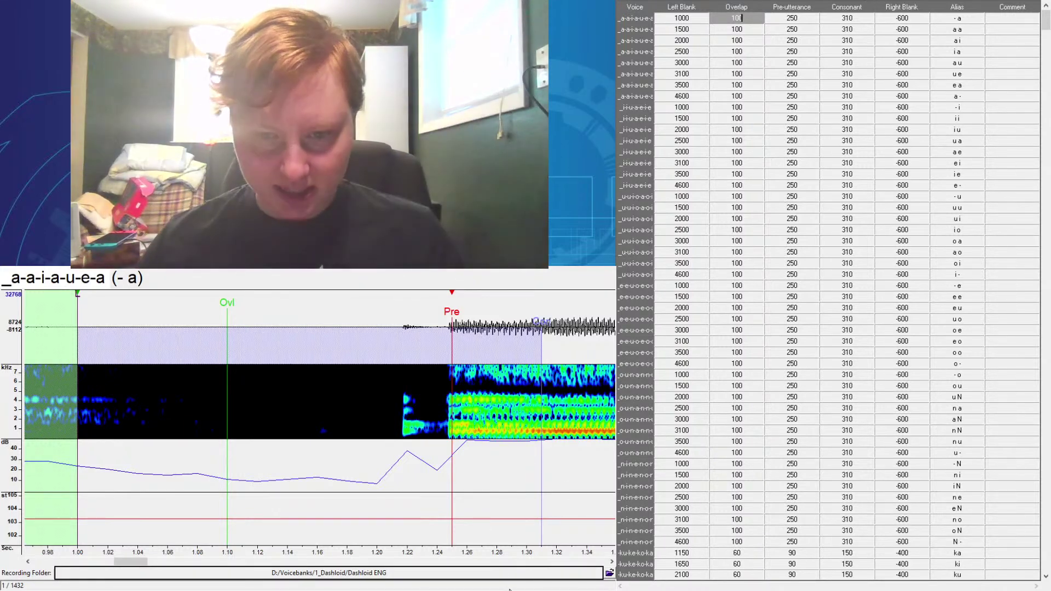
- Examine the "- a" entry's waveform and spectrogram around the left blank, overlap, pre-utterance and consonant markers
scroll(508, 589, "left", 2)
scroll(501, 561, "left", 3)
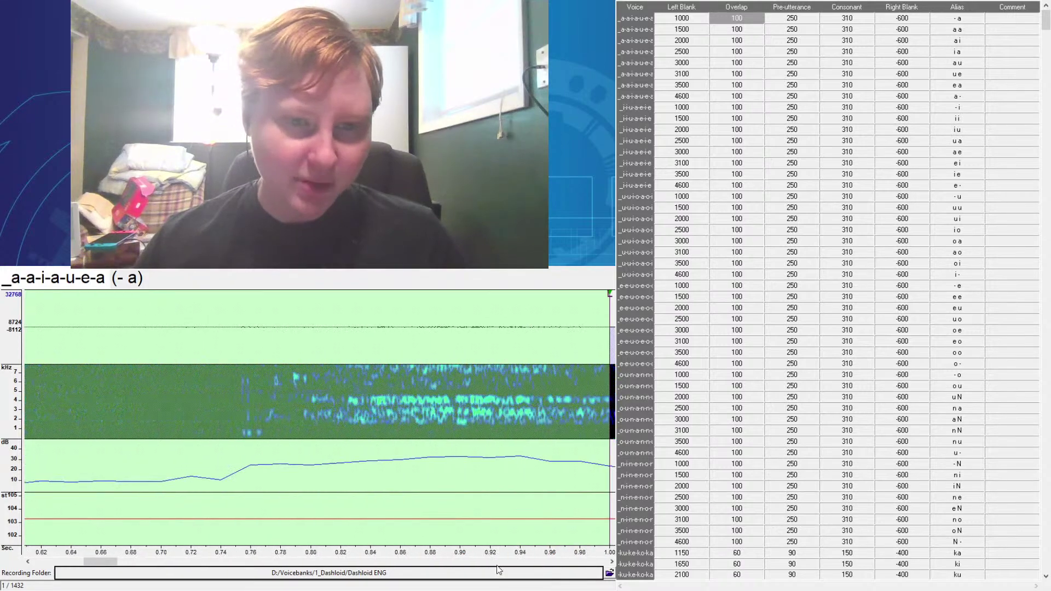
scroll(501, 560, "right", 5)
scroll(497, 554, "right", 3)
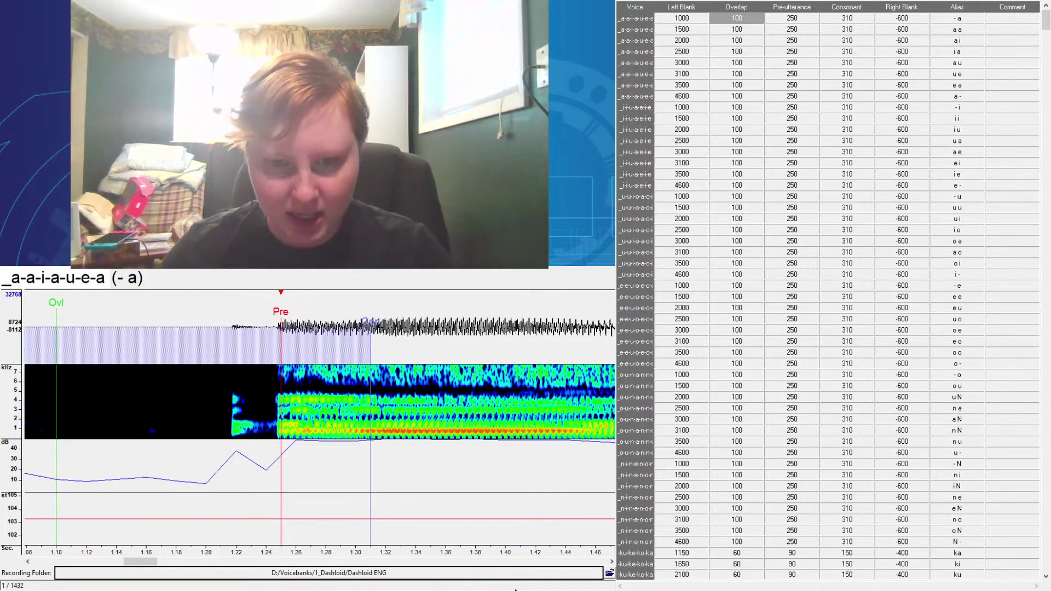
scroll(468, 533, "up", 4)
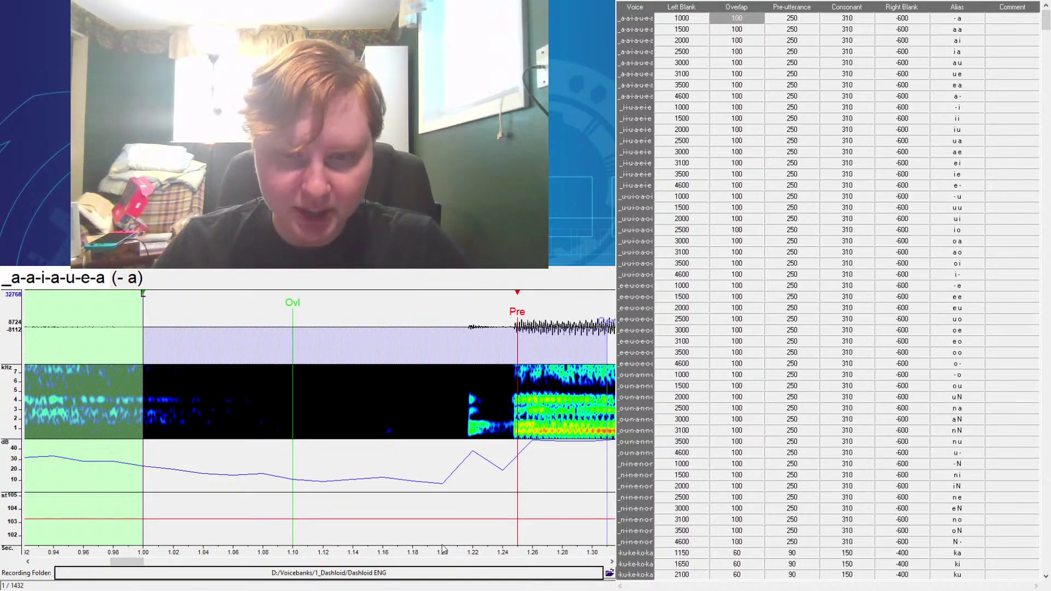
scroll(443, 550, "right", 2)
scroll(449, 569, "left", 2)
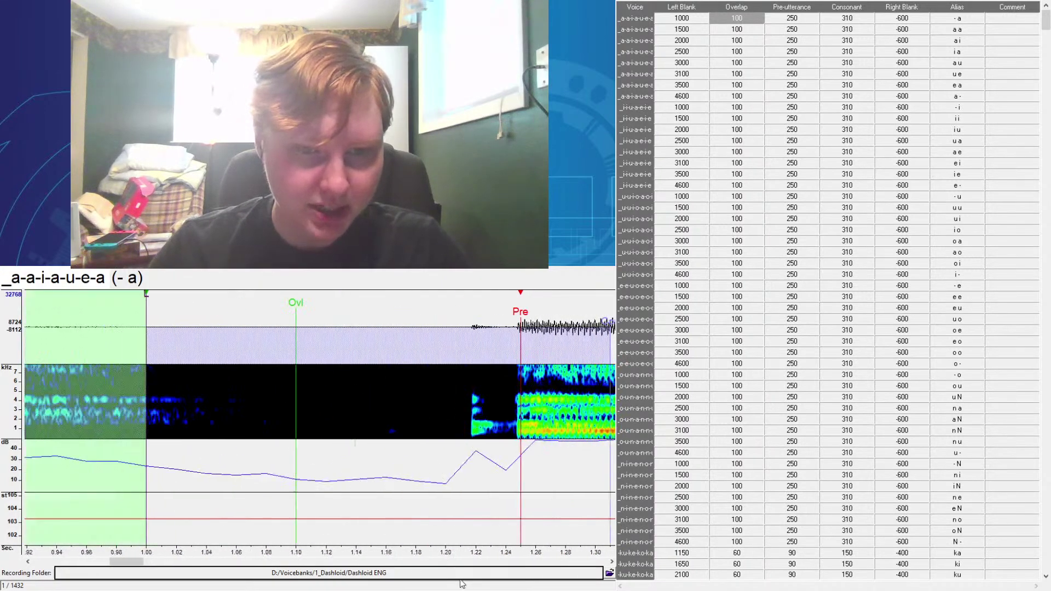
scroll(462, 584, "left", 2)
scroll(520, 587, "right", 4)
scroll(516, 573, "right", 1)
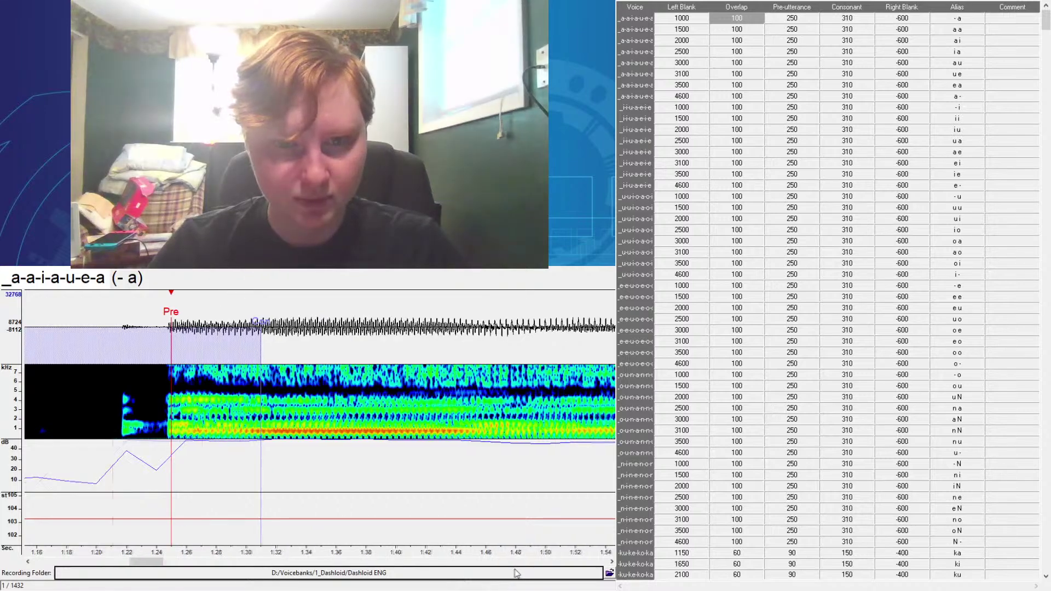
scroll(516, 574, "left", 3)
scroll(515, 570, "right", 2)
scroll(514, 569, "left", 3)
scroll(513, 572, "right", 4)
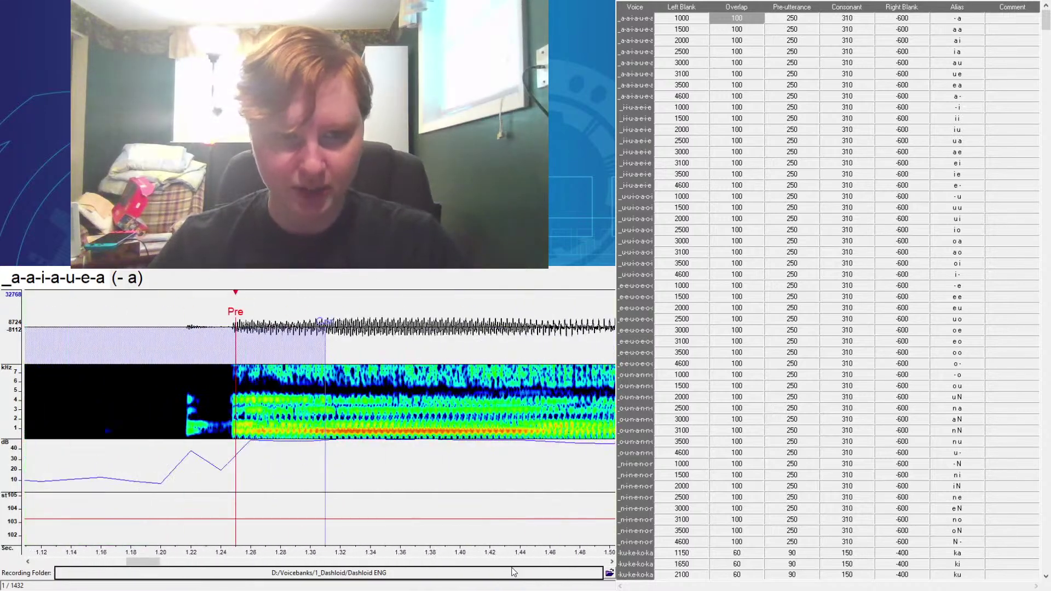
scroll(514, 572, "left", 3)
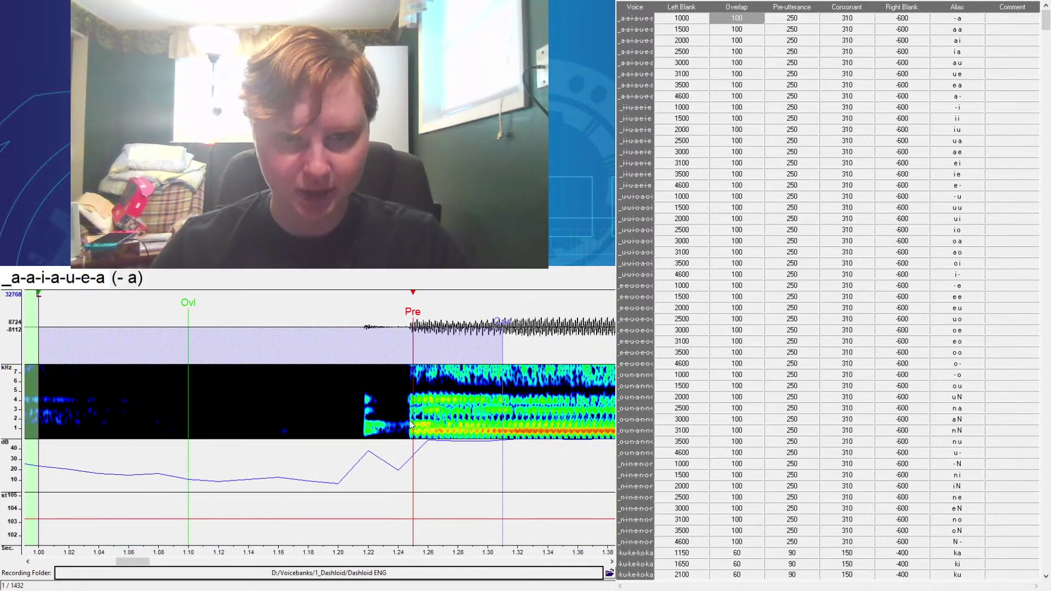
- Shift the "- a" entry's markers together so the pre-utterance meets the vowel onset, with the left blank at about 999
left_click_drag(414, 435, 414, 430)
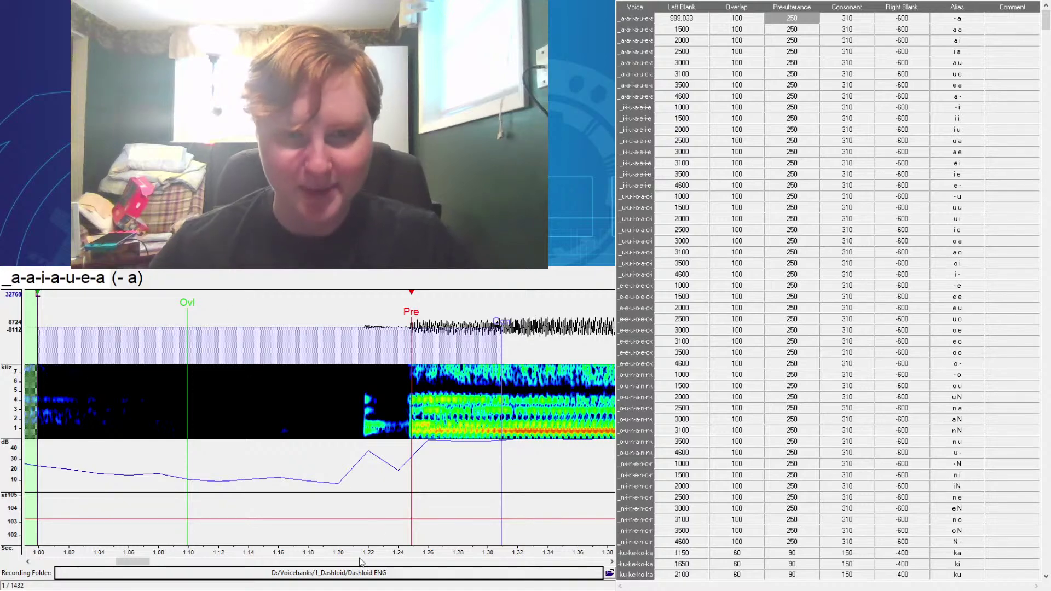
scroll(360, 561, "left", 5)
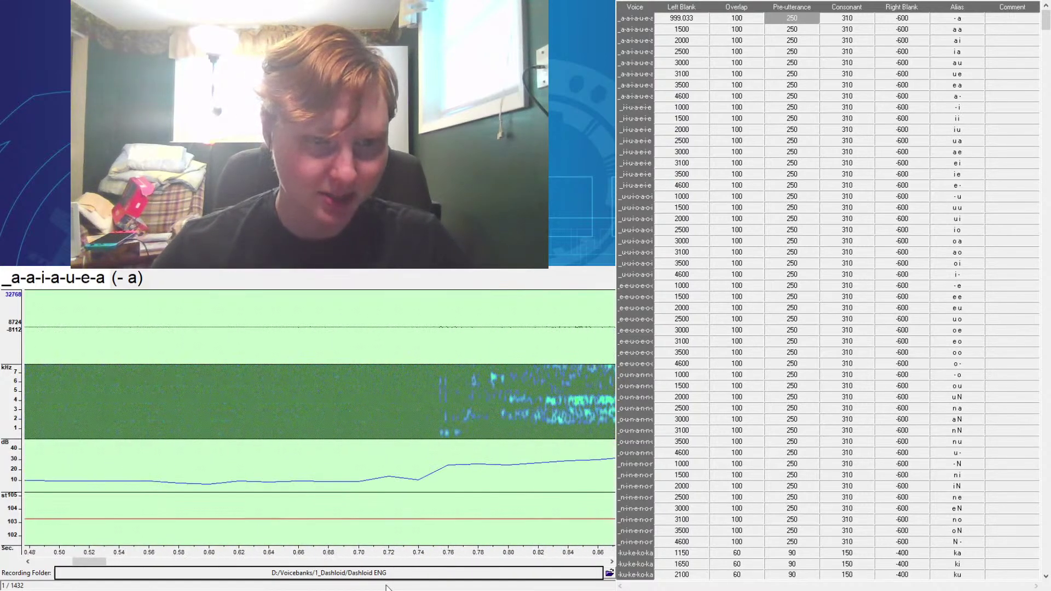
scroll(54, 418, "right", 7)
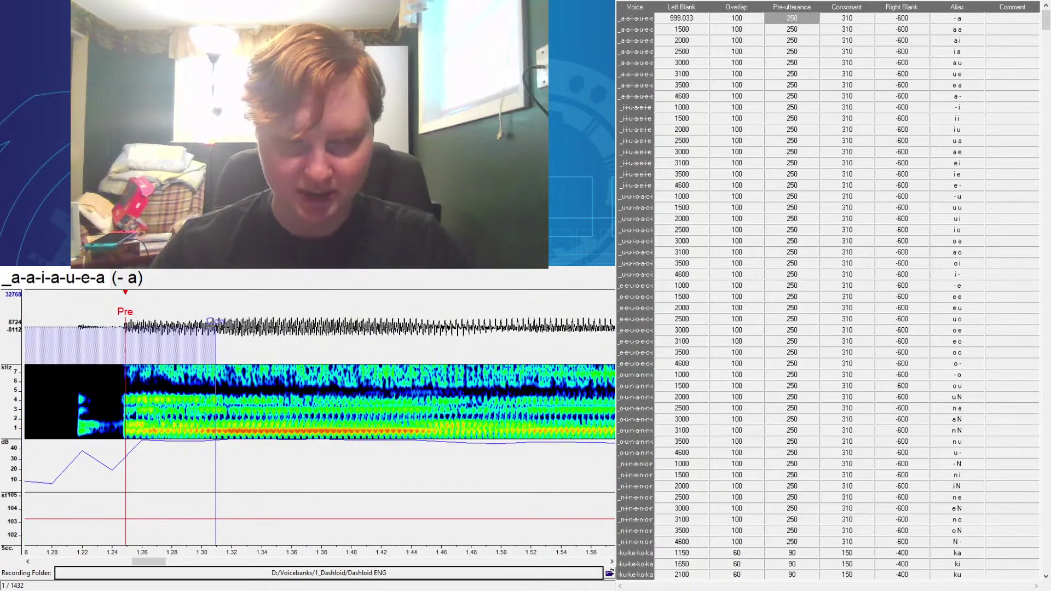
key("space")
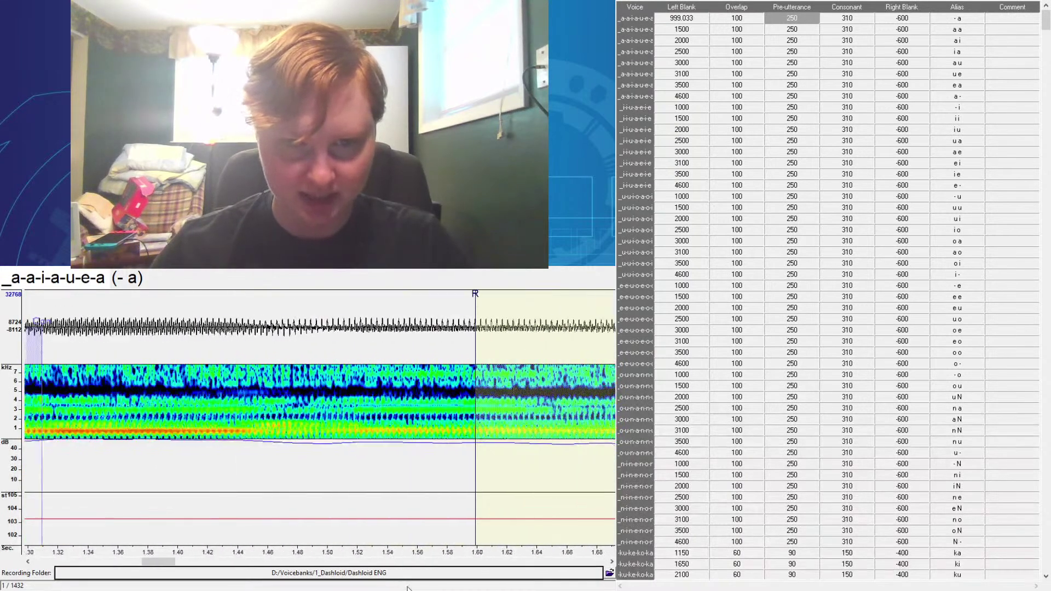
- Shift the "a i" entry's markers together so the pre-utterance sits at the start of the i vowel, with the left blank at about 2079
key("Down")
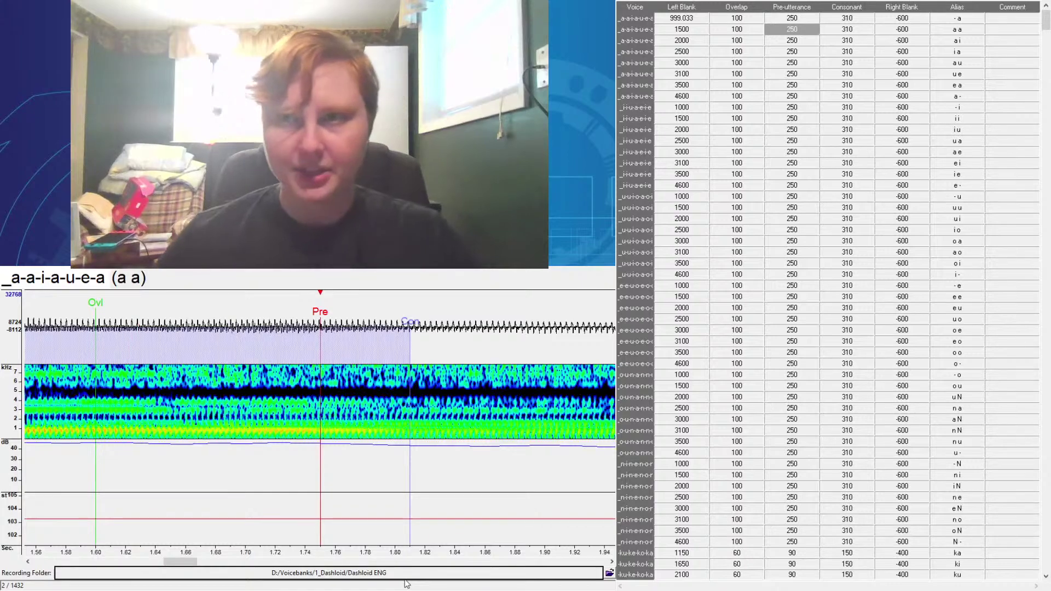
key("Down")
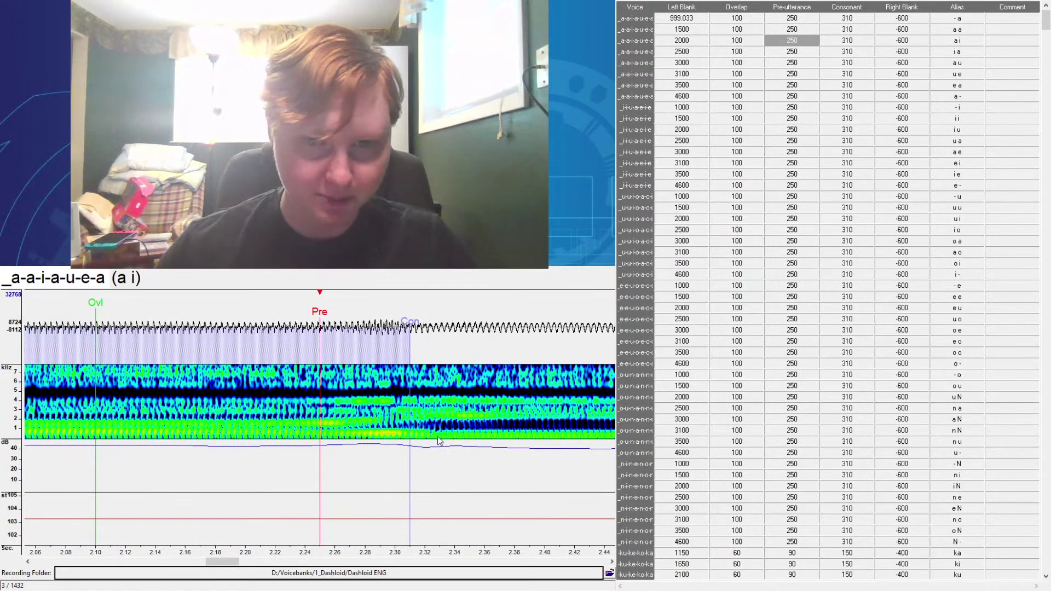
left_click_drag(438, 441, 446, 489)
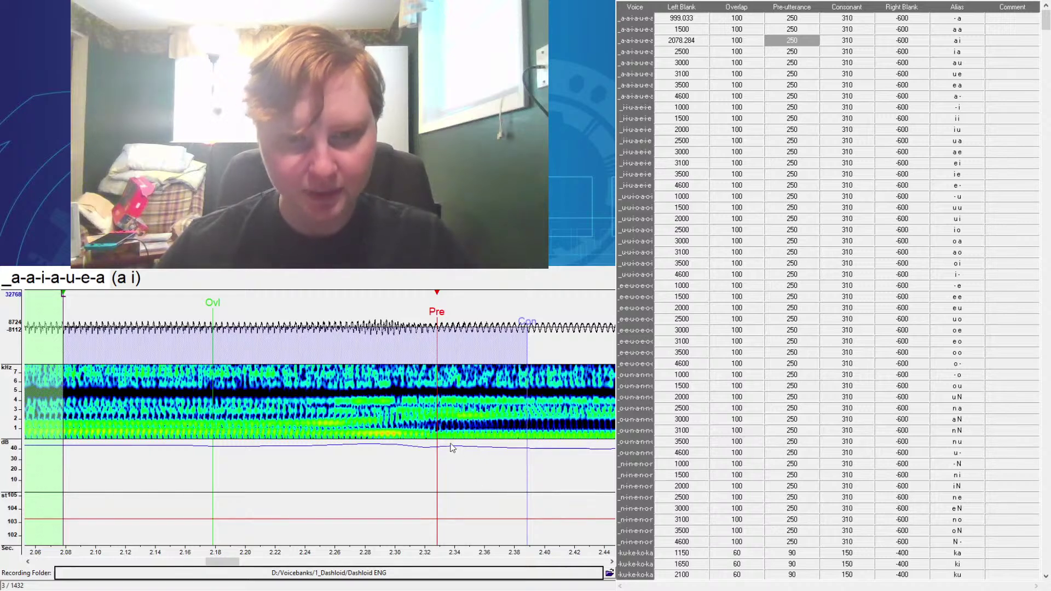
left_click_drag(441, 444, 442, 444)
- Examine the "a i" entry's vowel transition and the sustained i between the consonant marker and the right blank
scroll(521, 552, "right", 2)
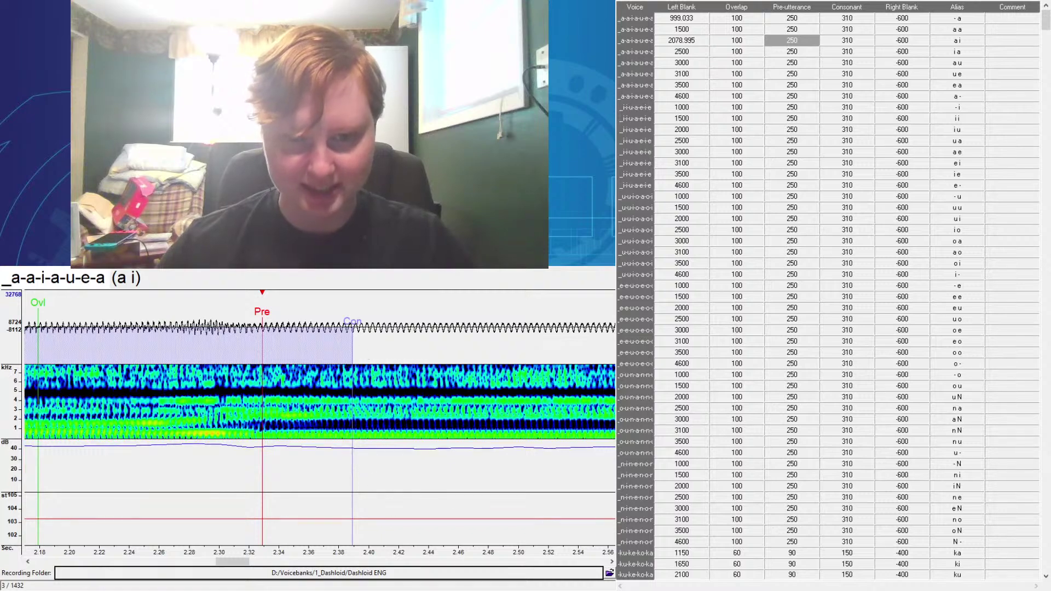
scroll(468, 583, "right", 4)
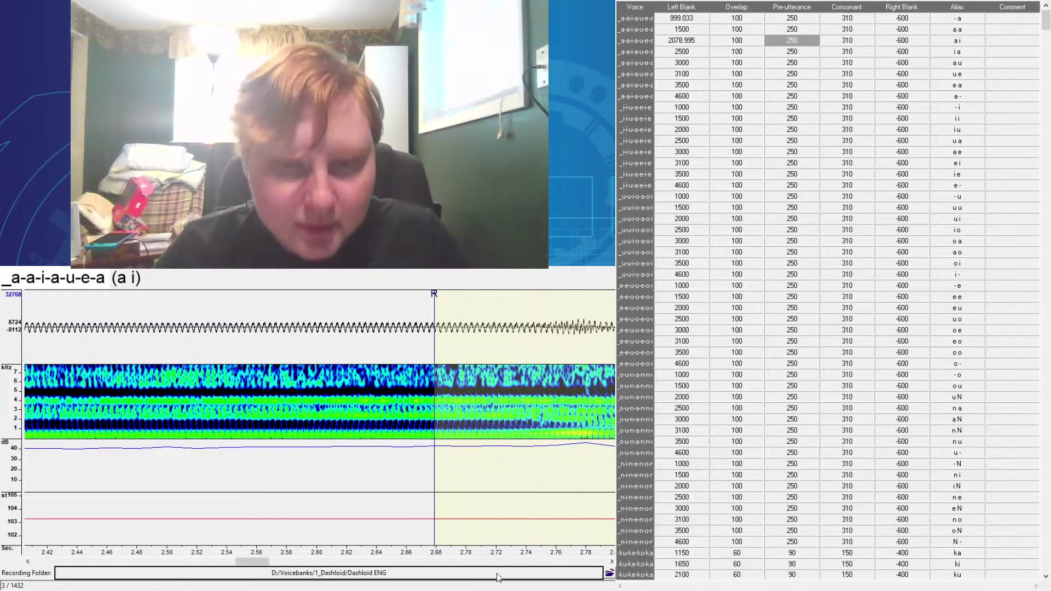
scroll(502, 587, "left", 1)
scroll(503, 588, "left", 4)
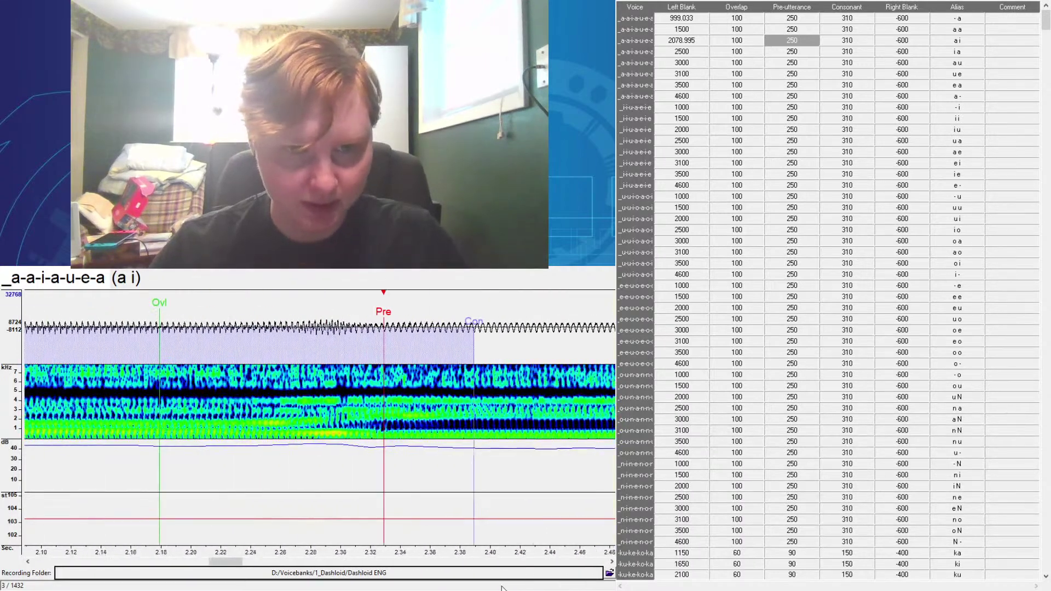
scroll(503, 588, "right", 6)
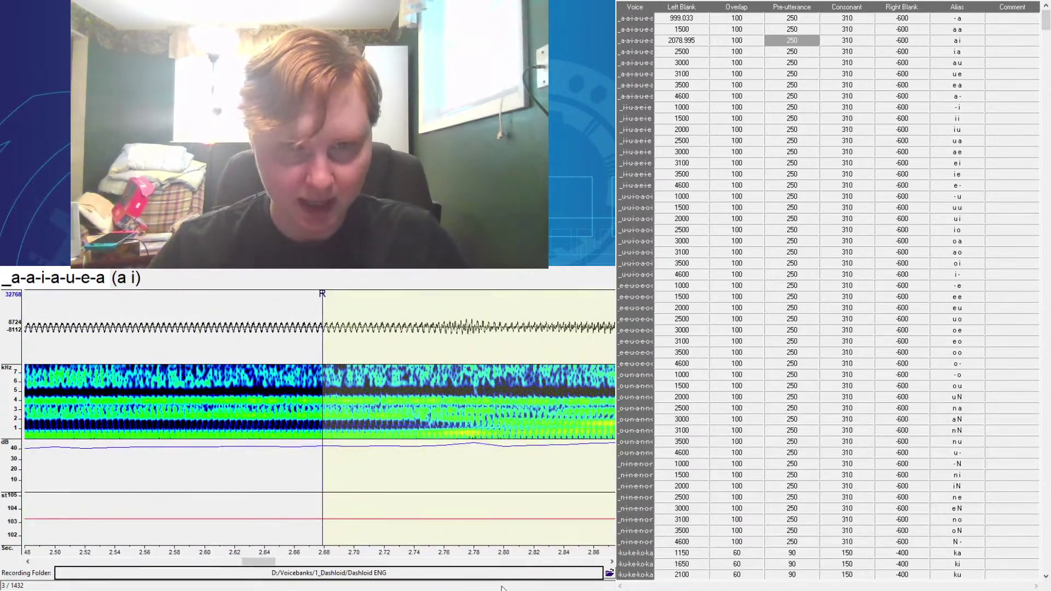
scroll(502, 589, "left", 3)
scroll(502, 589, "right", 1)
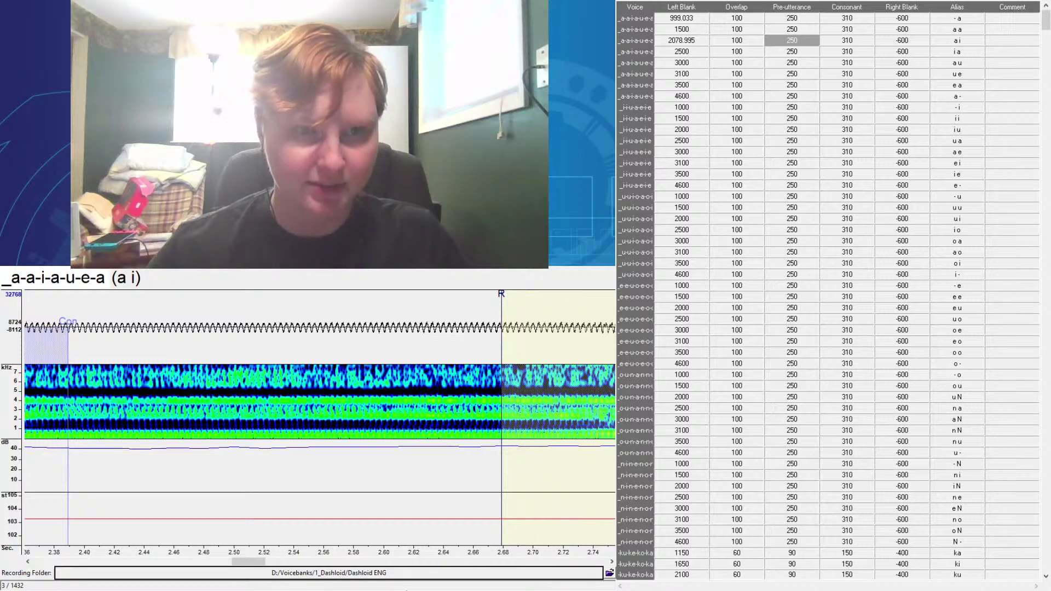
scroll(424, 575, "left", 4)
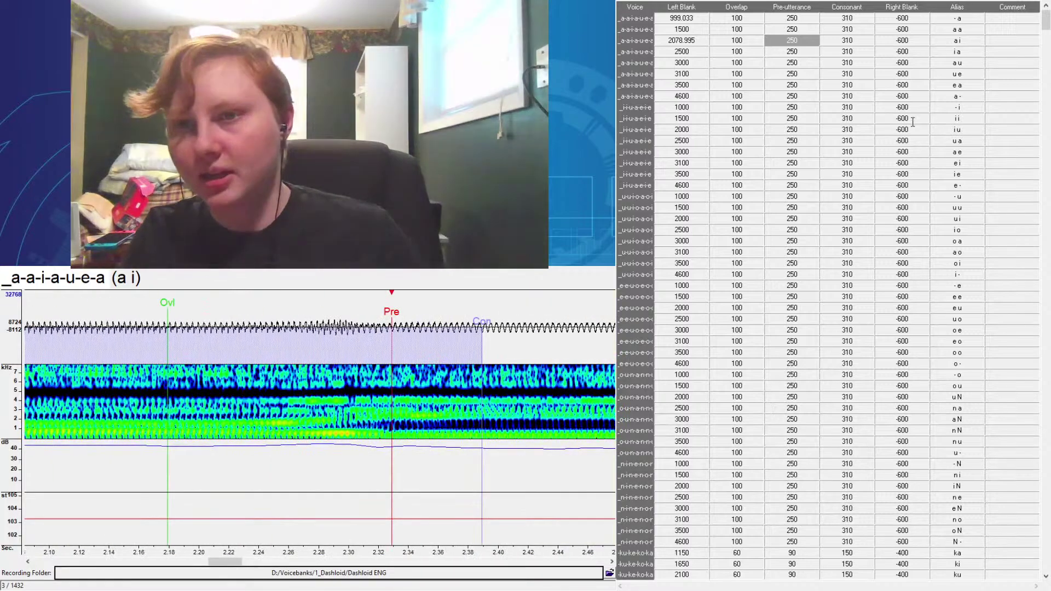
- Shift the "a -" entry's markers together so the pre-utterance sits at the vowel's end, with the left blank at about 4725
left_click(910, 96)
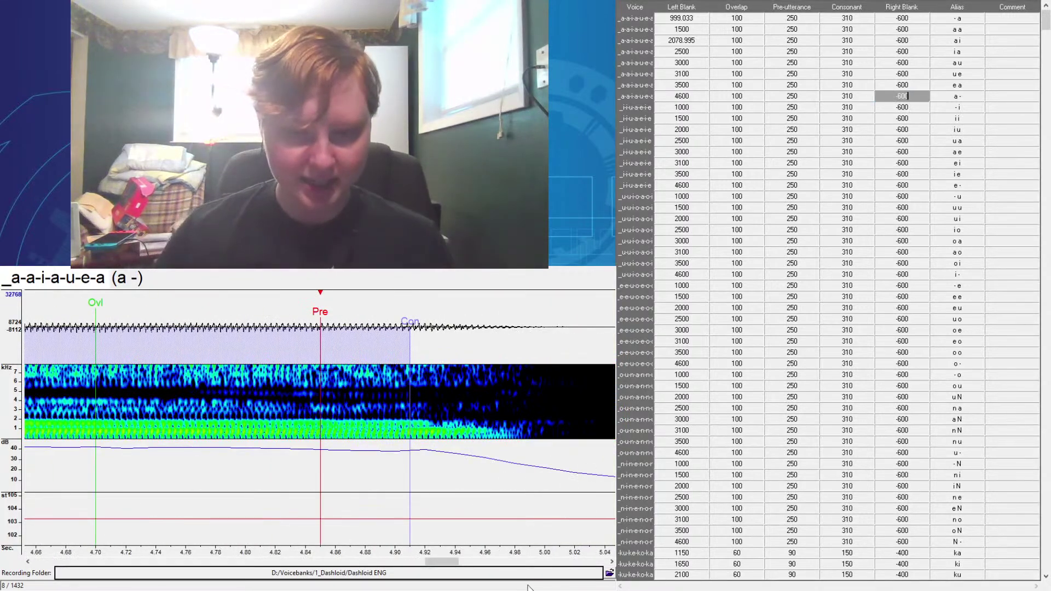
left_click(508, 445)
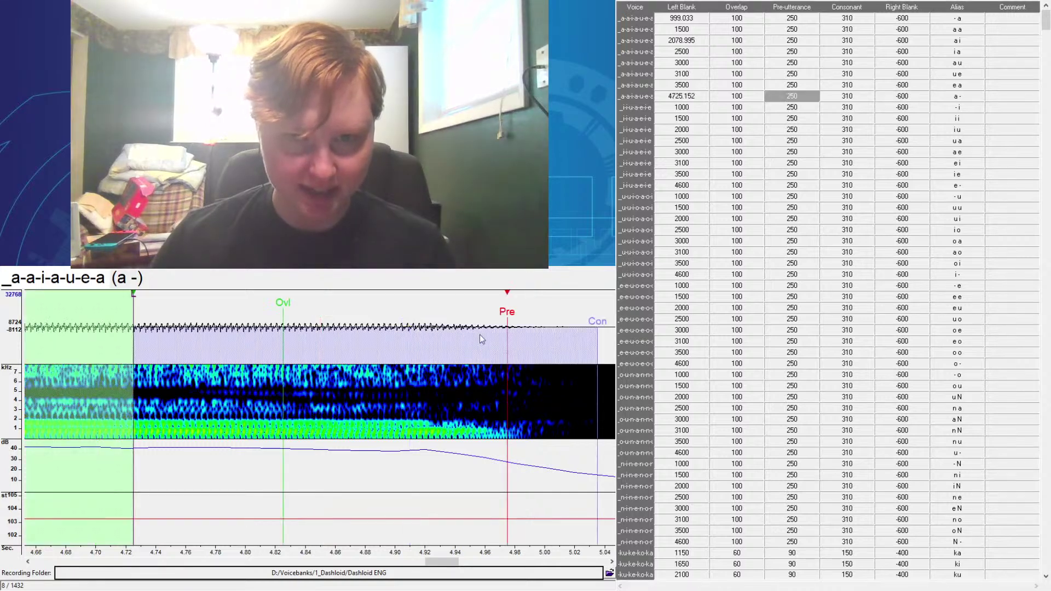
scroll(513, 590, "right", 3)
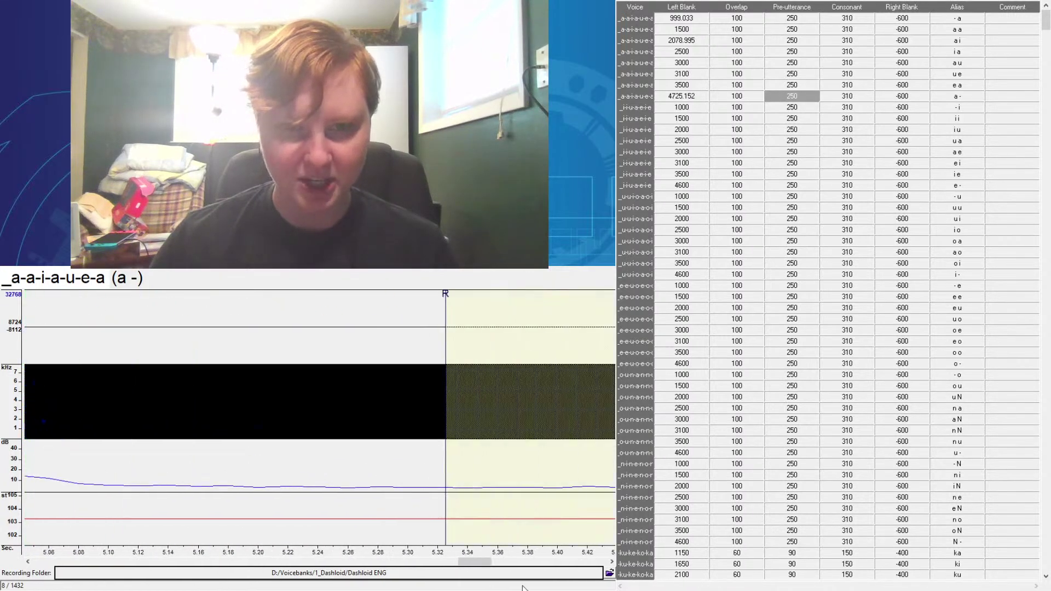
scroll(521, 582, "left", 2)
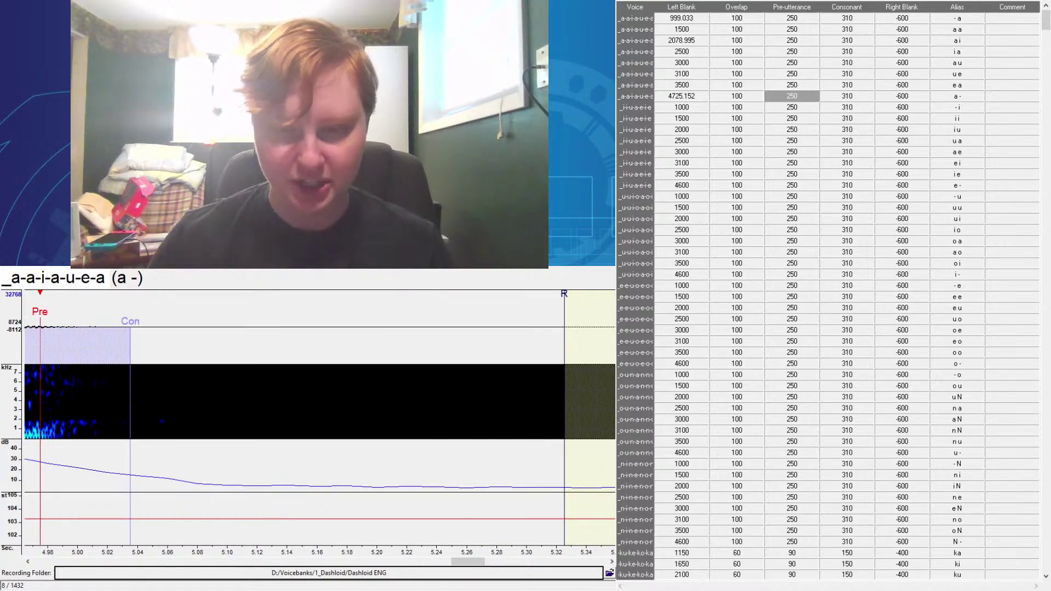
scroll(553, 587, "right", 2)
scroll(573, 562, "left", 2)
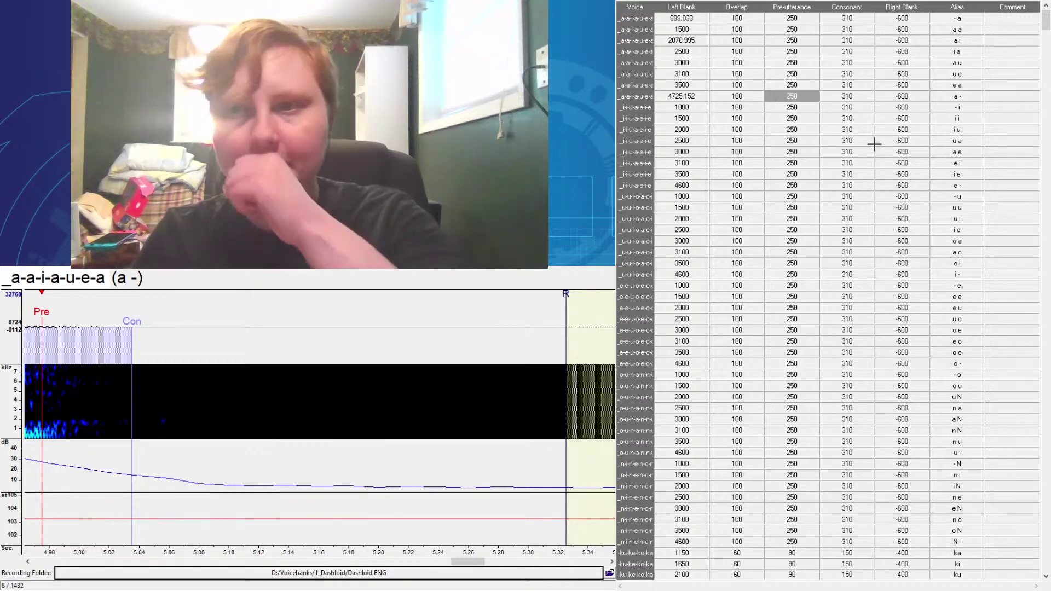
key("F2")
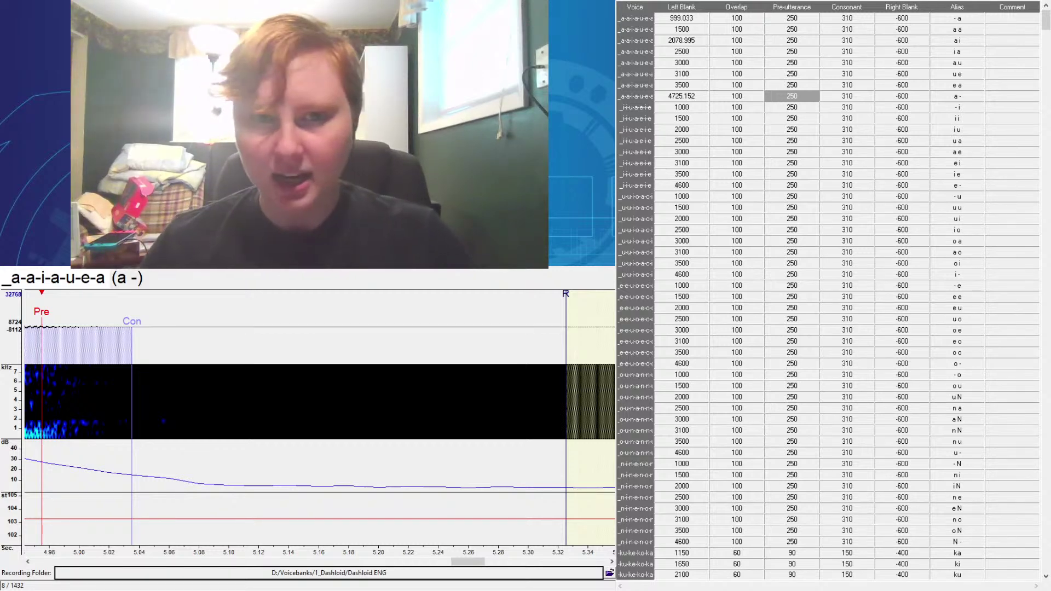
- Open the "ka" entry and examine its marker positions against the waveform and spectrogram
scroll(789, 160, "down", 12)
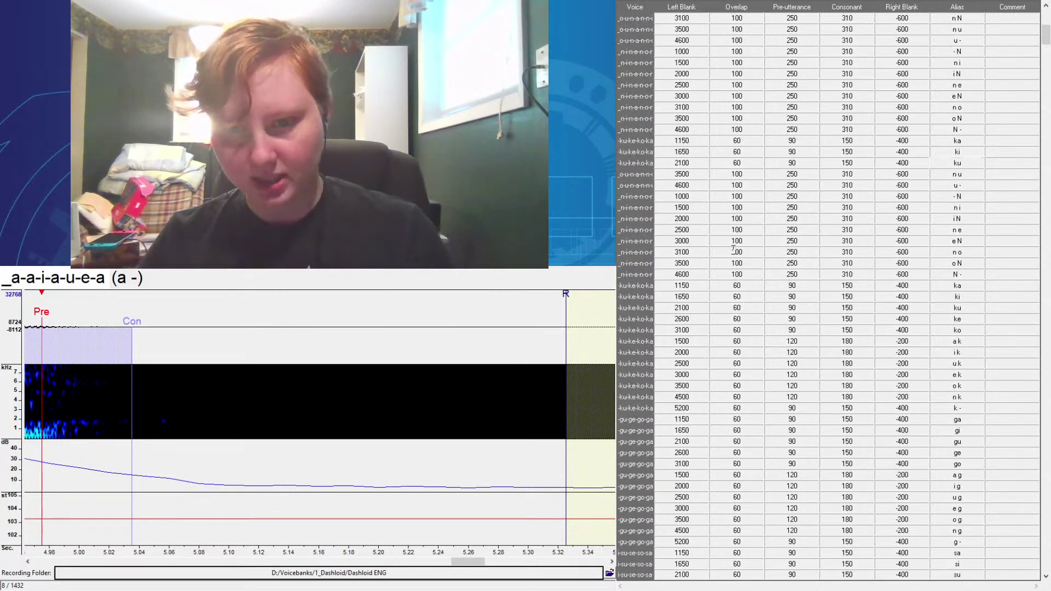
left_click(737, 141)
left_click(393, 429)
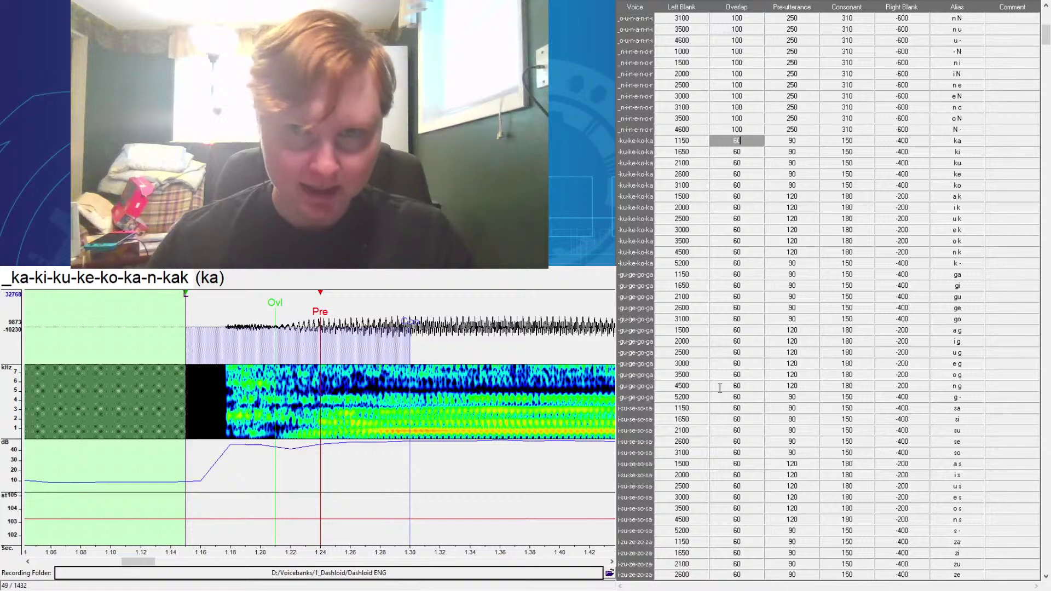
- Set the "ki" entry's pre-utterance to 120 and shift its markers together to the vowel onset, with the left blank at about 1647
left_click(754, 153)
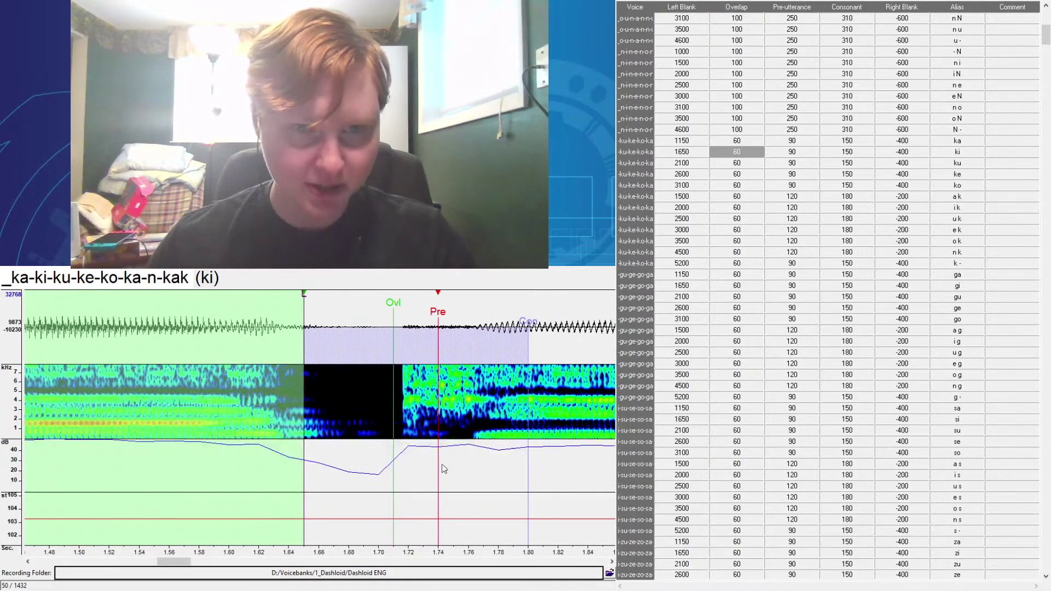
left_click_drag(453, 477, 433, 471)
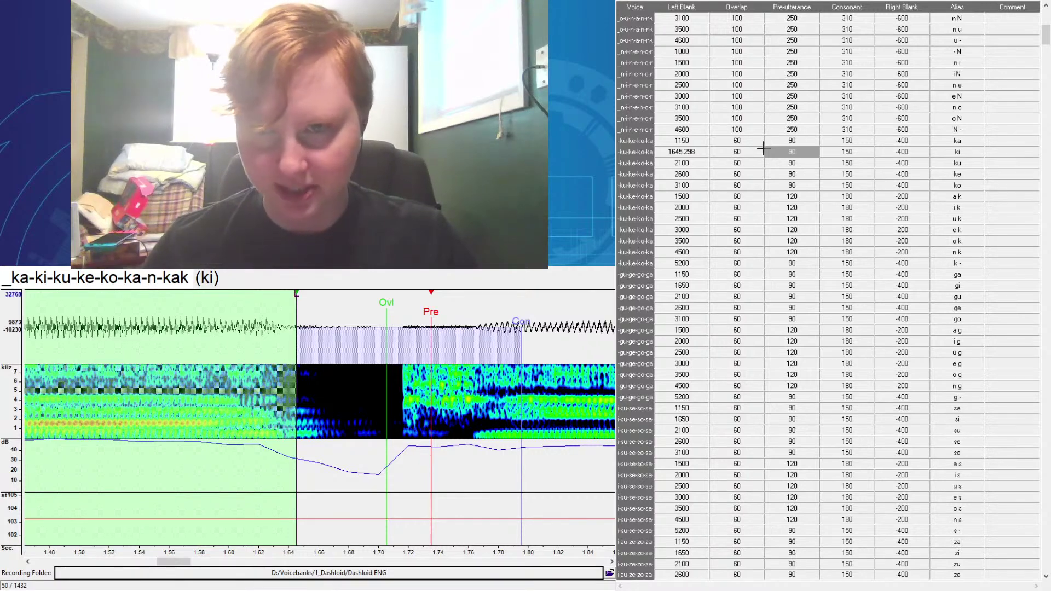
double_click(810, 152)
type("120")
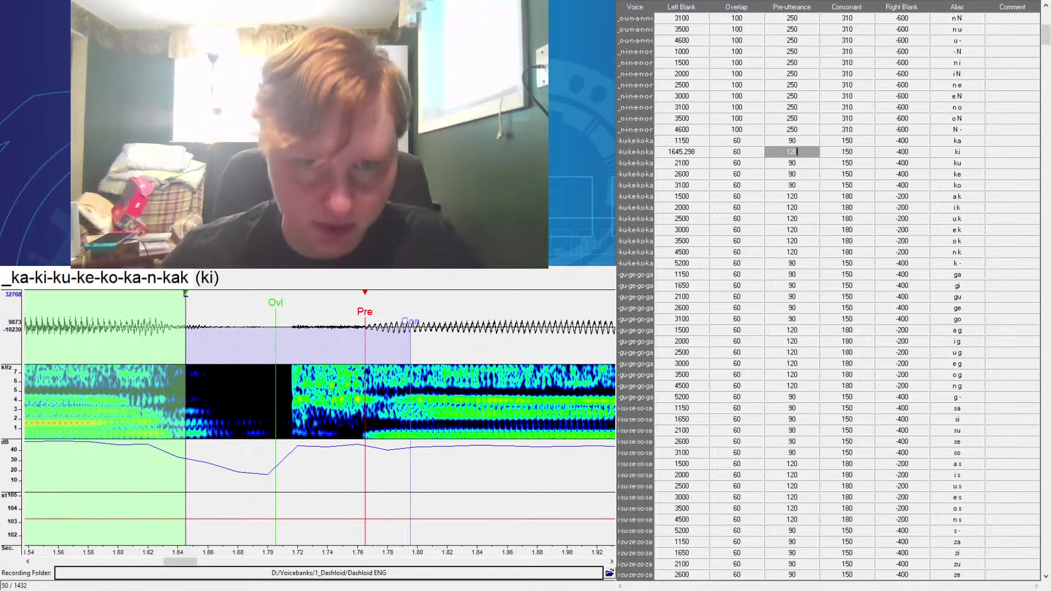
left_click_drag(366, 446, 369, 445)
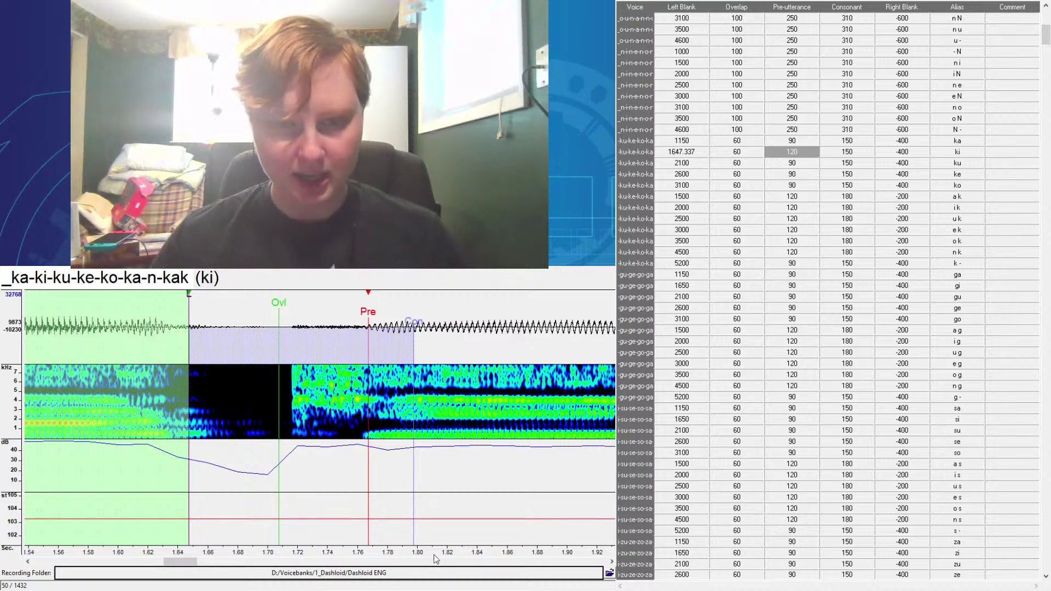
- Move the "ki" entry's consonant marker further into the steady vowel, to about 204
scroll(451, 587, "right", 3)
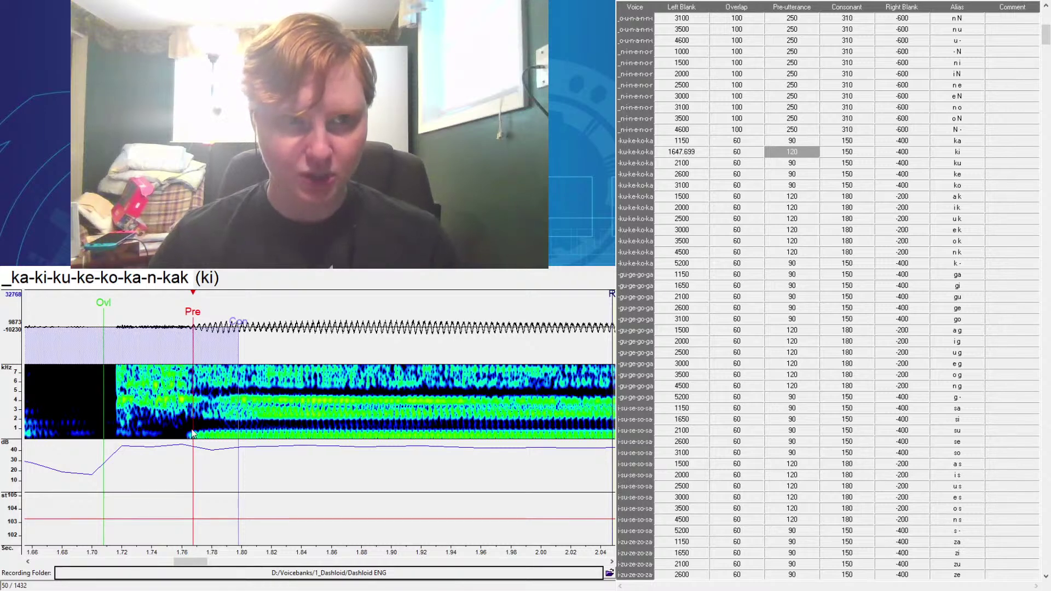
scroll(493, 575, "right", 1)
scroll(493, 575, "right", 2)
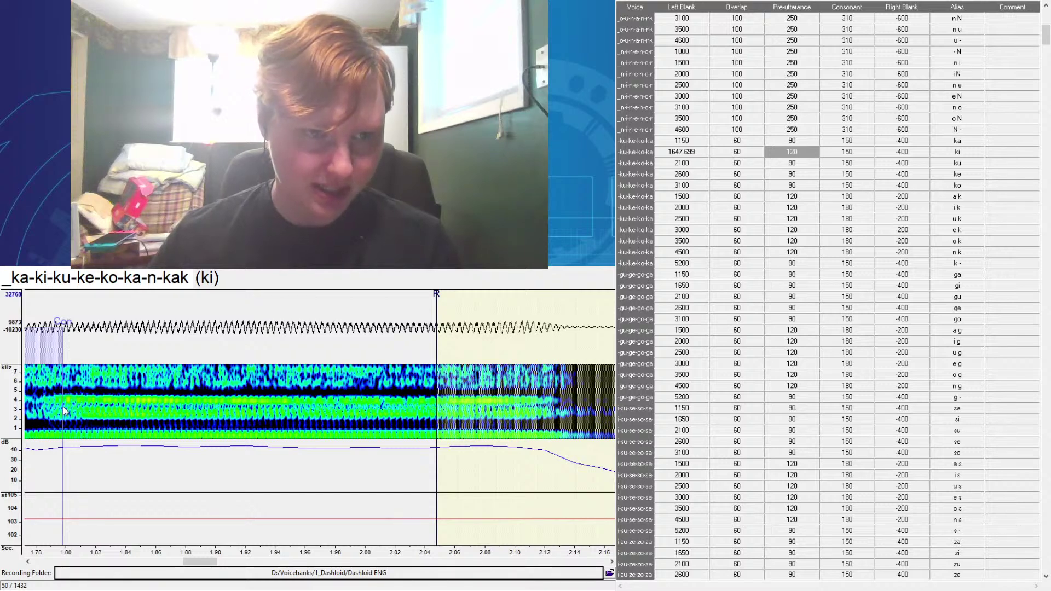
left_click_drag(64, 411, 143, 412)
scroll(560, 575, "left", 2)
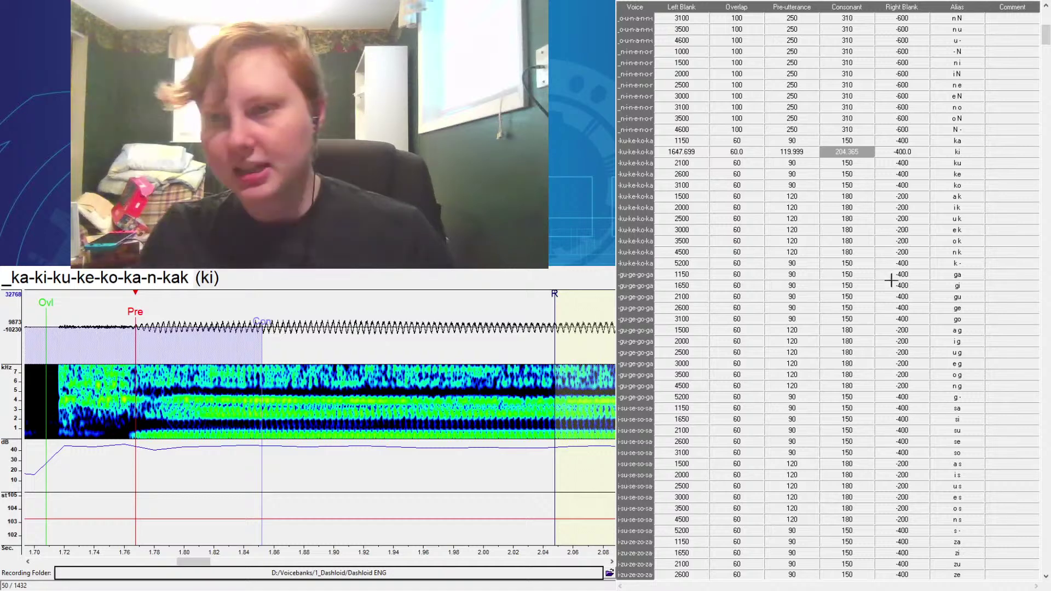
- Set the "i k" entry's pre-utterance to 150 and shift its markers together to the vowel's end, with the left blank at about 1987
left_click(790, 208)
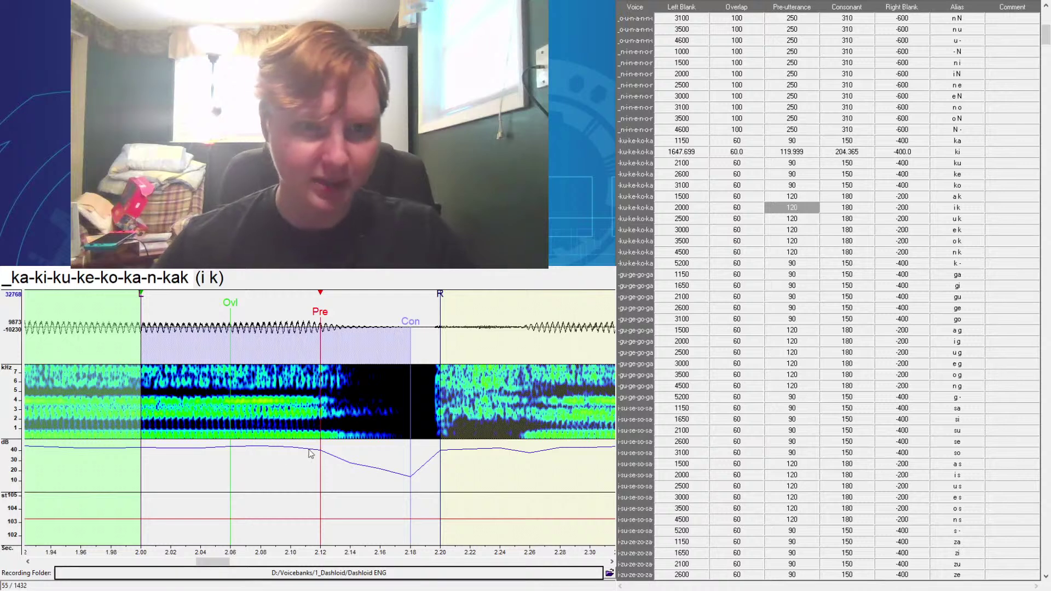
left_click_drag(311, 454, 304, 452)
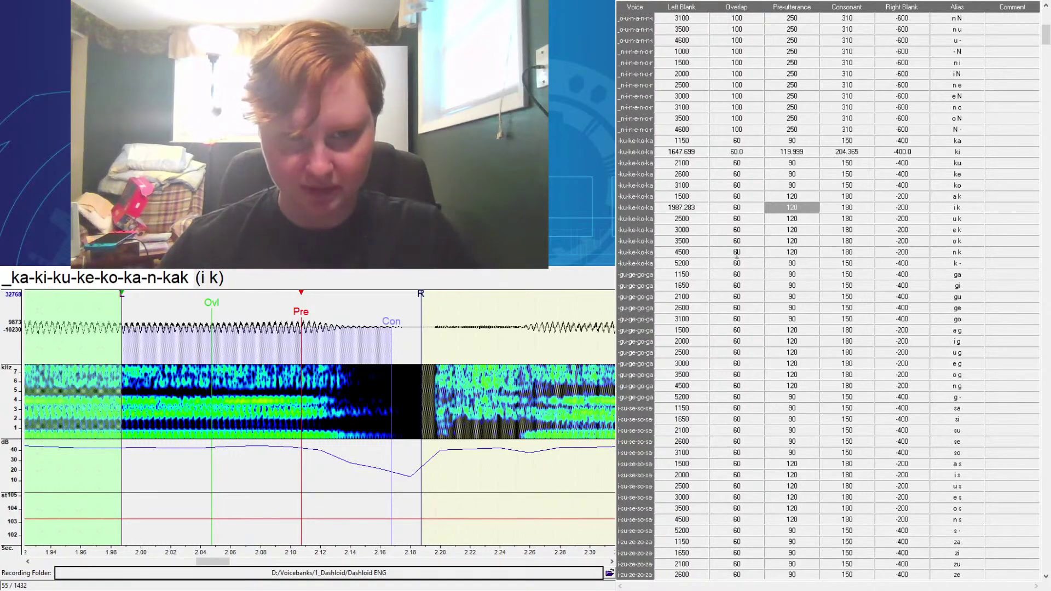
left_click(848, 197)
left_click(814, 212)
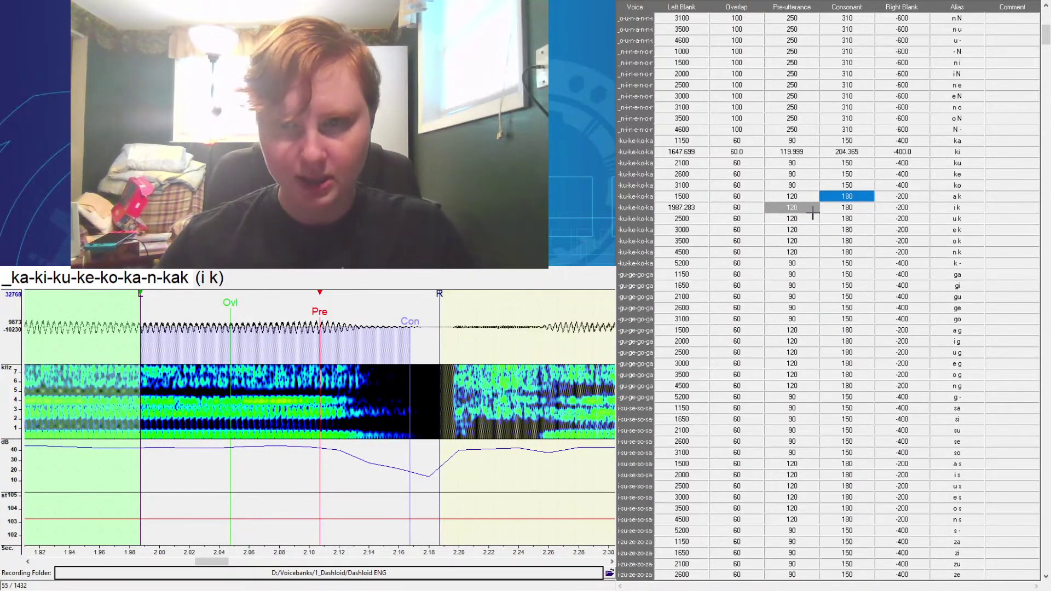
key("Down")
key("Up")
type("1")
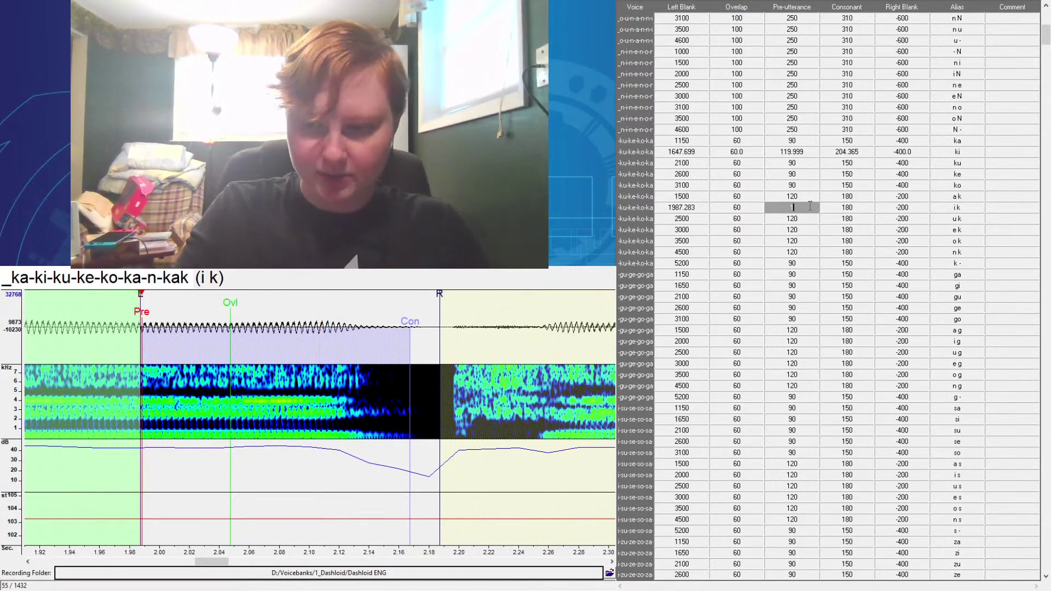
type("50")
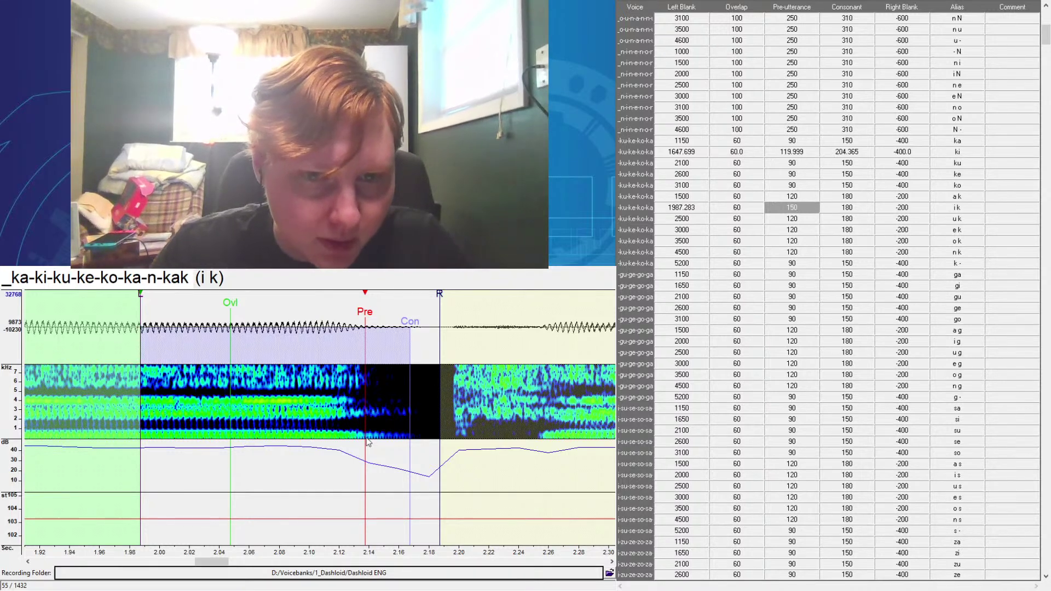
key("Return")
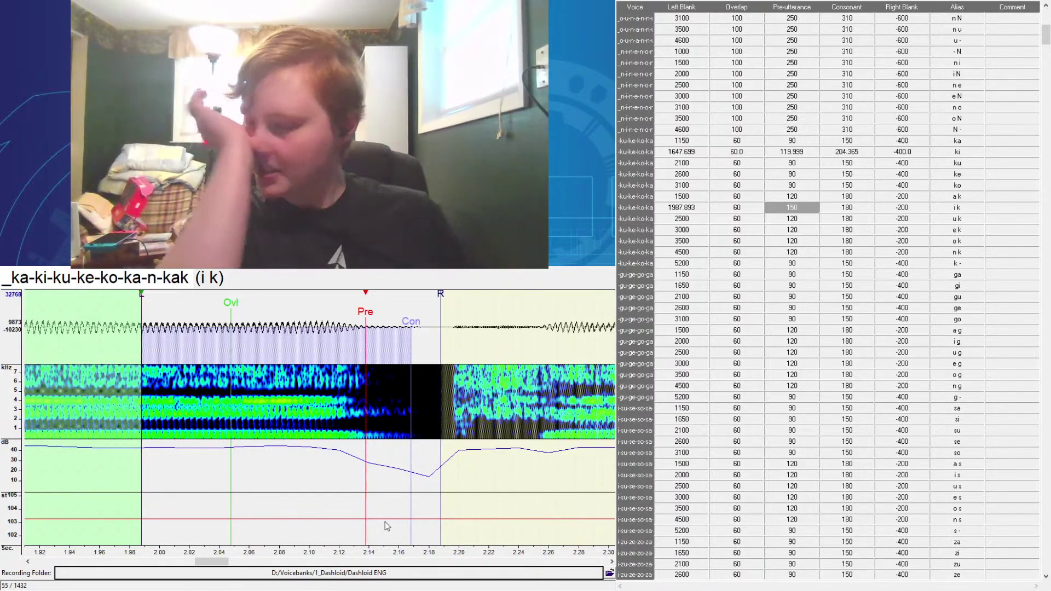
left_click_drag(363, 447, 364, 445)
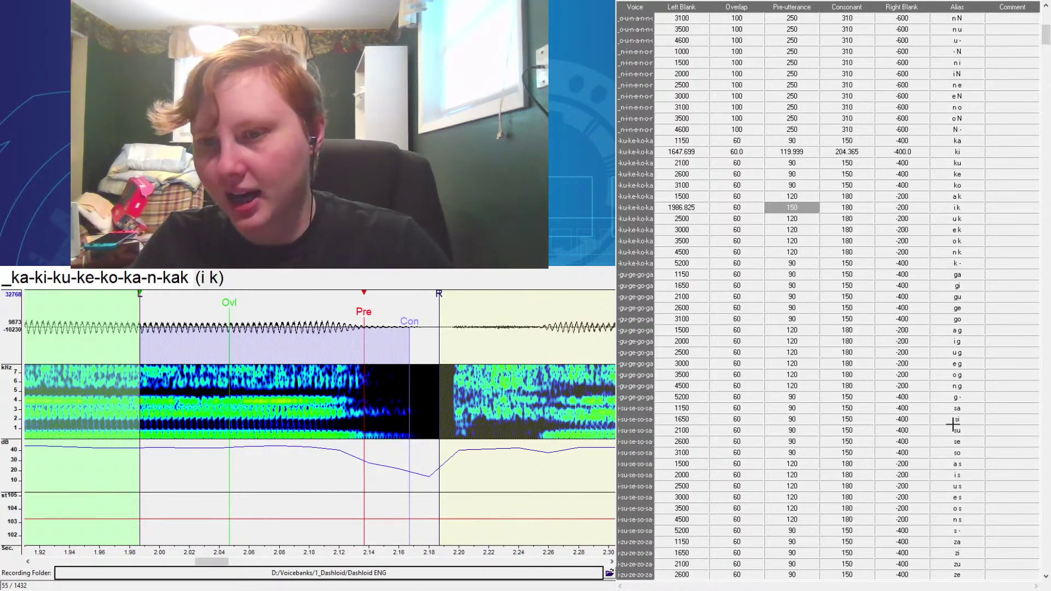
- Set the "a s" entry's pre-utterance to 160 and shift its markers together to the start of the "s", with the left blank at about 1459
left_click(847, 419)
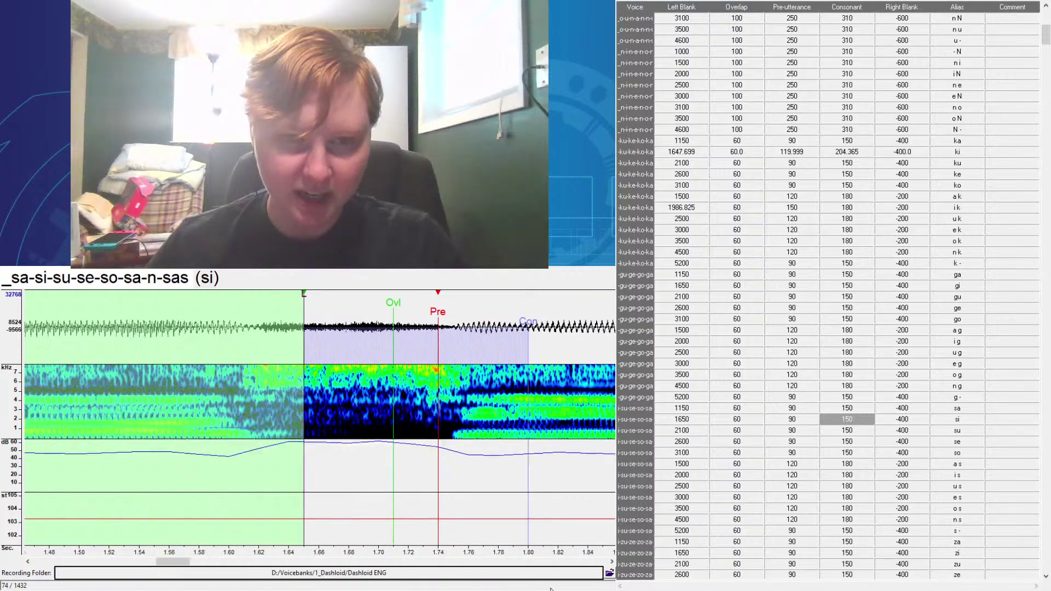
left_click(890, 462)
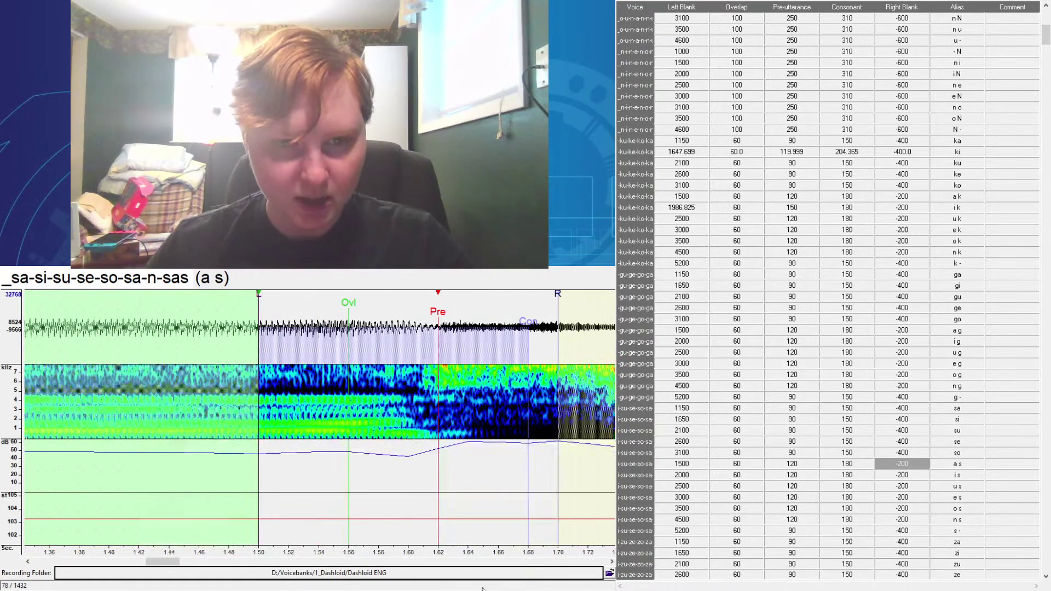
left_click_drag(431, 500, 377, 484)
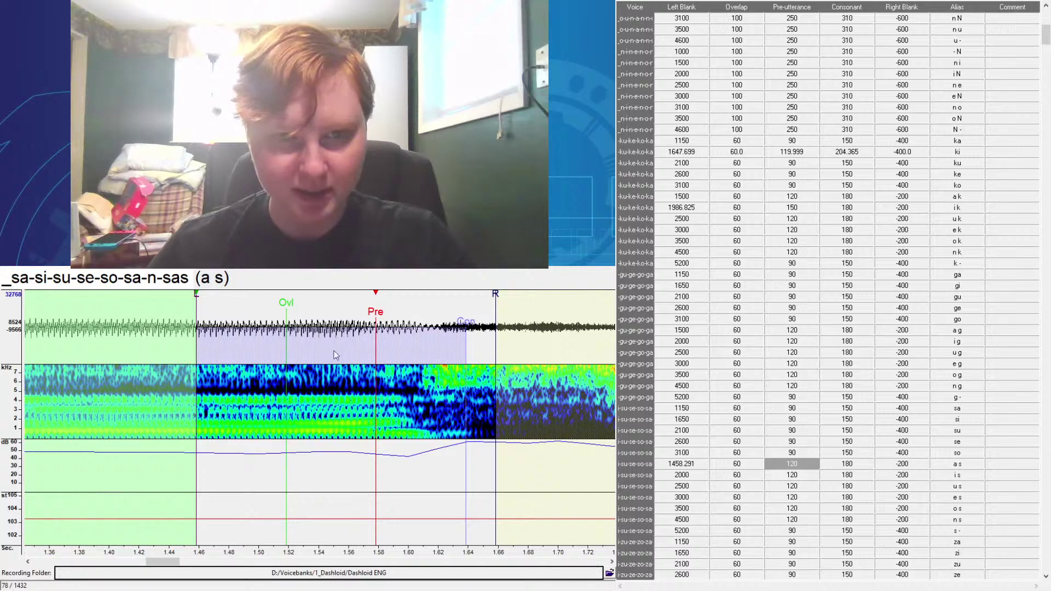
type("15")
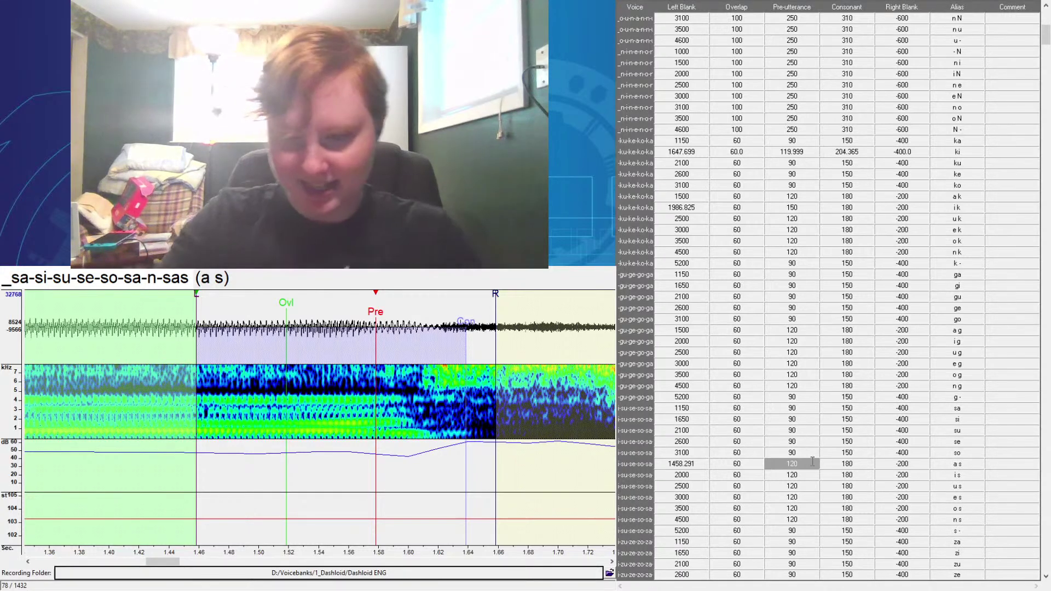
type("0")
key("BackSpace")
key("BackSpace")
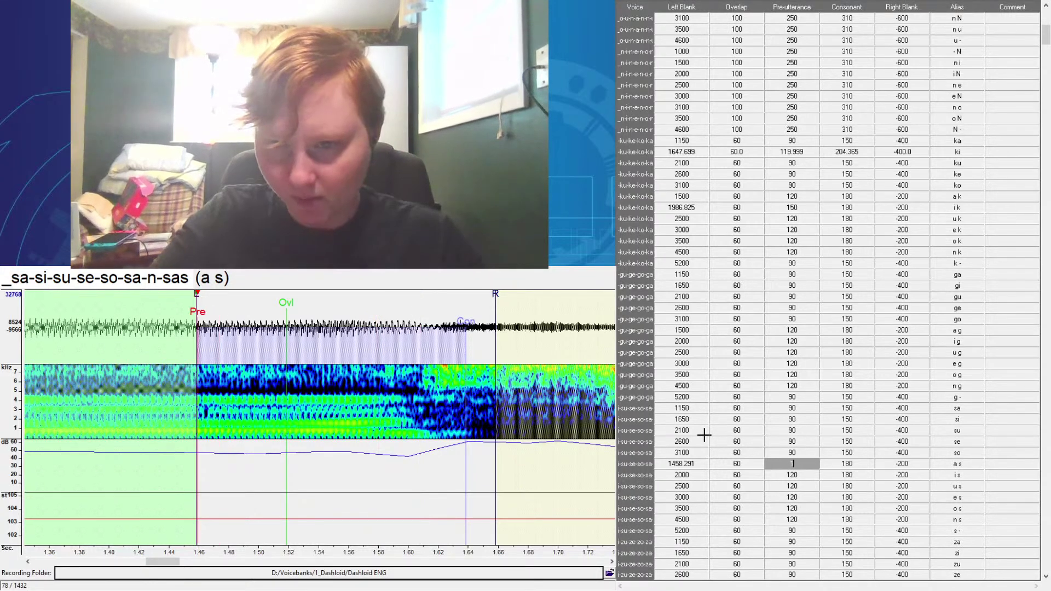
type("60")
key("Return")
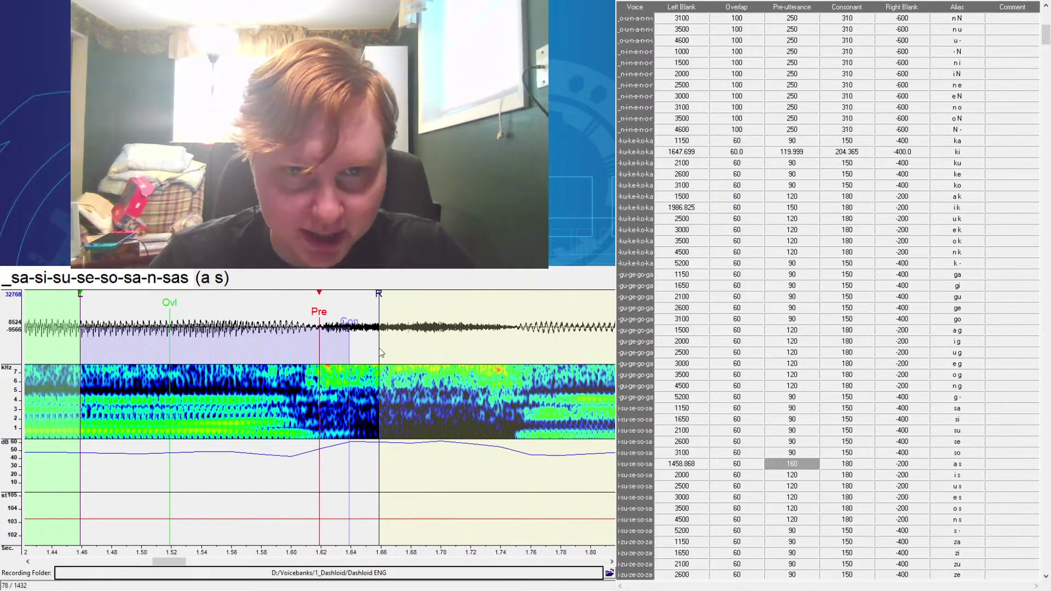
- Extend the "a s" entry's right blank to the end of the "s" noise, about -288, and its consonant marker to about 271
left_click_drag(381, 353, 514, 374)
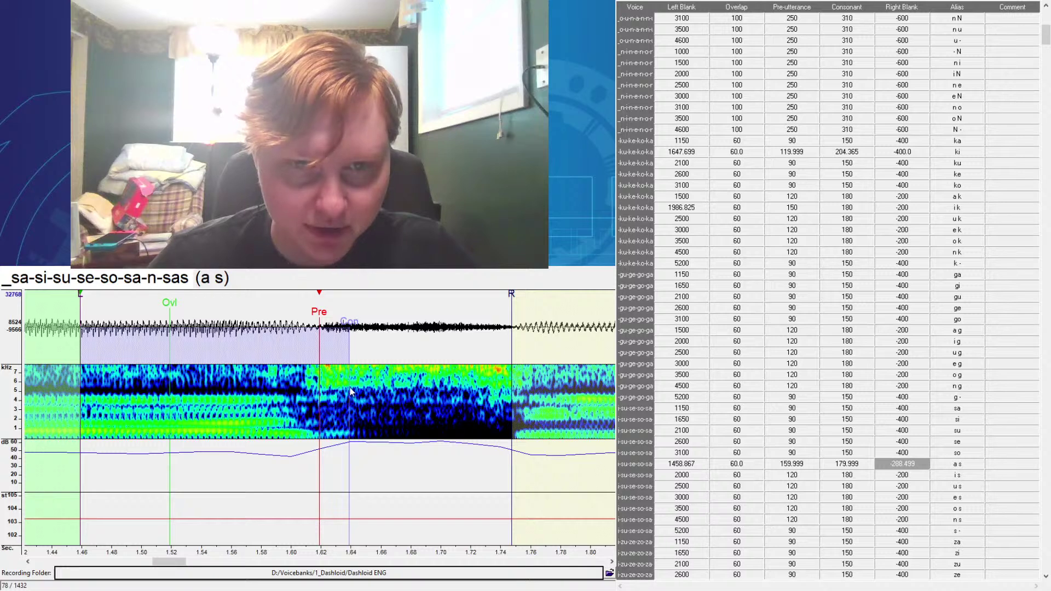
left_click_drag(351, 392, 486, 413)
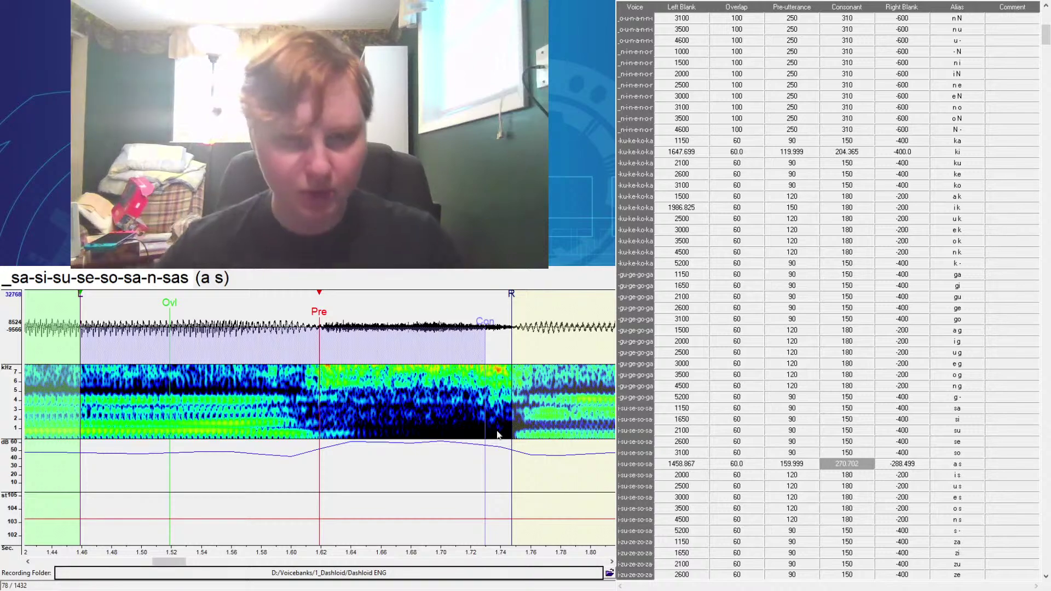
scroll(509, 492, "left", 2)
scroll(529, 577, "right", 3)
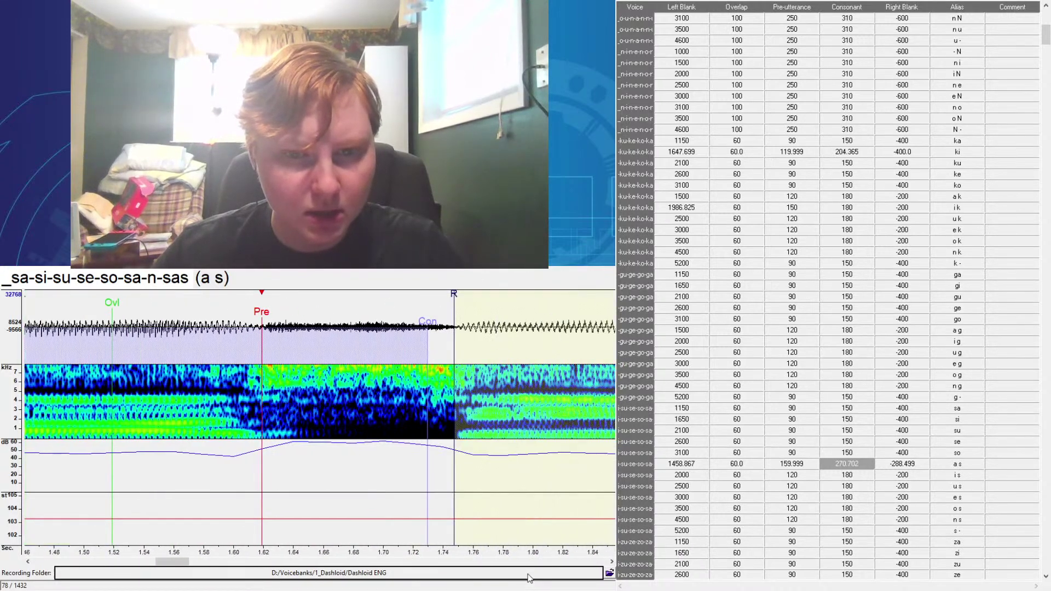
scroll(529, 578, "left", 3)
scroll(529, 577, "right", 4)
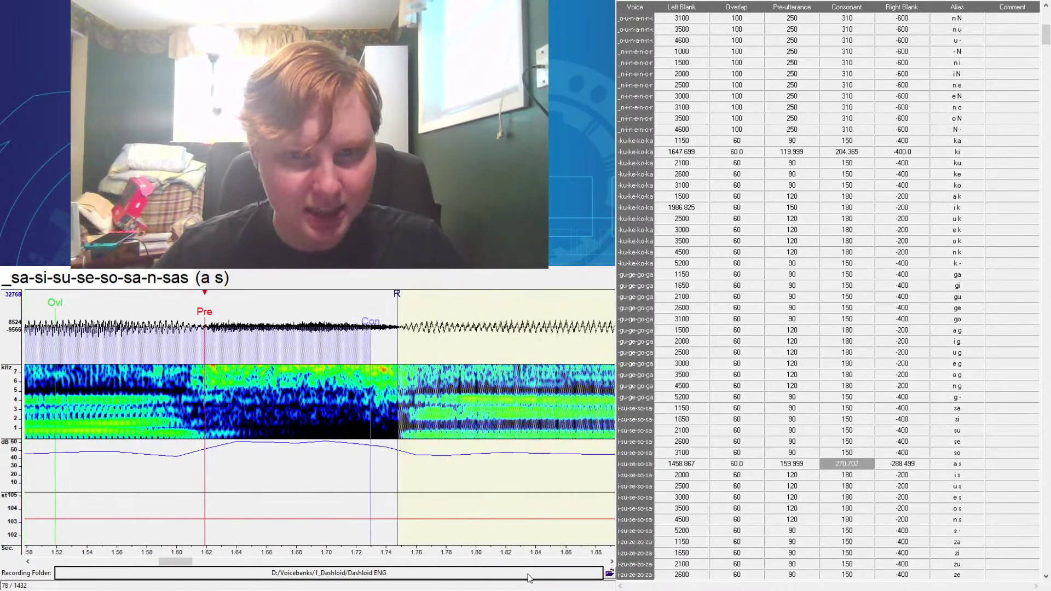
- Set the "a n" entry's pre-utterance to 150 and shift its markers together to the "n" onset, with the left blank at about 1552
scroll(868, 290, "down", 1)
scroll(868, 291, "down", 19)
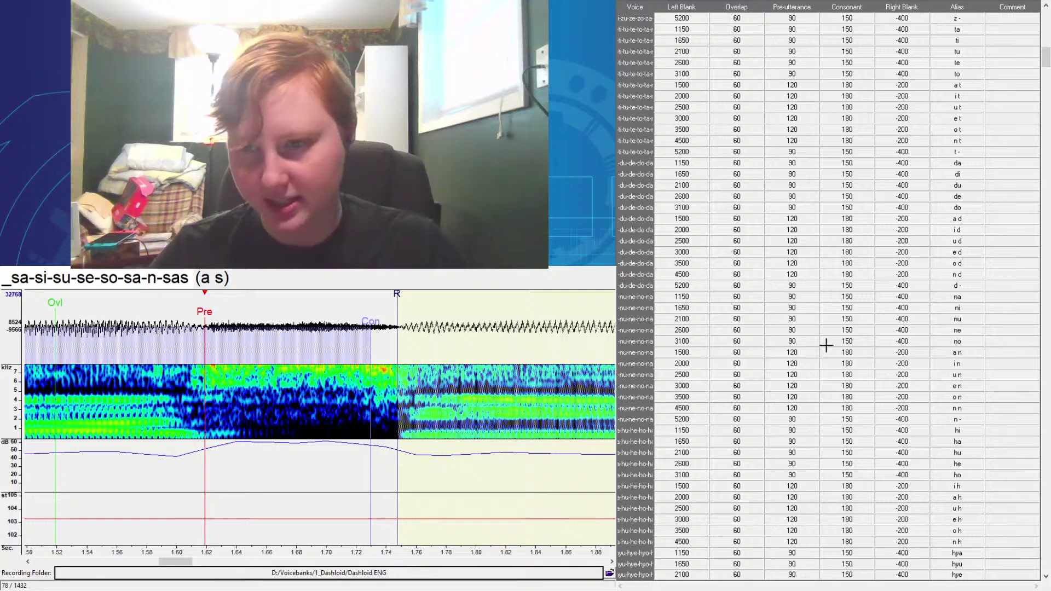
left_click(926, 353)
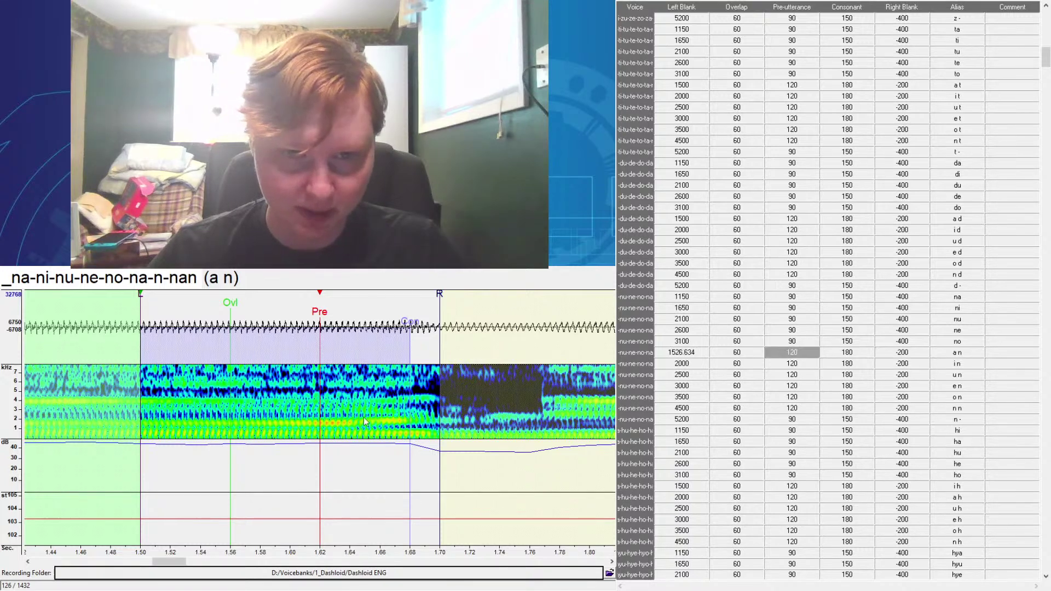
left_click_drag(320, 433, 436, 433)
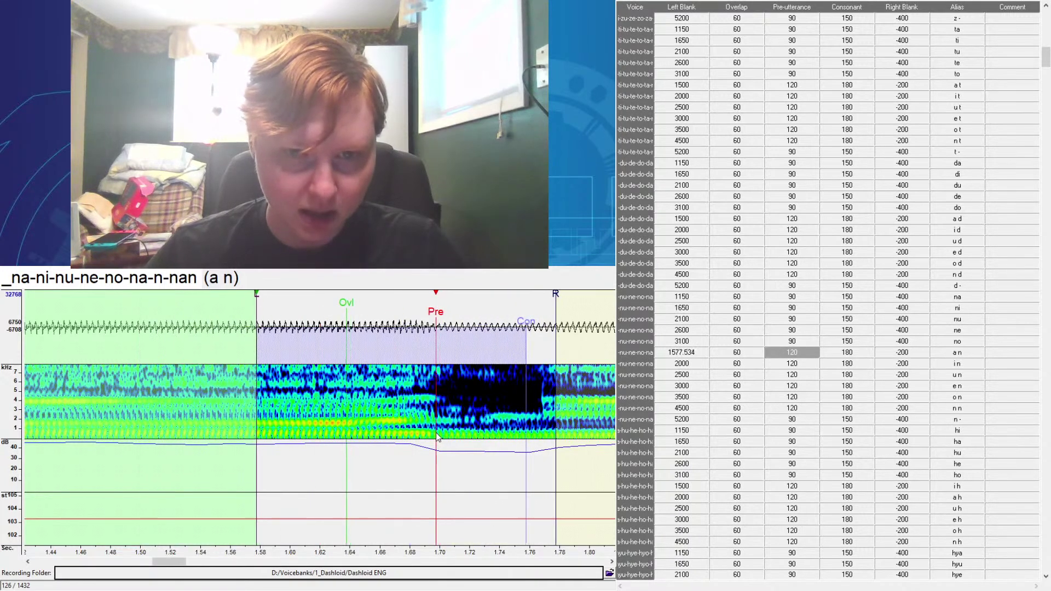
left_click(811, 354)
type("150")
left_click_drag(481, 459, 442, 458)
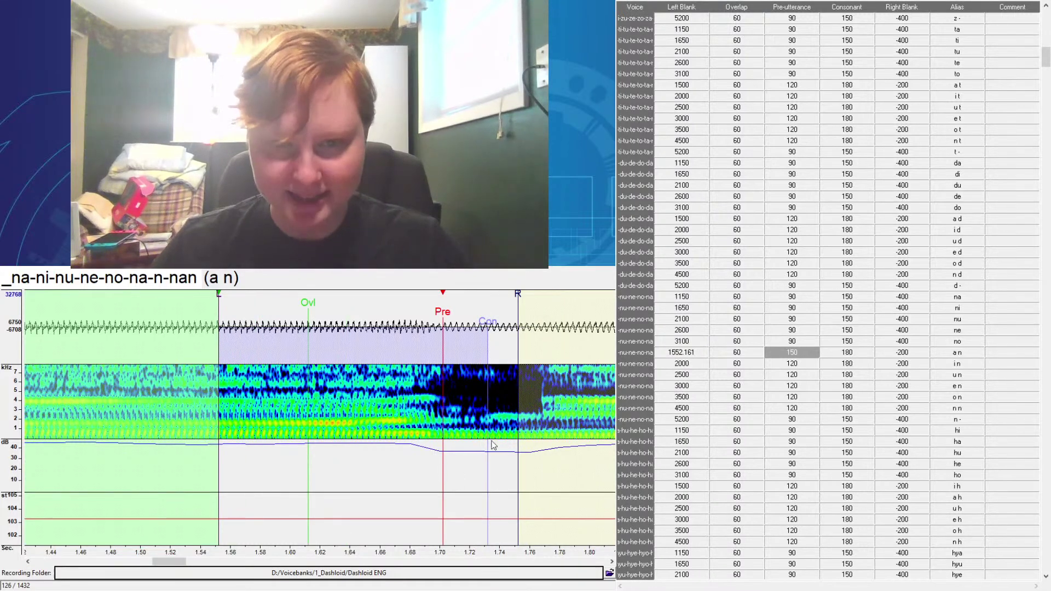
- Adjust the "a n" entry's consonant marker to about 172 and its right blank to about -202, within the "n" sound
left_click_drag(487, 400, 477, 399)
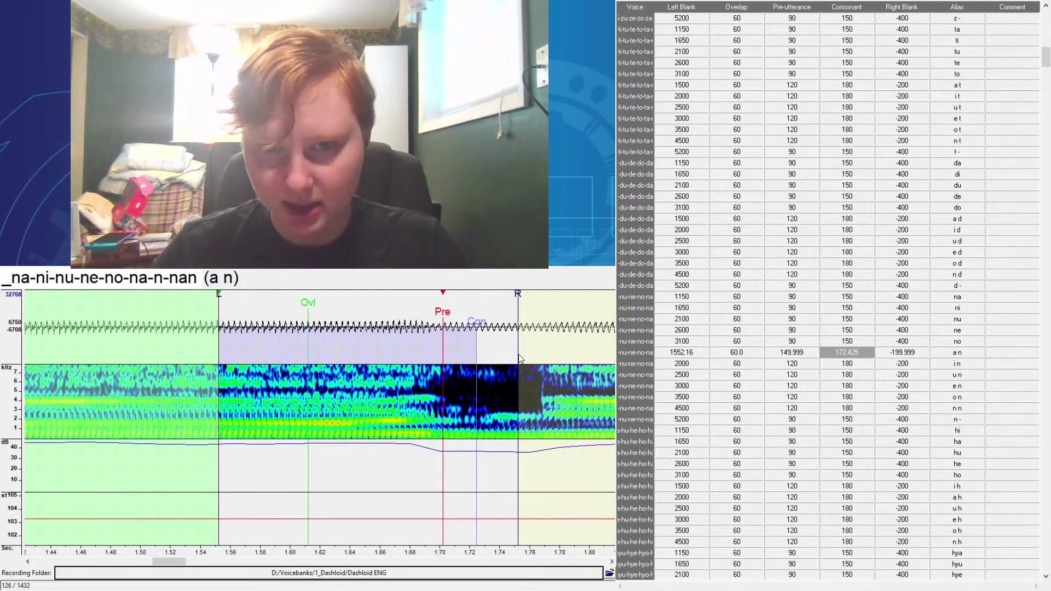
left_click_drag(520, 359, 523, 359)
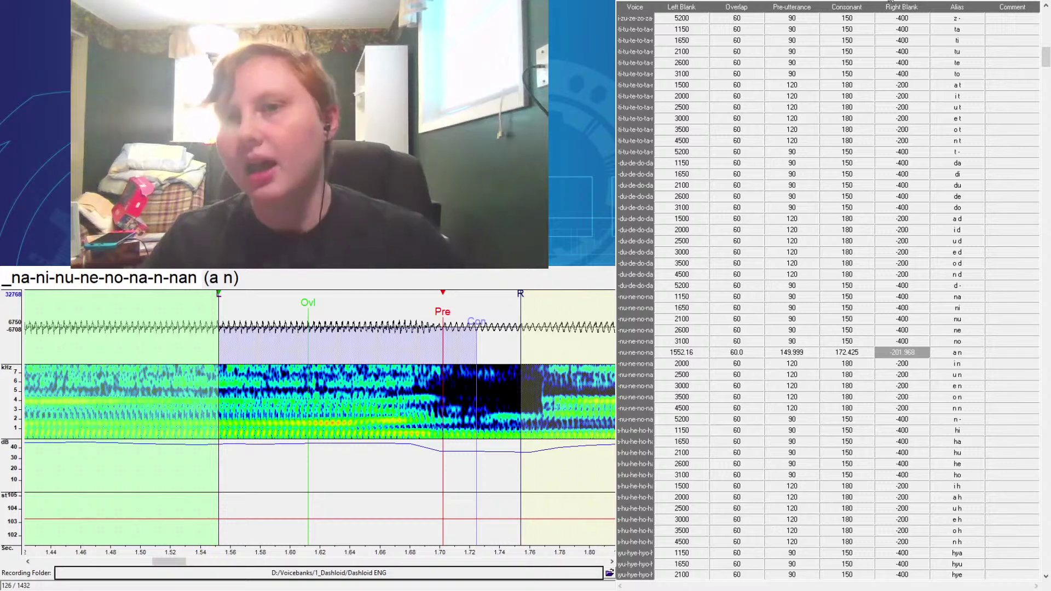
- Shift the first "k -" entry's markers together so the pre-utterance sits inside the final "k" burst, with the left blank at about 5147
scroll(875, 206, "up", 13)
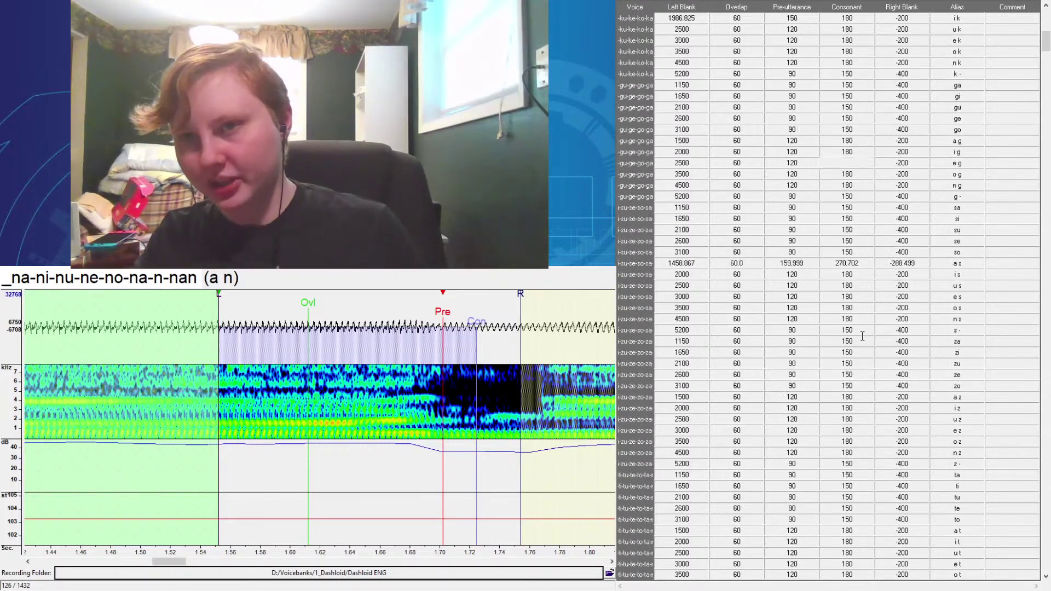
scroll(862, 335, "up", 19)
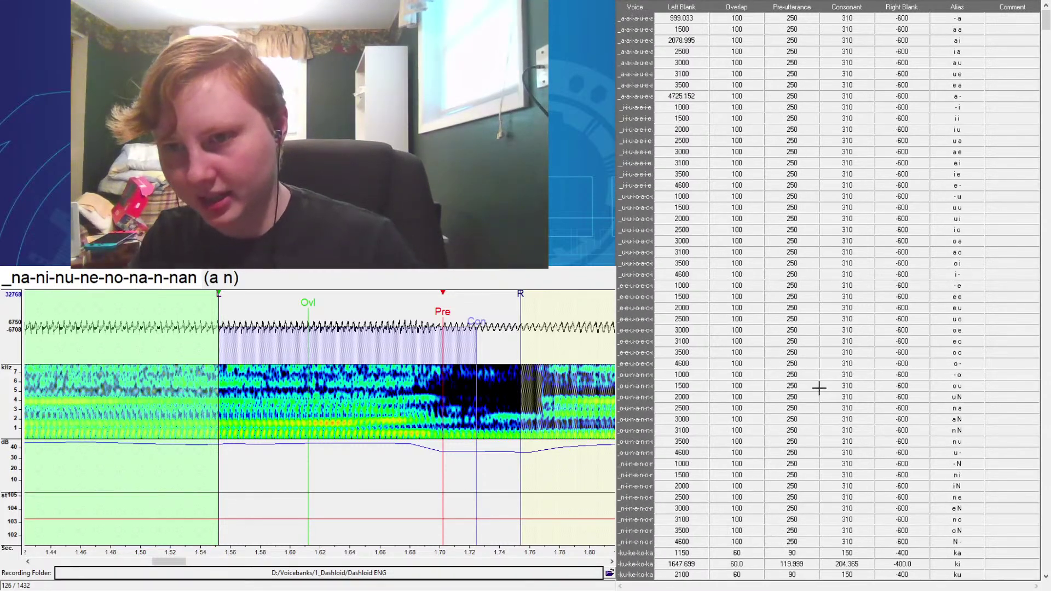
scroll(819, 388, "down", 9)
left_click(902, 385)
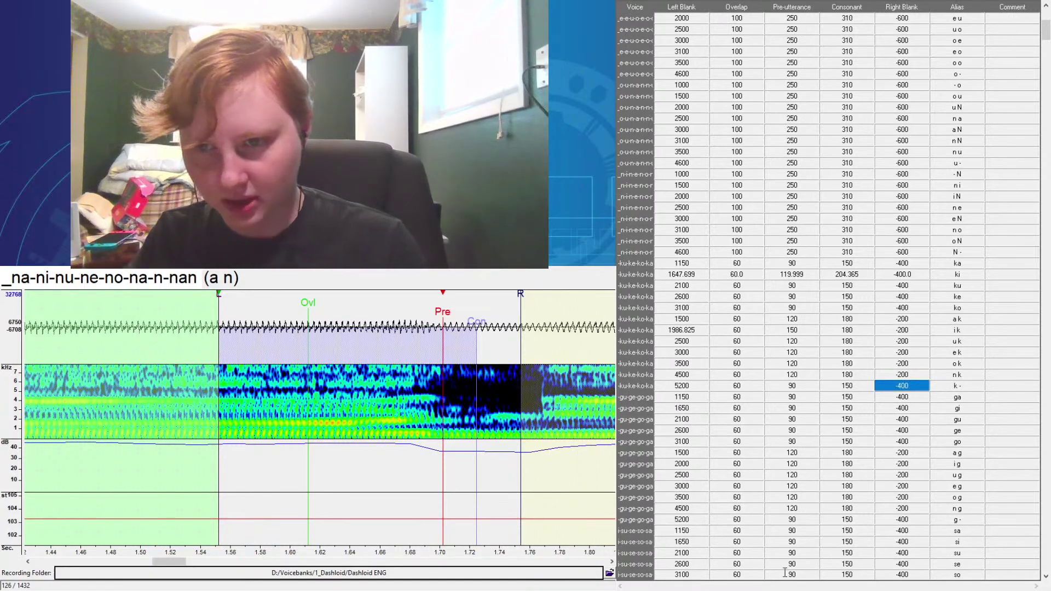
left_click(512, 562)
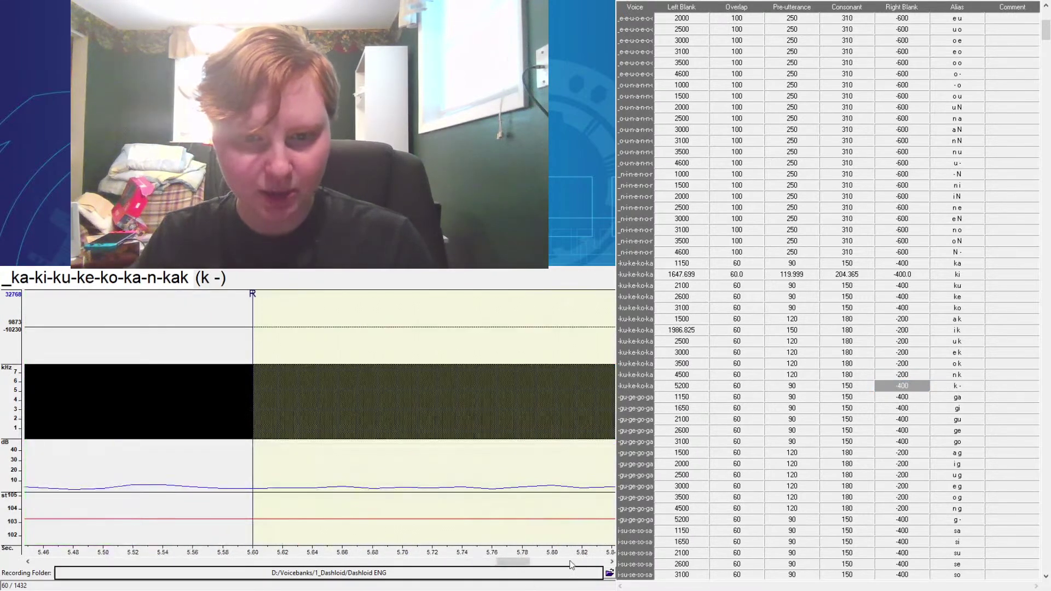
left_click_drag(512, 562, 469, 569)
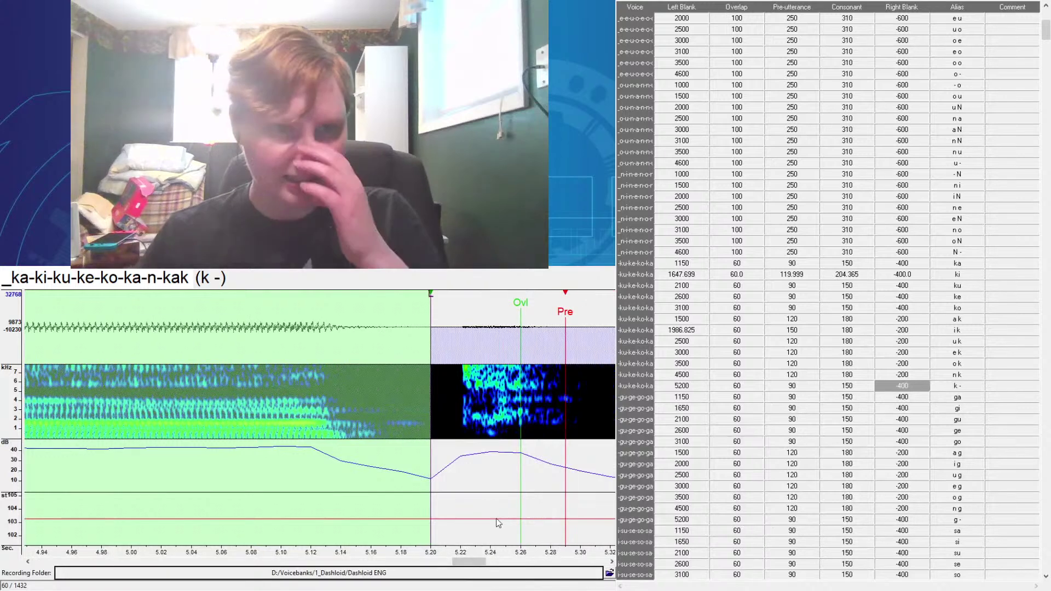
left_click(484, 418)
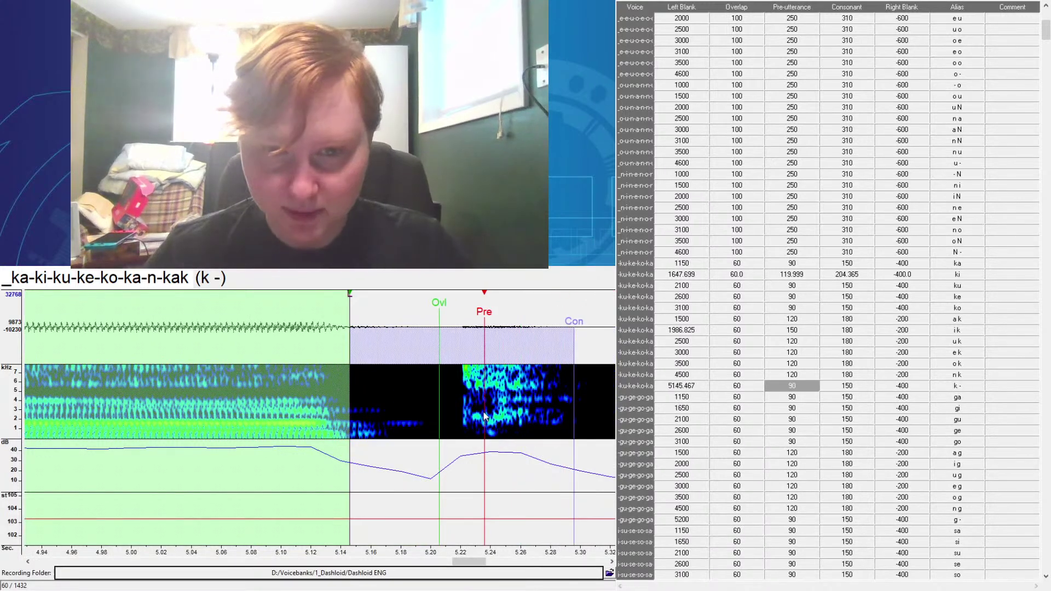
left_click(485, 417)
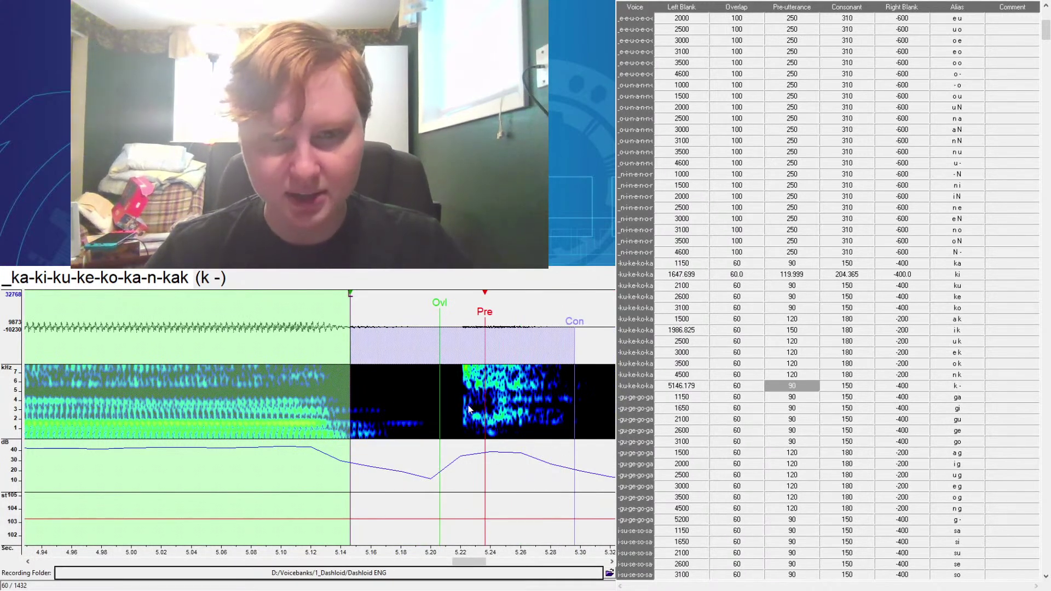
left_click(487, 423)
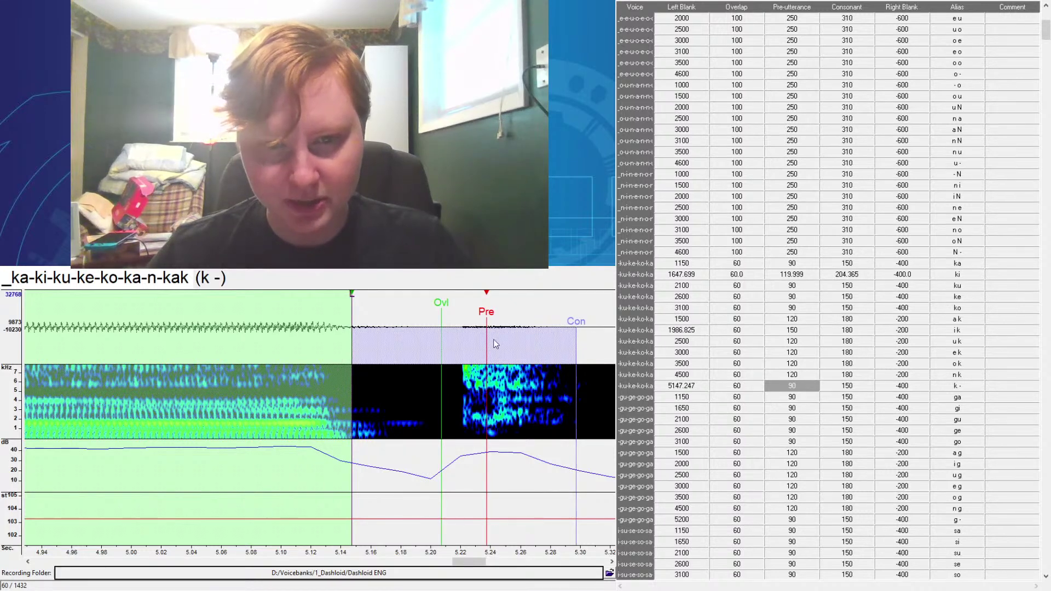
left_click(485, 392)
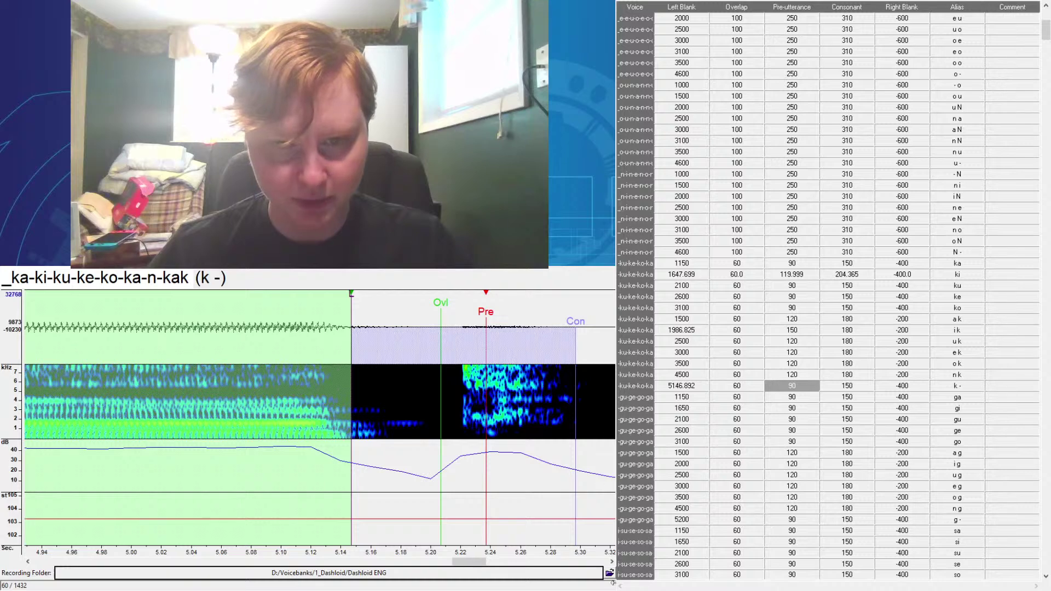
- Move the "k -" entry's consonant marker past the end of the "k" noise, to about 167
scroll(267, 399, "right", 3)
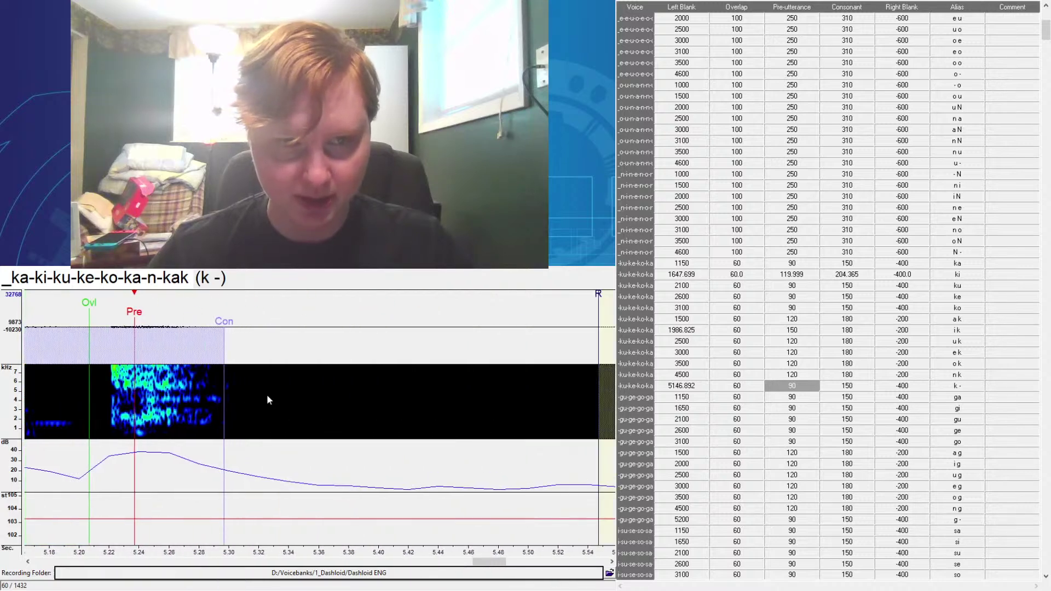
left_click_drag(222, 387, 248, 396)
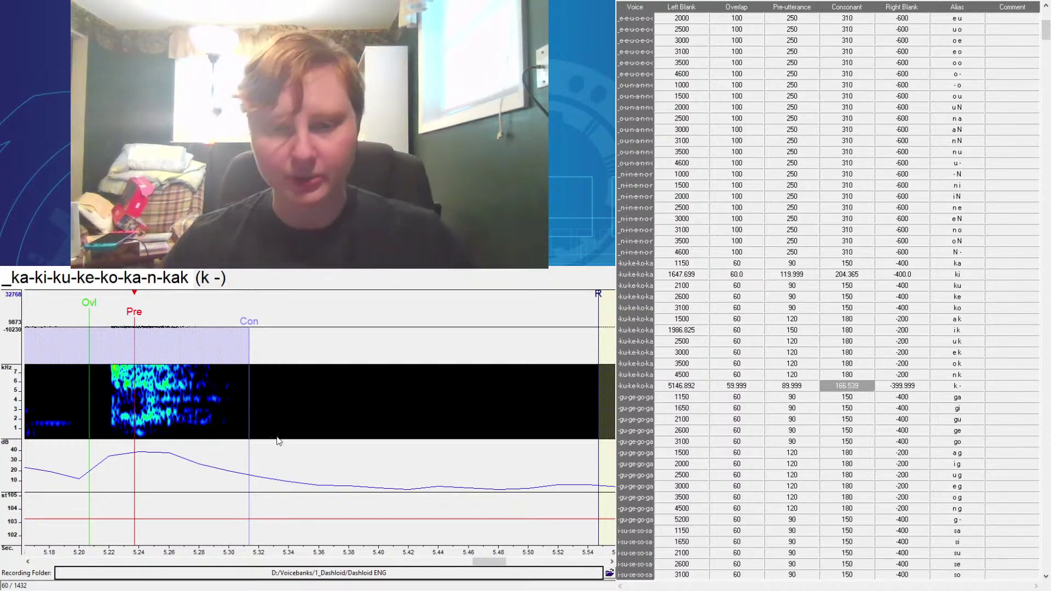
scroll(476, 585, "right", 2)
scroll(476, 584, "left", 4)
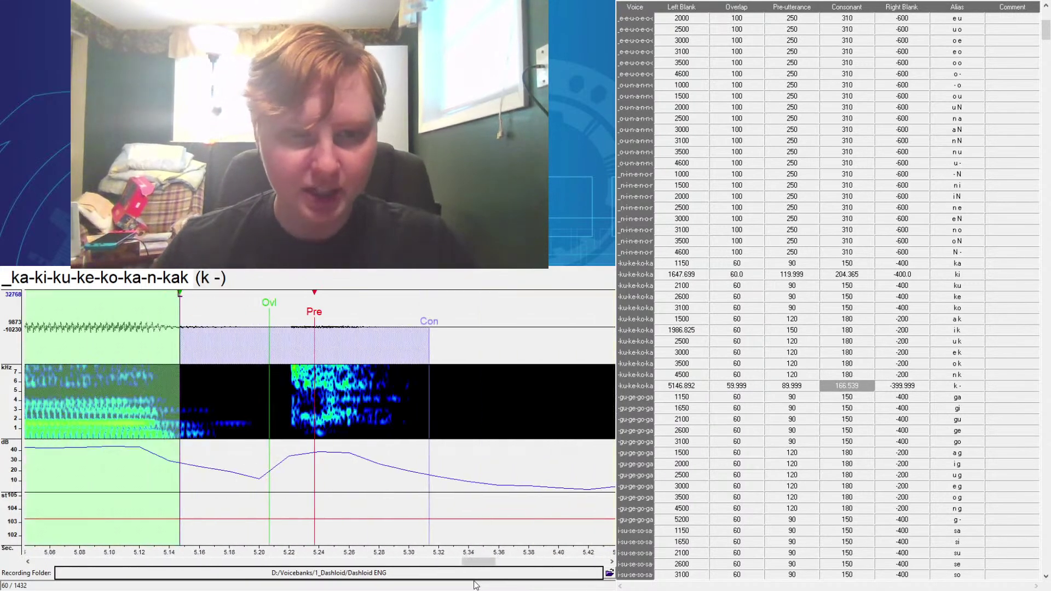
- Examine the first "k -" entry's marker placement along the final "k" burst and the vowel before it
left_click(316, 420)
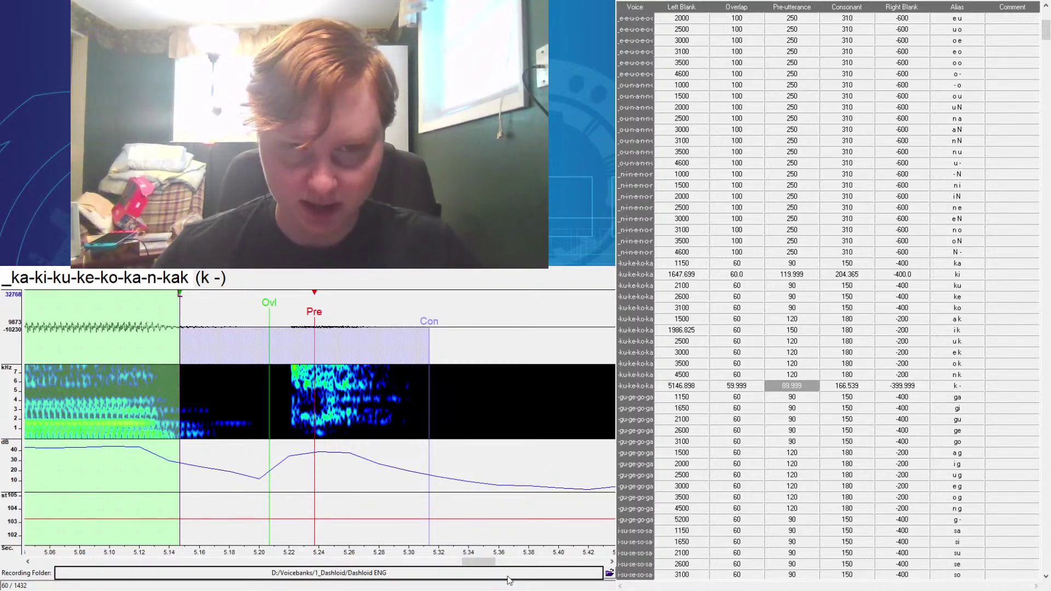
scroll(507, 580, "right", 3)
scroll(502, 578, "left", 3)
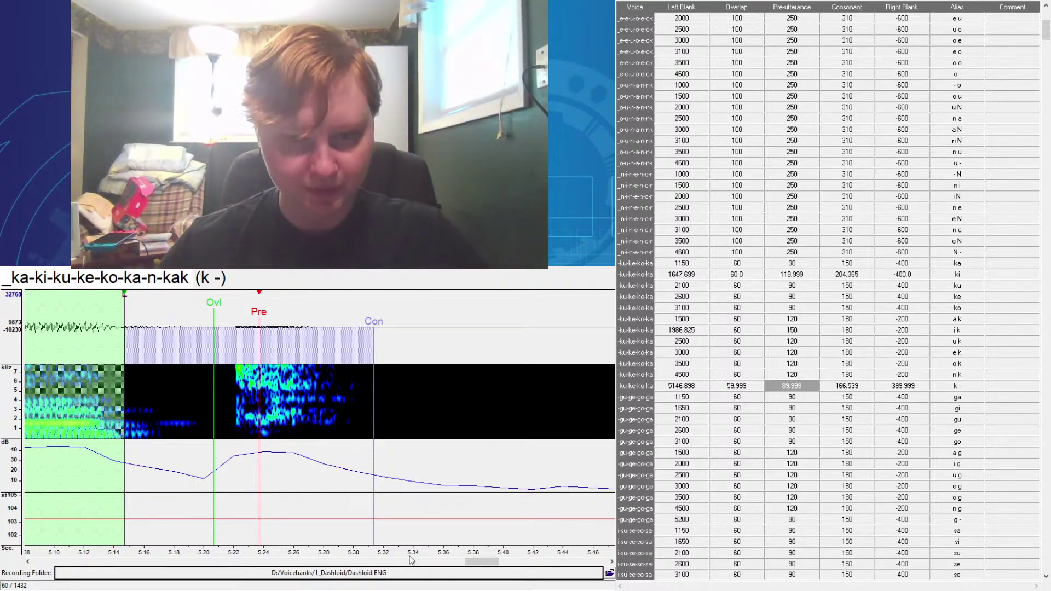
scroll(411, 559, "right", 3)
scroll(438, 569, "left", 3)
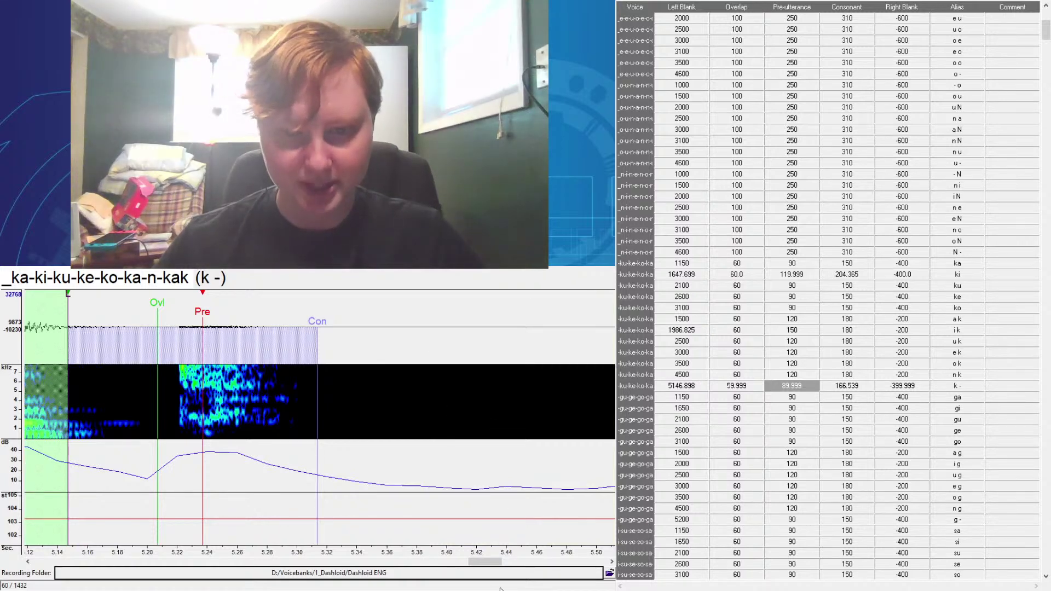
scroll(499, 589, "right", 3)
scroll(501, 586, "left", 4)
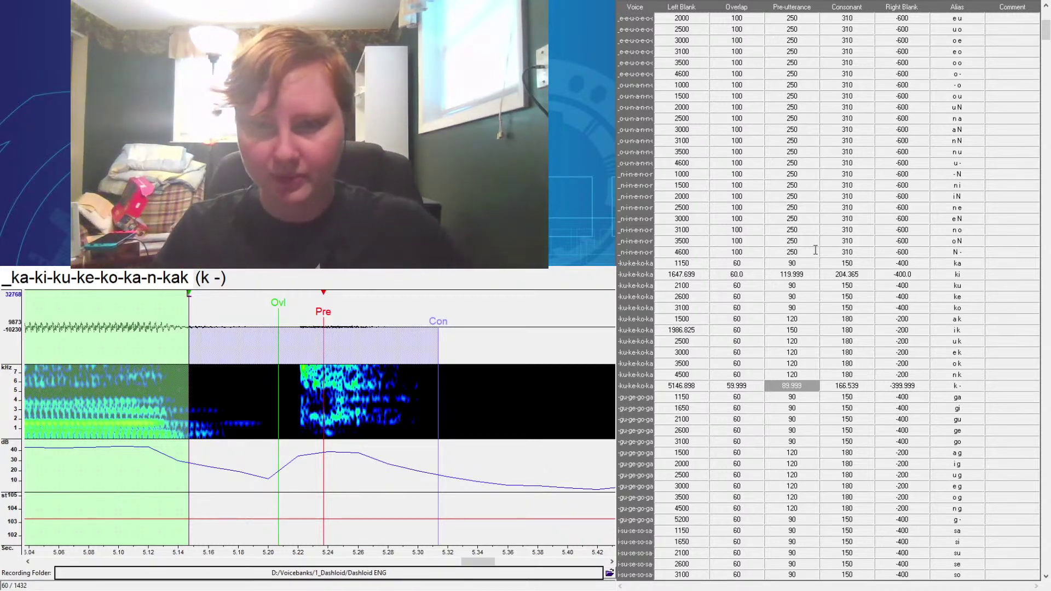
scroll(403, 573, "left", 4)
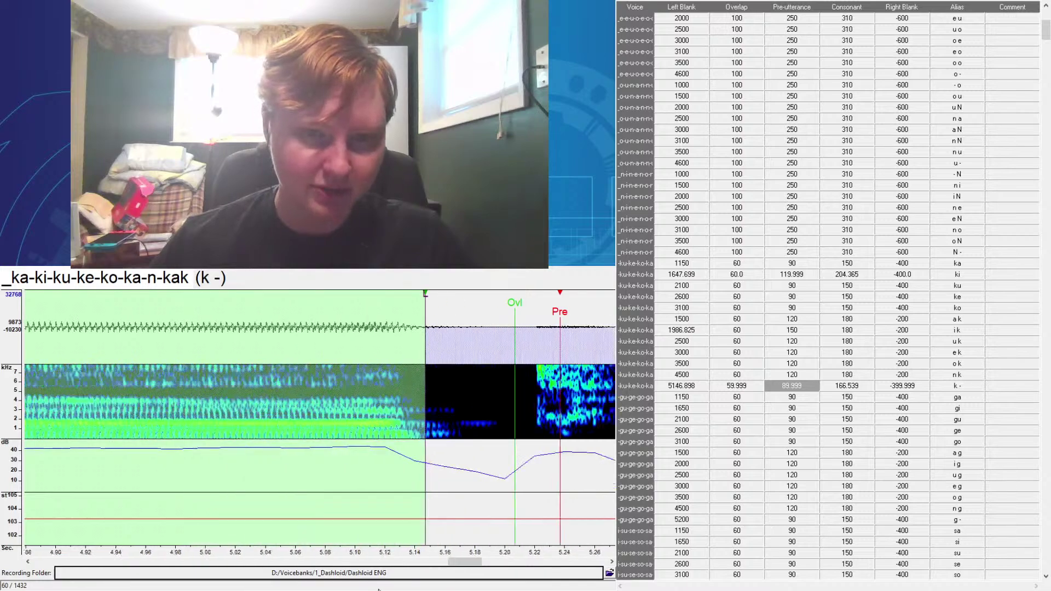
scroll(403, 572, "right", 5)
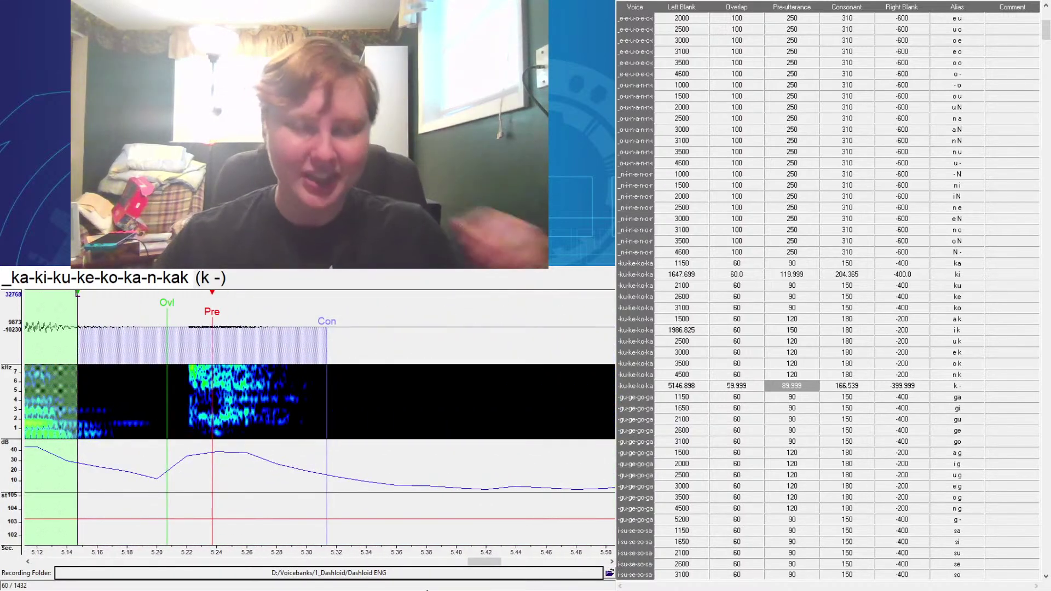
- Shift the "s -" entry's markers together into the final "s" noise, with the left blank at about 5267.4
left_click(752, 409)
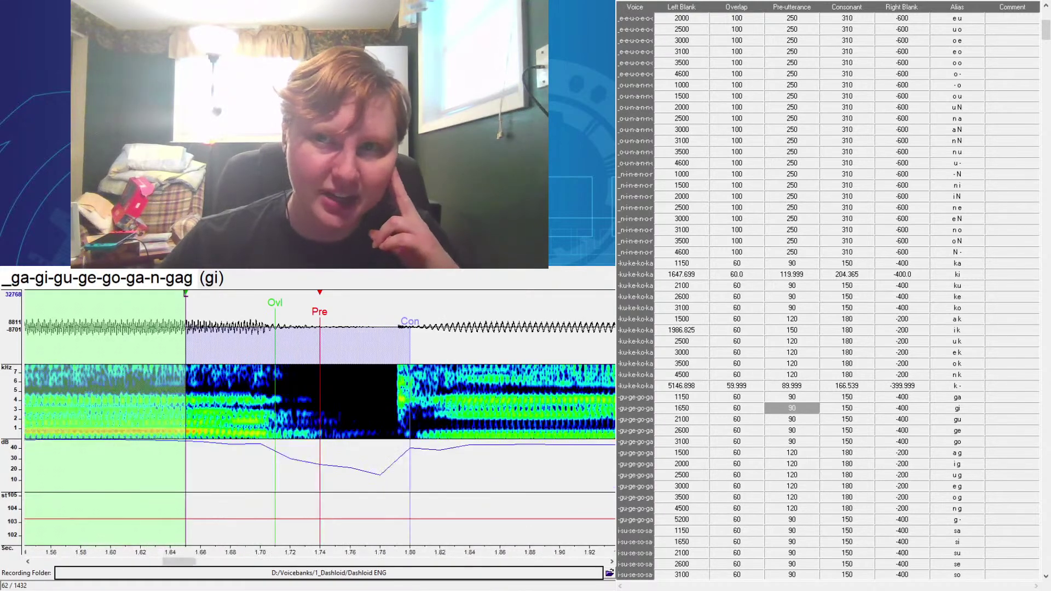
scroll(851, 350, "down", 10)
scroll(851, 350, "down", 1)
type("9")
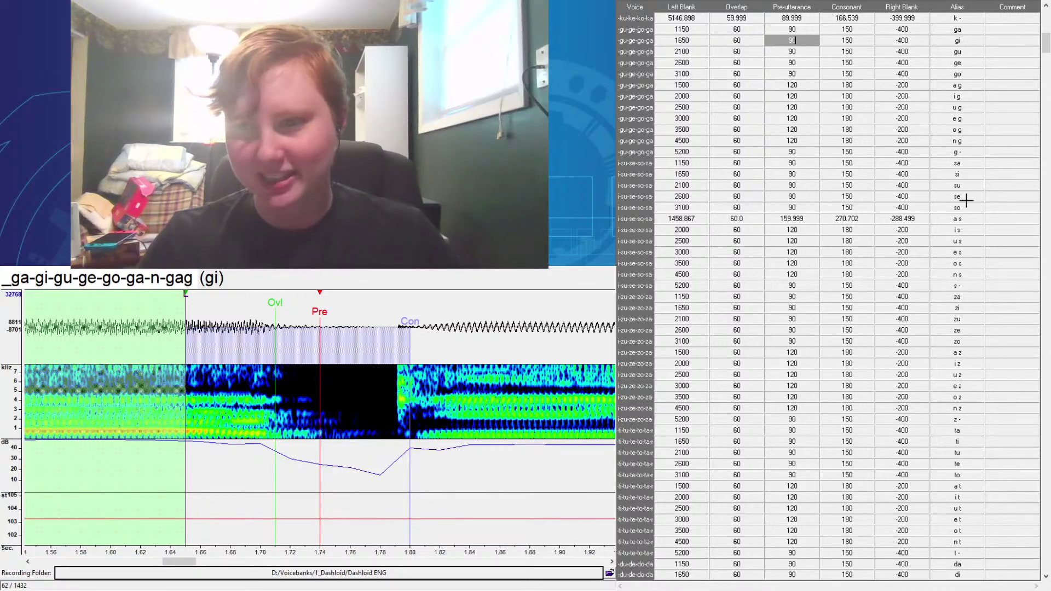
left_click(967, 283)
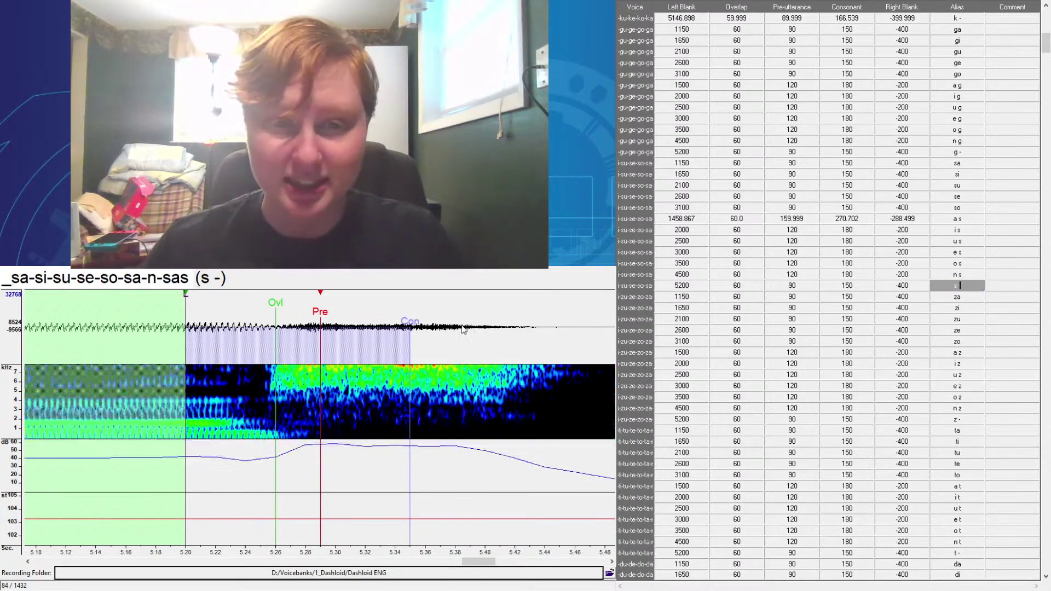
key("F3")
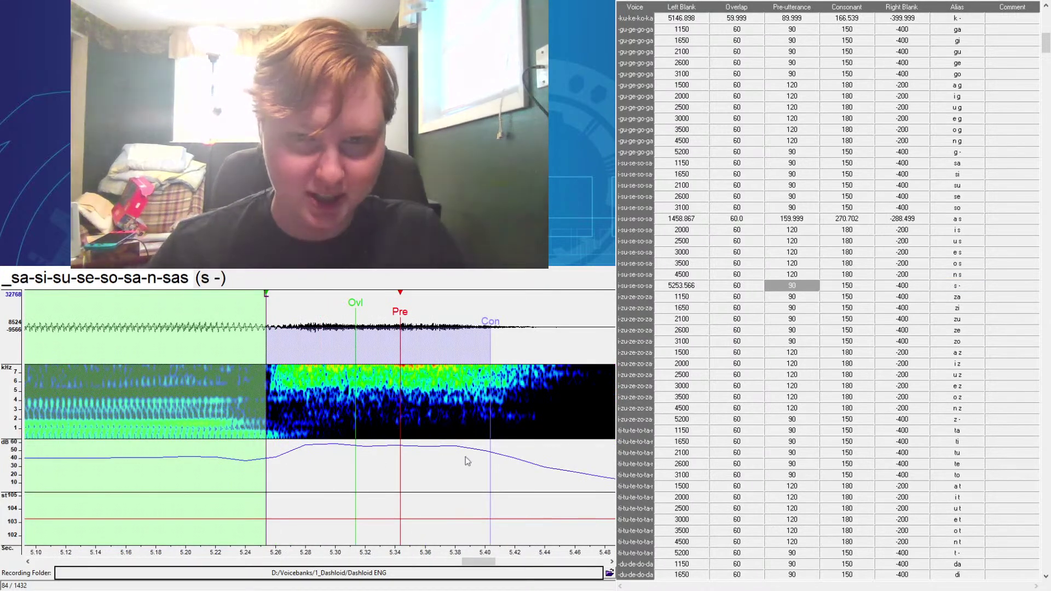
key("F3")
key("F3")
key("F3")
key("F3")
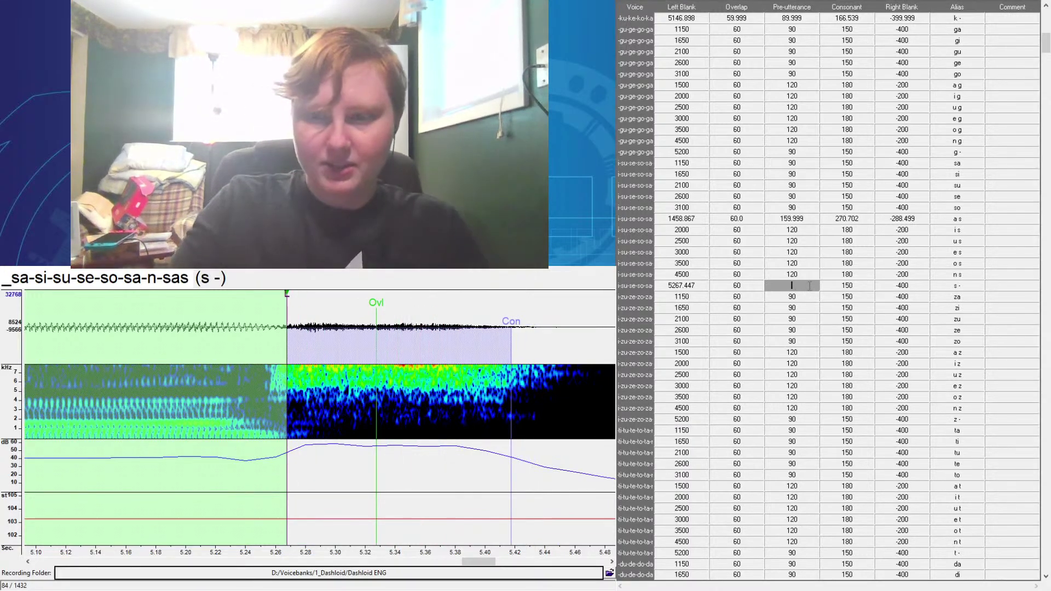
- Set the "s -" entry's pre-utterance to 120 and shift its markers together, with the left blank at about 5266.6
type("120")
key("F3")
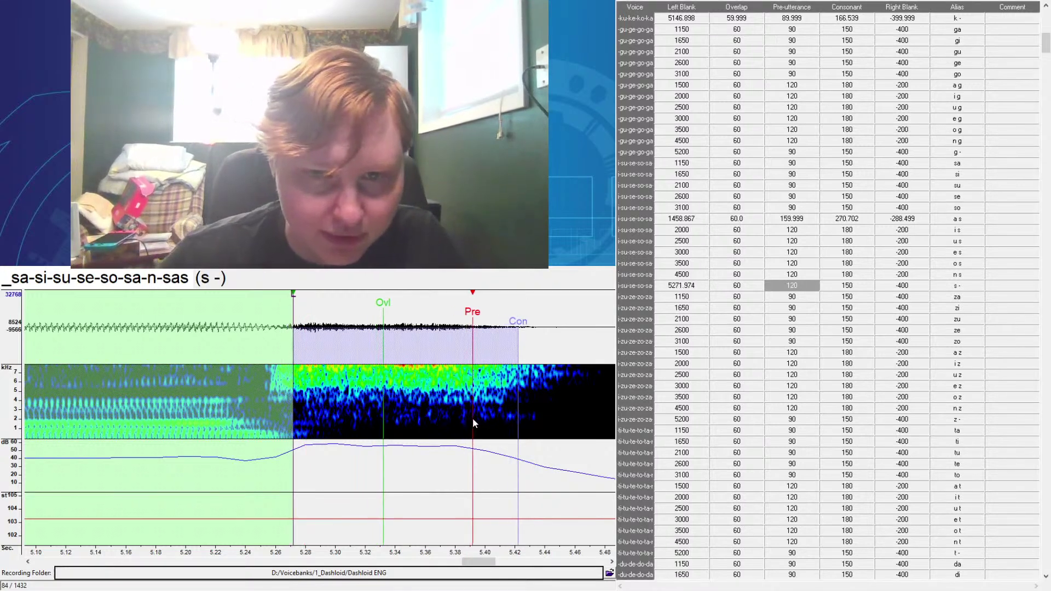
key("F3")
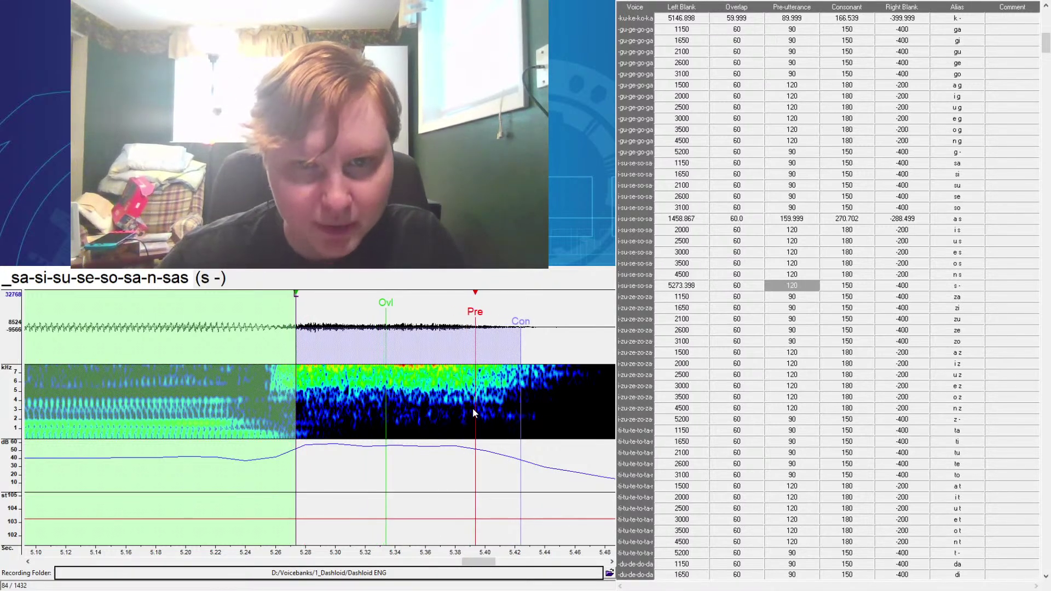
scroll(368, 376, "down", 2)
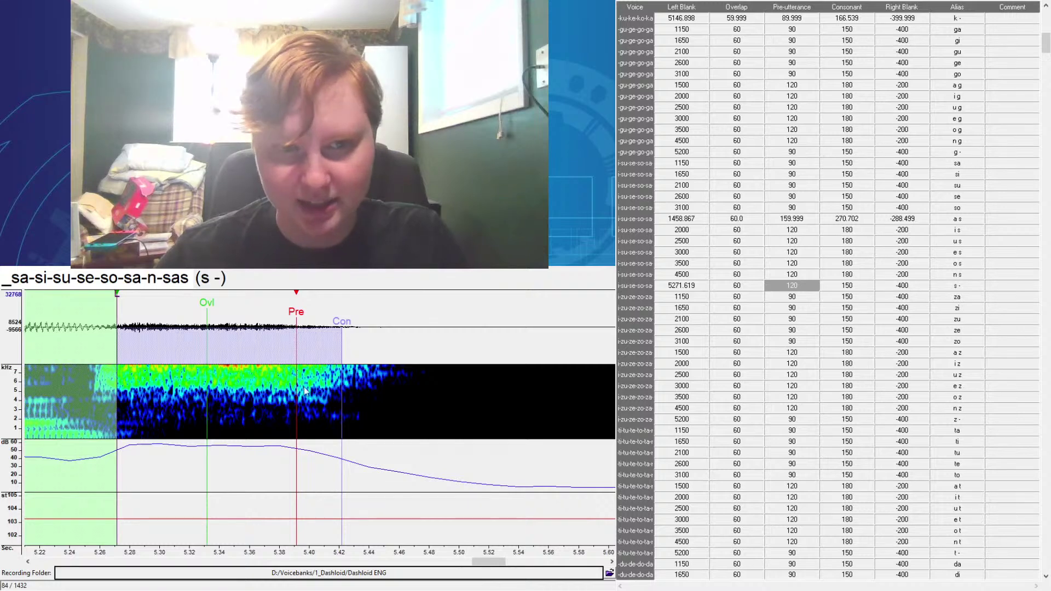
key("F3")
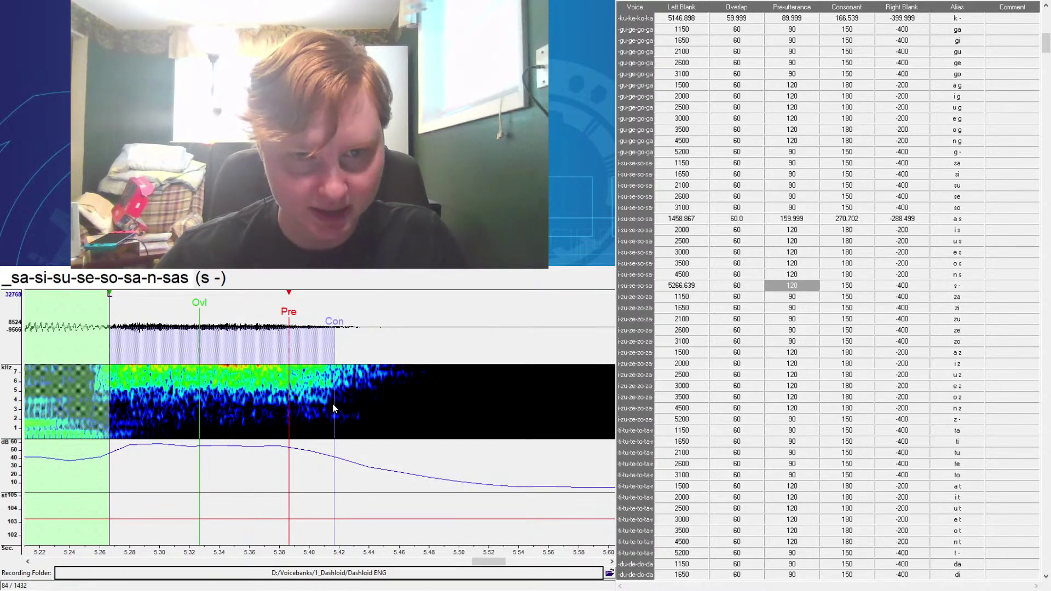
- Move the "s -" entry's consonant marker past the end of the "s" noise, to about 211
left_click_drag(333, 404, 425, 413)
scroll(328, 394, "down", 3)
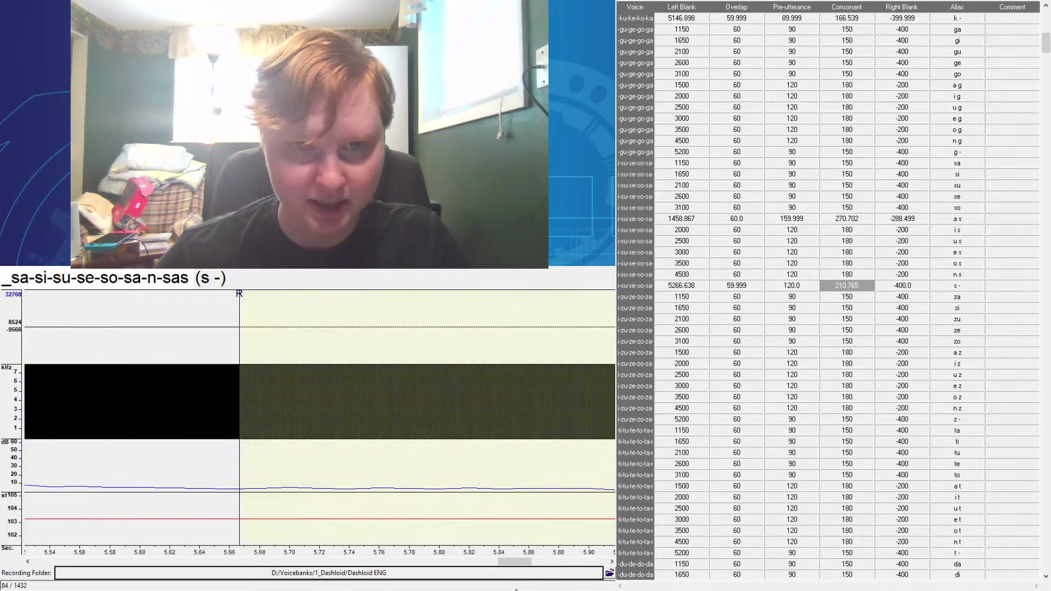
scroll(294, 387, "up", 4)
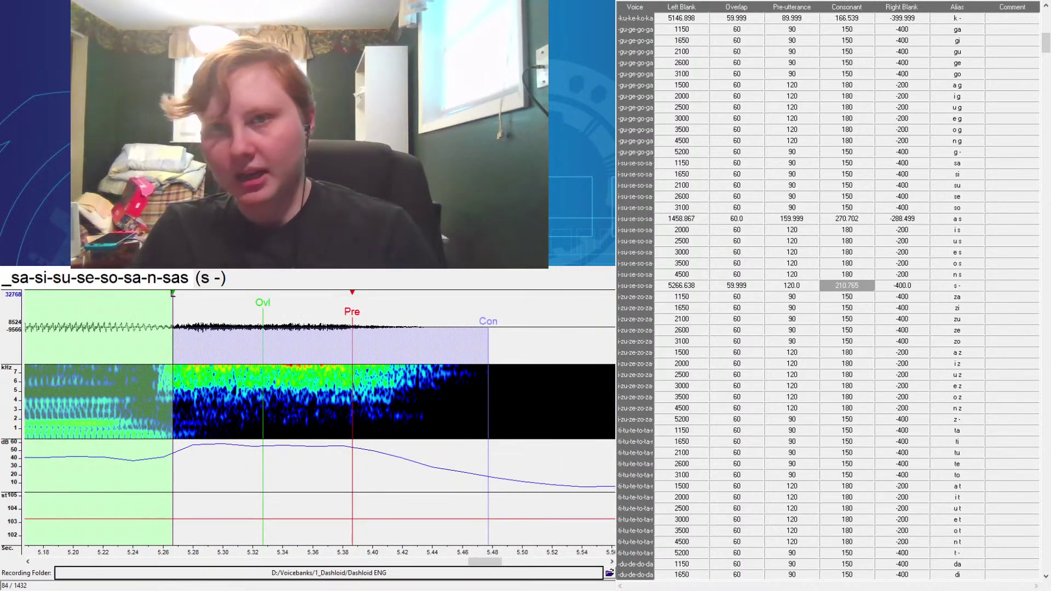
left_click(858, 286)
- Look through the entry list's consonant-cluster aliases and locate the consonant-plus-glide group starting with "ky"
scroll(858, 286, "down", 20)
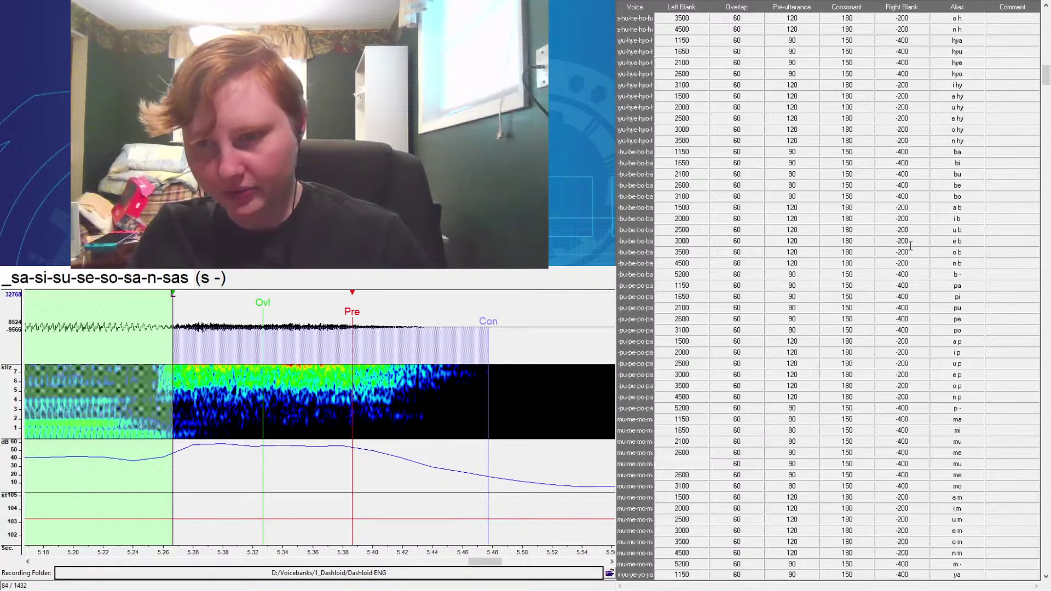
scroll(903, 245, "down", 20)
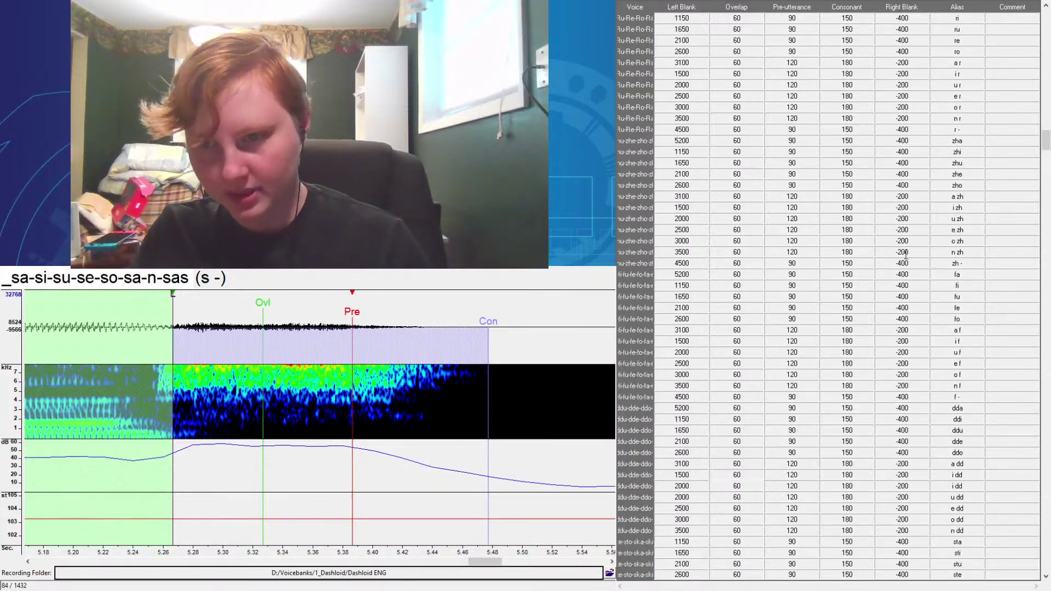
scroll(890, 242, "down", 20)
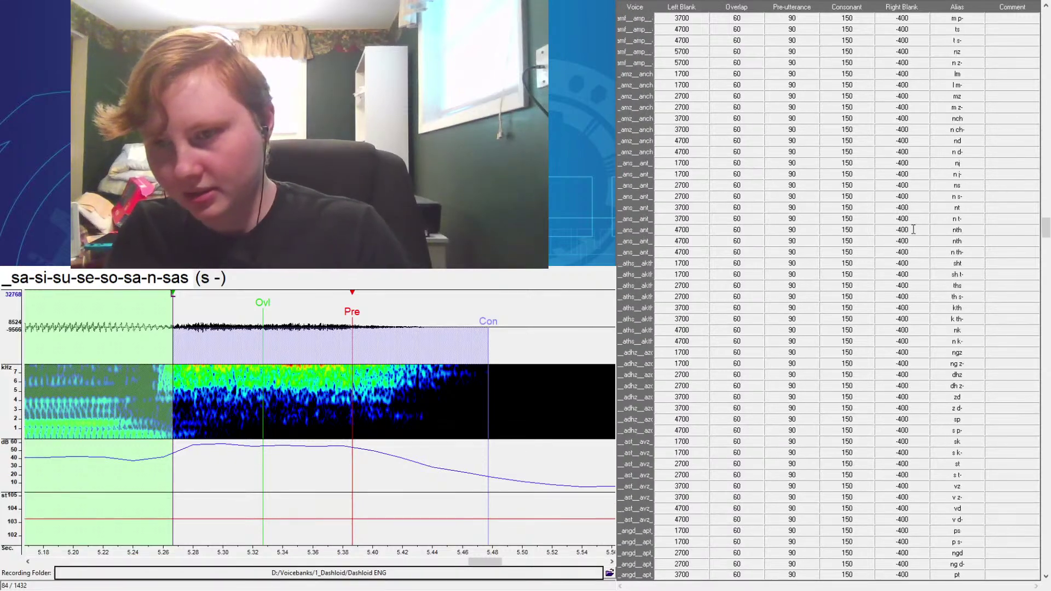
scroll(898, 247, "up", 20)
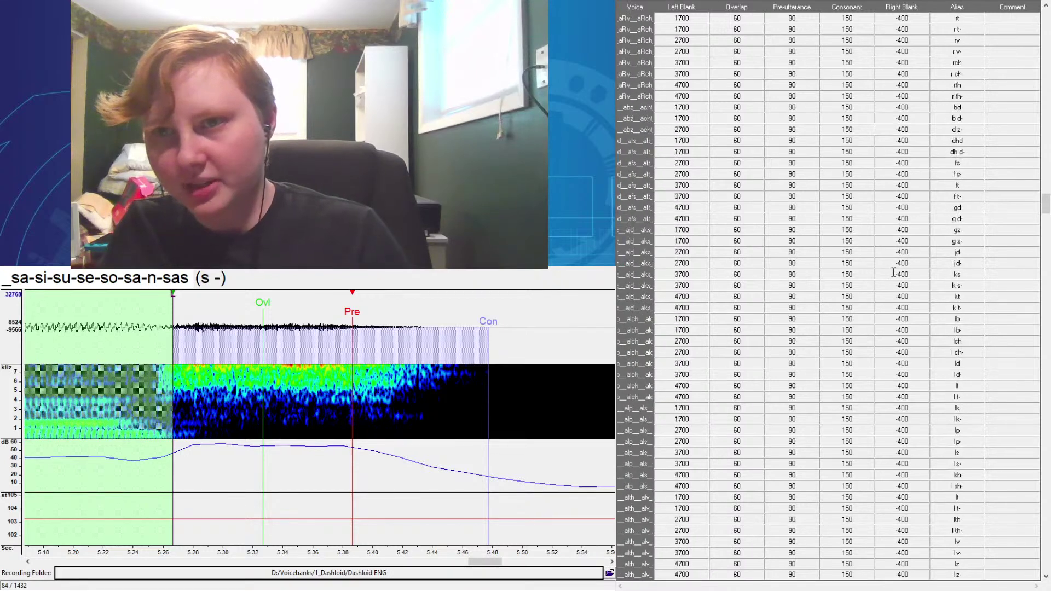
scroll(861, 289, "up", 10)
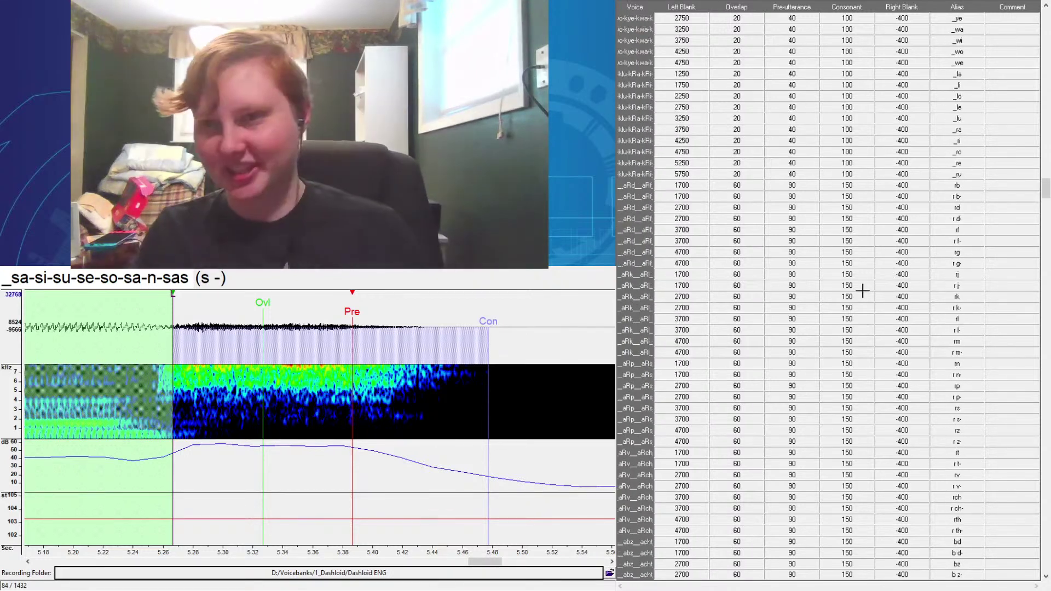
scroll(863, 291, "up", 9)
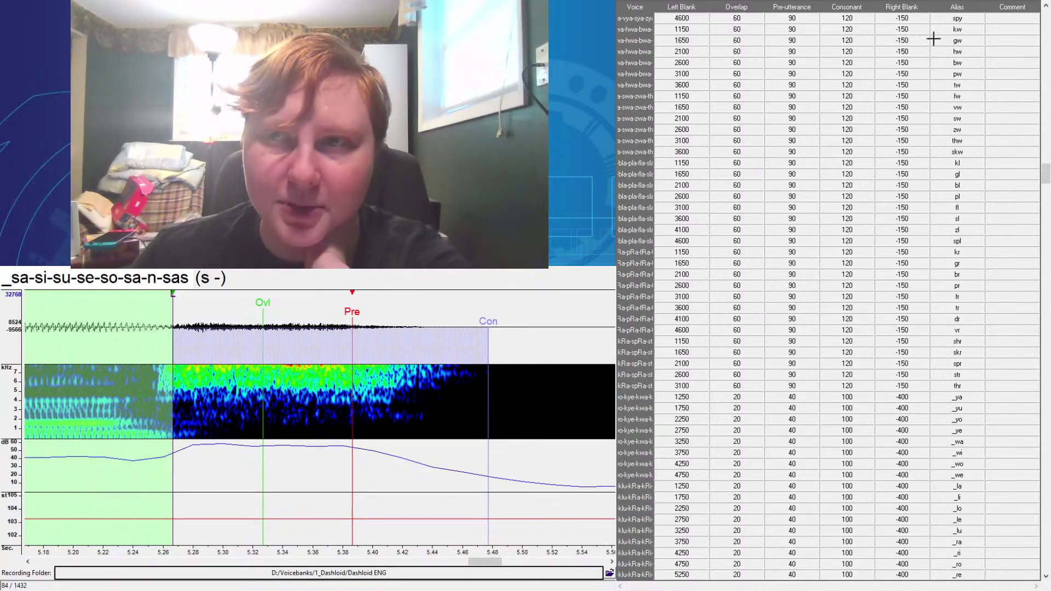
scroll(875, 174, "up", 6)
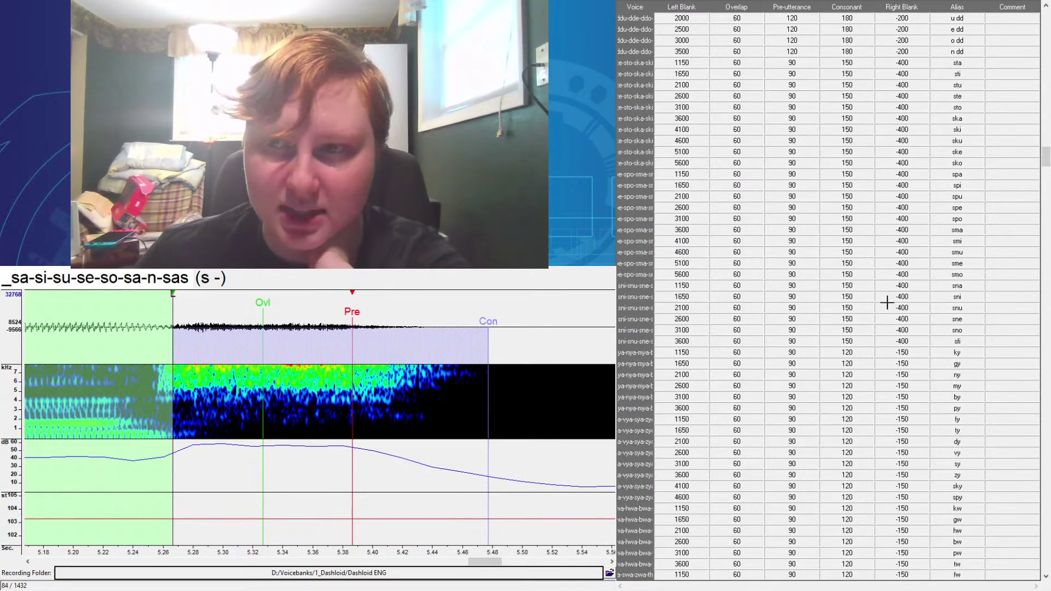
scroll(919, 224, "up", 6)
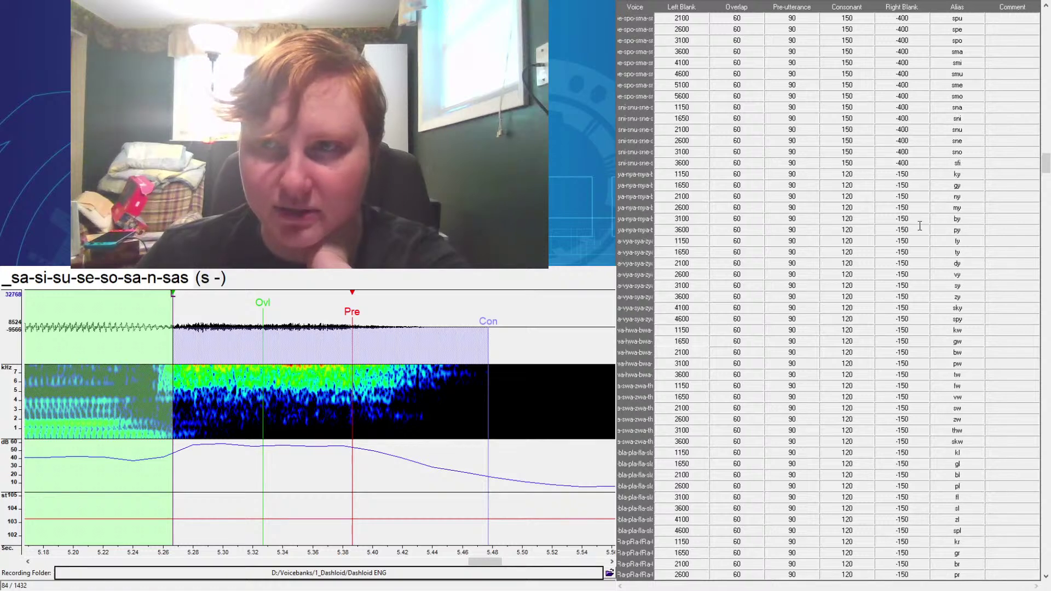
scroll(924, 234, "down", 2)
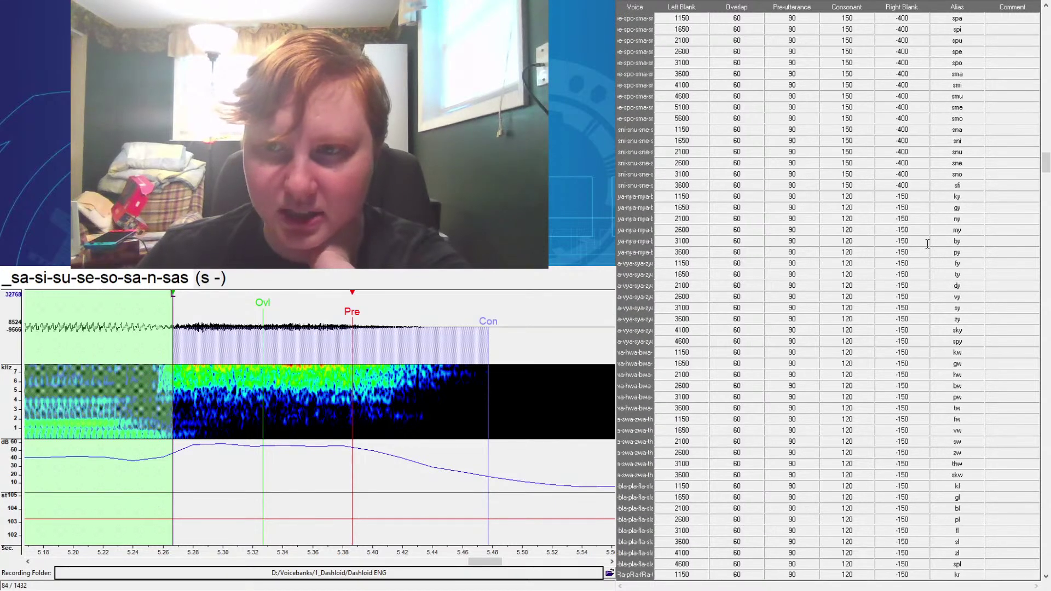
- Shift the "ky" entry's markers to a left blank of about 1066, with right blank about -168 and consonant about 149
left_click(872, 200)
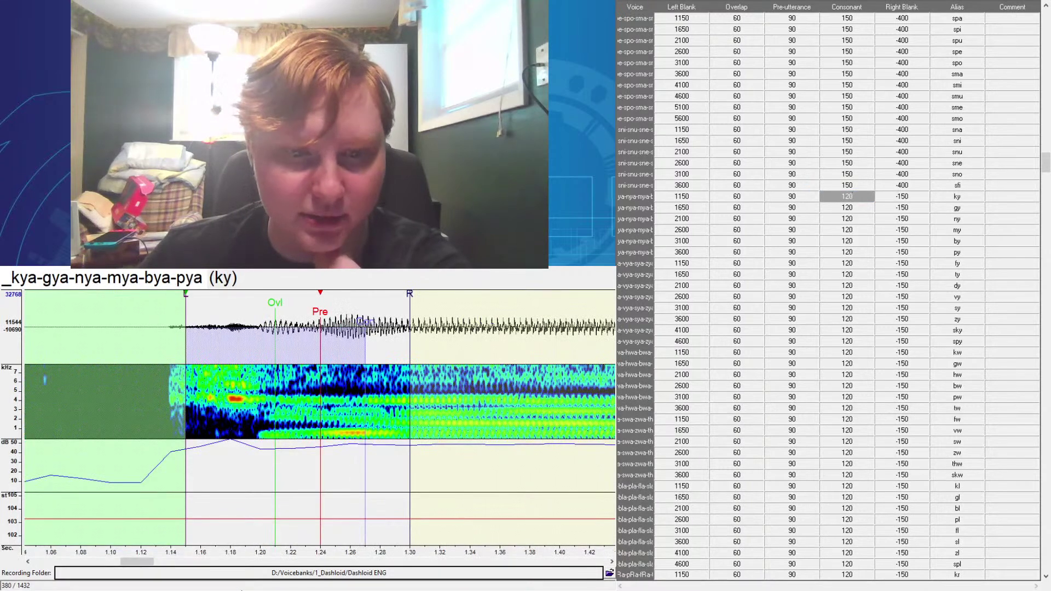
left_click(374, 491)
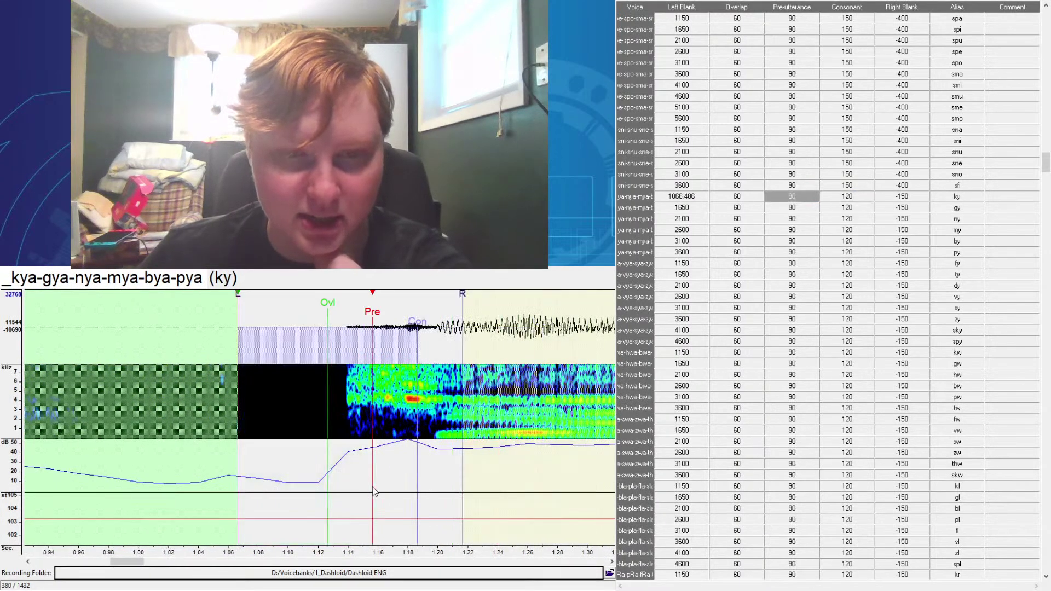
left_click_drag(461, 350, 489, 350)
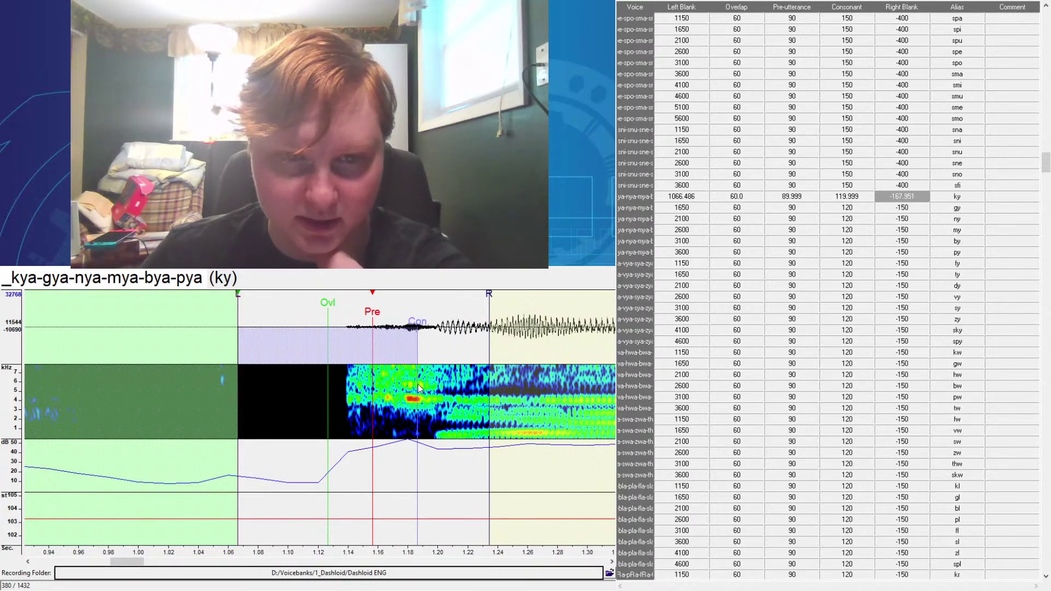
left_click_drag(420, 386, 462, 386)
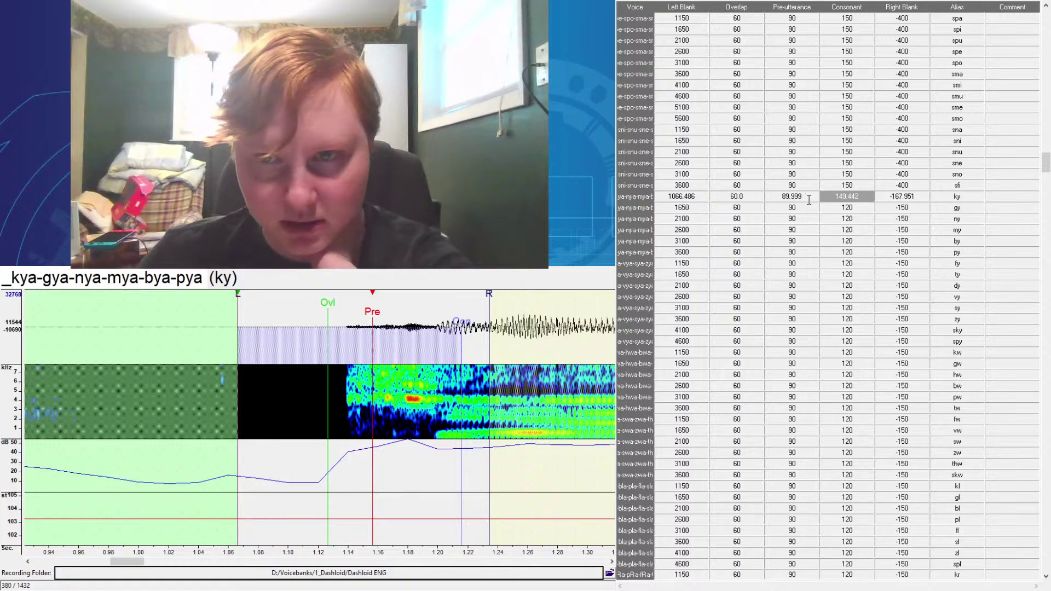
- Set the "ky" entry's pre-utterance to 130 and shift its markers together to the "y" onset, with the left blank at about 1069
left_click(811, 200)
key("BackSpace")
key("BackSpace")
key("BackSpace")
key("BackSpace")
key("BackSpace")
key("BackSpace")
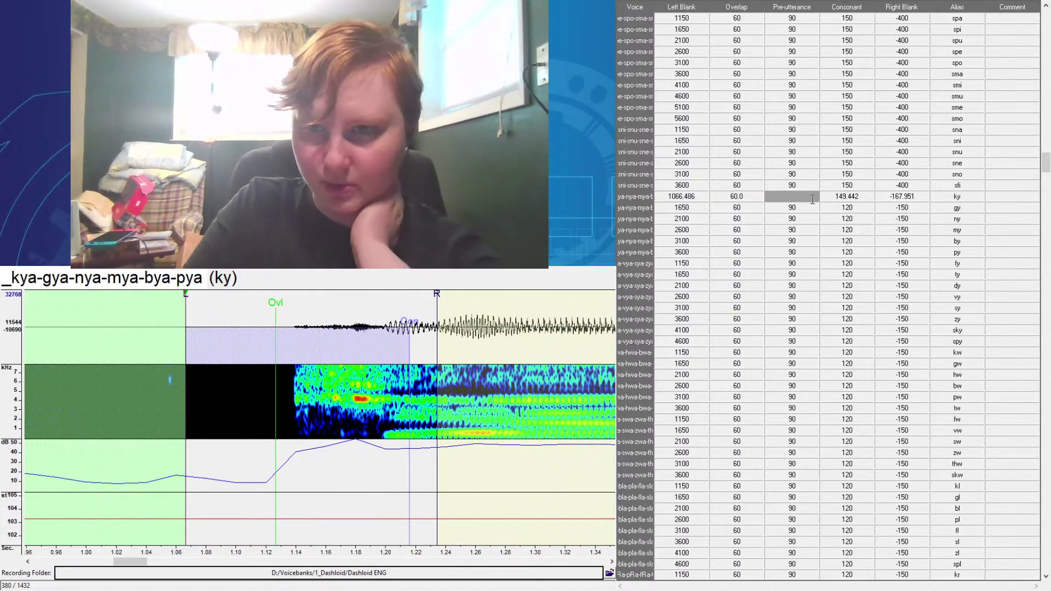
type("120")
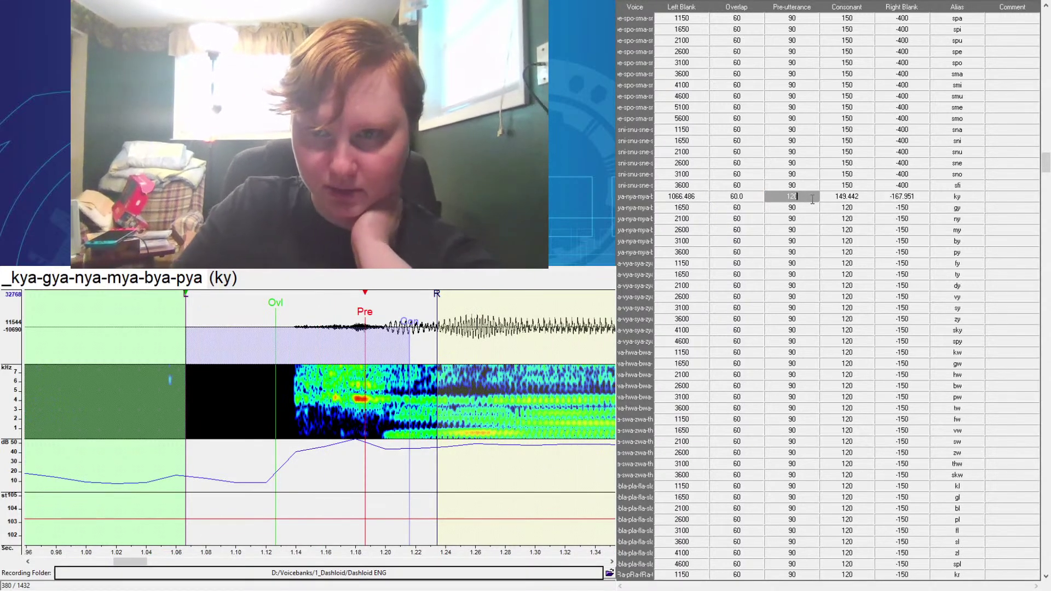
key("BackSpace")
key("BackSpace")
type("30")
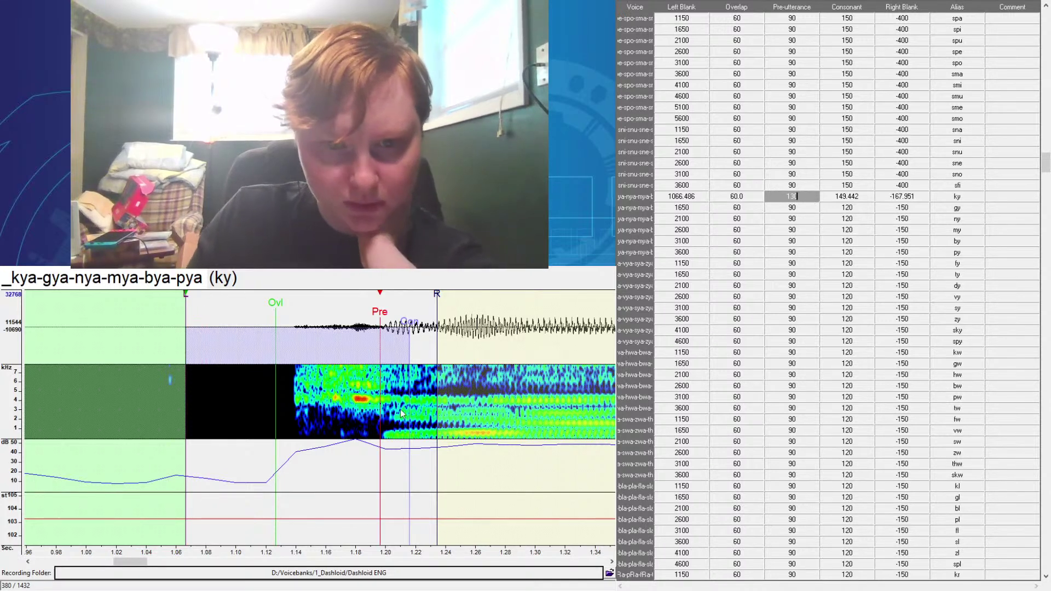
key("Return")
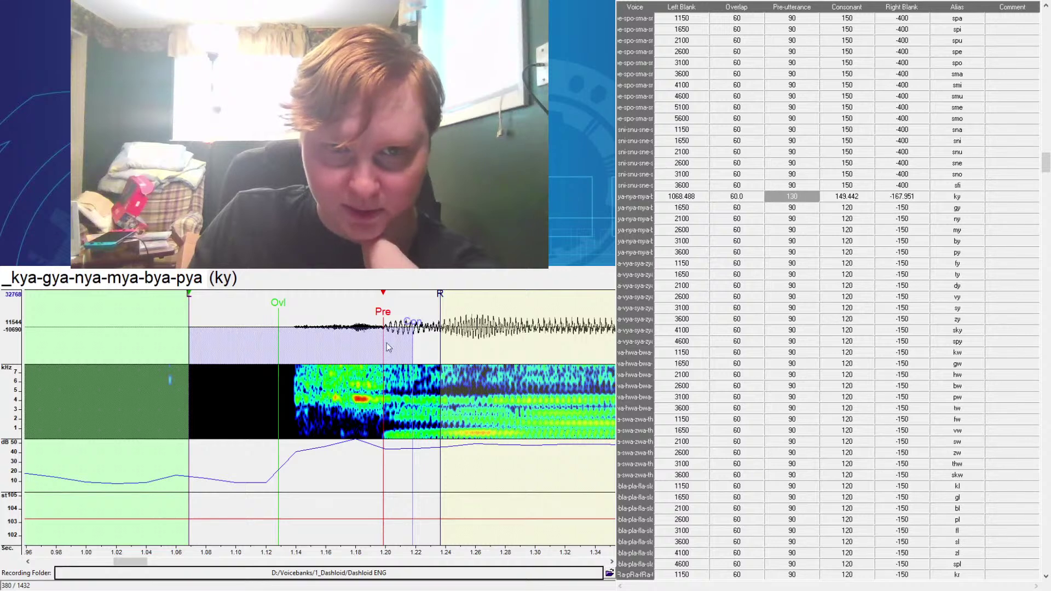
key("F3")
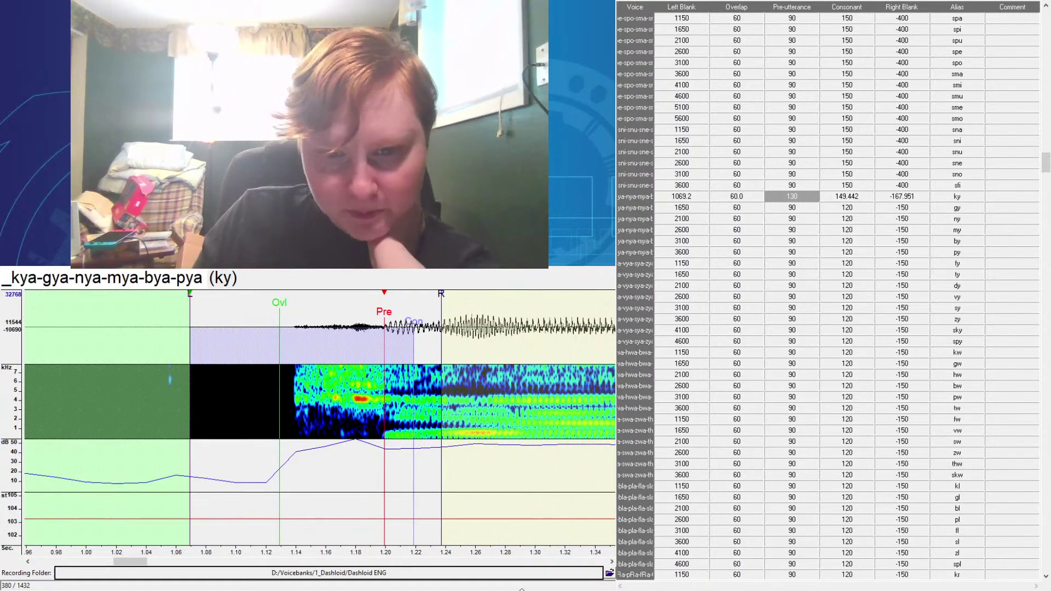
scroll(523, 589, "down", 4)
scroll(523, 590, "up", 4)
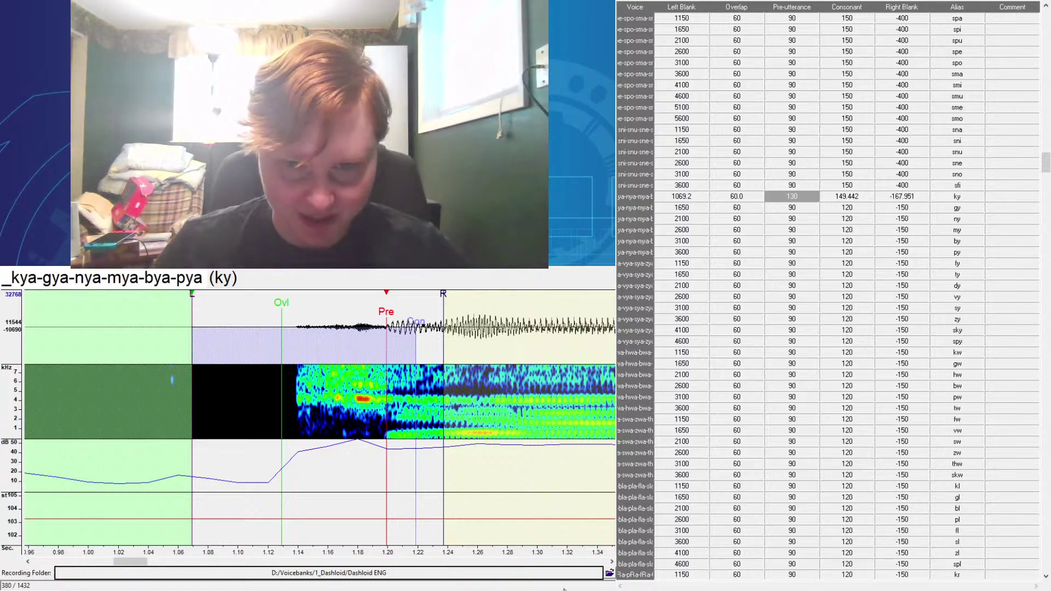
scroll(559, 460, "right", 5)
scroll(559, 521, "left", 3)
scroll(563, 577, "left", 3)
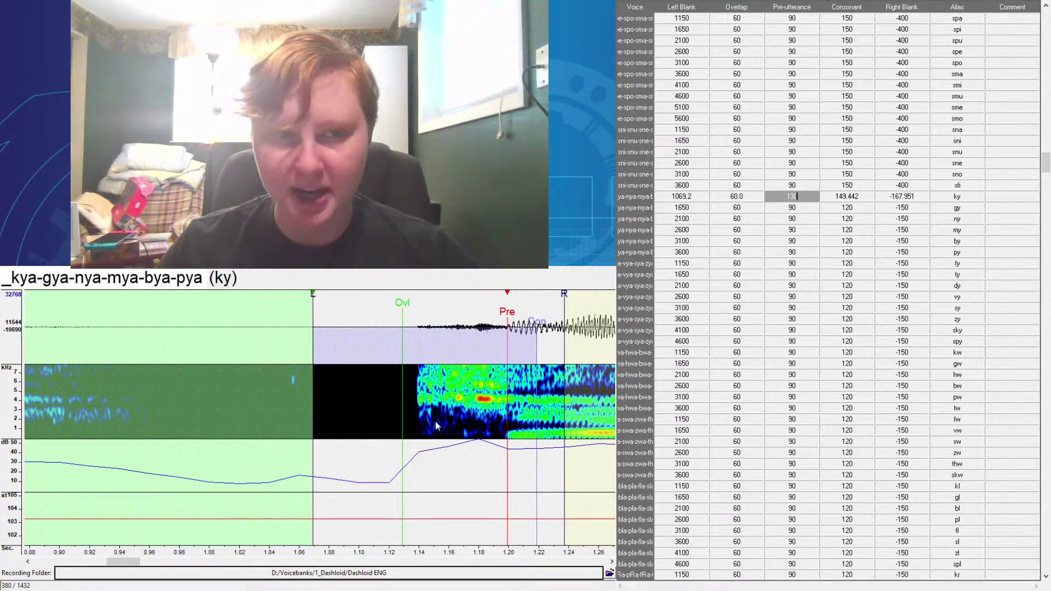
- Open the "_wi" entry and shift its markers together to the "w" onset, with the left blank at about 3779
scroll(939, 359, "down", 15)
scroll(939, 359, "down", 4)
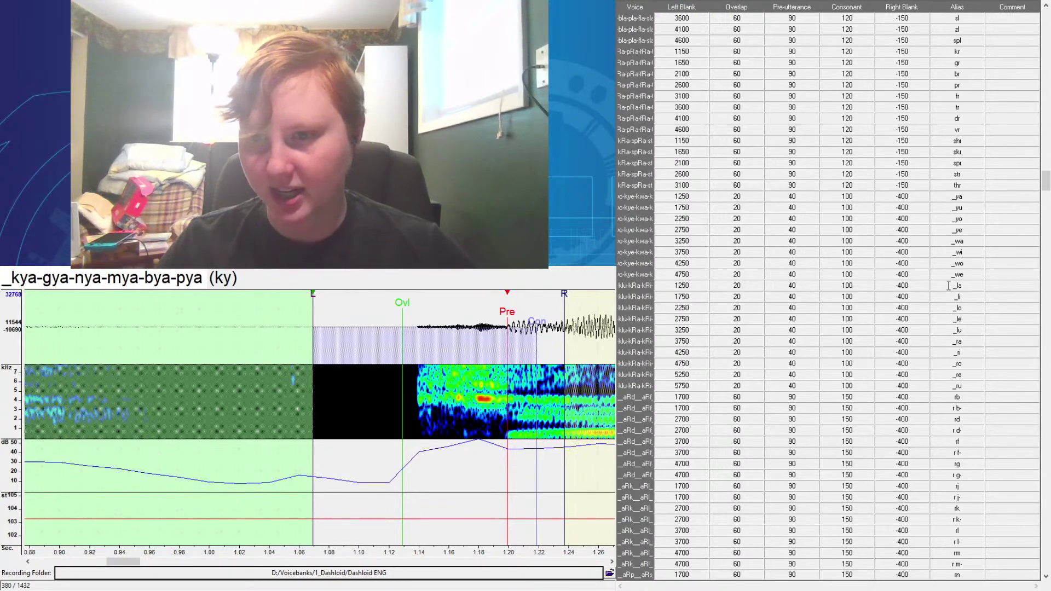
left_click(943, 251)
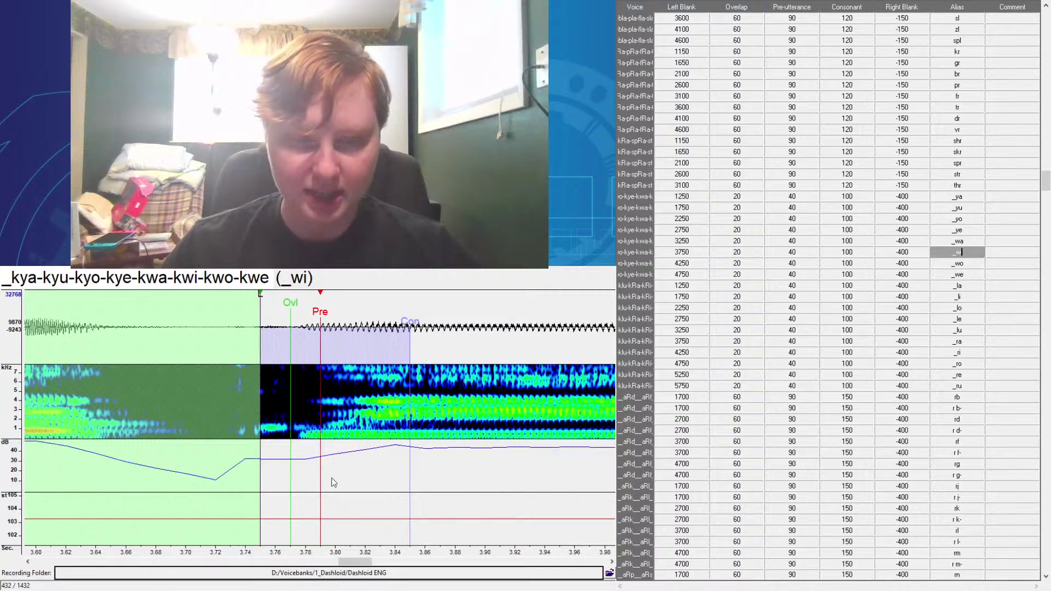
left_click_drag(369, 443, 311, 395)
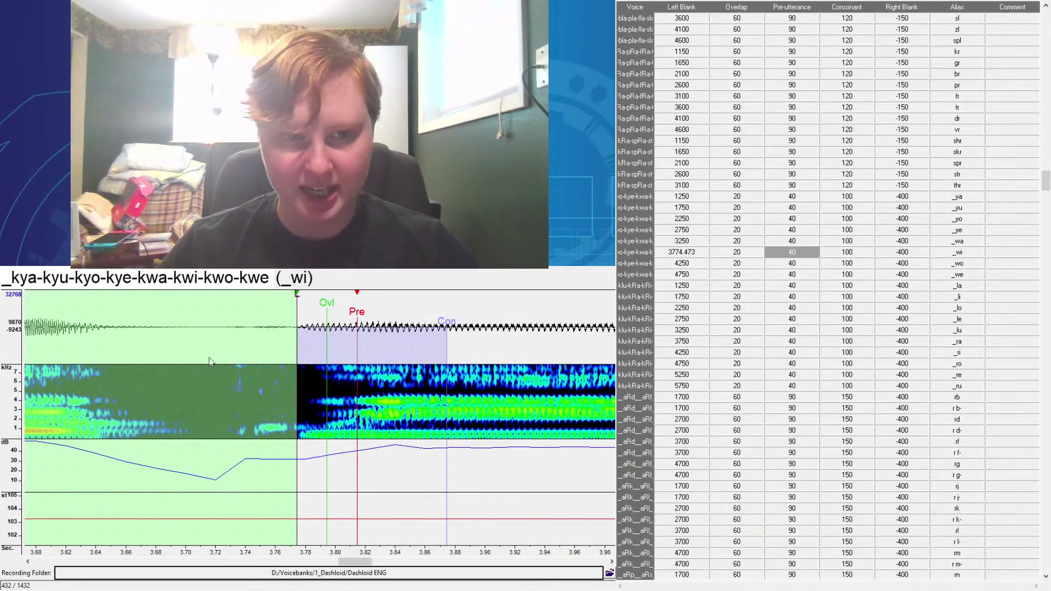
left_click_drag(360, 434, 366, 437)
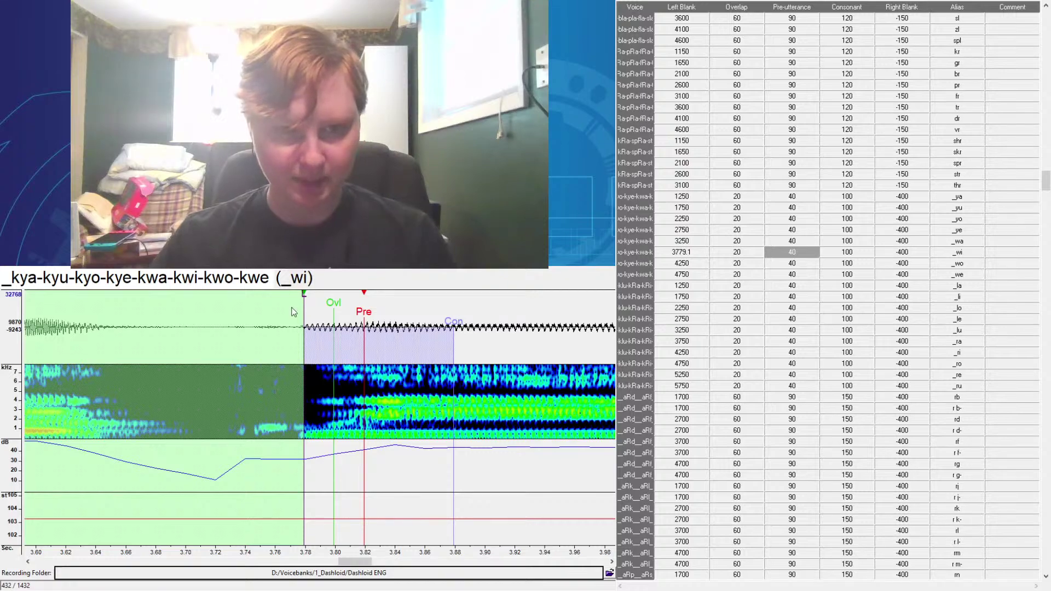
- Move the "_wi" entry's right blank marker into the steady vowel, to about -260
scroll(466, 587, "down", 5)
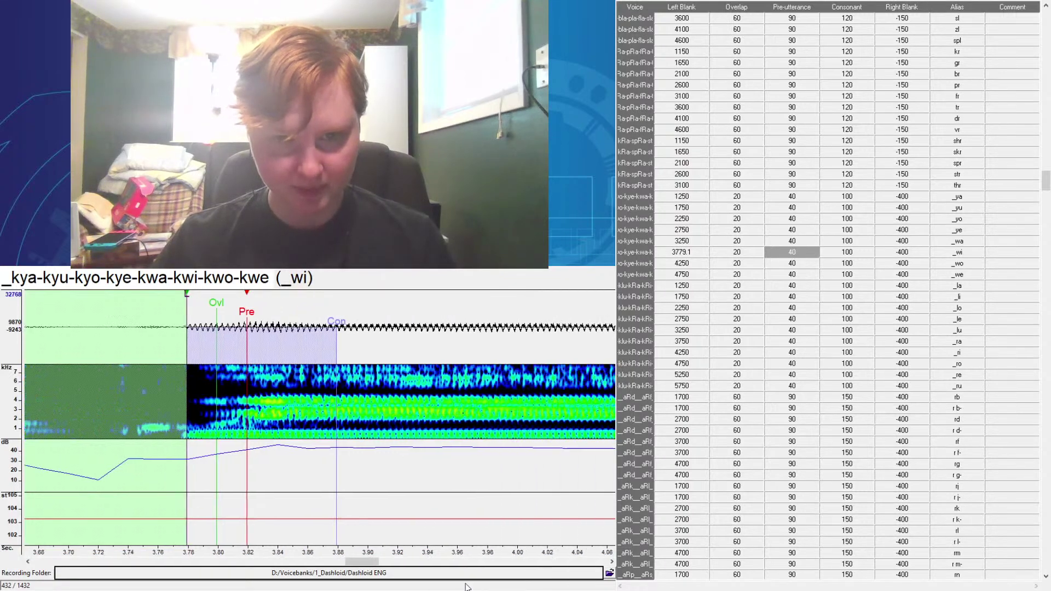
left_click_drag(493, 337, 283, 342)
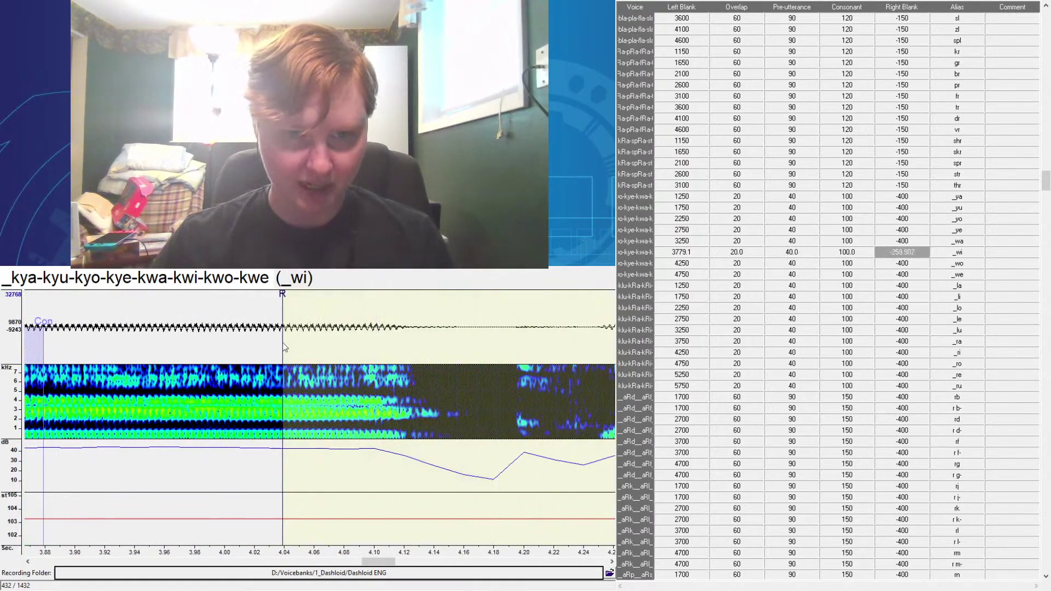
scroll(345, 586, "up", 4)
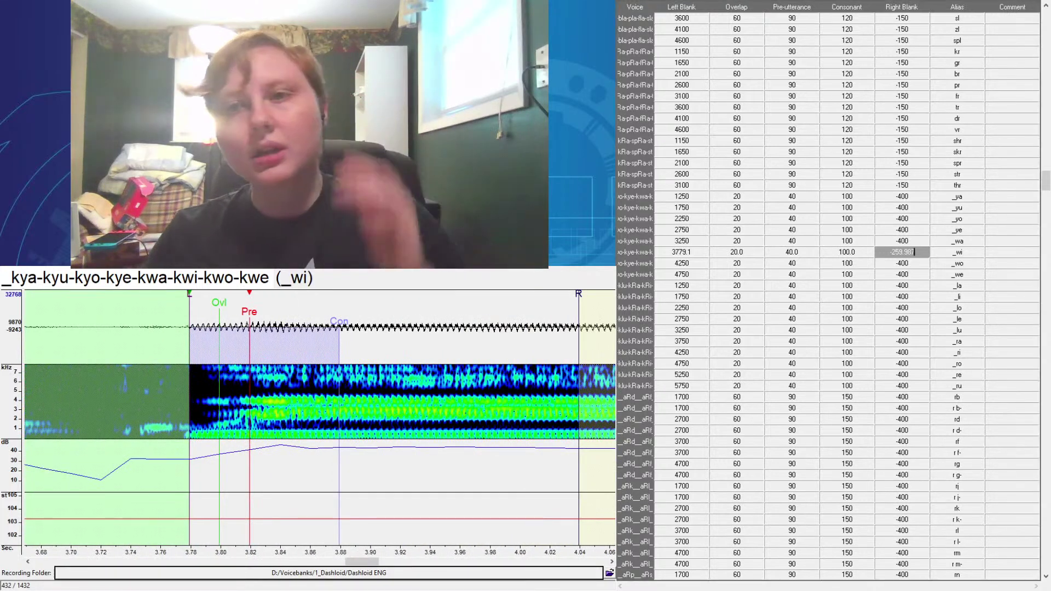
- Locate the "r" plus consonant ending clusters in the entry list and compare the "rb" and "r b-" entries' waveforms and markers
scroll(931, 334, "down", 7)
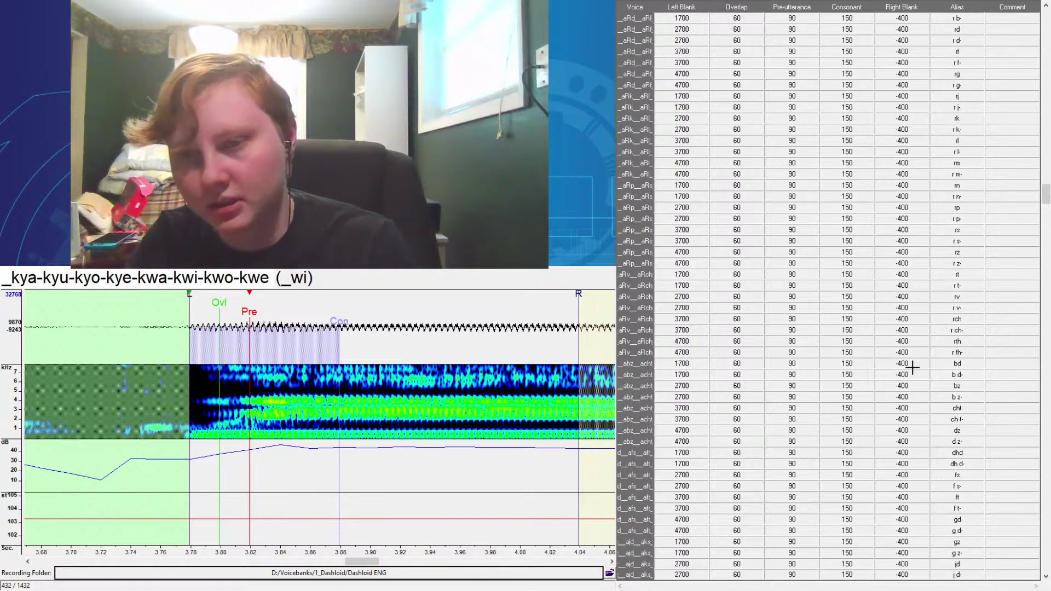
left_click(980, 163)
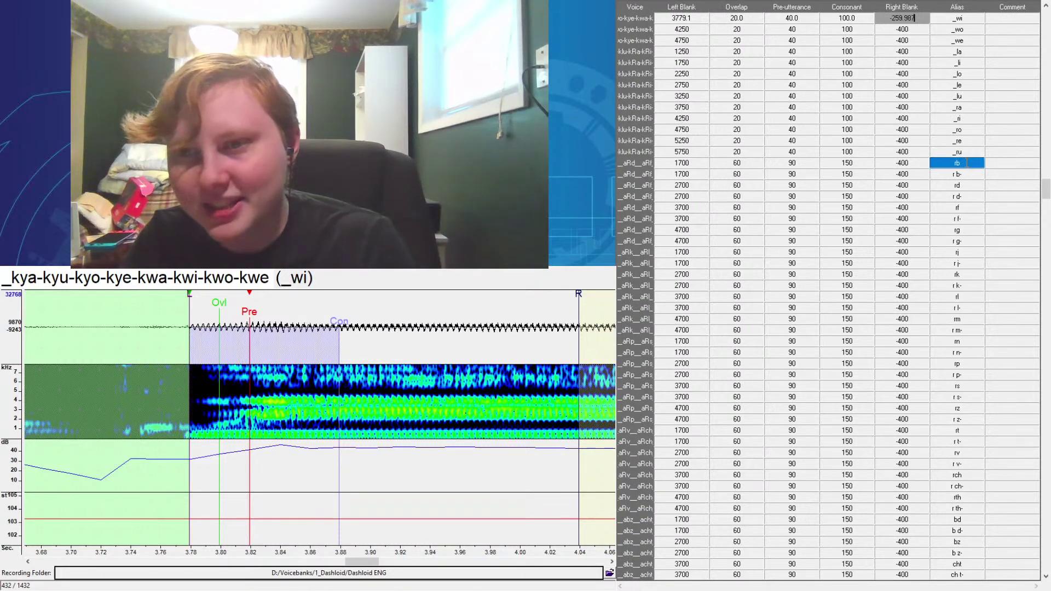
type("r")
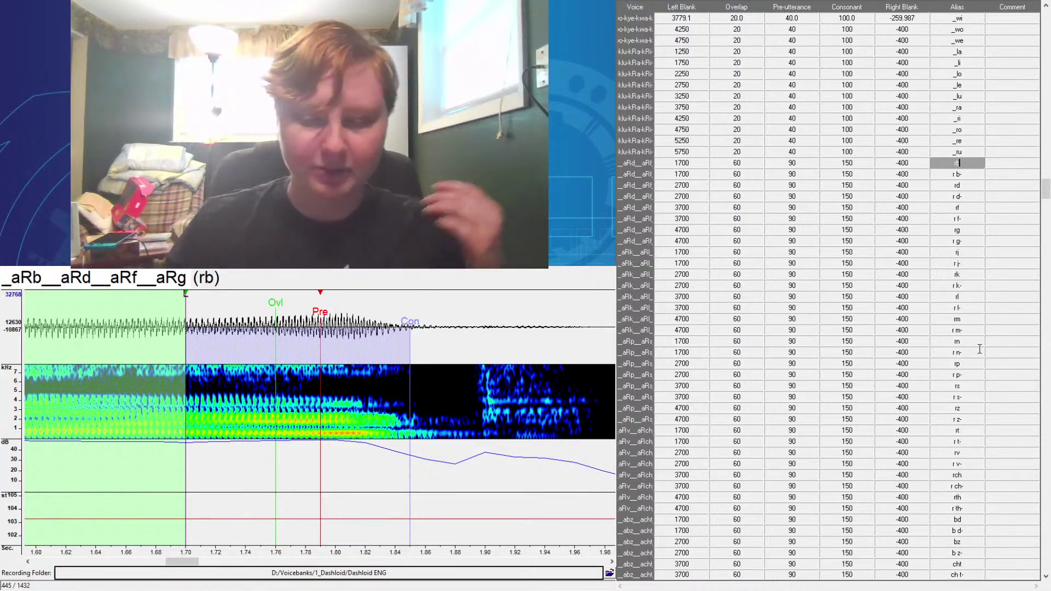
key("Return")
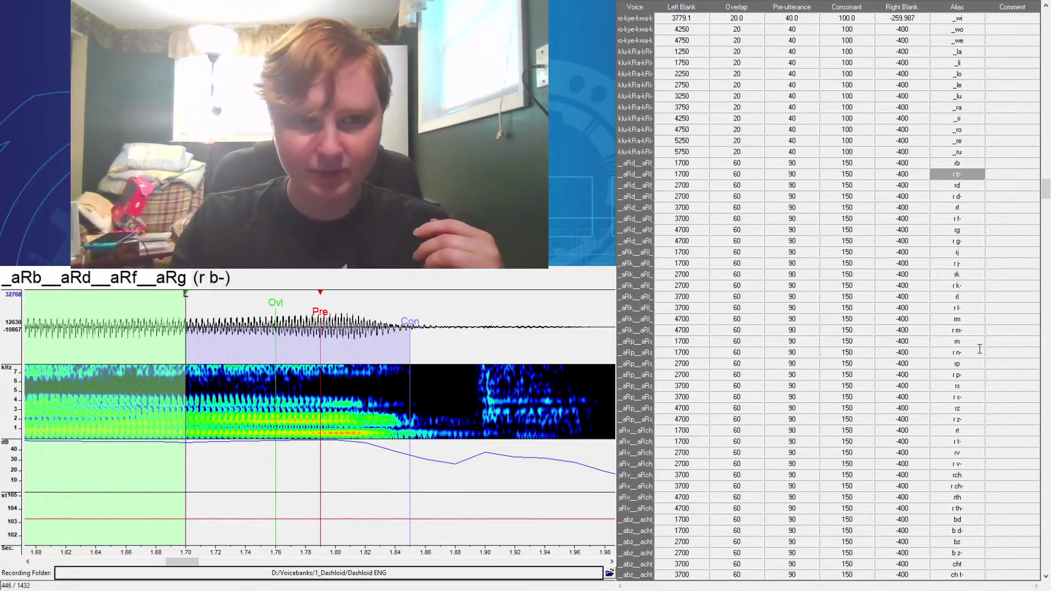
key("Up")
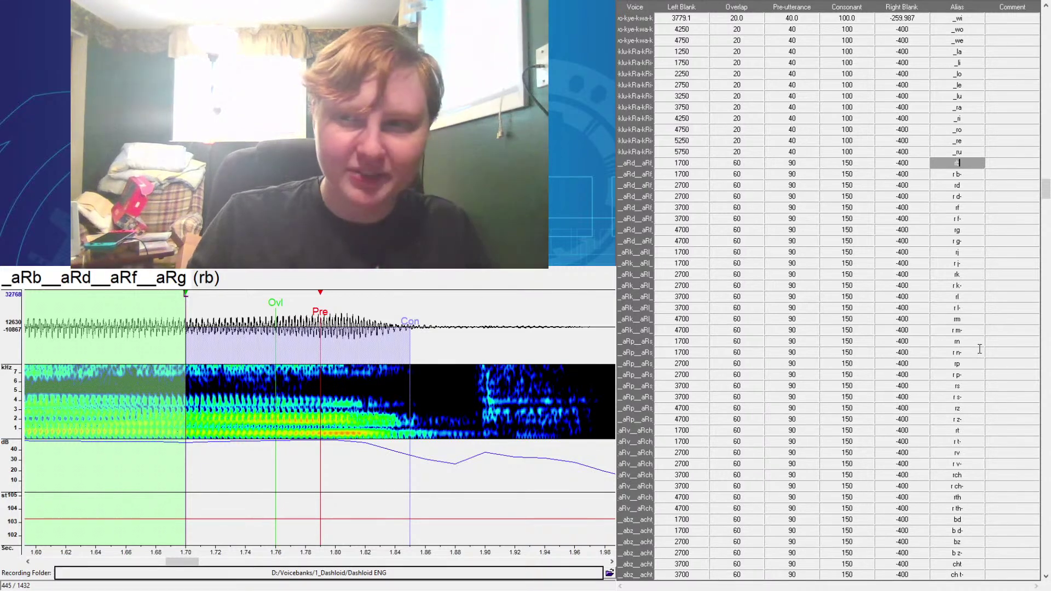
key("Down")
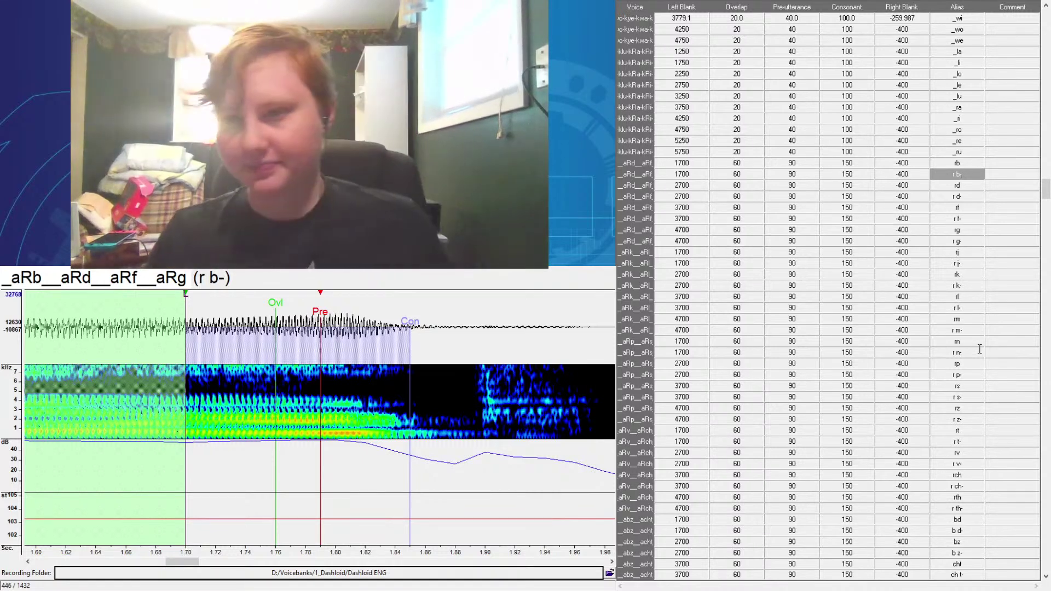
left_click(870, 165)
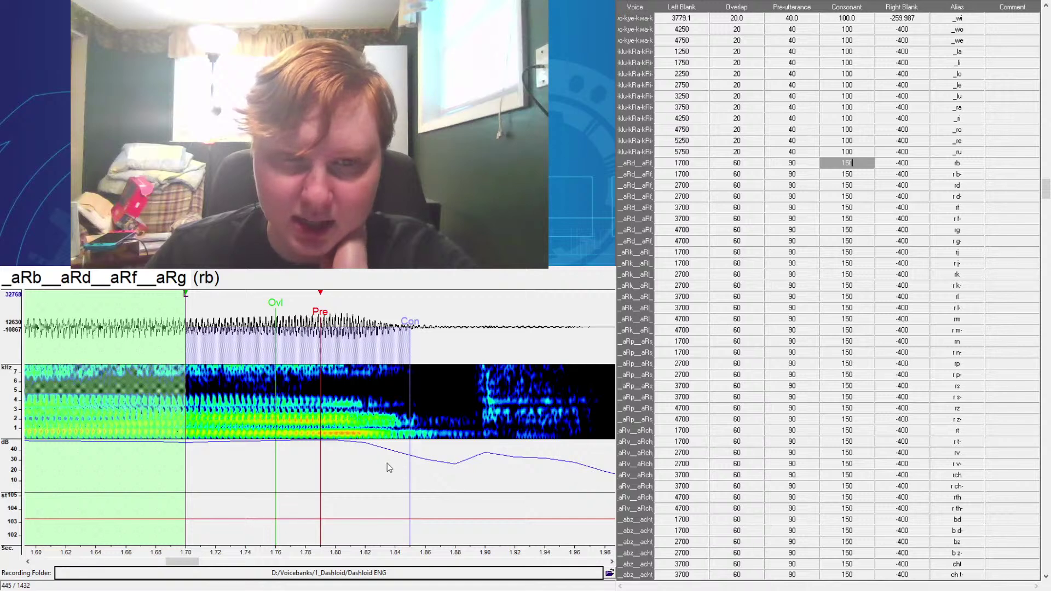
left_click(968, 167)
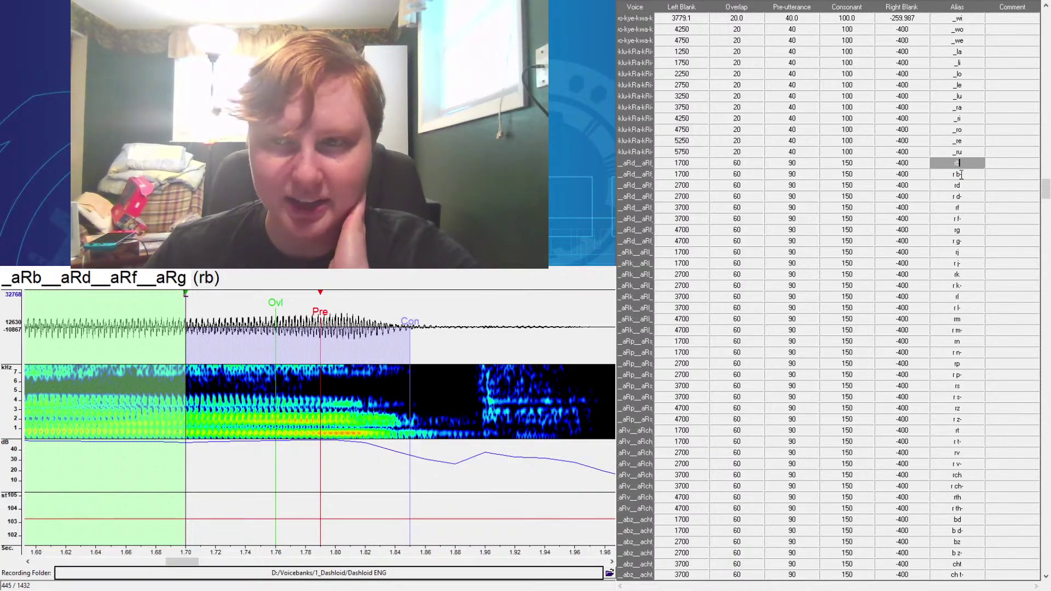
left_click(962, 174)
left_click(966, 163)
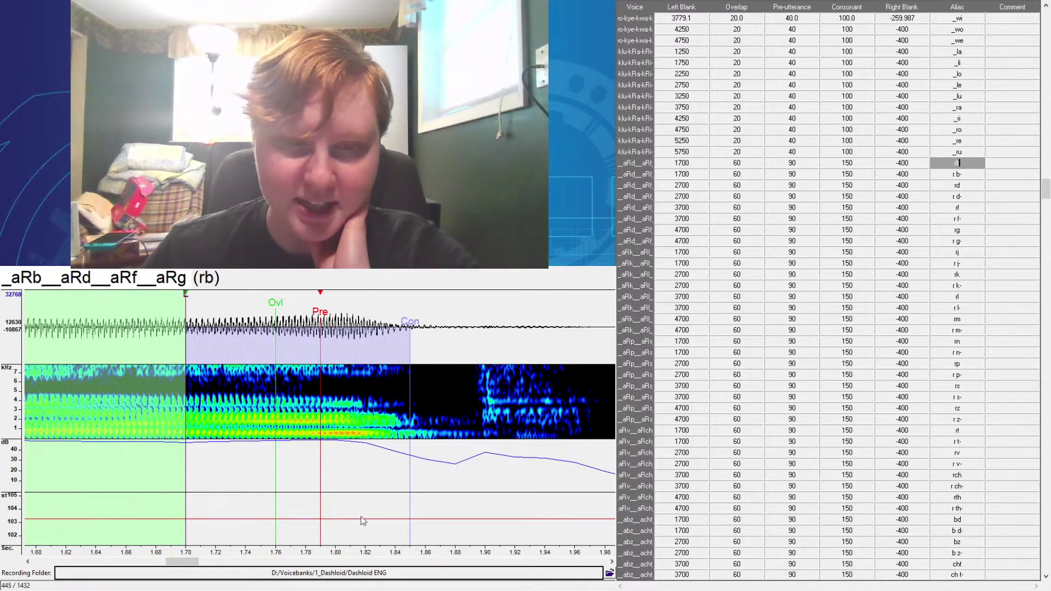
- Extend the "rb" entry's pre-utterance to 210 and consonant to 270 over the "b" release, with the left blank at about 1701
key("F3")
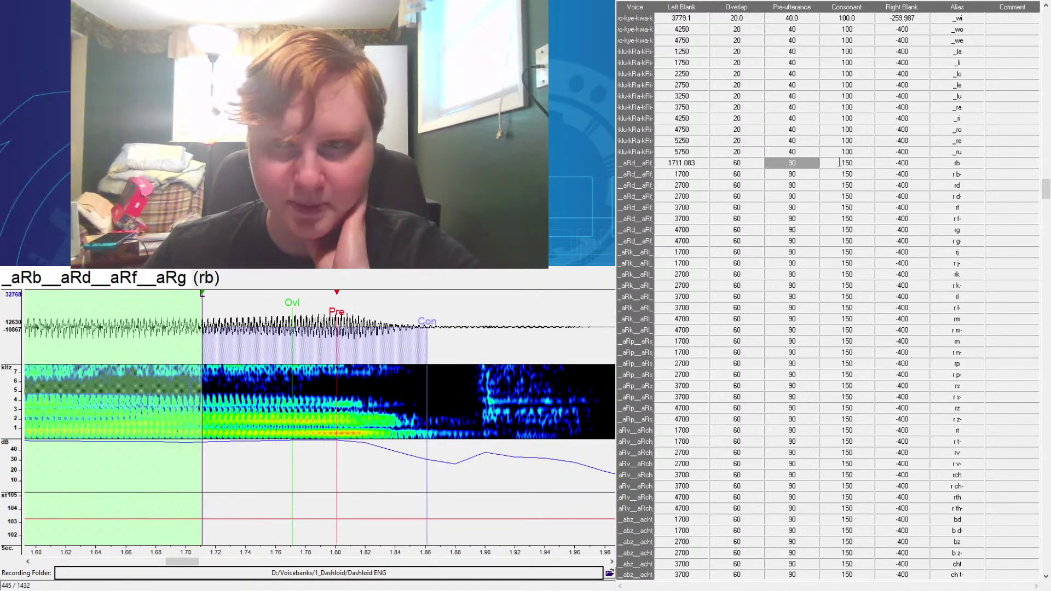
left_click(827, 164)
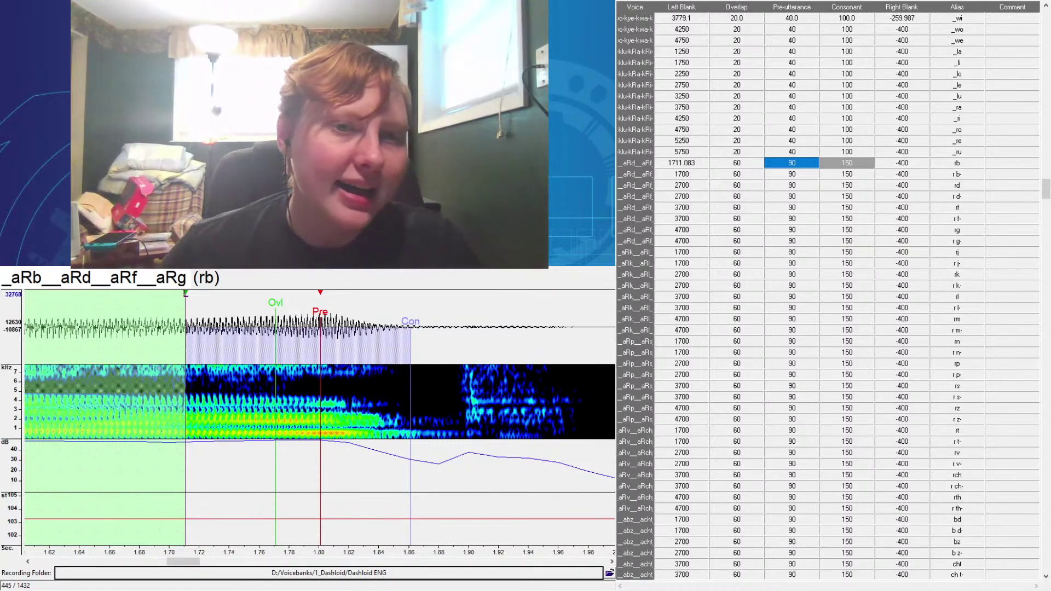
left_click_drag(321, 489, 458, 489)
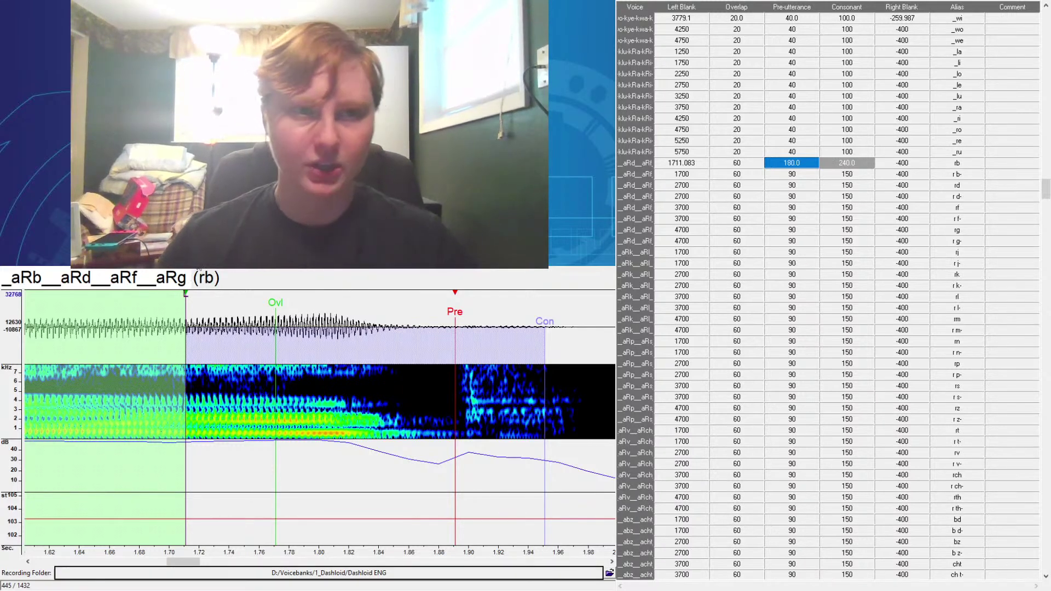
left_click(575, 475)
left_click(485, 454)
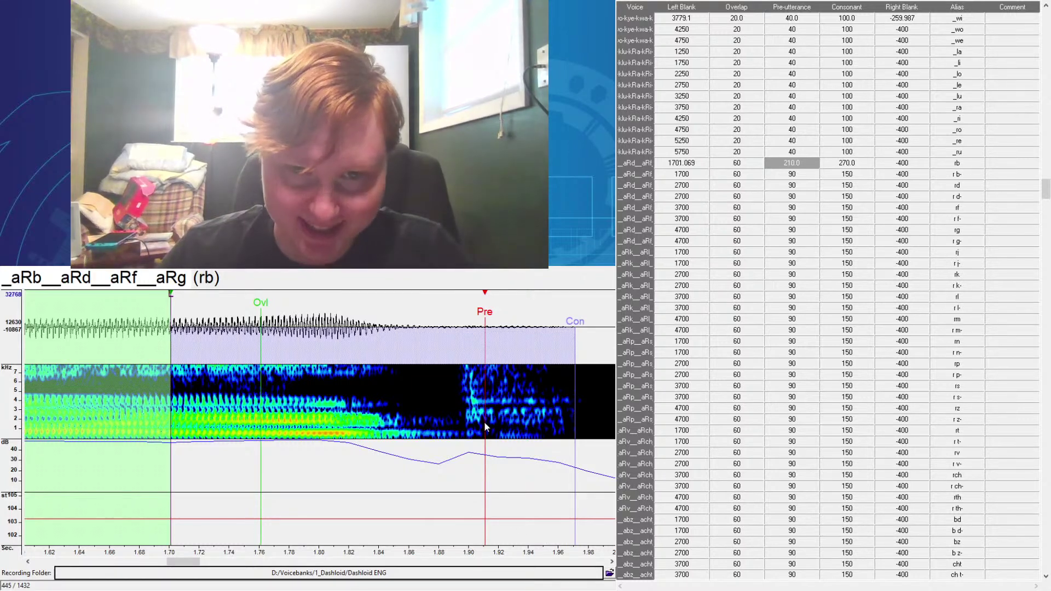
scroll(528, 574, "up", 1)
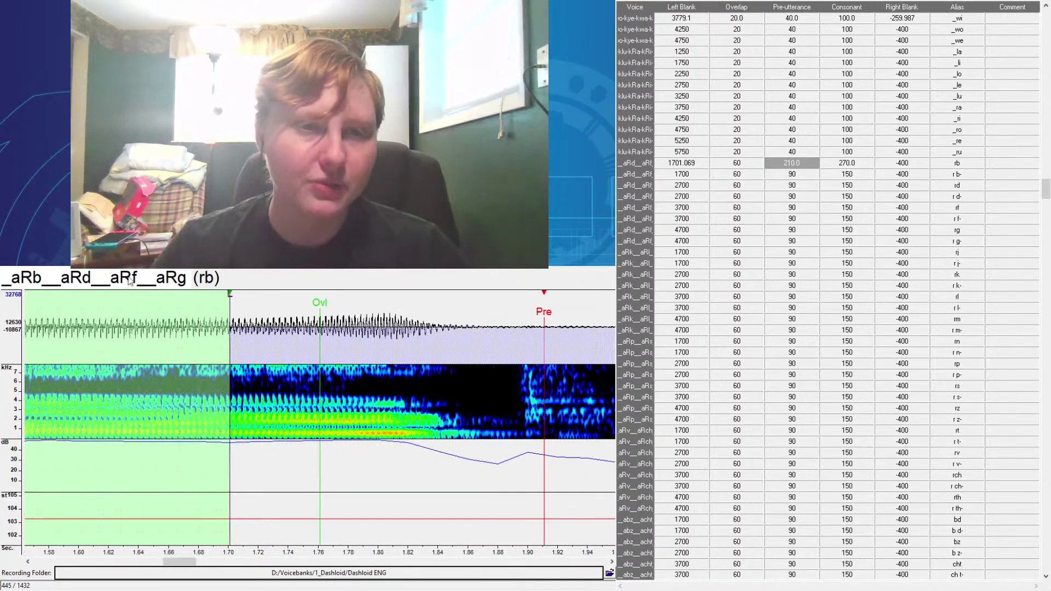
left_click_drag(546, 440, 546, 437)
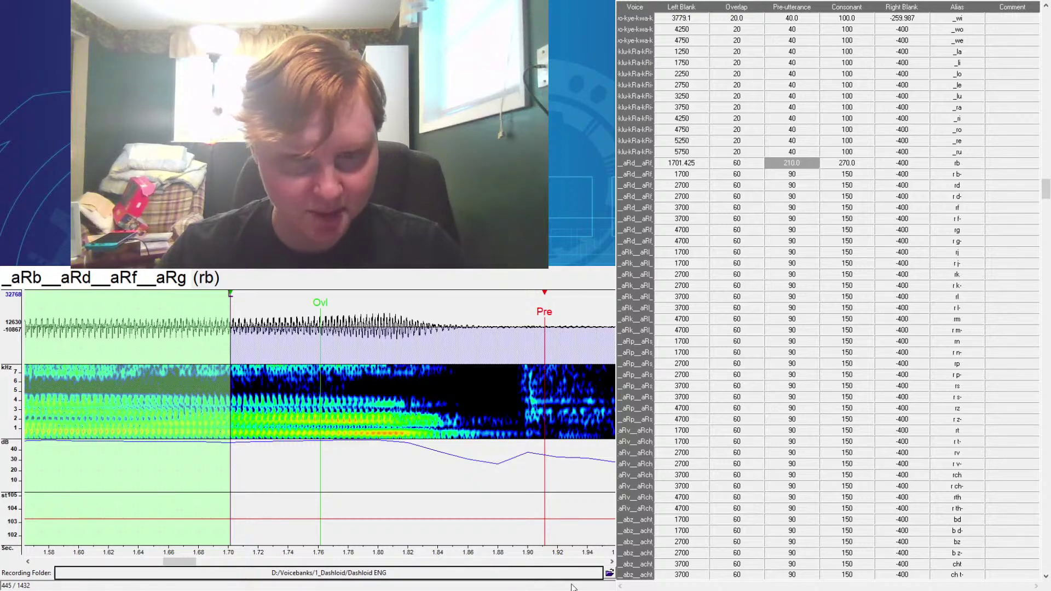
- Nudge the "rb" entry's markers together to a left blank of about 1700
scroll(573, 588, "down", 2)
scroll(574, 588, "up", 3)
scroll(573, 587, "down", 4)
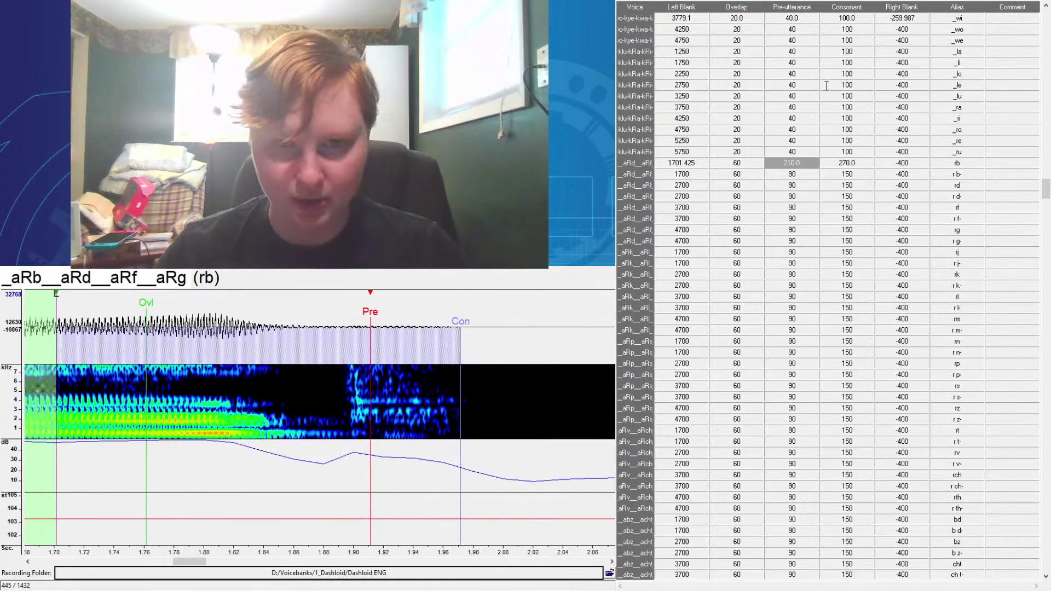
scroll(997, 84, "up", 8)
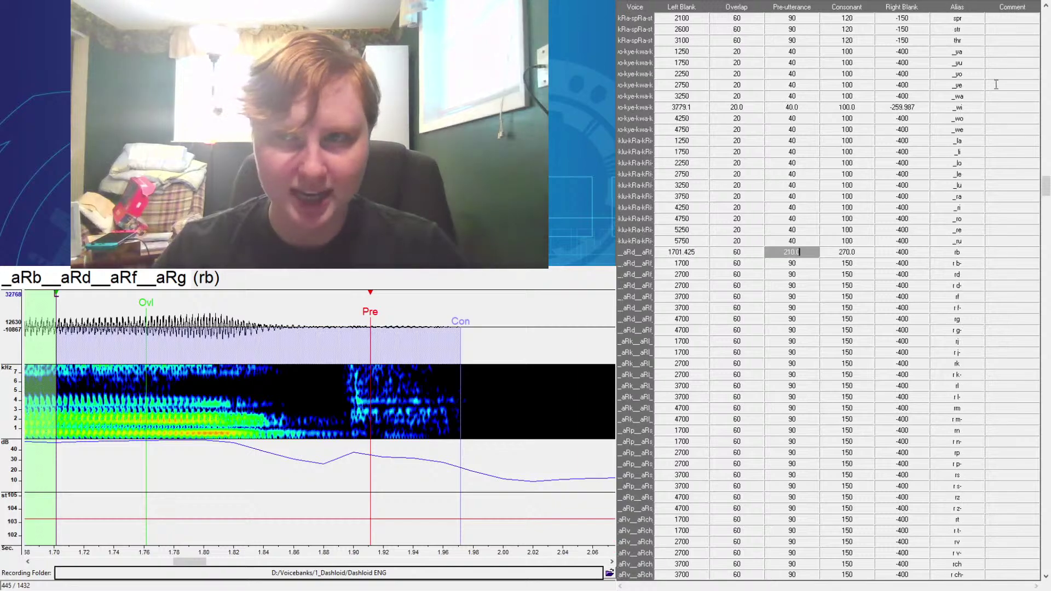
scroll(568, 588, "up", 3)
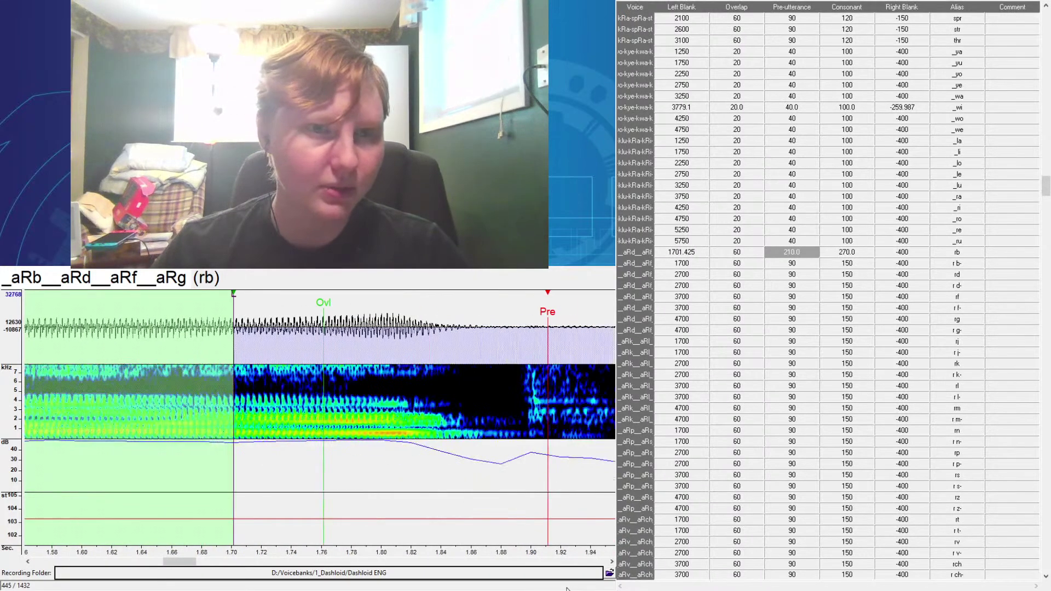
scroll(568, 588, "down", 3)
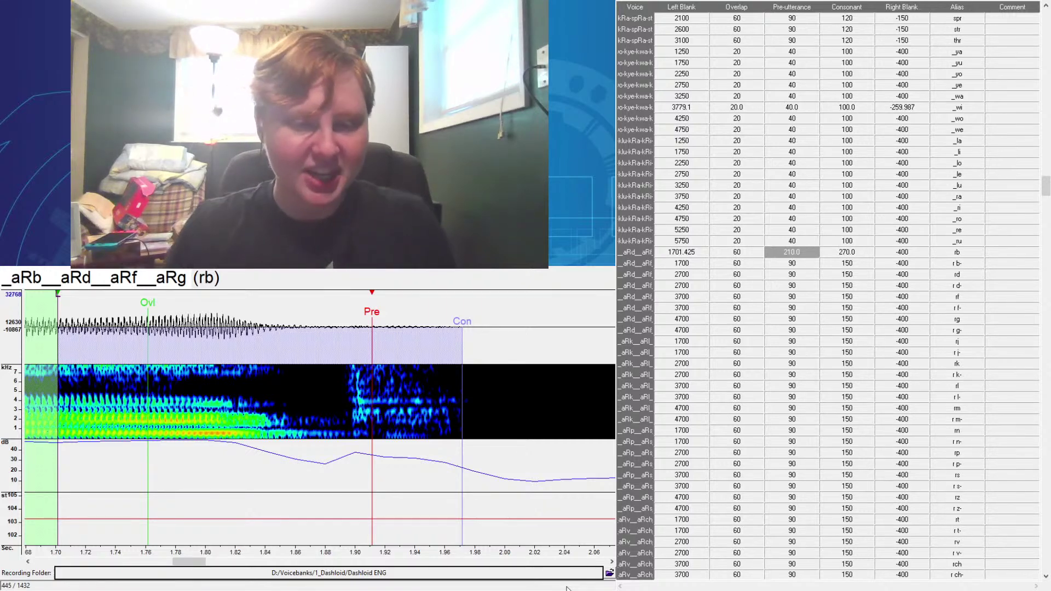
scroll(567, 589, "right", 6)
scroll(567, 590, "left", 4)
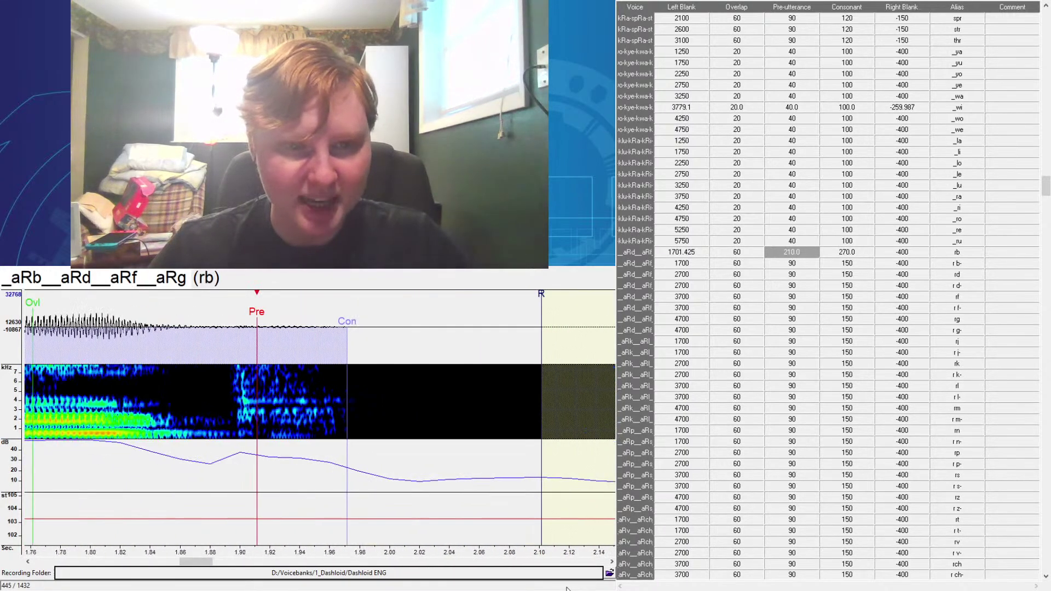
scroll(567, 589, "left", 4)
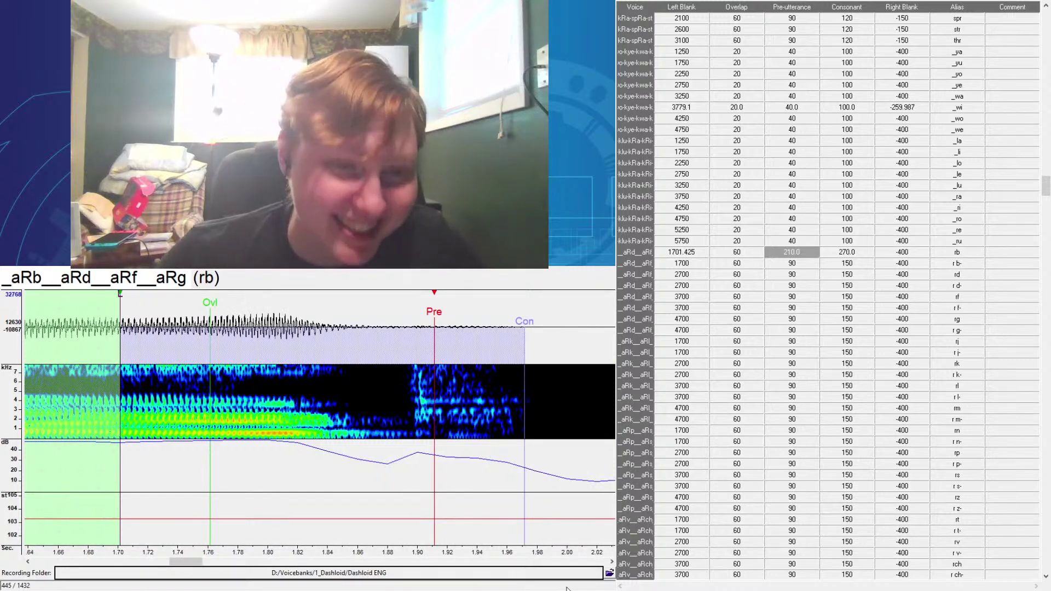
left_click_drag(435, 421, 436, 422)
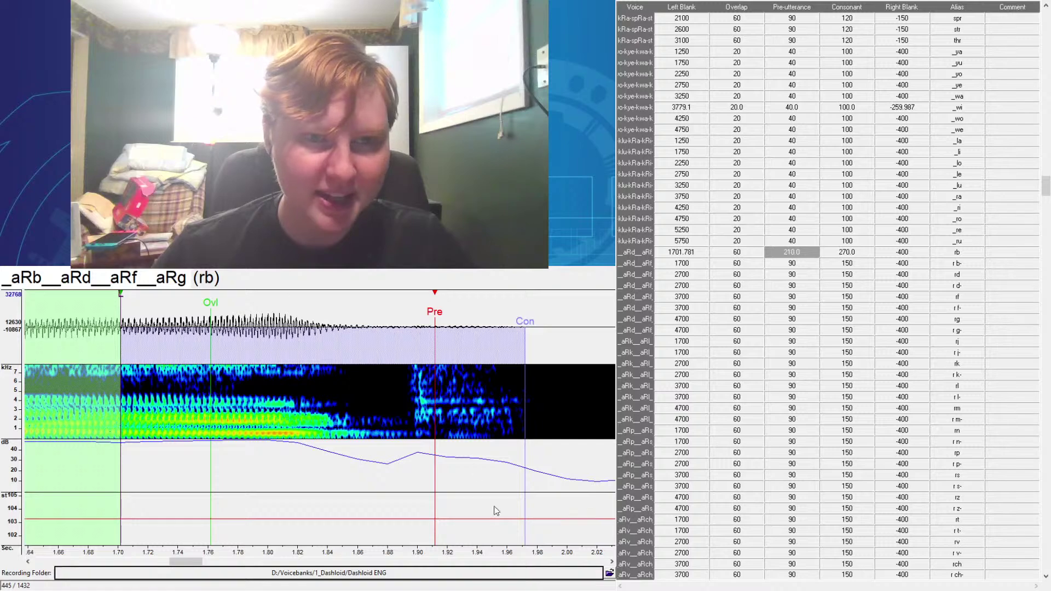
mouse_move(435, 415)
left_mouse_down()
mouse_move(415, 423)
mouse_move(433, 430)
left_mouse_up()
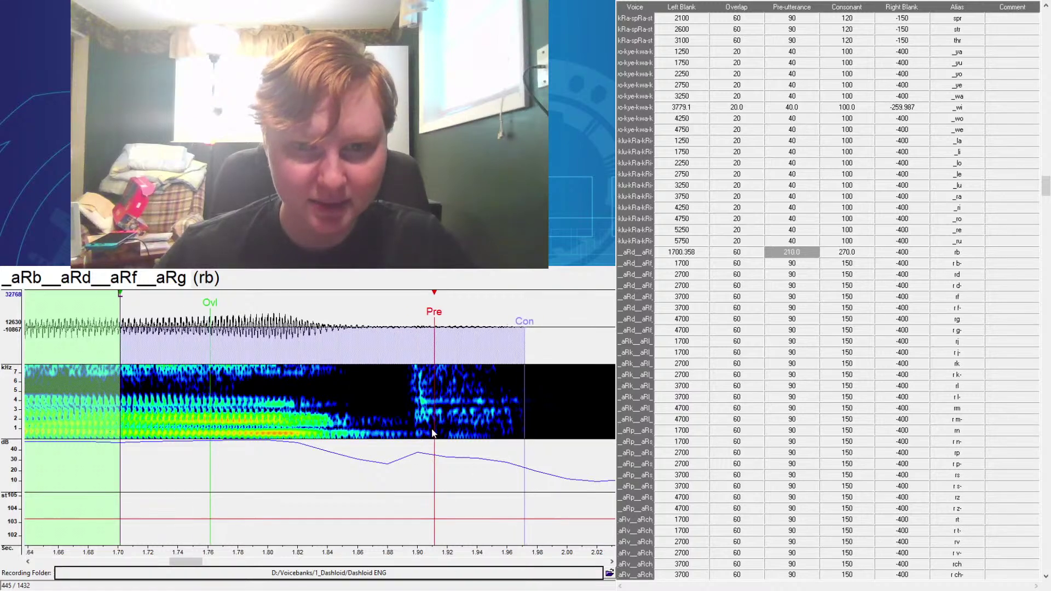
- Look at the "rf" entry, and return to "rb" to examine its markers through to the right blank
key("Down")
key("Down")
key("Down")
key("Down")
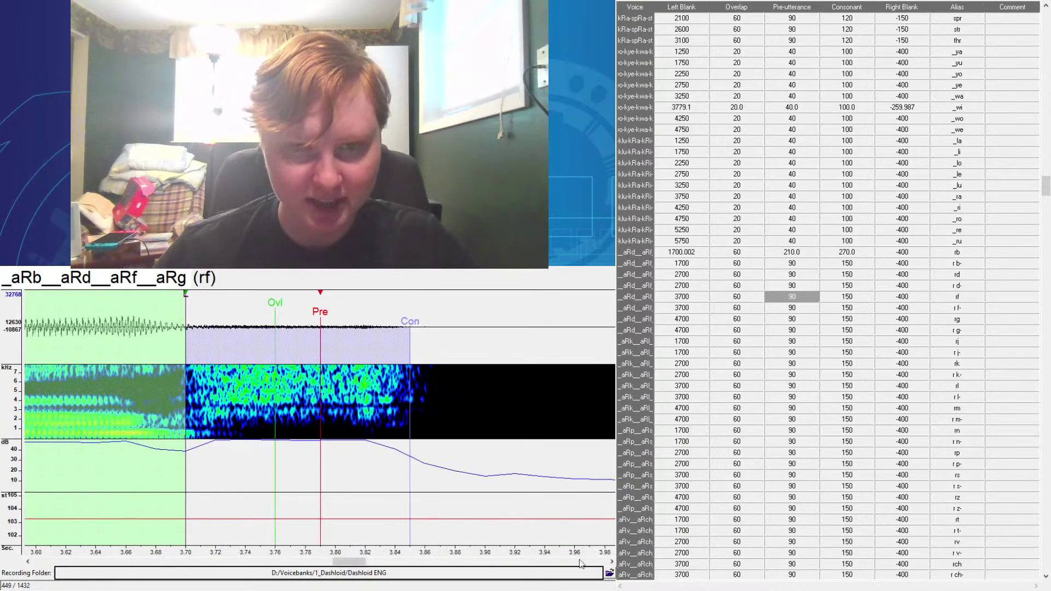
left_click(863, 252)
scroll(415, 585, "up", 1)
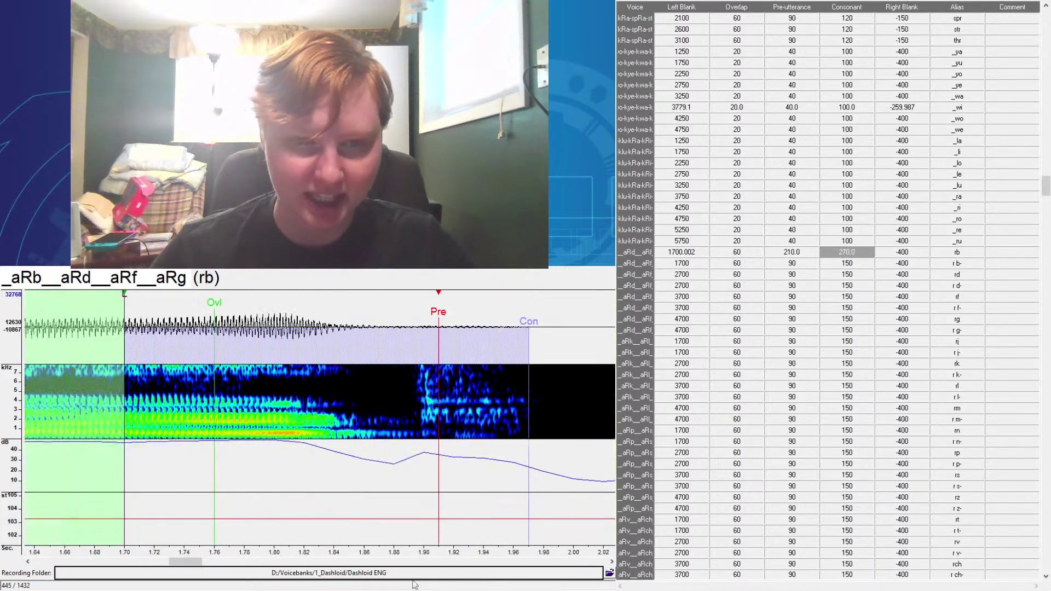
scroll(471, 443, "down", 2)
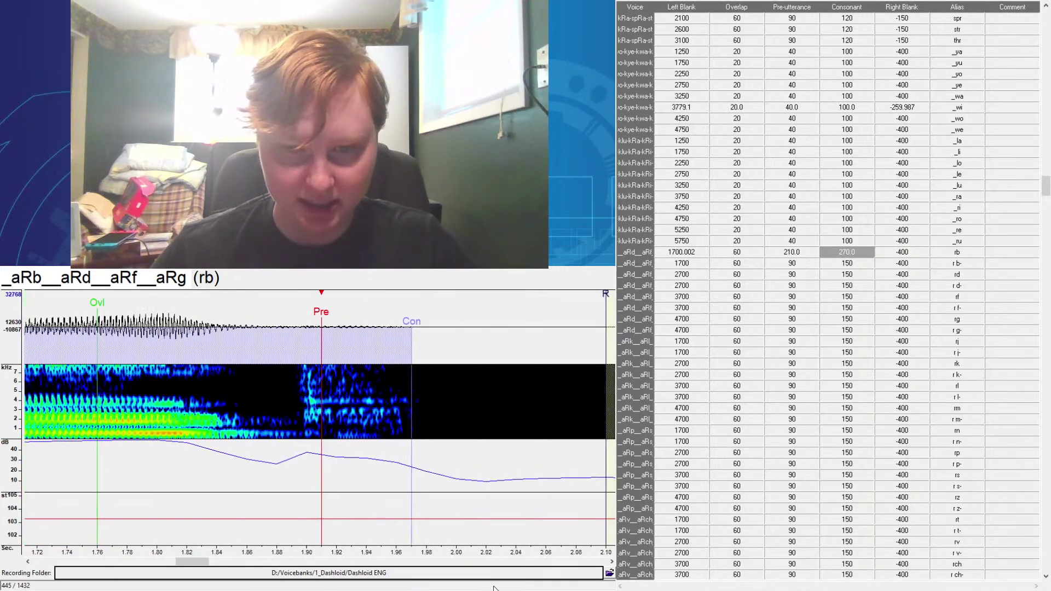
- Move the "rb" entry's right blank to about -483 and extend its consonant to about 300, past the "b" release
scroll(510, 589, "down", 1)
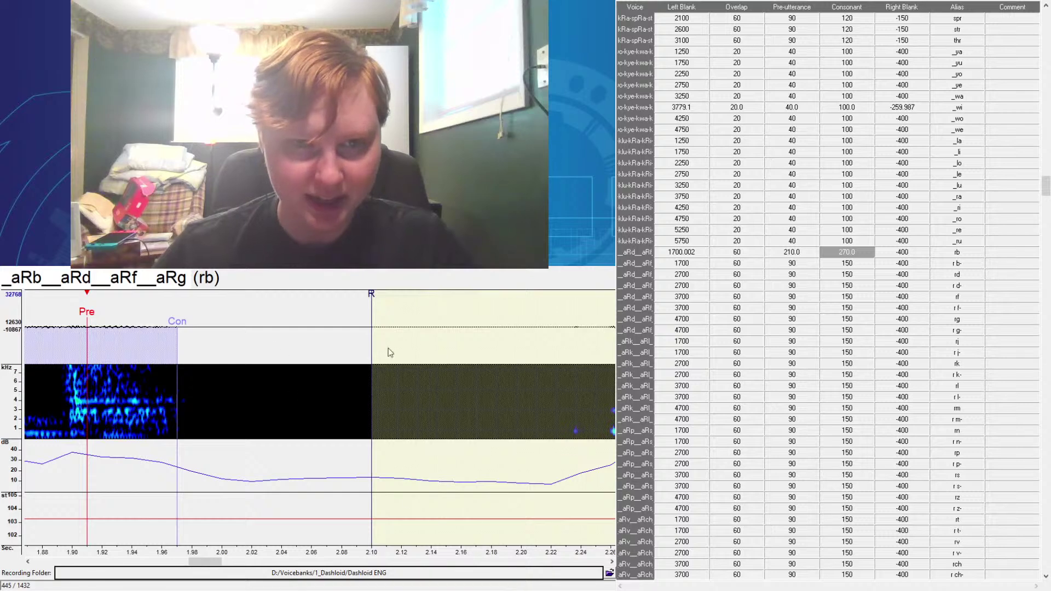
left_click_drag(374, 346, 495, 348)
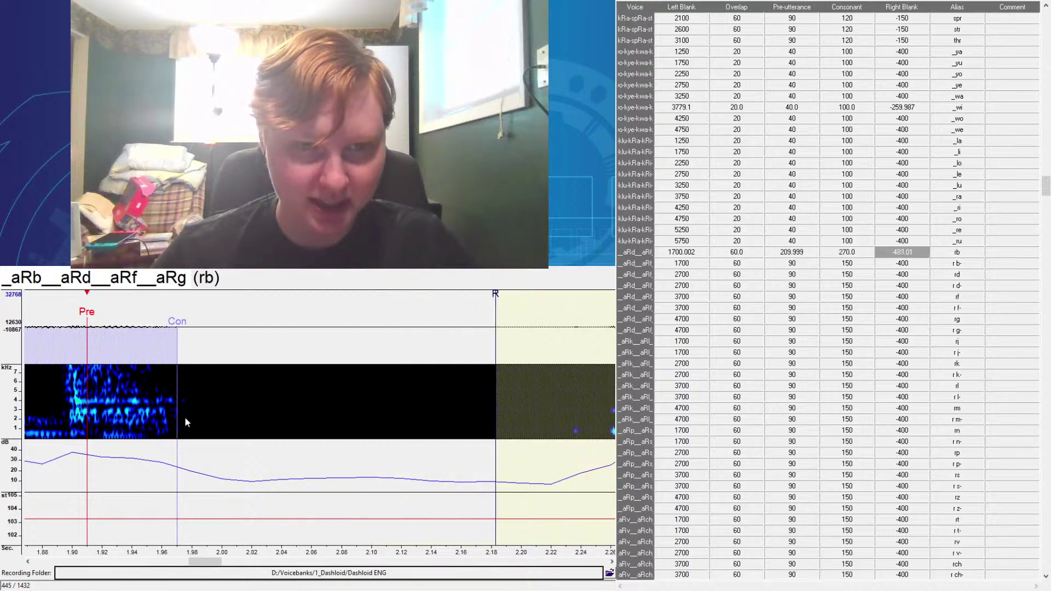
scroll(186, 414, "up", 2)
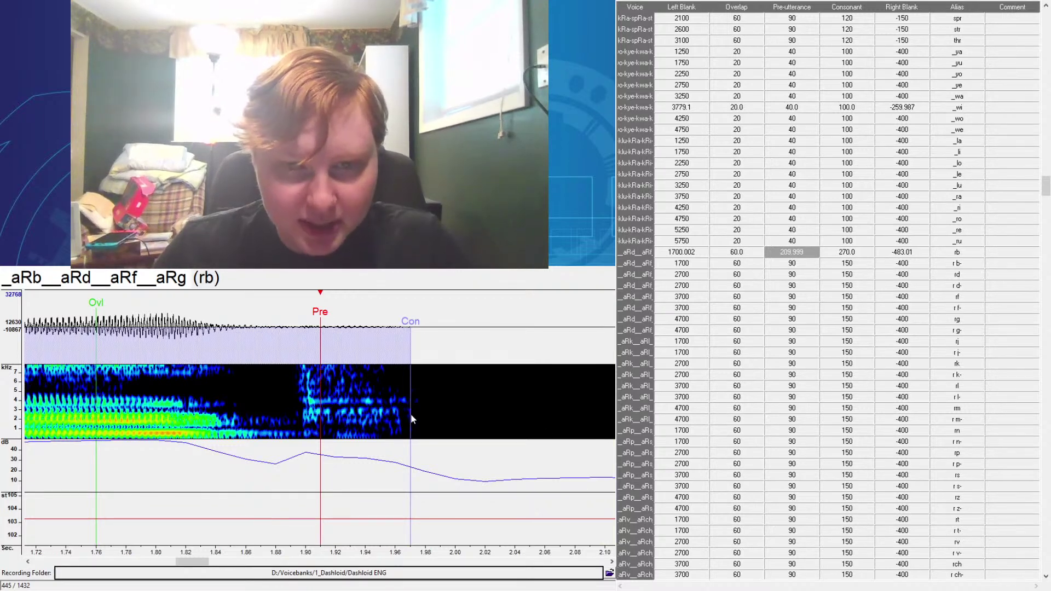
left_click_drag(412, 426, 455, 438)
scroll(454, 438, "down", 3)
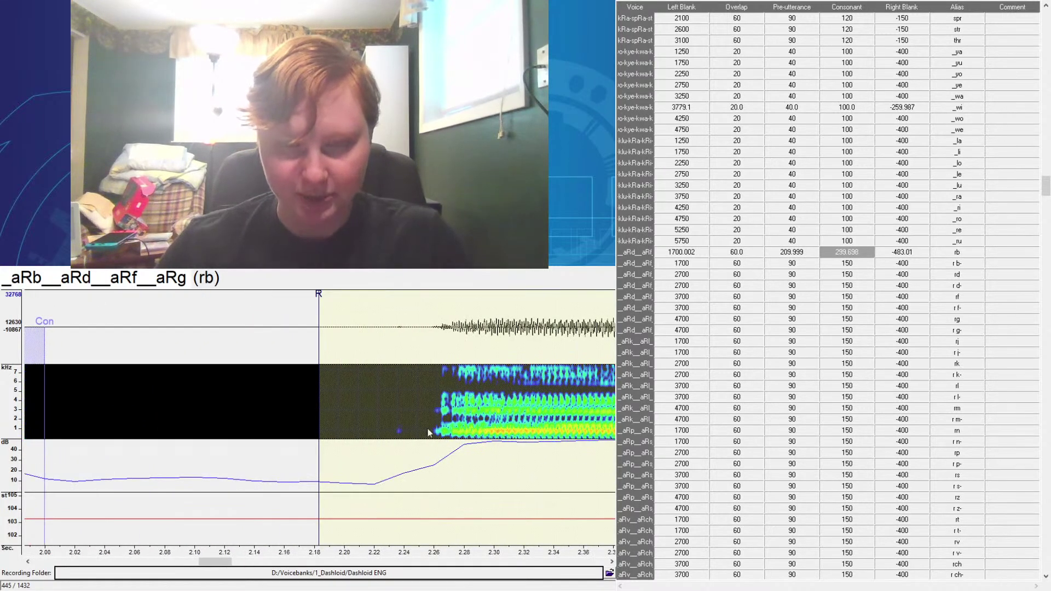
scroll(460, 590, "up", 1)
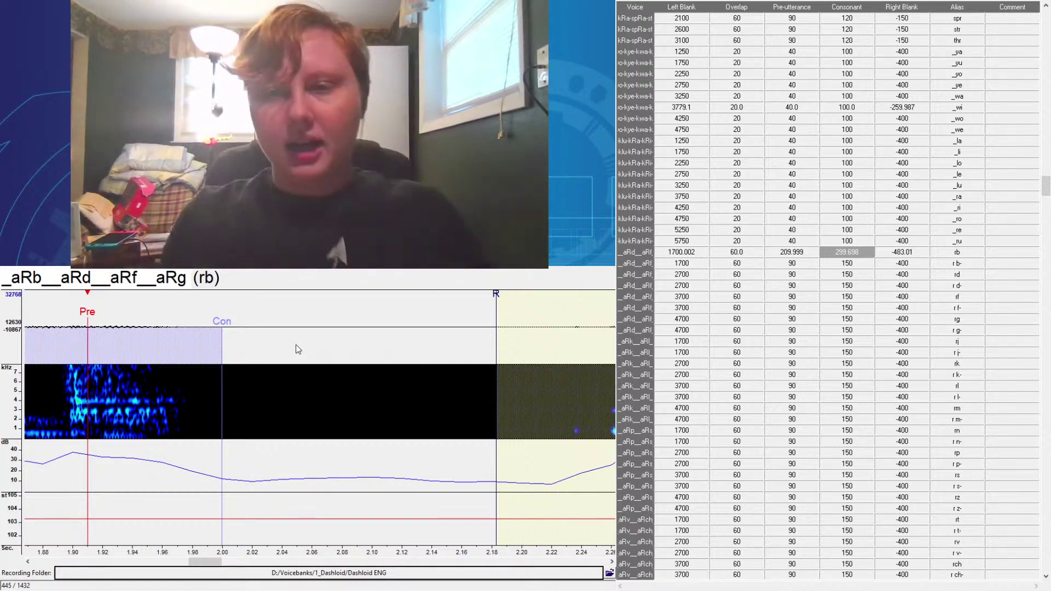
- Set the "r b-" entry's pre-utterance to 120 and shift its markers to a left blank of about 1726
key("Down")
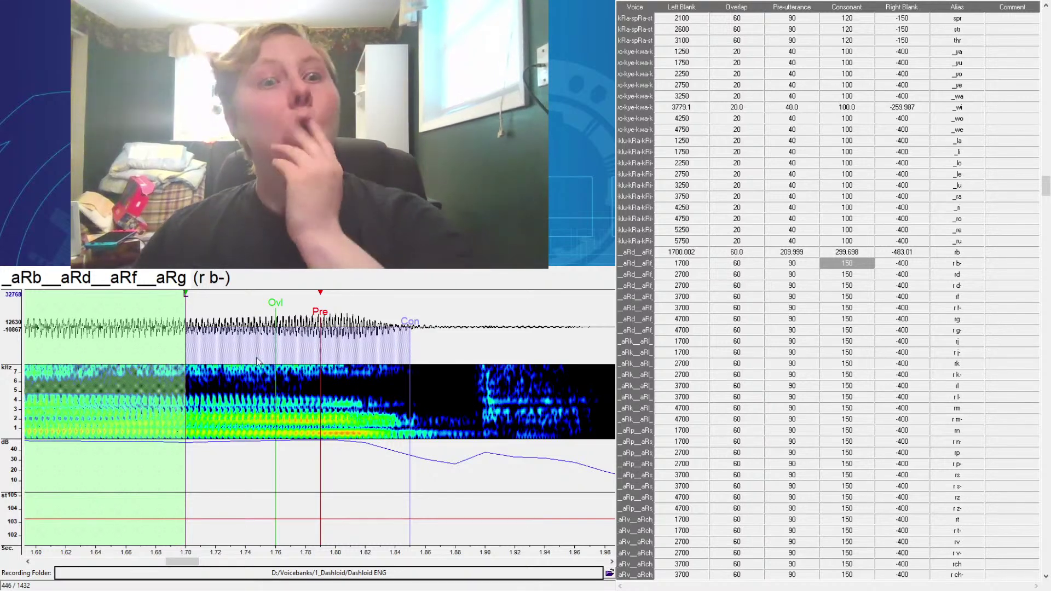
left_click(400, 448)
left_click(391, 453)
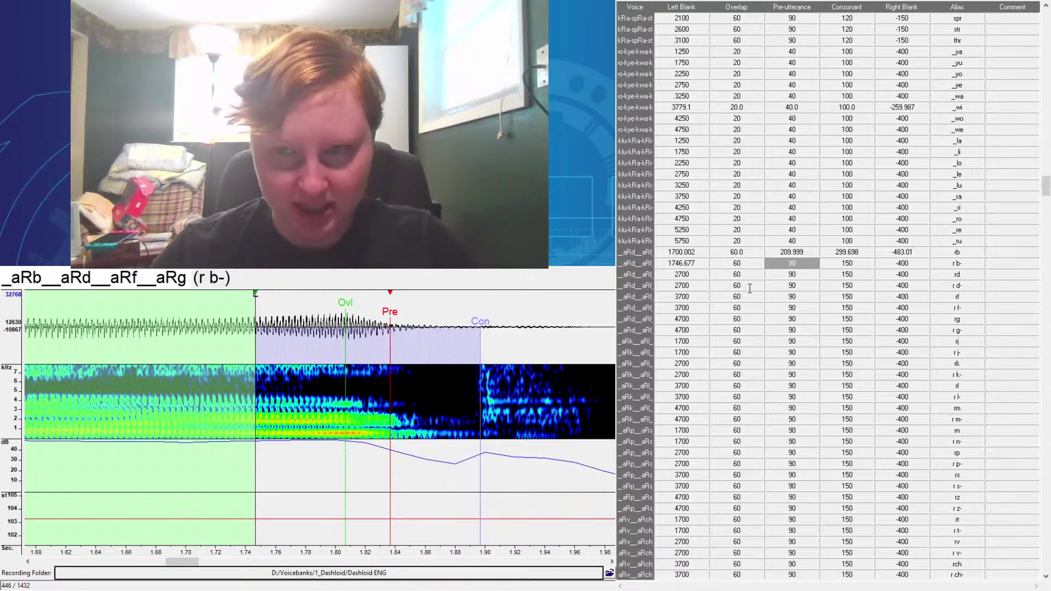
left_click(803, 264)
key("BackSpace")
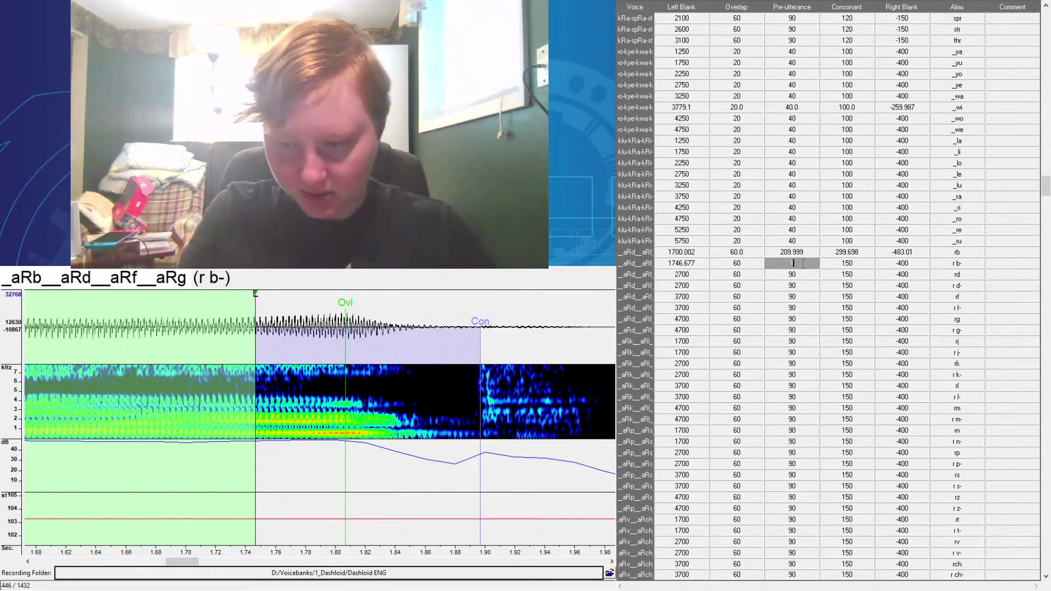
type("120")
left_click(401, 446)
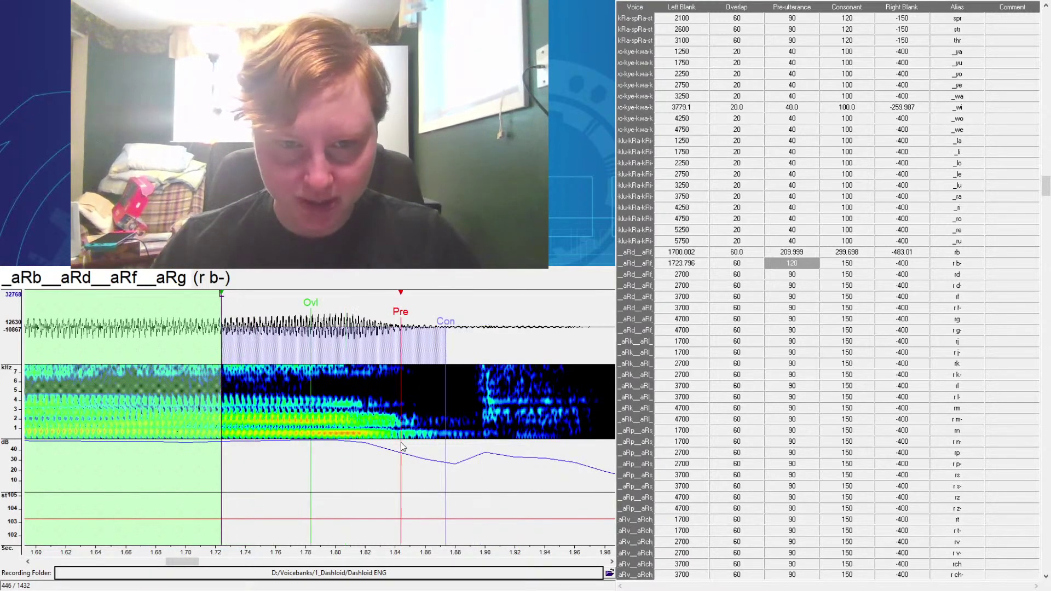
left_click_drag(401, 443, 403, 442)
- Extend the "r b-" entry's consonant to about 278 past the "b" release, and its right blank to about -477
scroll(499, 565, "down", 4)
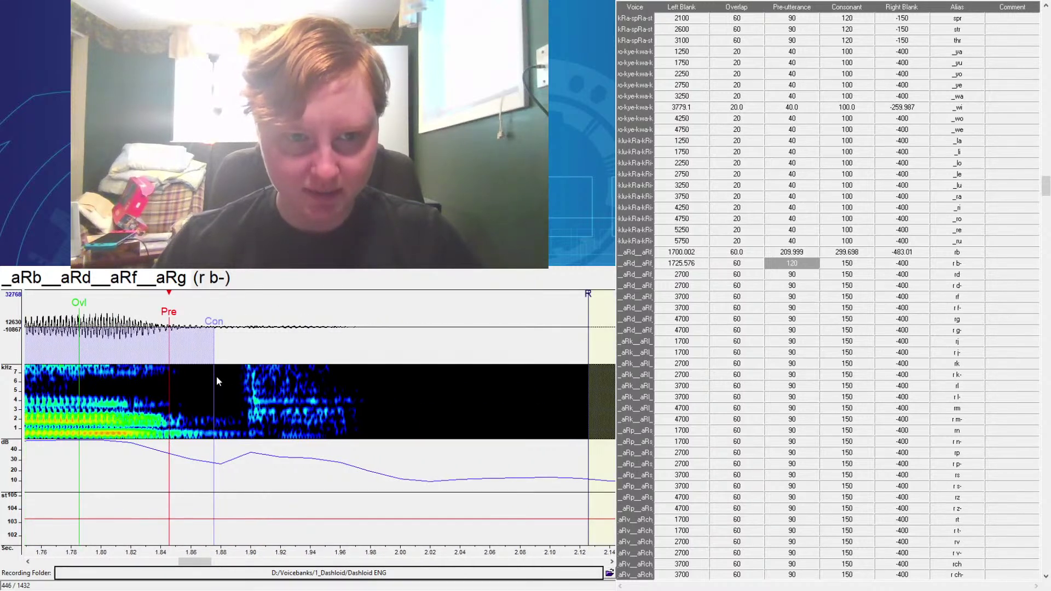
left_click_drag(217, 382, 406, 383)
scroll(497, 573, "down", 4)
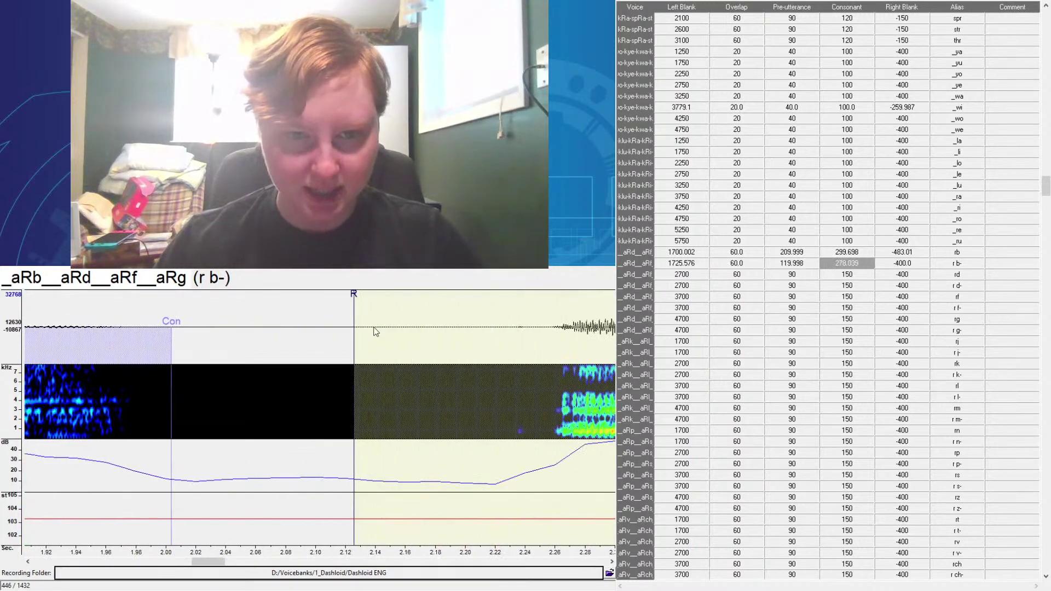
left_click_drag(355, 341, 462, 364)
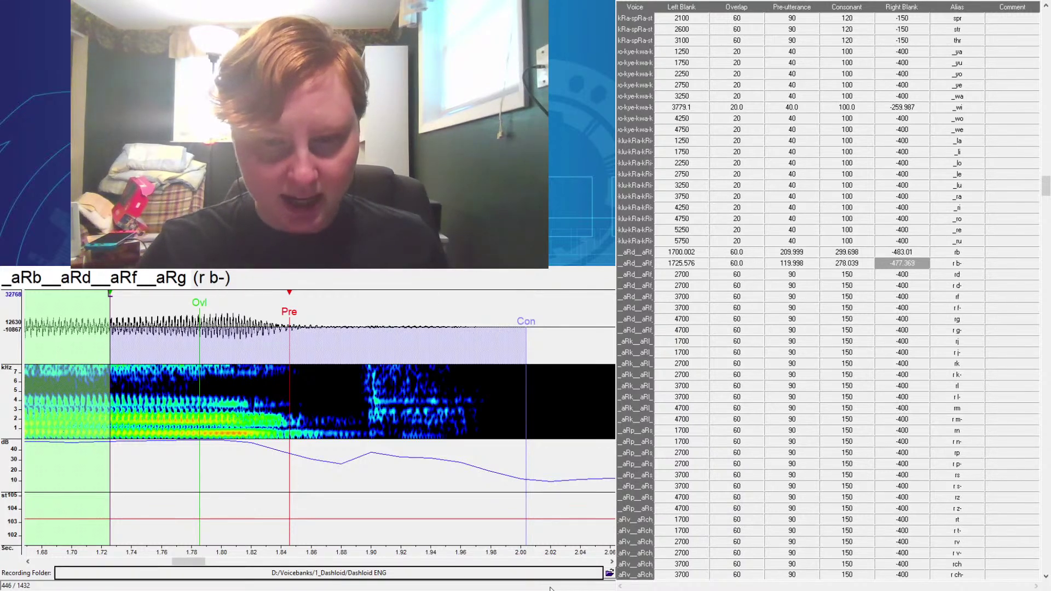
- Examine the "r b-" entry's markers through to the right blank and look over the ending-cluster entries below it
scroll(551, 589, "right", 5)
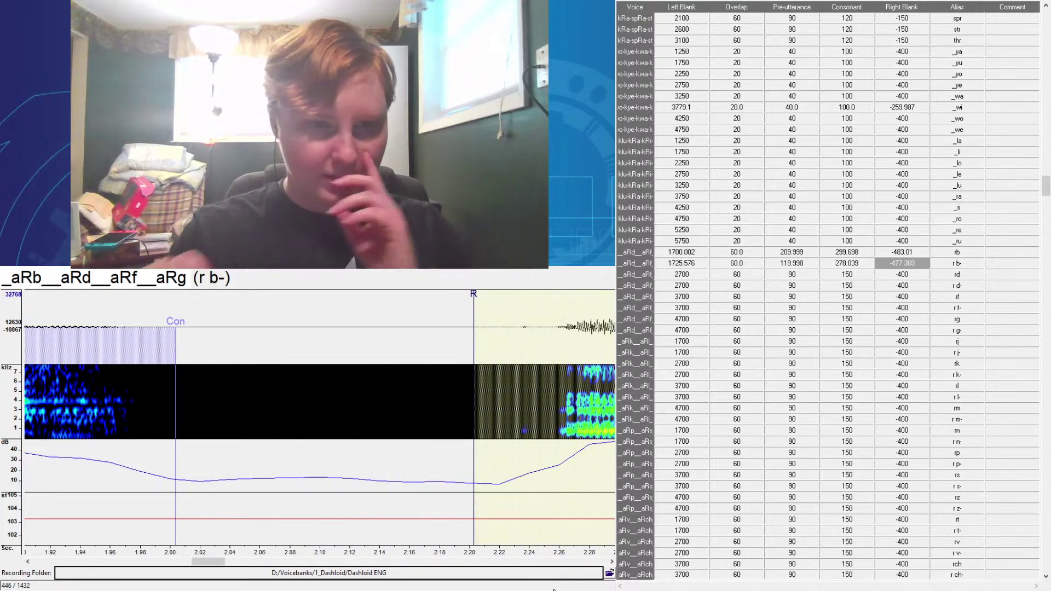
scroll(553, 590, "left", 5)
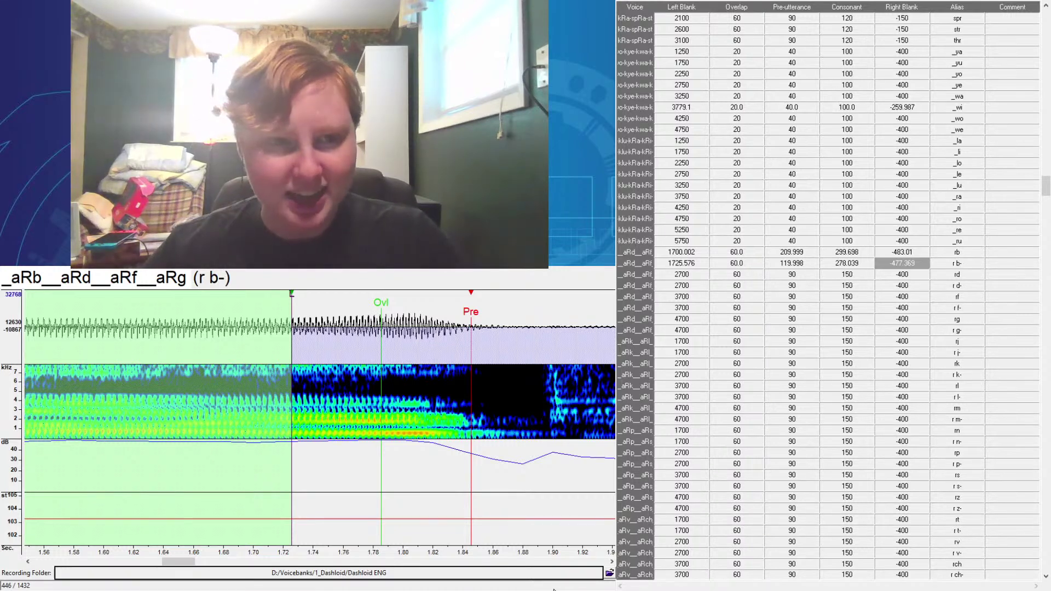
scroll(824, 52, "down", 15)
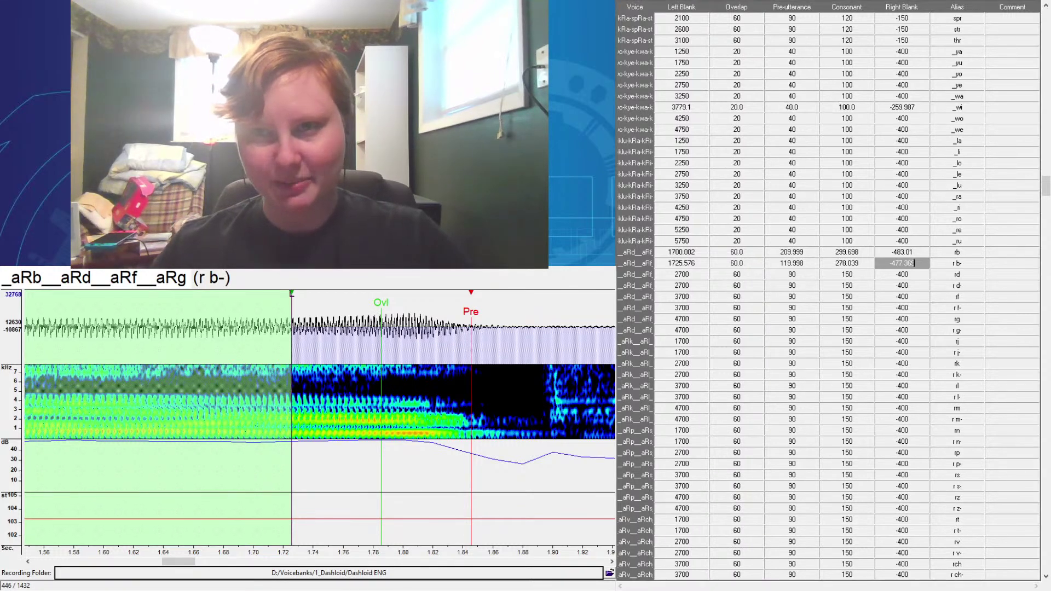
scroll(822, 335, "down", 5)
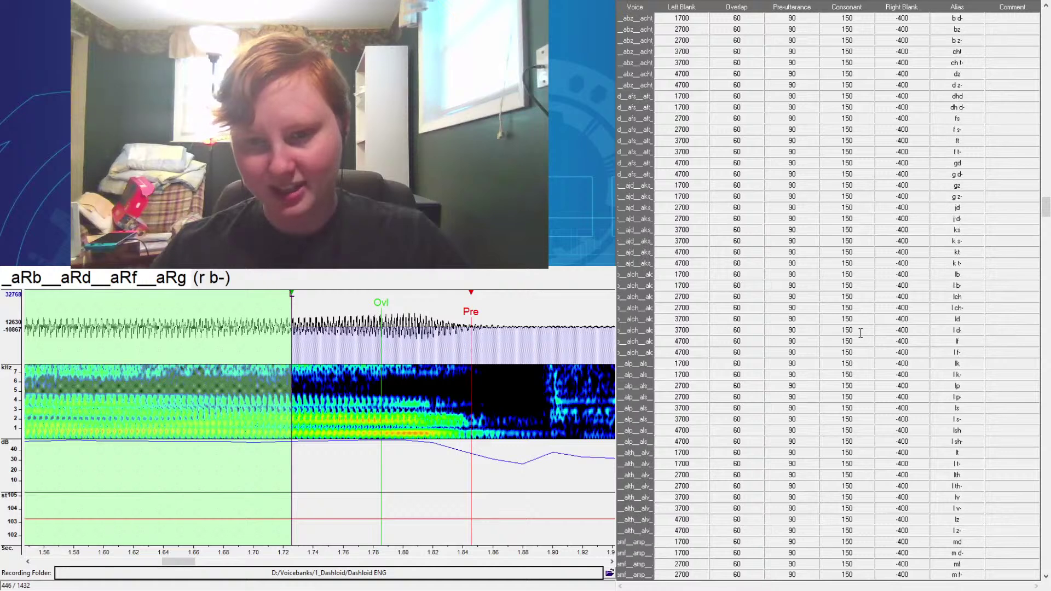
scroll(790, 336, "up", 5)
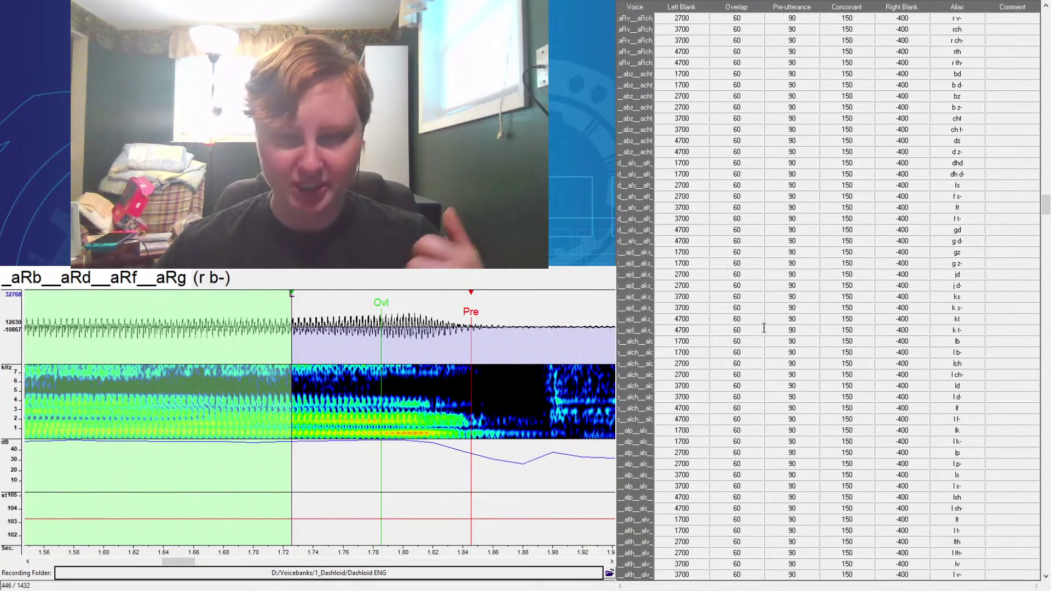
scroll(764, 328, "up", 10)
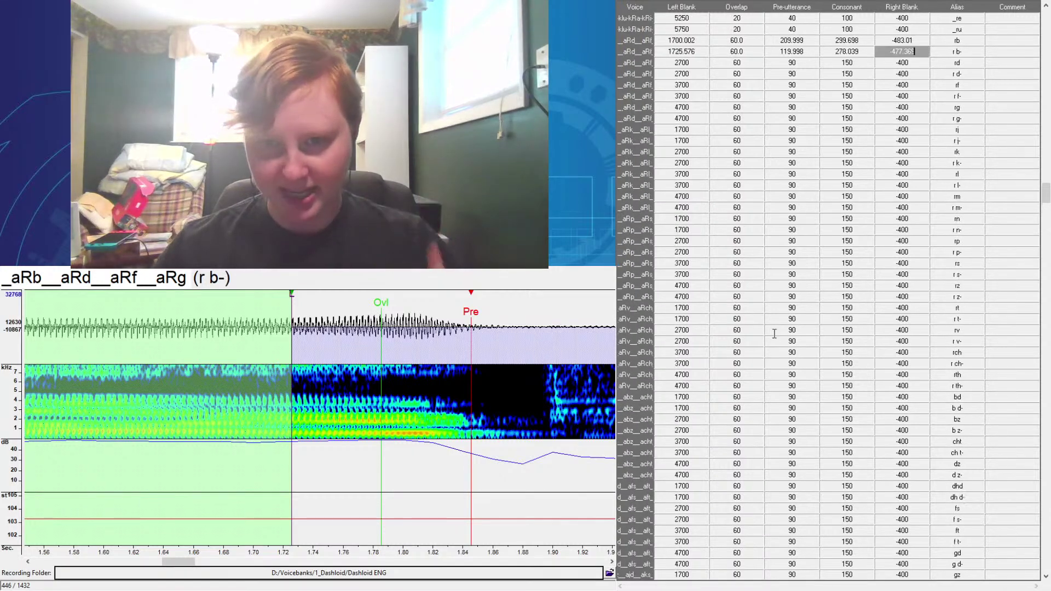
scroll(775, 333, "up", 3)
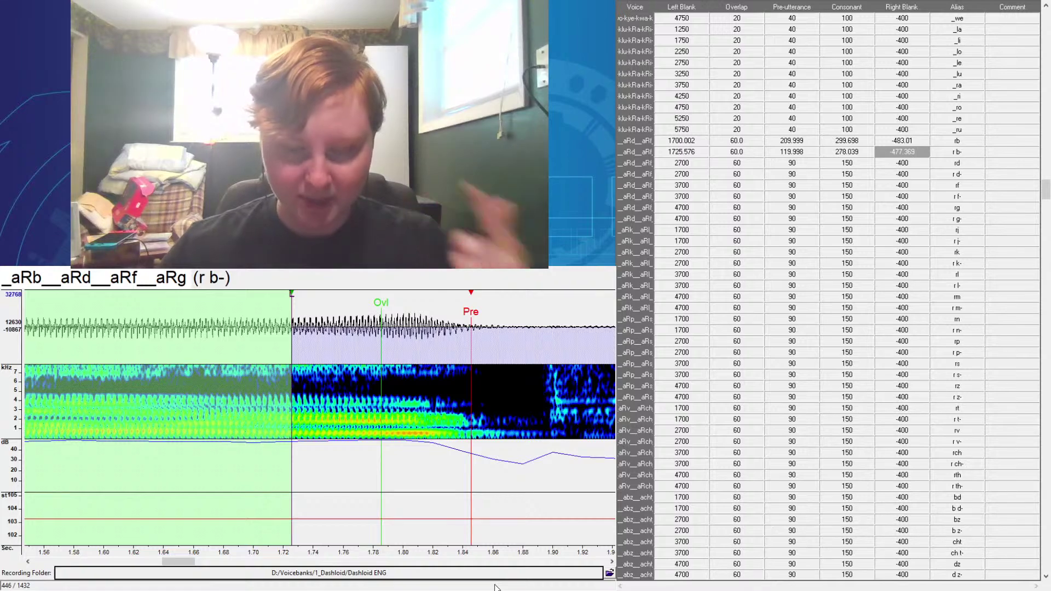
scroll(505, 590, "right", 11)
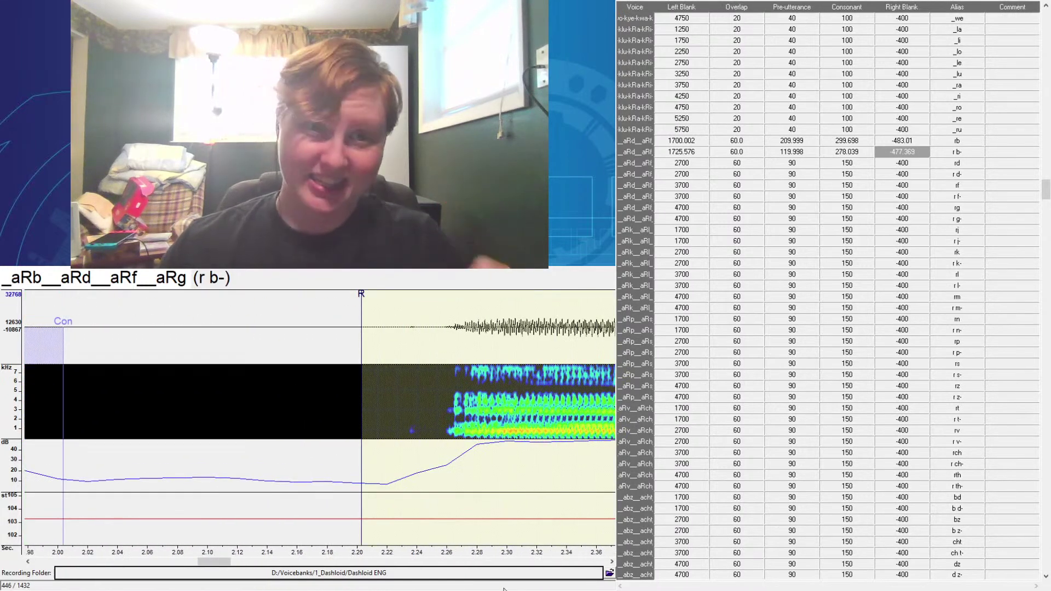
- Step on to the "rg" entry and look through the remaining ending clusters and the vowel entries that follow
key("Down")
key("Down")
key("Down")
key("Down")
key("Down")
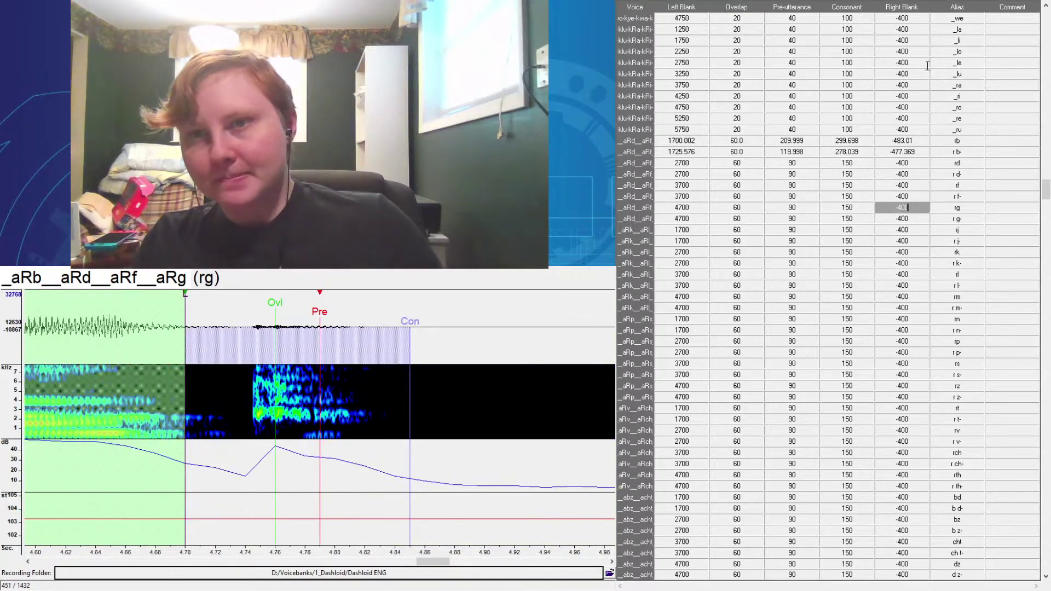
scroll(925, 219, "down", 20)
scroll(922, 237, "down", 6)
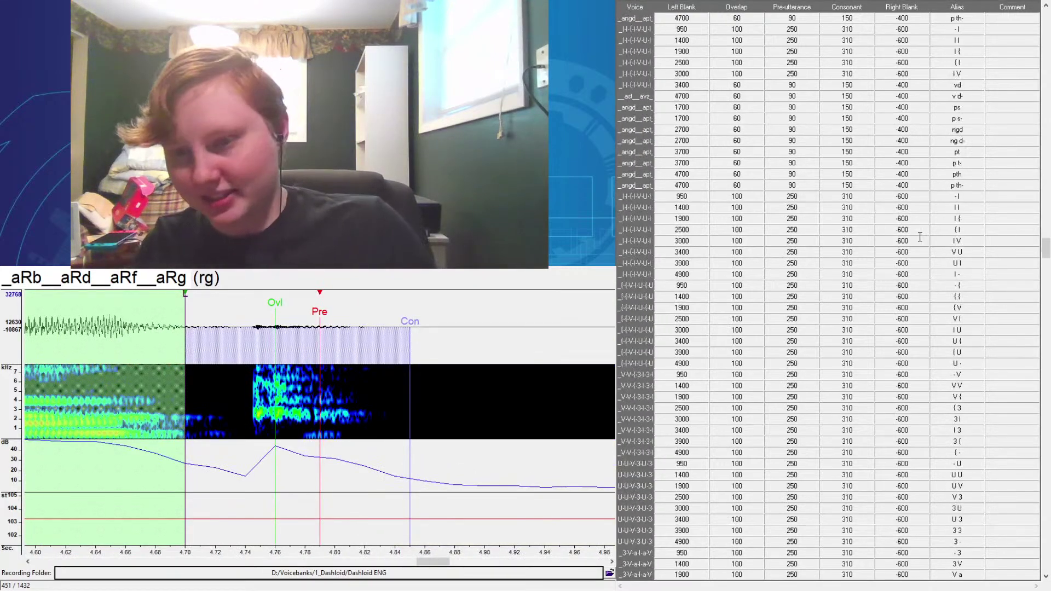
scroll(879, 265, "up", 10)
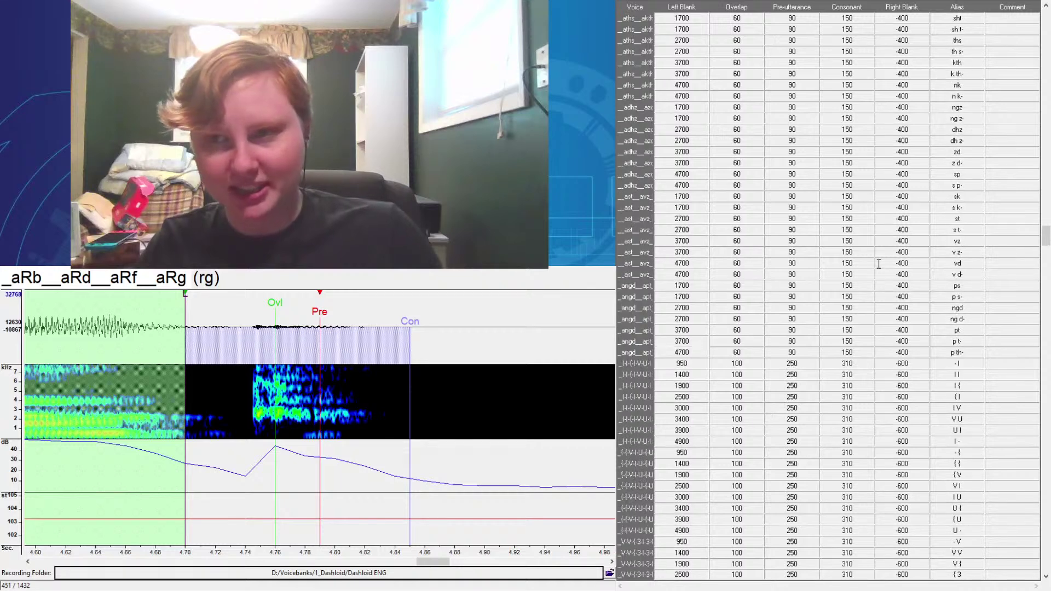
scroll(853, 286, "up", 11)
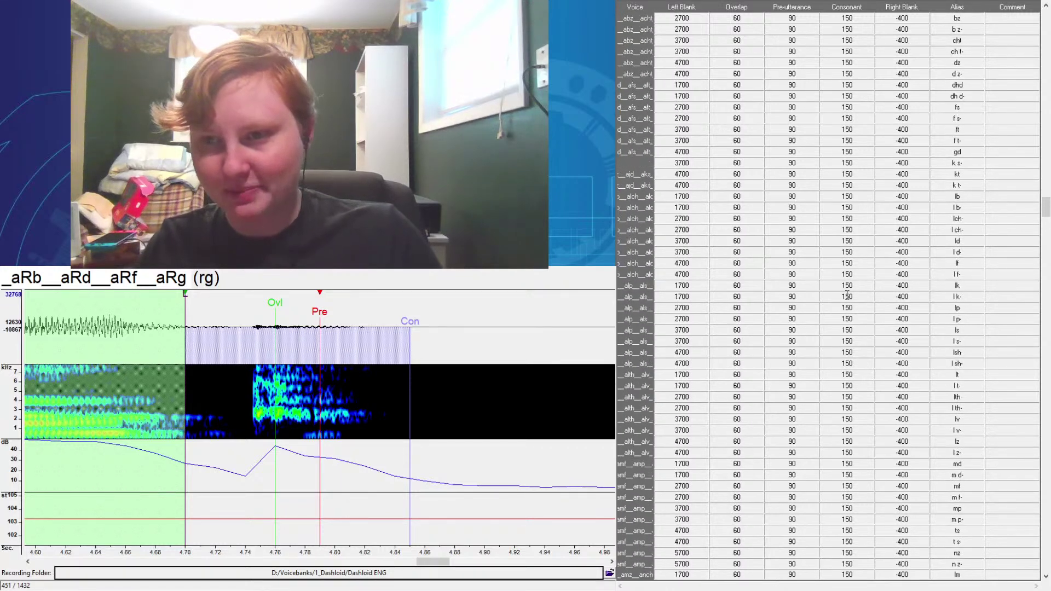
scroll(925, 205, "up", 16)
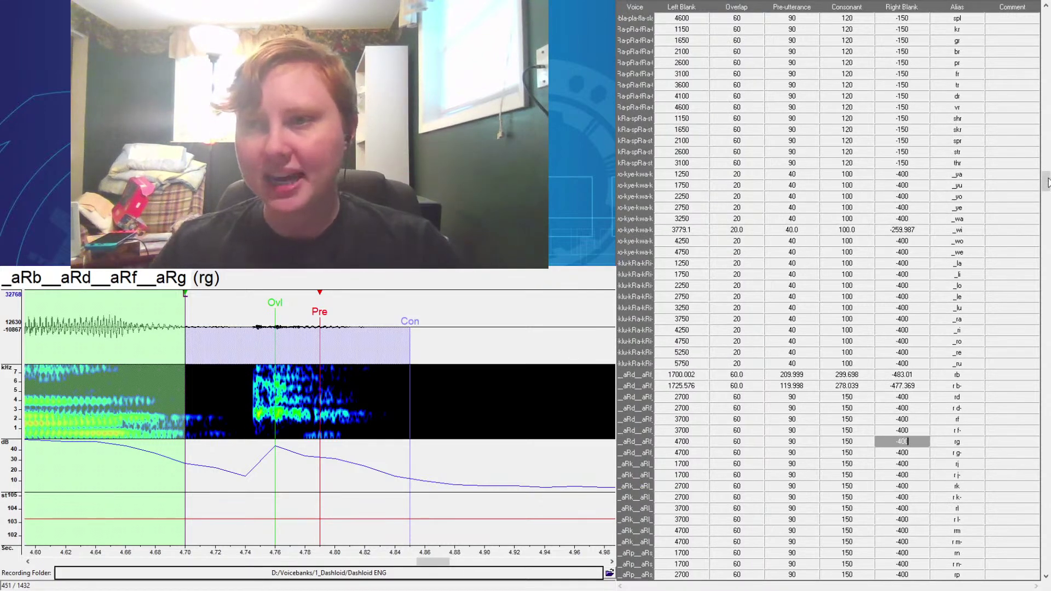
- Return to the first vowel entry, "- a", and shift its markers into the vowel onset at a left blank of about 1010
scroll(908, 40, "up", 20)
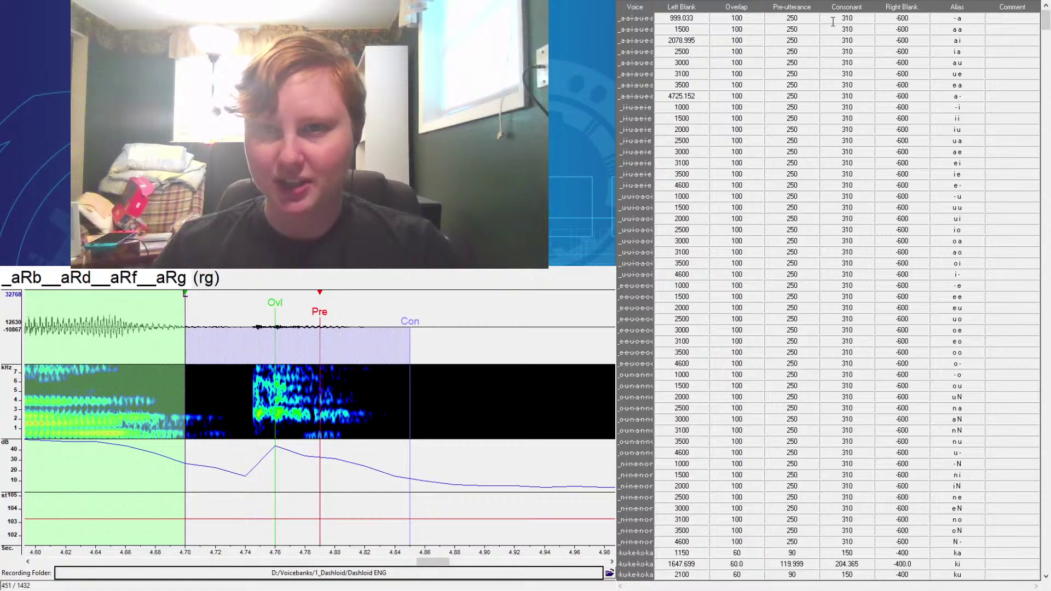
left_click(797, 18)
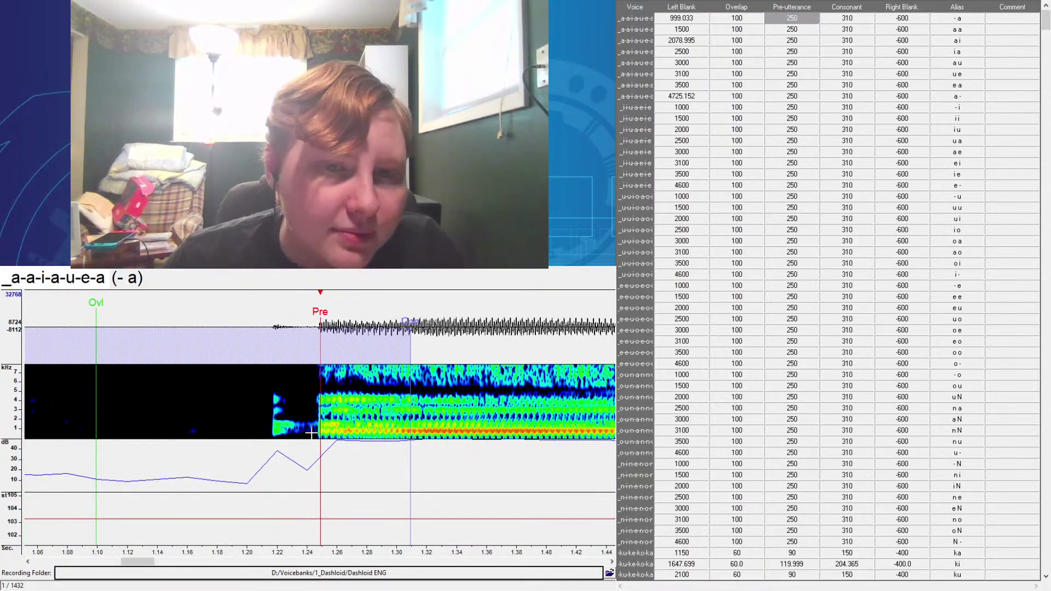
left_click_drag(311, 433, 333, 433)
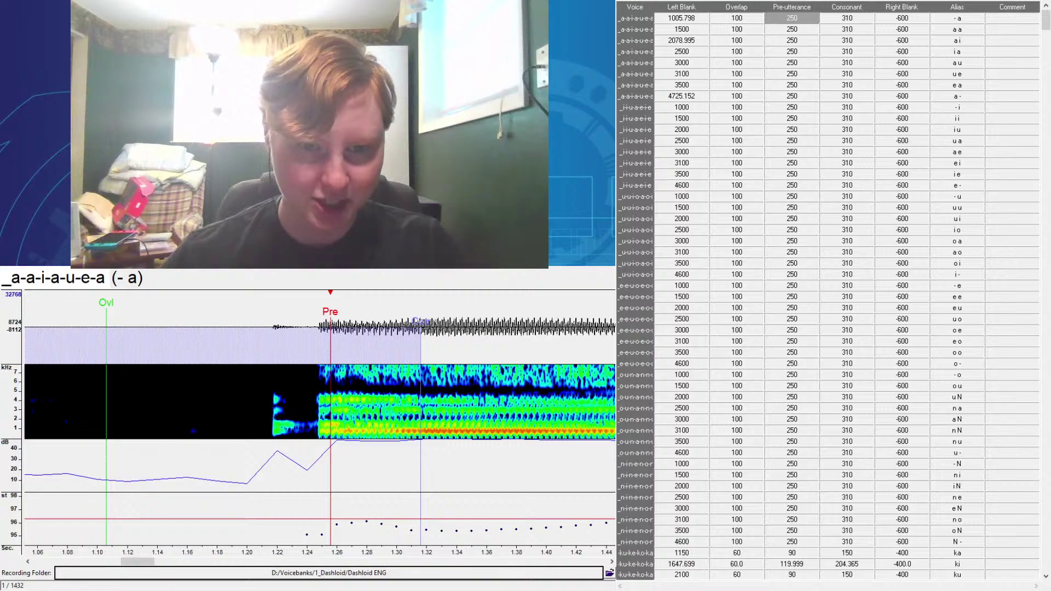
scroll(370, 564, "right", 5)
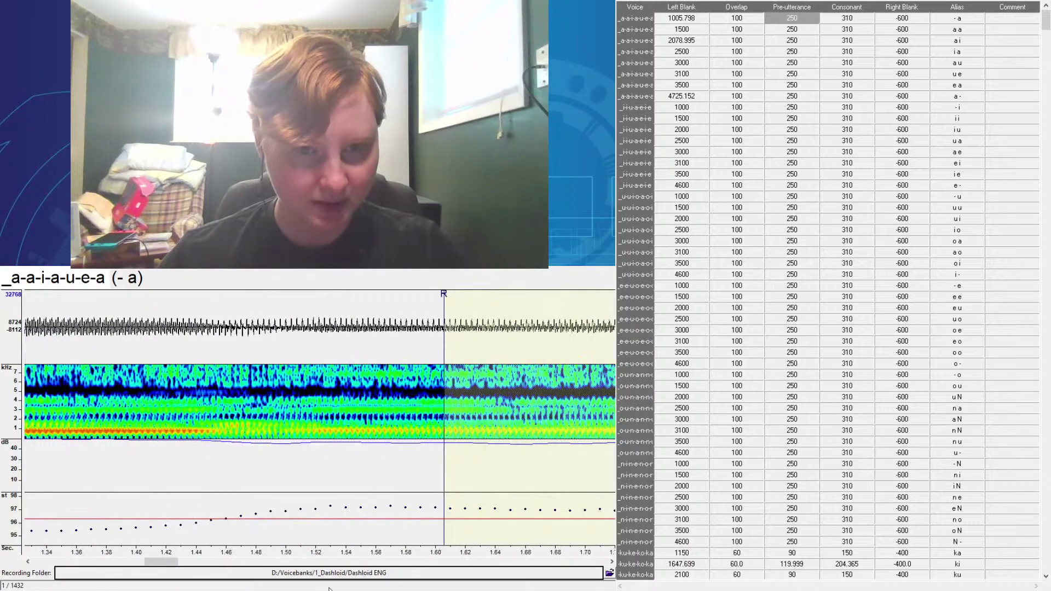
scroll(412, 436, "left", 5)
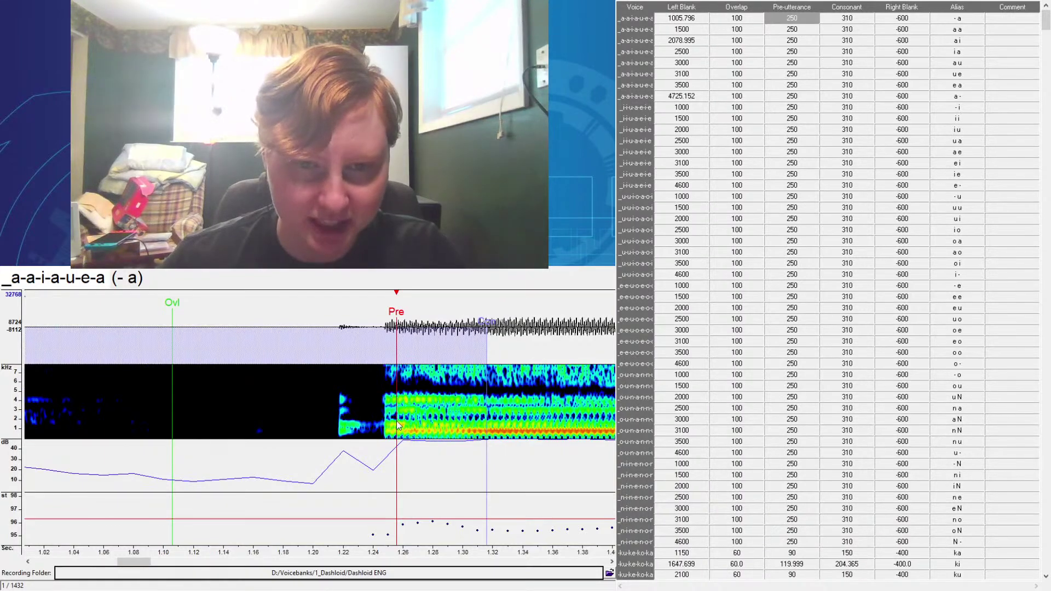
left_click_drag(398, 426, 404, 446)
scroll(405, 446, "left", 1)
- Extend the "- a" entry's right blank to about -707 and its consonant to about 508 within the steady vowel
scroll(405, 445, "right", 5)
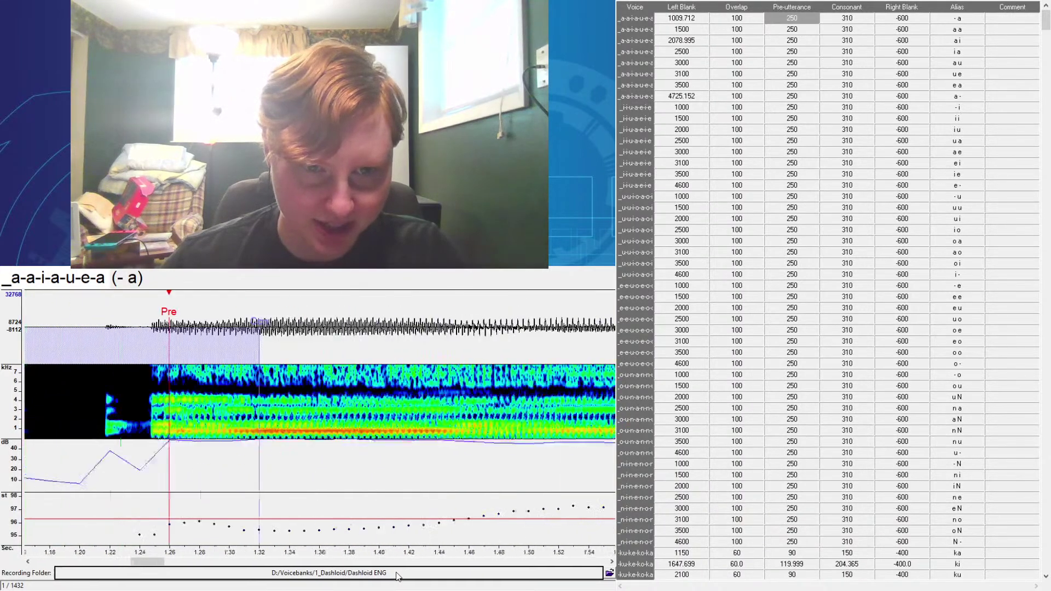
scroll(392, 494, "right", 2)
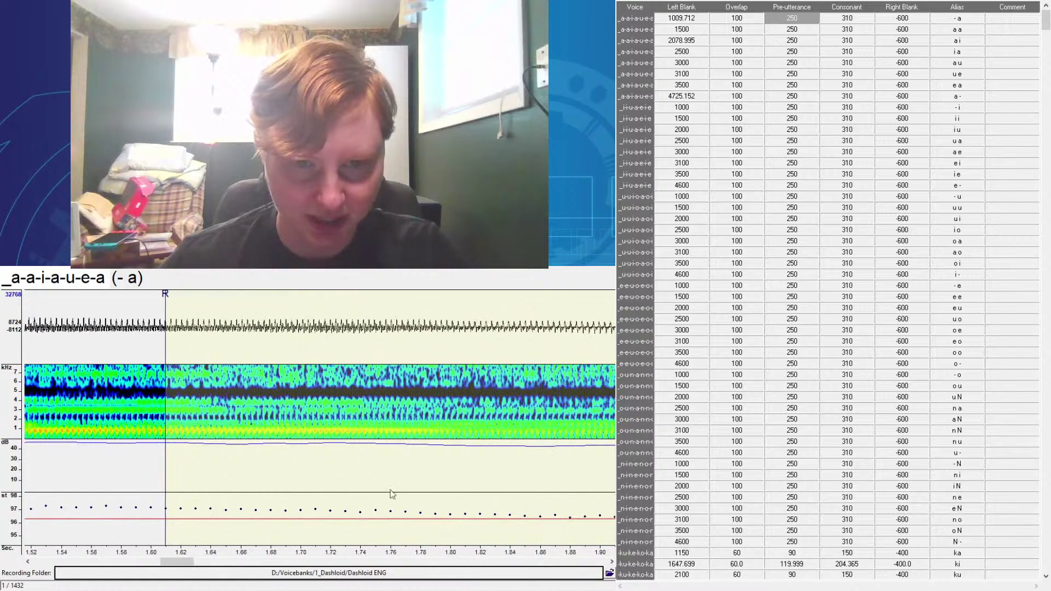
left_click_drag(167, 356, 326, 356)
scroll(416, 586, "left", 4)
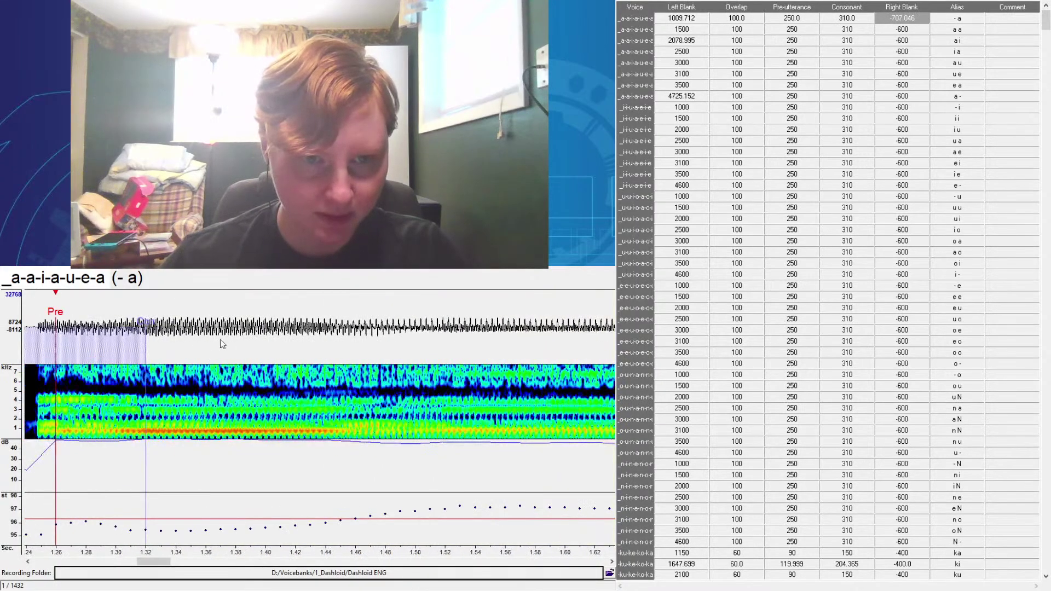
left_click_drag(147, 397, 443, 430)
scroll(477, 564, "right", 4)
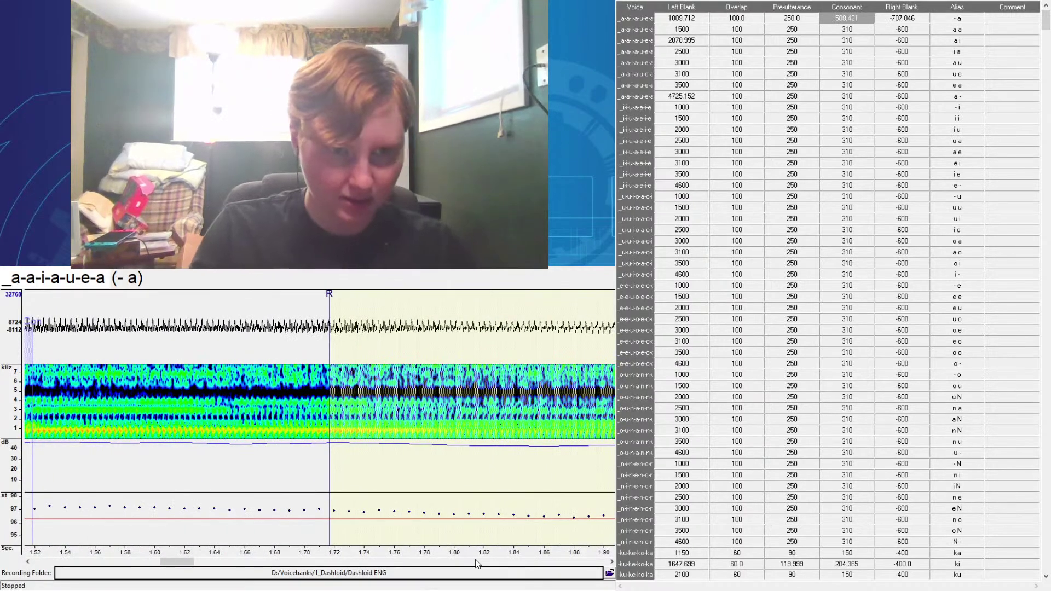
- Shift the "a a" entry's markers along the steady vowel to a left blank of about 1527
key("Down")
scroll(476, 564, "left", 2)
scroll(477, 564, "right", 6)
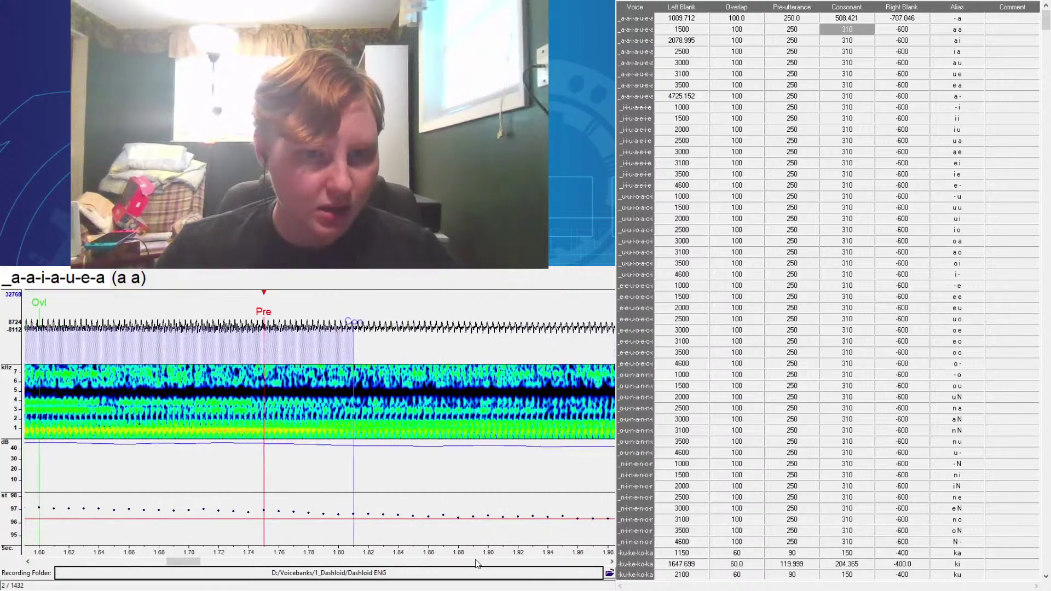
scroll(476, 564, "left", 4)
left_click_drag(326, 442, 365, 443)
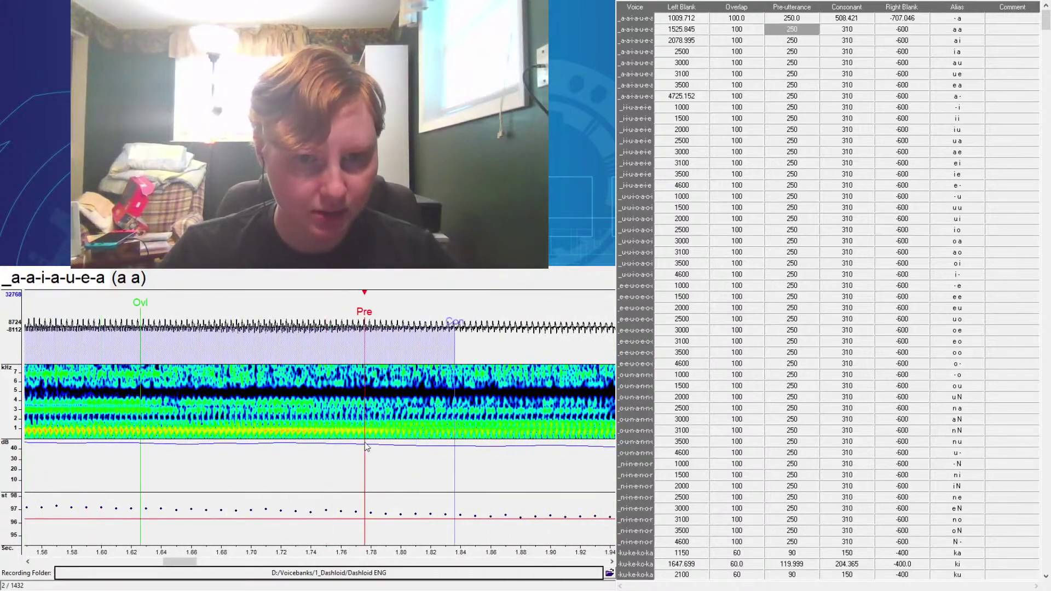
scroll(415, 581, "left", 1)
scroll(415, 581, "right", 2)
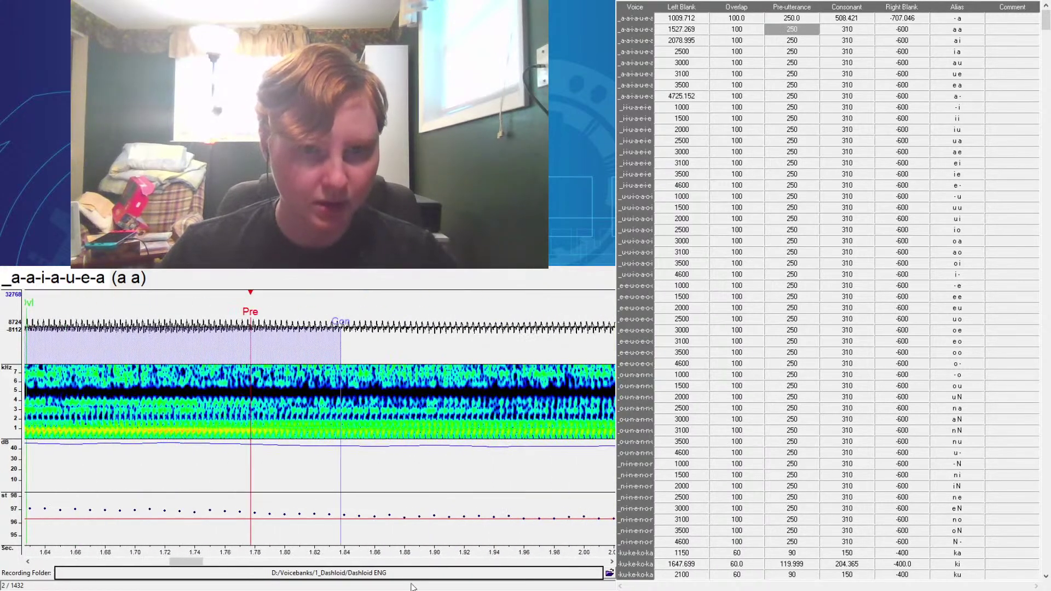
scroll(1047, 54, "down", 1)
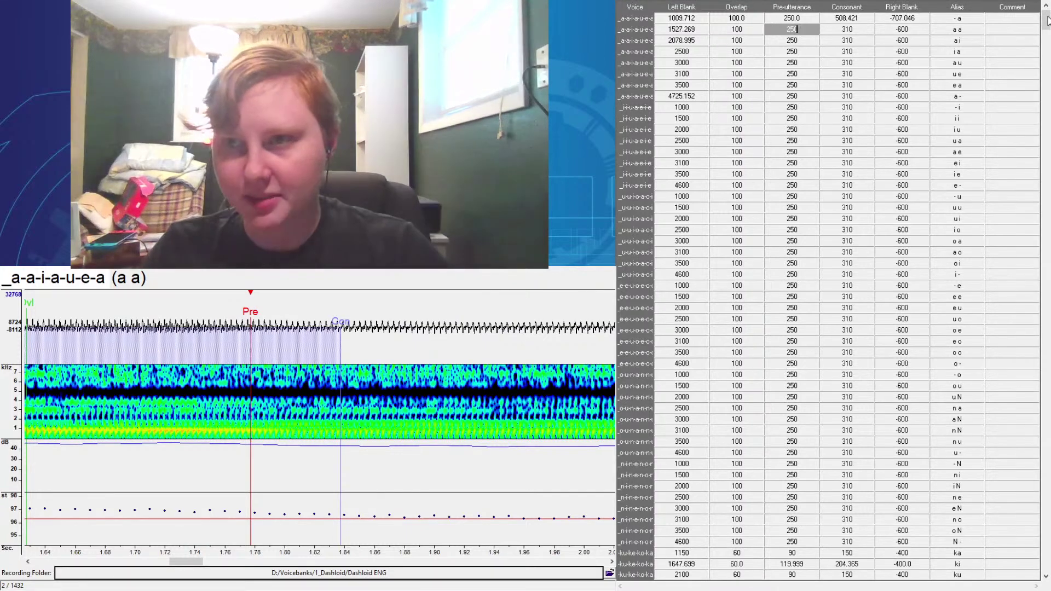
- Look through the diphthong entries near the list's end, opening "sneI" and "snOI", back up to the "b" diphthong set
left_click_drag(1047, 55, 1047, 562)
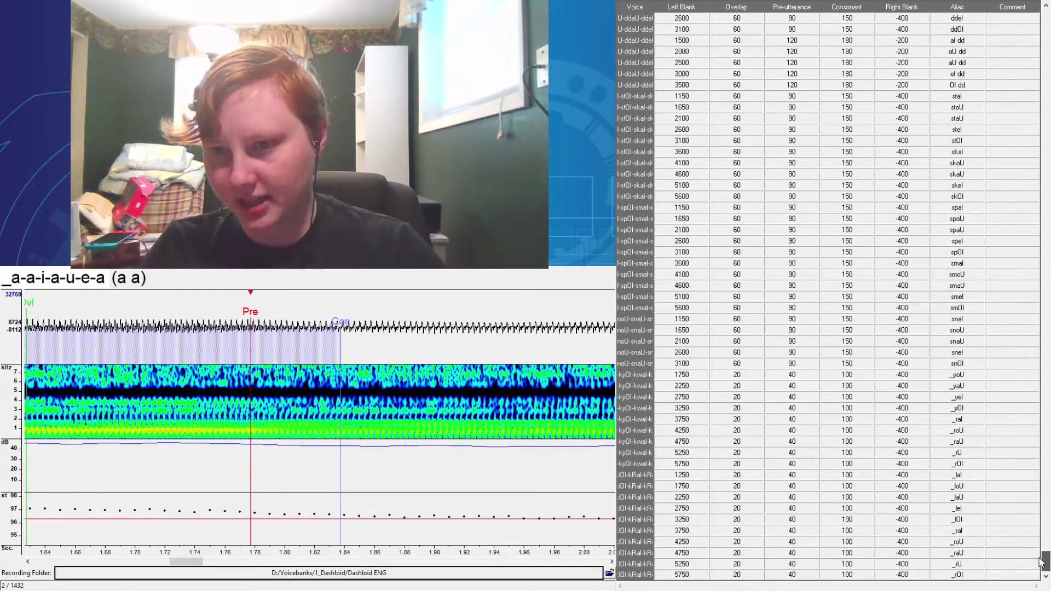
left_click(904, 353)
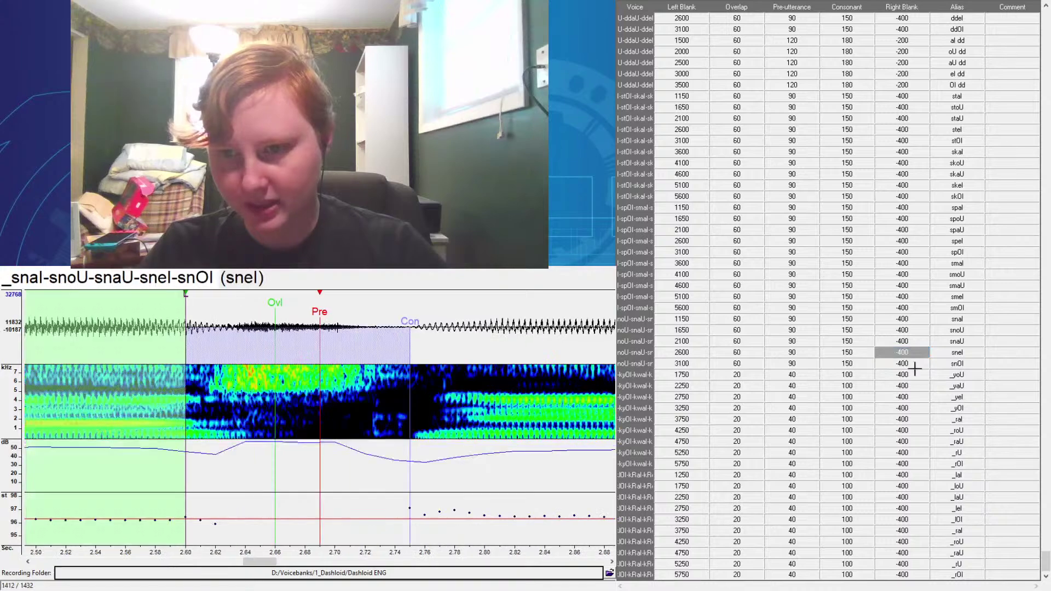
left_click(915, 362)
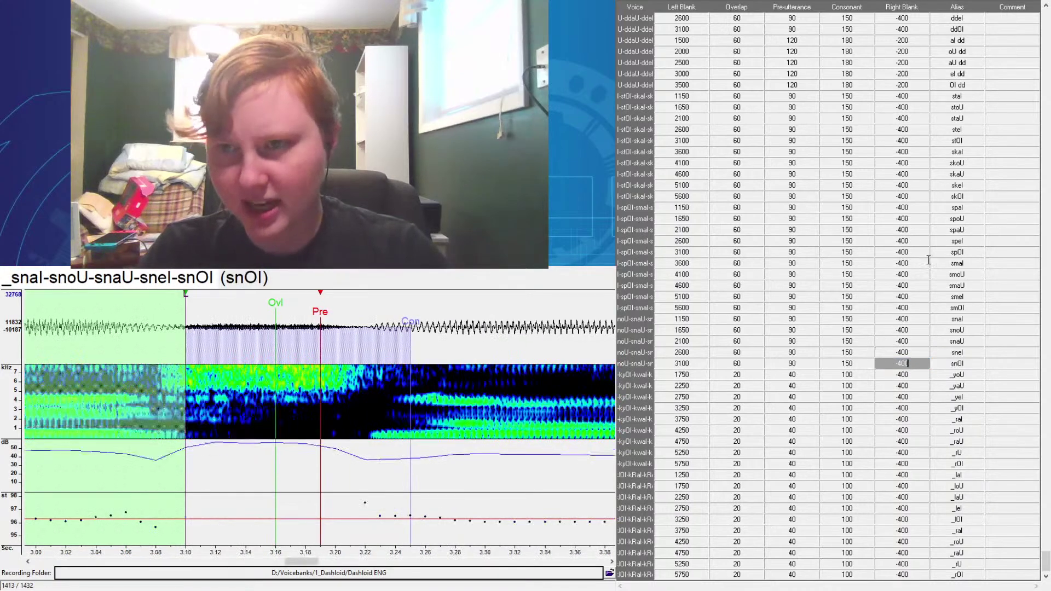
scroll(930, 262, "up", 3)
scroll(929, 262, "up", 20)
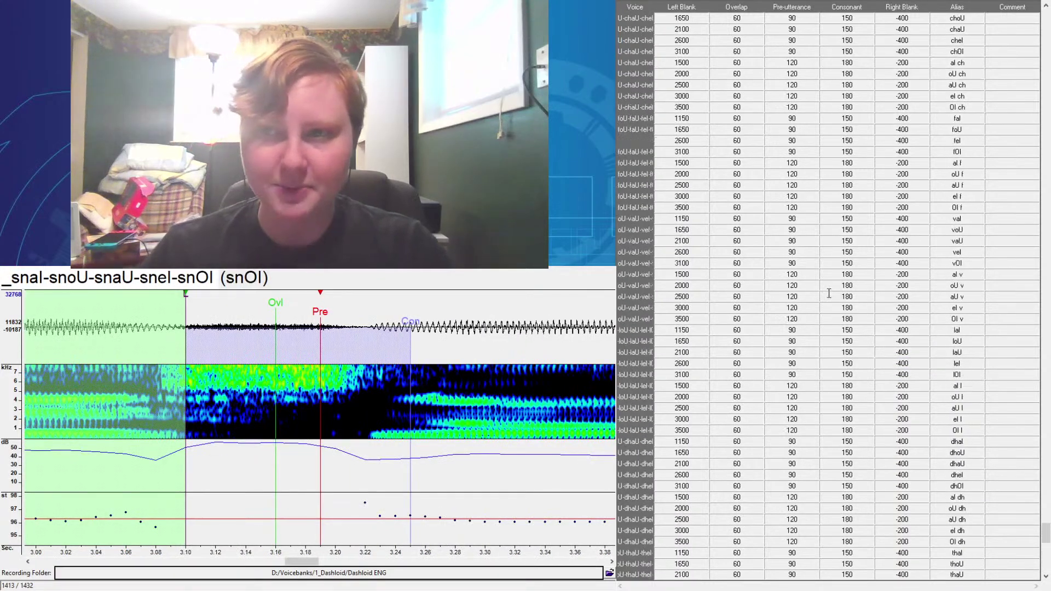
scroll(822, 289, "up", 15)
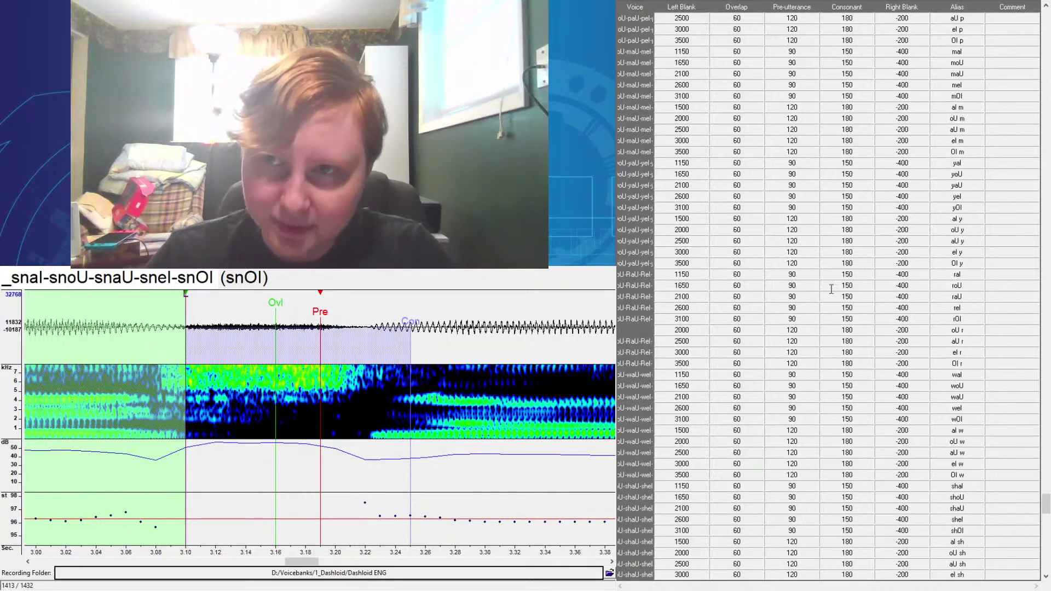
scroll(858, 269, "up", 3)
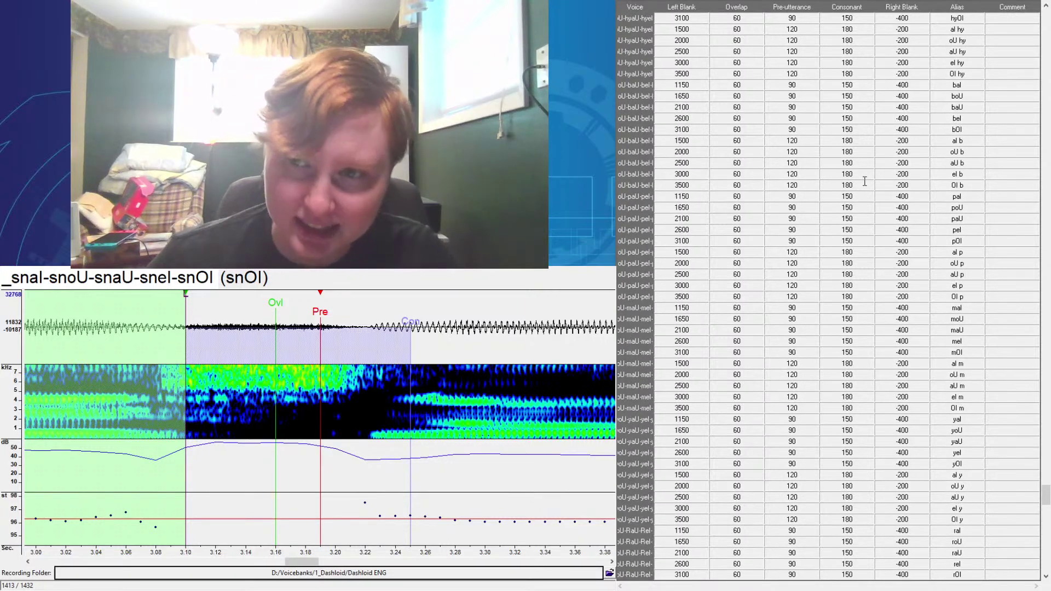
- Shift the "OI b" entry's markers earlier to the start of the diphthong's glide, at a left blank of about 3358
left_click(862, 185)
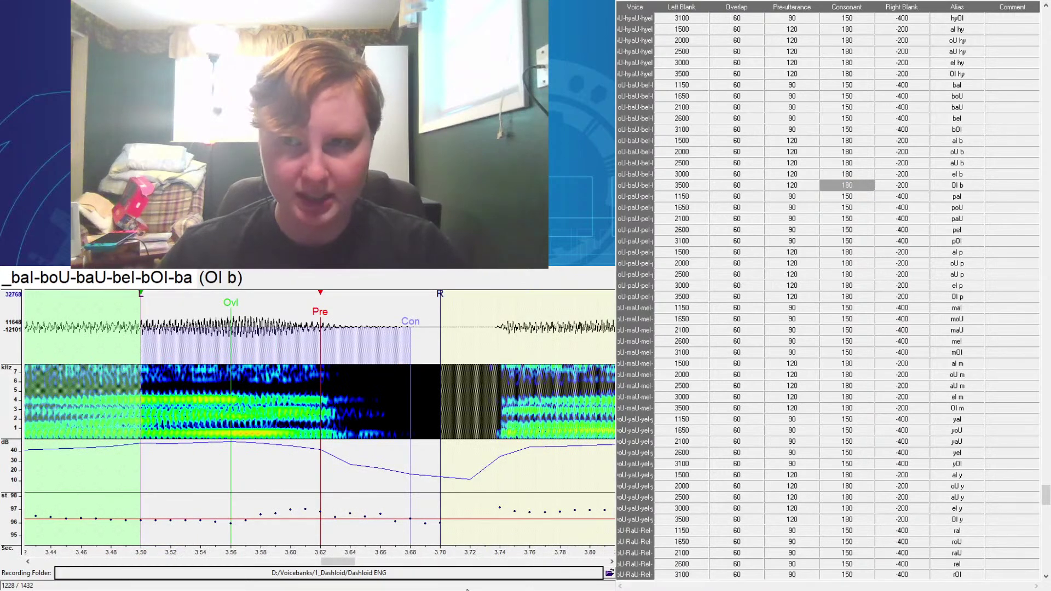
scroll(467, 590, "left", 5)
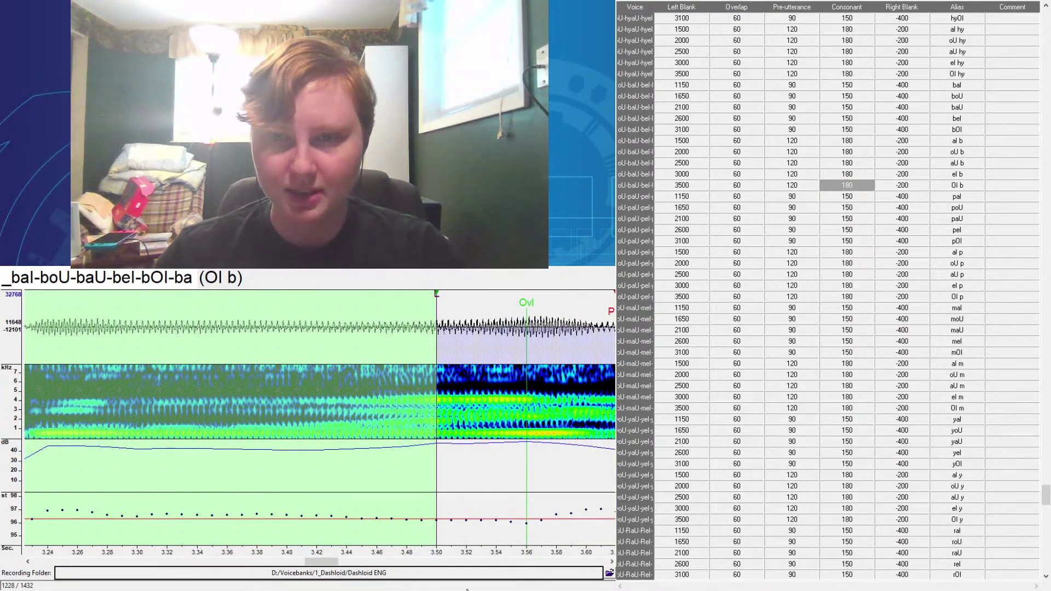
left_click(403, 470)
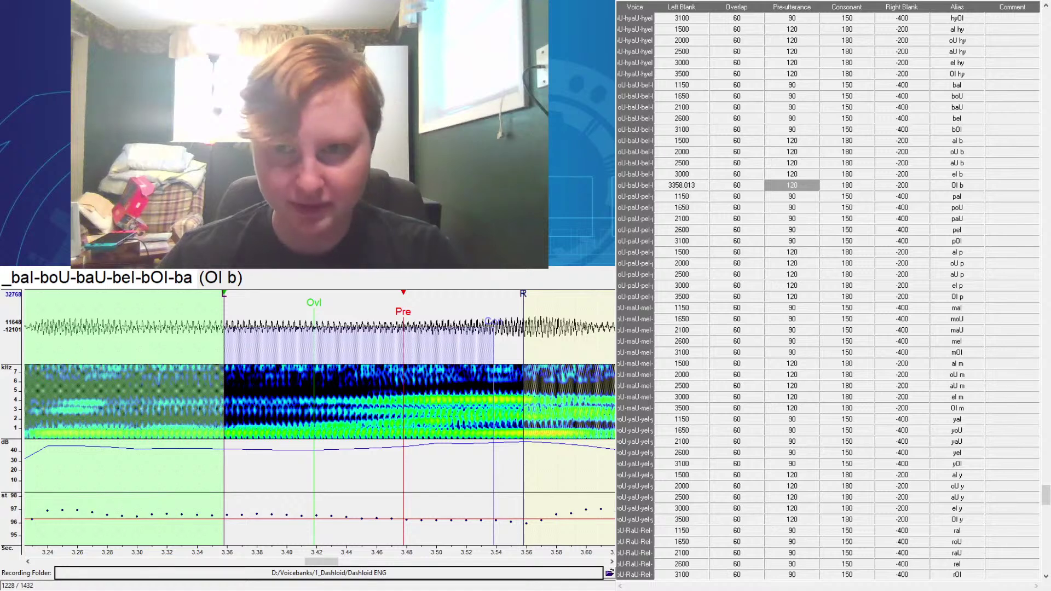
- Give the five diphthong-to-b entries overlap 150, pre-utterance 300, consonant 350 and right blank -370, and check them on "OI b"
left_click_drag(737, 185, 919, 142)
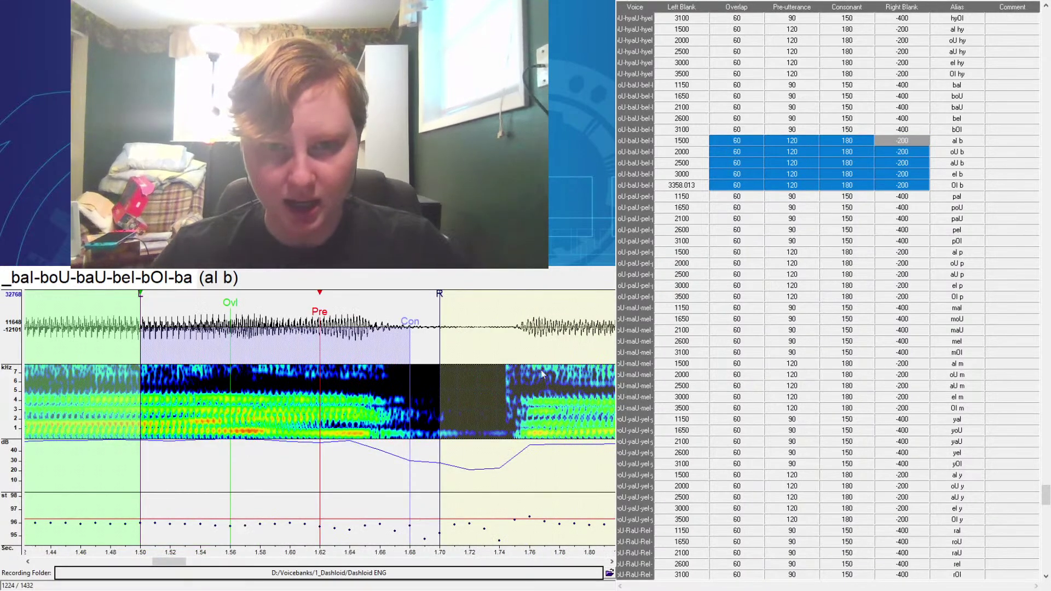
key("ctrl+v")
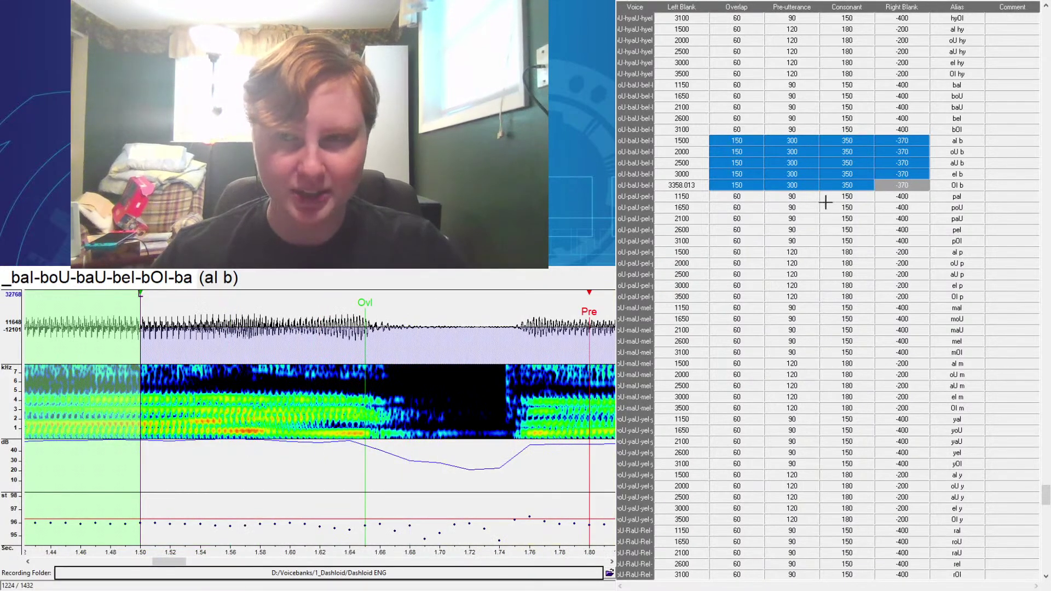
left_click(798, 186)
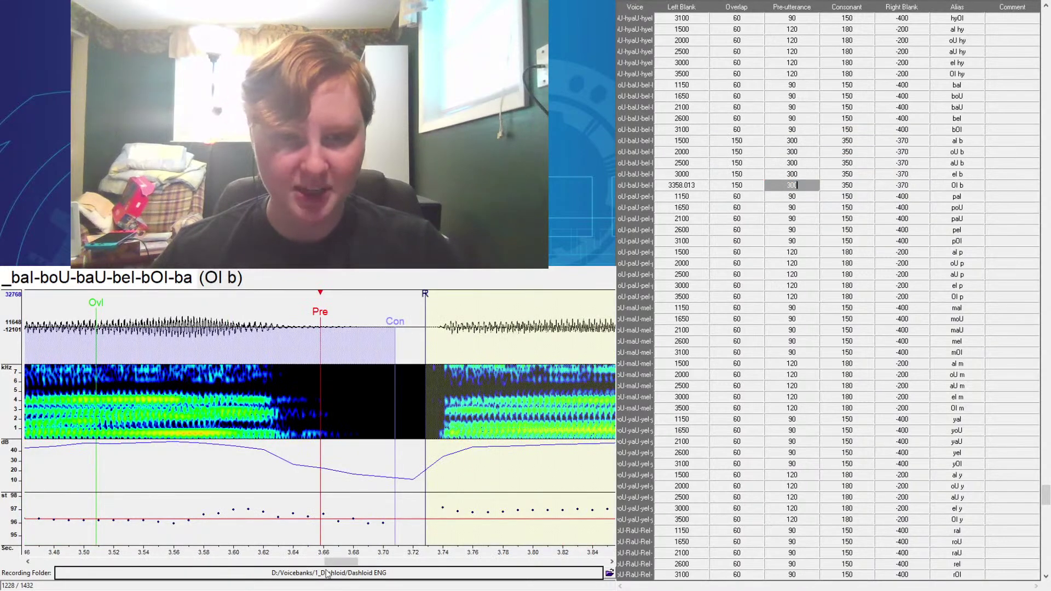
left_click_drag(329, 563, 320, 563)
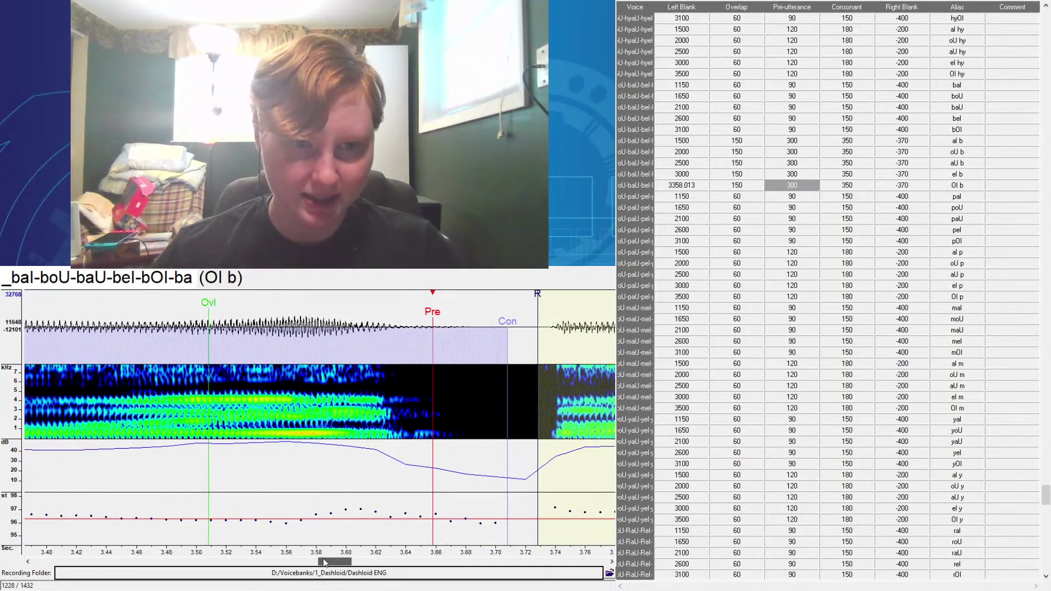
- Shift the "aI b" entry's left blank to about 1360 so the pre-utterance sits where the diphthong ends, and check its markers
left_click(891, 141)
left_click(215, 431)
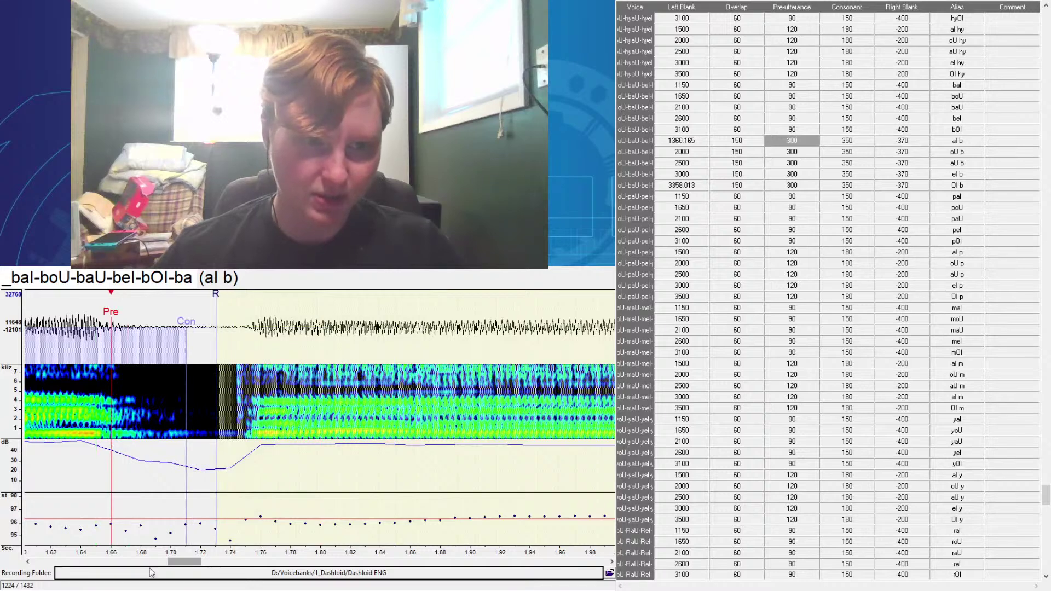
scroll(355, 590, "up", 7)
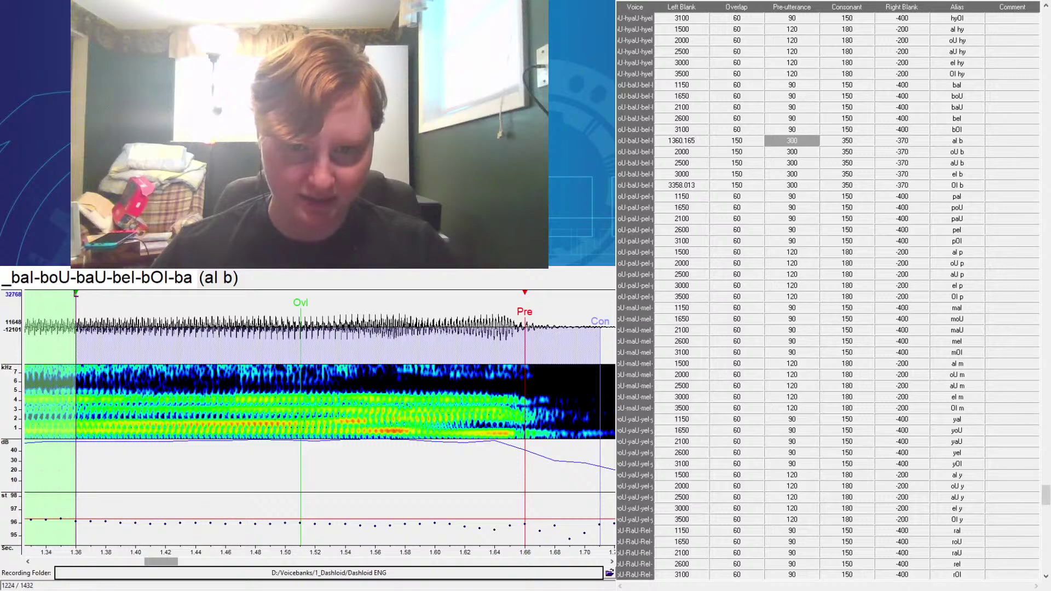
scroll(319, 419, "up", 2)
scroll(320, 419, "down", 6)
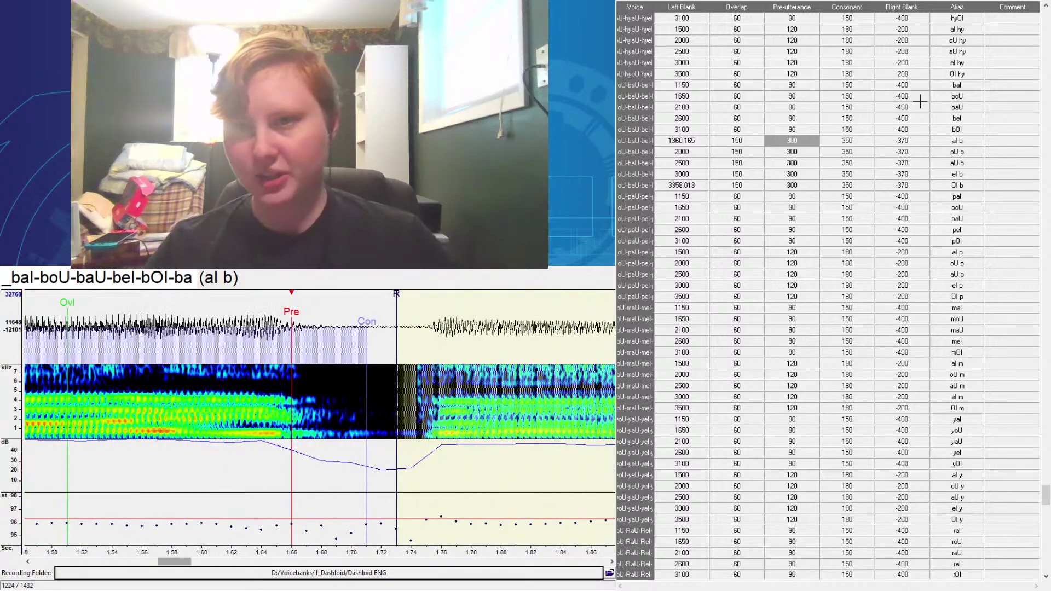
- Shift the "baI" entry to a left blank of about 1155 and shorten its right blank to about -326, before the glide
left_click(913, 85)
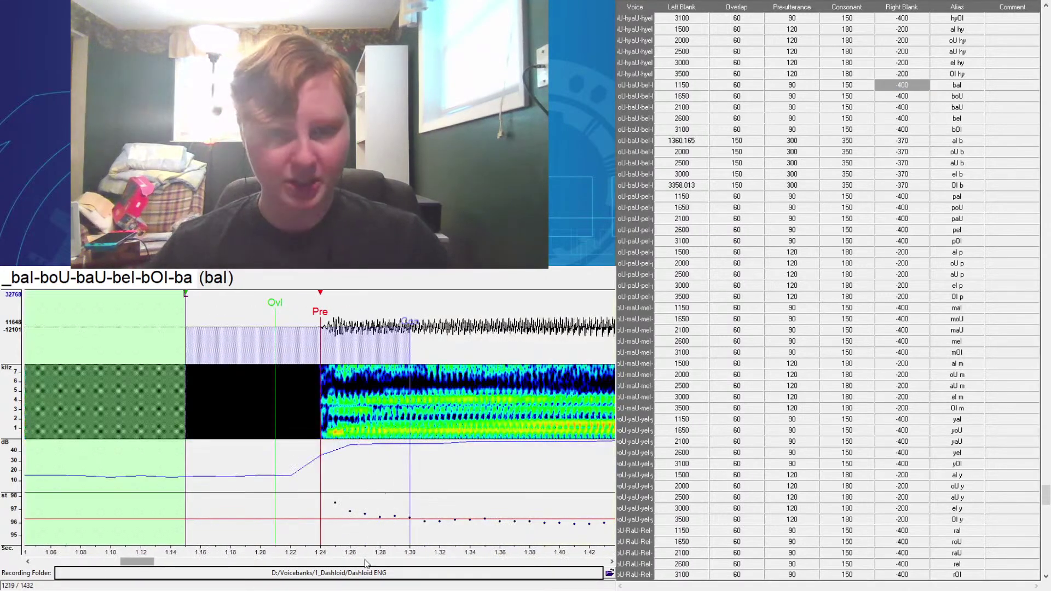
left_click_drag(321, 429, 328, 414)
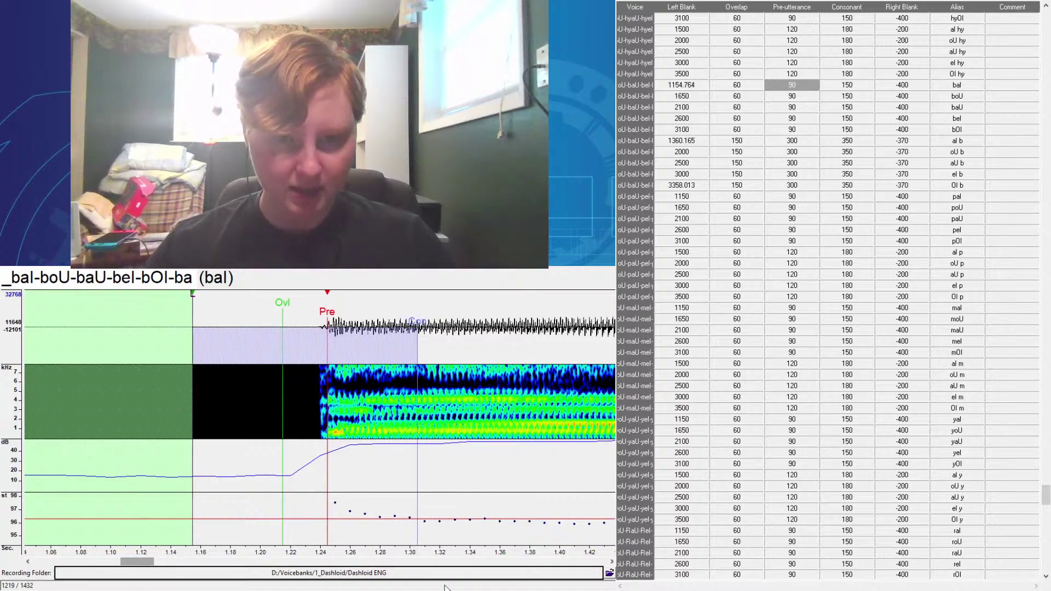
scroll(445, 581, "down", 2)
scroll(510, 570, "down", 2)
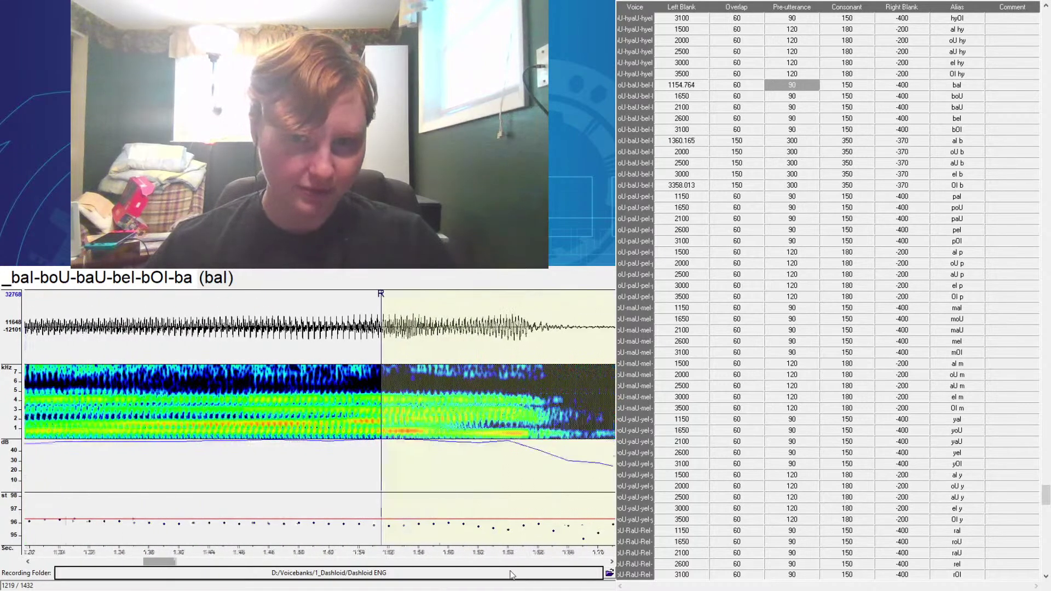
left_click_drag(383, 354, 273, 354)
scroll(493, 587, "up", 3)
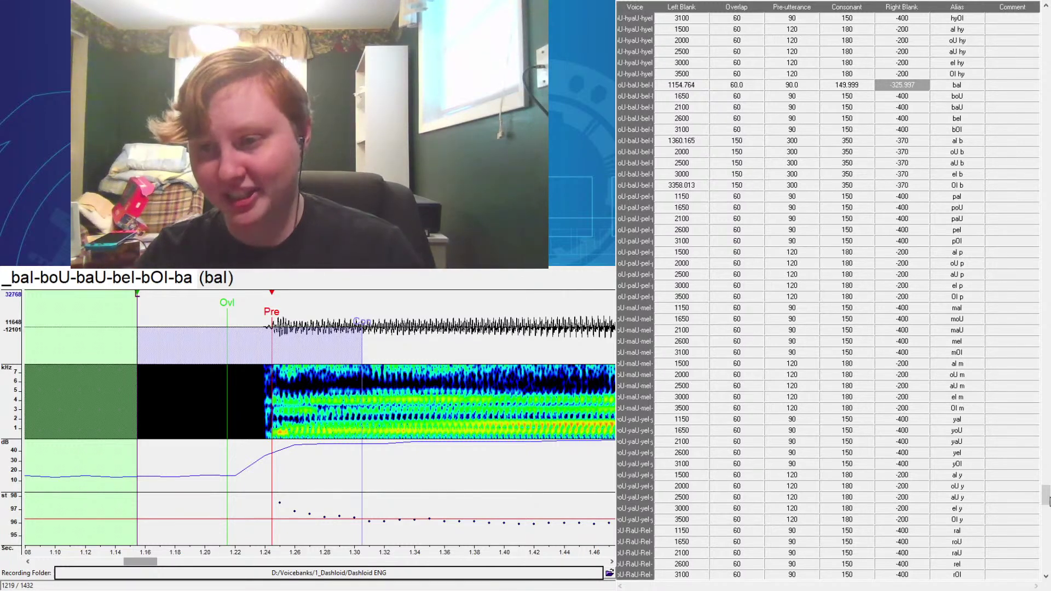
- Return to the vowel entries at the list's start and check the "a i" entry's markers through to its right blank
left_click_drag(1047, 504, 1047, 22)
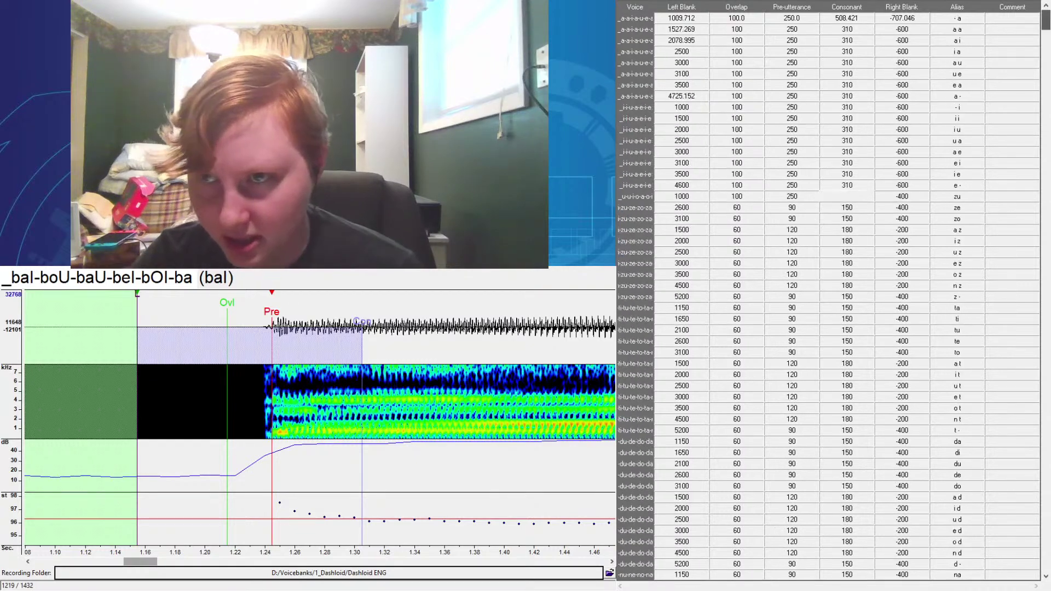
left_click(744, 40)
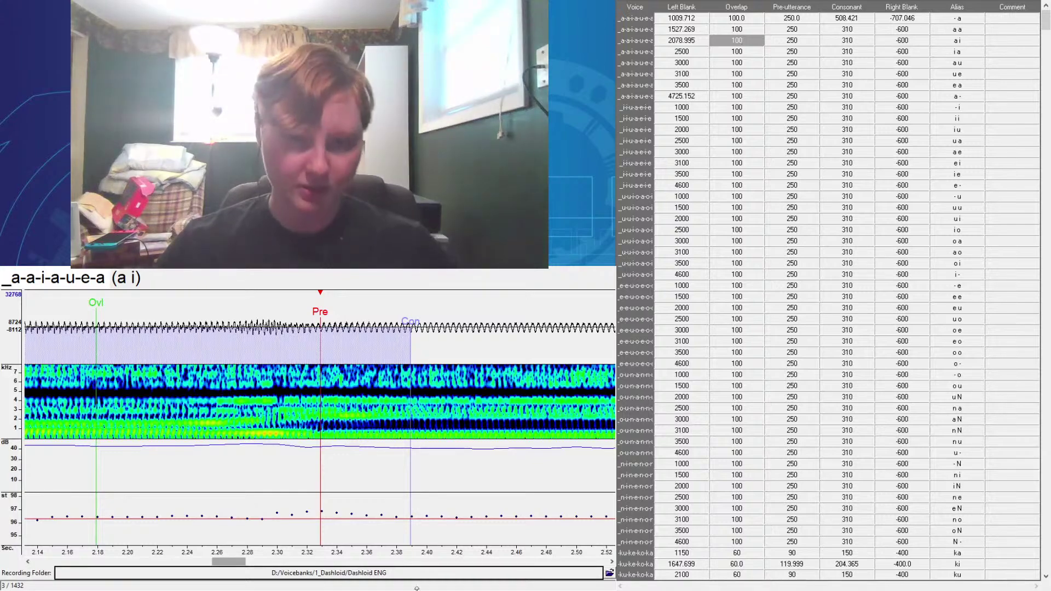
key("space")
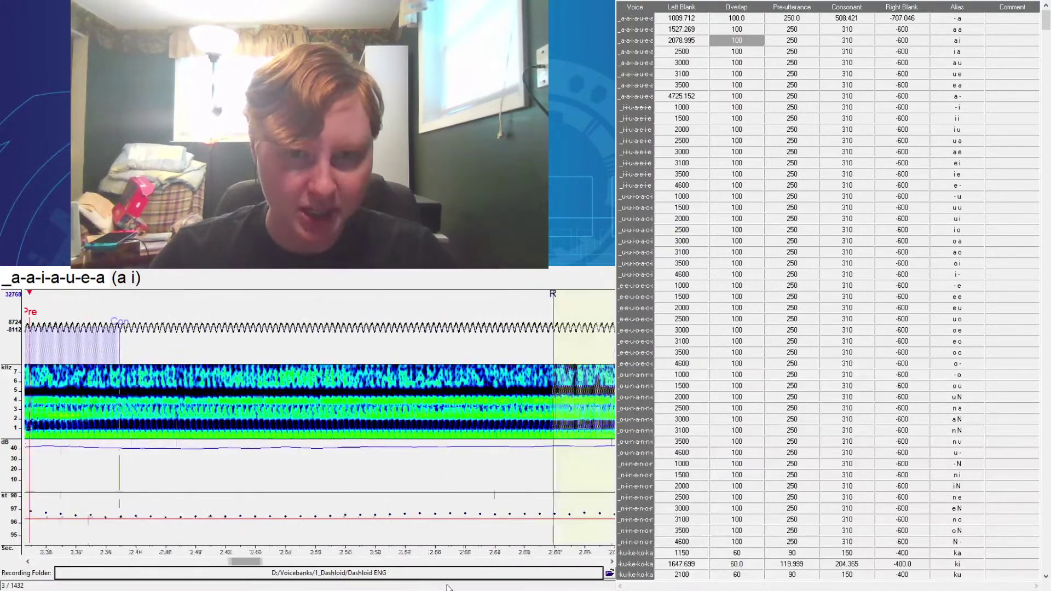
- Shift the "i a" entry's markers past the vowel transition to a left blank of about 2550 and check its right blank
key("Down")
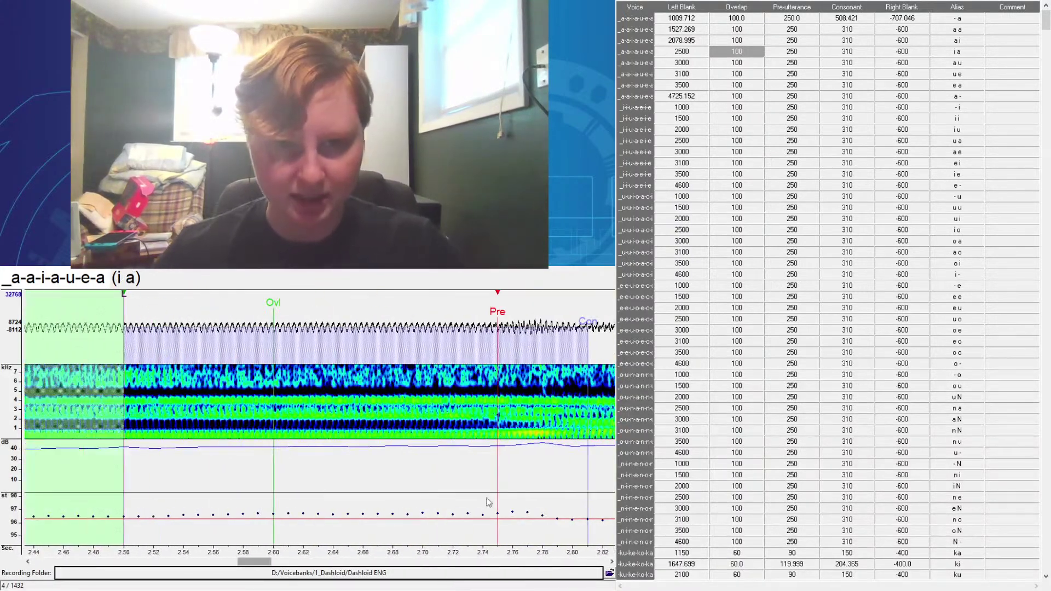
mouse_move(493, 500)
left_mouse_down()
mouse_move(561, 441)
mouse_move(575, 448)
left_mouse_up()
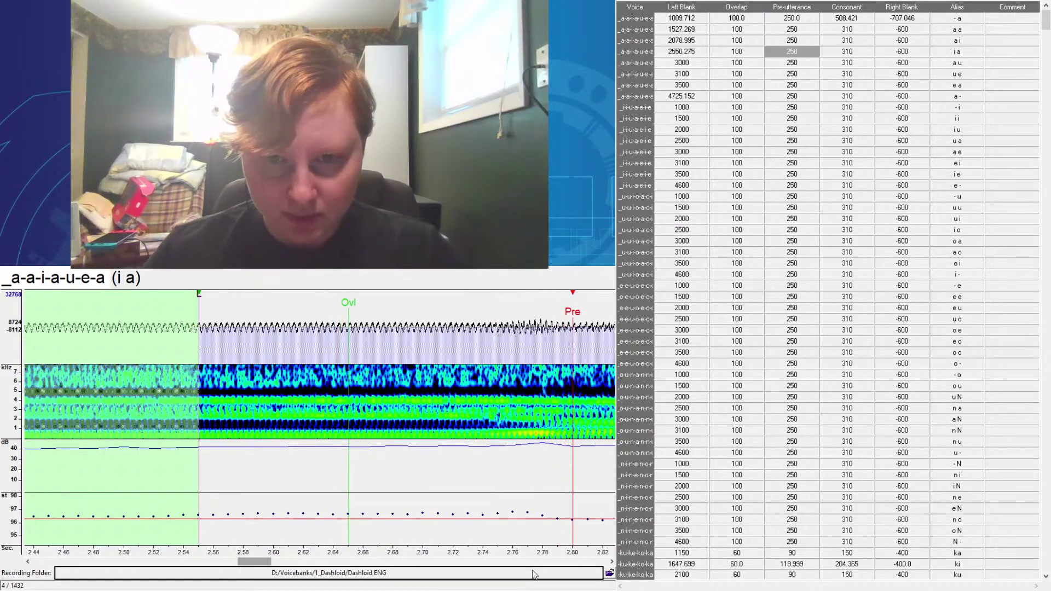
key("space")
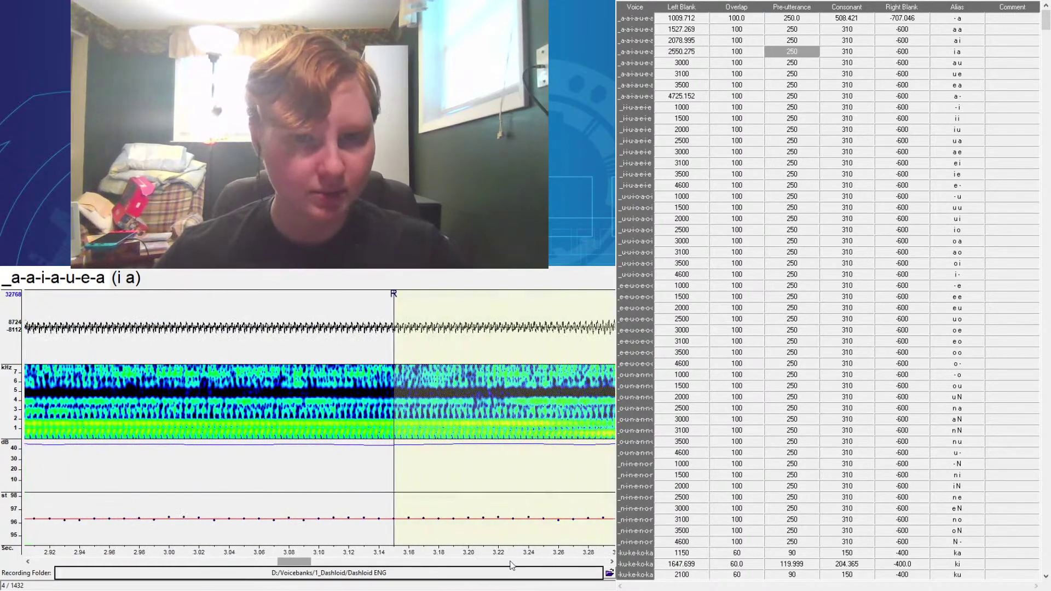
- Shift the "a u" entry's markers onto the vowel transition at a left blank of about 3041 and check its right blank
key("Down")
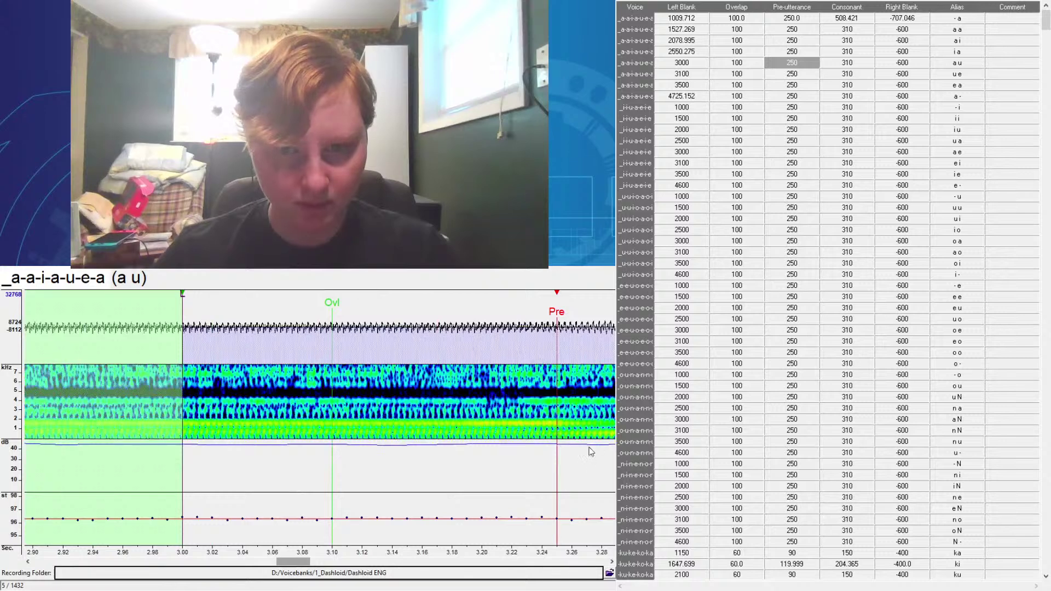
left_click_drag(591, 450, 611, 452)
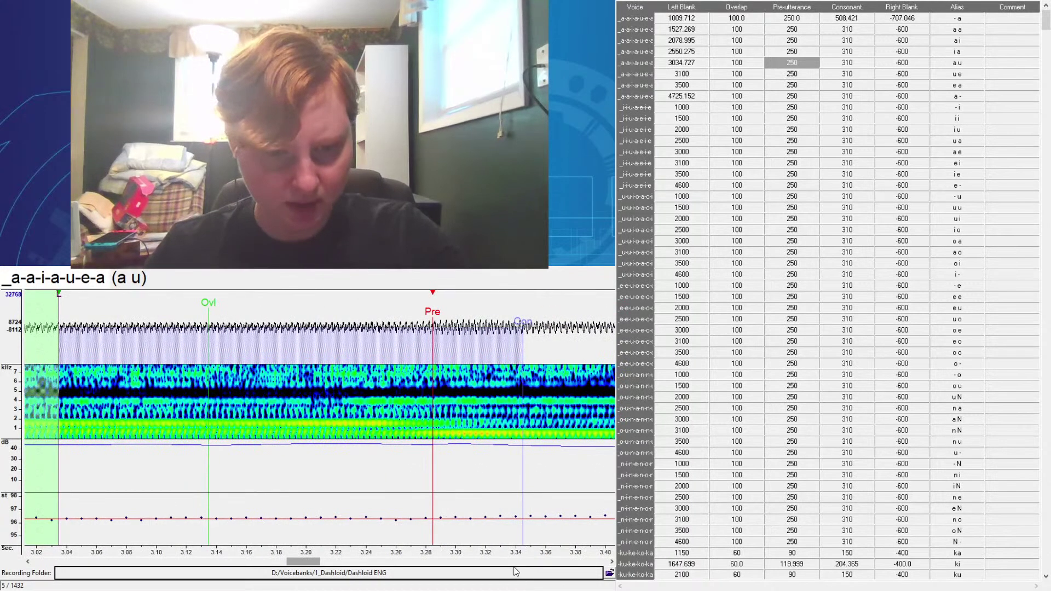
left_click_drag(434, 443, 444, 443)
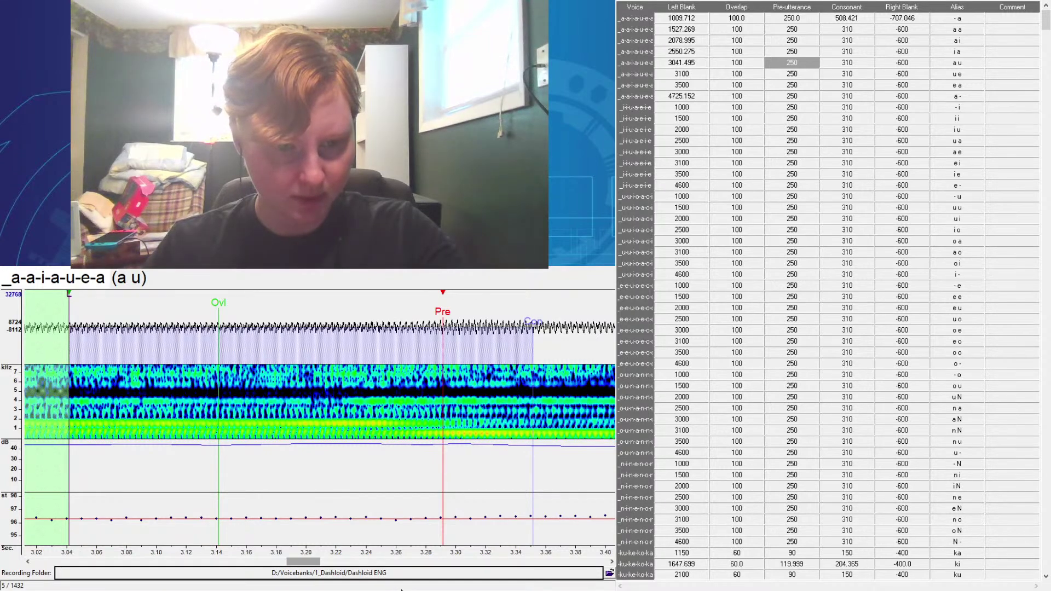
scroll(401, 589, "right", 3)
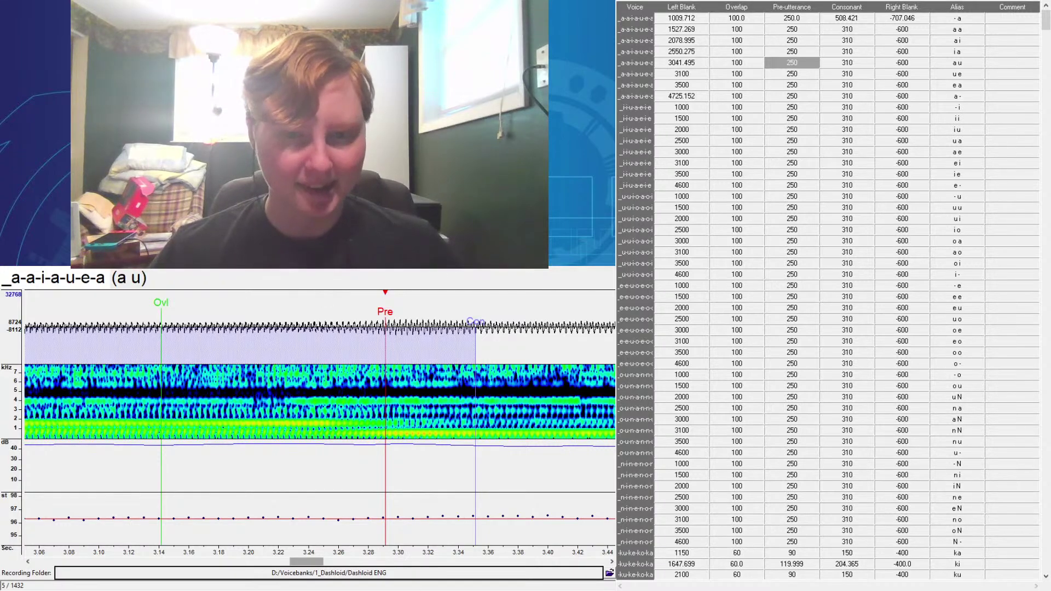
scroll(319, 418, "right", 5)
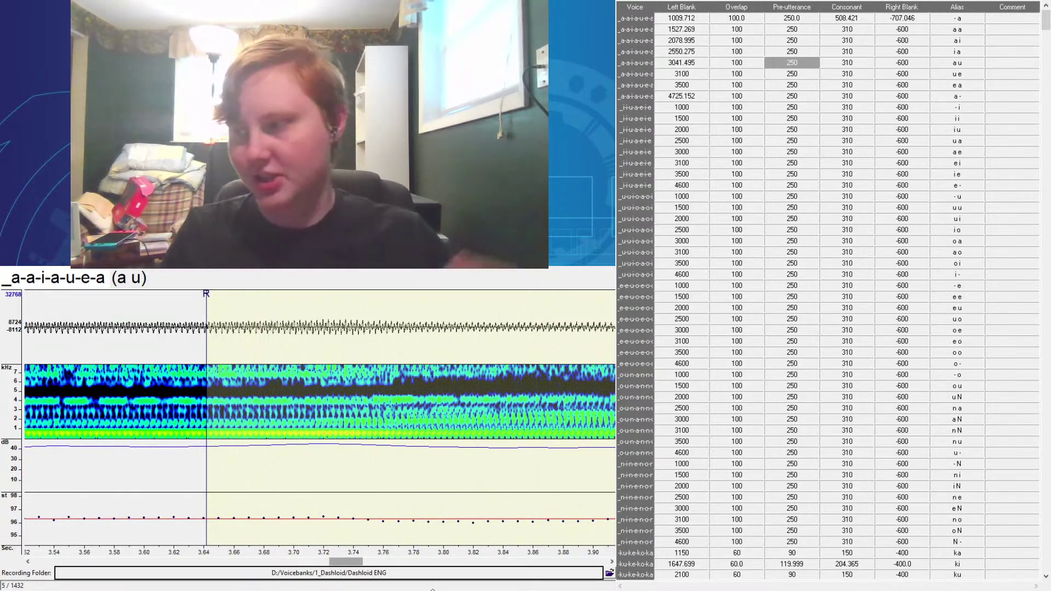
- Try shifting the "u e" entry's markers to a left blank of about 3056 and check its right blank
scroll(296, 556, "up", 3)
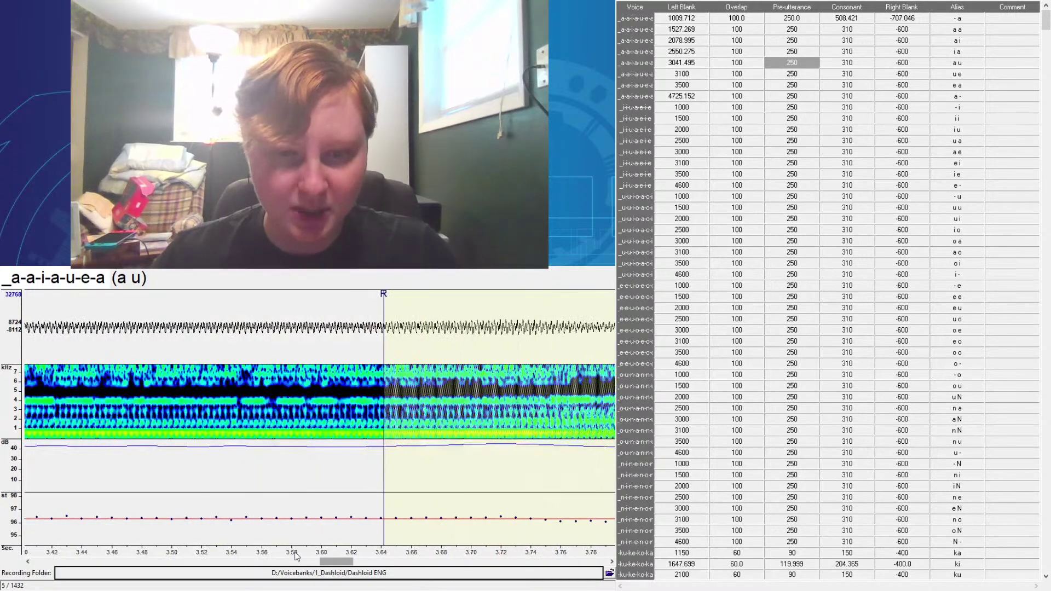
scroll(351, 582, "up", 4)
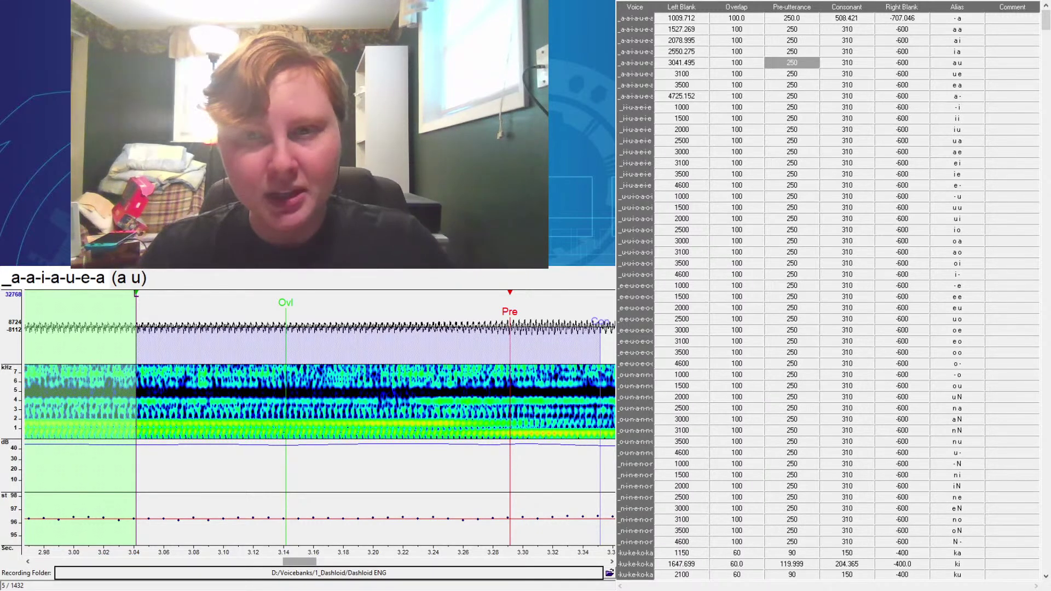
left_click(670, 72)
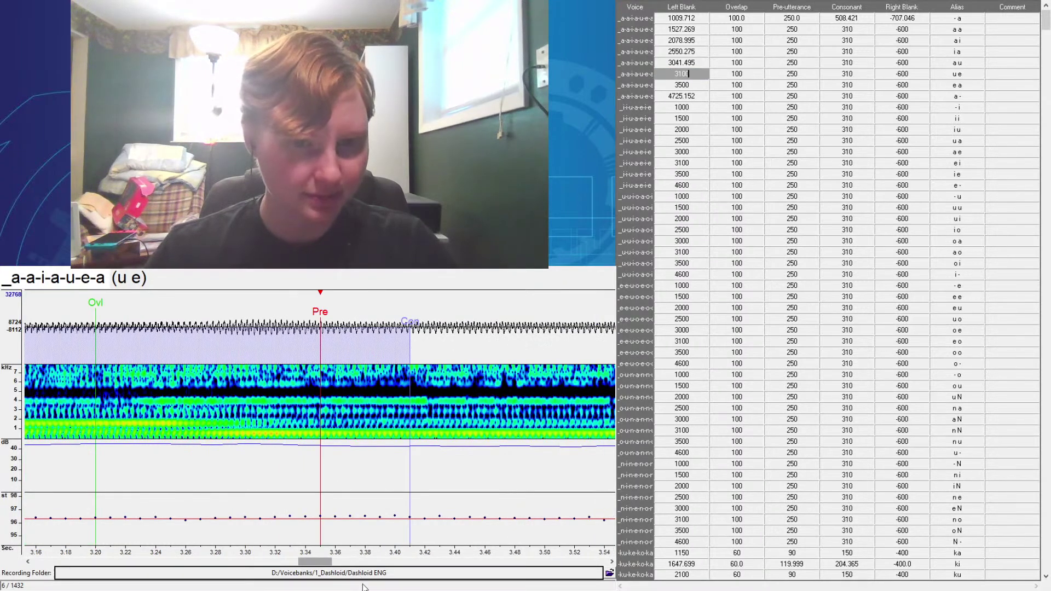
left_click_drag(427, 472, 432, 446)
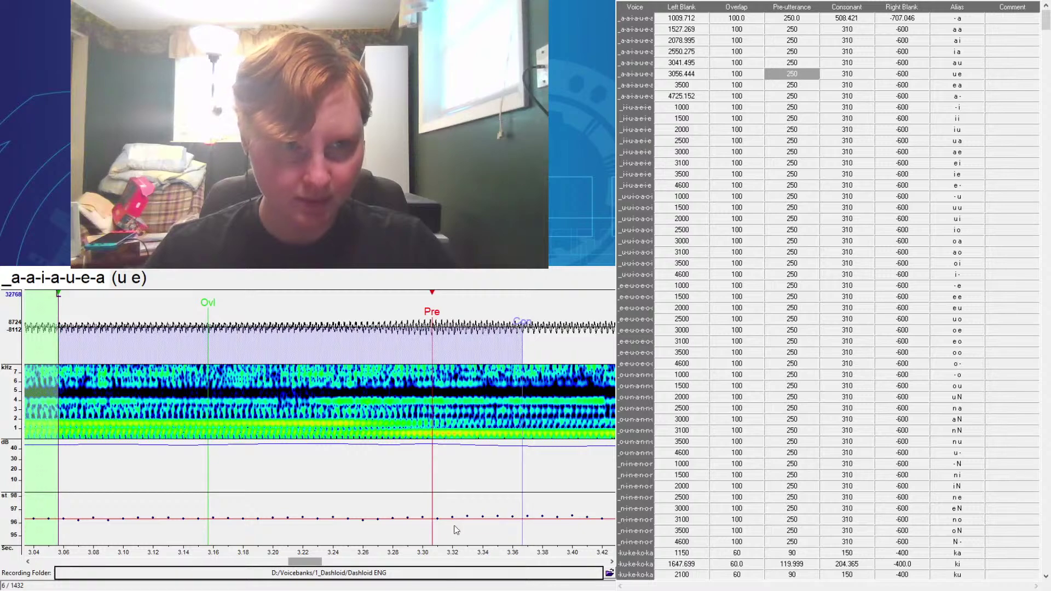
scroll(440, 554, "down", 5)
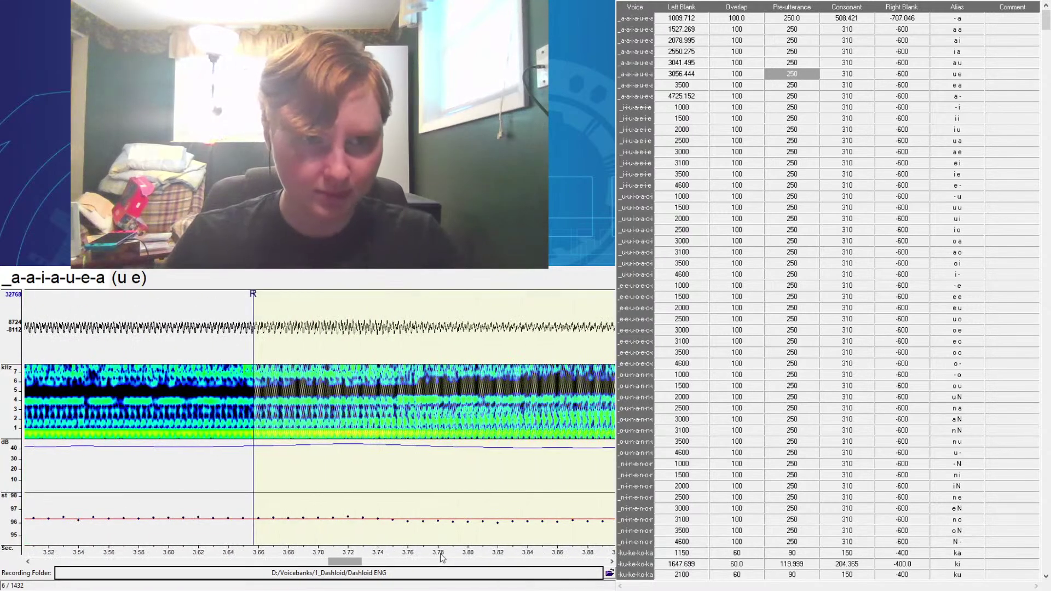
- Try shifting the "e a" entry's markers to a left blank of about 3531 and check its right blank
key("Down")
scroll(441, 554, "up", 1)
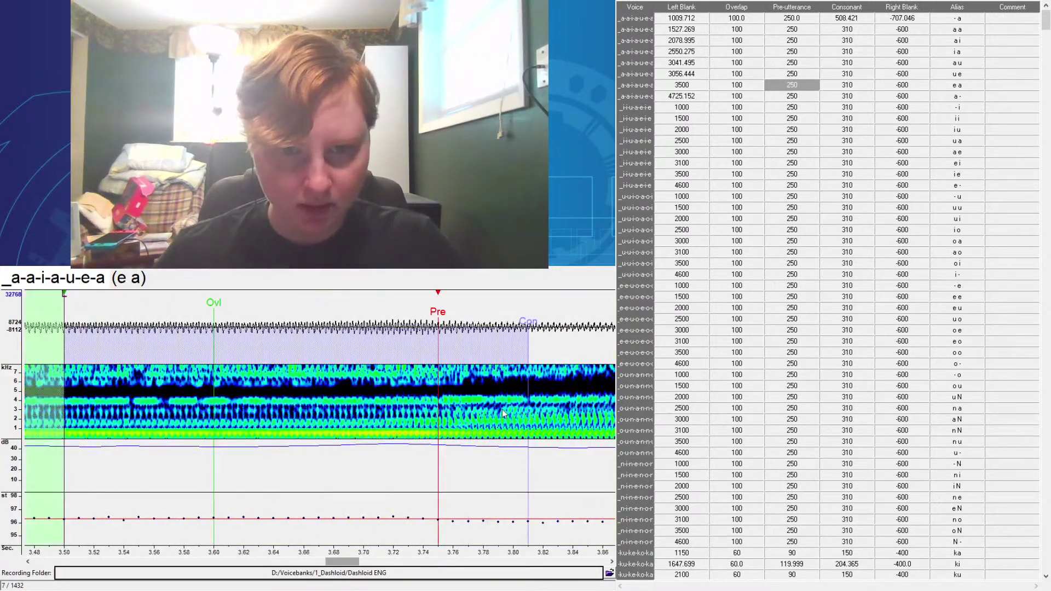
left_click_drag(438, 448, 485, 448)
scroll(491, 565, "down", 5)
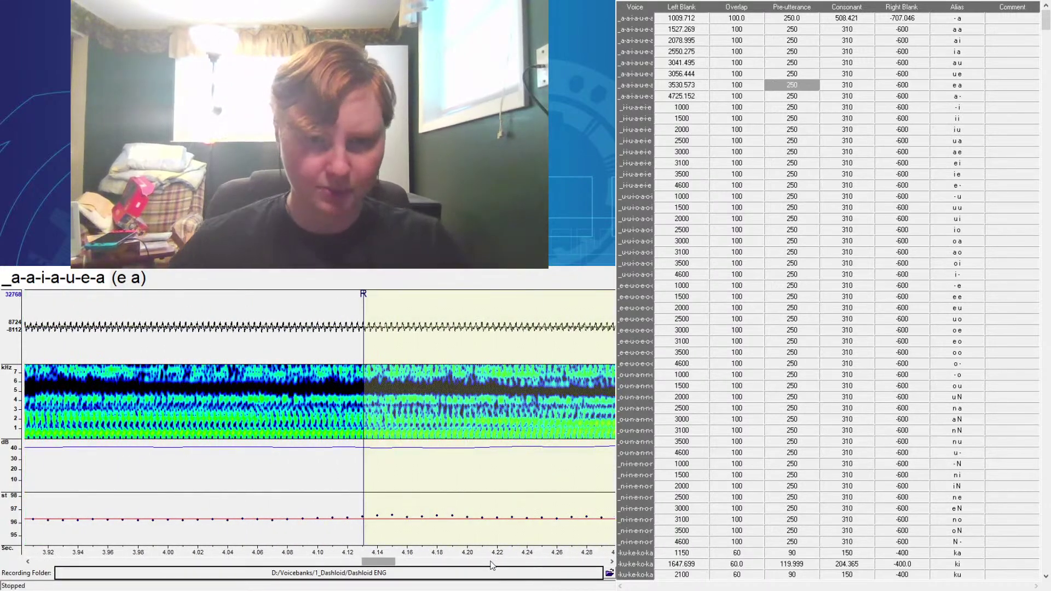
- Recheck the marker placement of the first recording's entries one by one, from "- a" down to "u e"
left_click(751, 19)
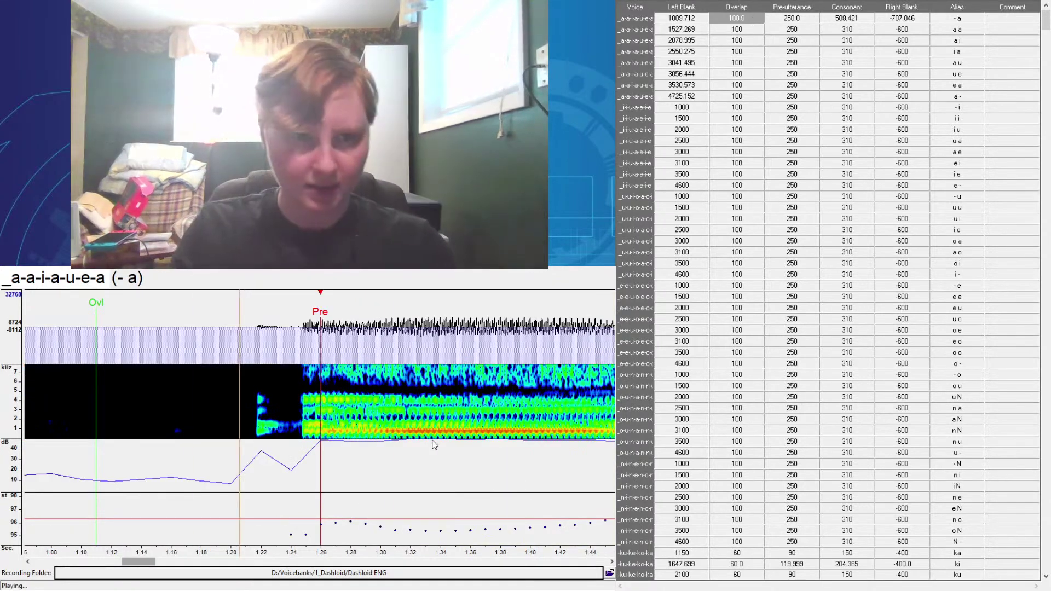
key("Down")
key("Down")
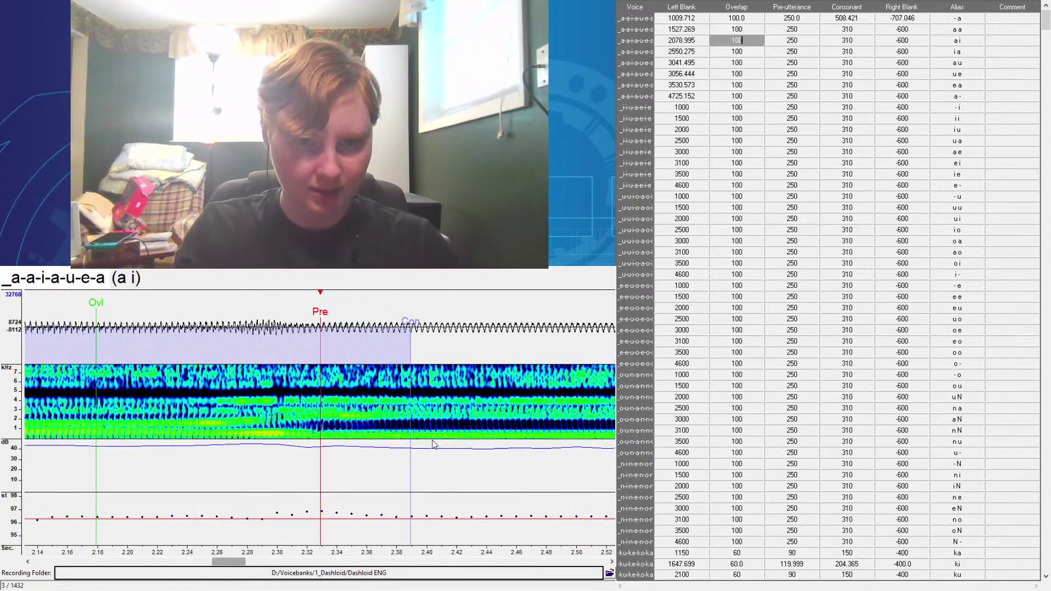
key("Down")
key("Down")
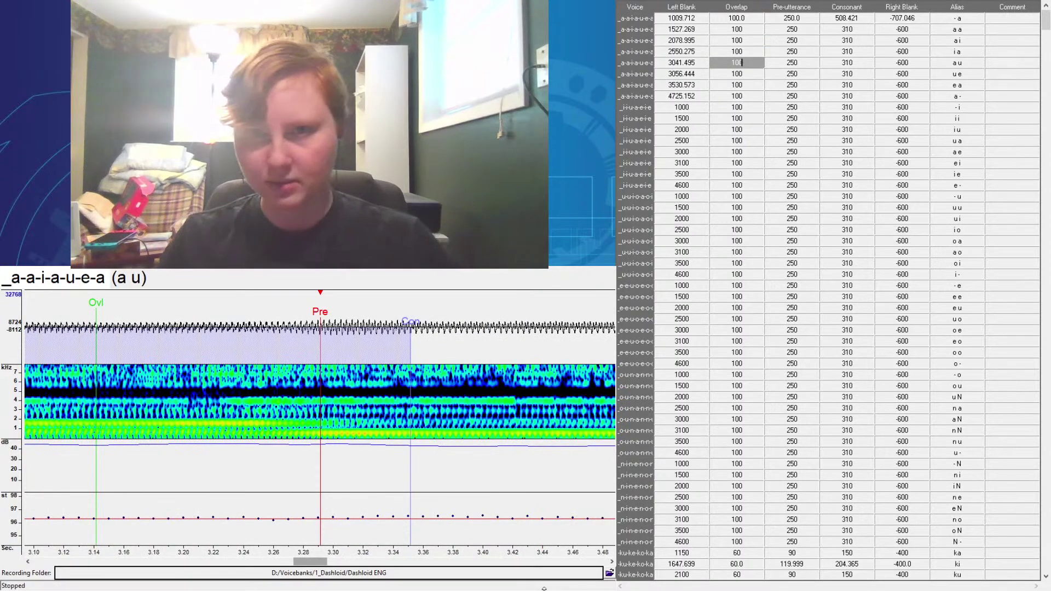
key("Down")
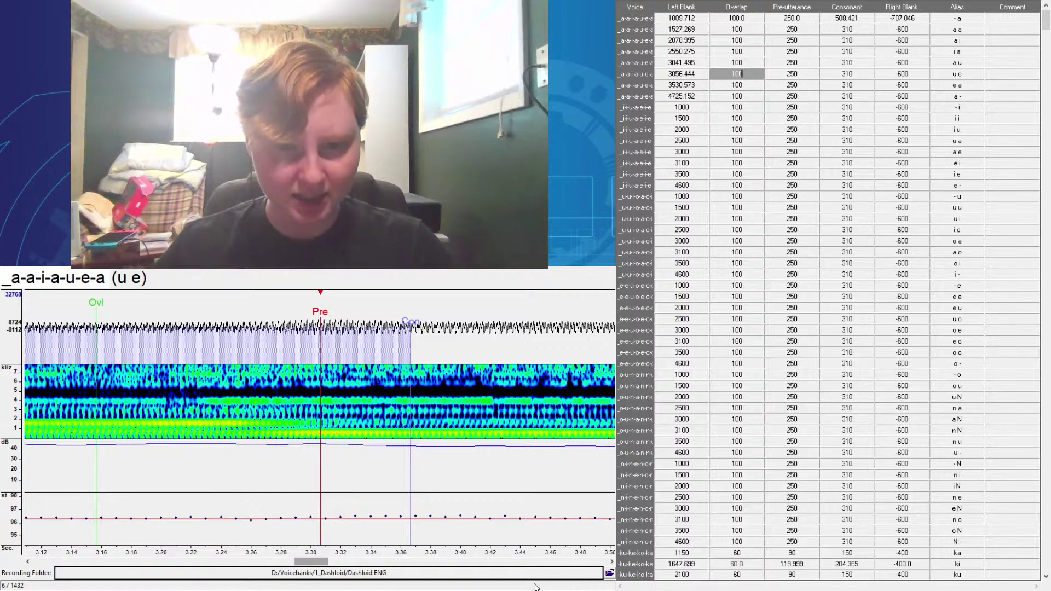
- Shift the "u e" entry's markers onto the u-to-e transition at a left blank of about 3534 and check its right blank
scroll(538, 587, "right", 12)
key("F3")
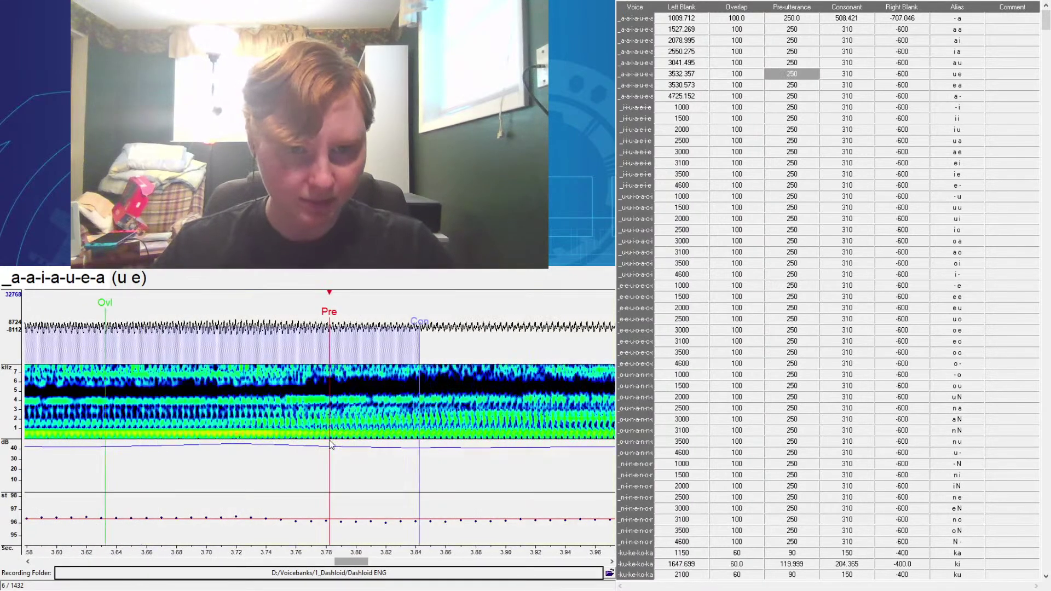
scroll(403, 550, "left", 4)
key("F3")
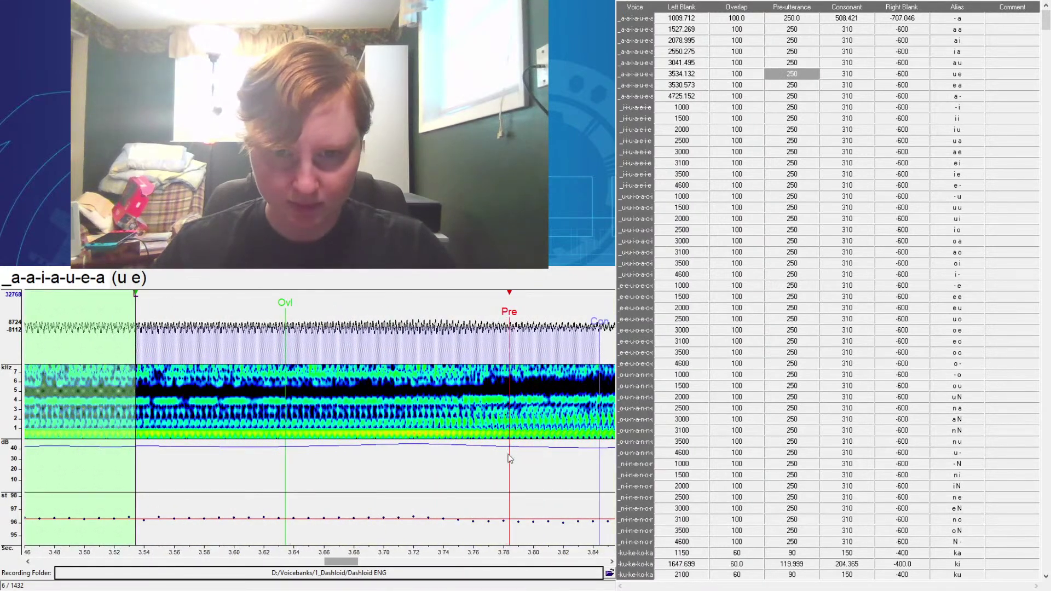
scroll(506, 572, "right", 16)
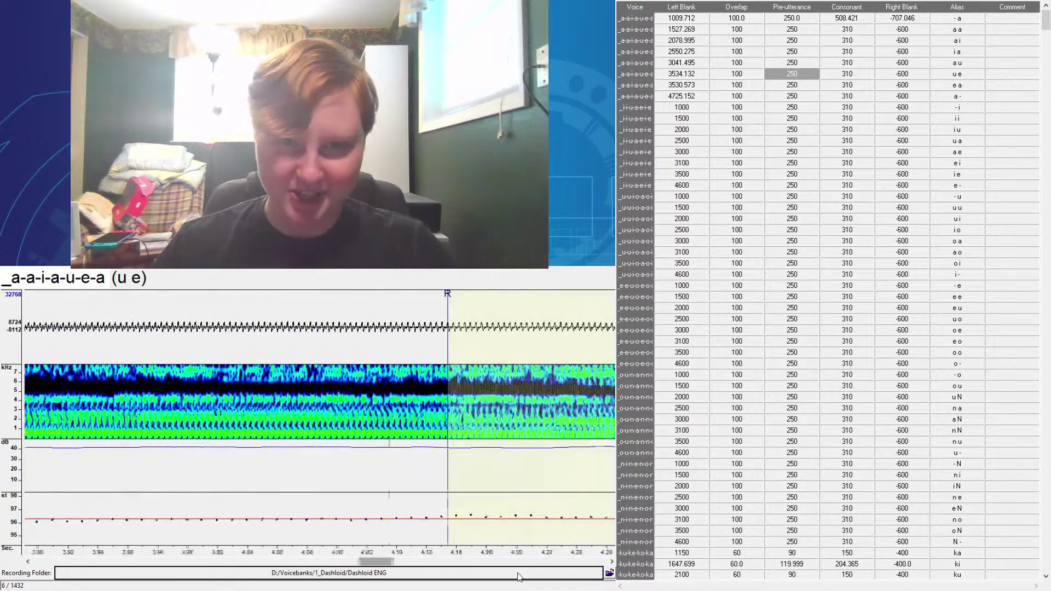
- Shift the "e a" entry's markers onto the final vowel transition at a left blank of about 3999 and check its right blank
key("Down")
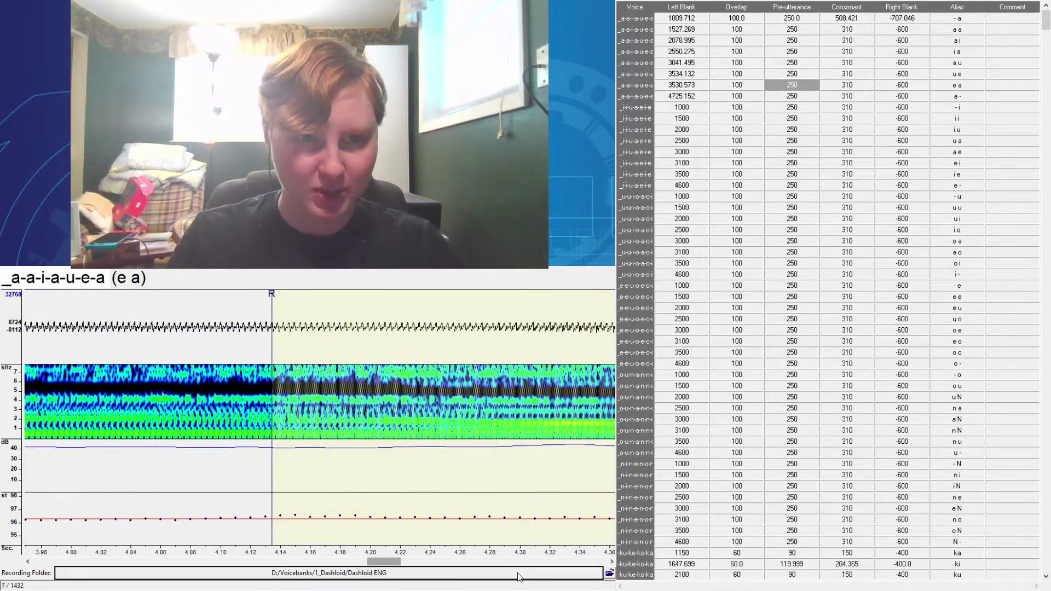
key("F3")
key("F3")
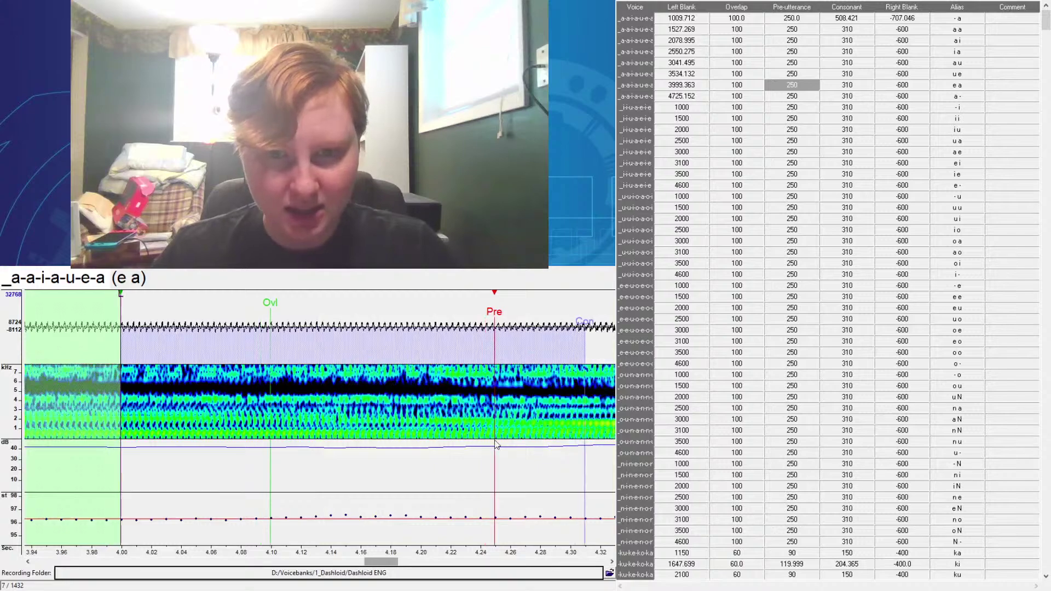
scroll(506, 589, "right", 16)
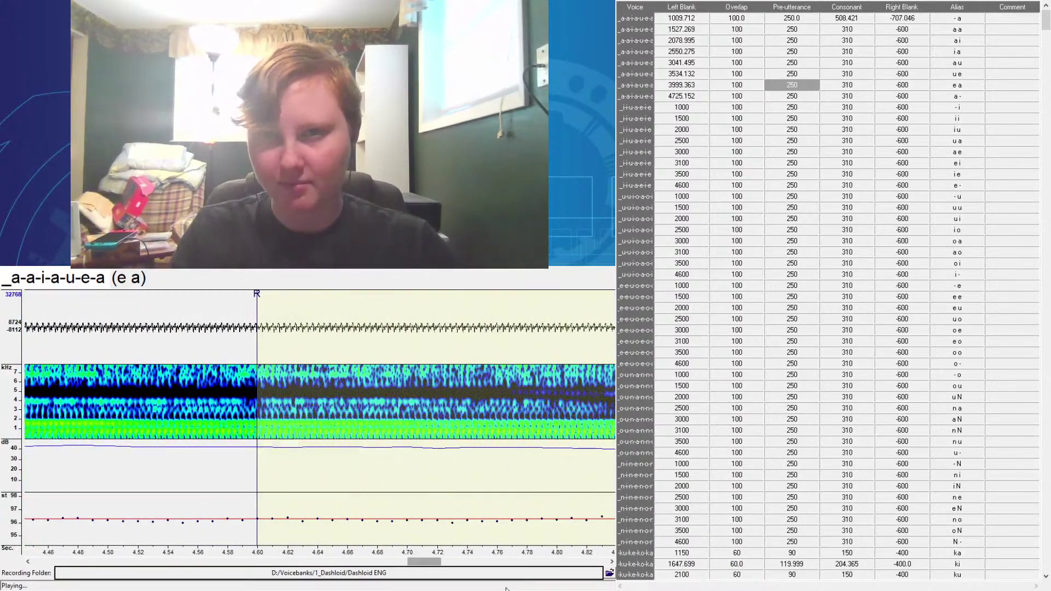
- Align the "a -" entry's pre-utterance with the vowel's end at a left blank of about 4726 and check its right blank
key("Down")
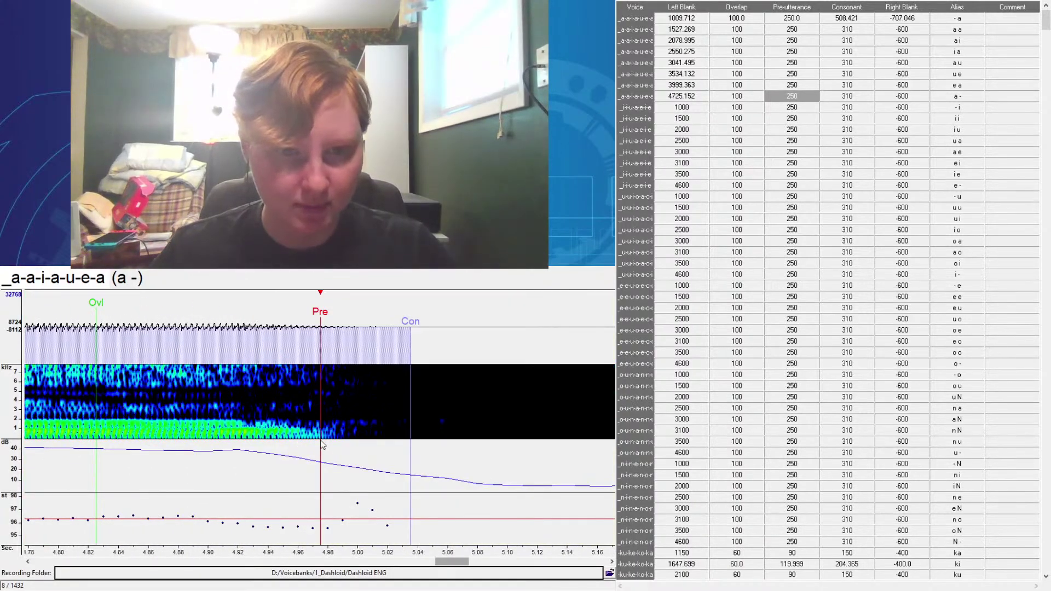
key("F3")
scroll(567, 554, "right", 6)
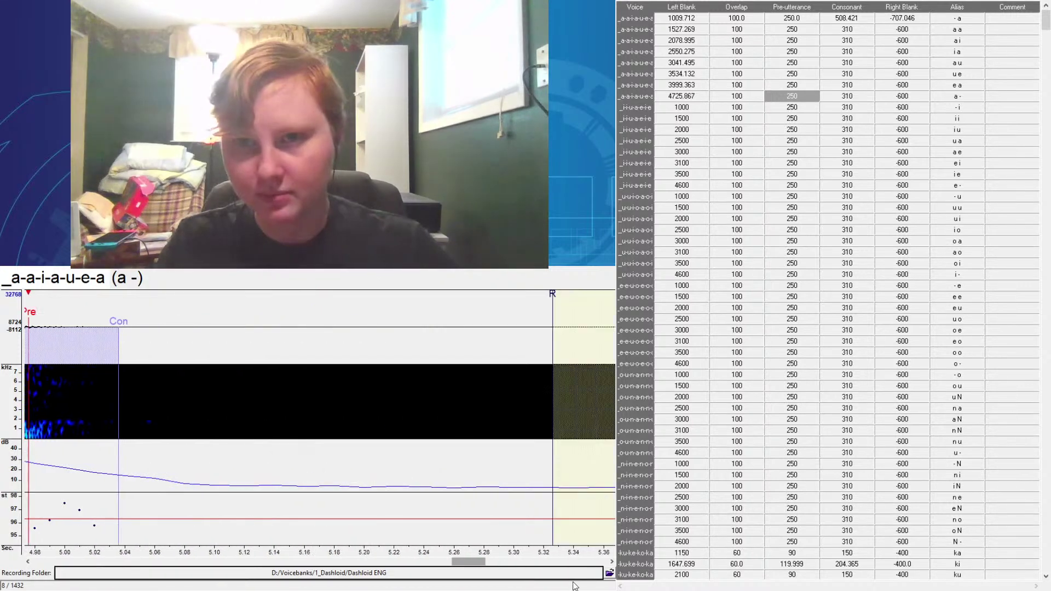
- Shift the "- i" entry's markers to the vowel onset at a left blank of about 1025 and check its right blank
key("Down")
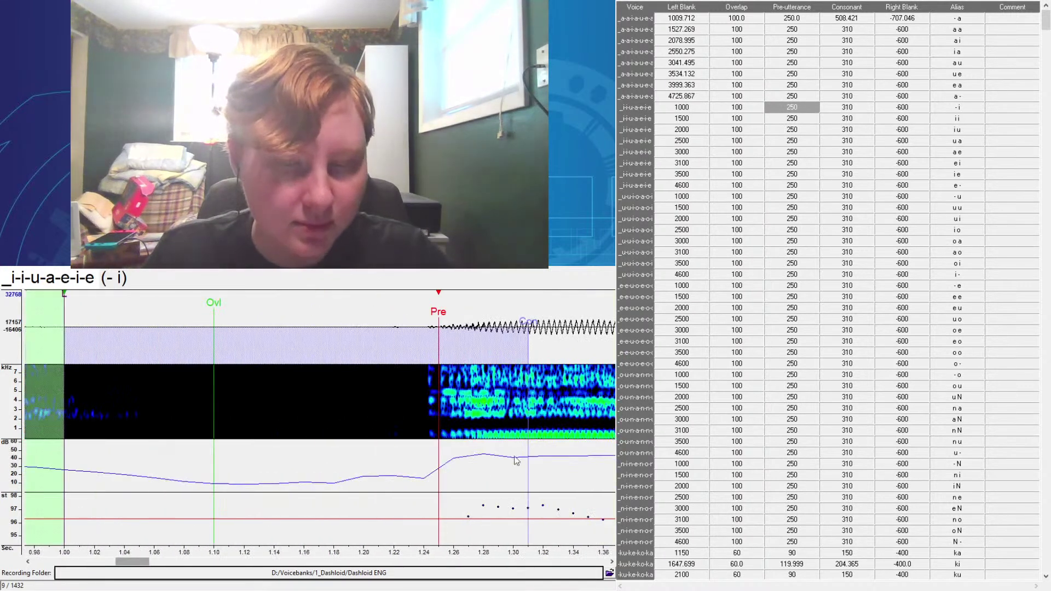
key("F3")
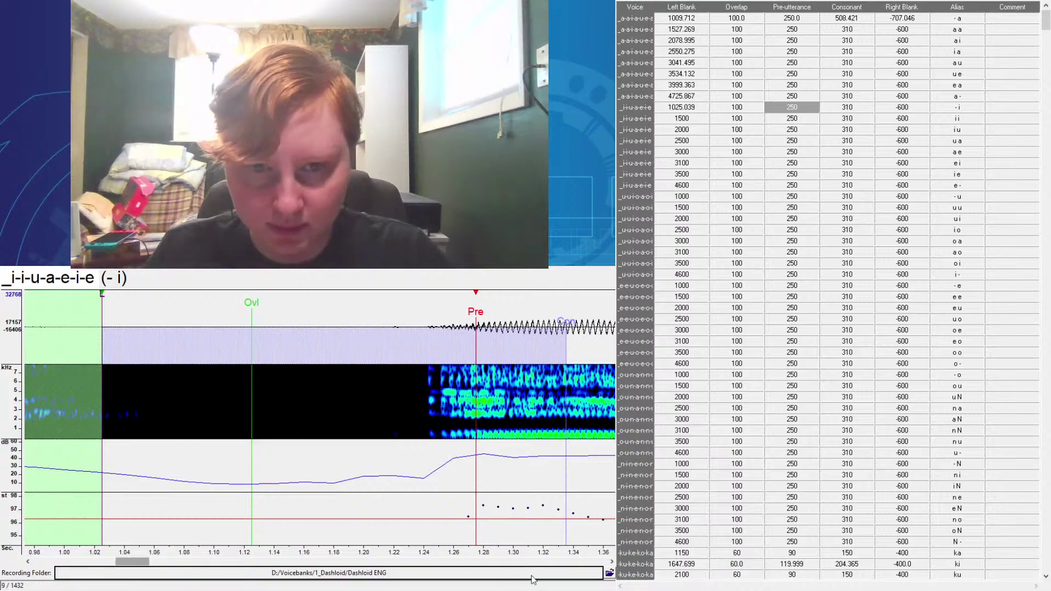
scroll(530, 577, "right", 7)
scroll(530, 577, "right", 5)
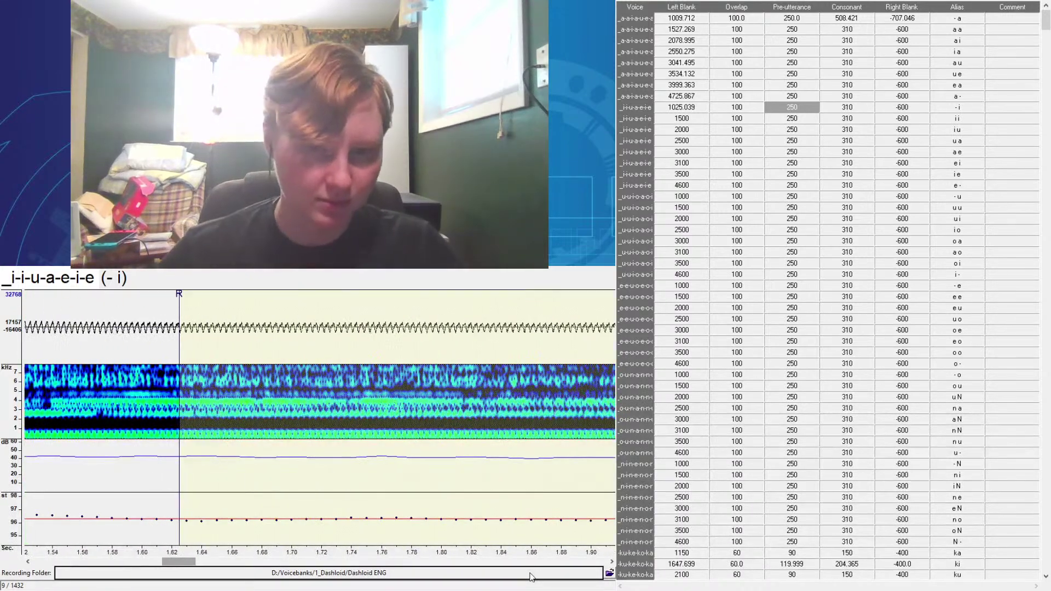
- Extend the "- i" entry's consonant area to about 432 and its right blank to about -744 within the steady vowel
scroll(530, 577, "left", 3)
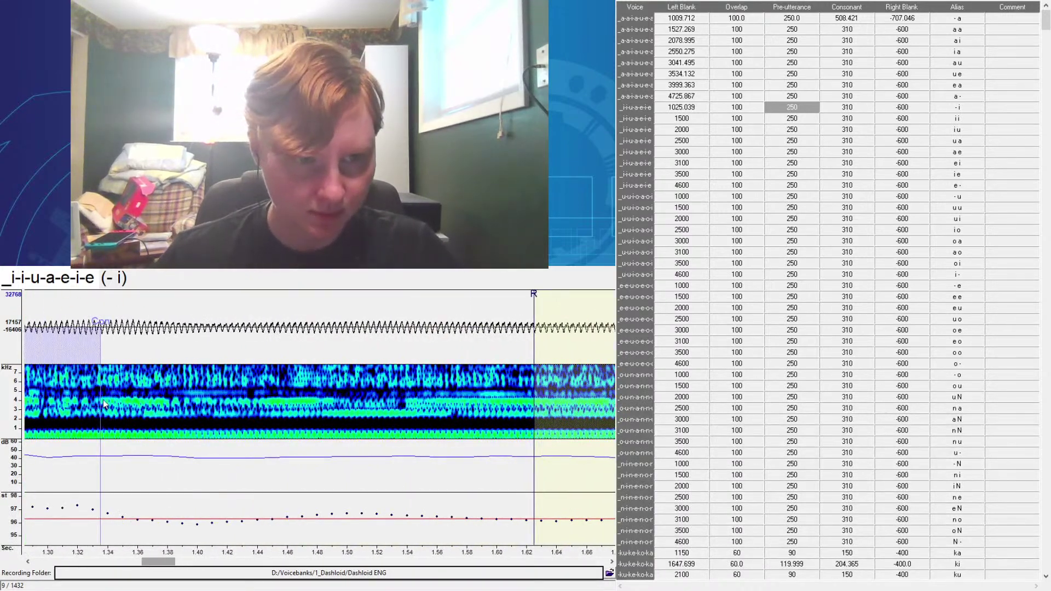
left_click_drag(101, 404, 282, 399)
scroll(426, 587, "right", 3)
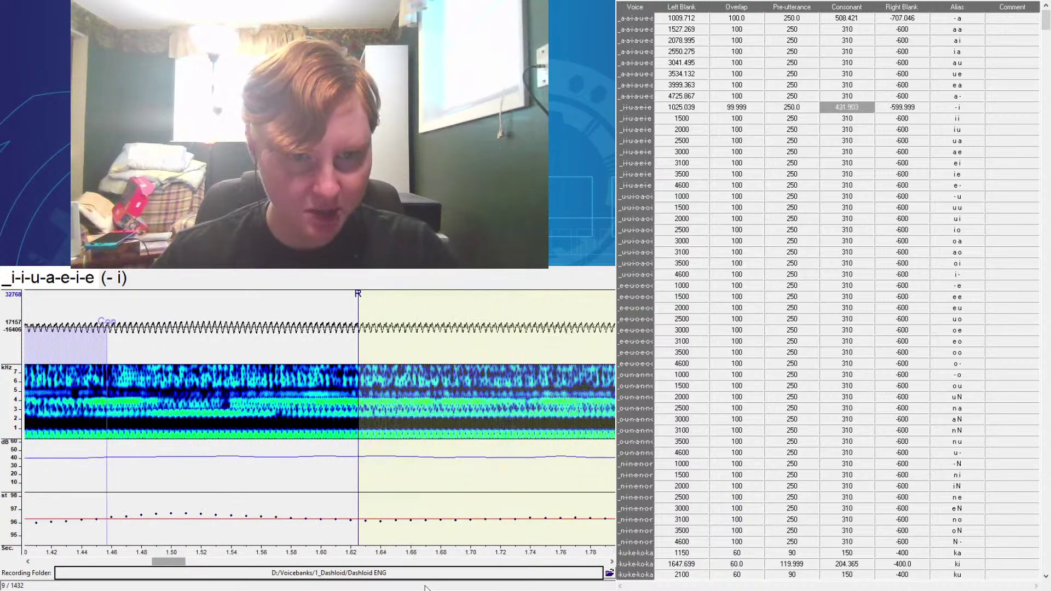
scroll(426, 587, "right", 3)
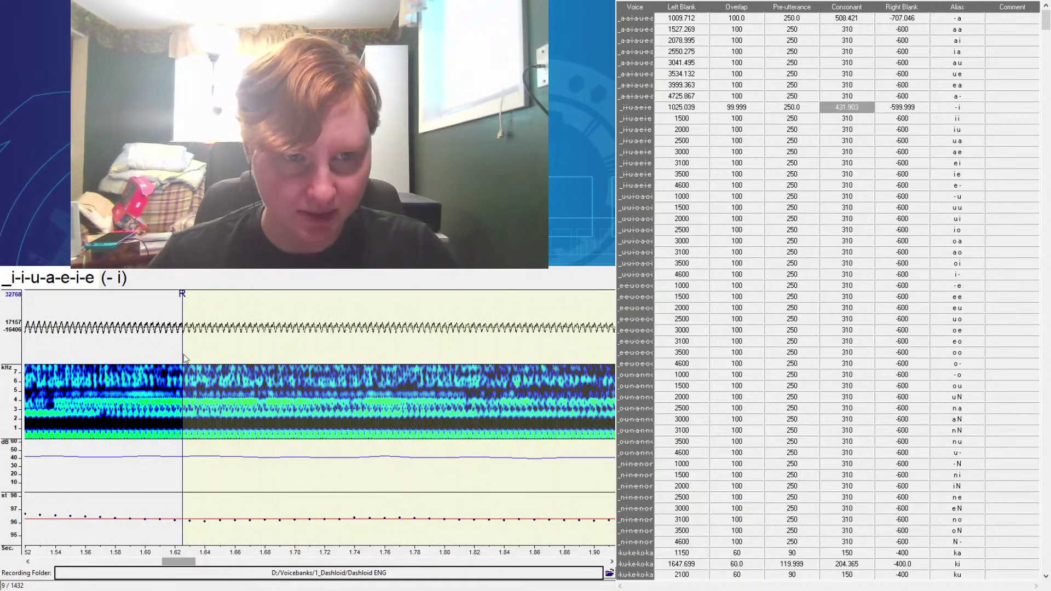
left_click_drag(184, 358, 399, 358)
scroll(420, 582, "left", 5)
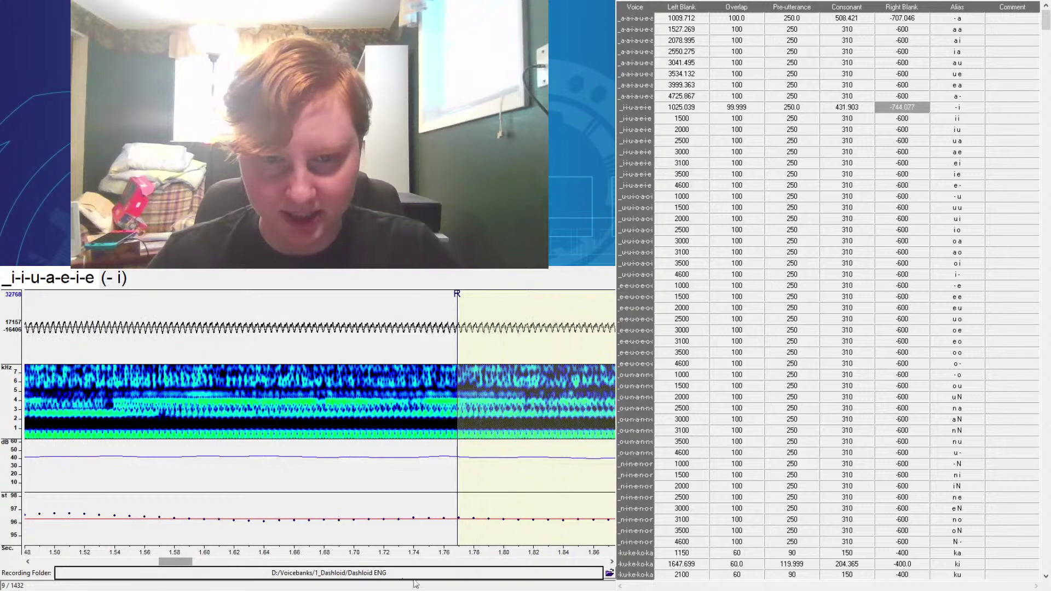
scroll(420, 583, "left", 5)
- Check the "i i" entry's left blank, overlap, pre-utterance and right blank against the steady vowel
key("Down")
scroll(420, 582, "left", 8)
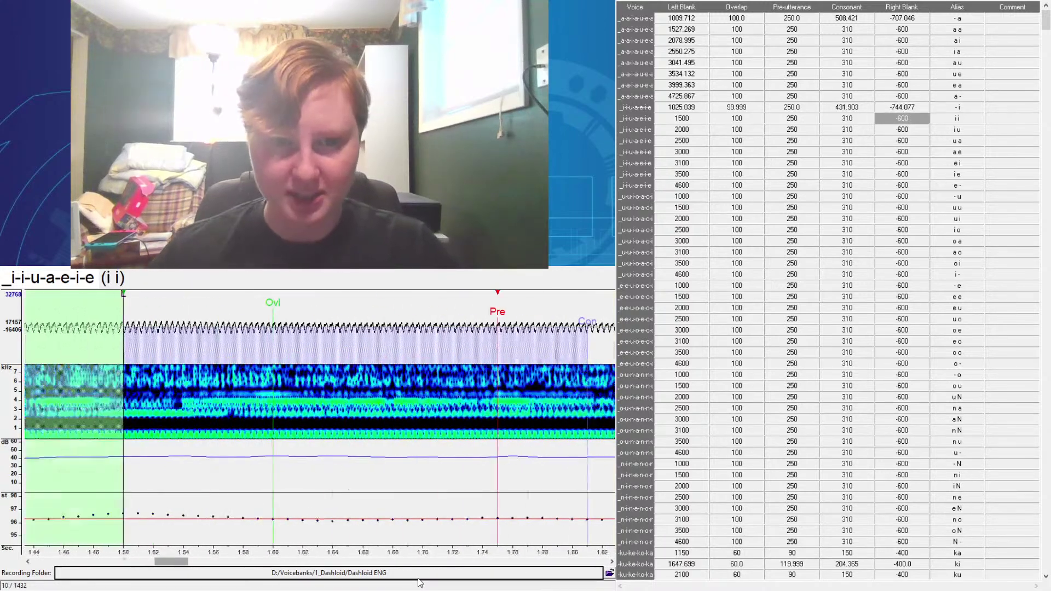
scroll(420, 583, "right", 15)
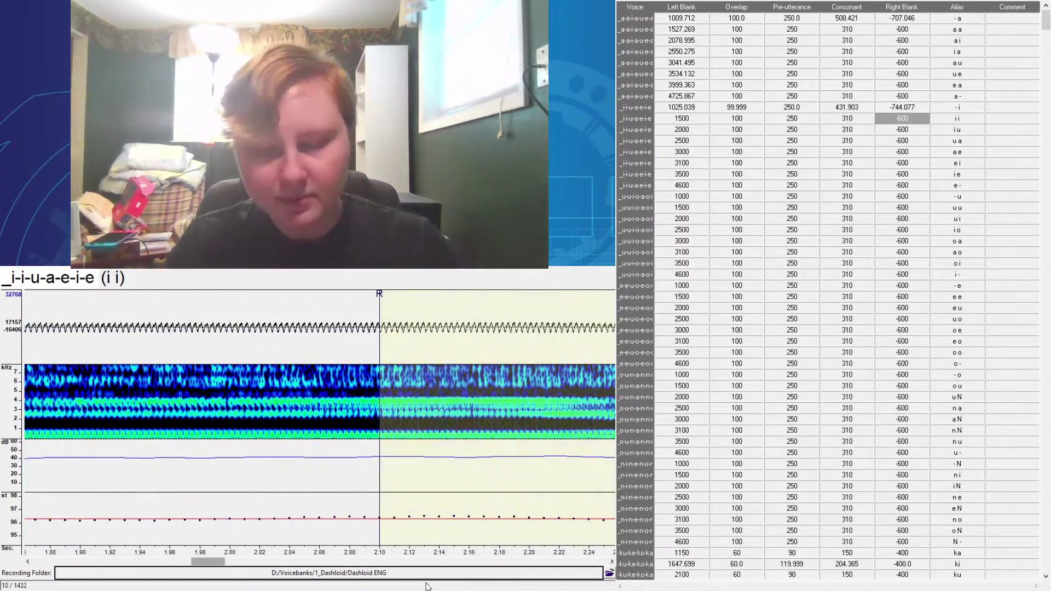
left_click(799, 119)
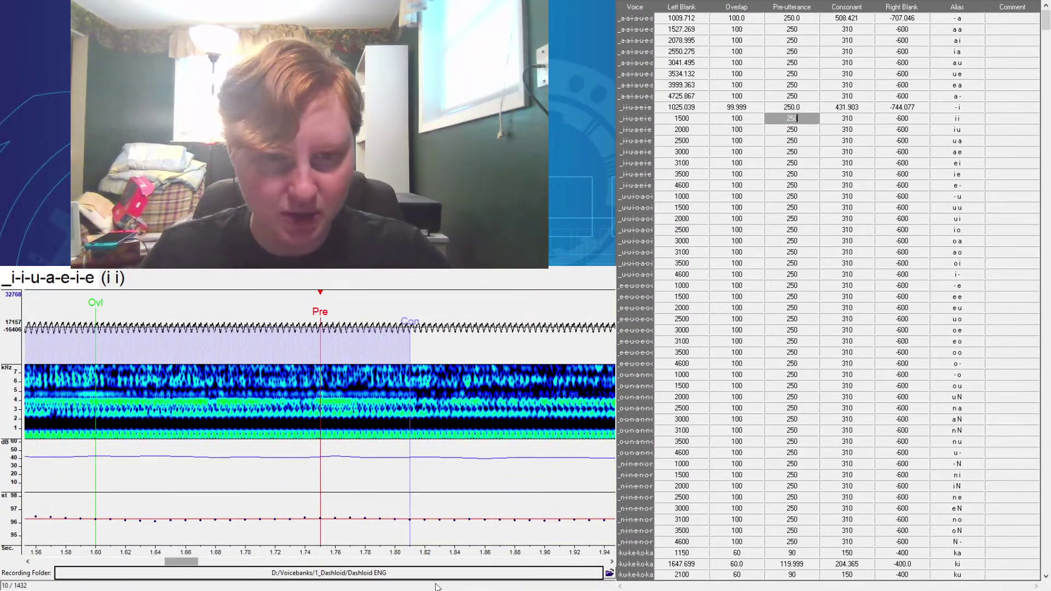
scroll(436, 584, "right", 10)
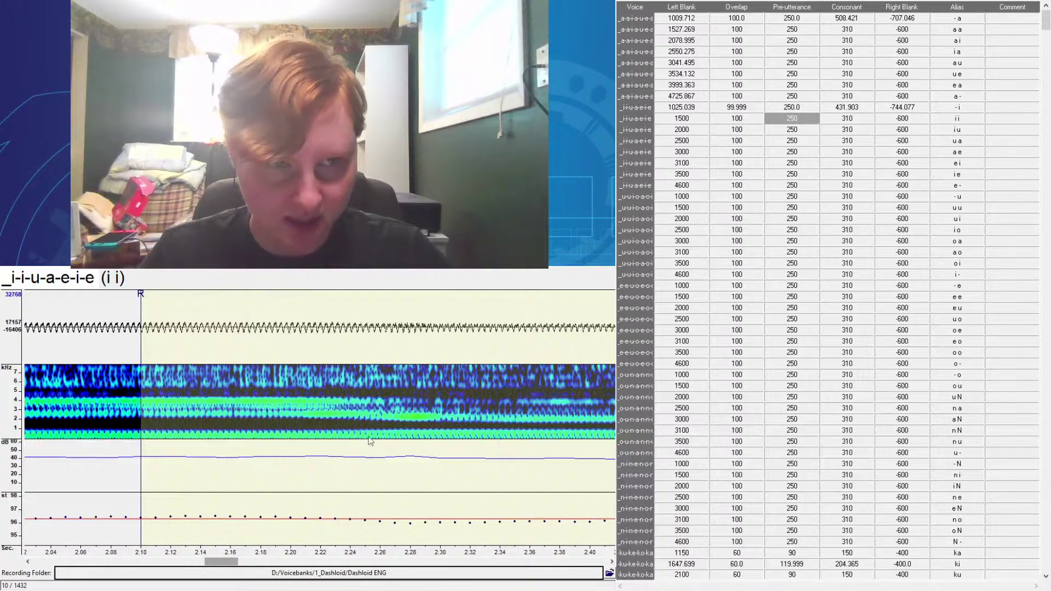
- Shift the "i u" entry's markers past the vowel transition to a left blank of about 2049 and check its right blank
key("Down")
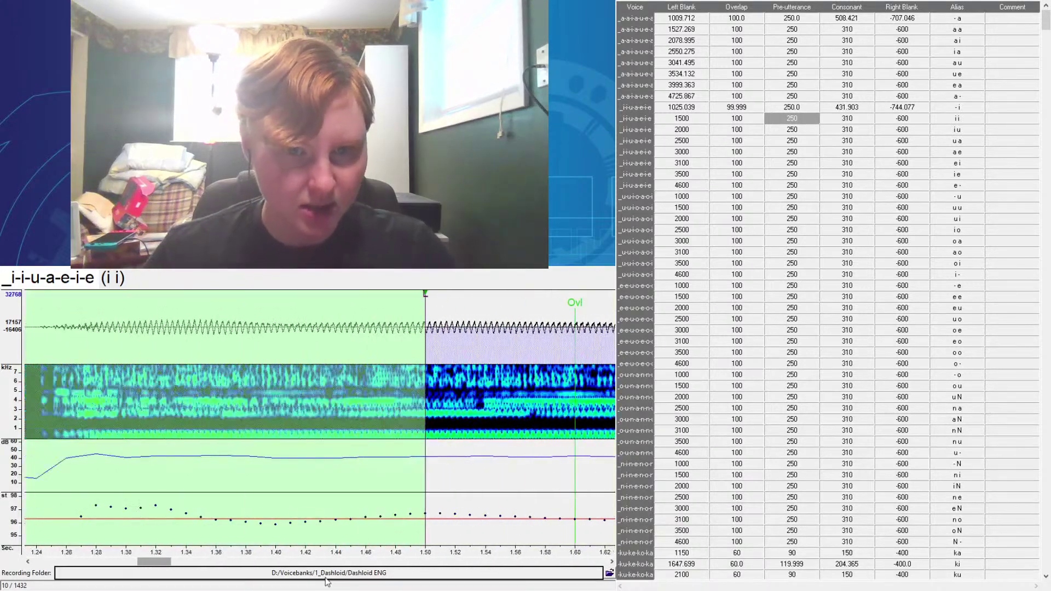
left_click(395, 438)
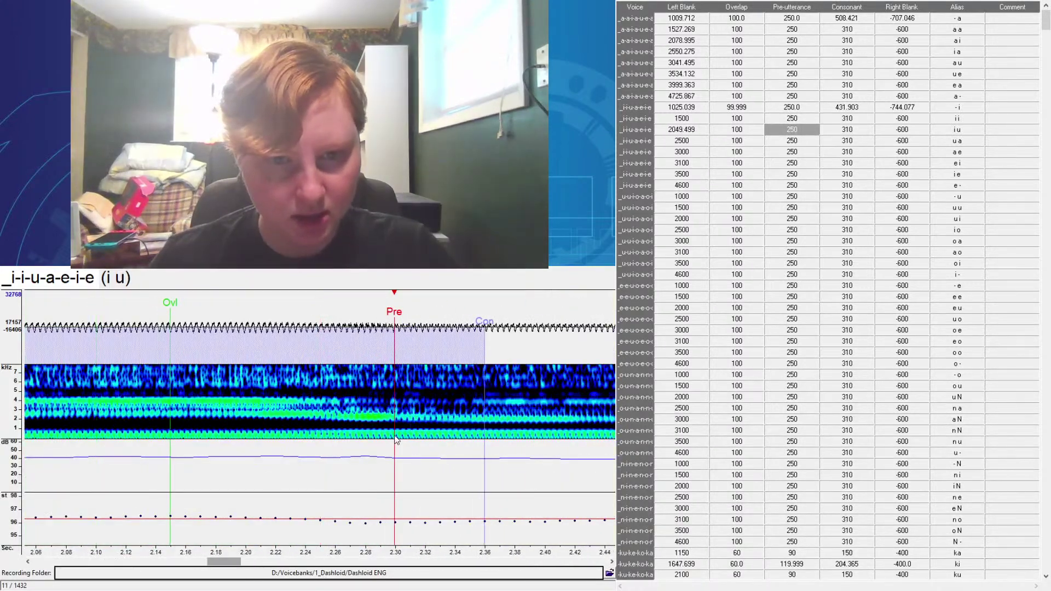
scroll(485, 585, "left", 2)
scroll(493, 584, "right", 12)
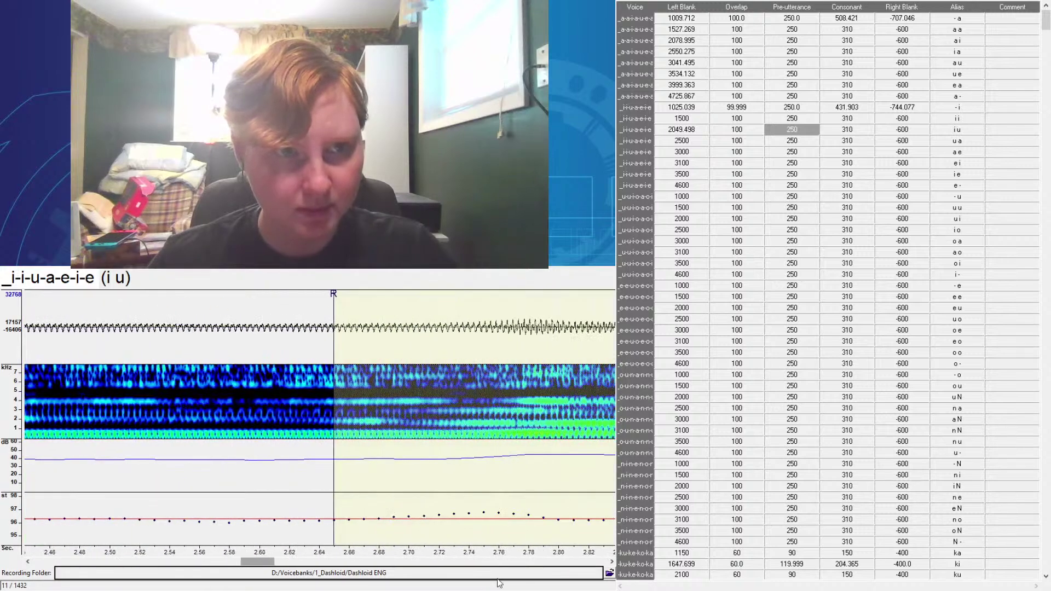
- Shift the "u a" entry's markers onto the vowel transition at a left blank of about 2521 and check its right blank
key("Down")
scroll(503, 586, "left", 2)
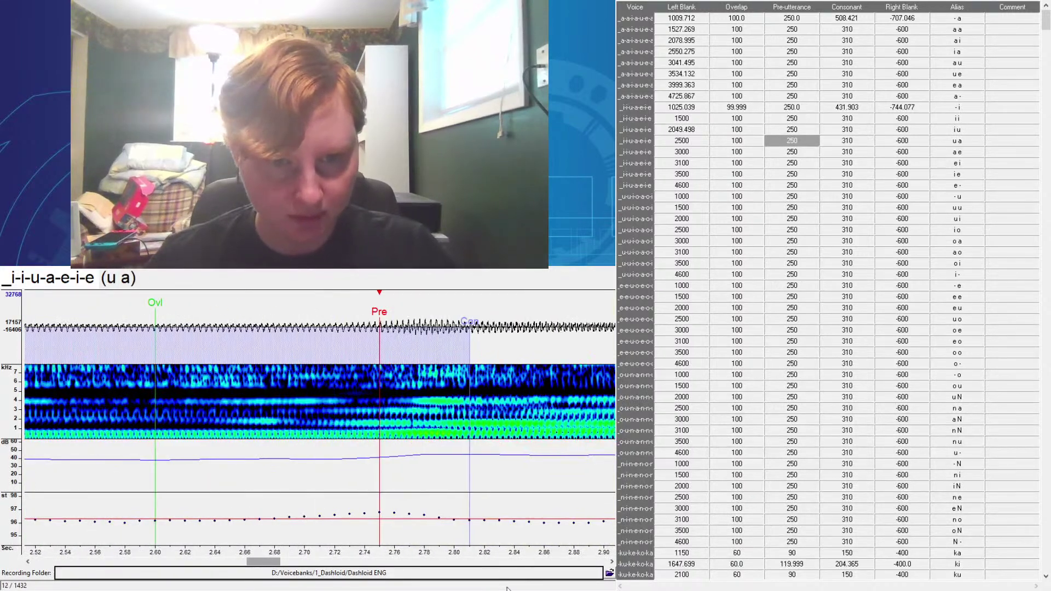
left_click(408, 433)
scroll(450, 581, "right", 11)
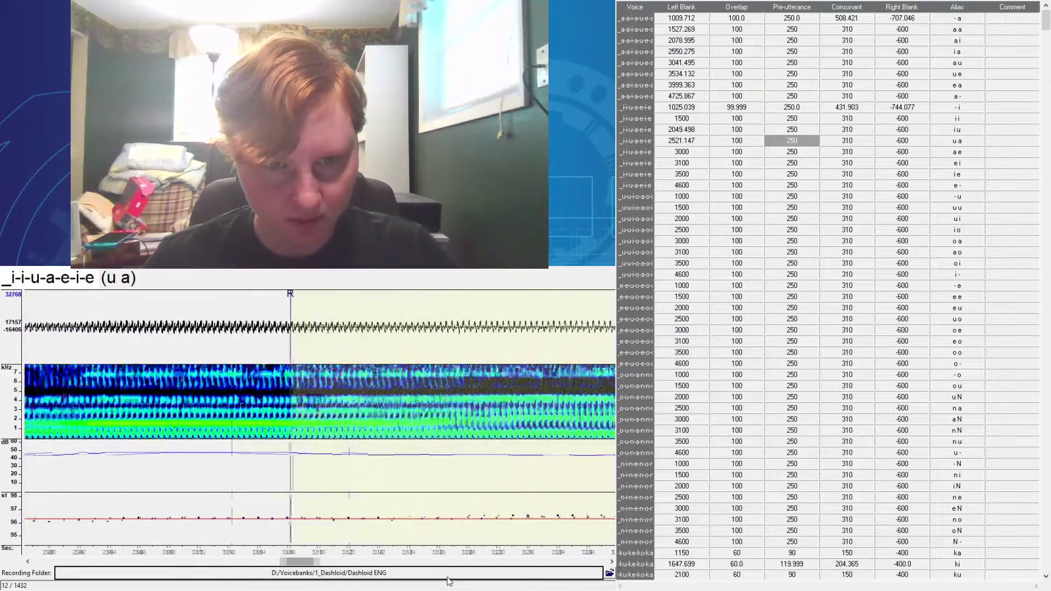
- Shift the "a e" entry's markers onto the vowel transition at a left blank of about 2978 and check its right blank
scroll(450, 581, "left", 4)
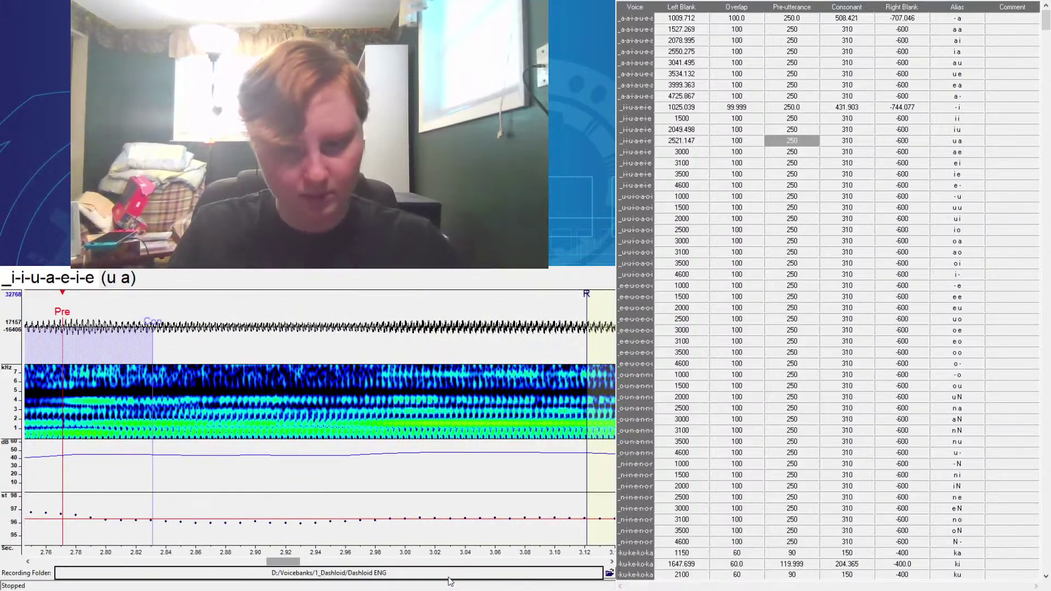
key("Down")
scroll(450, 581, "left", 5)
left_click_drag(535, 443, 524, 444)
scroll(582, 587, "right", 10)
scroll(582, 588, "right", 6)
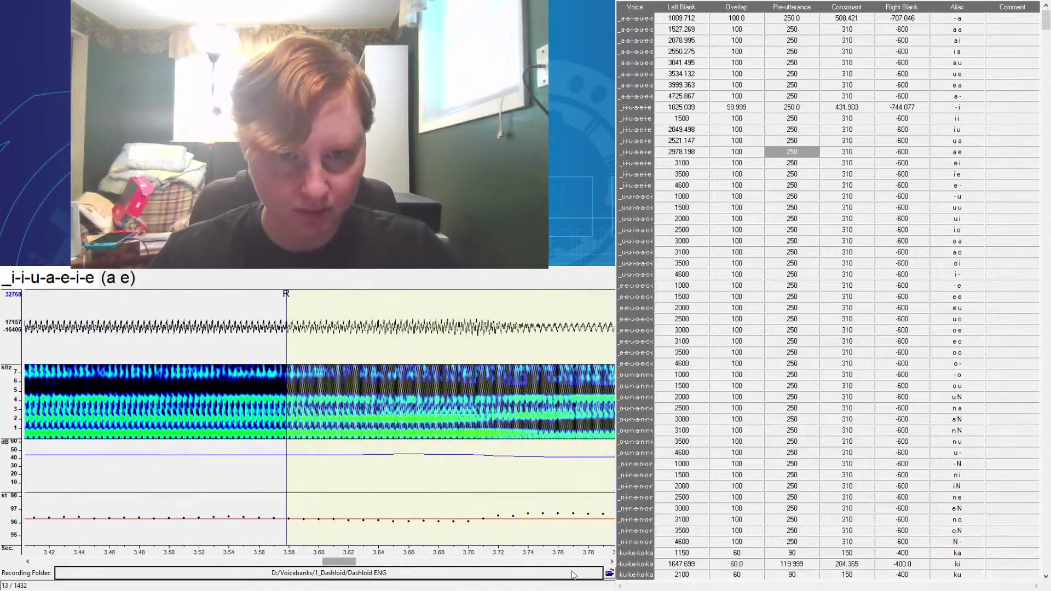
- Shift the "e i" entry's markers to a left blank of about 3496, check its right blank and play the sample
key("Down")
scroll(570, 556, "left", 3)
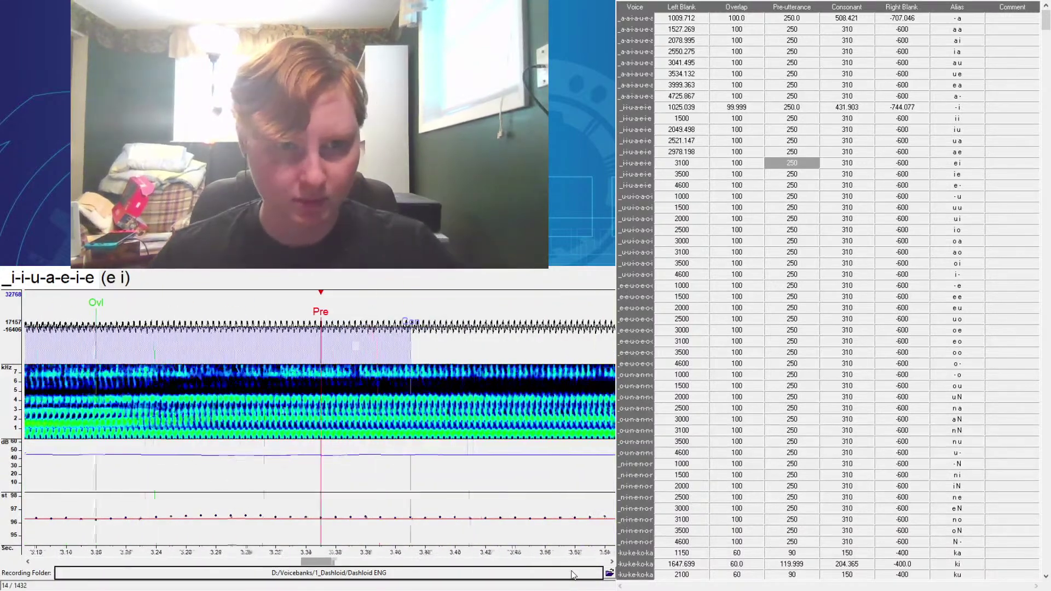
scroll(570, 556, "right", 4)
left_click_drag(497, 444, 506, 445)
scroll(526, 564, "right", 8)
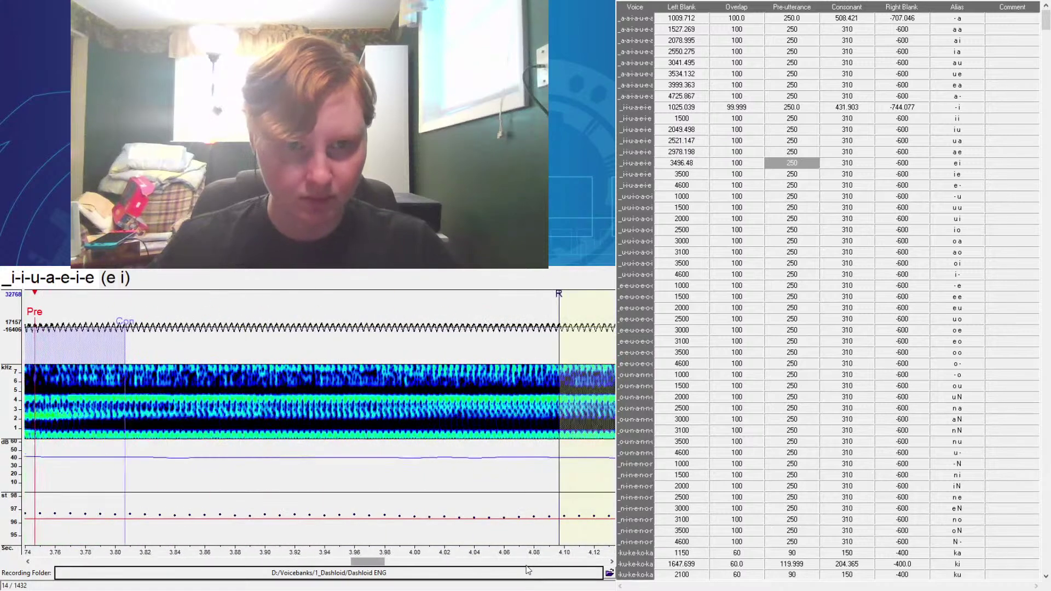
key("space")
- Align the "i e" entry's markers with the vowel transition at a left blank of about 4017 and check the overlap
key("Down")
scroll(260, 401, "right", 5)
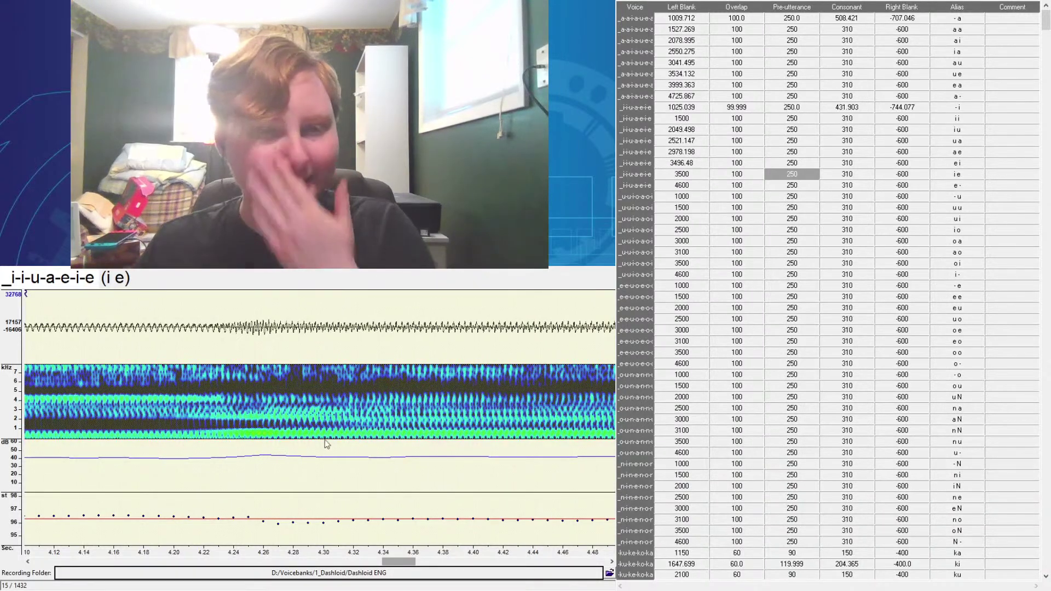
left_click(291, 435)
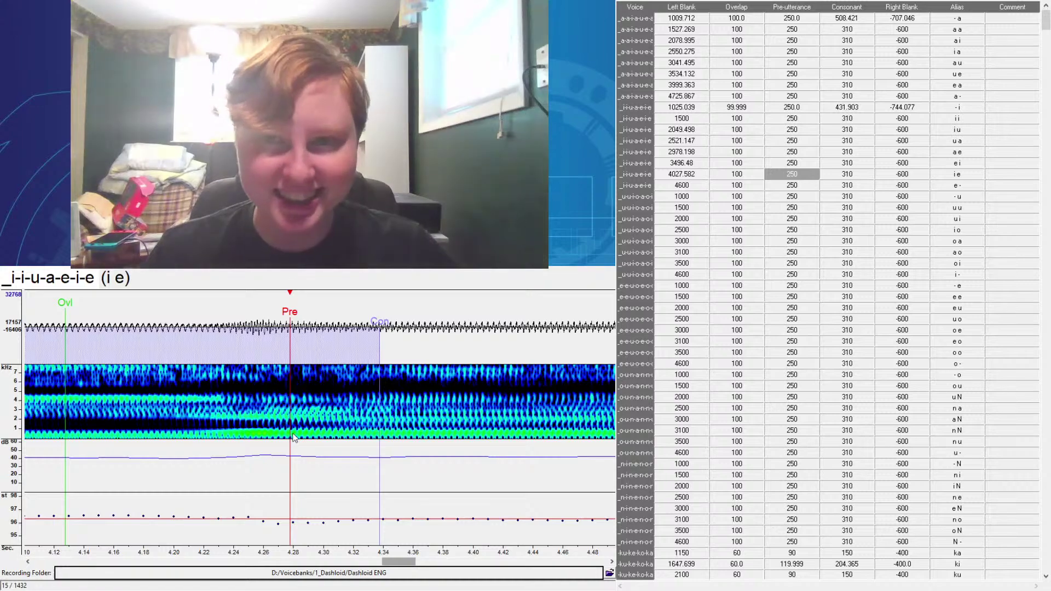
left_click(274, 441)
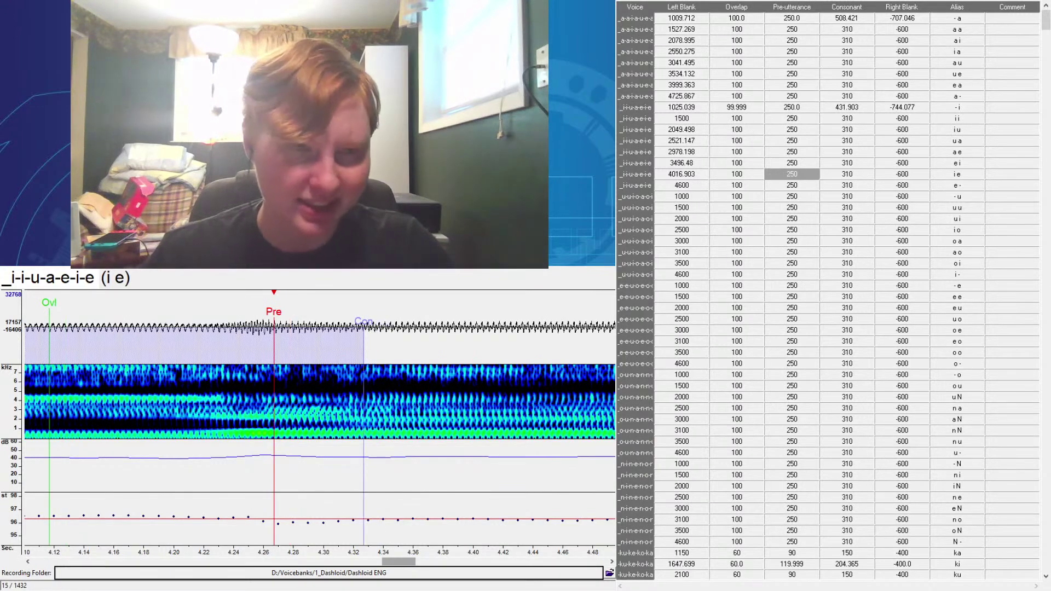
scroll(474, 577, "up", 5)
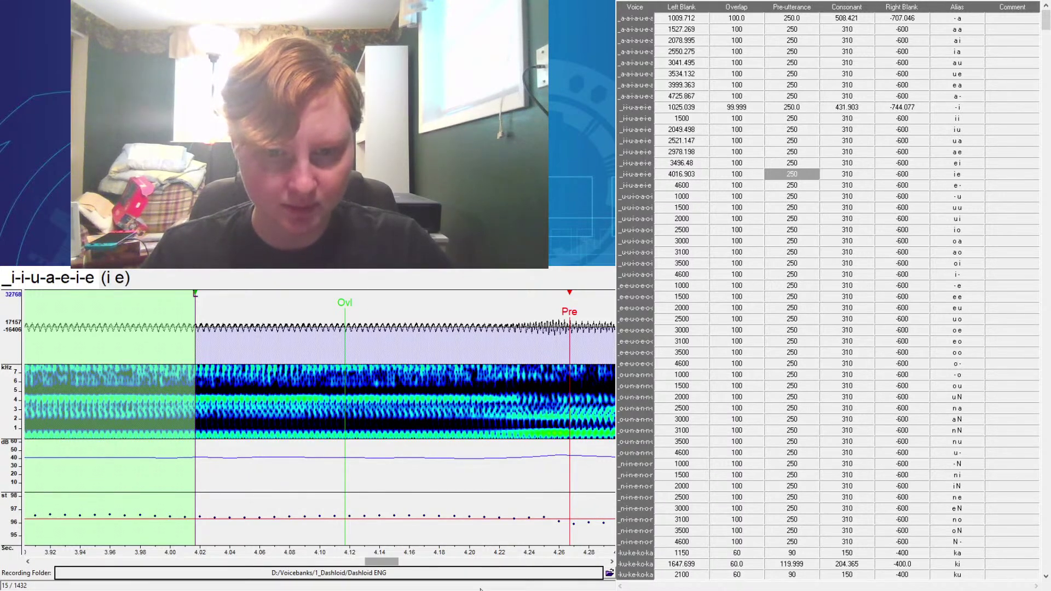
- Shift the "e -" entry's markers onto the vowel's fade-out at a left blank of about 4717 and check its right blank
key("Down")
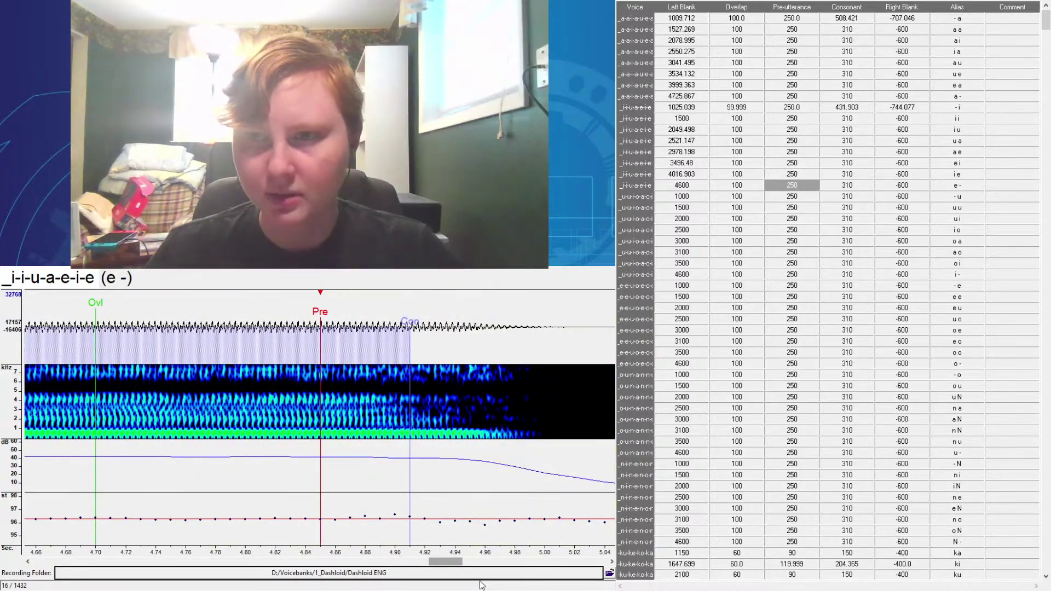
left_click(497, 448)
left_click(546, 562)
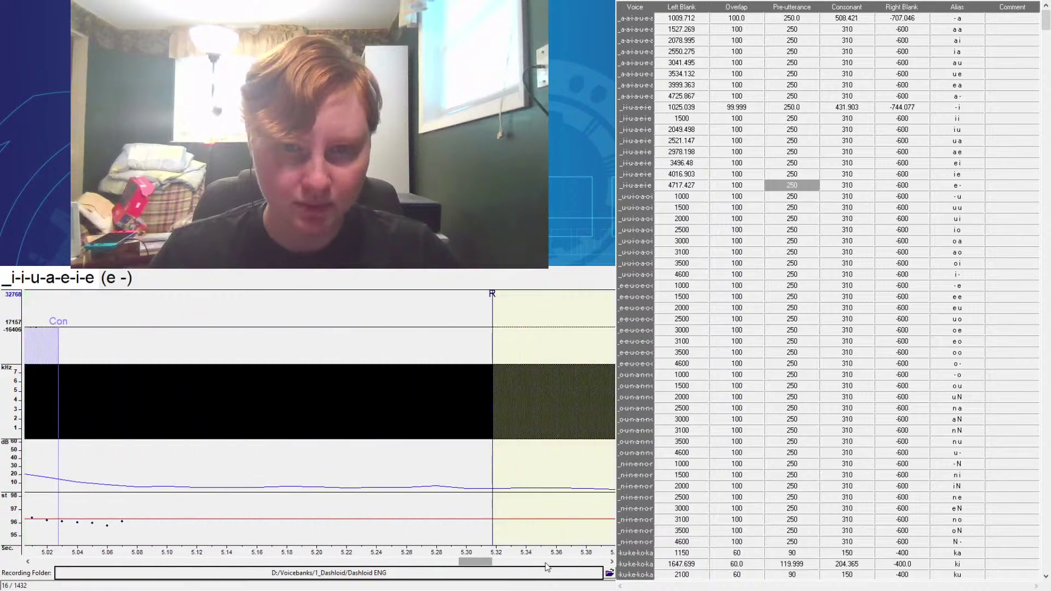
- Align the "- u" entry's pre-utterance with the vowel onset at a left blank of about 1002 and check its right blank
key("Down")
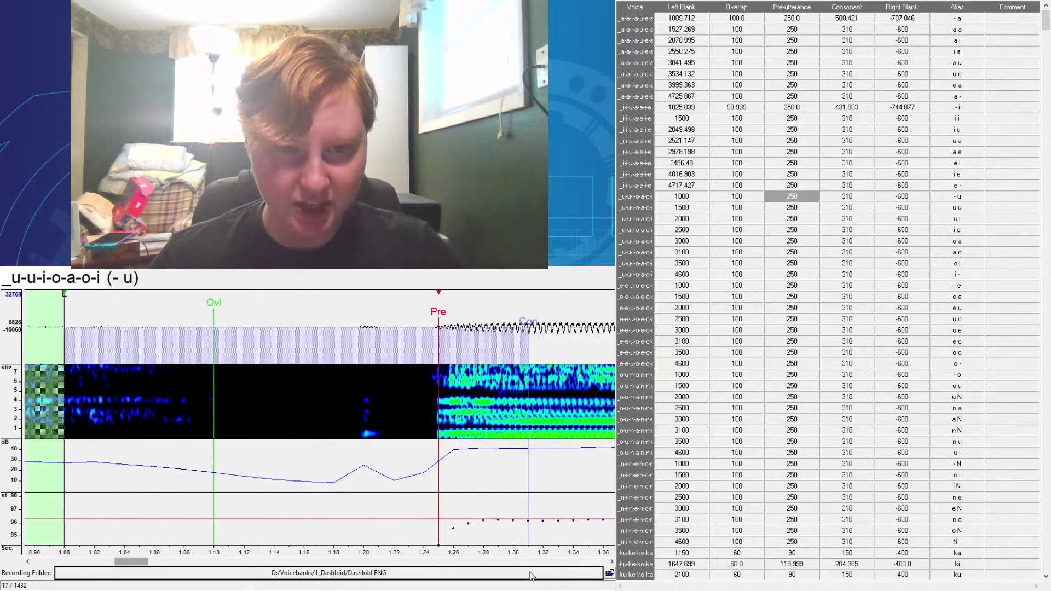
left_click_drag(500, 438, 501, 438)
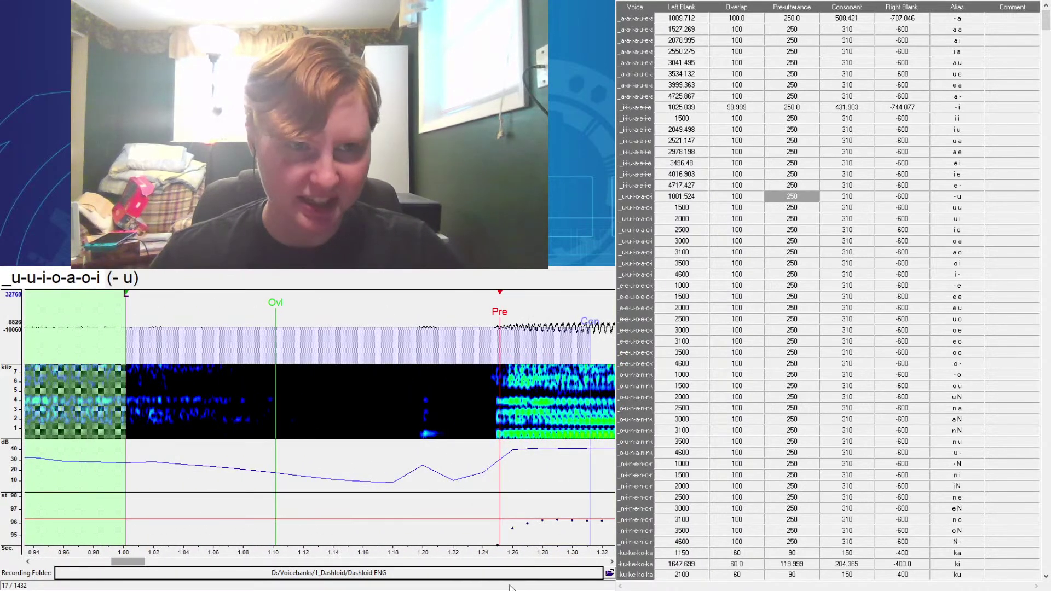
scroll(351, 503, "down", 5)
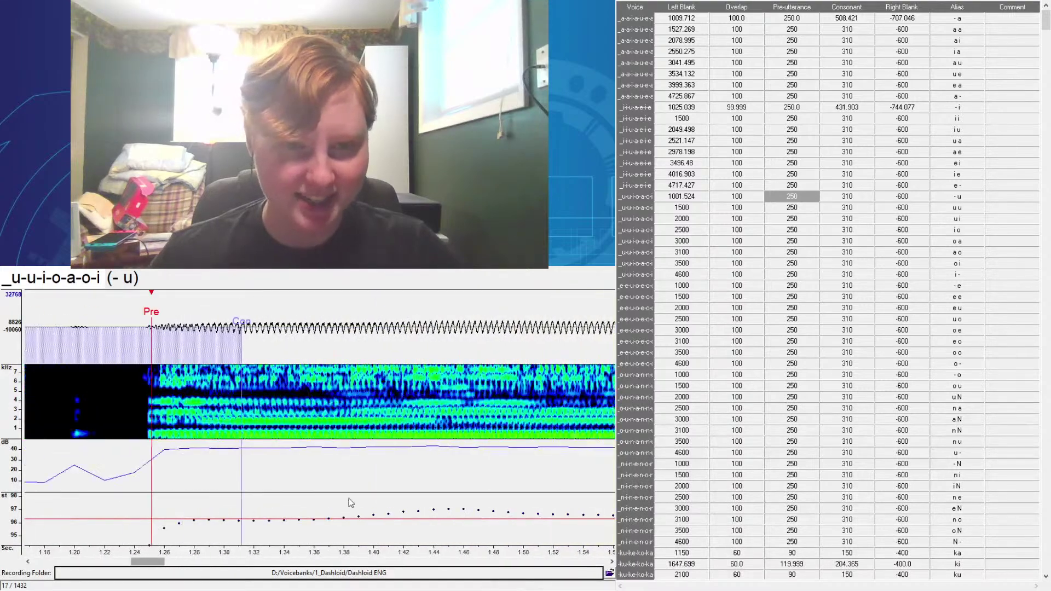
scroll(319, 417, "down", 8)
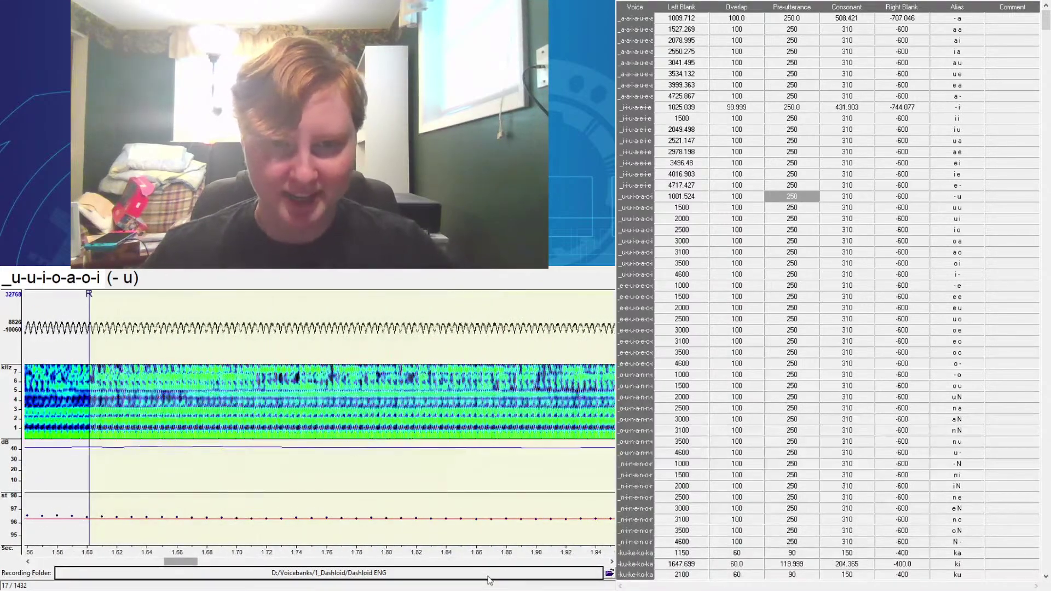
scroll(489, 581, "up", 7)
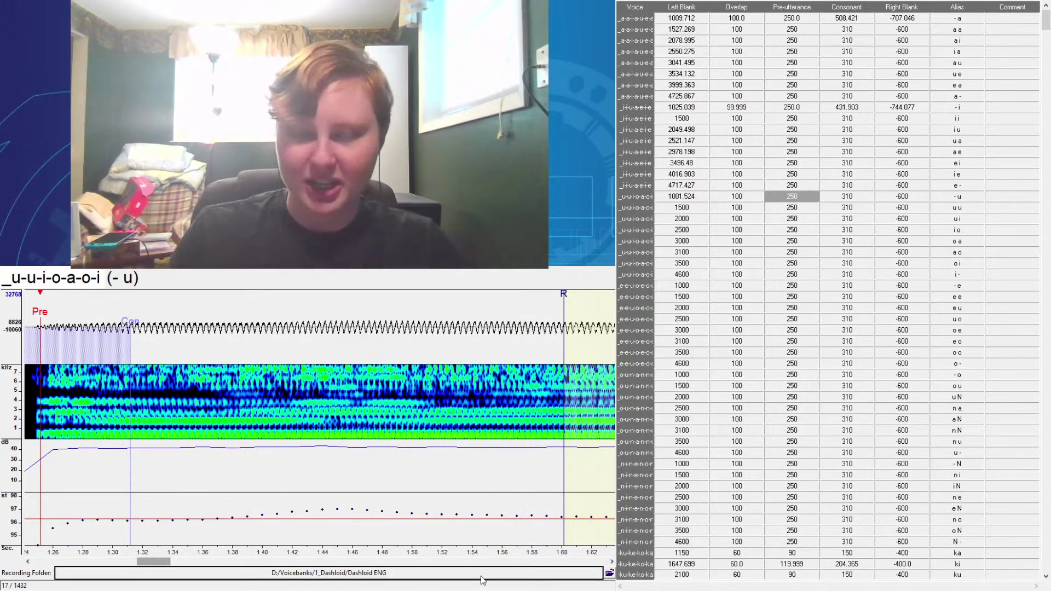
- Check the "u u" entry's left blank, overlap, pre-utterance and consonant markers against the steady vowel
key("Down")
scroll(482, 580, "up", 3)
scroll(487, 581, "down", 10)
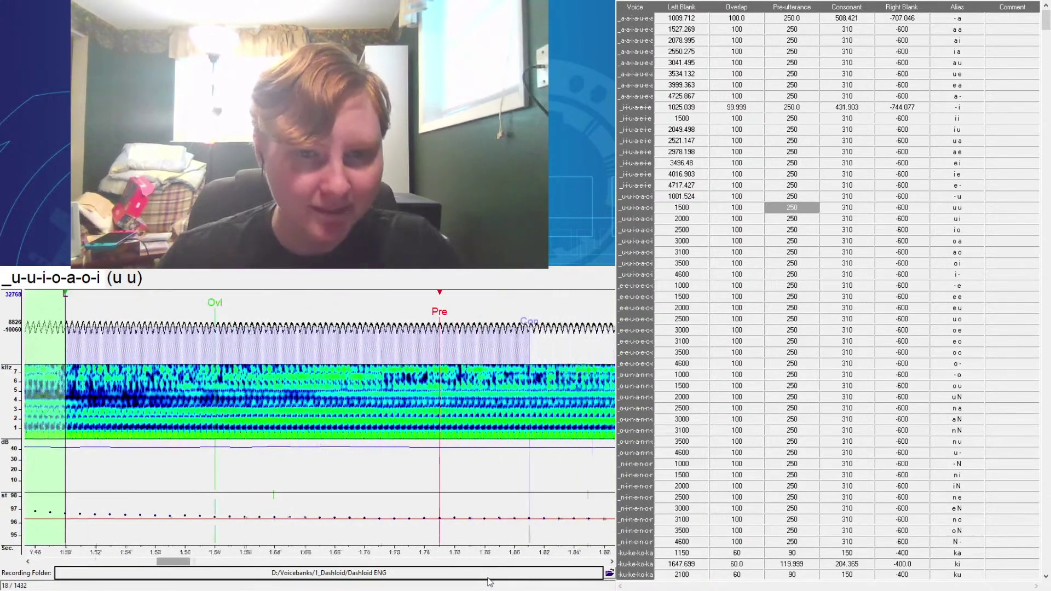
- Shift the "u i" entry's markers onto the vowel transition at a left blank of about 2014 and check its right blank
key("Down")
scroll(497, 584, "up", 3)
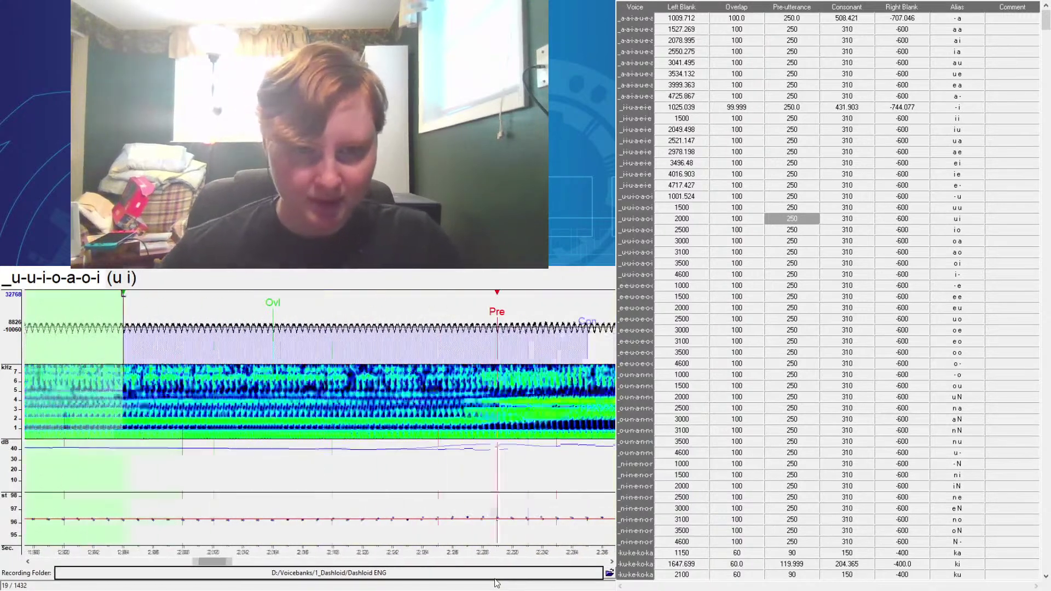
left_click_drag(556, 441, 580, 441)
- Shift the "i o" entry's markers past the vowel transition to a left blank of about 2538 and check the consonant area
key("Down")
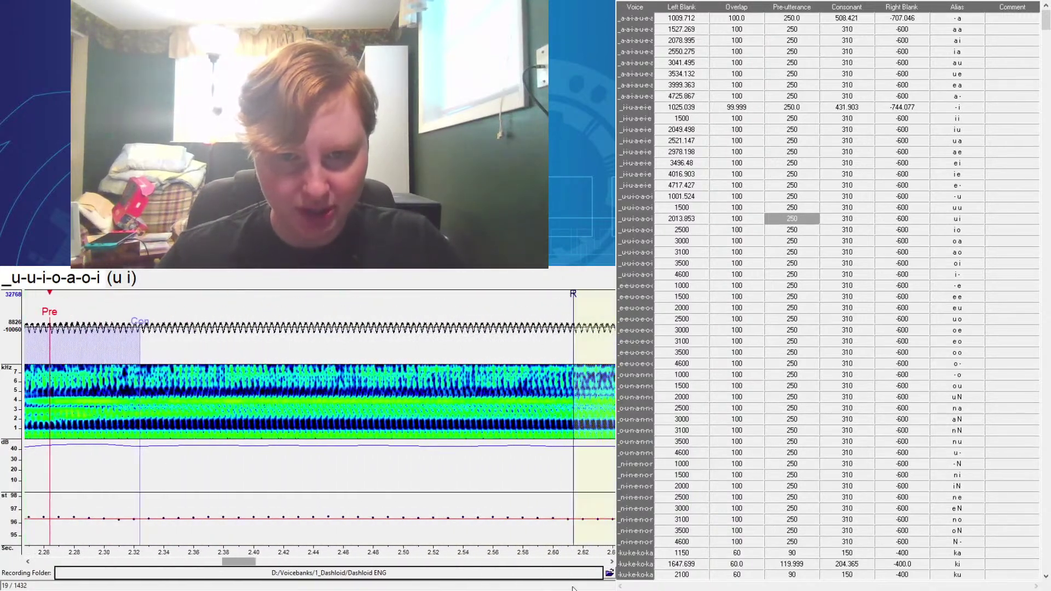
scroll(573, 586, "down", 5)
scroll(580, 414, "up", 3)
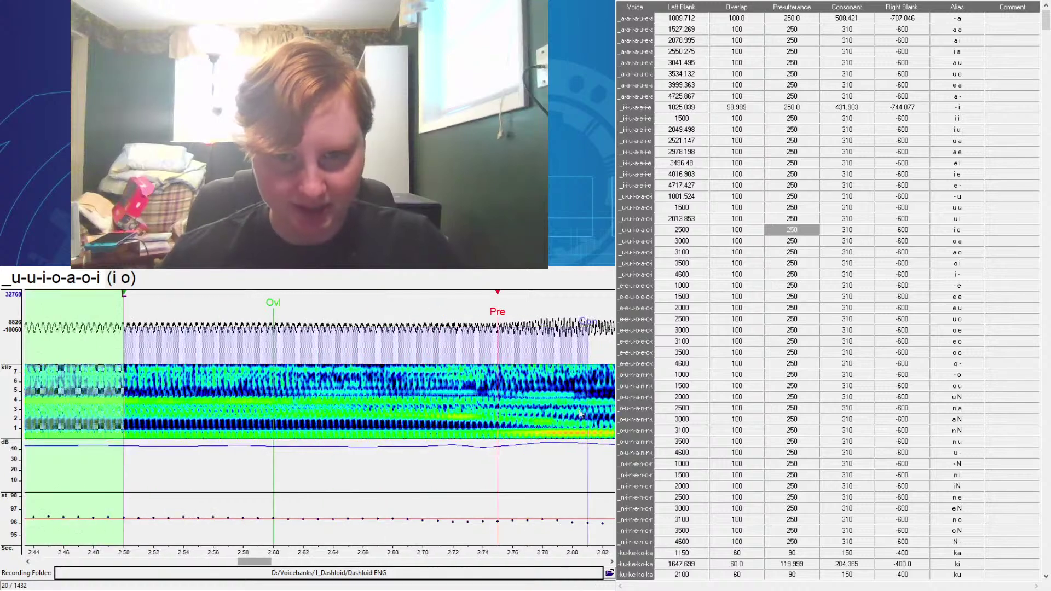
left_click_drag(546, 438, 556, 444)
scroll(550, 585, "down", 6)
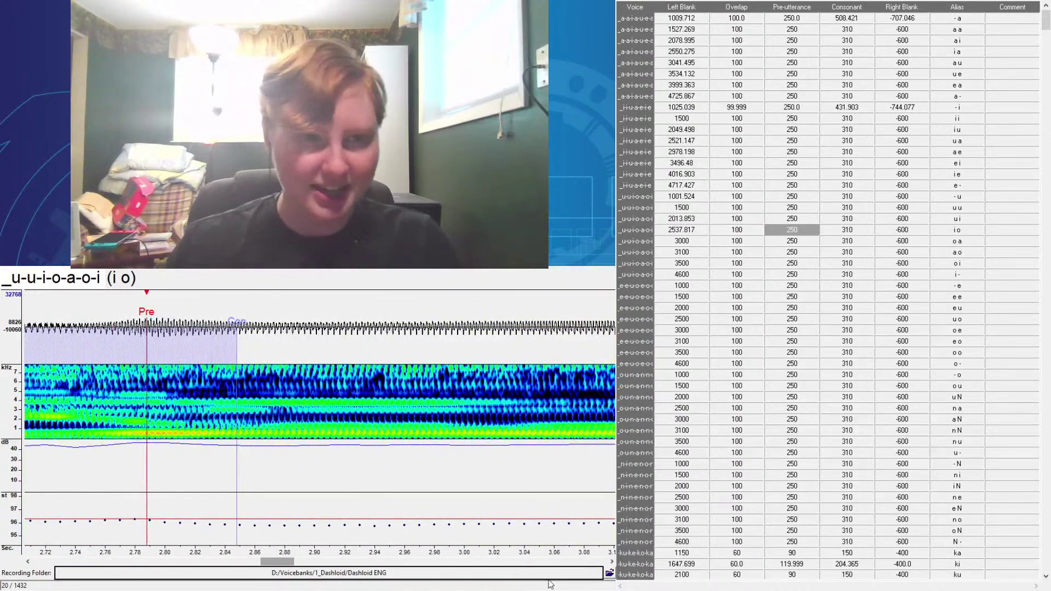
- Shift the "o a" entry's markers onto the vowel transition at a left blank of about 3009 and check its right blank
key("Down")
scroll(550, 585, "up", 4)
key("alt+F3")
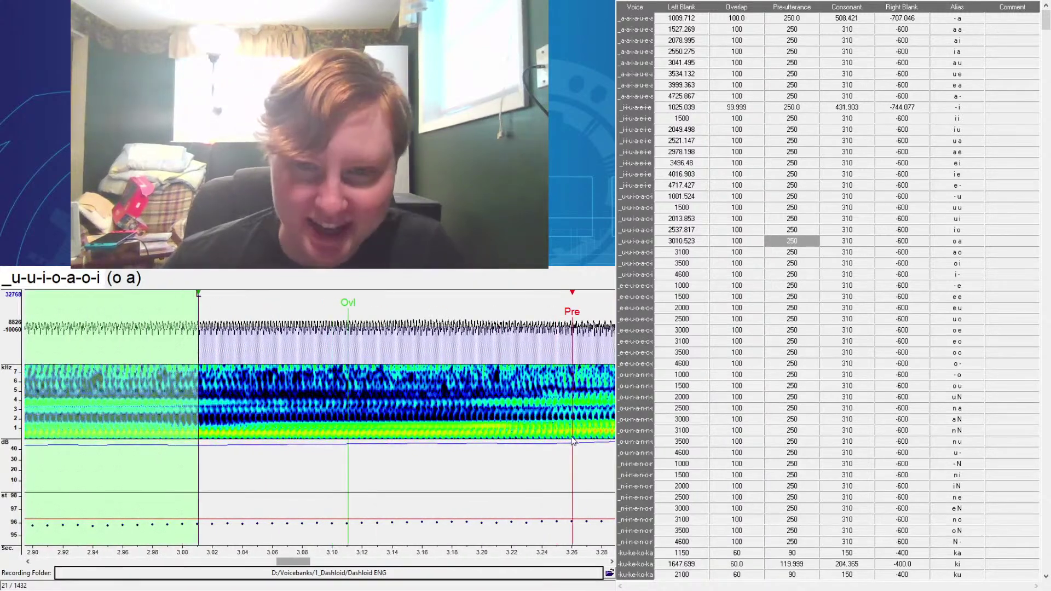
key("alt+F3")
scroll(564, 587, "down", 5)
scroll(564, 587, "down", 8)
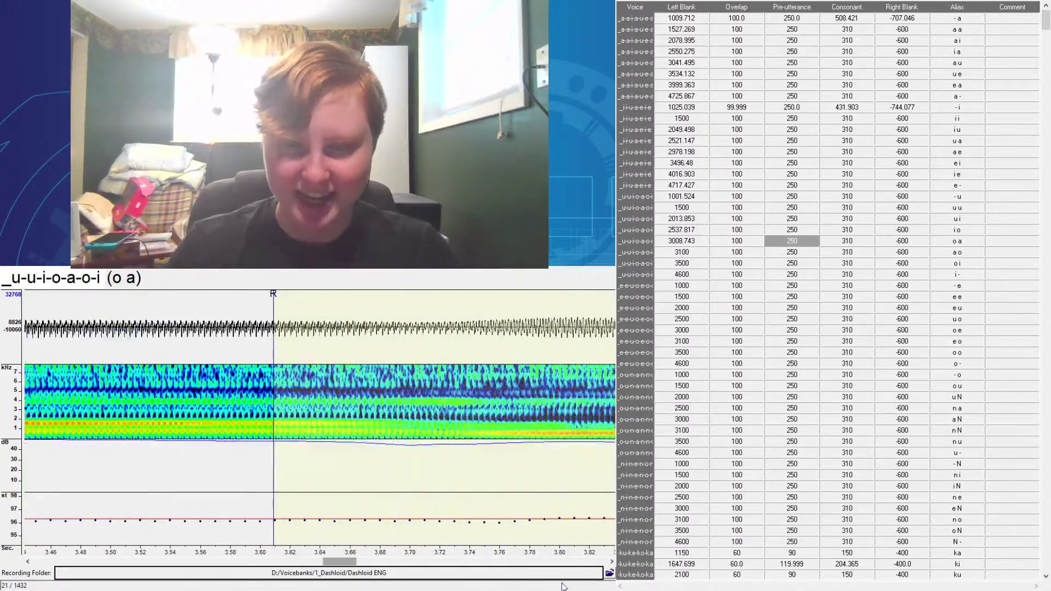
- Move the "a o" entry's markers to its vowel transition at a left blank of about 3522, check its right blank and play the sample
key("Down")
scroll(565, 587, "up", 3)
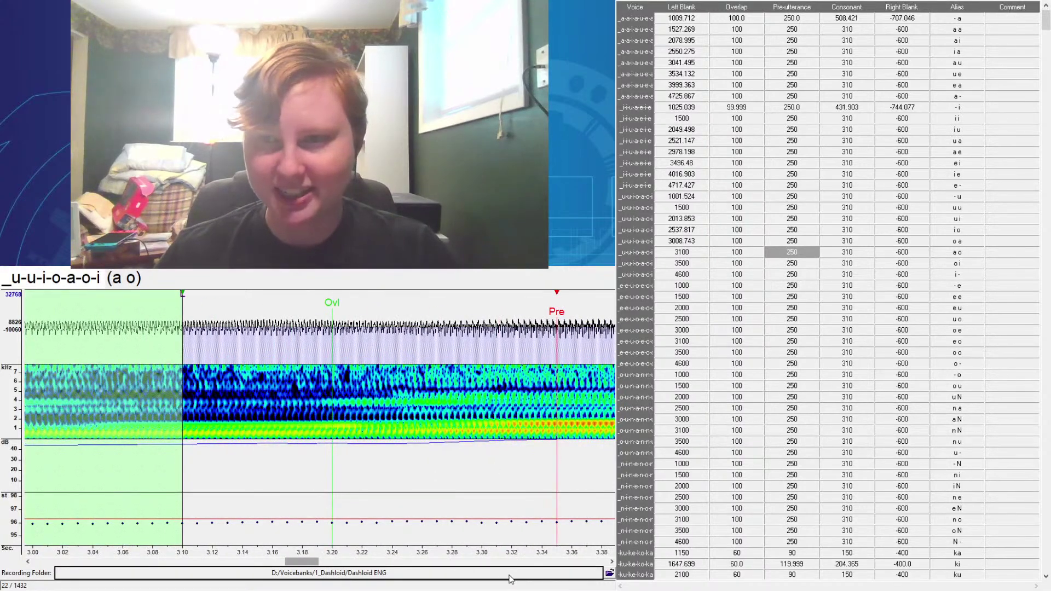
scroll(510, 580, "down", 11)
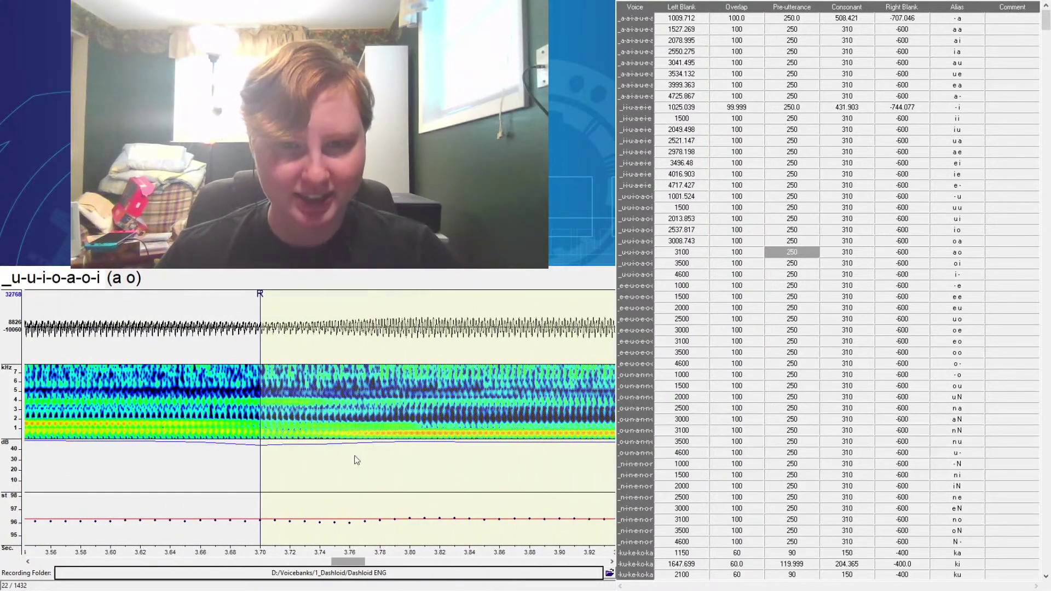
left_click(367, 446)
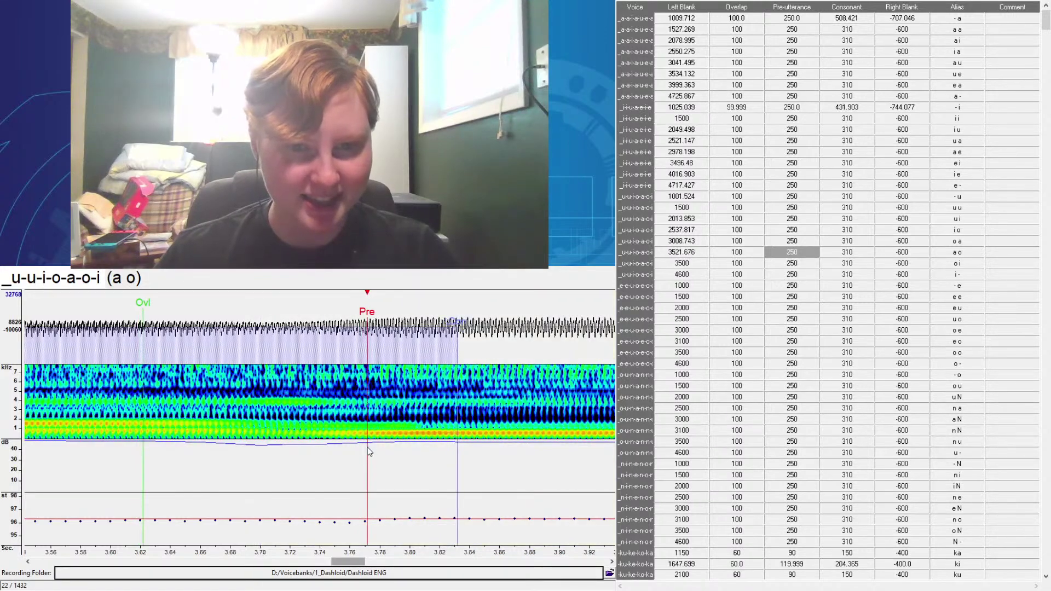
scroll(414, 587, "up", 4)
scroll(412, 571, "down", 10)
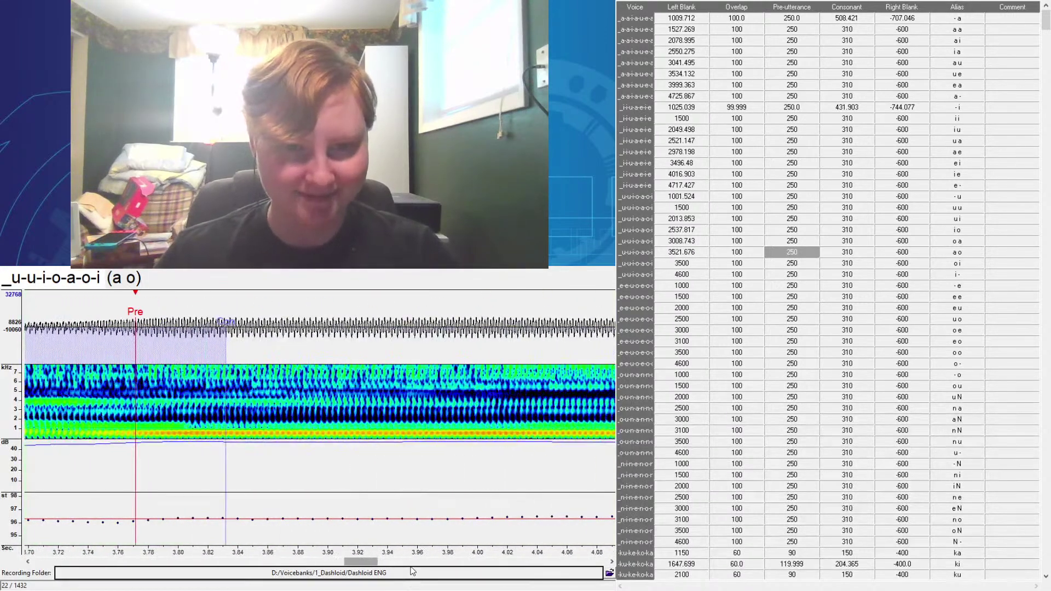
scroll(413, 571, "down", 2)
key("space")
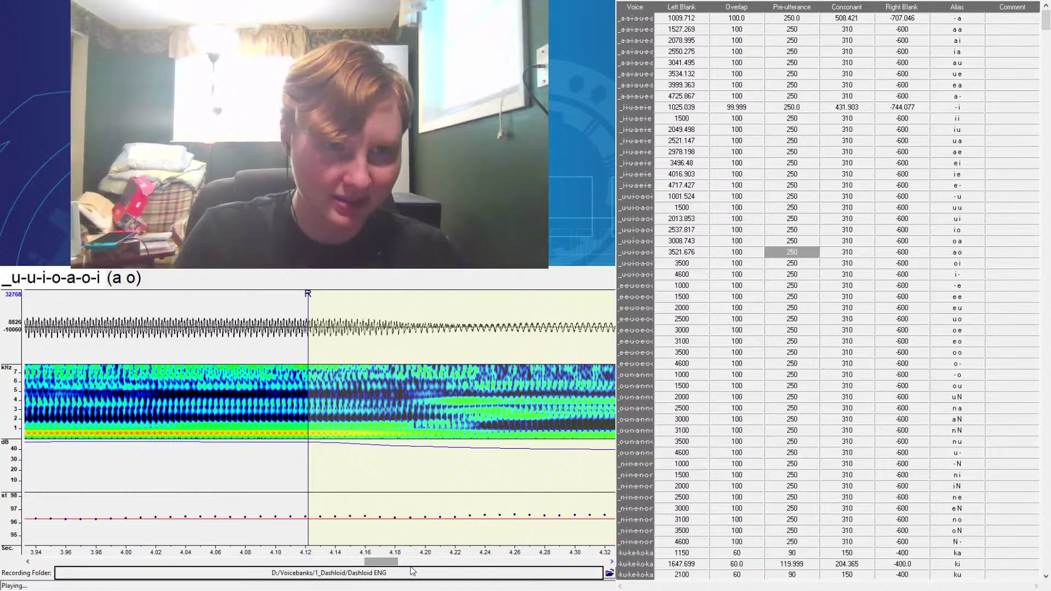
- Look through the consonant entries below the vowel transitions and display the "hyo" entry's waveform and markers
key("Down")
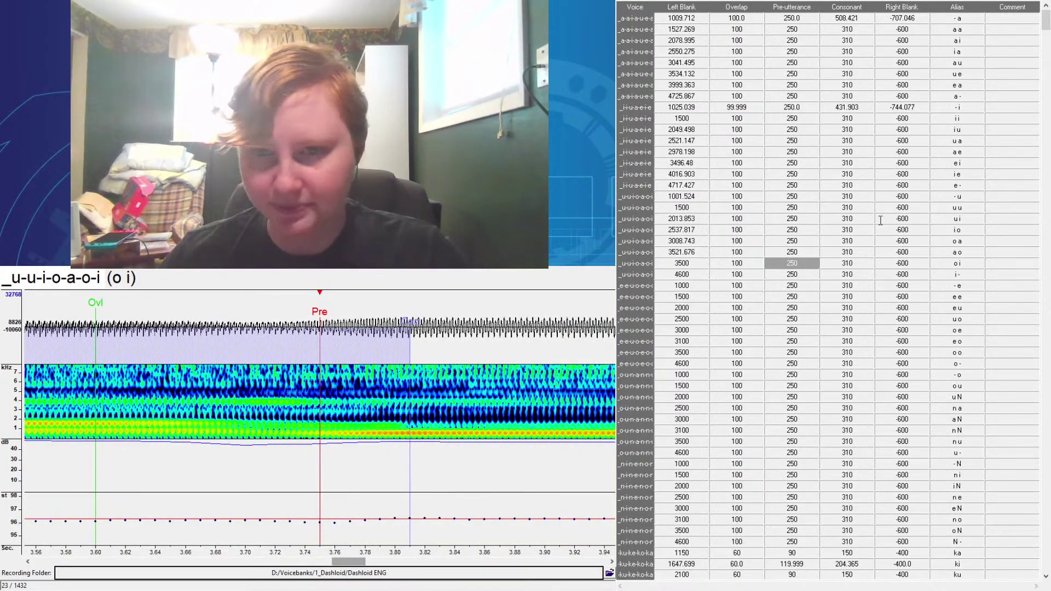
scroll(810, 345, "down", 11)
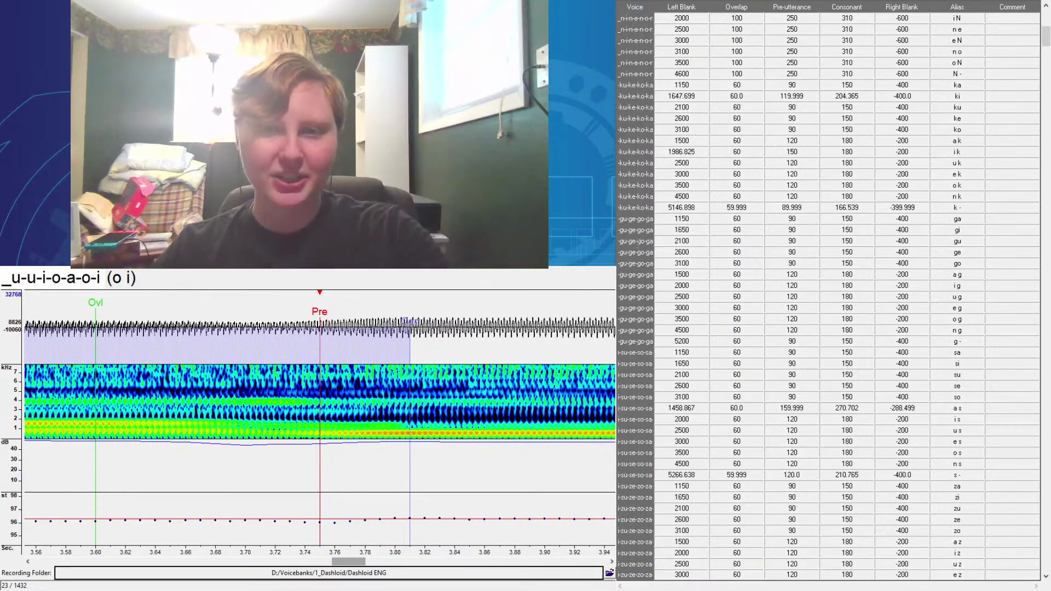
scroll(712, 273, "down", 5)
key("ctrl+d")
scroll(639, 245, "down", 20)
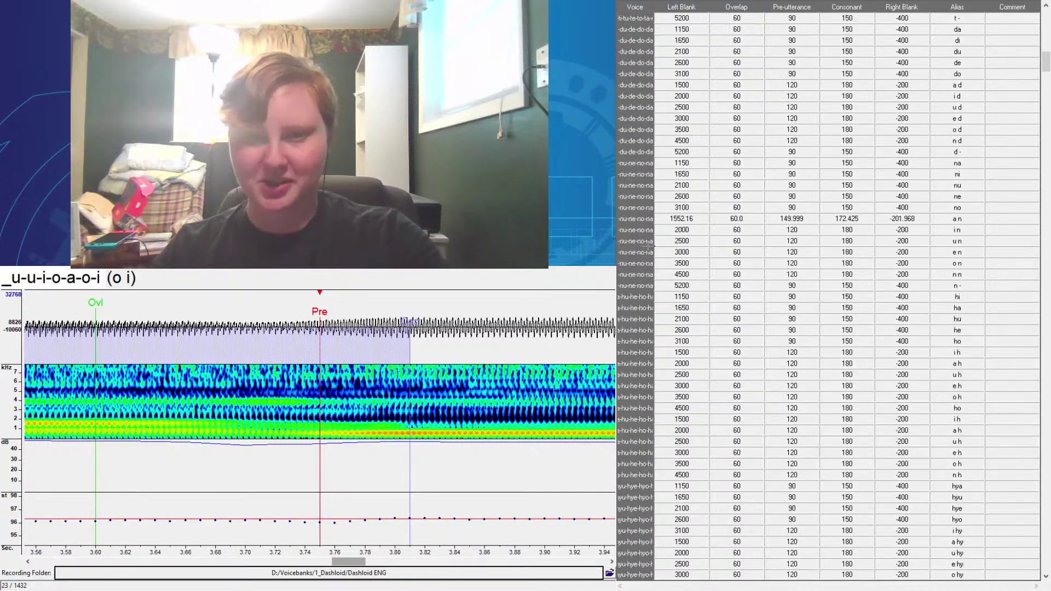
scroll(616, 229, "down", 3)
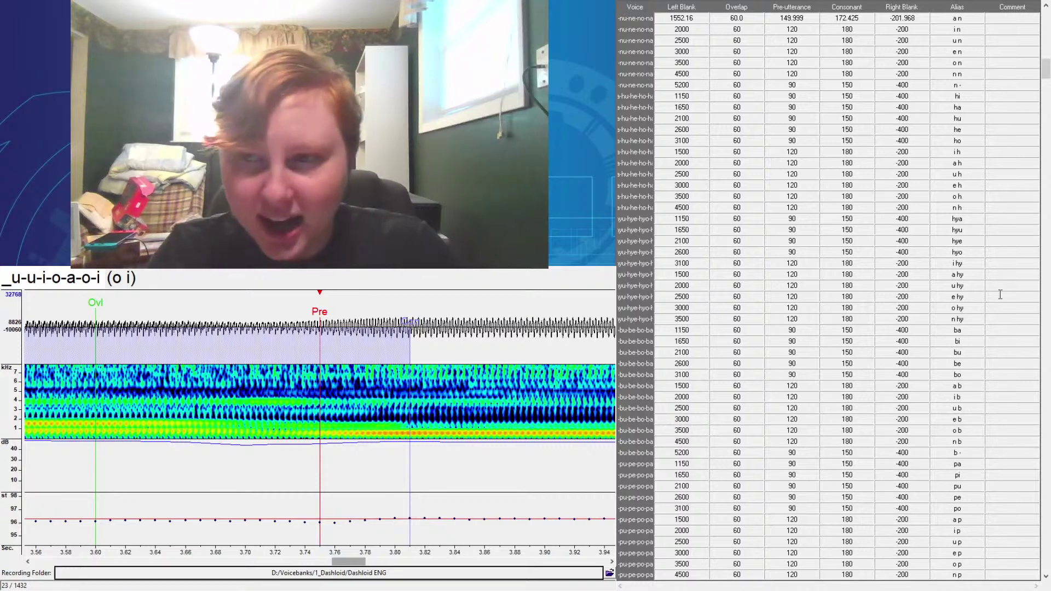
left_click(975, 254)
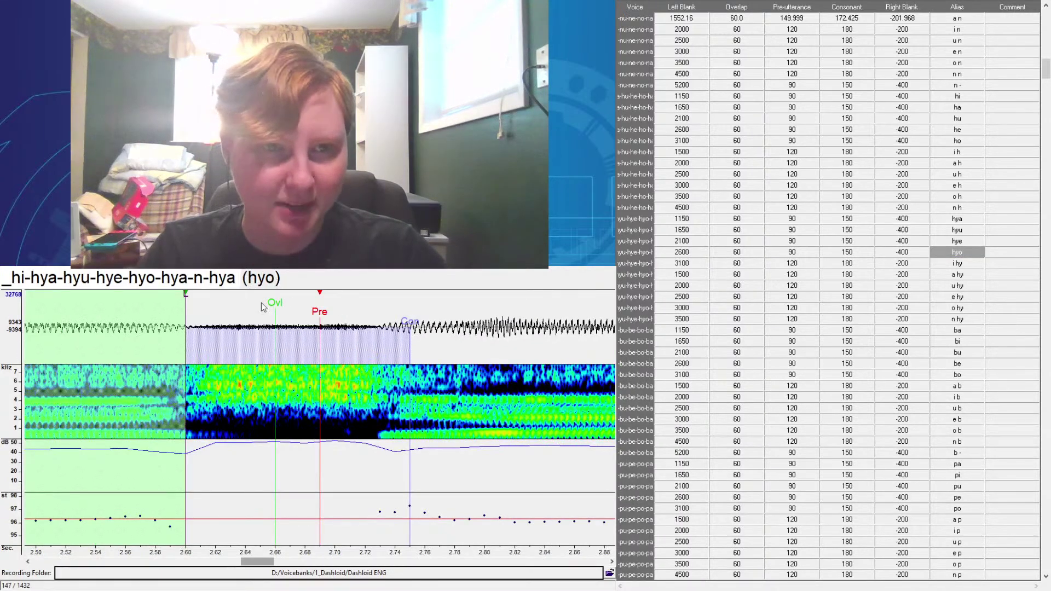
- Review the remaining consonant entries down to the s-cluster and glide groups and display the "sti" entry's markers
scroll(709, 369, "down", 14)
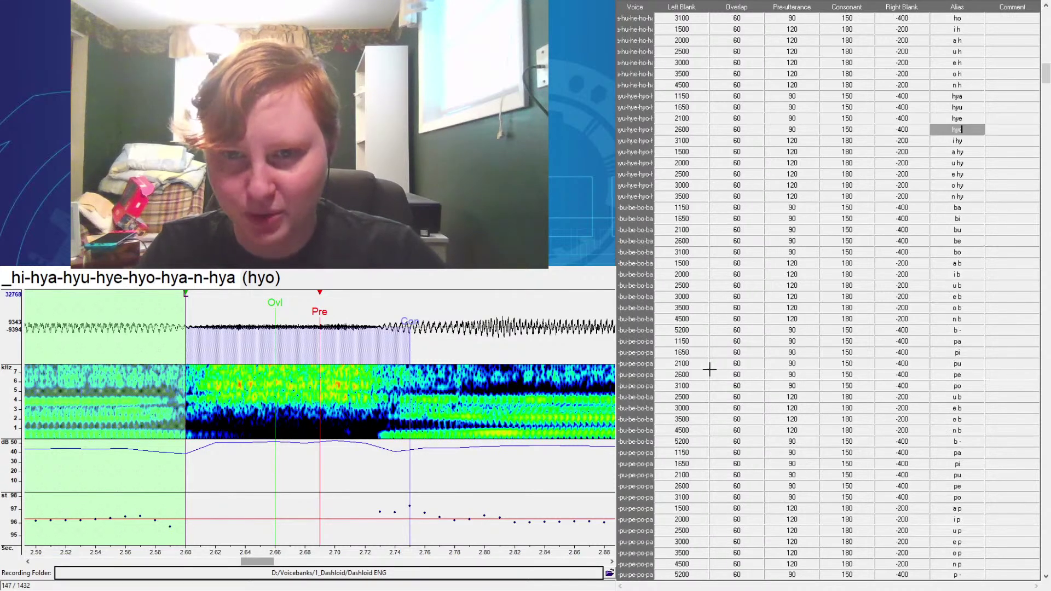
scroll(781, 326, "down", 15)
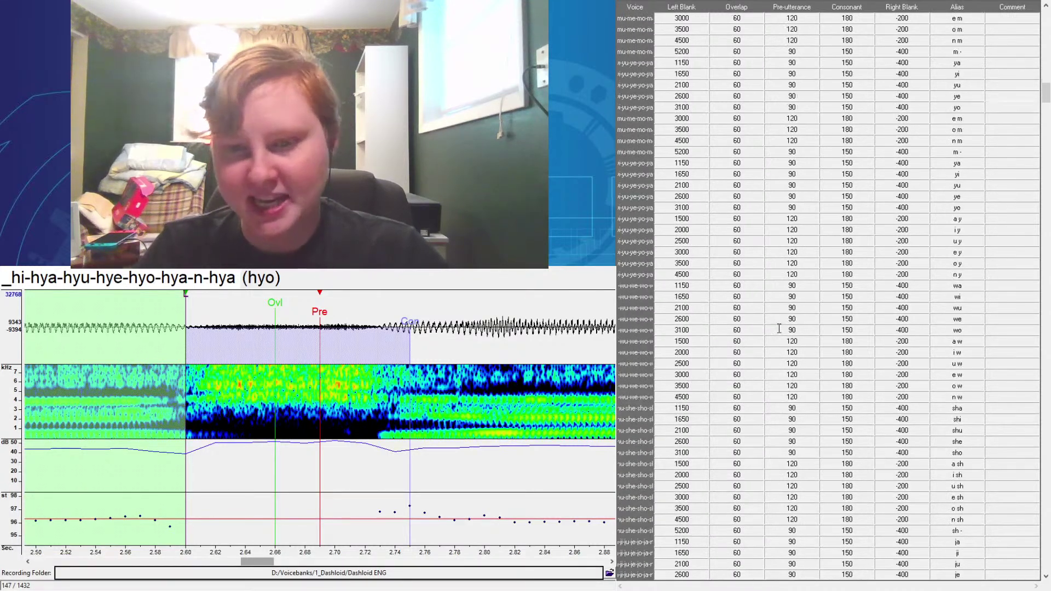
scroll(789, 386, "down", 15)
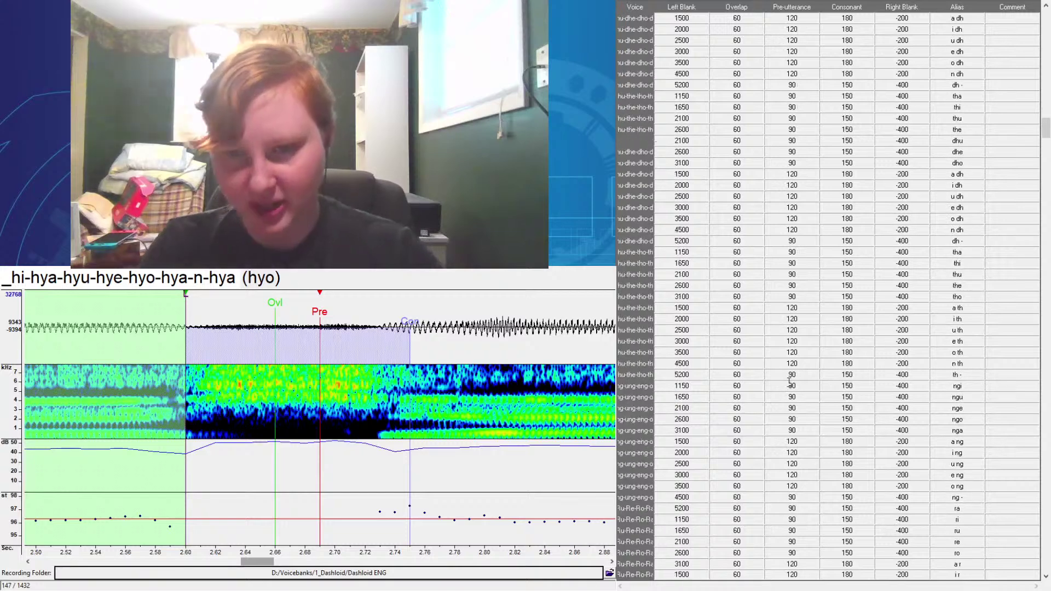
scroll(805, 382, "up", 5)
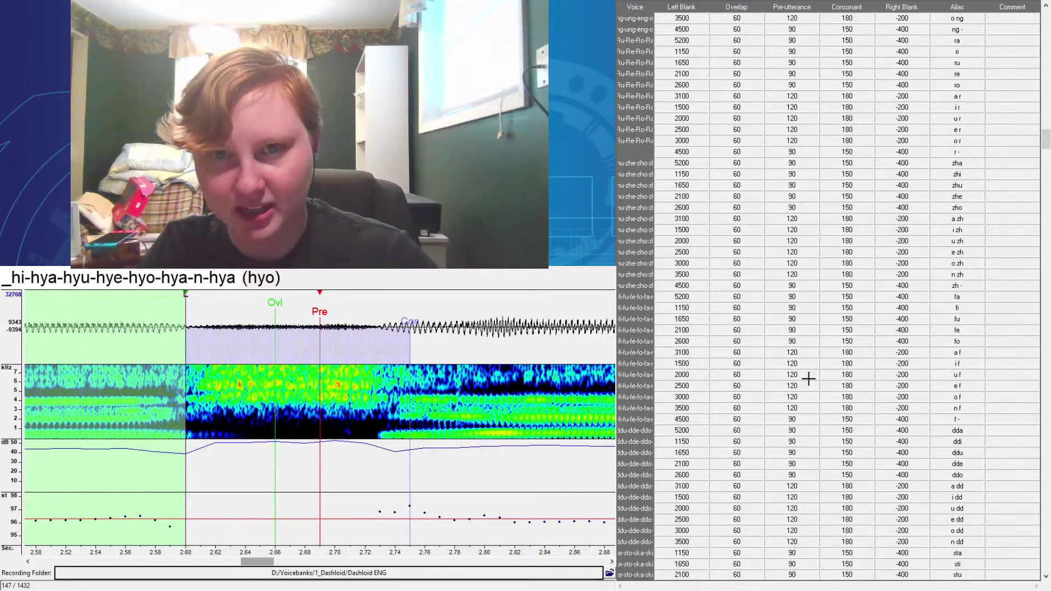
scroll(809, 379, "down", 15)
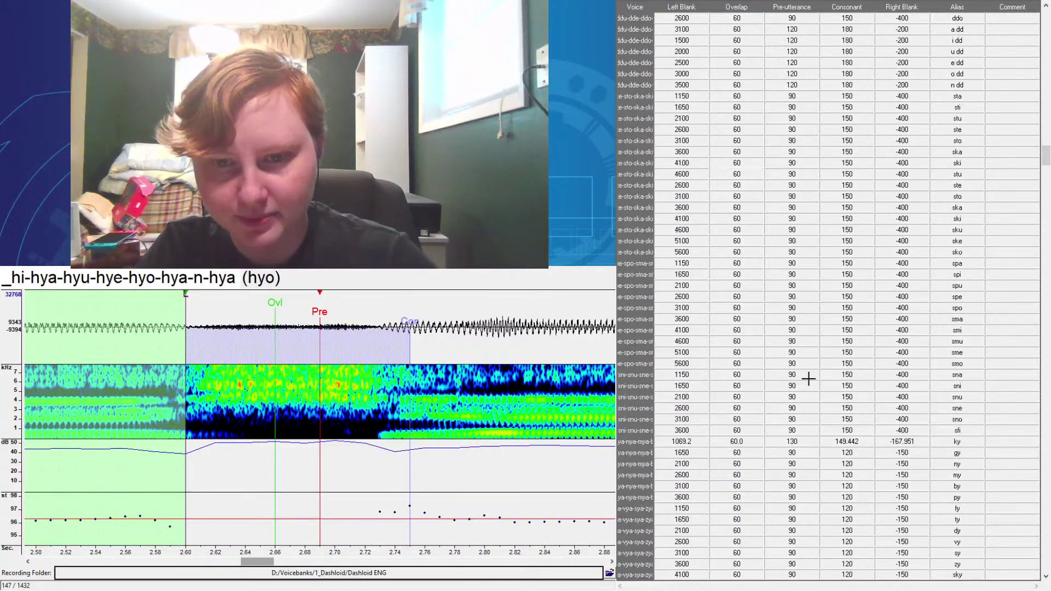
scroll(973, 349, "up", 9)
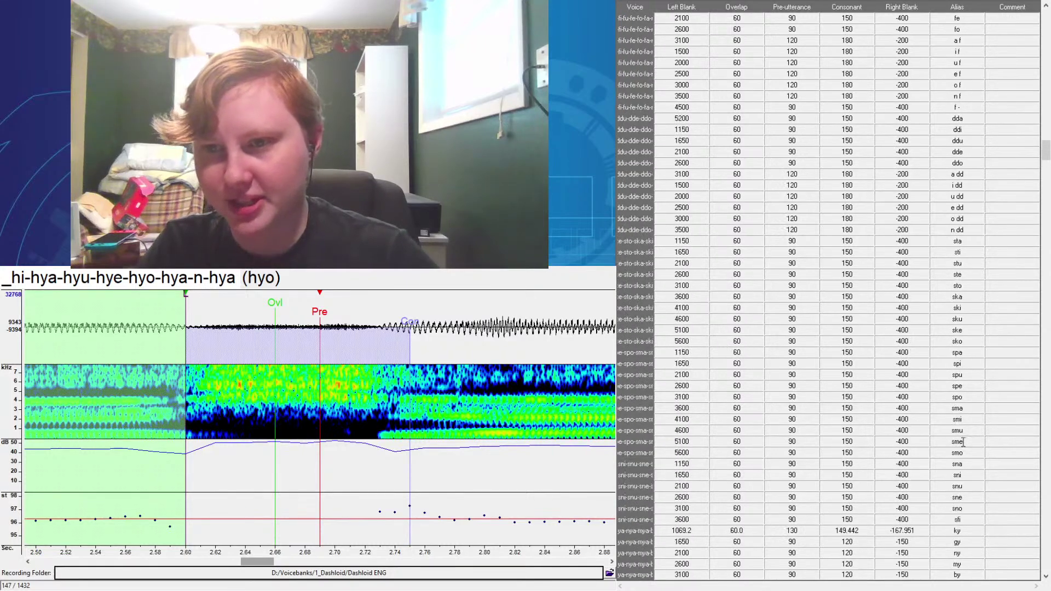
left_click(975, 319)
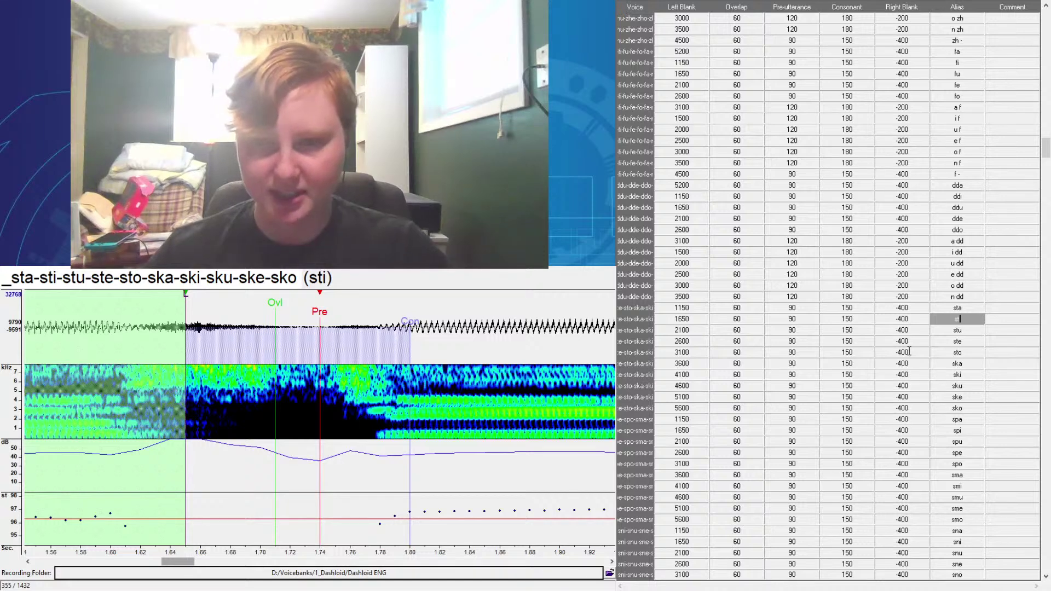
- Review the entries around the consonant clusters and examine the "u ng" and "nga" samples in the ng group
scroll(909, 351, "down", 5)
scroll(847, 341, "down", 4)
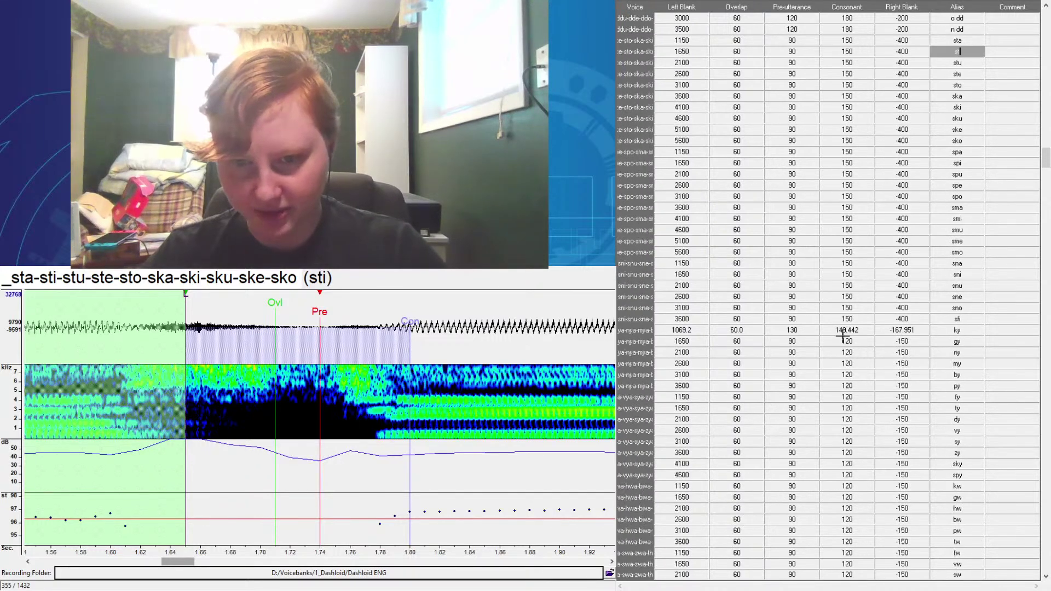
scroll(832, 342, "up", 9)
scroll(817, 343, "up", 3)
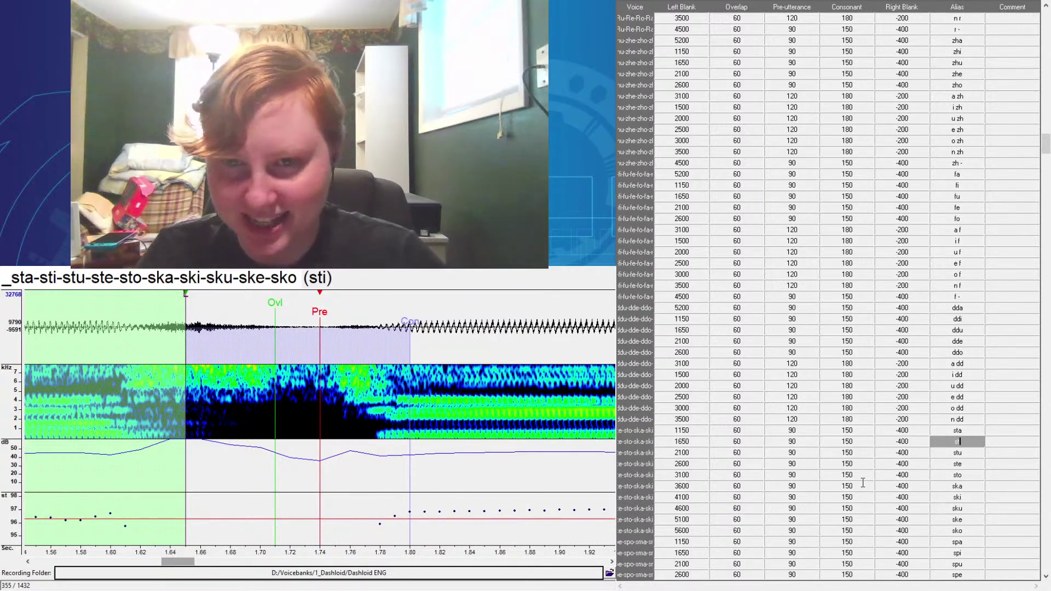
scroll(734, 332, "up", 2)
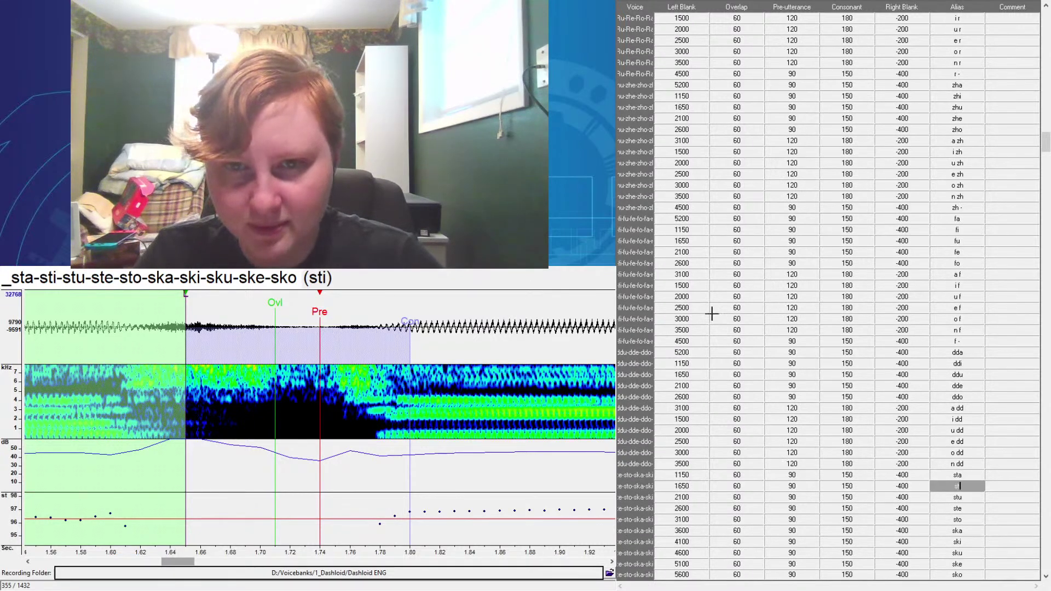
scroll(712, 313, "up", 9)
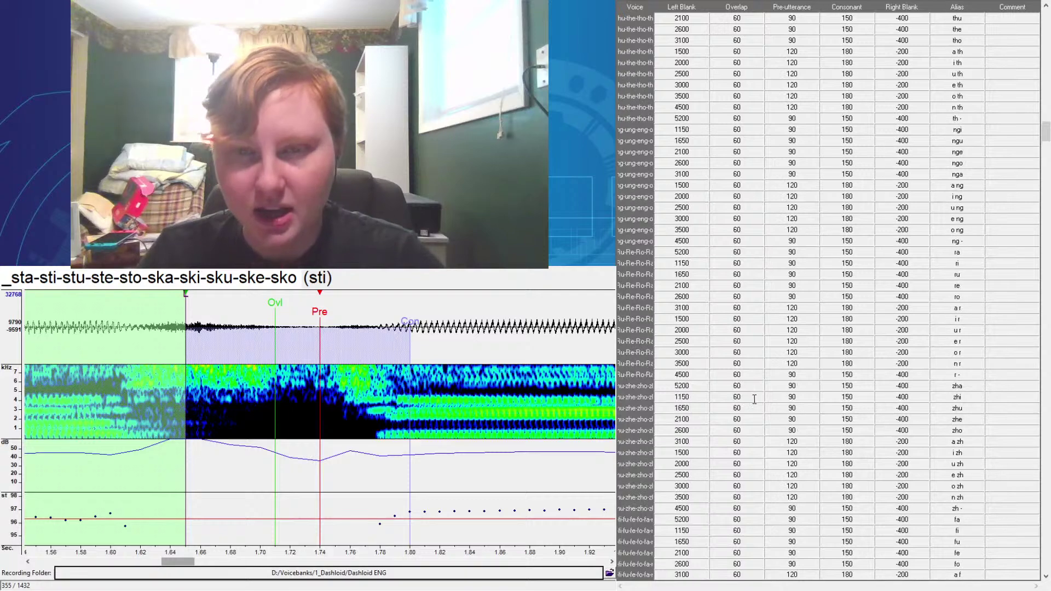
scroll(780, 212, "up", 2)
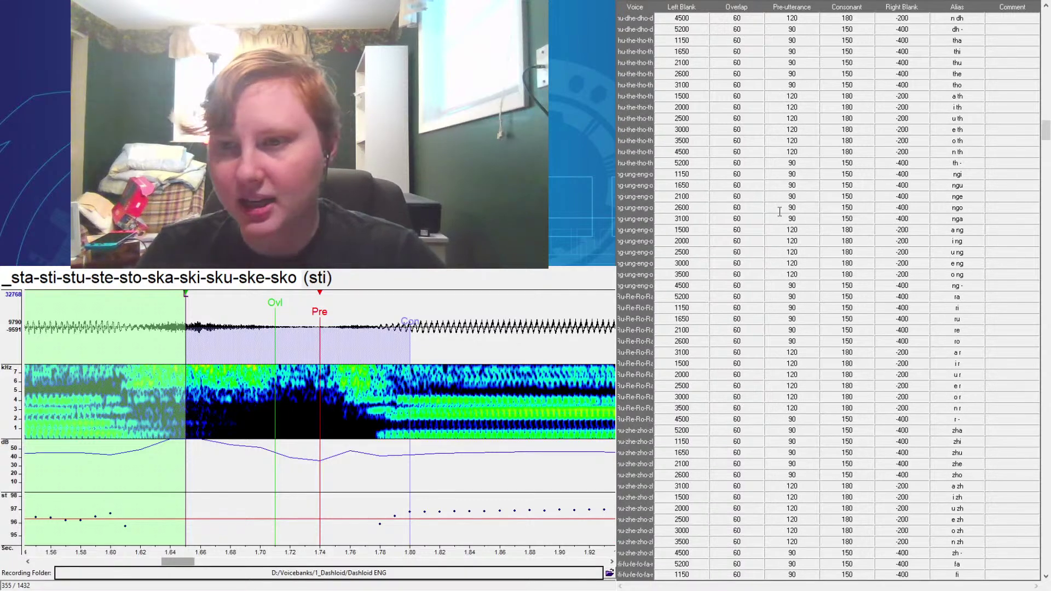
left_click(970, 254)
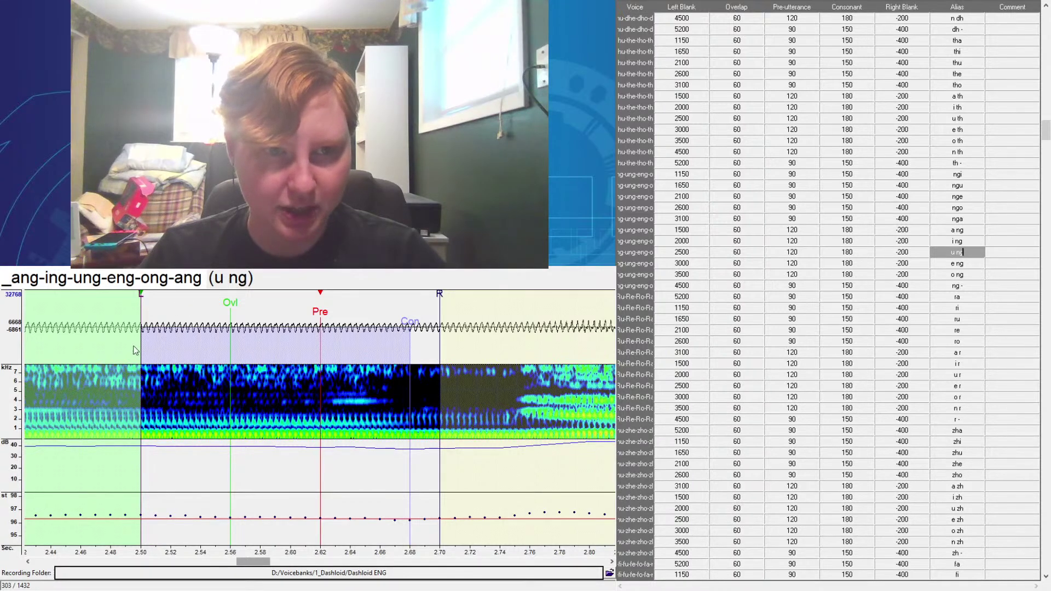
left_click(803, 16)
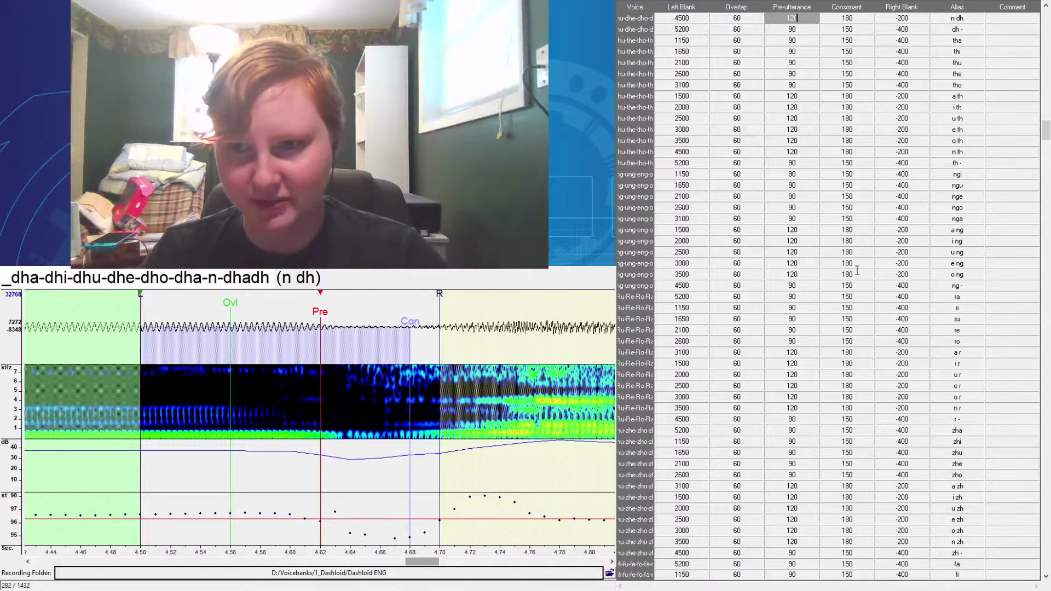
left_click(878, 275)
left_click(914, 221)
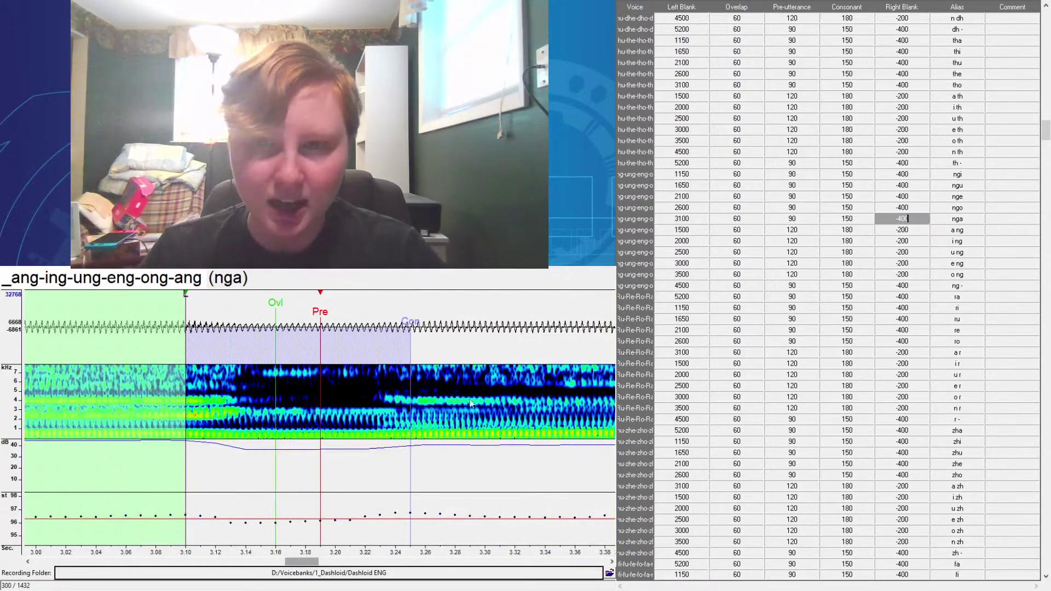
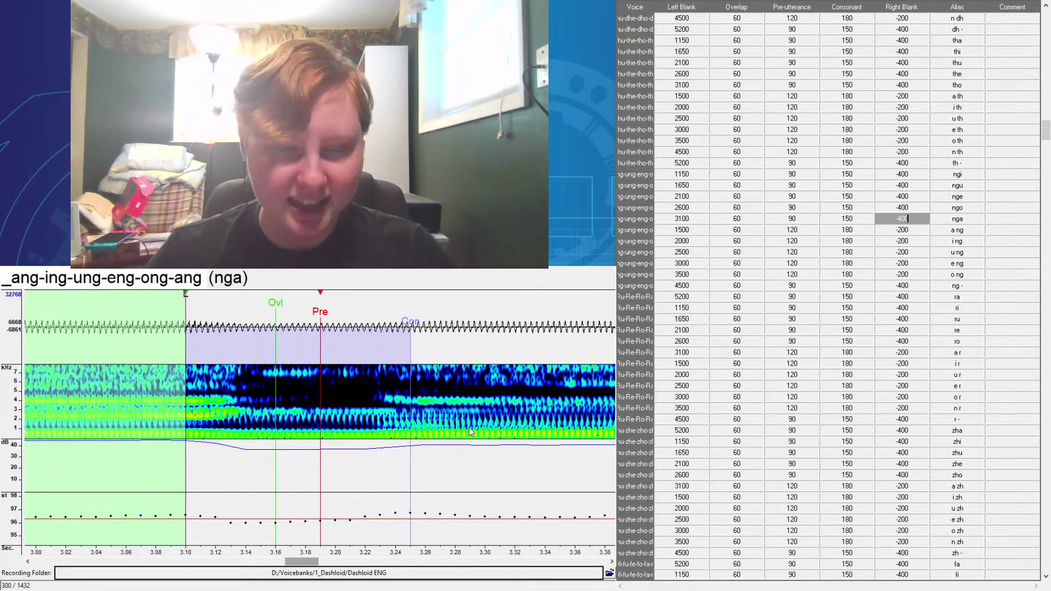
- Return to the "o i" entry, shift its markers onto the vowel transition at a left blank of about 3978 and check its right blank
scroll(827, 296, "up", 1)
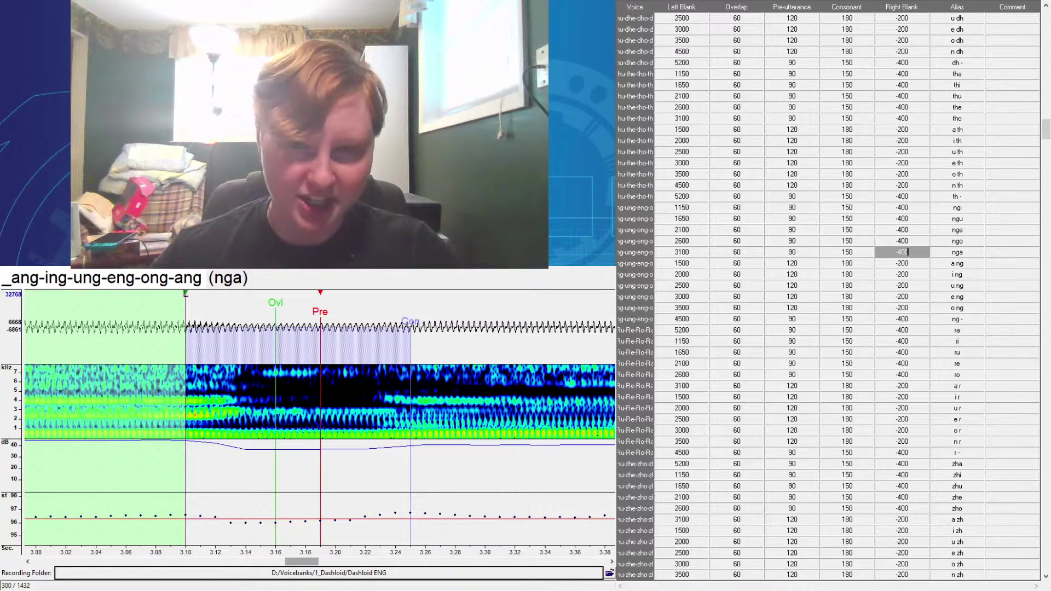
scroll(784, 316, "up", 20)
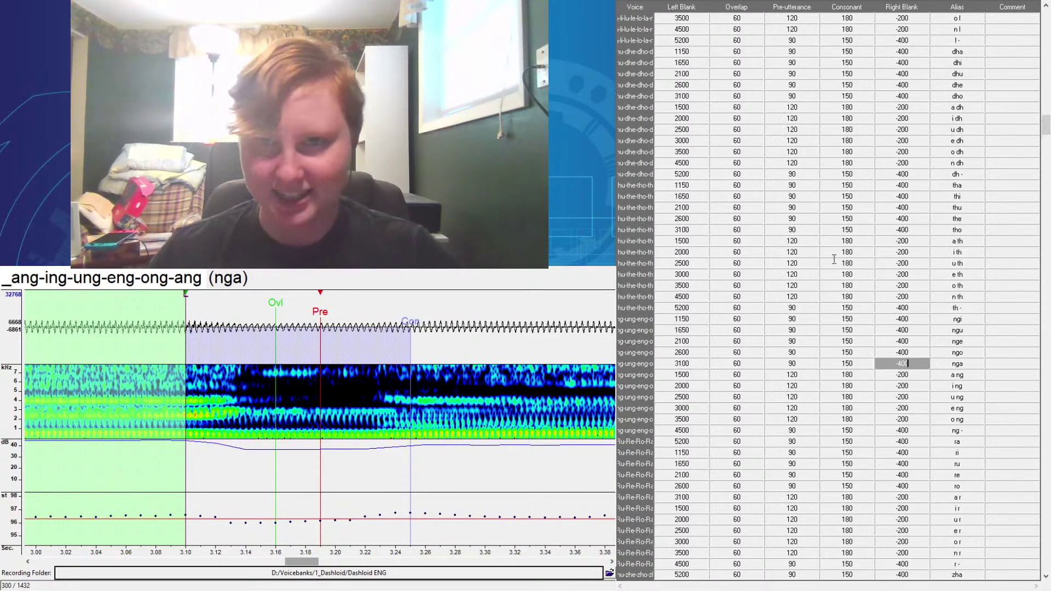
scroll(784, 316, "up", 15)
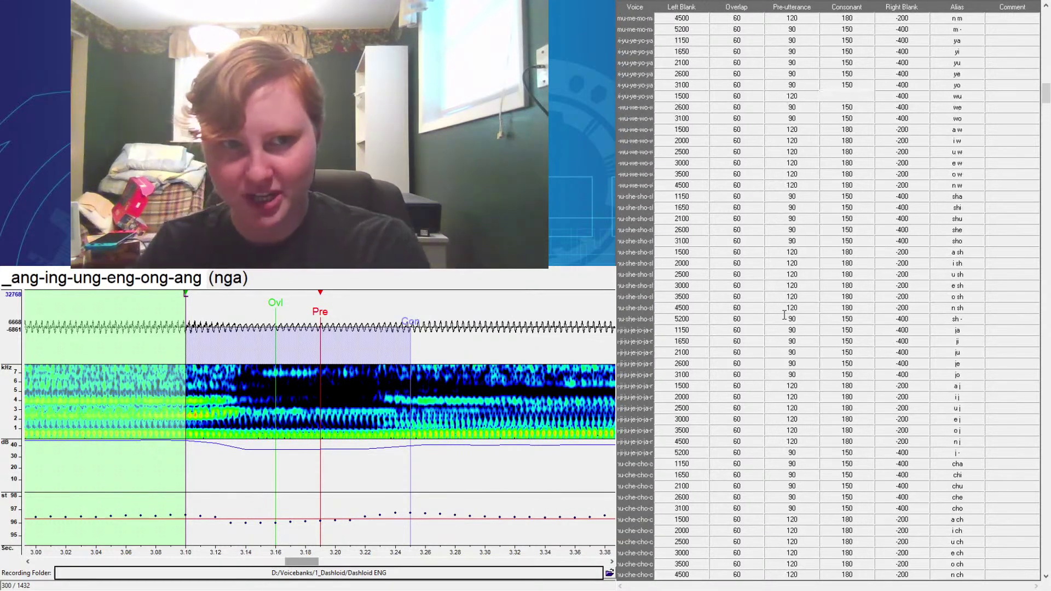
scroll(808, 279, "up", 18)
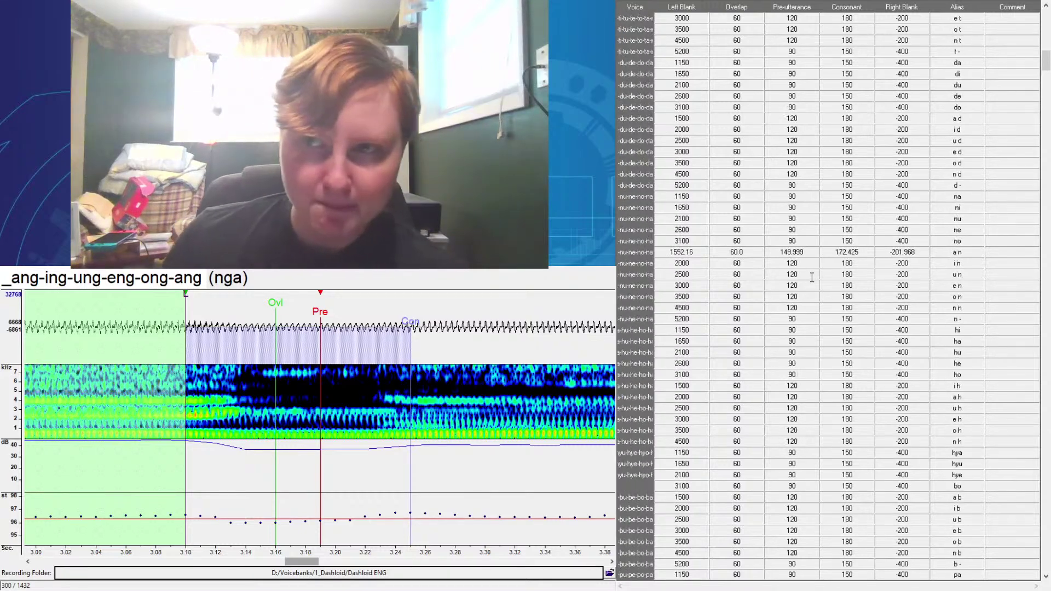
scroll(812, 277, "up", 19)
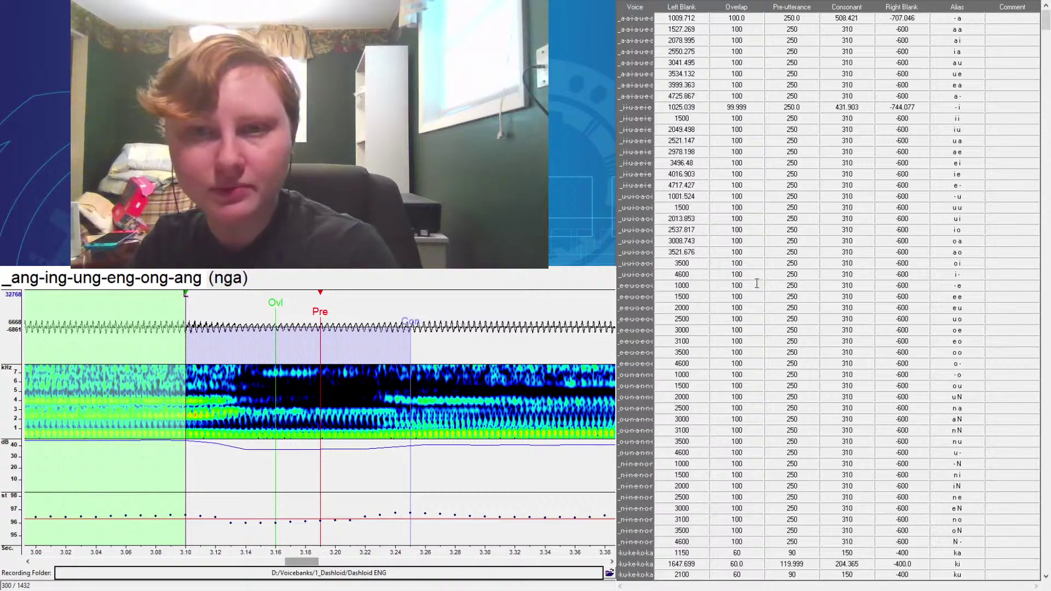
left_click(749, 265)
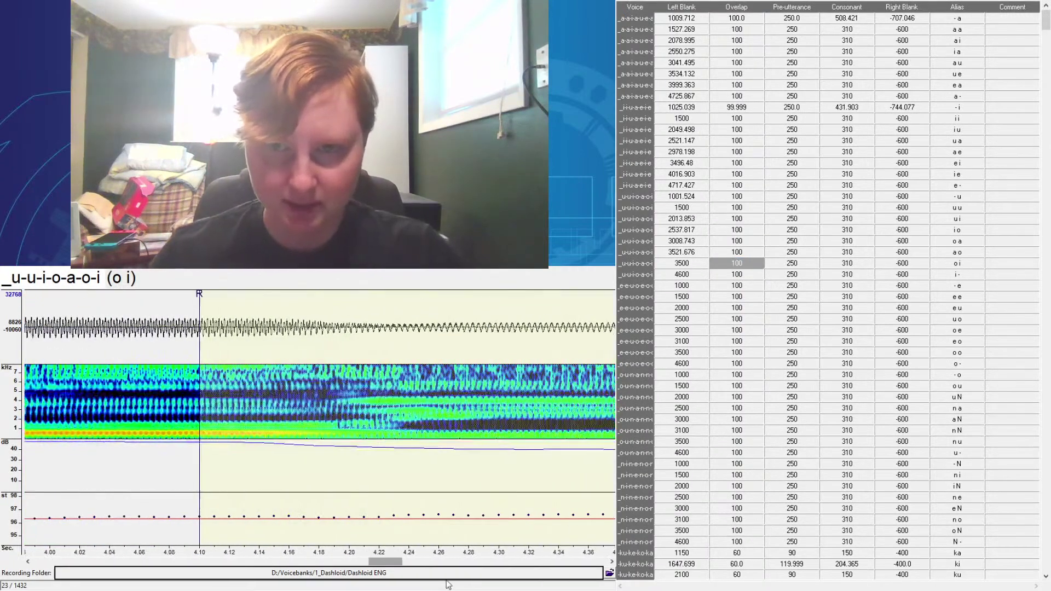
left_click(391, 437)
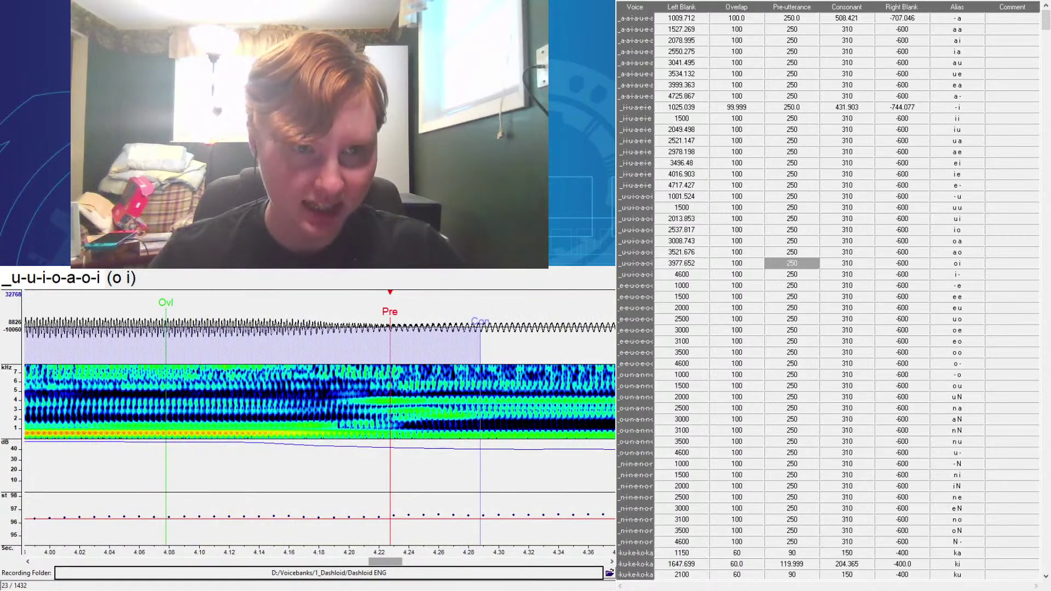
left_click(440, 563)
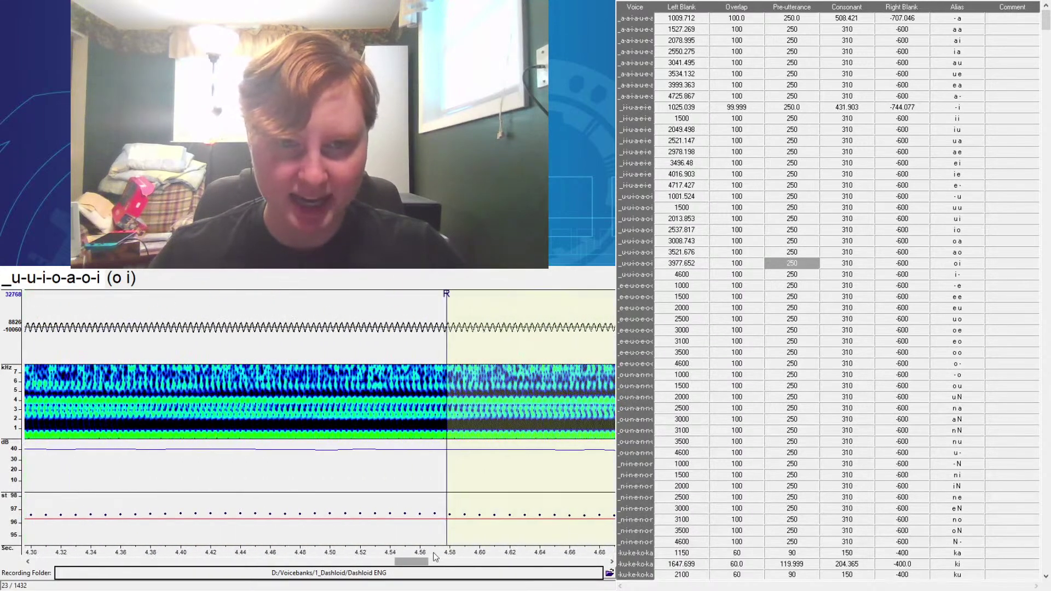
- Shift the "i -" entry's markers to the vowel's ending at a left blank of about 4677 and check its right blank
key("Down")
key("Down")
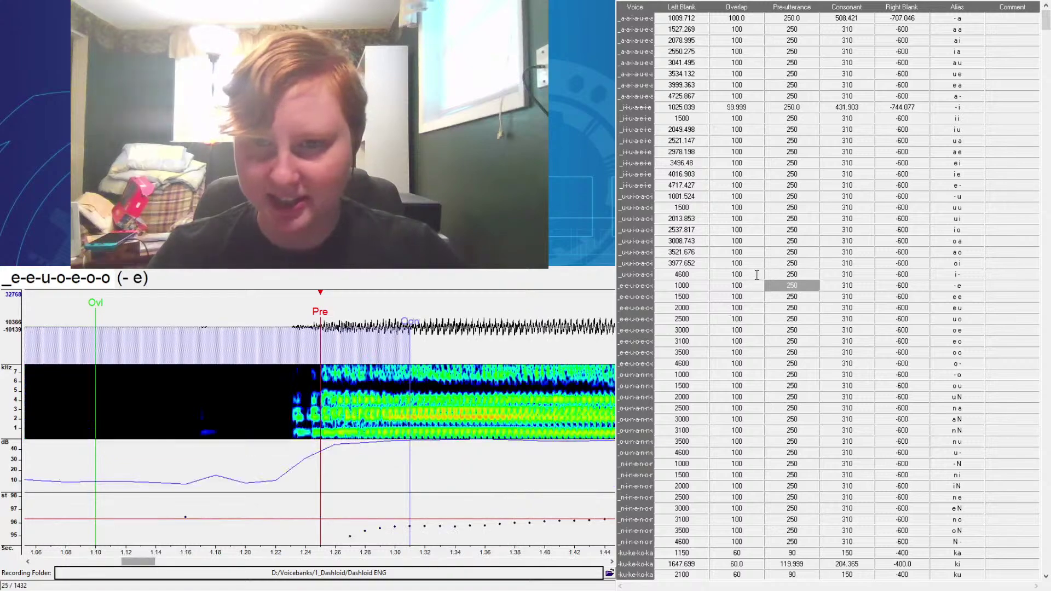
left_click(756, 274)
key("F3")
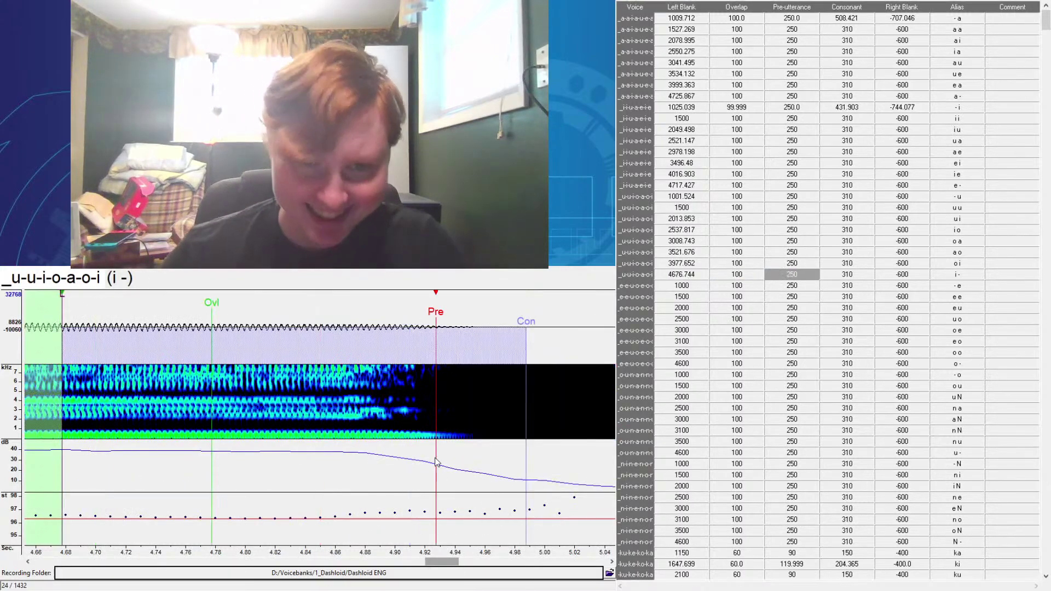
left_click_drag(444, 563, 519, 587)
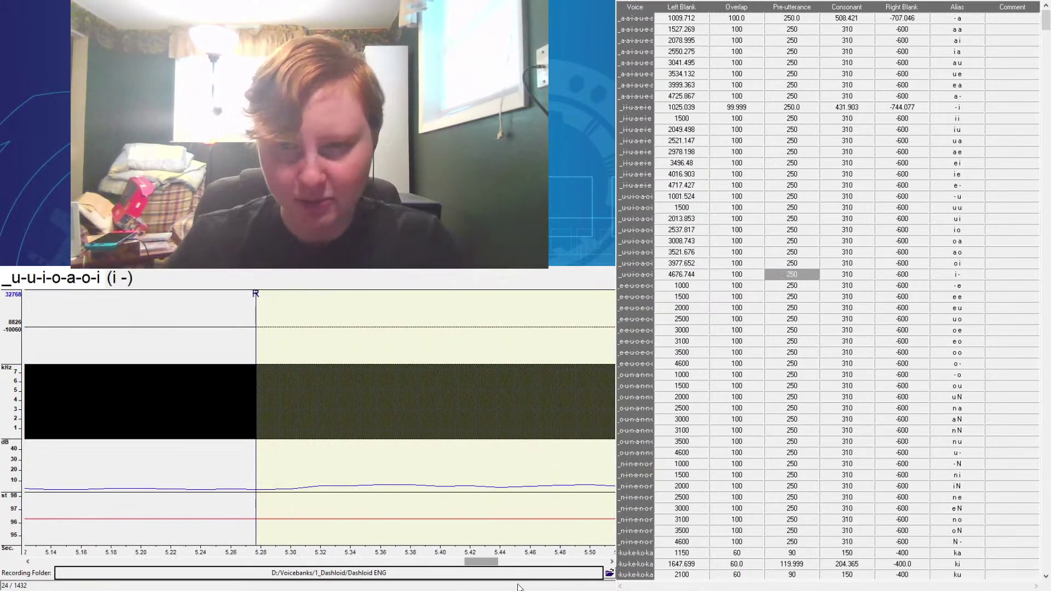
- Shift the "- e" entry's markers to the vowel onset at a left blank of about 1012 and check its right blank
key("Down")
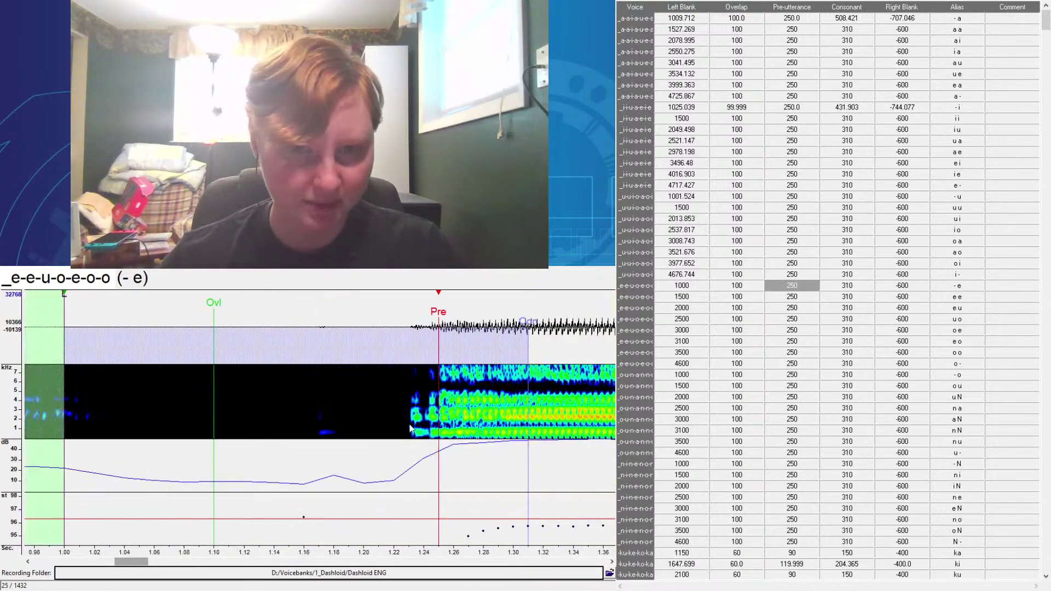
scroll(498, 572, "right", 5)
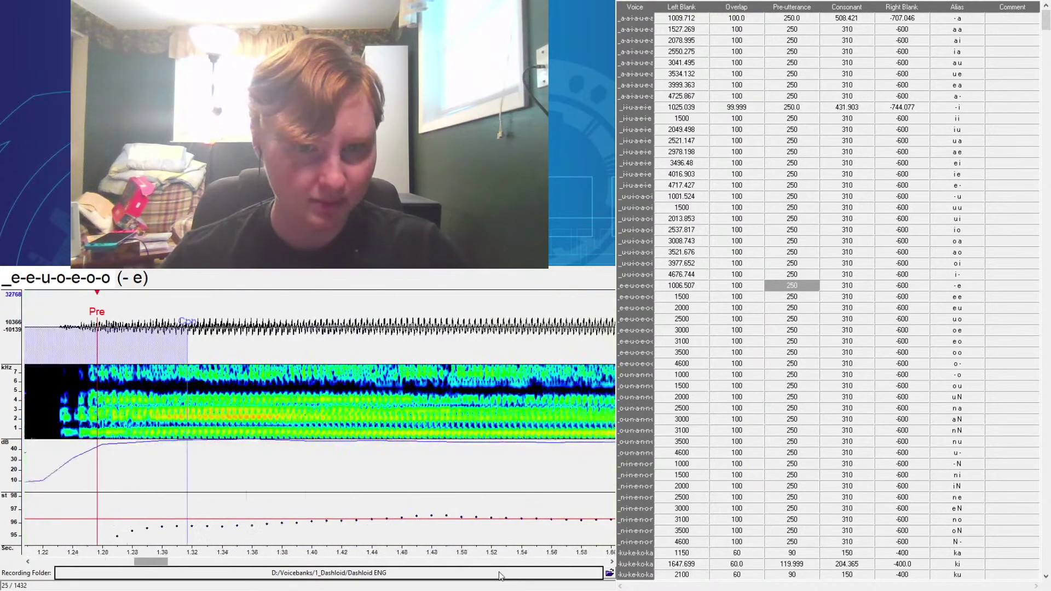
scroll(498, 571, "left", 3)
key("F3")
key("space")
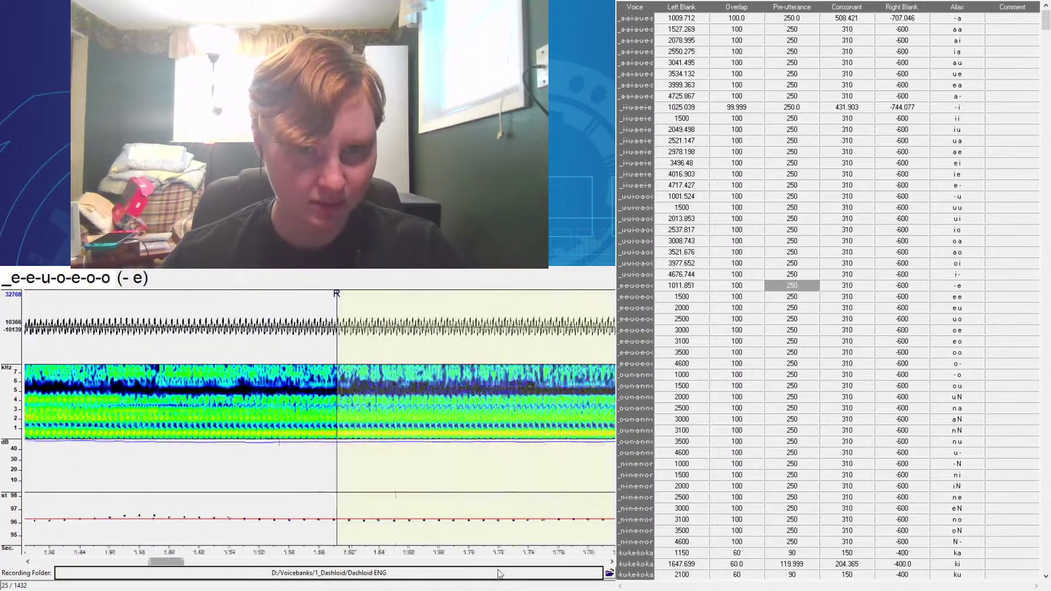
- Check the "e e" entry's overlap, pre-utterance and consonant markers and its right blank against the sustained vowel
key("Down")
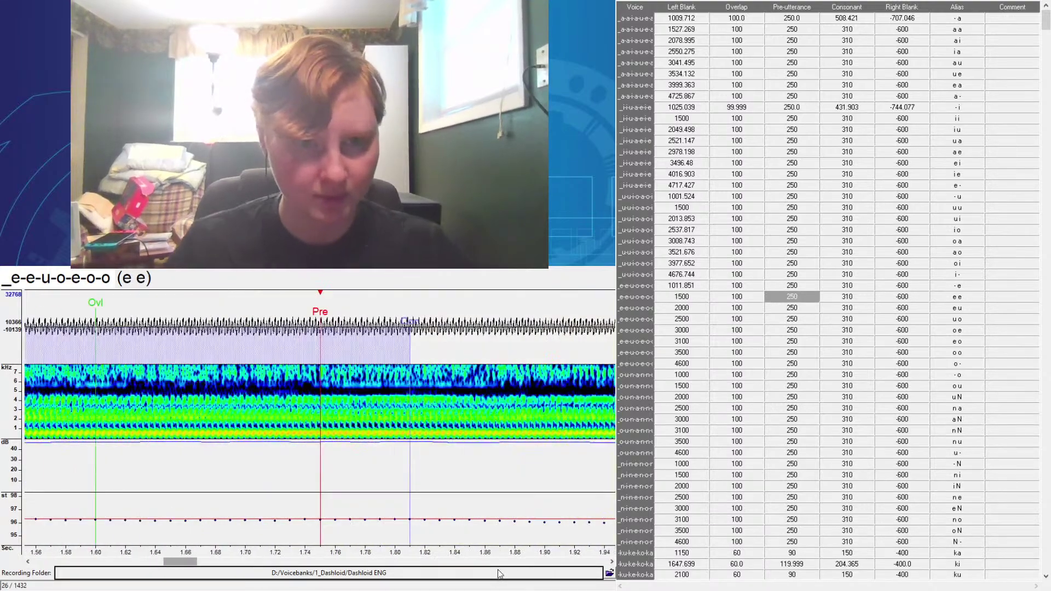
scroll(498, 569, "left", 1)
scroll(501, 568, "right", 4)
scroll(507, 566, "right", 1)
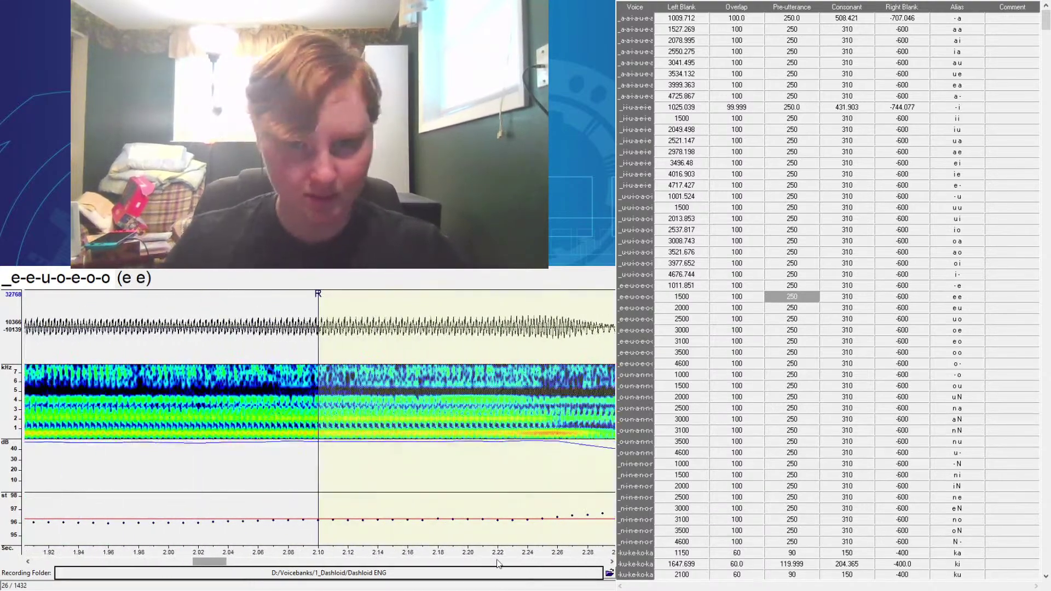
- Shift the "e u" entry's markers onto the vowel transition at a left blank of about 2041 and check its right blank
key("Down")
key("F3")
key("F3")
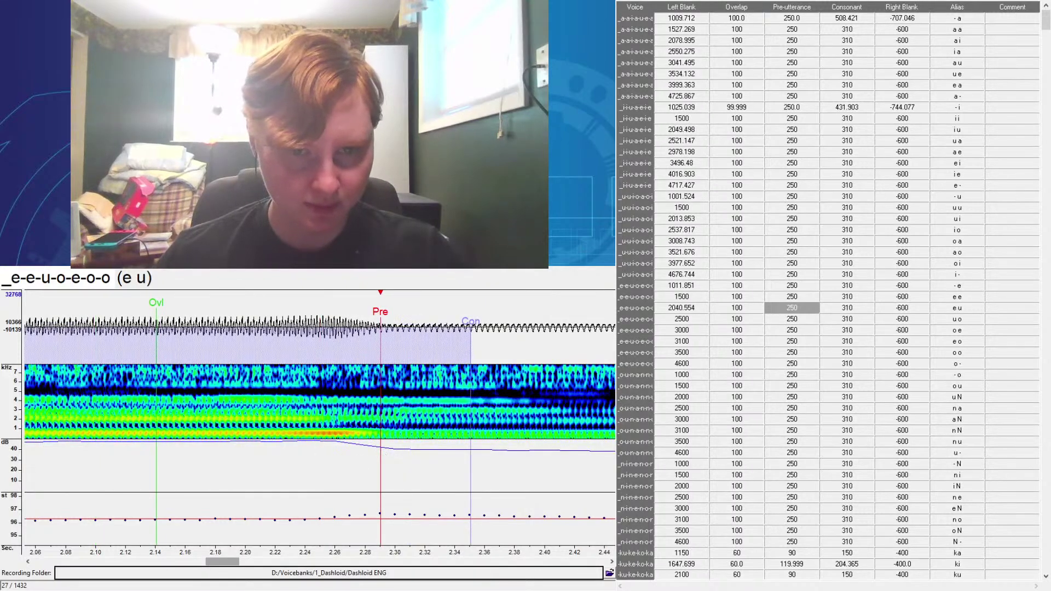
scroll(506, 577, "right", 4)
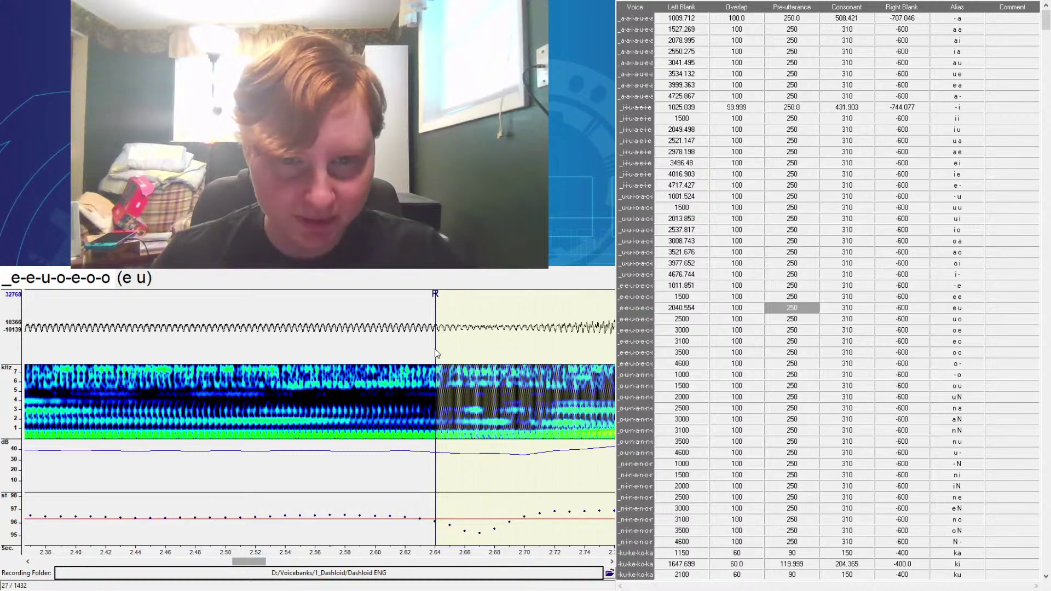
key("F3")
key("F3")
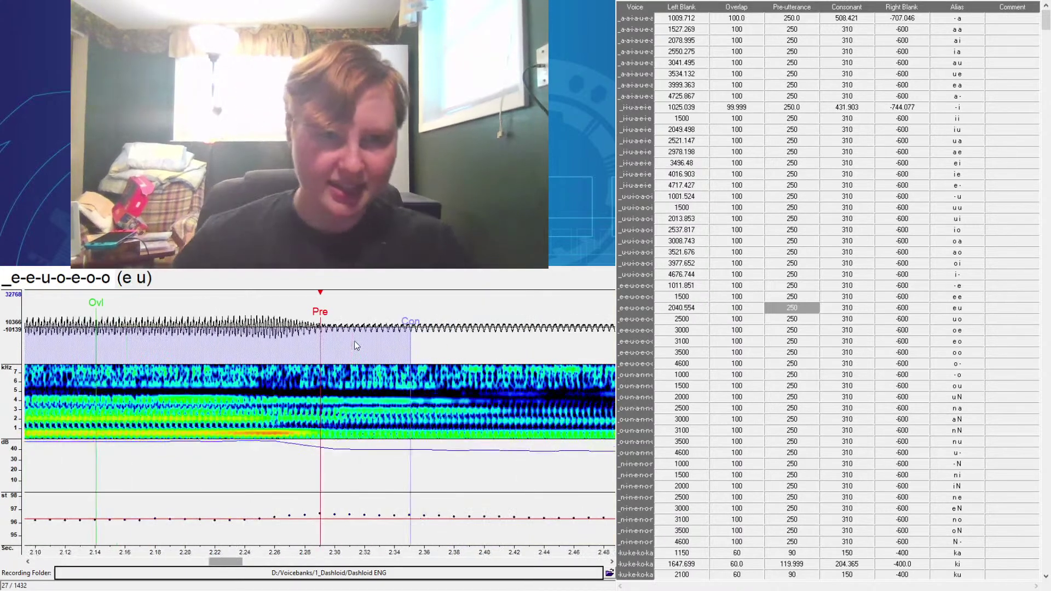
- Move the "e u" entry's right blank earlier, to about -502, so it ends within the steady "u" vowel
key("ctrl+z")
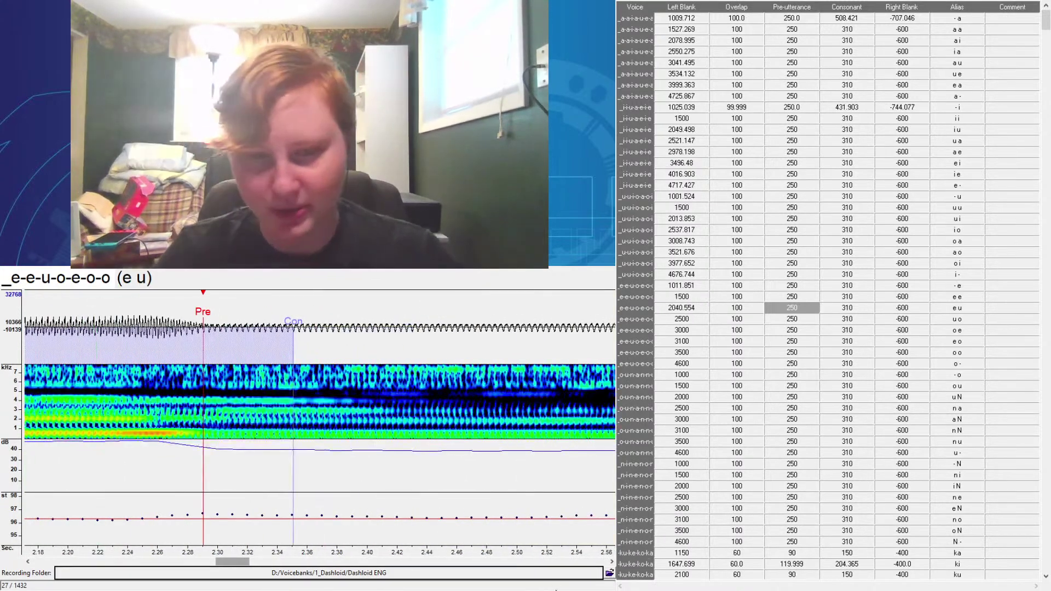
scroll(505, 395, "right", 2)
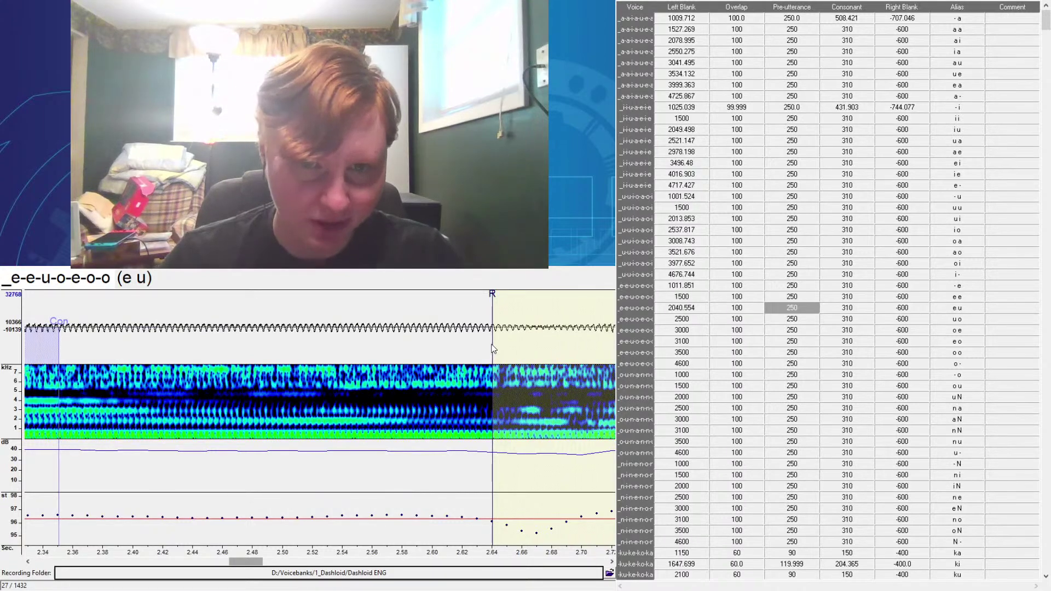
scroll(439, 336, "left", 4)
scroll(438, 337, "right", 1)
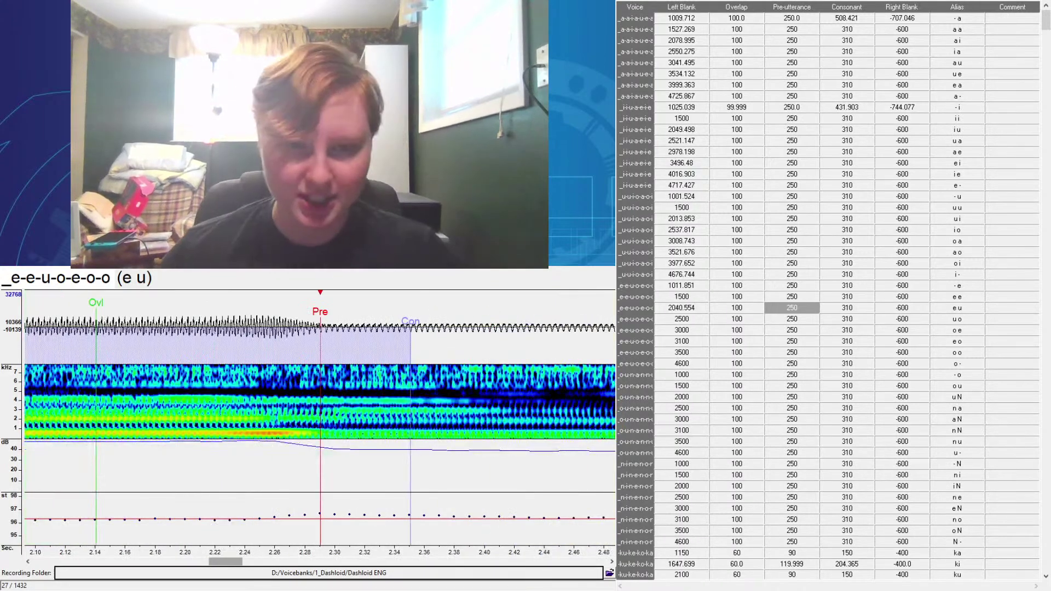
scroll(492, 575, "right", 4)
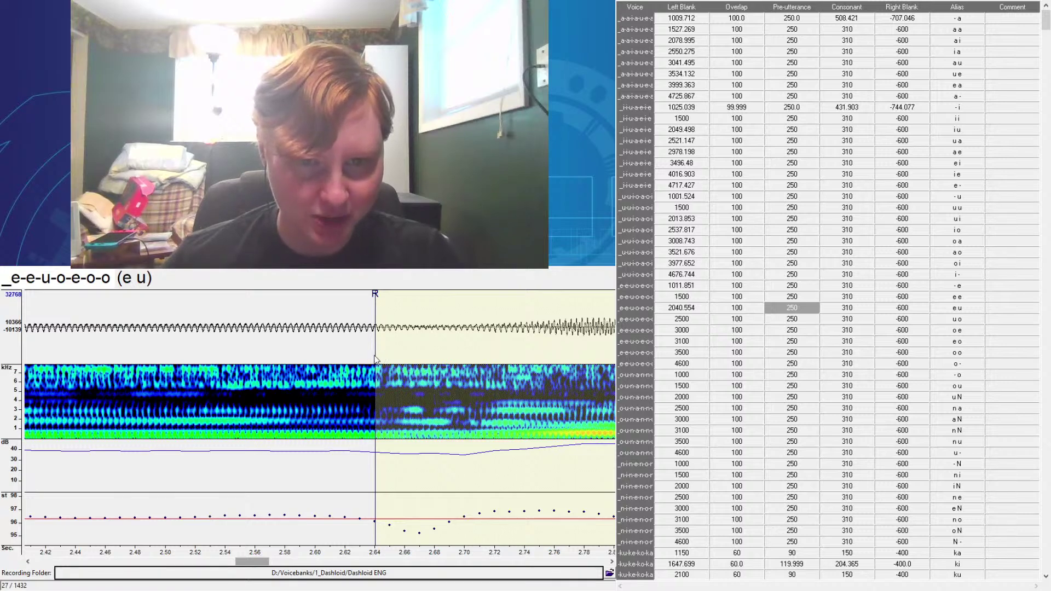
mouse_move(376, 359)
left_mouse_down()
mouse_move(130, 355)
mouse_move(229, 355)
left_mouse_up()
scroll(450, 580, "left", 10)
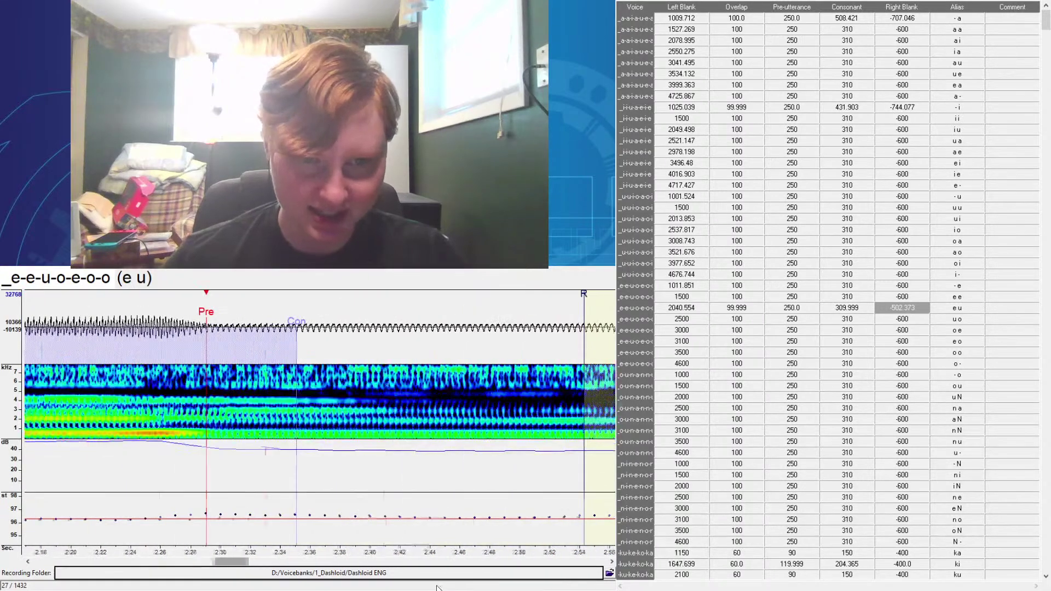
key("space")
- Shift the "u o" markers onto their vowel transition at a left blank of about 2501 and the "o e" markers at about 2987
key("Down")
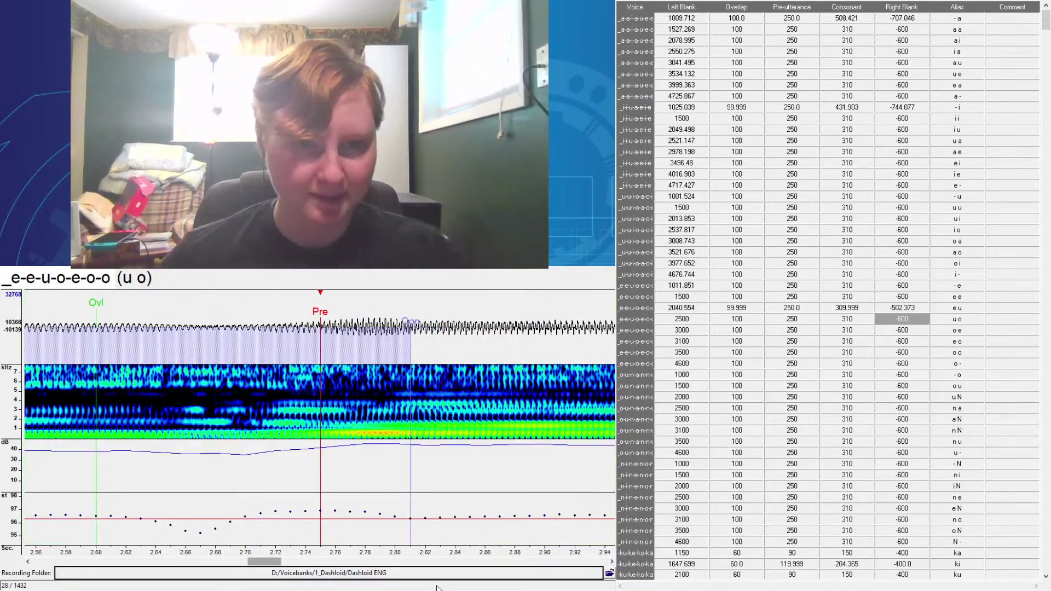
left_click_drag(505, 462, 501, 433)
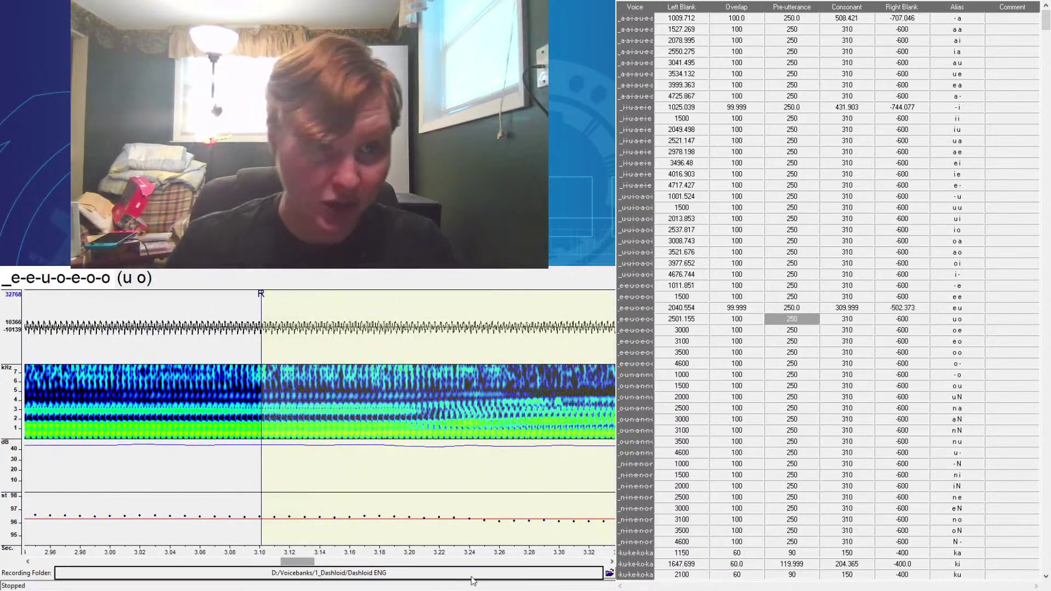
key("Down")
left_click_drag(510, 426, 480, 442)
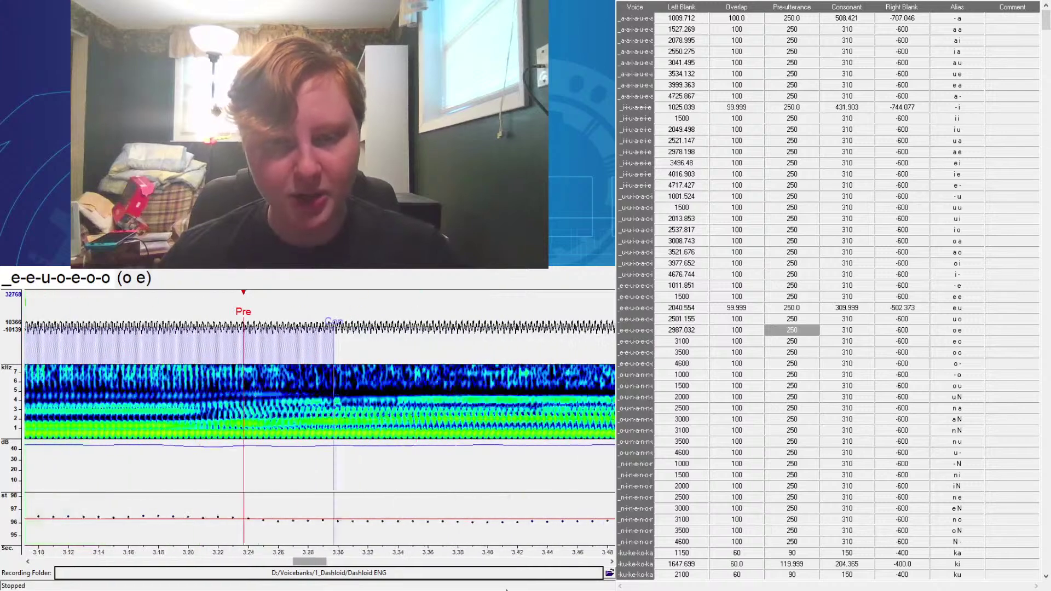
scroll(500, 588, "up", 6)
scroll(500, 588, "down", 1)
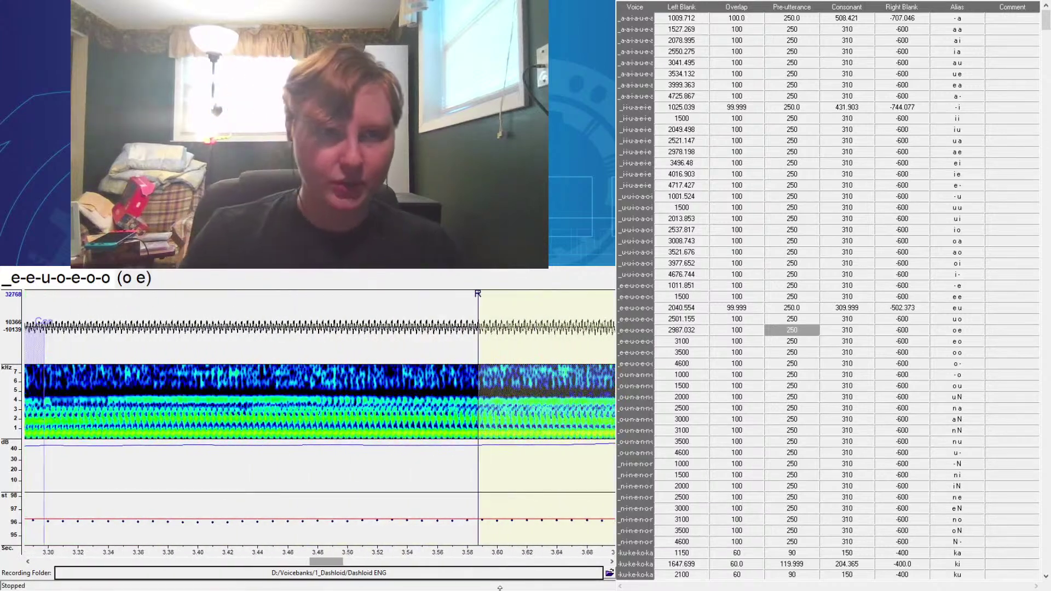
- Shift the "e o" entry's markers onto the vowel transition at a left blank of about 3513
left_click(744, 340)
scroll(462, 450, "down", 8)
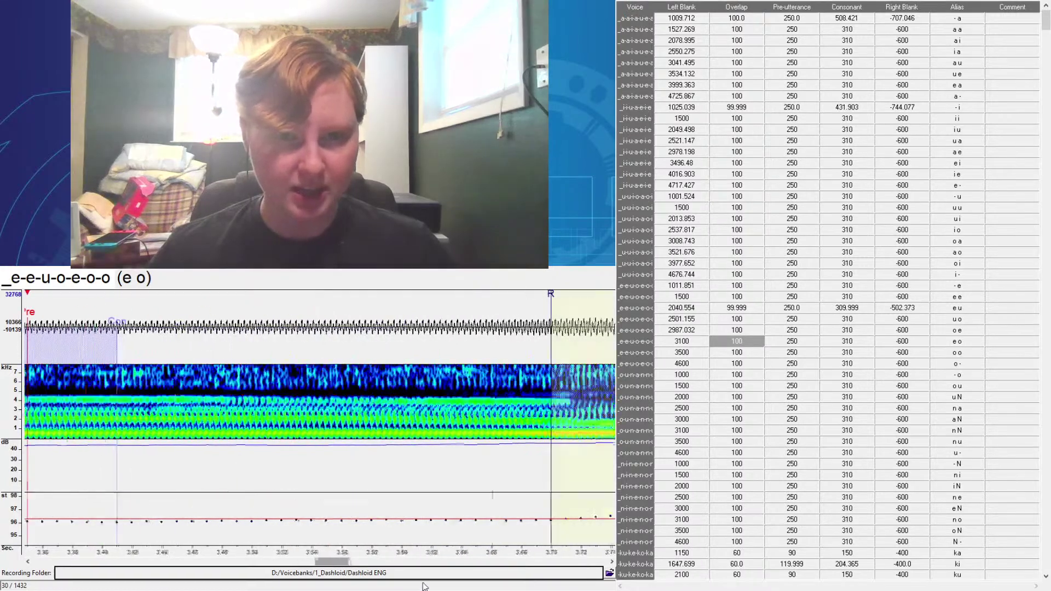
left_click(446, 450)
left_click(469, 452)
scroll(467, 574, "down", 10)
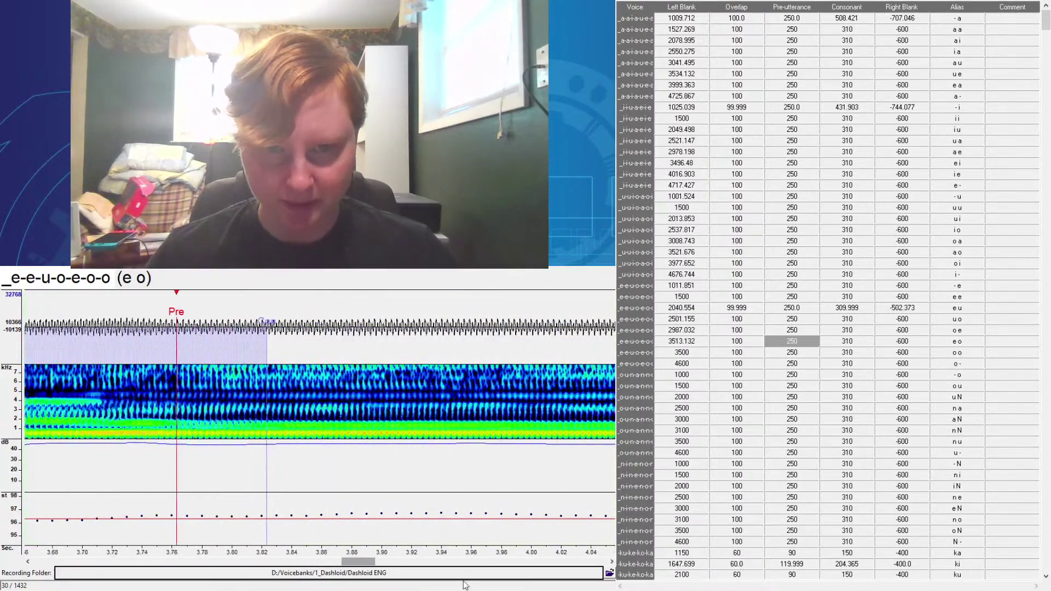
- Shift the "o o" entry's markers into the sustained vowel at a left blank of about 3997 and check its right blank
key("Down")
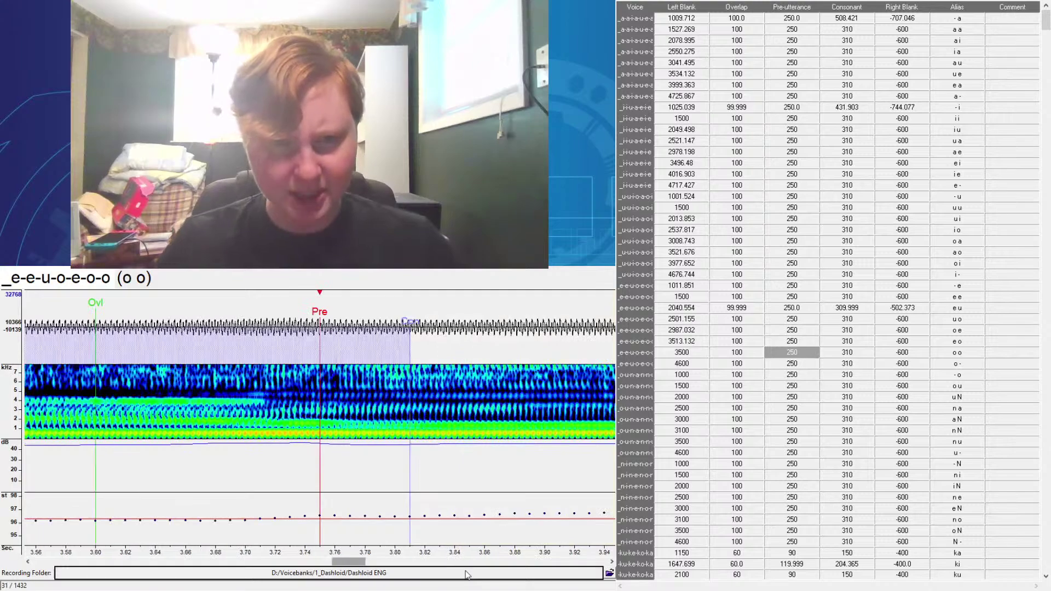
key("F3")
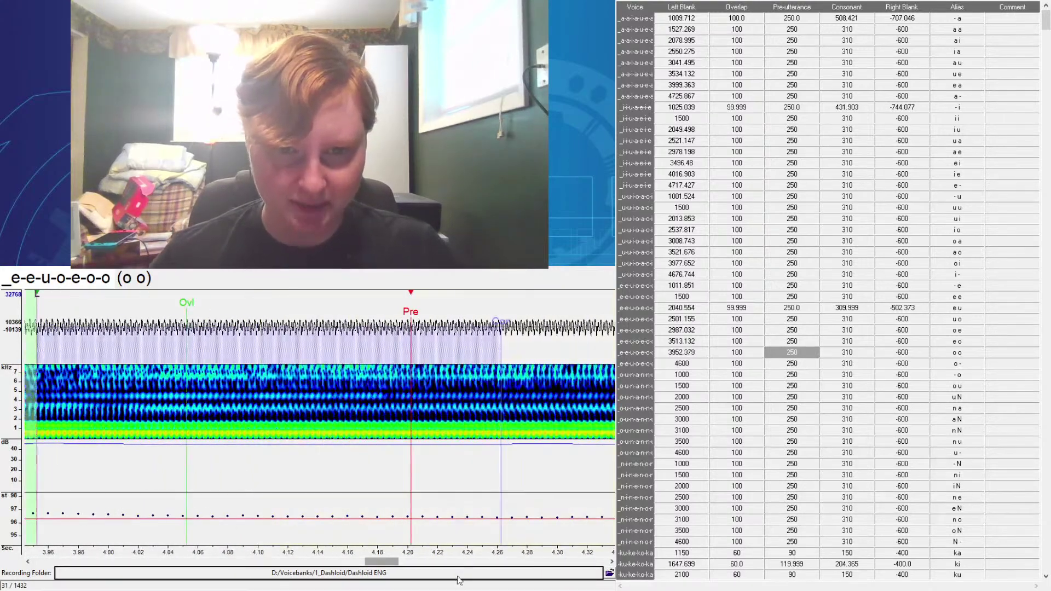
scroll(462, 578, "down", 15)
scroll(471, 588, "up", 10)
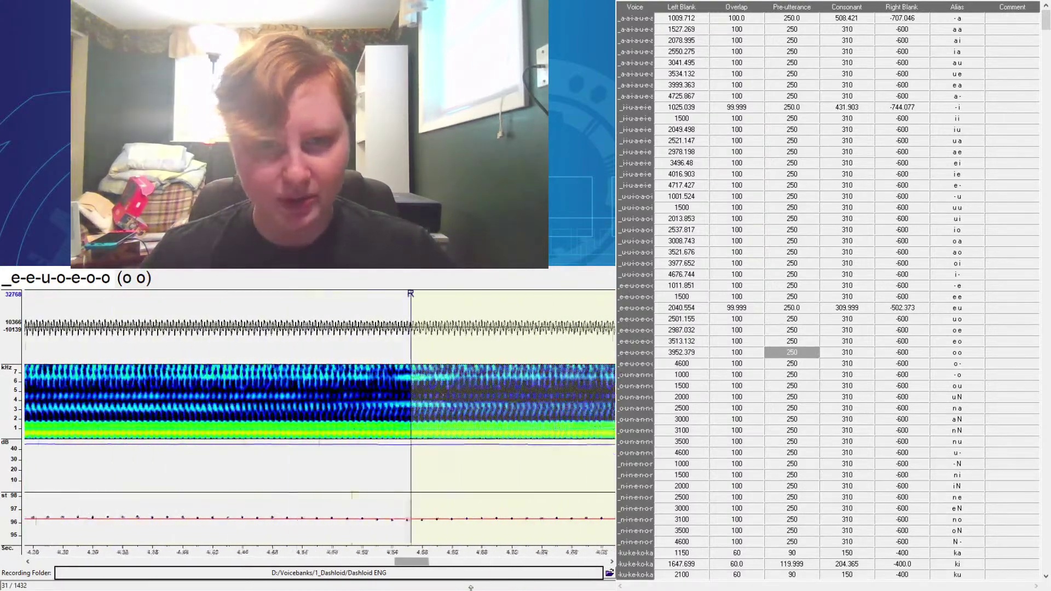
scroll(489, 586, "up", 4)
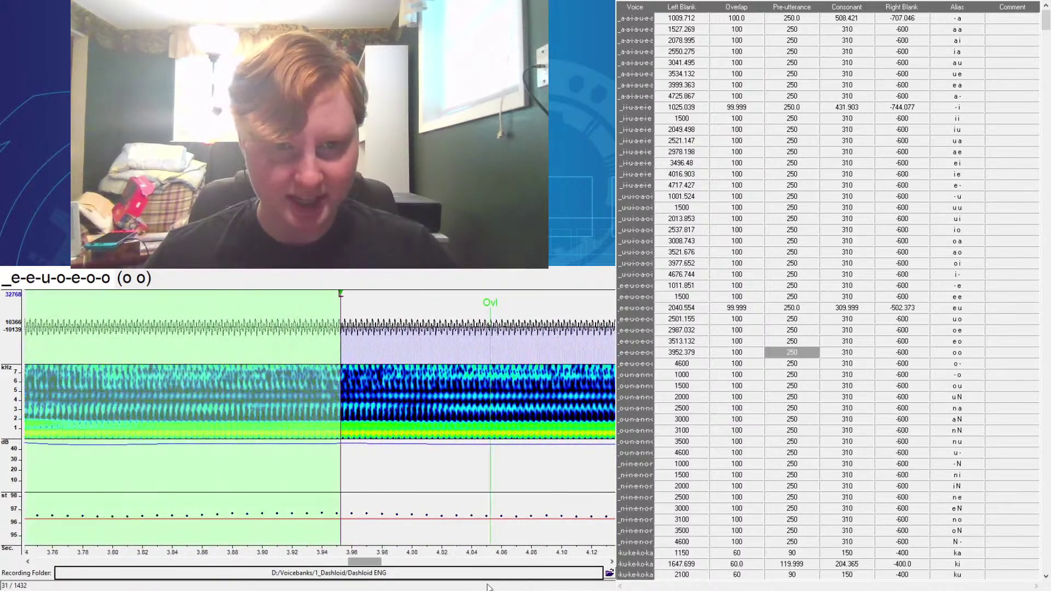
scroll(489, 586, "down", 7)
key("F3")
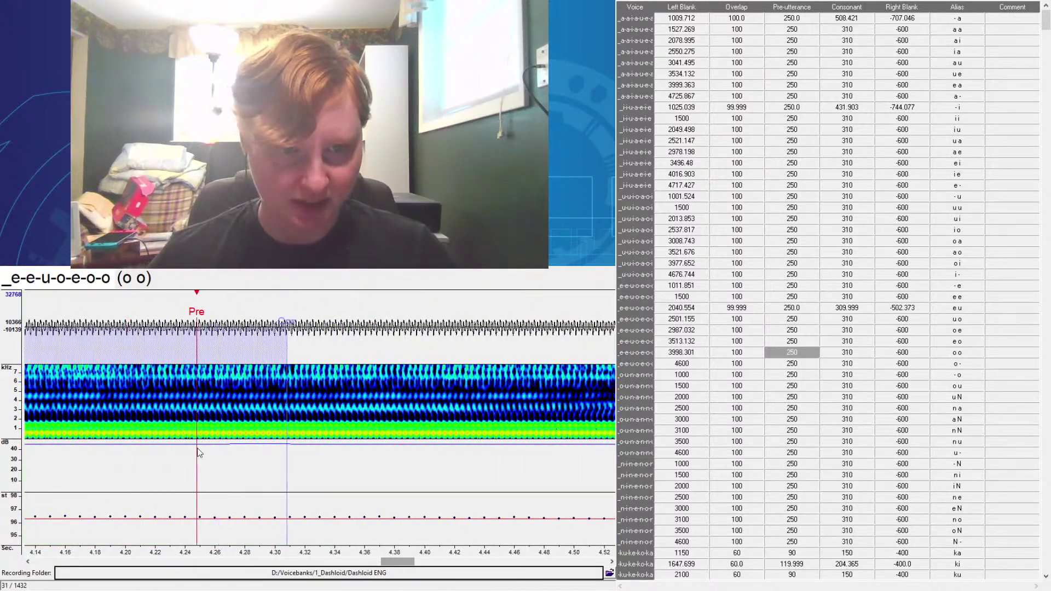
scroll(316, 588, "up", 6)
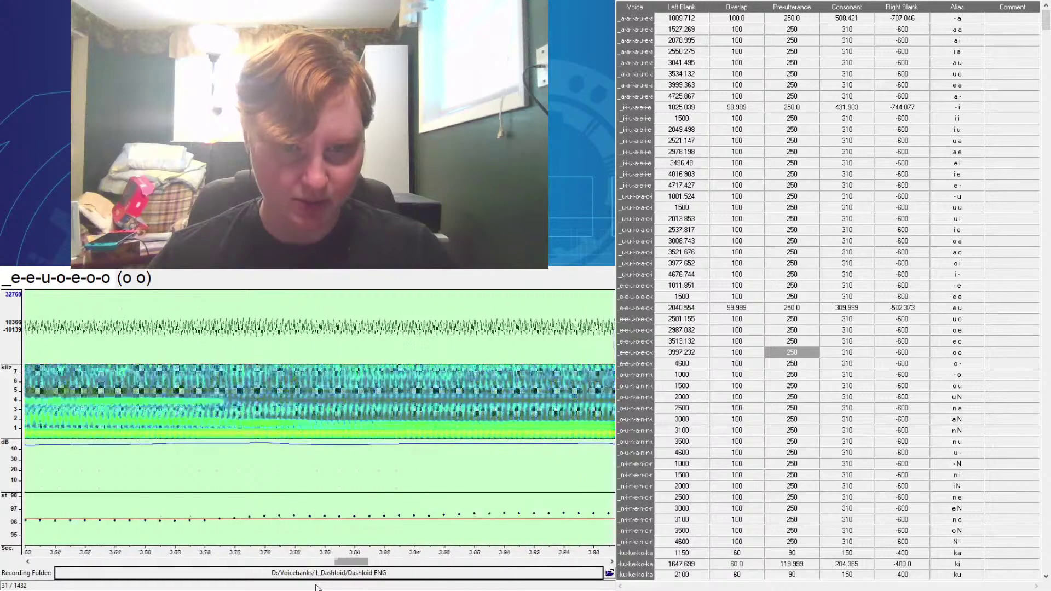
scroll(317, 587, "up", 1)
scroll(320, 587, "down", 12)
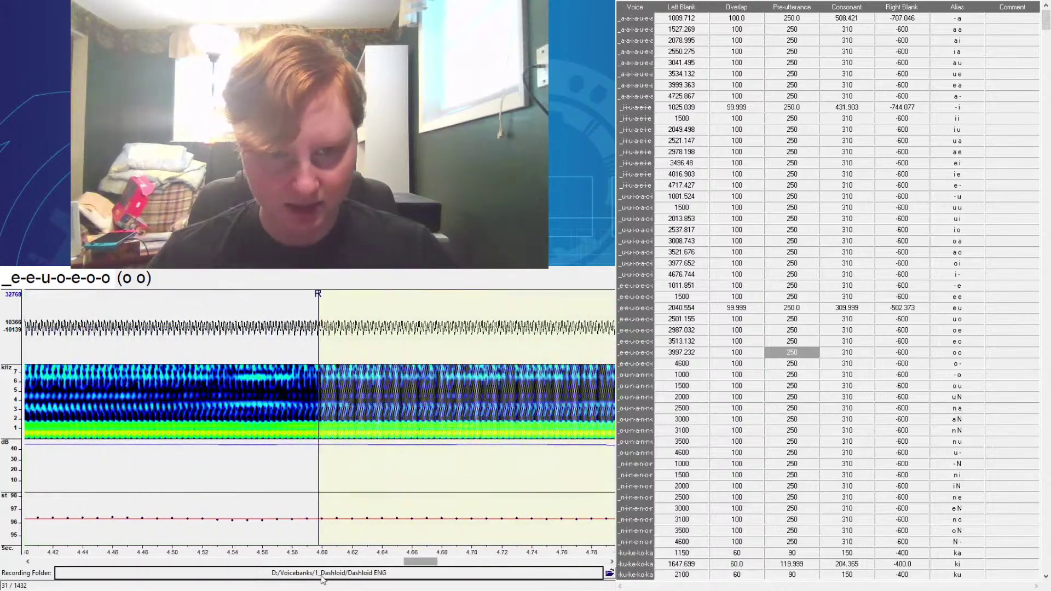
- Extend the "o o" entry's right blank further into the sustained vowel, to about -733
scroll(328, 580, "down", 3)
scroll(356, 581, "up", 3)
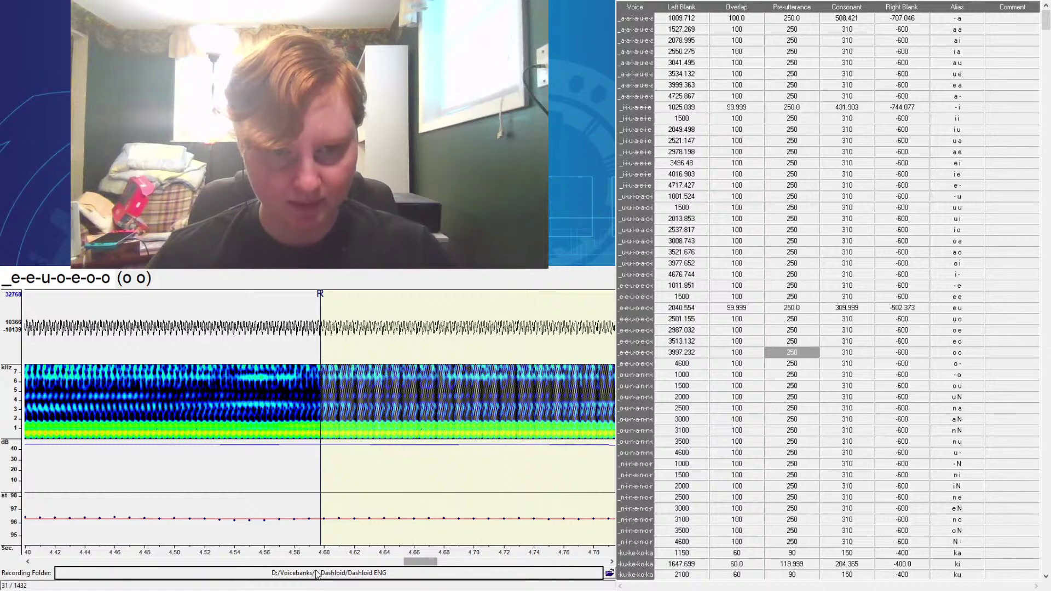
scroll(398, 585, "down", 3)
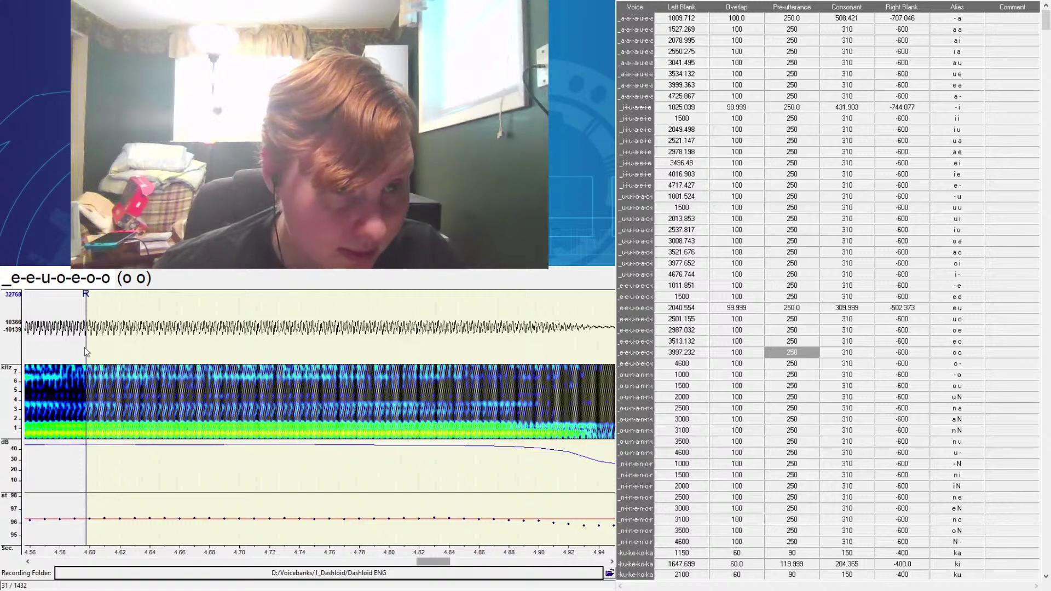
left_click_drag(87, 351, 284, 351)
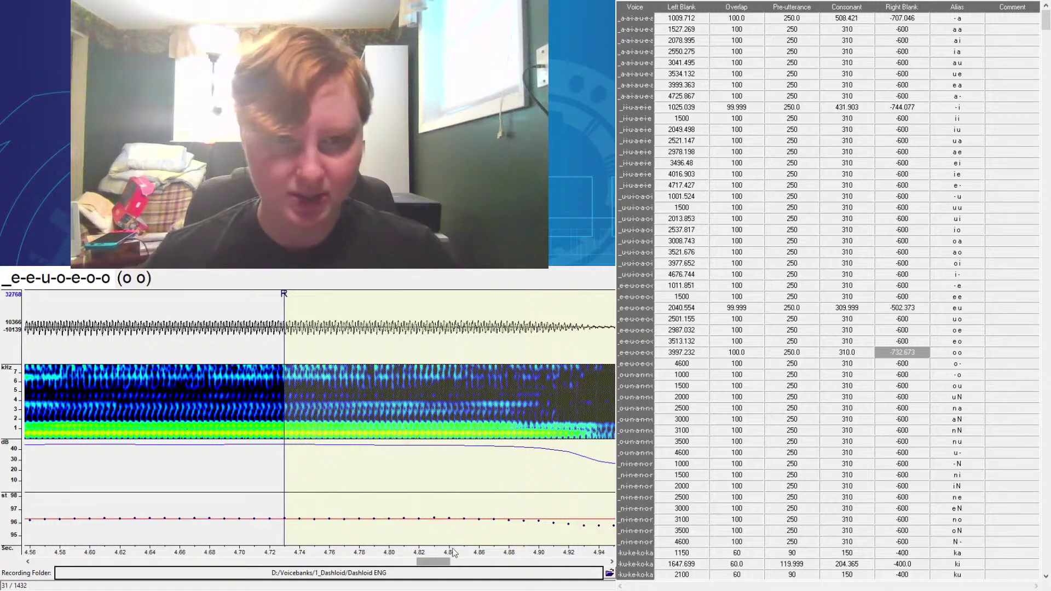
- Shift the "o -" entry's markers to the vowel's ending at a left blank of about 4690 and check its right blank
key("Down")
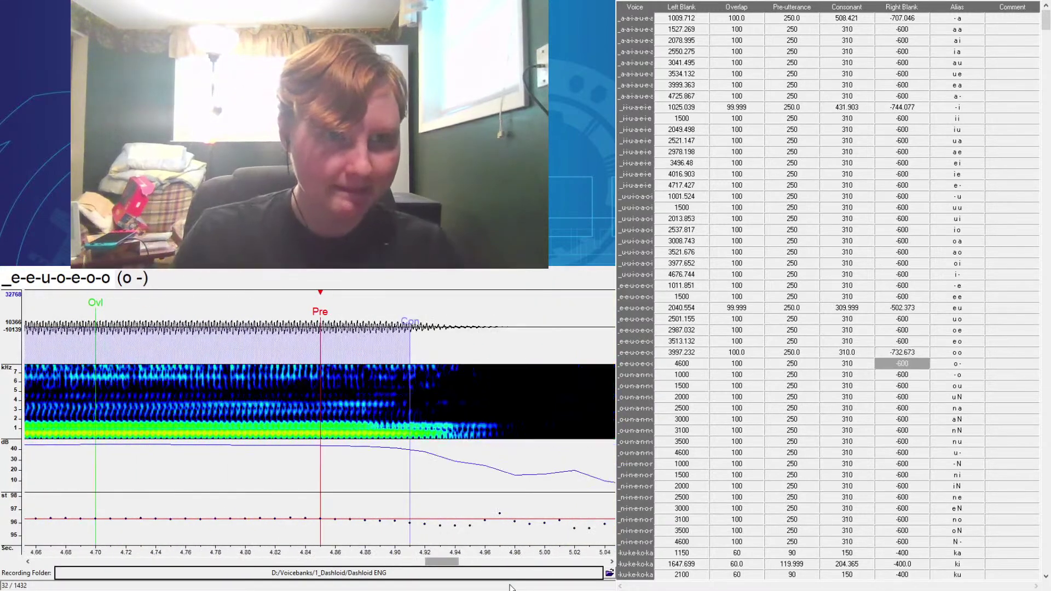
key("F3")
scroll(497, 583, "down", 5)
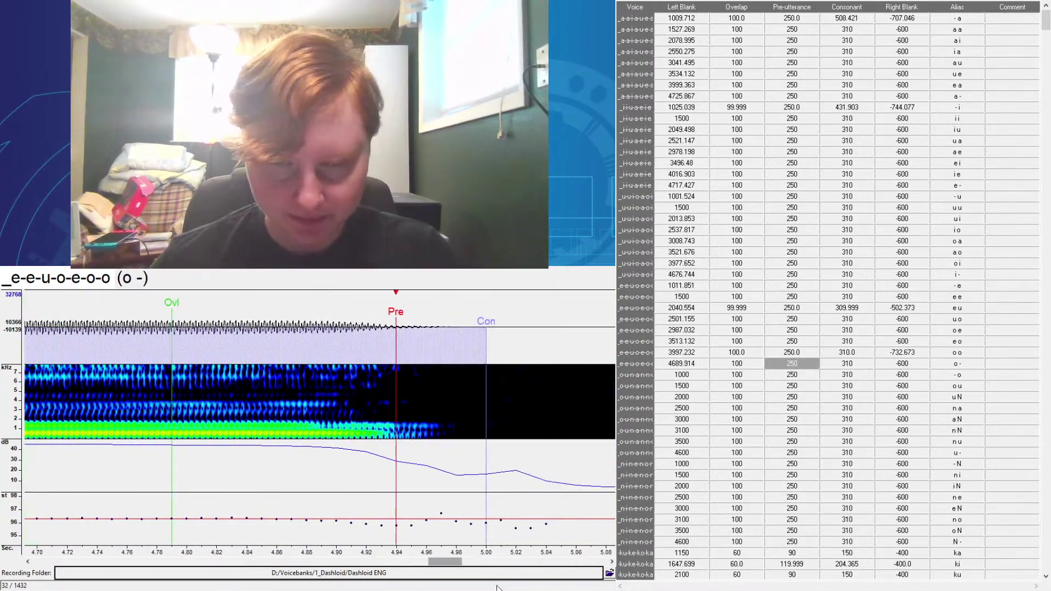
scroll(497, 578, "up", 1)
scroll(498, 581, "up", 3)
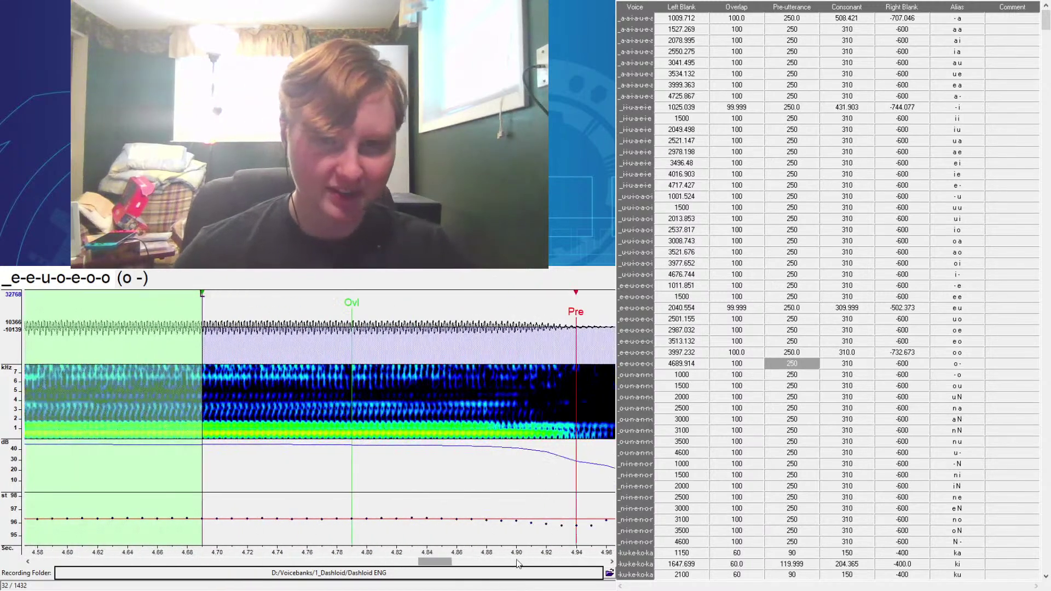
scroll(526, 561, "down", 8)
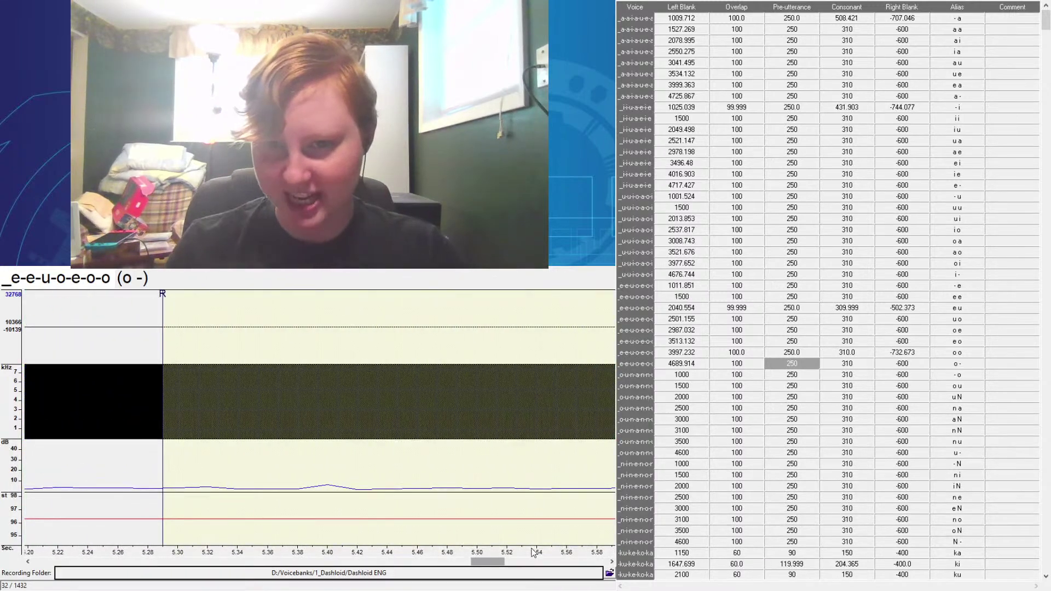
- Shift the "- o" entry's markers to the vowel onset at a left blank of about 1035 and extend its consonant to about 382
key("Down")
key("F3")
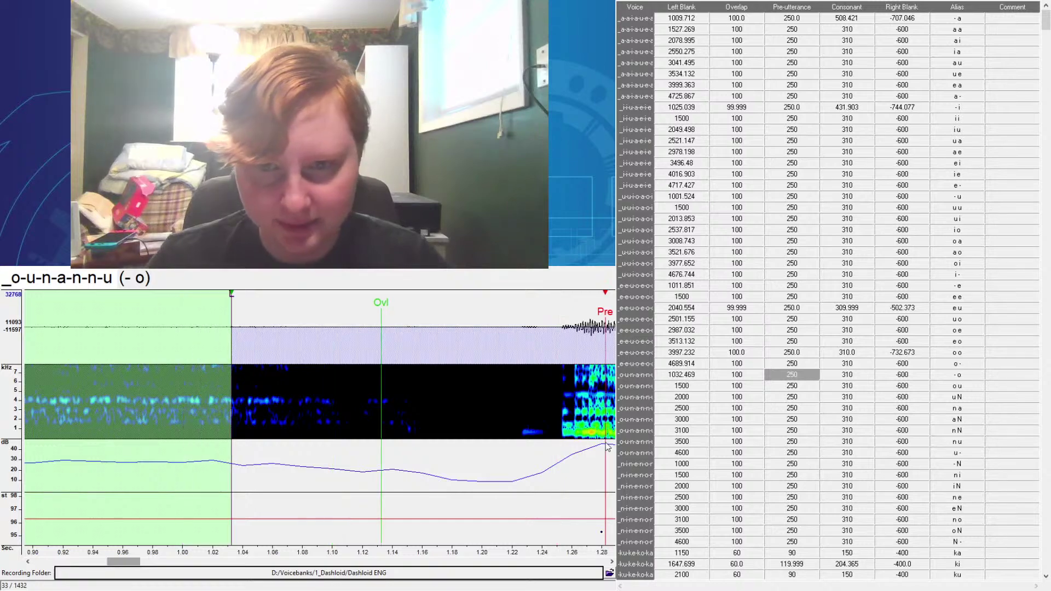
key("F3")
scroll(489, 556, "down", 3)
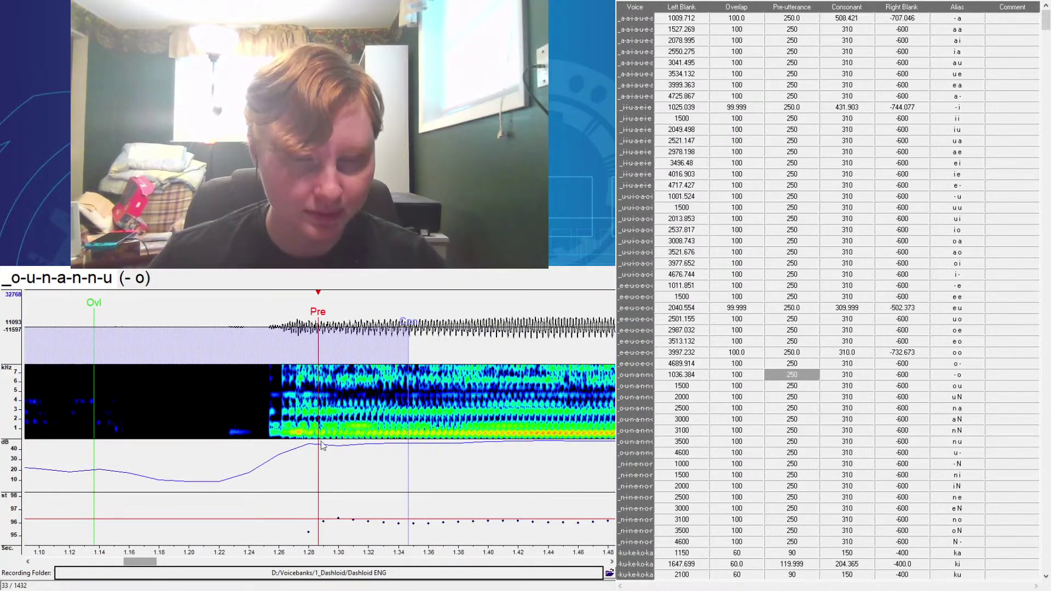
key("F3")
scroll(446, 587, "down", 4)
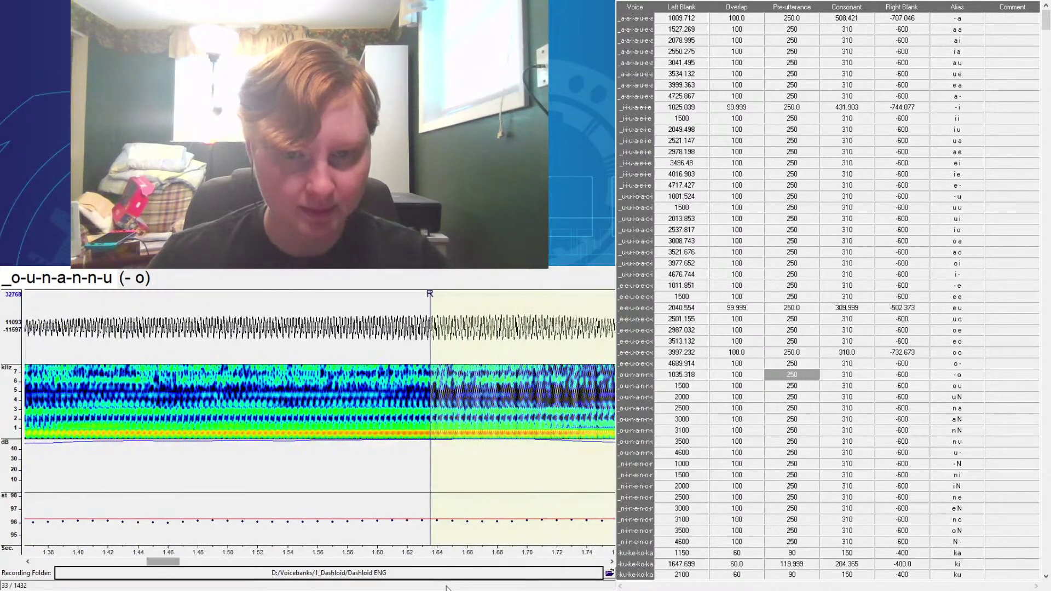
scroll(446, 587, "up", 2)
left_click_drag(177, 416, 282, 439)
- Shift the "o u" entry's markers onto the vowel transition at a left blank of about 1553 and check its right blank
key("Down")
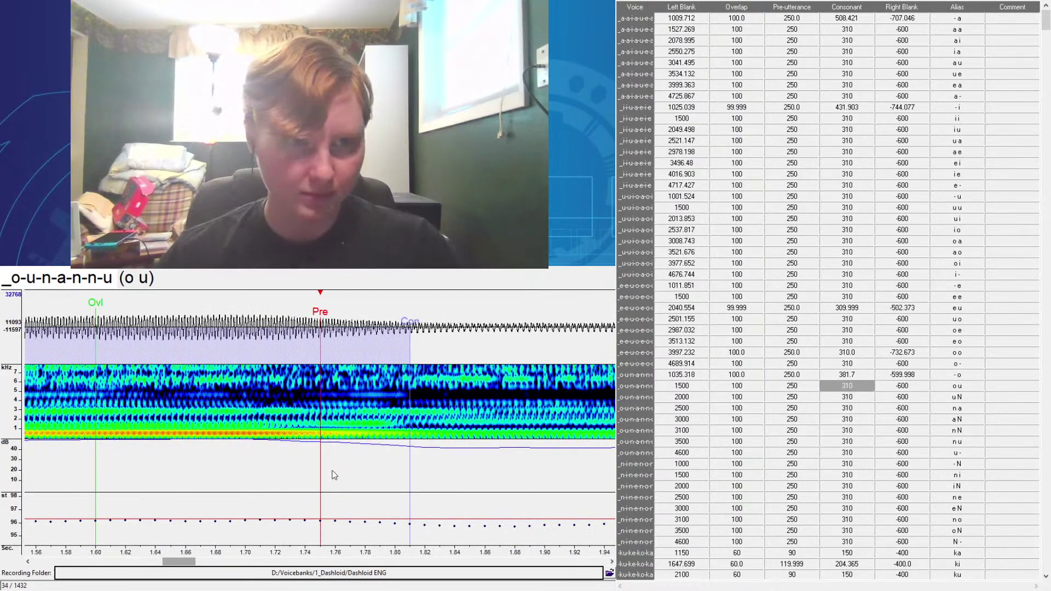
left_click(399, 455)
key("Down")
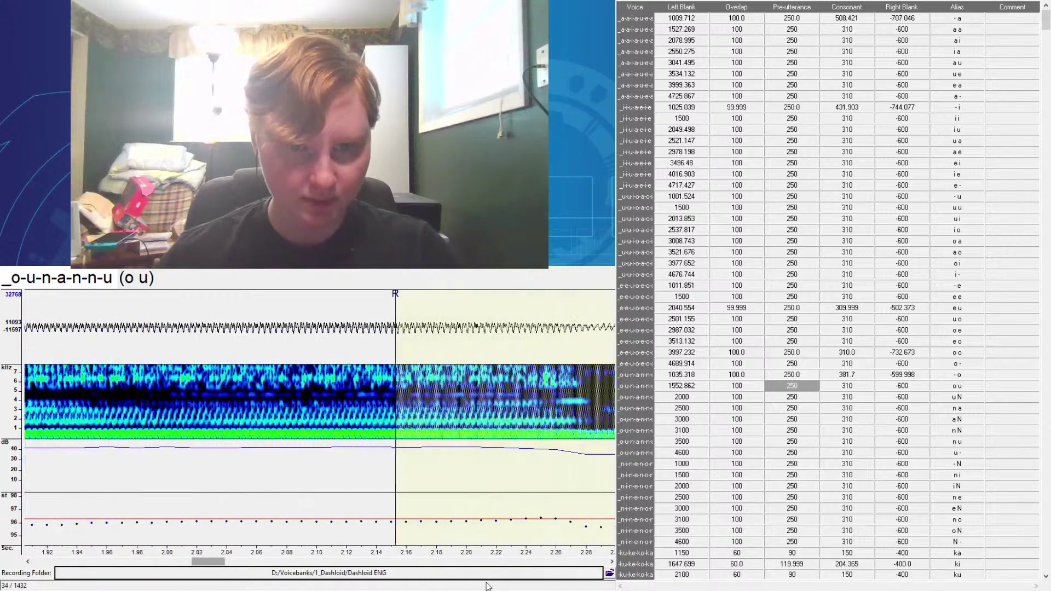
- Shift the "u N" entry's markers onto the nasal onset at a left blank of about 2033 and extend its consonant to about 339
left_click(430, 448)
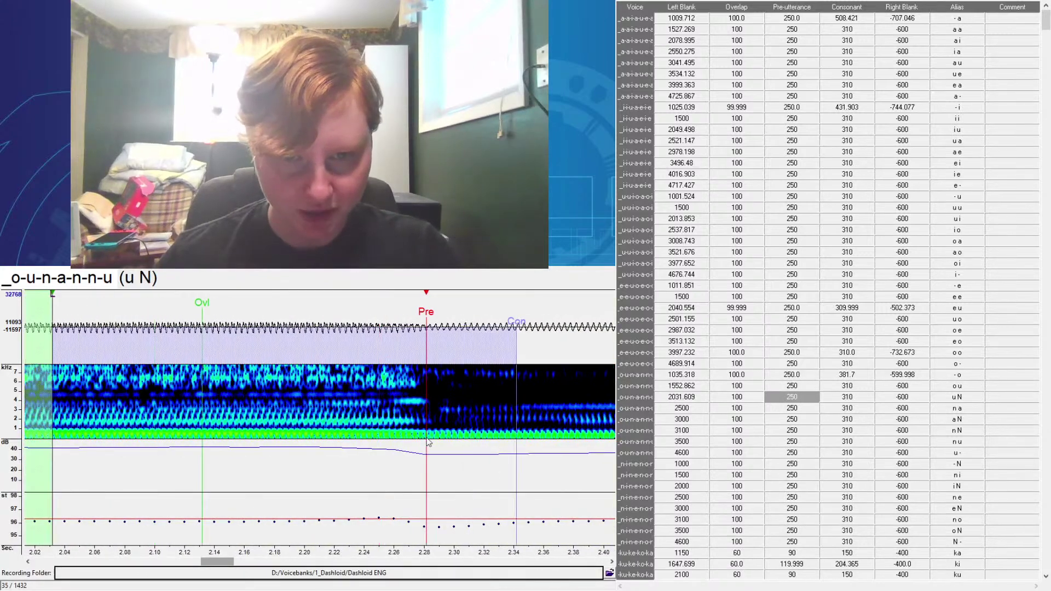
scroll(178, 389, "down", 3)
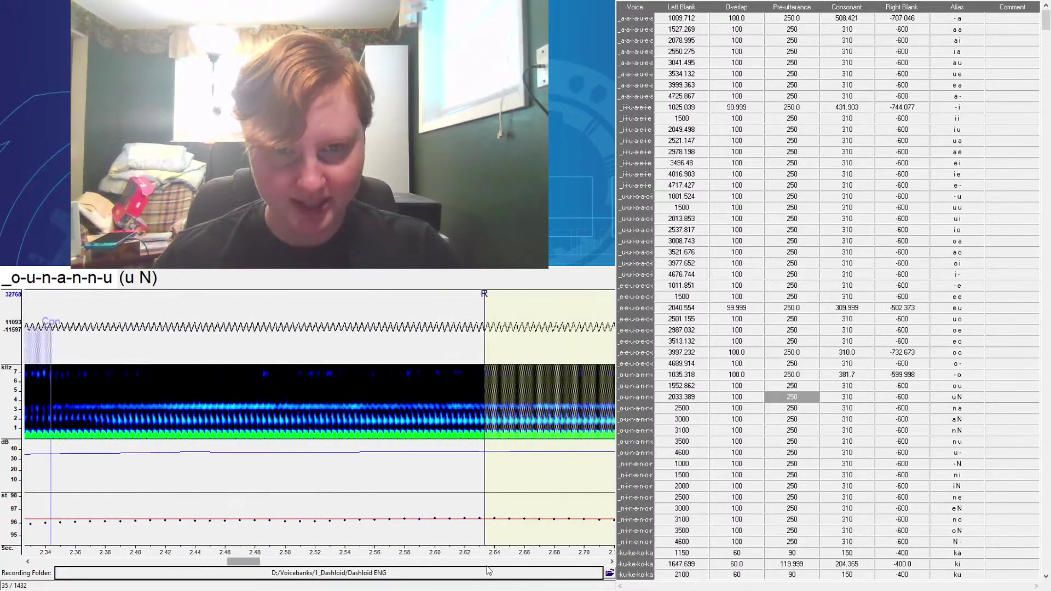
left_click_drag(168, 383, 213, 384)
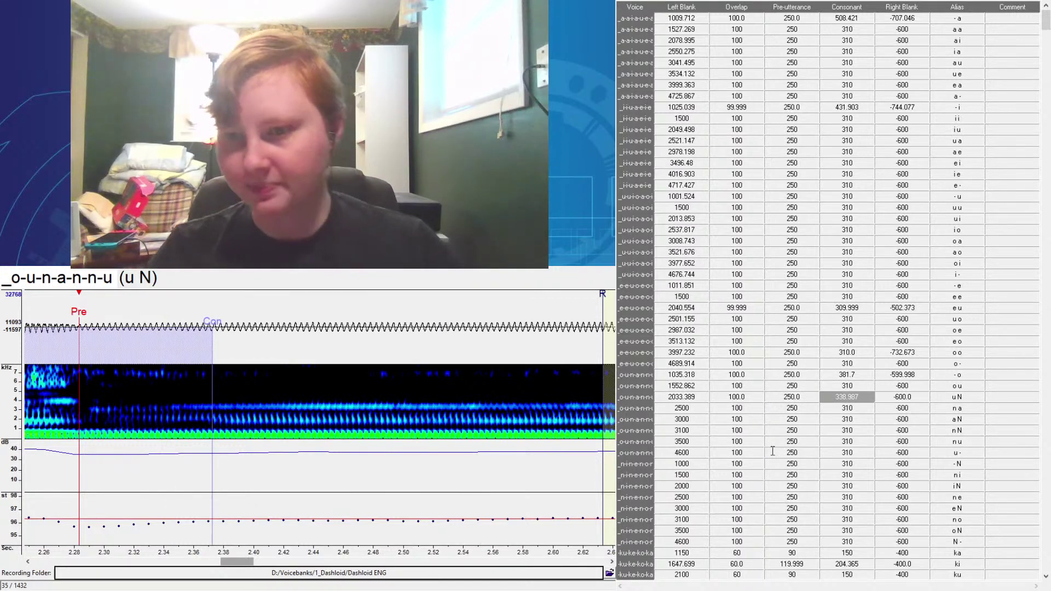
- Examine the "u N" entry's alias and its markers along the nasal, comparing them with the neighbouring "n a" entry
left_click(977, 398)
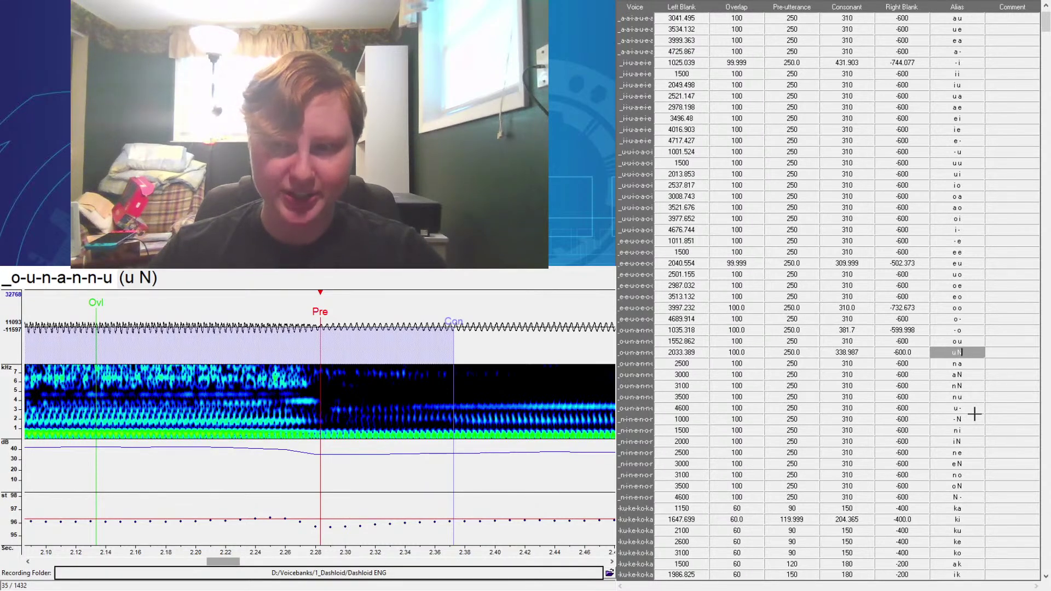
key("Return")
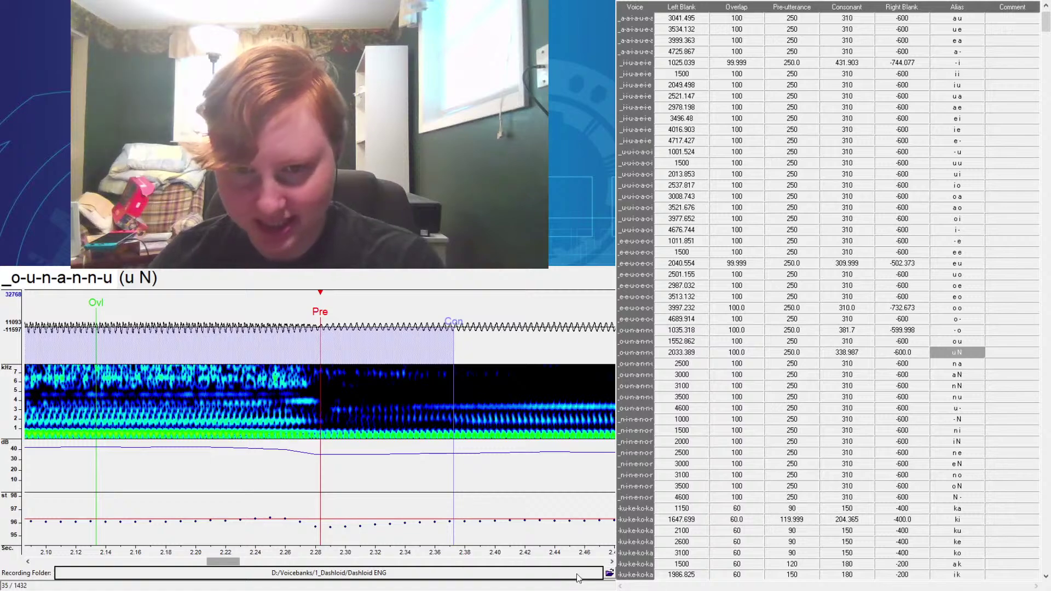
scroll(581, 576, "right", 8)
scroll(579, 584, "left", 10)
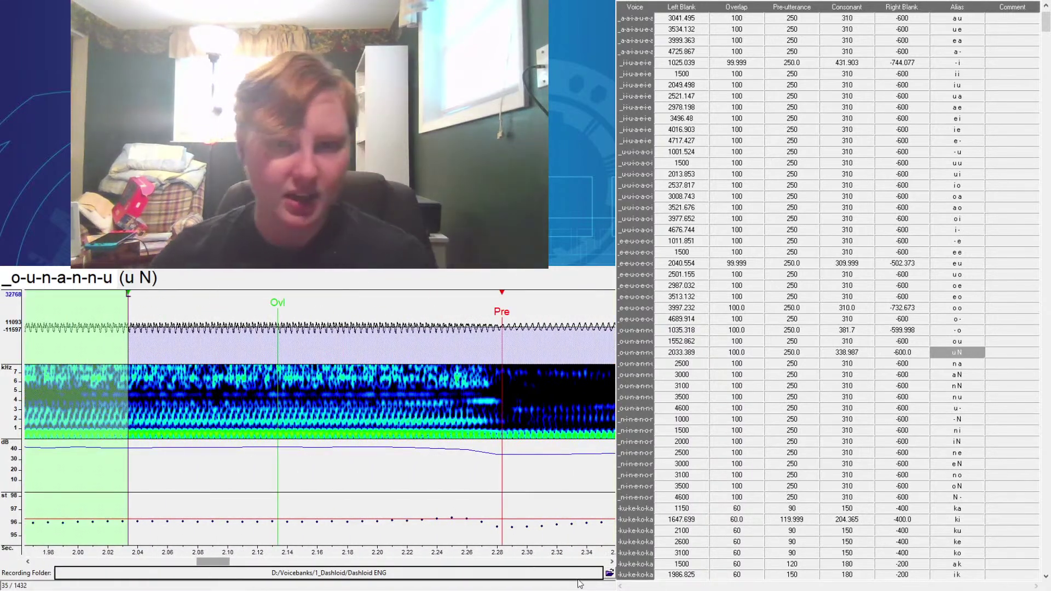
scroll(581, 585, "right", 7)
scroll(593, 580, "right", 1)
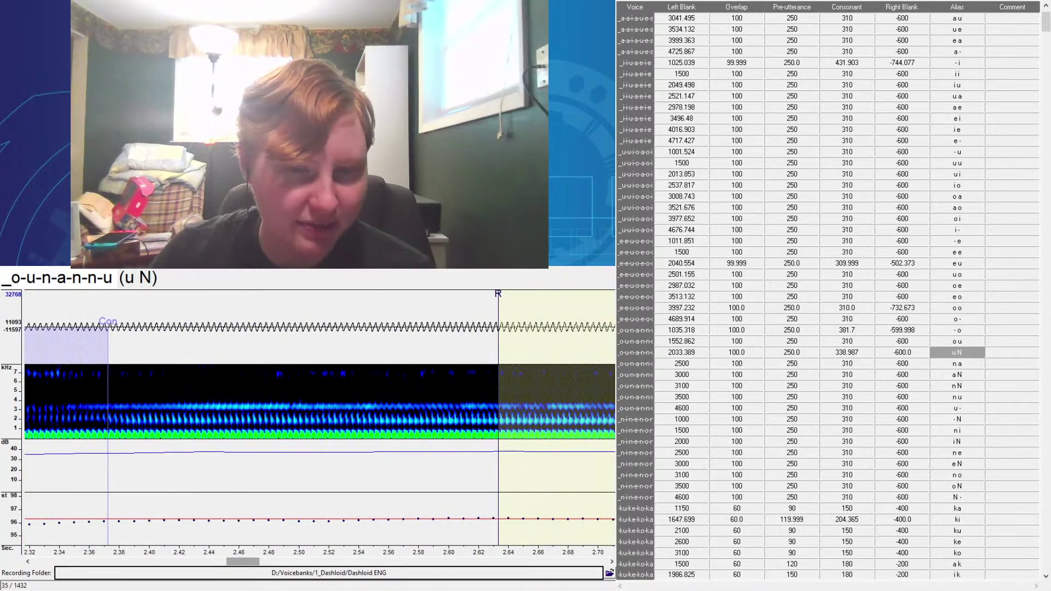
scroll(320, 419, "left", 7)
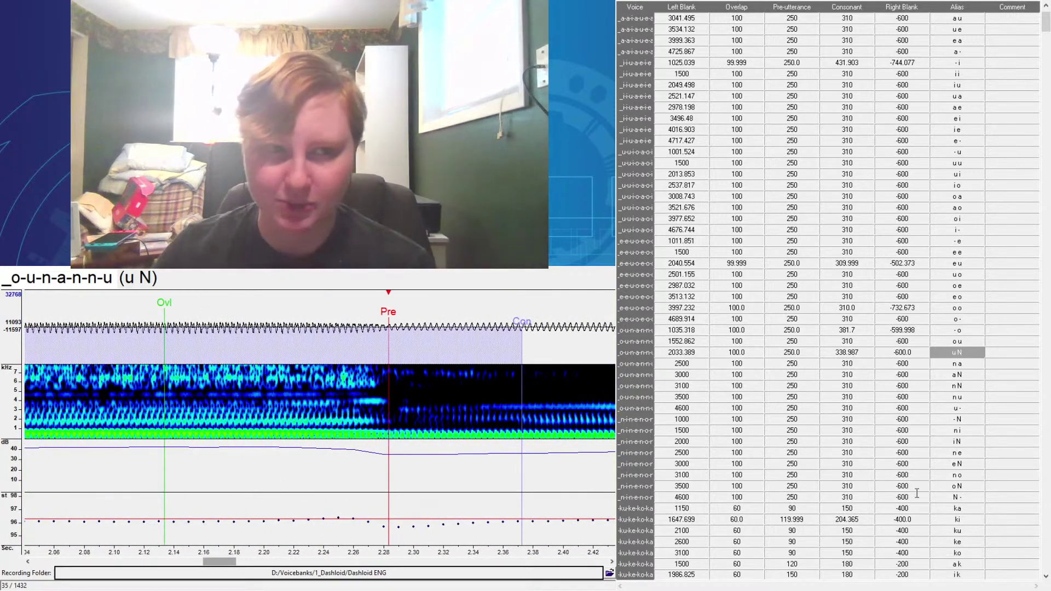
left_click(959, 364)
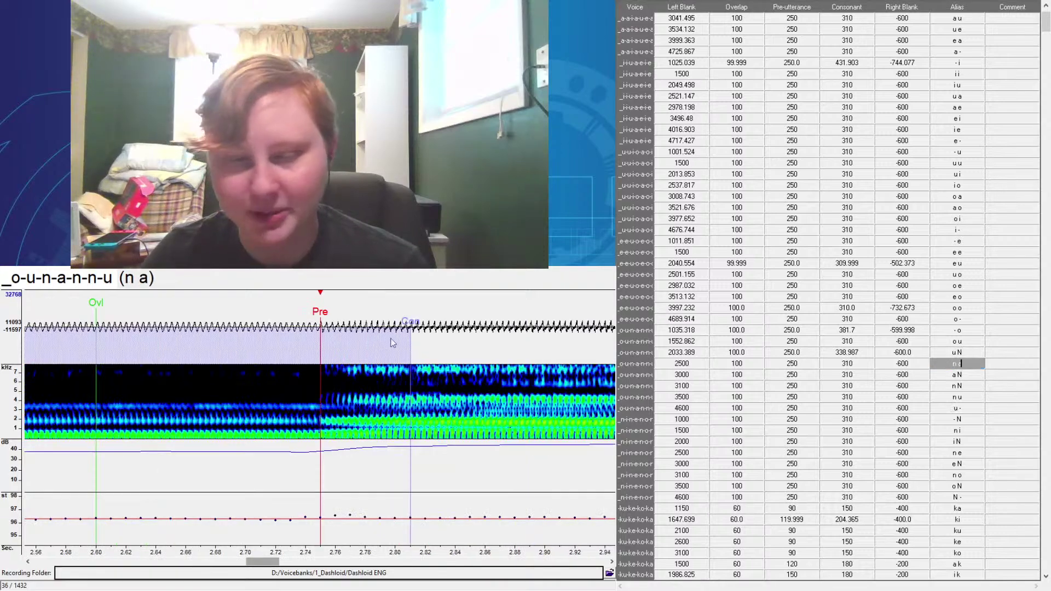
left_click(976, 360)
left_click(975, 355)
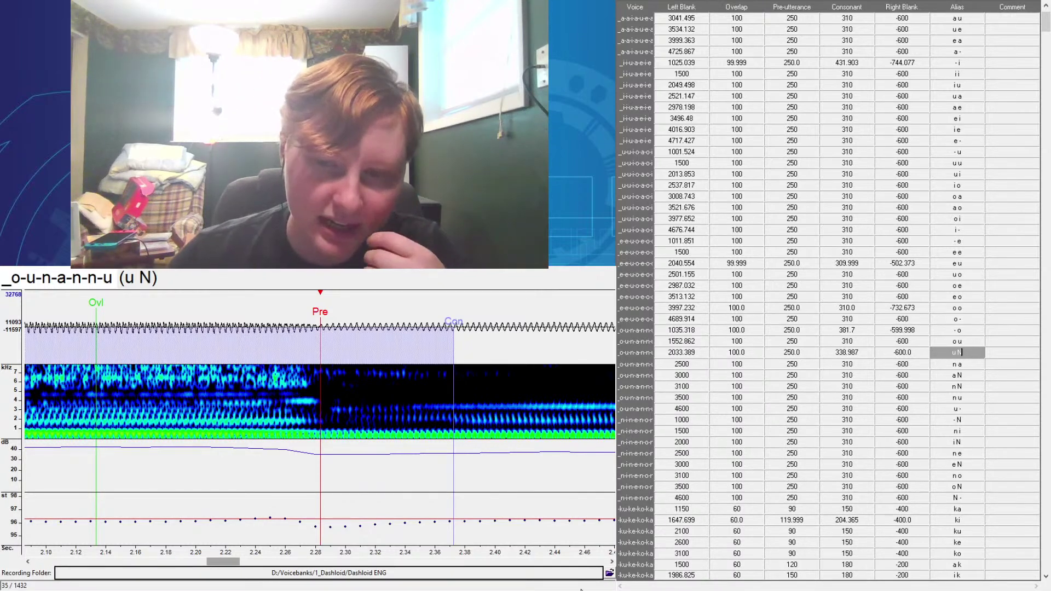
scroll(582, 590, "down", 9)
scroll(582, 590, "up", 4)
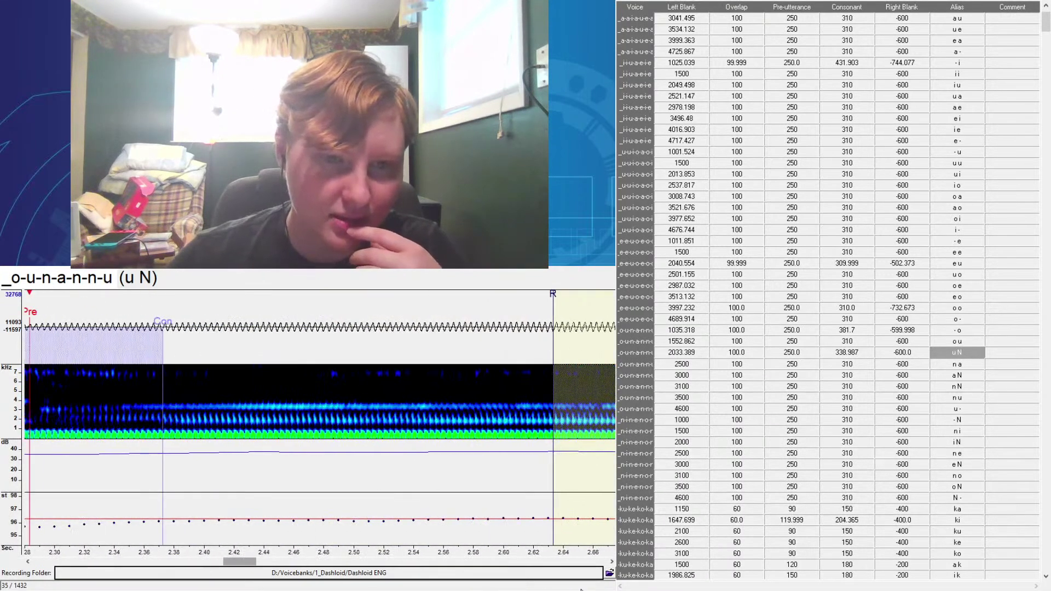
scroll(582, 590, "up", 4)
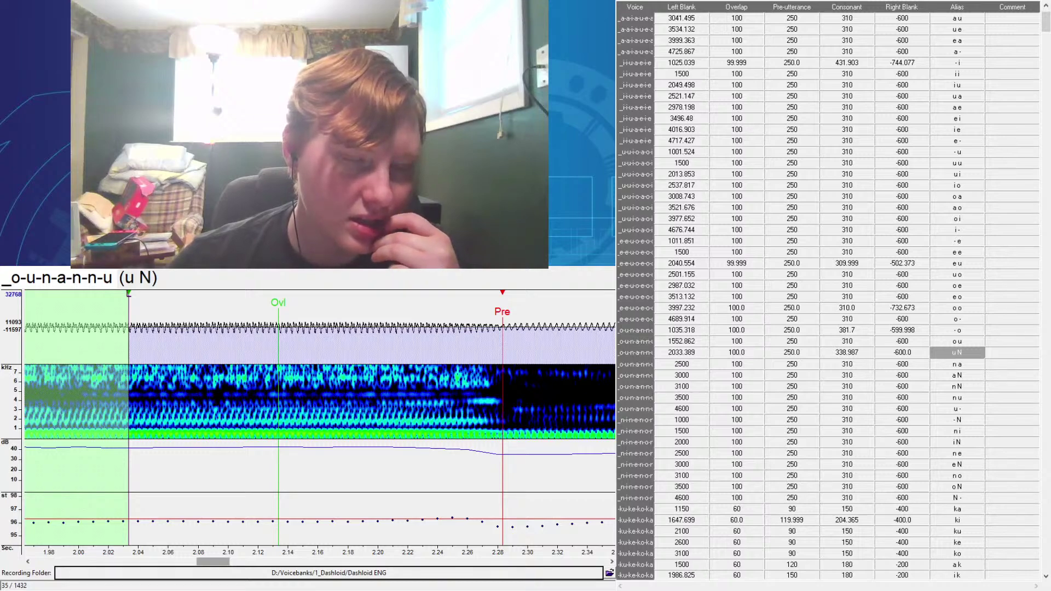
scroll(315, 575, "right", 5)
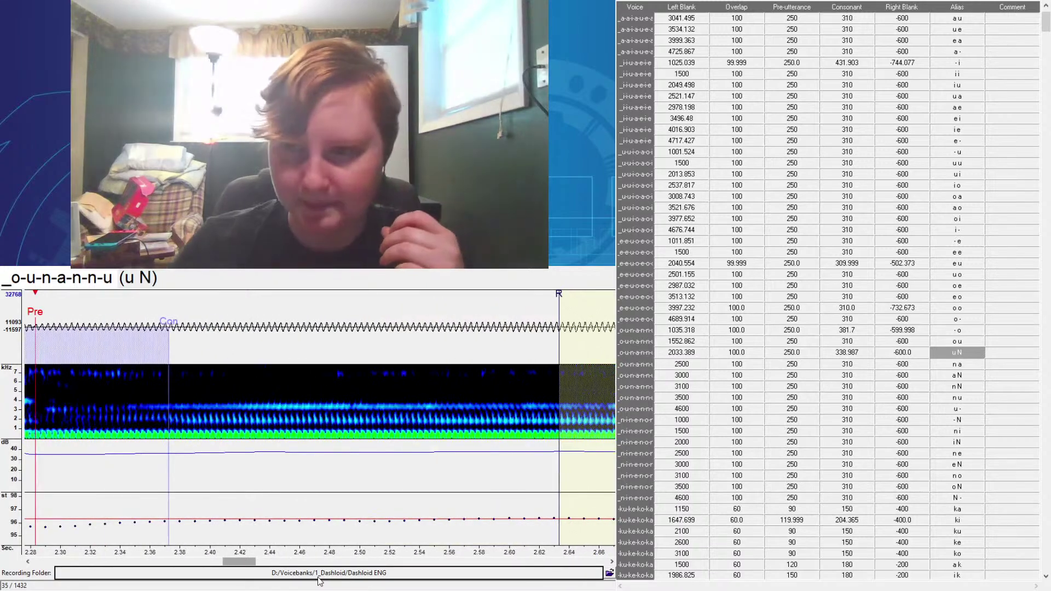
- Shift the "n a" entry's markers onto the vowel onset at a left blank of about 2503 and check its right blank
key("Down")
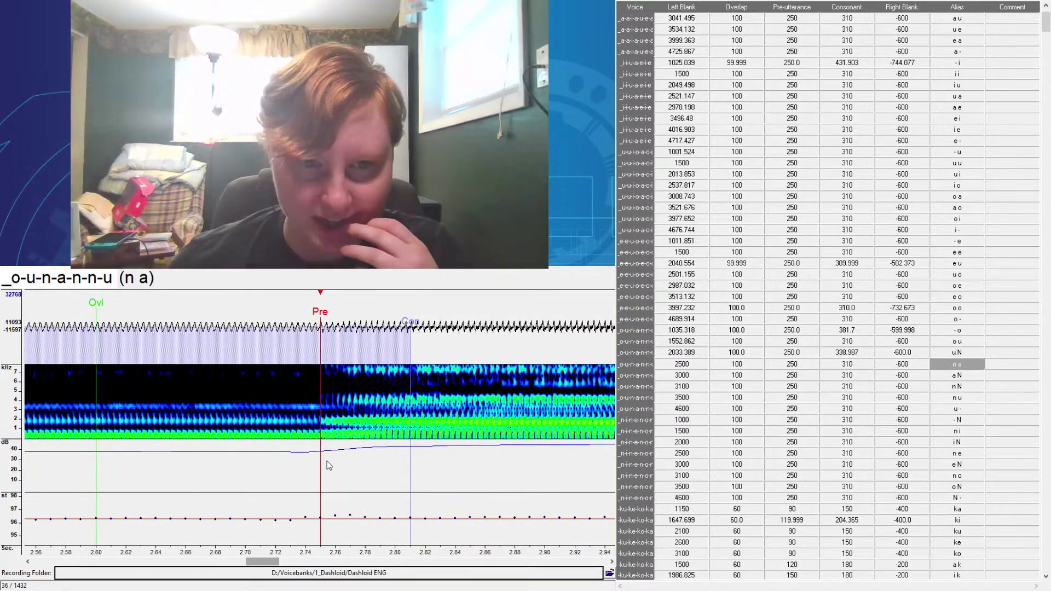
left_click_drag(321, 463, 326, 438)
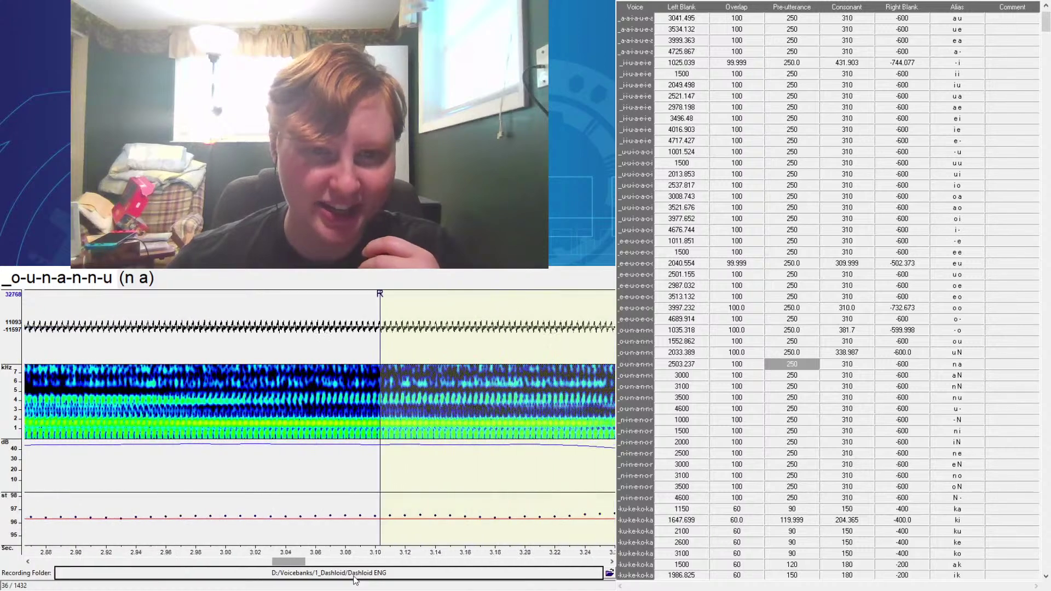
key("Up")
key("Up")
key("Up")
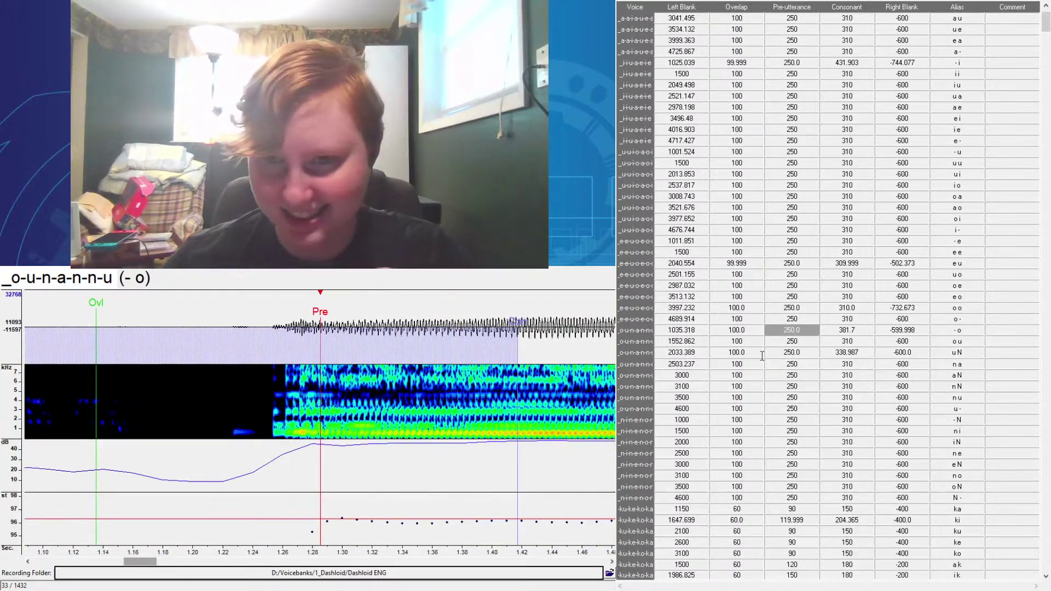
left_click(778, 365)
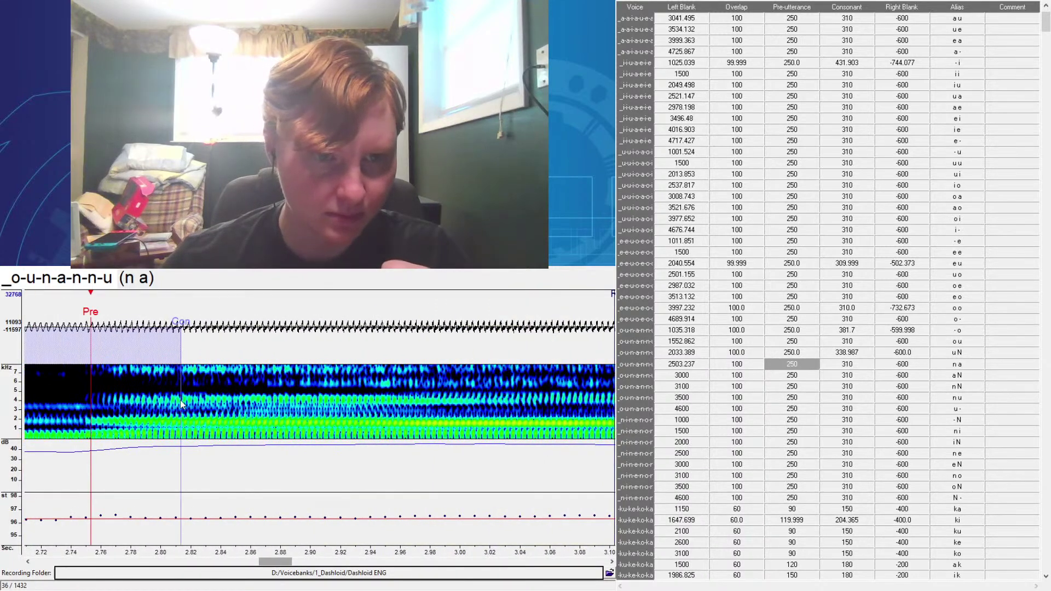
- Extend the "n a" entry's consonant to about 346 and its right blank to about -691
left_click_drag(183, 404, 235, 404)
scroll(412, 585, "down", 4)
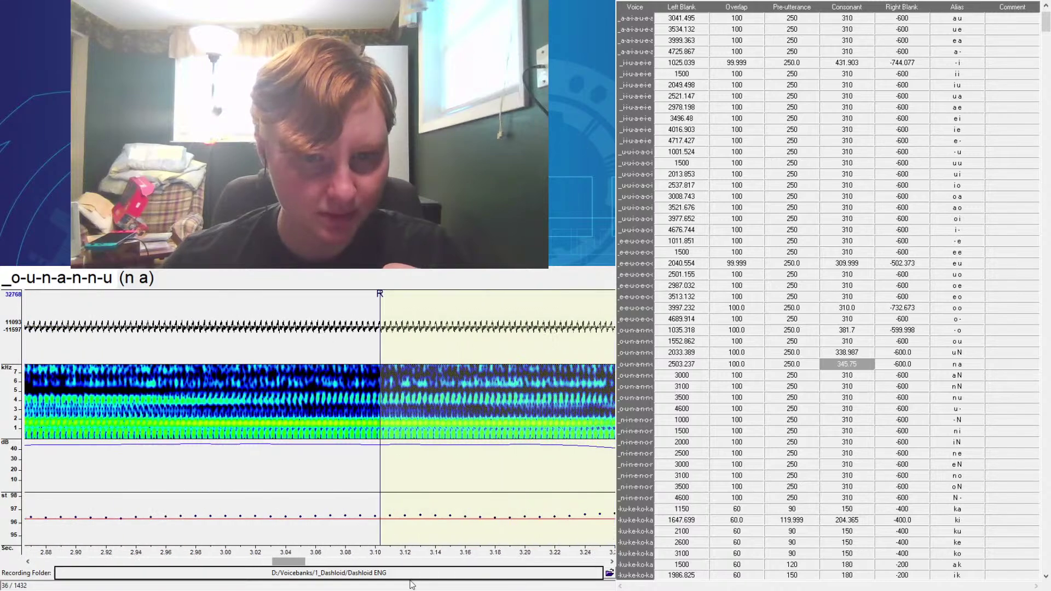
scroll(411, 585, "down", 2)
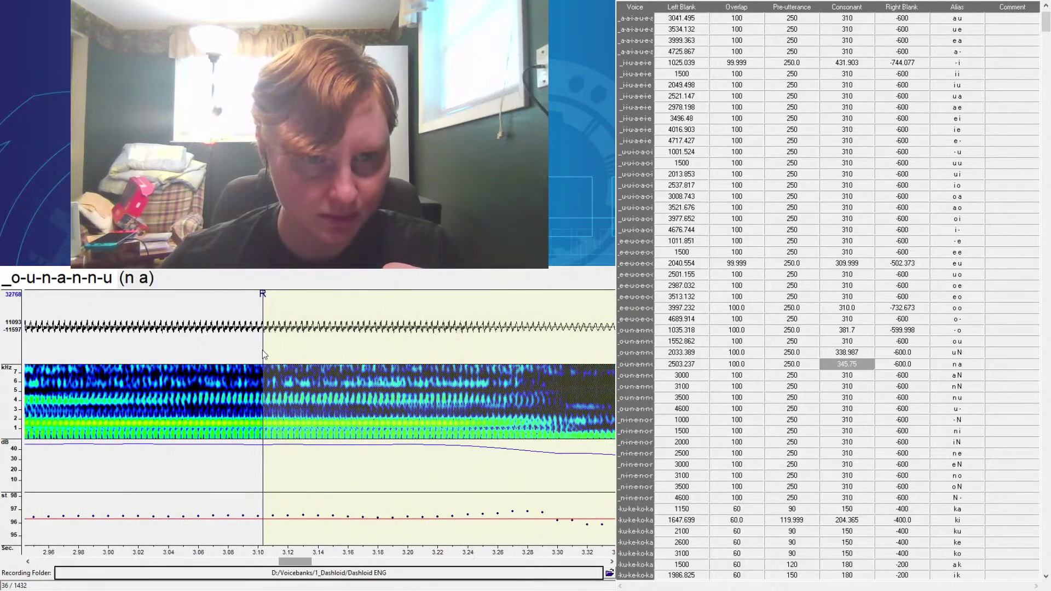
left_click_drag(262, 350, 405, 368)
- Shift the "a N" entry's markers onto the vowel-to-nasal transition at a left blank of about 3055 and check its right blank
key("Down")
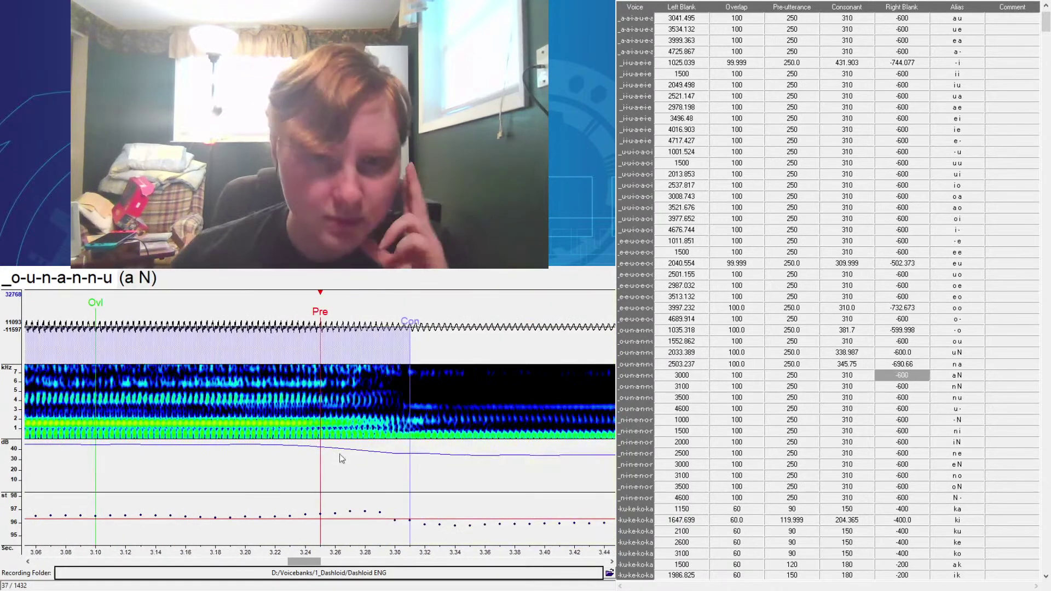
left_click_drag(339, 454, 422, 454)
scroll(470, 585, "down", 5)
scroll(470, 584, "down", 6)
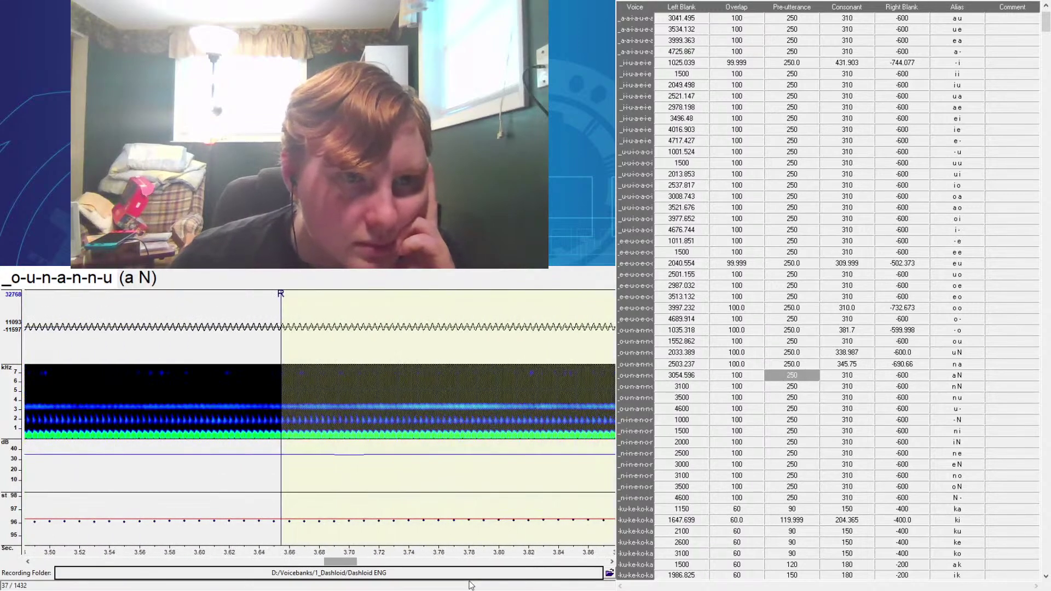
- Move the "n N" entry's markers into the sustained nasal at a left blank of about 3628, keeping the right blank before the vowel
left_click(844, 386)
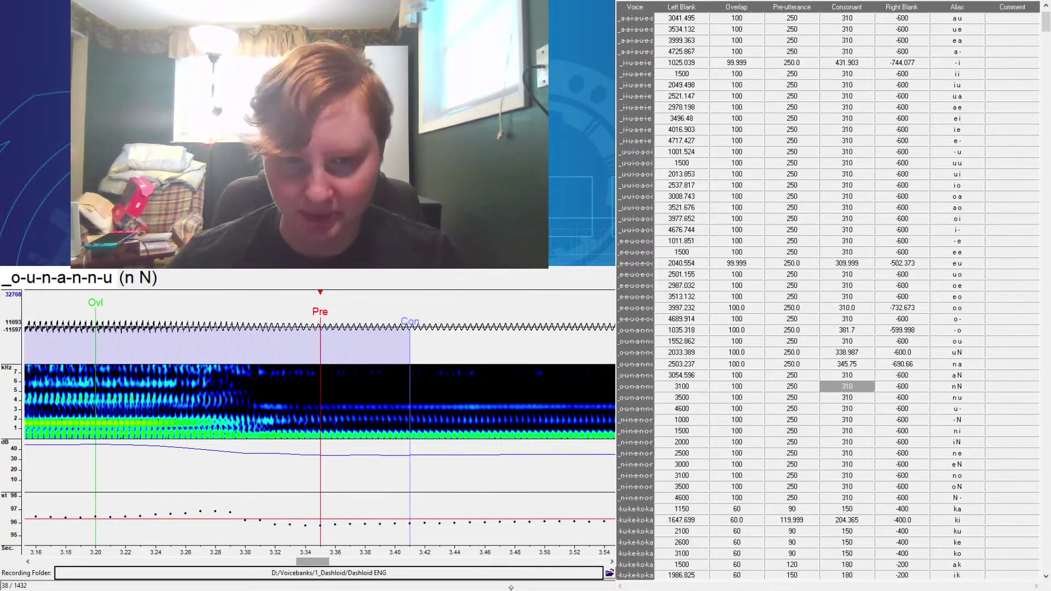
scroll(515, 587, "up", 3)
scroll(514, 588, "down", 15)
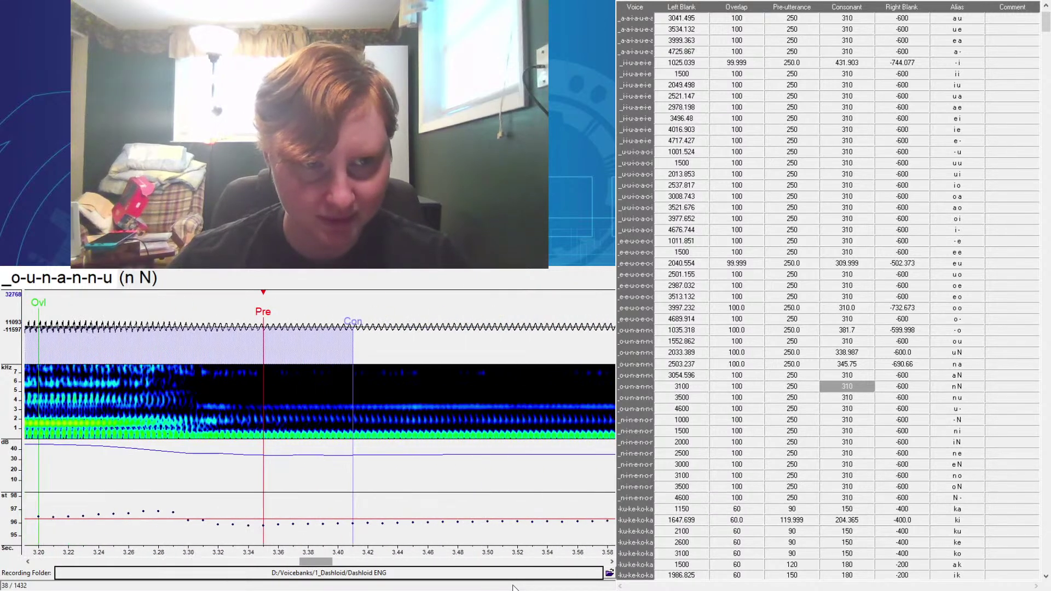
left_click(366, 475)
scroll(578, 589, "up", 4)
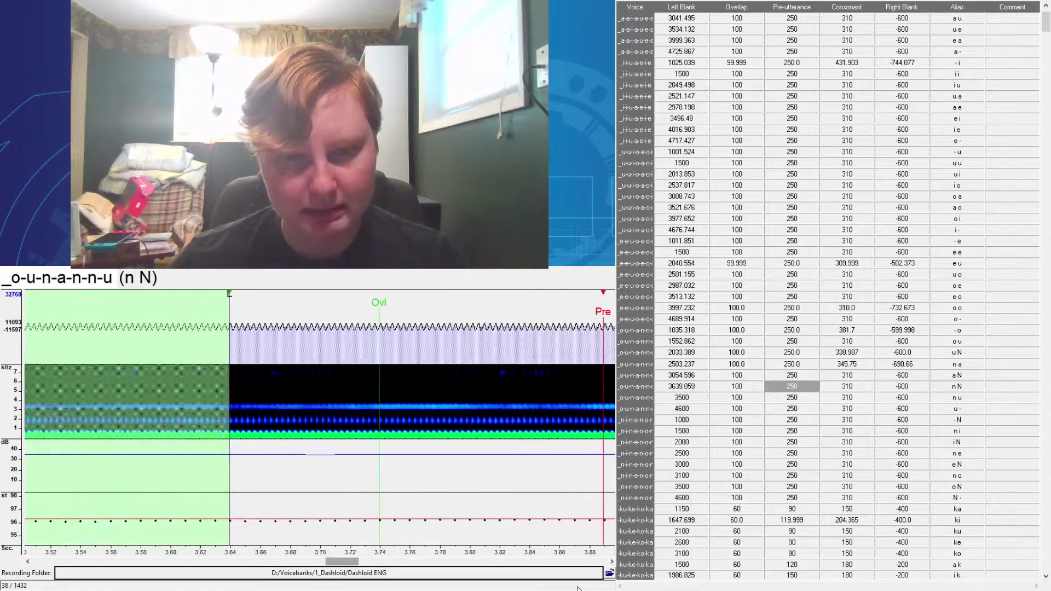
scroll(578, 589, "down", 12)
scroll(577, 588, "down", 4)
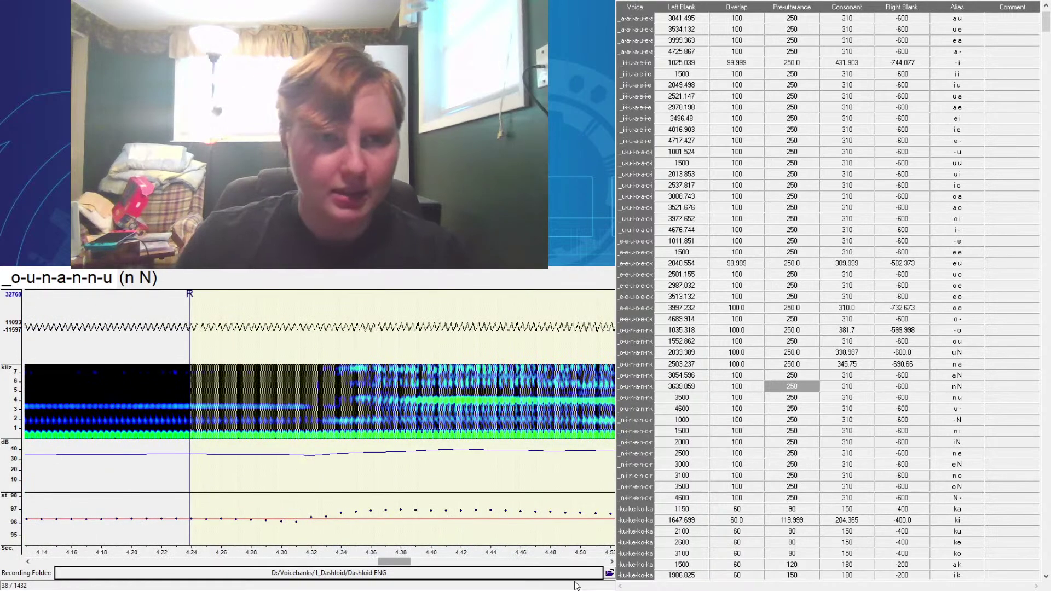
scroll(572, 586, "up", 9)
left_click(182, 464)
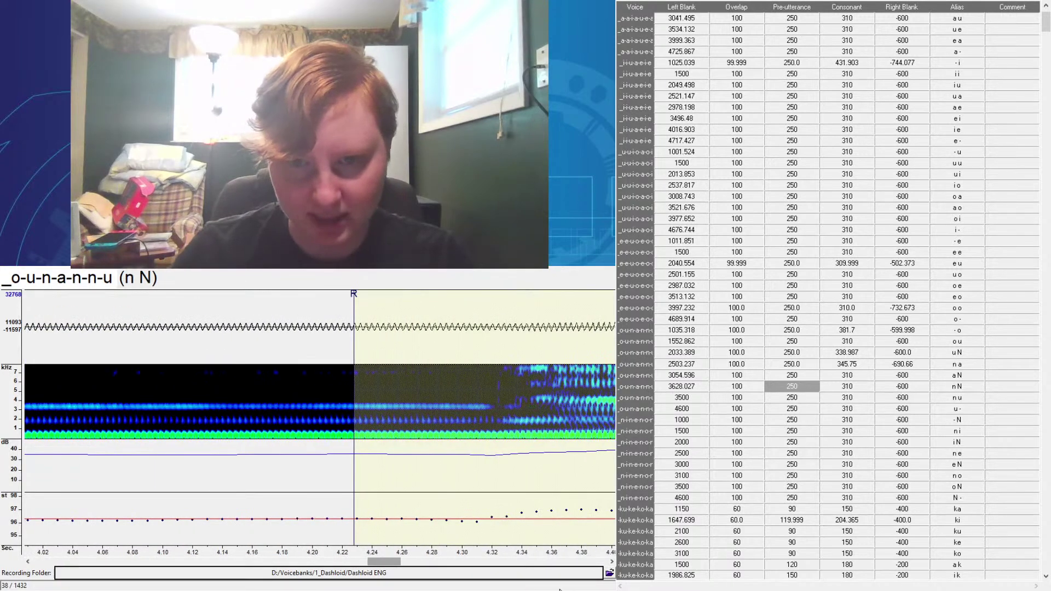
- Shift the "n u" entry's markers onto the nasal-to-vowel transition at a left blank of about 4089
key("Down")
scroll(560, 589, "down", 10)
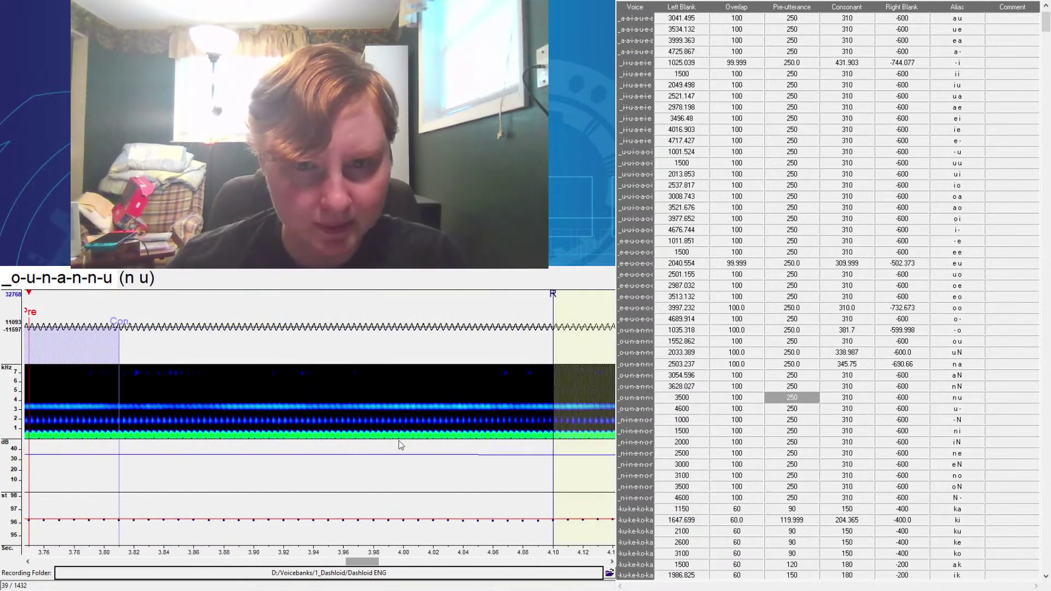
left_click_drag(550, 446, 557, 448)
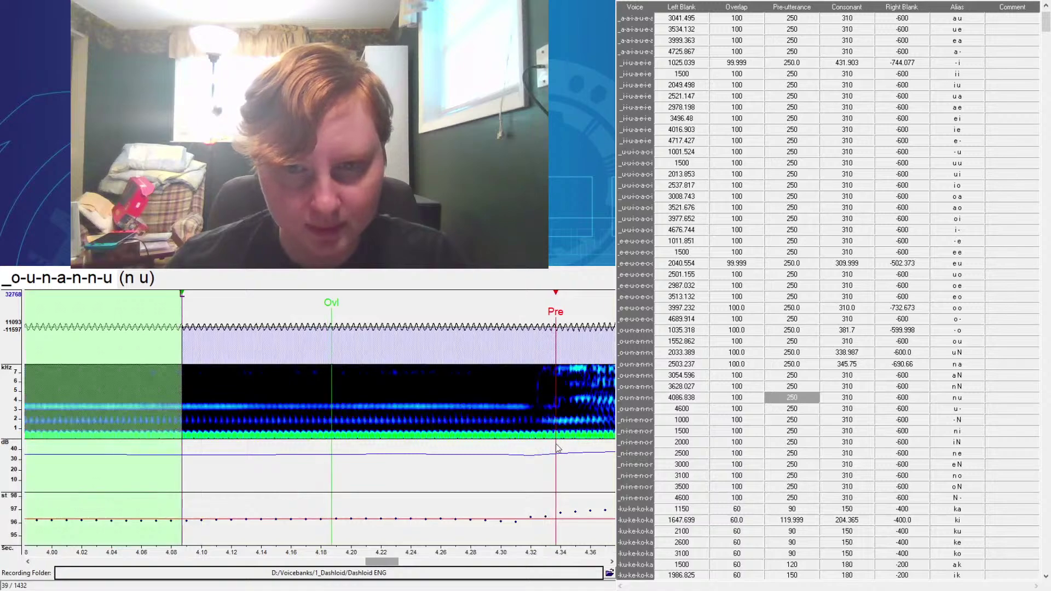
scroll(558, 575, "down", 8)
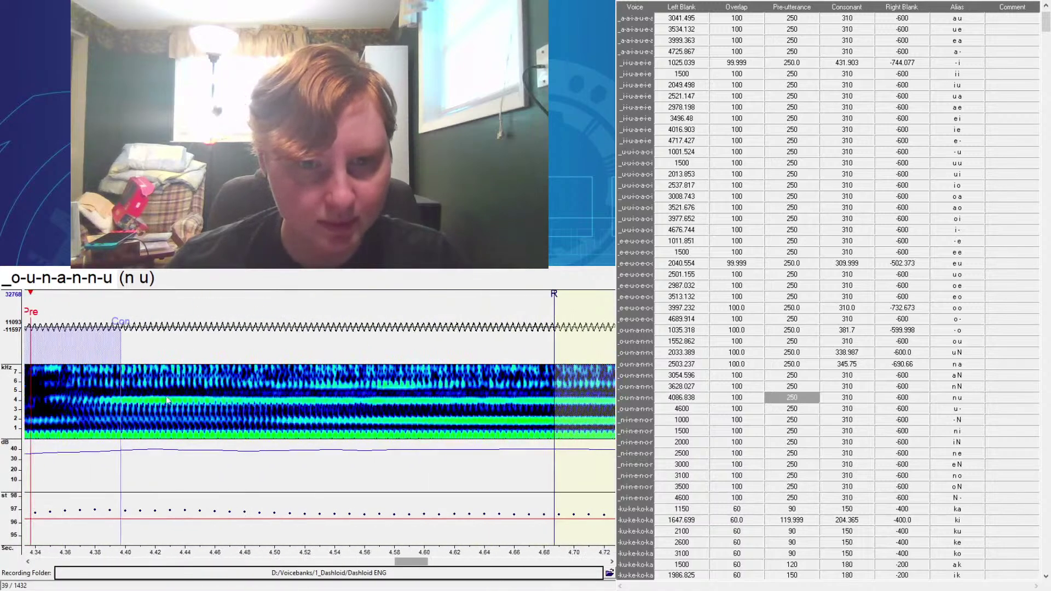
left_click_drag(33, 444, 36, 444)
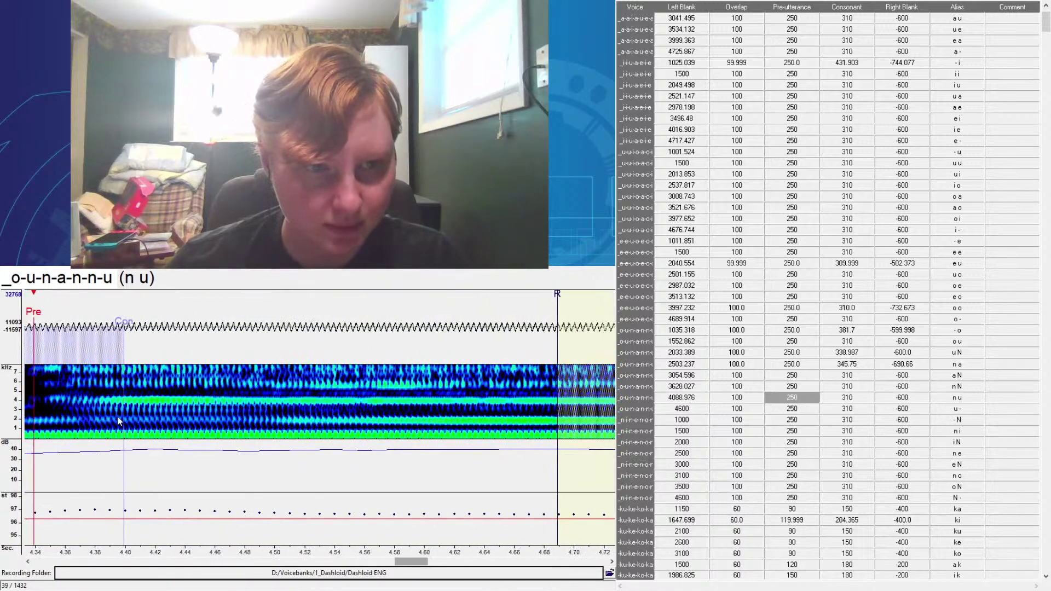
- Extend the "n u" entry's consonant to about 396 and its right blank to about -715
left_click_drag(125, 426, 261, 481)
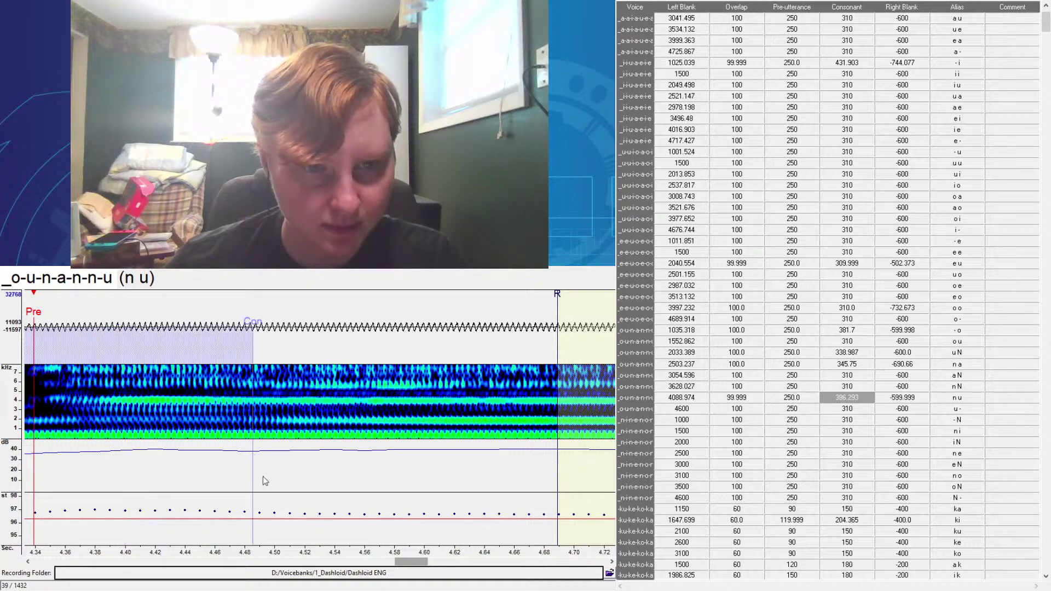
scroll(266, 369, "down", 7)
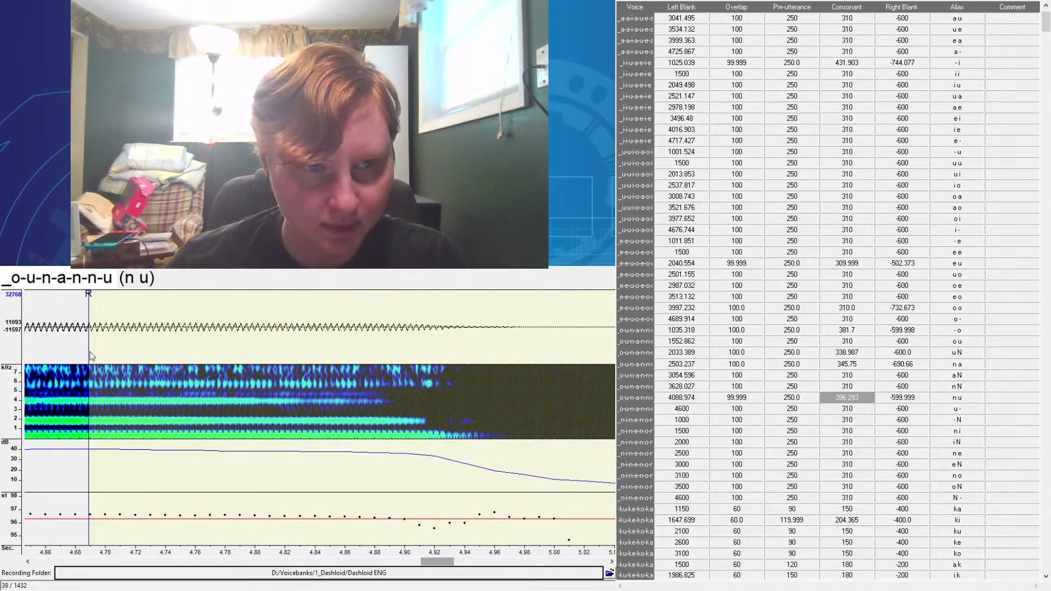
left_click_drag(91, 356, 274, 389)
- Shift the "u -" entry's markers to the vowel's ending at a left blank of about 4686 and return to the "n u" entry
key("Down")
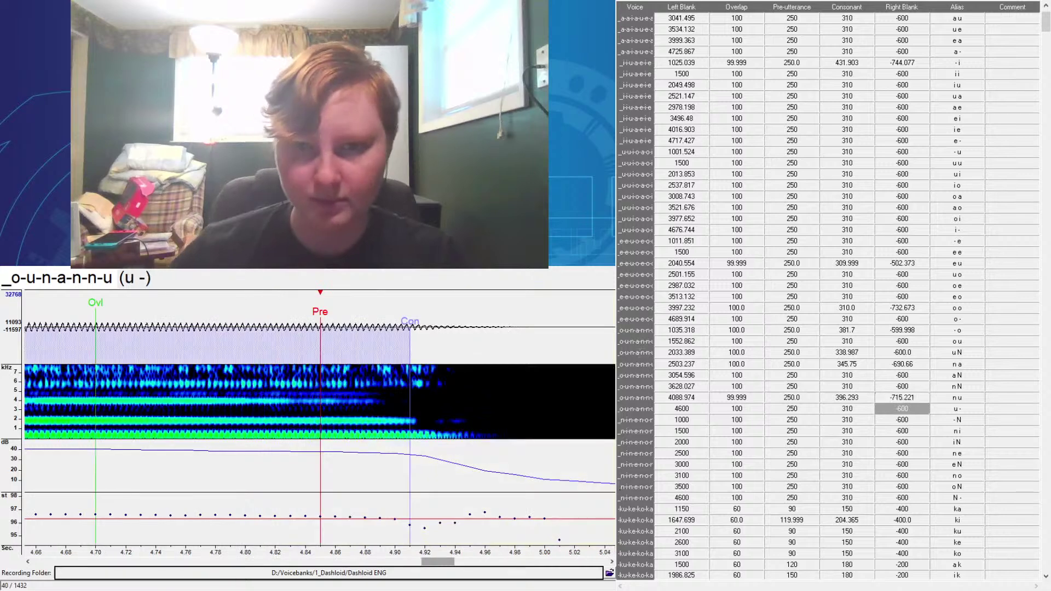
left_click(443, 453)
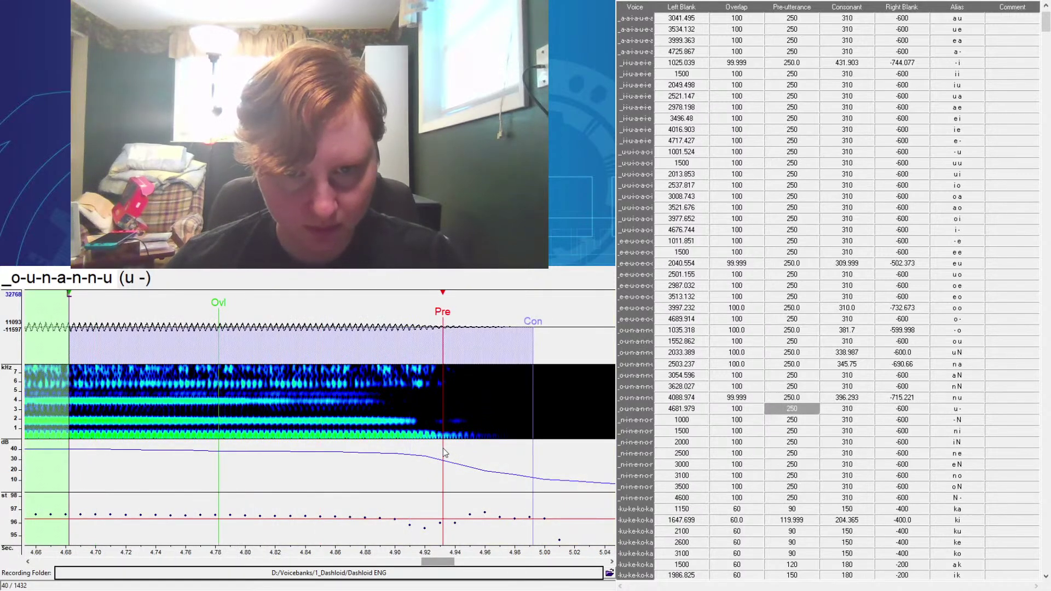
left_click(450, 434)
key("Up")
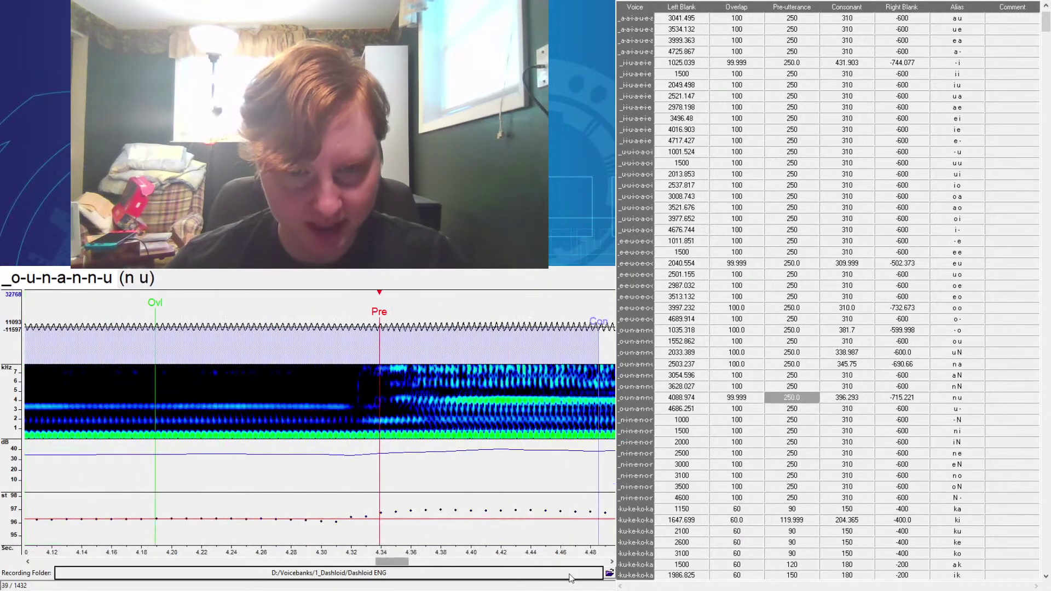
- Check the "u -" entry's markers against the vowel's ending and the silence that follows
left_click(788, 412)
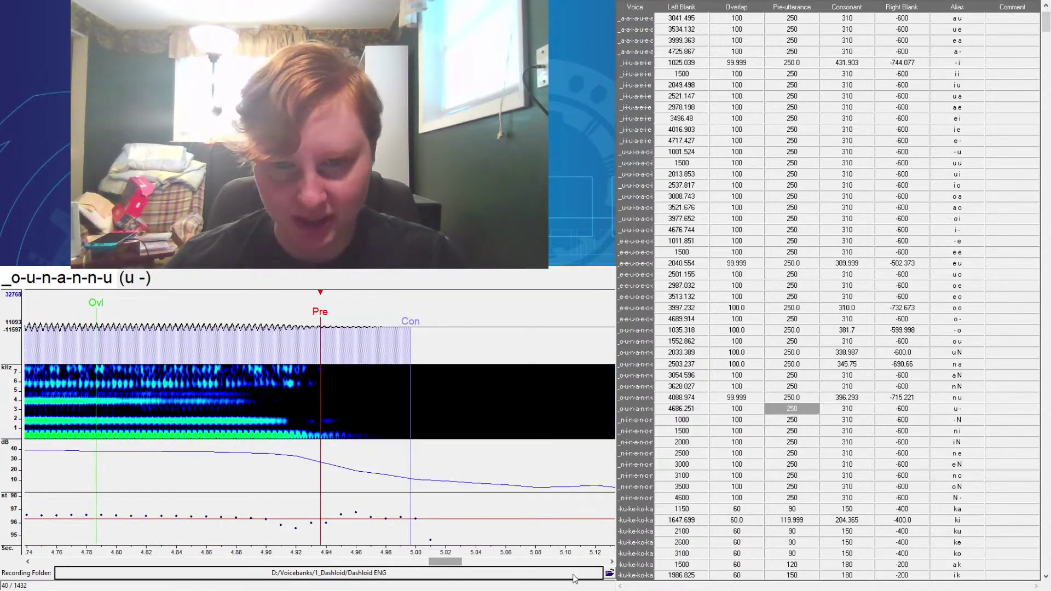
scroll(491, 585, "up", 1)
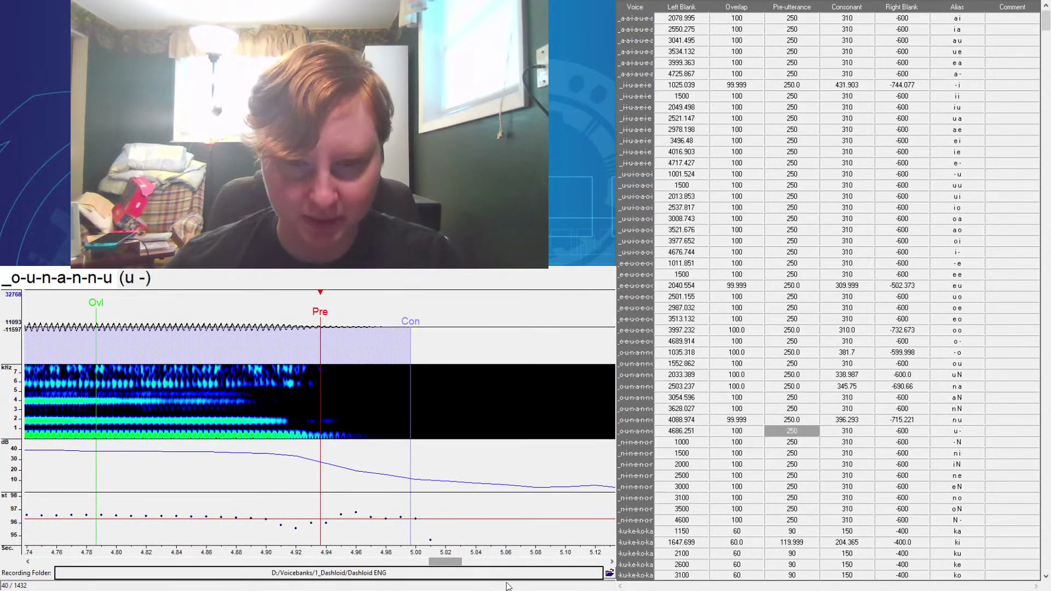
scroll(320, 417, "left", 2)
scroll(512, 588, "right", 6)
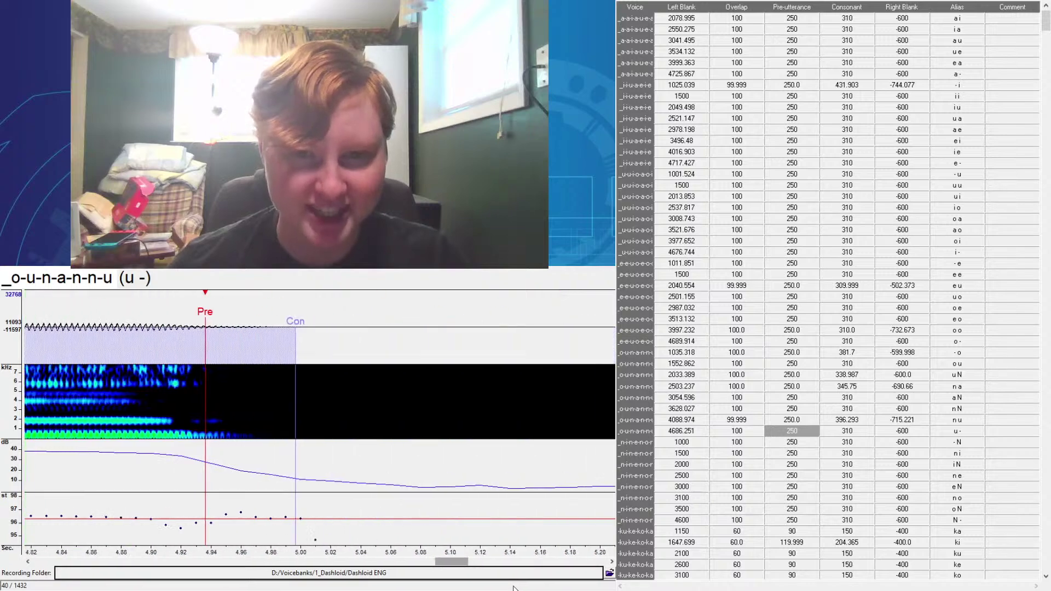
scroll(500, 568, "left", 3)
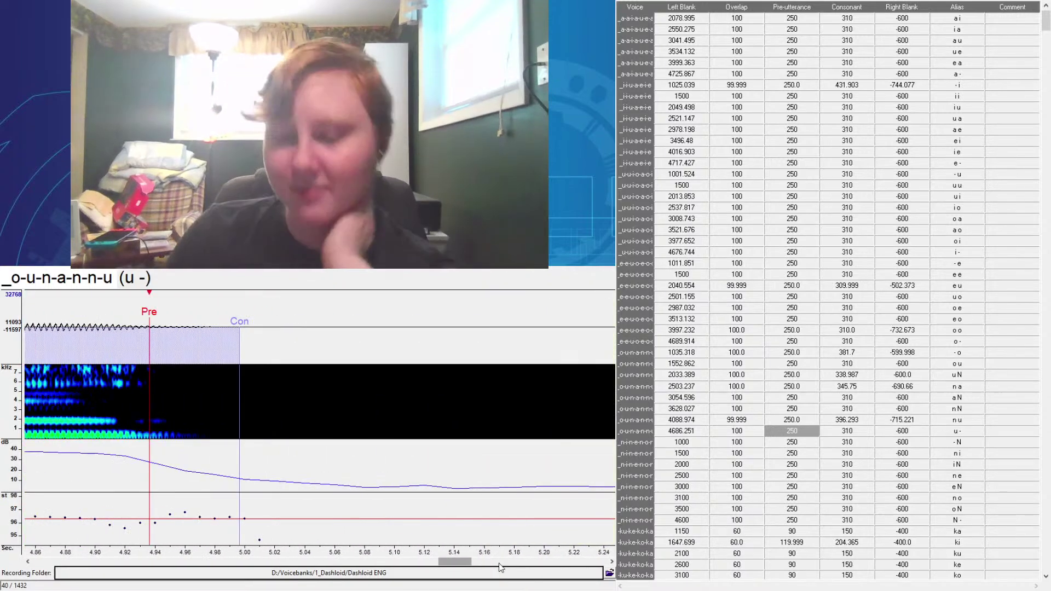
- Shift the "- N" entry's markers to the onset of the nasal at a left blank of about 1022
key("Down")
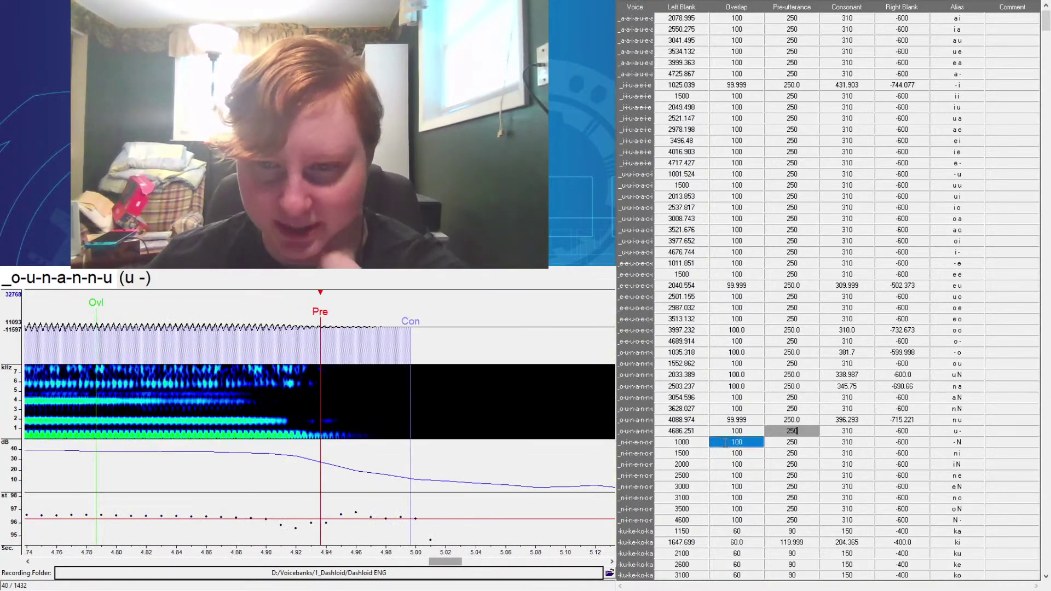
left_click(353, 452)
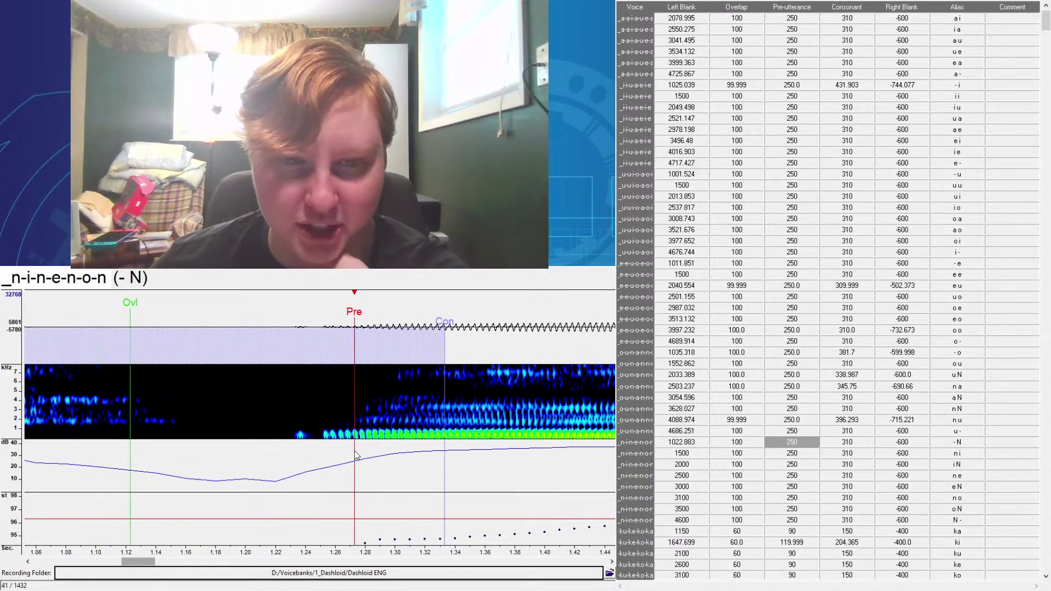
scroll(425, 589, "up", 2)
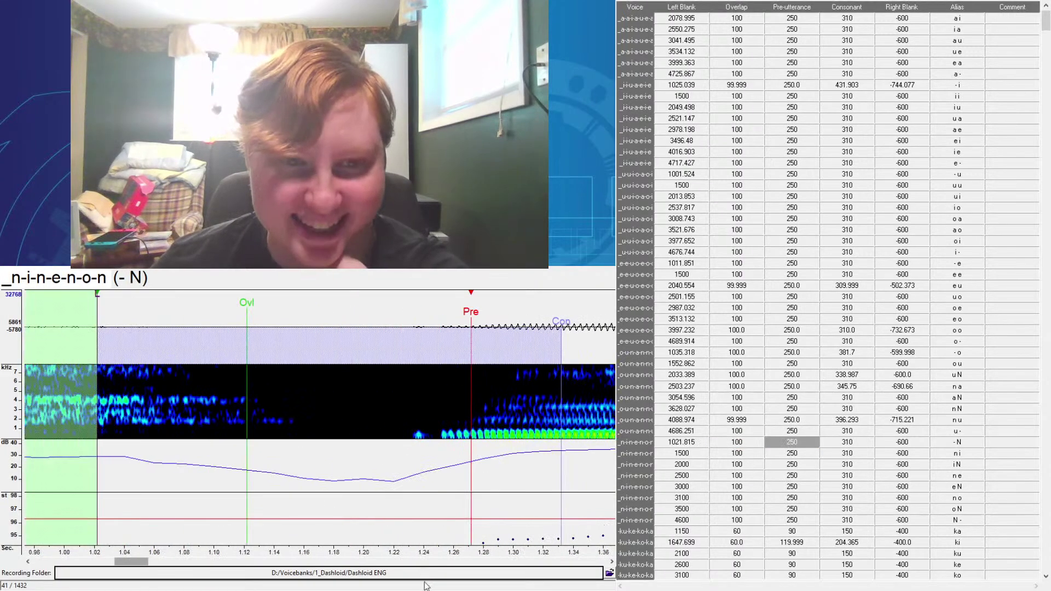
- Extend the "- N" entry's consonant to about 406 and its right blank to about -661, staying before the vowel
scroll(427, 587, "down", 10)
scroll(266, 469, "up", 3)
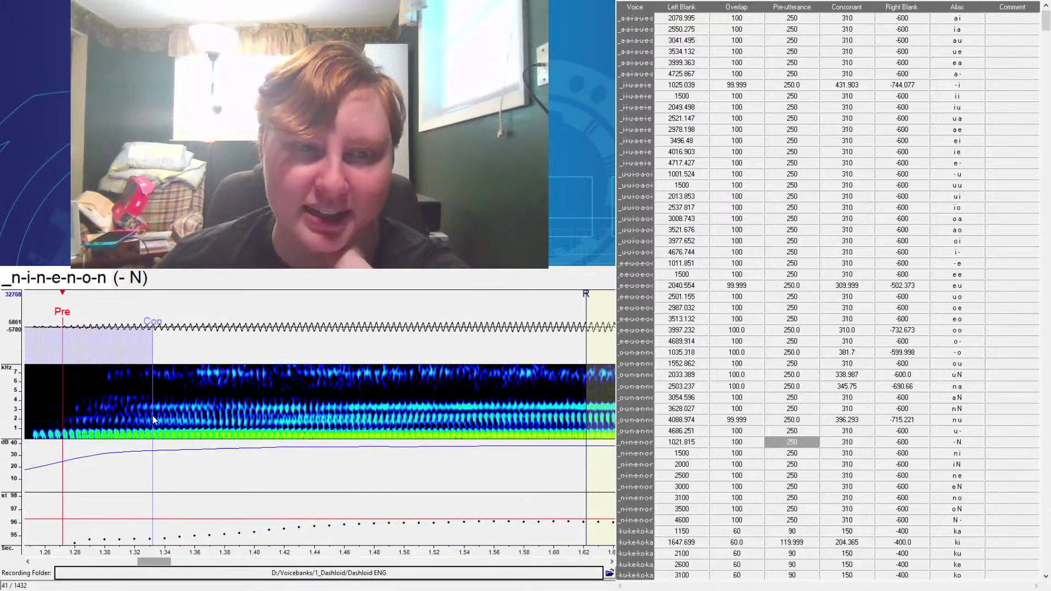
mouse_move(153, 419)
left_mouse_down()
mouse_move(336, 452)
mouse_move(296, 452)
left_mouse_up()
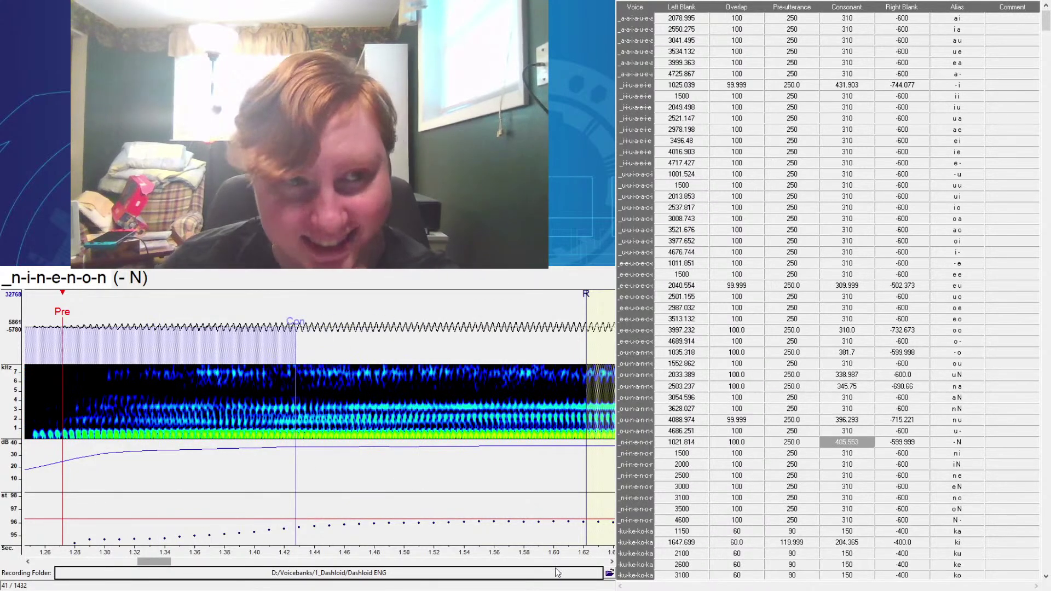
scroll(555, 570, "down", 4)
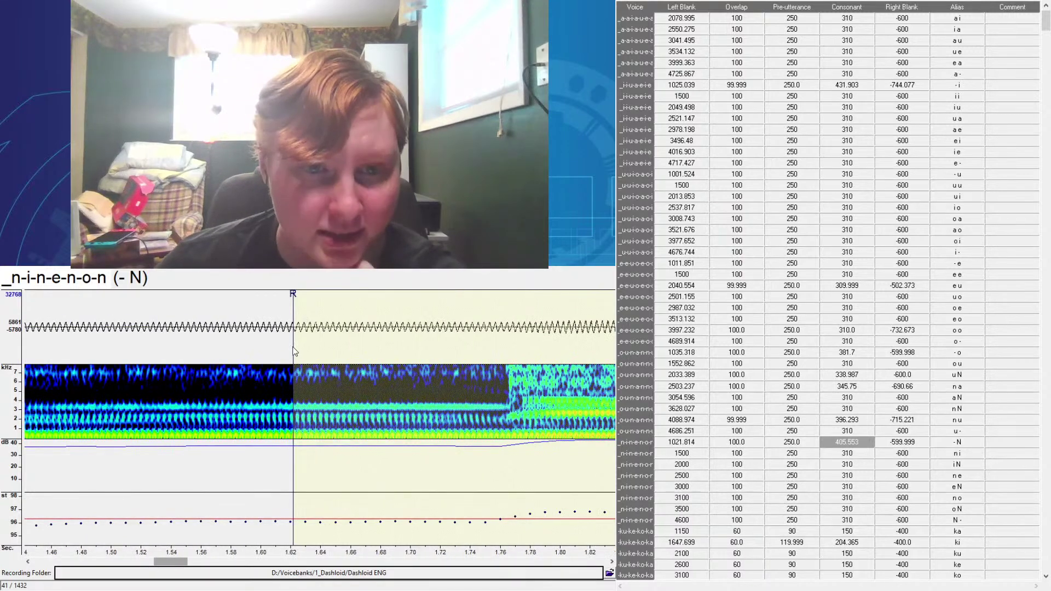
left_click_drag(295, 352, 389, 366)
- Shift the "n i" entry's markers onto the nasal-to-vowel transition at a left blank of about 1525
key("Down")
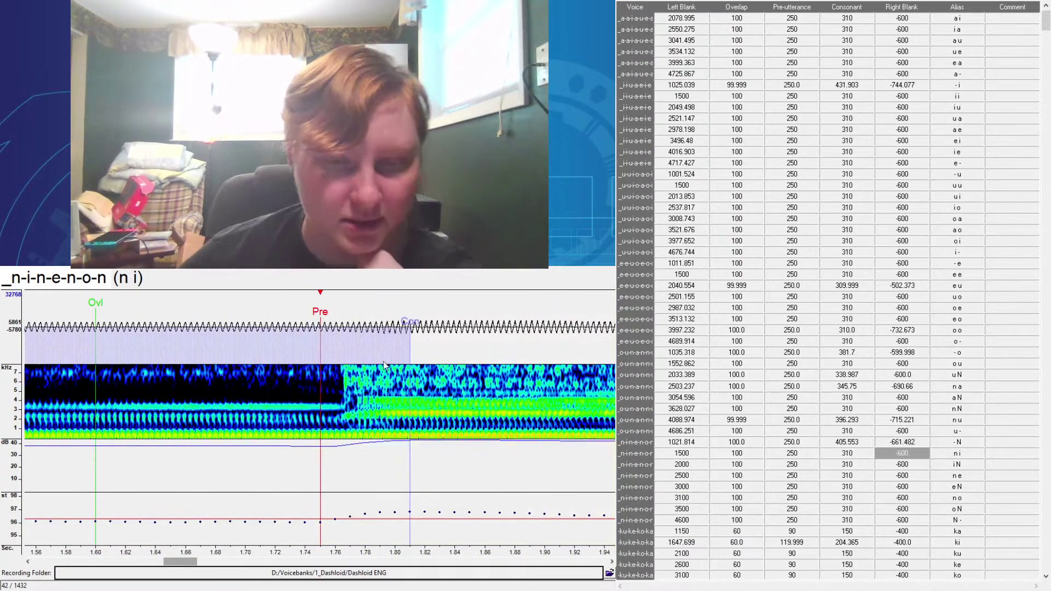
left_click(362, 449)
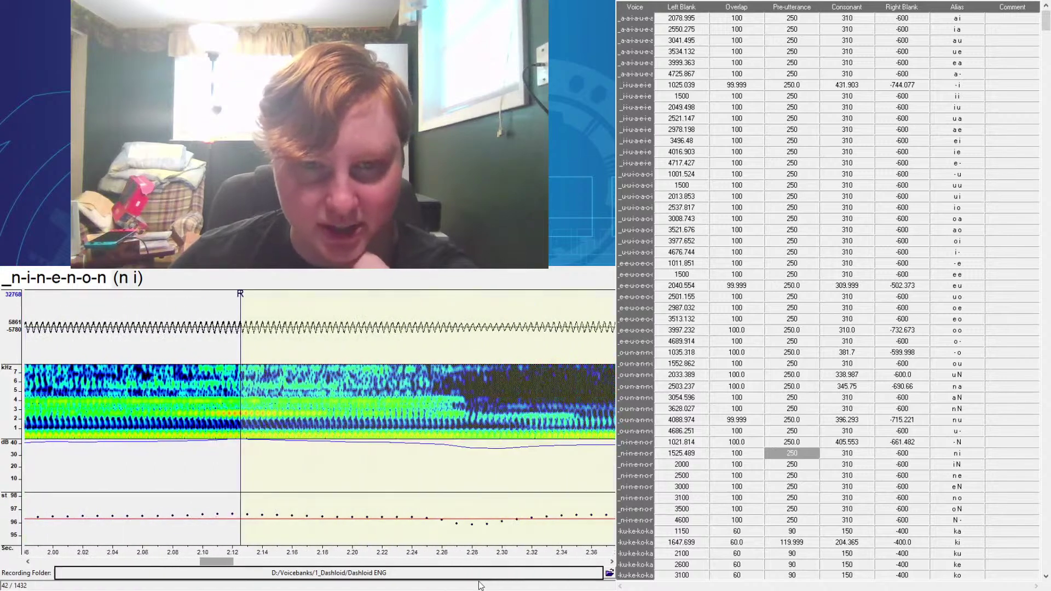
- Align the i N entry to a left blank of about 2025, with consonant about 365 and right blank about -669
key("Down")
key("F3")
key("F3")
key("F3")
key("F3")
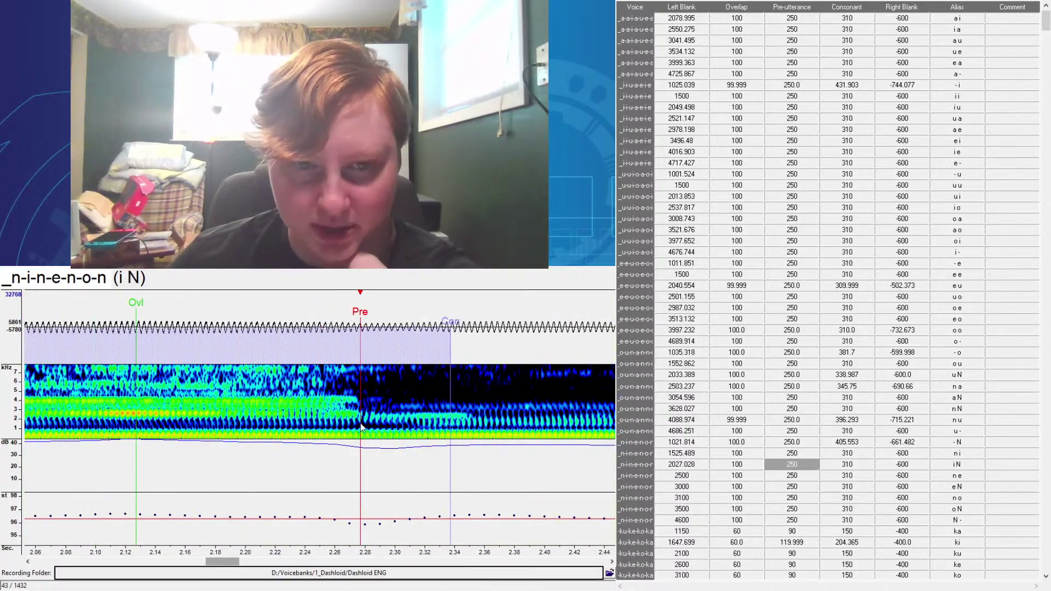
scroll(419, 589, "up", 2)
scroll(419, 589, "up", 1)
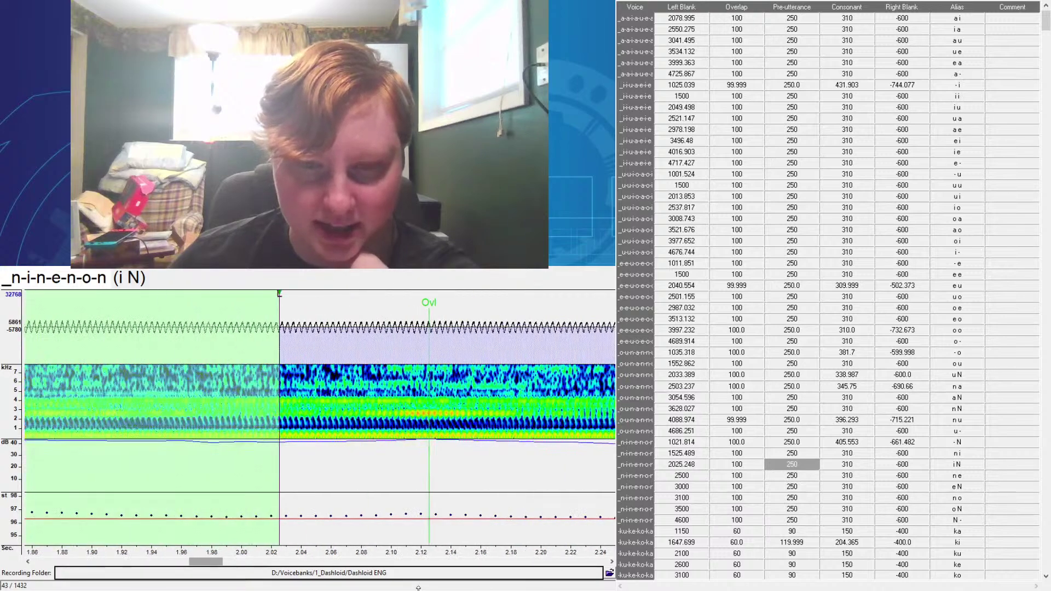
scroll(405, 586, "down", 4)
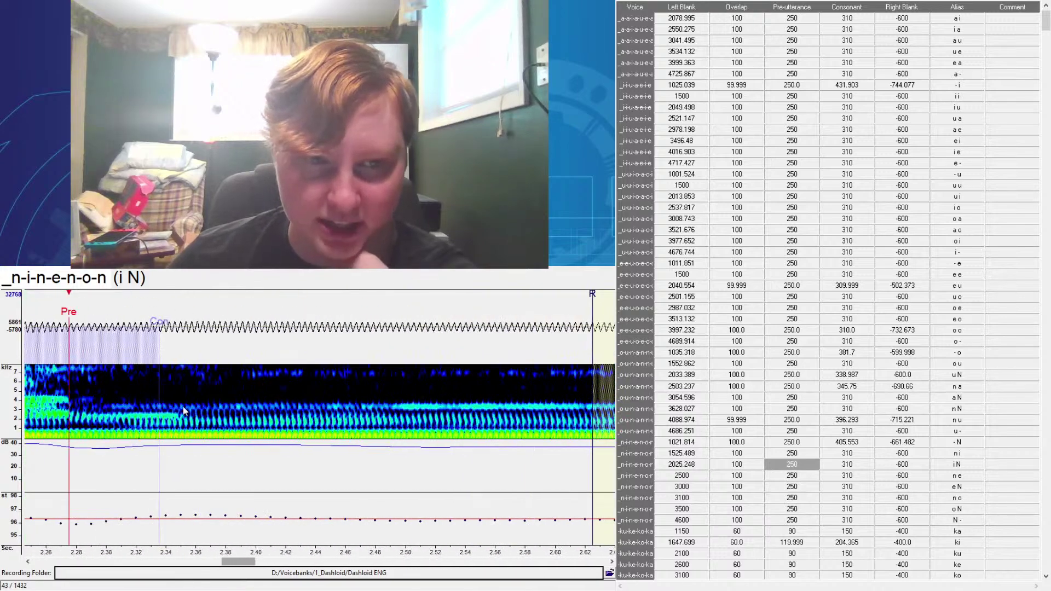
left_click_drag(160, 387, 241, 422)
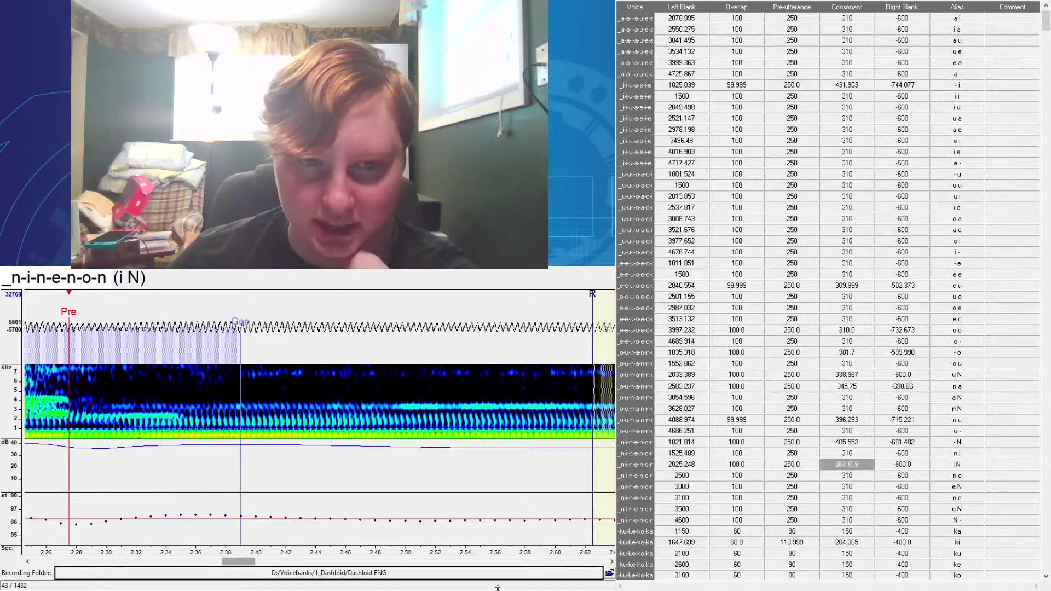
scroll(267, 385, "down", 3)
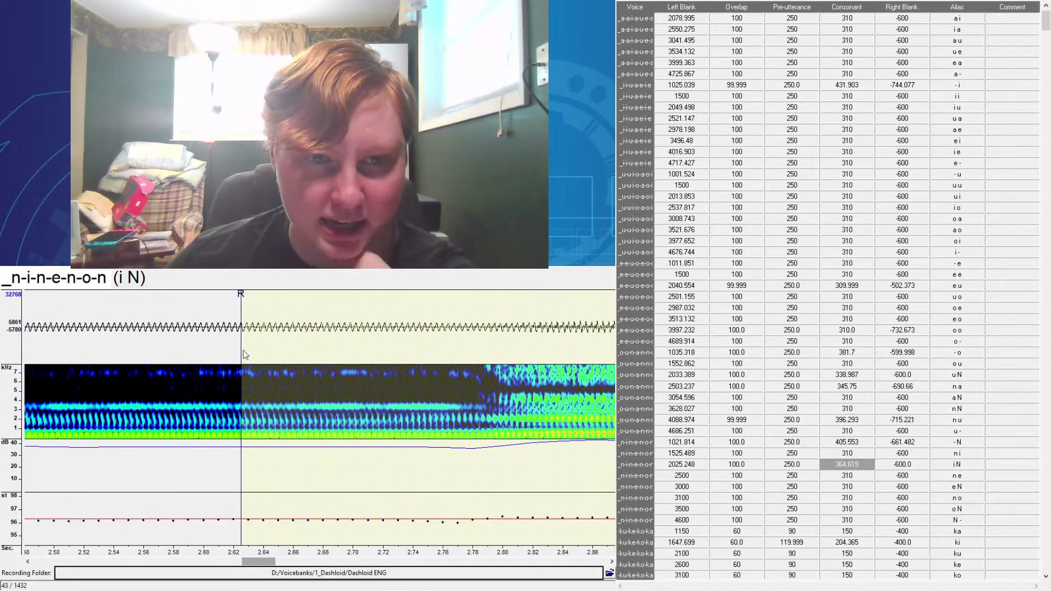
left_click_drag(244, 354, 346, 366)
- Align n e at left blank about 2547 and e N at about 3036, giving e N a consonant of about 351 and right blank about -656
key("Down")
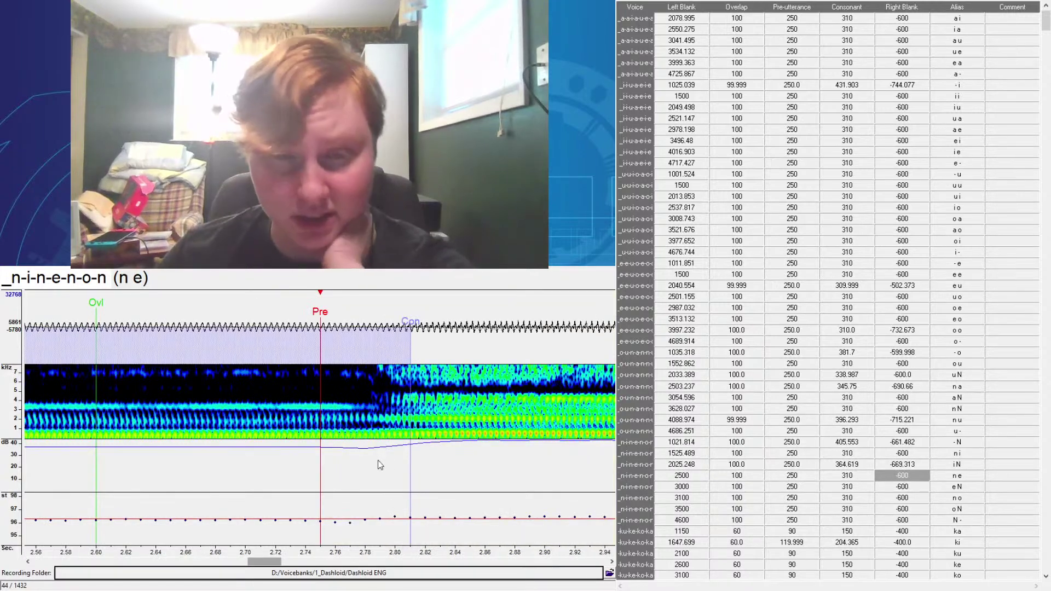
left_click_drag(381, 466, 392, 460)
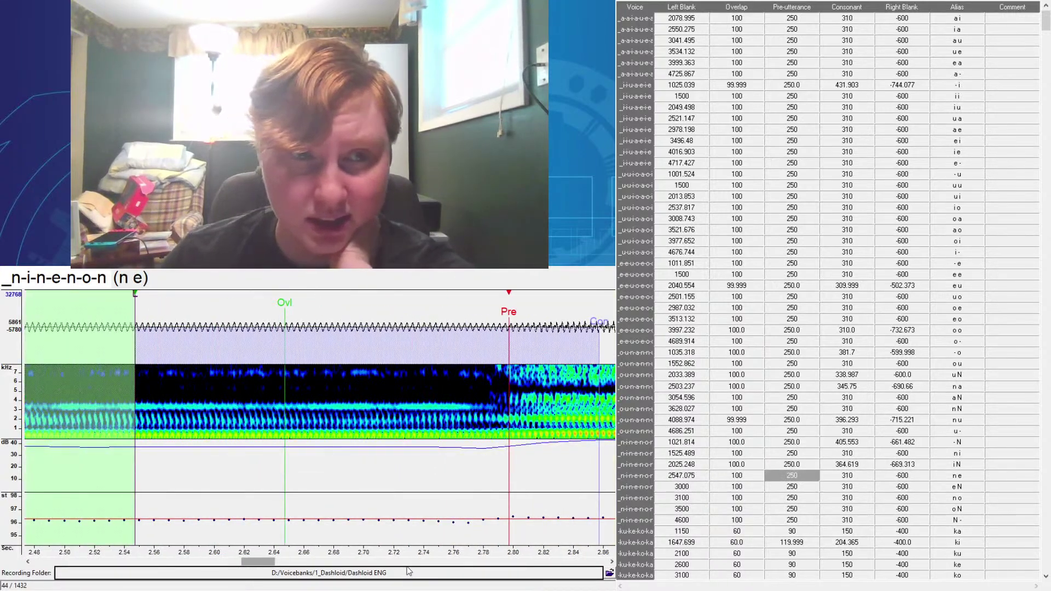
key("Down")
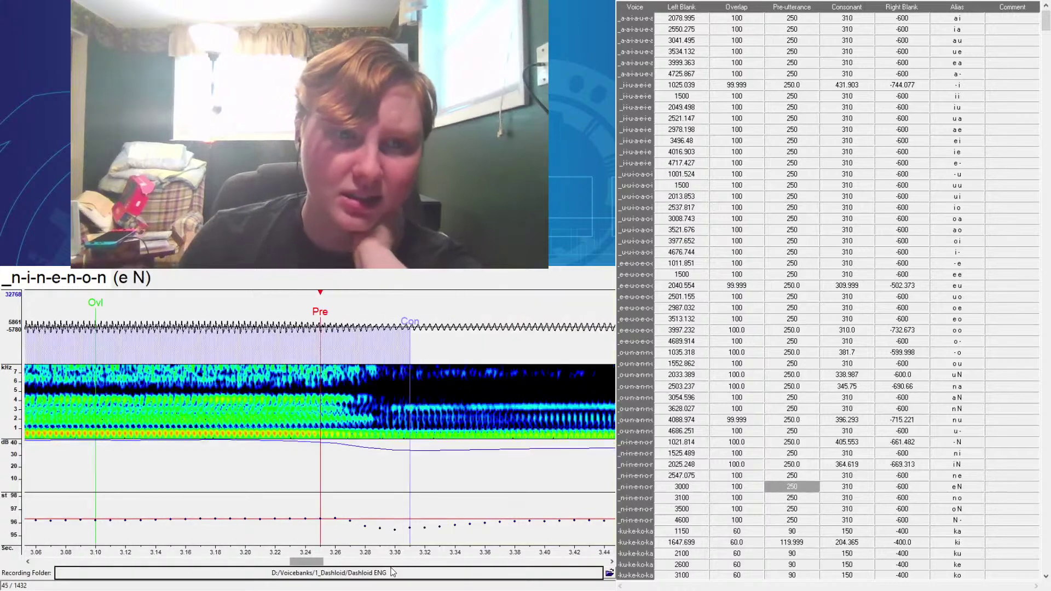
left_click_drag(400, 465, 453, 465)
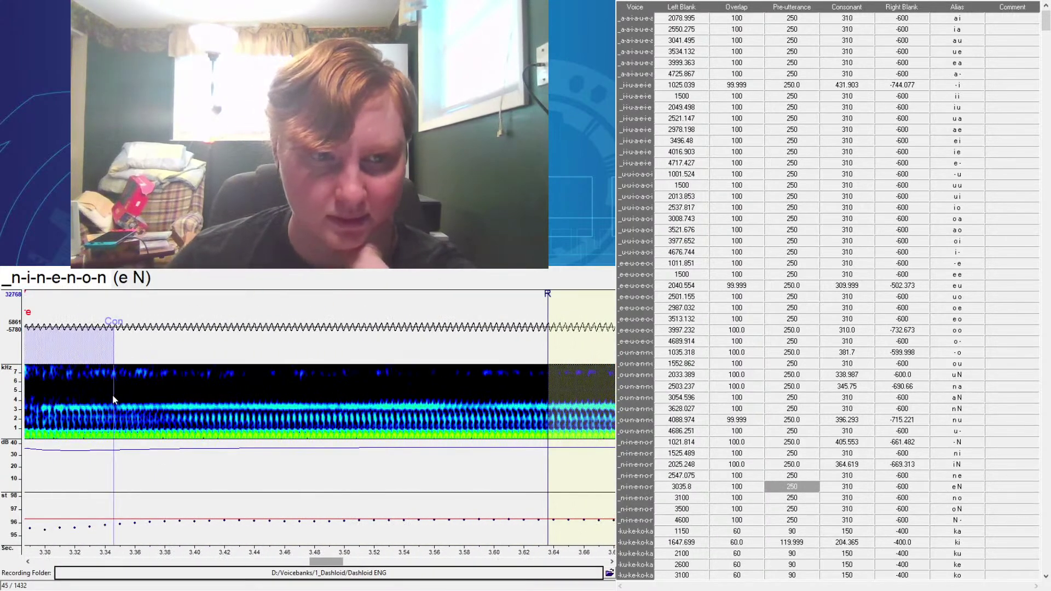
left_click_drag(116, 401, 176, 419)
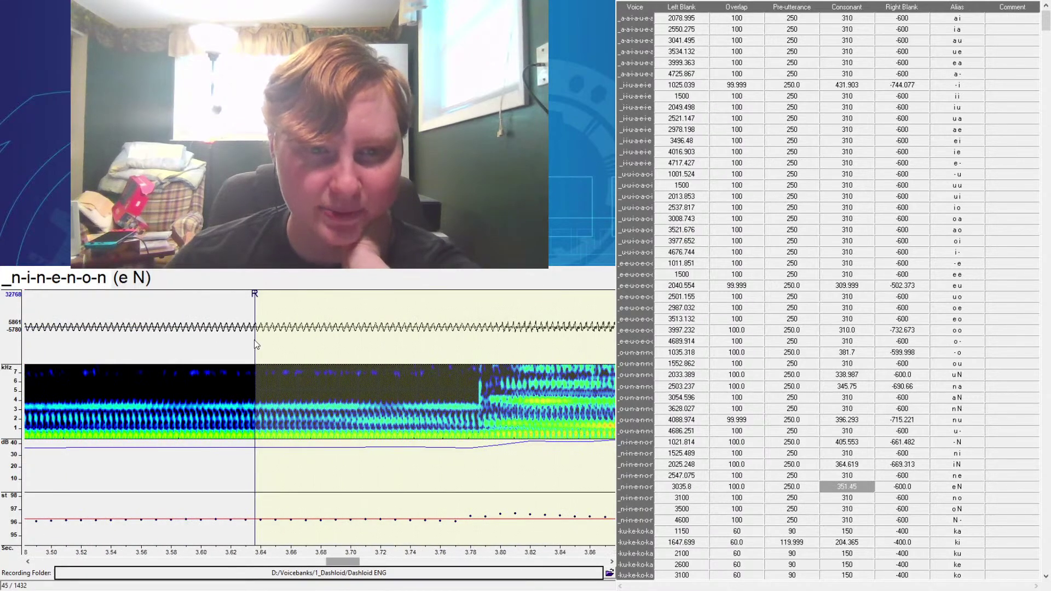
left_click_drag(255, 344, 343, 385)
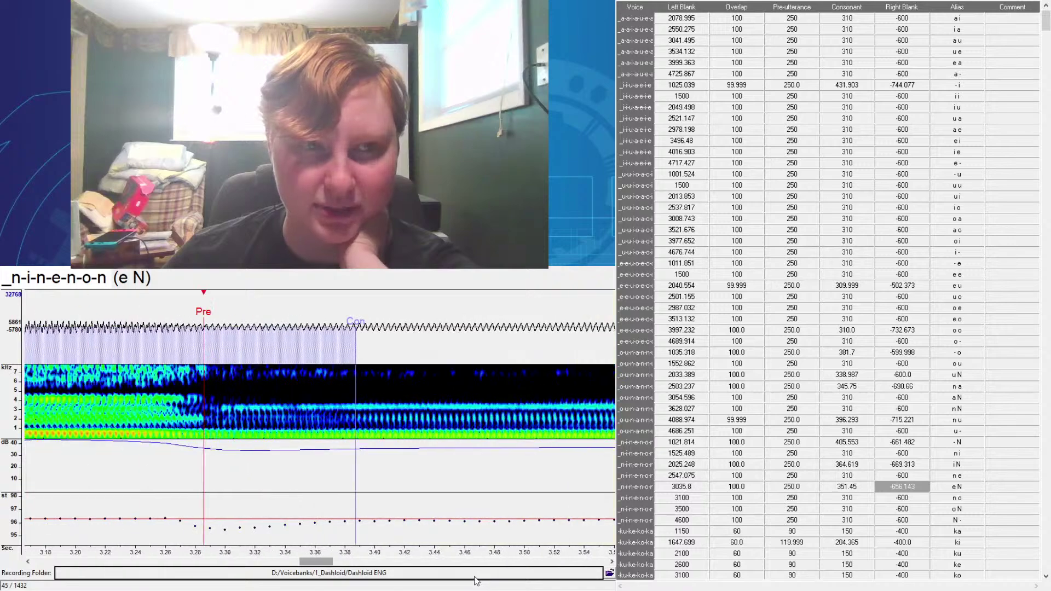
- Align the n o entry's pre-utterance with the vowel onset, left blank about 3541, and extend its consonant to about 367
key("Down")
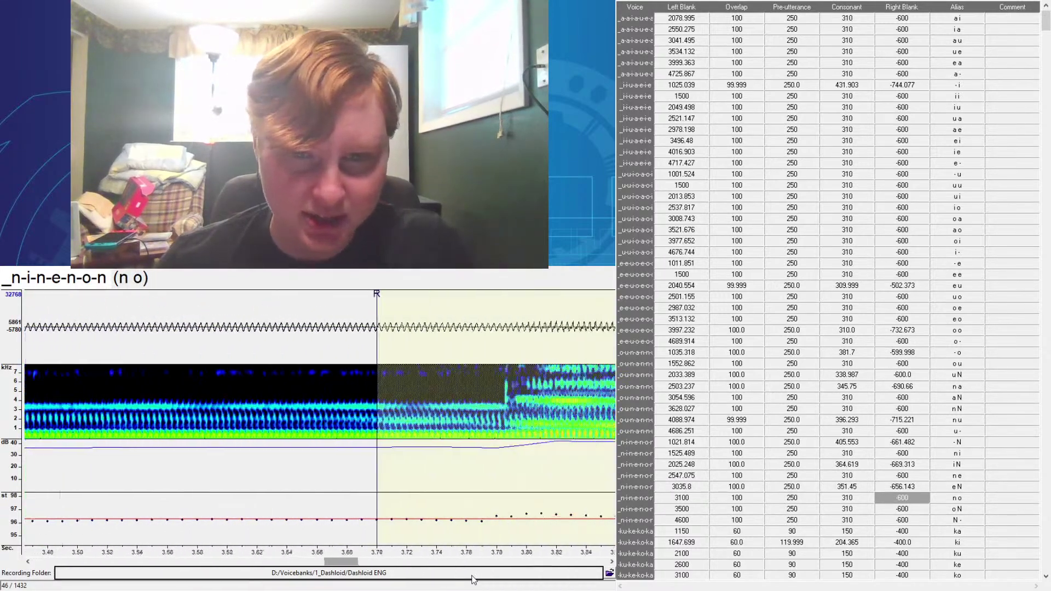
left_click(395, 428)
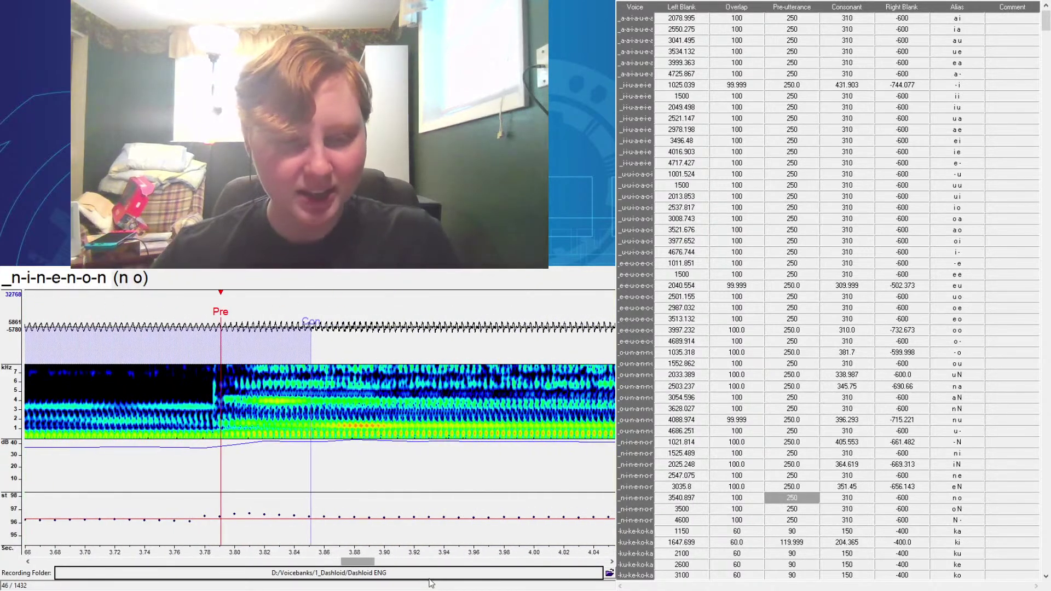
scroll(276, 444, "right", 1)
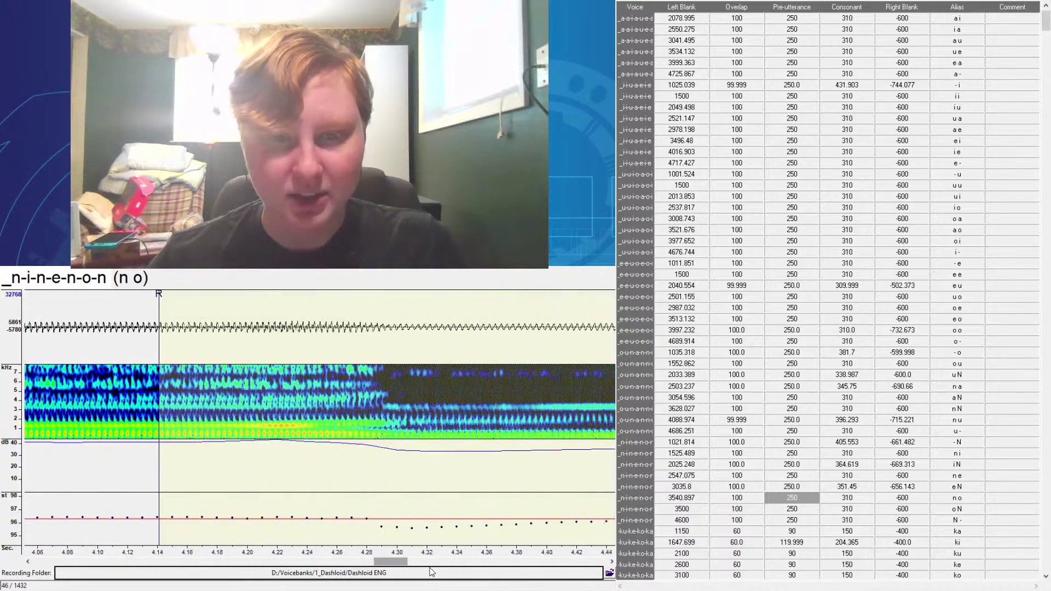
scroll(326, 451, "left", 1)
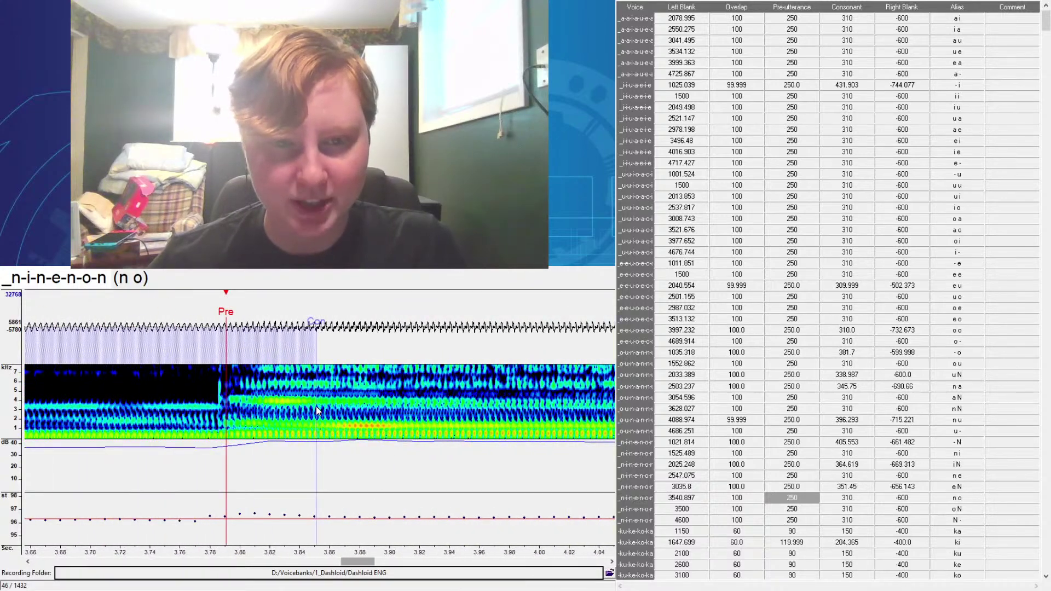
left_click_drag(317, 411, 402, 471)
scroll(490, 579, "right", 4)
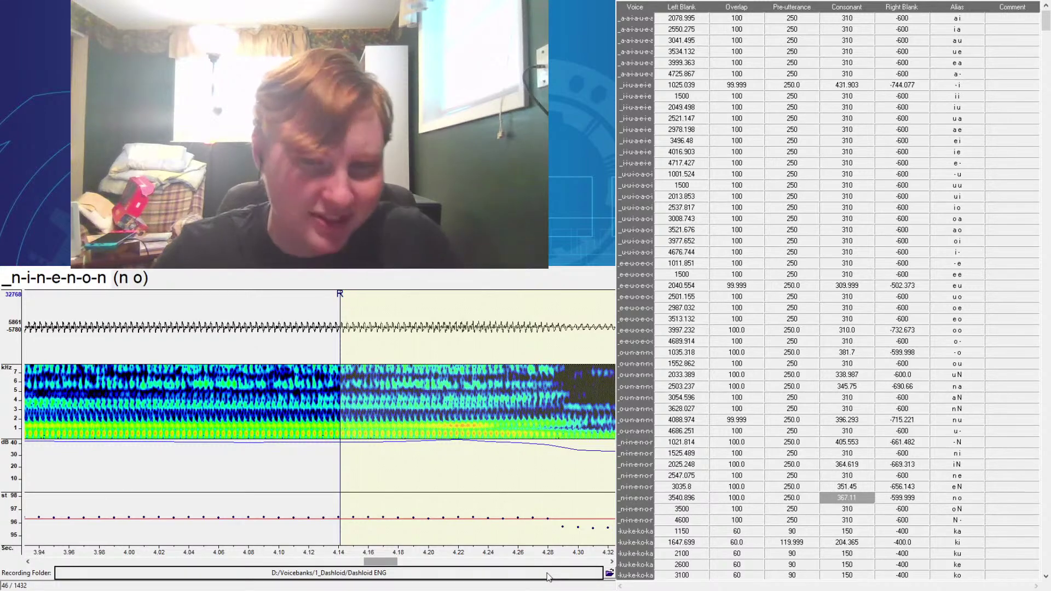
scroll(550, 577, "up", 7)
scroll(558, 584, "up", 3)
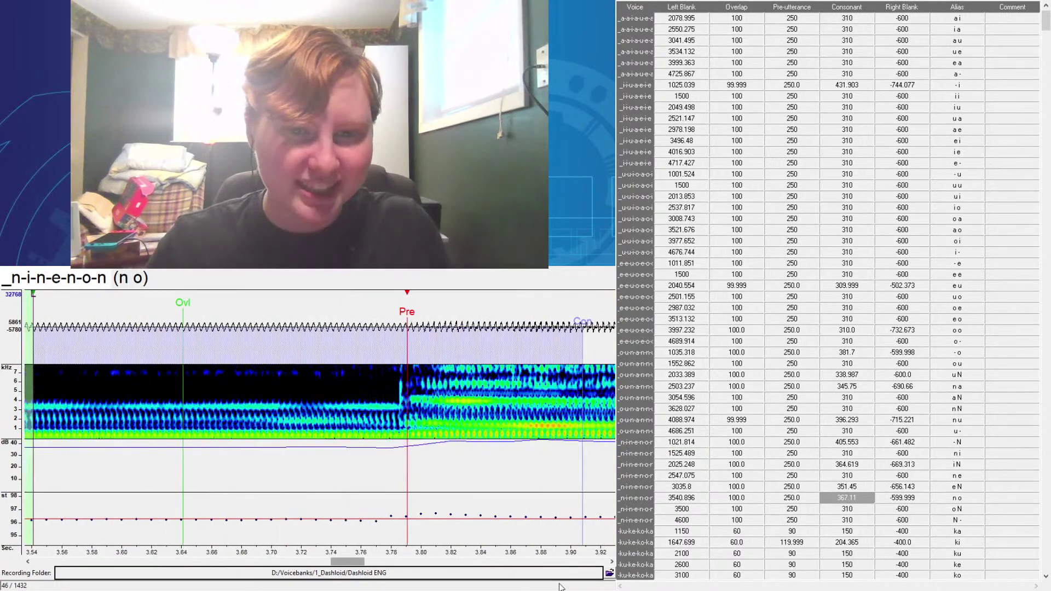
scroll(558, 585, "down", 5)
scroll(559, 585, "up", 5)
- Align the o N entry to left blank about 4053, with consonant about 348 and right blank about -701
key("Down")
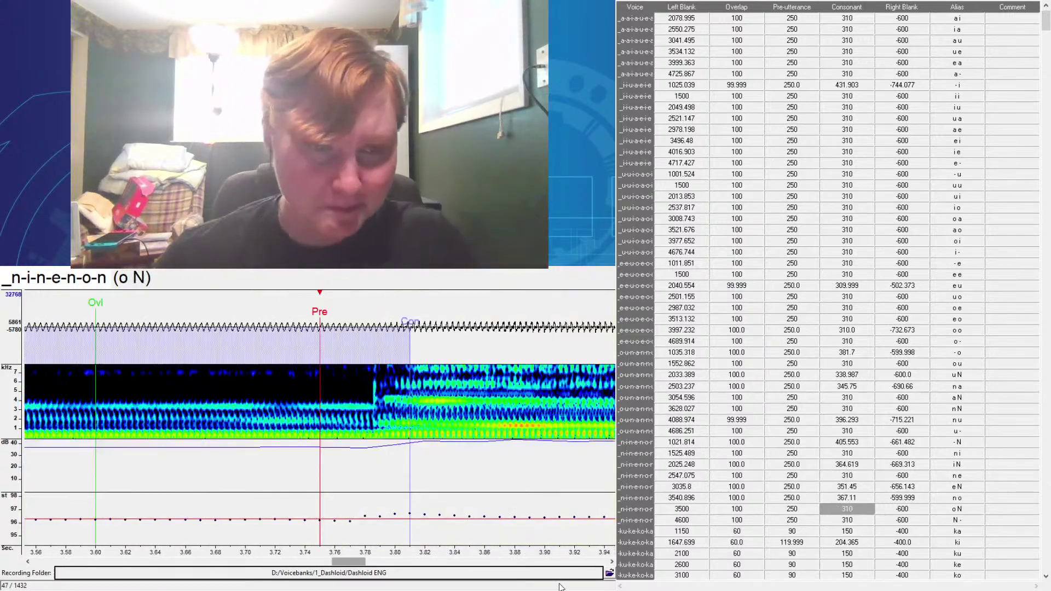
scroll(560, 584, "down", 10)
left_click(270, 447)
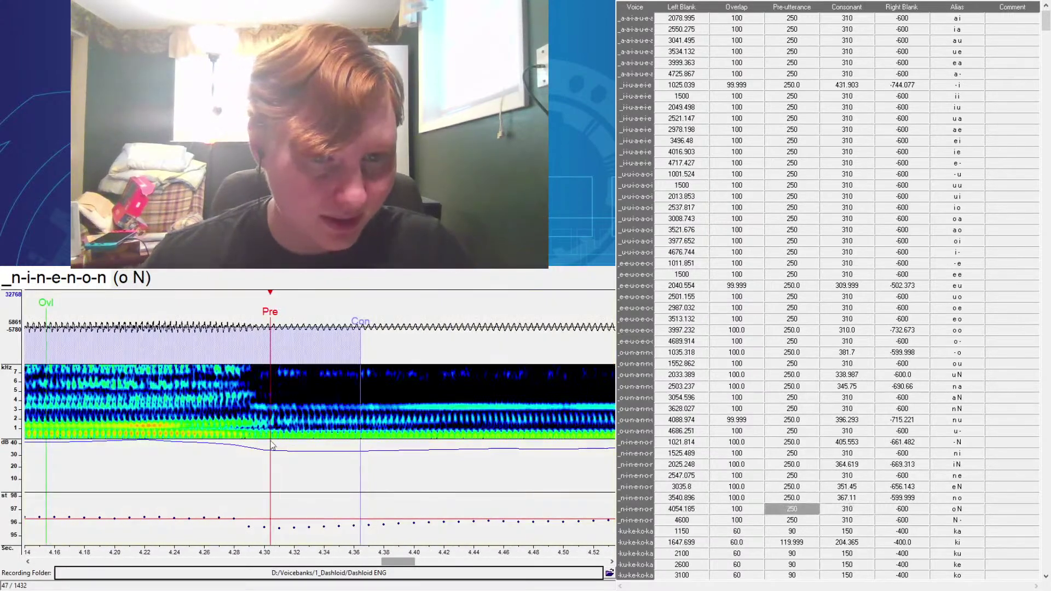
scroll(463, 587, "up", 3)
scroll(462, 587, "down", 8)
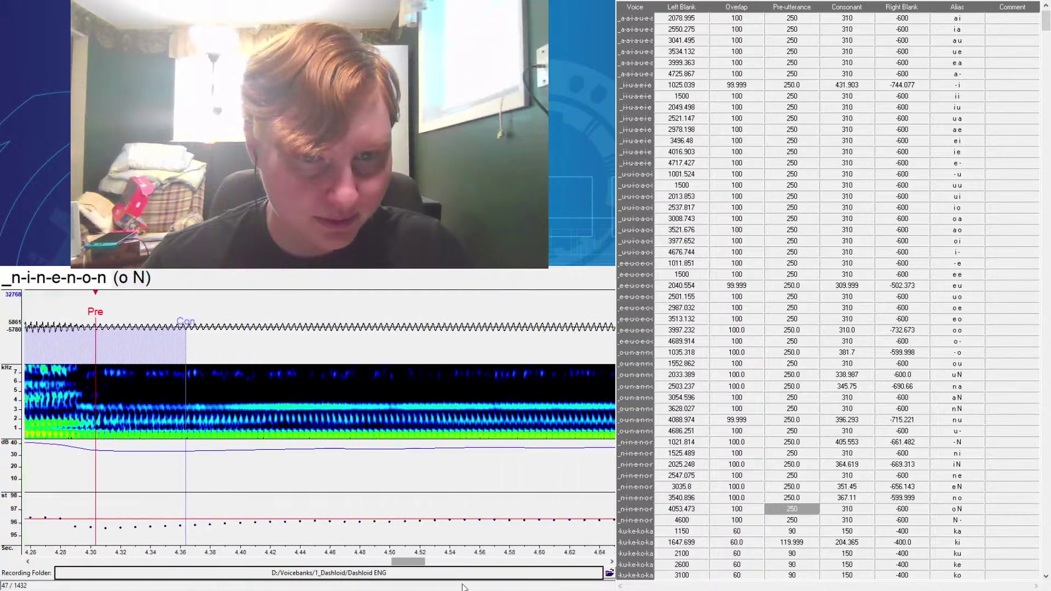
scroll(415, 580, "up", 6)
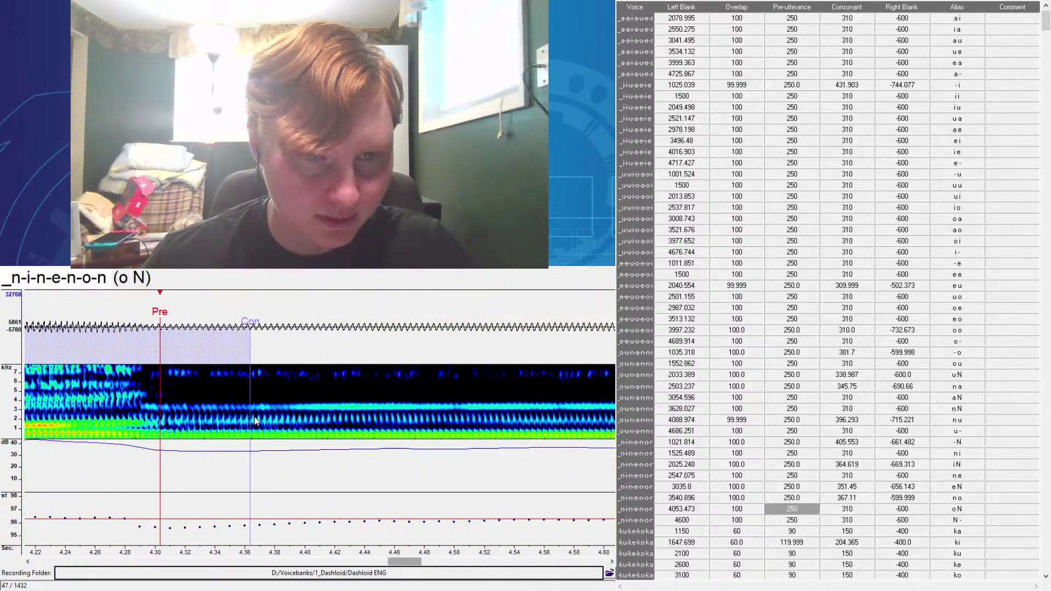
left_click_drag(250, 416, 305, 417)
scroll(345, 487, "down", 5)
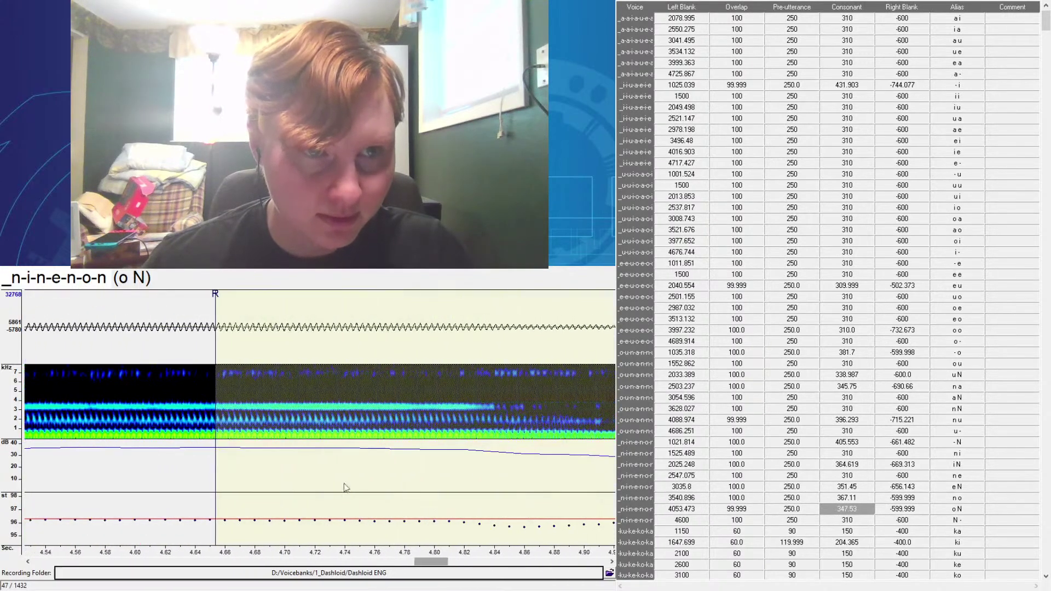
left_click_drag(217, 344, 370, 393)
- Align the N - entry's pre-utterance with the end of the final N, left blank about 4713
key("Down")
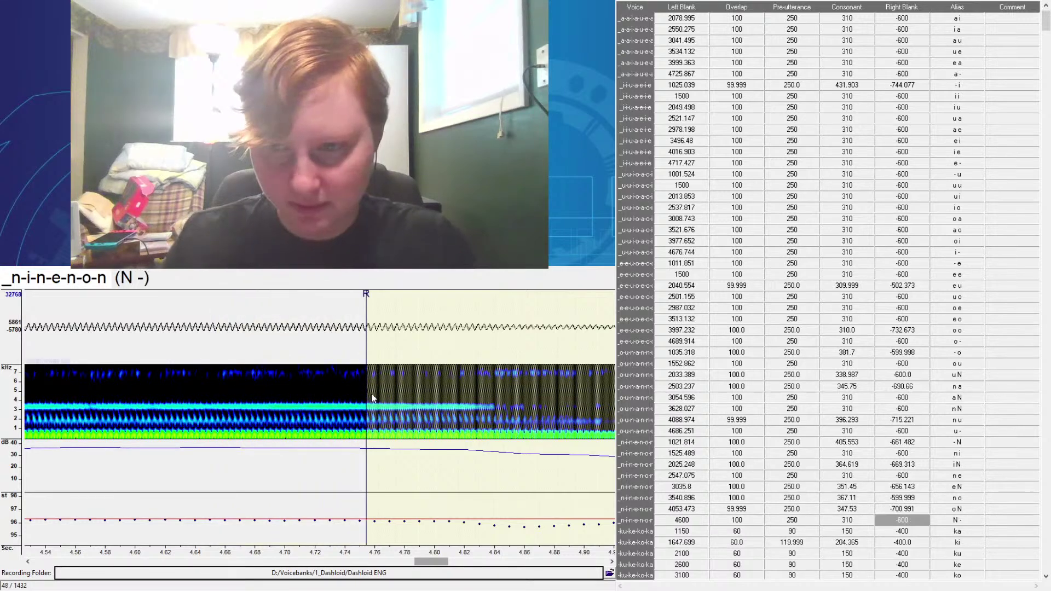
left_click_drag(477, 448, 491, 448)
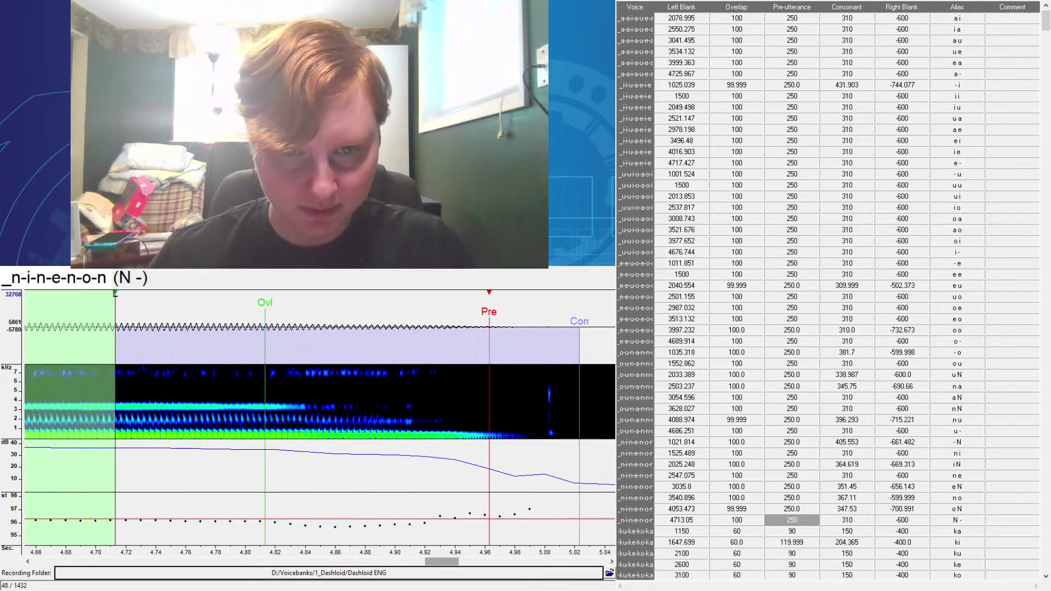
scroll(320, 416, "down", 3)
- Shift the ka entry's markers to left blank about 1107 and set its pre-utterance to 110
key("Down")
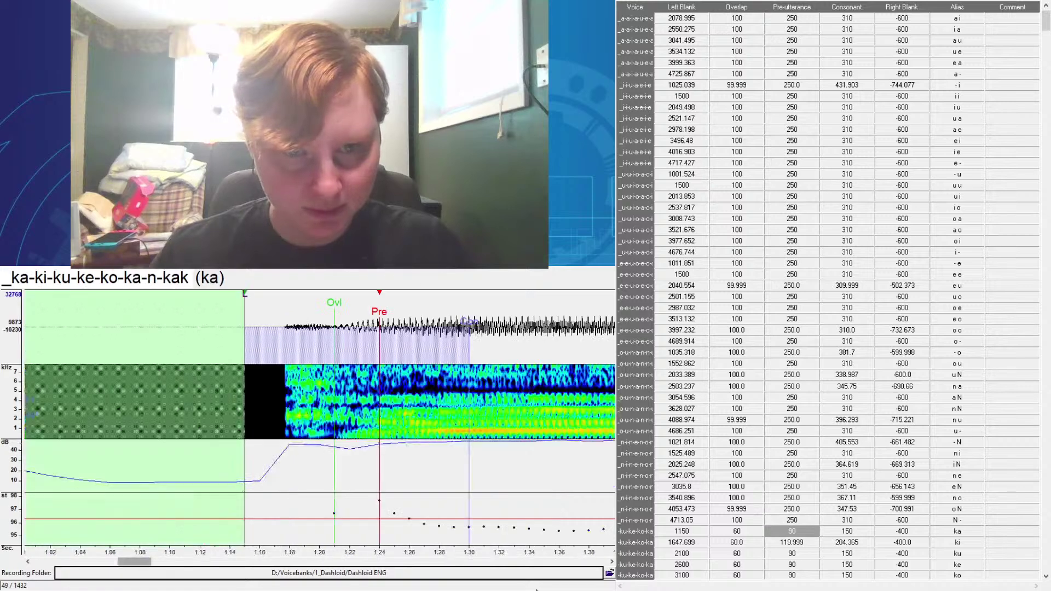
left_click_drag(381, 446, 318, 450)
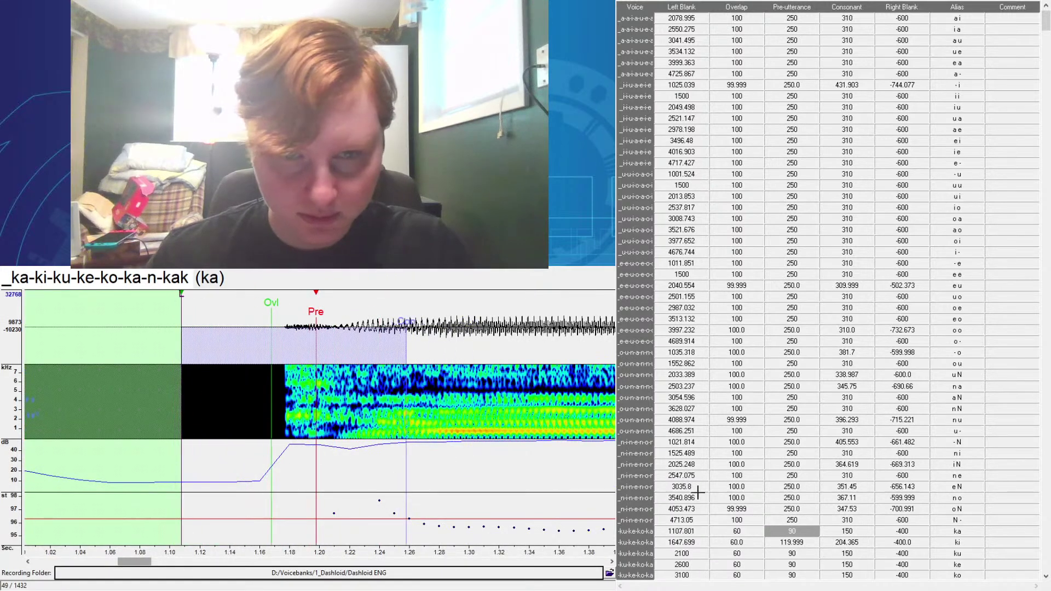
left_click(808, 531)
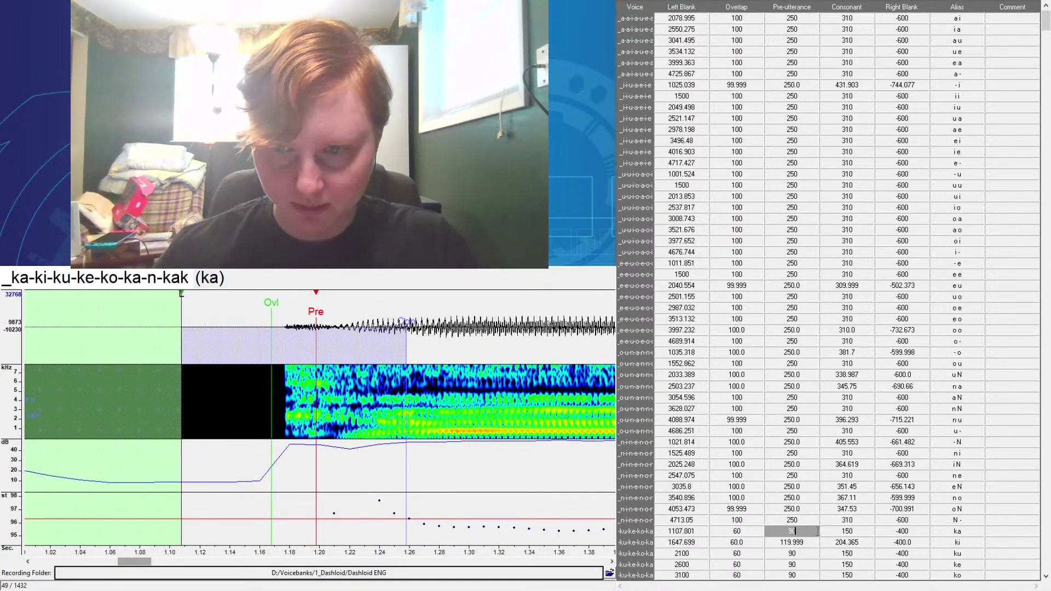
key("BackSpace")
type("10")
key("BackSpace")
type("0")
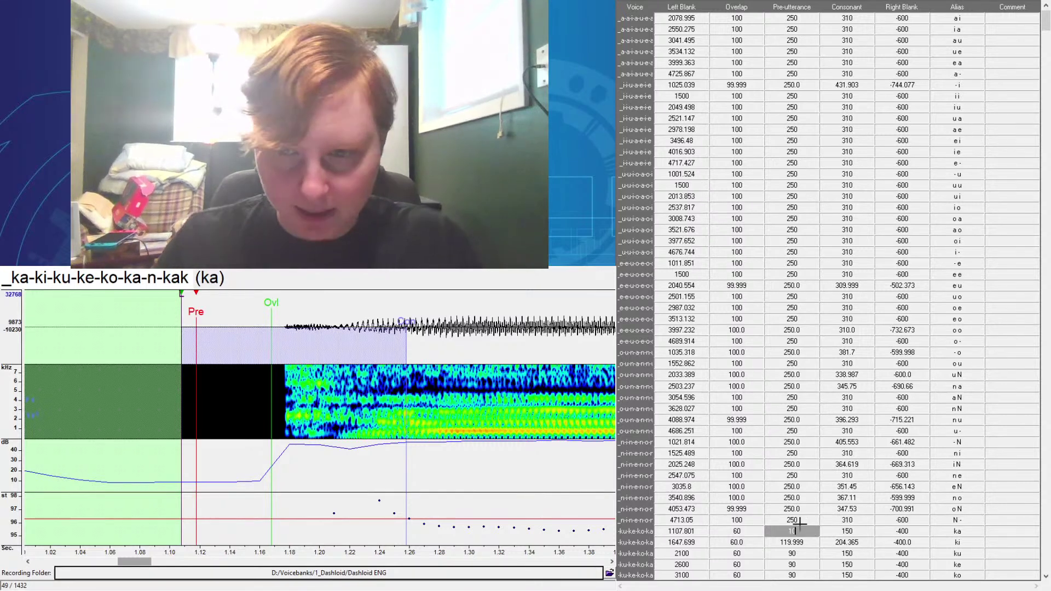
type("0")
key("BackSpace")
key("BackSpace")
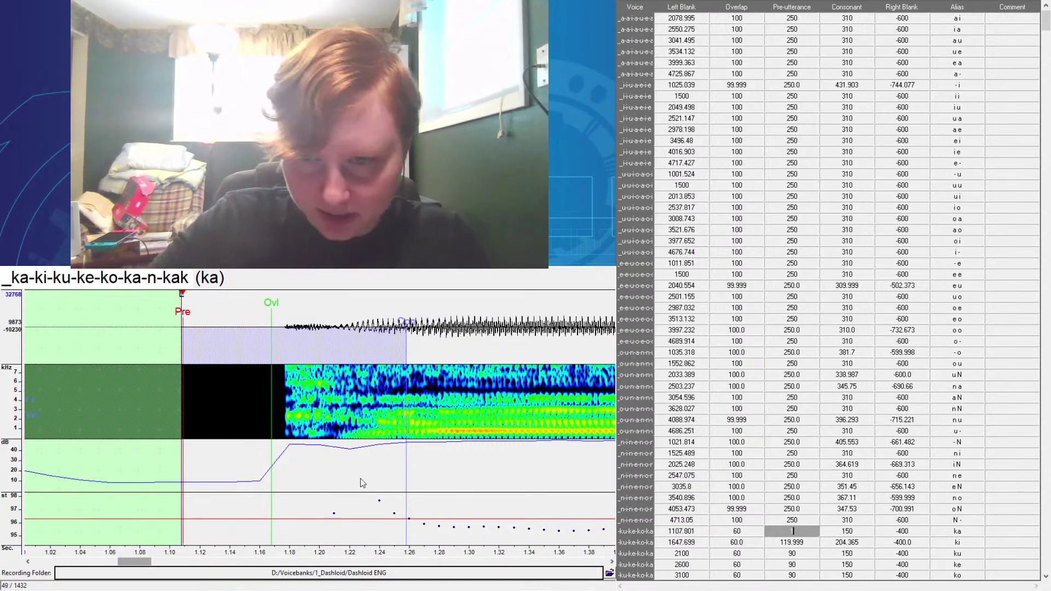
type("10")
key("Return")
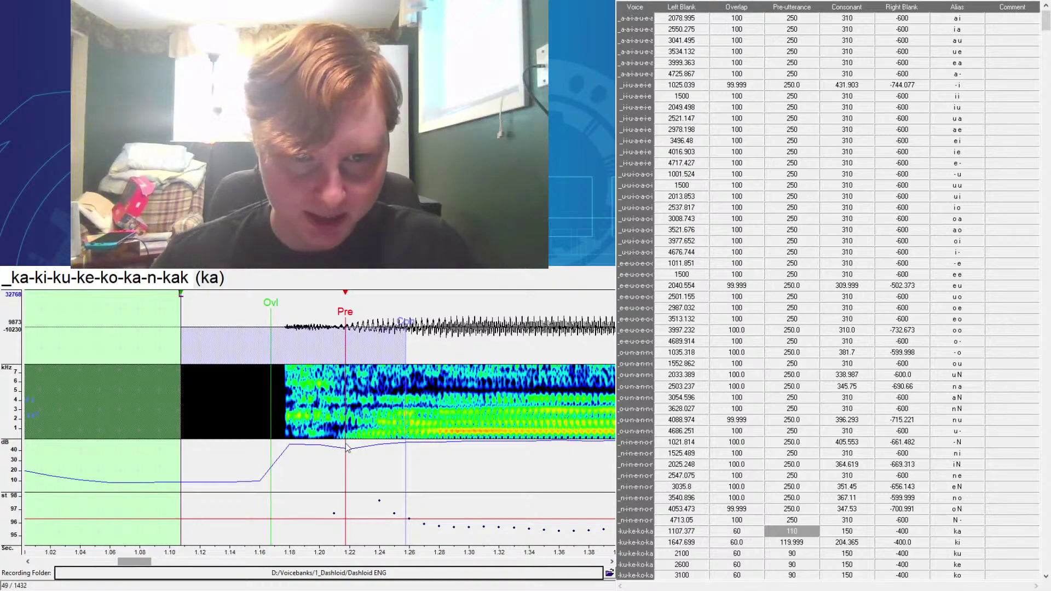
- Extend ka's consonant to about 205 in the steady vowel and adjust its right blank to about -398
scroll(392, 582, "right", 3)
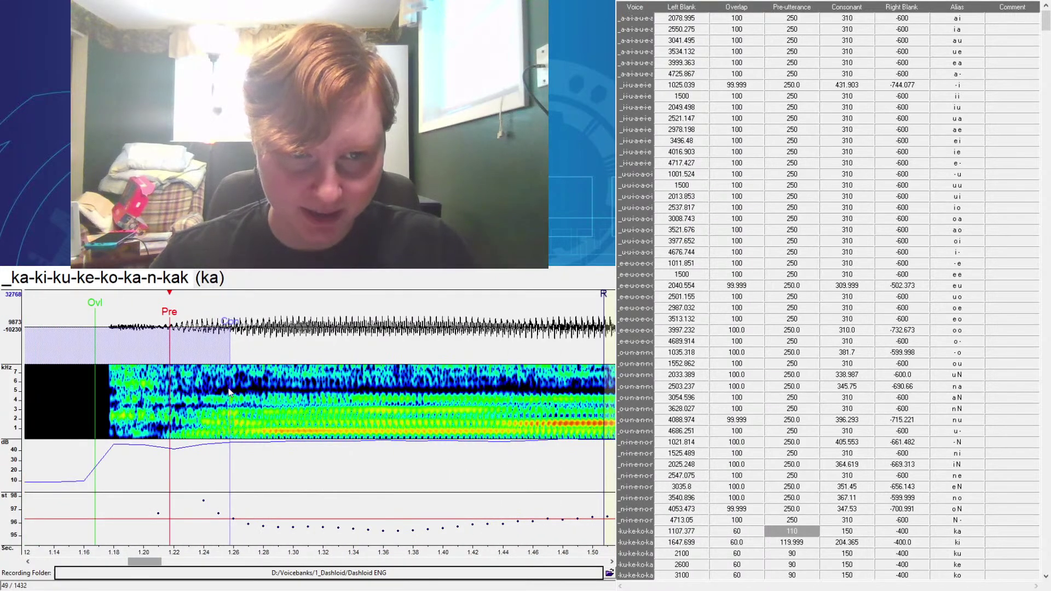
left_click_drag(229, 391, 312, 409)
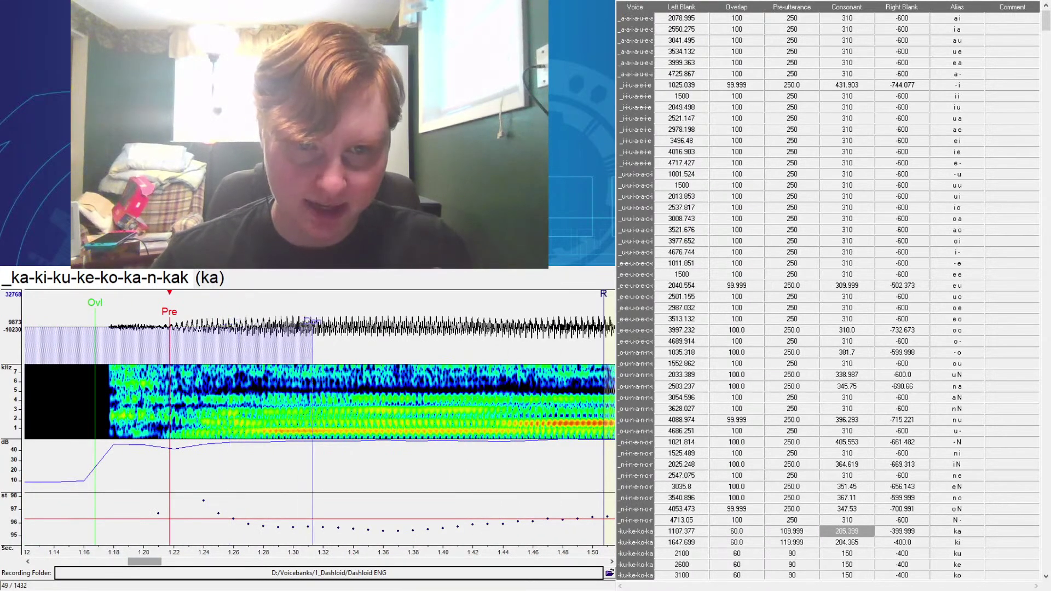
scroll(389, 579, "right", 2)
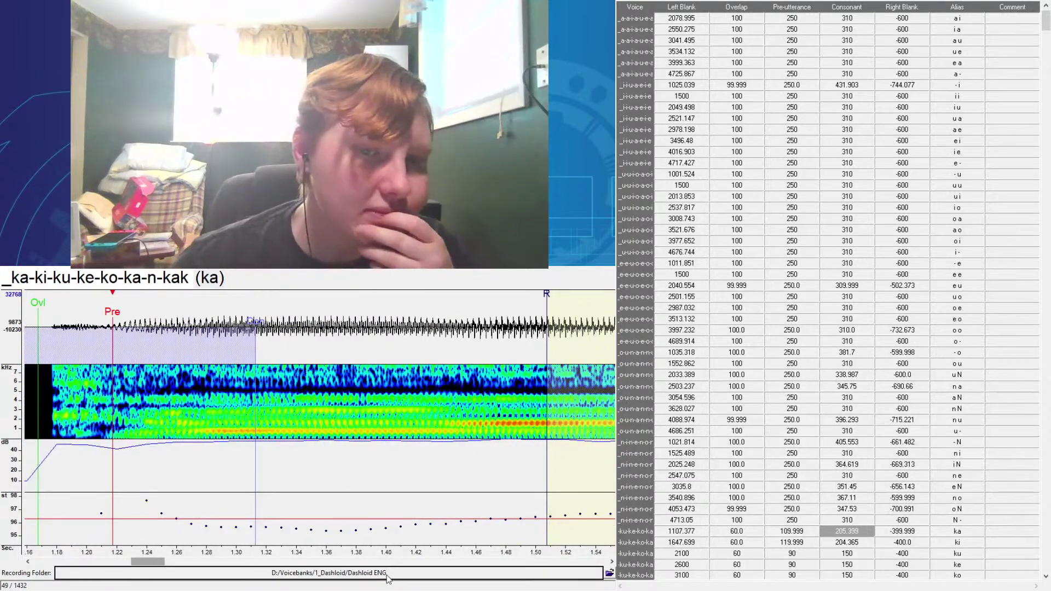
scroll(387, 579, "right", 3)
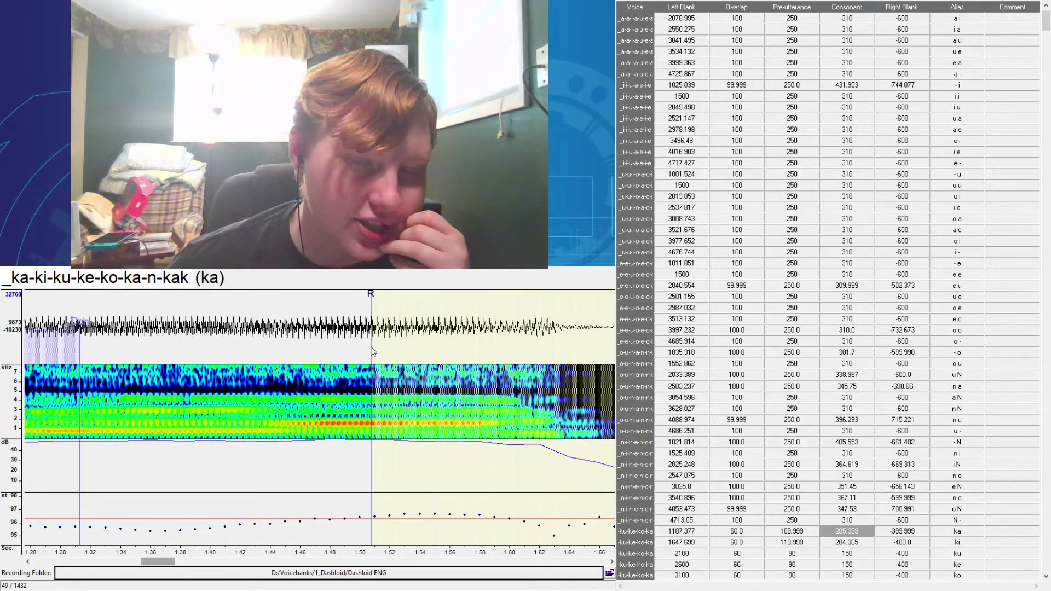
left_click_drag(372, 351, 376, 351)
scroll(463, 579, "left", 5)
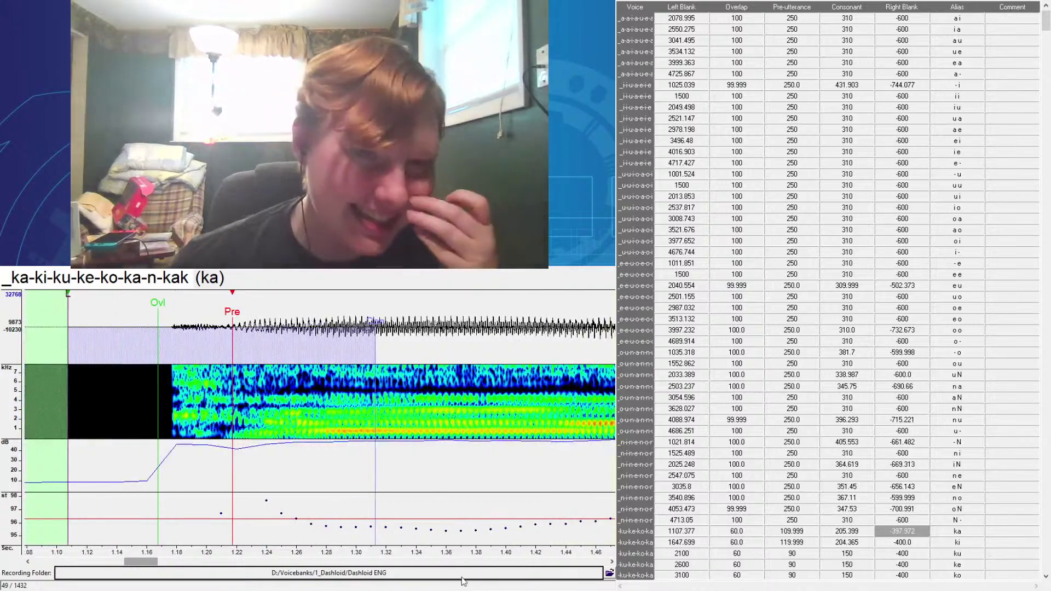
- Shift the ki entry's markers to left blank about 1648, with the pre-utterance at the vowel onset
scroll(458, 570, "left", 2)
scroll(458, 569, "right", 5)
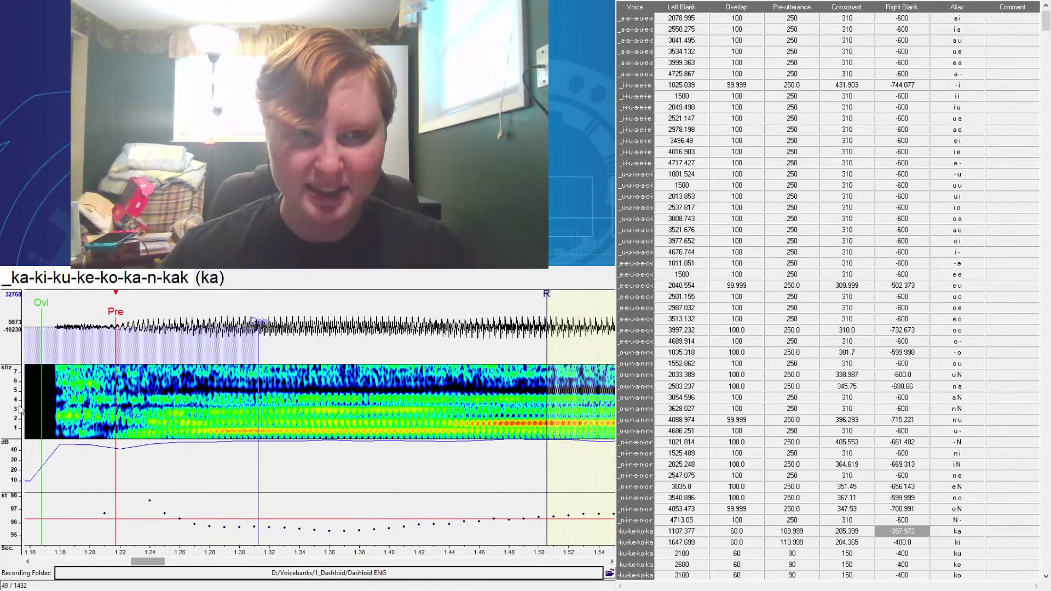
key("Down")
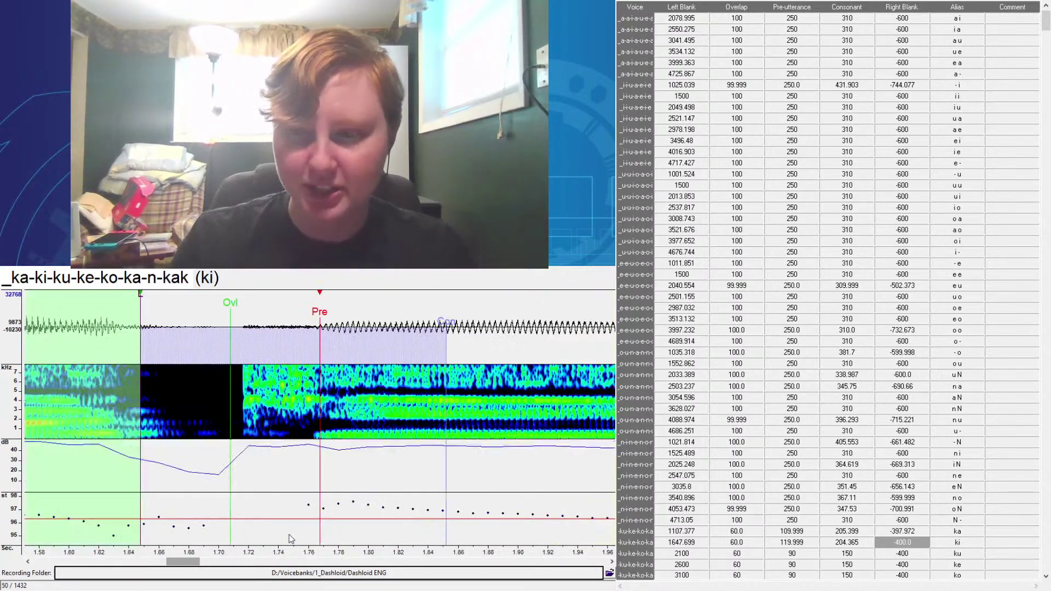
left_click_drag(321, 442, 322, 442)
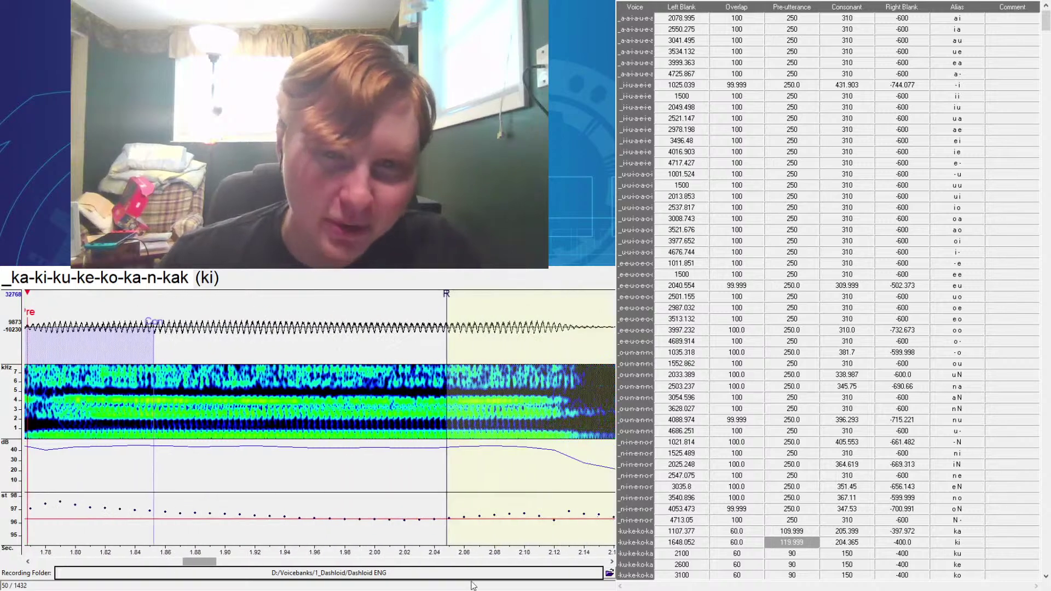
- Align the ku entry to left blank about 2135, with pre-utterance 120 at the vowel onset and consonant 180
key("Down")
left_click_drag(322, 470, 374, 469)
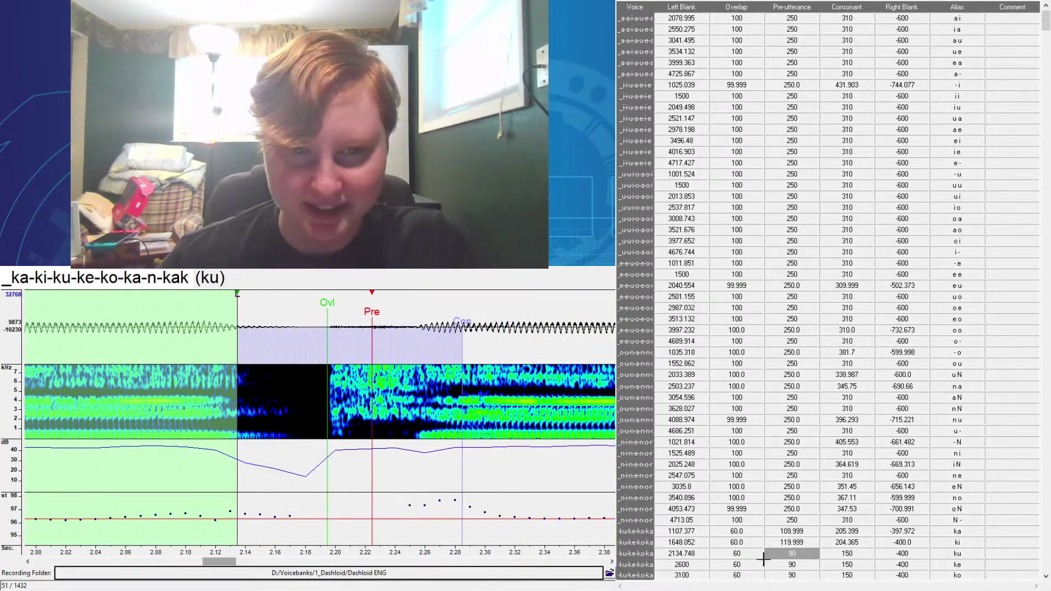
double_click(796, 554)
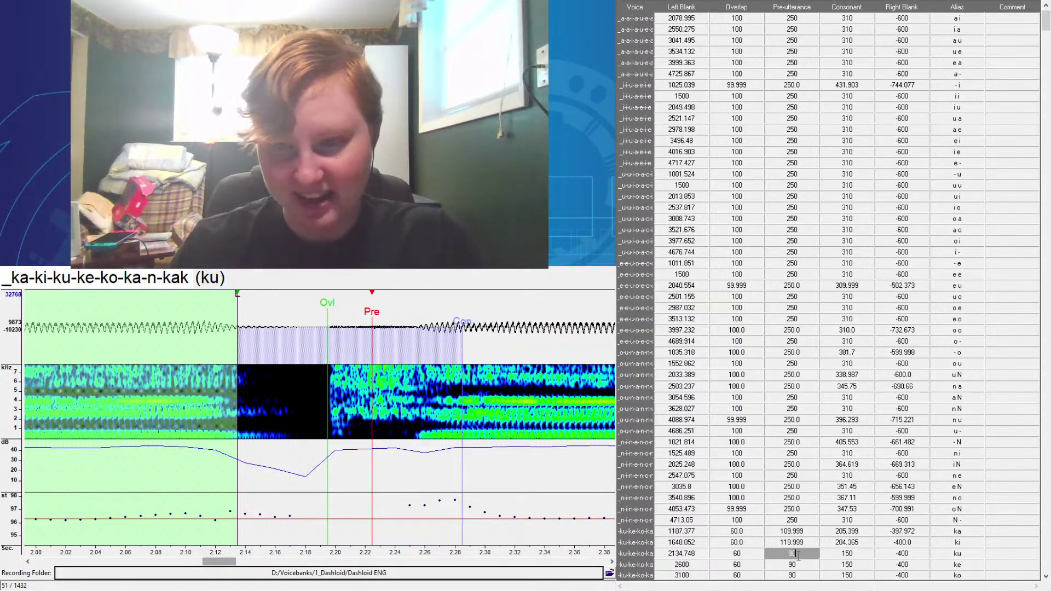
key("Return")
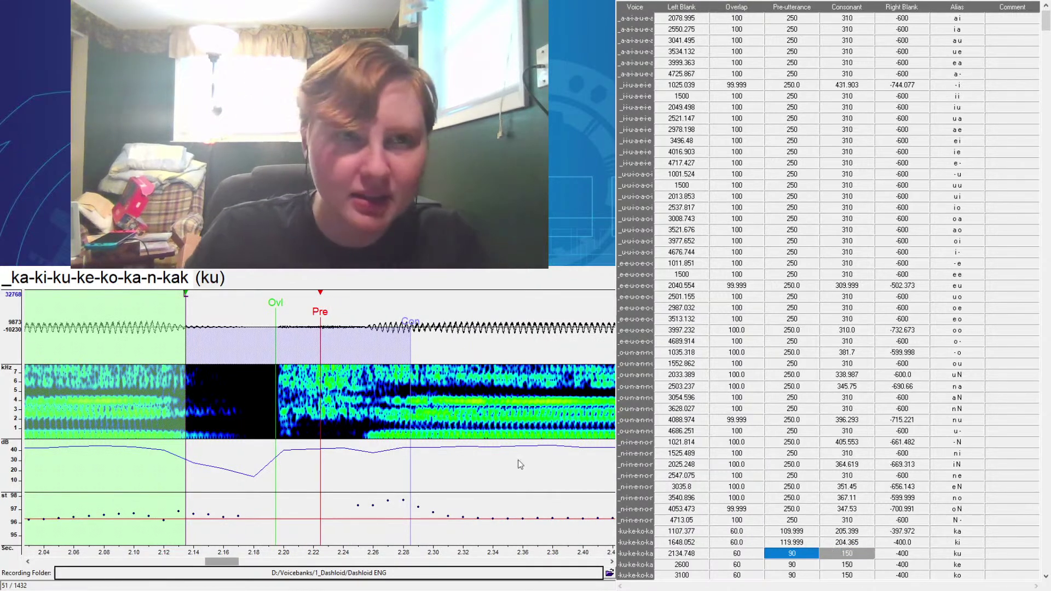
left_click_drag(320, 446, 366, 446)
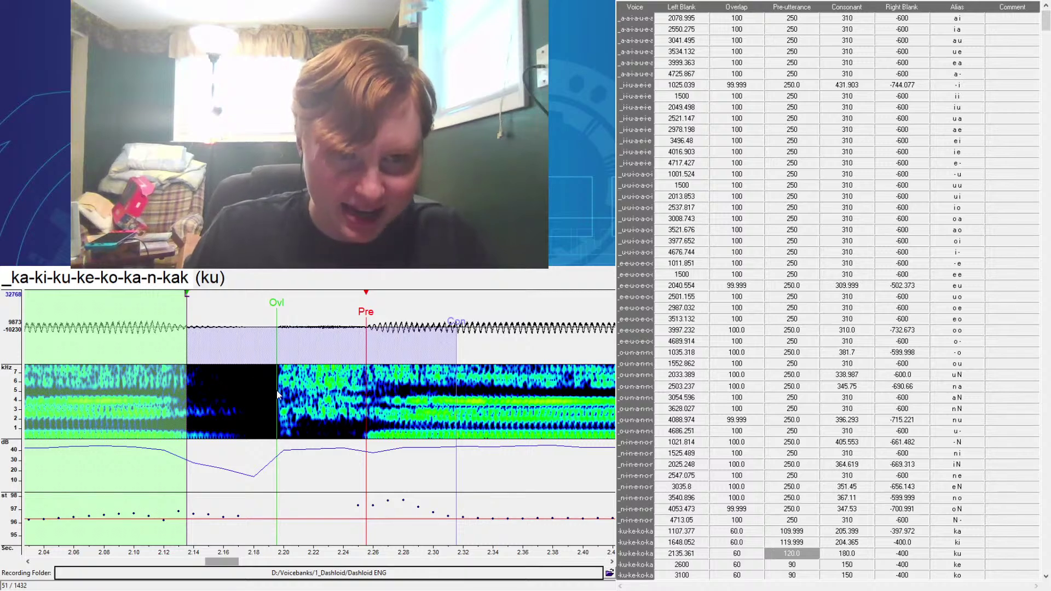
- Move ku's overlap to about 47, before the k burst, and extend its consonant to about 198 in the steady vowel
left_click_drag(277, 390, 257, 373)
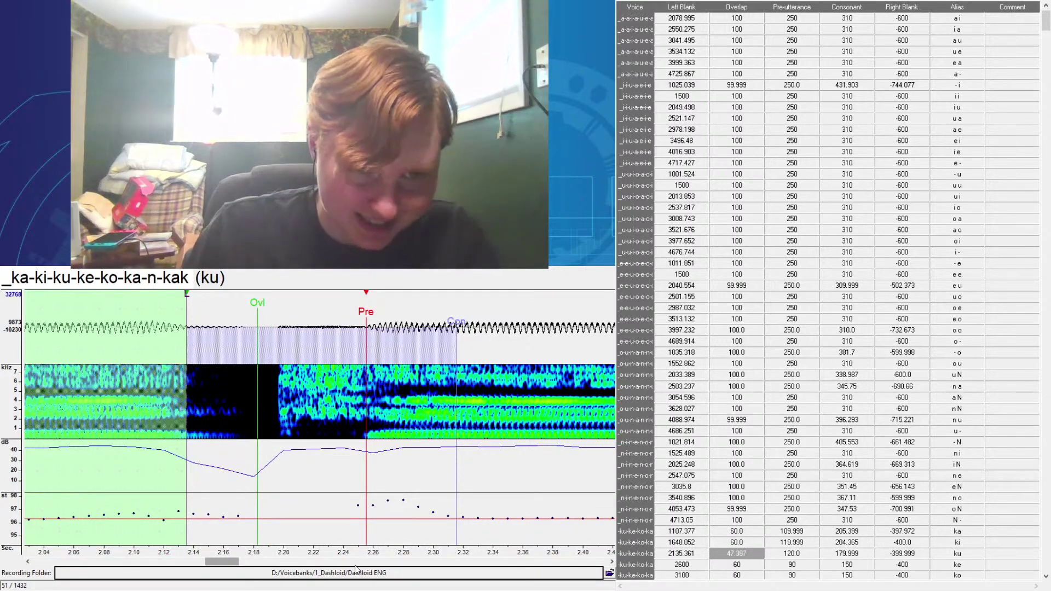
scroll(133, 463, "down", 4)
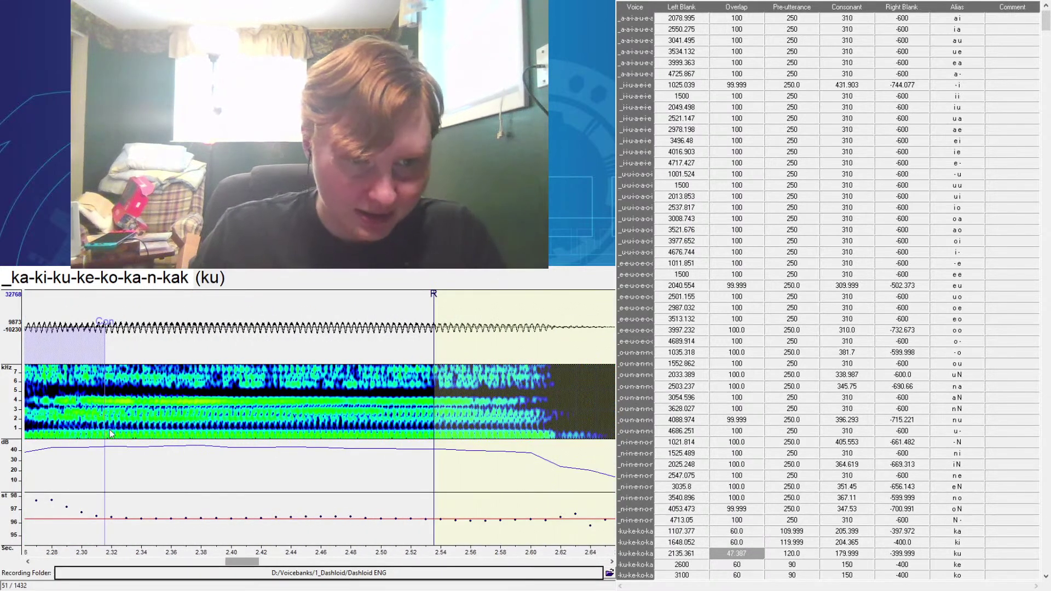
left_click_drag(106, 429, 132, 435)
- Align the ke entry to left blank about 2620, with pre-utterance 110 at the vowel onset and consonant 180
key("Down")
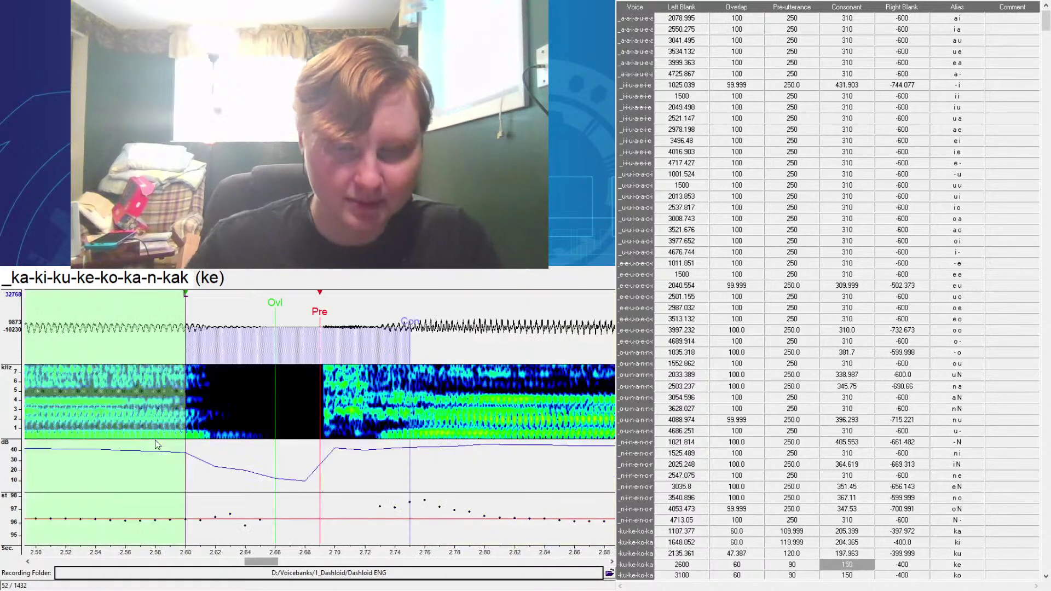
left_click_drag(322, 458, 347, 458)
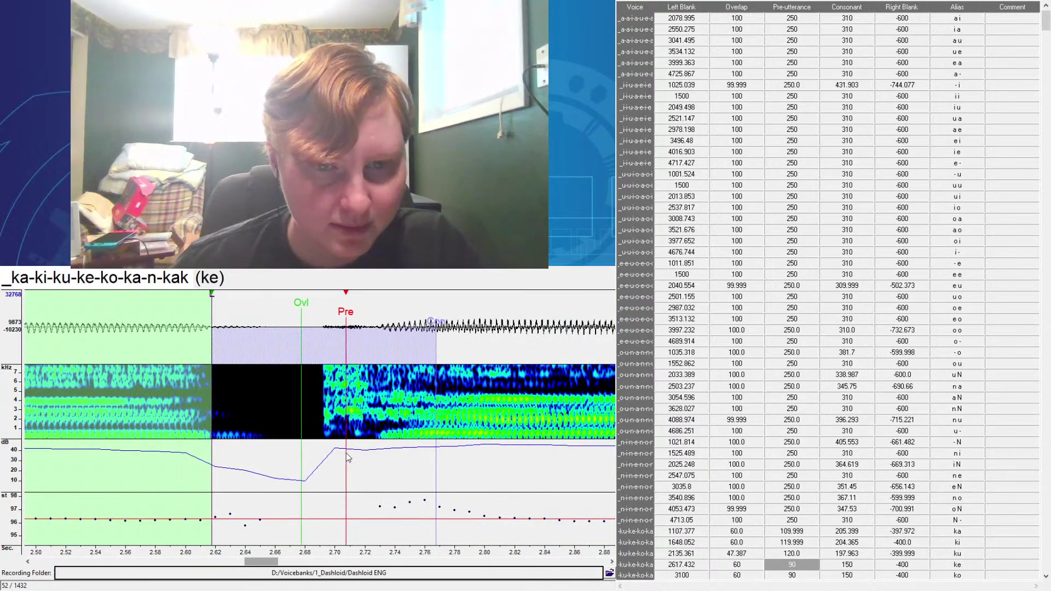
left_click(815, 567)
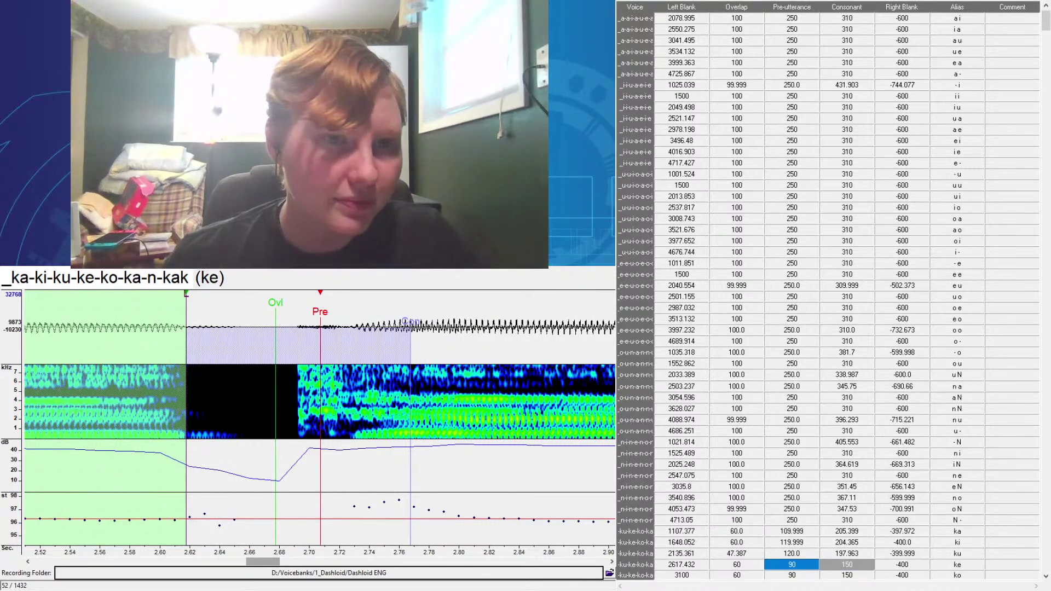
key("Return")
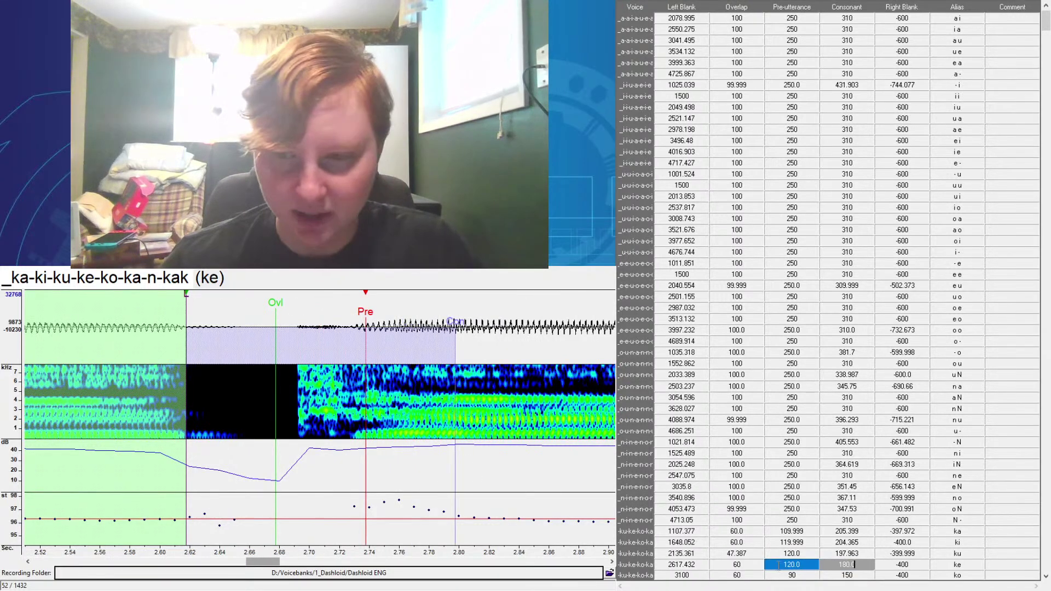
type("110")
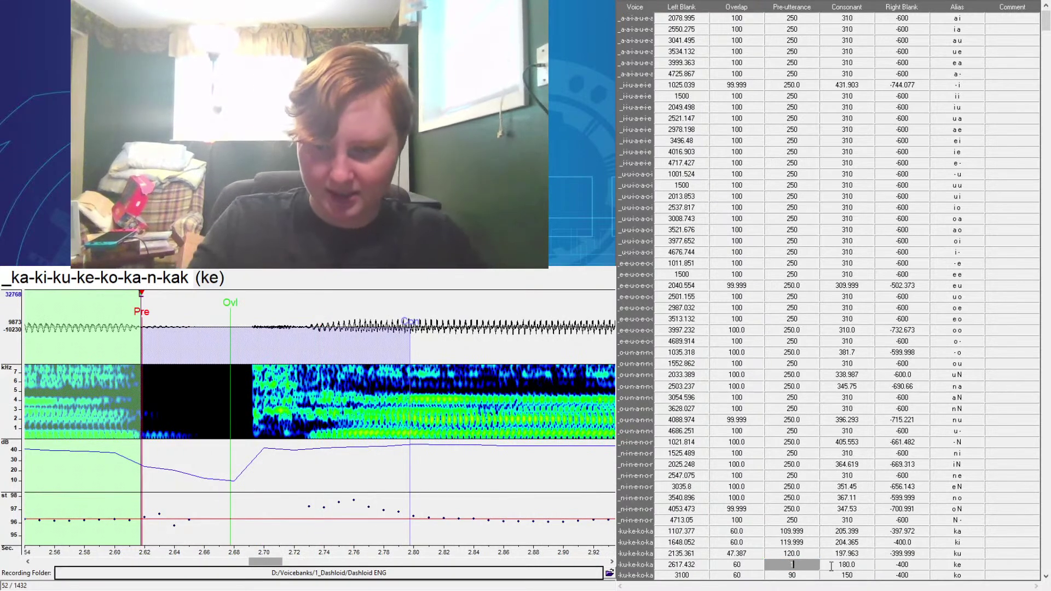
left_click_drag(306, 438, 310, 438)
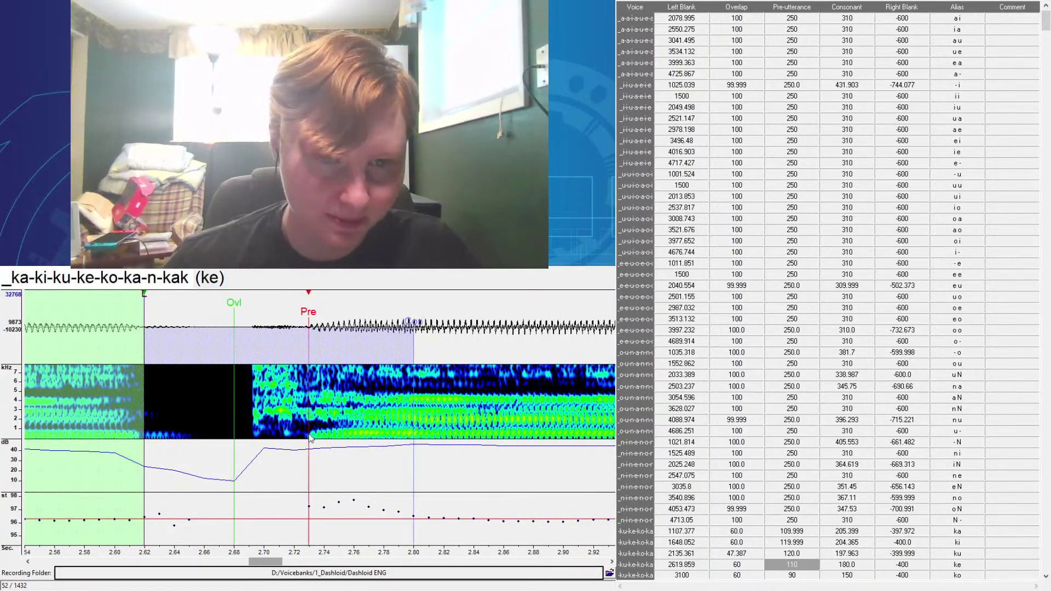
- Extend ke's consonant to about 203 in the steady vowel, keeping its overlap at 60
scroll(320, 419, "right", 4)
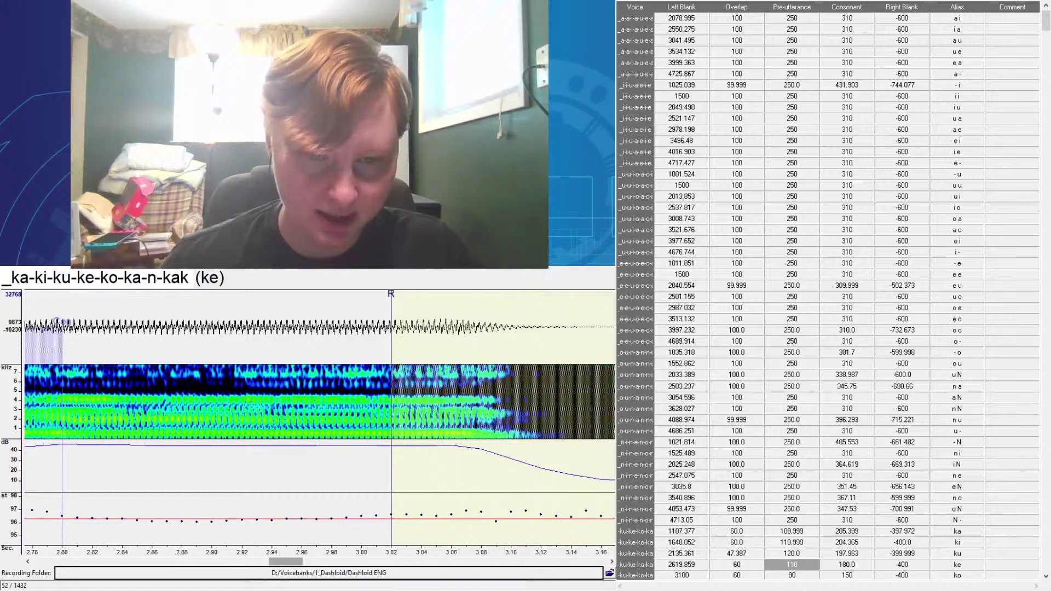
scroll(342, 476, "left", 1)
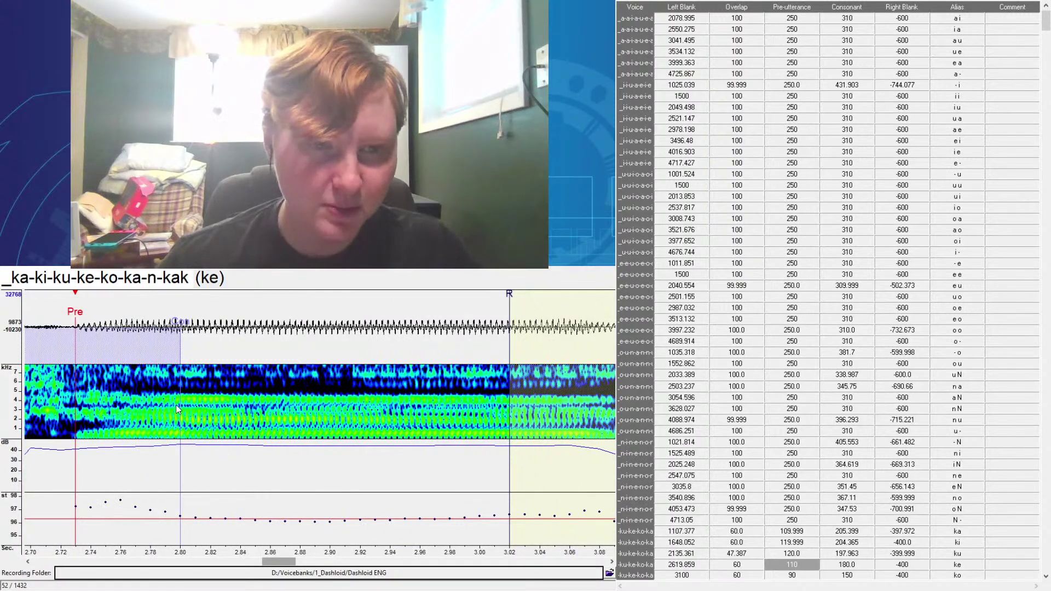
left_click_drag(180, 406, 214, 406)
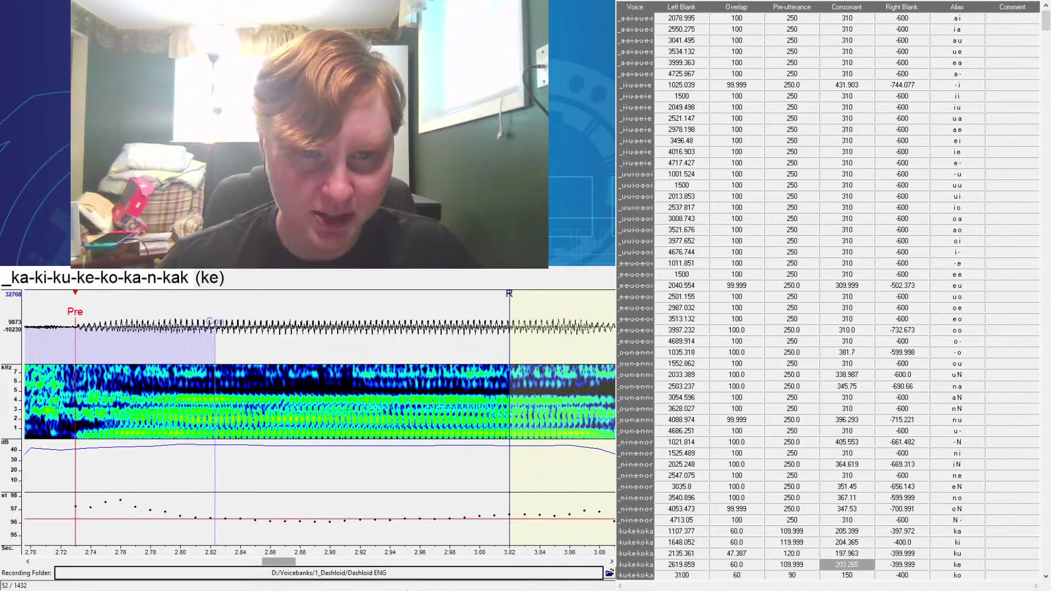
double_click(751, 564)
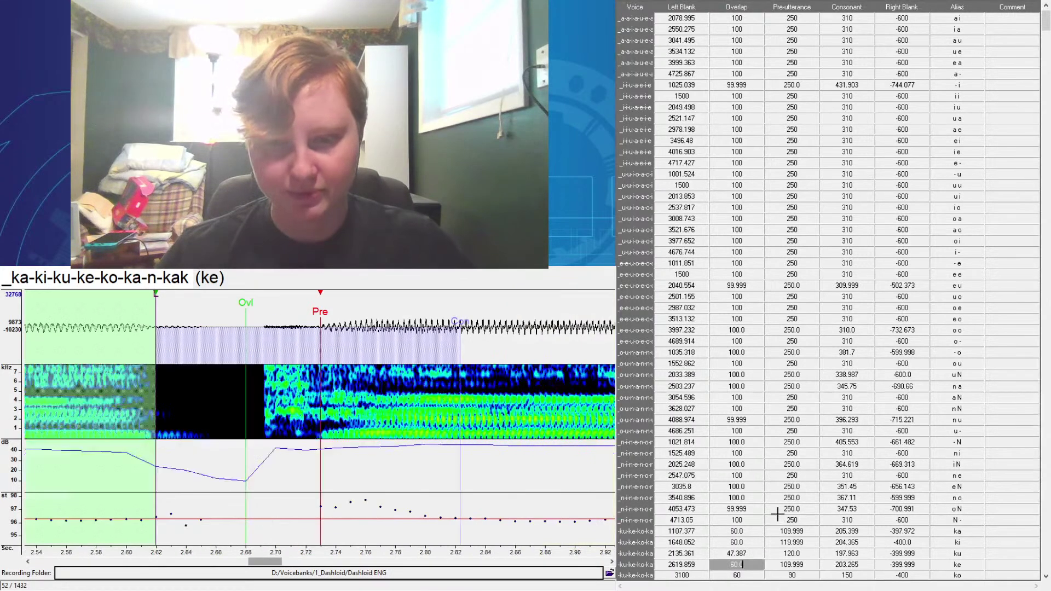
- Align the ko entry to left blank about 3117, with pre-utterance 120 at the vowel onset and consonant 180
scroll(777, 514, "down", 7)
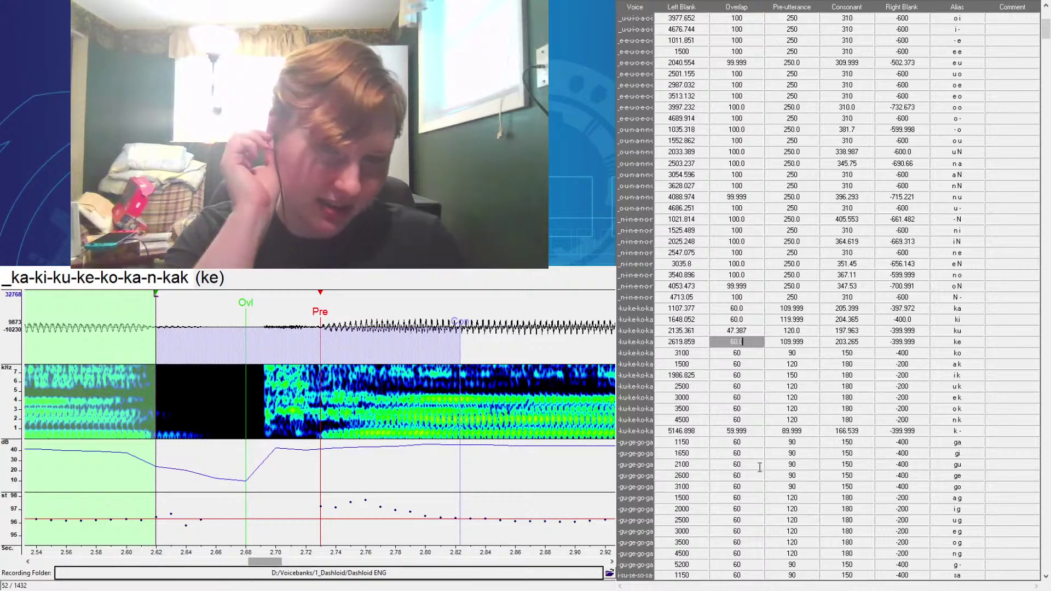
scroll(787, 427, "down", 6)
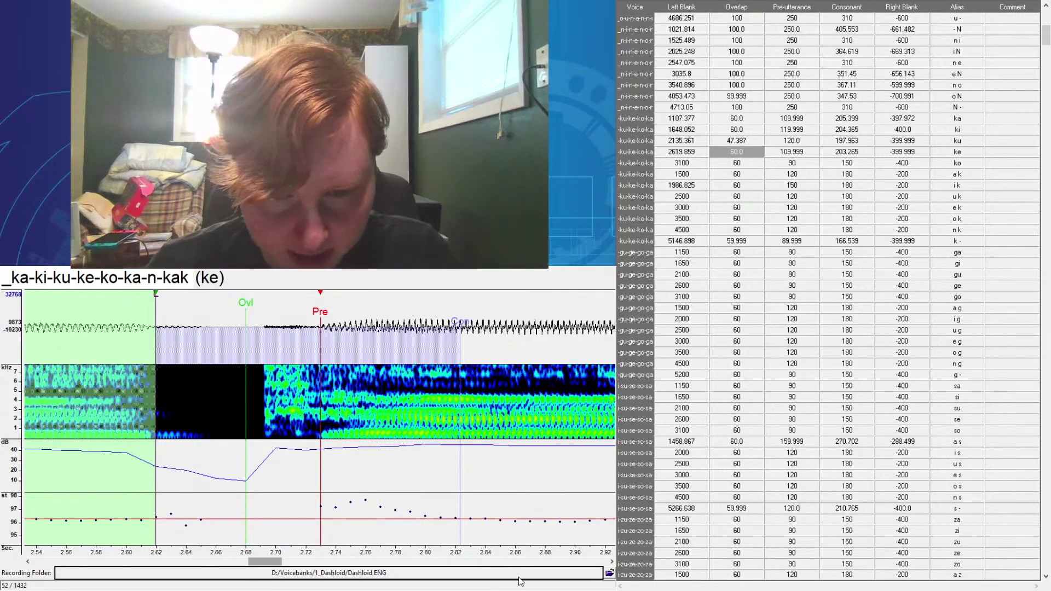
scroll(520, 582, "down", 3)
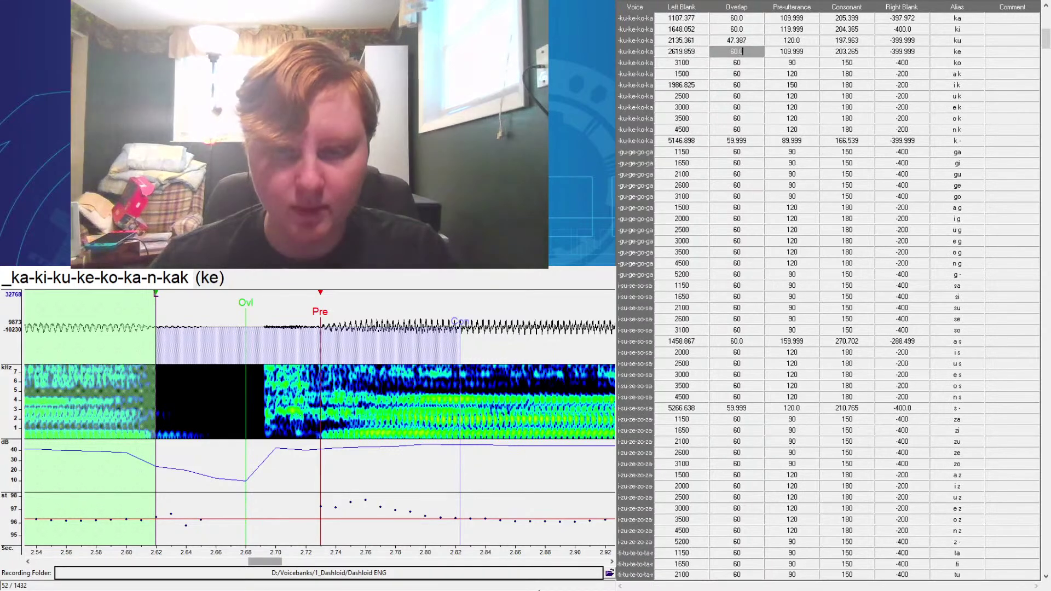
key("space")
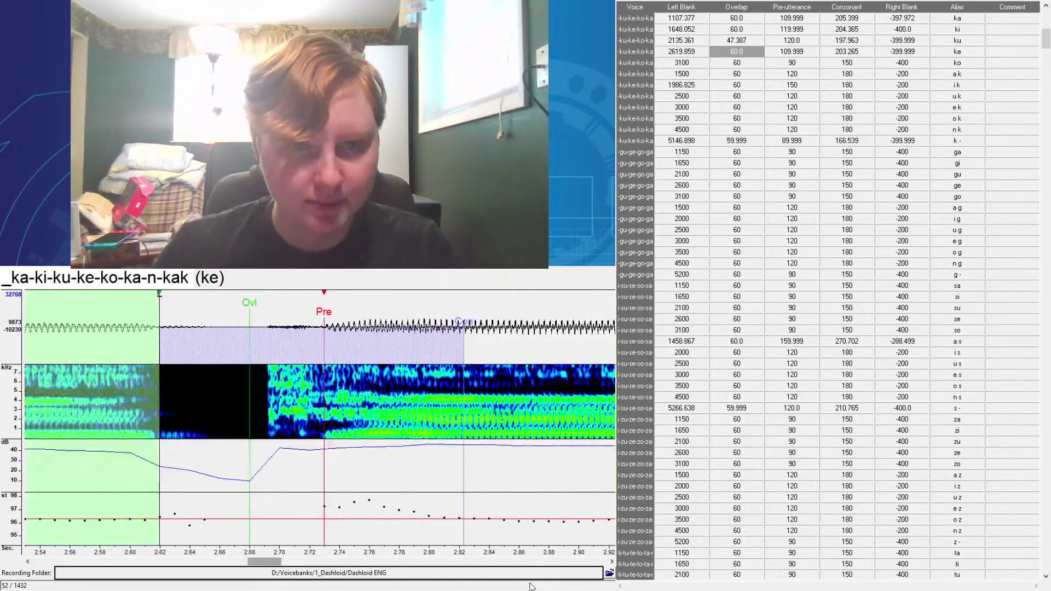
key("Down")
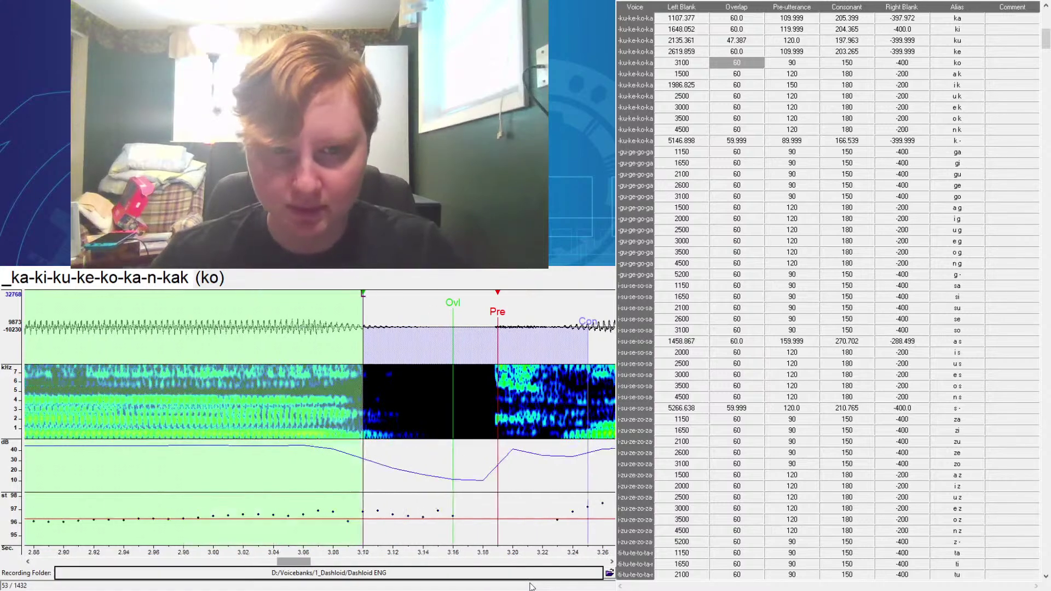
scroll(532, 583, "up", 5)
key("F3")
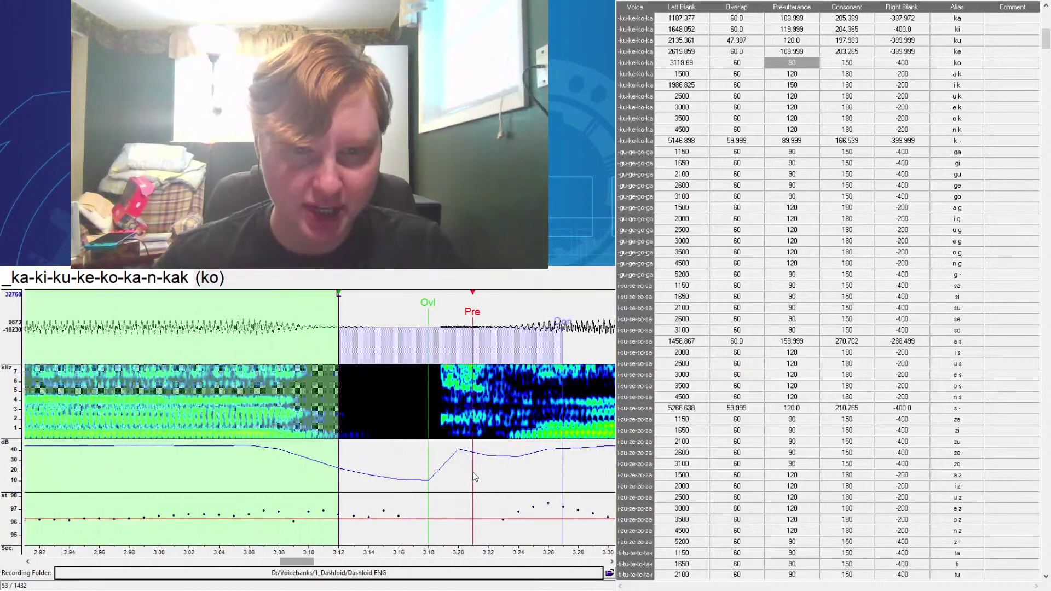
key("F3")
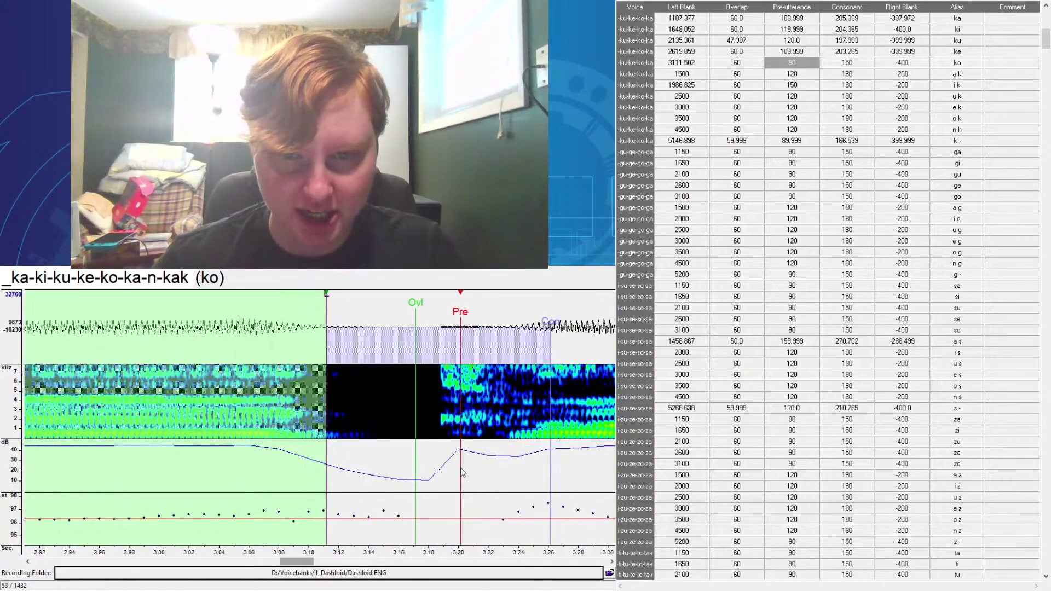
left_click(828, 64)
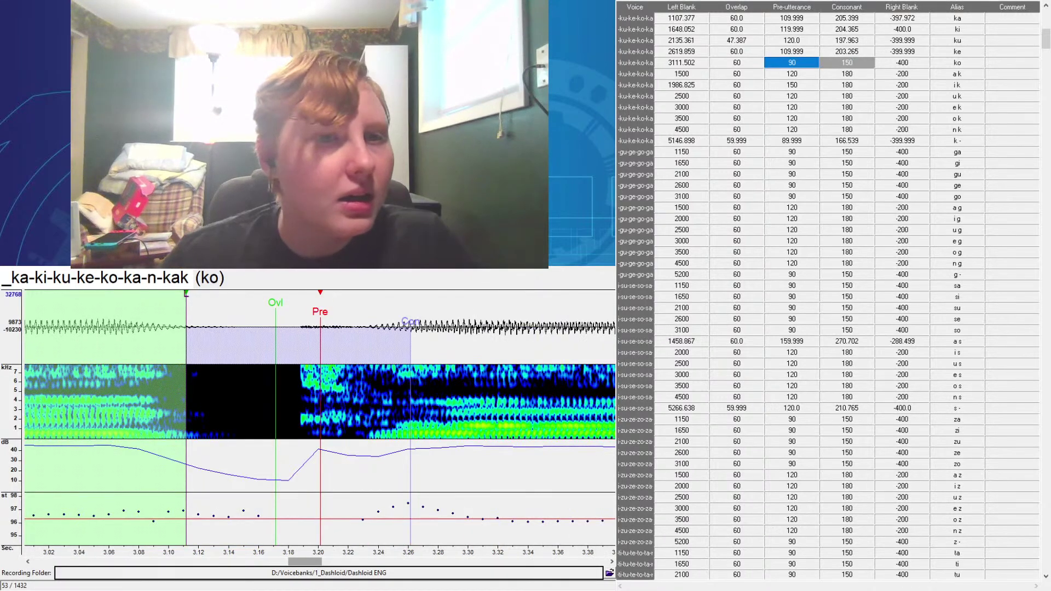
key("F3")
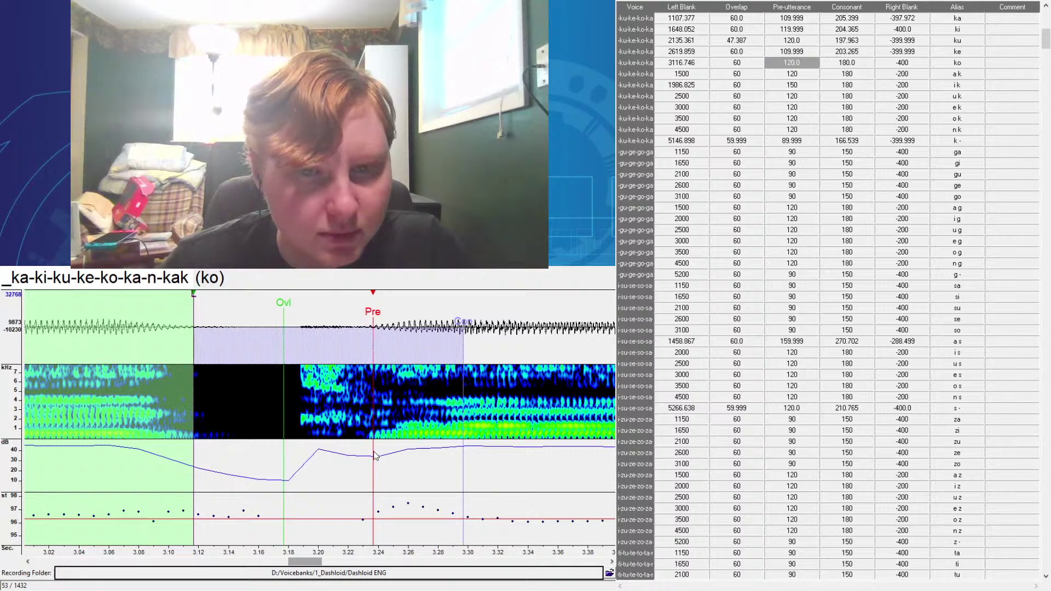
- Extend ko's consonant to about 239 in the steady part of the vowel
scroll(435, 569, "right", 2)
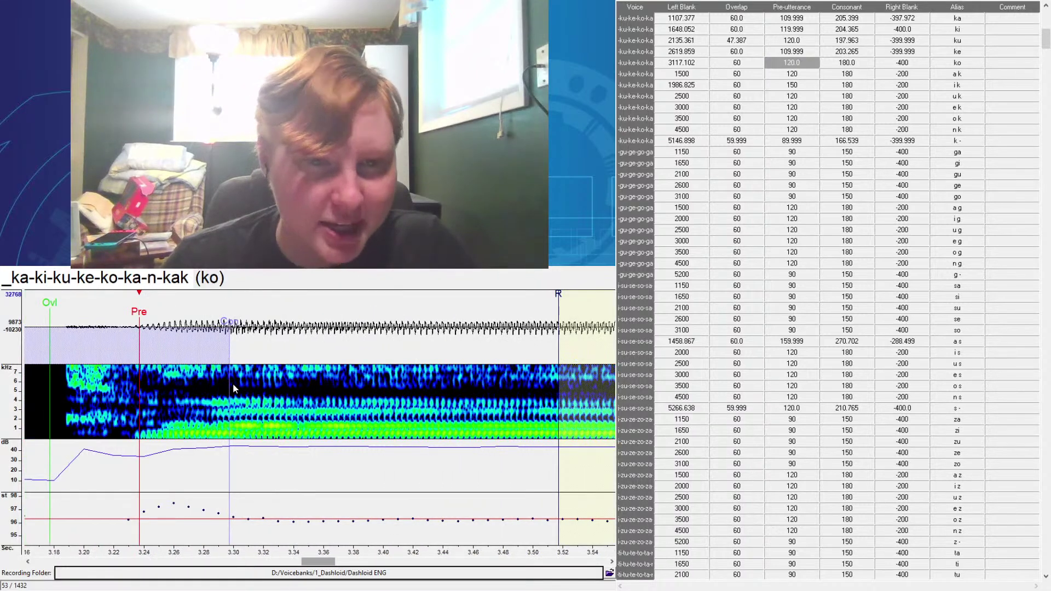
left_click_drag(232, 384, 316, 383)
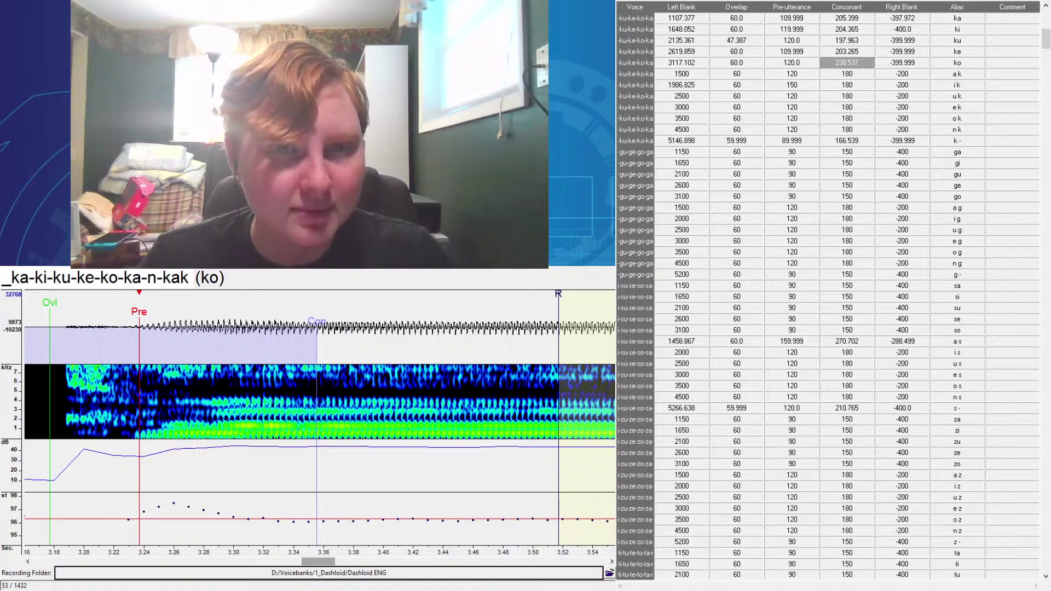
scroll(382, 586, "up", 1)
- Set the a k entry's pre-utterance to 150 and consonant to 210, and shift its left blank to about 1487 so the pre-utterance meets the vowel's end
key("Down")
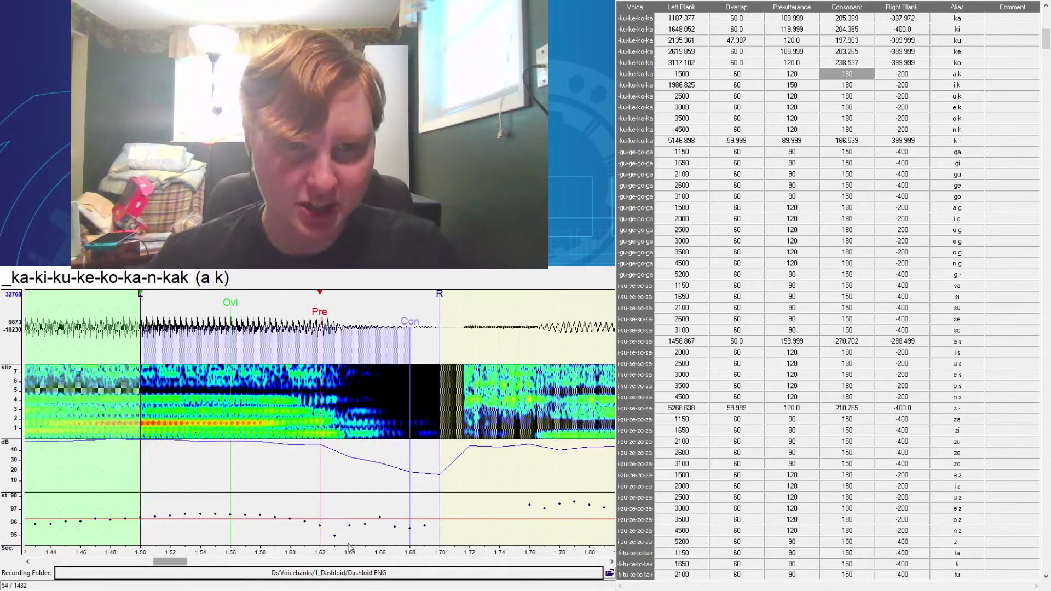
scroll(348, 546, "up", 1)
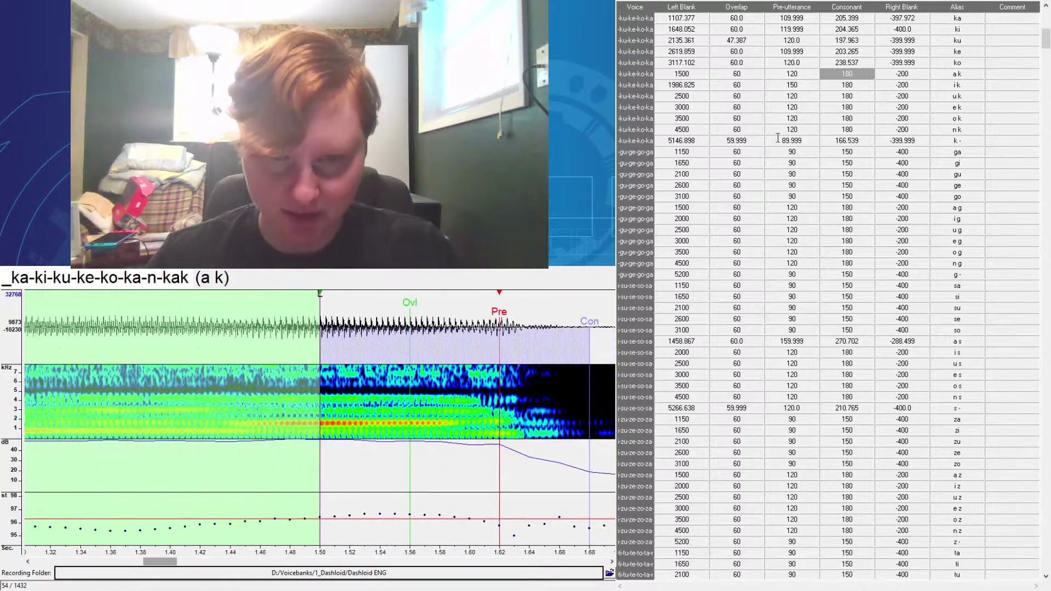
double_click(829, 71)
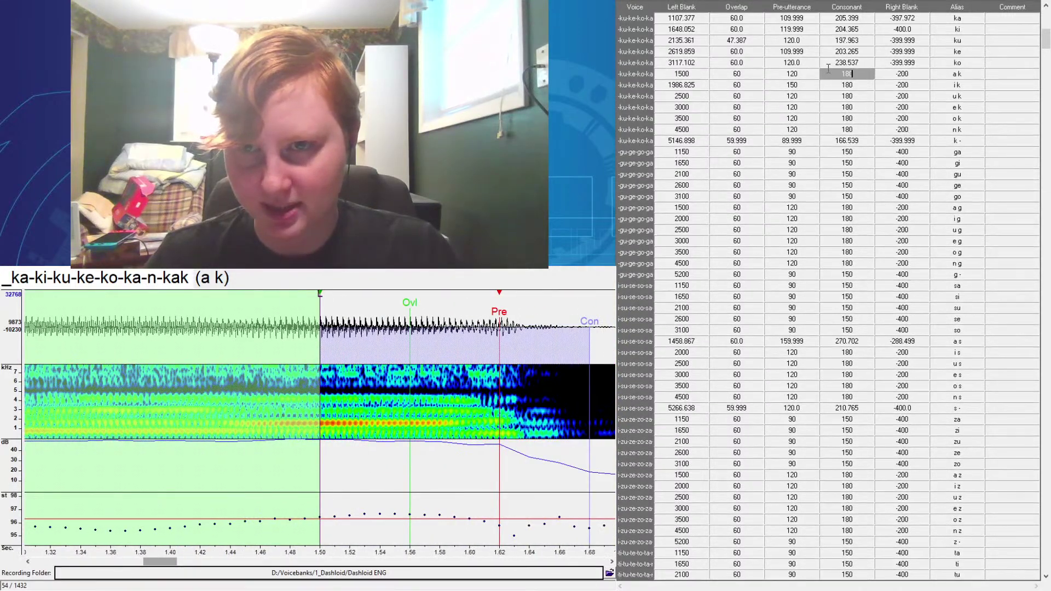
key("Return")
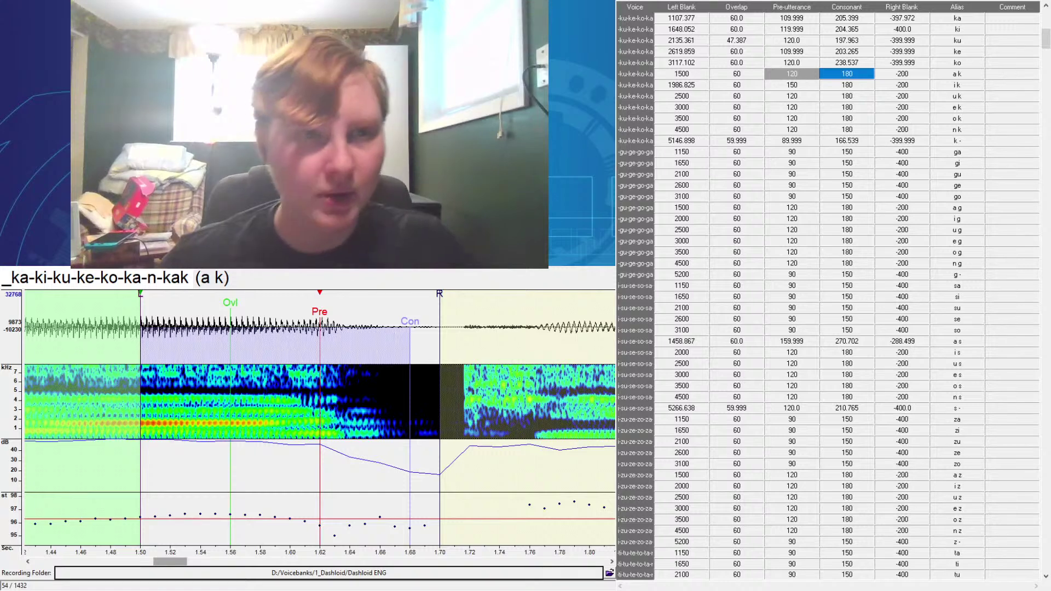
left_click(346, 451)
scroll(335, 554, "up", 5)
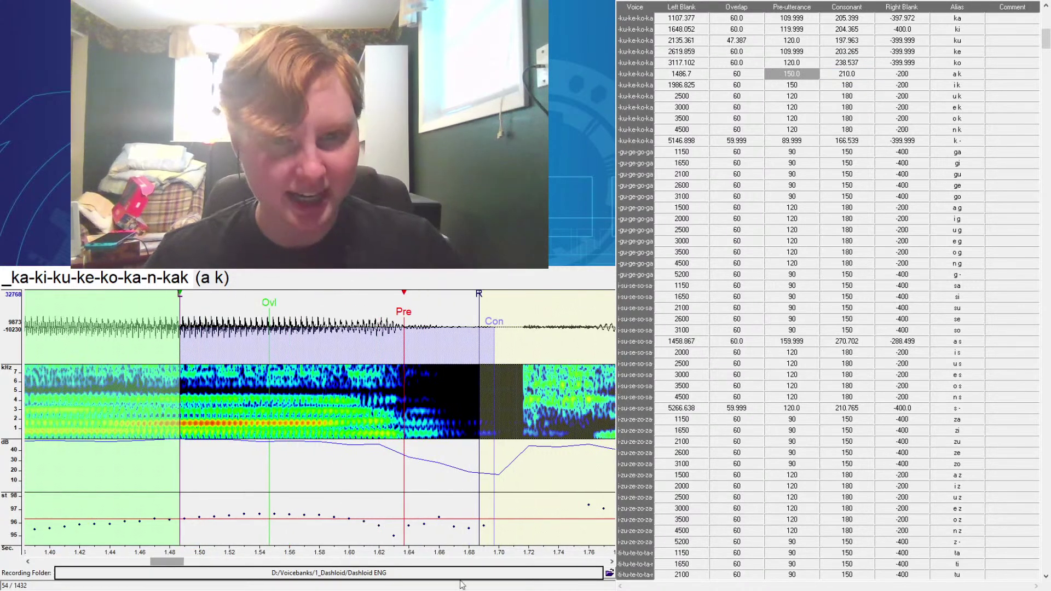
- Set the a k entry's consonant to about 186 and its right blank to about -215, ending in the silence before the k burst
key("Down")
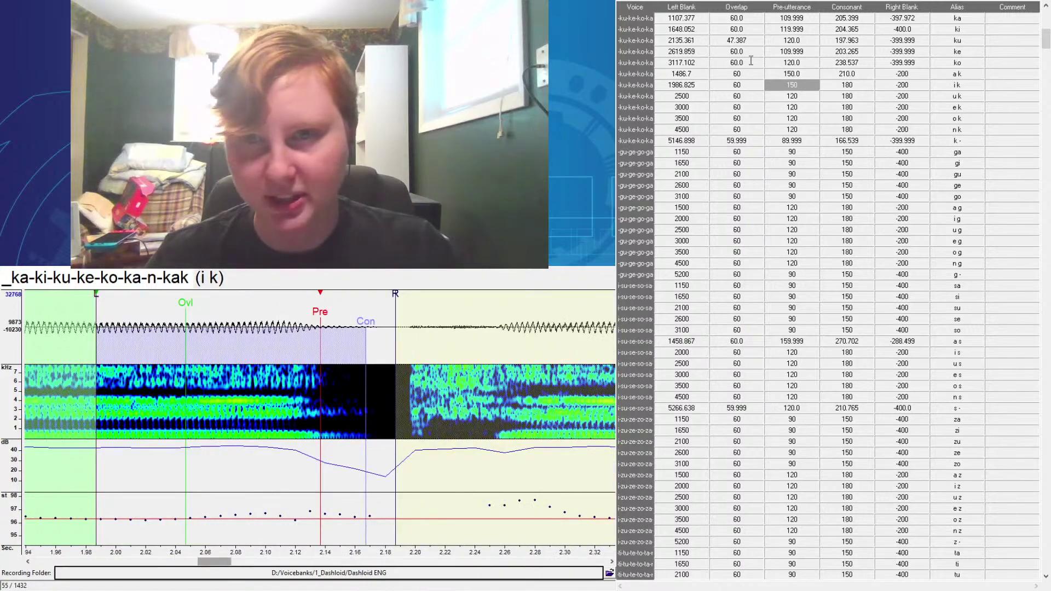
left_click(738, 74)
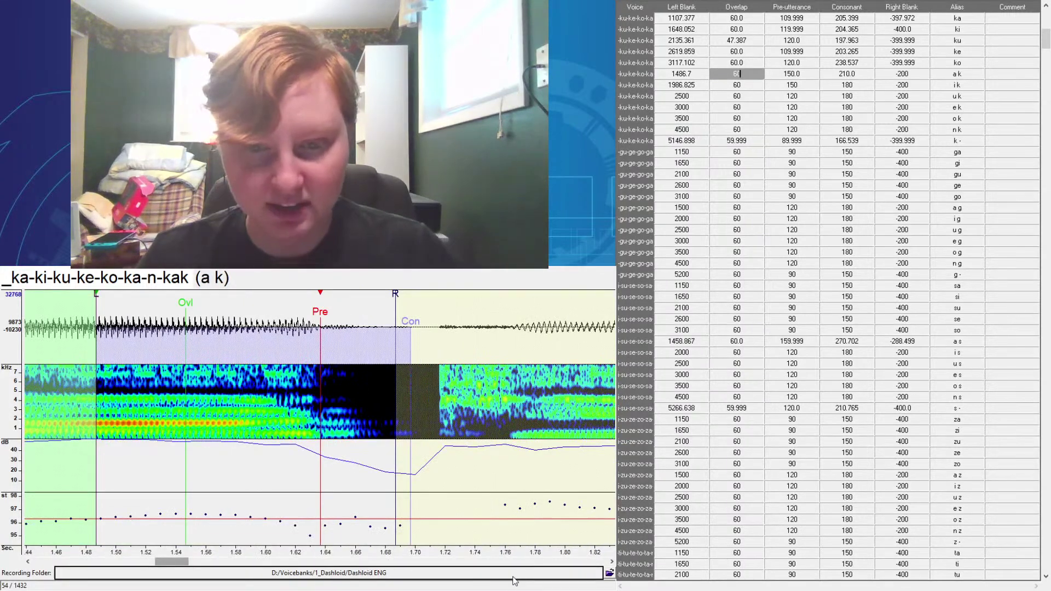
scroll(513, 589, "up", 3)
scroll(412, 461, "down", 4)
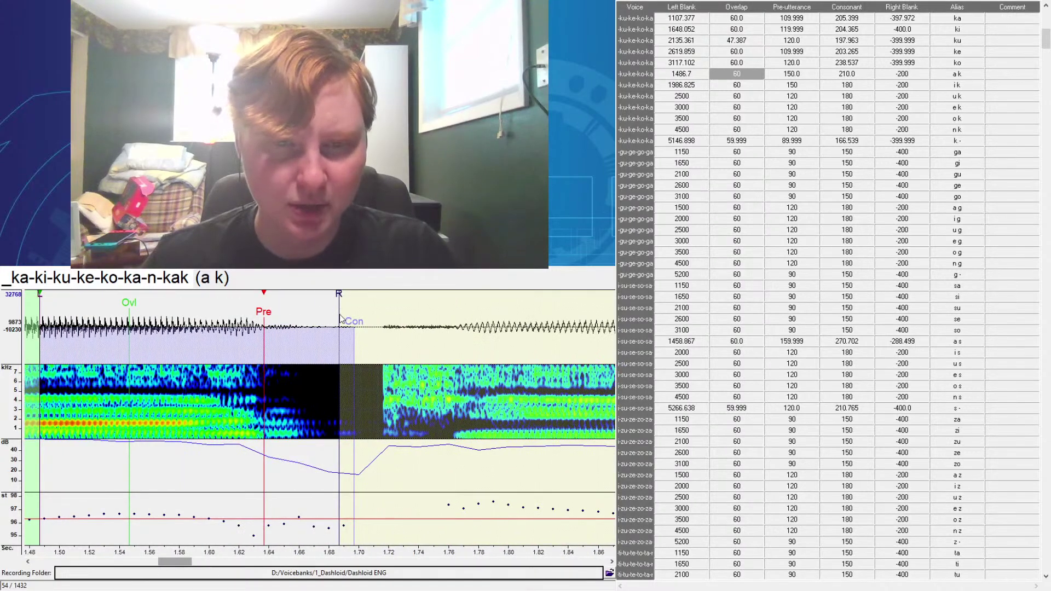
mouse_move(339, 318)
left_mouse_down()
mouse_move(319, 318)
mouse_move(362, 318)
left_mouse_up()
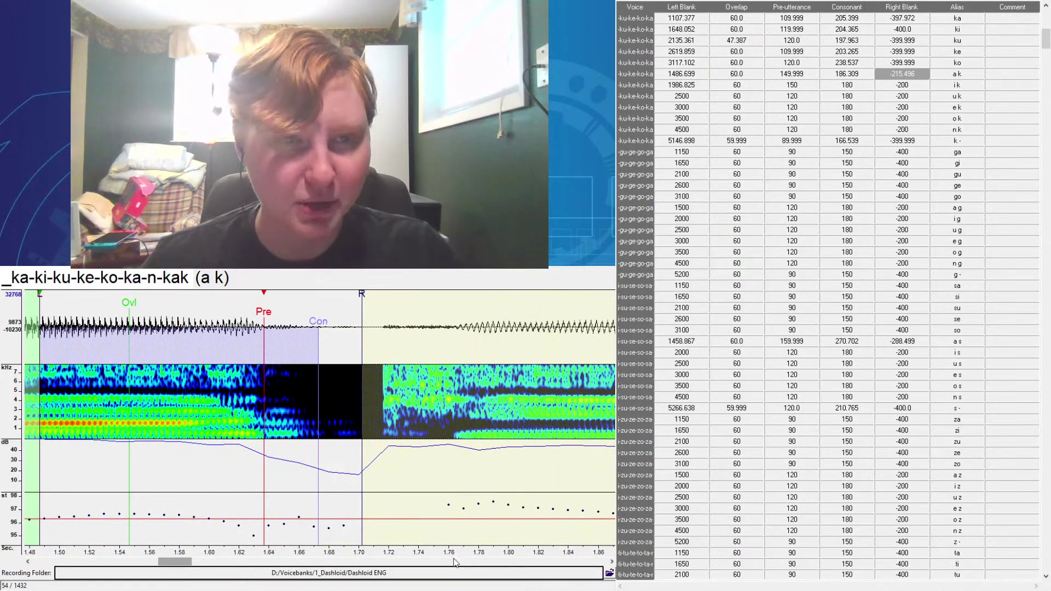
scroll(496, 575, "up", 2)
scroll(497, 575, "up", 2)
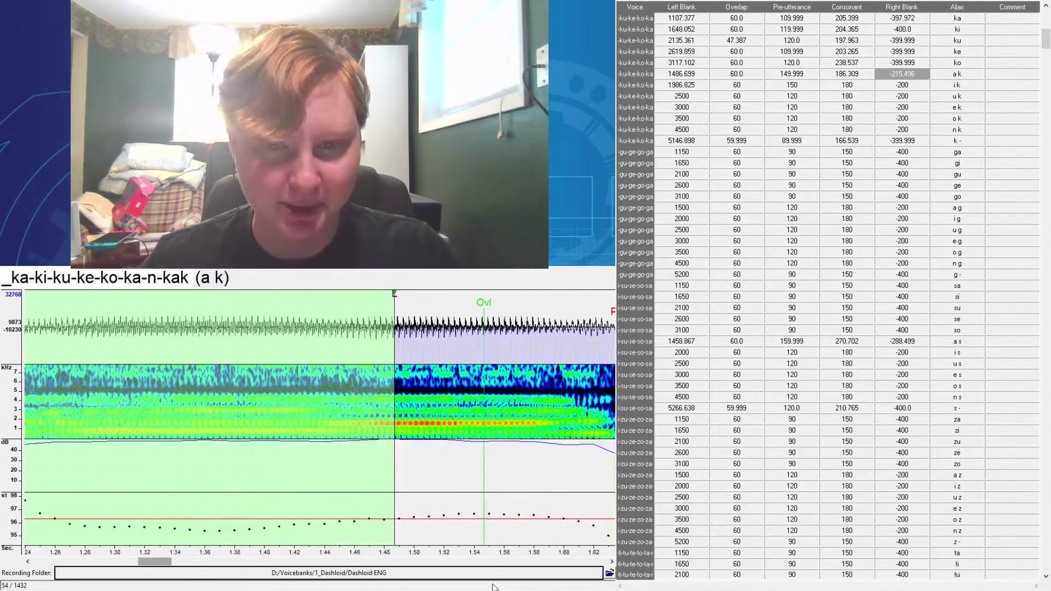
scroll(497, 575, "down", 2)
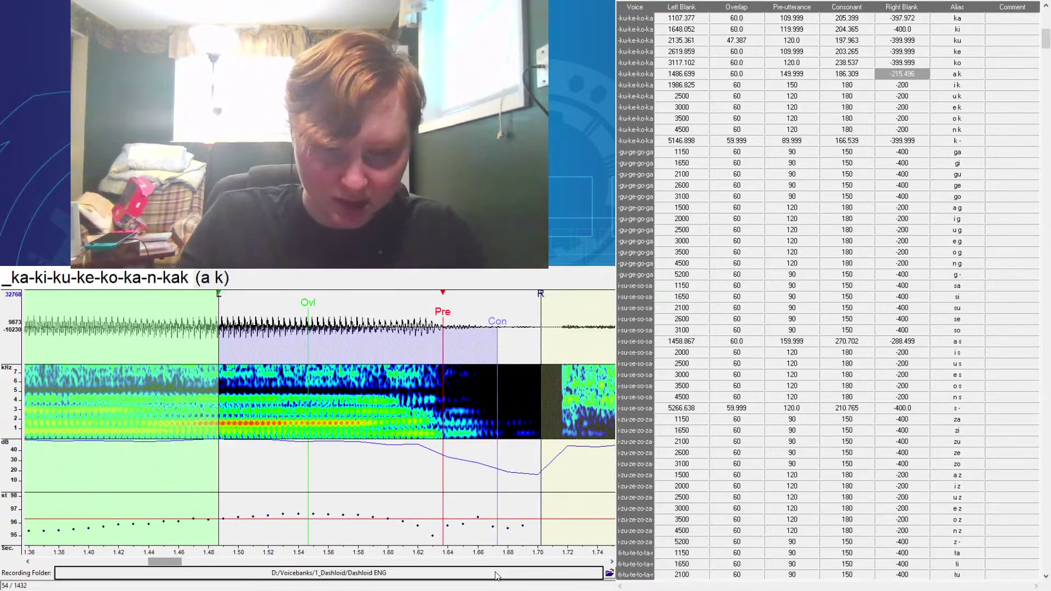
- Shift the i k entry's left blank to about 1987 so the pre-utterance sits at the vowel's end
key("Down")
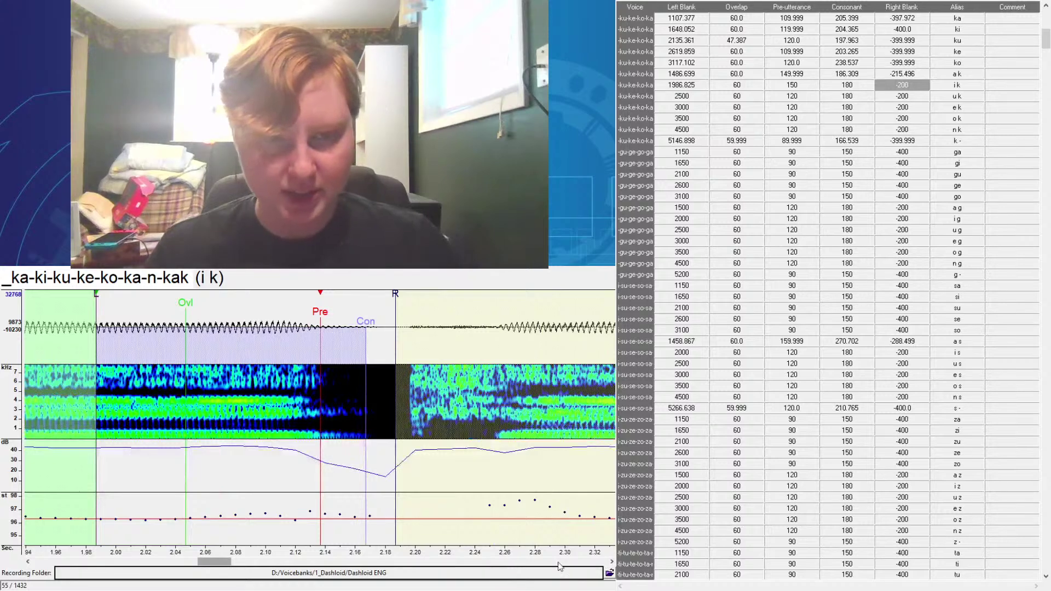
scroll(560, 567, "up", 2)
left_click_drag(500, 444, 501, 444)
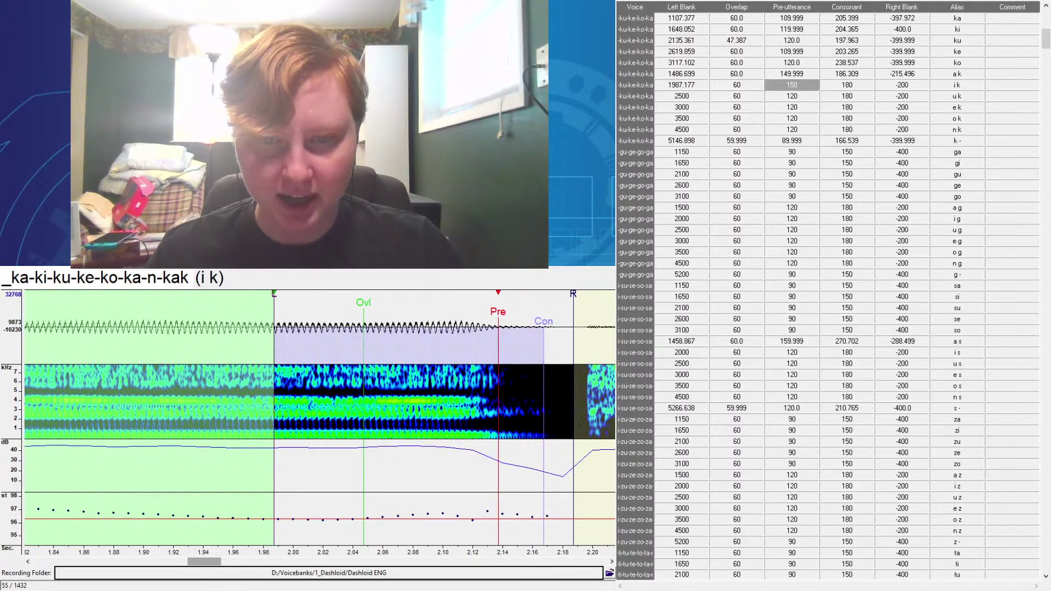
scroll(531, 588, "up", 1)
scroll(529, 590, "down", 3)
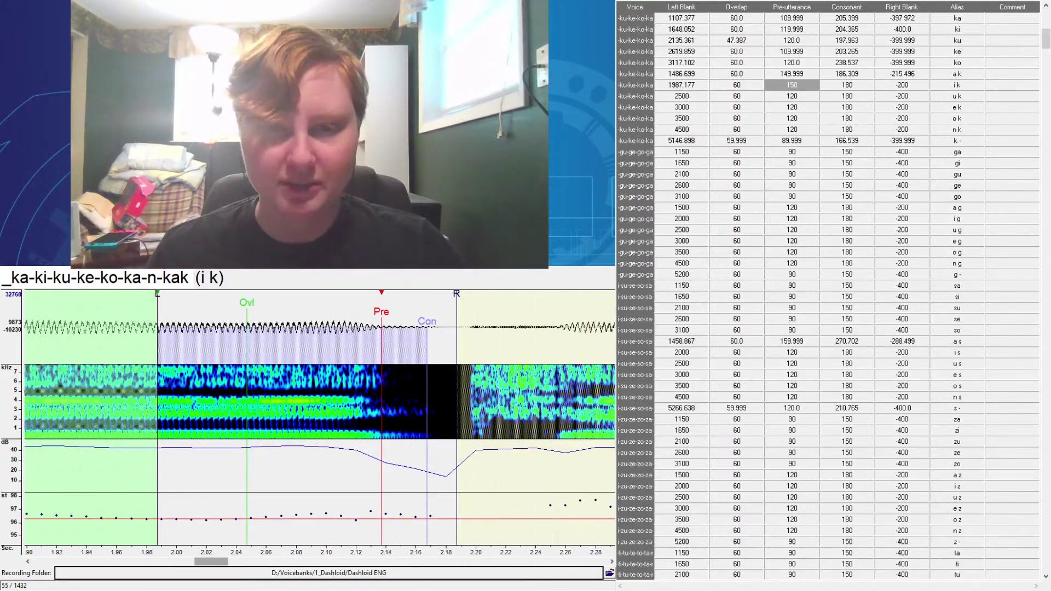
scroll(529, 588, "up", 5)
scroll(529, 587, "down", 1)
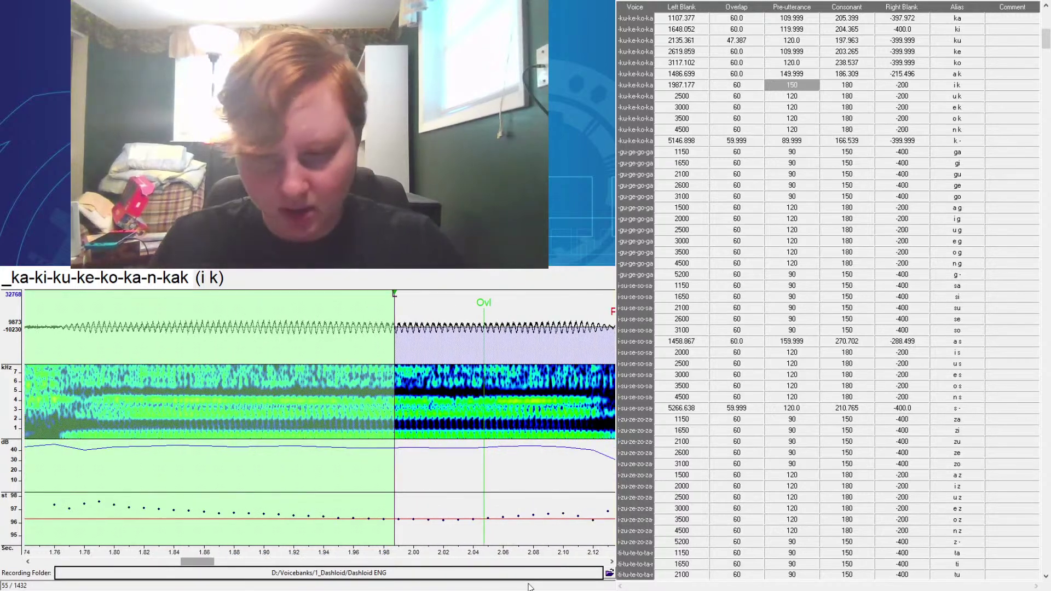
- Set the u k entry's pre-utterance to 150 and shift its left blank to about 2467 so the pre-utterance meets the vowel's end
key("Down")
scroll(438, 455, "up", 3)
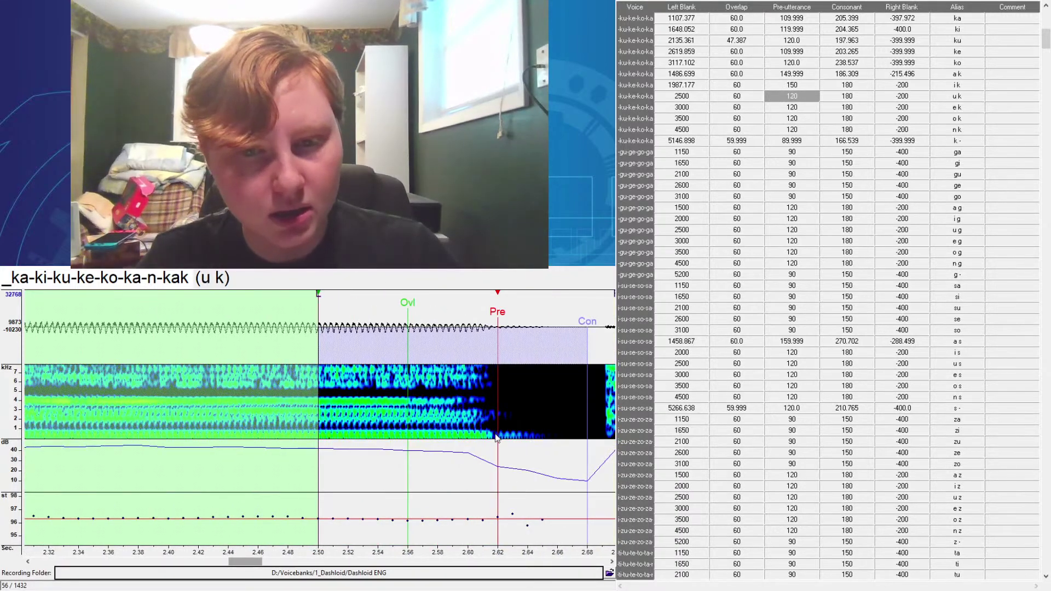
left_click_drag(496, 437, 491, 438)
left_click(798, 96)
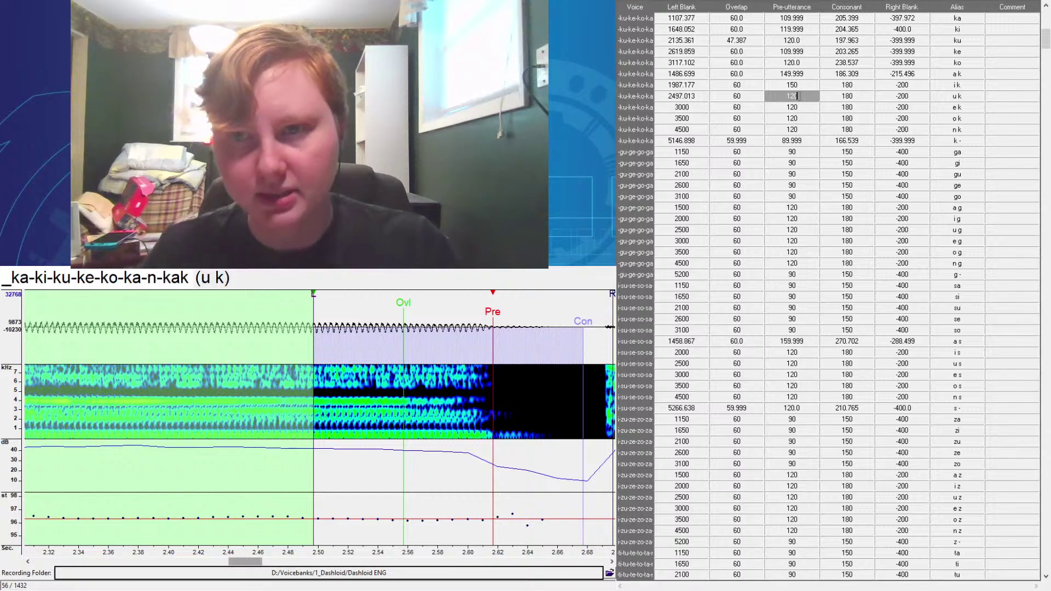
type("150")
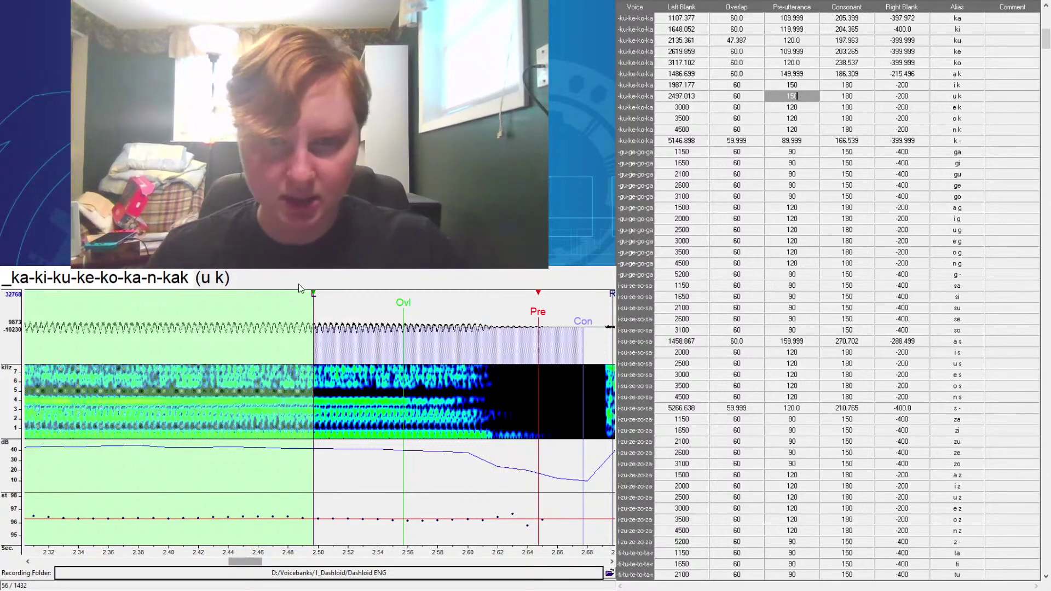
left_click_drag(488, 443, 495, 442)
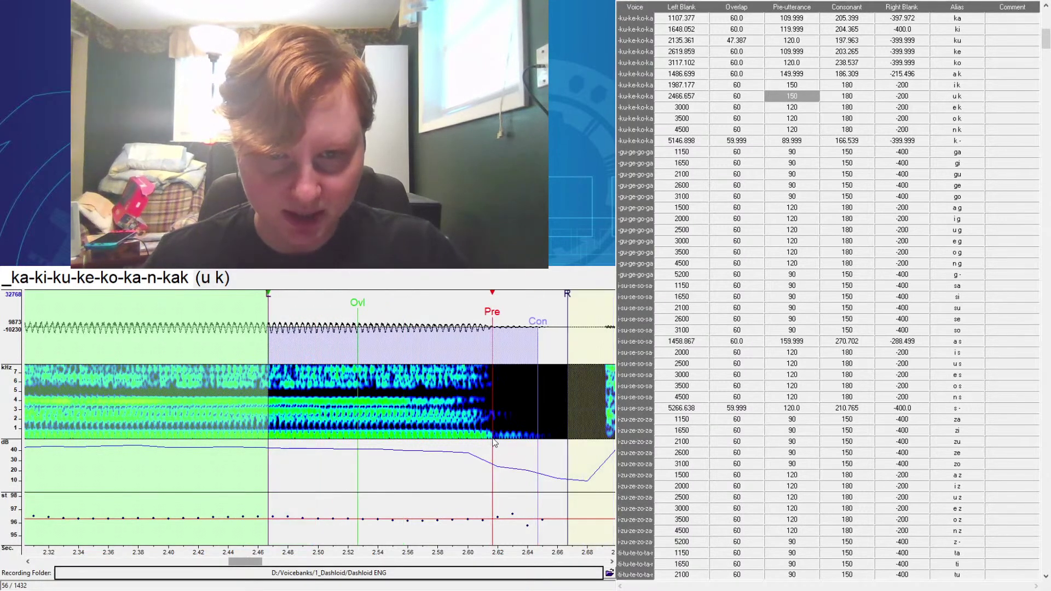
scroll(509, 573, "right", 2)
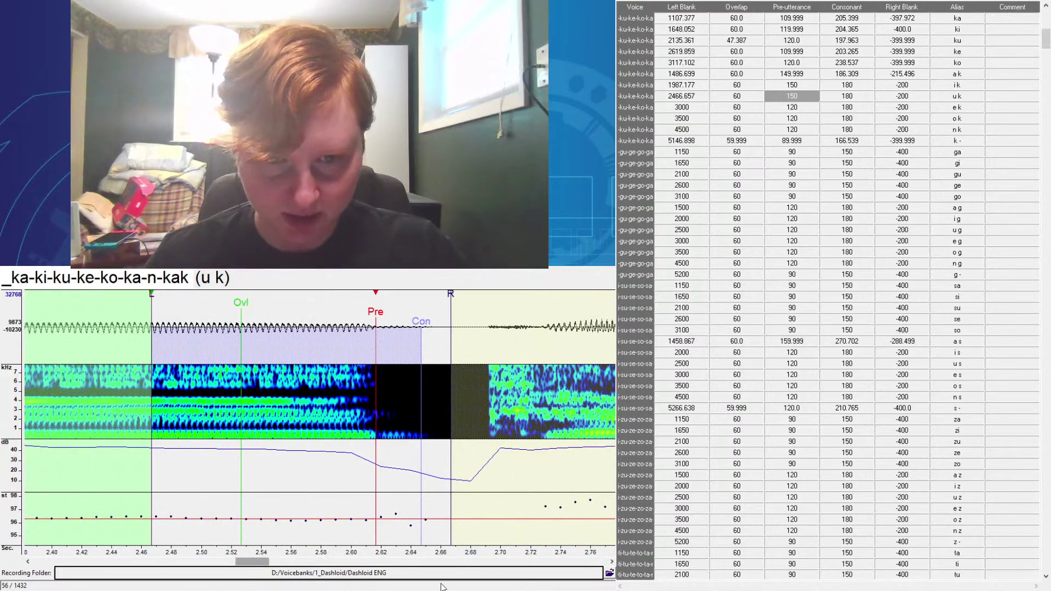
- Shift e k's left blank to about 2978, and align o k with left blank about 3481, consonant 165 and right blank -181
key("Down")
left_click_drag(393, 482, 360, 482)
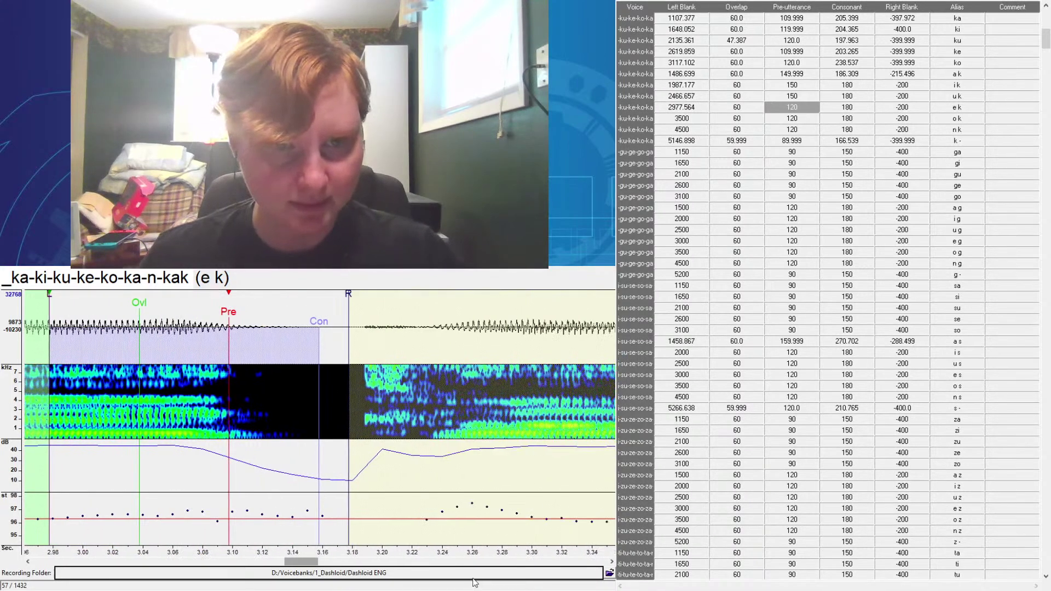
key("Down")
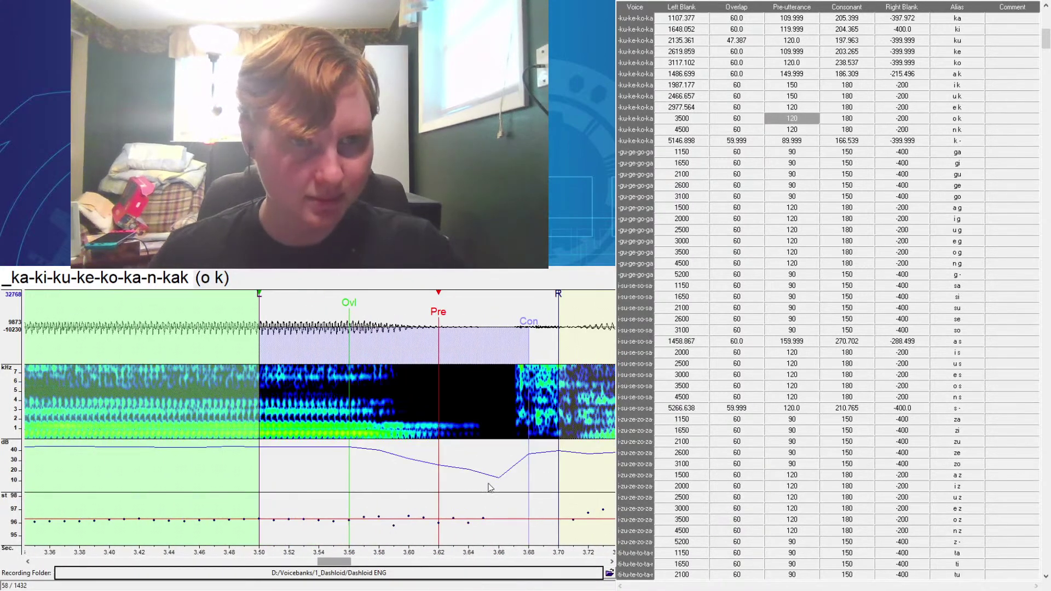
left_click_drag(428, 441, 412, 442)
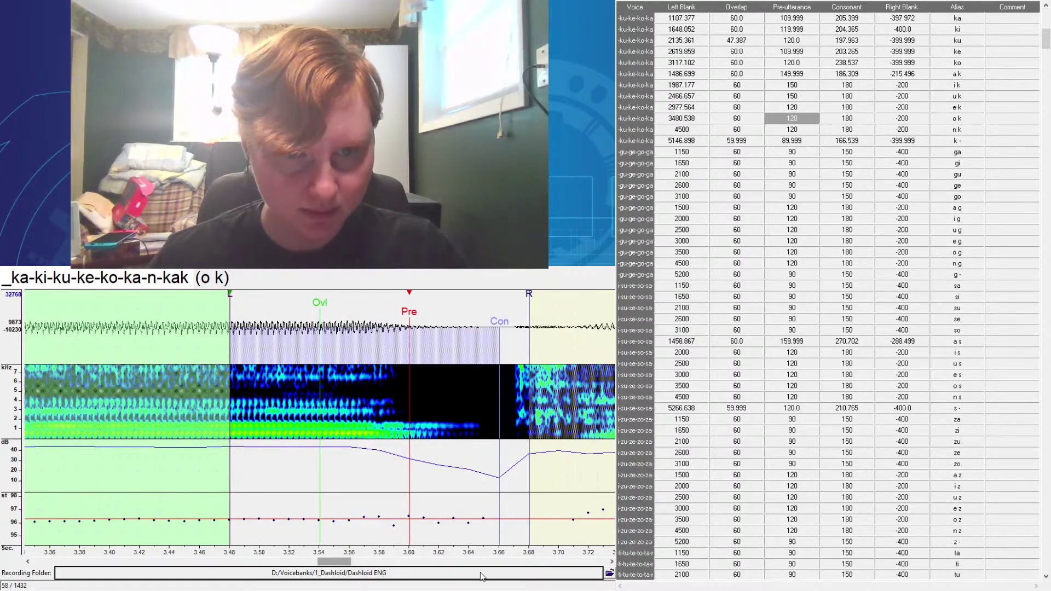
scroll(433, 335, "right", 4)
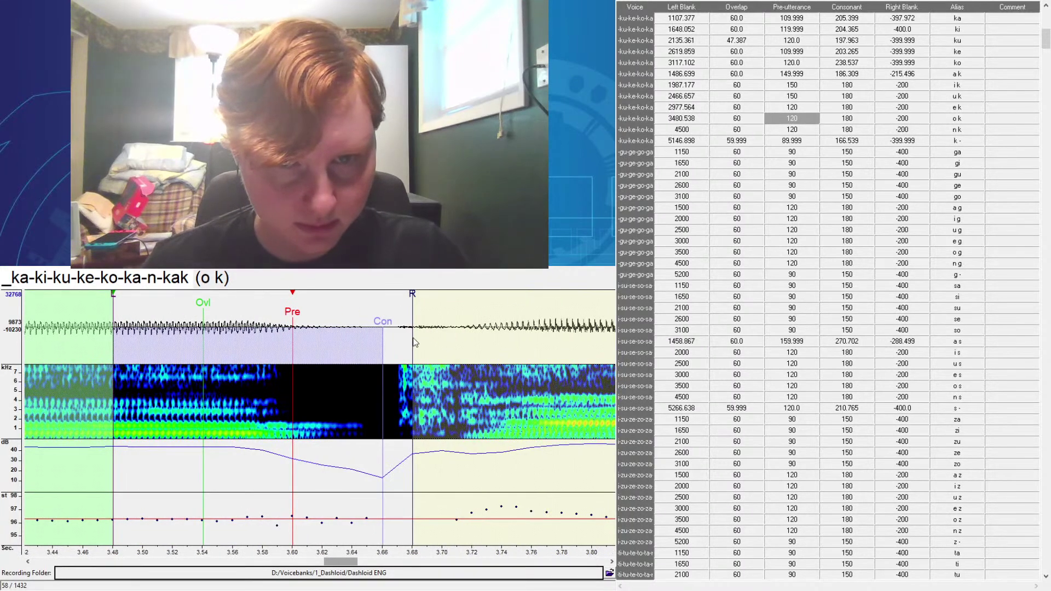
mouse_move(415, 342)
left_mouse_down()
mouse_move(360, 350)
mouse_move(385, 358)
left_mouse_up()
- Align the n k entry to left blank about 4488, with consonant about 145 and right blank about -170 before the k burst
key("Down")
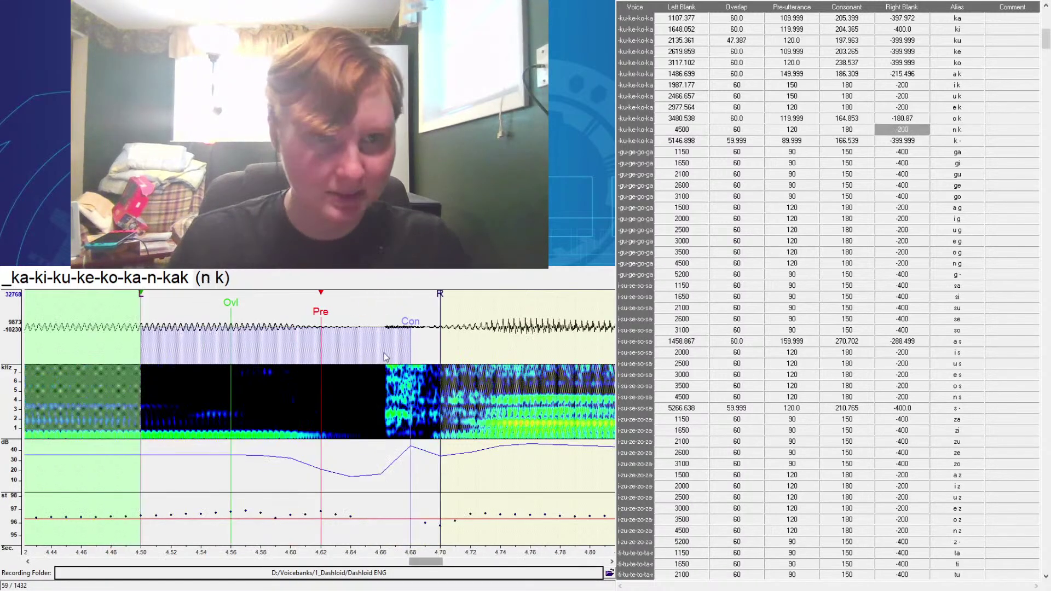
left_click_drag(323, 445, 307, 440)
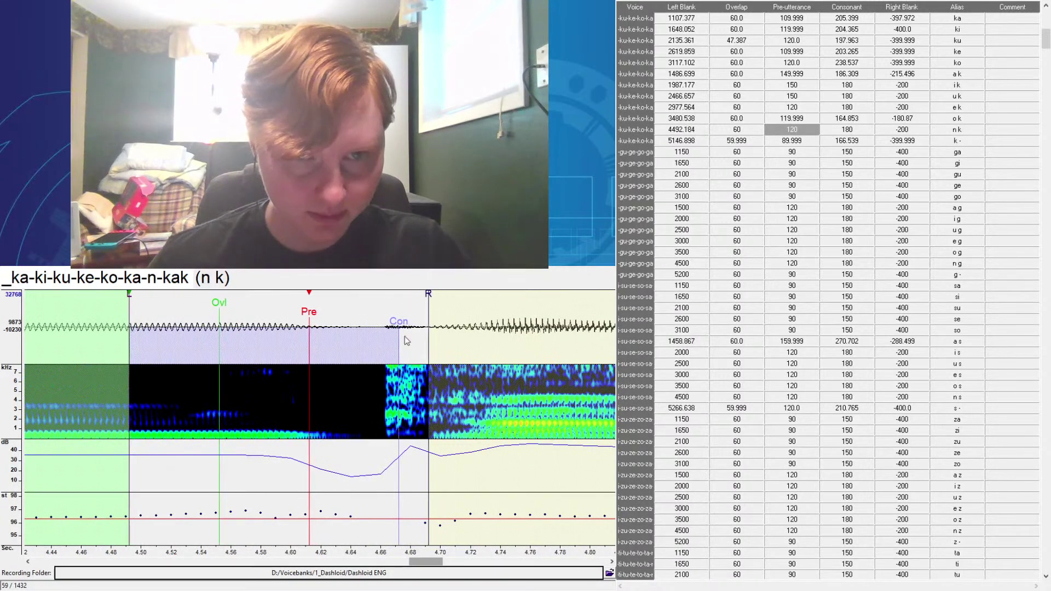
key("F3")
key("F3")
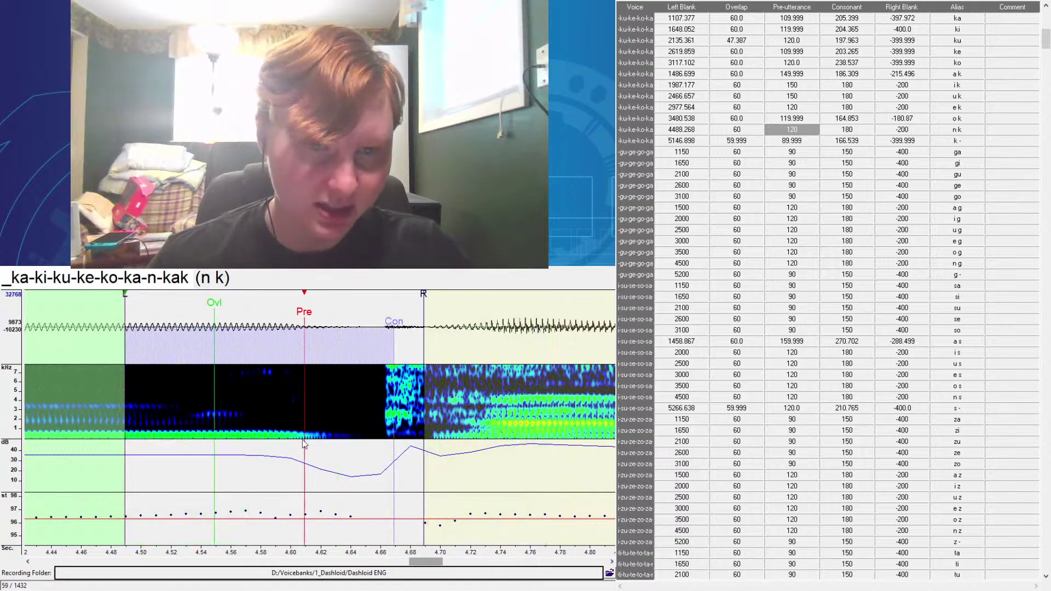
key("F3")
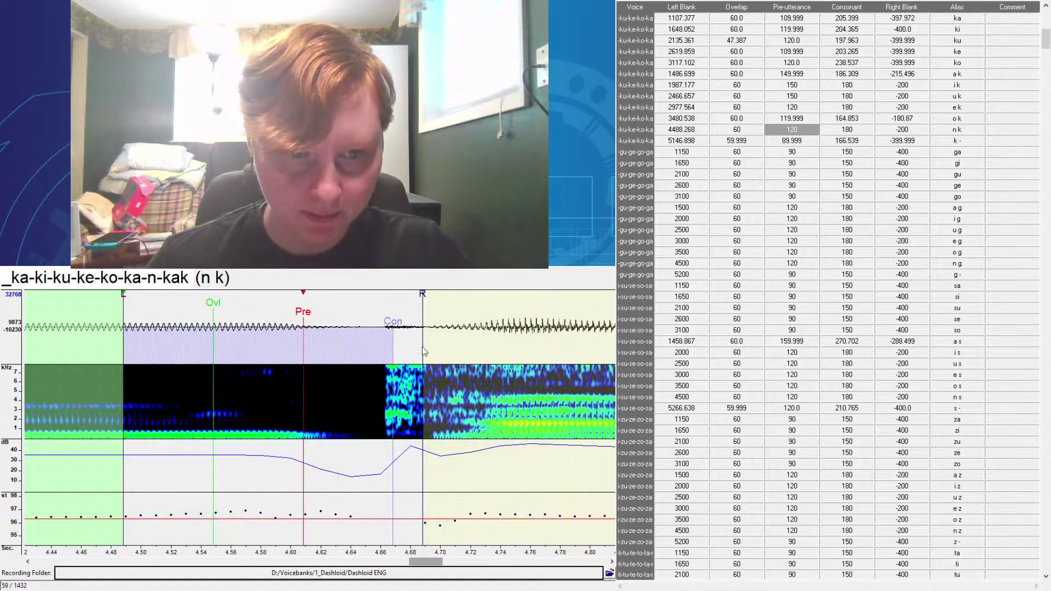
mouse_move(423, 353)
left_mouse_down()
mouse_move(335, 355)
mouse_move(379, 355)
left_mouse_up()
- Shift the k - entry's left blank to about 5148, placing the pre-utterance within the final k burst
key("Down")
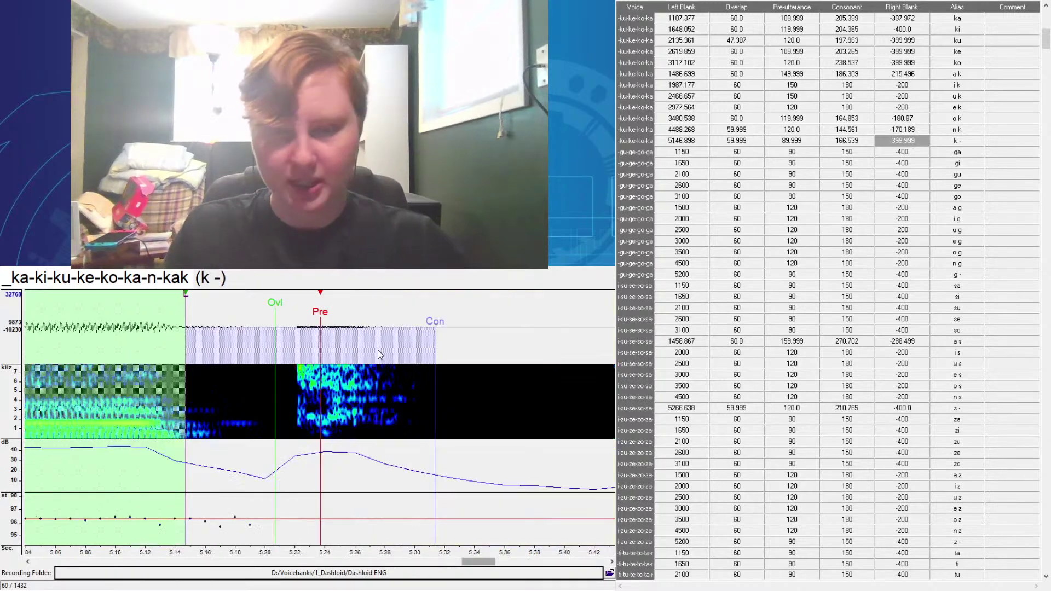
left_click_drag(322, 432, 323, 433)
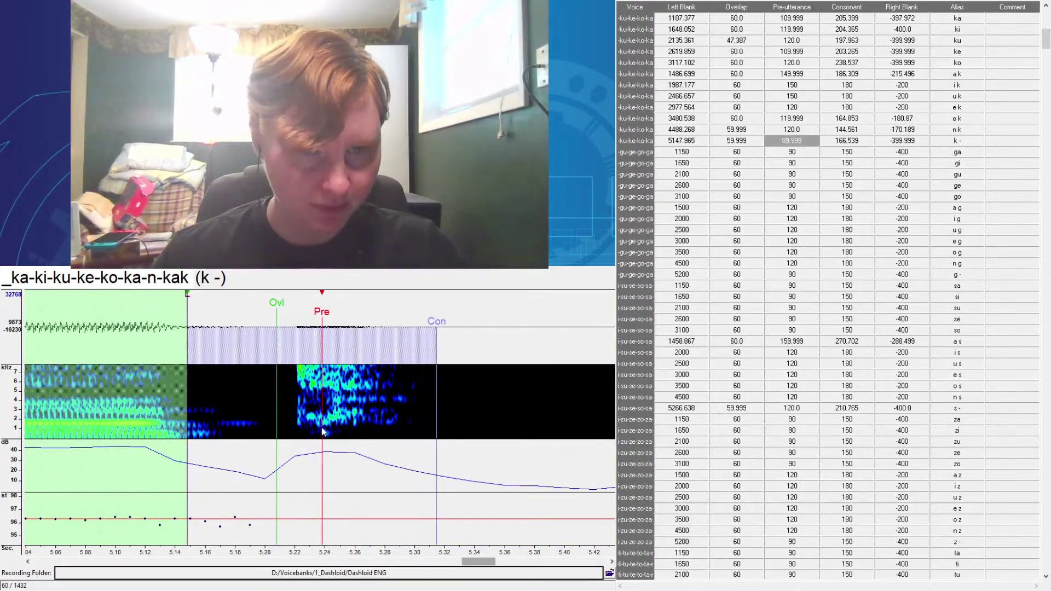
scroll(499, 580, "left", 3)
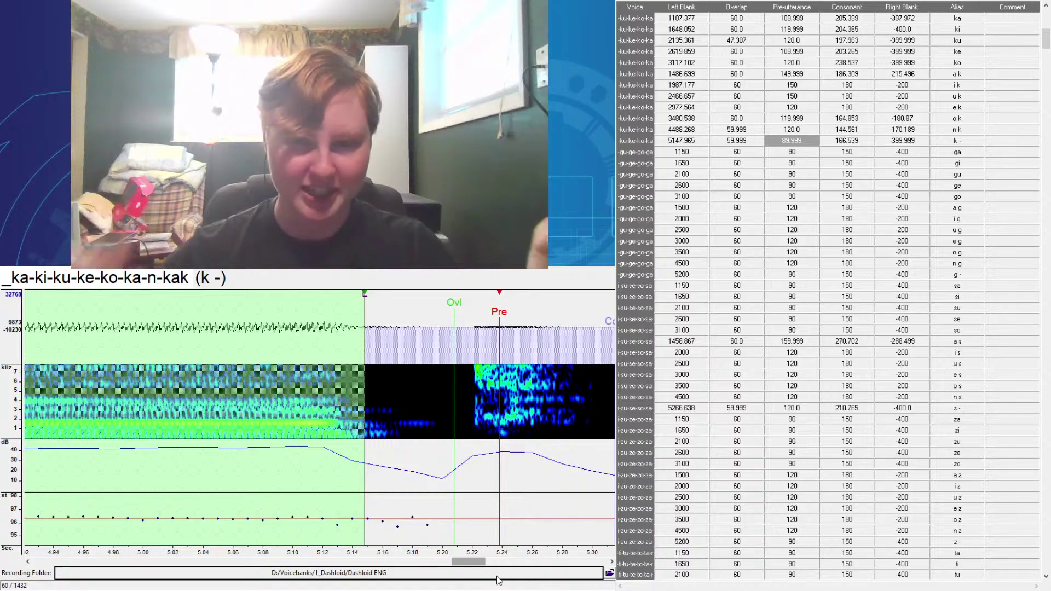
scroll(495, 578, "right", 6)
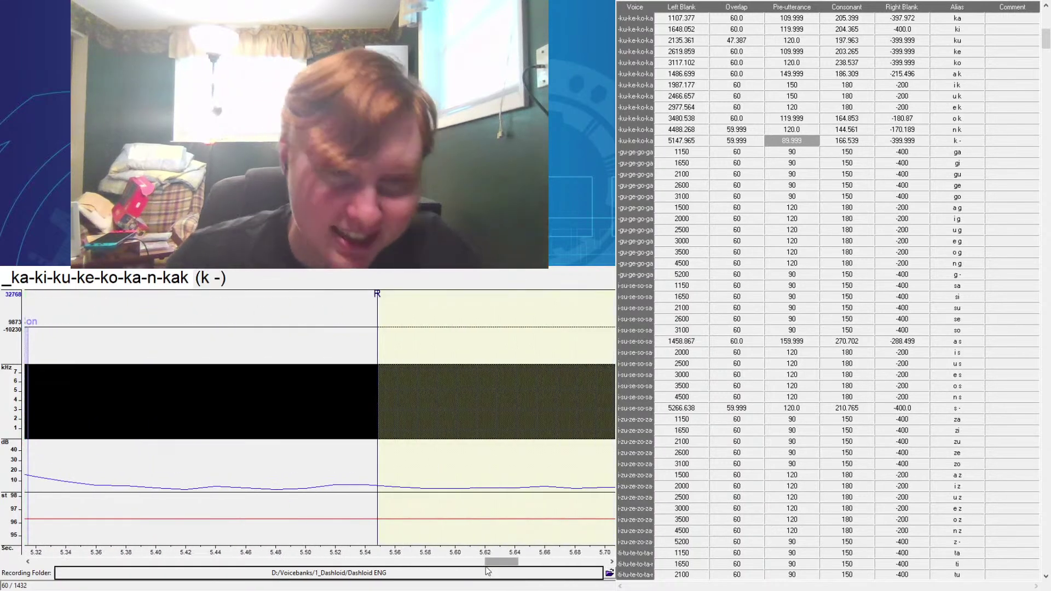
- Align the ga entry to left blank about 1173 with the pre-utterance at the vowel onset, and extend its consonant to about 200
key("Down")
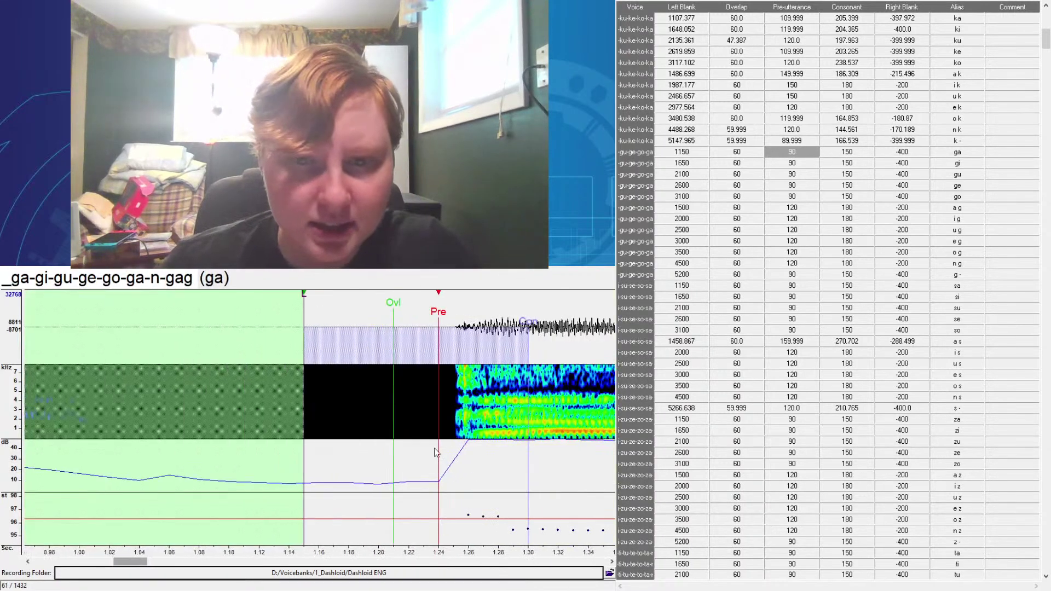
left_click_drag(464, 462, 472, 443)
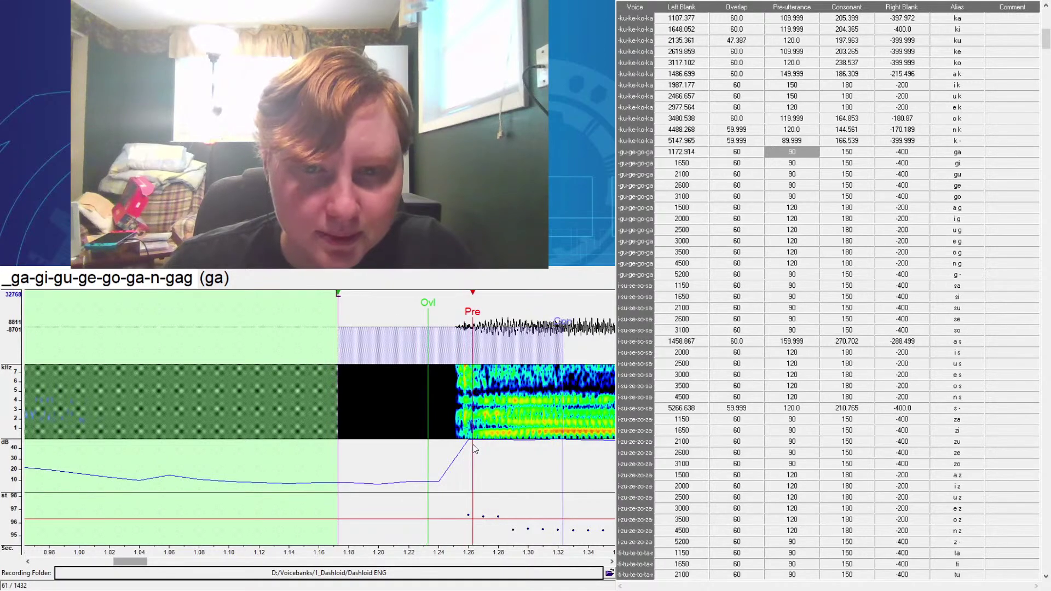
scroll(590, 557, "right", 2)
scroll(589, 557, "right", 2)
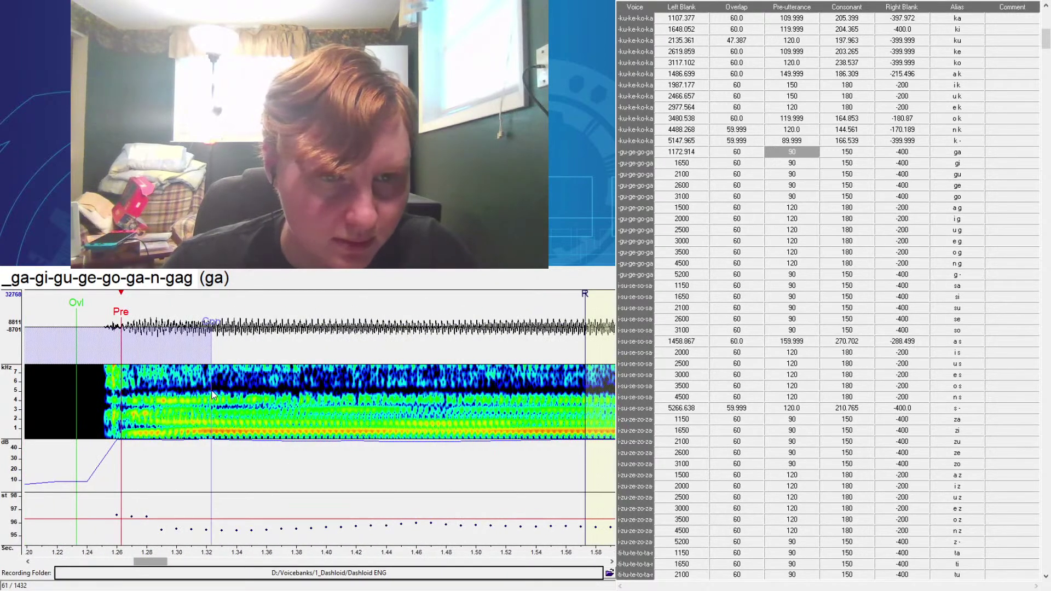
left_click_drag(214, 395, 287, 396)
scroll(481, 580, "right", 3)
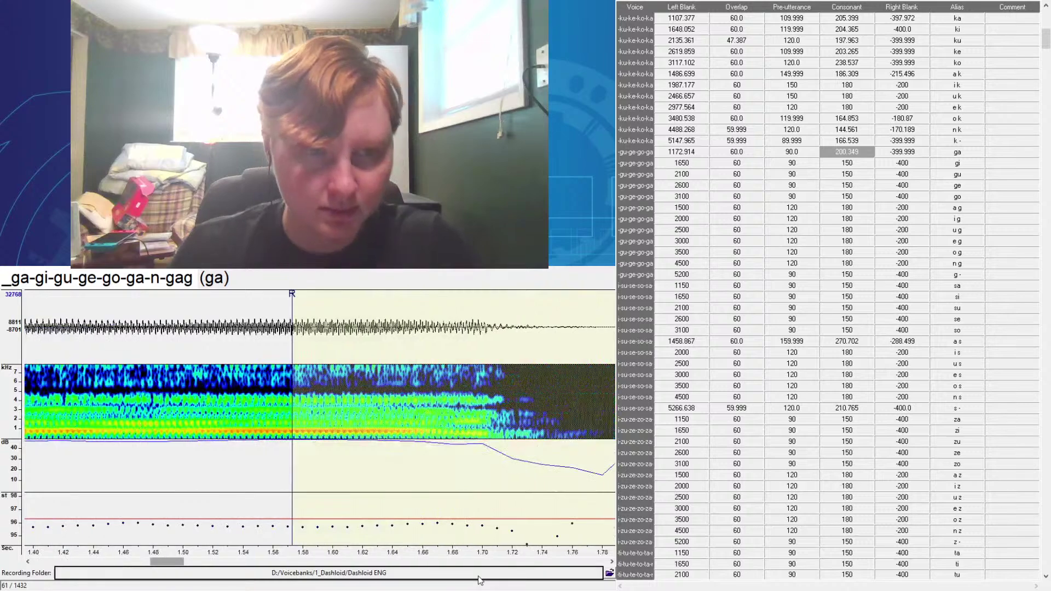
- Shift the gi entry's left blank to about 1718 and set its right blank to about -356 within the steady vowel
key("Down")
left_click_drag(320, 460, 421, 460)
scroll(475, 589, "right", 3)
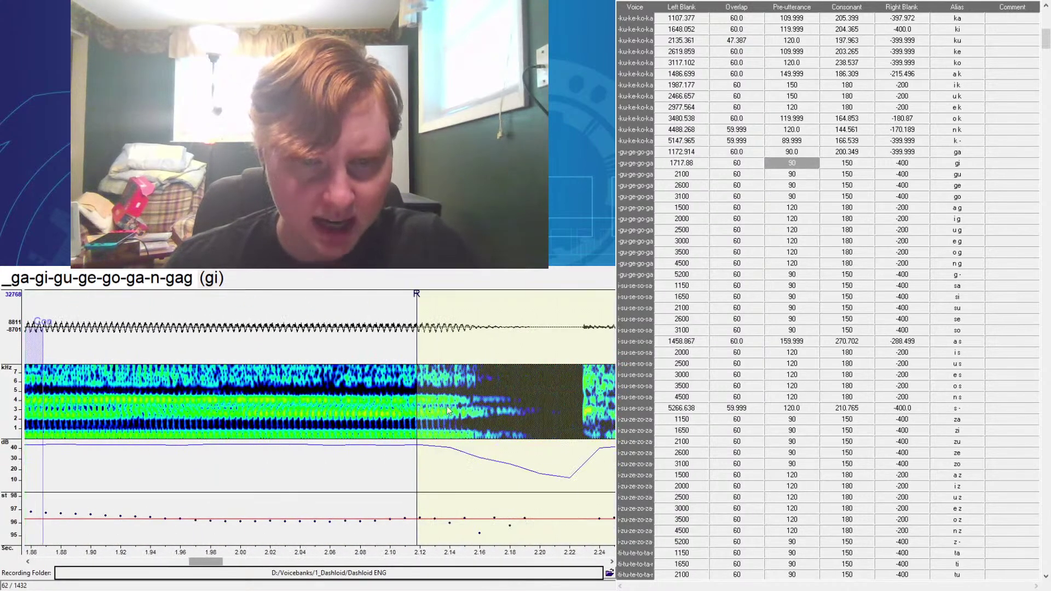
left_click_drag(416, 346, 351, 346)
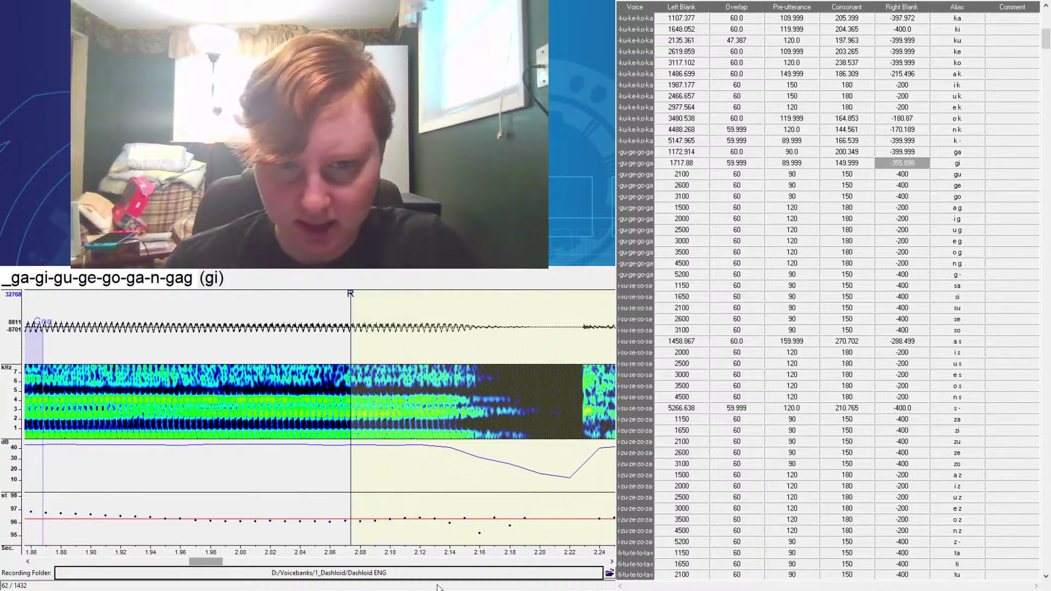
scroll(438, 587, "left", 3)
scroll(439, 587, "right", 1)
- Shift the gu entry's left blank to about 2159 so the pre-utterance sits at the vowel onset
key("Down")
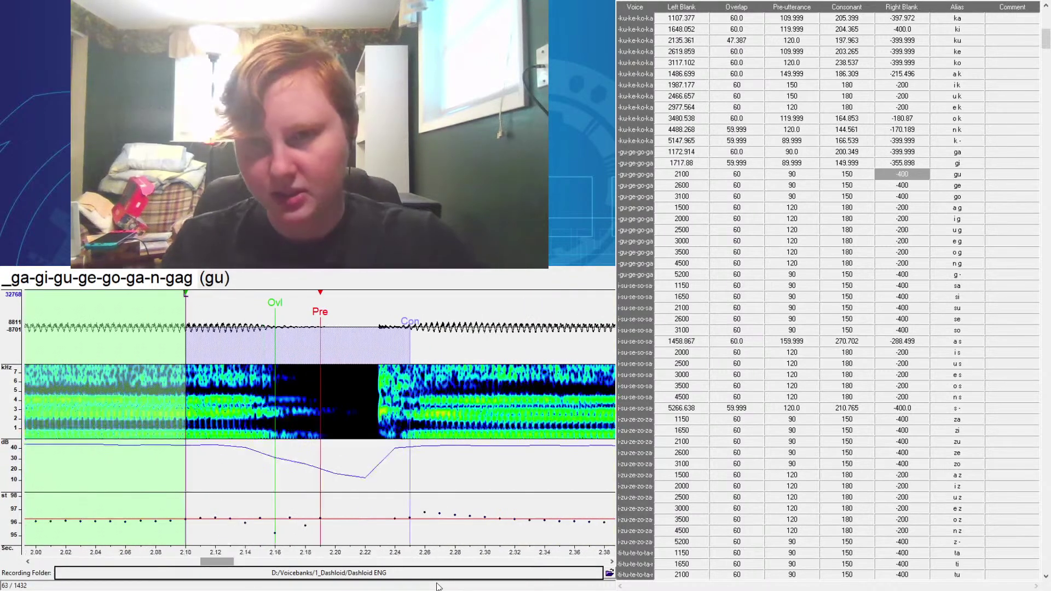
scroll(396, 403, "left", 1)
left_click(465, 463)
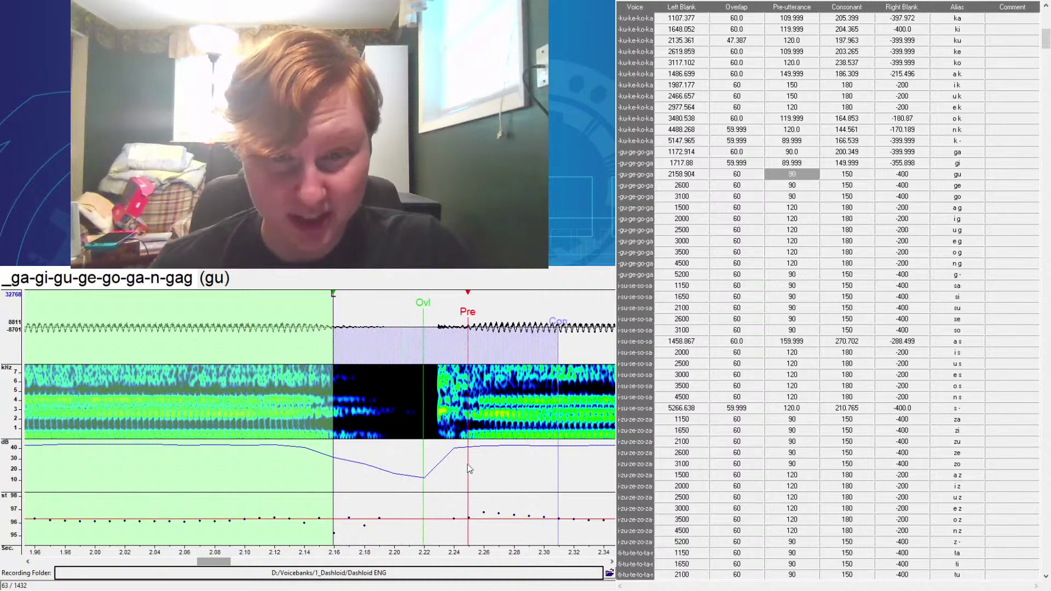
- Nudge the gu entry's left blank to about 2158 and check its right blank against the steady vowel
left_click_drag(465, 461, 467, 462)
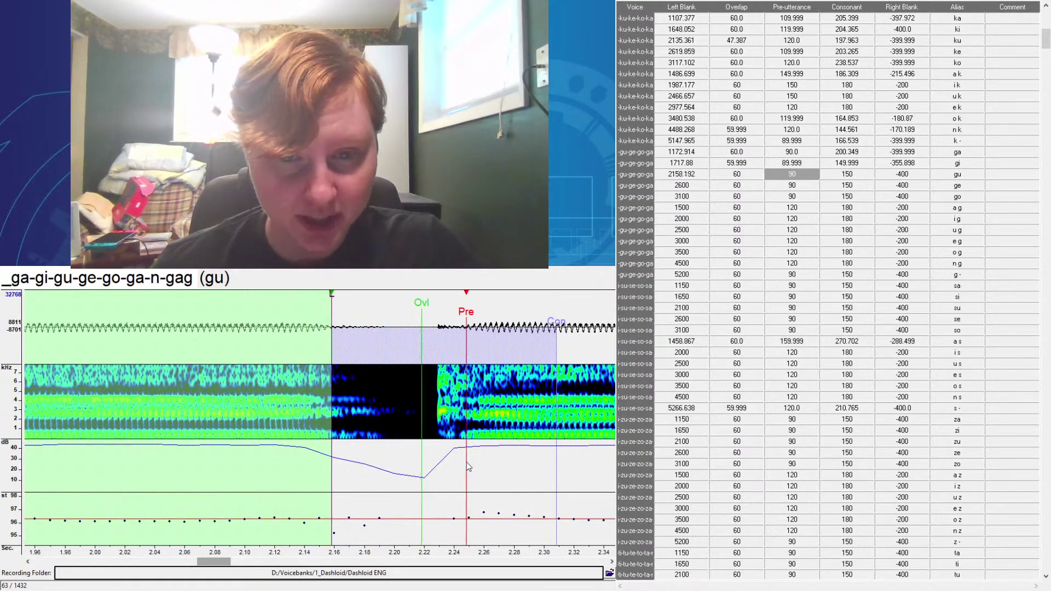
scroll(499, 589, "right", 2)
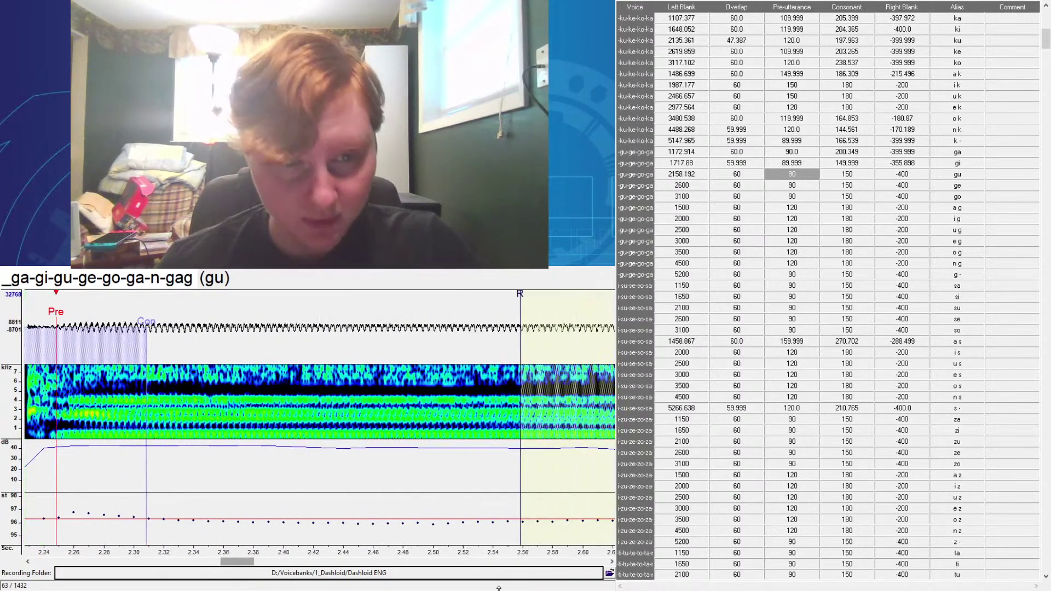
scroll(505, 585, "right", 3)
- Shift the ge entry's left blank to about 2657, placing the pre-utterance at the vowel onset, and extend its consonant to about 199
key("Down")
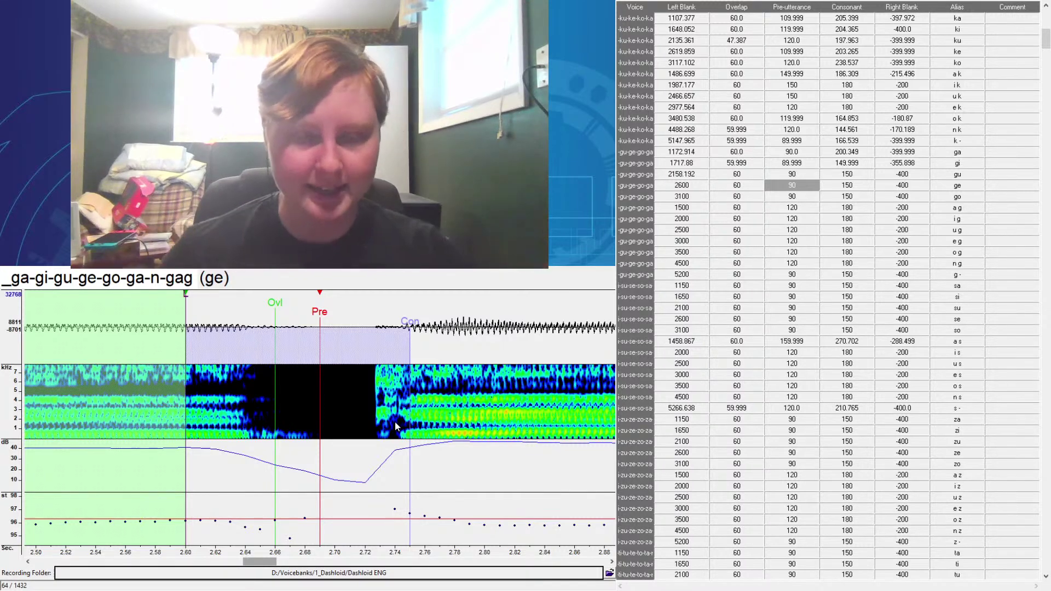
left_click_drag(398, 431, 408, 448)
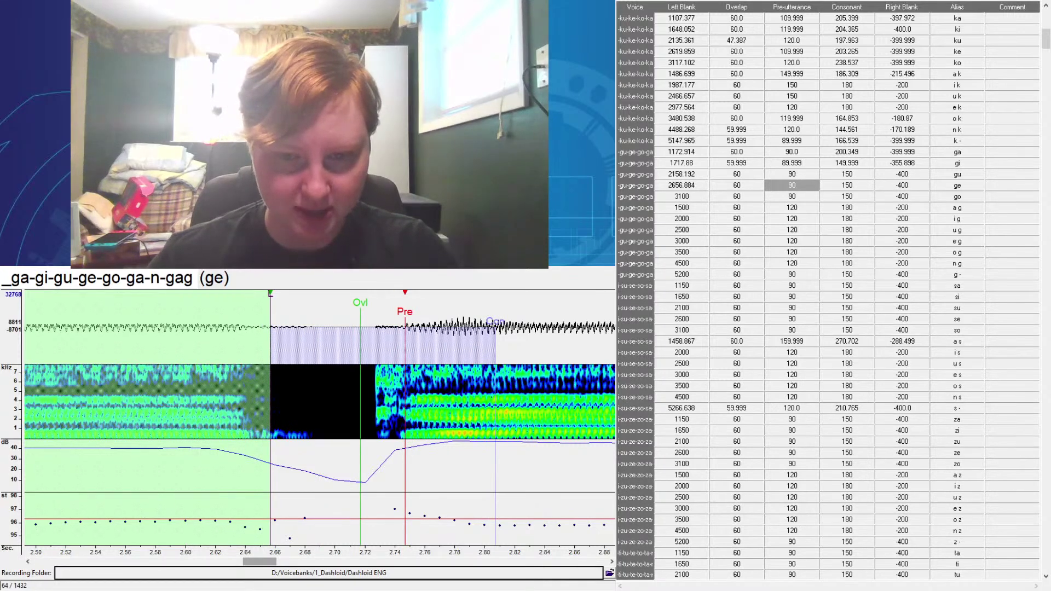
scroll(537, 587, "up", 3)
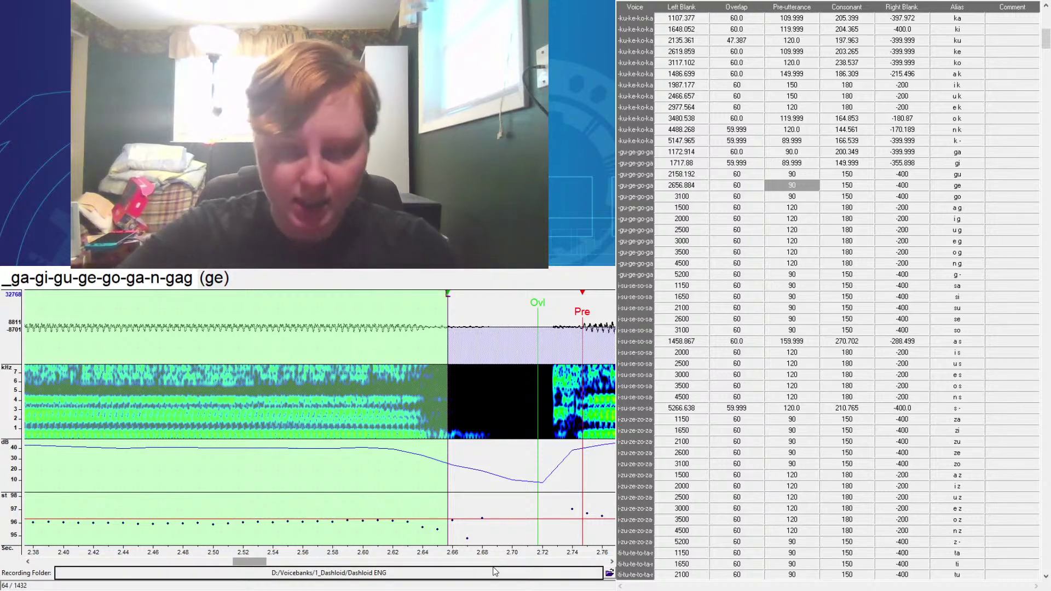
scroll(496, 583, "down", 10)
scroll(496, 583, "up", 1)
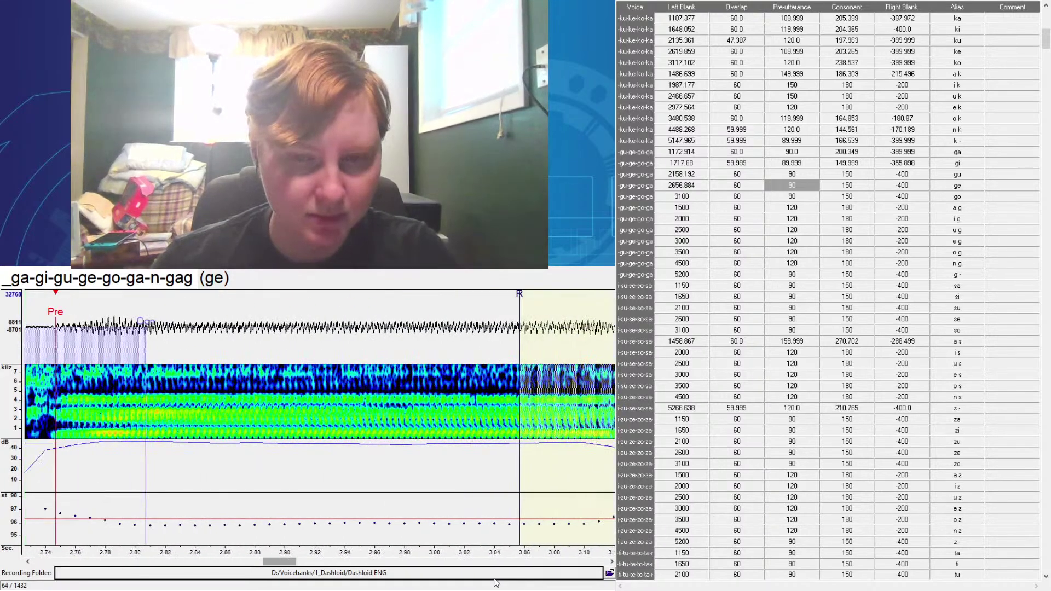
left_click_drag(146, 409, 220, 409)
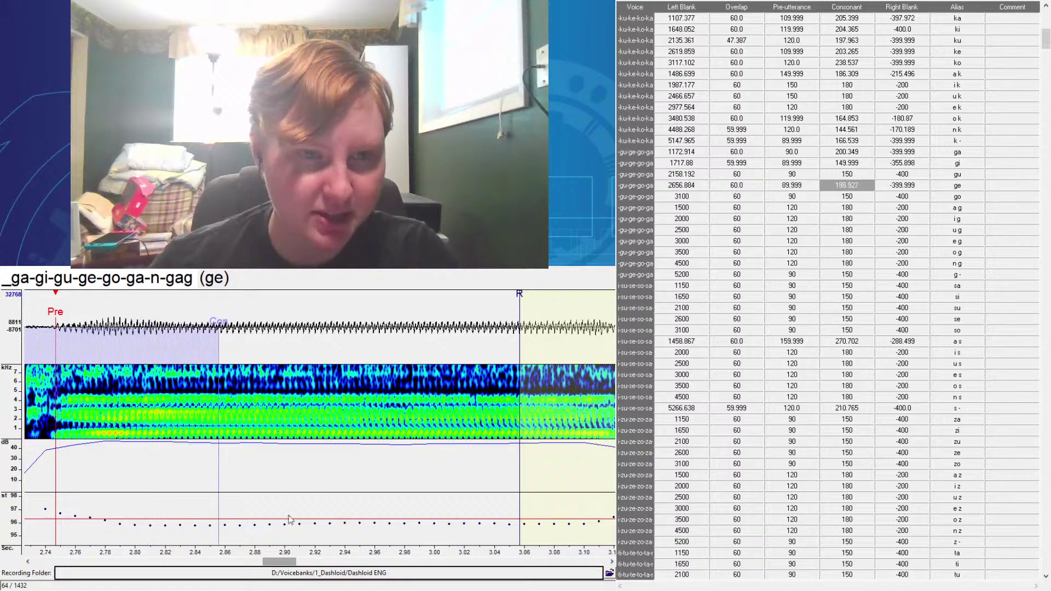
scroll(348, 581, "down", 1)
scroll(347, 578, "up", 7)
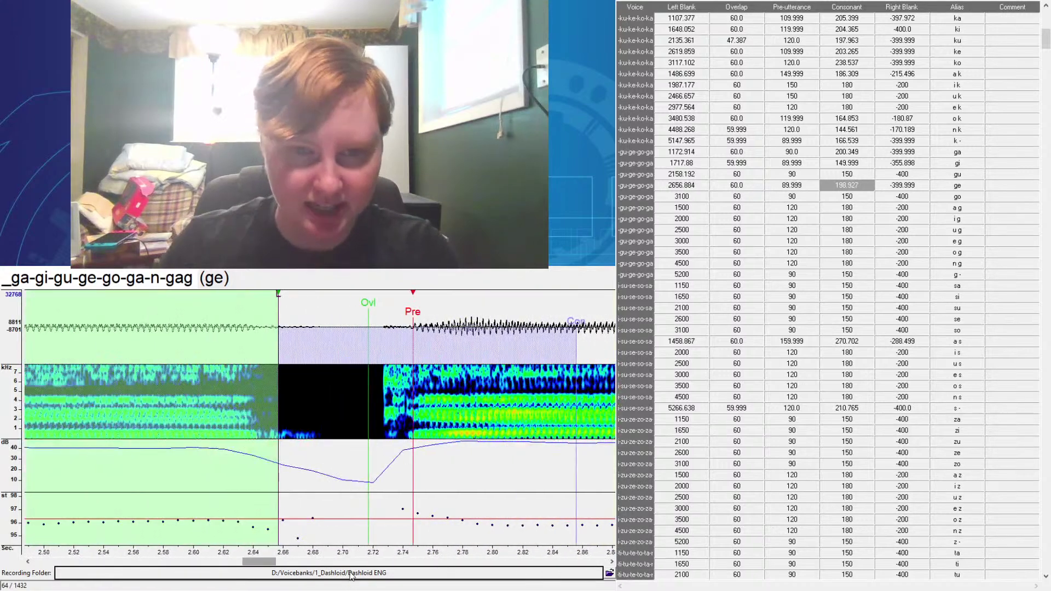
- Shift the go entry's left blank to about 3139 so the pre-utterance sits at the vowel onset
key("Down")
left_click_drag(336, 456, 379, 446)
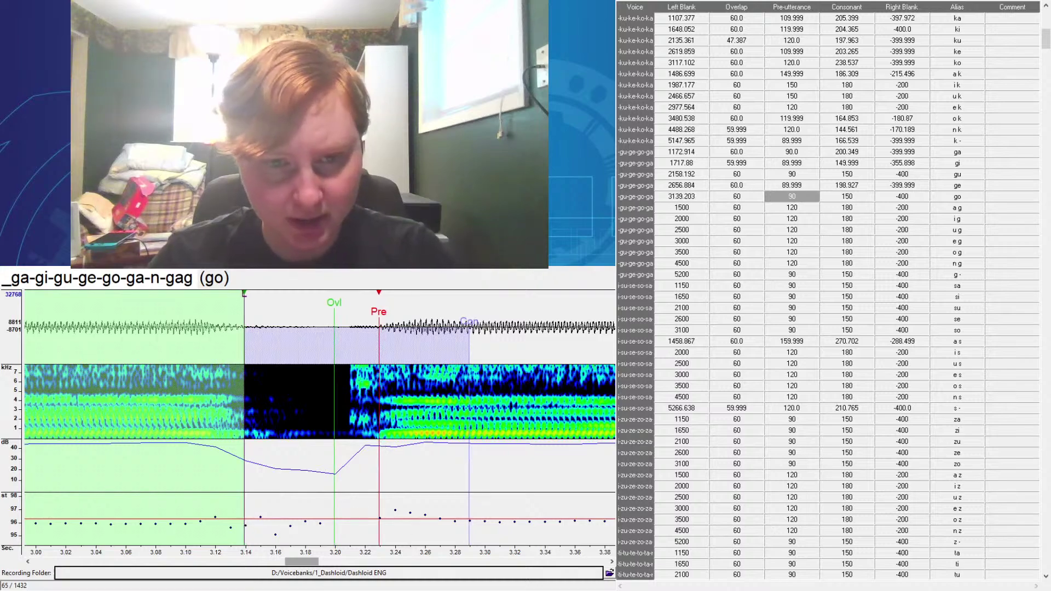
scroll(417, 577, "down", 3)
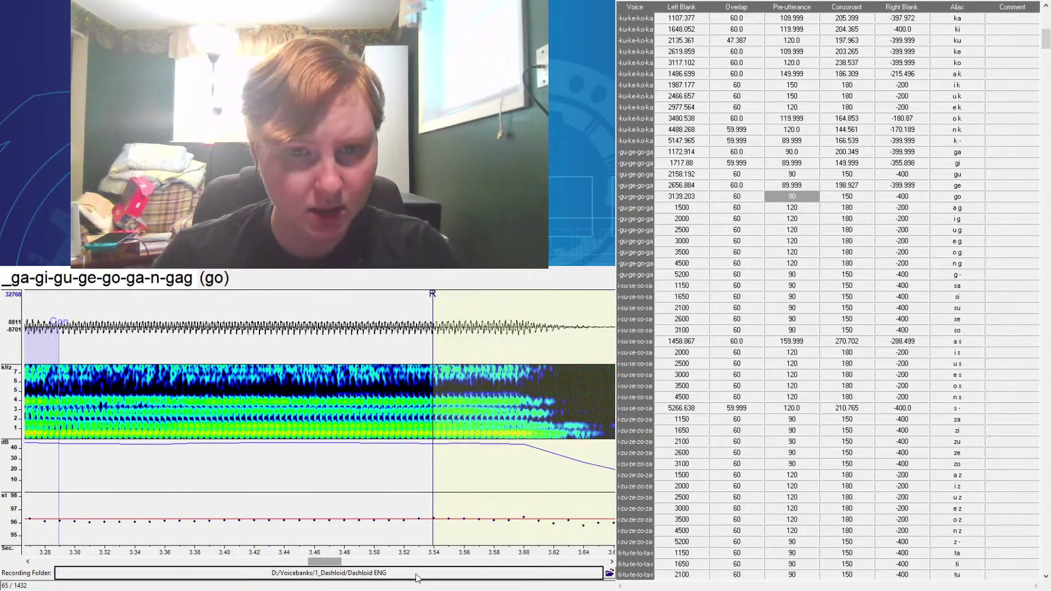
- Set the a g entry's pre-utterance to 150 and shift its left blank to about 1565, aligning the pre-utterance with the vowel's end
key("Down")
left_click_drag(465, 445, 461, 447)
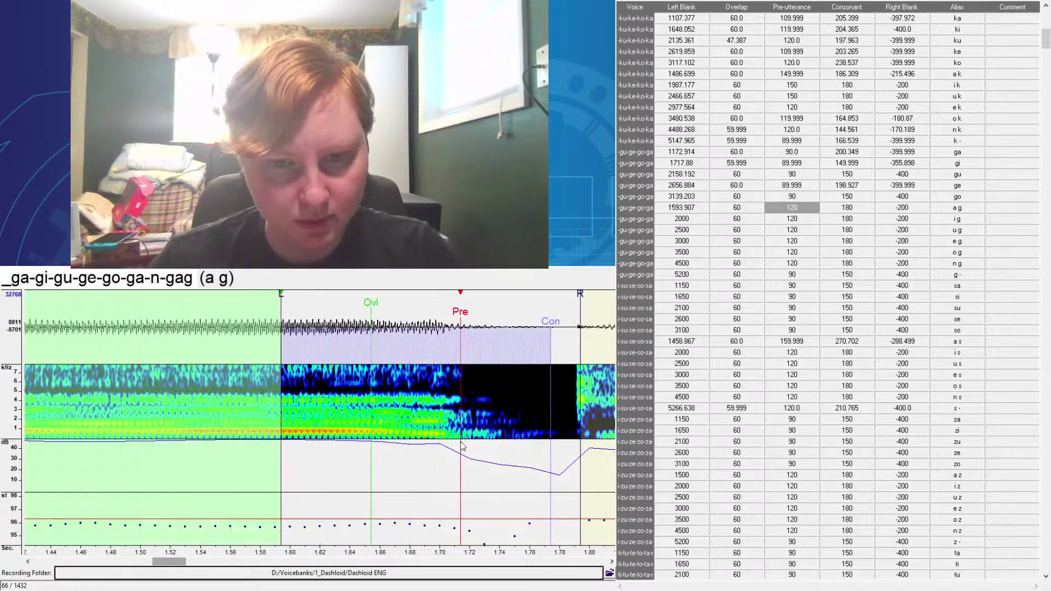
left_click(769, 211)
left_click(823, 211)
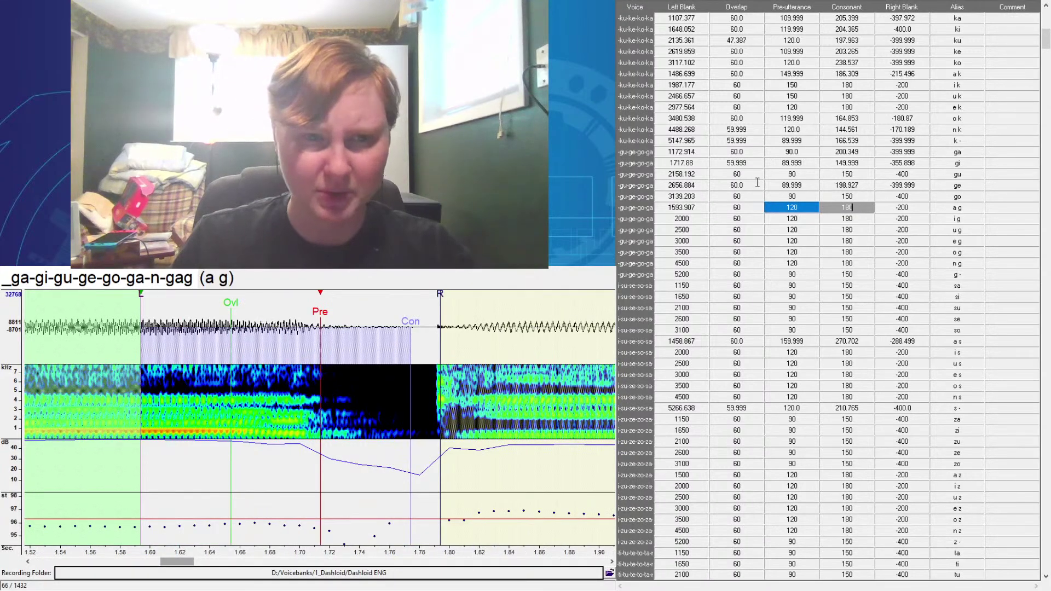
type("12")
key("BackSpace")
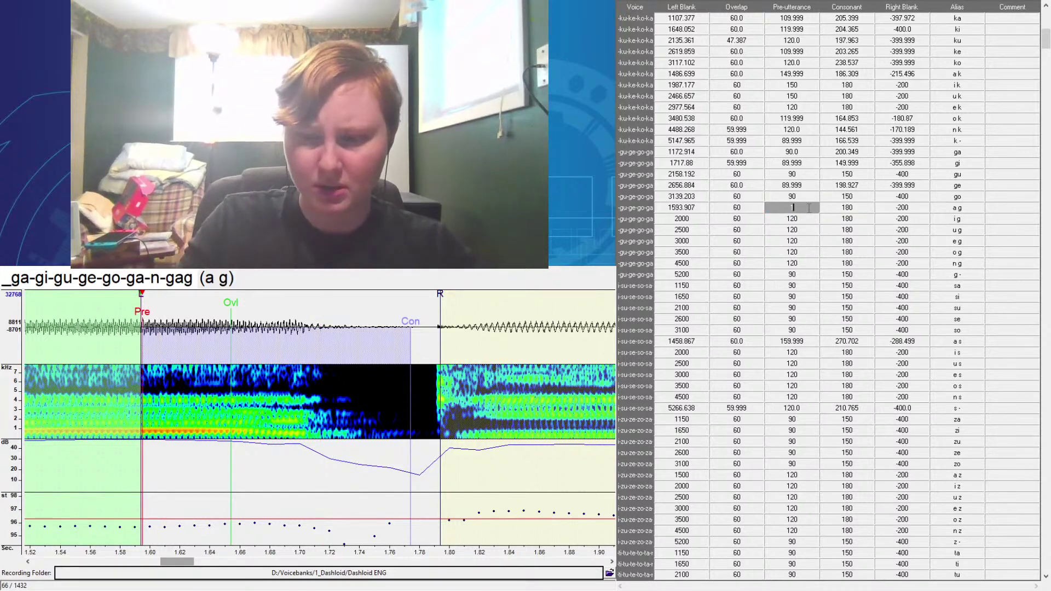
type("50")
left_click_drag(365, 452, 324, 451)
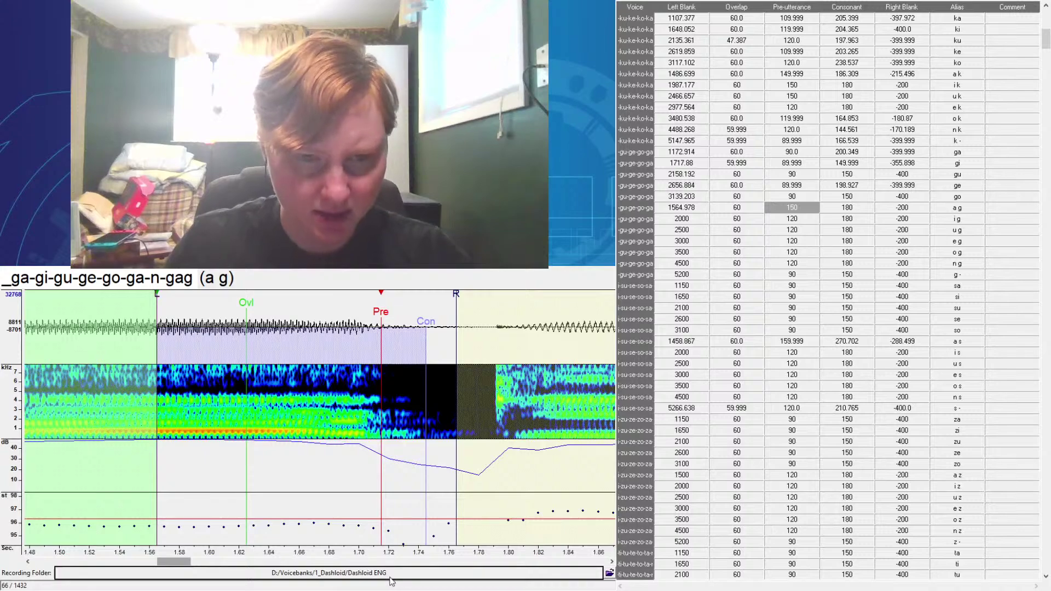
- Shift the i g entry's left blank to about 2036, and shorten its consonant to about 157 and right blank to about -180
key("Down")
left_click(378, 443)
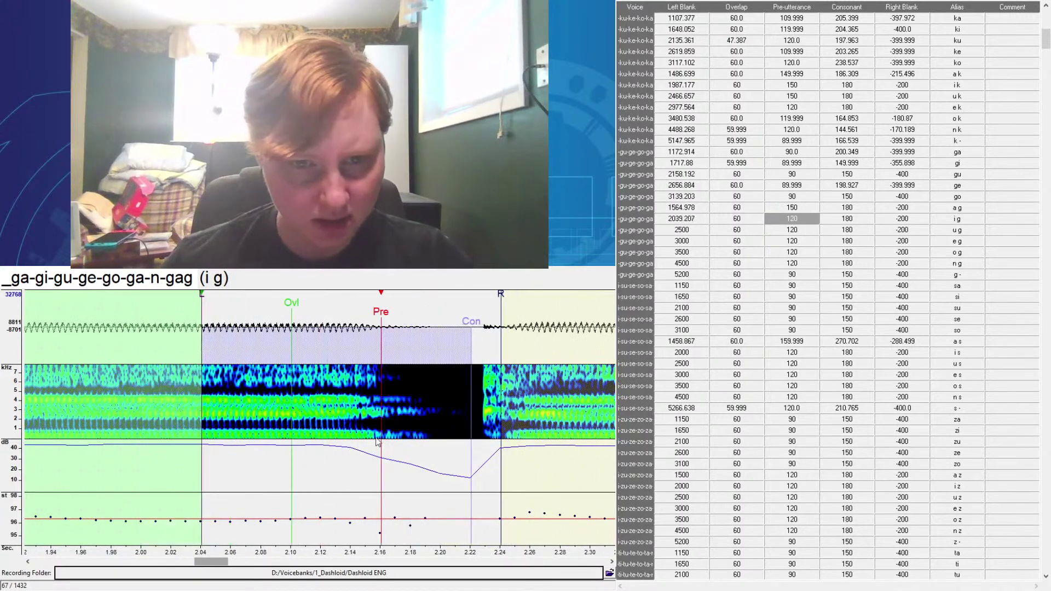
left_click(376, 442)
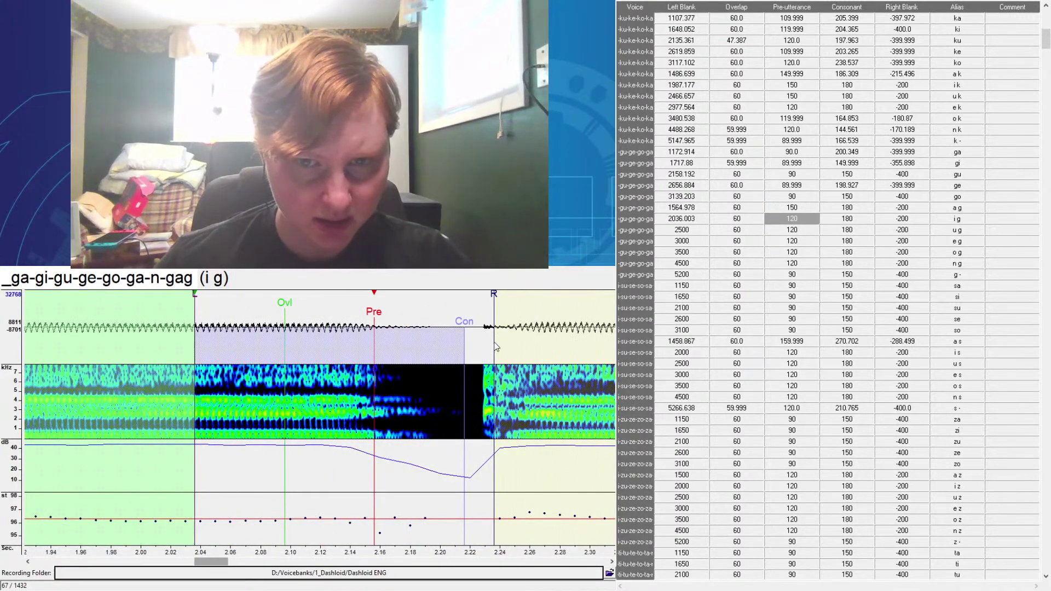
key("Right")
key("Right")
left_click(465, 351)
- Set the u g entry's pre-utterance to 150 and shift its left blank to about 2494, near the end of the vowel
key("Down")
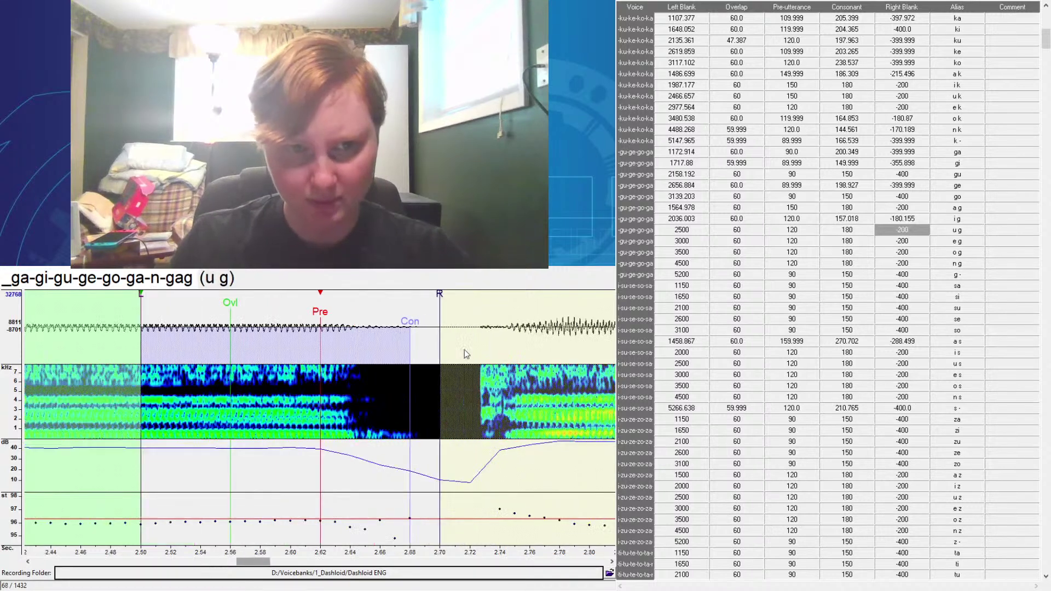
double_click(813, 230)
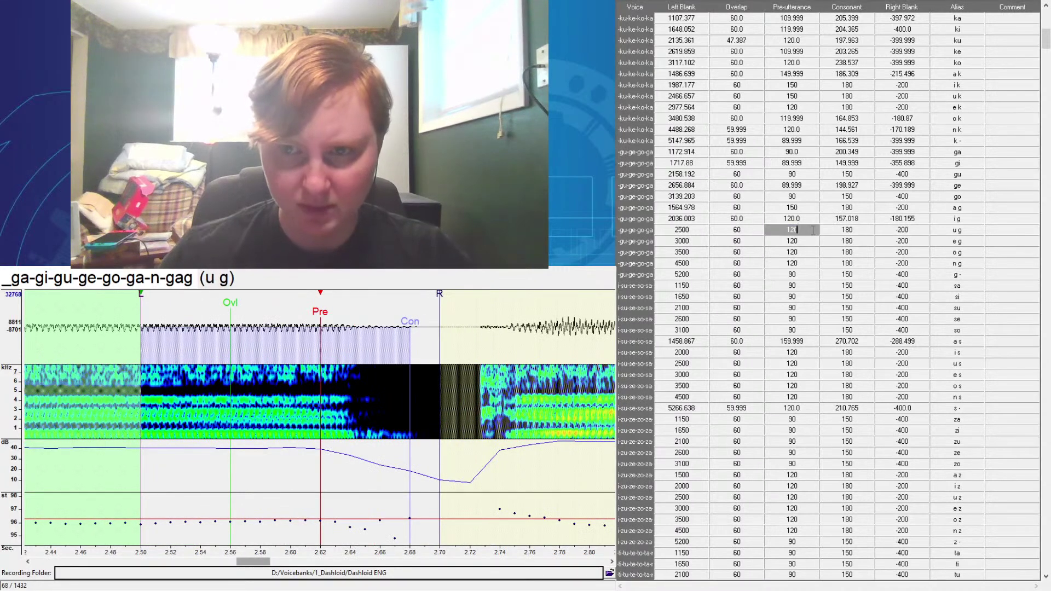
key("BackSpace")
key("BackSpace")
type("50")
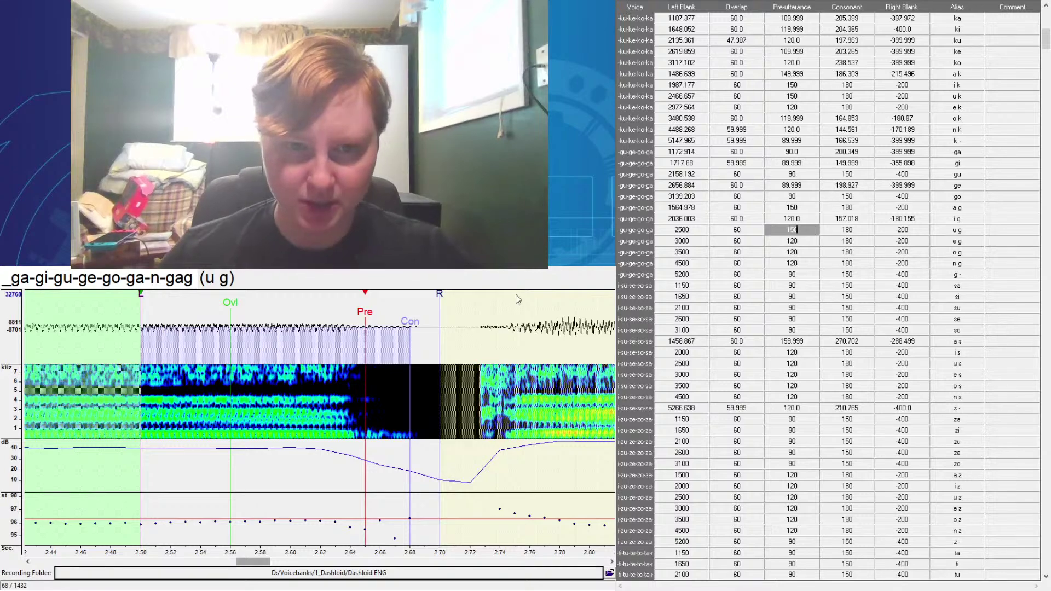
left_click_drag(365, 441, 359, 441)
scroll(443, 461, "up", 4)
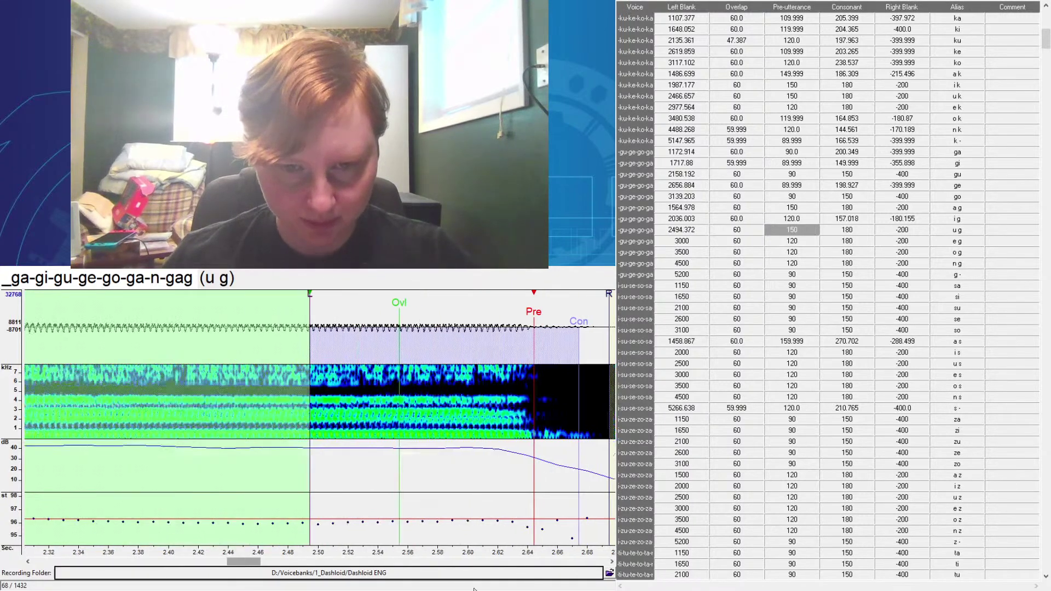
scroll(442, 461, "down", 4)
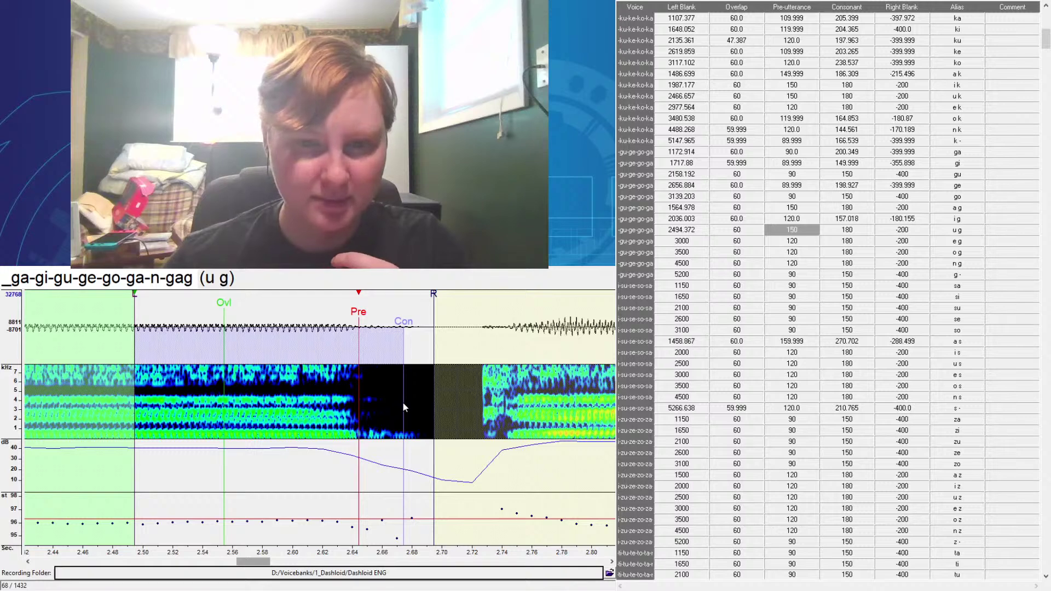
- Extend the u g entry's consonant to about 186 and right blank to about -219, and nudge its left blank to about 2493
left_click_drag(402, 402, 414, 400)
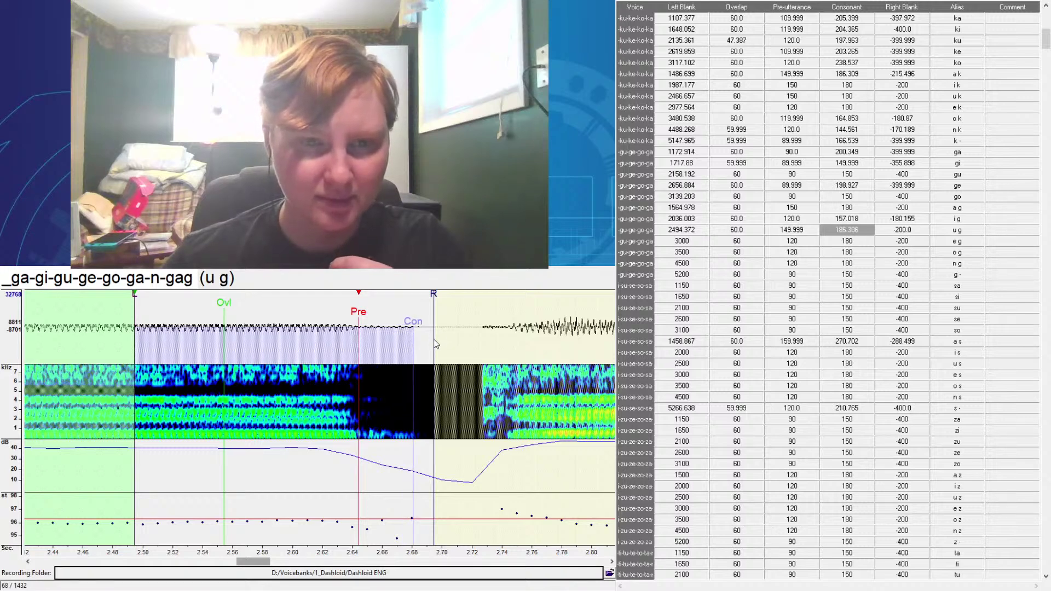
left_click_drag(435, 344, 462, 346)
scroll(505, 574, "up", 1)
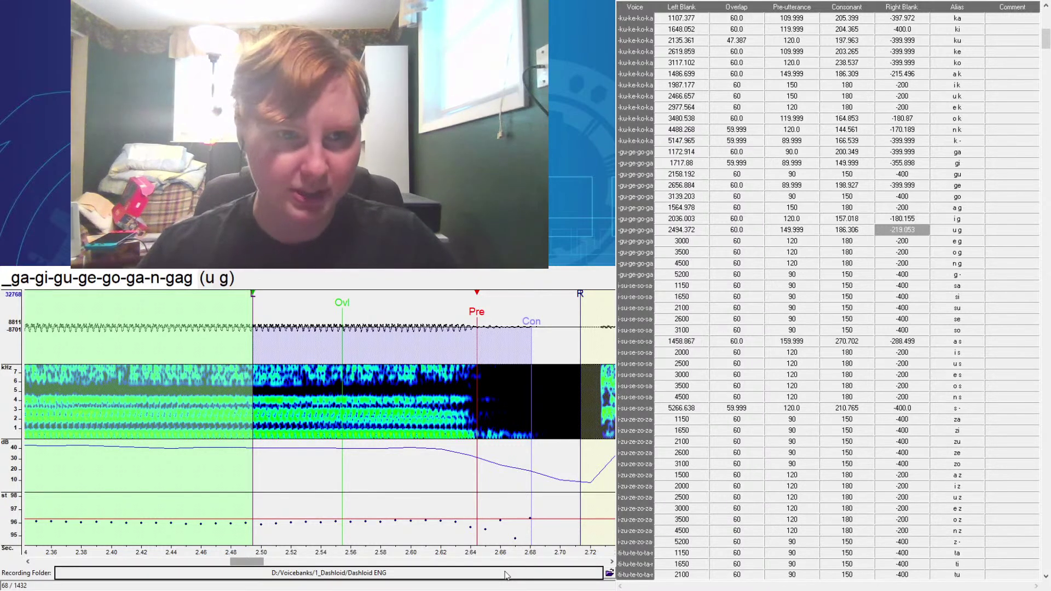
scroll(218, 476, "down", 5)
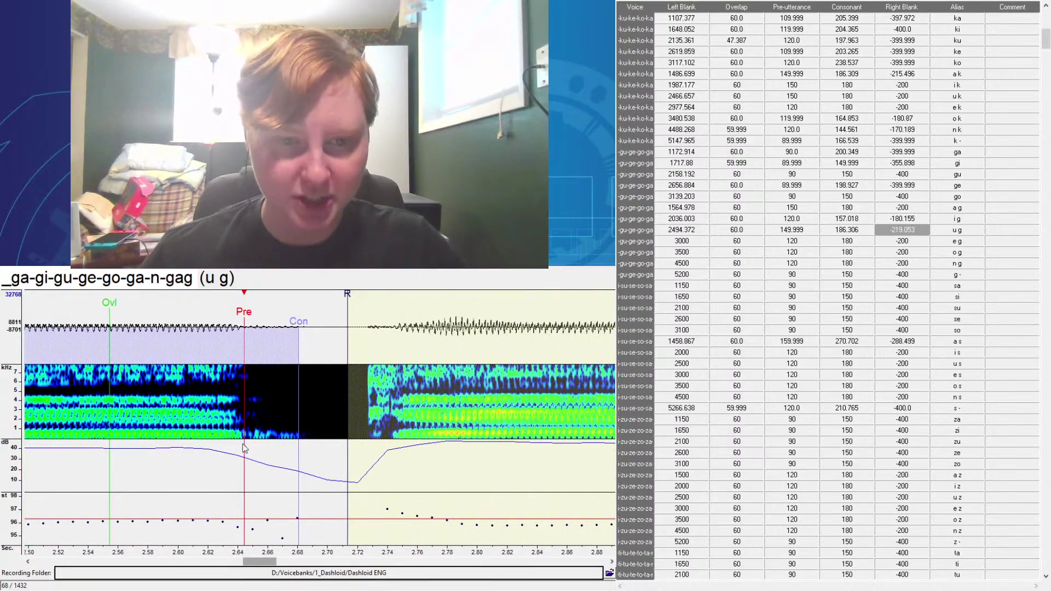
left_click_drag(243, 444, 243, 444)
scroll(242, 444, "up", 2)
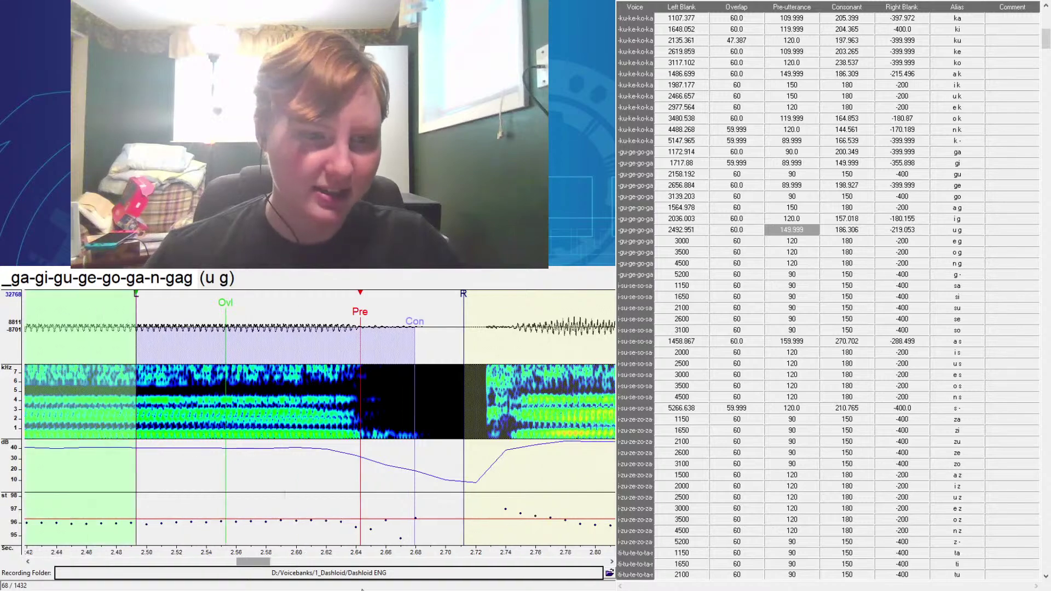
scroll(320, 419, "down", 3)
- Set the e g entry's pre-utterance to 130 and shift its left blank to about 3007, placing the pre-utterance at the vowel's end
left_click(792, 241)
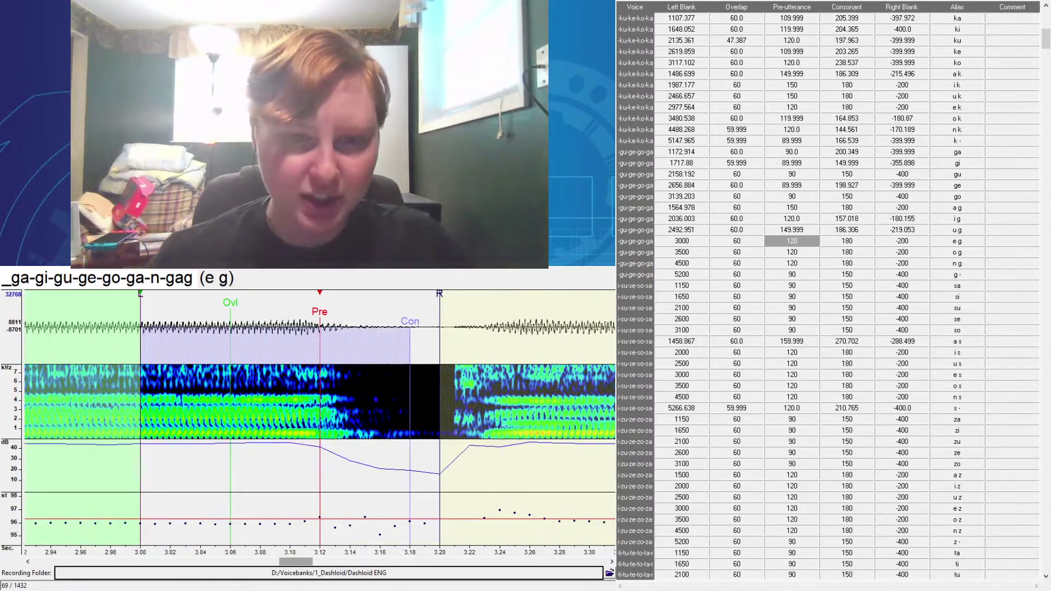
scroll(296, 580, "up", 4)
scroll(295, 561, "down", 3)
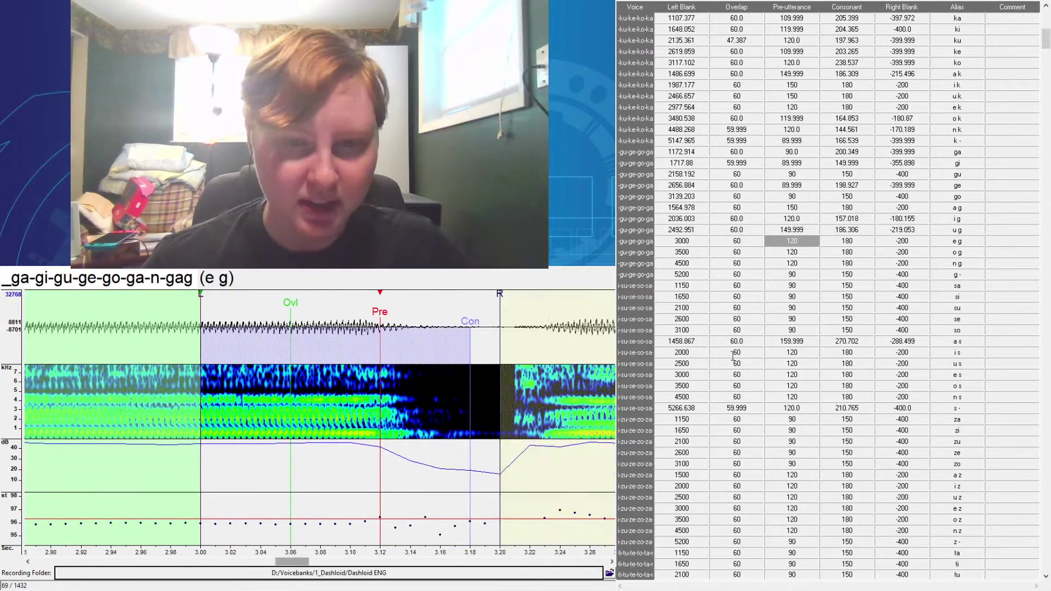
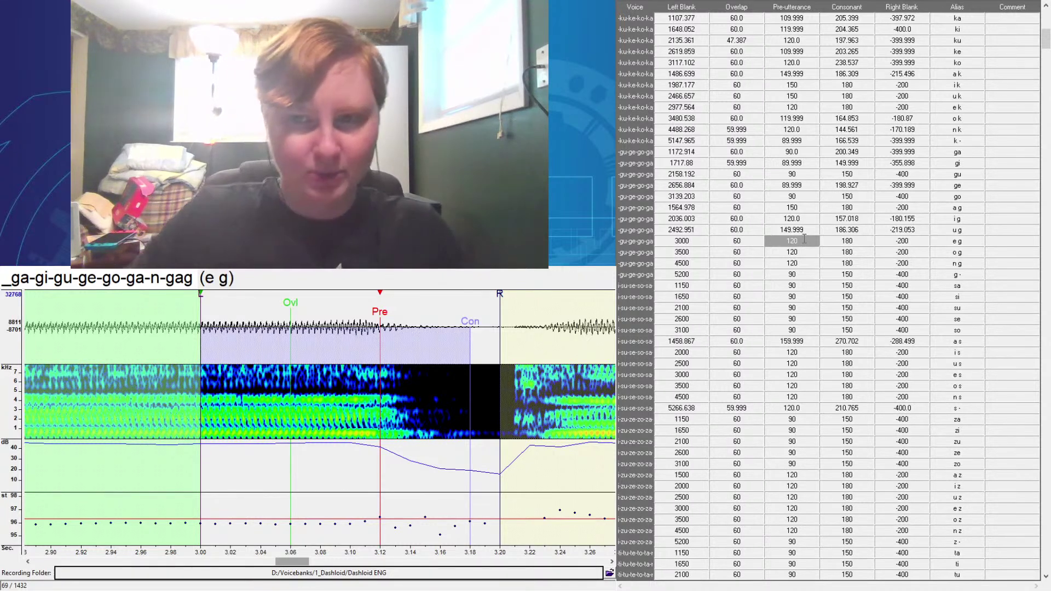
key("BackSpace")
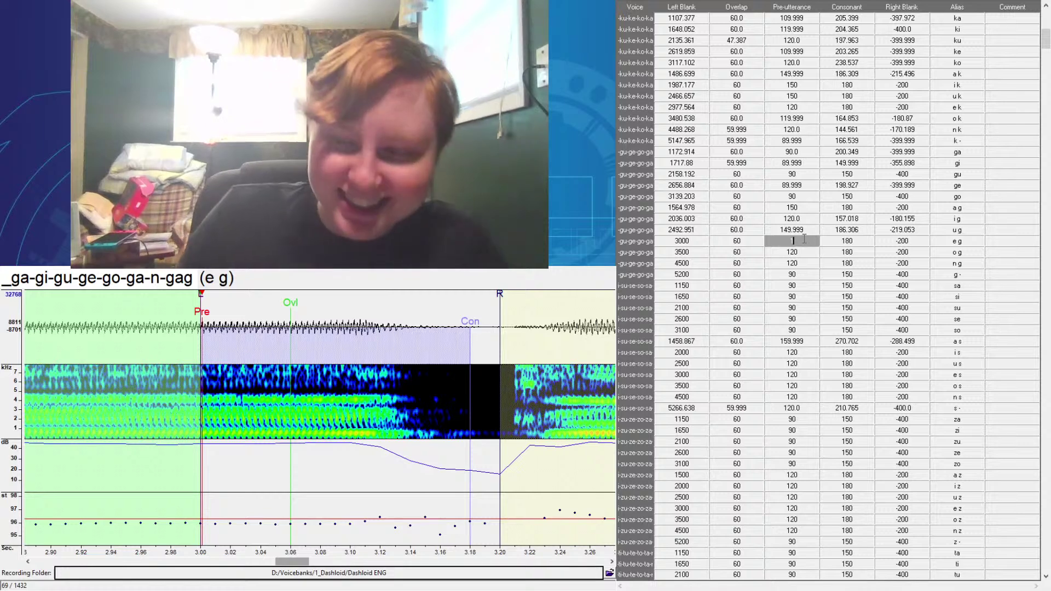
type("130")
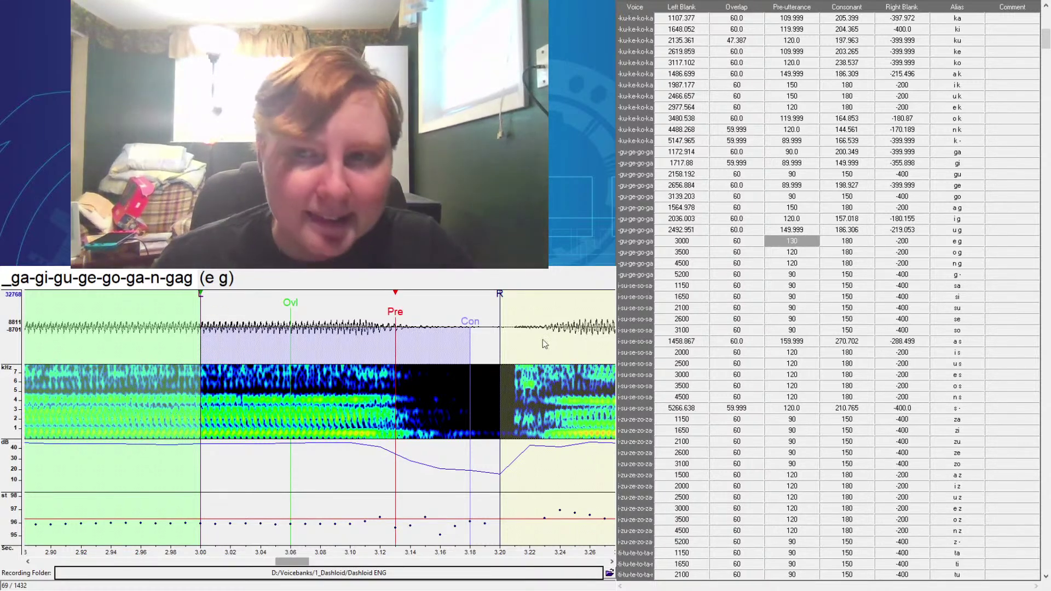
left_click_drag(392, 433, 418, 453)
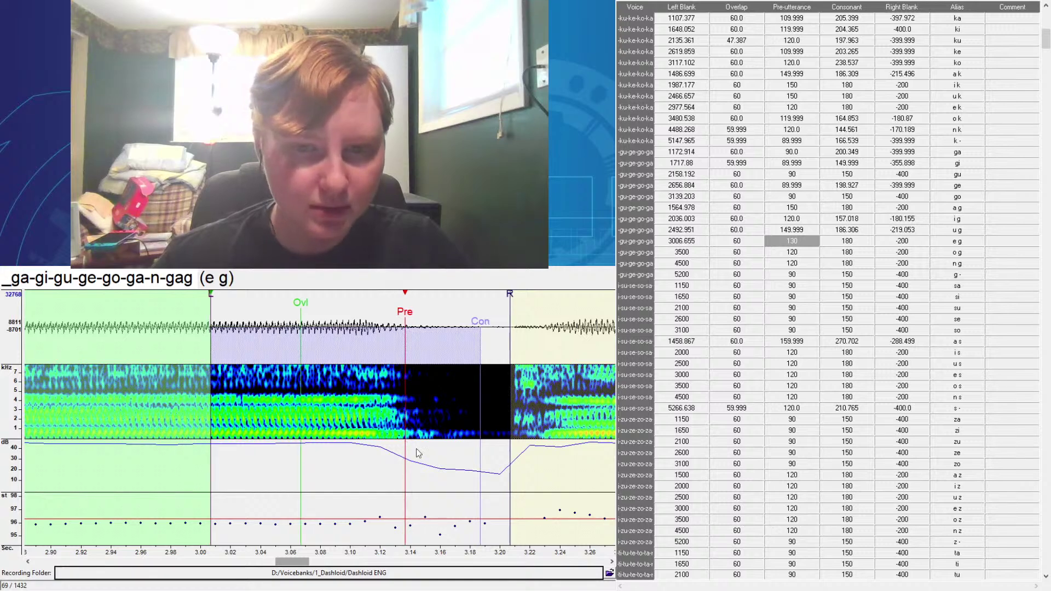
- Set the o g entry's pre-utterance to 140 and shift its left blank to about 3490, placing the pre-utterance where the vowel fades
key("Down")
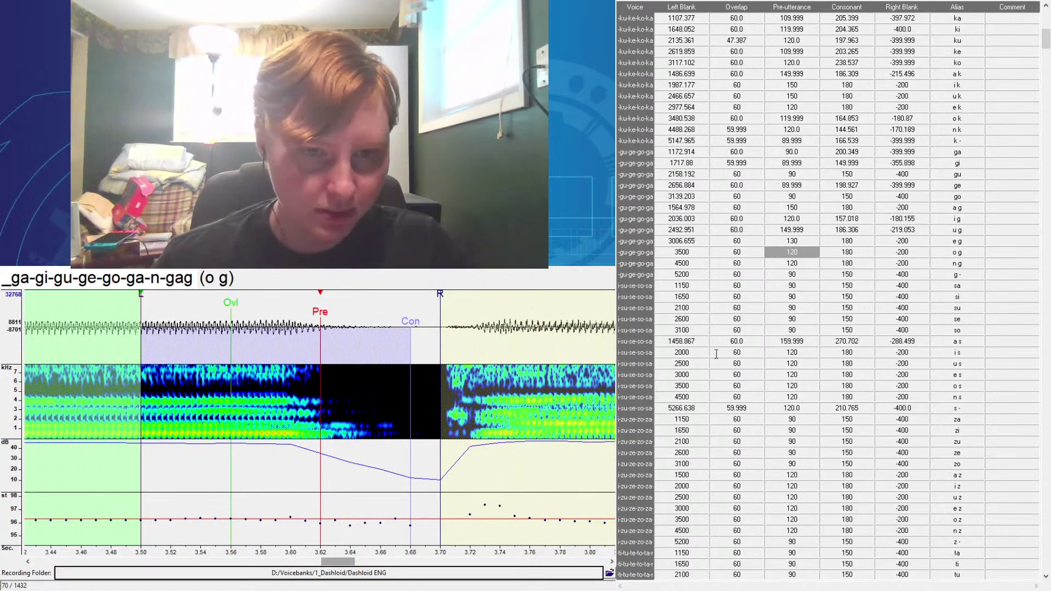
type("1")
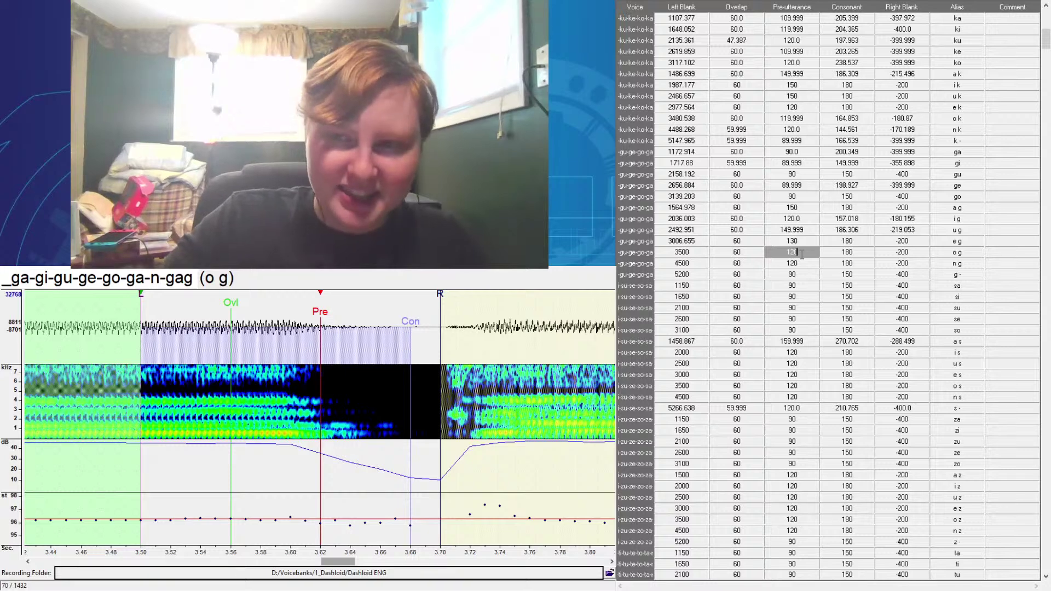
type("40")
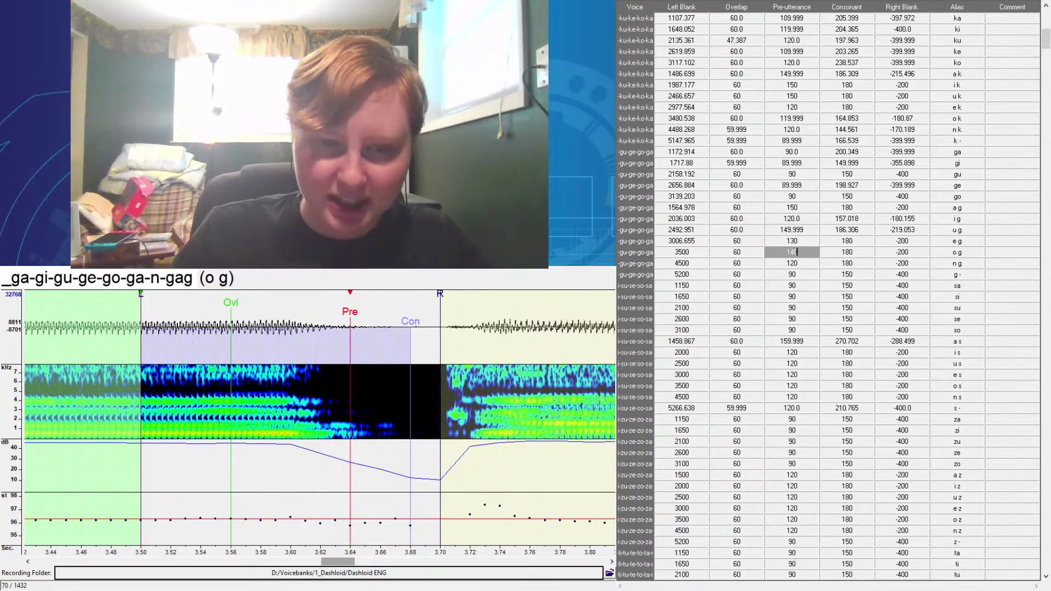
left_click_drag(351, 436, 335, 460)
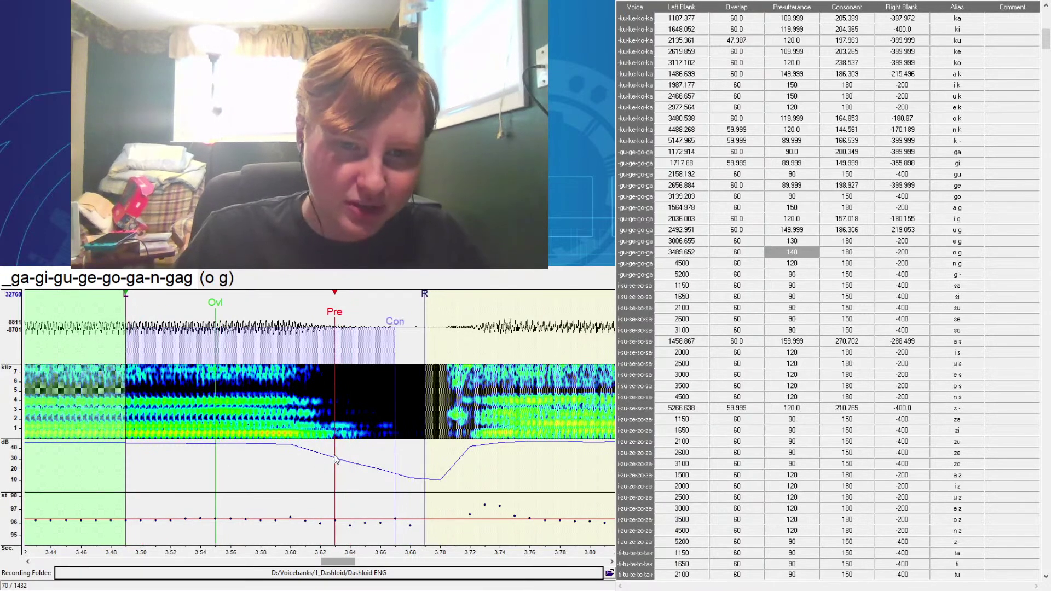
- Set the n g entry's pre-utterance to 160 and shift its left blank to about 4509, placing the pre-utterance where the nasal ends
key("Down")
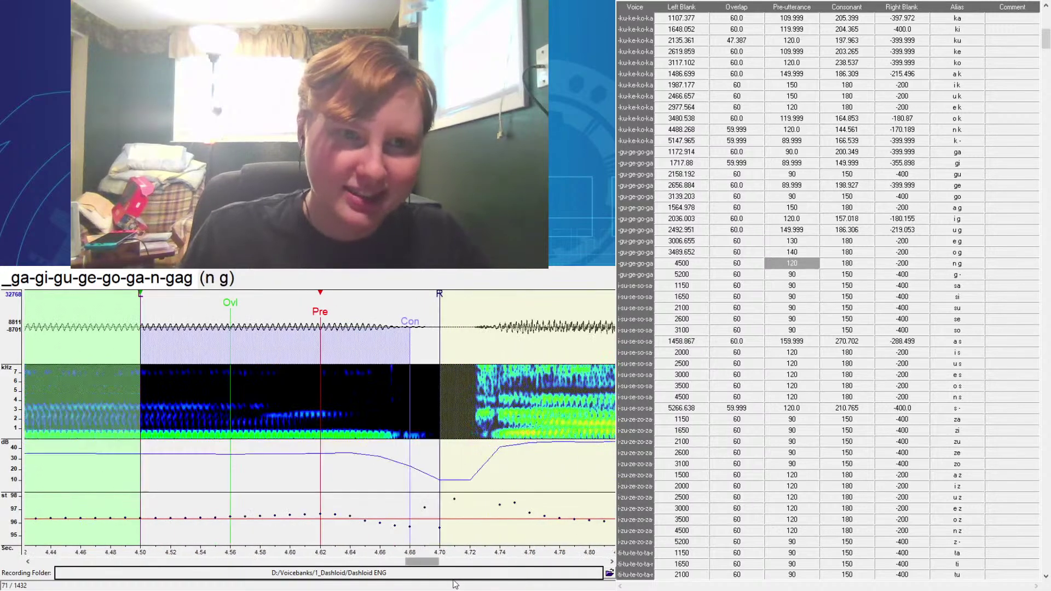
scroll(459, 564, "up", 3)
scroll(501, 532, "down", 2)
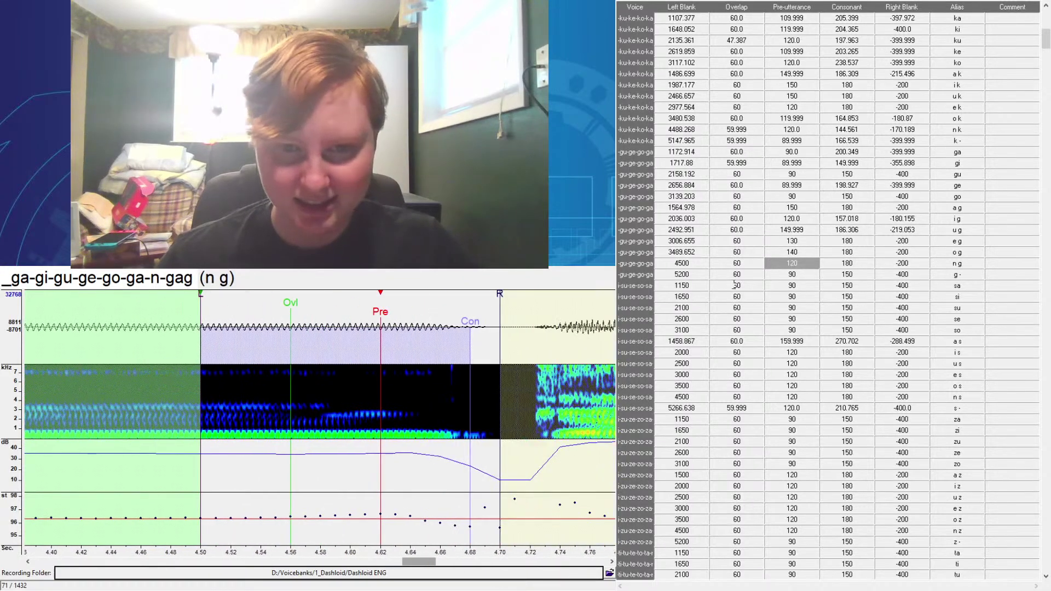
left_click(808, 264)
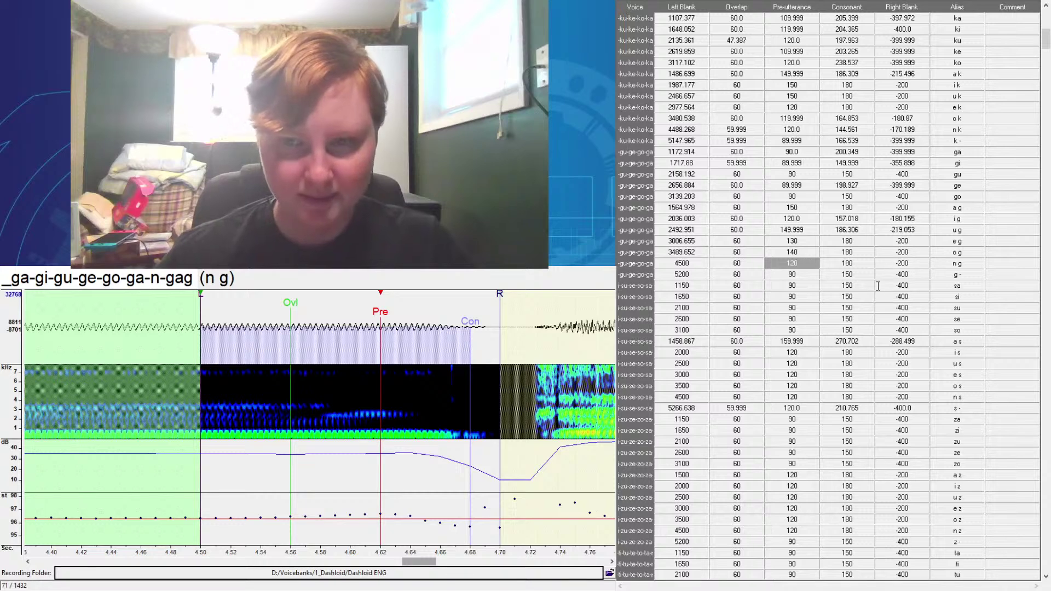
key("BackSpace")
key("BackSpace")
type("60")
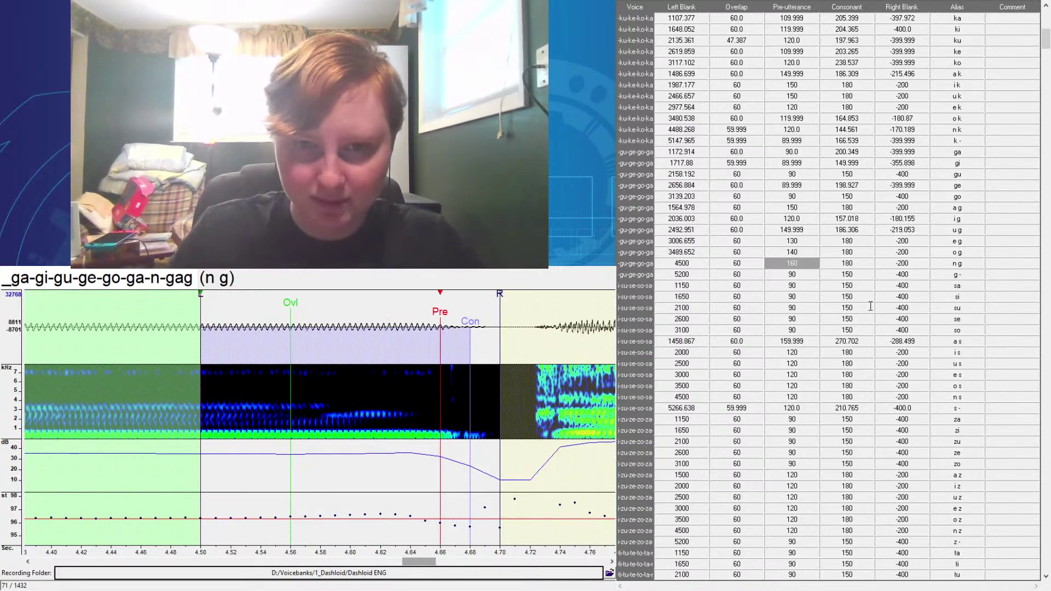
left_click_drag(442, 445, 456, 446)
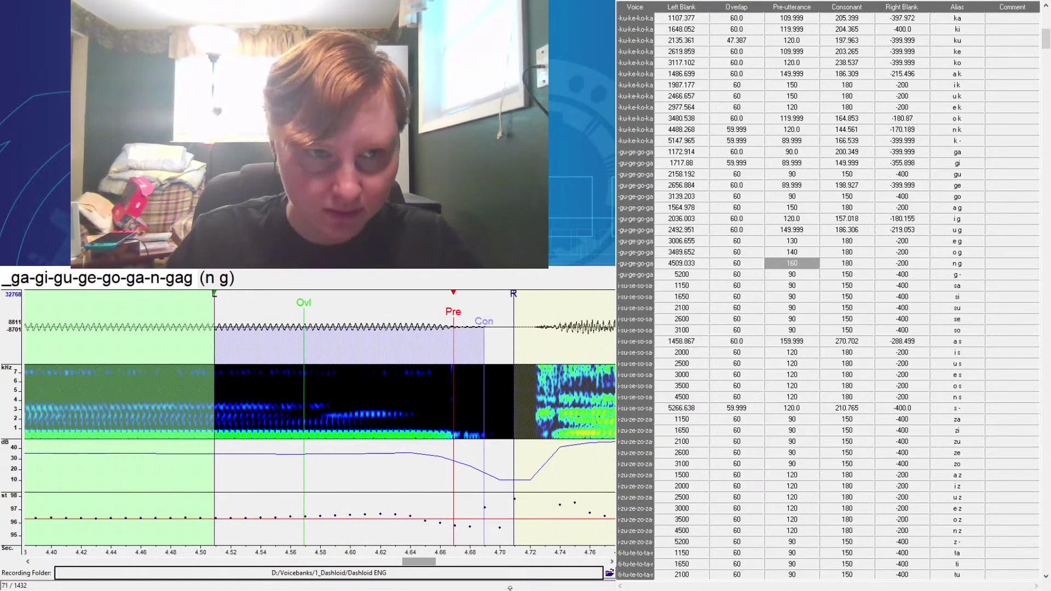
- Shift the g - entry's left blank to about 5310, and set its overlap to 35, pre-utterance to 70 and consonant to 130
key("Down")
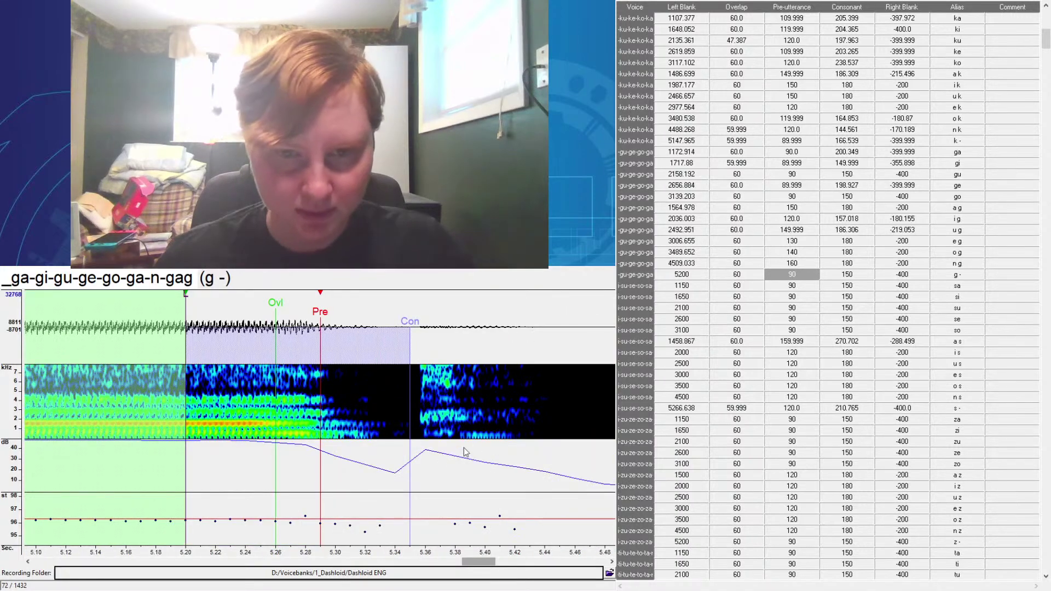
mouse_move(450, 448)
left_mouse_down()
mouse_move(494, 457)
mouse_move(477, 460)
mouse_move(487, 468)
left_mouse_up()
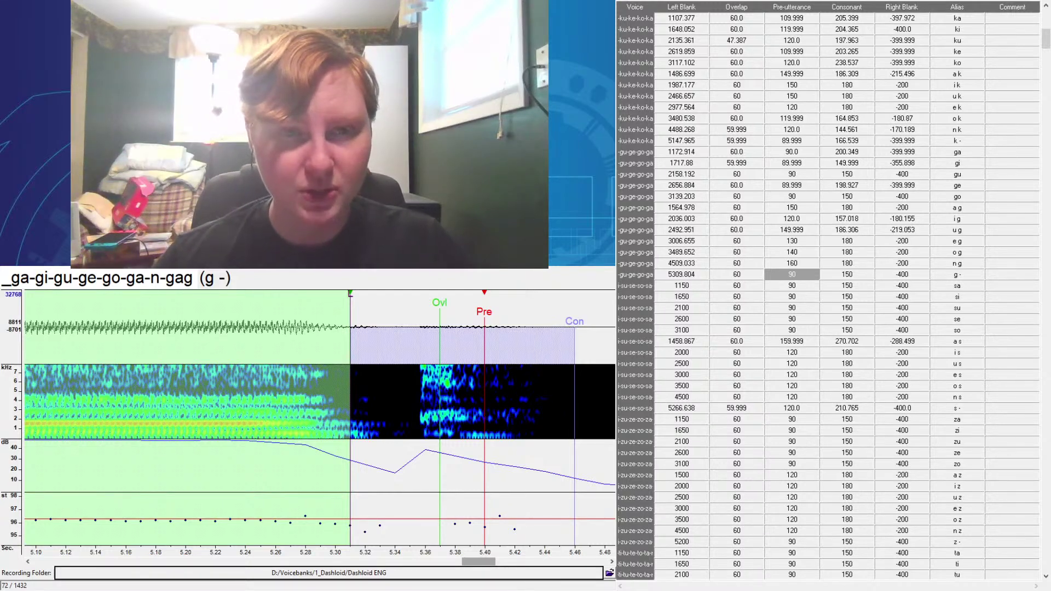
left_click(806, 281)
key("Return")
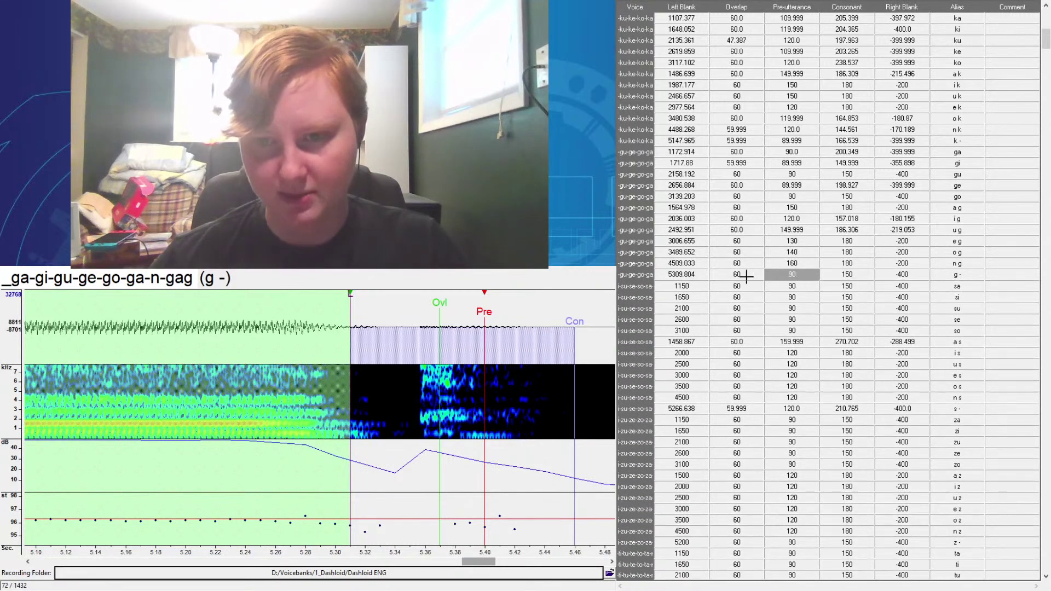
key("Down")
key("Up")
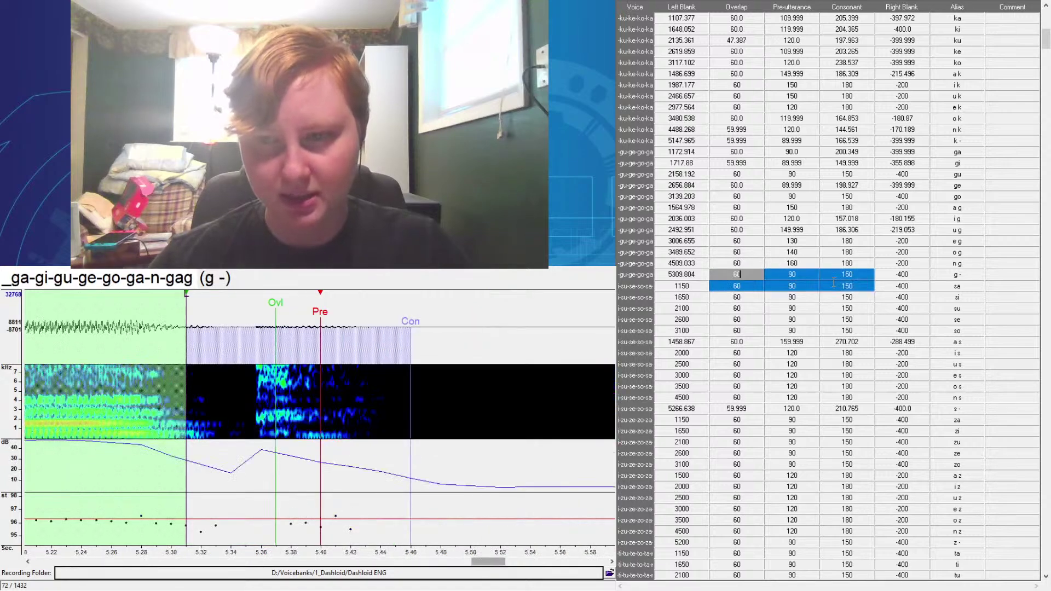
key("Right")
type("35\t70\t130")
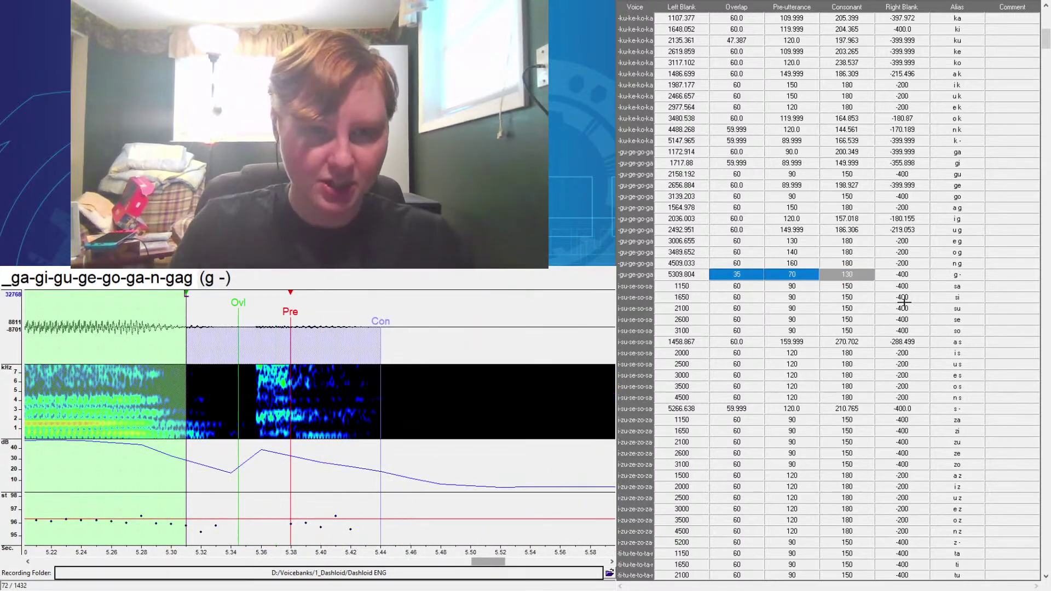
- Fine-tune the g - entry's left blank to about 5312, keeping the overlap just before the final g burst
left_click_drag(296, 447, 298, 446)
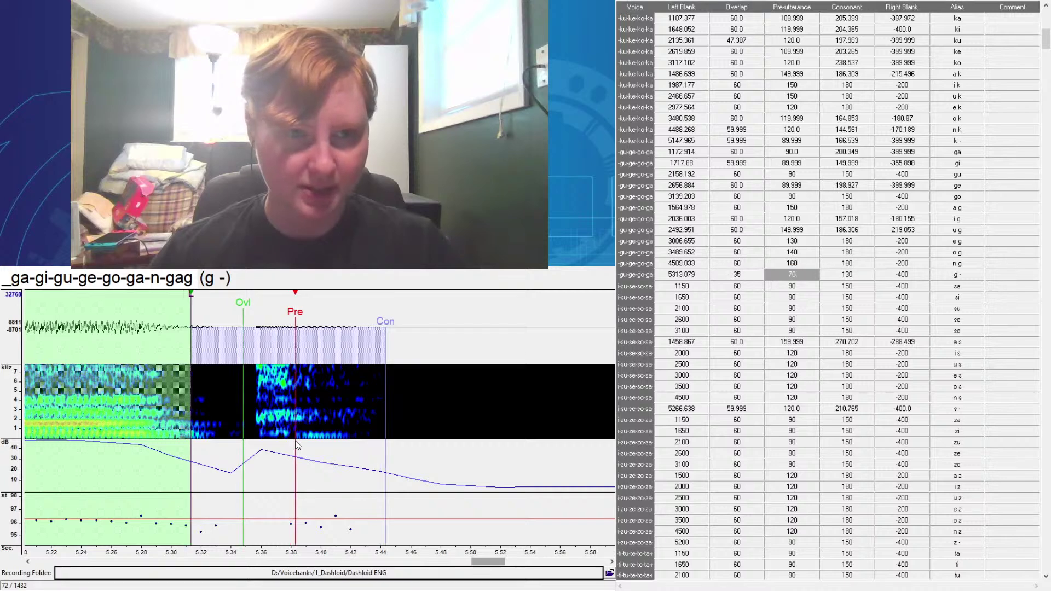
scroll(413, 584, "left", 2)
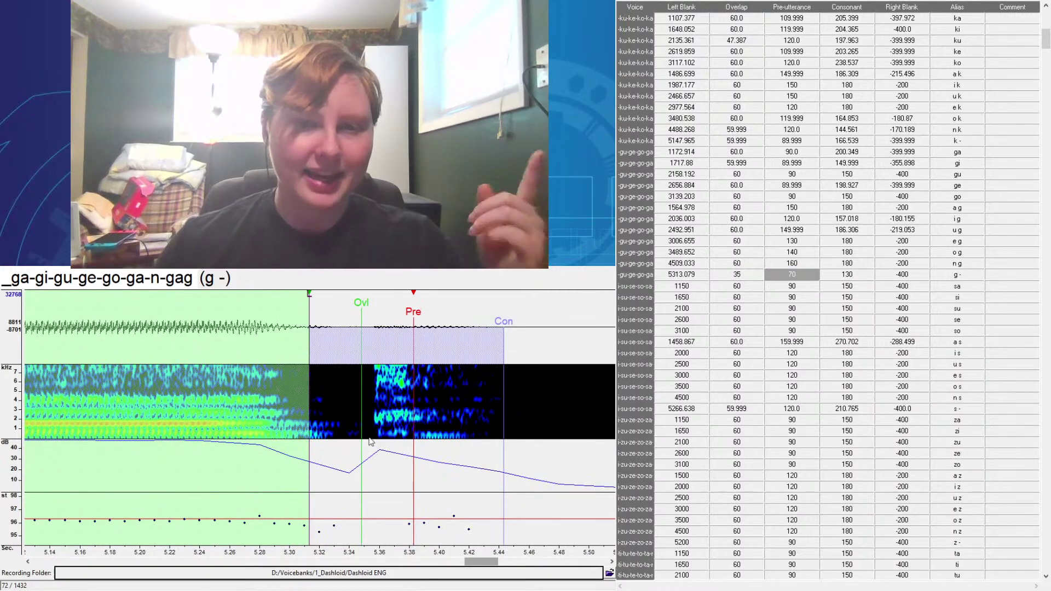
left_click_drag(415, 450, 412, 451)
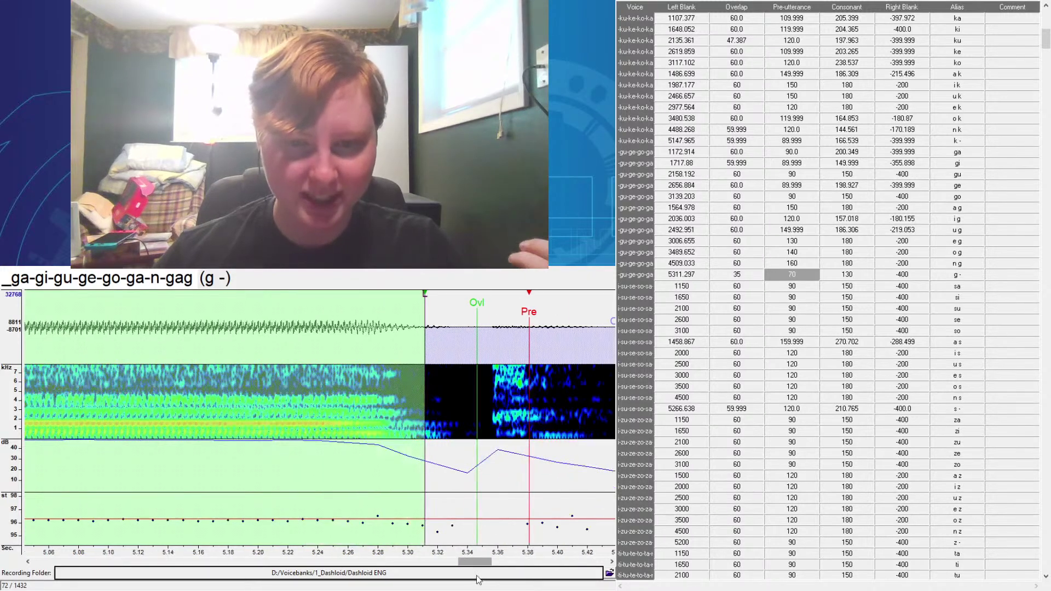
scroll(475, 579, "left", 2)
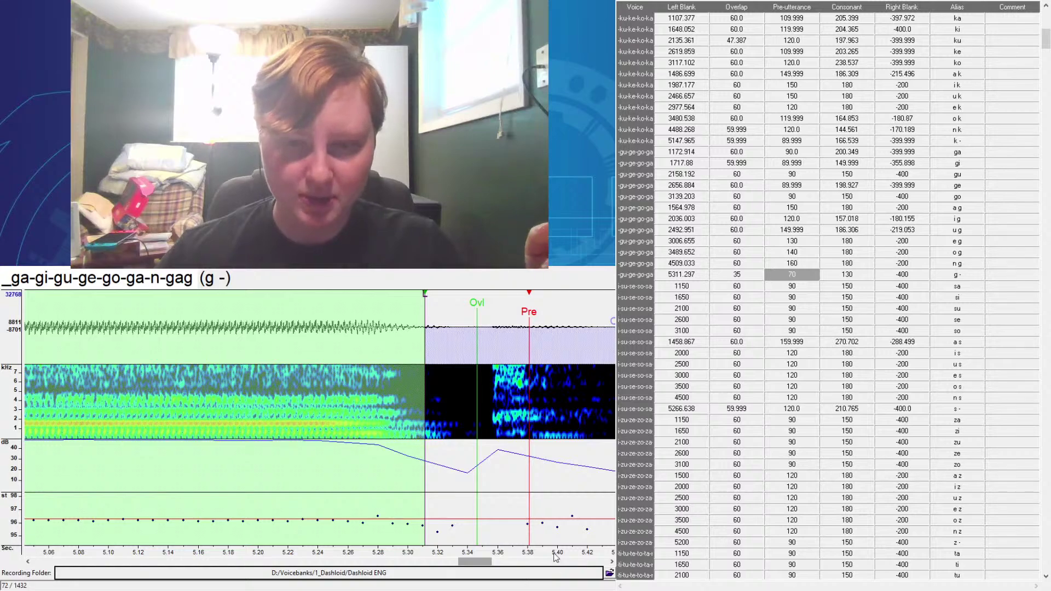
scroll(554, 553, "right", 3)
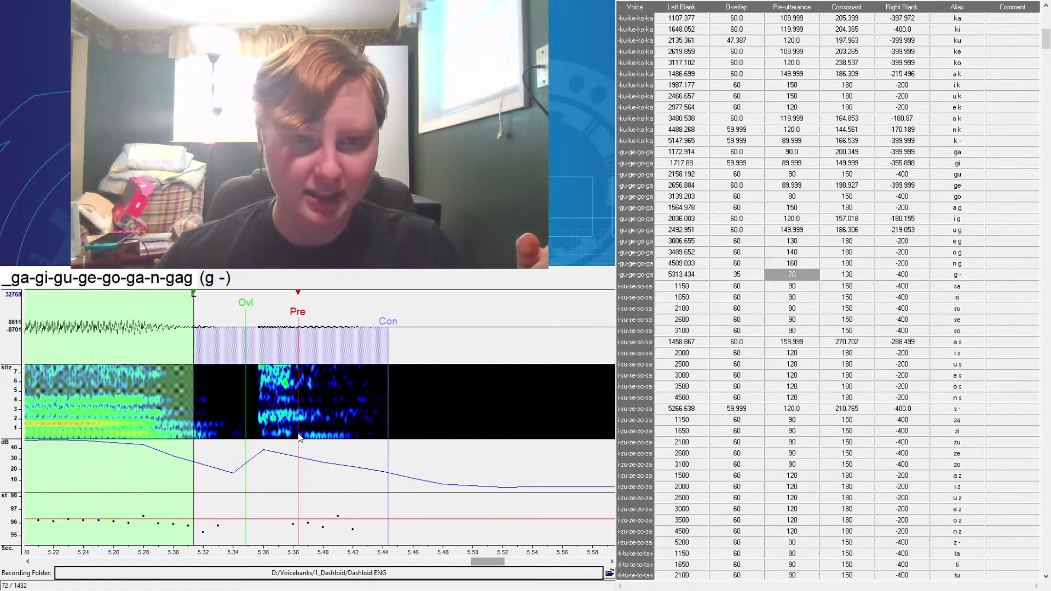
scroll(430, 581, "left", 2)
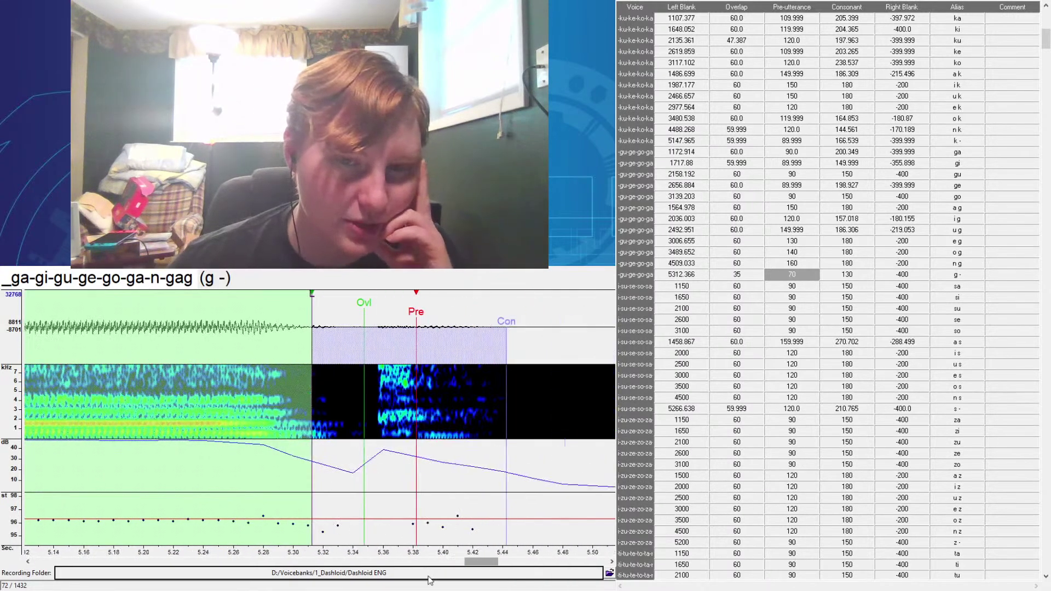
scroll(430, 580, "right", 6)
scroll(430, 580, "left", 4)
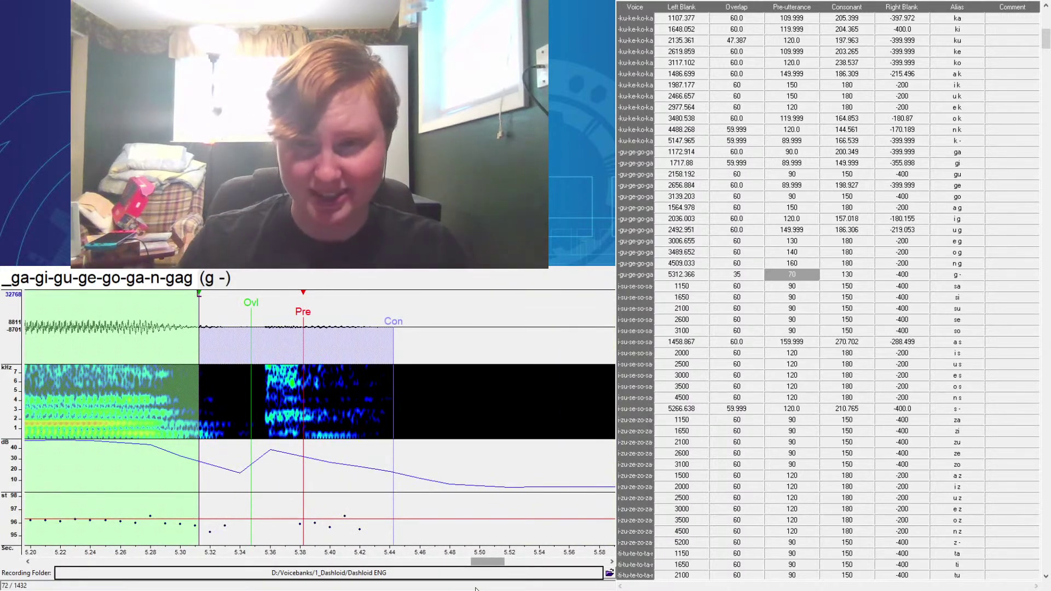
- Shift the sa entry's left blank to about 1133, placing the pre-utterance at the start of the vowel
key("Down")
scroll(472, 570, "left", 3)
scroll(460, 452, "right", 1)
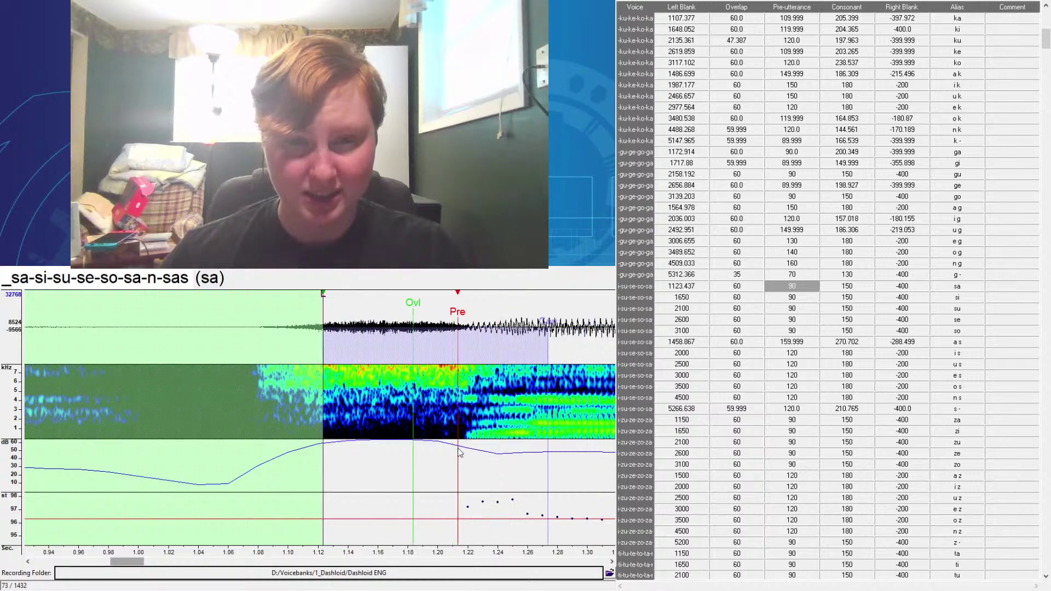
left_click_drag(460, 452, 474, 451)
- Set the pre-utterance to 120 and the consonant to 180 for the five entries sa, si, su, se and so
left_click(819, 285)
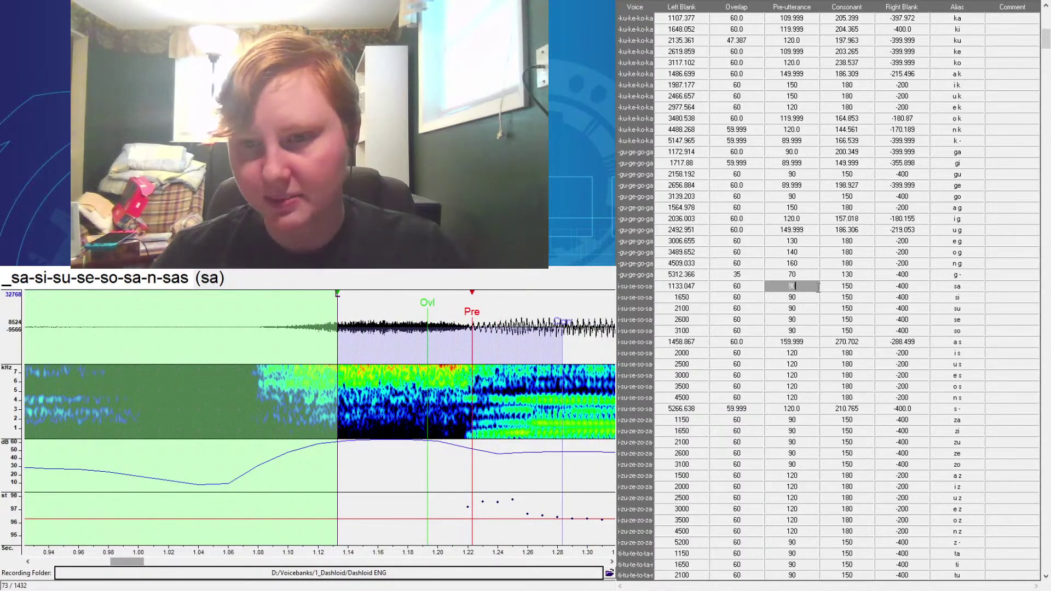
left_click_drag(819, 288, 848, 329)
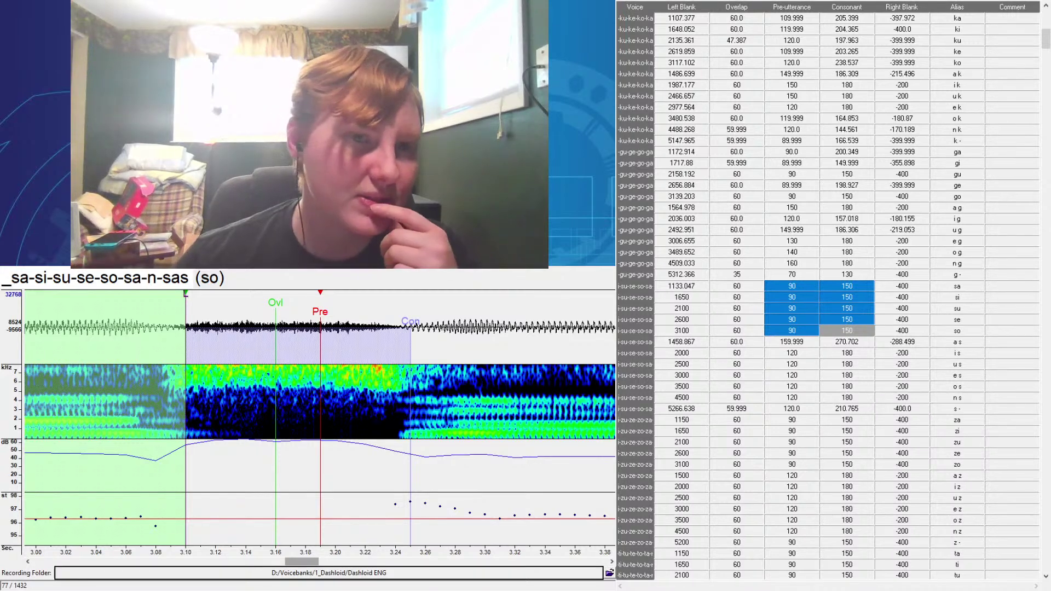
left_click(294, 290)
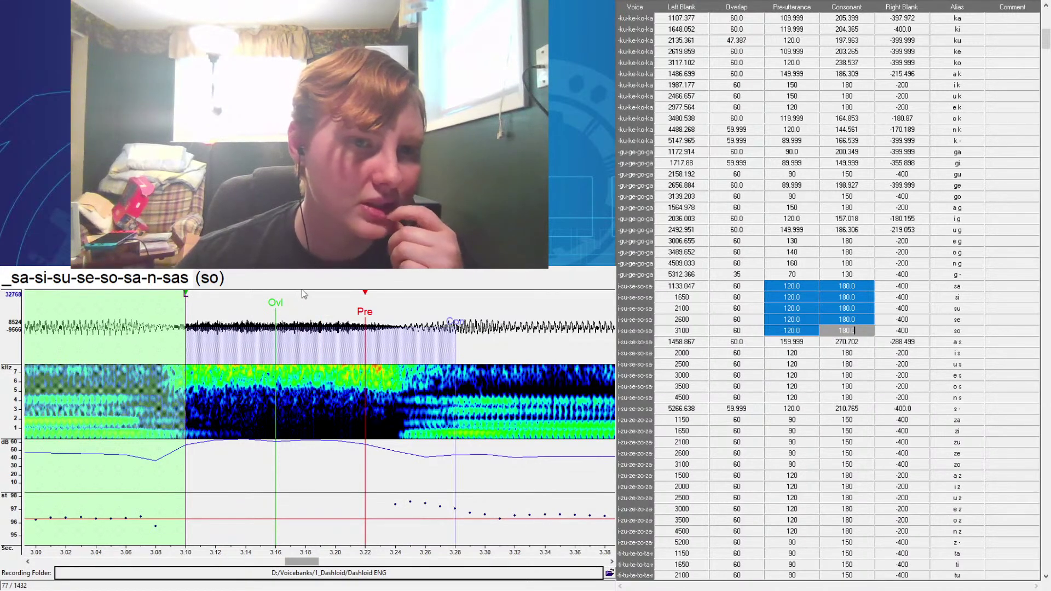
- Shift the sa entry's left blank to about 1106 and extend its consonant to about 234, into the steady vowel
left_click(717, 283)
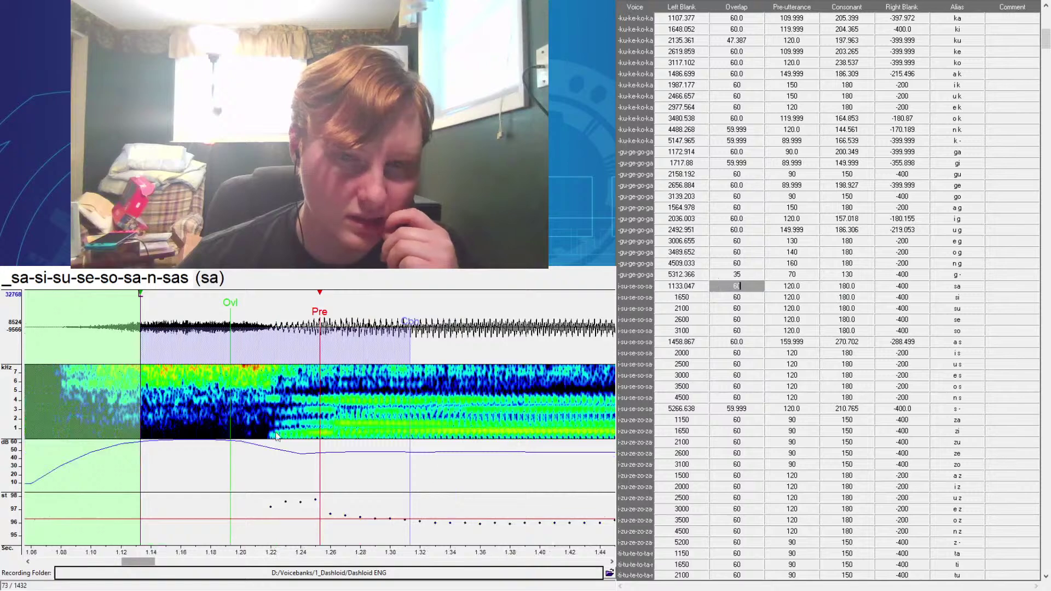
left_click_drag(276, 436, 280, 437)
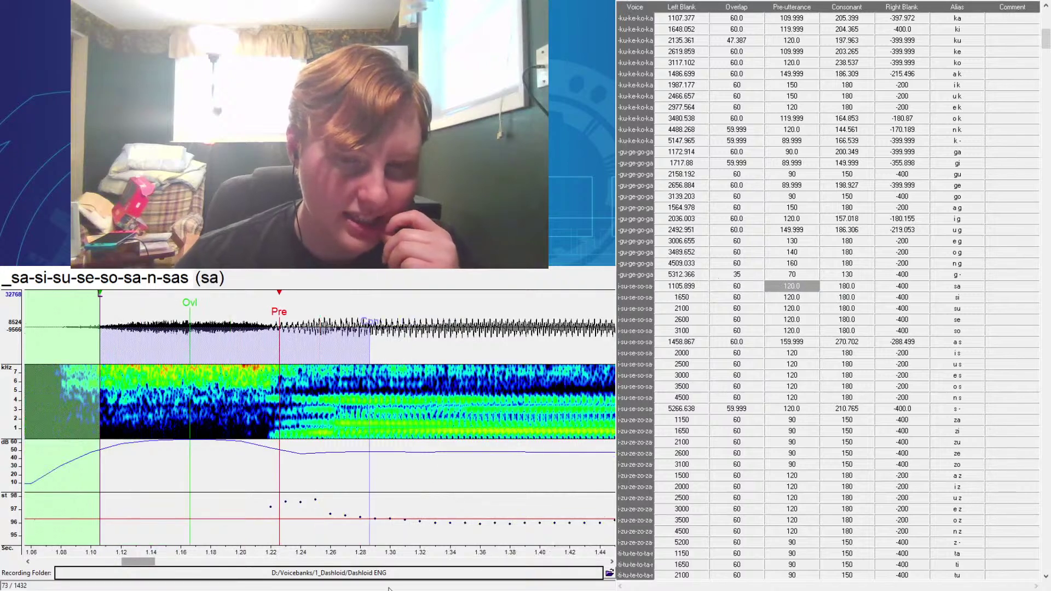
scroll(389, 589, "left", 3)
scroll(388, 588, "right", 4)
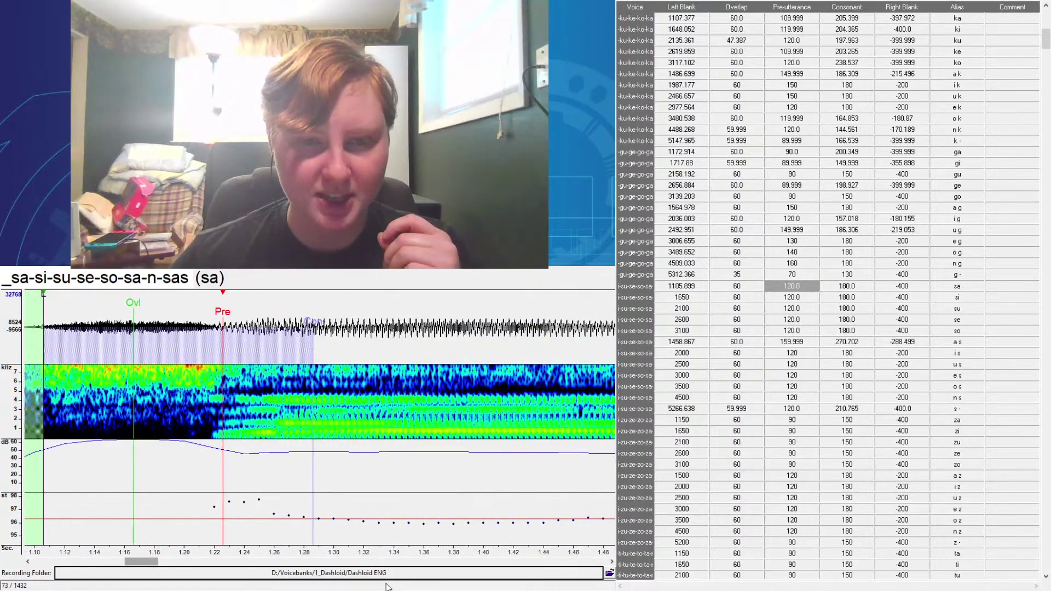
scroll(387, 587, "right", 6)
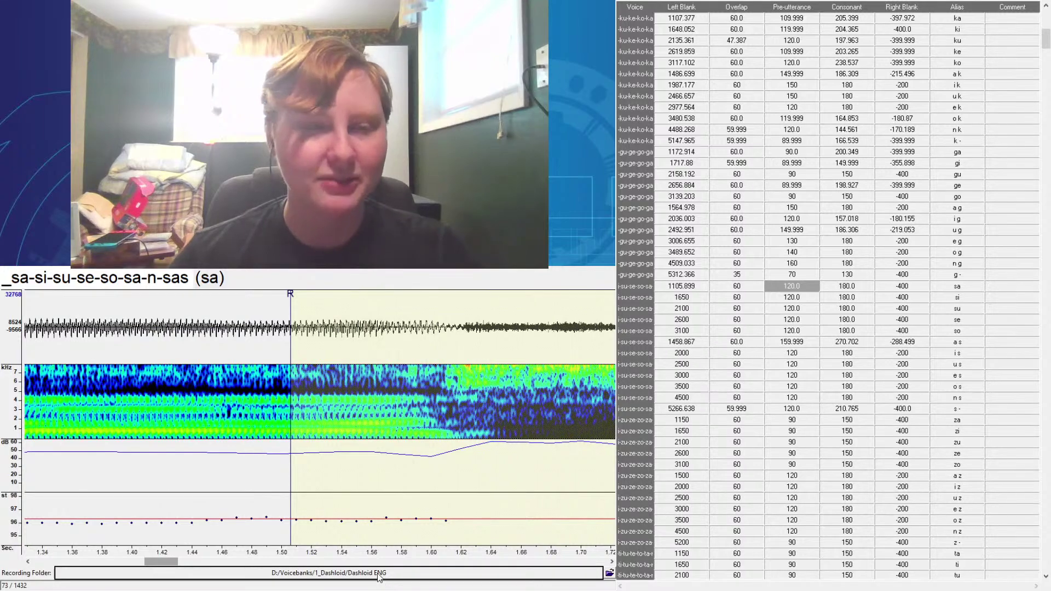
scroll(377, 574, "left", 5)
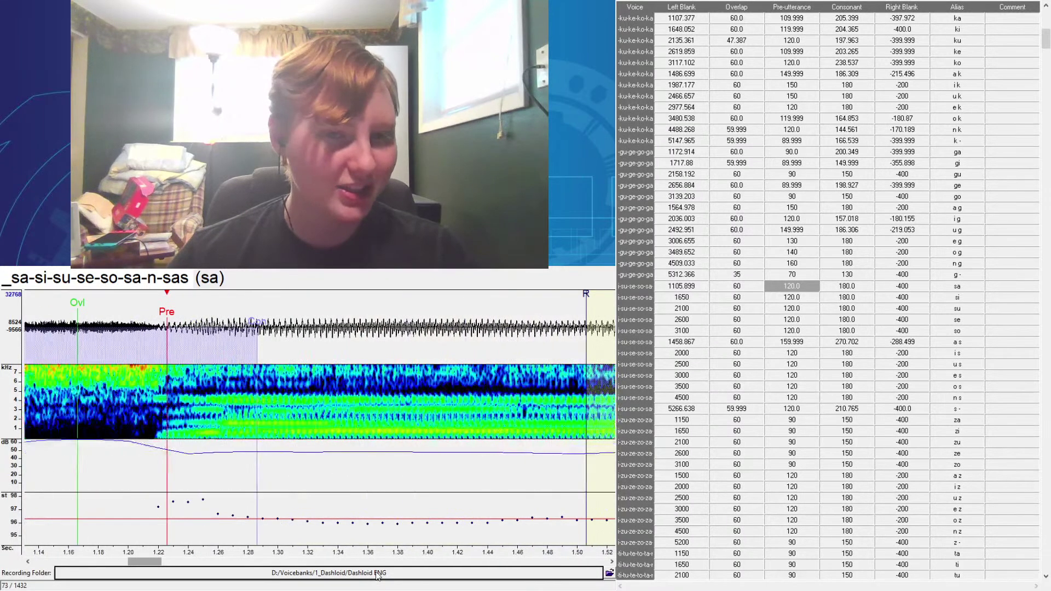
left_click_drag(258, 402, 337, 406)
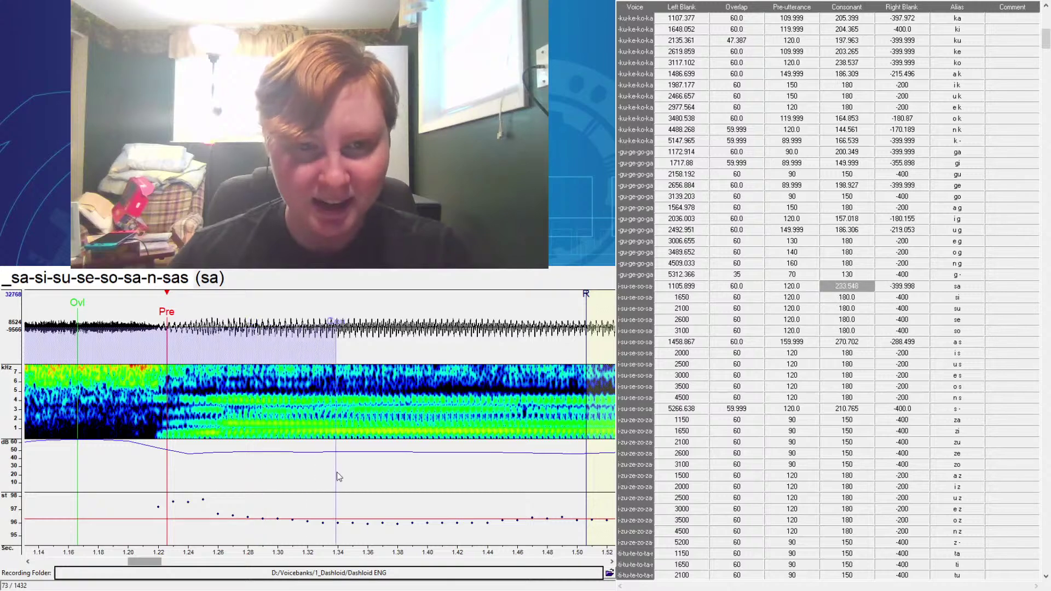
- Check the sa entry's markers along the sample and nudge its left blank to about 1105.5
scroll(430, 575, "left", 4)
scroll(430, 575, "right", 4)
scroll(459, 590, "right", 4)
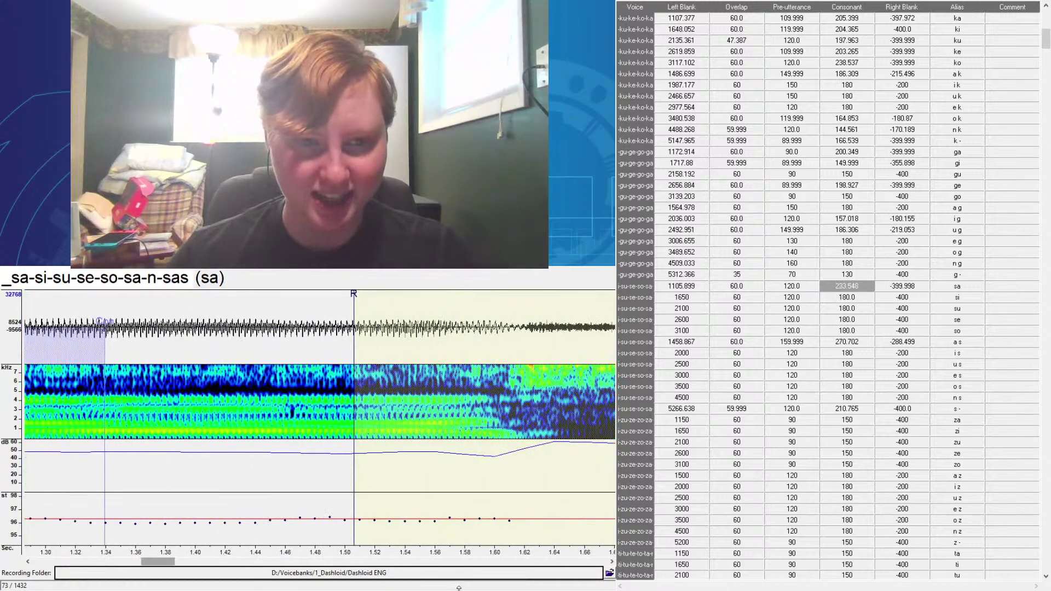
scroll(459, 590, "left", 3)
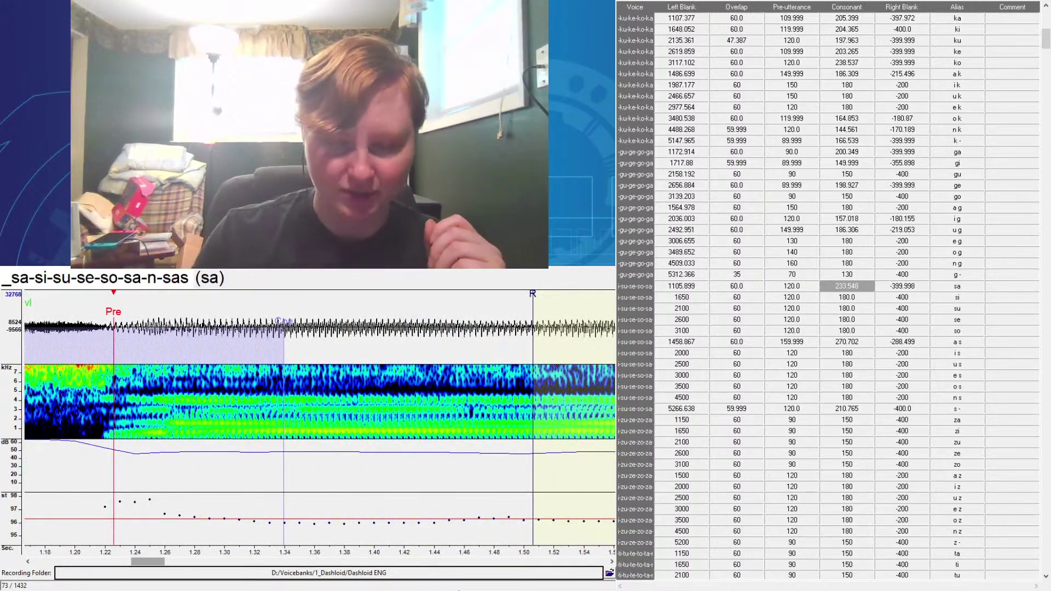
scroll(458, 590, "left", 1)
scroll(458, 589, "left", 4)
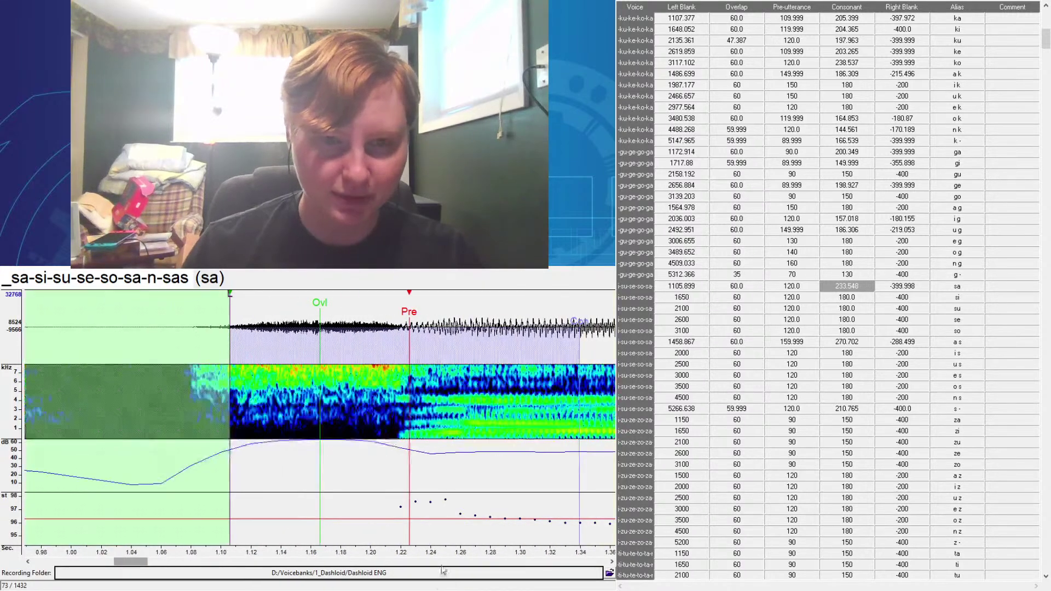
left_click_drag(413, 441, 412, 441)
scroll(404, 573, "left", 3)
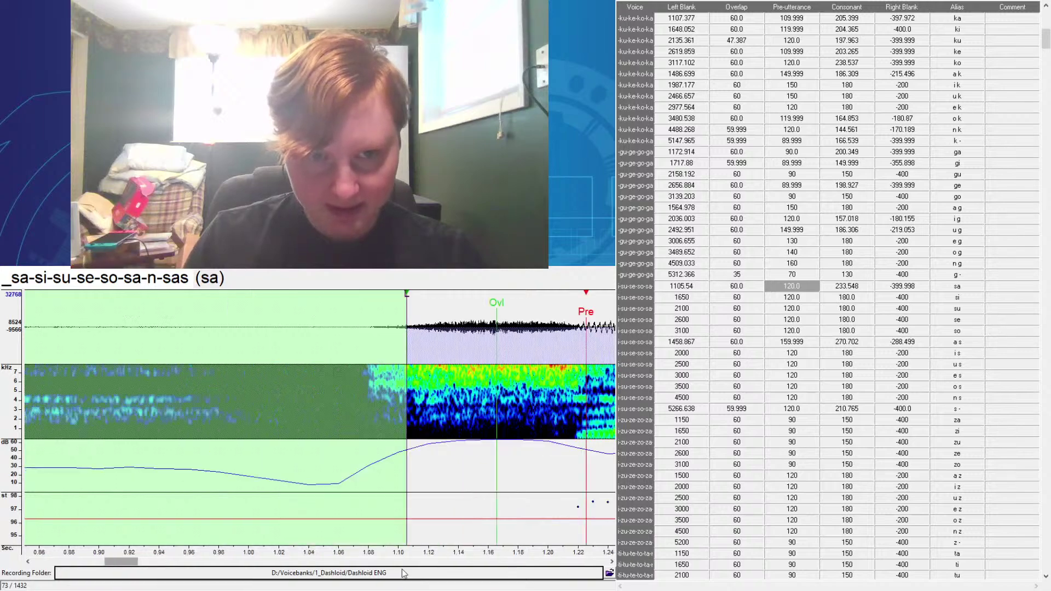
scroll(403, 573, "right", 5)
- Set the si entry's pre-utterance to 130 and shift its left blank to about 1626, placing the pre-utterance at the vowel's start
key("Down")
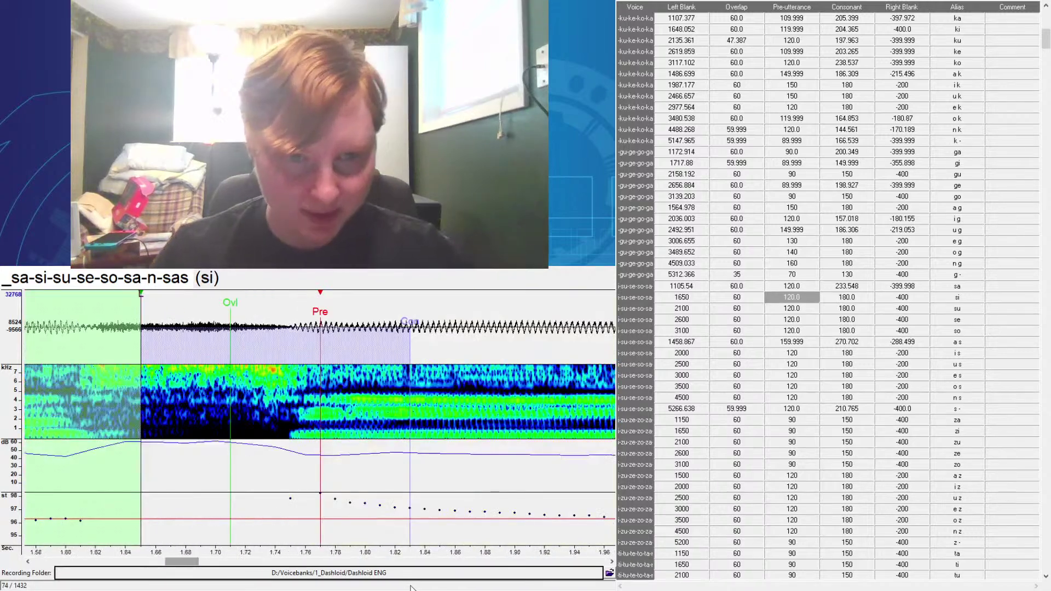
scroll(411, 589, "left", 4)
left_click_drag(544, 451, 524, 451)
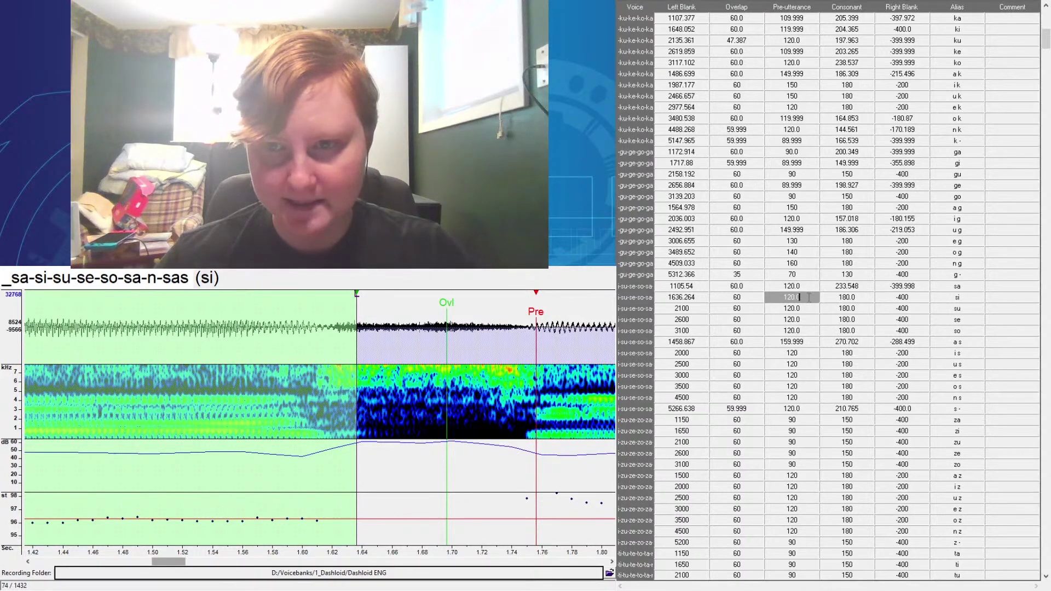
type("130")
key("Return")
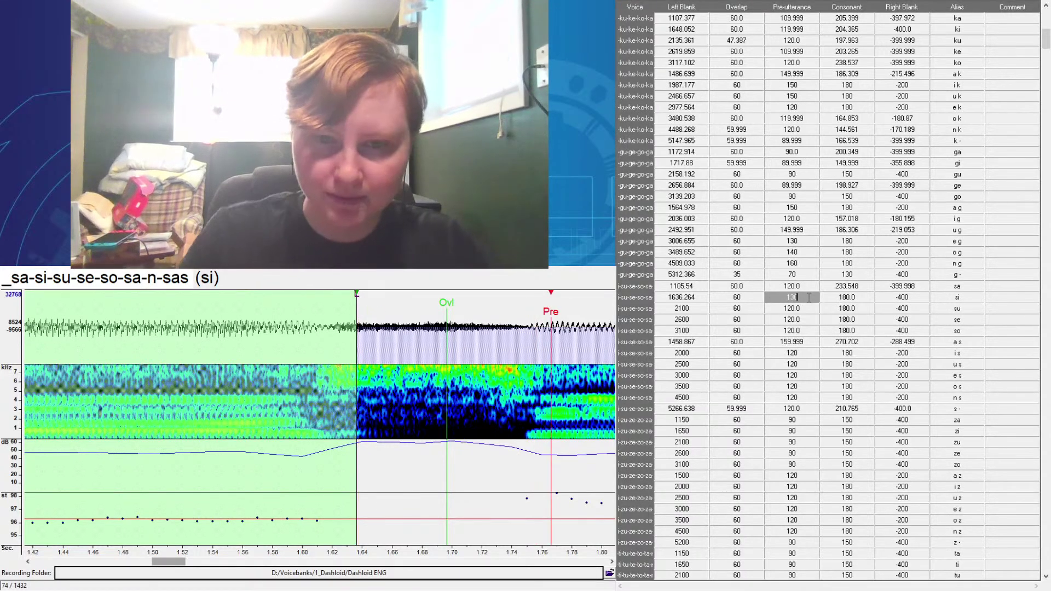
left_click_drag(553, 446, 525, 446)
scroll(539, 446, "down", 5)
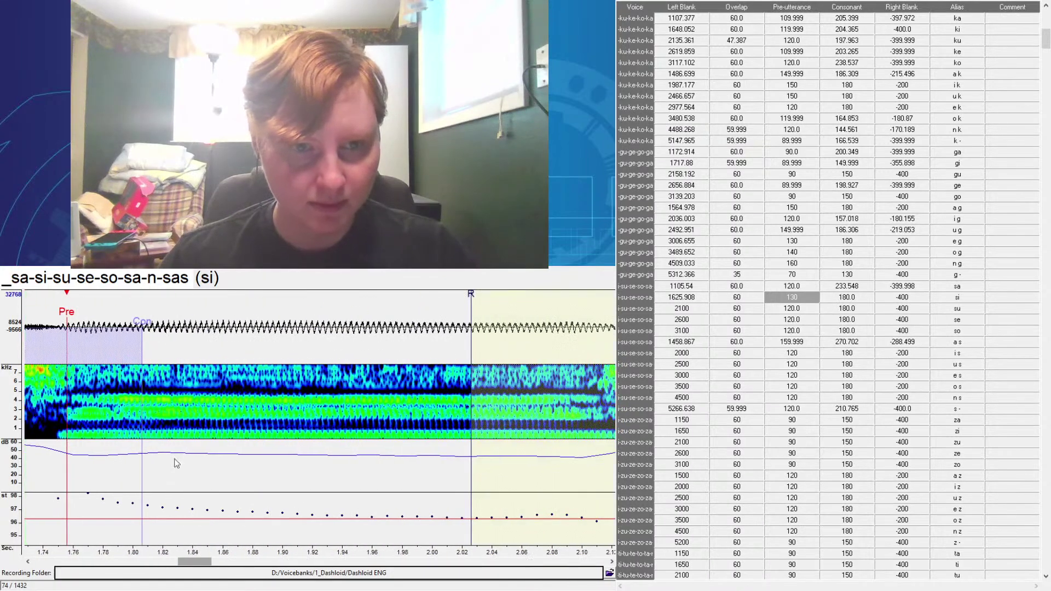
- Extend the si entry's consonant to about 223, into the steady part of the vowel
left_click_drag(147, 399, 207, 399)
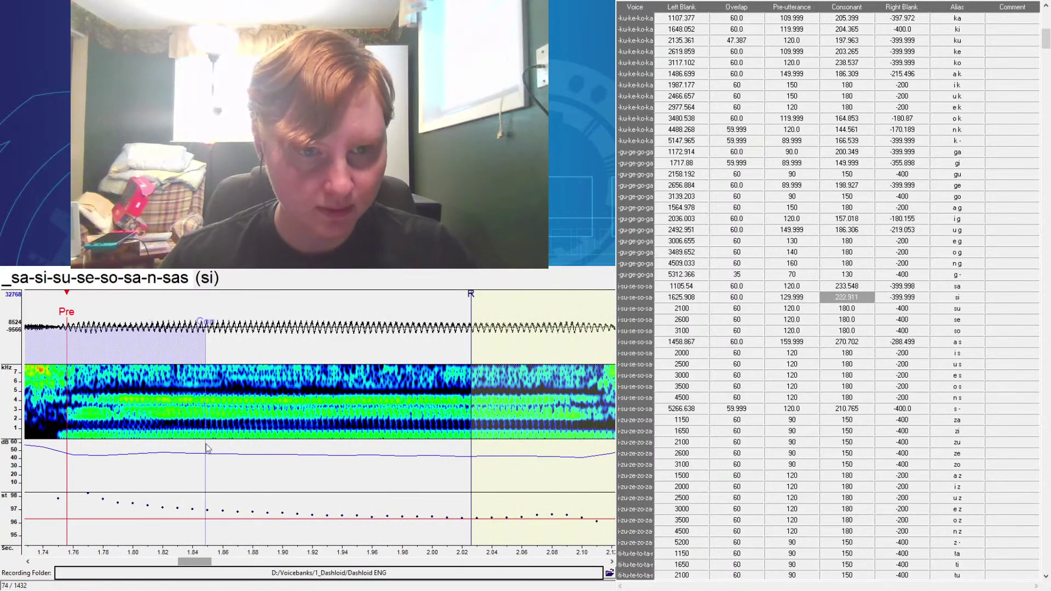
scroll(328, 399, "down", 1)
- Shift the su entry's left blank to about 2144, placing the pre-utterance at the vowel's start
key("Down")
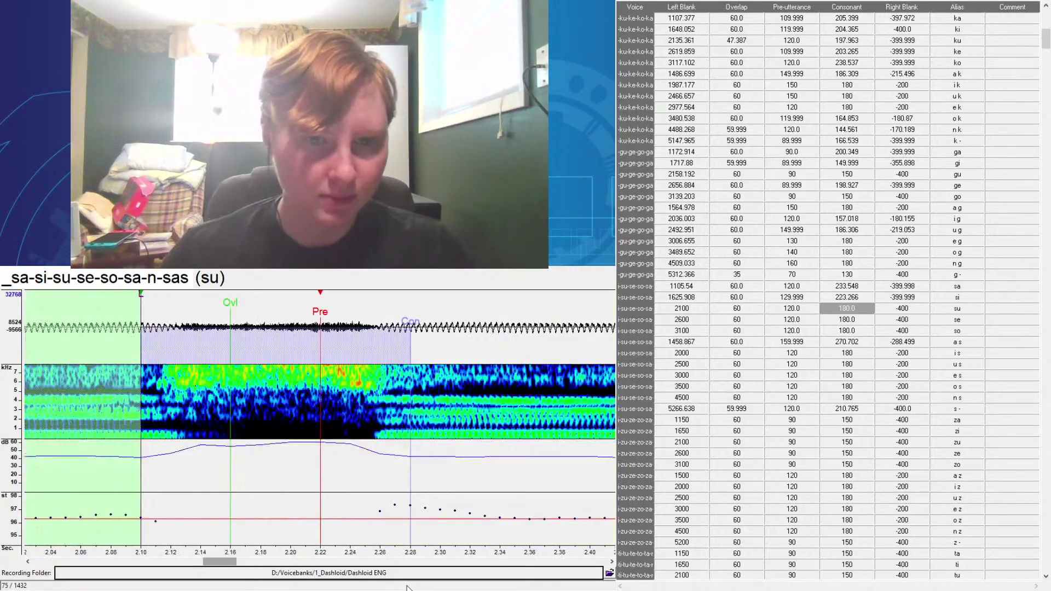
left_click(384, 447)
left_click(386, 448)
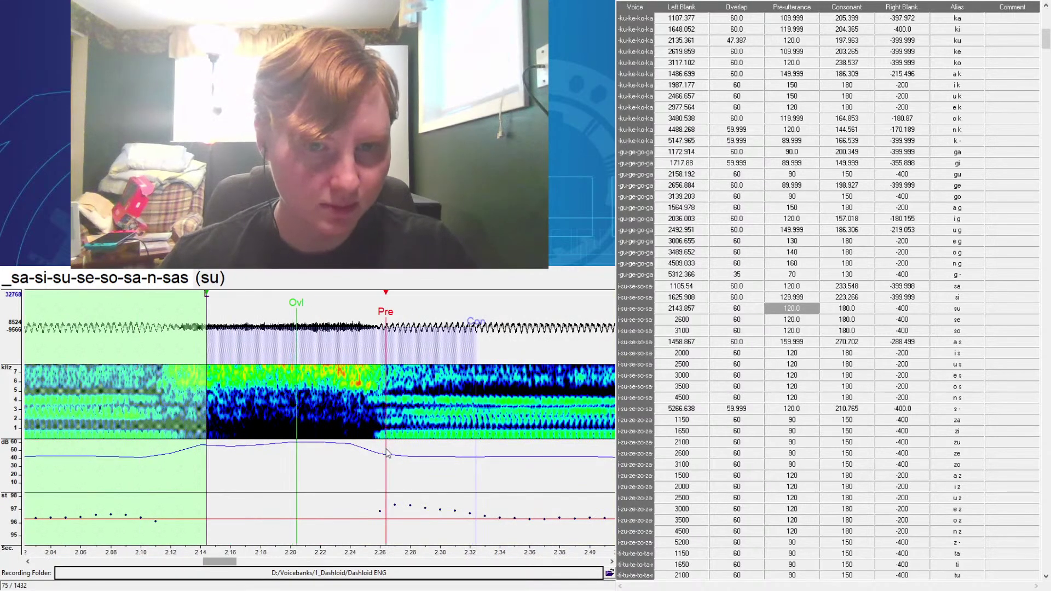
scroll(416, 547, "down", 2)
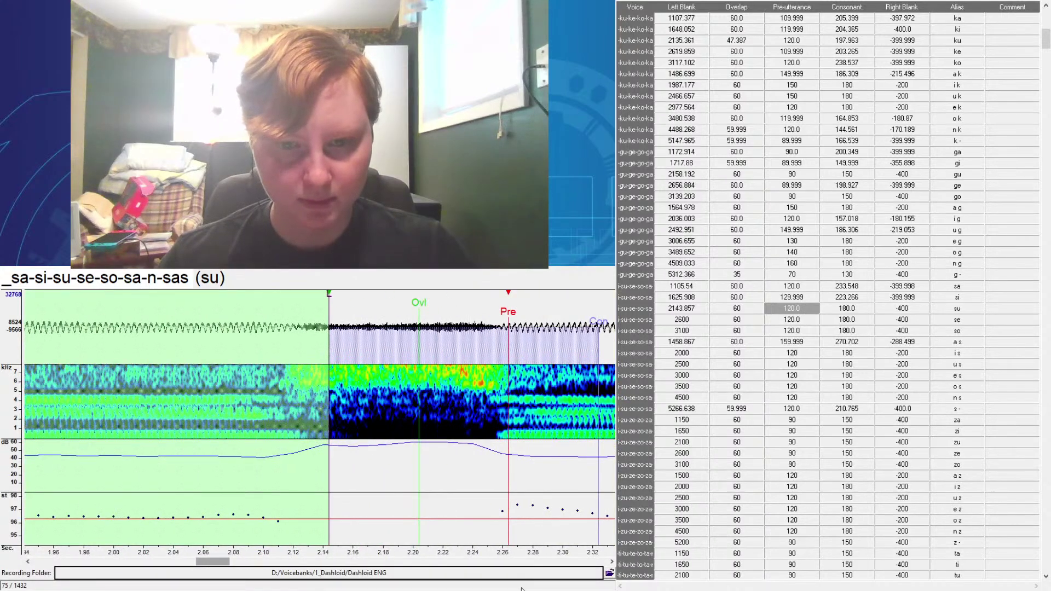
- Extend the su entry's consonant to about 188 and pull its right blank in to about -372
scroll(318, 439, "down", 3)
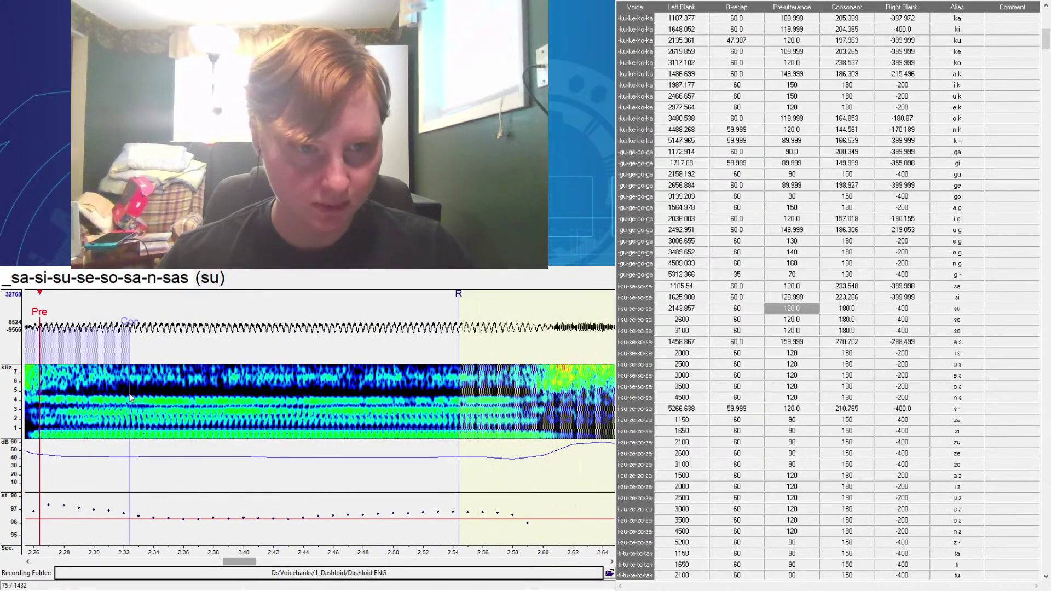
left_click_drag(130, 397, 141, 403)
left_click_drag(460, 344, 416, 330)
- Set the se entry's pre-utterance to 150 and its left blank to about 2604, aligning the pre-utterance with the vowel's start
key("Down")
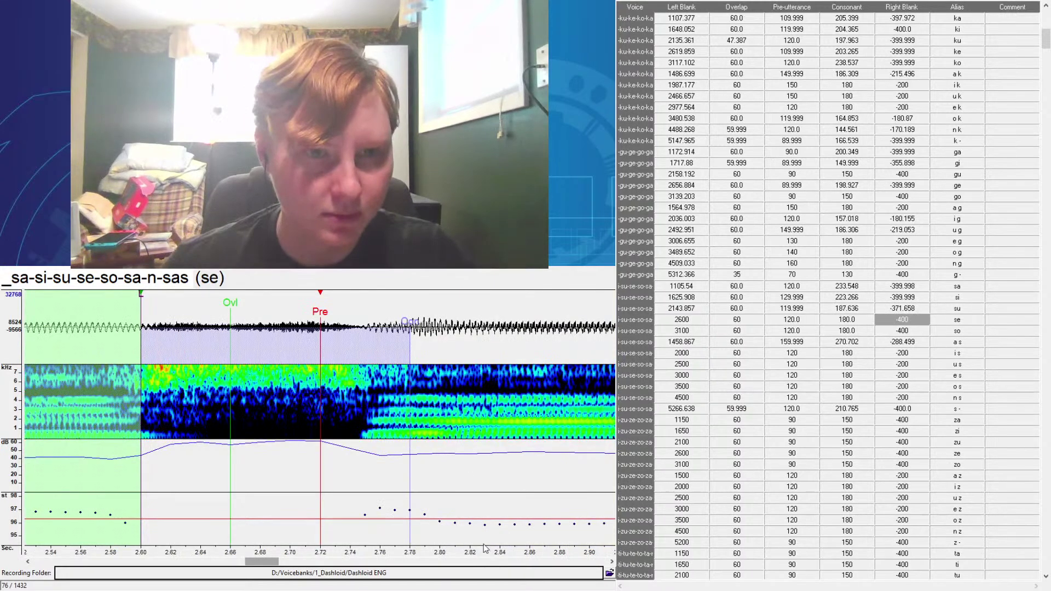
left_click(803, 319)
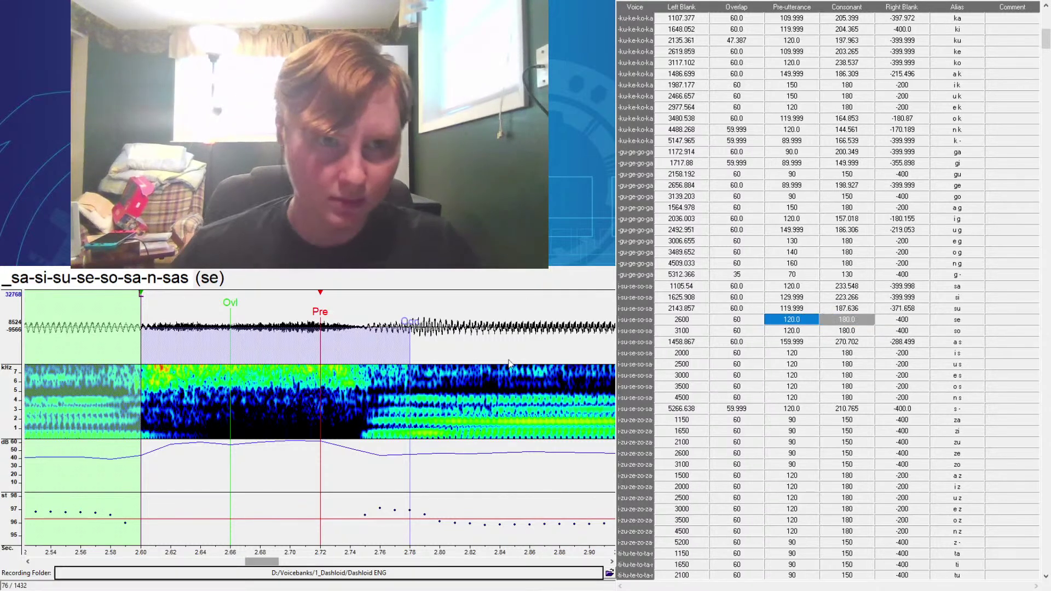
left_click_drag(327, 478, 374, 447)
scroll(320, 418, "left", 2)
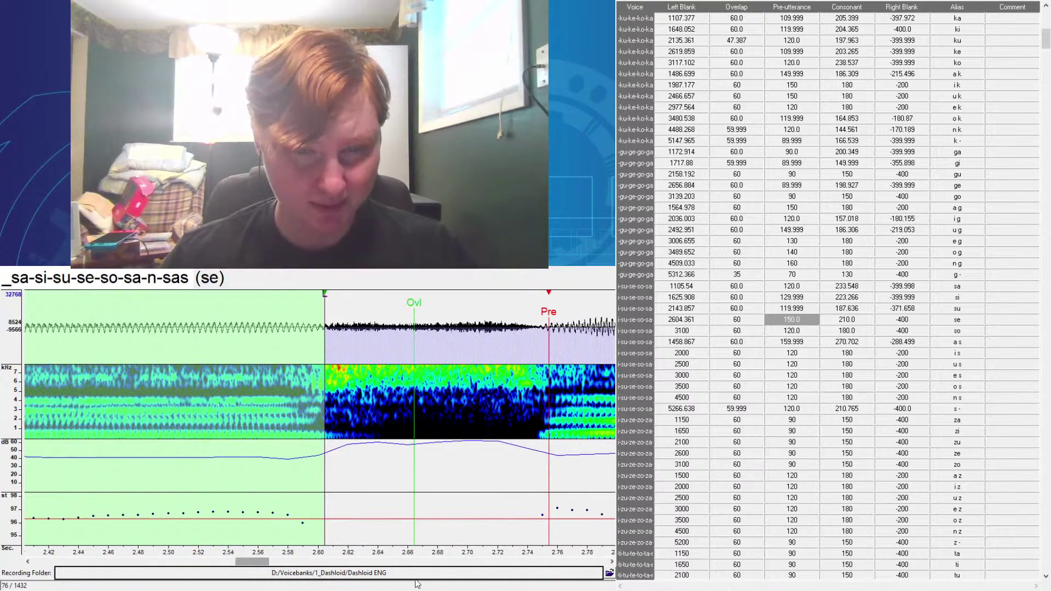
- Extend the se entry's consonant to about 244, into the steady vowel
scroll(320, 418, "right", 4)
scroll(418, 584, "right", 2)
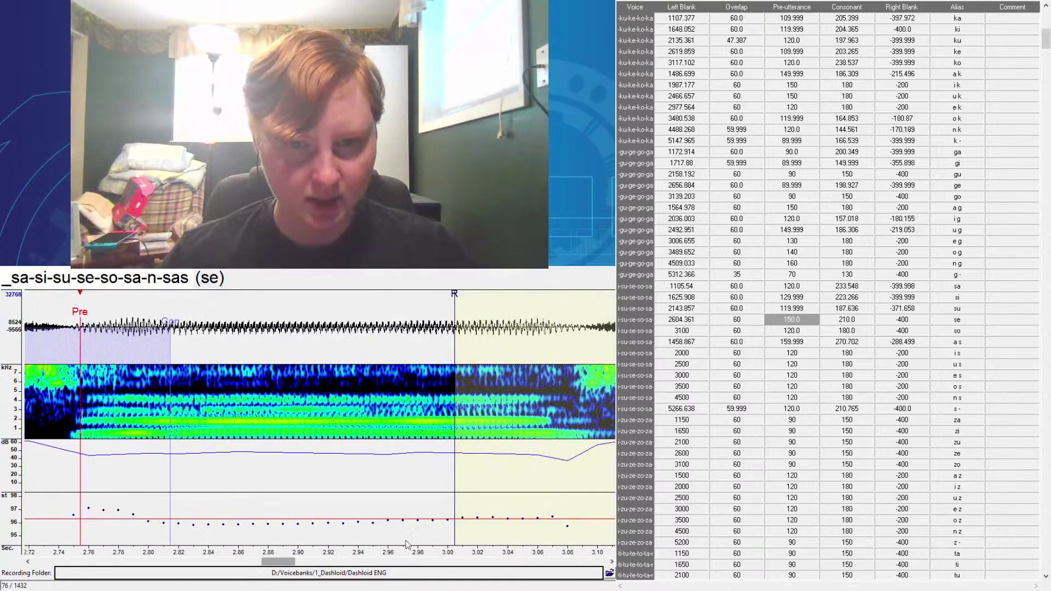
left_click_drag(171, 401, 220, 403)
scroll(367, 582, "left", 3)
- Set the so entry's pre-utterance to 140 and shift its left blank to about 3105, placing the pre-utterance at the vowel's start
key("Down")
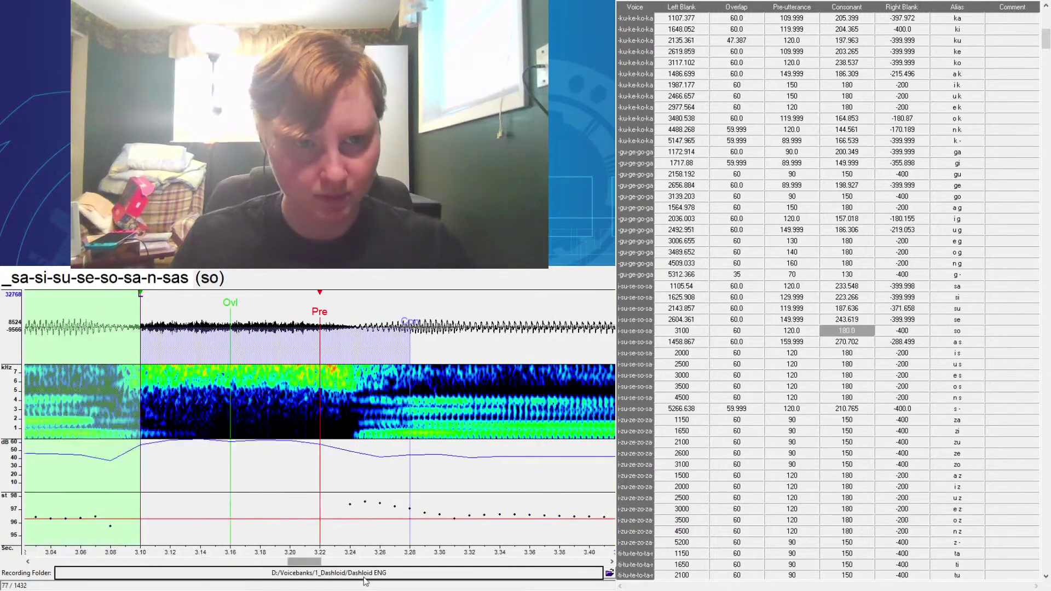
left_click(813, 332)
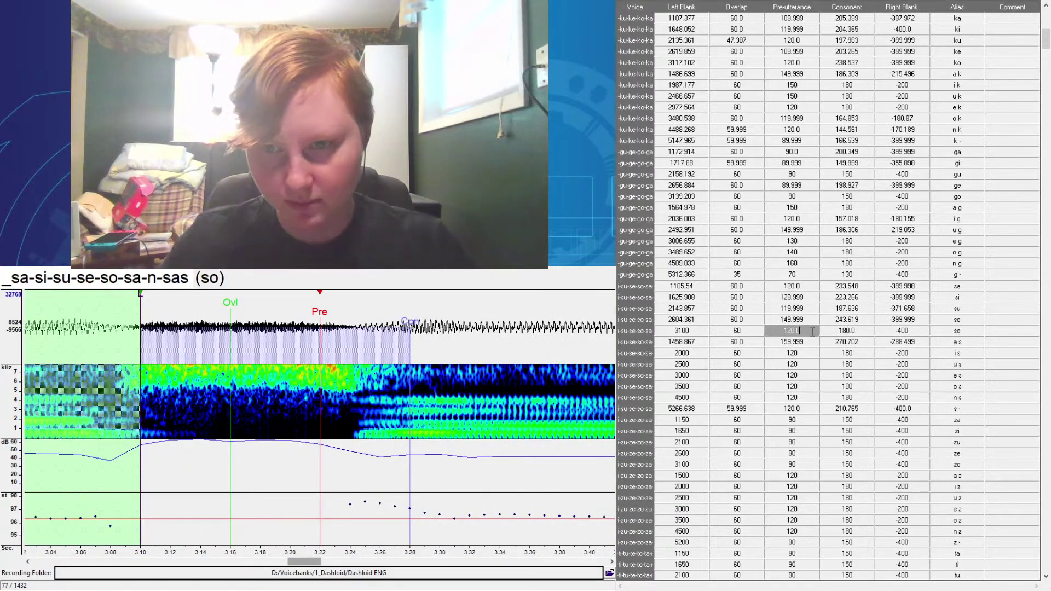
type("140")
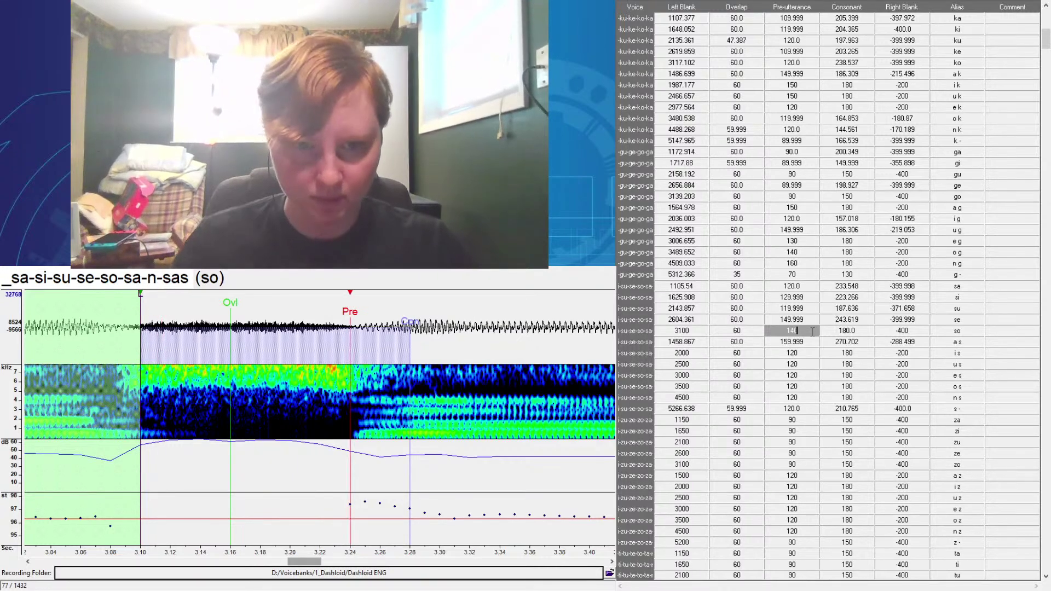
key("Return")
left_click_drag(364, 444, 360, 443)
scroll(241, 384, "down", 2)
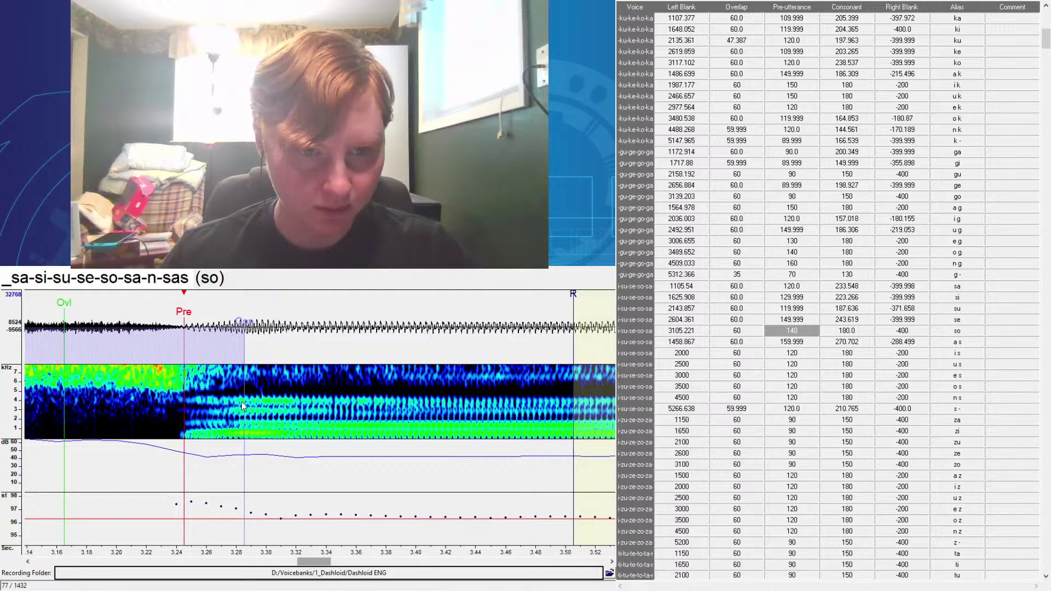
- Extend the so entry's consonant to about 245 and pull its right blank in to about -390
left_click_drag(244, 406, 352, 406)
scroll(465, 343, "down", 2)
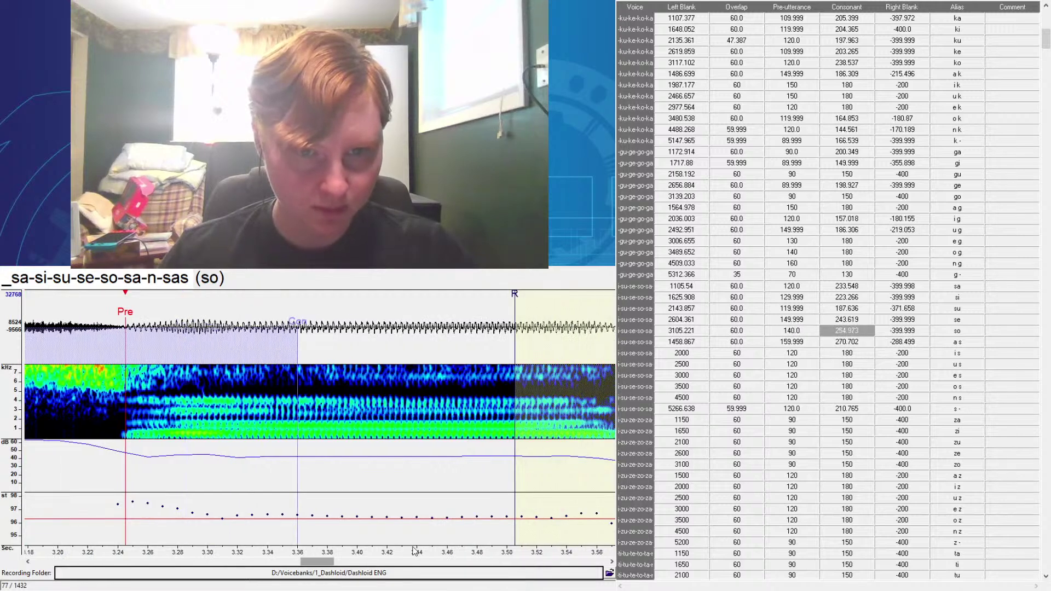
mouse_move(459, 350)
left_mouse_down()
mouse_move(247, 366)
mouse_move(228, 383)
mouse_move(442, 414)
left_mouse_up()
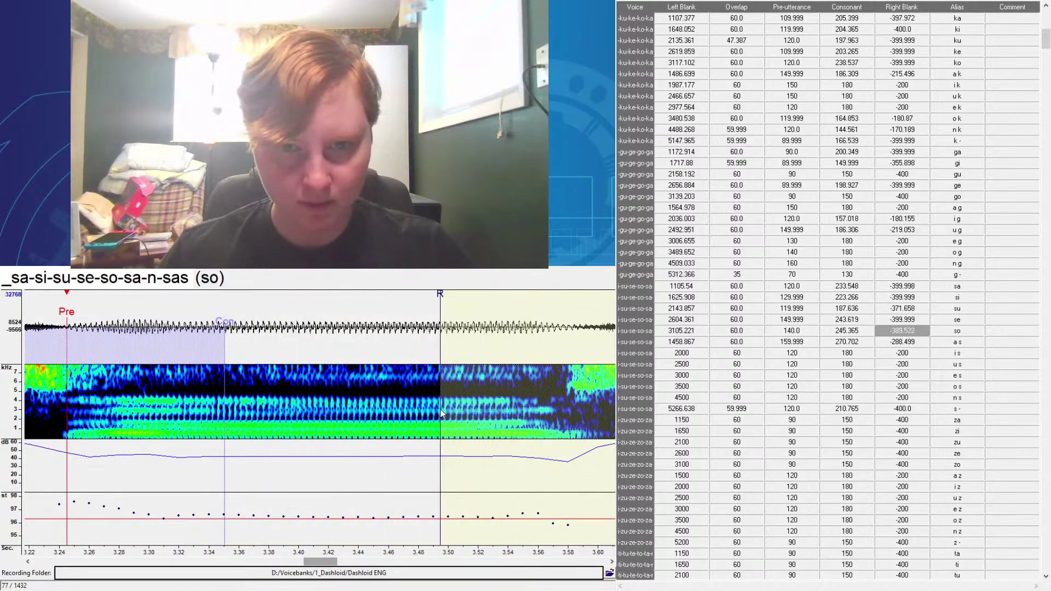
- Nudge the a s entry's left blank to about 1455 so the pre-utterance sits at the start of the s
key("Down")
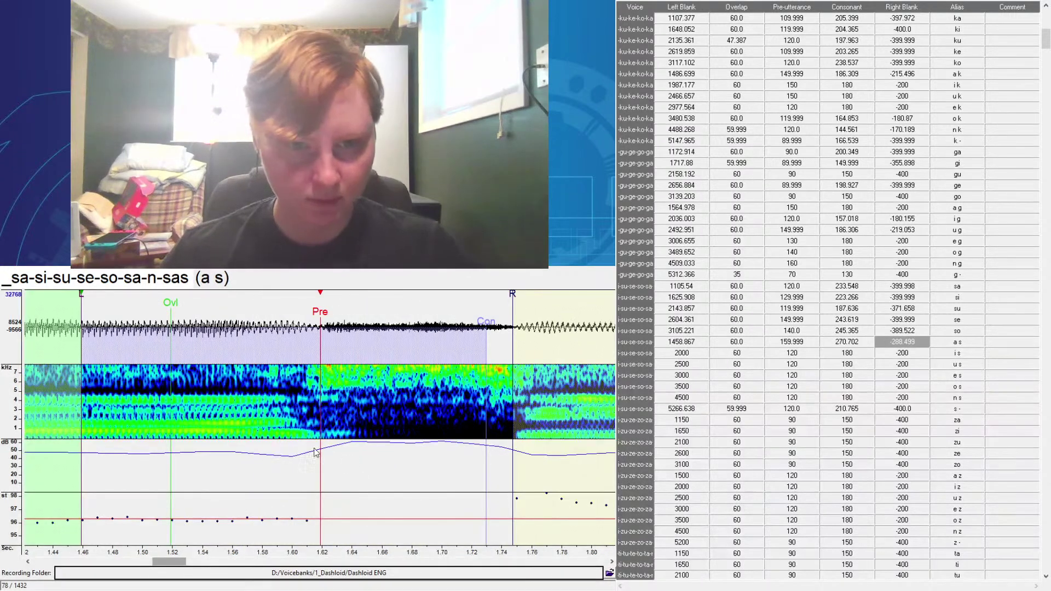
left_click_drag(321, 454, 318, 454)
scroll(426, 567, "up", 2)
- Align the i s entry's markers with a left blank of about 2001, a right blank of about -253 and a consonant of about 242
key("Down")
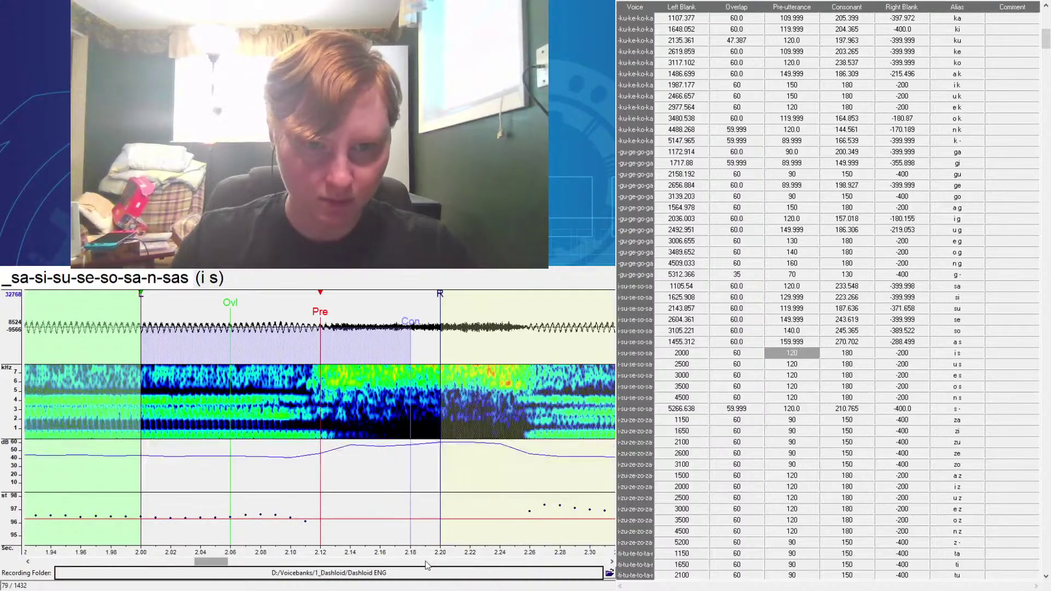
scroll(426, 566, "up", 1)
left_click_drag(363, 433, 385, 438)
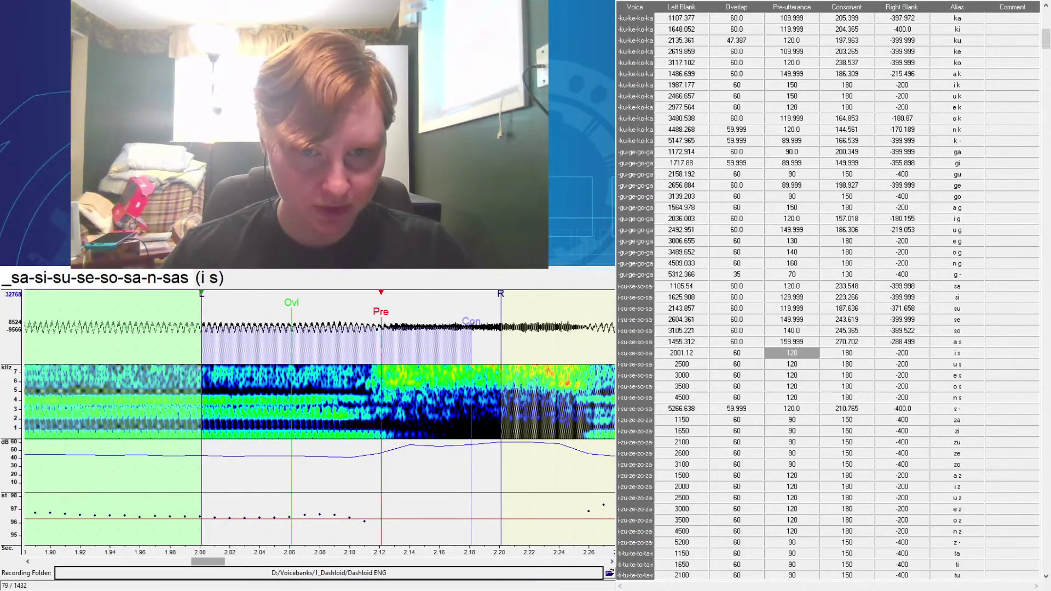
scroll(462, 329, "down", 1)
left_click_drag(462, 330, 522, 329)
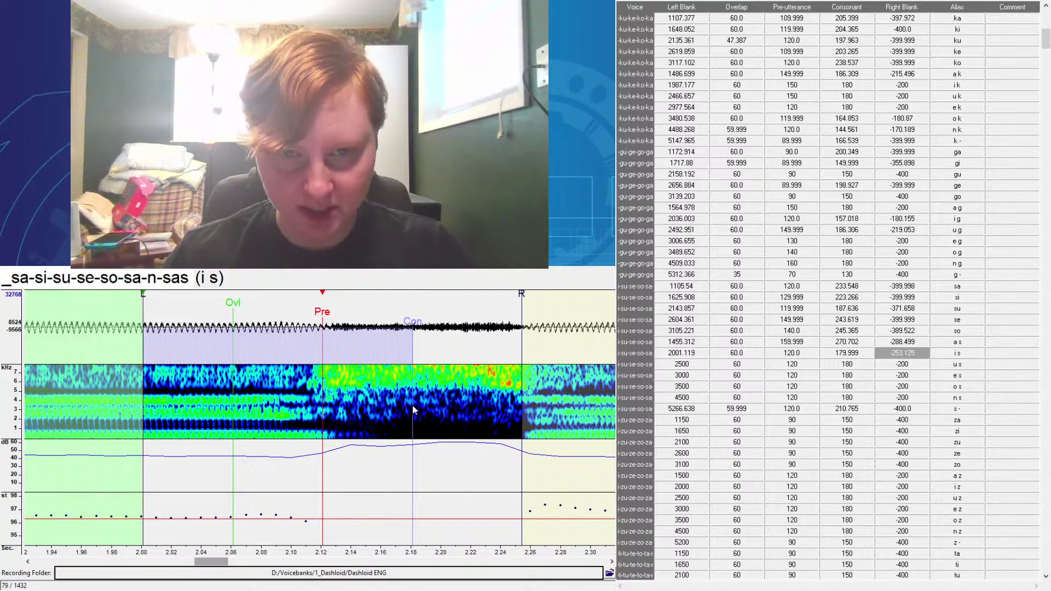
left_click_drag(408, 407, 505, 408)
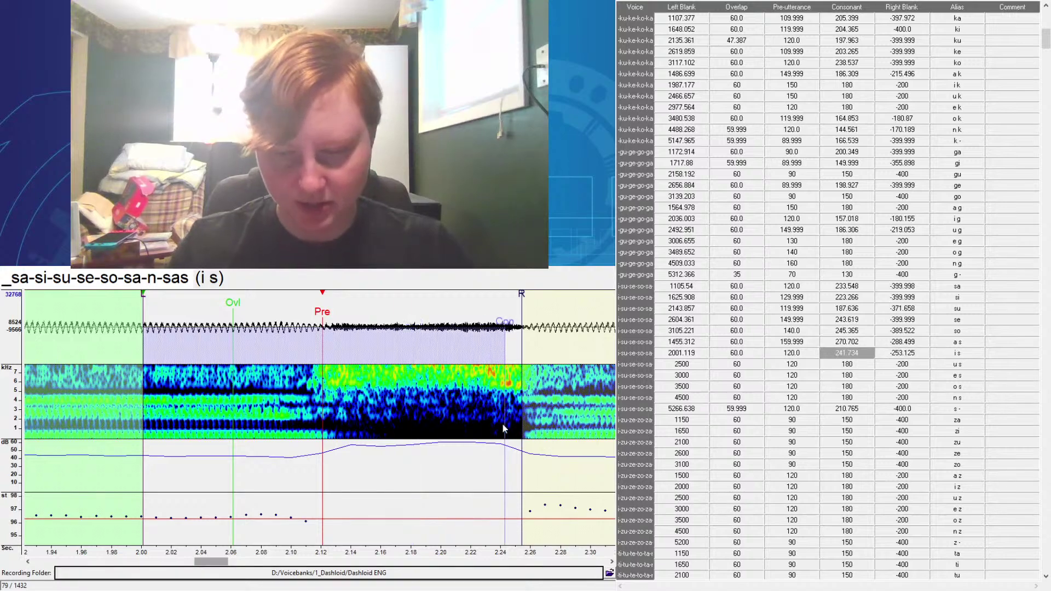
- Shift the u s entry's left blank to about 2486, placing the pre-utterance at the start of the s
key("Down")
left_click_drag(342, 394, 300, 460)
scroll(496, 370, "up", 1)
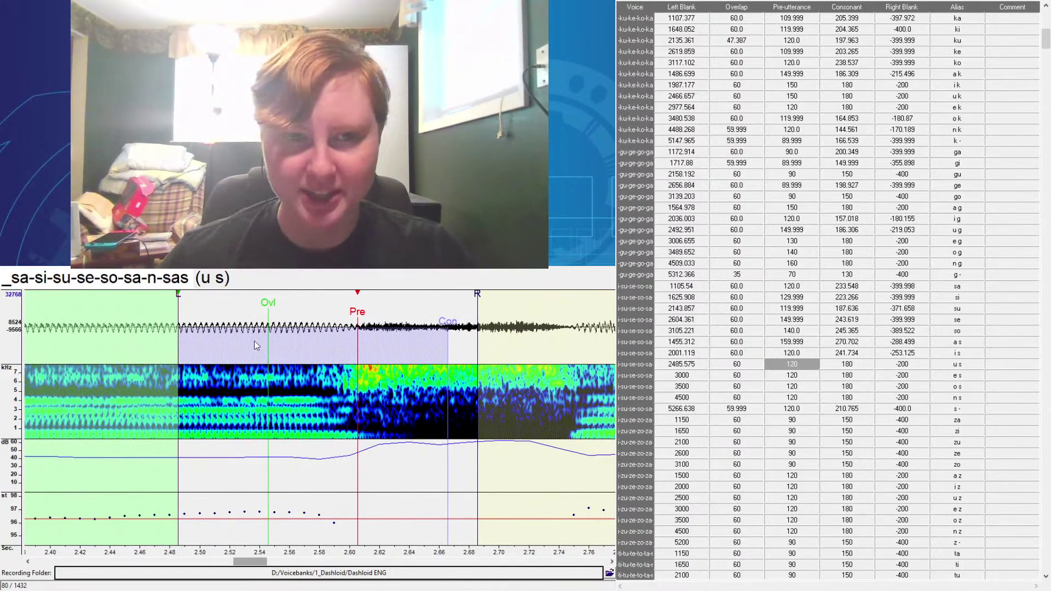
scroll(383, 329, "up", 3)
scroll(383, 329, "down", 6)
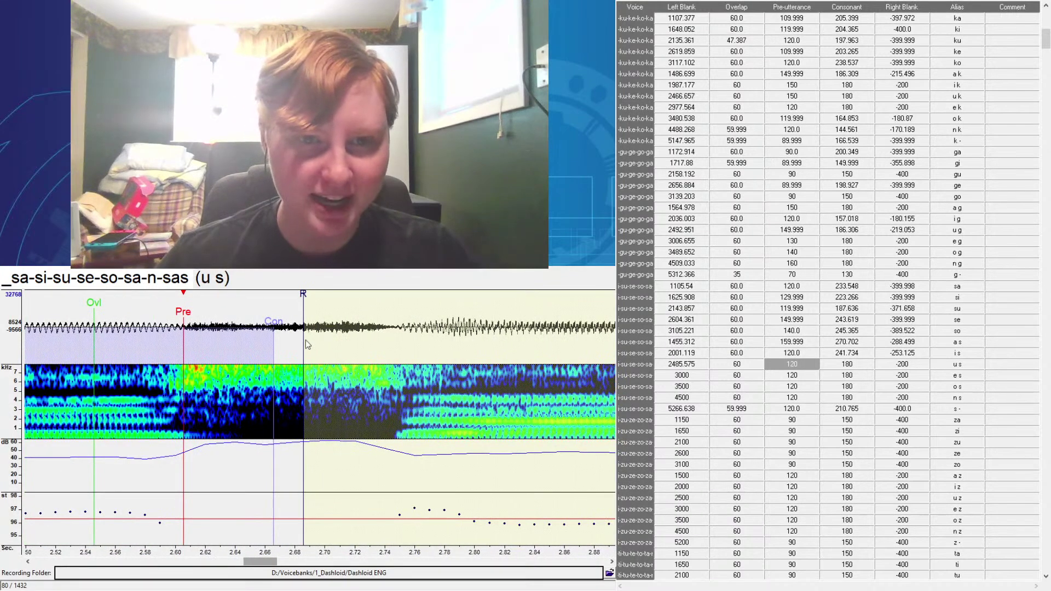
- Extend the u s entry's right blank to about -259, at the end of the s, and its consonant to about 242
left_click_drag(306, 343, 392, 372)
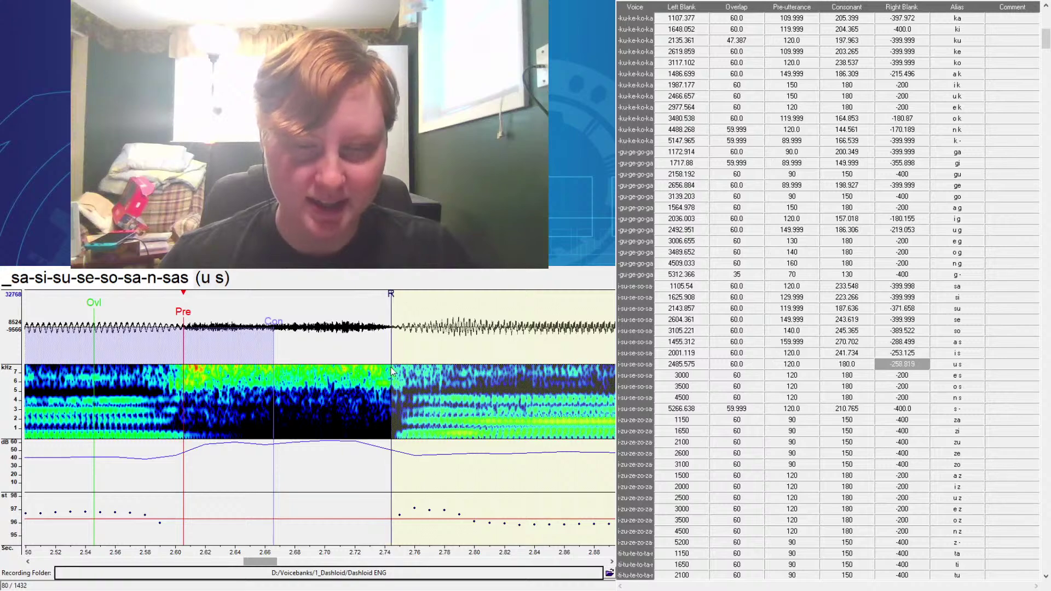
left_click_drag(272, 406, 367, 408)
scroll(367, 408, "up", 4)
scroll(483, 547, "down", 5)
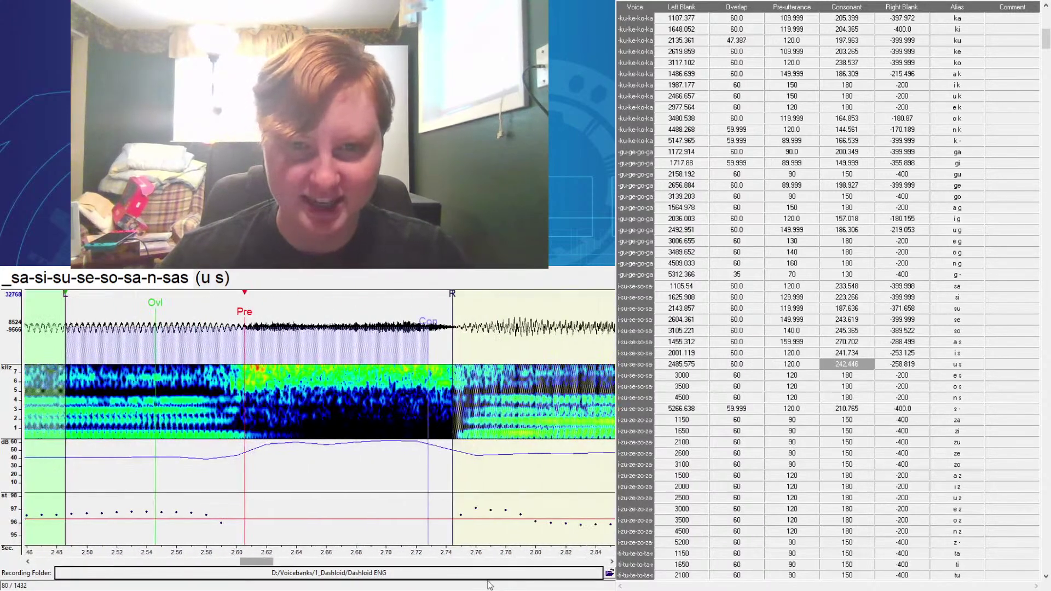
key("Down")
key("Up")
key("Up")
key("Up")
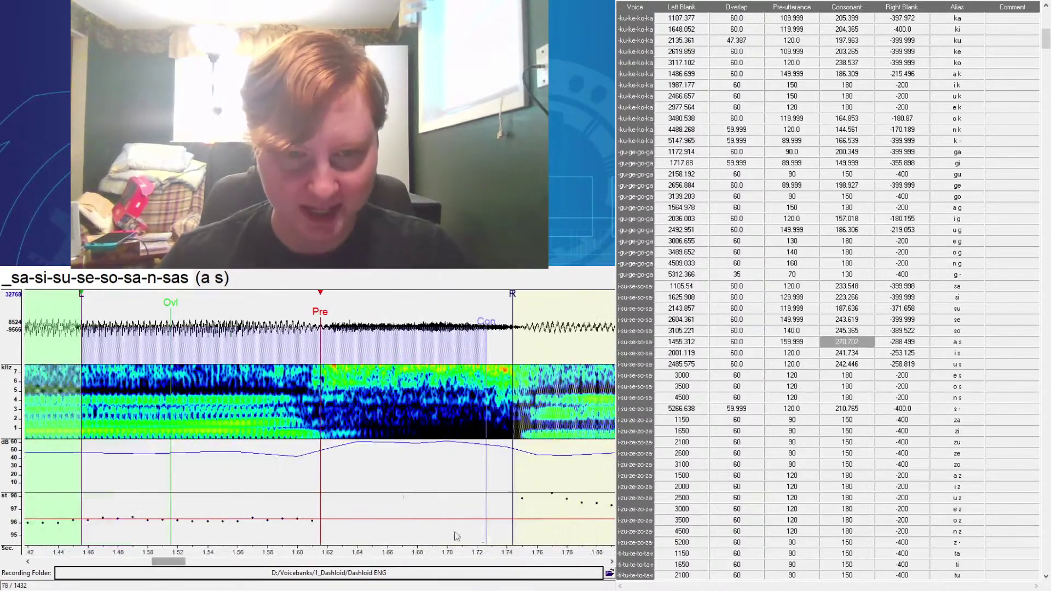
- Set the e s entry's pre-utterance to 150 and its left blank to about 2944, with the pre-utterance at the start of the s
double_click(750, 375)
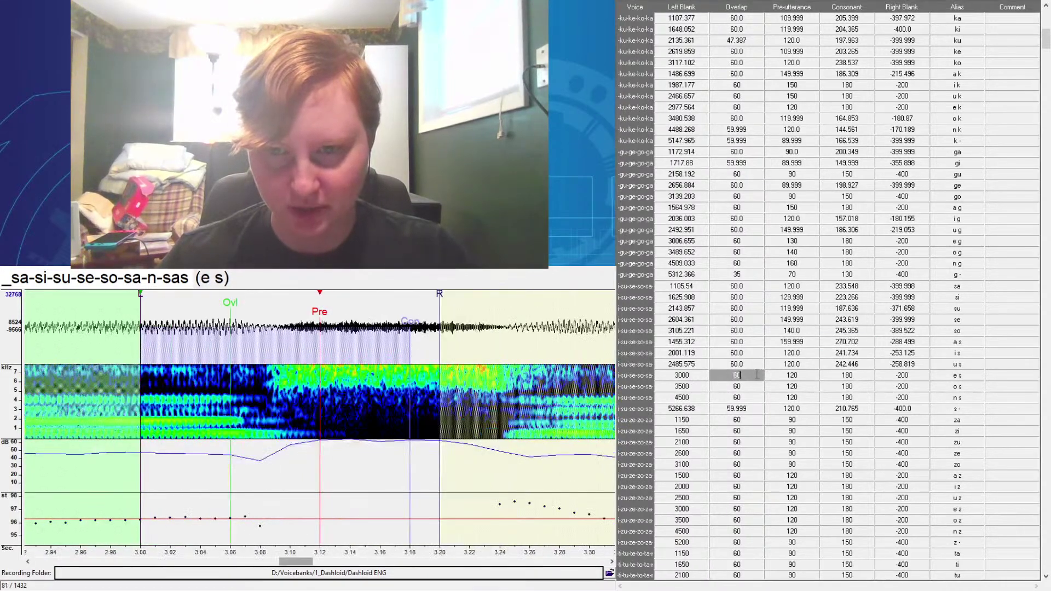
left_click(283, 436)
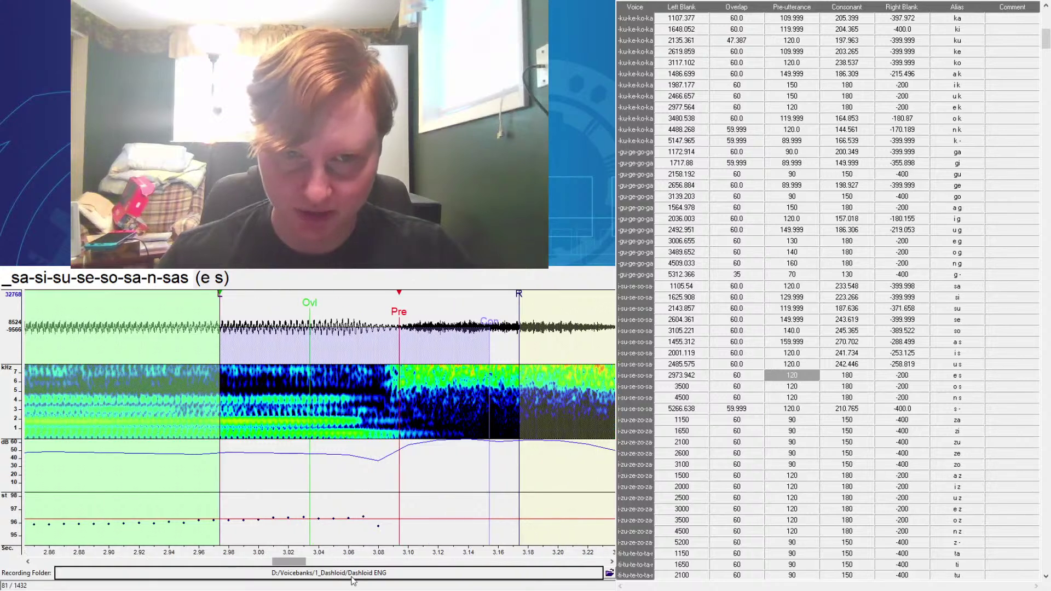
left_click(821, 375)
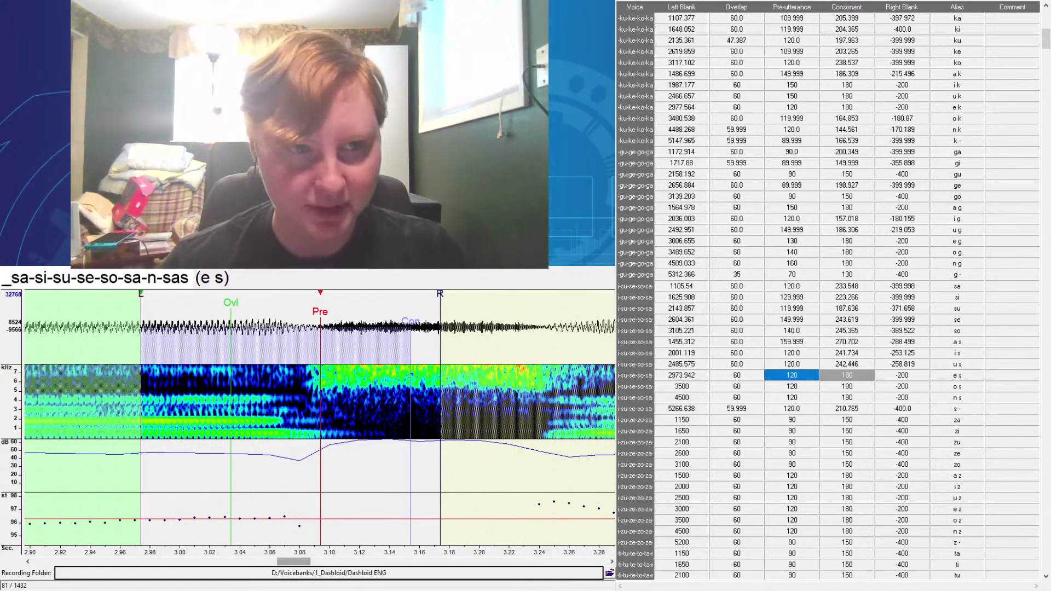
left_click(209, 273)
left_click_drag(295, 397, 251, 397)
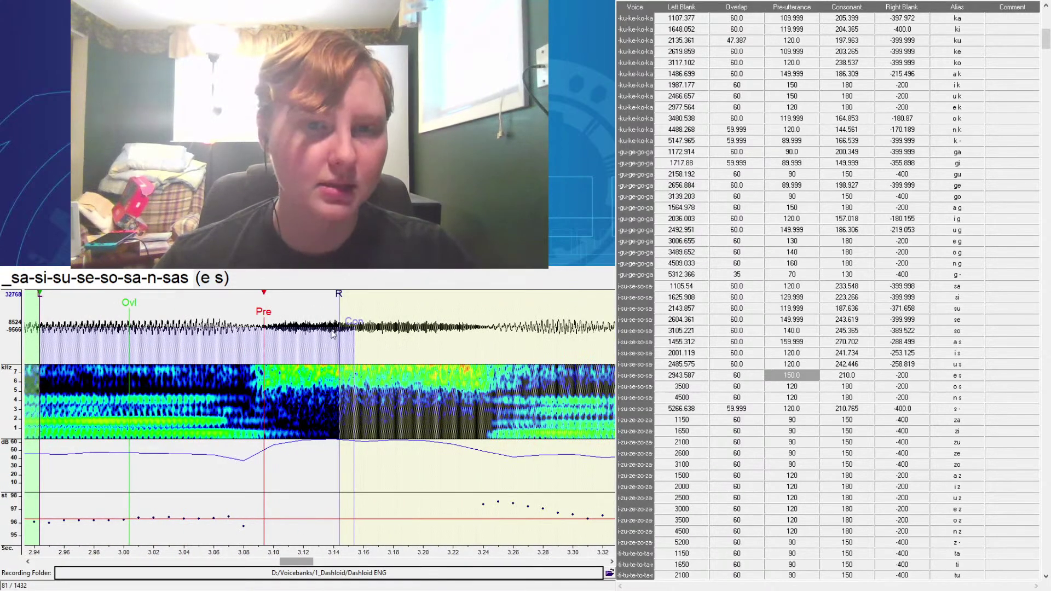
- Extend the e s entry's right blank to about -296, at the end of the s, and its consonant to about 281
mouse_move(339, 306)
left_mouse_down()
mouse_move(490, 328)
mouse_move(482, 332)
left_mouse_up()
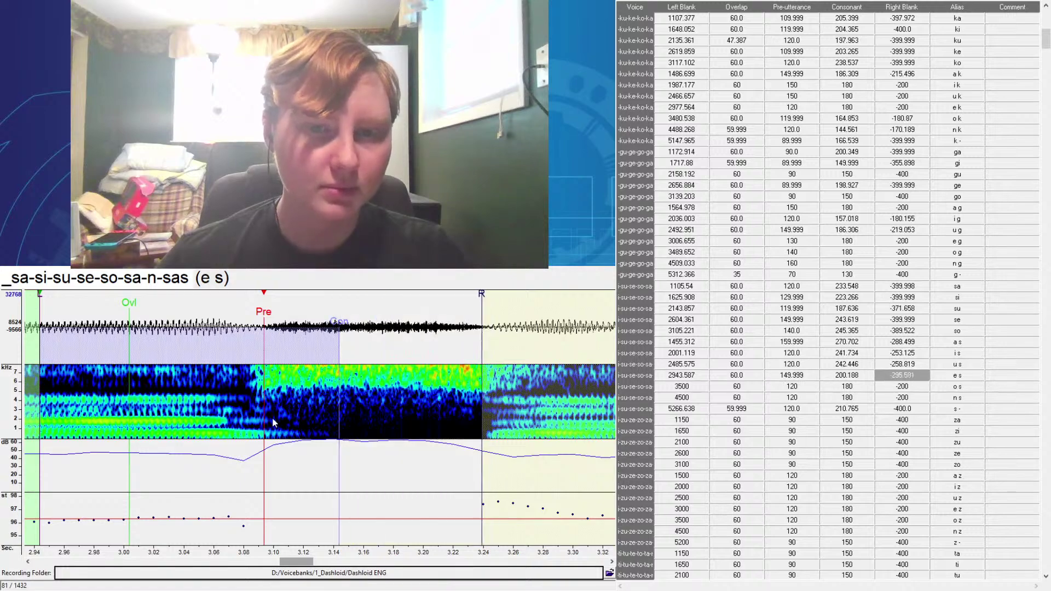
left_click_drag(340, 412, 459, 420)
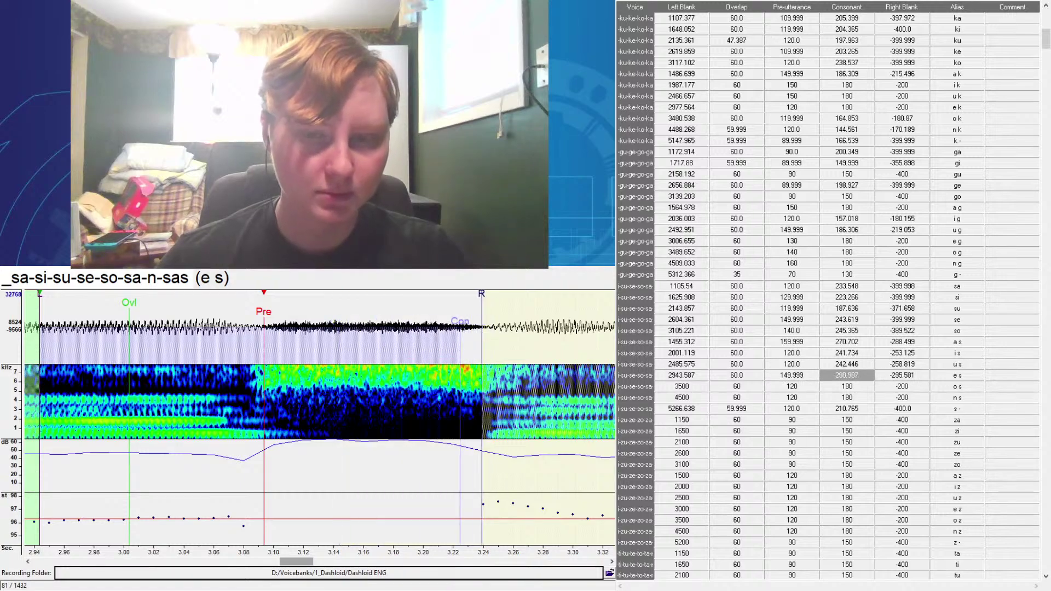
scroll(320, 418, "left", 6)
scroll(425, 586, "right", 8)
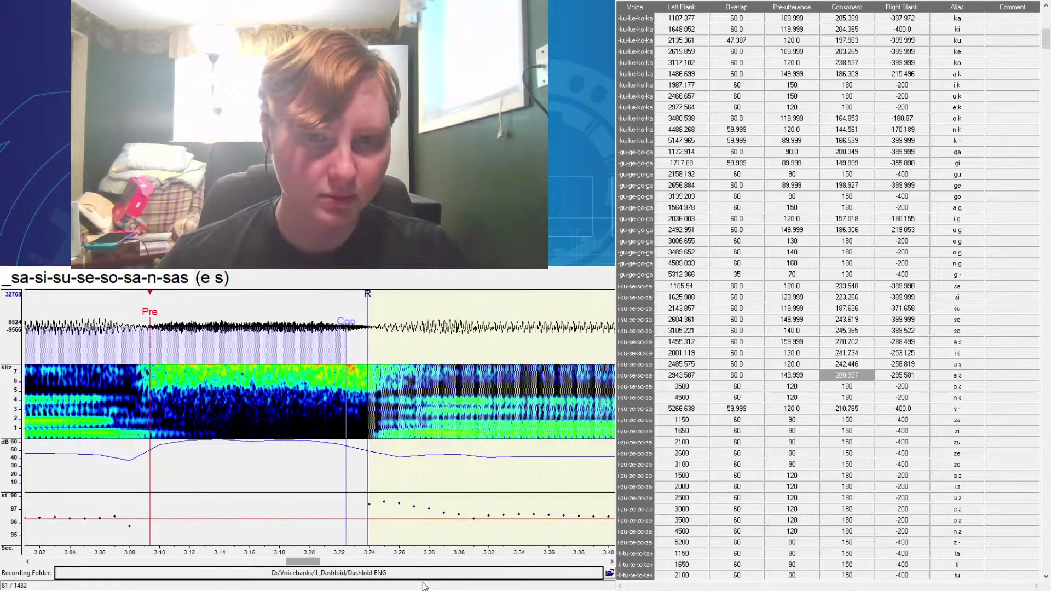
- Set the o s entry's pre-utterance to 150 and its left blank to about 3431, with the pre-utterance at the start of the s
key("Down")
left_click(438, 460)
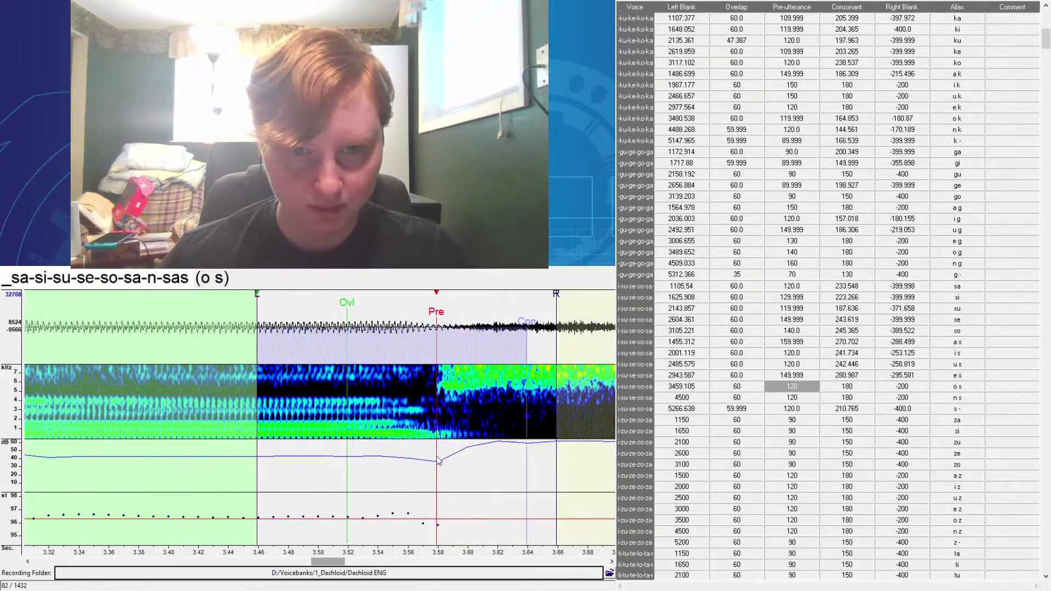
left_click_drag(438, 460, 441, 461)
left_click(815, 382)
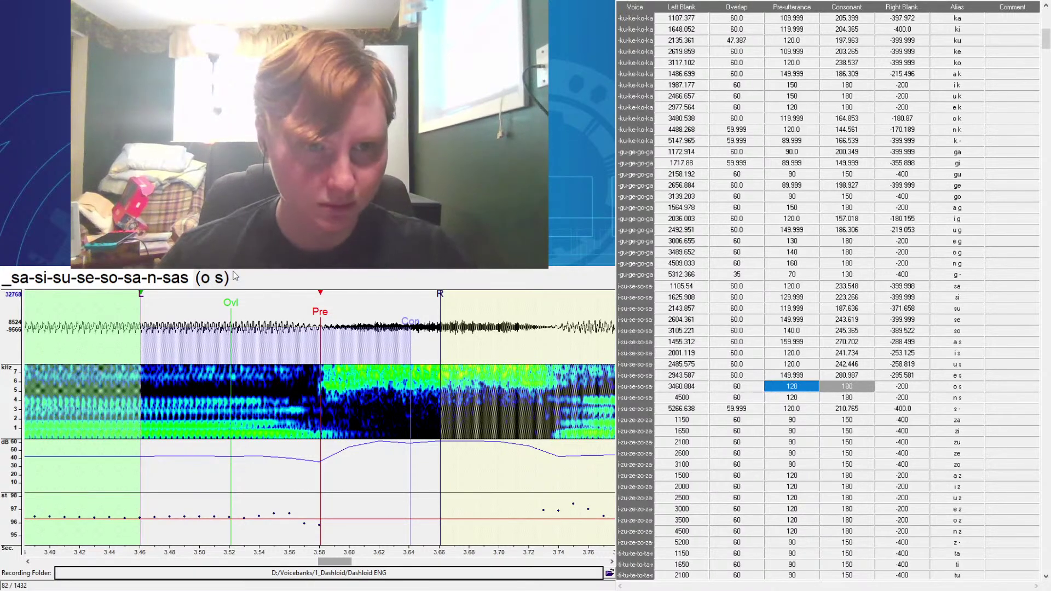
type("150")
key("Return")
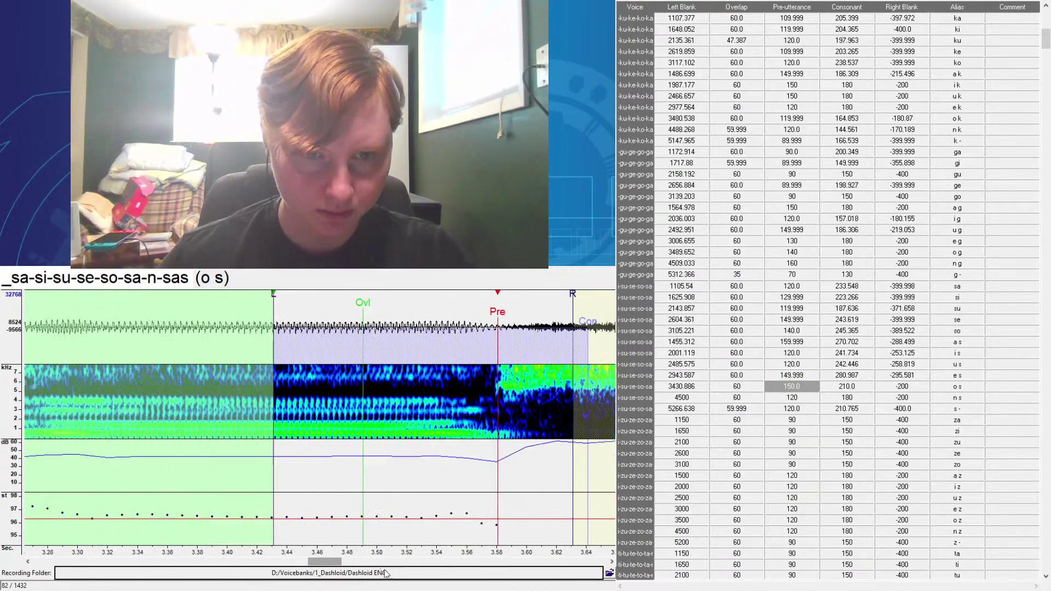
- Extend the o s entry's right blank to about -302, at the end of the s, and its consonant to about 292
left_click_drag(338, 339, 491, 341)
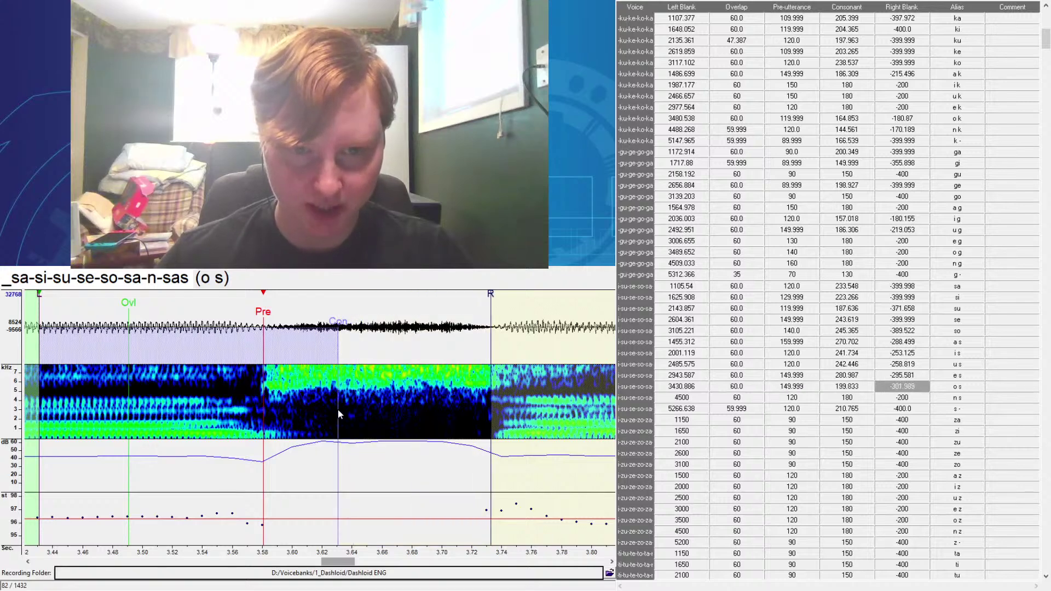
mouse_move(337, 409)
left_mouse_down()
mouse_move(487, 410)
mouse_move(477, 409)
left_mouse_up()
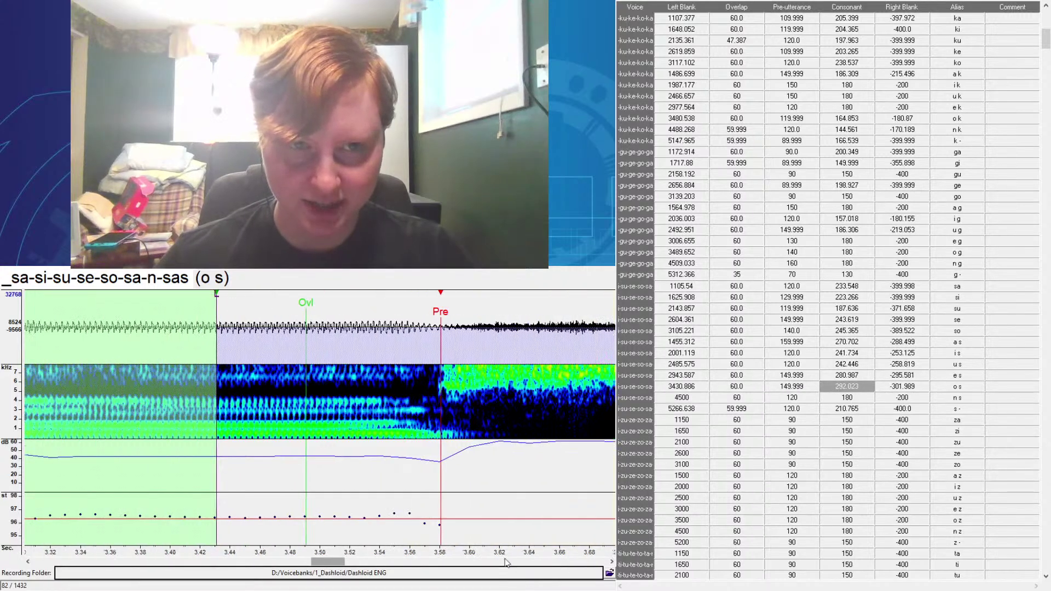
- Align the n s entry's pre-utterance with the s onset at left blank about 4484, extending right blank to about -264 and consonant to about 243
key("Down")
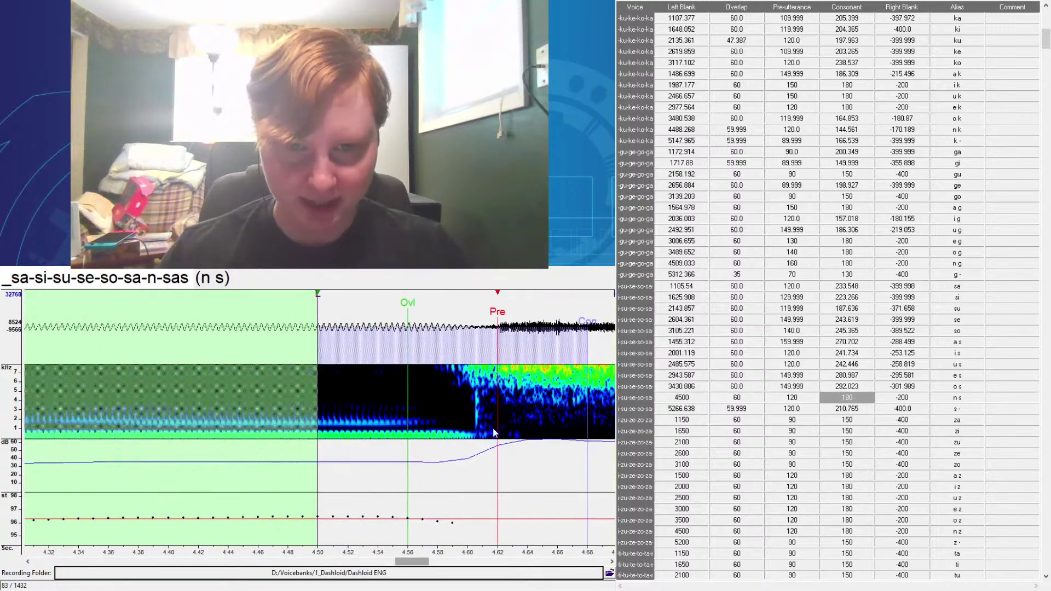
left_click_drag(493, 429, 474, 438)
scroll(408, 395, "down", 3)
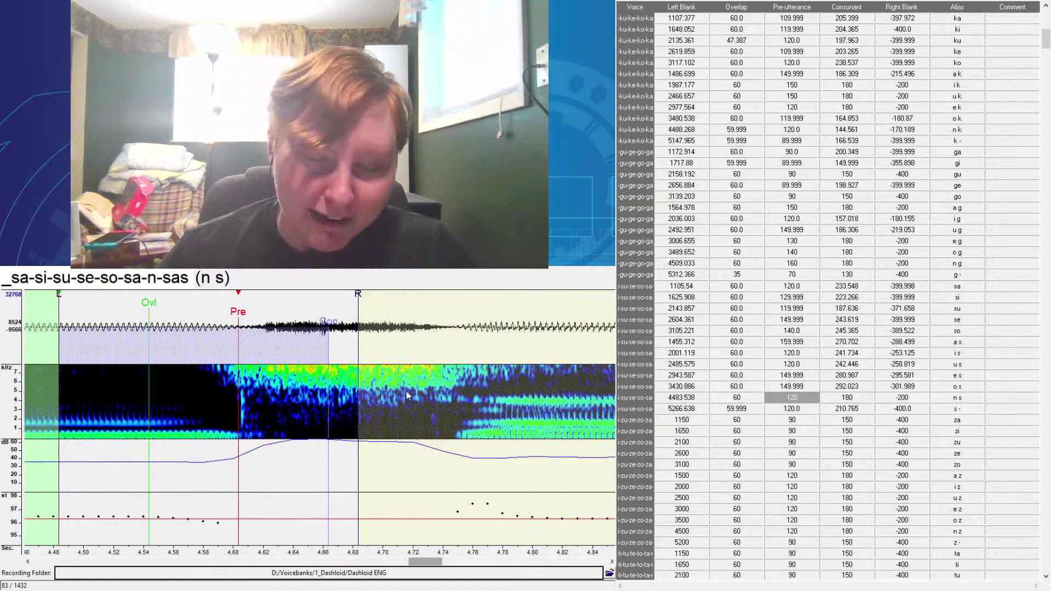
mouse_move(360, 344)
left_mouse_down()
mouse_move(458, 386)
mouse_move(455, 394)
left_mouse_up()
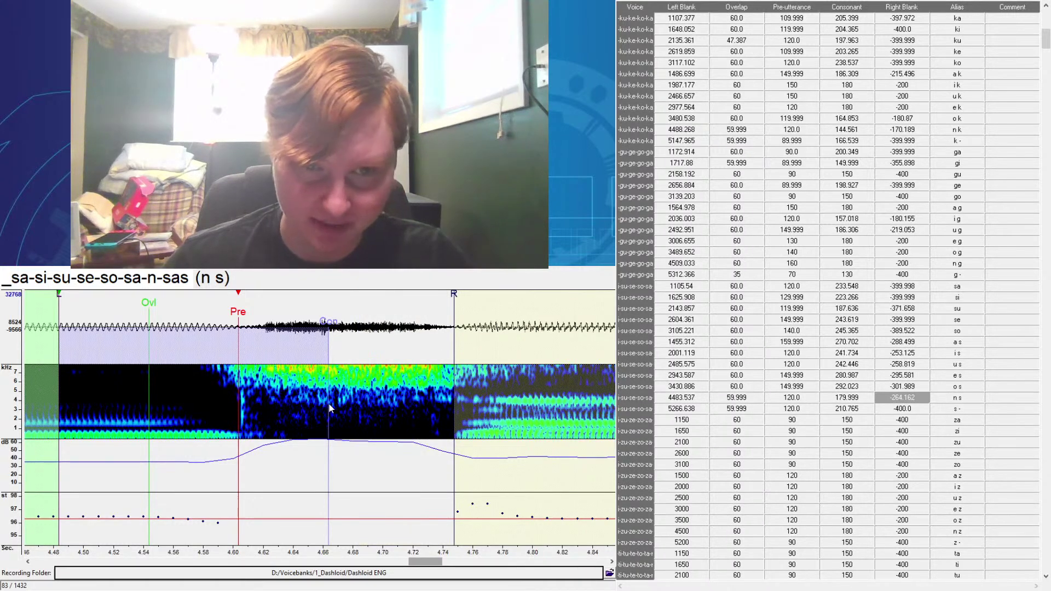
mouse_move(330, 408)
left_mouse_down()
mouse_move(407, 430)
mouse_move(424, 448)
left_mouse_up()
scroll(452, 572, "up", 4)
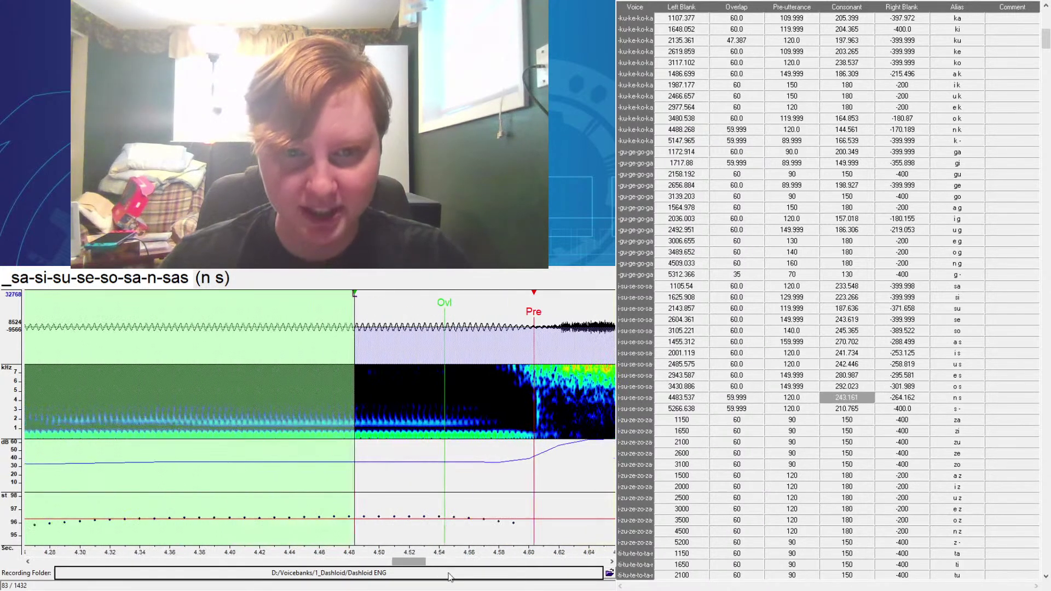
- Shift the s - entry's markers slightly later, to a left blank of about 5272, with the pre-utterance near the end of the s
key("Down")
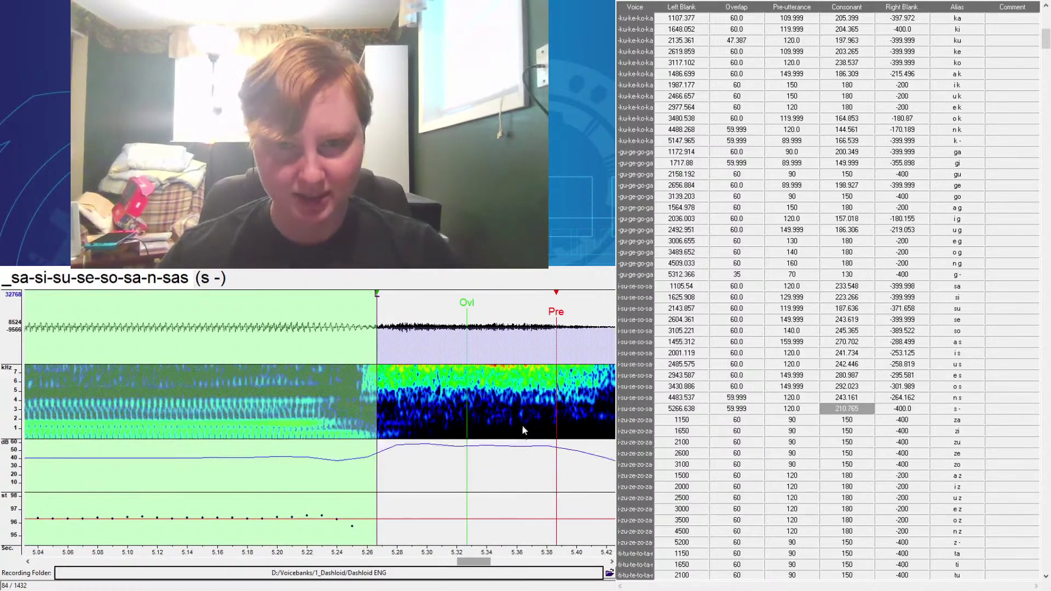
left_click_drag(554, 423, 561, 422)
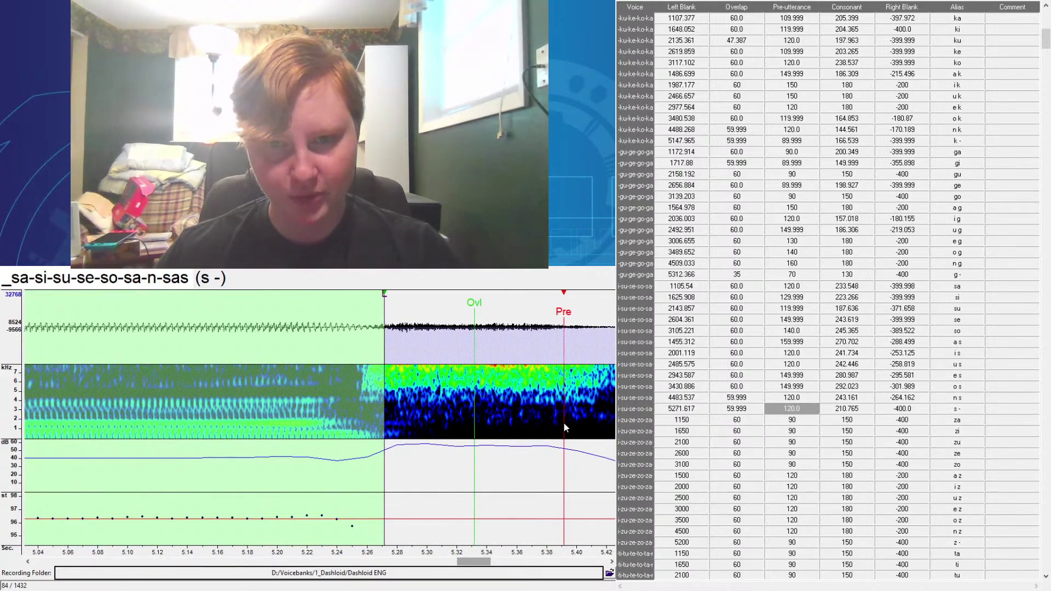
scroll(549, 560, "down", 4)
scroll(549, 560, "down", 3)
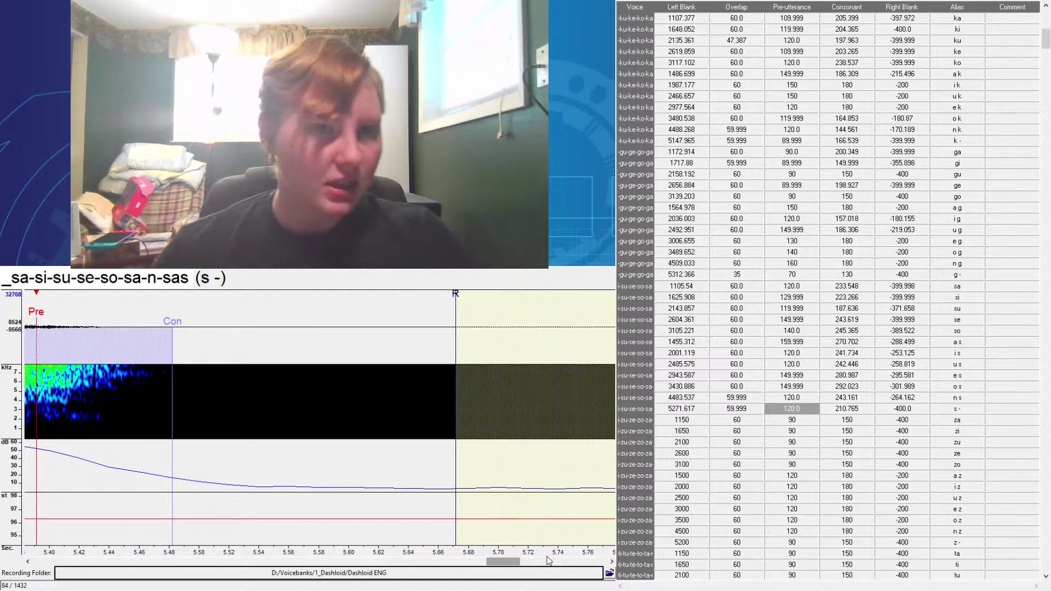
- Set the za entry's left blank to about 1194, with the pre-utterance at the vowel onset, and extend its consonant to about 197
key("Down")
left_click(385, 454)
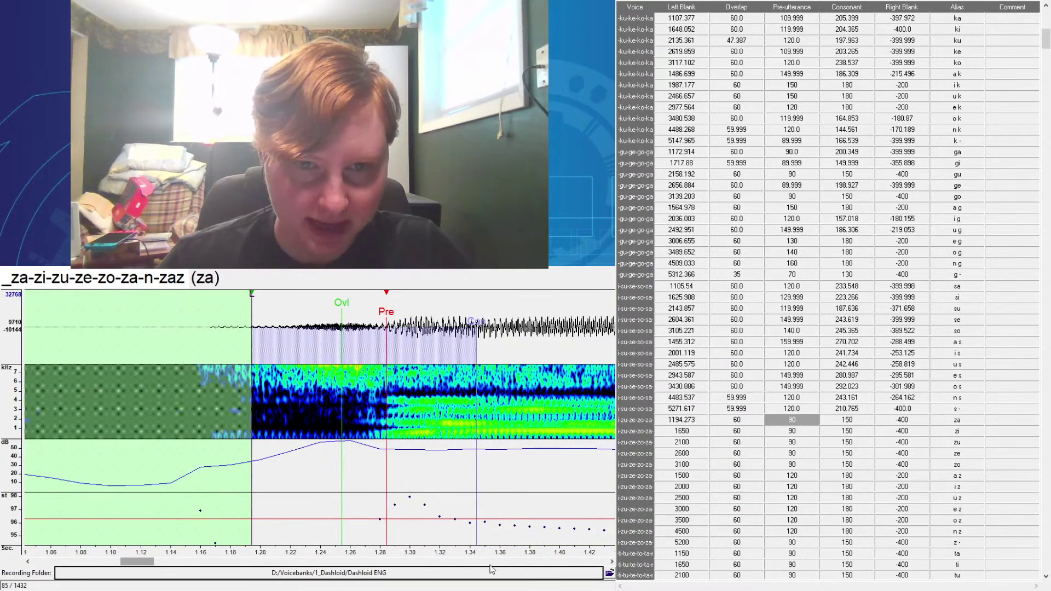
scroll(491, 570, "down", 6)
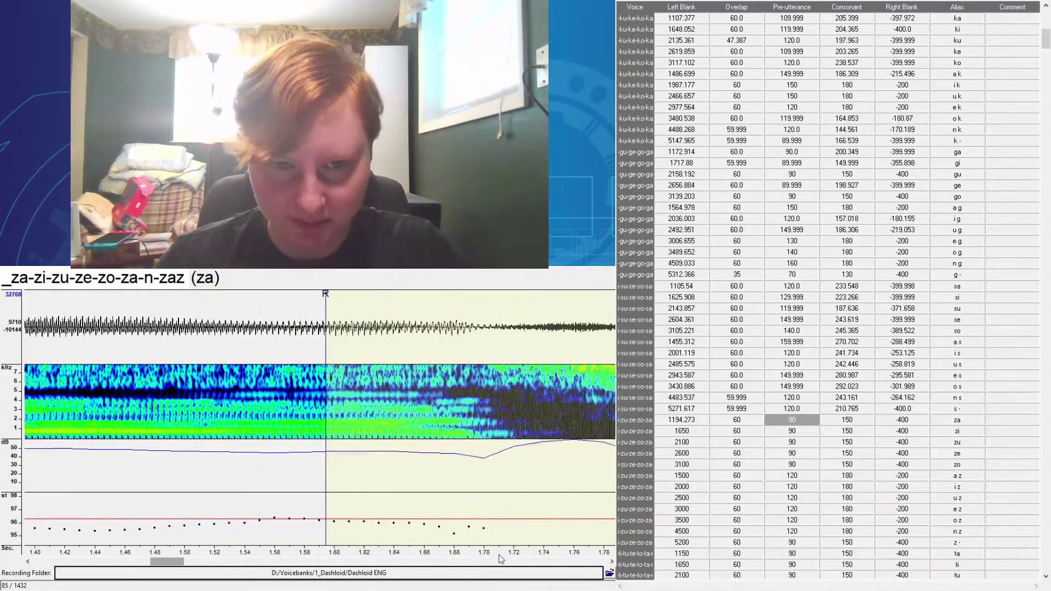
scroll(498, 554, "up", 2)
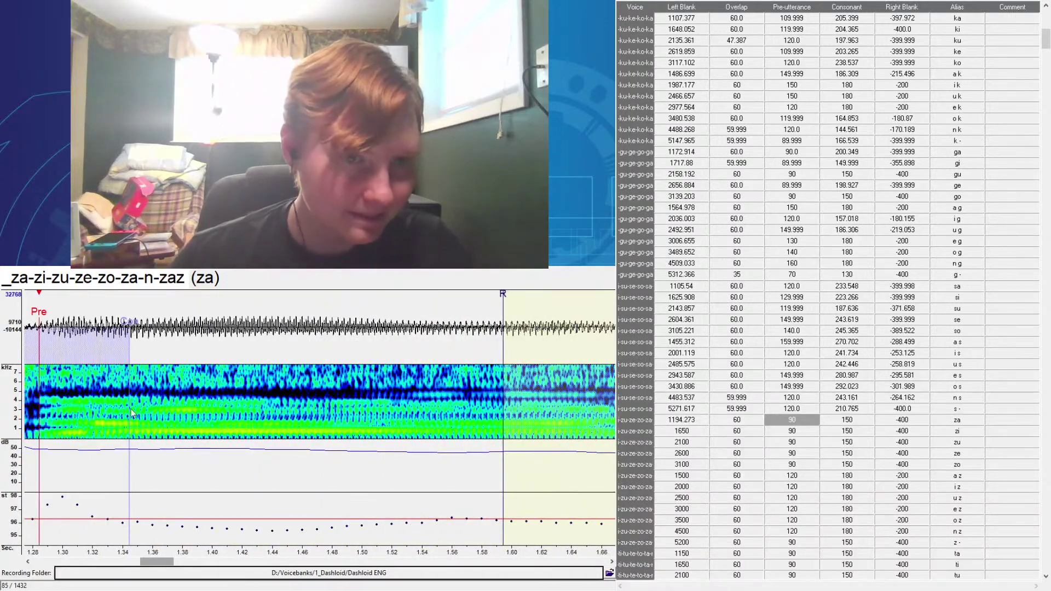
left_click_drag(131, 413, 200, 416)
scroll(286, 562, "down", 3)
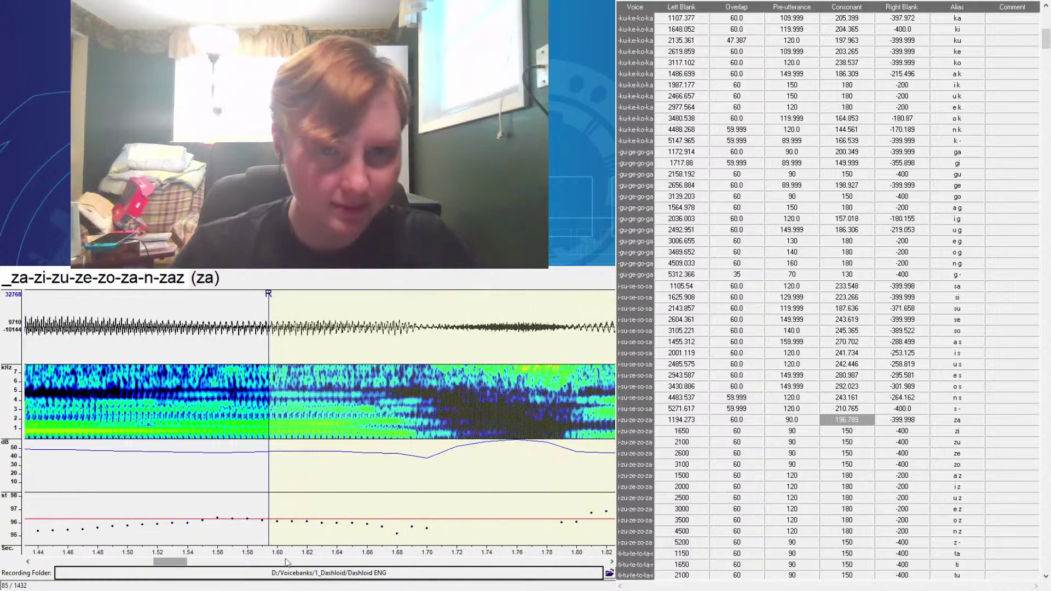
- Set the zi entry's left blank to about 1710, with the pre-utterance at the vowel onset, and extend its consonant to about 179
key("Down")
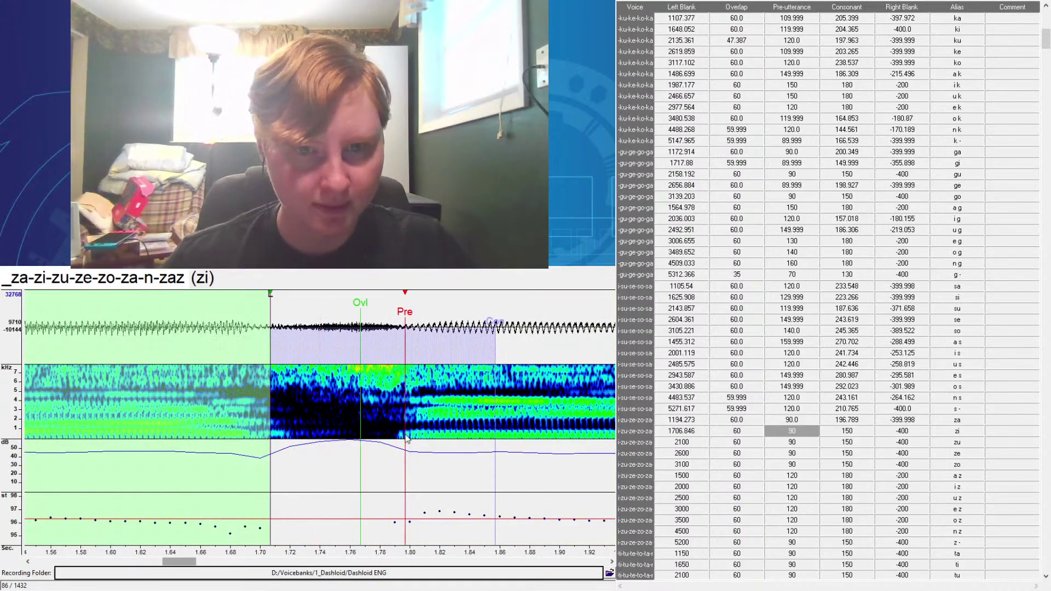
left_click_drag(407, 438, 411, 441)
scroll(419, 567, "down", 5)
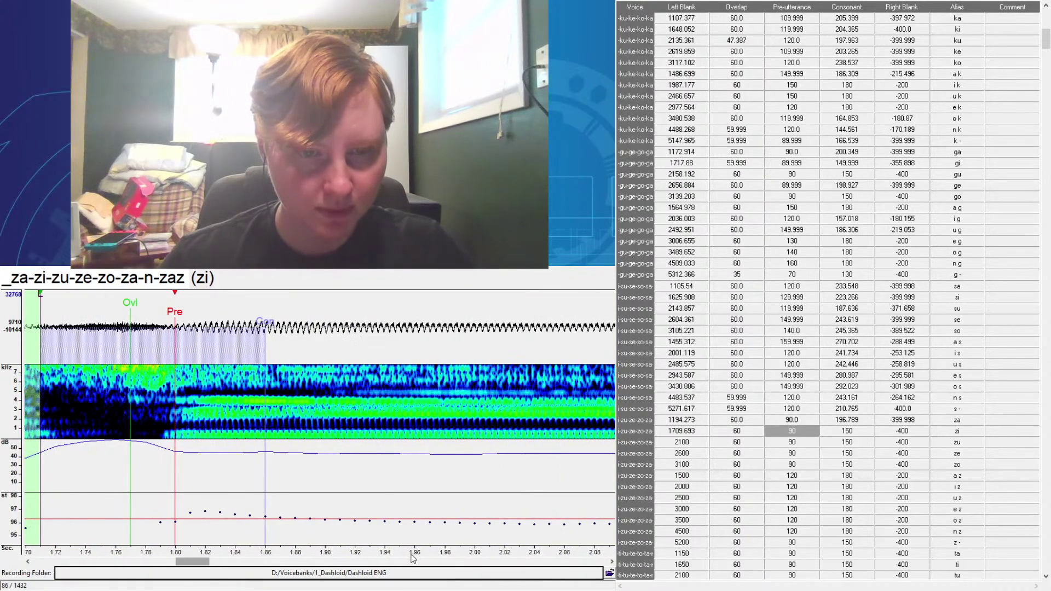
scroll(417, 570, "up", 1)
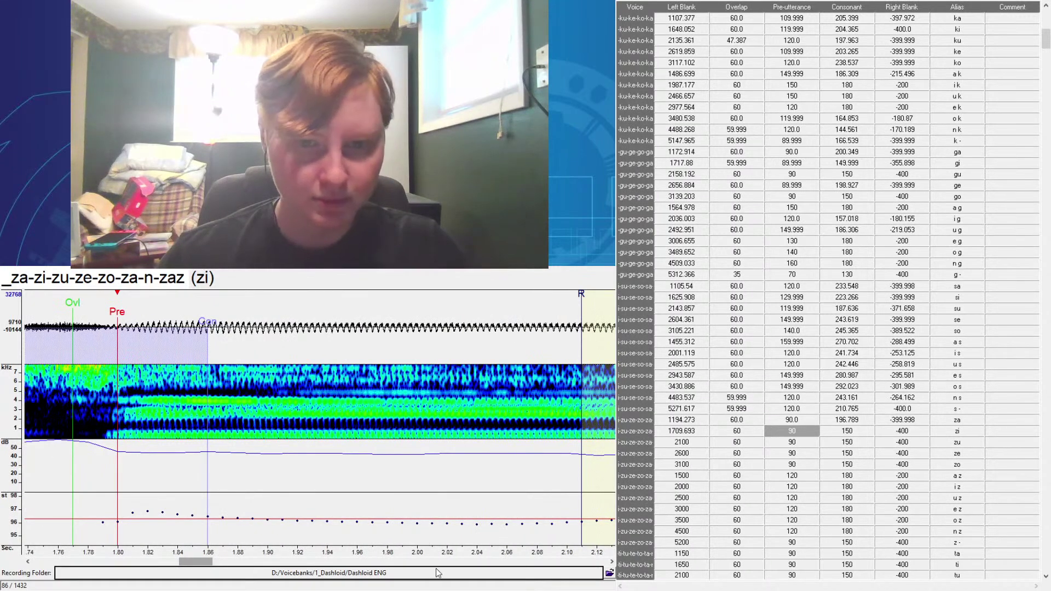
scroll(446, 584, "down", 2)
scroll(316, 553, "up", 1)
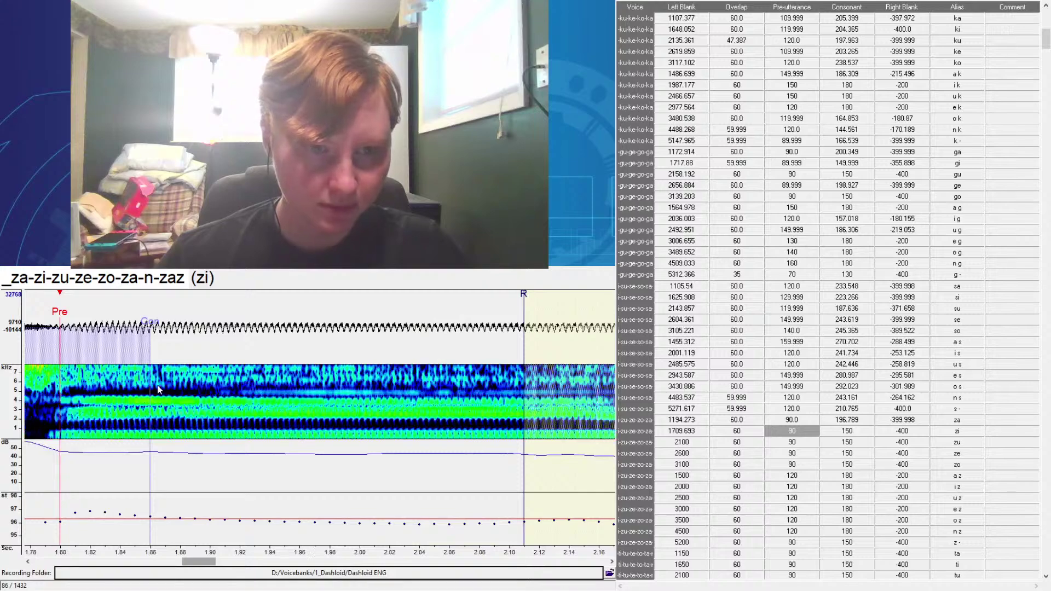
left_click_drag(152, 390, 191, 395)
- Set the zu entry's pre-utterance to 100 and its left blank to about 2209, with the pre-utterance at the vowel onset
key("Down")
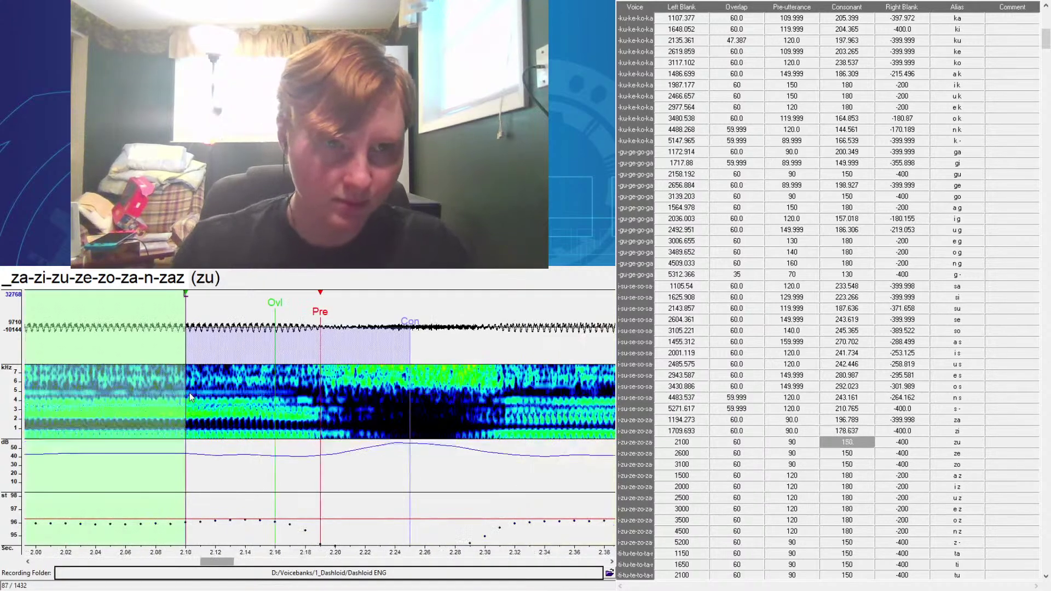
left_click(500, 452)
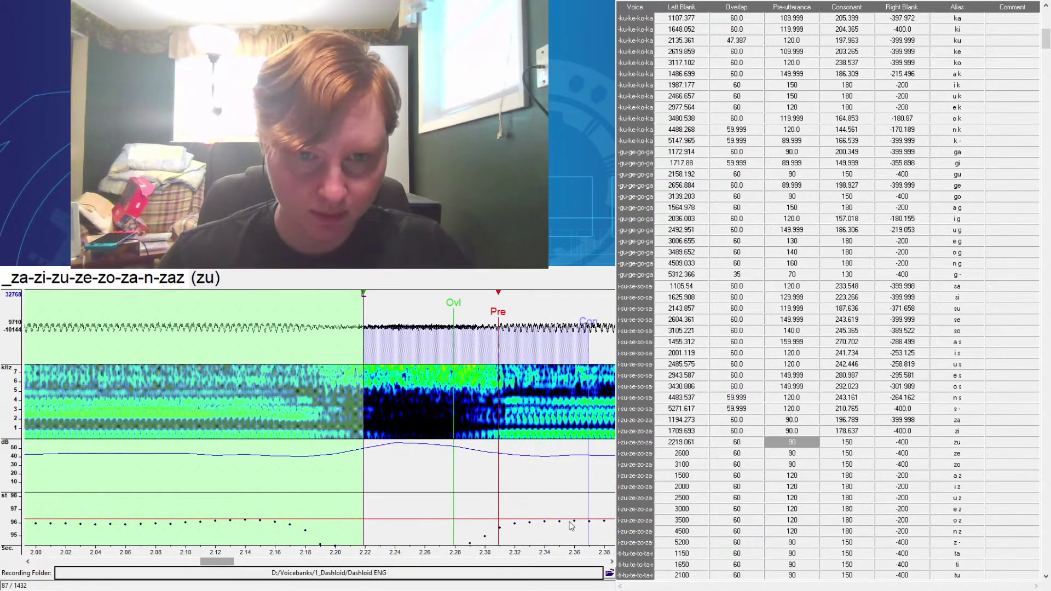
scroll(553, 587, "down", 1)
scroll(817, 388, "down", 4)
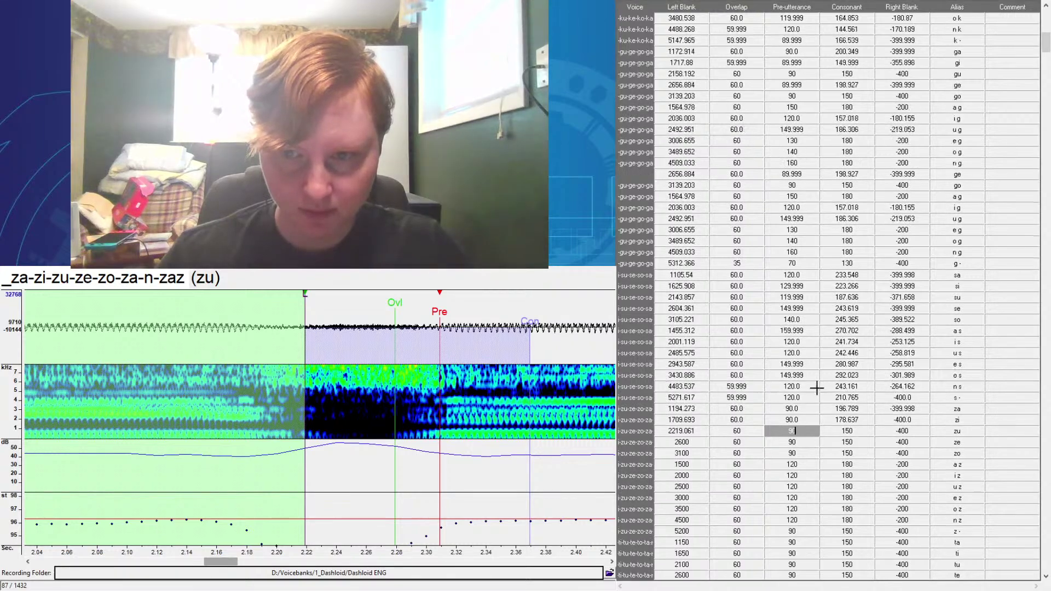
key("BackSpace")
key("BackSpace")
type("100")
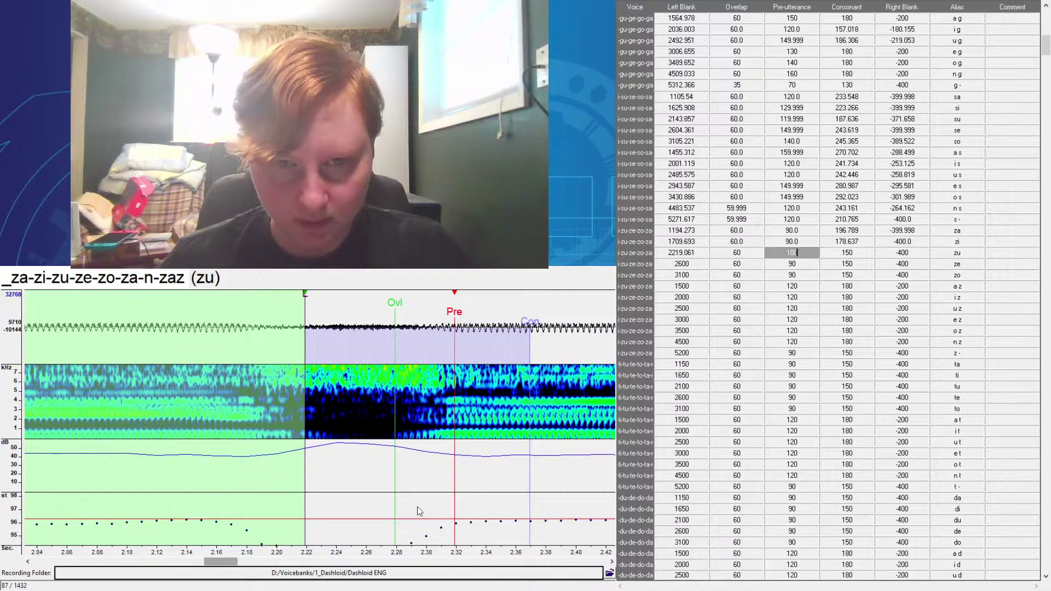
left_click(438, 454)
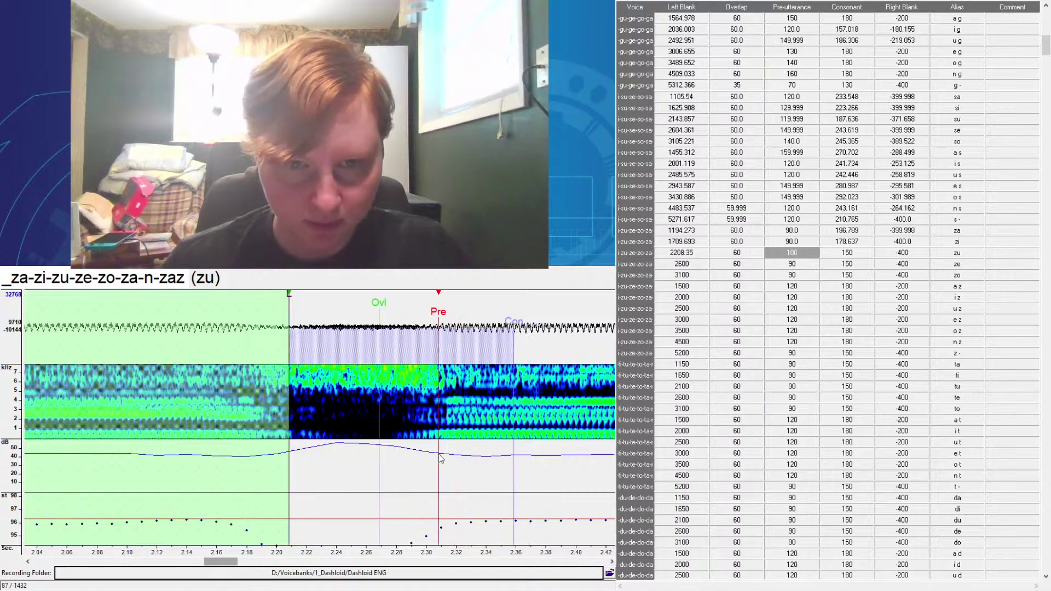
- Shorten the zu entry's right blank to about -373, before the vowel fades, and extend its consonant to about 168
scroll(471, 566, "right", 5)
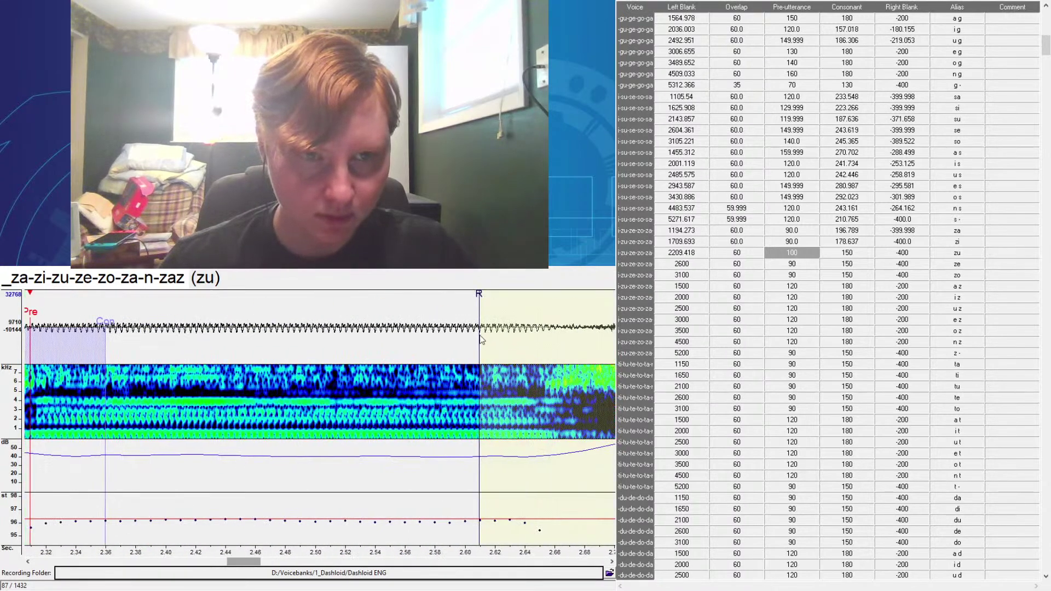
left_click_drag(480, 339, 439, 340)
scroll(549, 589, "left", 4)
scroll(548, 588, "right", 4)
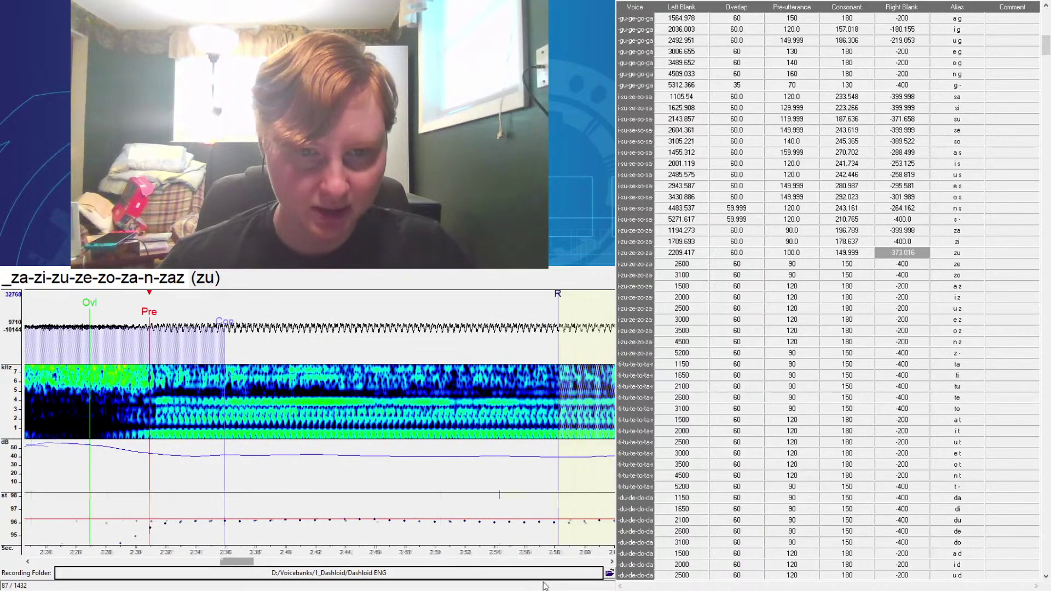
left_click_drag(109, 416, 133, 419)
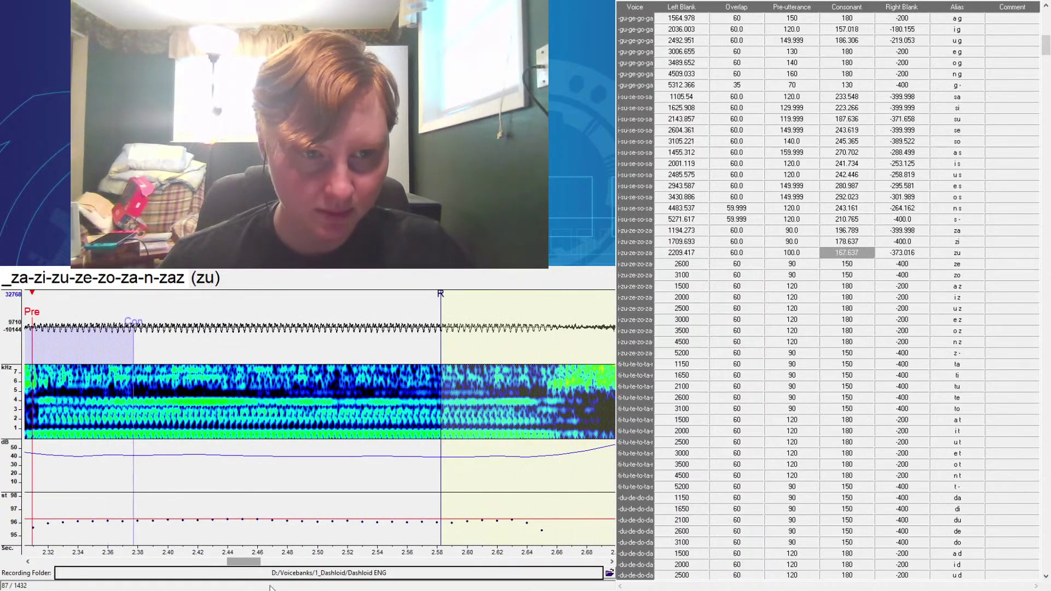
scroll(291, 585, "left", 5)
scroll(291, 584, "right", 1)
- Set the ze entry's pre-utterance to 120, consonant to 180 and left blank to about 2677, with the pre-utterance at the vowel onset
key("Down")
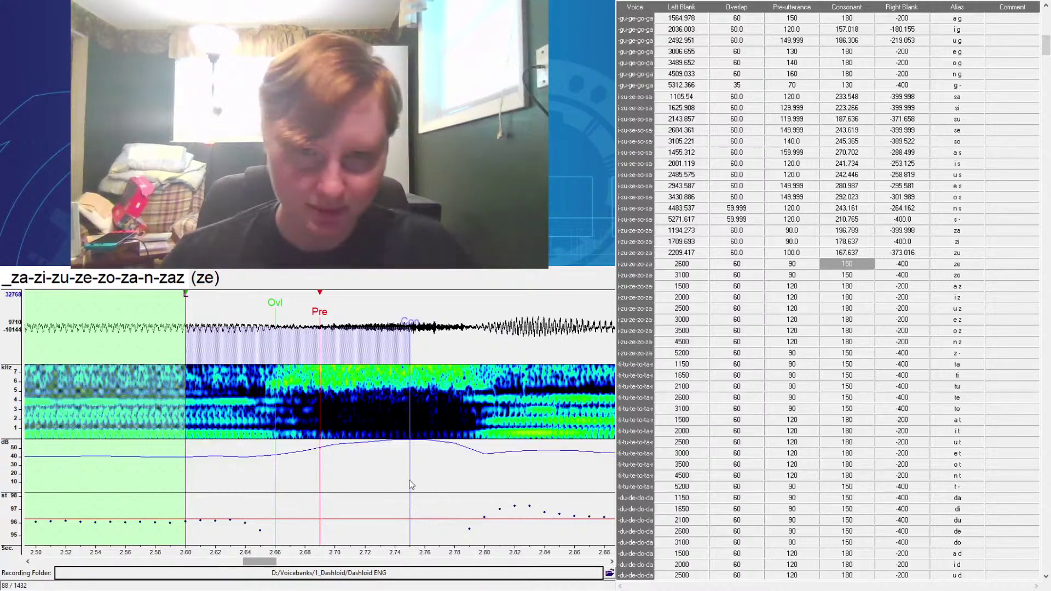
left_click_drag(319, 471, 421, 475)
left_click(794, 268)
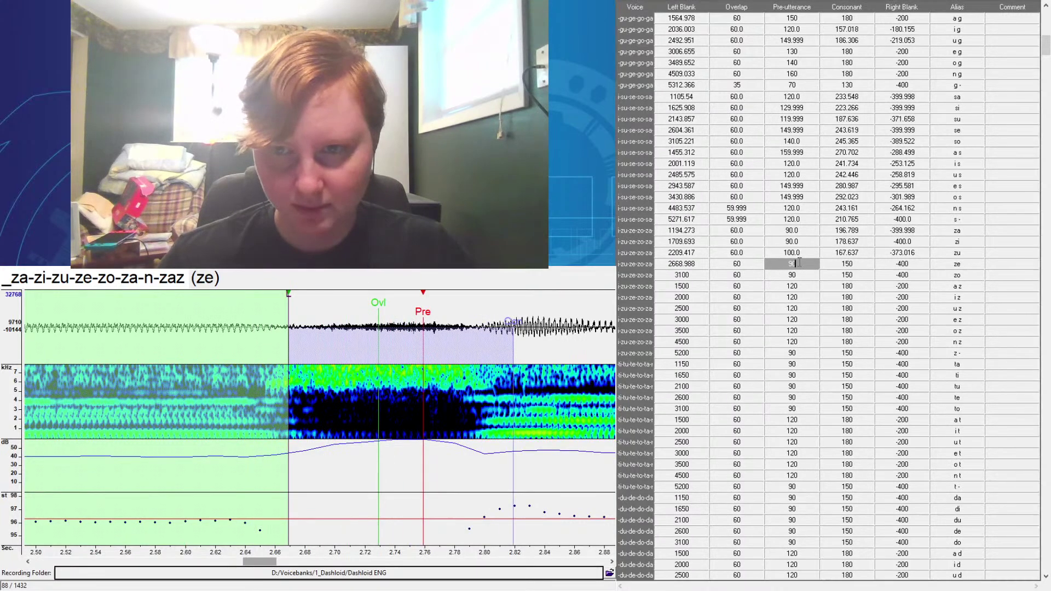
left_click(828, 265)
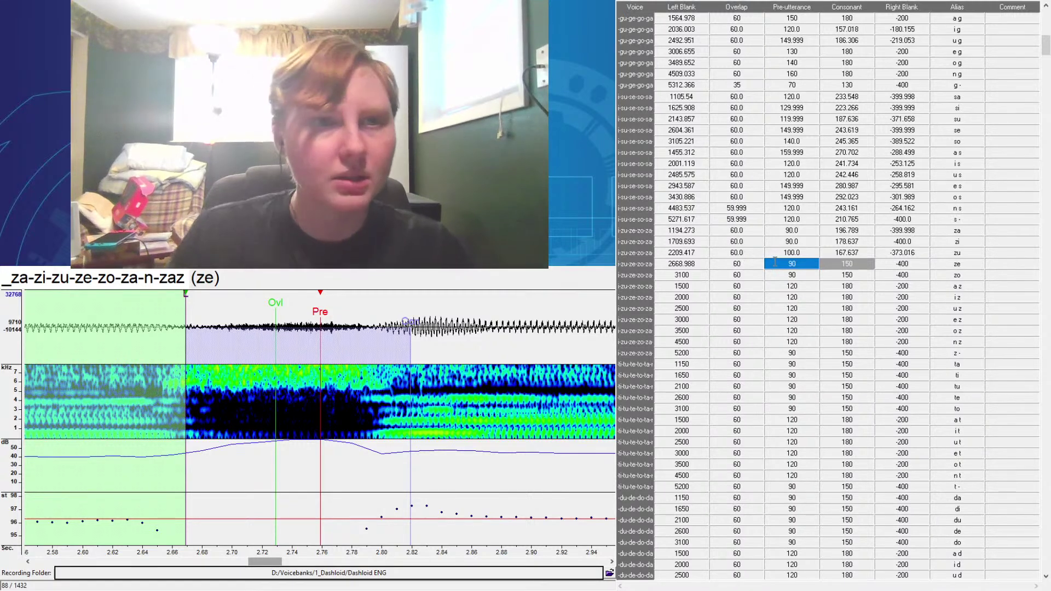
key("Return")
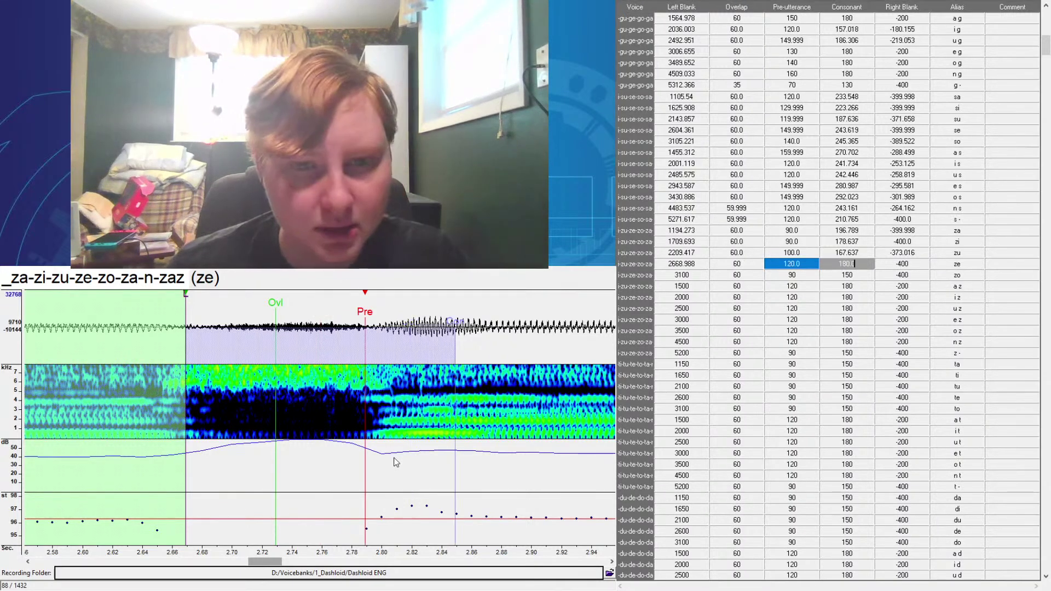
key("F3")
key("F3")
scroll(377, 433, "down", 4)
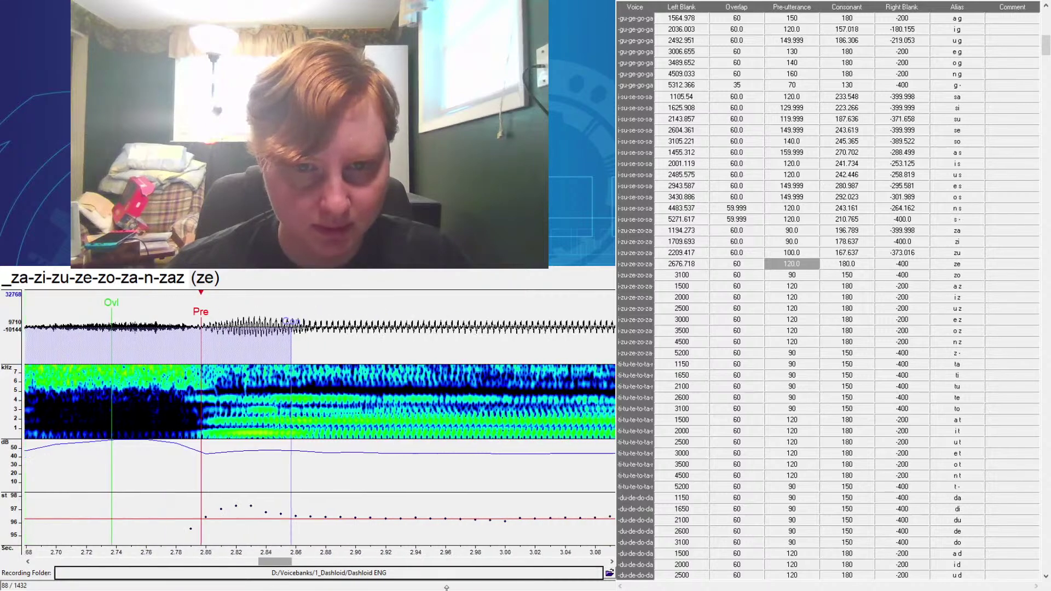
- Extend the ze entry's consonant to about 213, into the steady part of the vowel
left_click(234, 417)
left_click_drag(233, 416, 282, 416)
scroll(328, 416, "down", 3)
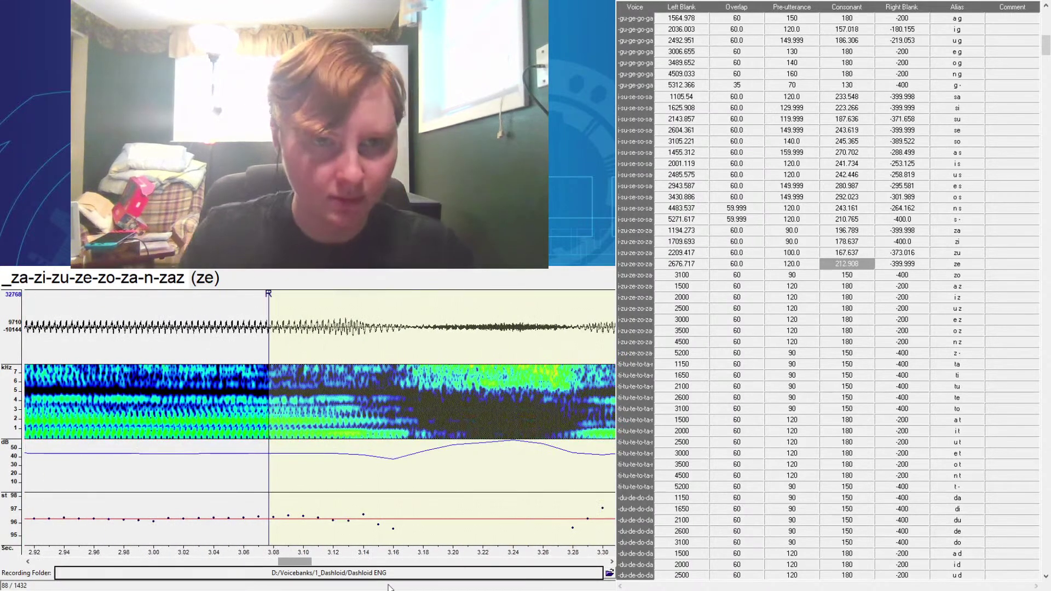
- Set the zo entry's pre-utterance to 120, consonant to 180 and left blank to about 3168, with the pre-utterance at the vowel onset
key("Down")
key("F3")
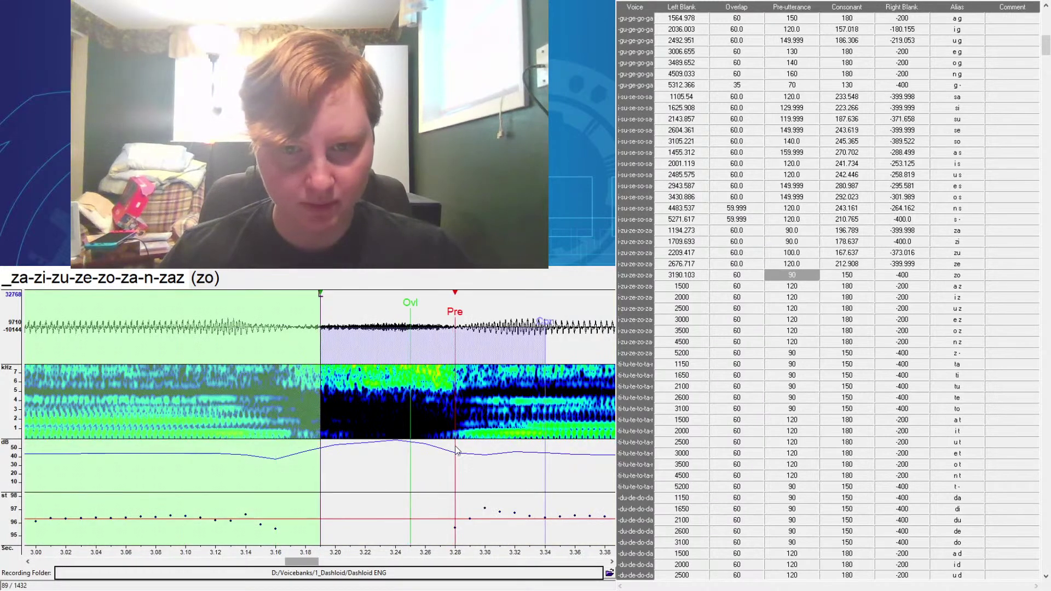
left_click(806, 279)
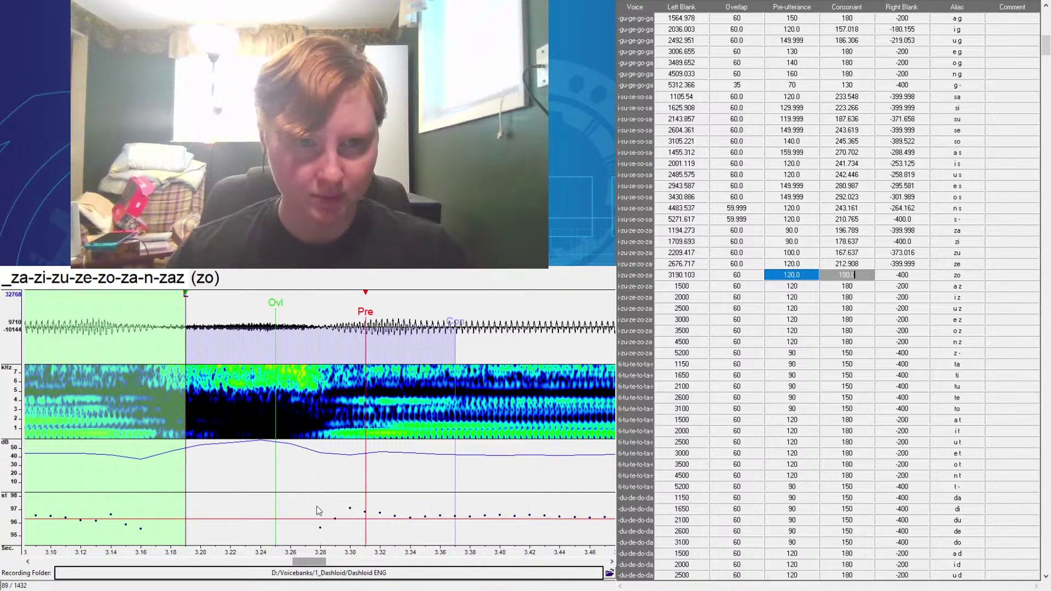
key("F3")
key("F3")
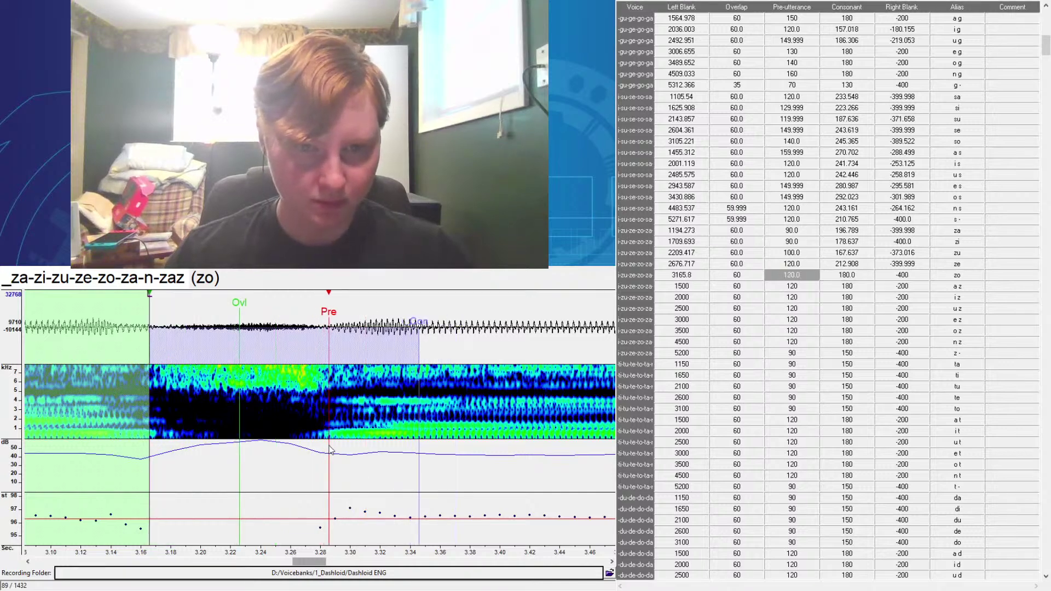
key("F3")
key("F3")
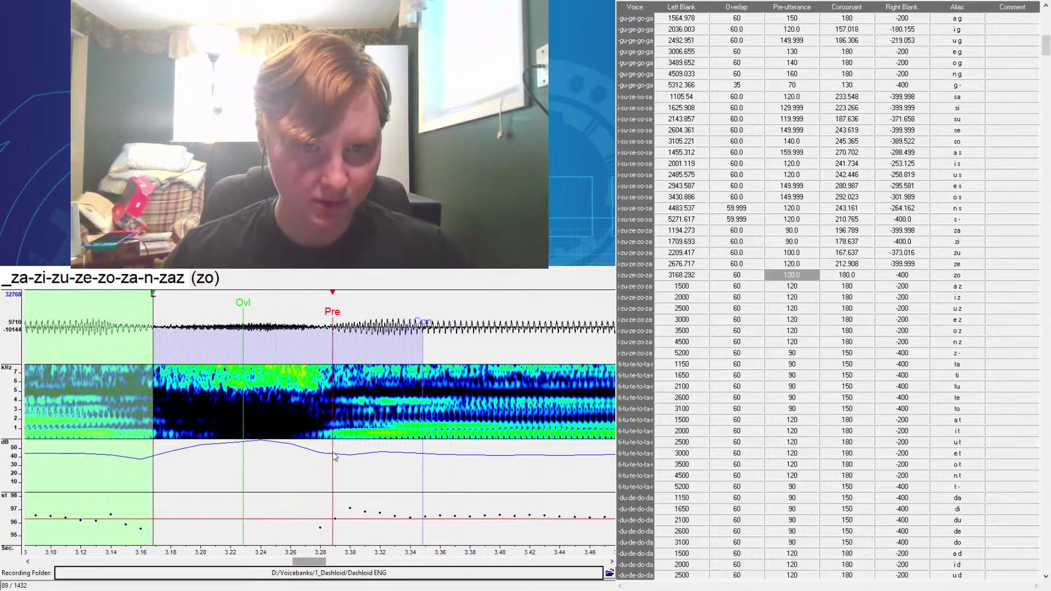
- Fine-tune the zo entry's left blank to about 3166 and extend its consonant to about 204, into the steady part of the vowel
key("F3")
key("F3")
scroll(427, 582, "up", 3)
scroll(427, 583, "down", 5)
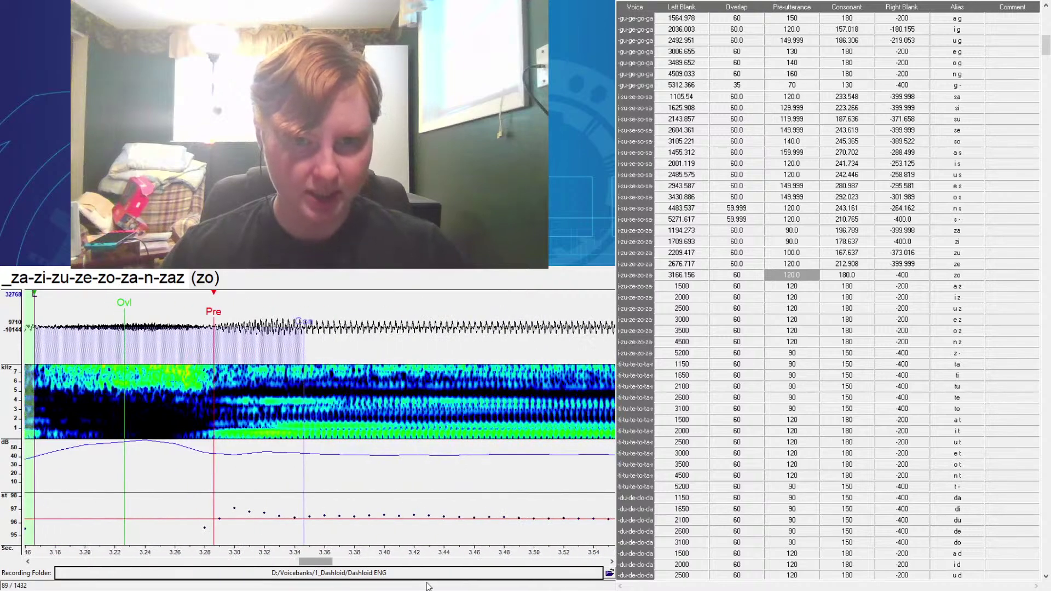
scroll(427, 584, "down", 2)
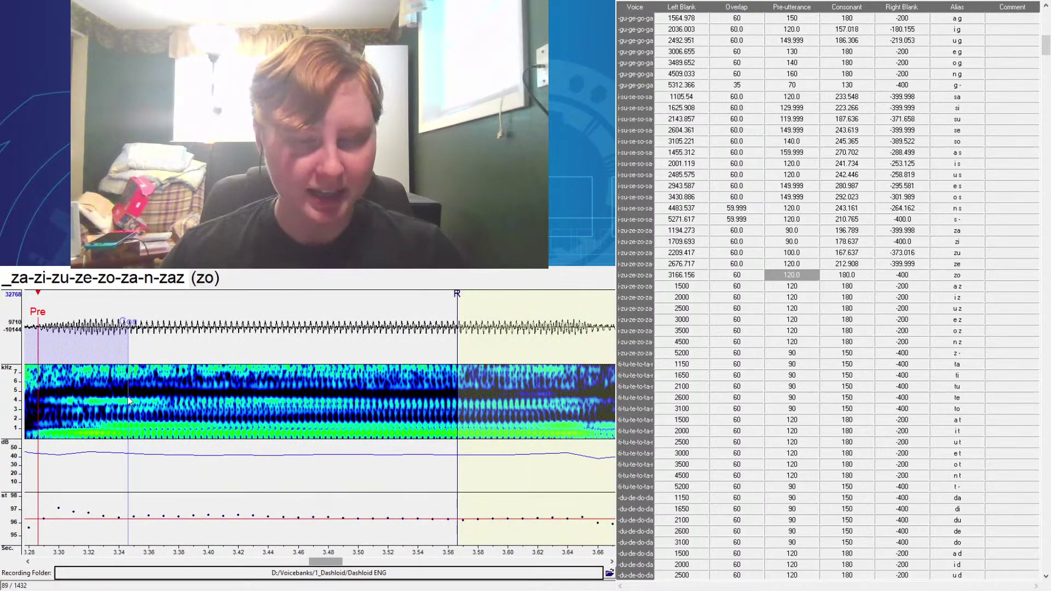
left_click_drag(129, 402, 164, 466)
scroll(310, 568, "up", 7)
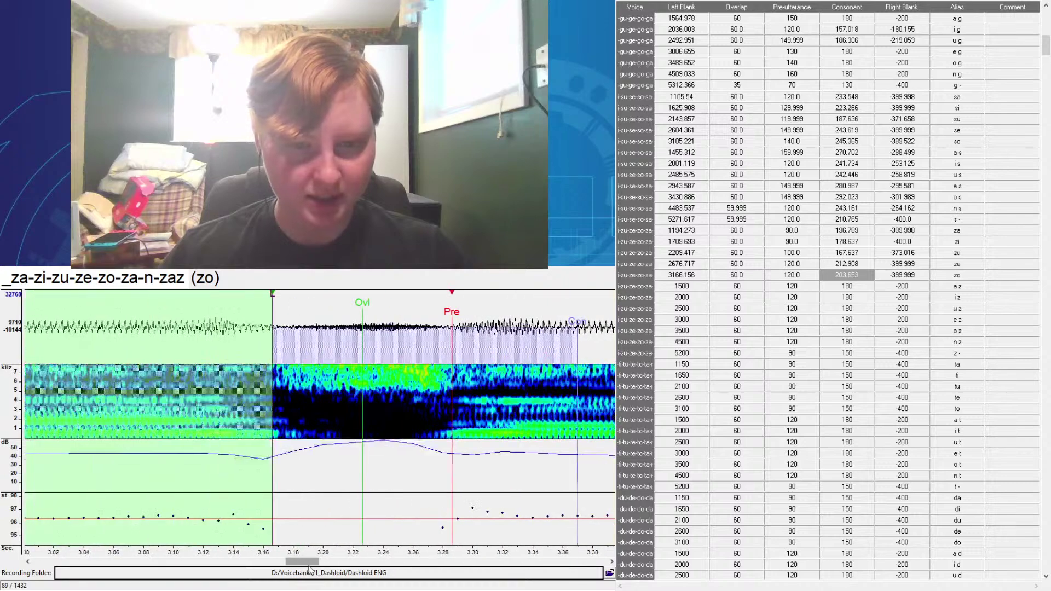
- Align the a z entry with the vowel's end: pre-utterance 150, left blank about 1547, right blank about -238 and consonant about 228
key("Down")
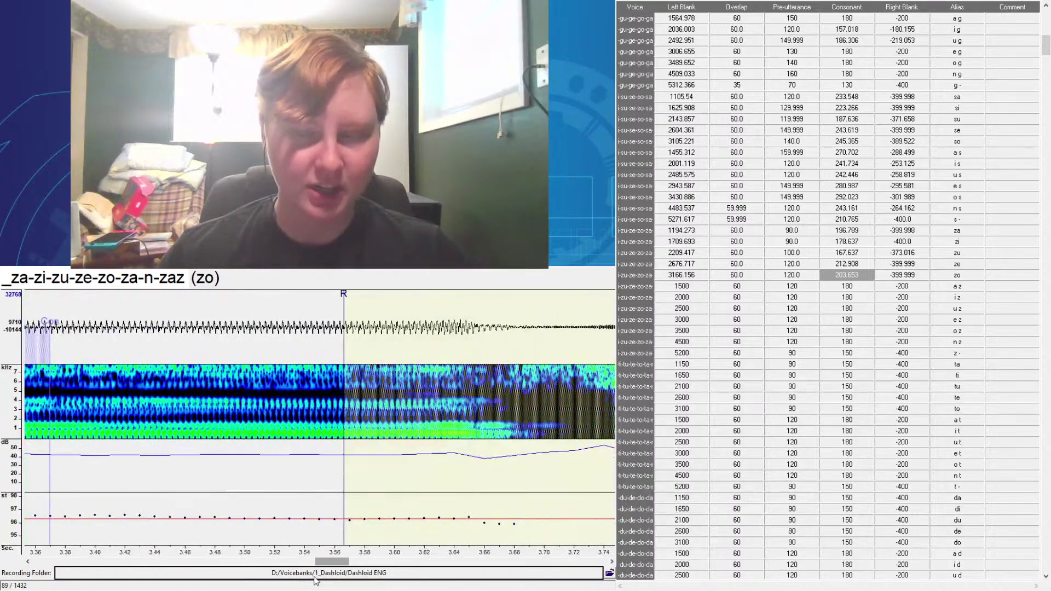
left_click_drag(345, 452, 450, 452)
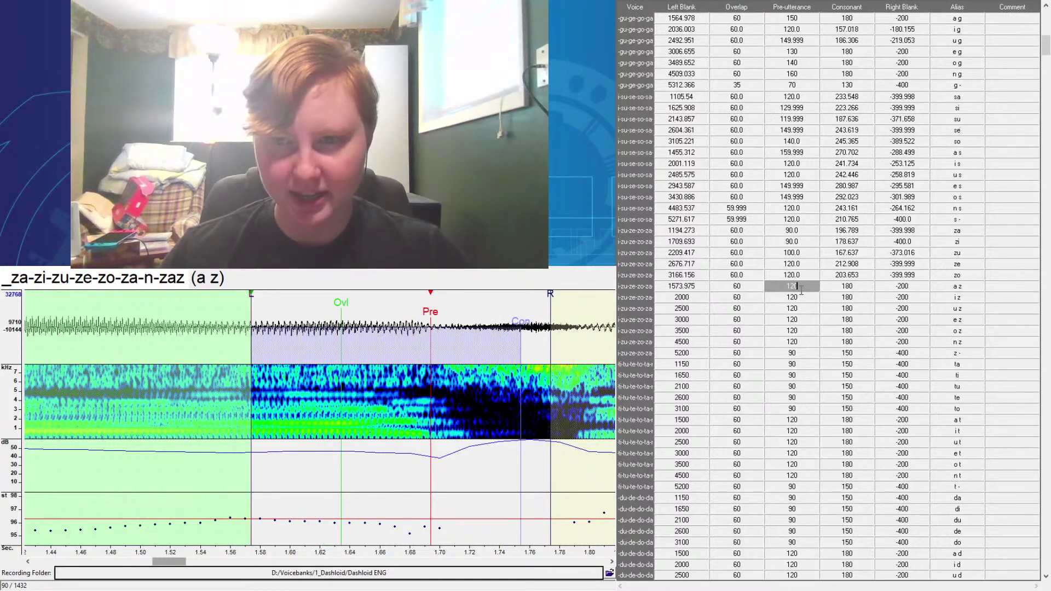
key("BackSpace")
key("BackSpace")
type("50")
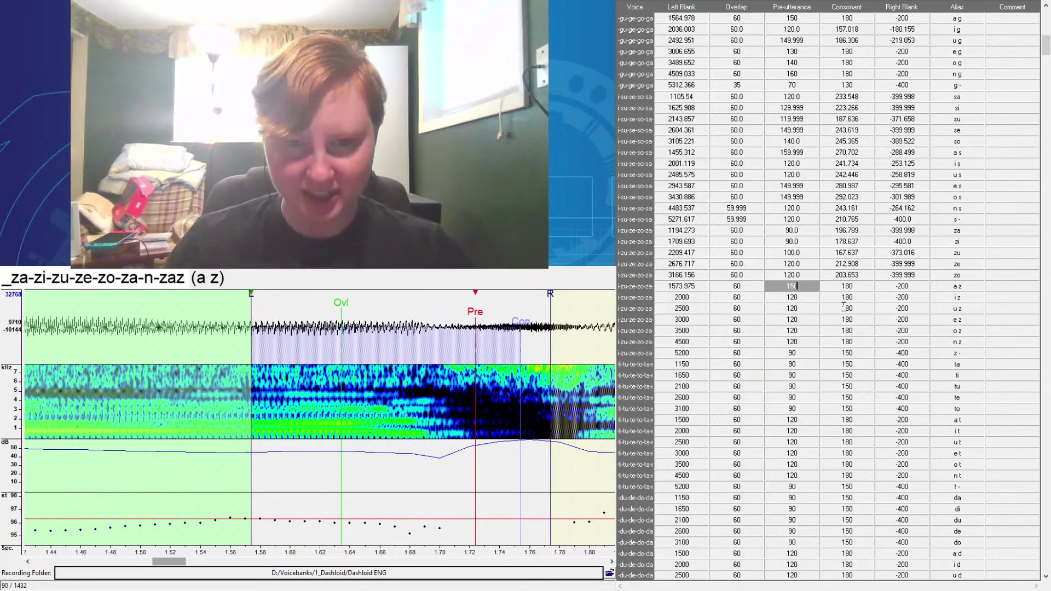
left_click_drag(475, 452, 439, 442)
scroll(462, 547, "down", 3)
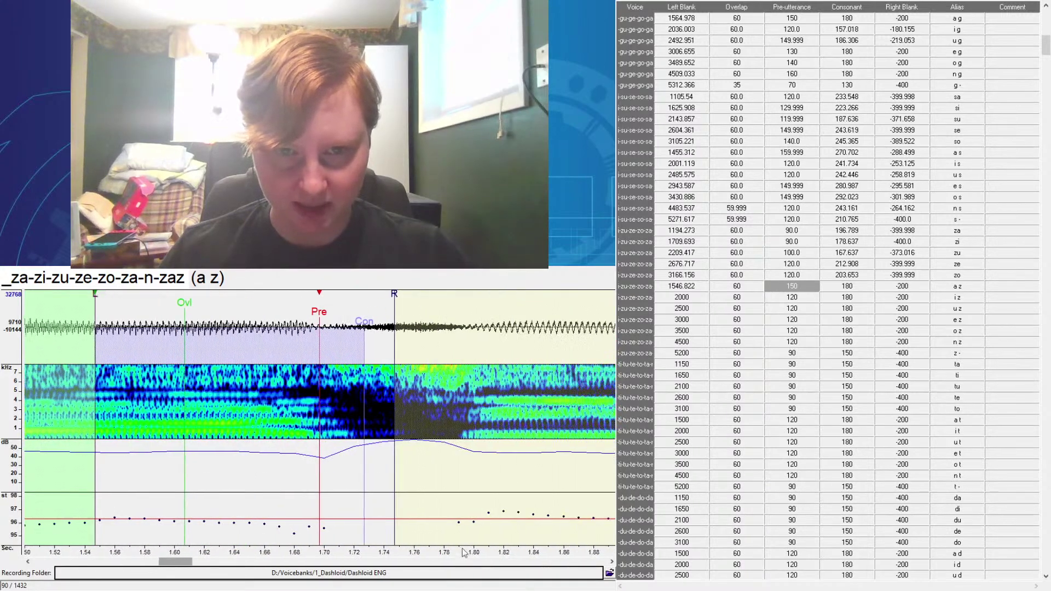
left_click_drag(278, 352, 337, 370)
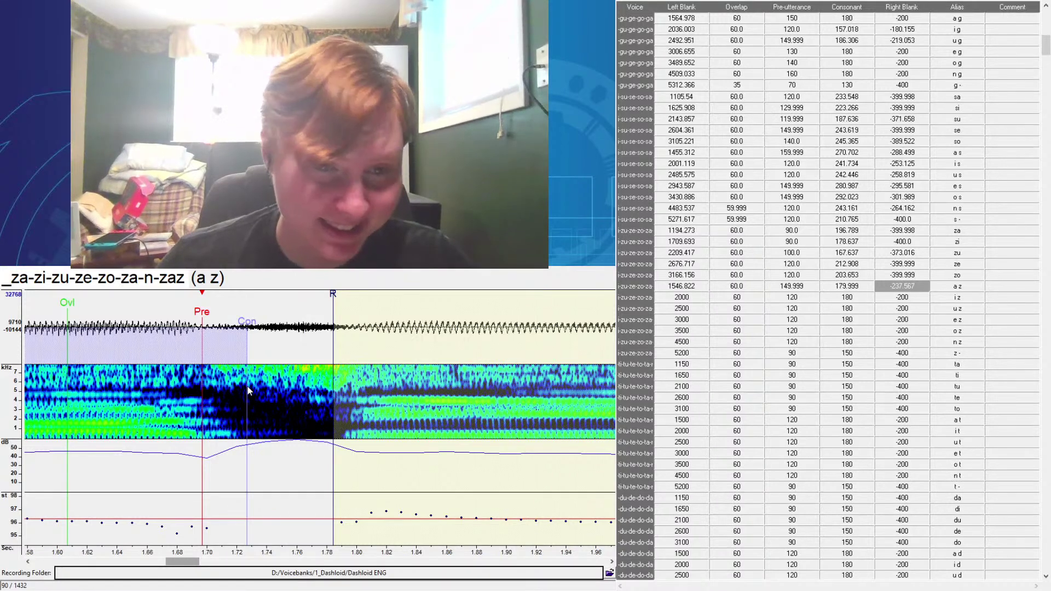
left_click_drag(245, 385, 321, 446)
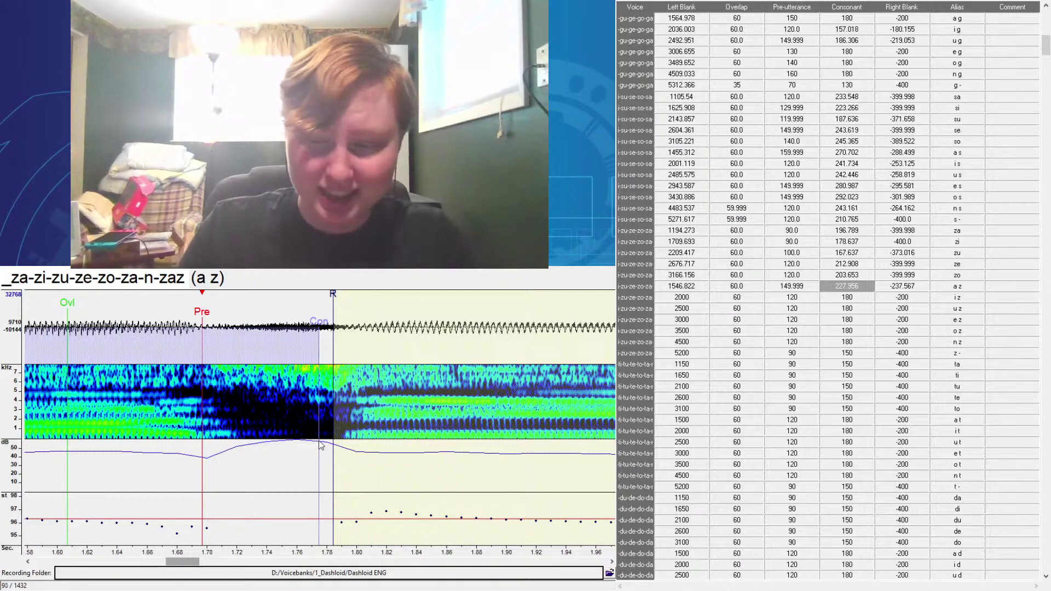
- Move the i z entry's left blank to about 2072 so the pre-utterance sits where the vowel ends
key("Down")
mouse_move(320, 444)
left_mouse_down()
mouse_move(423, 482)
mouse_move(426, 497)
left_mouse_up()
scroll(447, 581, "left", 2)
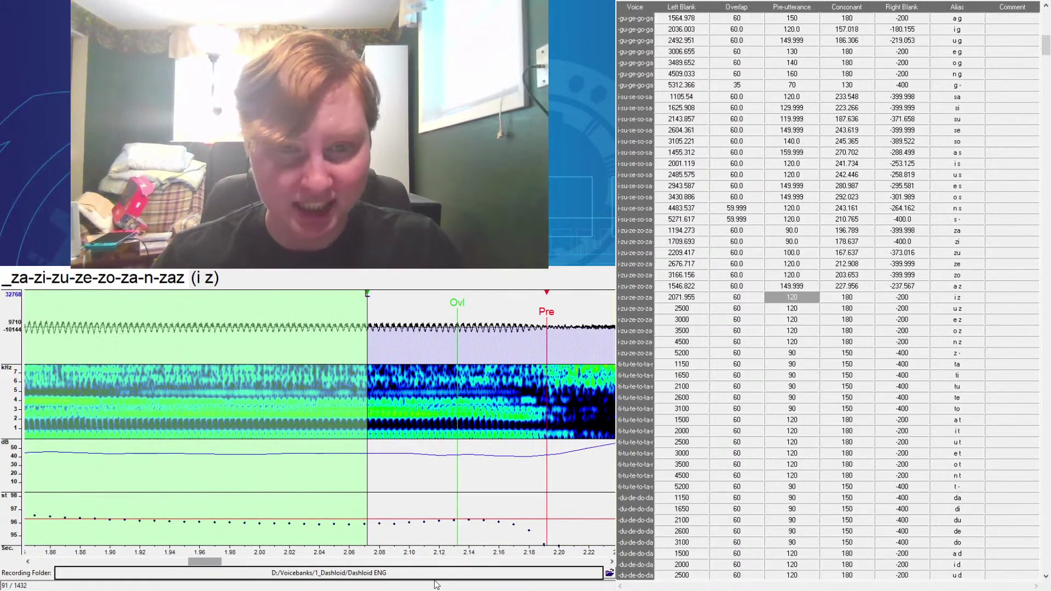
scroll(446, 581, "right", 5)
scroll(421, 582, "right", 1)
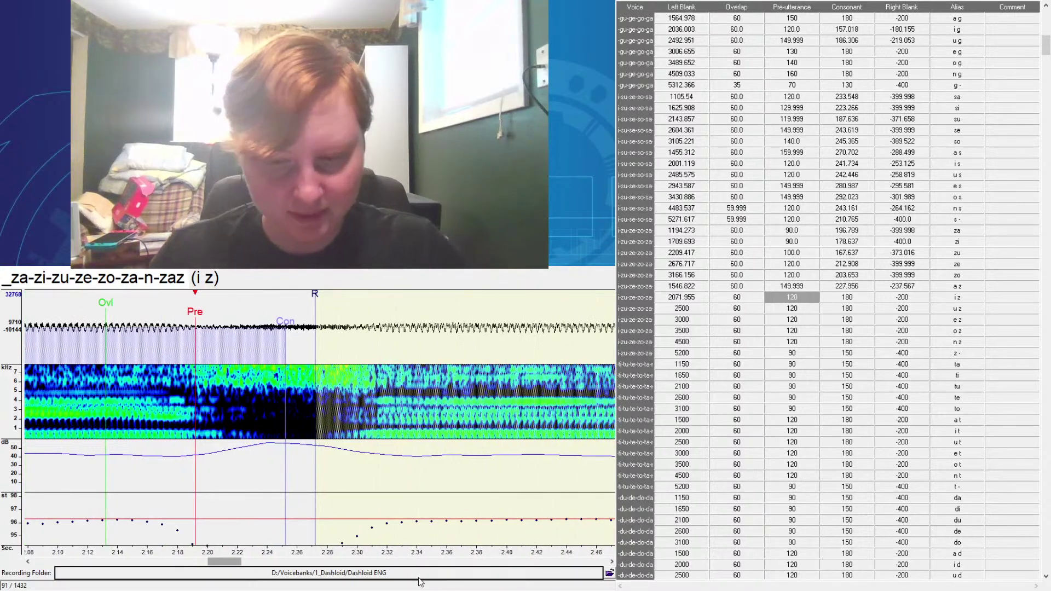
- Set the u z entry's left blank to about 2542, right blank to about -239 and consonant to about 213, inside the z noise
key("Down")
left_click_drag(322, 452, 383, 452)
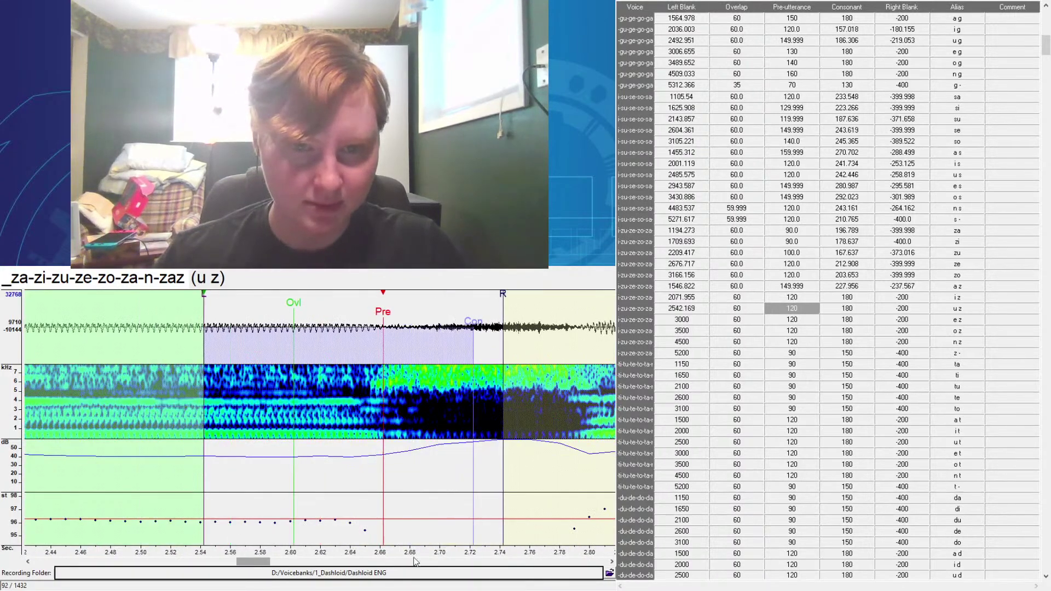
scroll(415, 561, "right", 3)
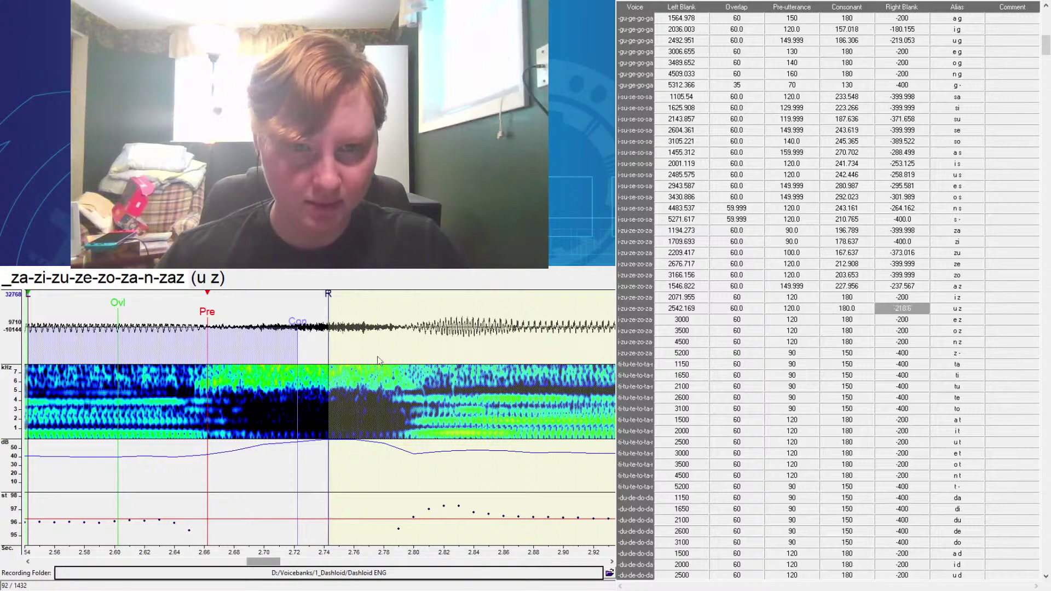
left_click_drag(327, 340, 385, 339)
left_click_drag(296, 391, 347, 409)
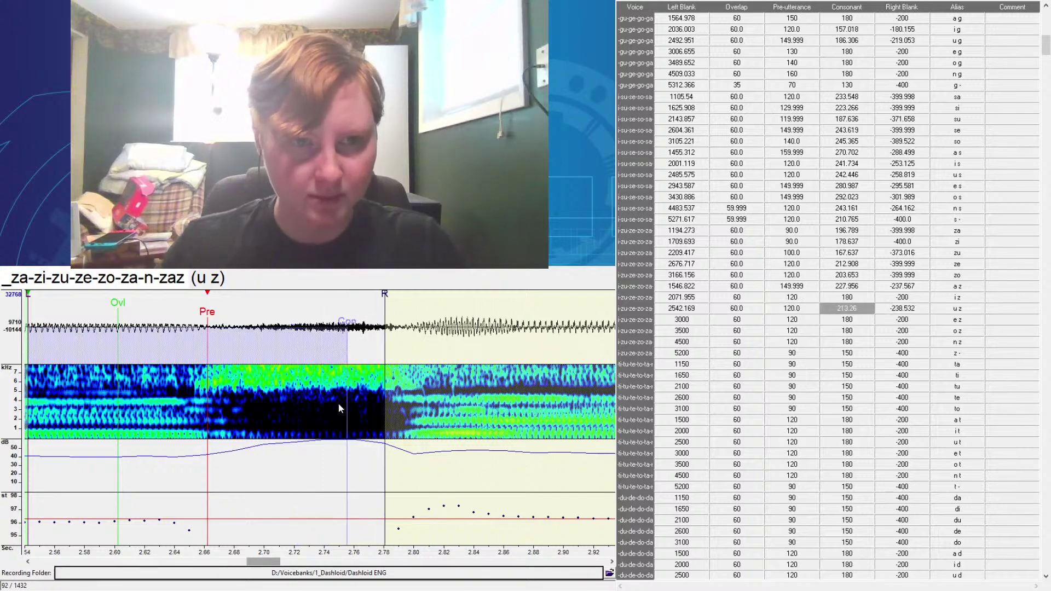
- Align the e z entry with the vowel's end: pre-utterance 130, left blank about 3040, right blank about -240 and consonant about 219
key("Down")
mouse_move(321, 464)
left_mouse_down()
mouse_move(392, 463)
mouse_move(397, 478)
left_mouse_up()
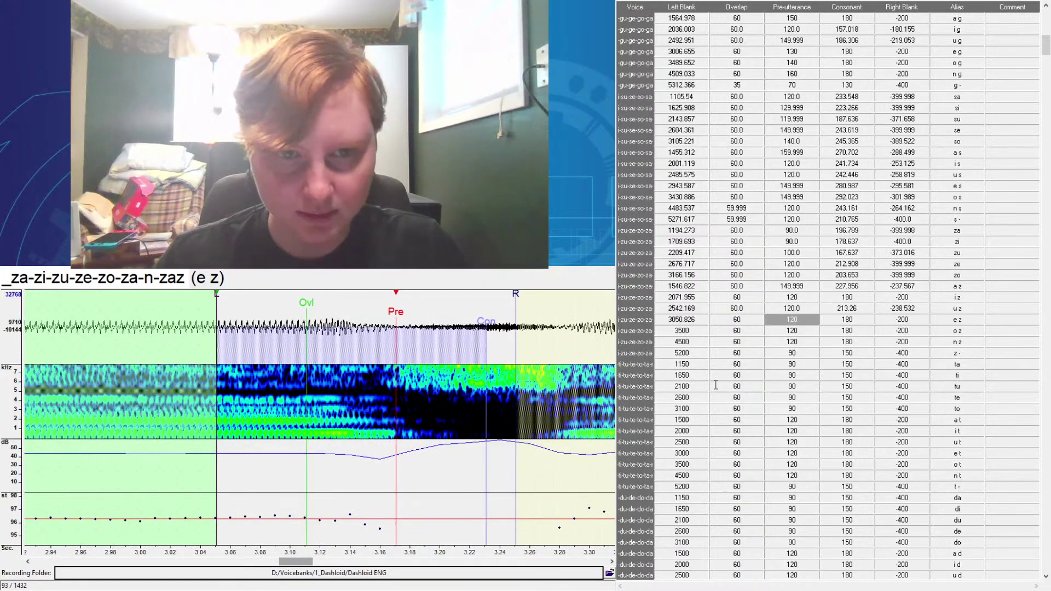
double_click(802, 319)
type("130")
key("Return")
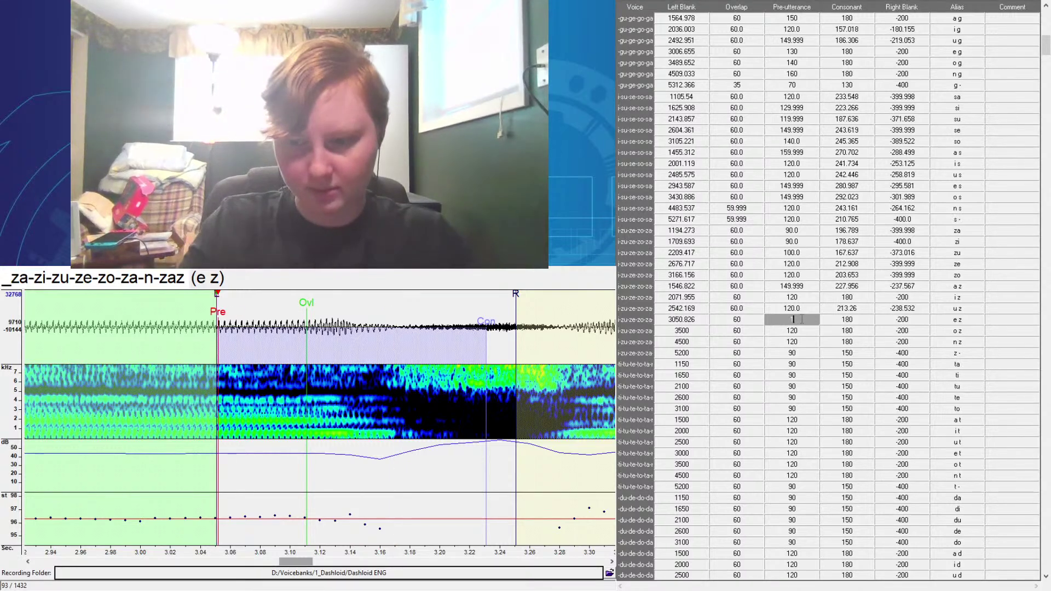
left_click_drag(367, 456, 350, 455)
scroll(325, 327, "down", 2)
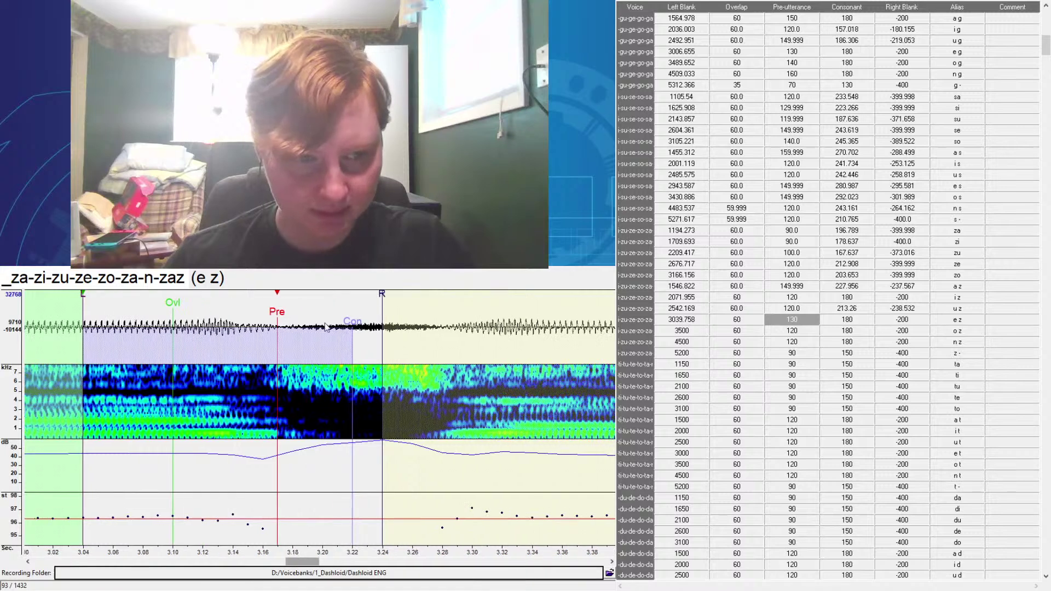
left_click_drag(383, 337, 443, 338)
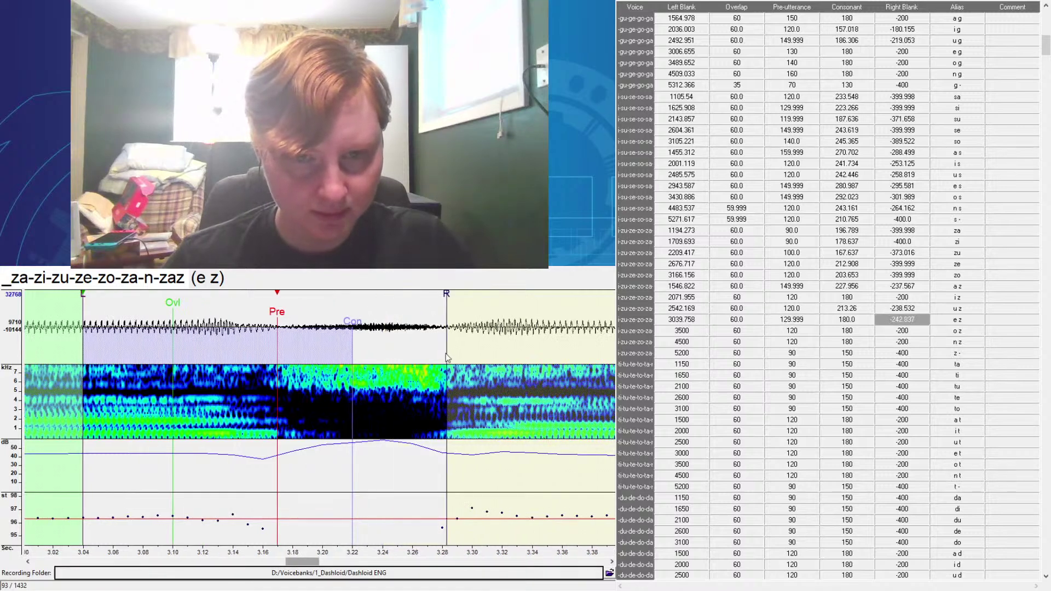
left_click_drag(351, 419, 409, 419)
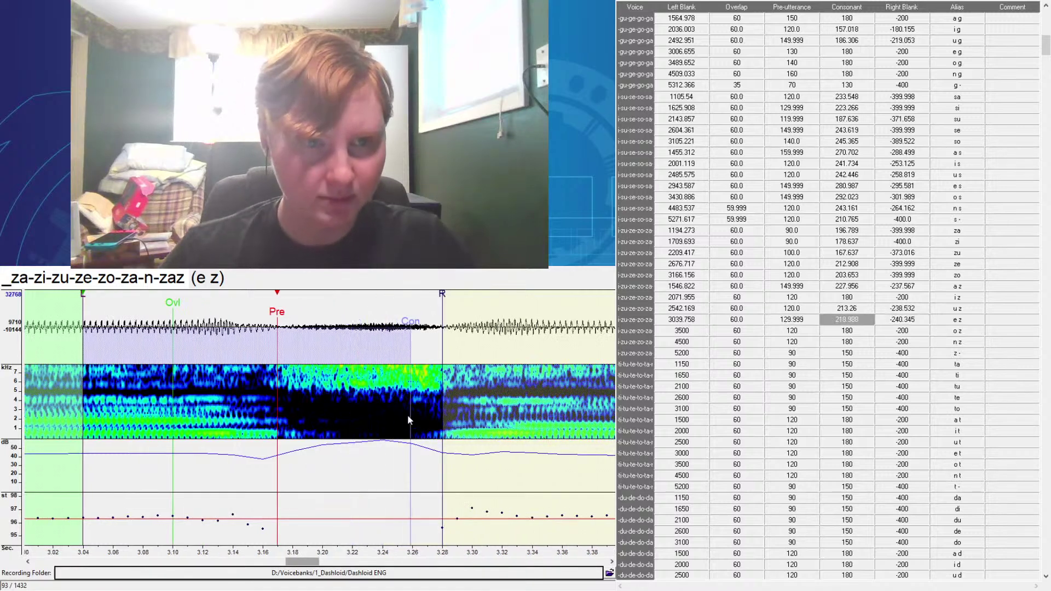
- Align the o z entry with the vowel's end: pre-utterance 150, left blank about 3527, right blank about -236 and consonant about 201
key("Down")
left_click_drag(379, 453, 385, 454)
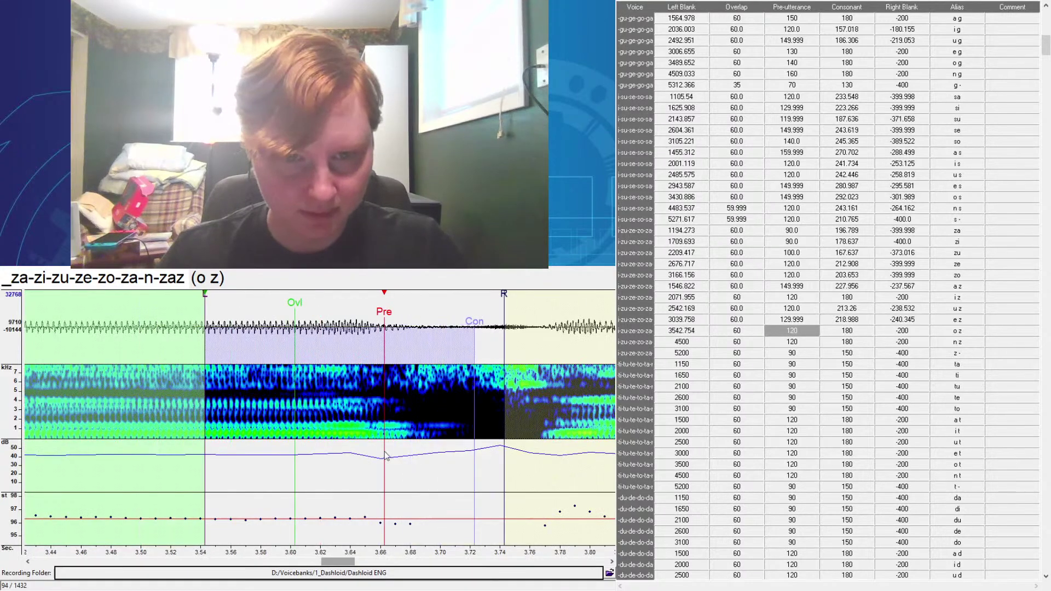
left_click(816, 328)
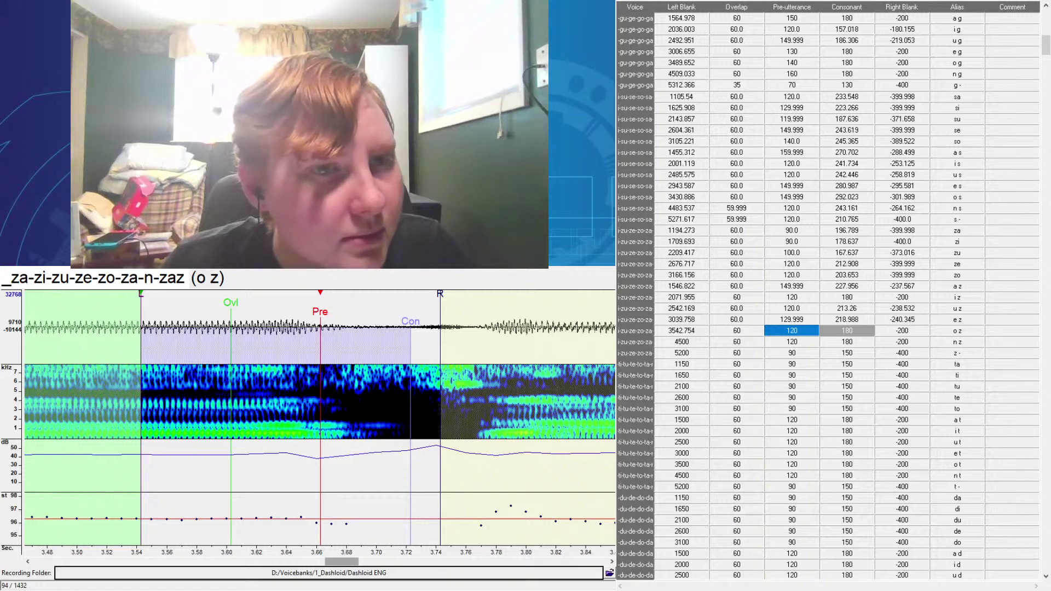
left_click_drag(338, 471, 344, 456)
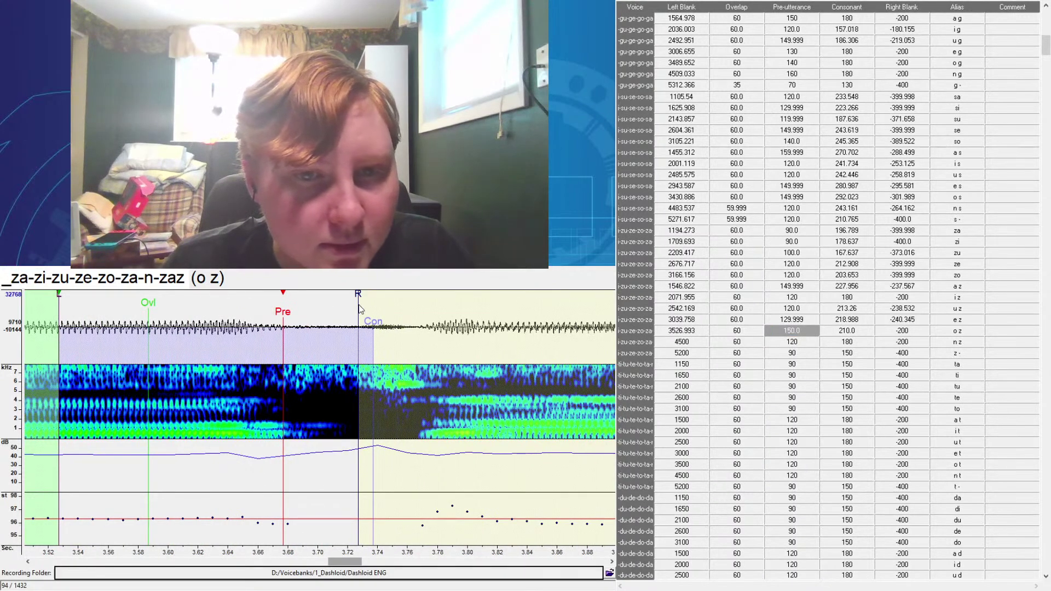
left_click_drag(360, 310, 416, 334)
- Align the n z entry with the start of the z noise: pre-utterance 150, left blank about 4524, right blank about -224, consonant about 208
key("Down")
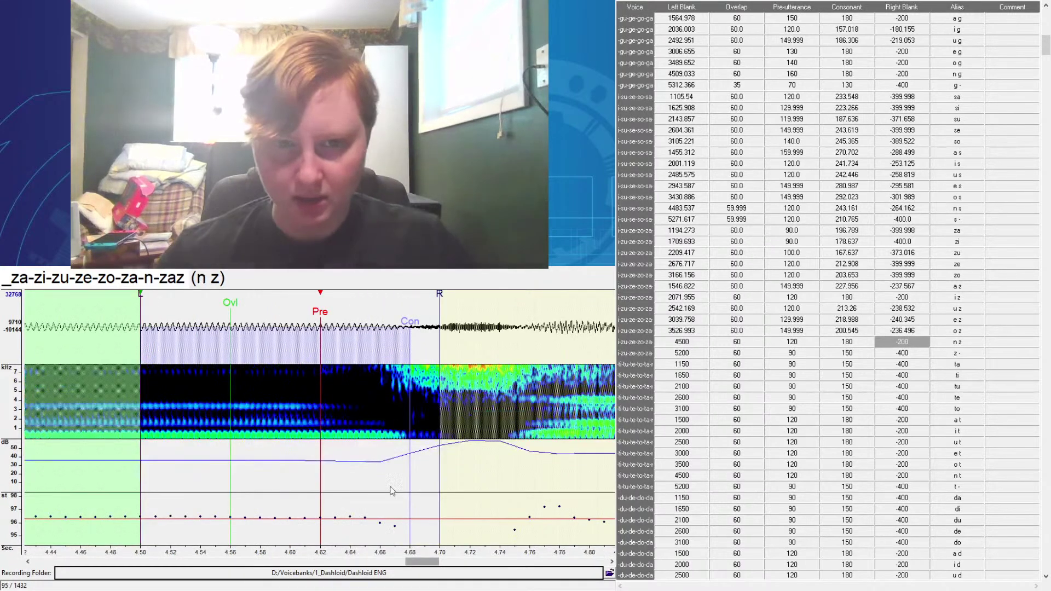
left_click_drag(319, 471, 402, 468)
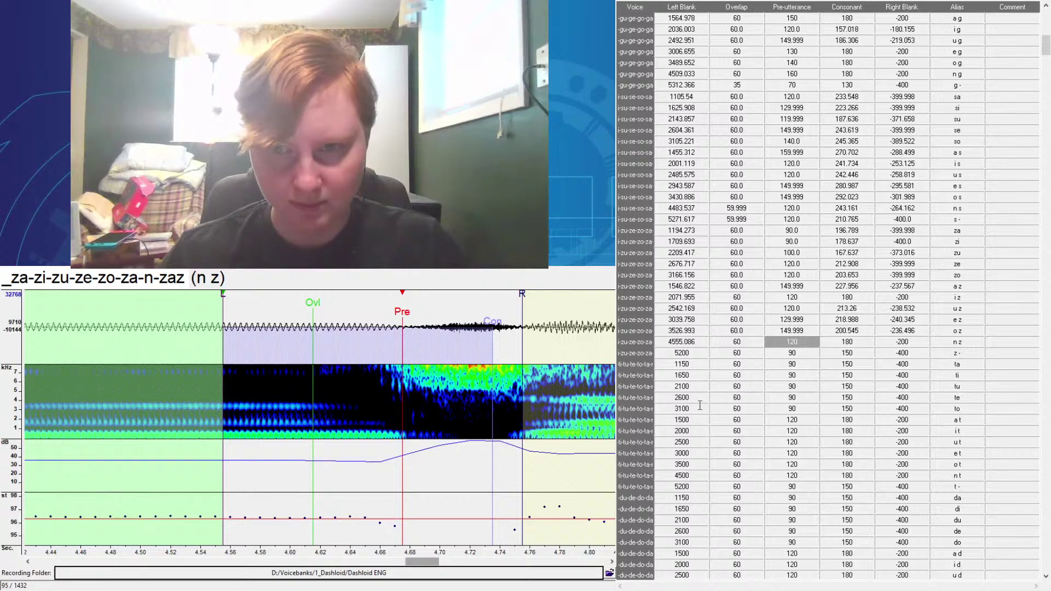
type("15")
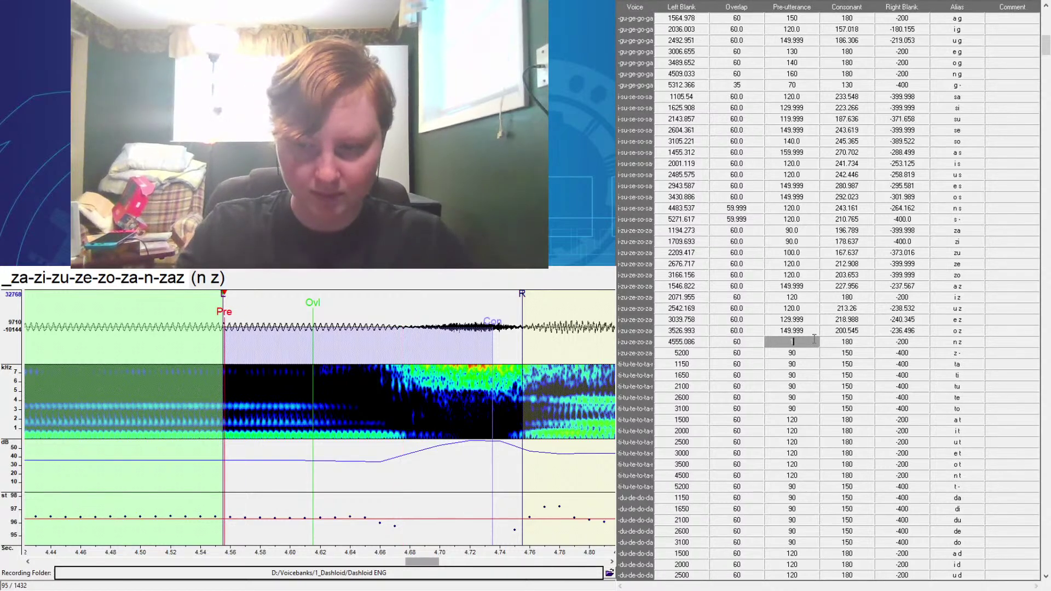
type("0")
key("Return")
mouse_move(525, 340)
left_mouse_down()
mouse_move(478, 340)
mouse_move(511, 349)
left_mouse_up()
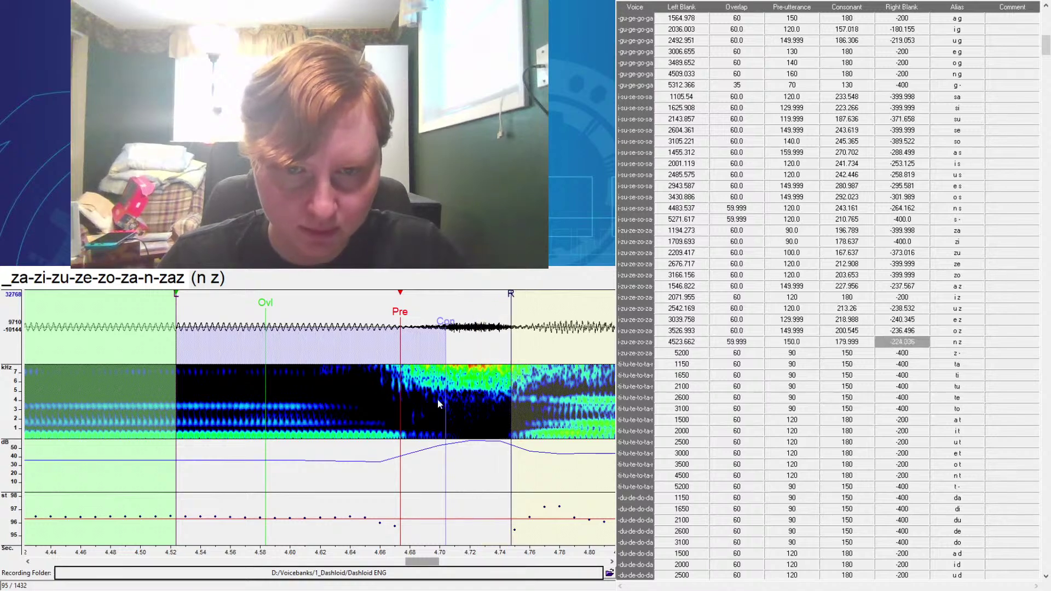
left_click_drag(446, 405, 487, 415)
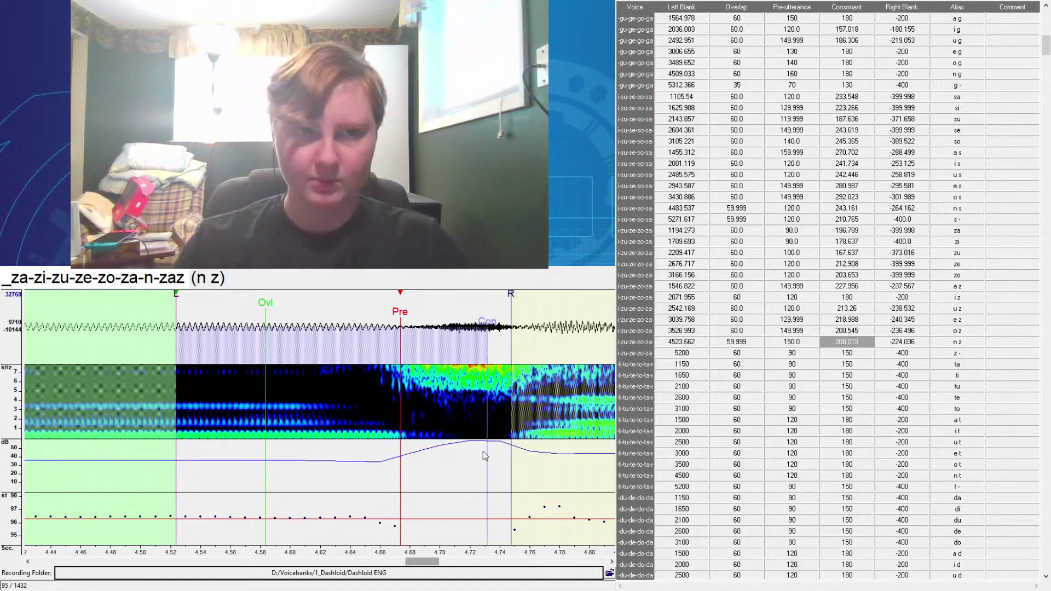
- Set the z - entry's left blank to about 5405 at the start of the z noise and extend its consonant to about 193
key("Down")
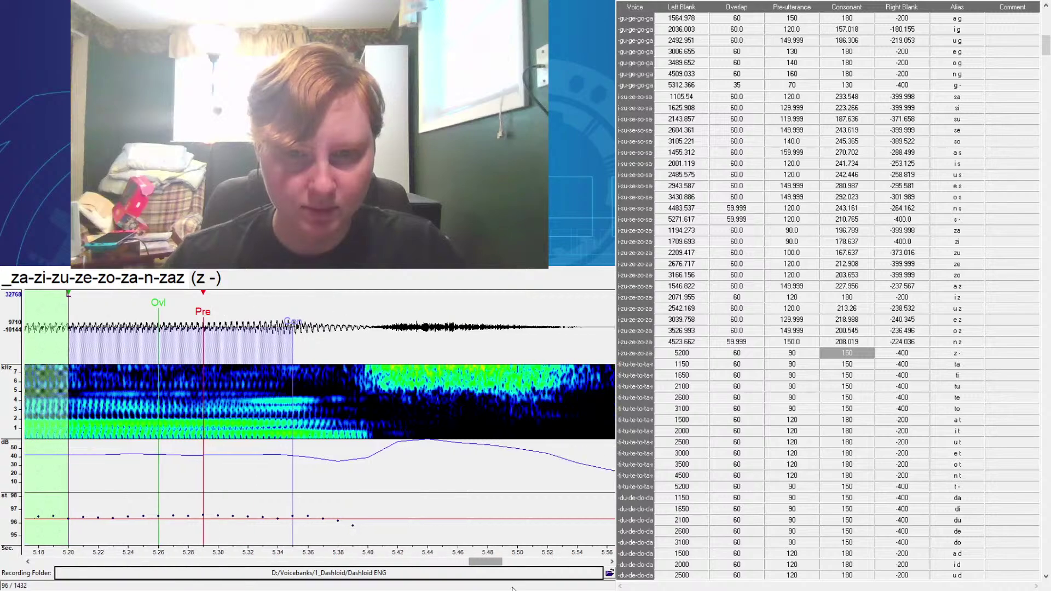
left_click_drag(487, 468, 513, 482)
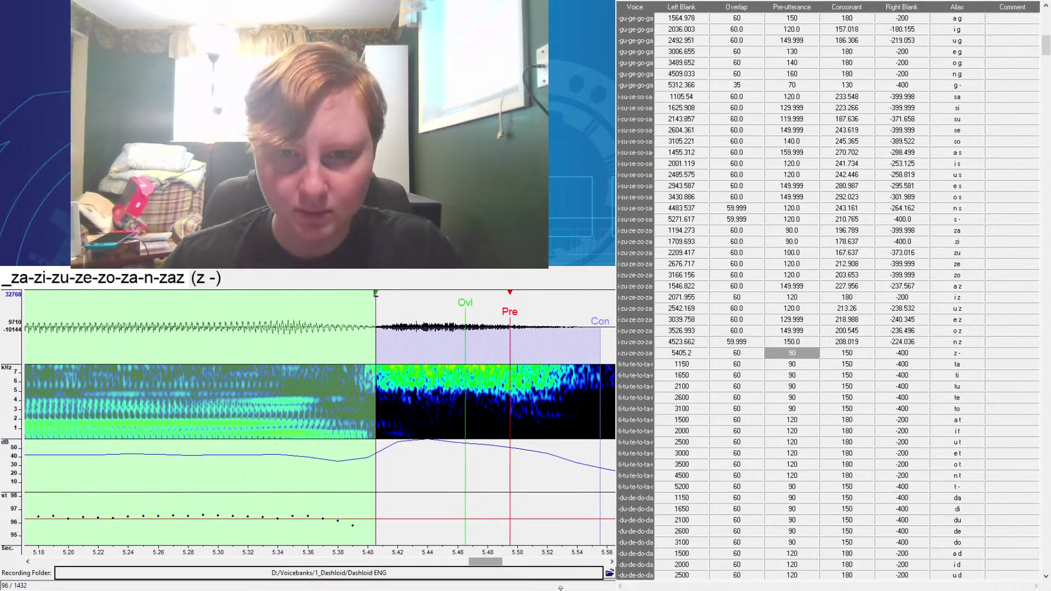
scroll(526, 526, "down", 1)
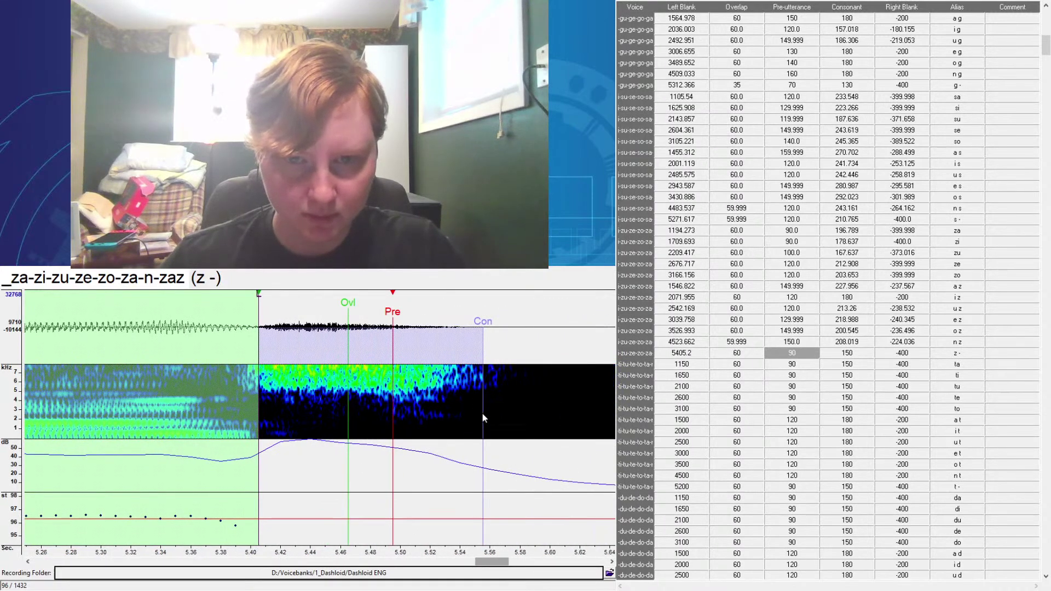
left_click_drag(484, 416, 547, 417)
scroll(556, 570, "down", 3)
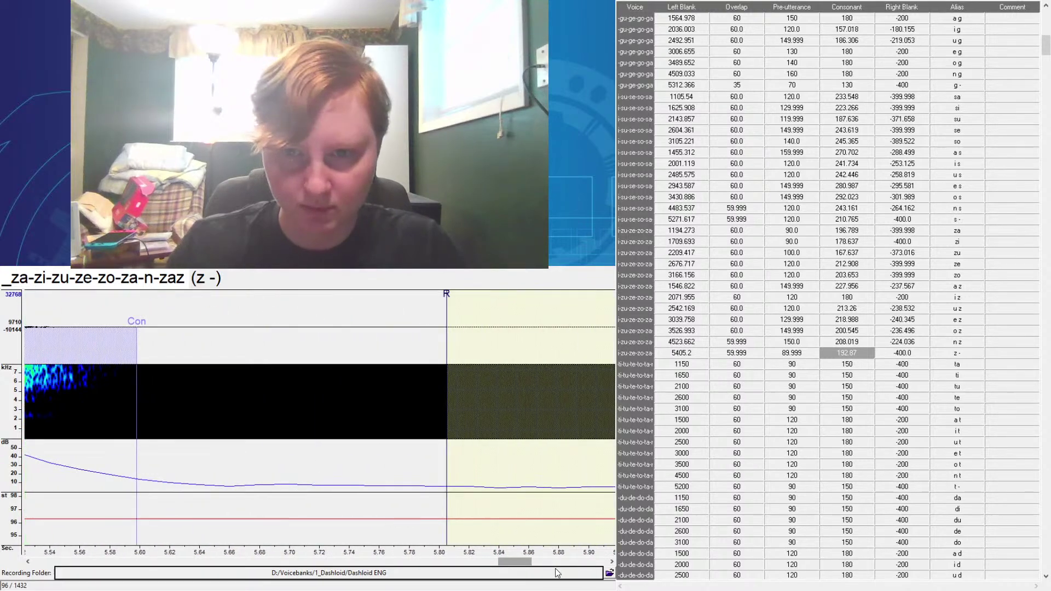
- Align the ta entry with the vowel onset: pre-utterance 150, left blank about 1126, consonant about 278 and right blank about -446
key("Down")
left_click_drag(504, 480, 494, 480)
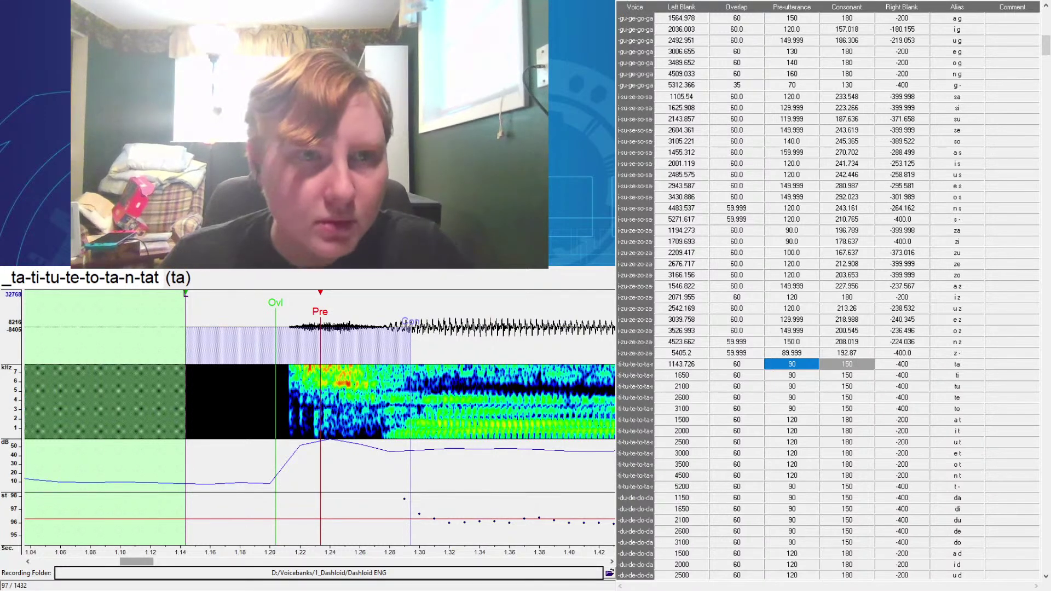
key("Return")
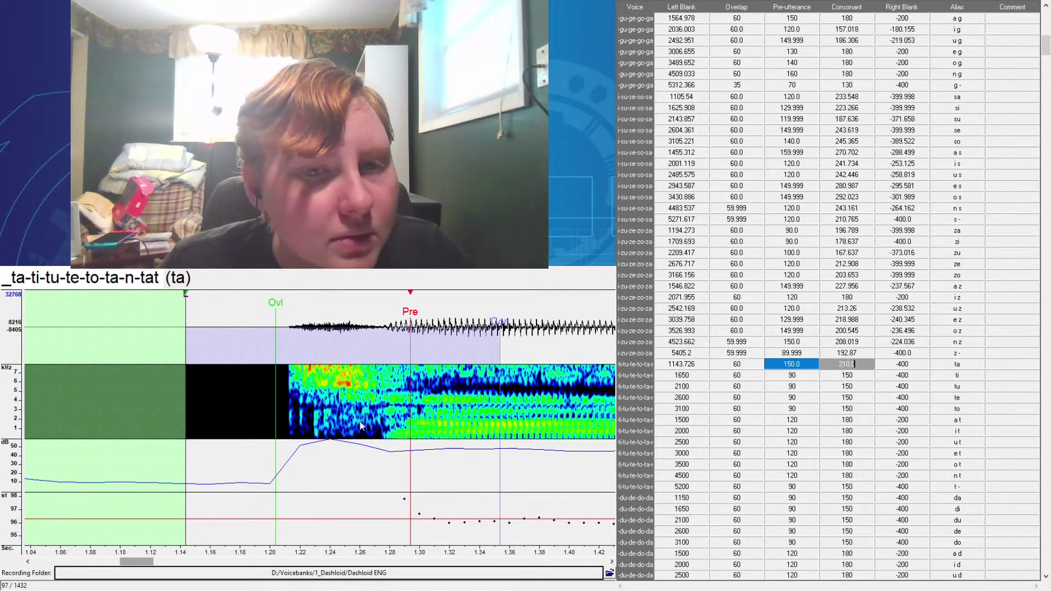
left_click_drag(411, 443, 385, 438)
scroll(405, 586, "down", 5)
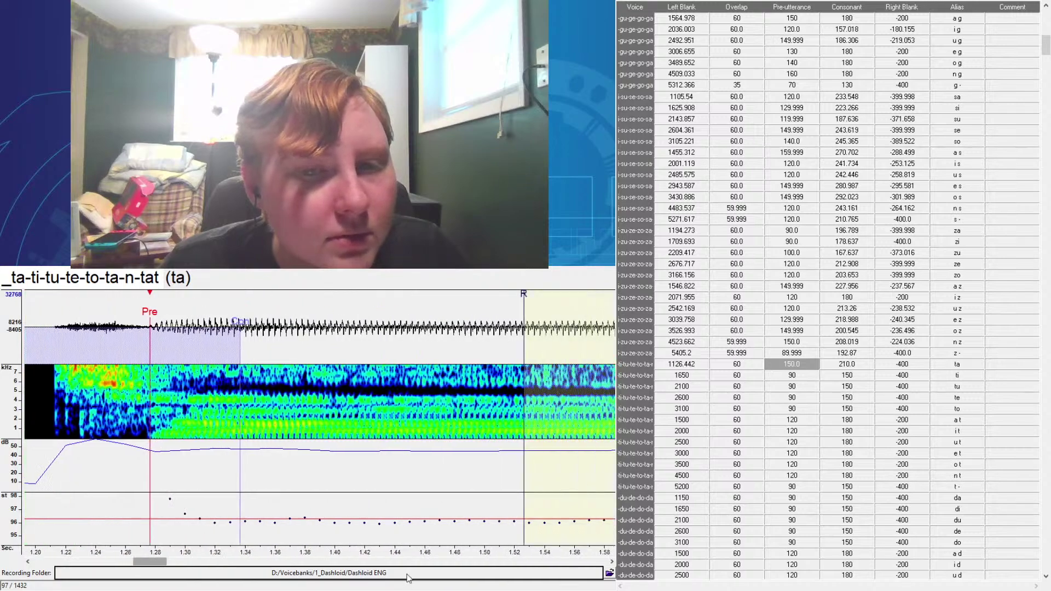
mouse_move(183, 392)
left_mouse_down()
mouse_move(284, 392)
mouse_move(344, 364)
mouse_move(355, 370)
left_mouse_up()
scroll(348, 581, "down", 3)
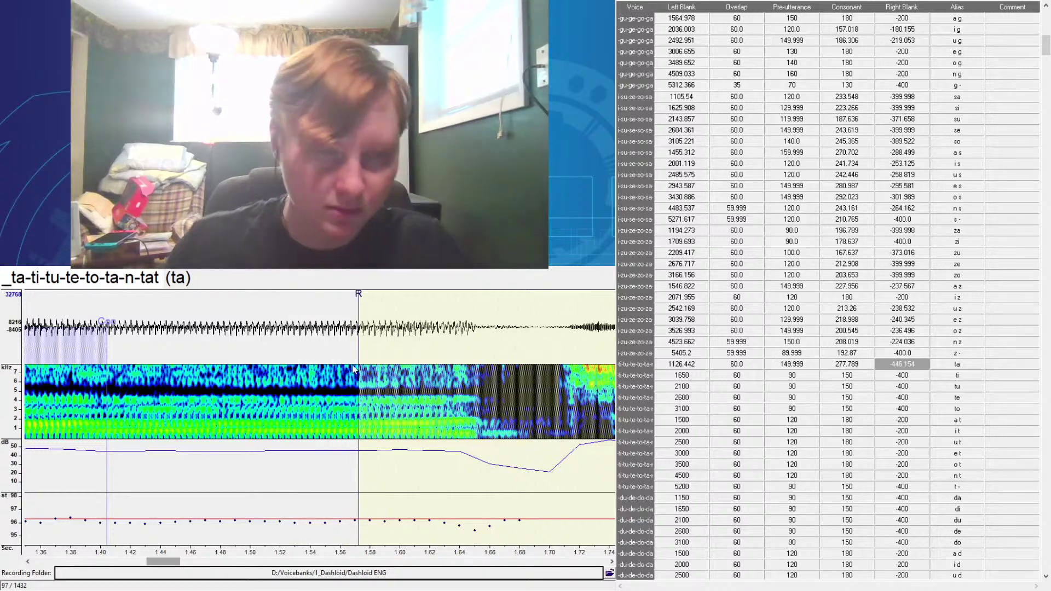
- Align the ti entry with the vowel onset: pre-utterance 120, left blank about 1661 and consonant 180
key("Down")
left_click(327, 444)
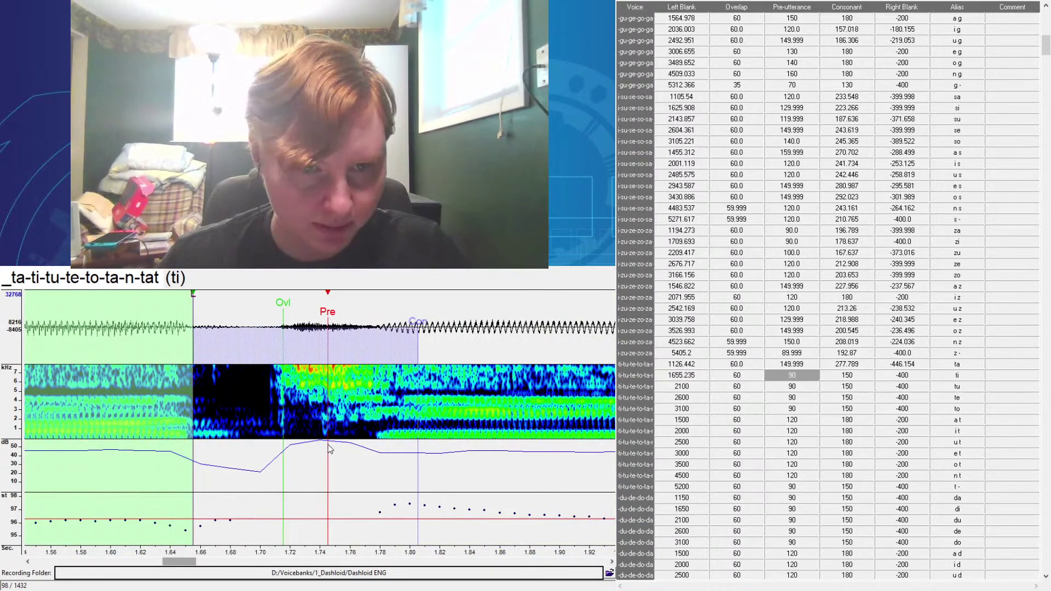
left_click_drag(327, 446, 333, 450)
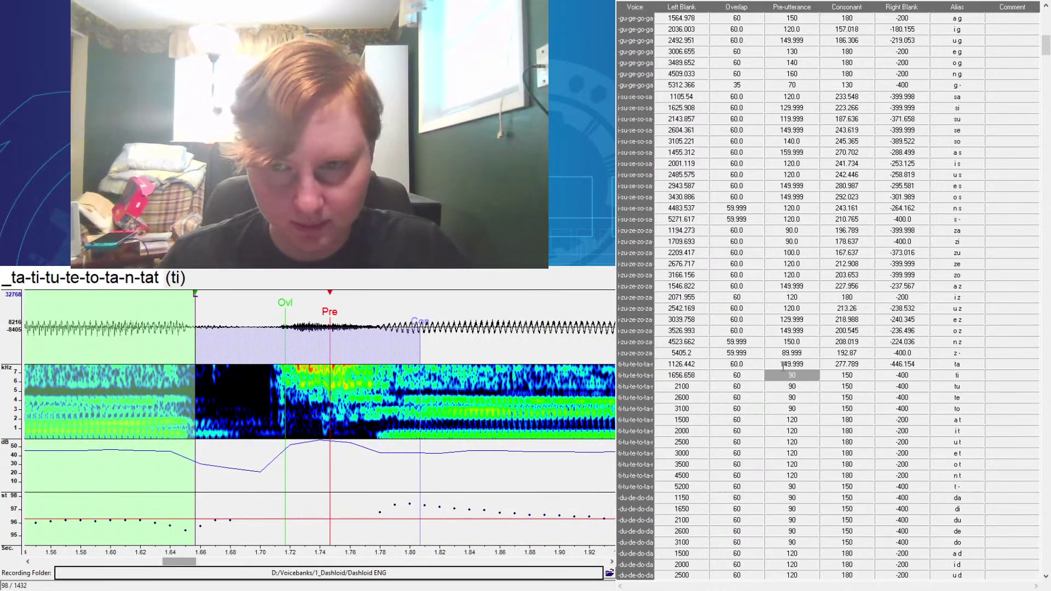
key("Tab")
scroll(784, 366, "down", 8)
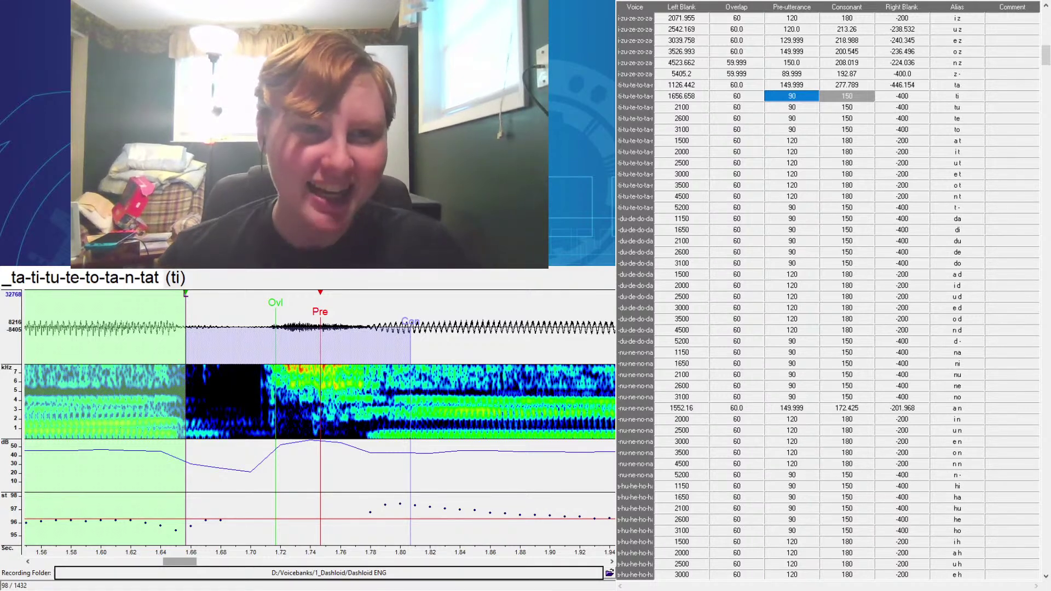
left_click(375, 449)
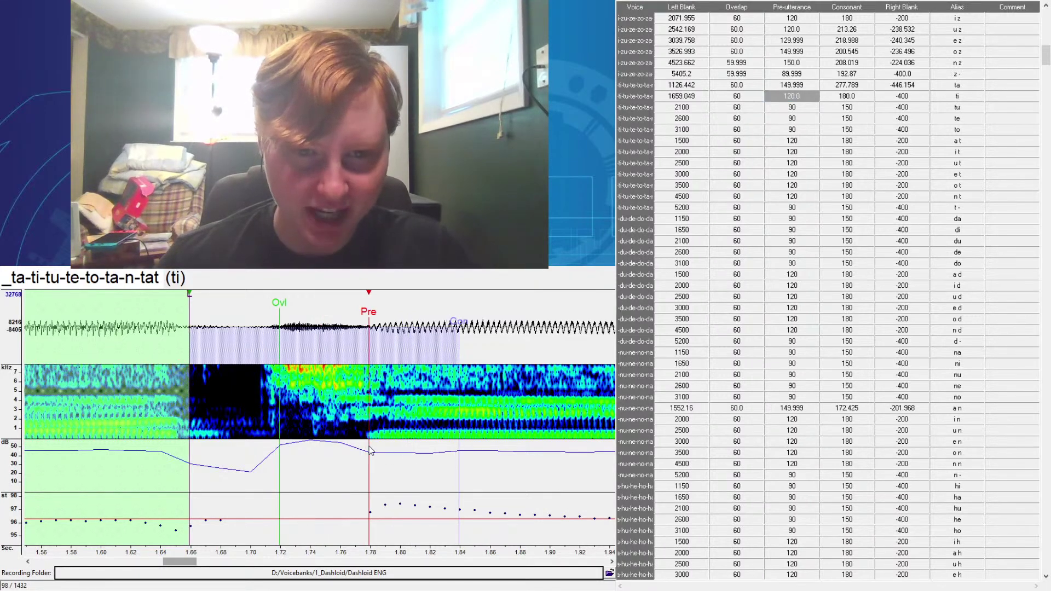
left_click(372, 451)
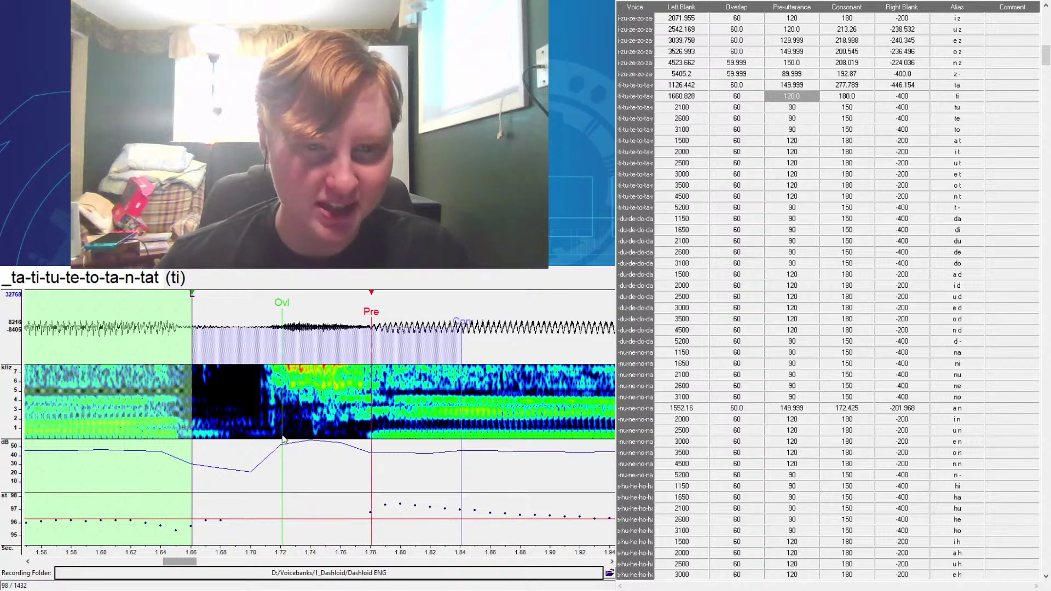
- Move the ti entry's overlap back to about 35 within the silence and extend its consonant to about 216
left_click_drag(283, 438, 245, 411)
scroll(307, 493, "right", 5)
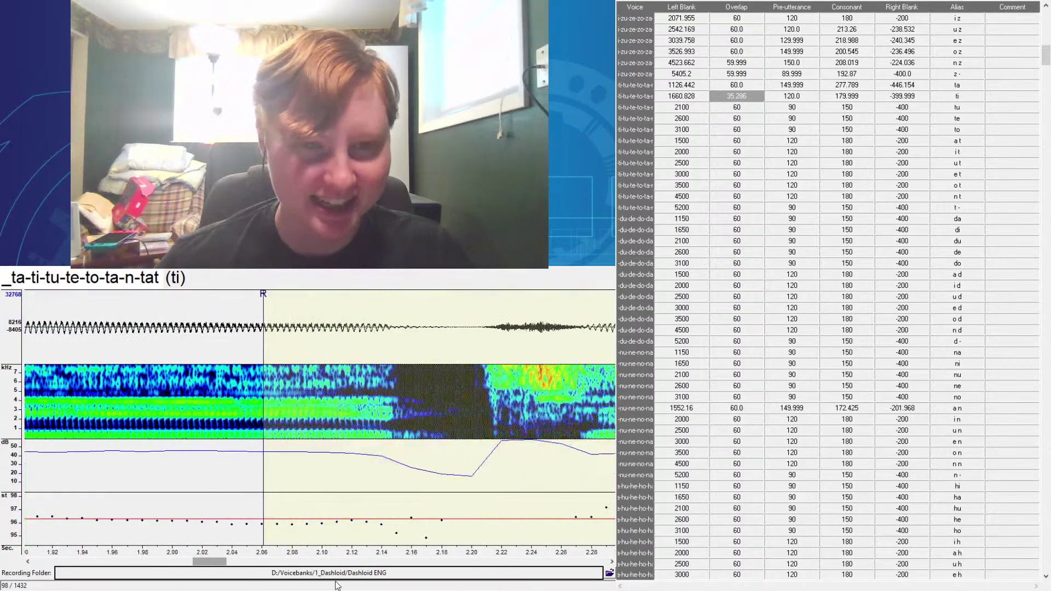
scroll(121, 368, "left", 5)
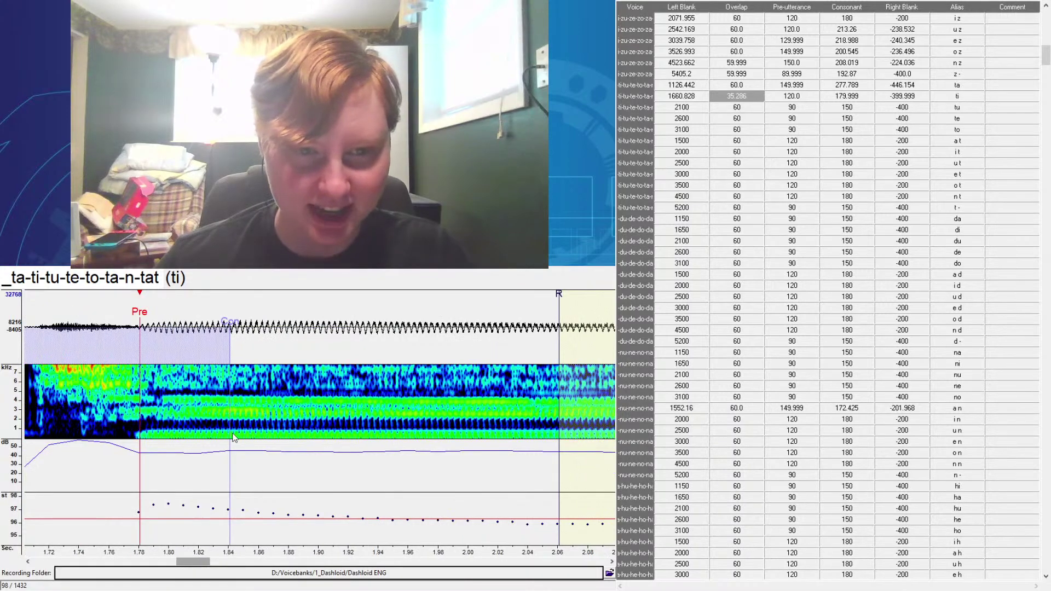
left_click_drag(232, 437, 283, 438)
scroll(282, 465, "right", 5)
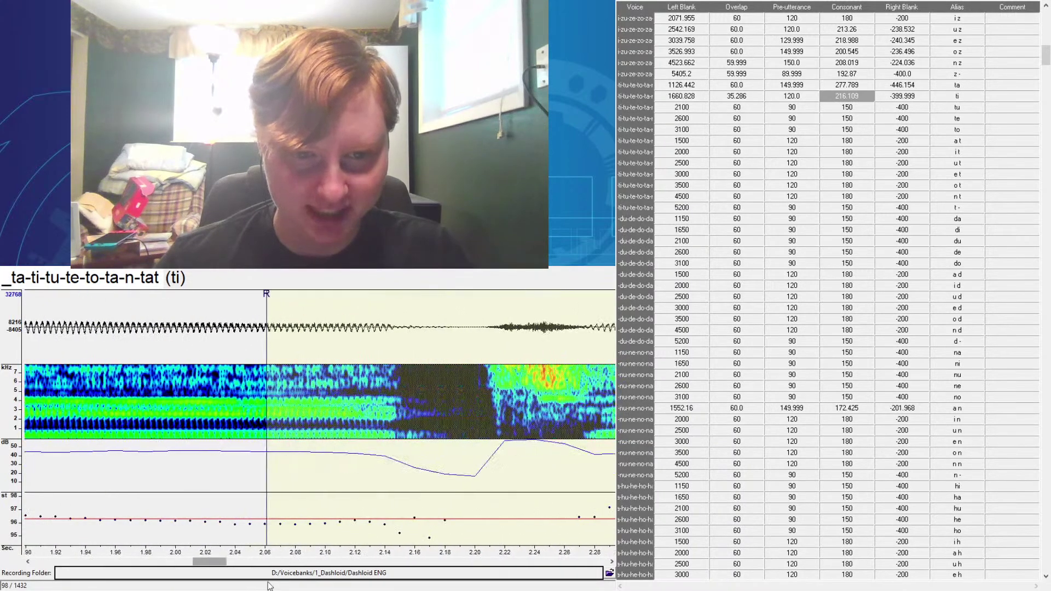
scroll(268, 586, "left", 5)
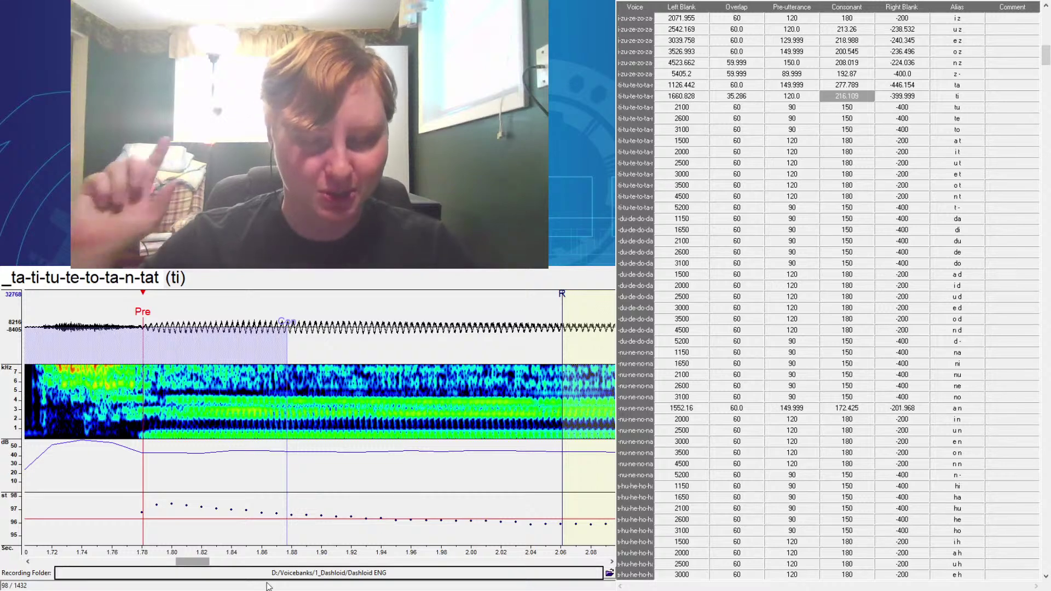
- Align the tu entry with the vowel onset: pre-utterance 120, left blank about 2157 and consonant 180
key("Down")
scroll(415, 496, "right", 2)
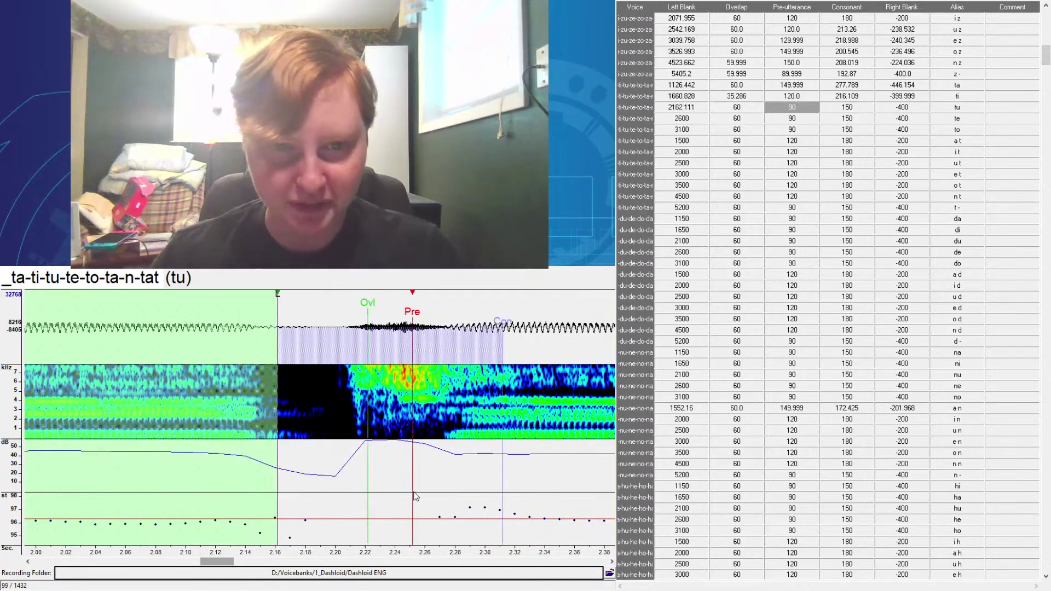
left_click_drag(414, 496, 400, 507)
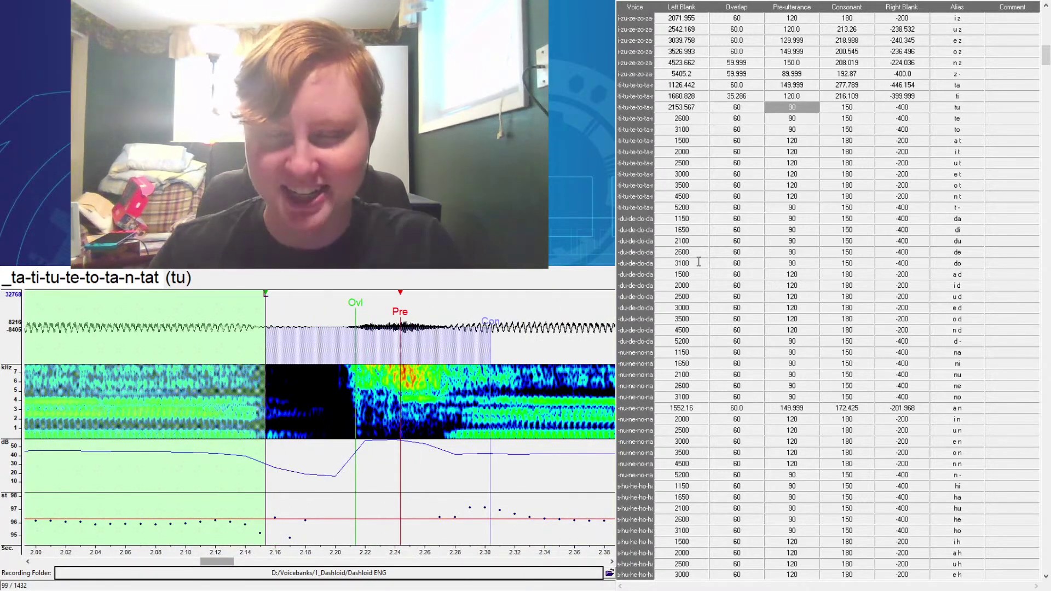
left_click(835, 106)
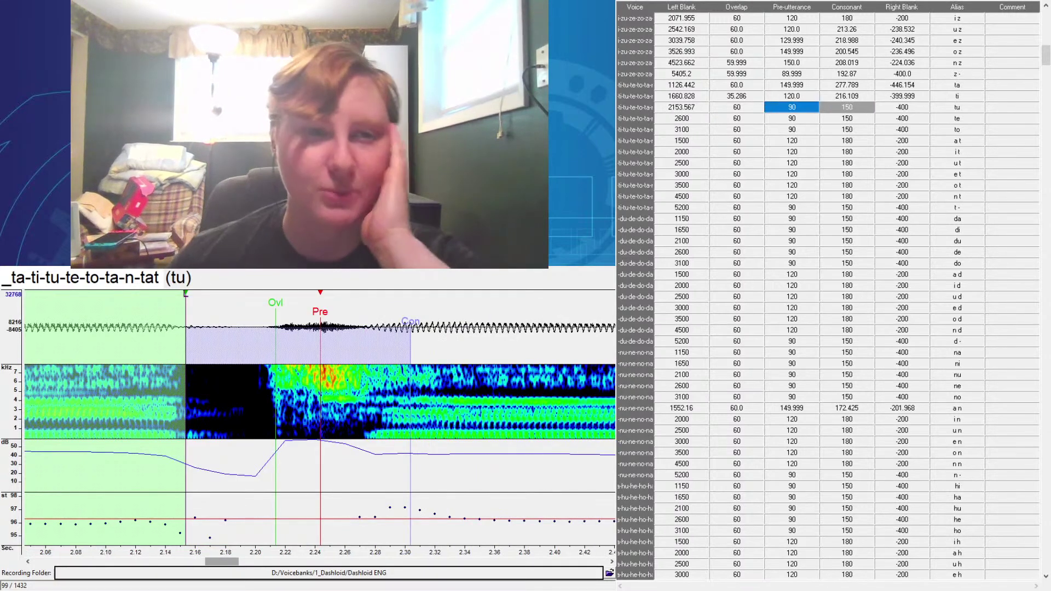
key("Return")
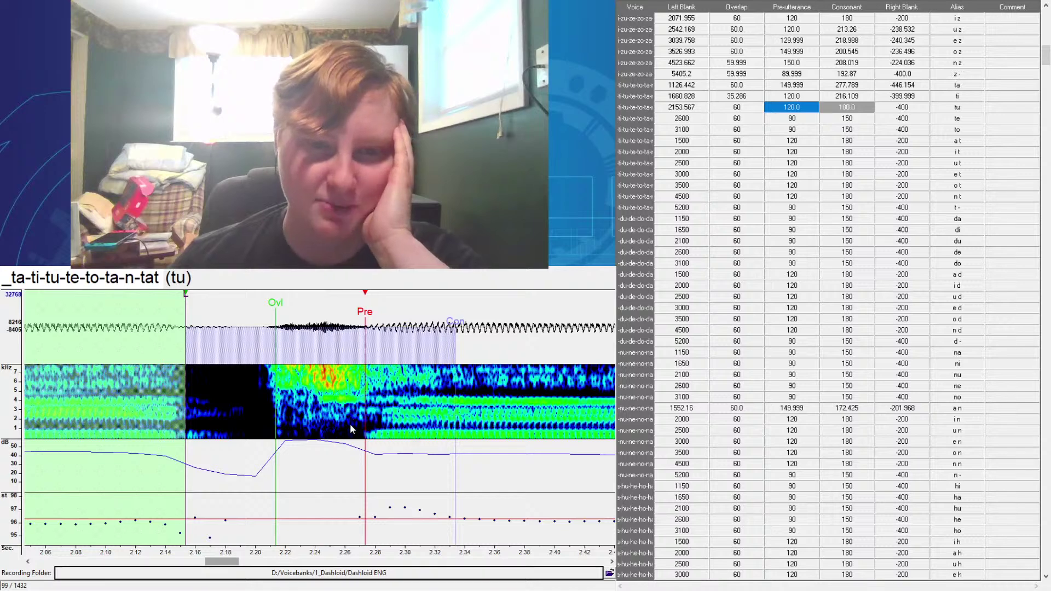
left_click_drag(366, 443, 372, 442)
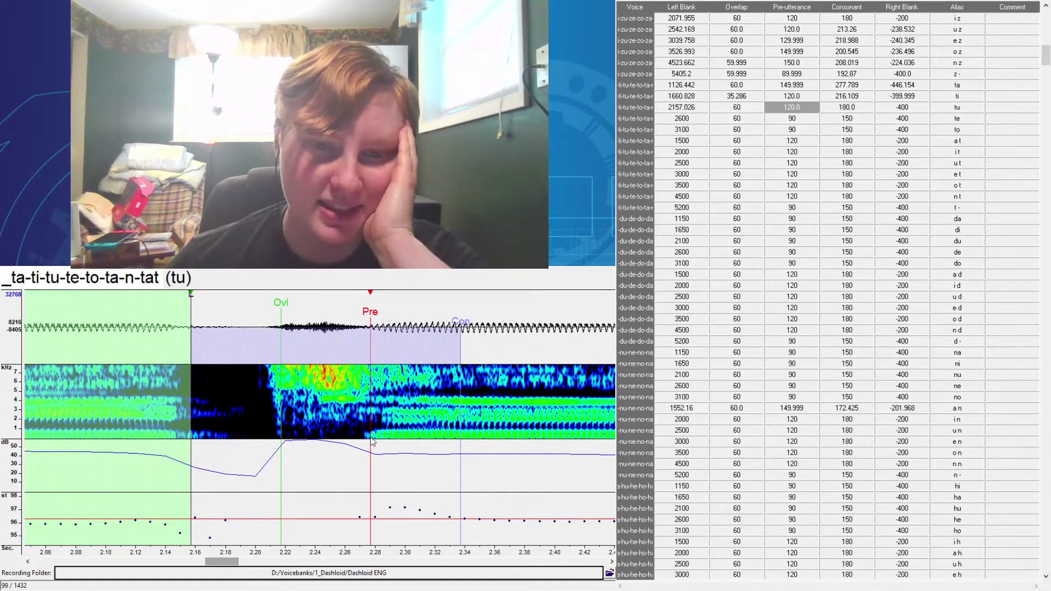
- Move the tu entry's overlap back to about 42 within the silence and extend its consonant to about 213
left_click_drag(281, 427, 252, 431)
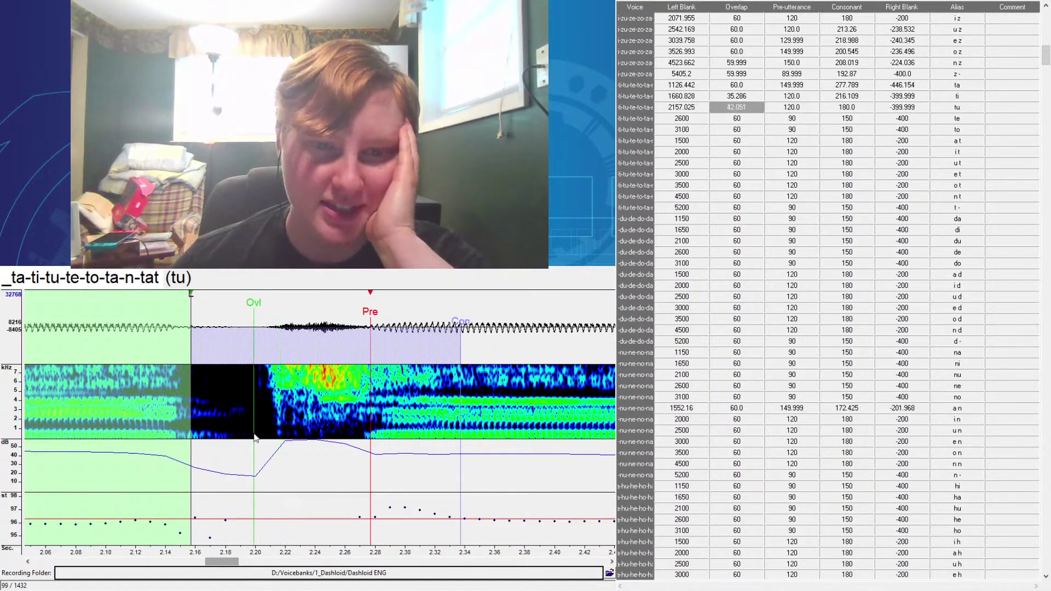
left_click_drag(222, 561, 236, 574)
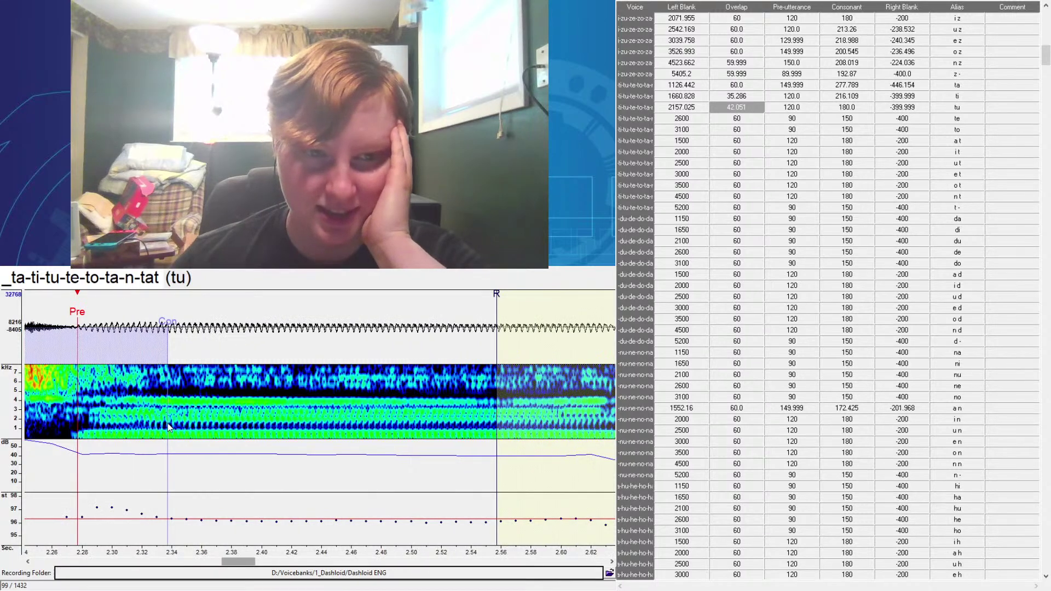
left_click_drag(168, 427, 217, 427)
left_click_drag(238, 562, 260, 561)
key("Down")
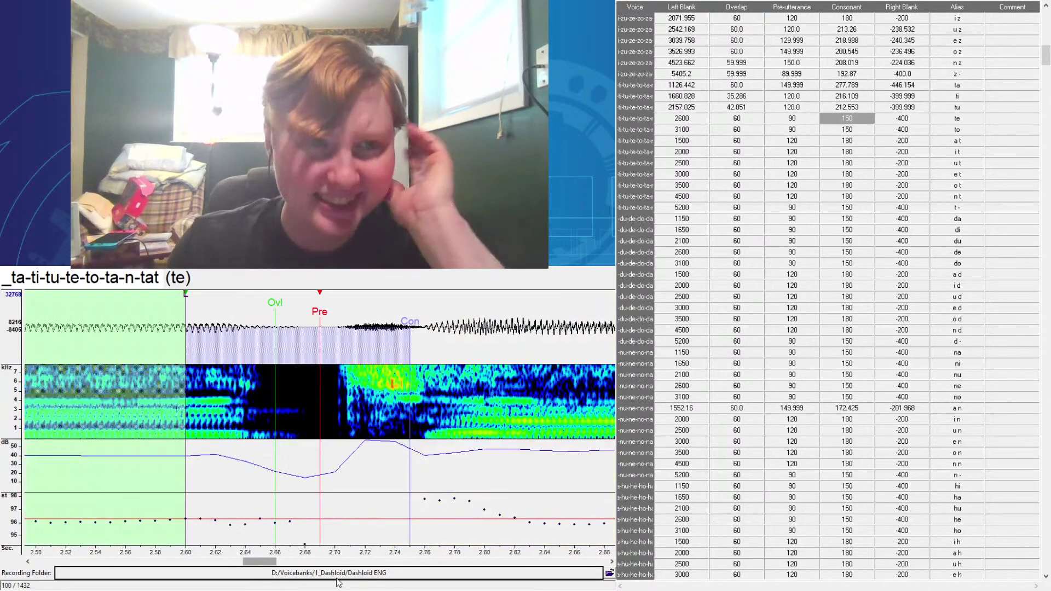
key("Up")
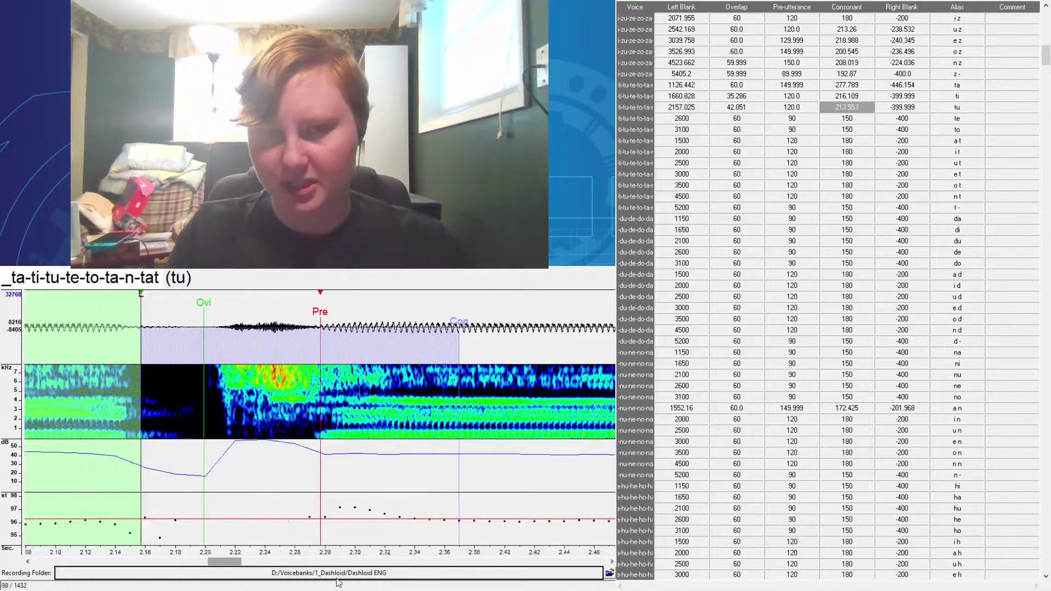
- Shift the te entry's markers toward the vowel onset and set its pre-utterance to 110 and consonant to 180
key("Down")
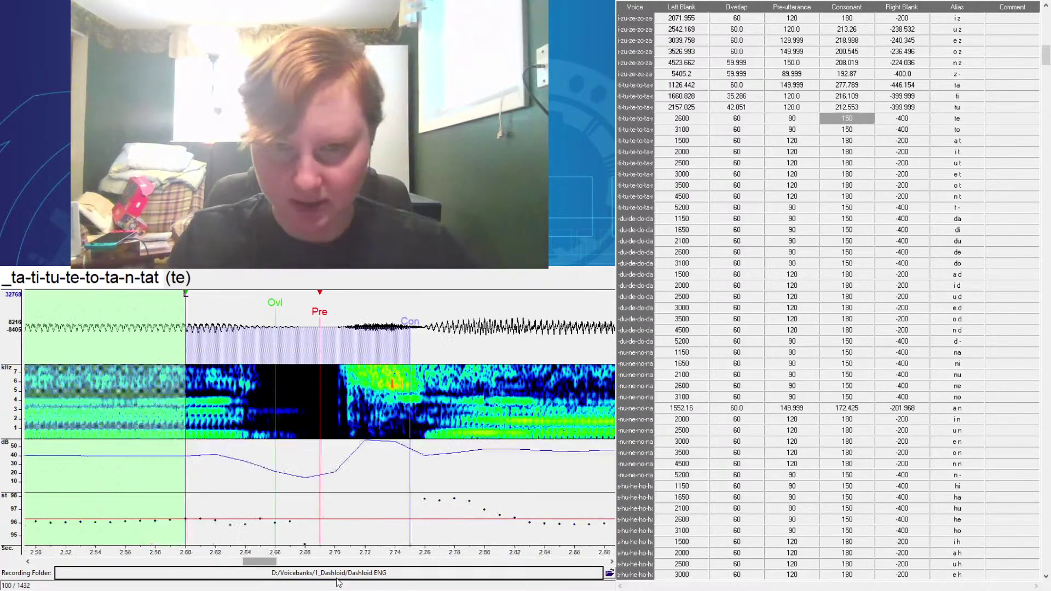
left_click_drag(322, 456, 387, 449)
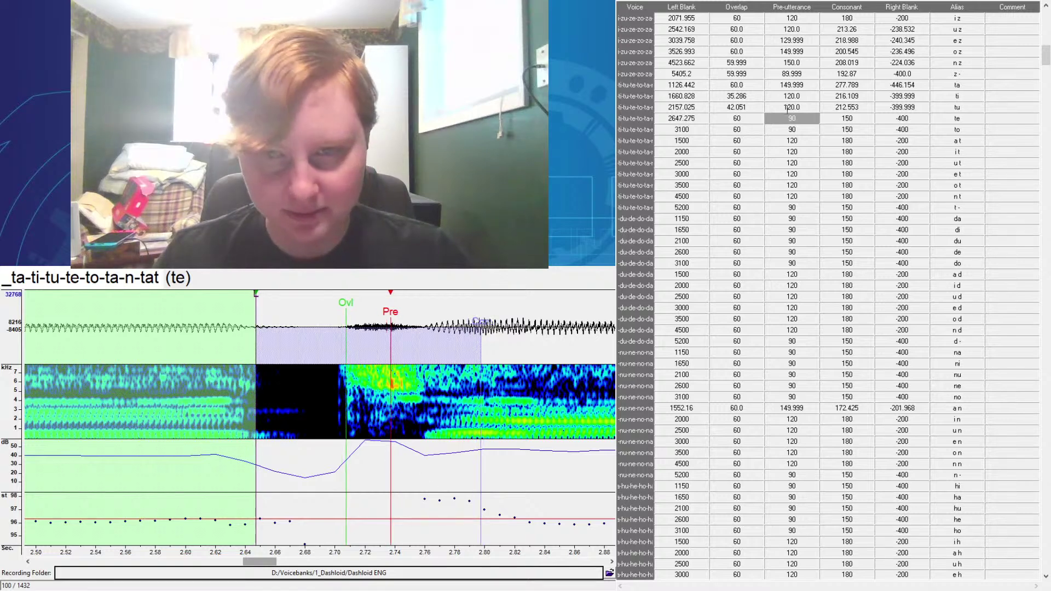
left_click(809, 121)
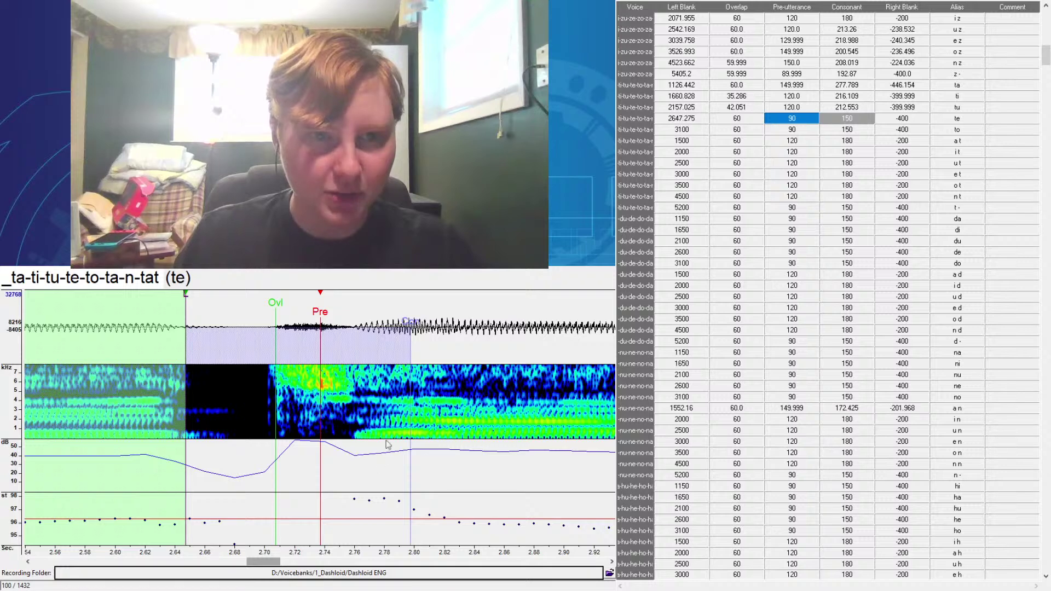
type("120")
key("Return")
left_click_drag(336, 451, 362, 434)
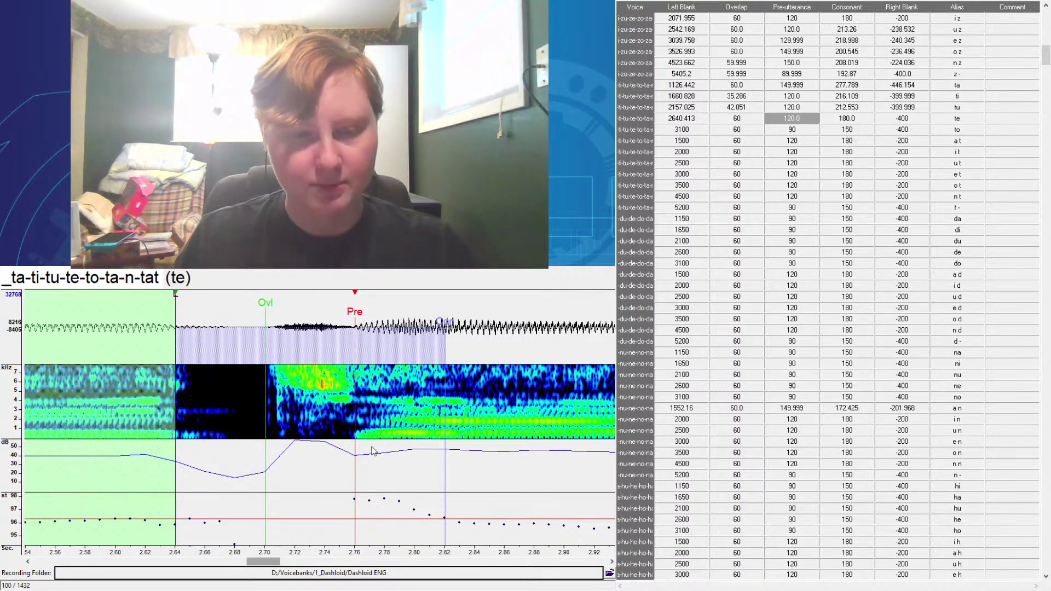
double_click(818, 114)
type("110")
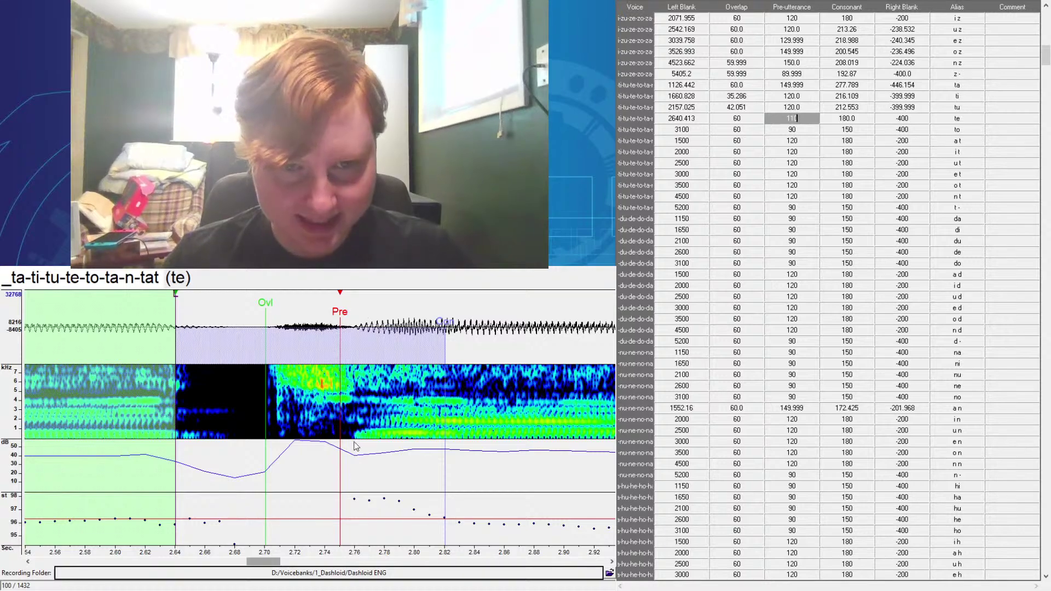
- Refine the te entry: left blank about 2650, overlap about 37 and consonant about 209
mouse_move(262, 444)
left_mouse_down()
mouse_move(275, 443)
mouse_move(245, 446)
left_mouse_up()
scroll(323, 586, "down", 2)
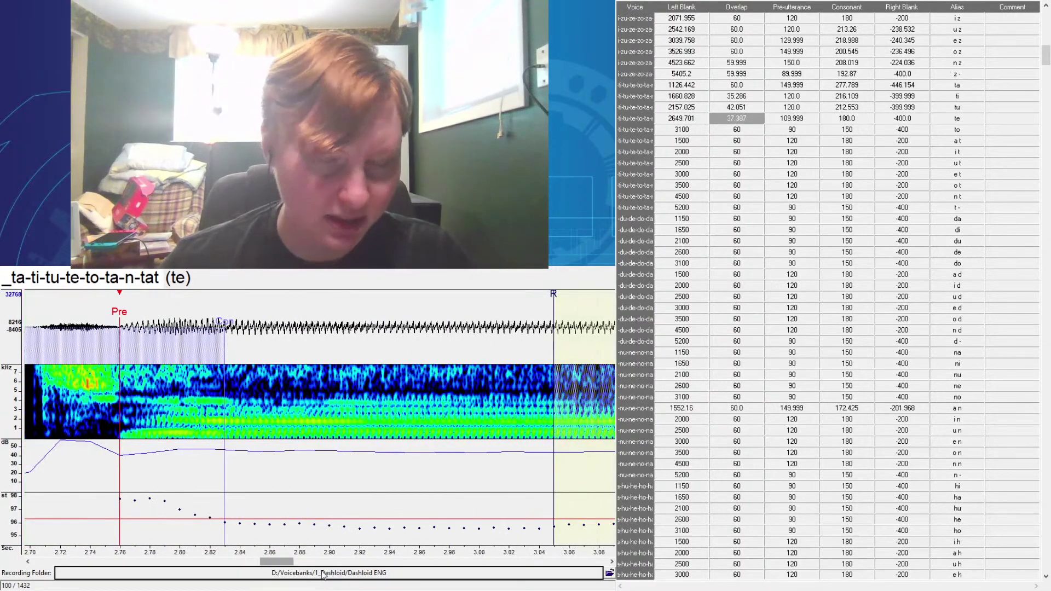
scroll(323, 574, "down", 3)
scroll(324, 574, "up", 2)
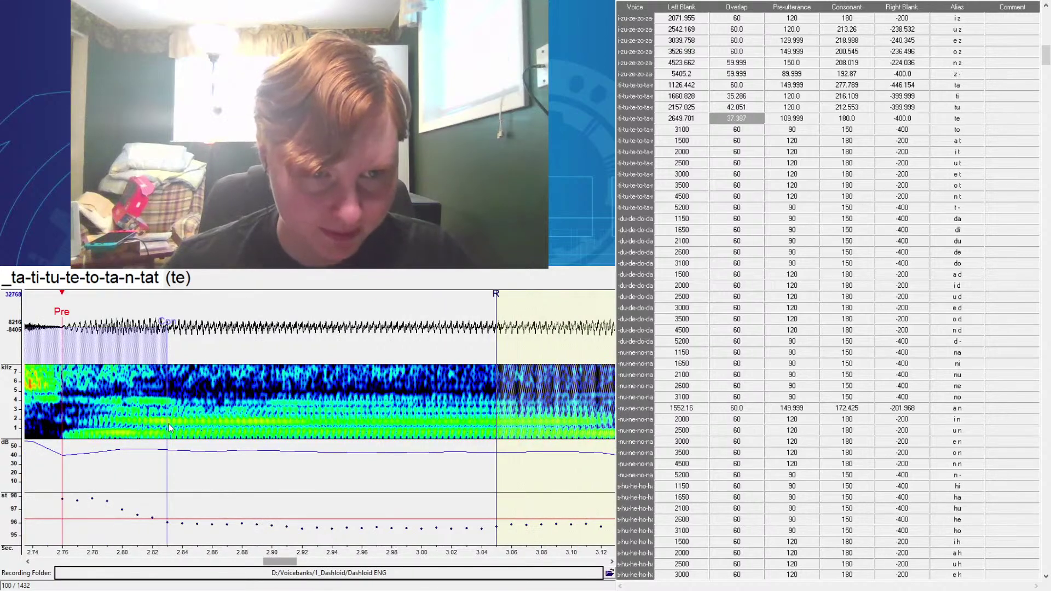
left_click_drag(168, 428, 211, 428)
scroll(387, 574, "down", 1)
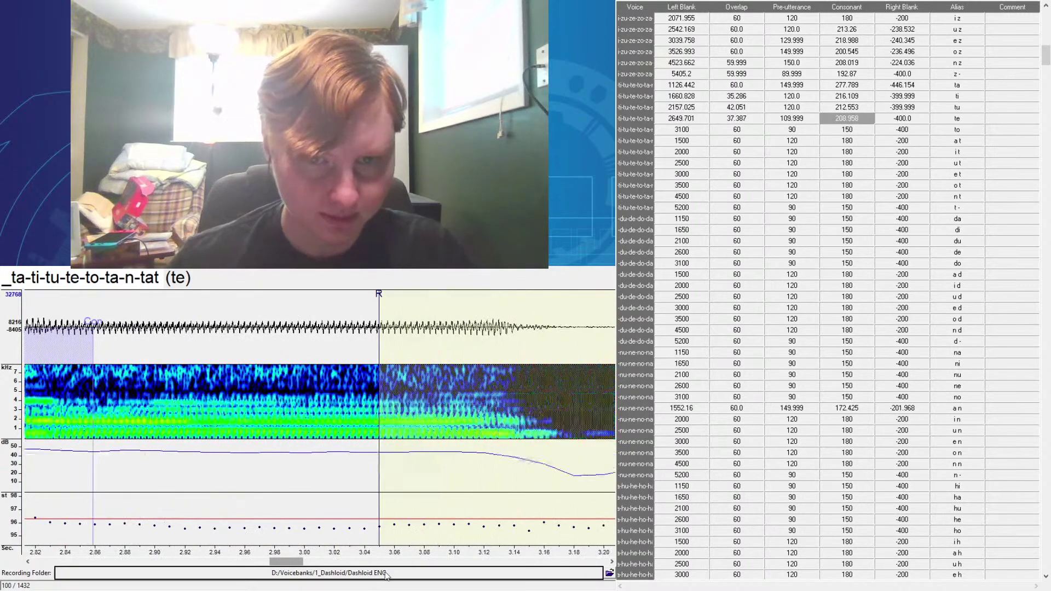
- Align the to entry with the vowel onset: pre-utterance 120, left blank about 3159 and consonant about 222
key("Down")
mouse_move(321, 475)
left_mouse_down()
mouse_move(445, 476)
mouse_move(412, 469)
left_mouse_up()
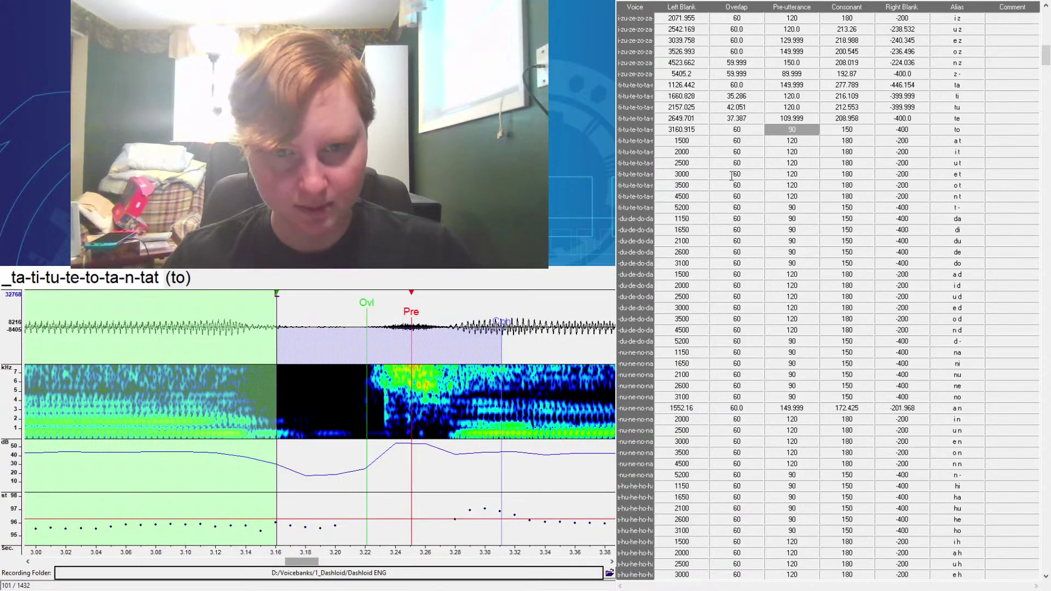
left_click(809, 131)
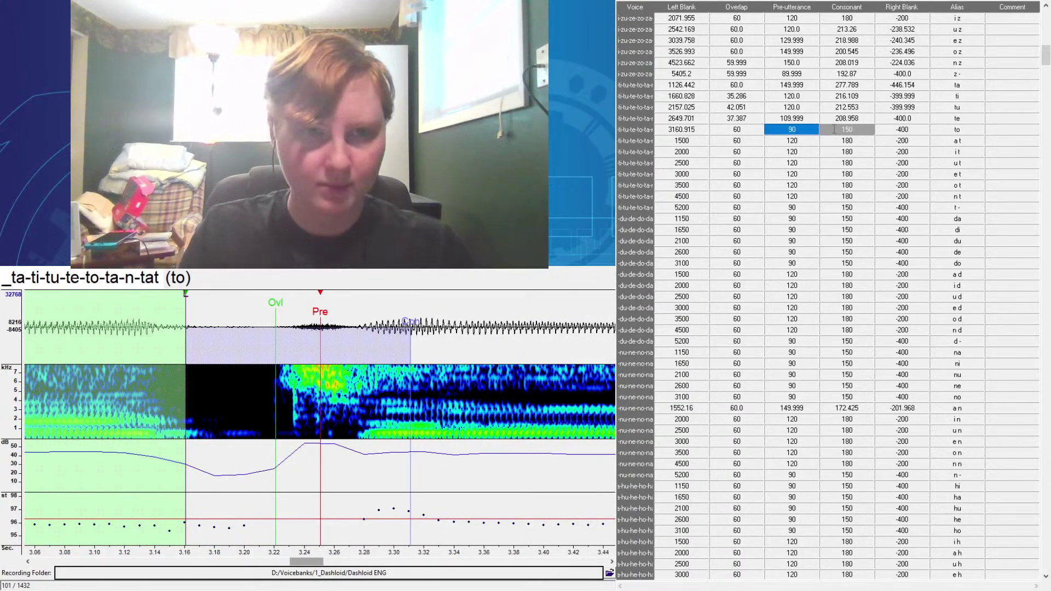
type("120")
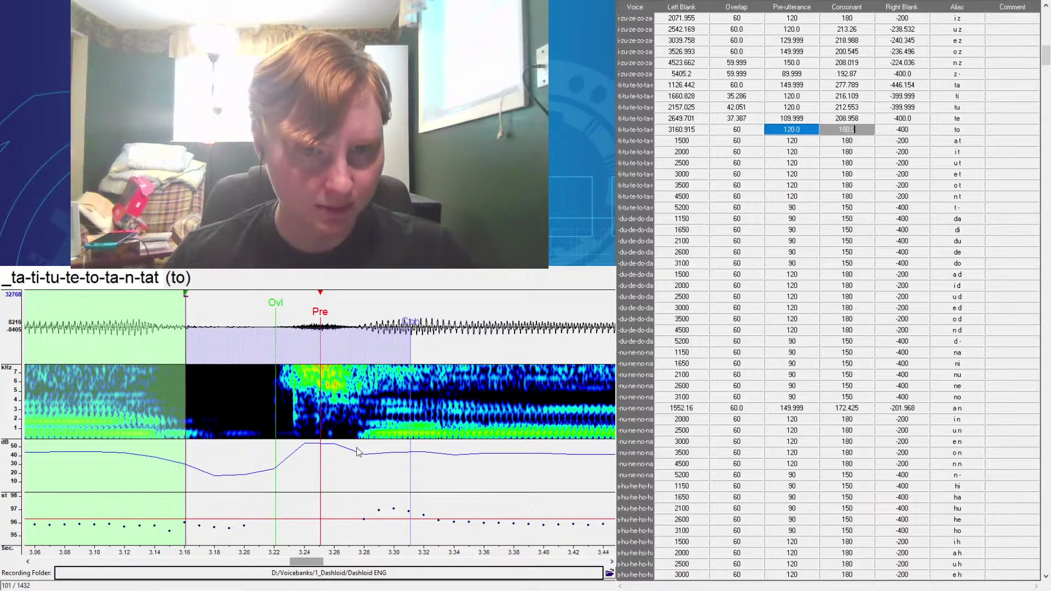
key("Return")
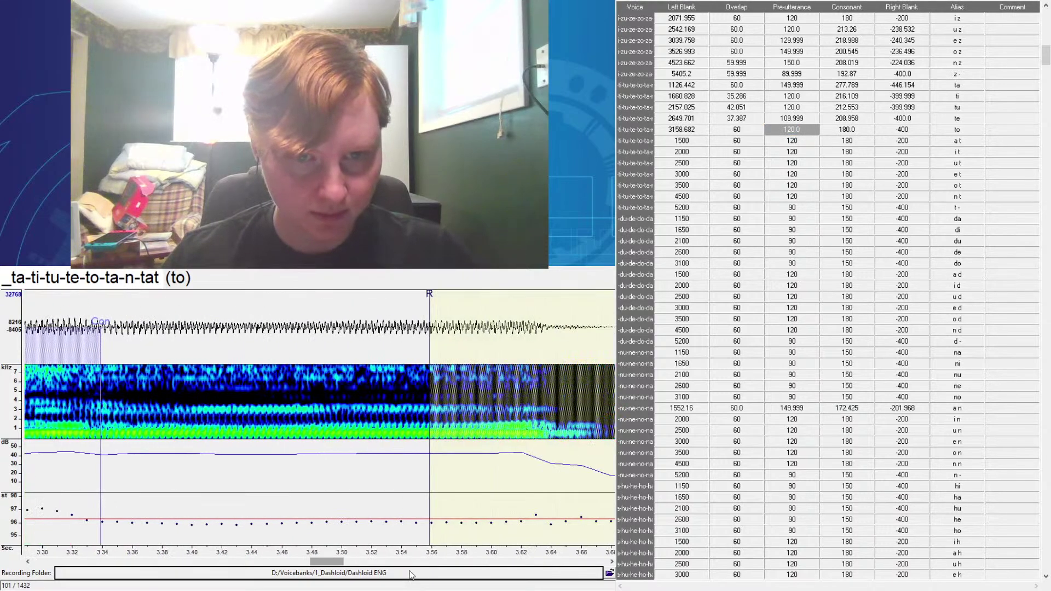
left_click_drag(100, 389, 163, 397)
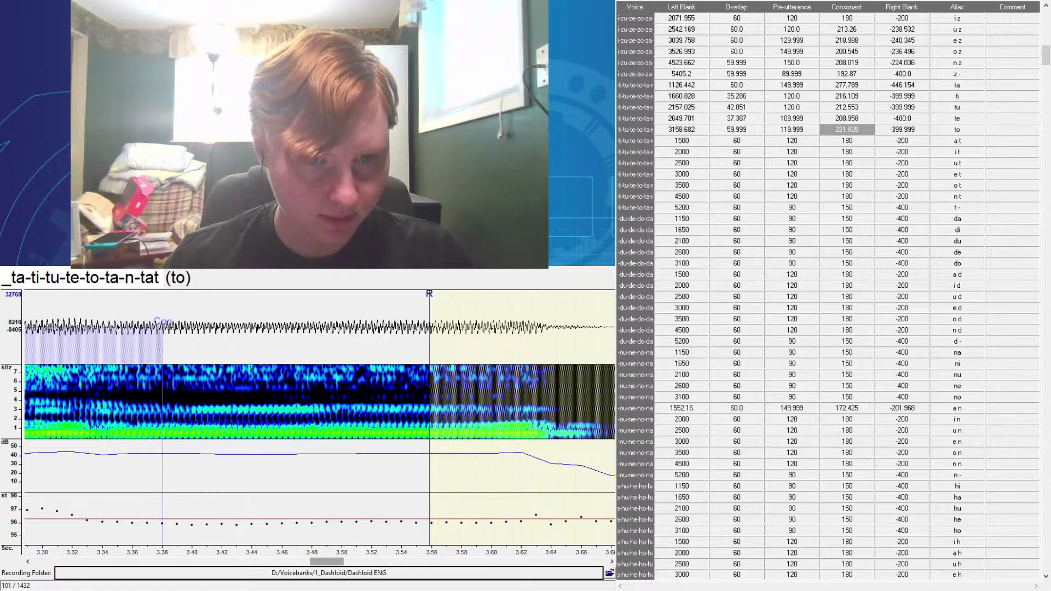
- Align the a t entry with the vowel's end: left blank about 1528, consonant about 153 and right blank about -173
key("Down")
left_click_drag(325, 460, 392, 460)
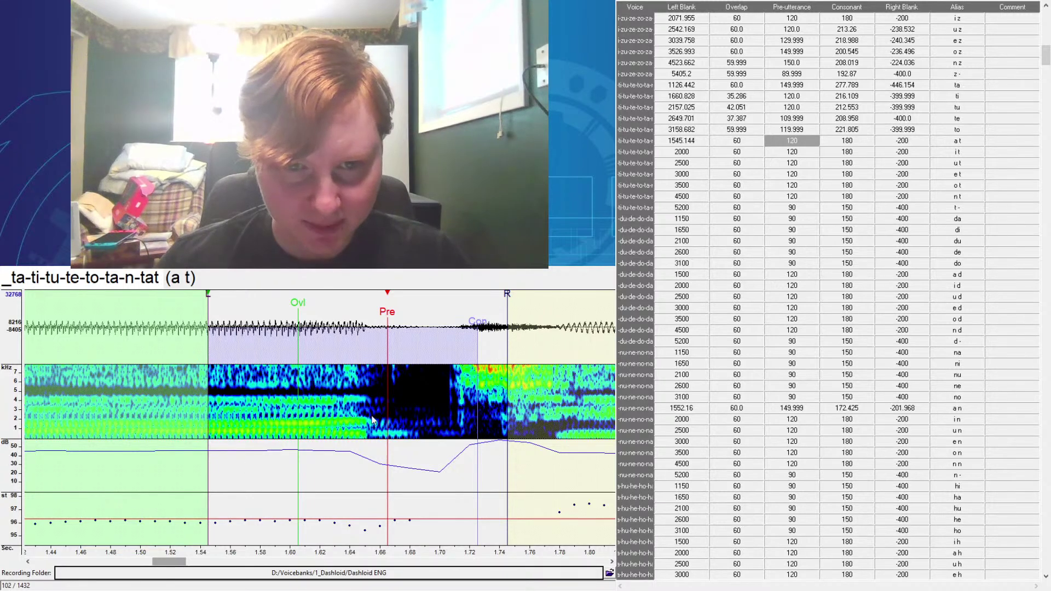
left_click_drag(372, 420, 363, 515)
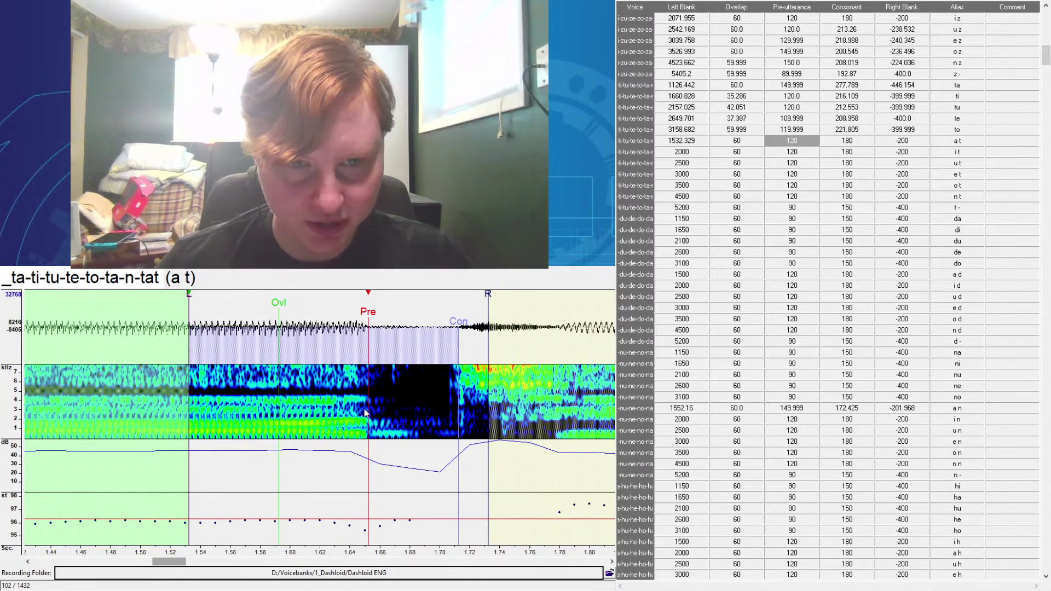
left_click_drag(366, 411, 374, 425)
left_click_drag(480, 348, 442, 354)
- Align the i t entry with the vowel's end: left blank about 2027, consonant about 140 and right blank about -168
key("Down")
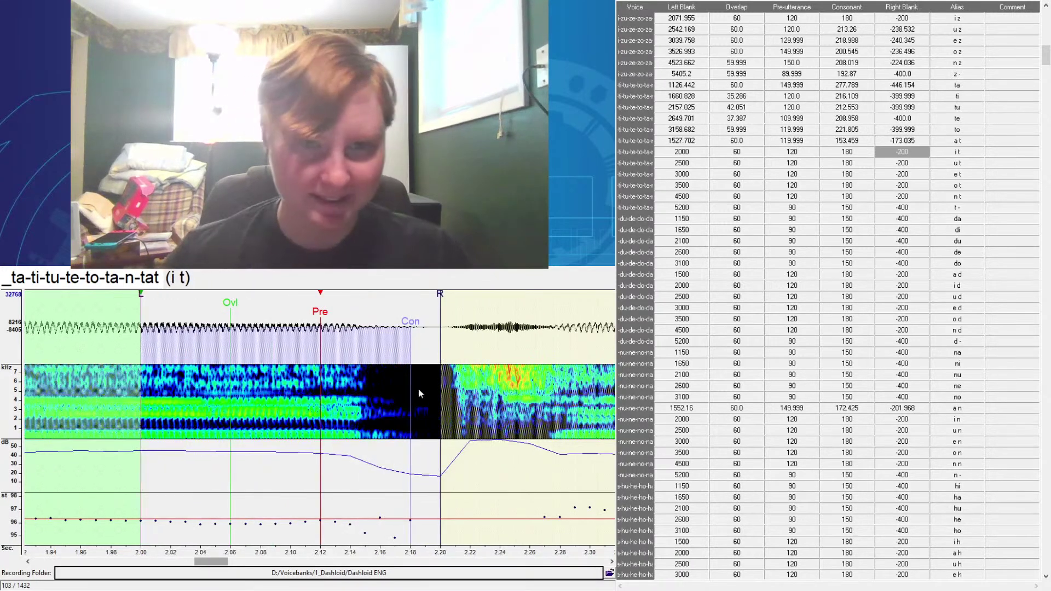
mouse_move(418, 389)
left_mouse_down()
mouse_move(458, 336)
mouse_move(395, 346)
mouse_move(434, 358)
left_mouse_up()
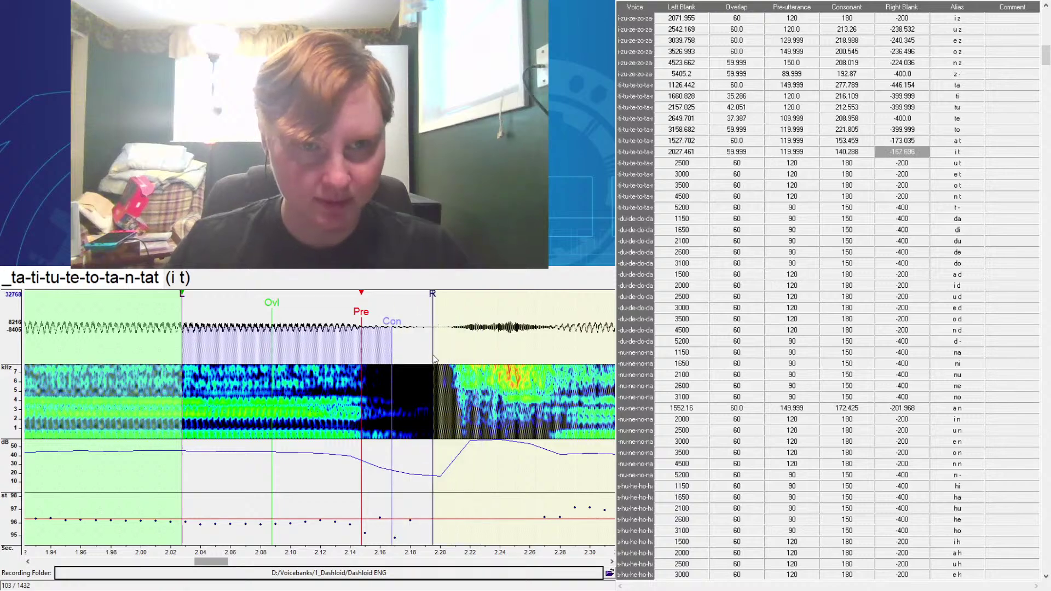
- Align the u t entry with the vowel's end: left blank about 2523, consonant about 152 and right blank about -169
key("Down")
left_click_drag(359, 440, 409, 519)
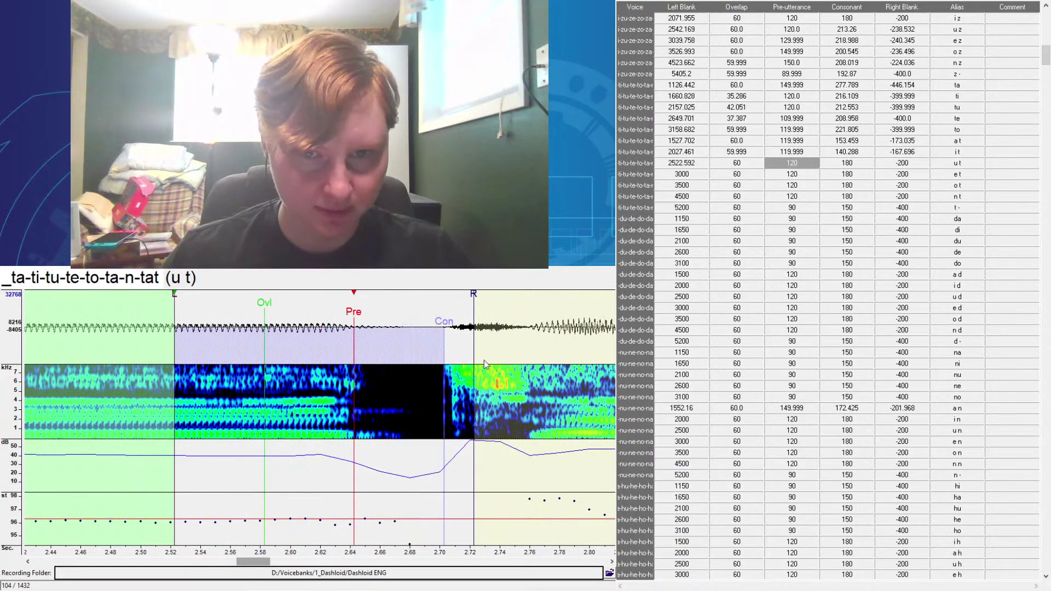
left_click_drag(476, 357, 403, 353)
- Set the e t entry's pre-utterance to 150 and align it with the vowel's end, left blank about 2996
key("Down")
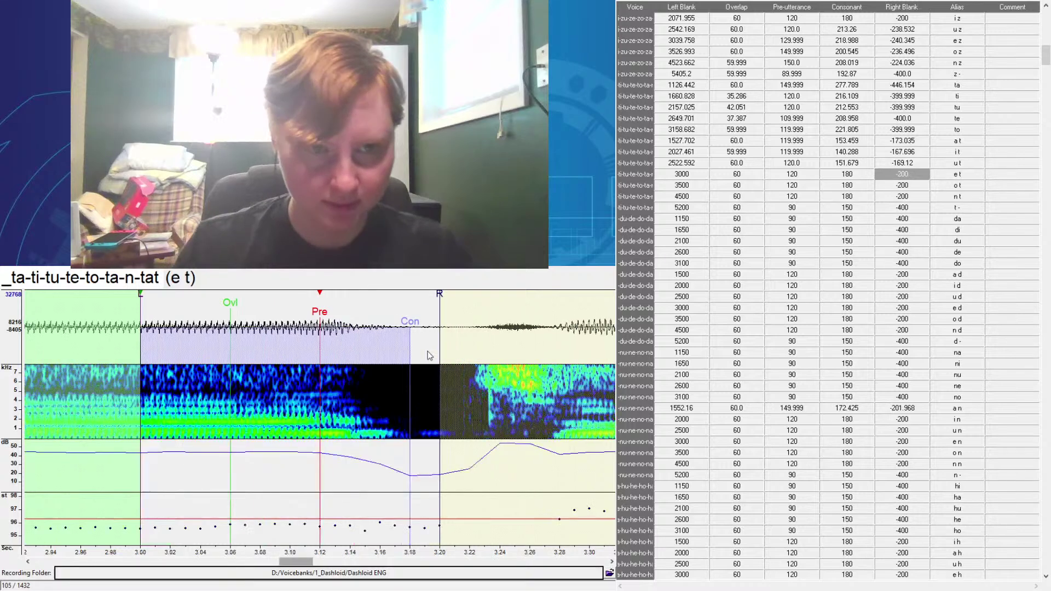
double_click(799, 175)
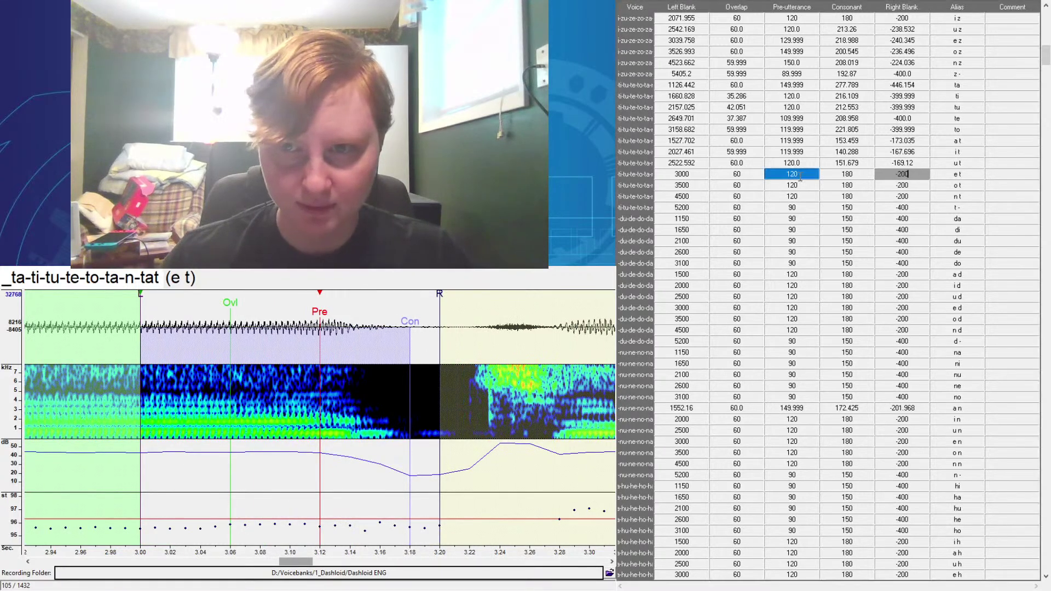
type("150")
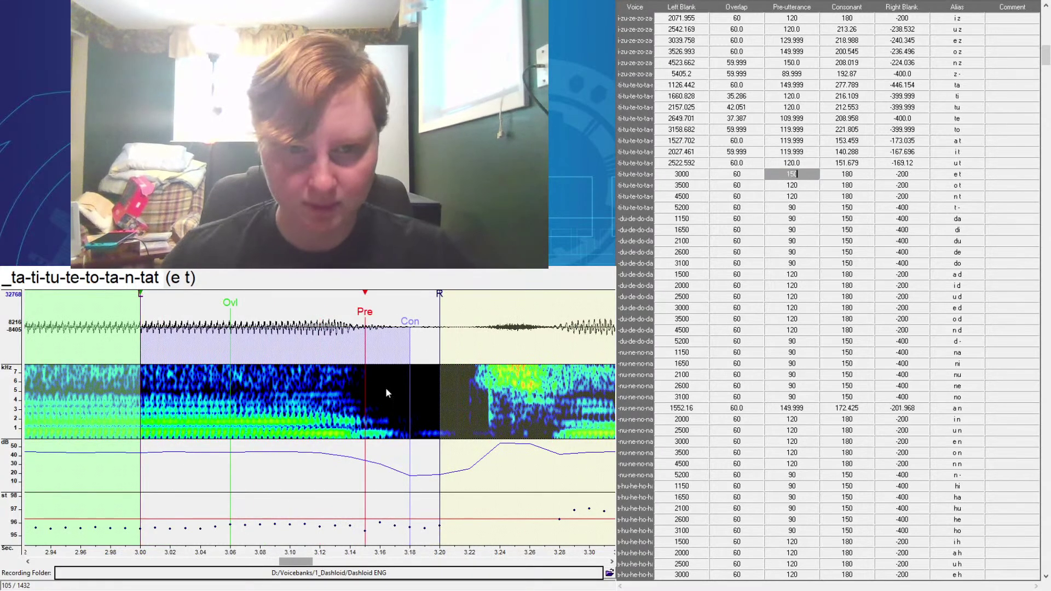
key("Return")
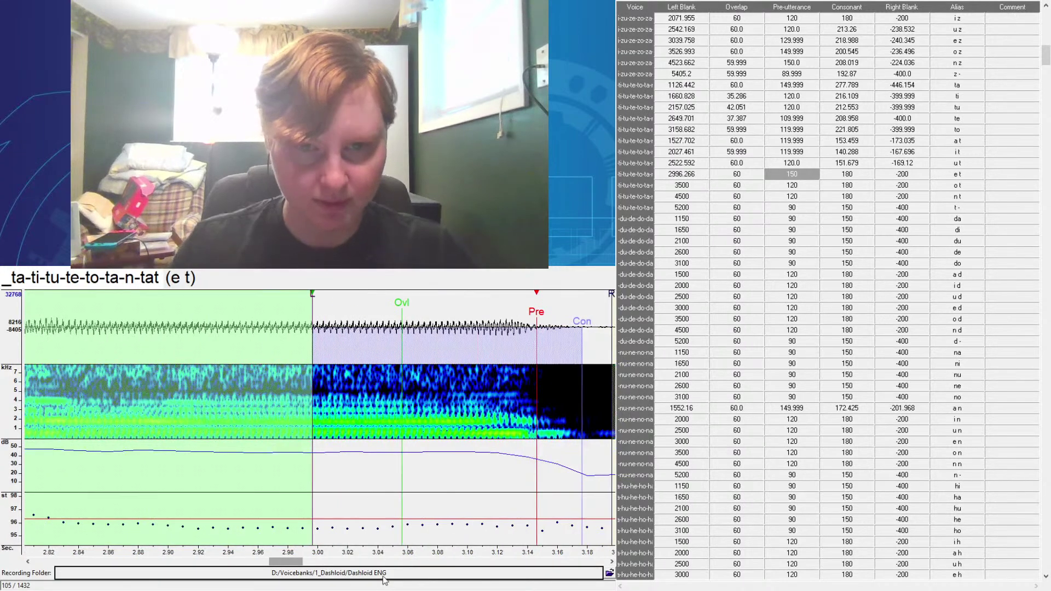
- Set the o t entry's pre-utterance to 150 and align it with the vowel's end, left blank about 3490
key("Down")
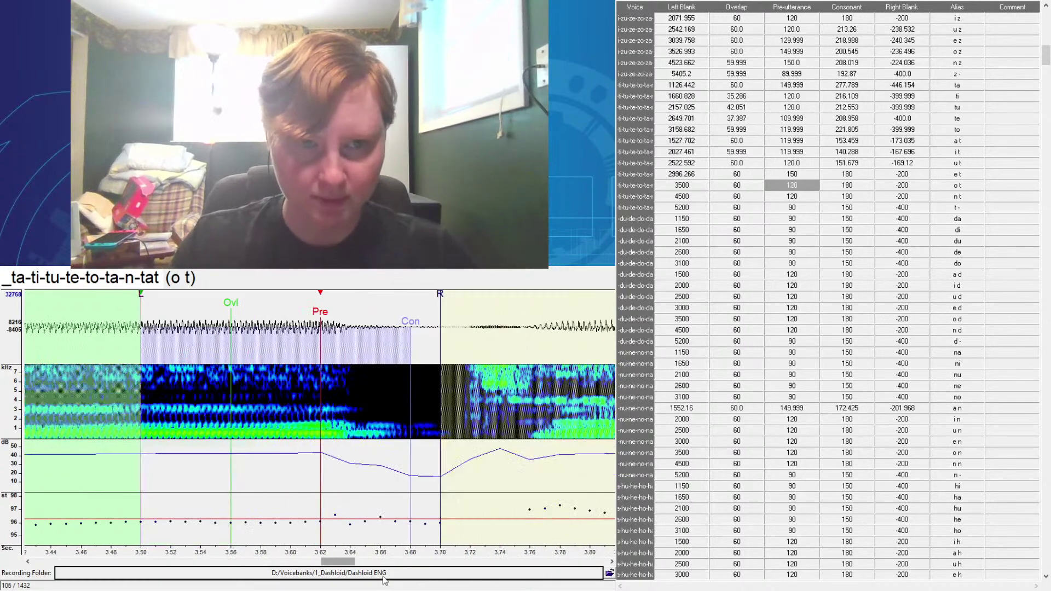
double_click(799, 186)
type("150")
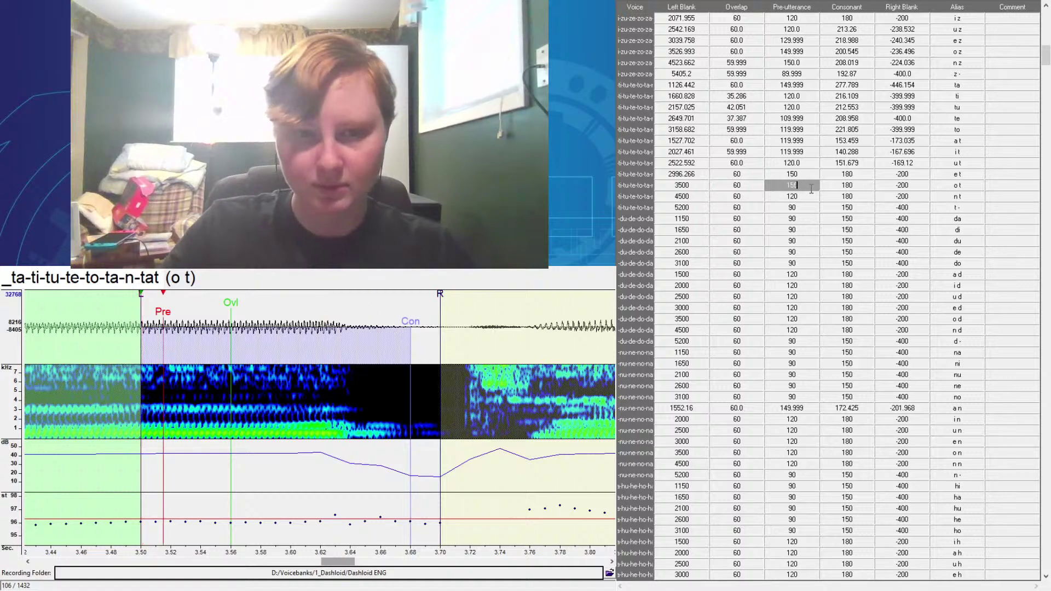
key("Return")
left_click_drag(366, 453, 354, 454)
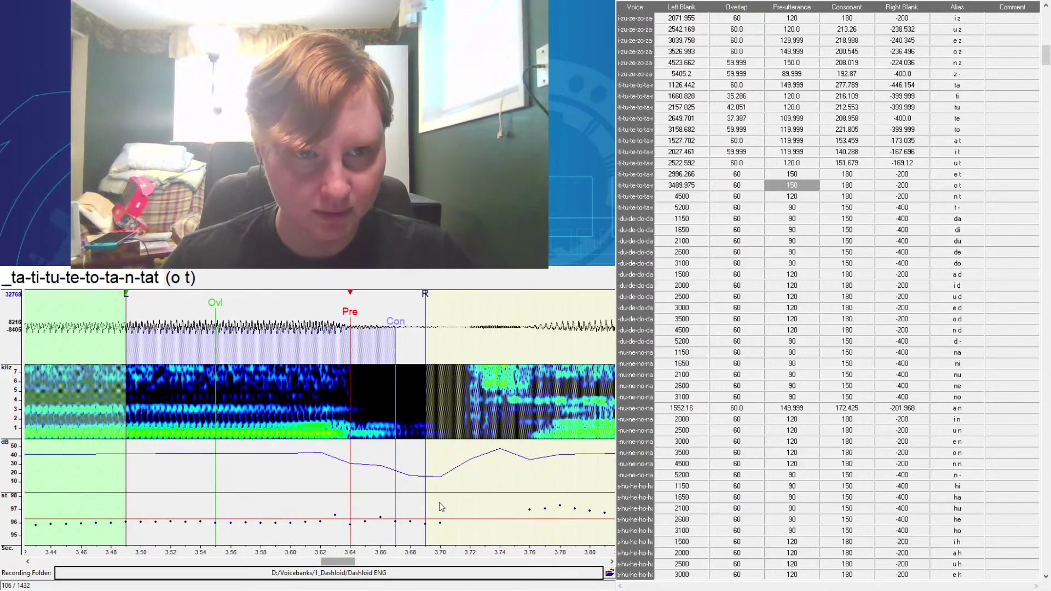
- Align the n t entry with the nasal's end: left blank about 4575, consonant about 137 and right blank about -153
key("Down")
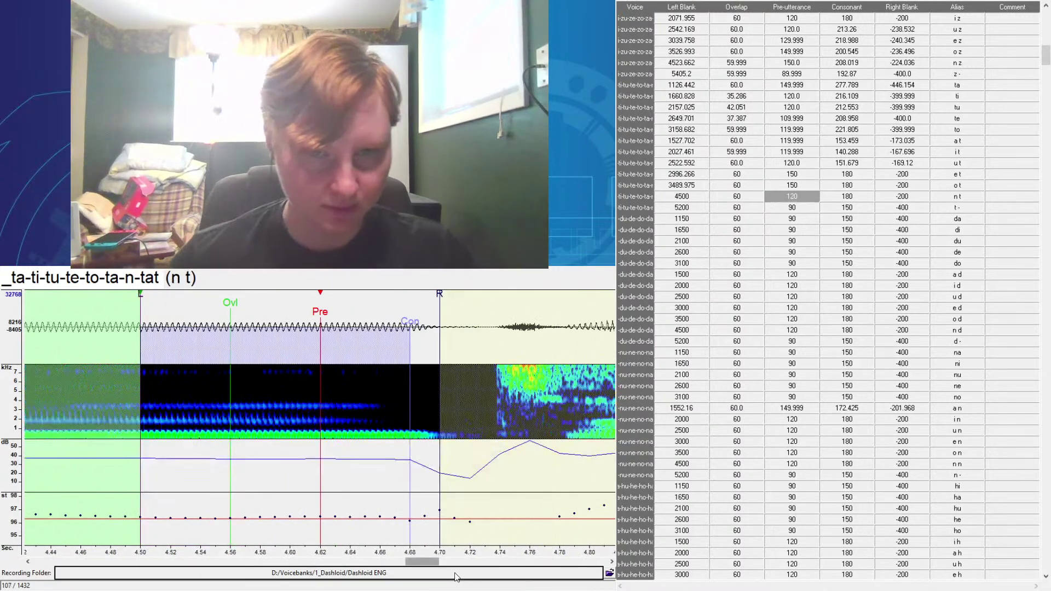
left_click_drag(343, 443, 454, 443)
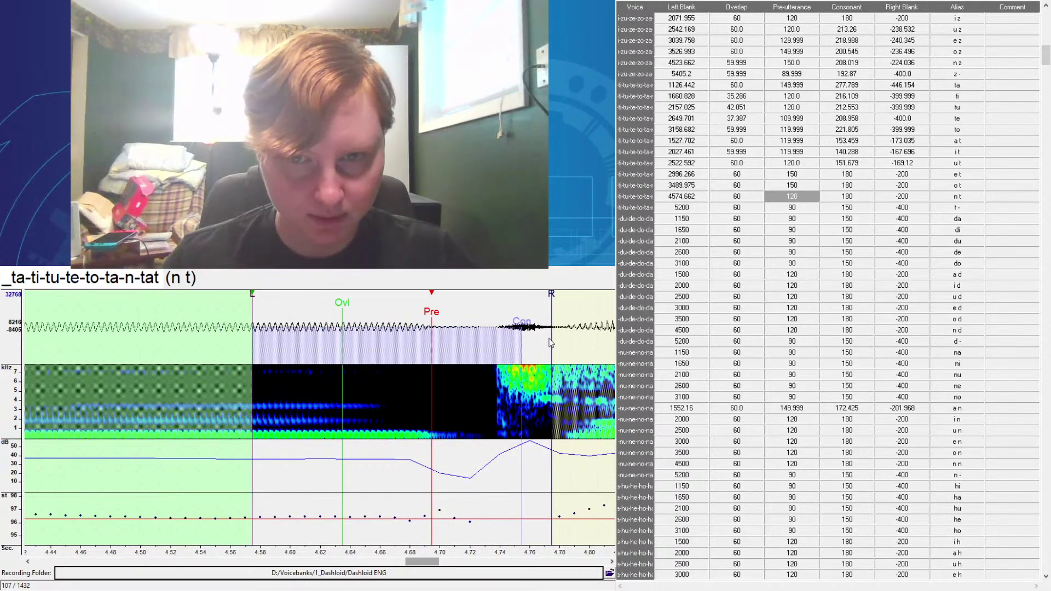
mouse_move(553, 346)
left_mouse_down()
mouse_move(463, 354)
mouse_move(484, 359)
left_mouse_up()
- Align the t - entry with the final t burst: overlap 35, pre-utterance 70, left blank about 5254 and consonant about 232
key("Down")
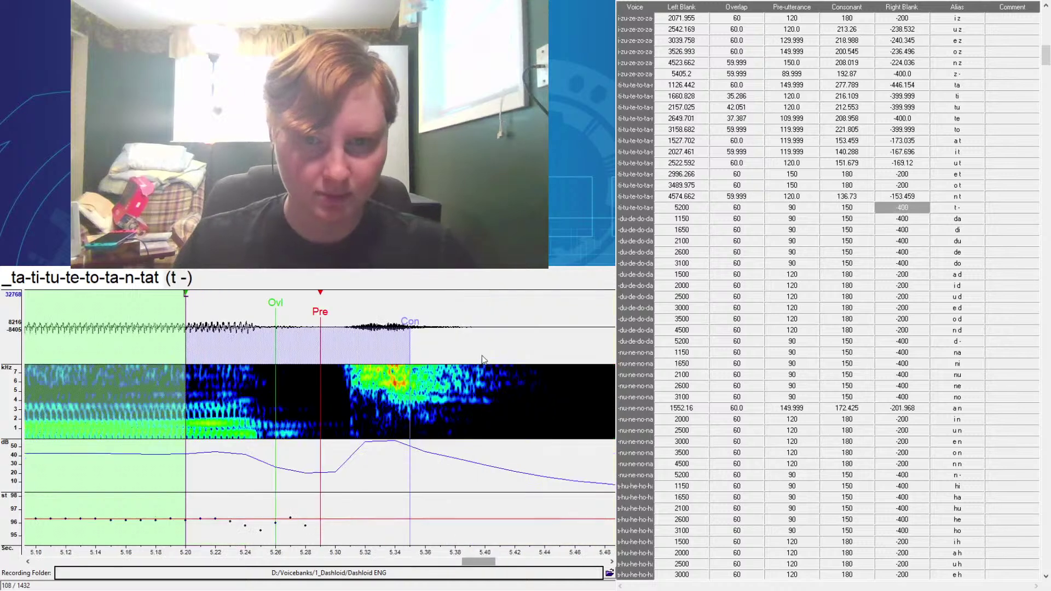
left_click_drag(320, 454, 396, 471)
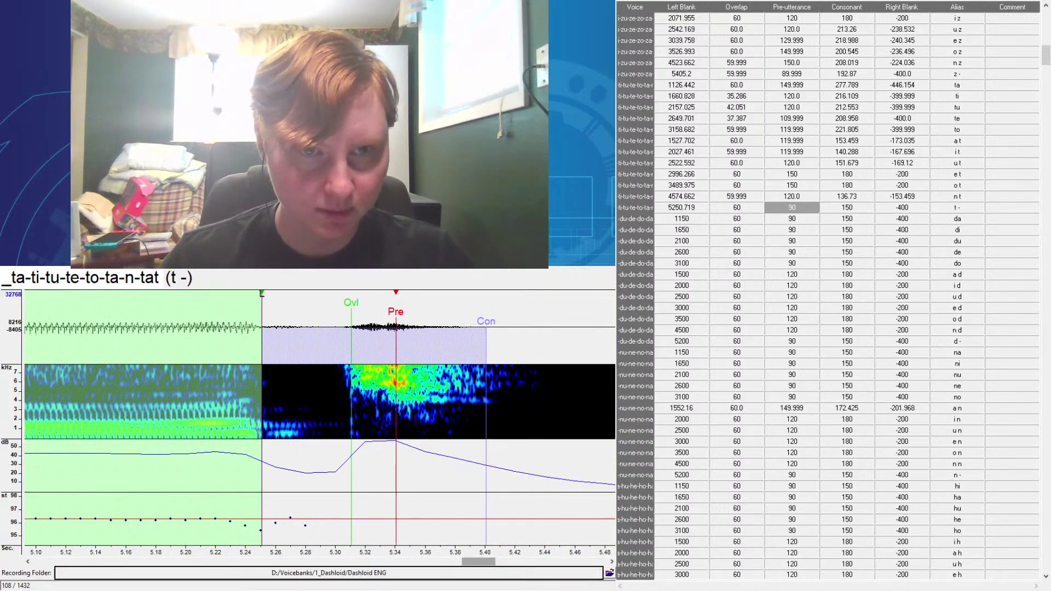
left_click_drag(737, 207, 853, 208)
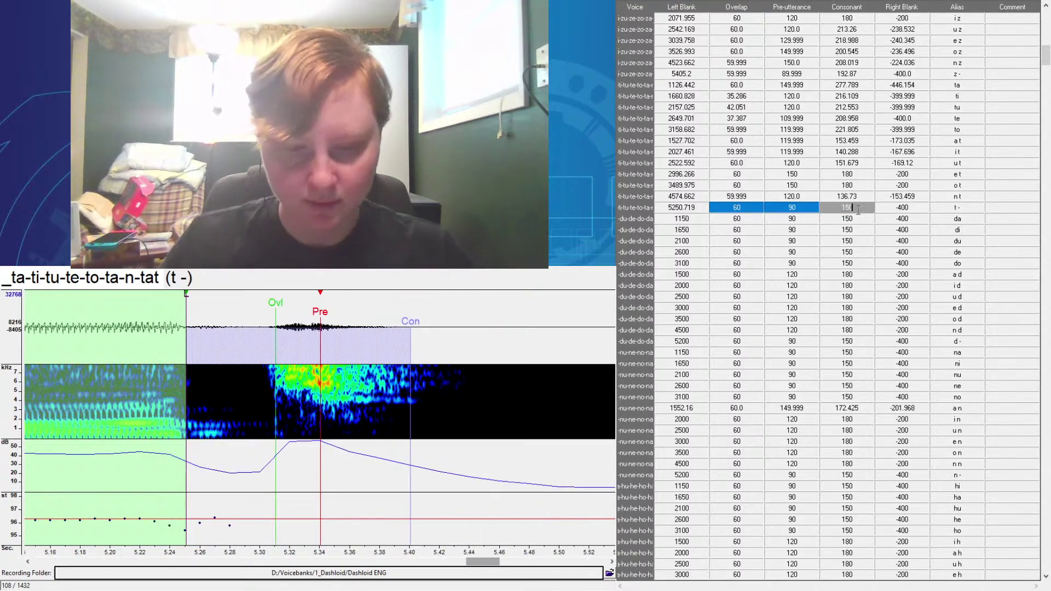
type("35\t70\t130")
left_click_drag(293, 432, 298, 431)
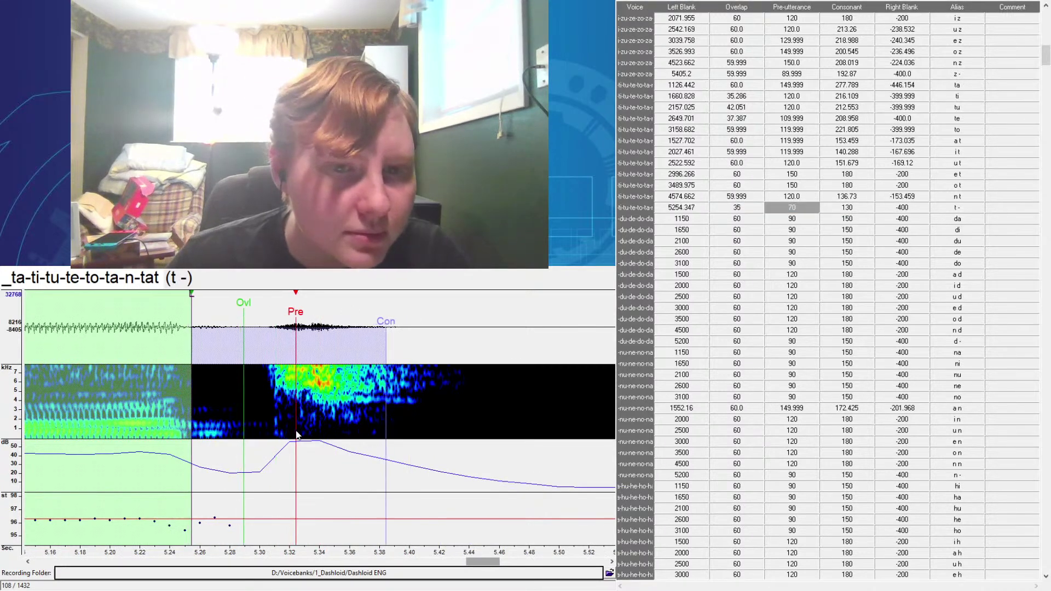
left_click_drag(386, 418, 539, 425)
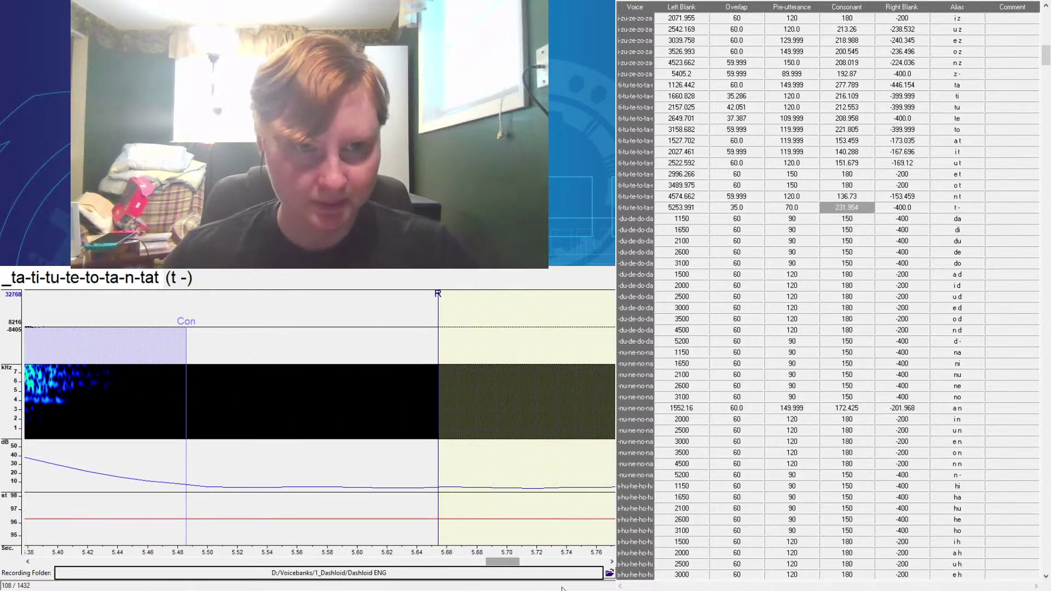
- Align the da entry with the vowel onset: left blank about 1165 and consonant about 190
key("Down")
left_click(462, 457)
left_click(462, 457)
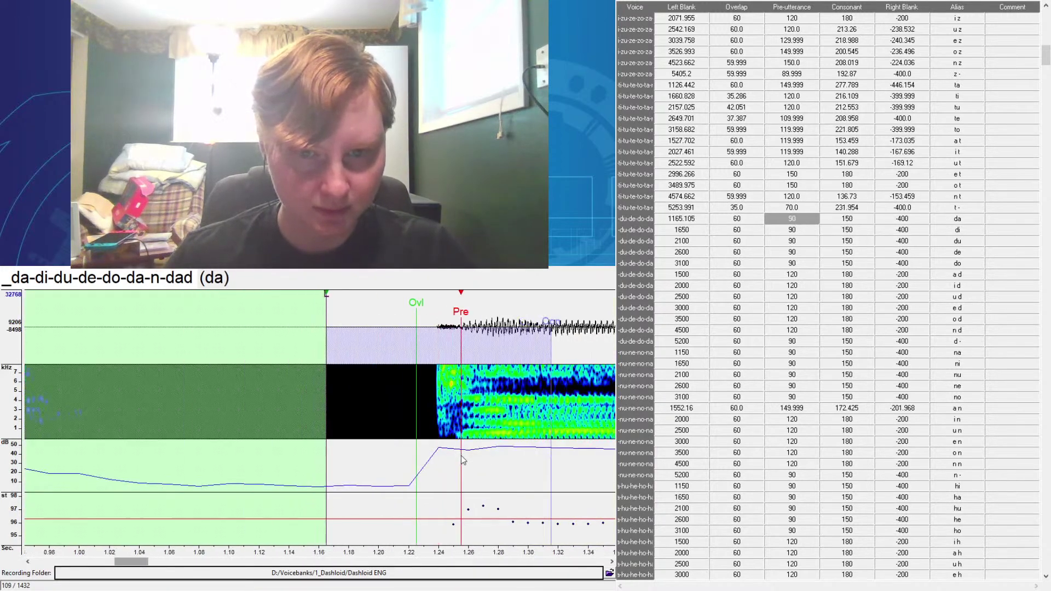
scroll(462, 572, "down", 3)
left_click_drag(259, 403, 317, 405)
key("Down")
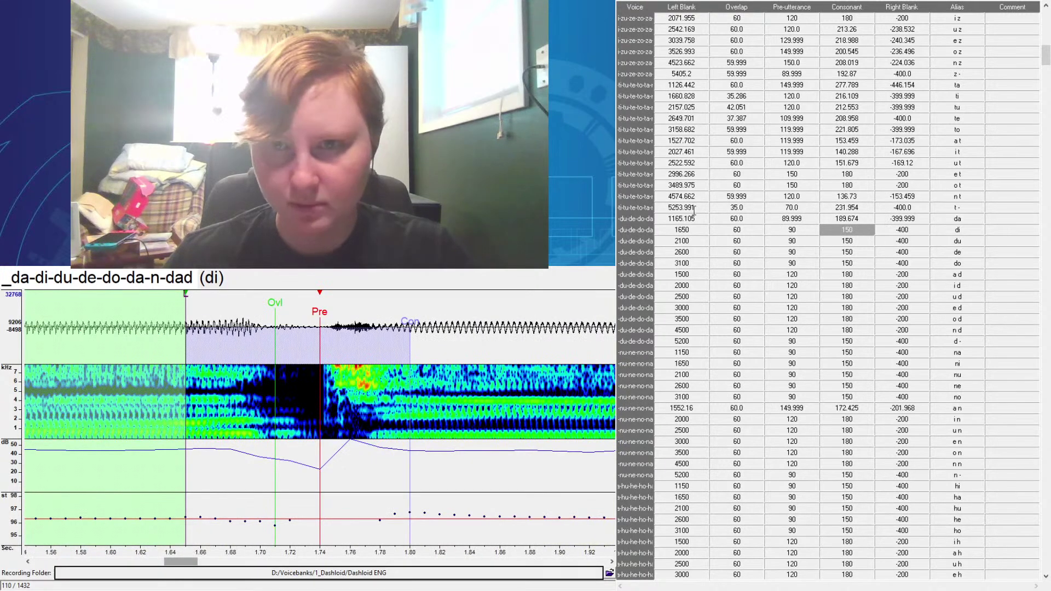
- Extend the da entry's right blank to about -441, within the sustained vowel, and check its other markers
left_click(720, 219)
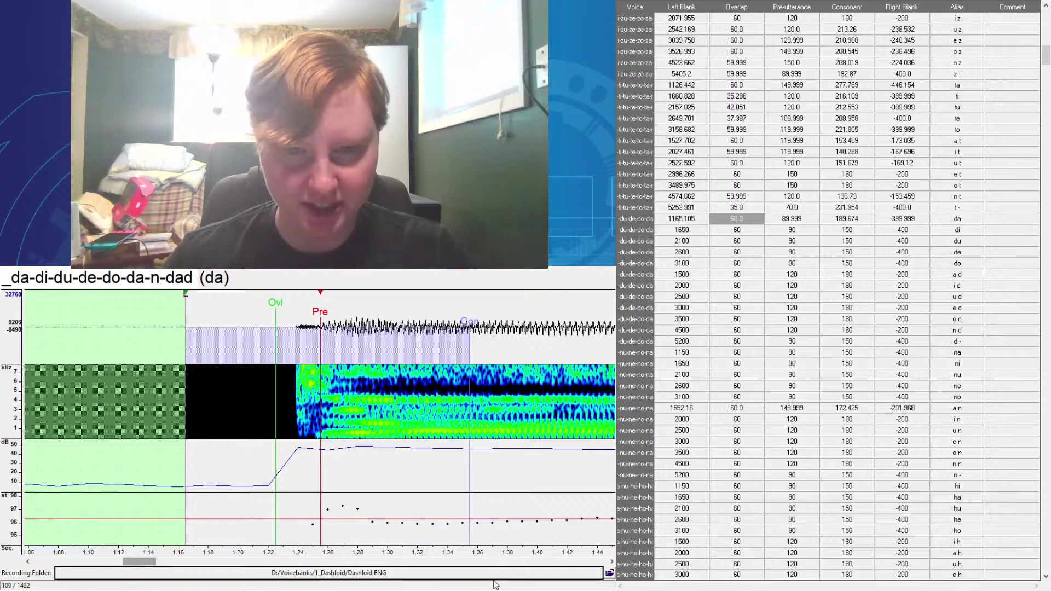
scroll(500, 586, "up", 1)
scroll(500, 587, "down", 4)
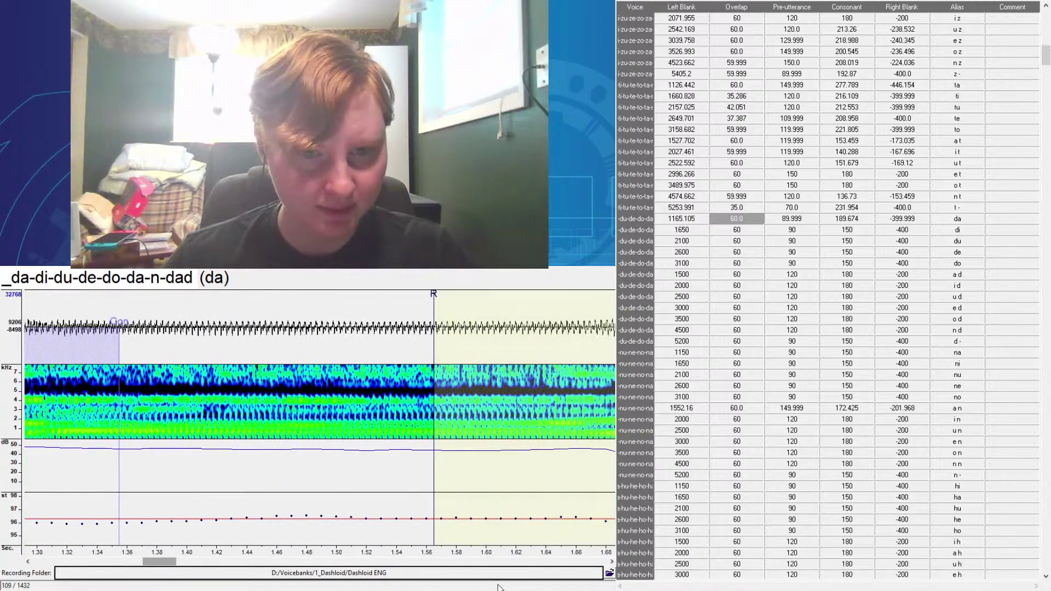
scroll(498, 587, "down", 1)
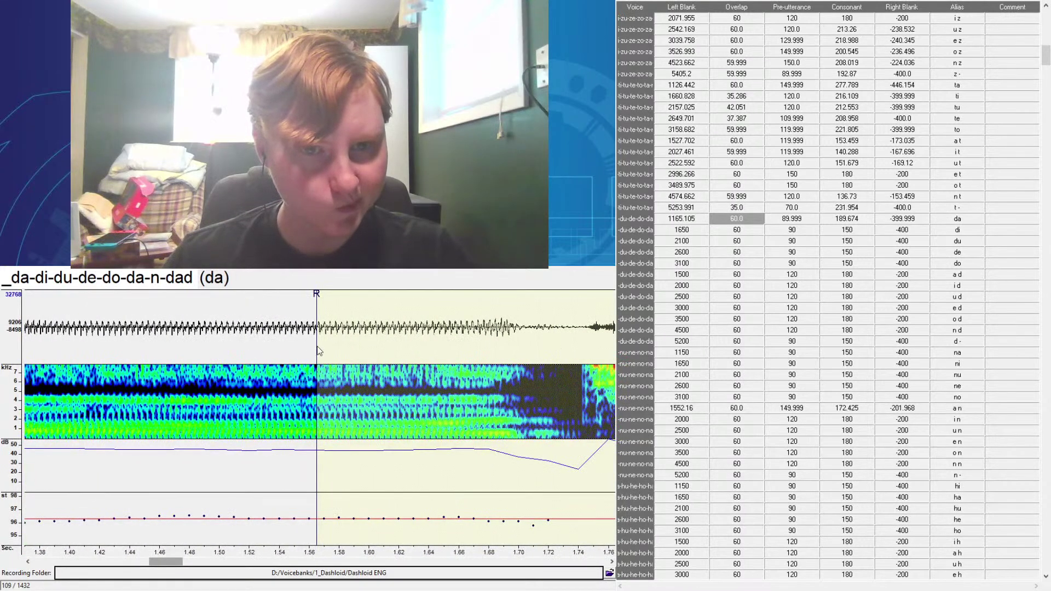
left_click_drag(318, 353, 378, 353)
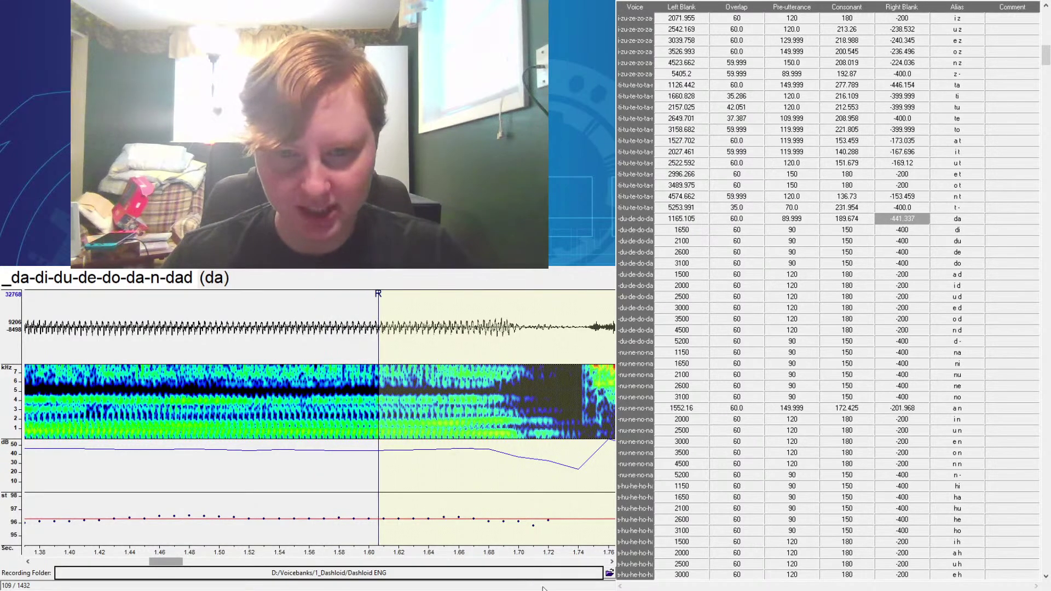
scroll(544, 589, "up", 3)
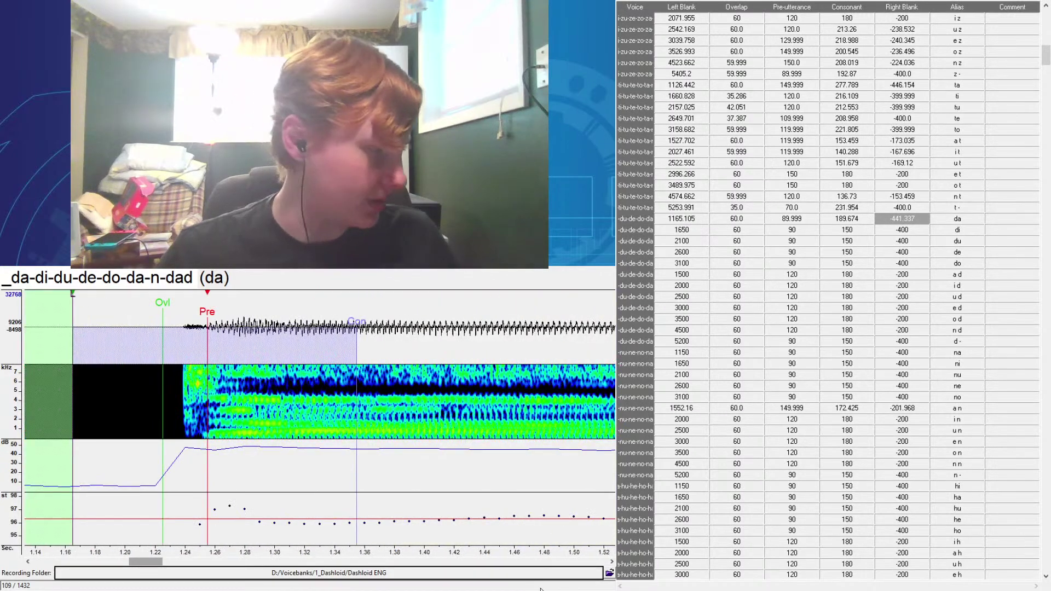
scroll(541, 589, "up", 1)
scroll(542, 589, "down", 1)
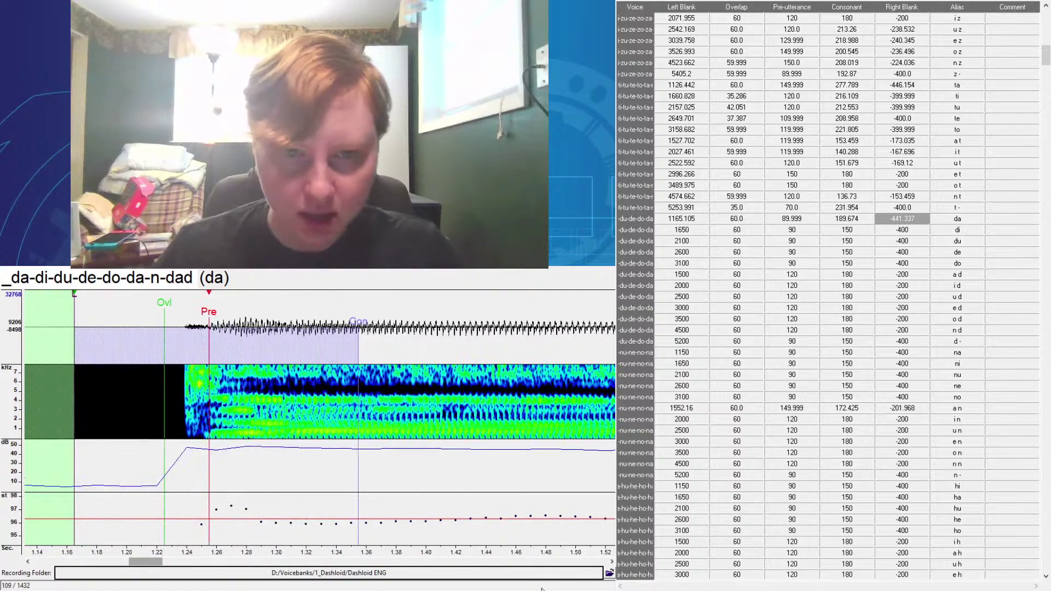
scroll(542, 589, "down", 2)
- Align the di entry with the vowel onset: overlap 35, pre-utterance 70, consonant 130 and left blank about 1708
key("Down")
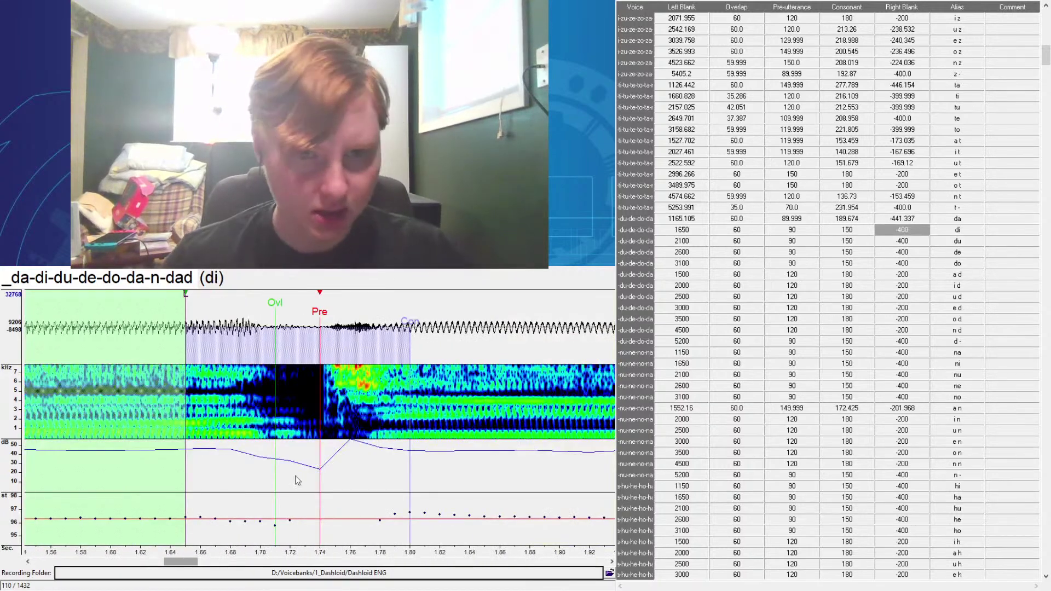
left_click_drag(321, 480, 402, 482)
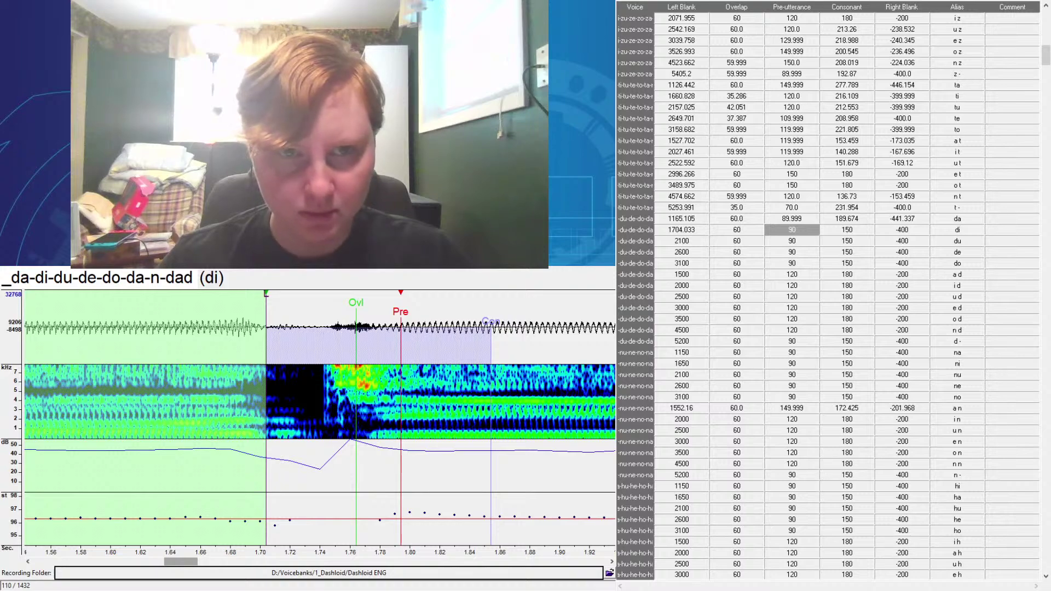
left_click_drag(749, 230, 825, 226)
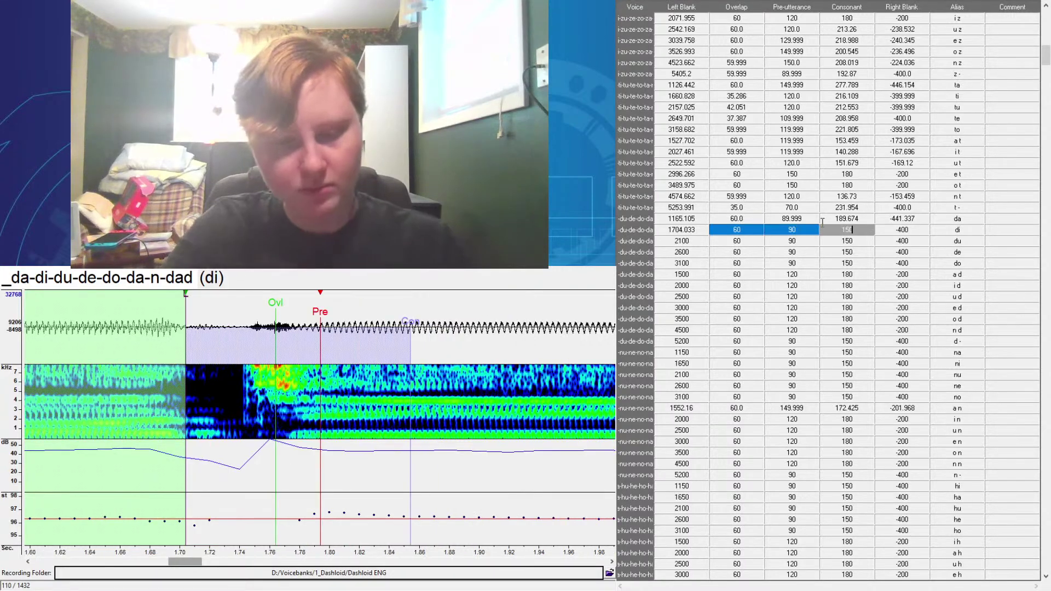
type("35\t70\t130")
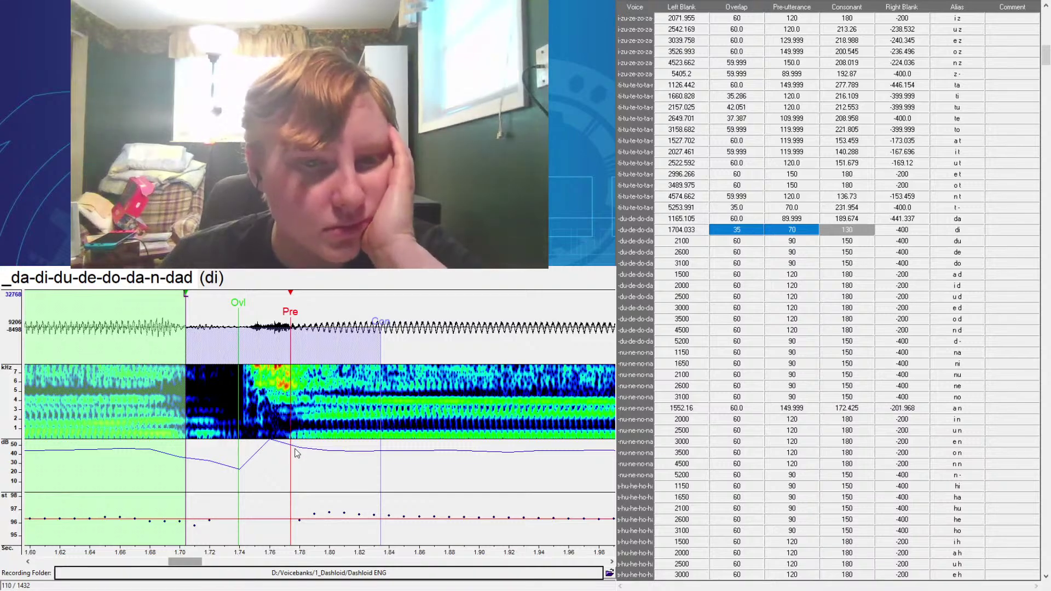
left_click(296, 452)
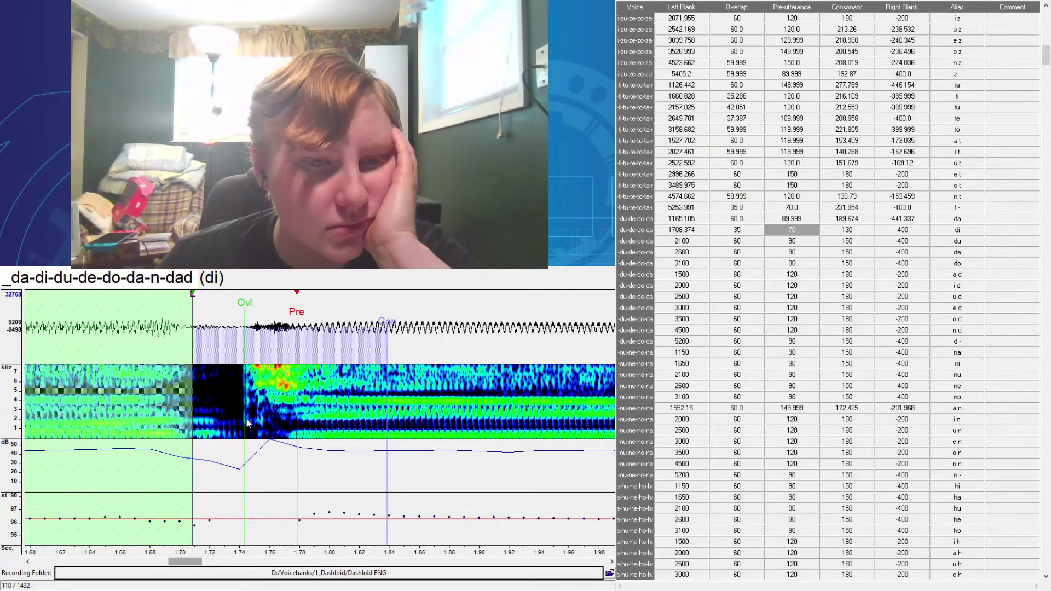
- Refine the di entry: overlap about 29, before the burst, and right blank about -353, within the steady vowel
left_click_drag(246, 419, 235, 419)
scroll(318, 419, "right", 5)
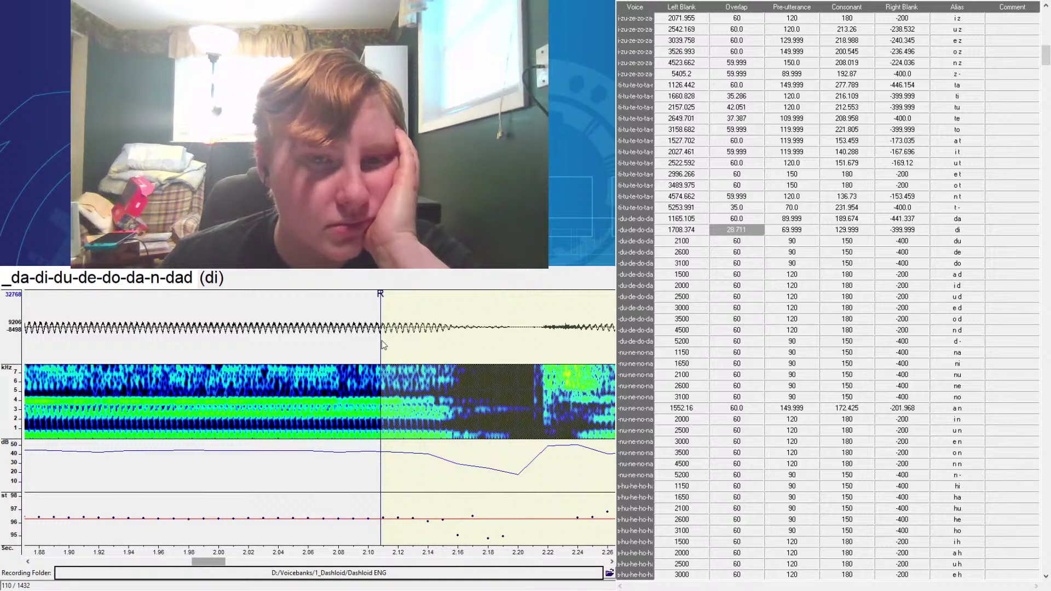
left_click_drag(383, 341, 310, 340)
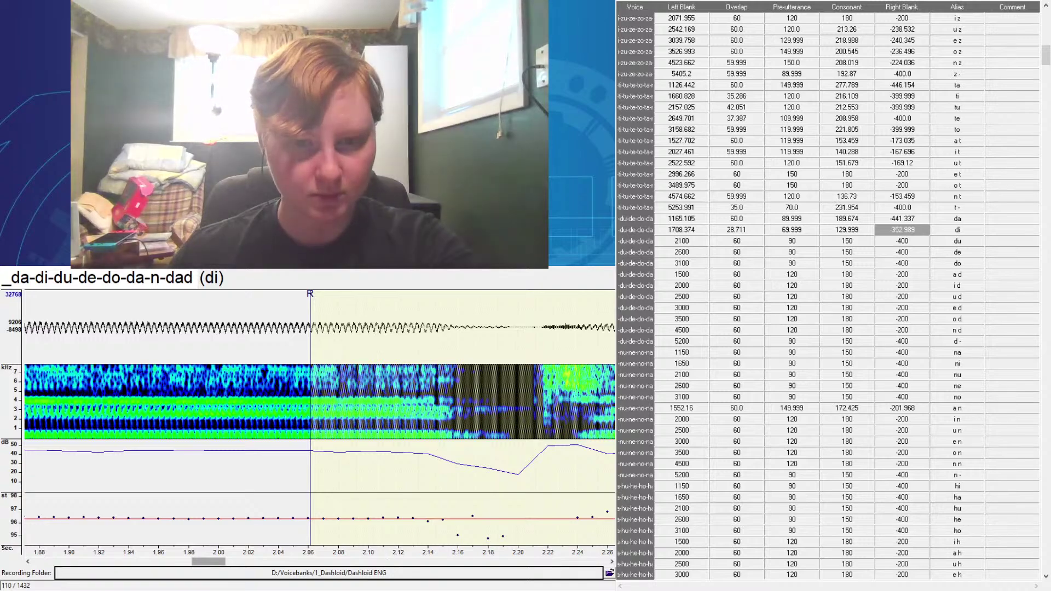
scroll(391, 553, "up", 2)
scroll(393, 581, "up", 2)
- Align the du entry with the vowel onset: left blank about 2161 and overlap about 43
key("Down")
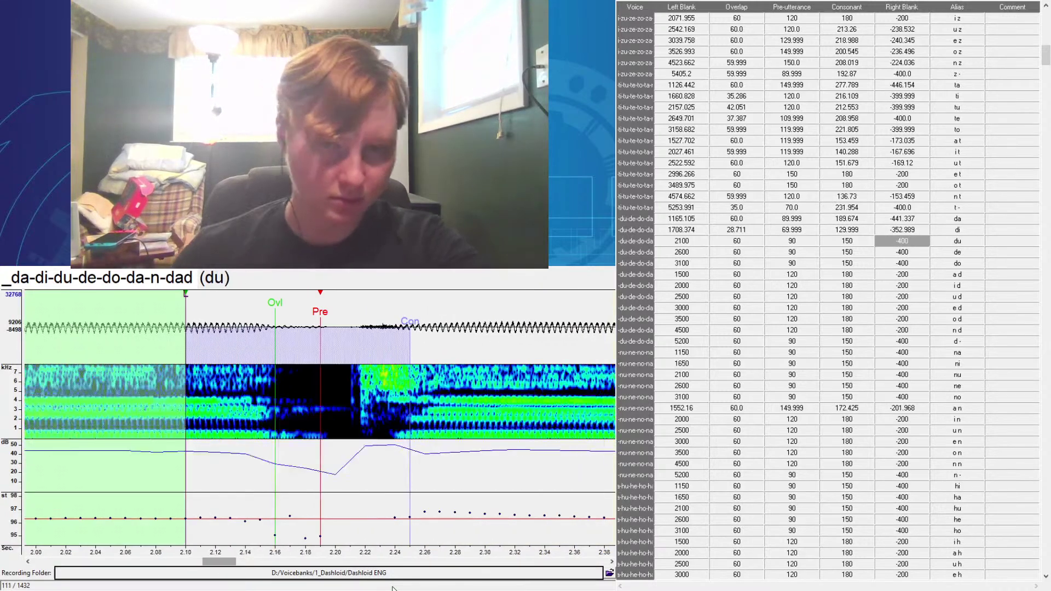
left_click(411, 446)
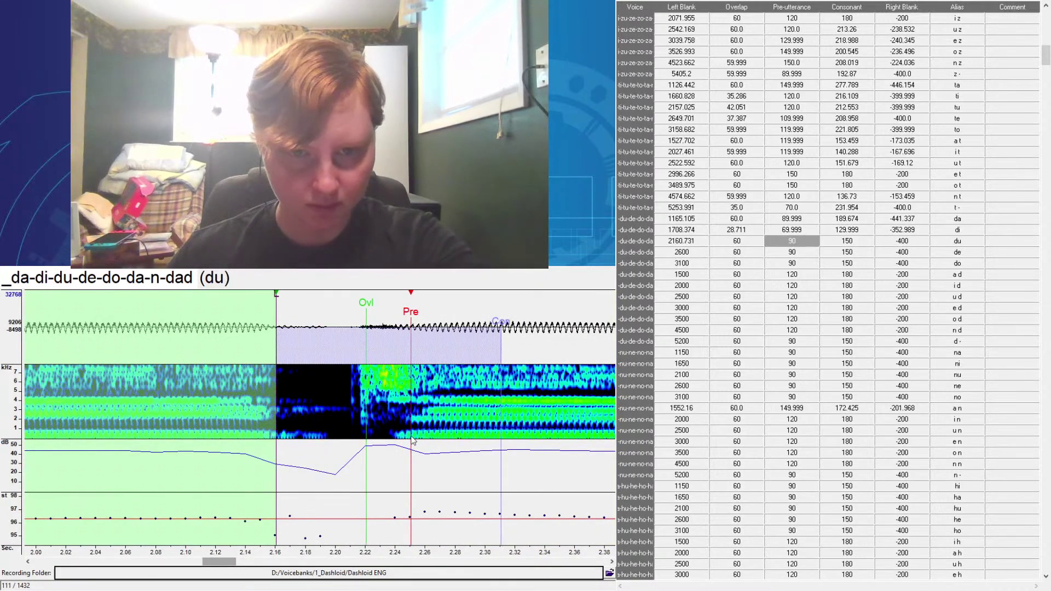
left_click_drag(415, 443, 342, 435)
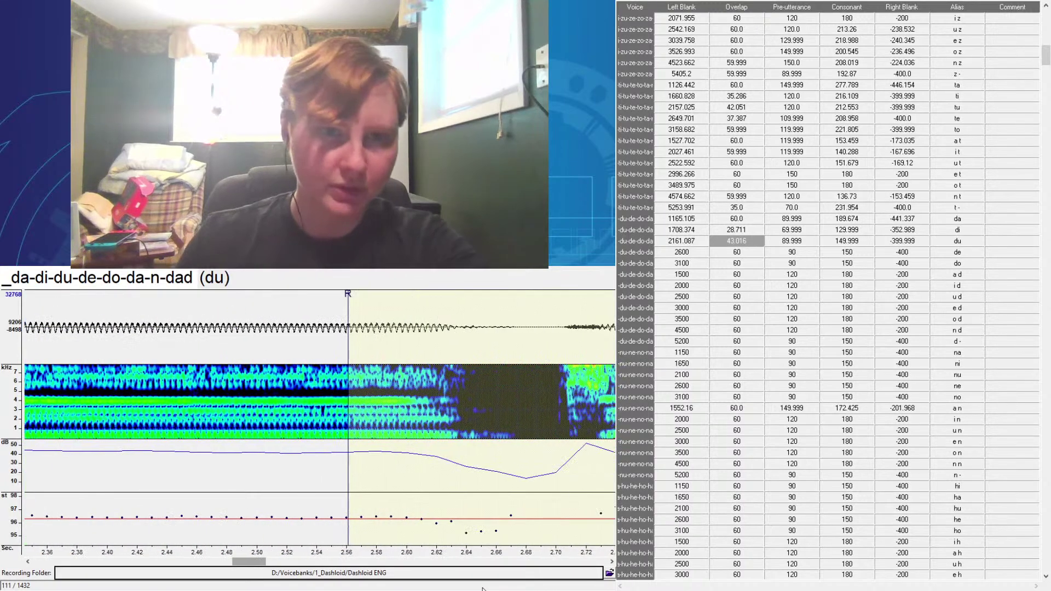
- Align the de entry with the vowel onset: left blank about 2643, overlap about 46 and consonant about 190
key("Down")
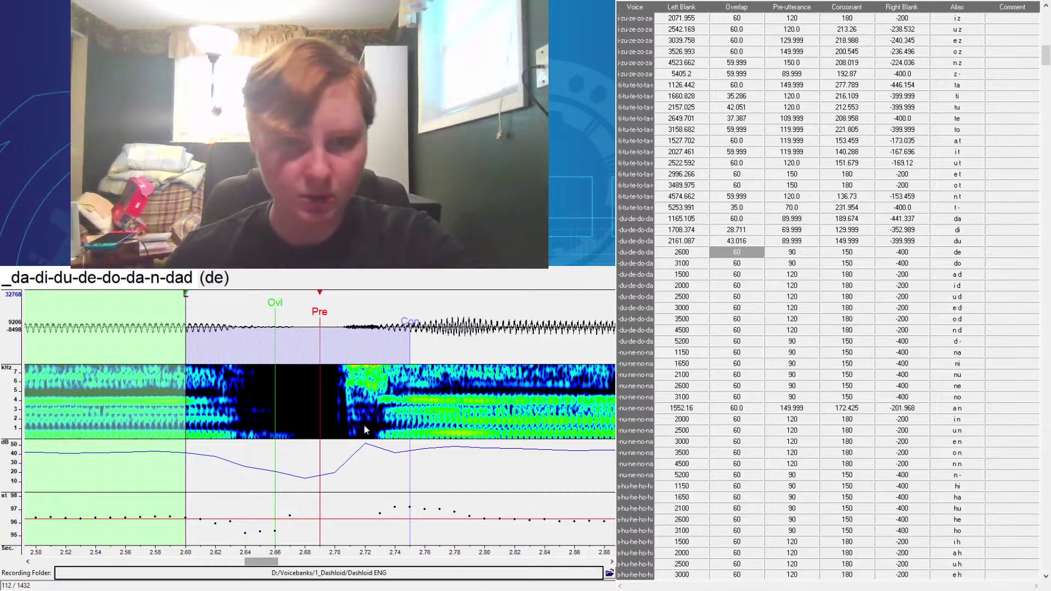
left_click(340, 434)
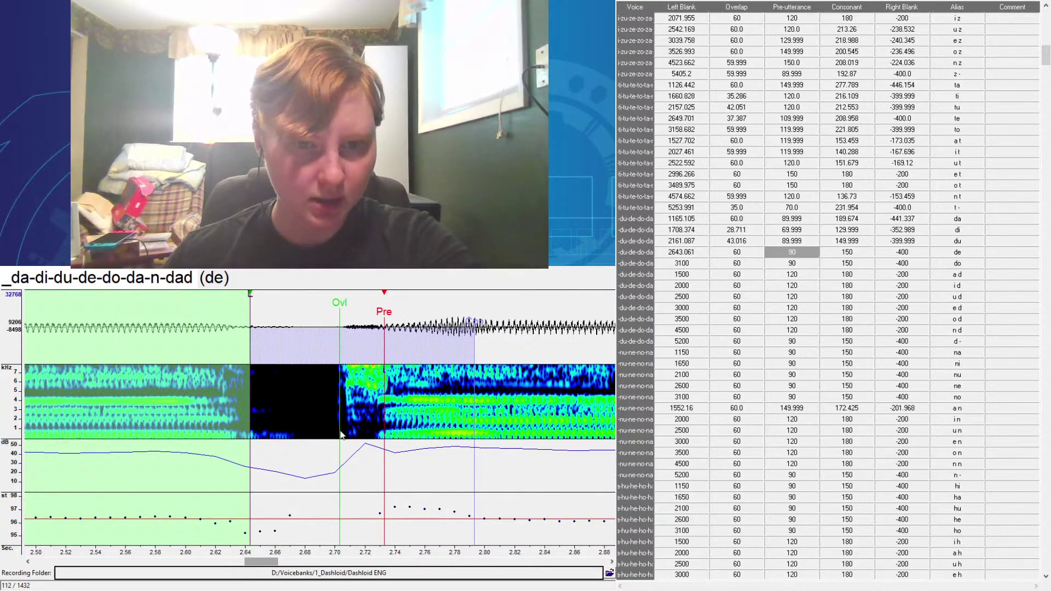
left_click_drag(340, 436, 320, 435)
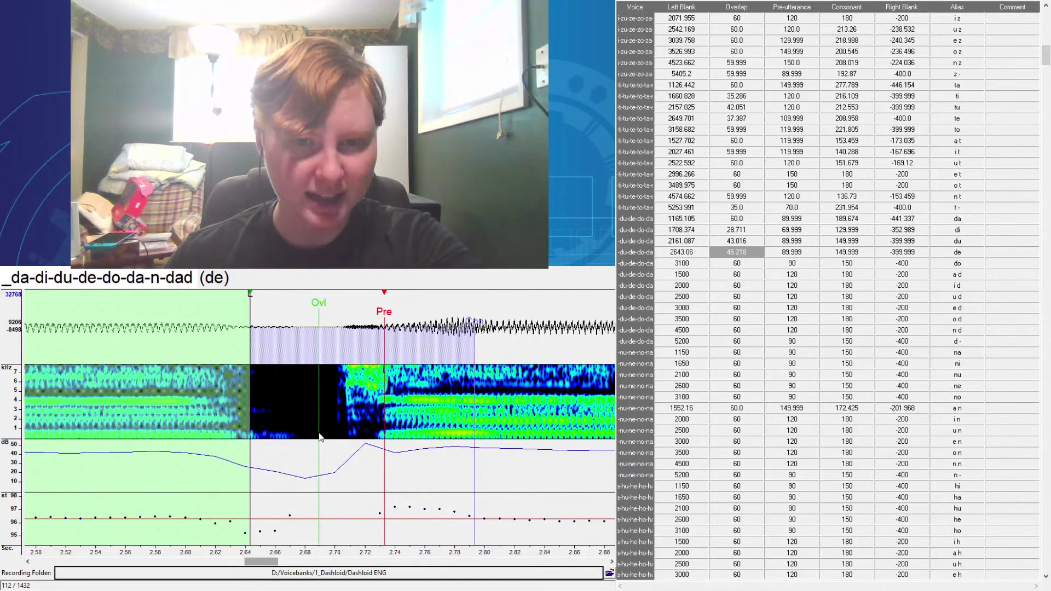
scroll(320, 432, "right", 7)
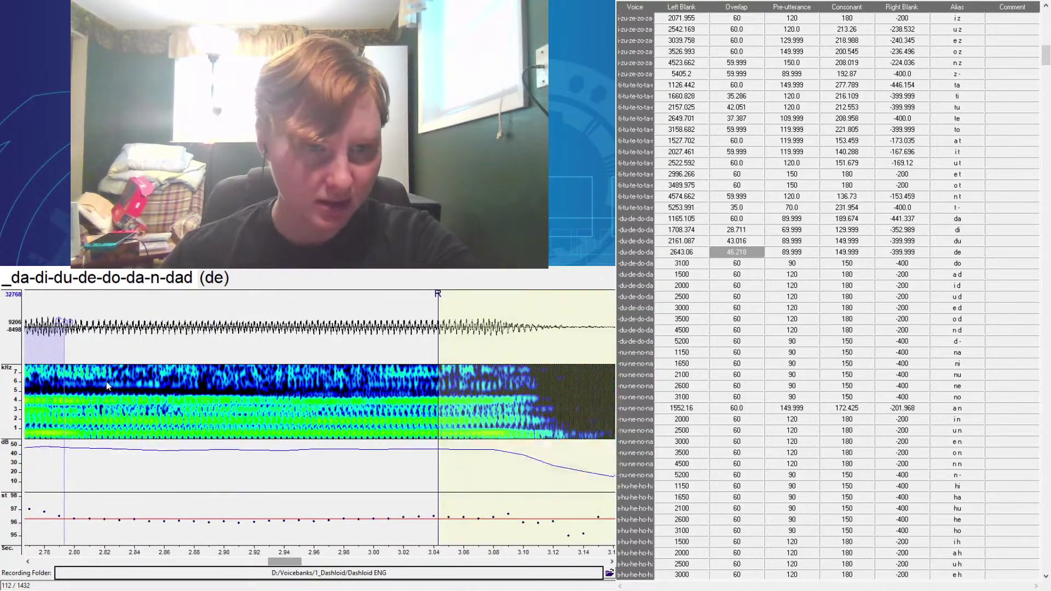
left_click_drag(64, 379, 125, 406)
left_click(356, 564)
- Align the do entry with the vowel onset: left blank about 3120, overlap about 42 and consonant about 176
key("Down")
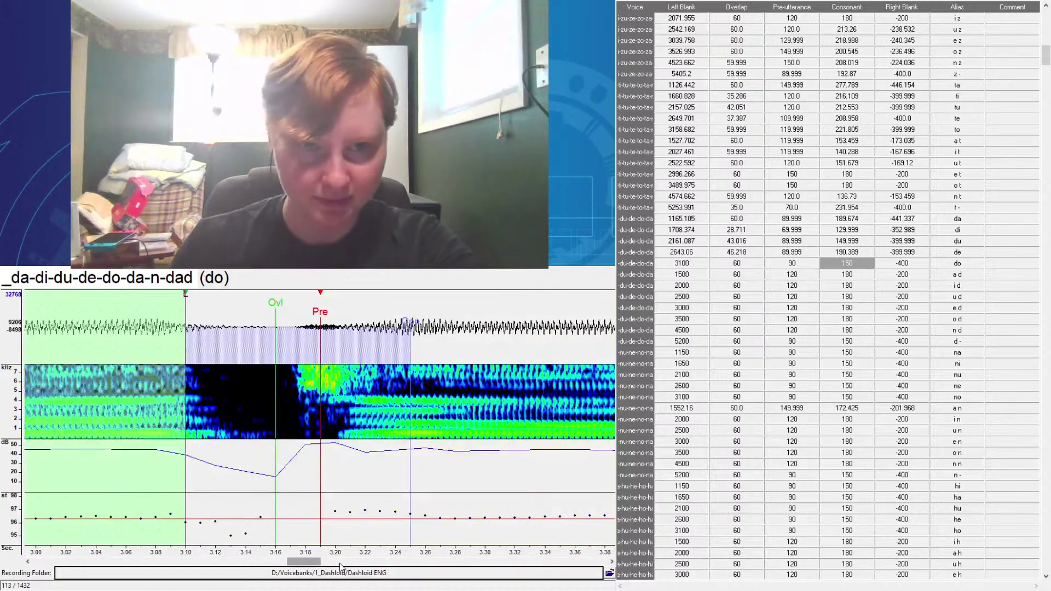
mouse_move(321, 441)
left_mouse_down()
mouse_move(346, 437)
mouse_move(353, 448)
mouse_move(277, 430)
left_mouse_up()
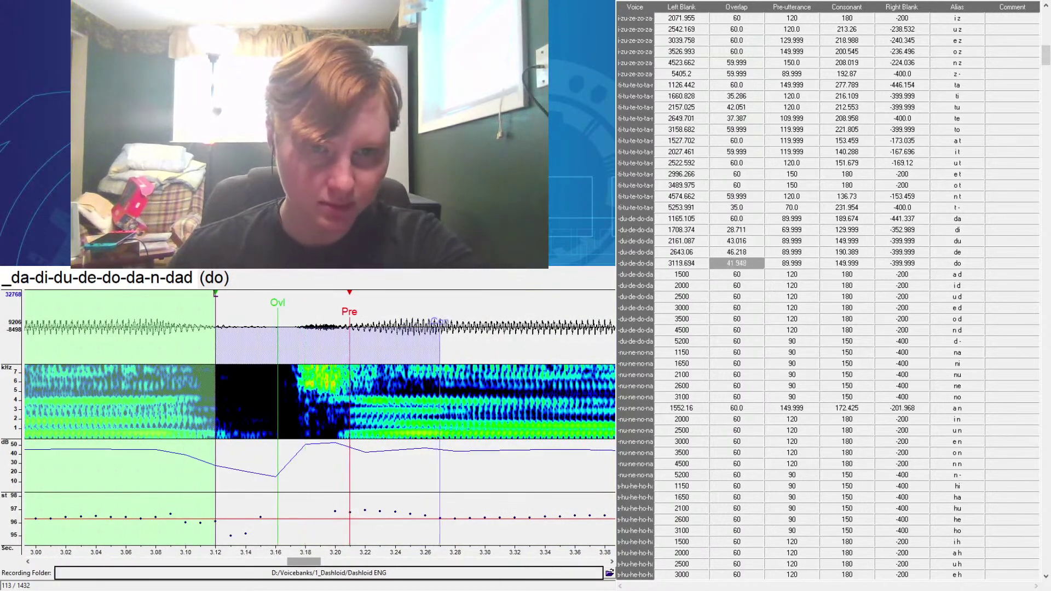
left_click(362, 562)
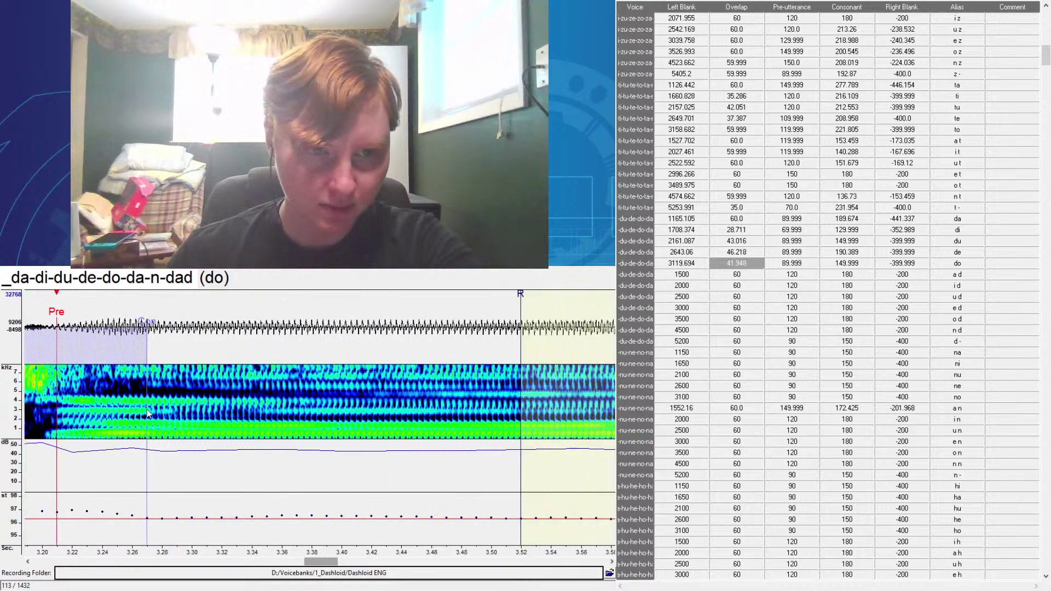
left_click_drag(148, 414, 186, 415)
- Align the a d entry with the start of the d closure: pre-utterance 130 and left blank about 1574
key("Down")
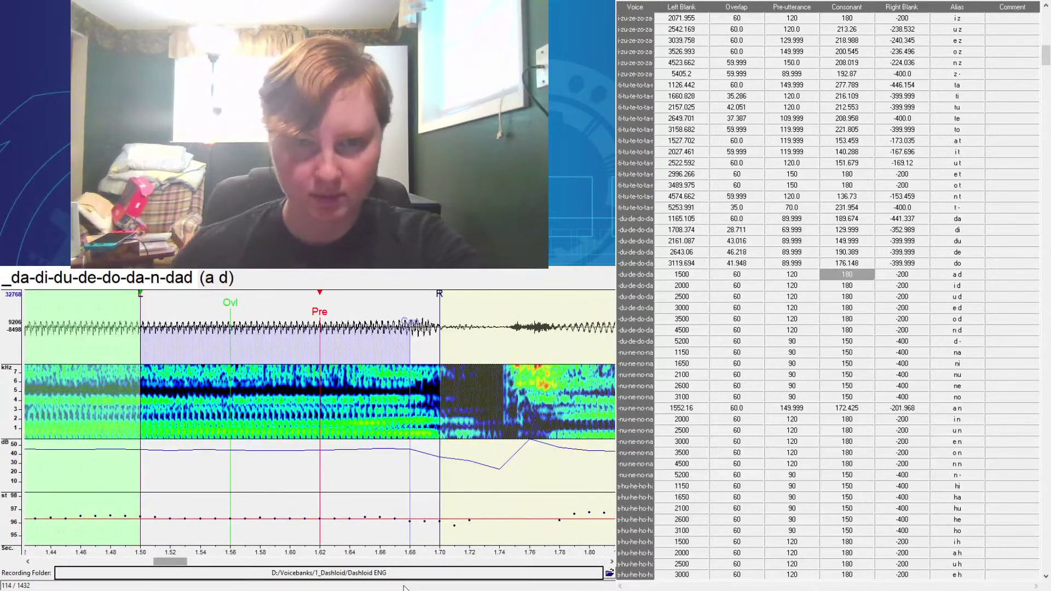
left_click_drag(320, 452, 438, 453)
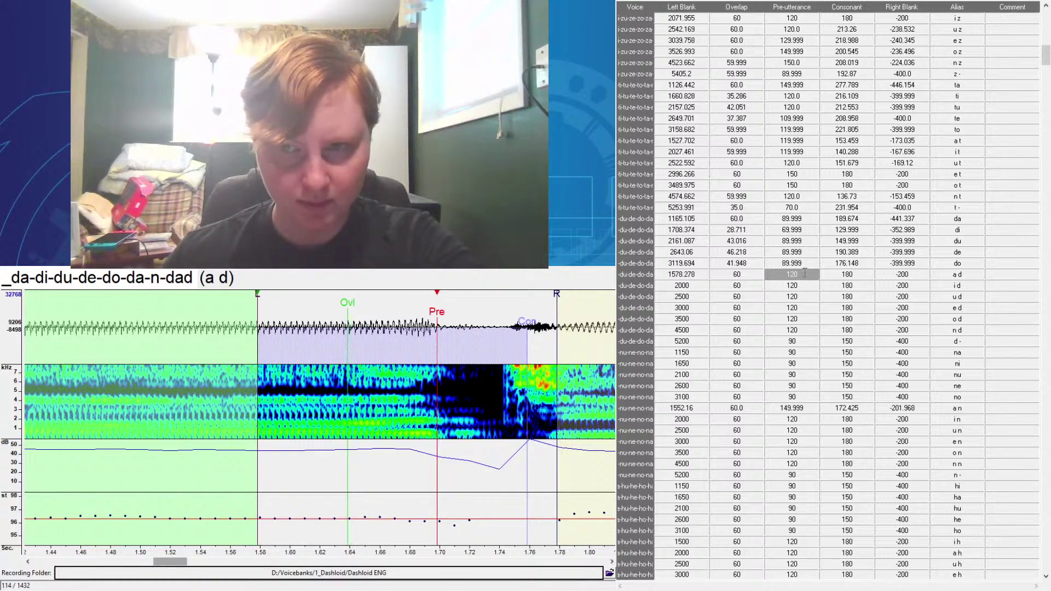
key("BackSpace")
key("BackSpace")
type("30")
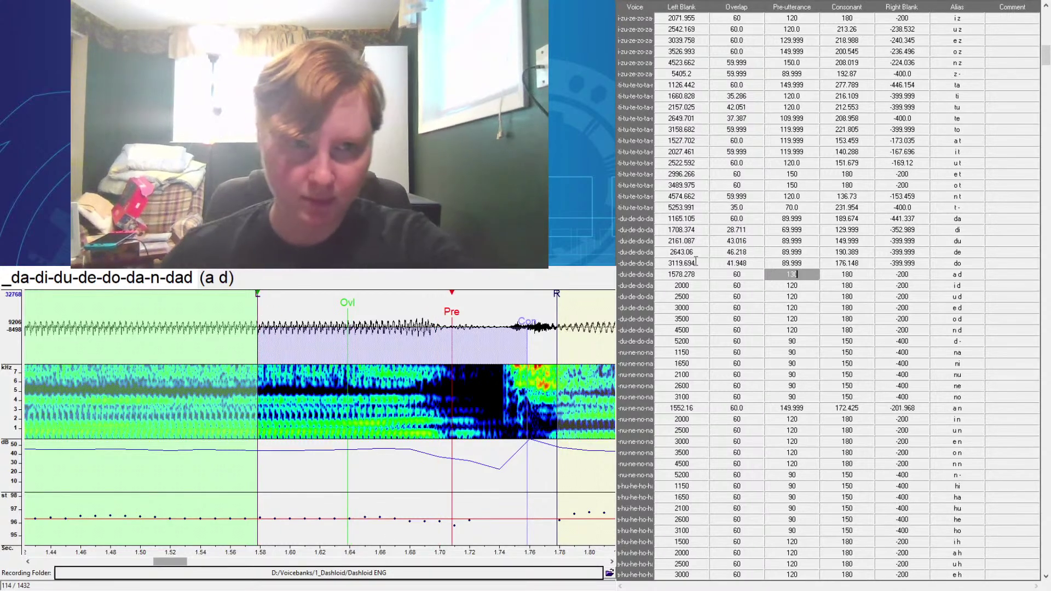
left_click_drag(452, 441, 445, 439)
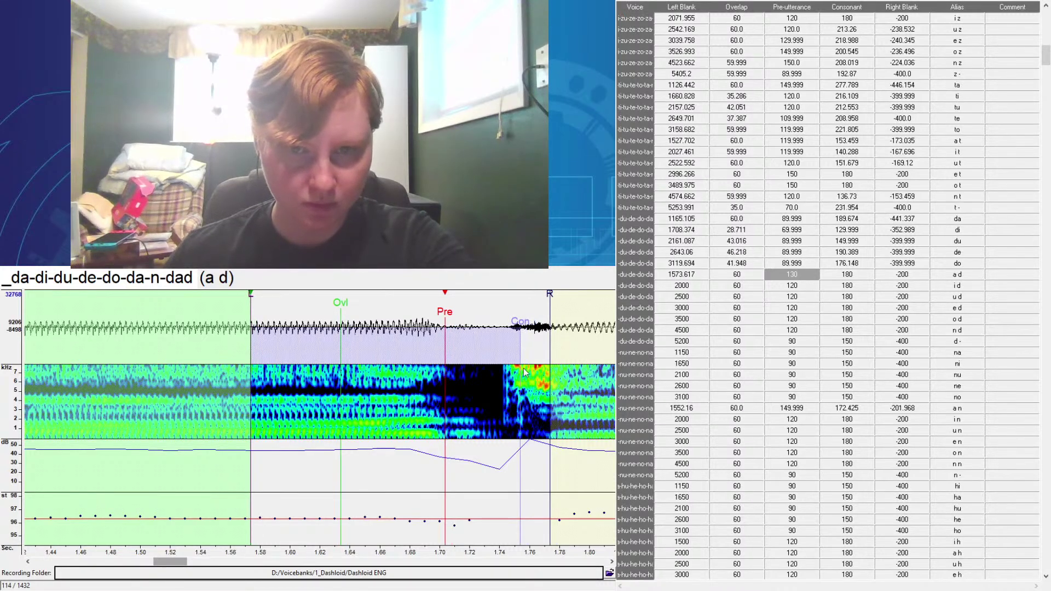
- Bring the a d entry's consonant to about 148 and right blank to about -162, before the burst, and fine-tune its left blank
mouse_move(551, 352)
left_mouse_down()
mouse_move(473, 350)
mouse_move(493, 350)
left_mouse_up()
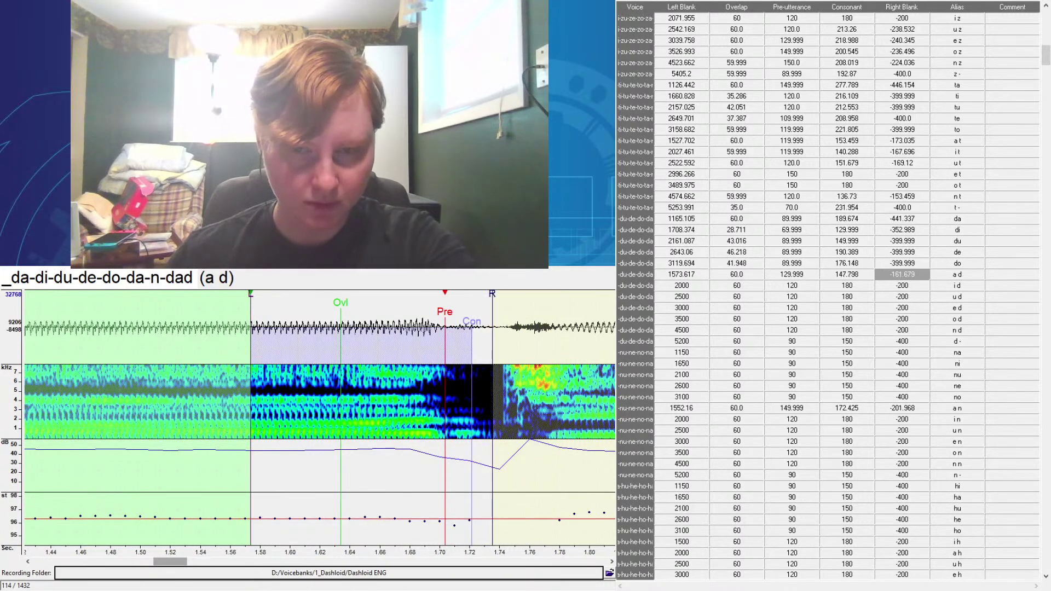
scroll(476, 493, "up", 2)
scroll(465, 581, "up", 1)
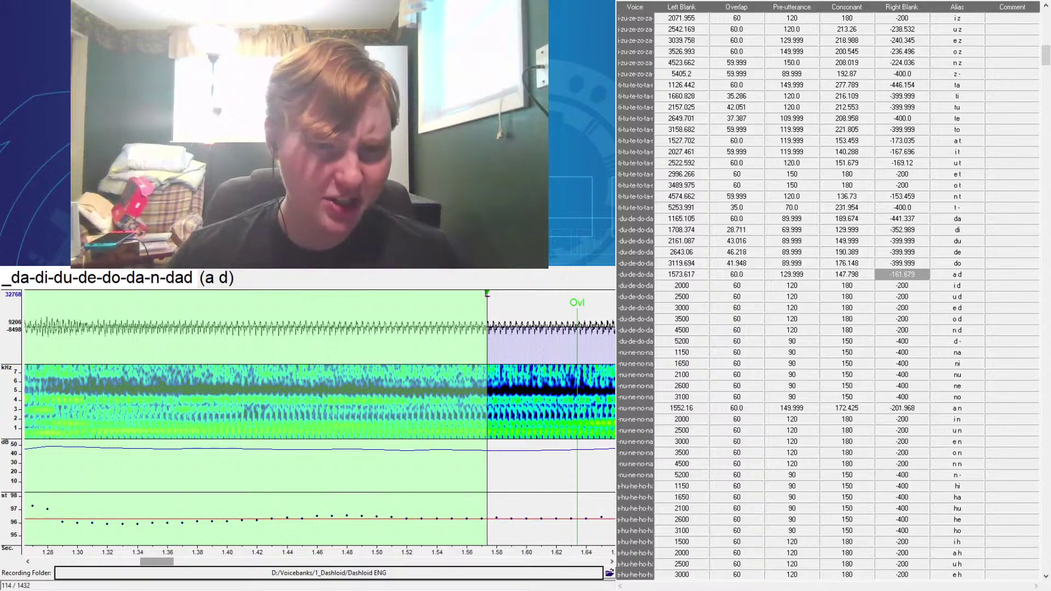
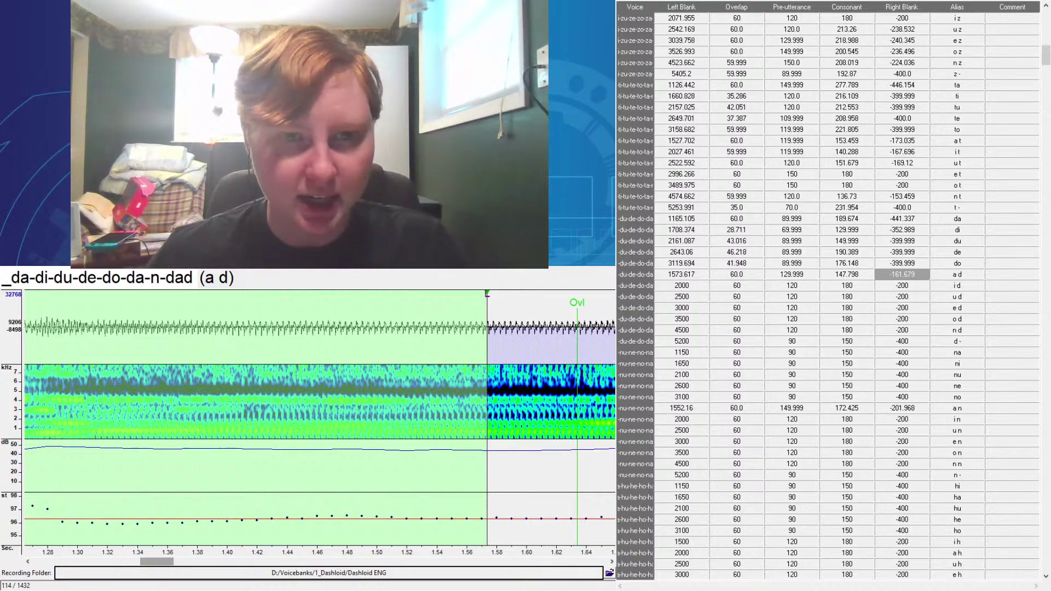
scroll(533, 586, "right", 3)
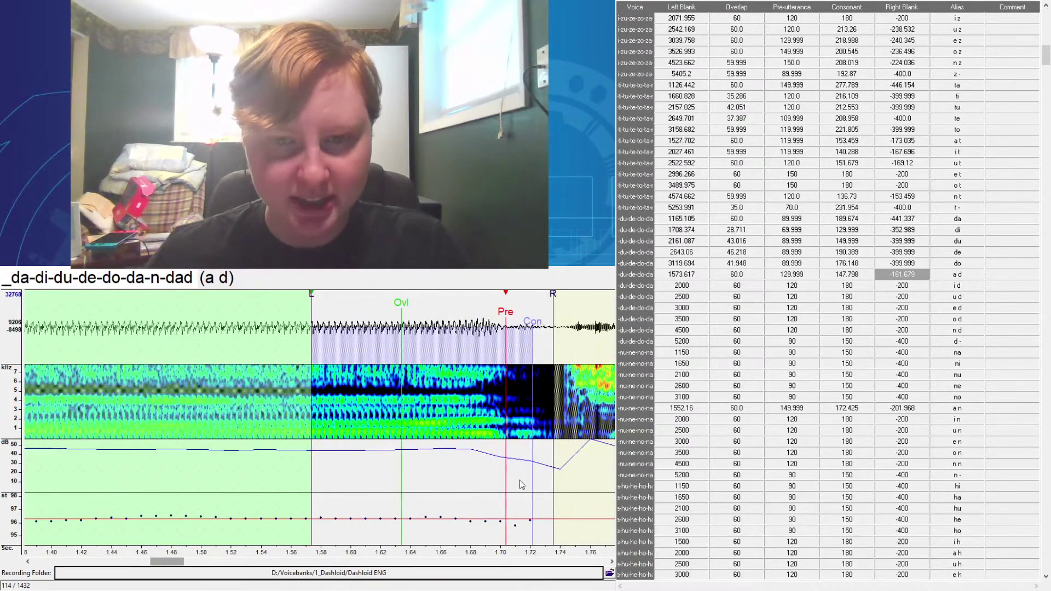
left_click_drag(507, 438, 509, 438)
scroll(585, 590, "right", 4)
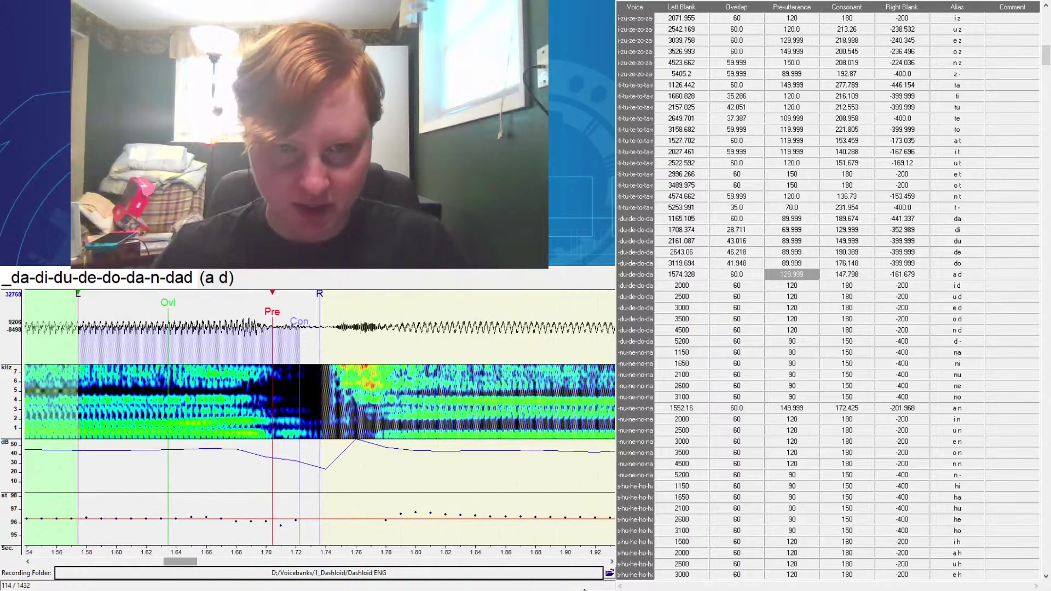
- Align the i d entry with the d closure: left blank about 2037, consonant about 148 and right blank about -166
key("Down")
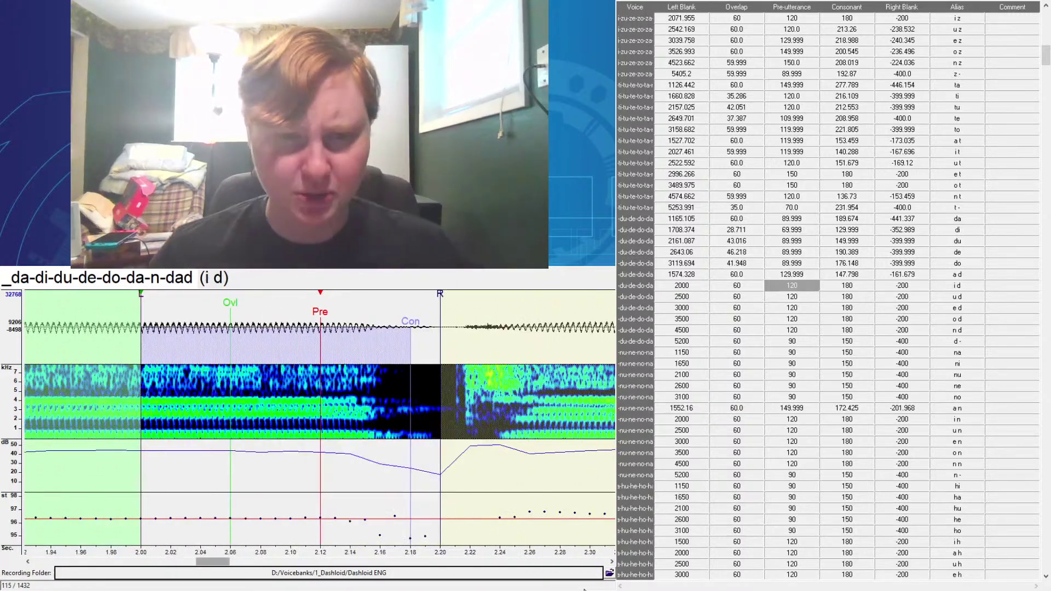
left_click_drag(419, 432, 473, 386)
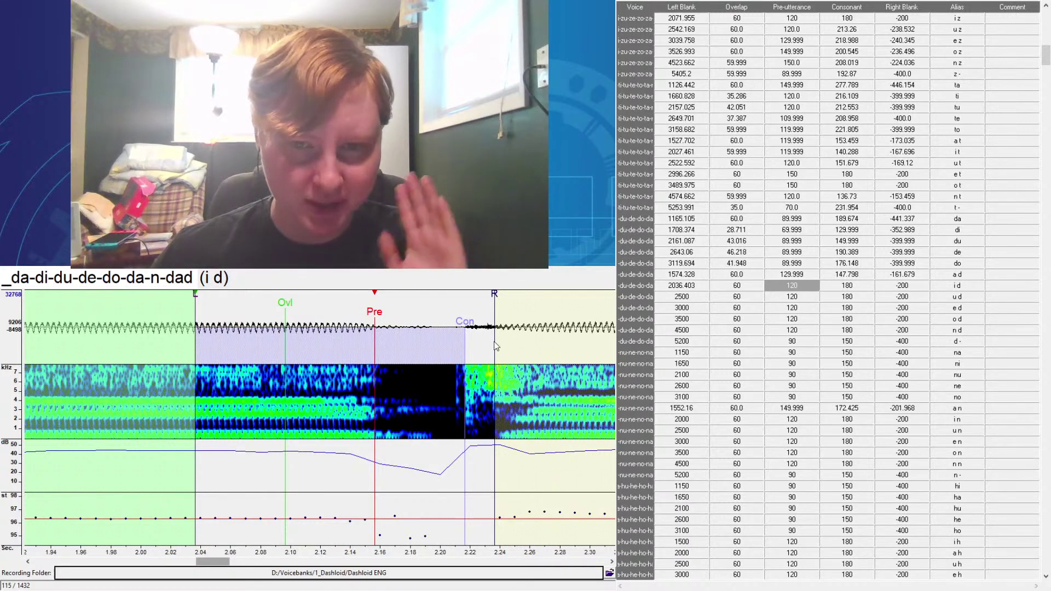
left_click_drag(310, 437, 377, 438)
key("F3")
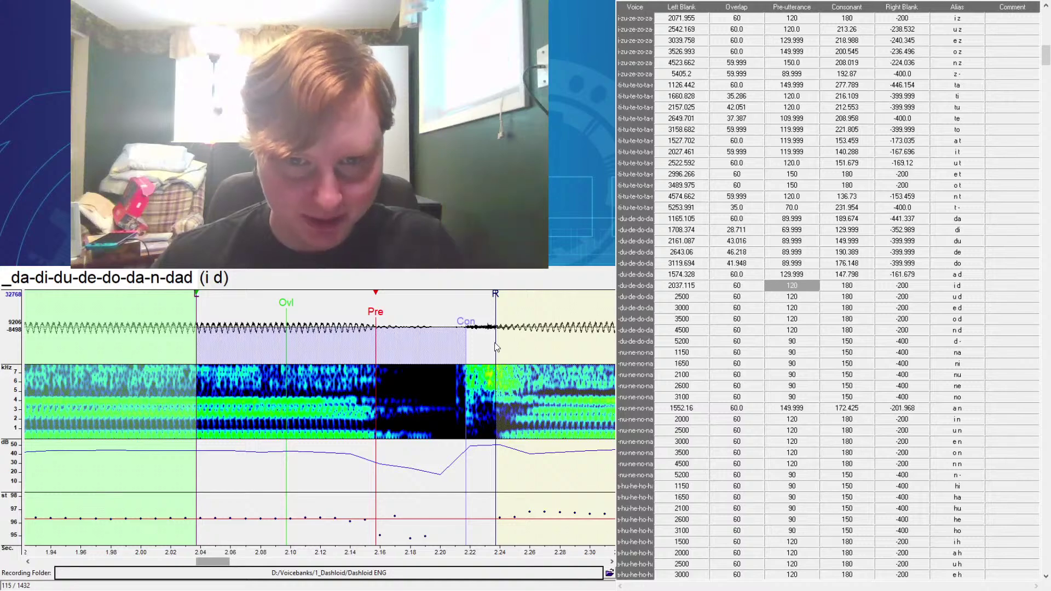
mouse_move(498, 351)
left_mouse_down()
mouse_move(418, 342)
mouse_move(445, 333)
left_mouse_up()
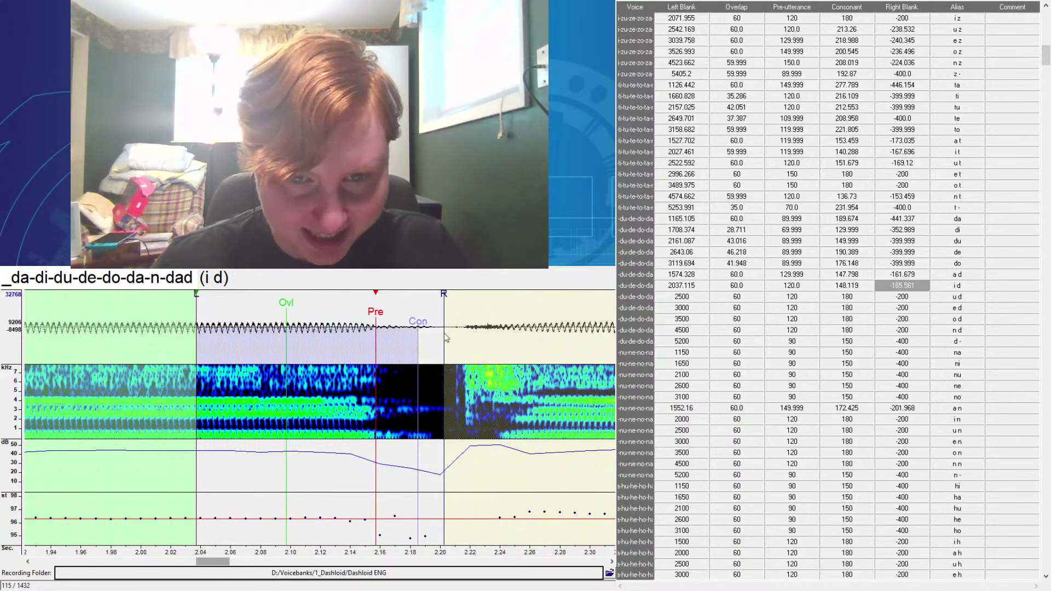
scroll(476, 571, "left", 5)
scroll(475, 571, "right", 2)
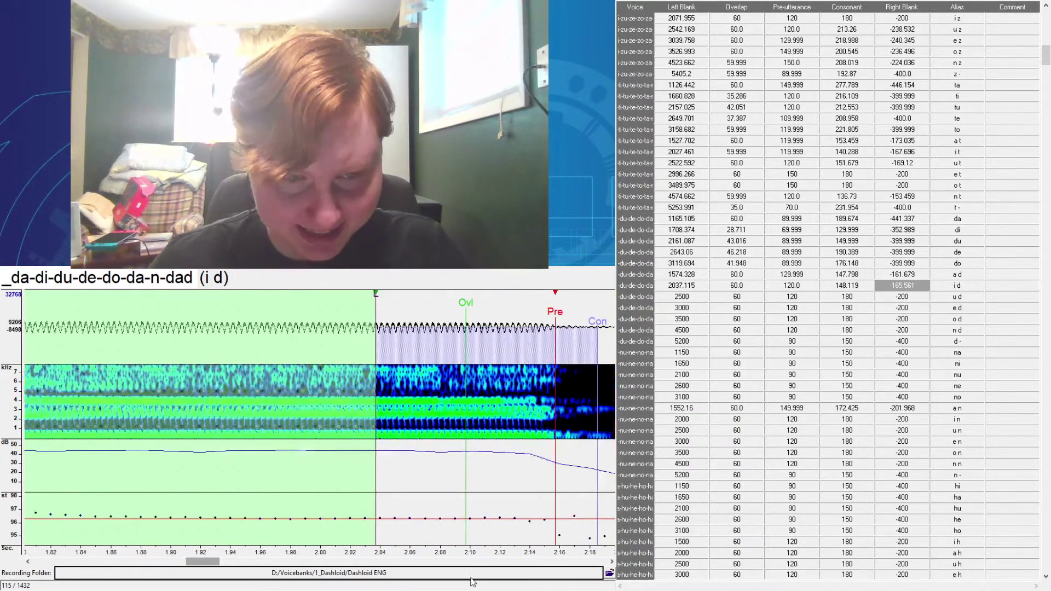
- Align the u d entry with the d closure: left blank about 2514, consonant about 158 and right blank about -179
key("Down")
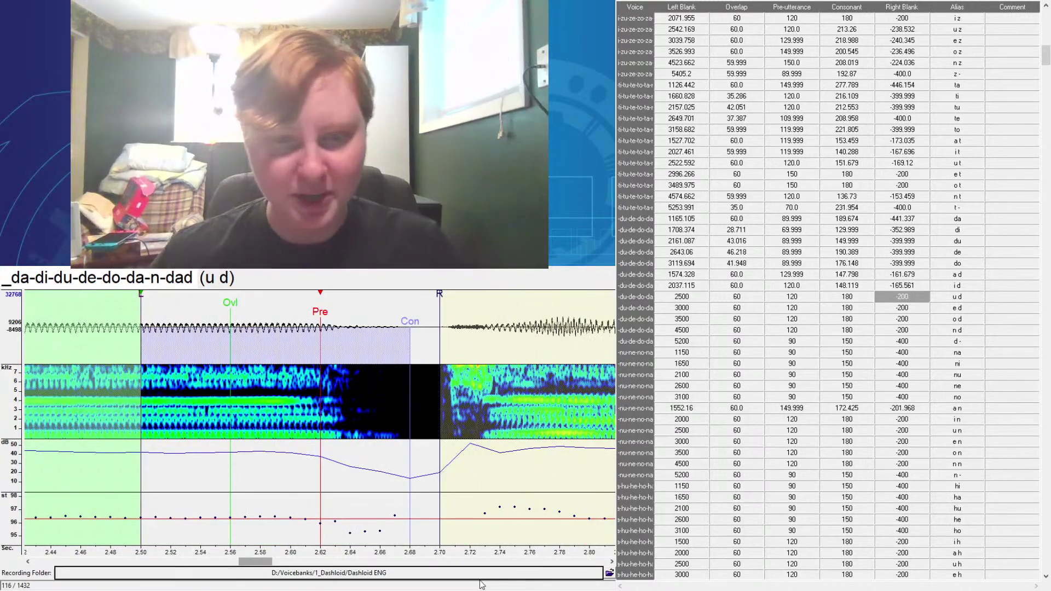
scroll(476, 571, "left", 2)
left_click_drag(456, 441, 465, 487)
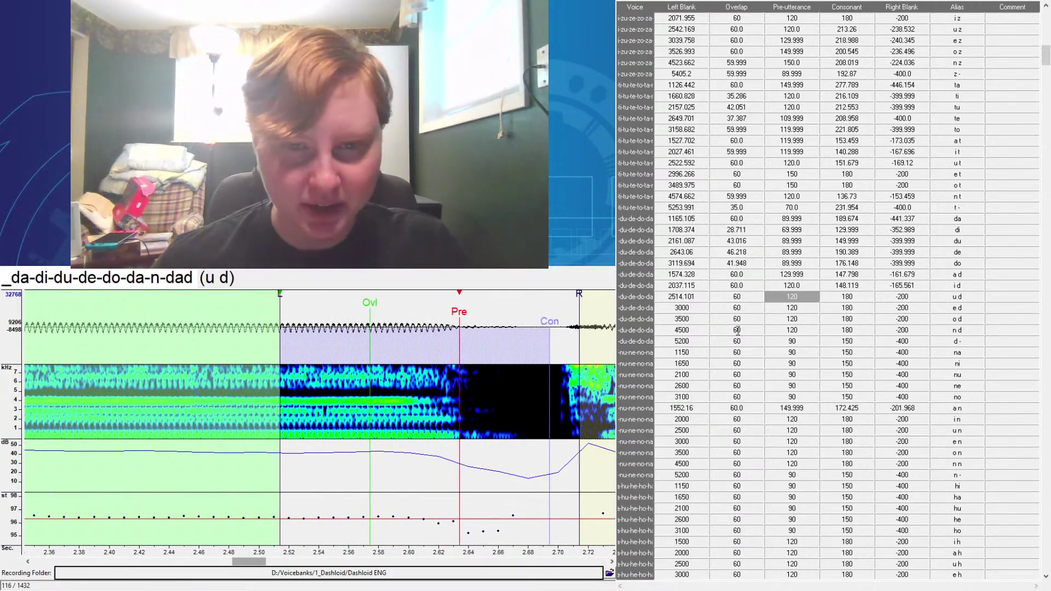
left_click_drag(579, 341, 547, 356)
- Align the e d entry with the d closure: left blank about 2995, consonant about 143 and right blank about -160
key("Down")
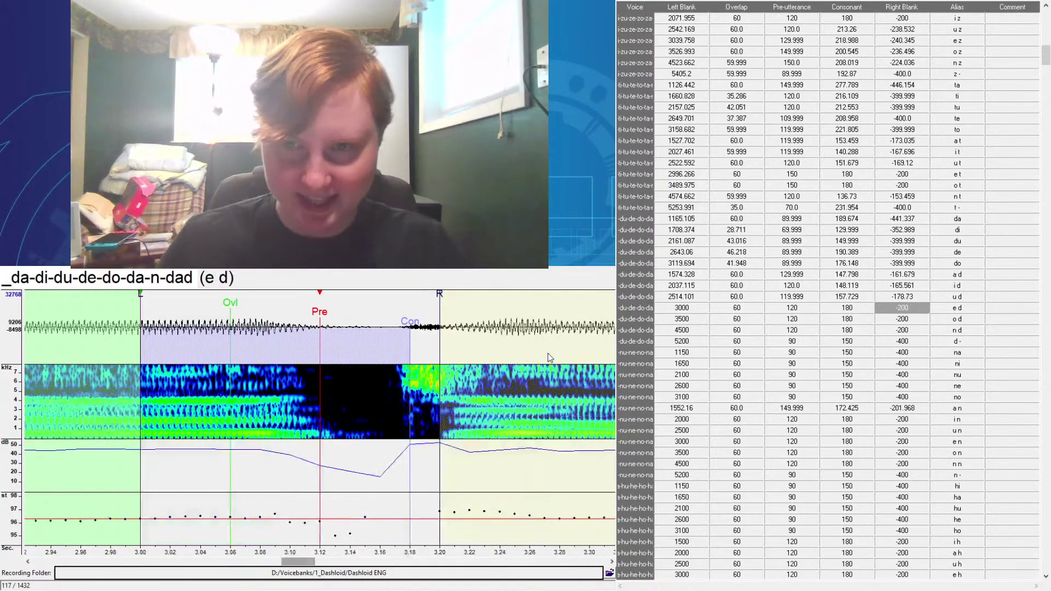
left_click_drag(301, 445, 323, 466)
scroll(324, 556, "left", 2)
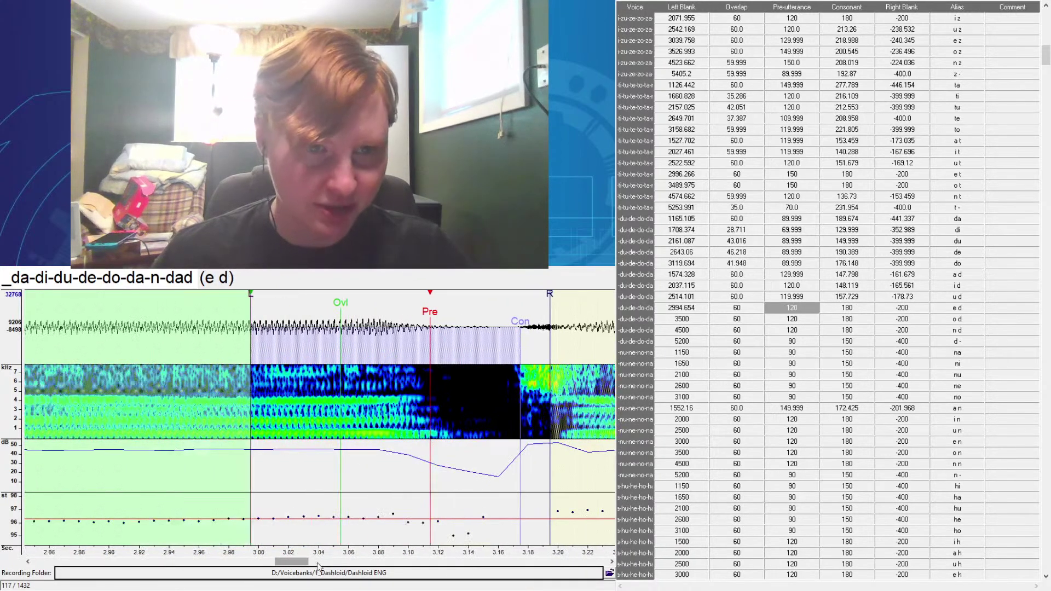
scroll(324, 555, "right", 3)
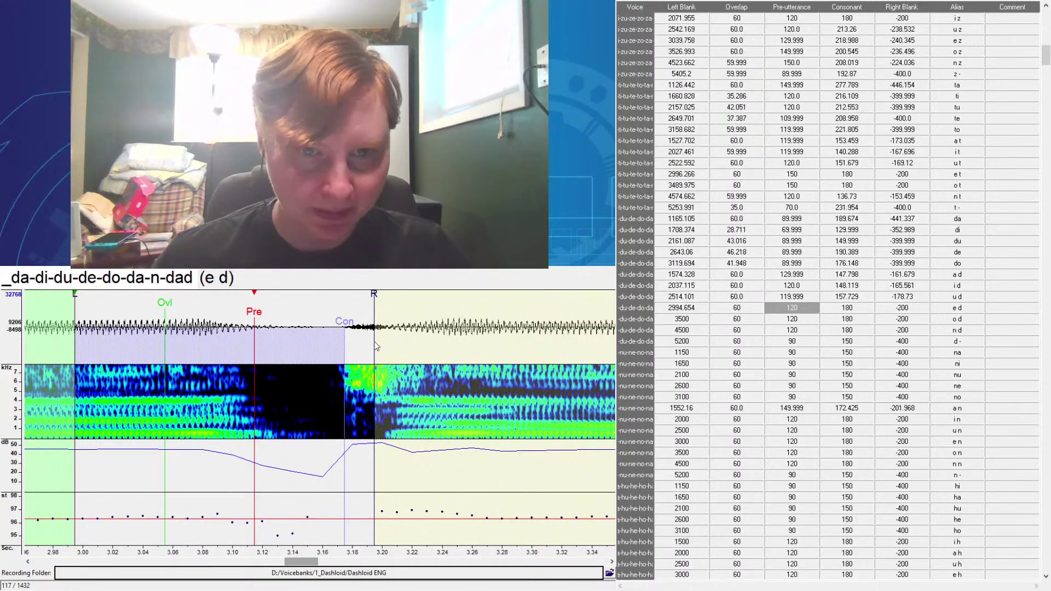
mouse_move(377, 347)
left_mouse_down()
mouse_move(288, 346)
mouse_move(318, 345)
left_mouse_up()
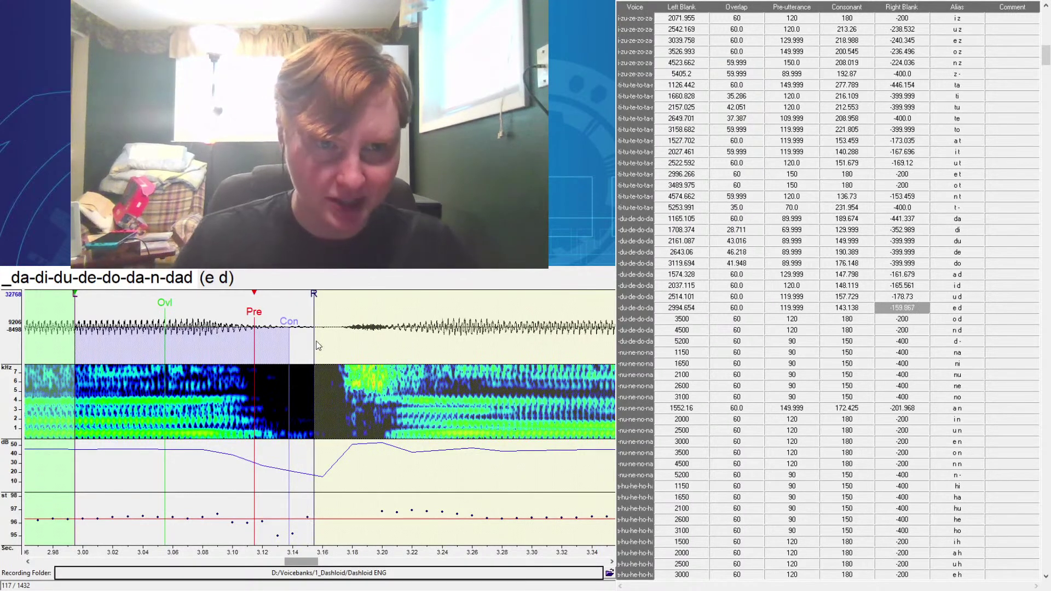
- Listen to the o d entry and align it with the d closure: left blank about 3504, consonant about 146 and right blank about -180
key("Down")
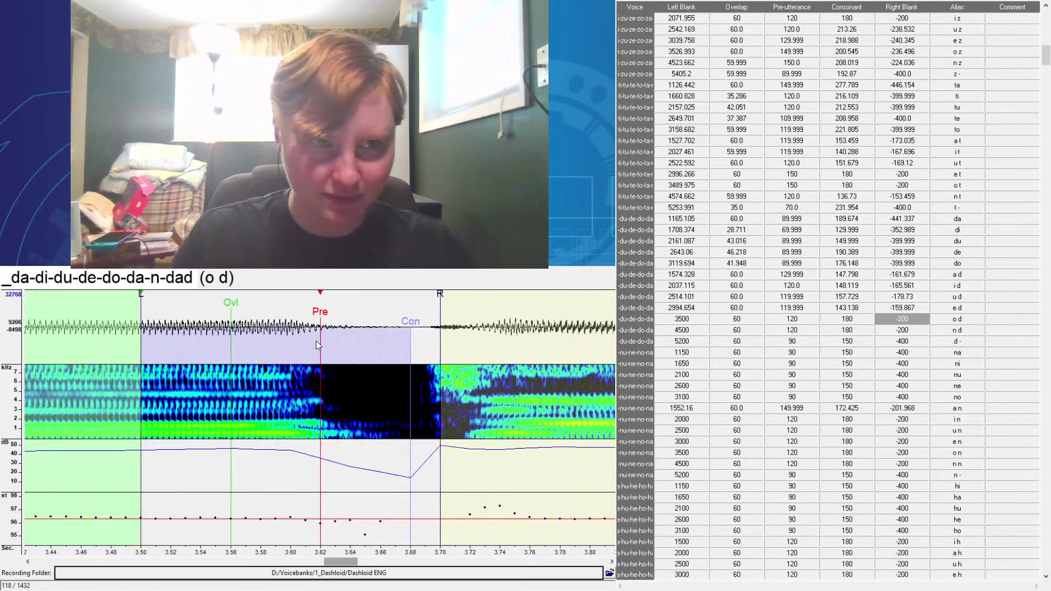
left_click(326, 442)
scroll(439, 395, "left", 3)
scroll(438, 395, "right", 3)
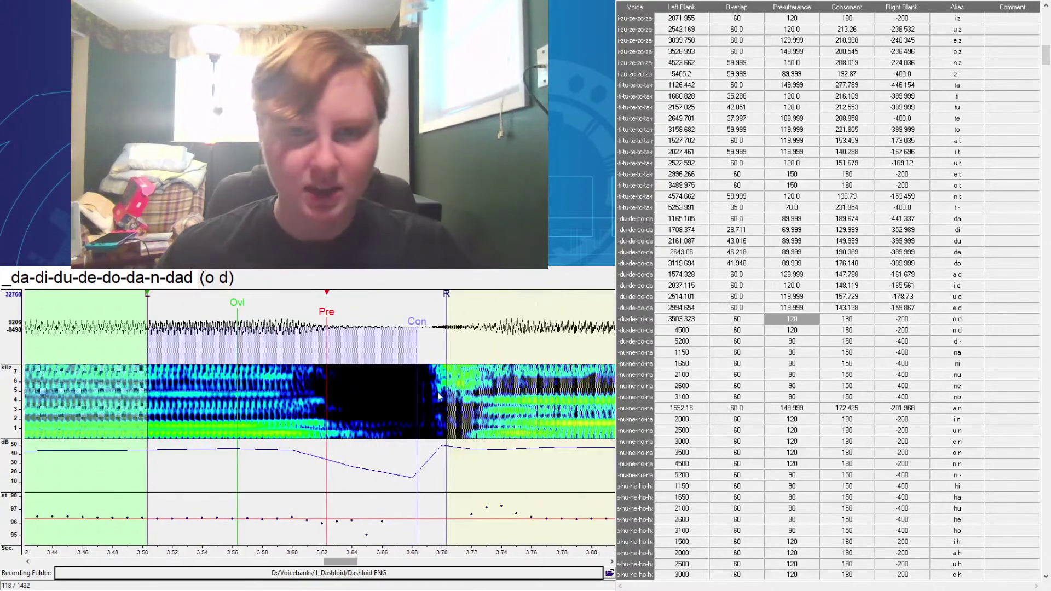
key("space")
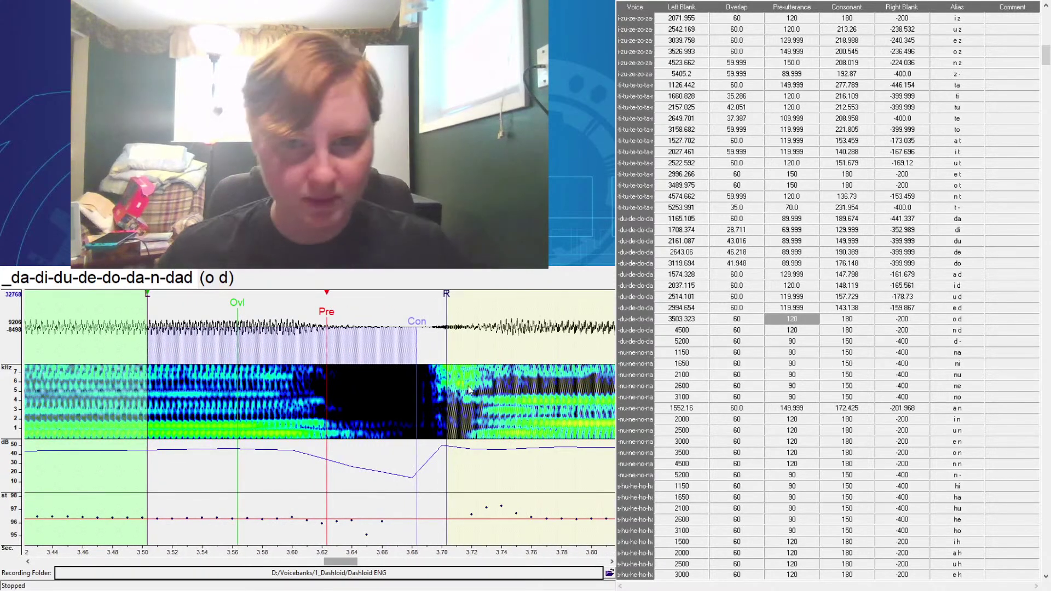
scroll(354, 354, "left", 3)
scroll(284, 469, "right", 3)
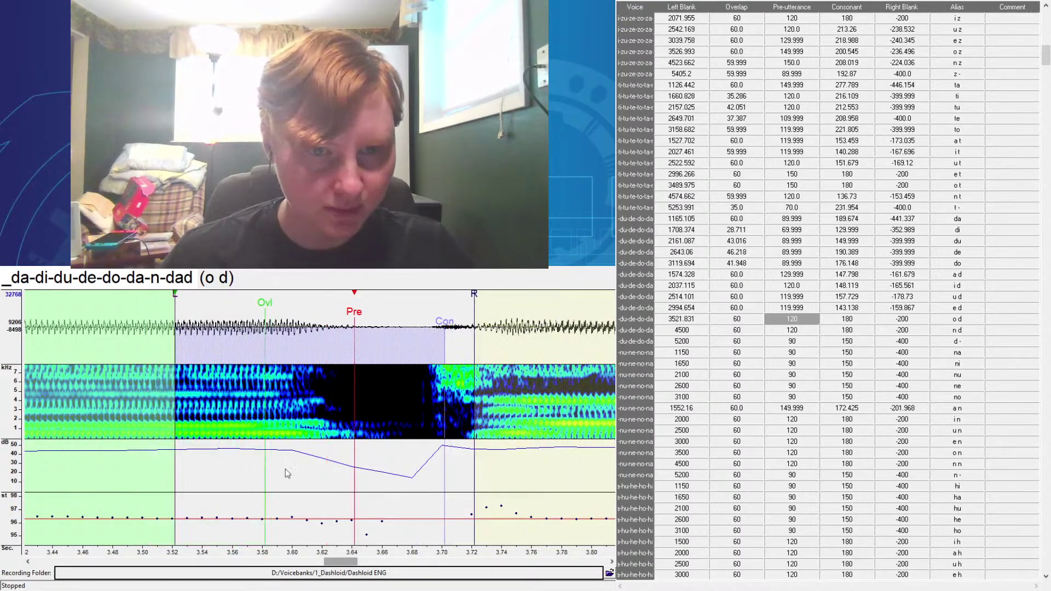
left_click(328, 449)
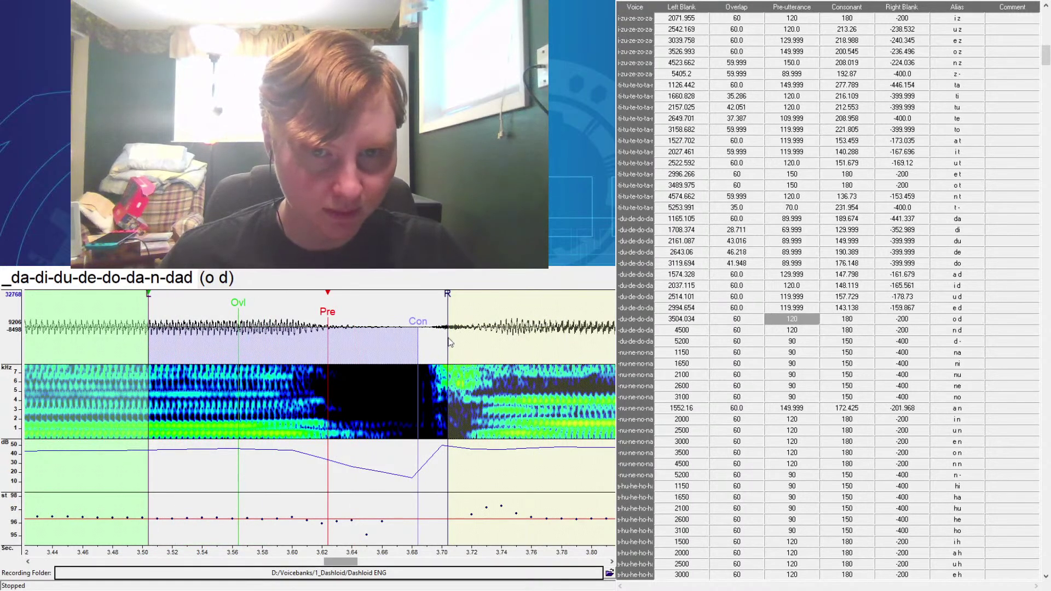
mouse_move(450, 343)
left_mouse_down()
mouse_move(372, 343)
mouse_move(418, 343)
left_mouse_up()
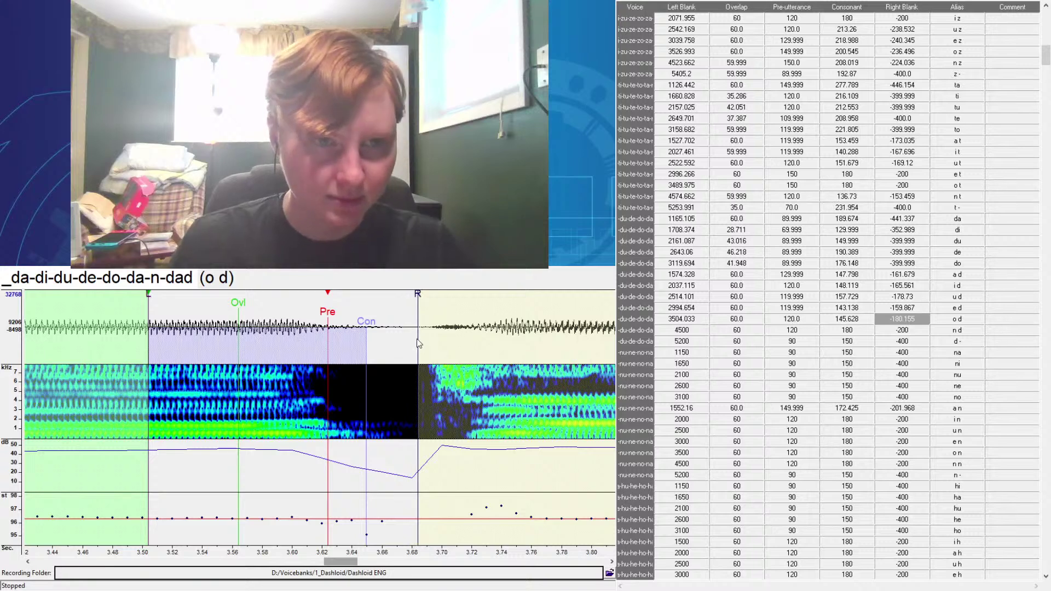
- Align the n d entry with the d closure: left blank about 4558, consonant about 133 and right blank about -146
key("Down")
left_click(408, 453)
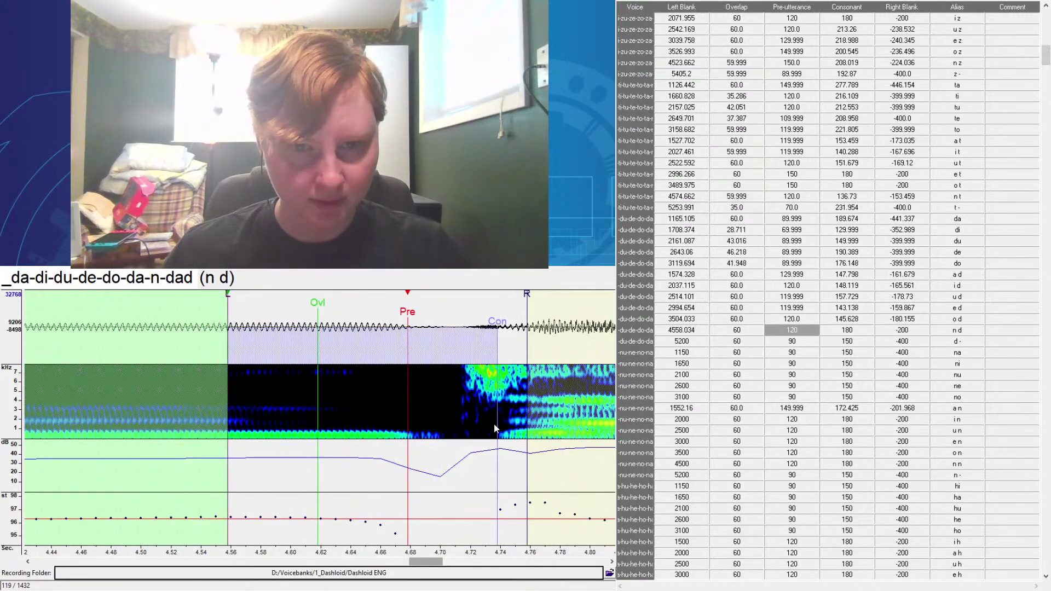
mouse_move(524, 344)
left_mouse_down()
mouse_move(427, 343)
mouse_move(448, 347)
left_mouse_up()
- Move the d - entry's left blank to about 5327 and set overlap 30, pre-utterance 60 and consonant 120
left_click(781, 341)
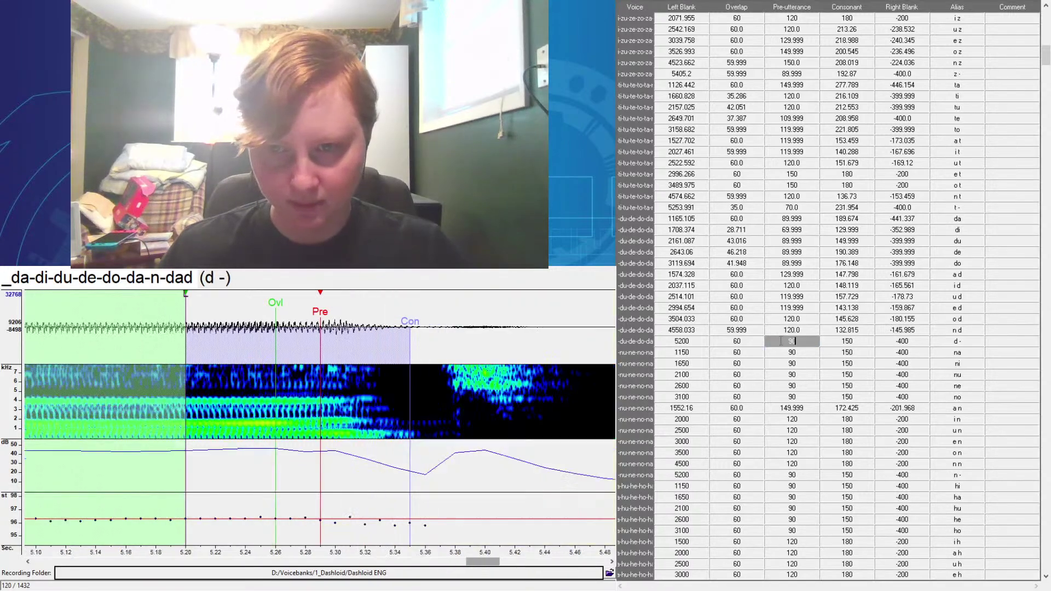
mouse_move(495, 446)
left_mouse_down()
mouse_move(486, 444)
mouse_move(552, 444)
mouse_move(512, 441)
left_mouse_up()
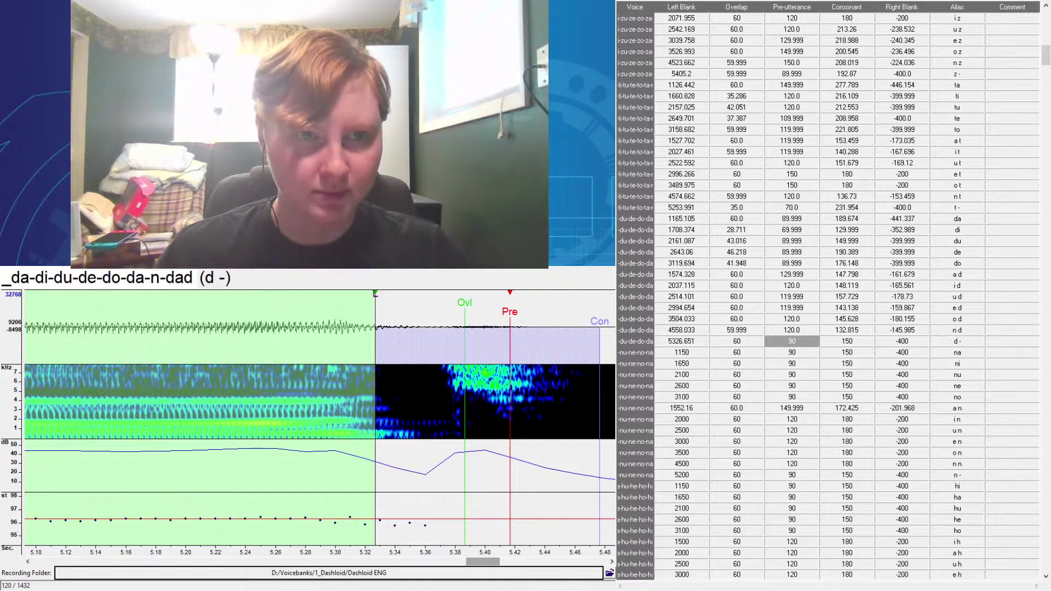
mouse_move(737, 341)
left_mouse_down()
mouse_move(849, 353)
mouse_move(754, 342)
left_mouse_up()
scroll(758, 344, "down", 7)
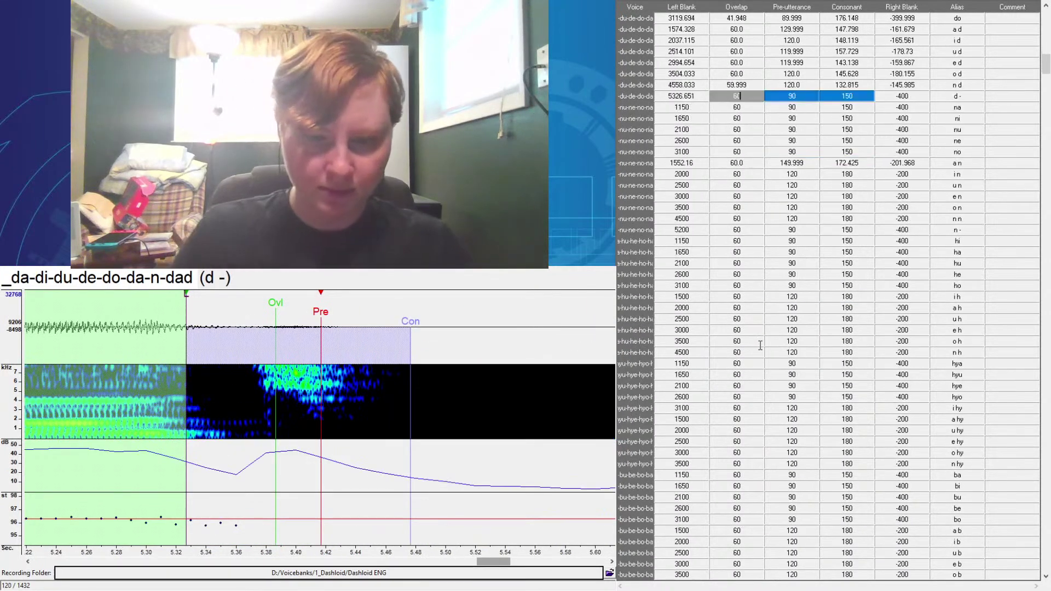
type("30\t60\t120")
- Fine-tune the d - entry's position against the final d burst, with the left blank at about 5330
key("F3")
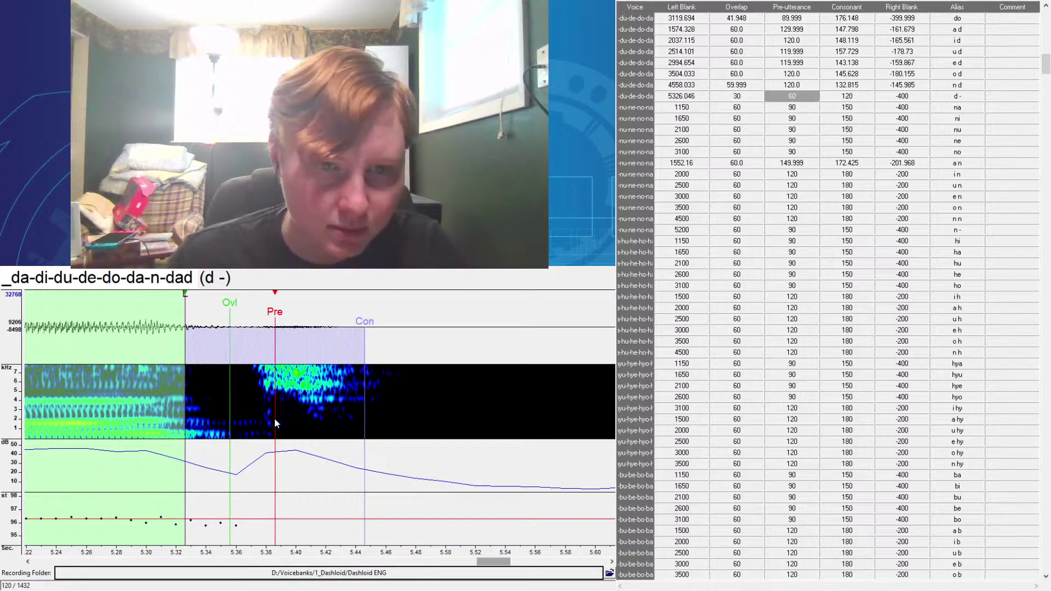
key("F1")
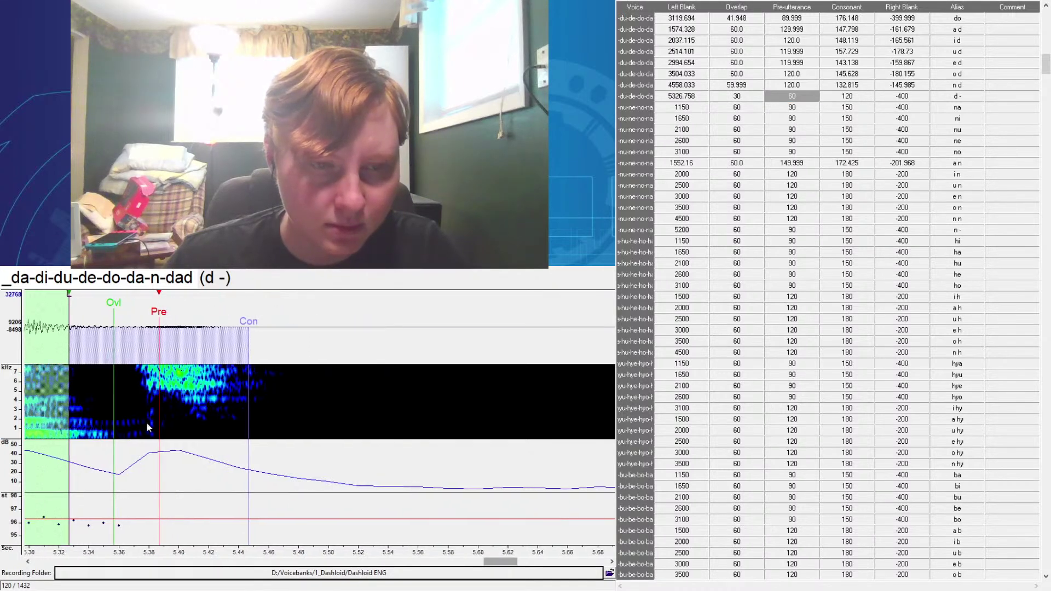
key("F3")
key("F3")
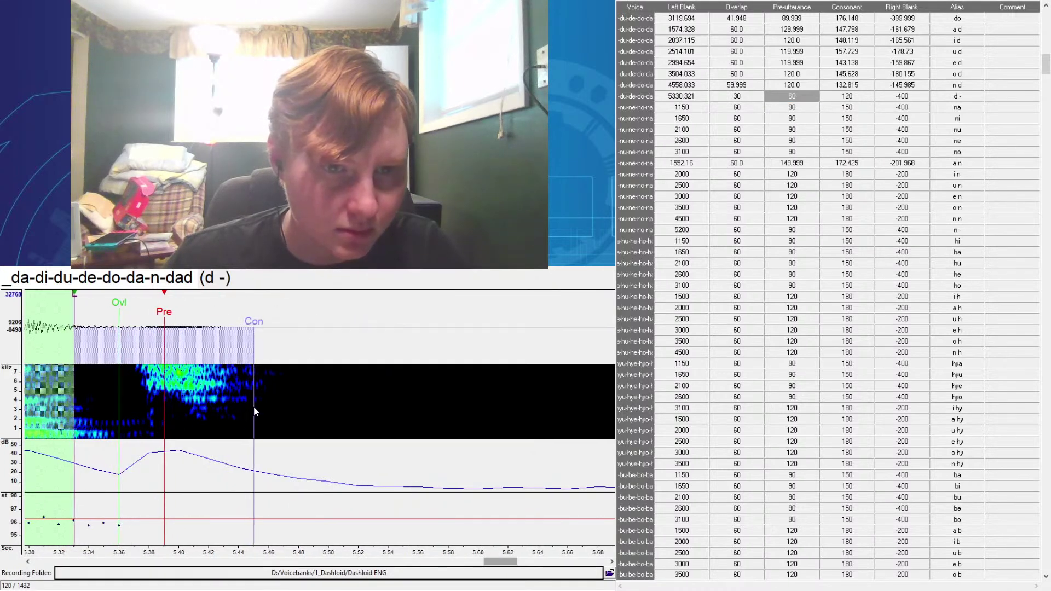
- Fine-tune the alias "d -": shift its timing to a left blank of about 5327.8 and extend its consonant to about 163.2
key("F3")
key("F3")
key("F3")
key("F3")
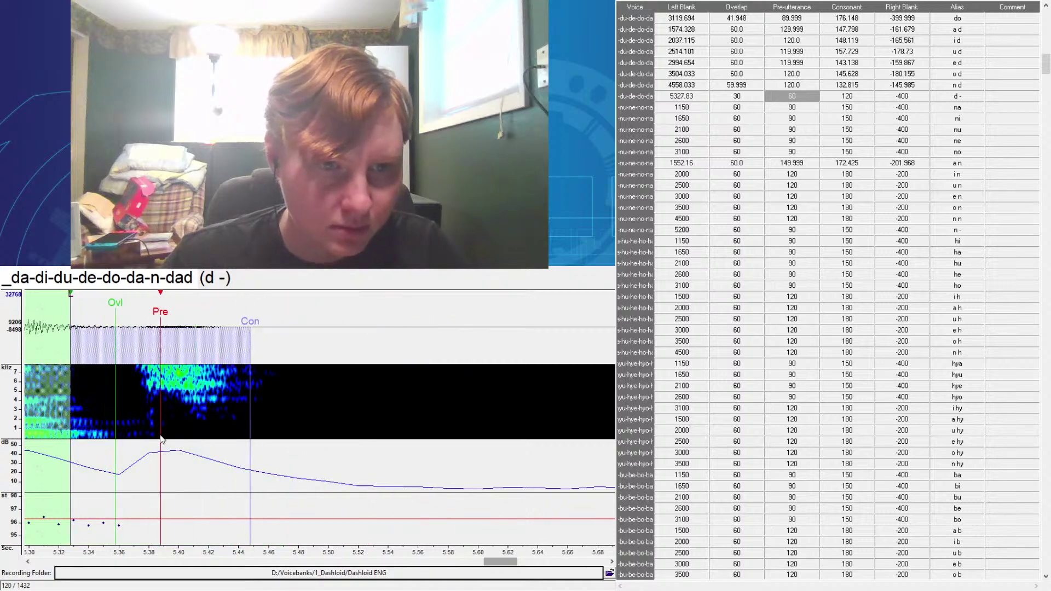
key("F4")
left_click_drag(500, 561, 529, 576)
- Time the alias "na" at its consonant onset with a left blank of about 1136.3 and a consonant of about 198.9
key("Down")
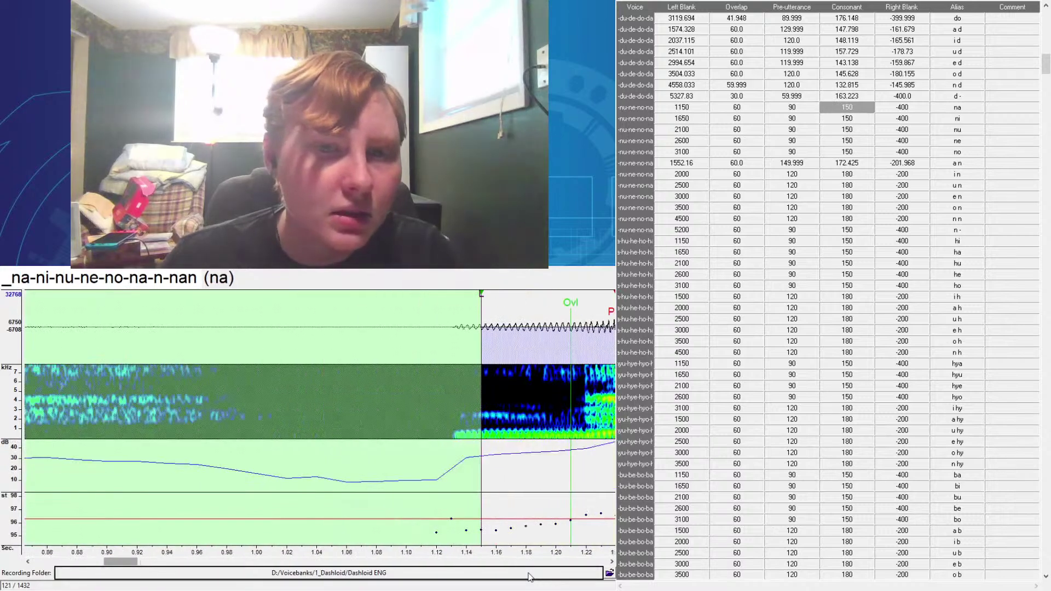
scroll(590, 588, "down", 2)
key("F3")
scroll(476, 588, "down", 4)
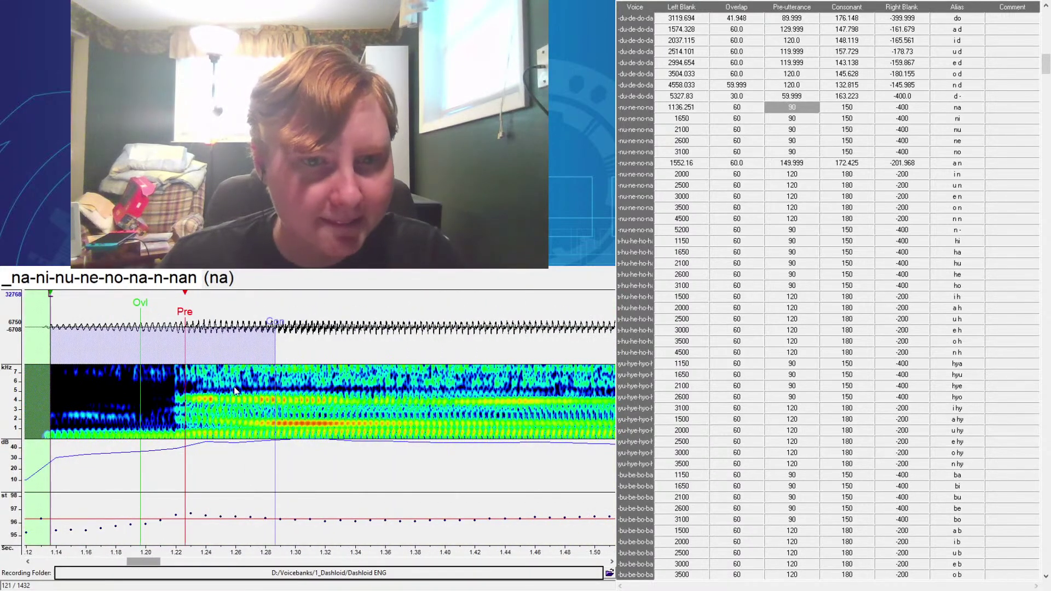
left_click_drag(278, 389, 353, 388)
scroll(427, 579, "down", 4)
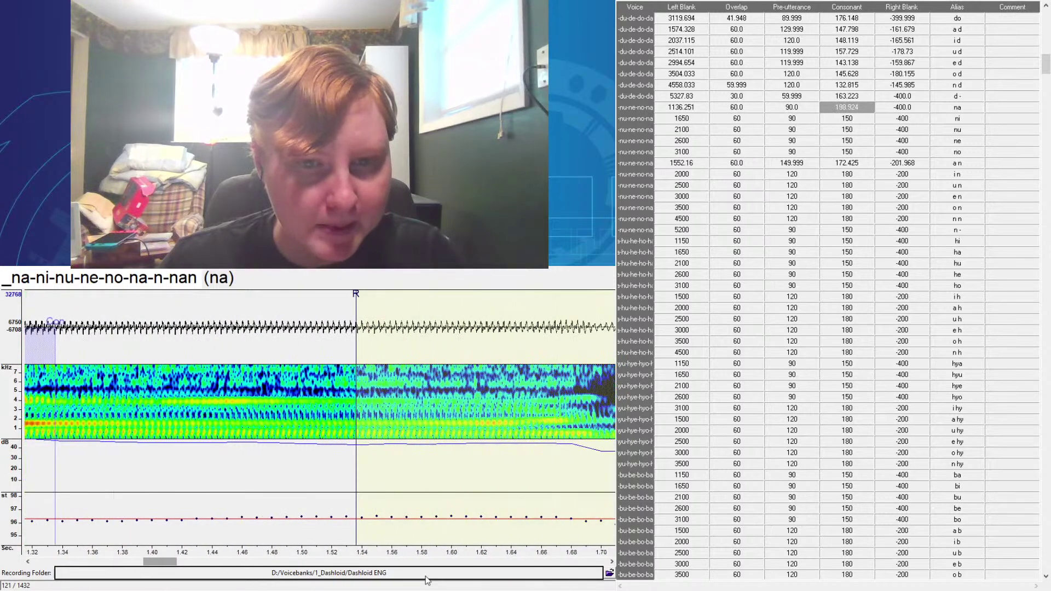
- Set "ni" to overlap 35, pre-utterance 70 and consonant 130, with its timing shifted to a left blank of about 1701.9
key("Down")
key("F3")
scroll(399, 462, "up", 2)
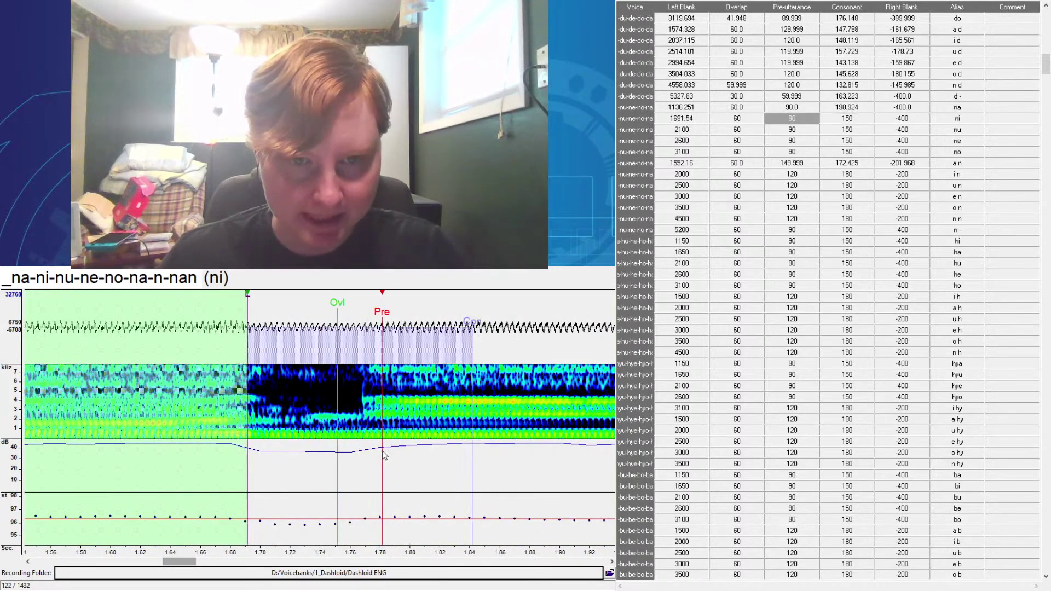
left_click_drag(411, 471, 394, 467)
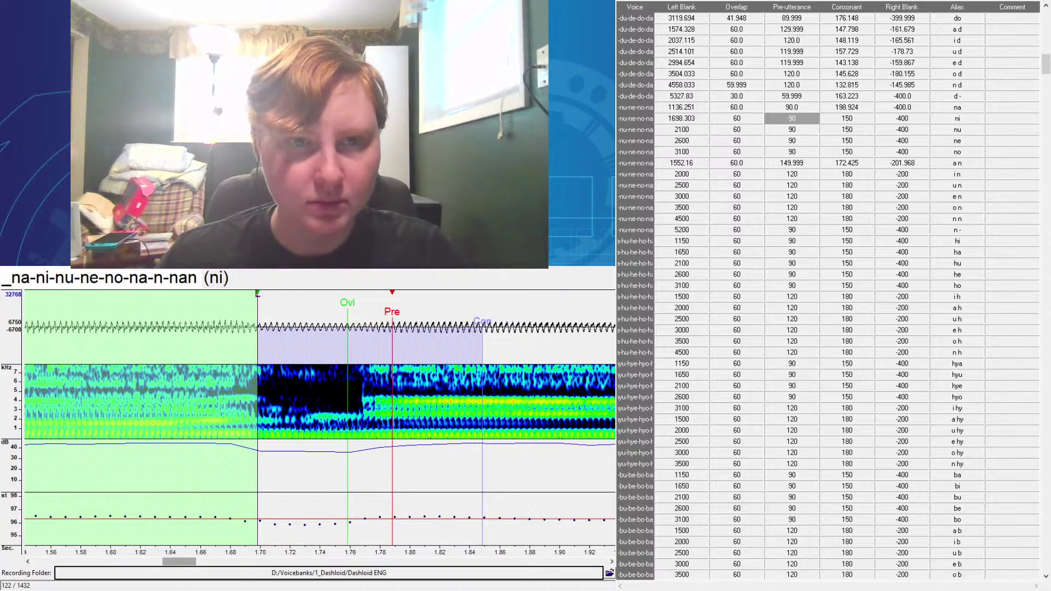
left_click_drag(737, 118, 816, 118)
type("35\t70\t130")
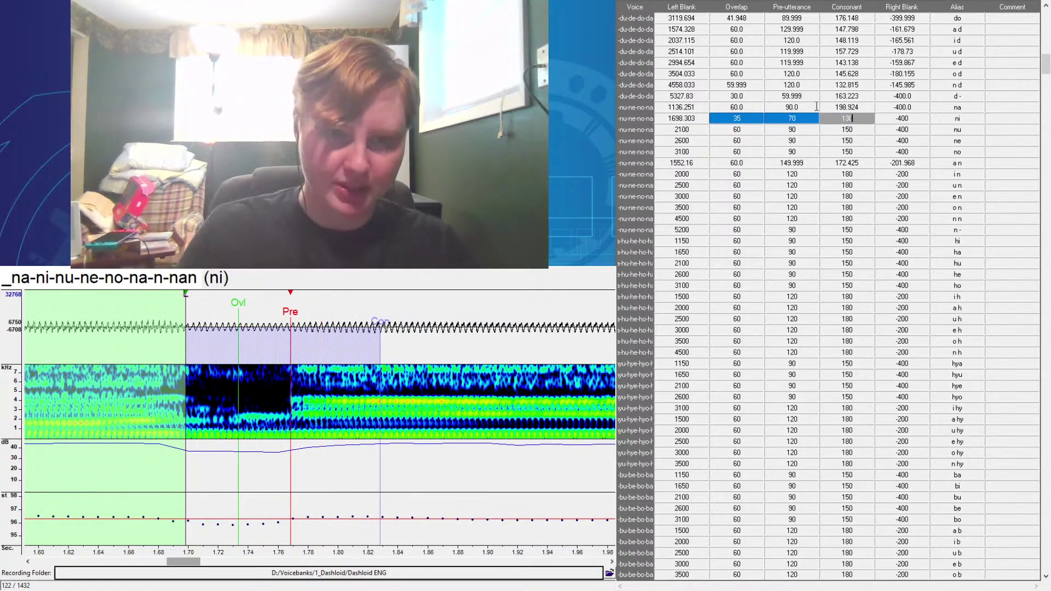
left_click_drag(291, 430, 296, 429)
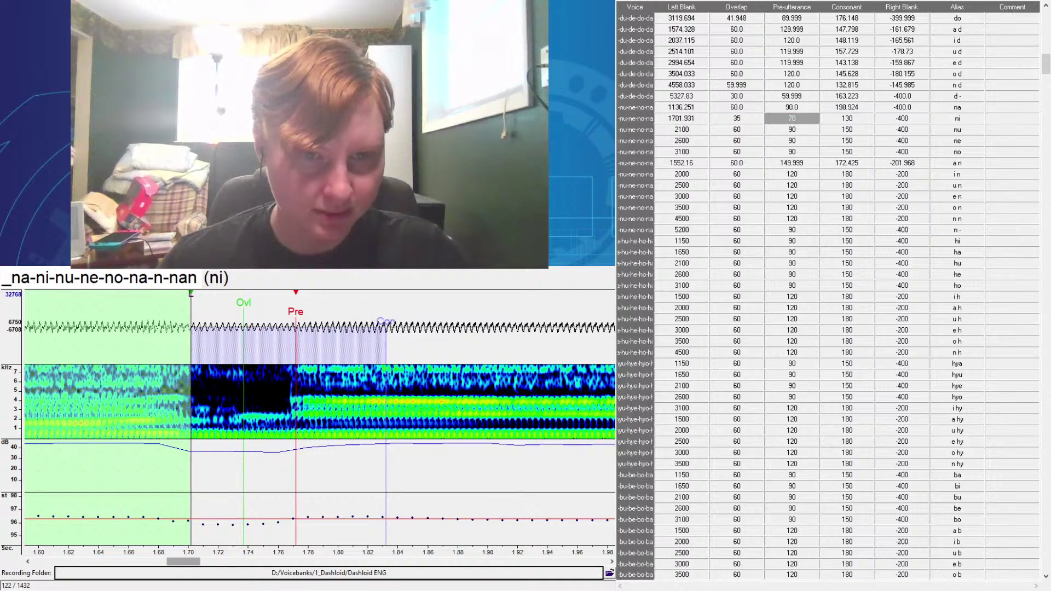
- Shift "nu" to its vowel onset with a left blank of about 2183.5 and extend its consonant to about 190.7
key("Down")
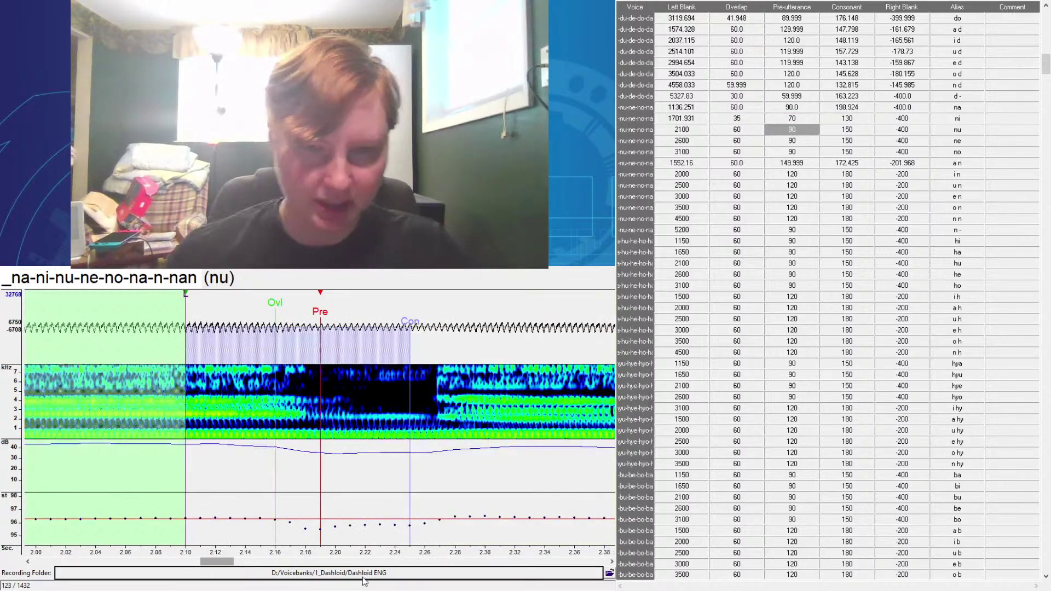
left_click(446, 448)
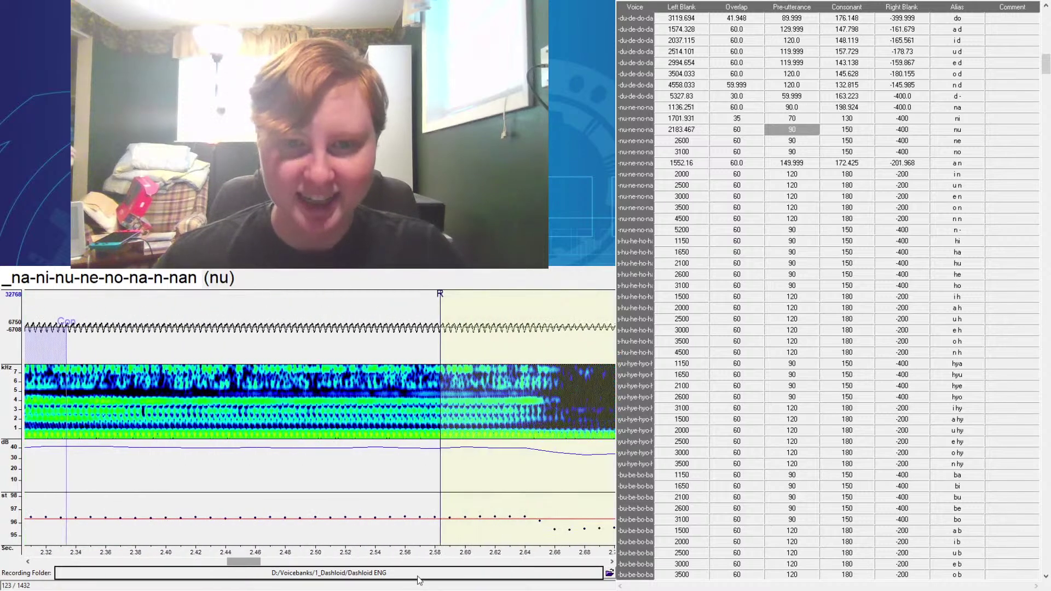
left_click_drag(185, 414, 246, 413)
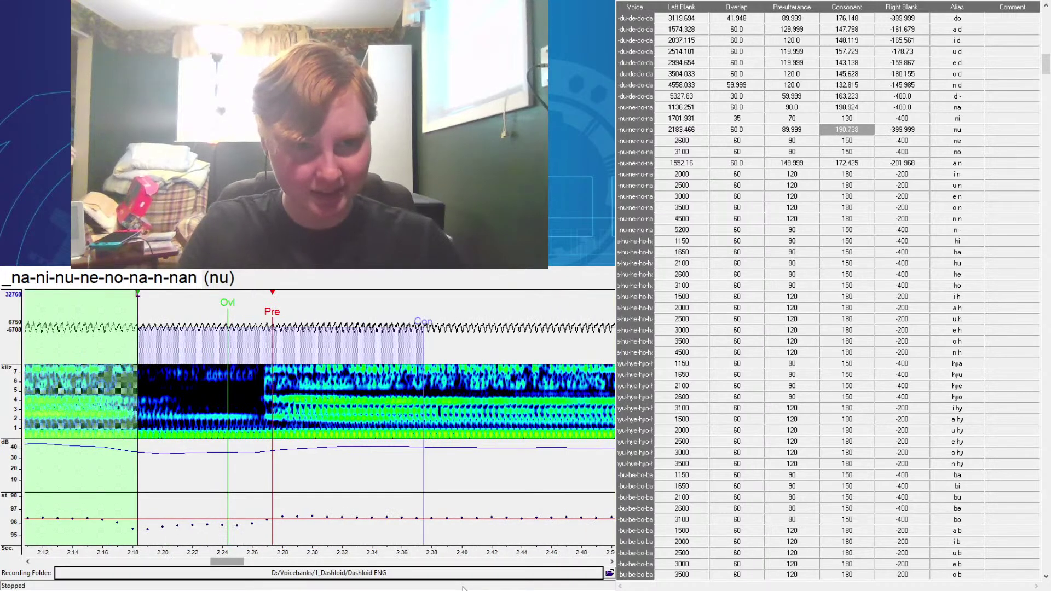
- Set "ne" to overlap 35, pre-utterance 70 and consonant 130, with its timing shifted to a left blank of about 2668.3
key("Down")
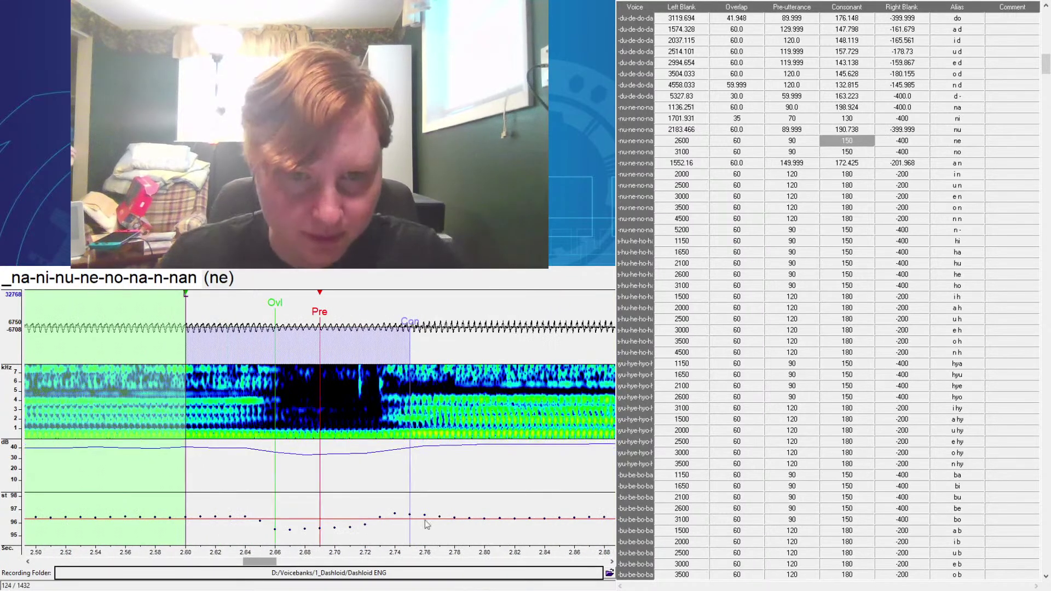
left_click(423, 469)
left_click_drag(418, 472, 411, 475)
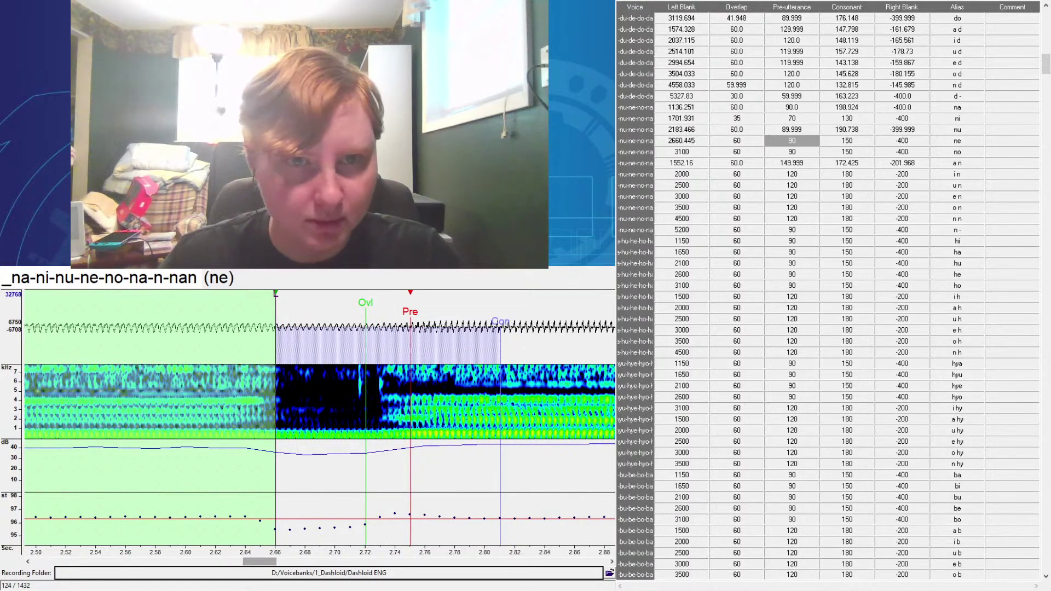
left_click_drag(737, 141, 838, 141)
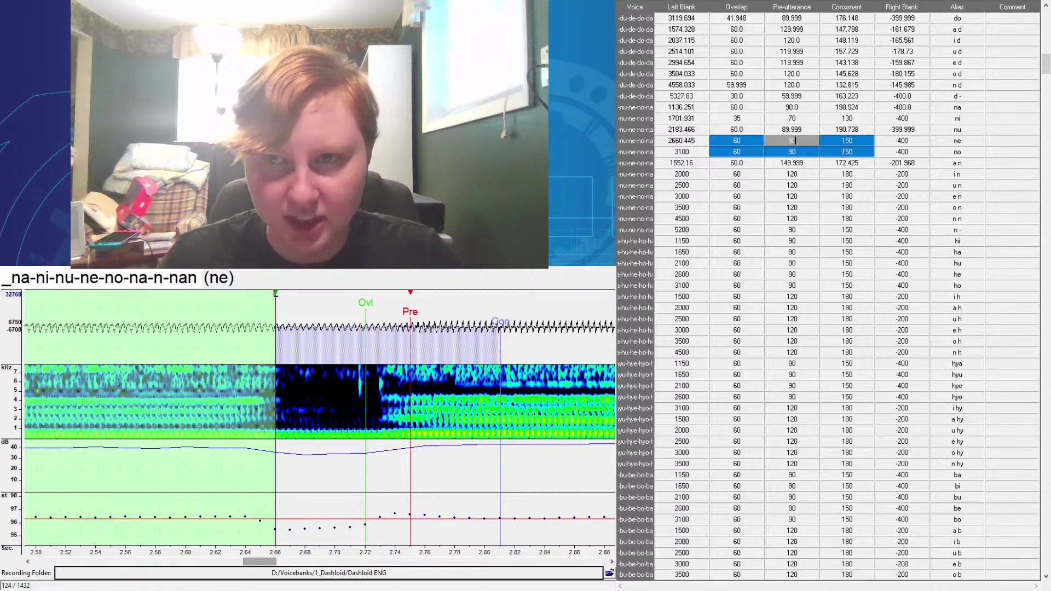
type("35\t70\t130")
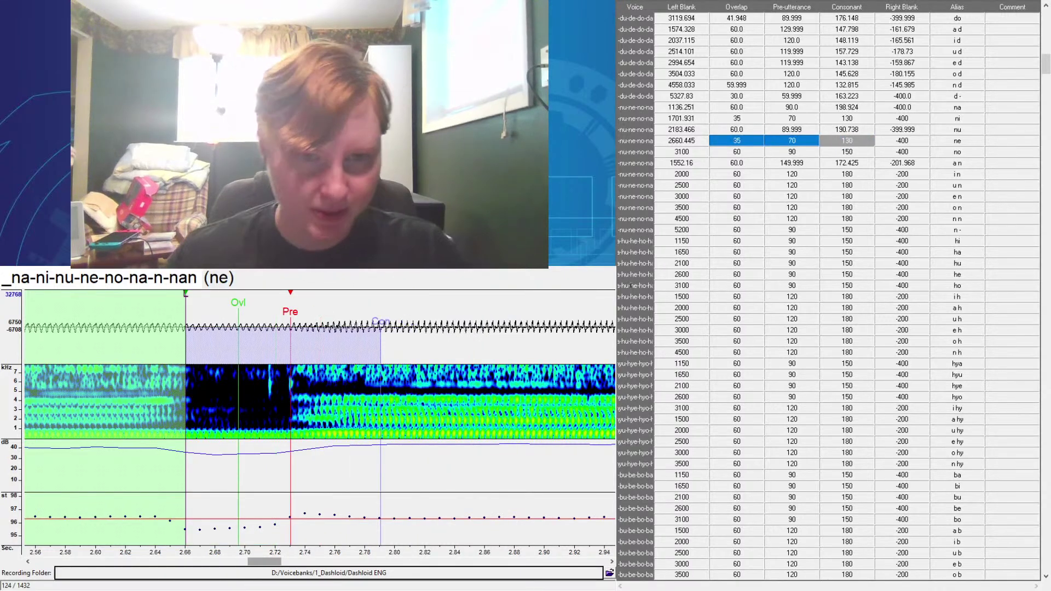
left_click(304, 437)
scroll(441, 564, "down", 2)
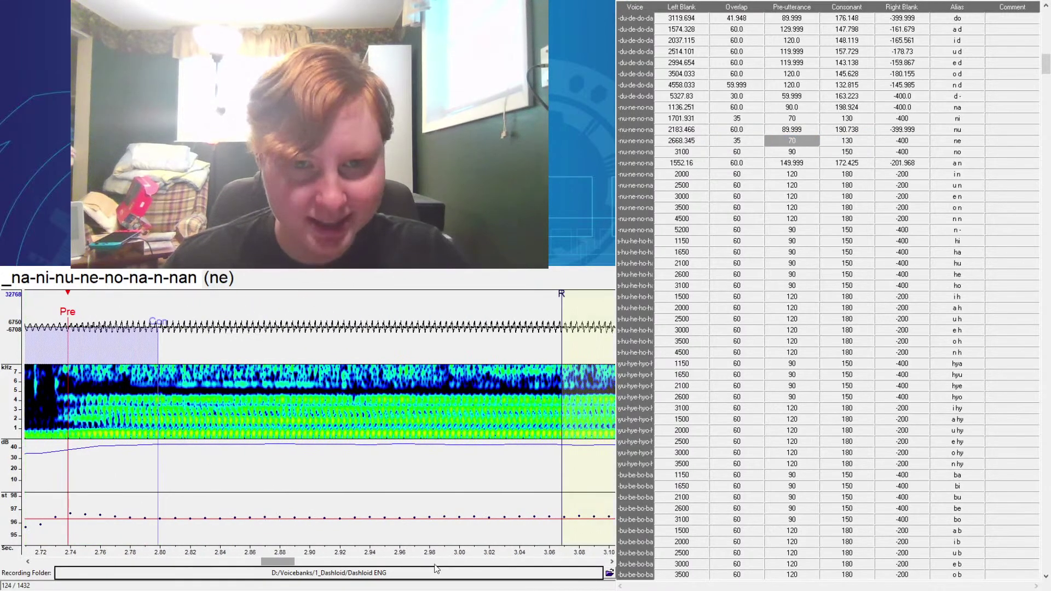
- Shift "no" to its vowel onset with a left blank of about 3185.8 and extend its consonant to about 204.6
key("Down")
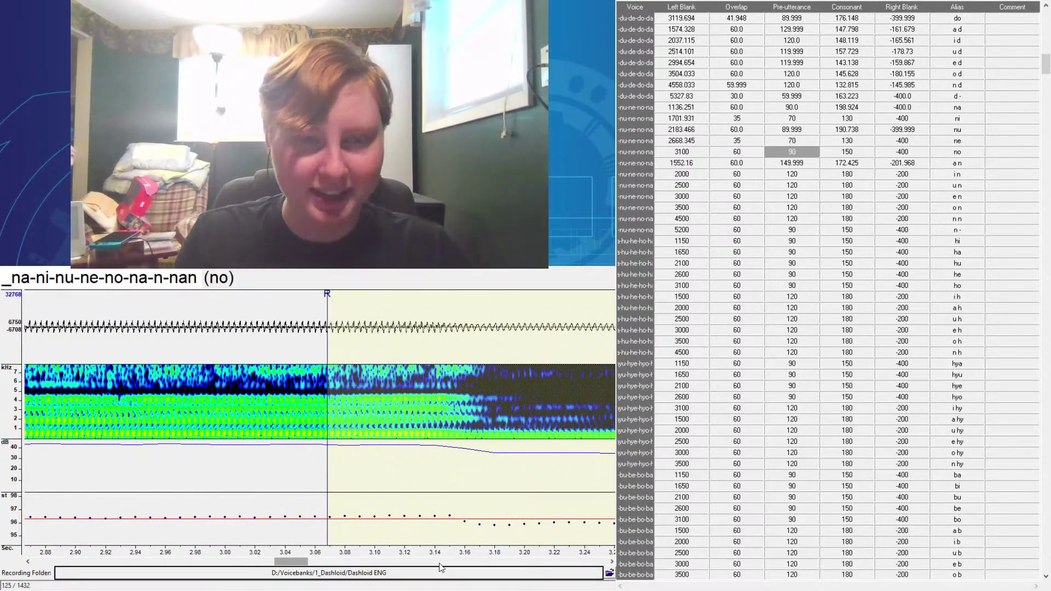
left_click(450, 430)
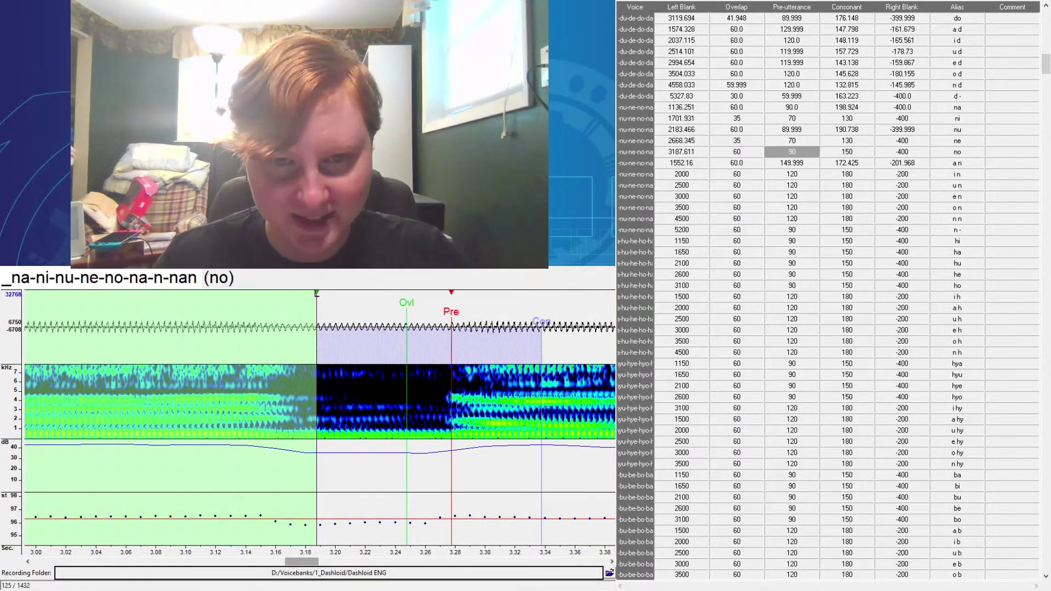
scroll(463, 588, "down", 1)
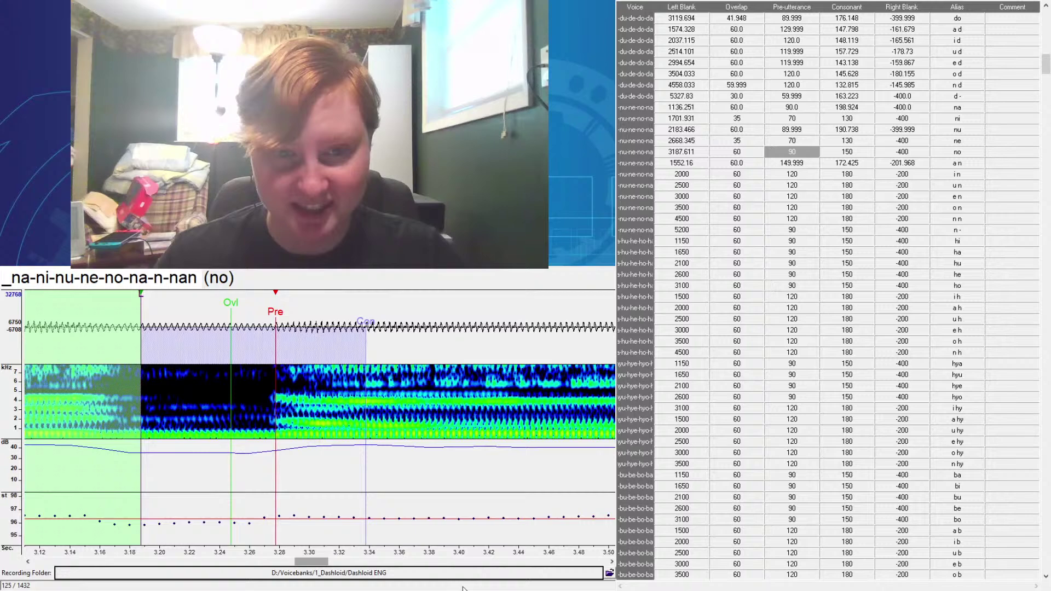
left_click(274, 431)
scroll(437, 565, "down", 1)
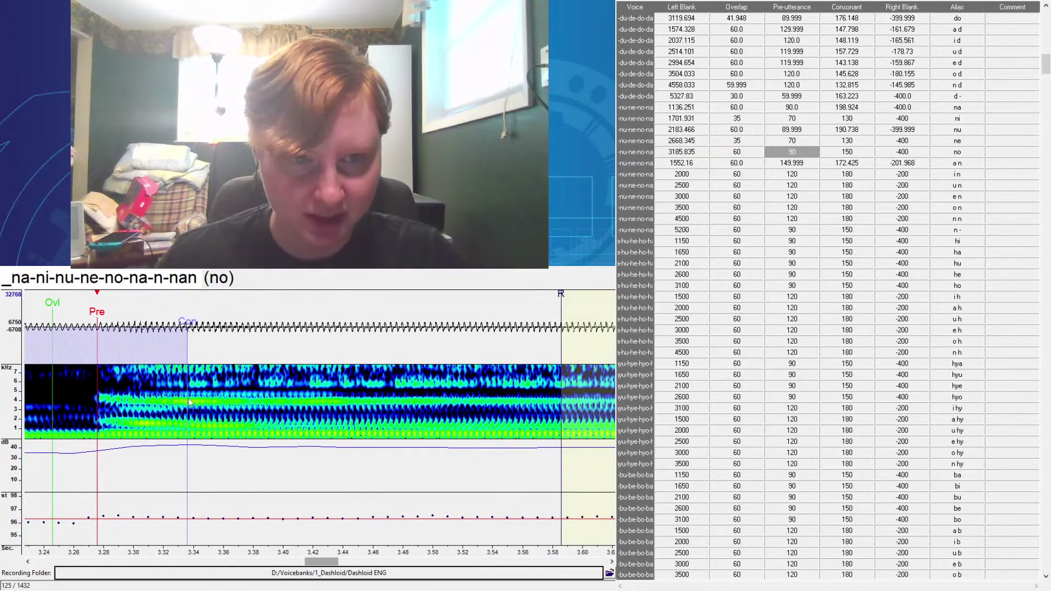
left_click_drag(189, 404, 267, 404)
- Align the pre-utterances of "a n" and "i n" with the vowel endings, at left blanks of about 1552.5 and 2060.2
key("Down")
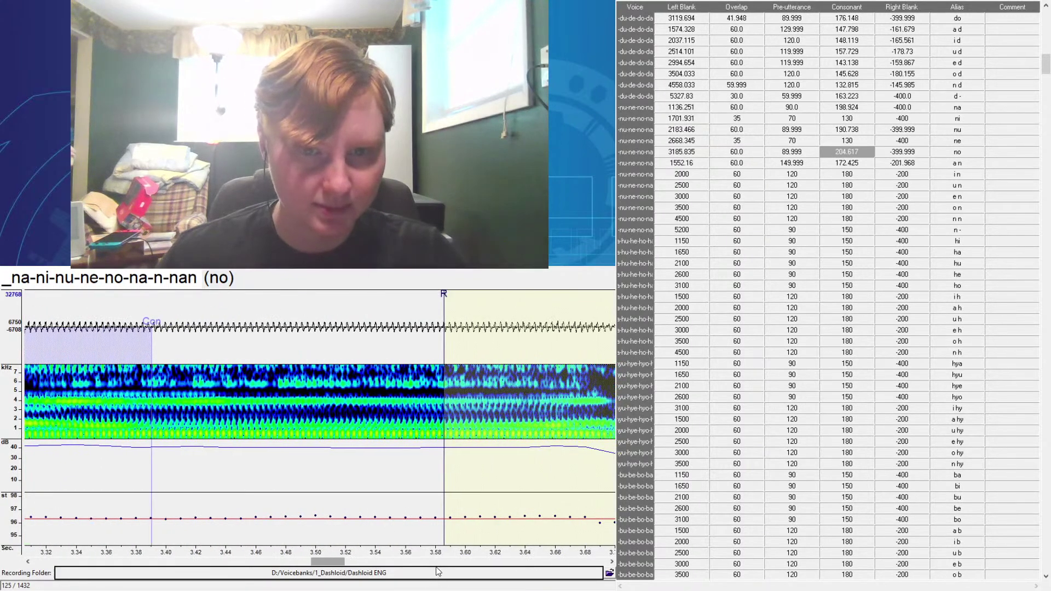
left_click(322, 435)
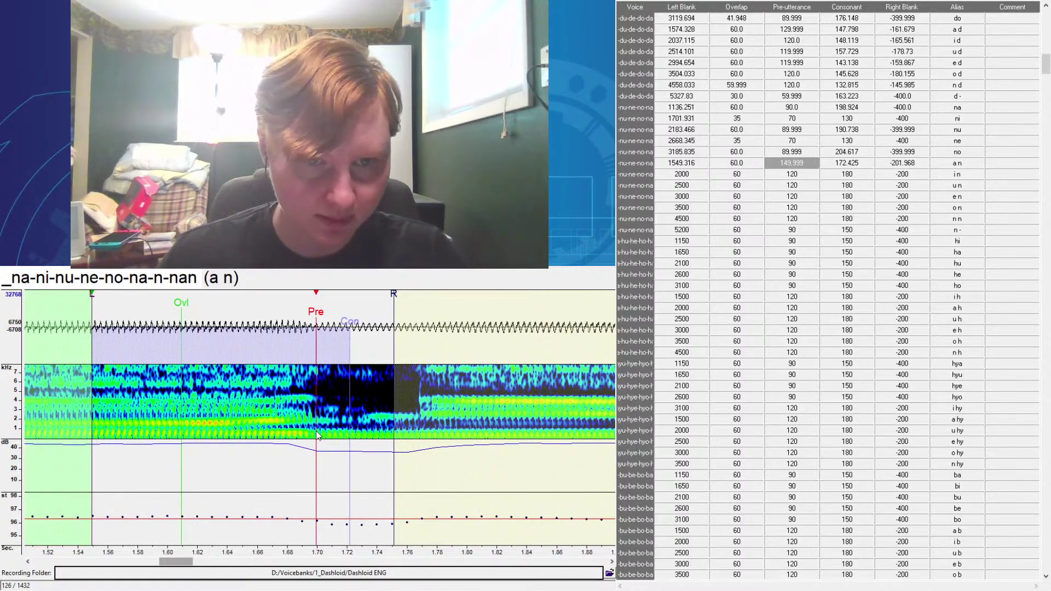
key("Down")
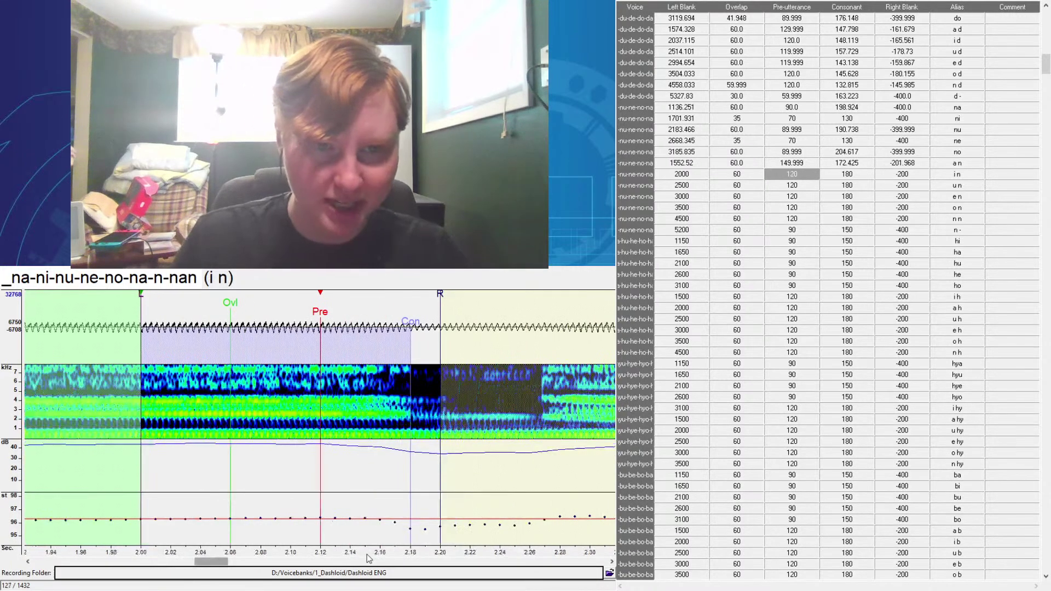
left_click_drag(321, 459, 411, 459)
scroll(477, 520, "right", 2)
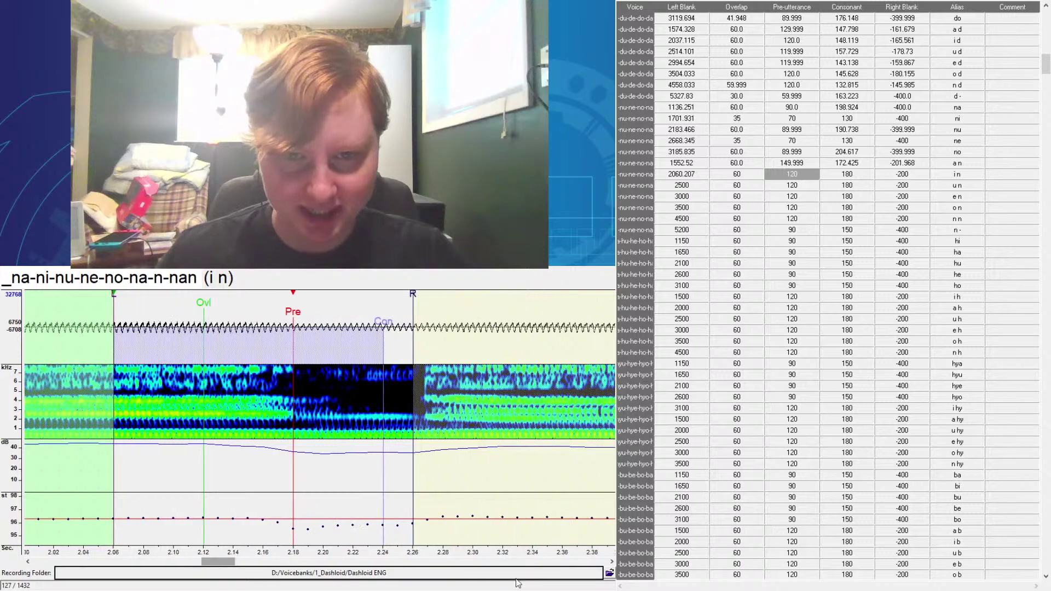
- Fit "u n" to the nasal section with left blank about 2541.1, consonant about 137.4 and right blank about -174.8
key("Down")
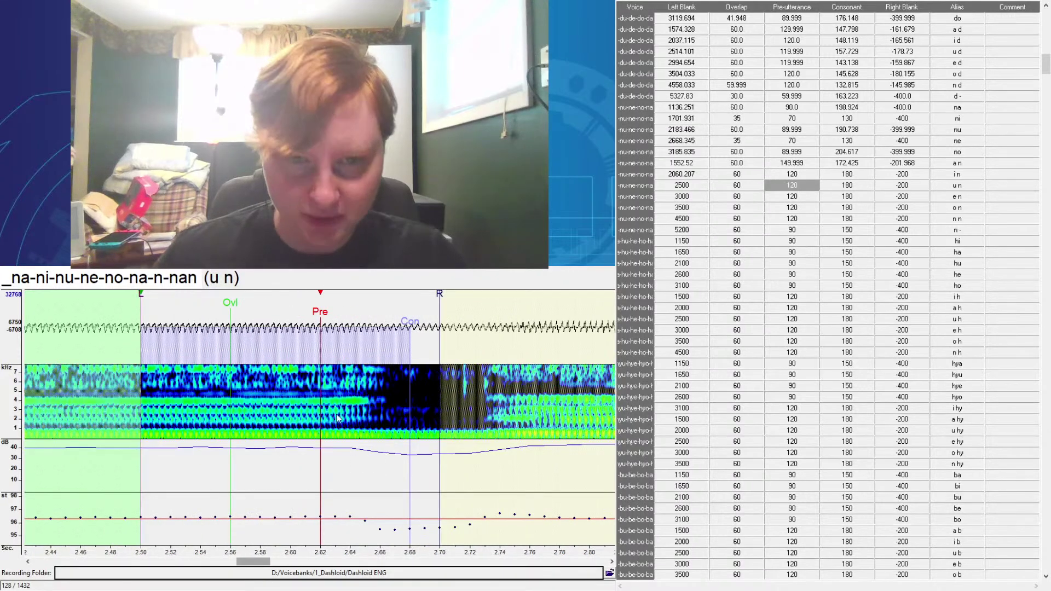
left_click_drag(392, 436, 453, 430)
scroll(432, 368, "right", 1)
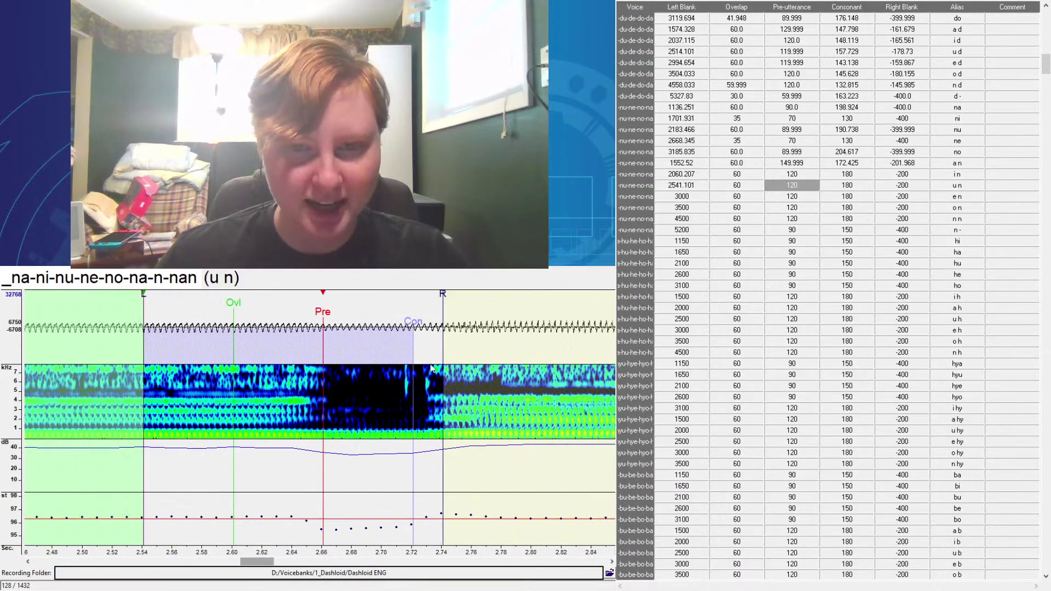
mouse_move(449, 355)
left_mouse_down()
mouse_move(378, 359)
mouse_move(407, 366)
left_mouse_up()
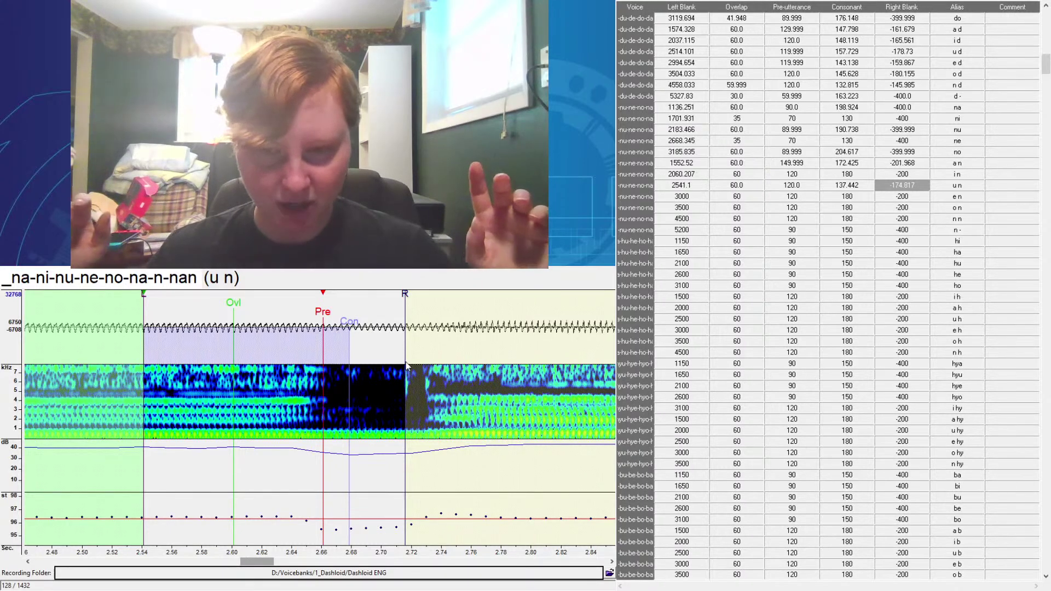
- Fit "e n" to the nasal section with left blank about 3048.7, consonant about 155.2 and right blank about -207.6
key("Down")
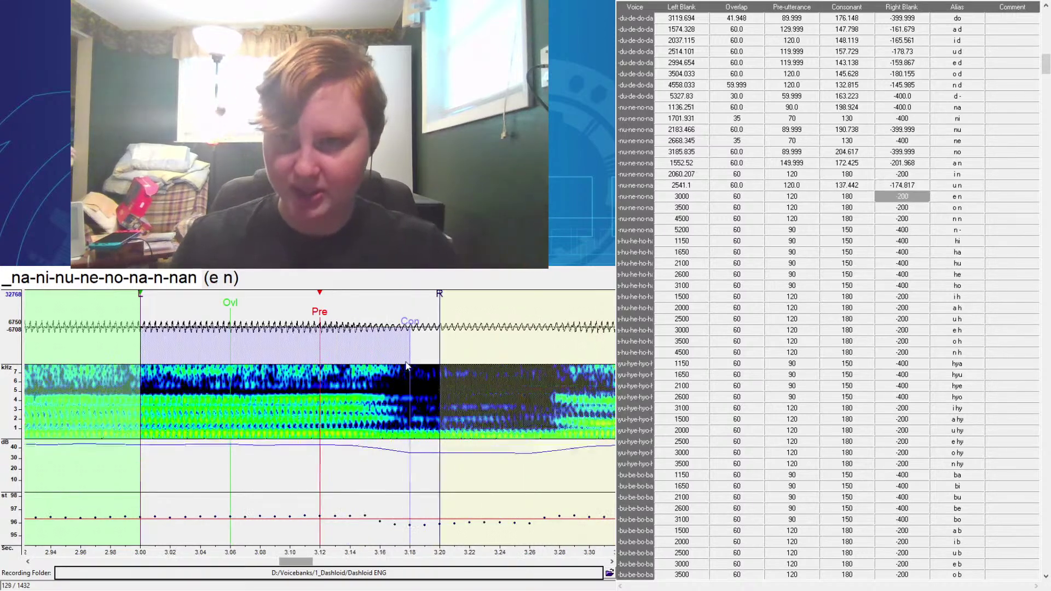
left_click(394, 435)
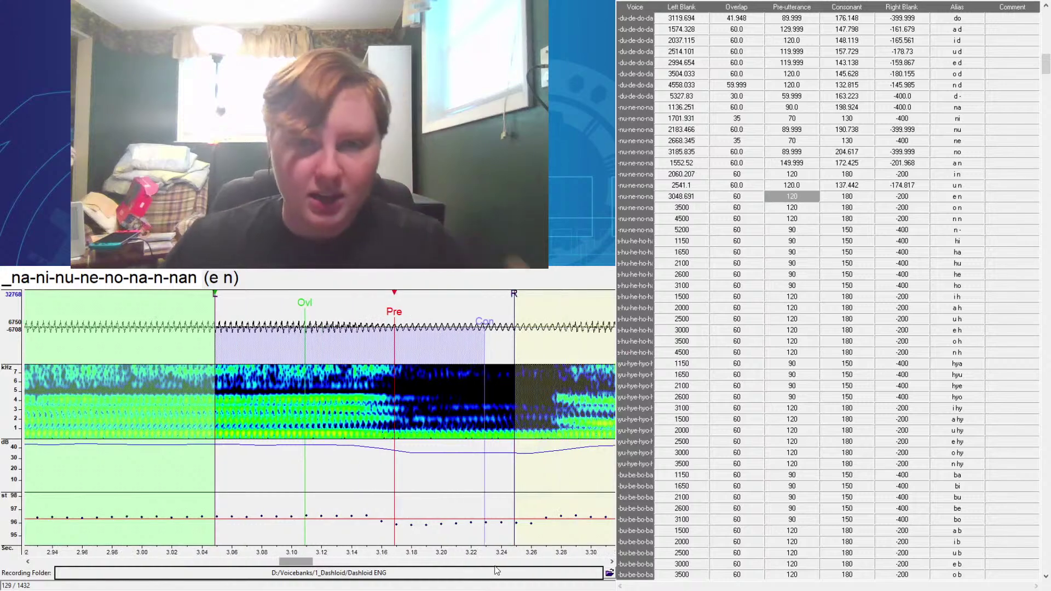
key("Down")
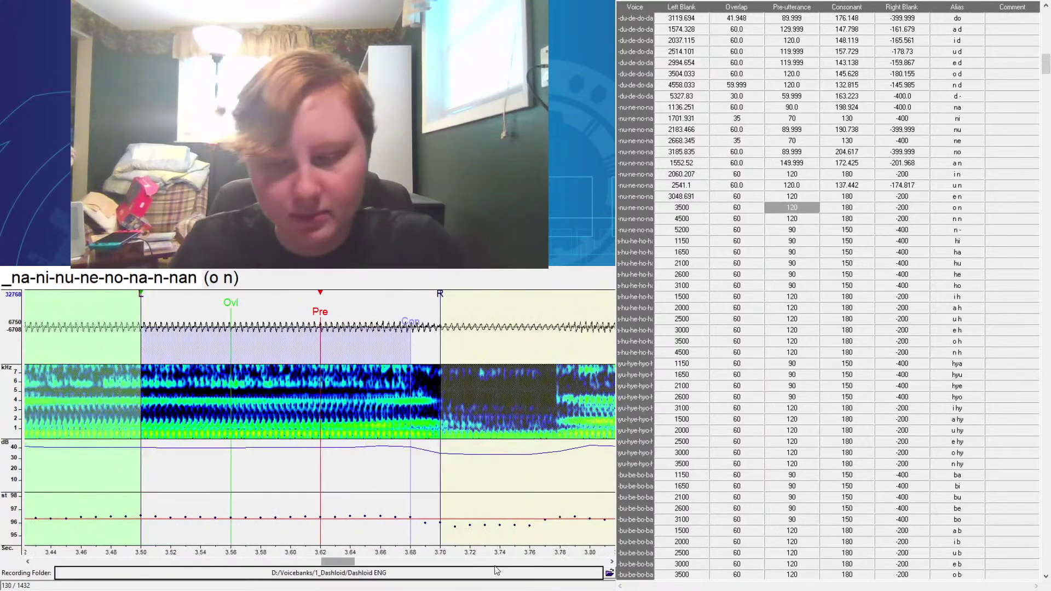
key("Up")
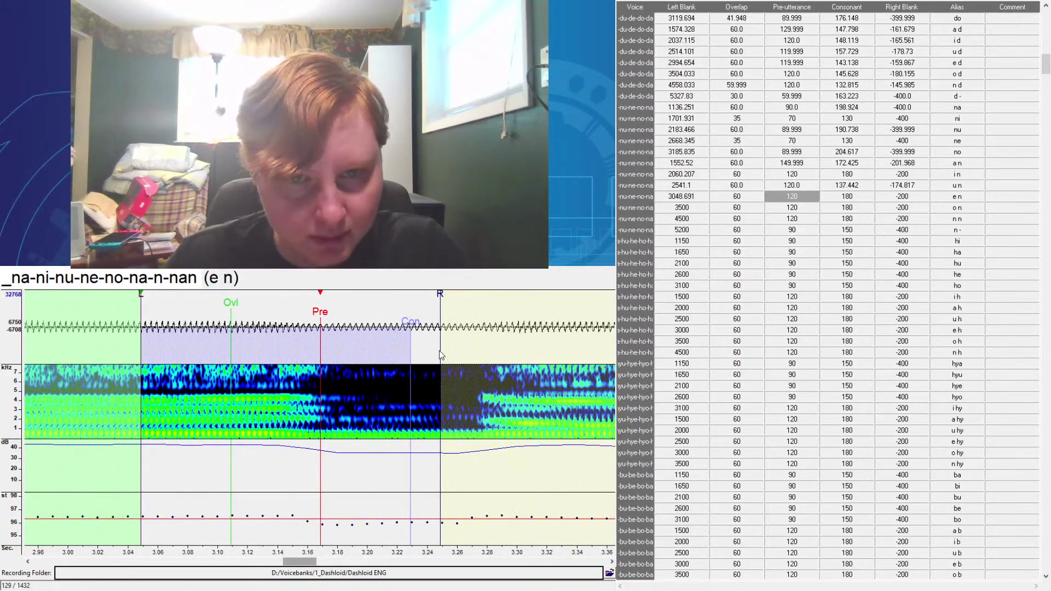
mouse_move(442, 355)
left_mouse_down()
mouse_move(372, 364)
mouse_move(452, 368)
left_mouse_up()
- Fit "o n" with left blank about 3582.3, consonant about 151 and right blank about -184.1, and shift "n n" to a left blank of about 4534.4
key("Down")
left_click_drag(321, 453, 444, 454)
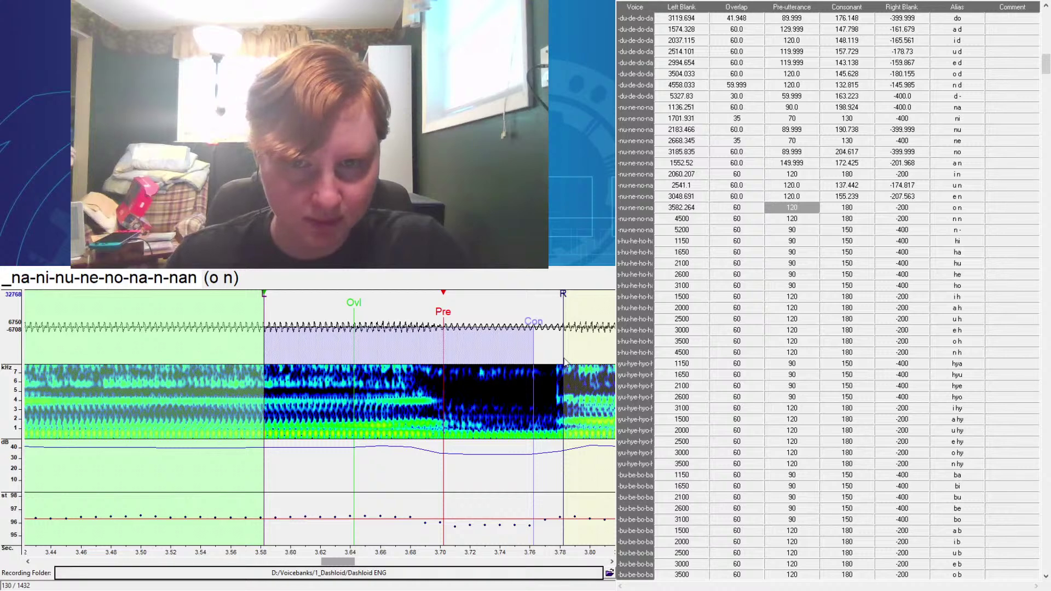
mouse_move(564, 360)
left_mouse_down()
mouse_move(490, 360)
mouse_move(540, 359)
left_mouse_up()
key("Down")
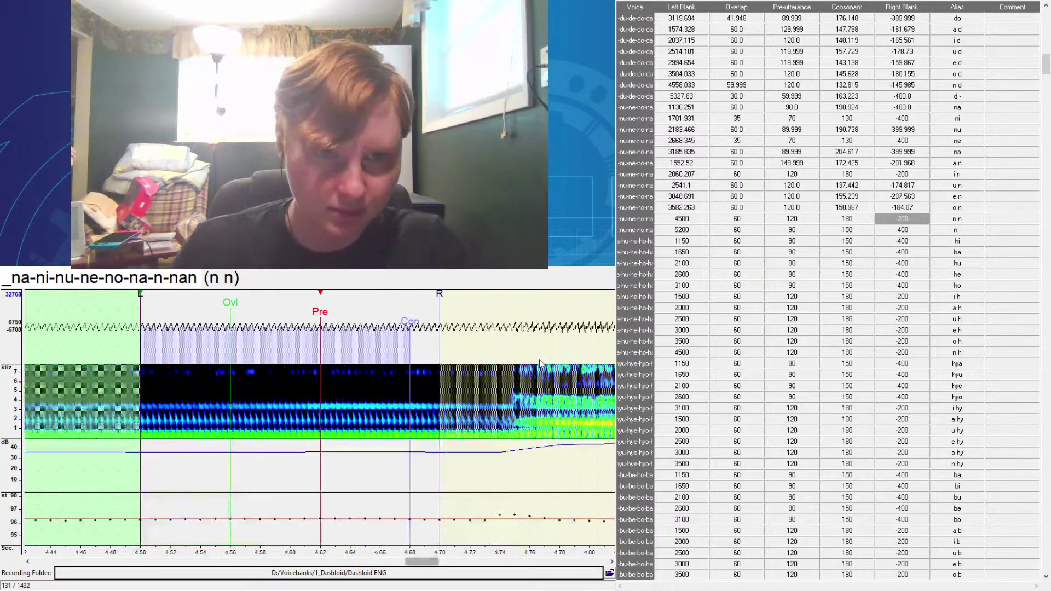
mouse_move(322, 462)
left_mouse_down()
mouse_move(374, 465)
mouse_move(399, 448)
mouse_move(391, 443)
left_mouse_up()
- Set "n -" to overlap 35, pre-utterance 70 and consonant 130, with a left blank of about 5252.9
key("Down")
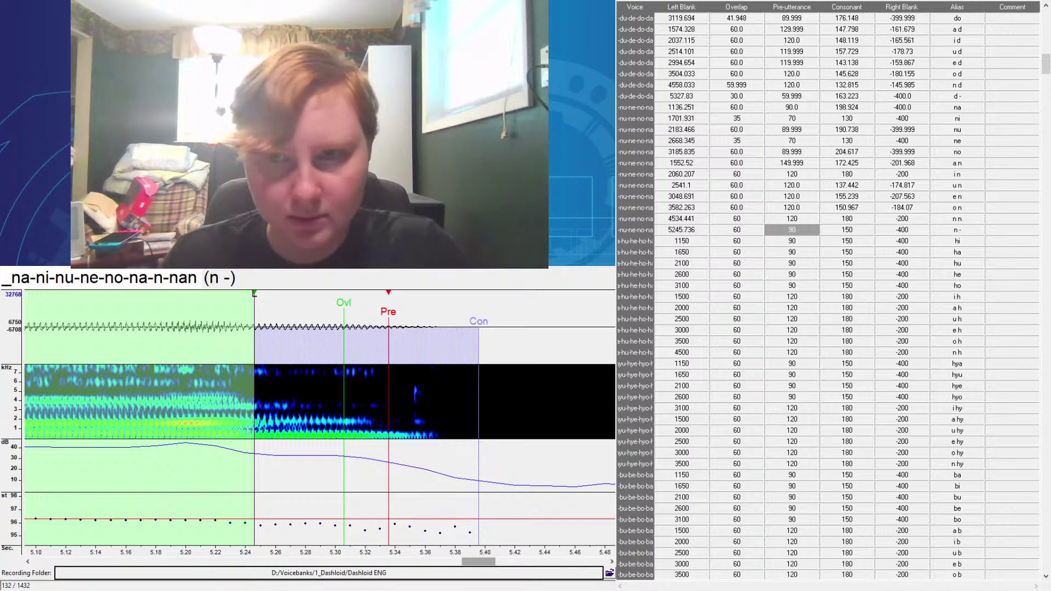
left_click_drag(738, 230, 836, 230)
type("35\t70\t130")
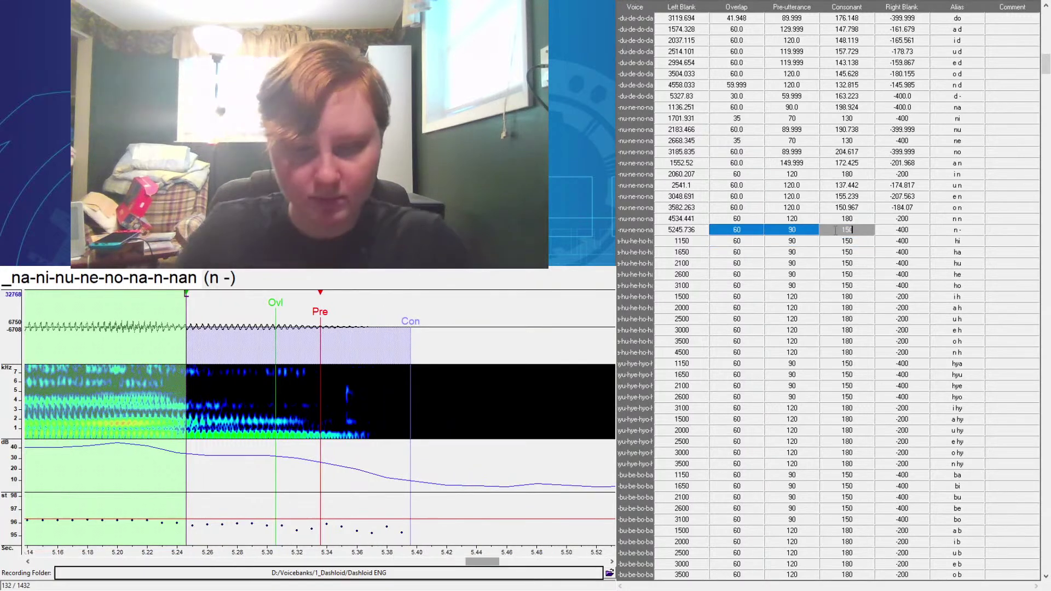
left_click_drag(291, 488, 304, 458)
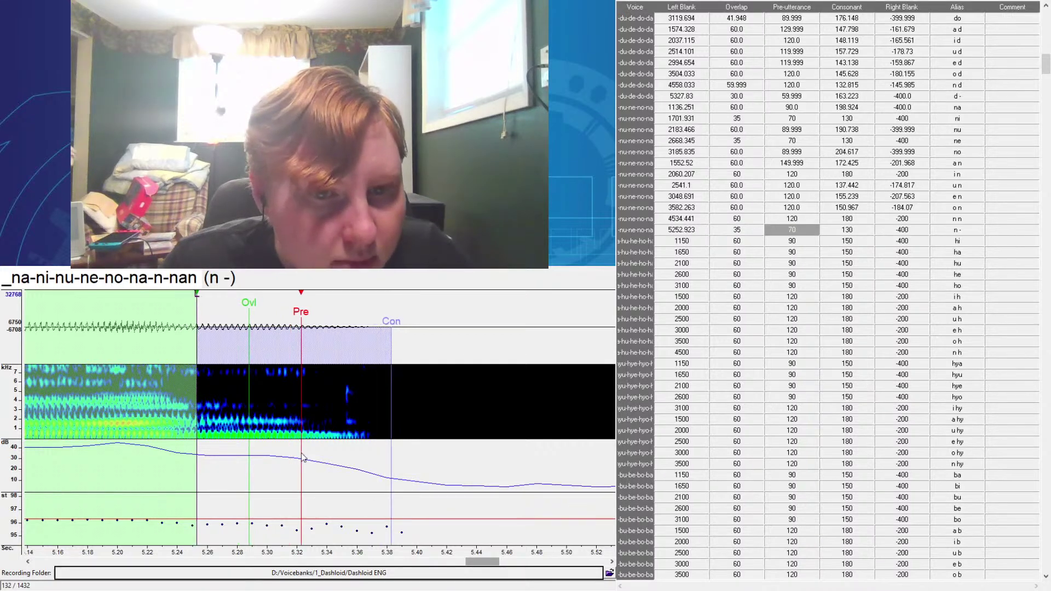
- Fit "hi" to the vowel onset with left blank about 1153.6, pre-utterance 120, consonant about 237.8 and right blank about -425.1
key("Down")
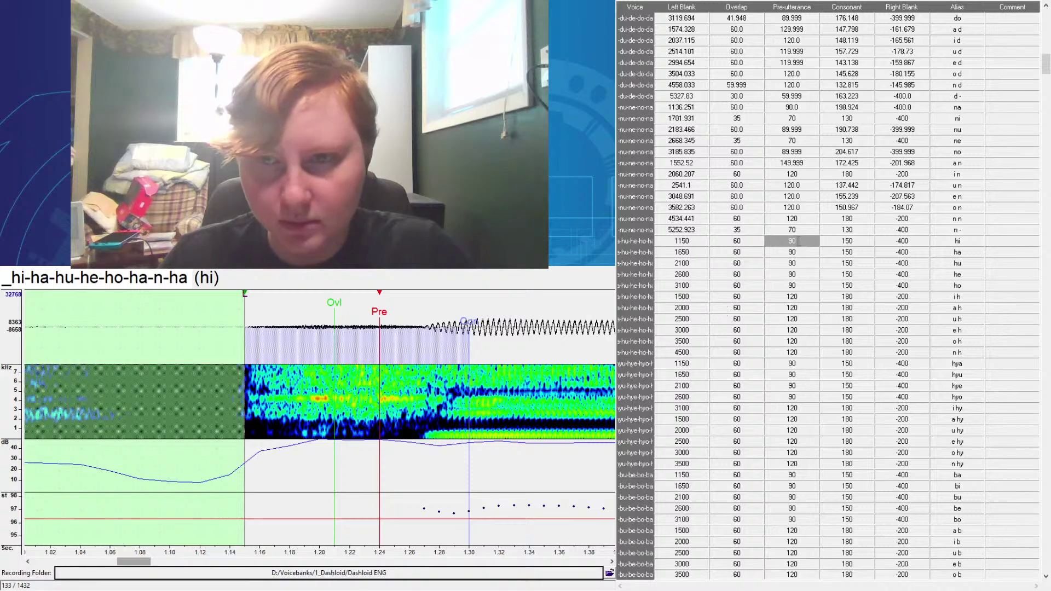
left_click_drag(792, 241, 843, 280)
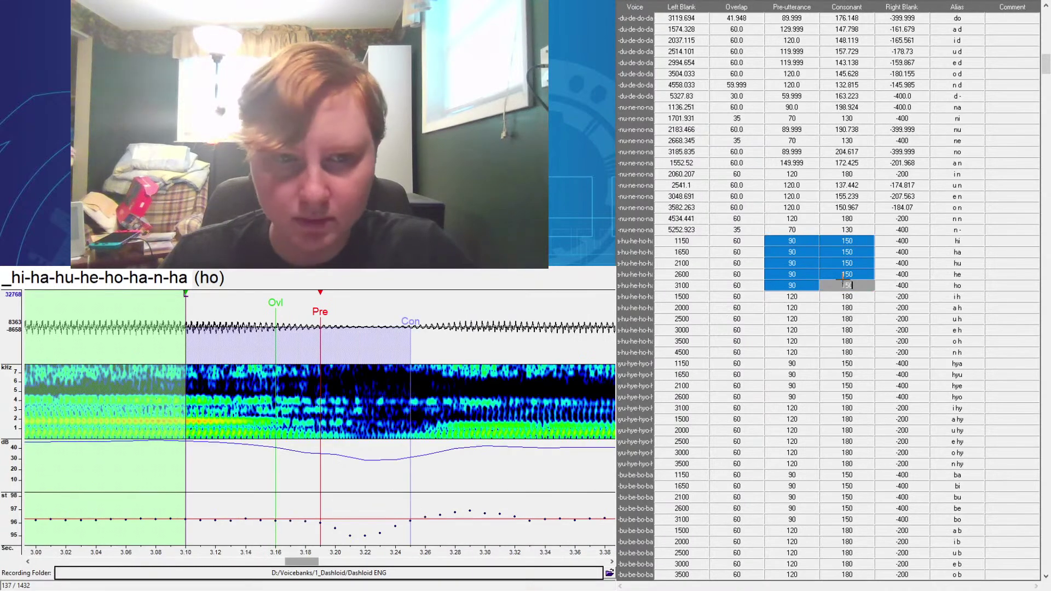
left_click(832, 246)
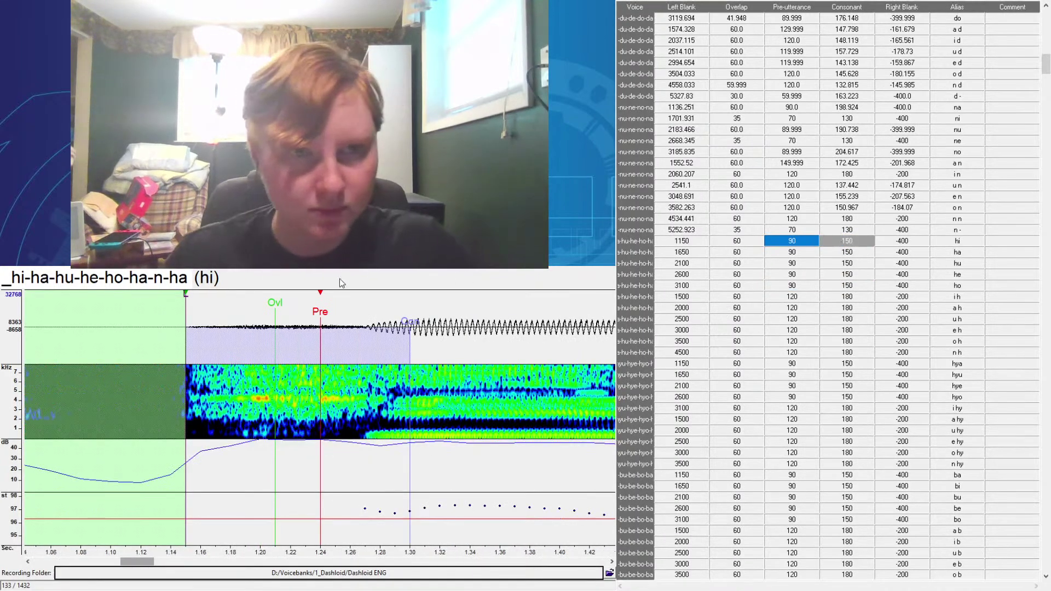
left_click(370, 433)
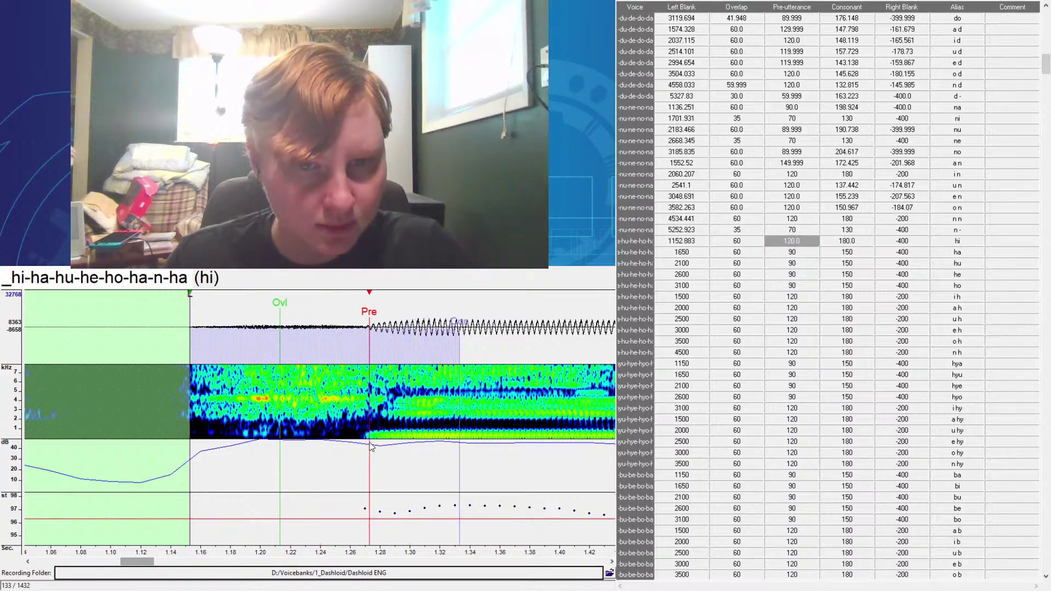
scroll(125, 405, "down", 3)
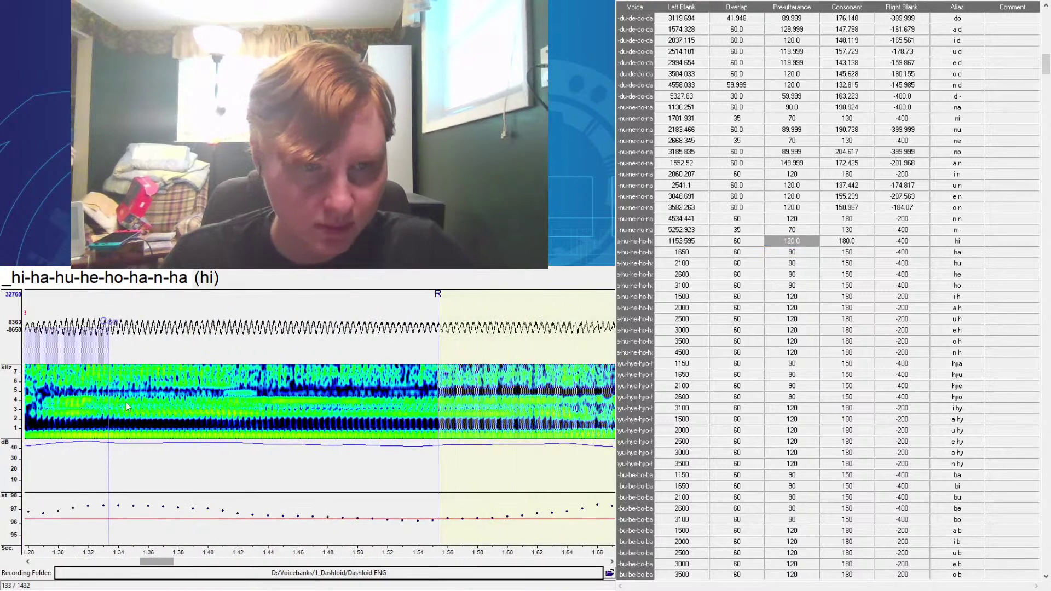
left_click_drag(108, 404, 197, 404)
scroll(330, 304, "down", 1)
left_click_drag(324, 337, 359, 350)
- Align the pre-utterance of "ha" with the vowel onset, at a left blank of about 1674.1
key("Down")
left_click_drag(337, 450, 357, 463)
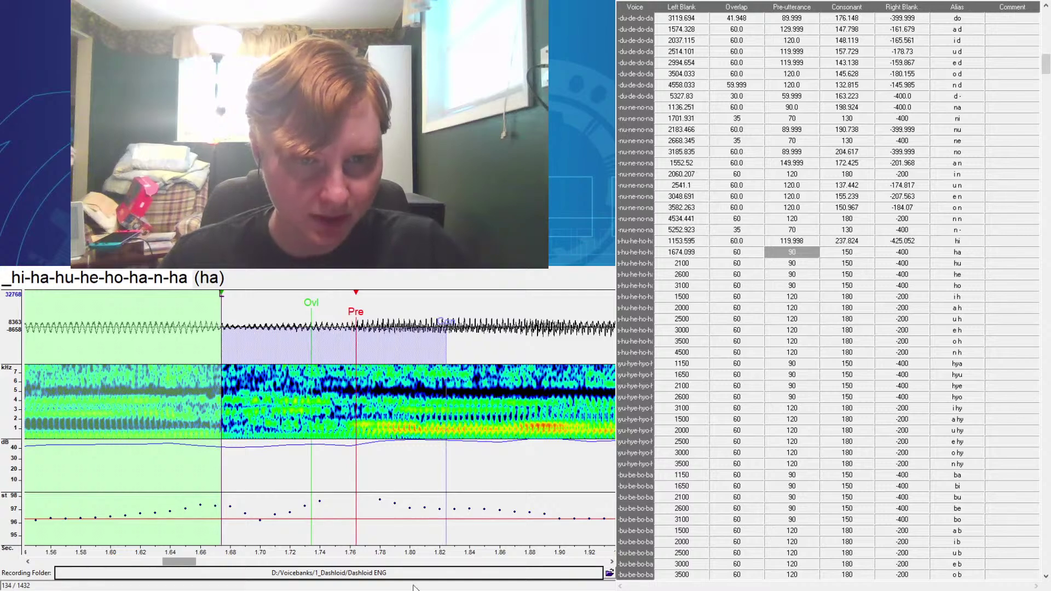
scroll(413, 587, "down", 2)
- Fit "hu" to its vowel with left blank about 2212.7, consonant about 182.9 and right blank about -386.2
key("Down")
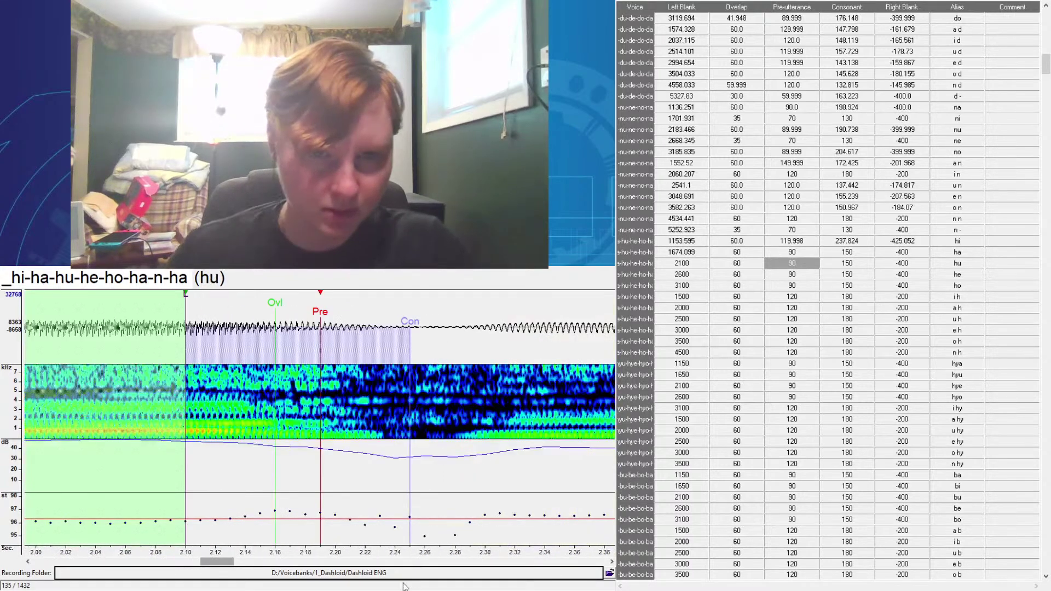
left_click_drag(320, 464, 490, 466)
scroll(512, 573, "down", 2)
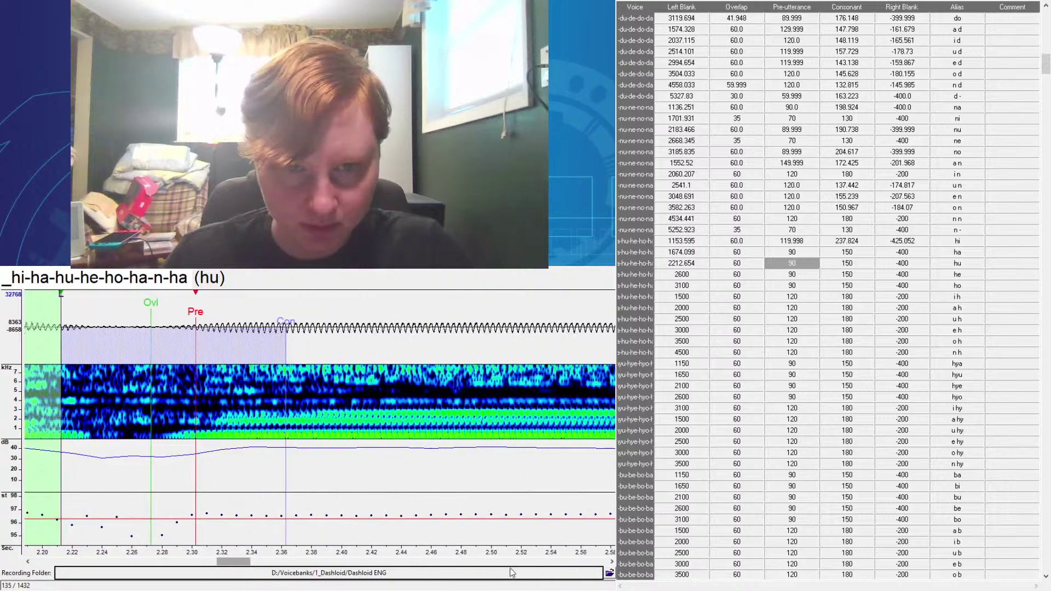
scroll(512, 573, "down", 2)
left_click_drag(426, 345, 404, 344)
scroll(295, 433, "up", 2)
left_click_drag(291, 418, 337, 429)
scroll(338, 429, "down", 1)
- Align "he" with its vowel onset at left blank about 2682.2, and extend the consonant to about 195.4
key("Down")
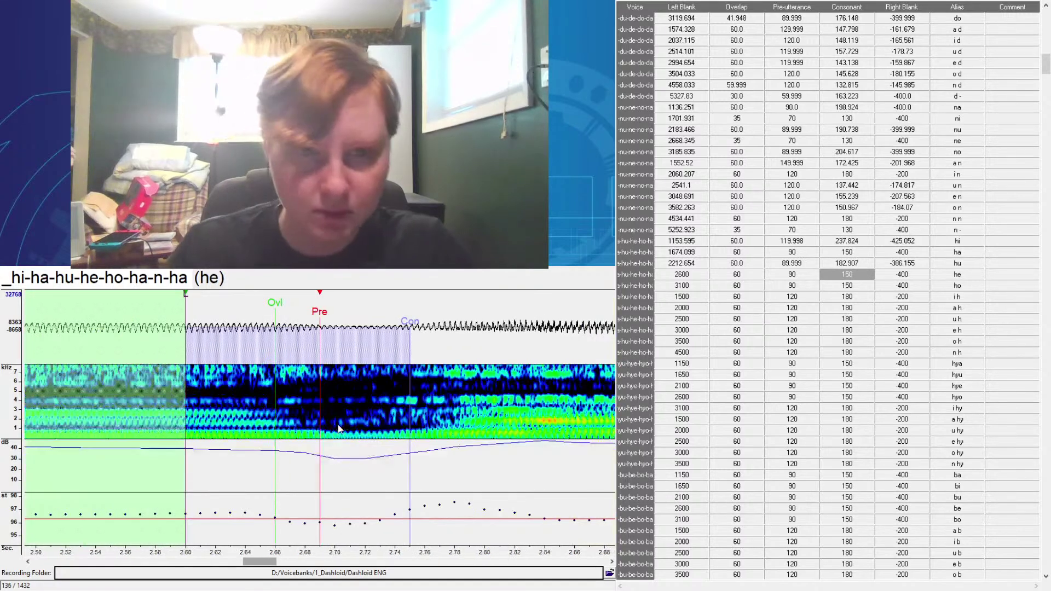
scroll(448, 450, "up", 1)
left_click_drag(447, 450, 444, 450)
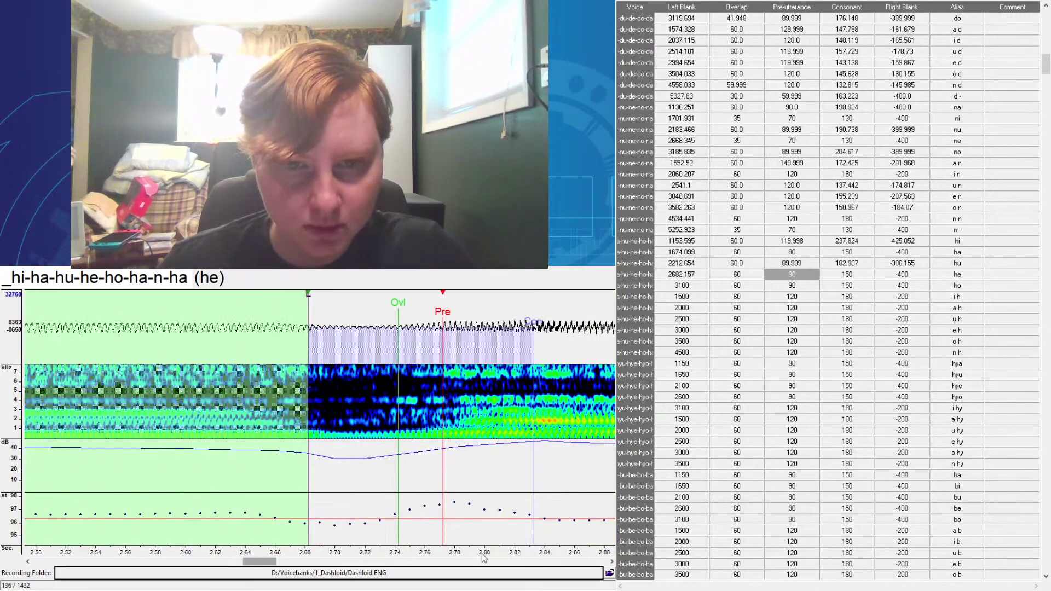
scroll(482, 554, "down", 2)
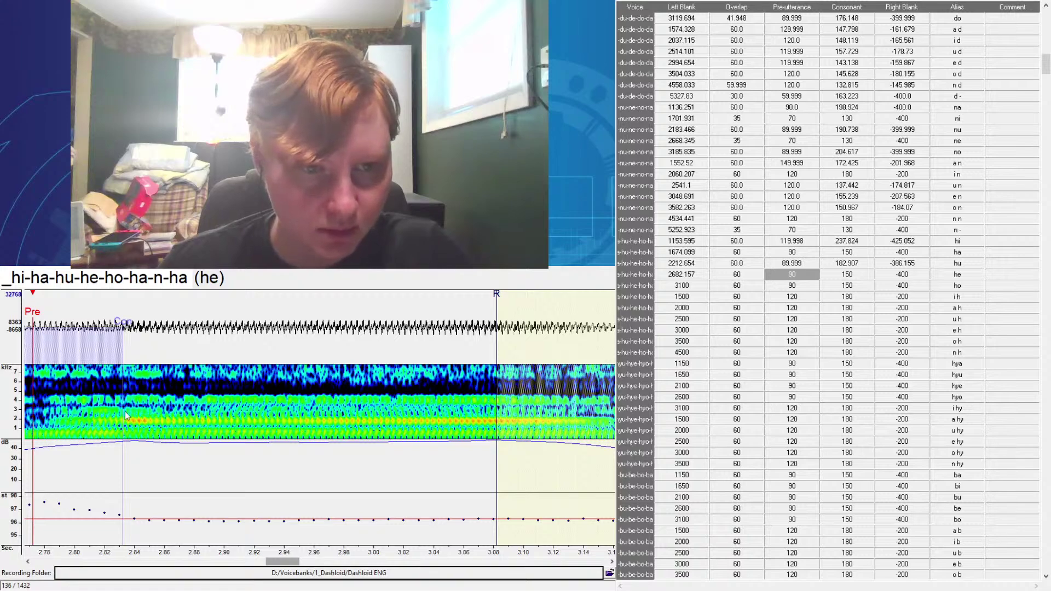
left_click_drag(125, 416, 189, 418)
scroll(292, 558, "down", 1)
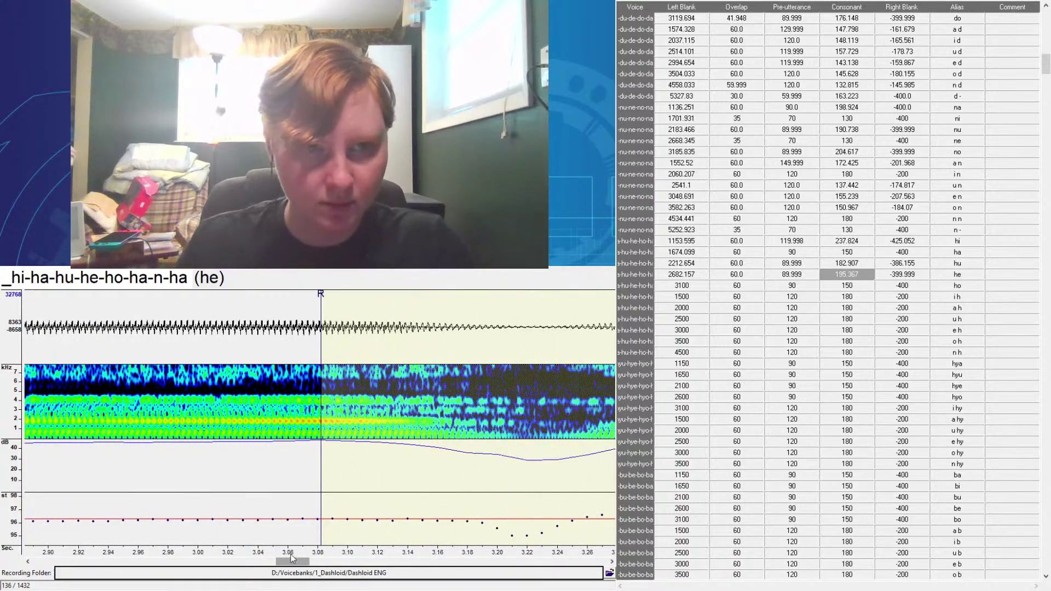
- Align "ho" with its vowel onset at left blank about 3176.6, and extend the consonant to about 205.3
key("Down")
left_click_drag(321, 469, 436, 469)
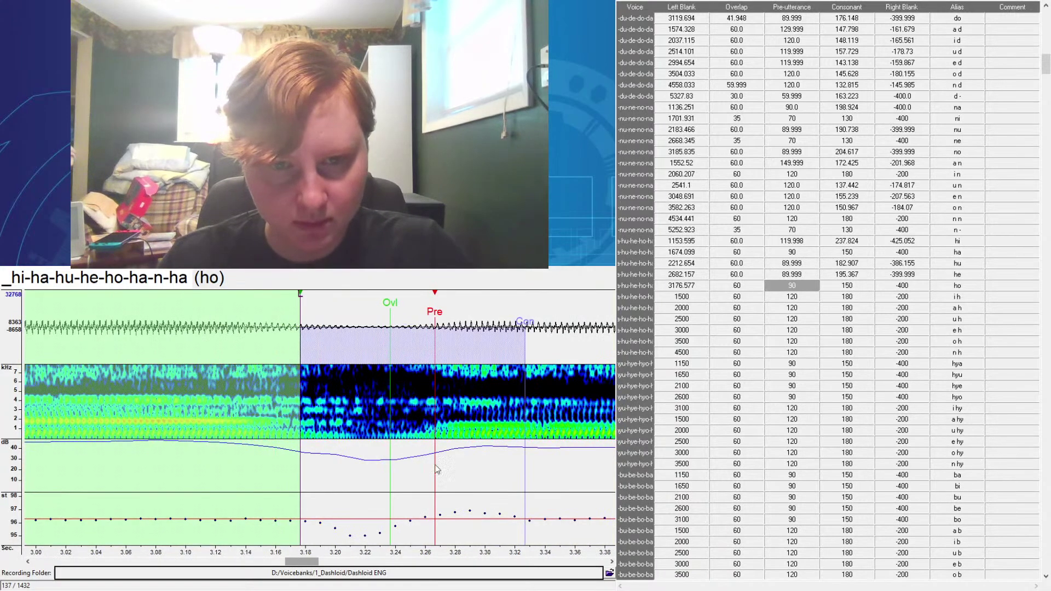
scroll(528, 559, "down", 2)
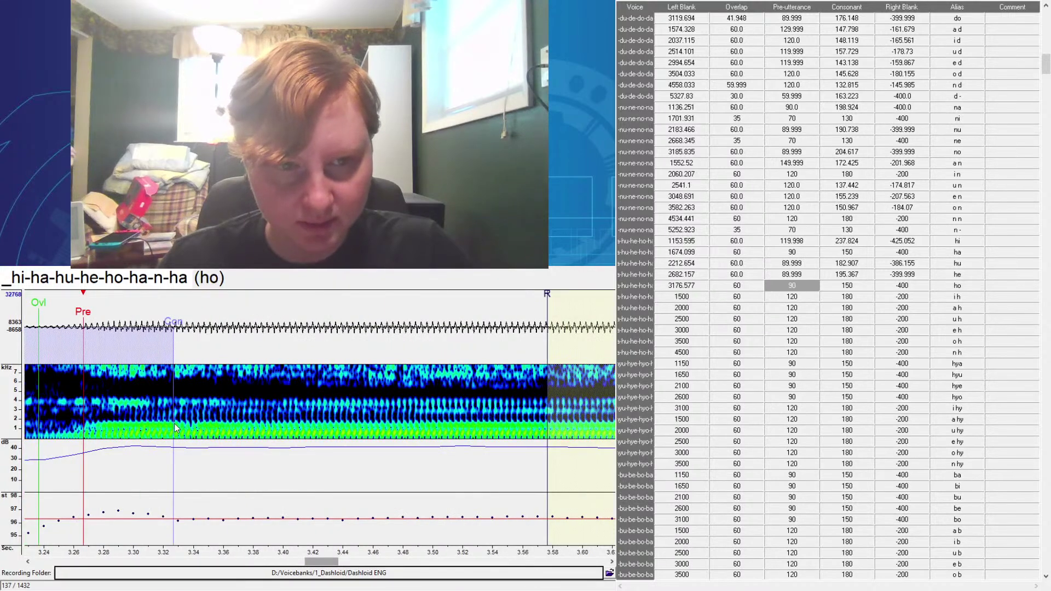
left_click_drag(177, 429, 256, 433)
scroll(459, 585, "down", 2)
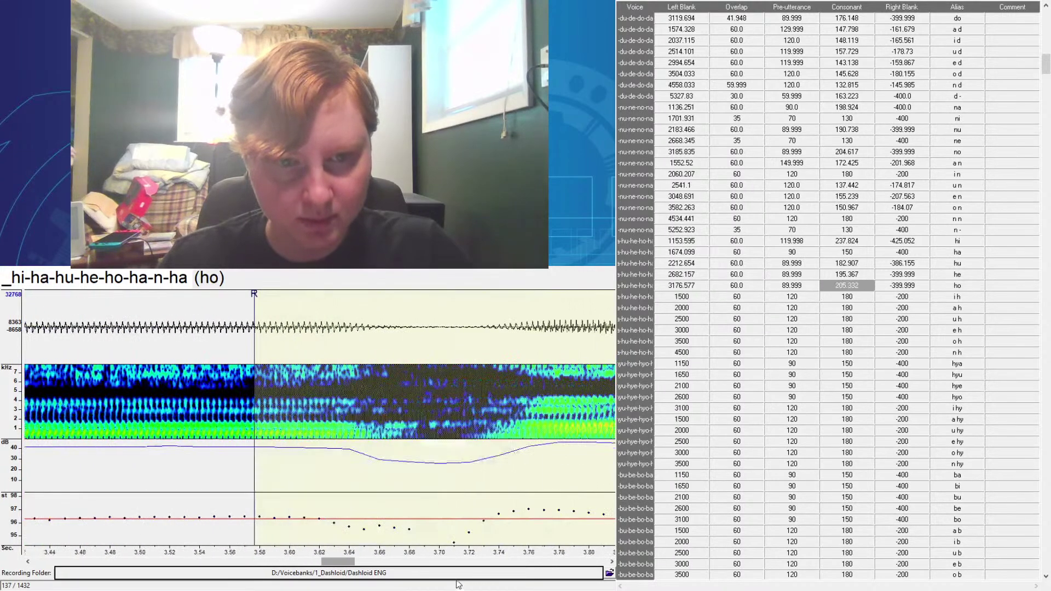
- Fit "i h" to the vowel ending with left blank about 1523.7, pre-utterance 150, consonant about 200.2 and right blank about -219.1
key("Down")
mouse_move(540, 471)
left_mouse_down()
mouse_move(558, 467)
mouse_move(324, 462)
mouse_move(399, 470)
left_mouse_up()
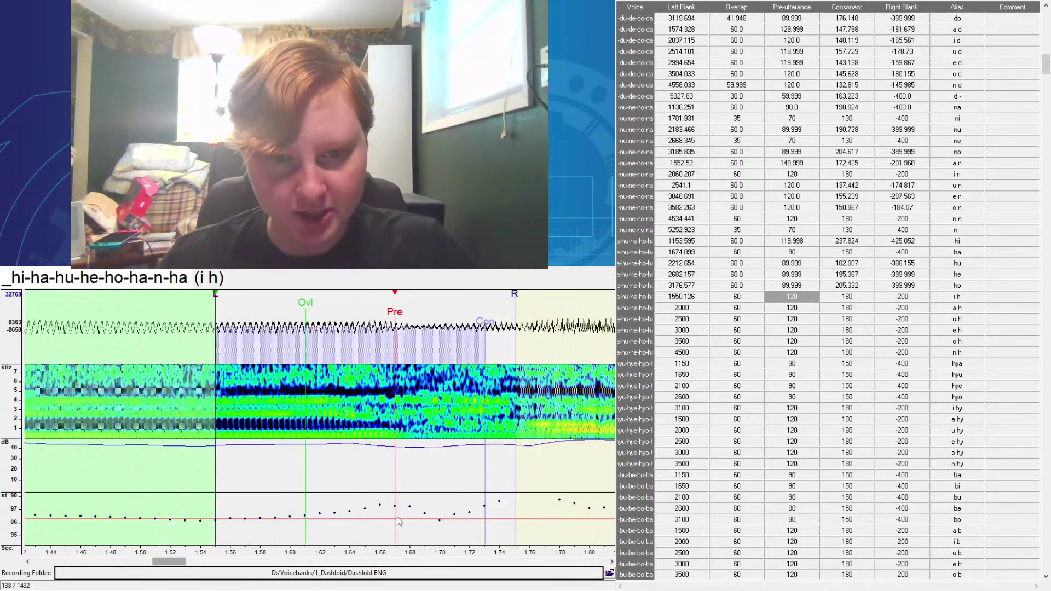
scroll(426, 586, "up", 1)
left_click(802, 298)
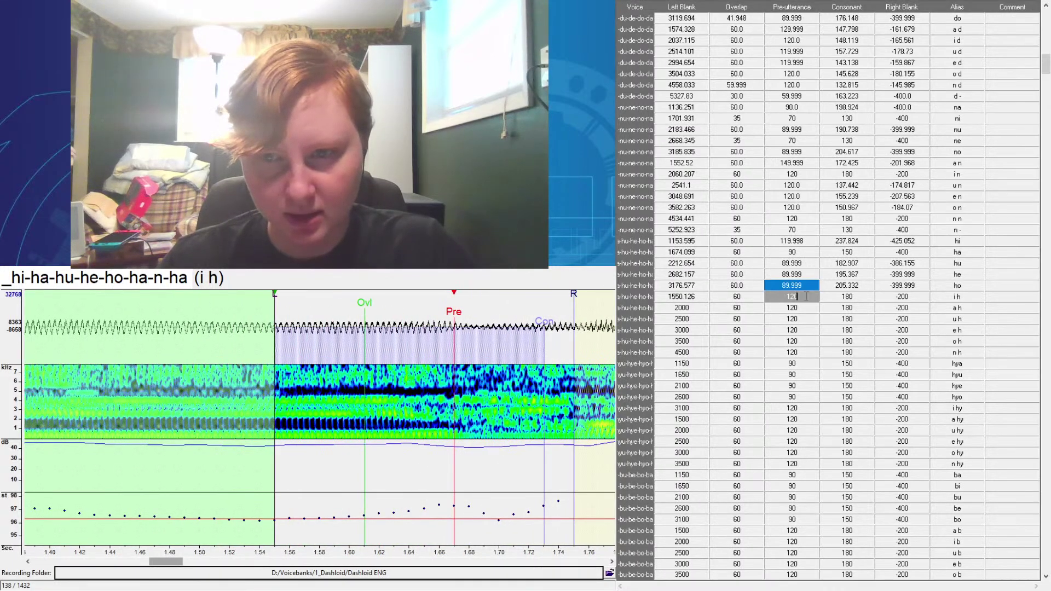
key("Right")
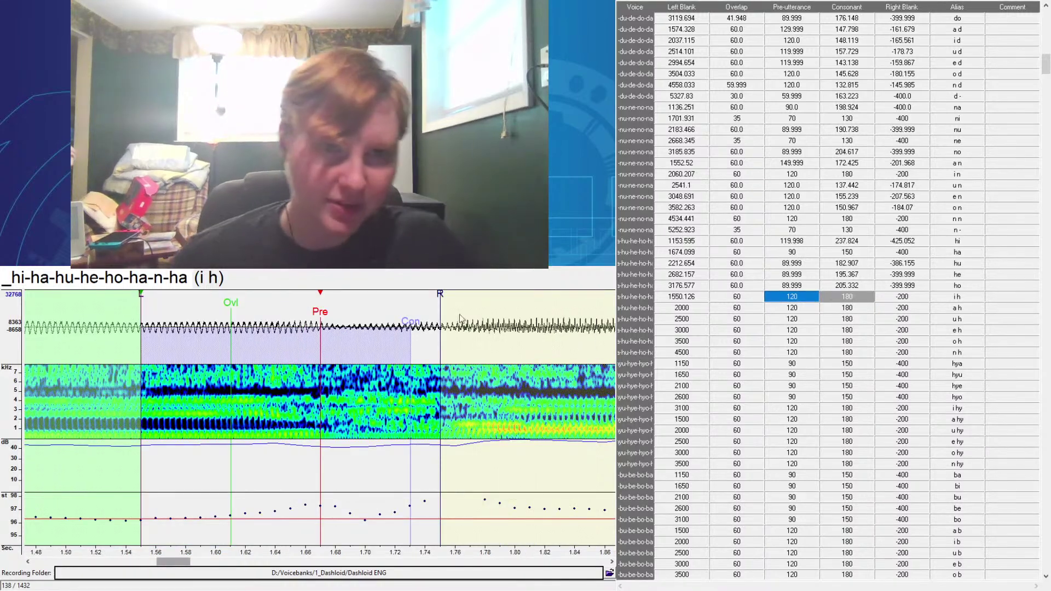
left_click(366, 463)
left_click_drag(334, 439, 292, 440)
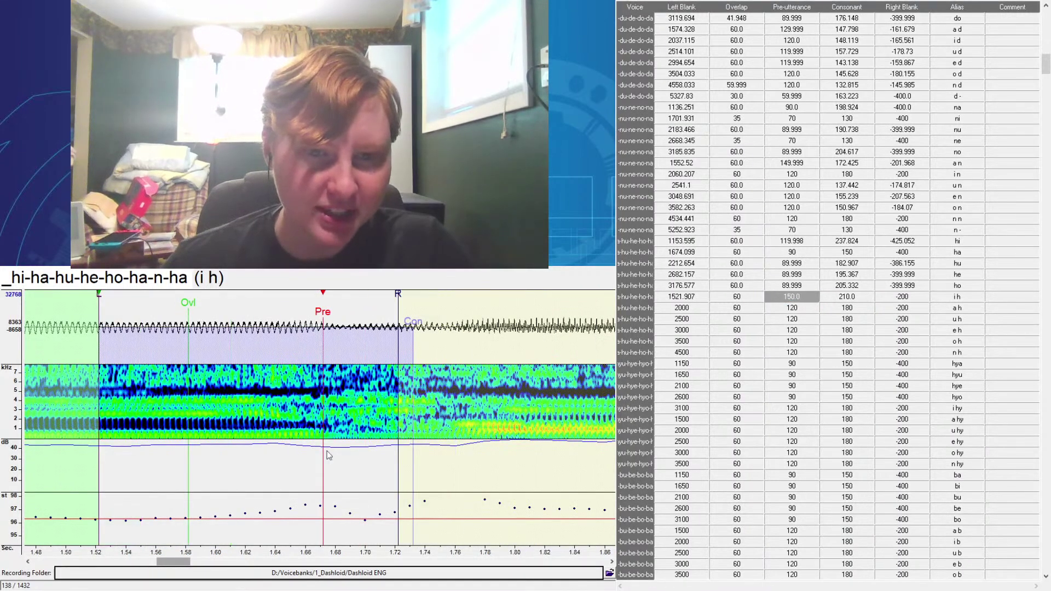
scroll(360, 567, "up", 1)
left_click_drag(380, 446, 386, 446)
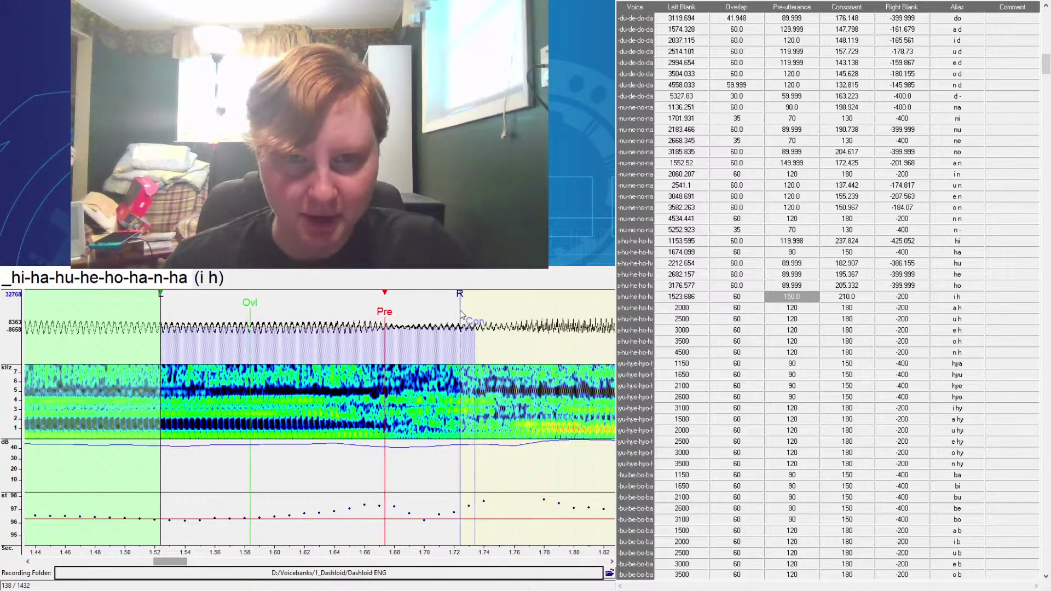
left_click_drag(461, 315, 488, 317)
- Fit "a h" to the vowel ending with left blank about 2048.6, pre-utterance 180, consonant about 213.8 and right blank about -231.3
key("Down")
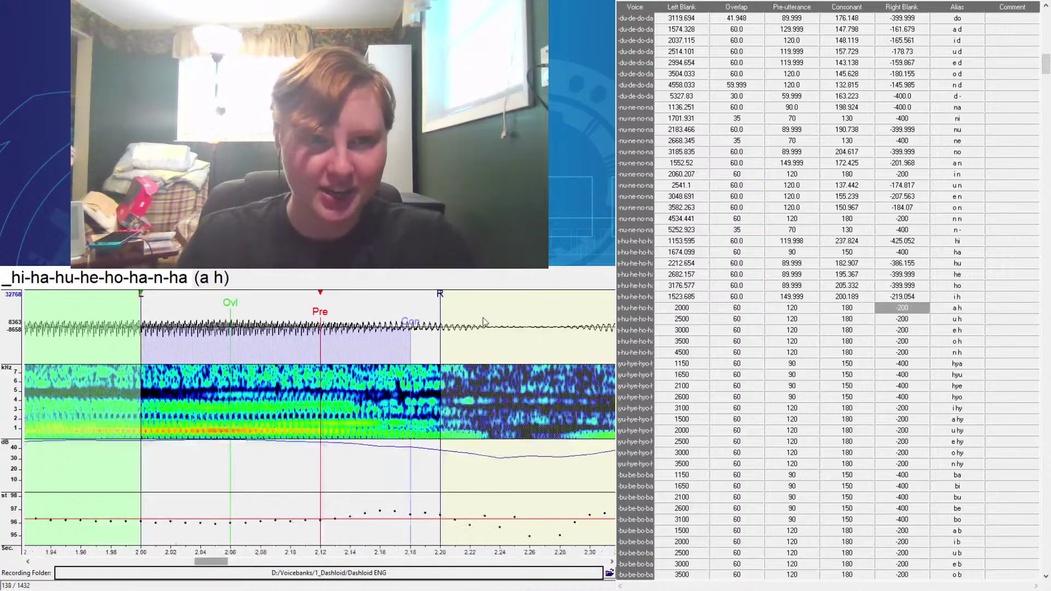
left_click_drag(315, 445, 392, 444)
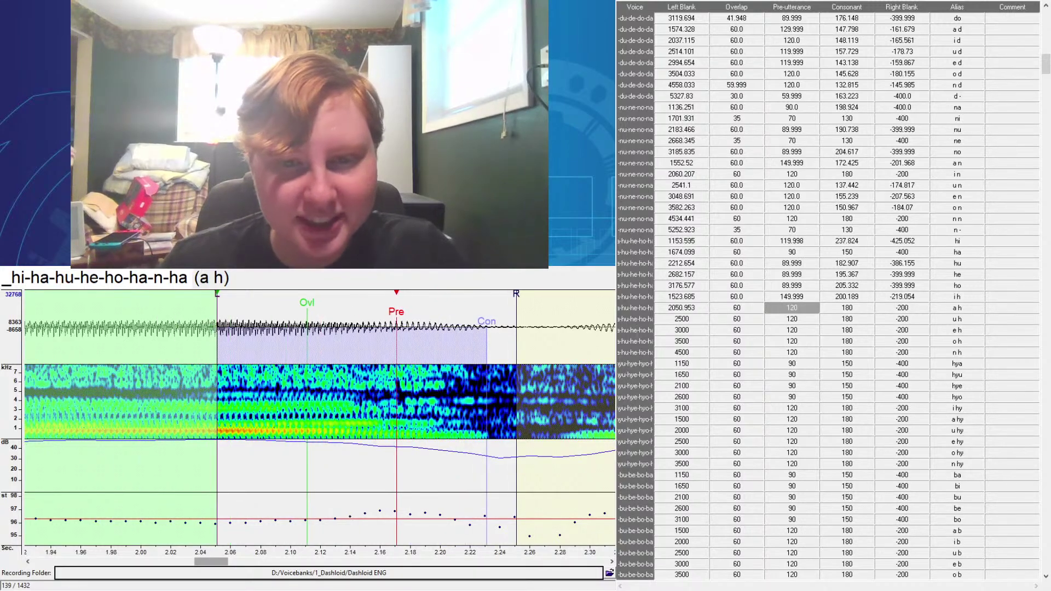
left_click(792, 308)
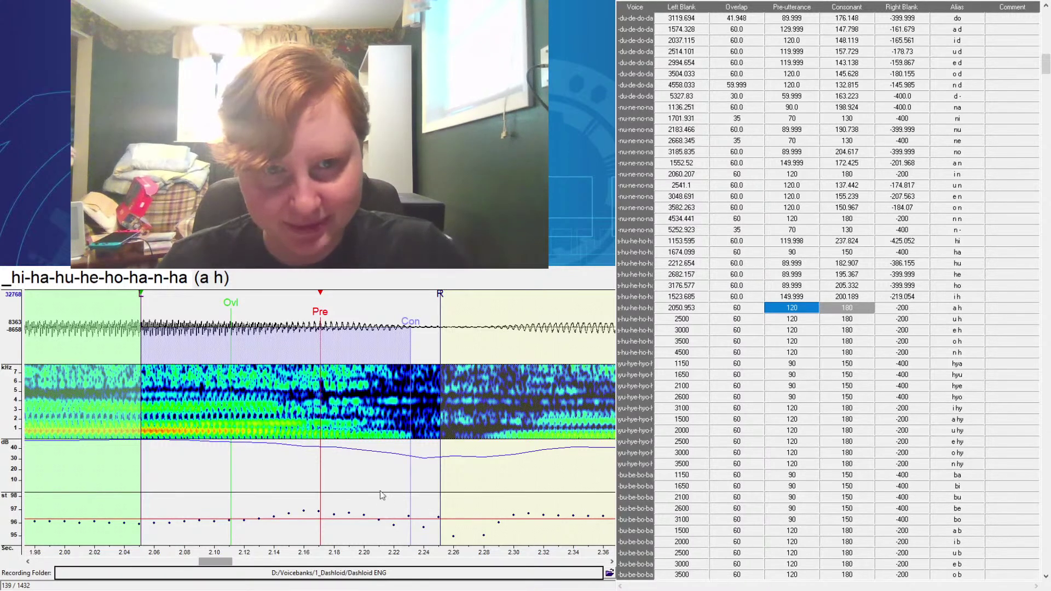
left_click_drag(321, 438, 408, 438)
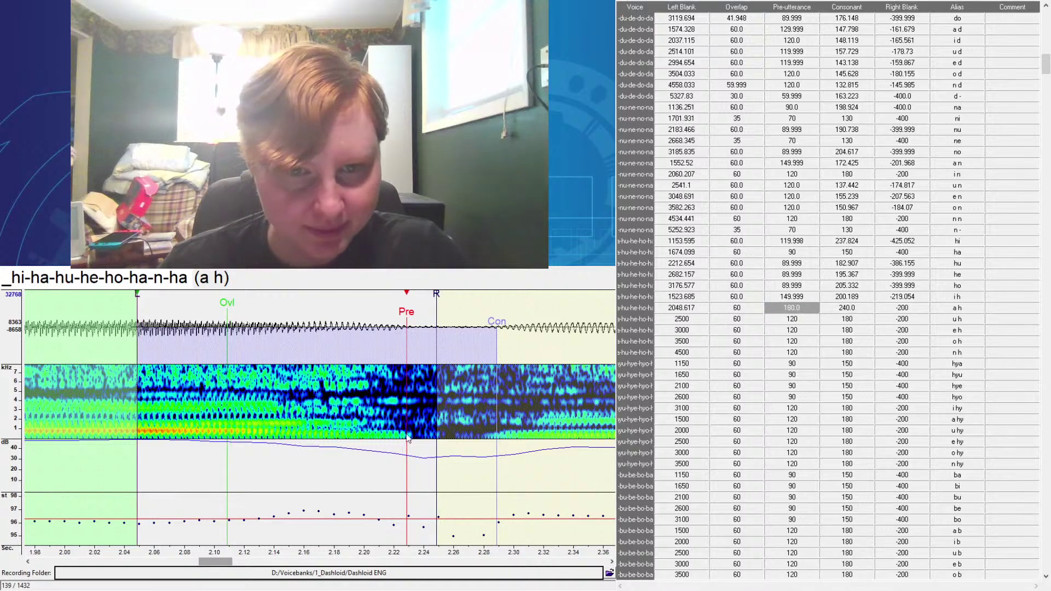
left_click(438, 310)
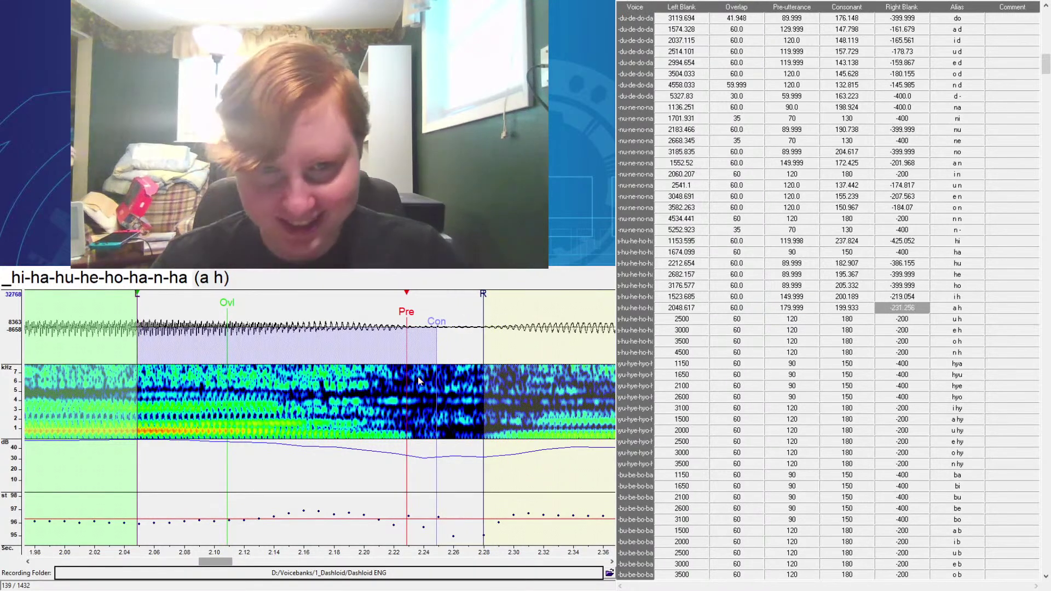
left_click_drag(436, 393, 457, 393)
scroll(385, 588, "left", 2)
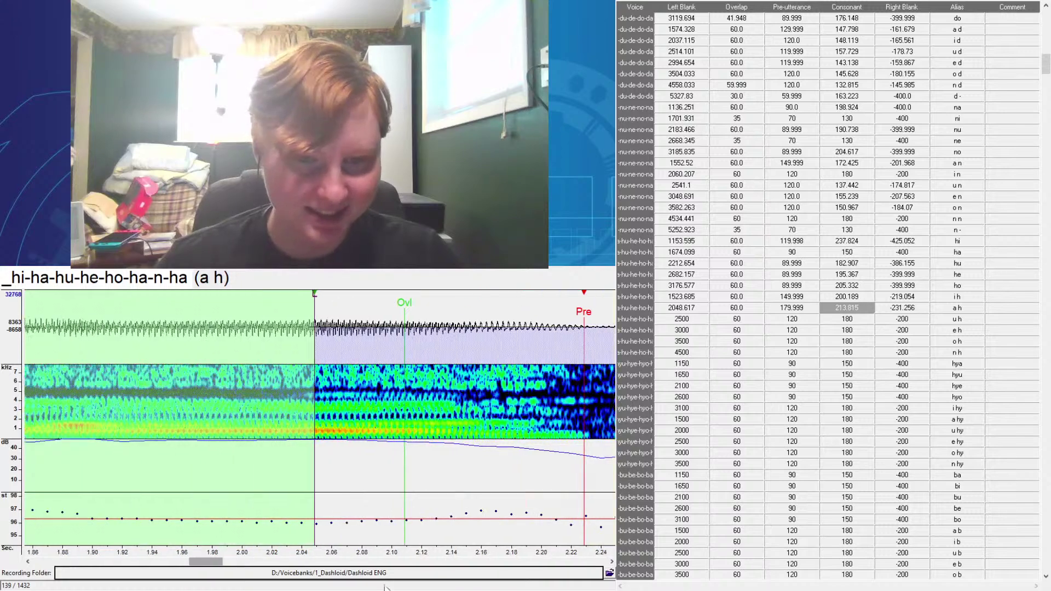
- Fit "u h" to the vowel ending with left blank about 2569.2, consonant about 167.7 and right blank about -182.3
key("Down")
left_click_drag(320, 478, 423, 479)
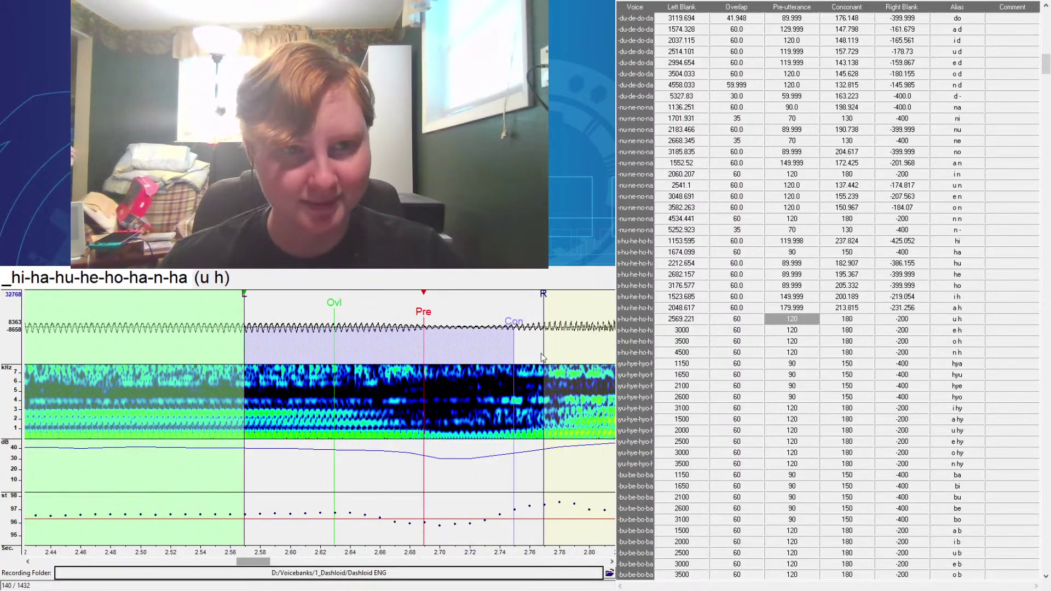
mouse_move(545, 359)
left_mouse_down()
mouse_move(496, 361)
mouse_move(517, 363)
left_mouse_up()
- Fit "e h" to the vowel ending with left blank about 3041.1, pre-utterance 150, consonant about 192 and right blank about -207.3
key("Down")
left_click_drag(316, 450, 421, 462)
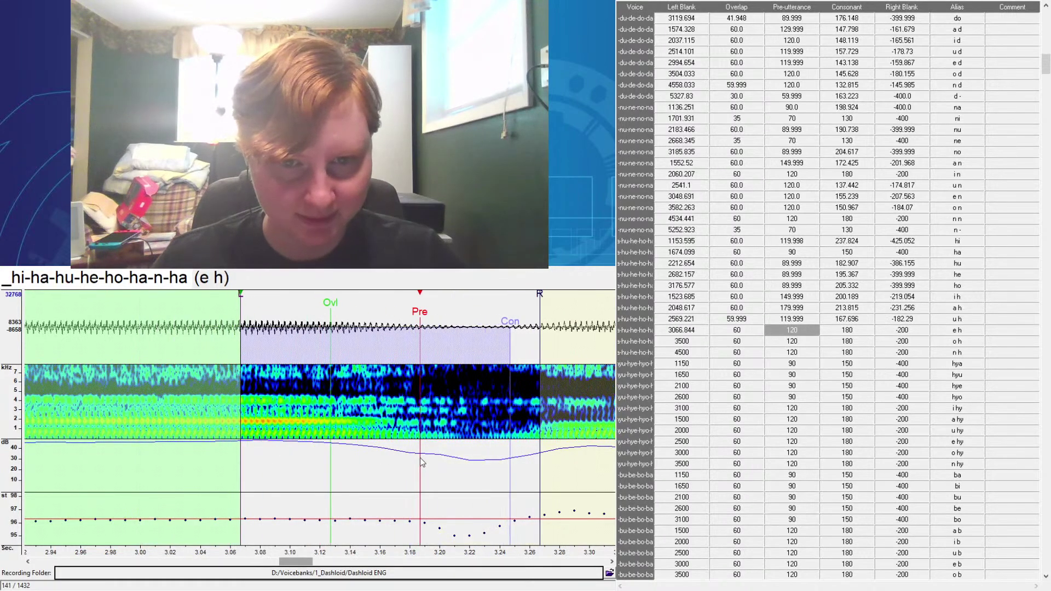
left_click(805, 331)
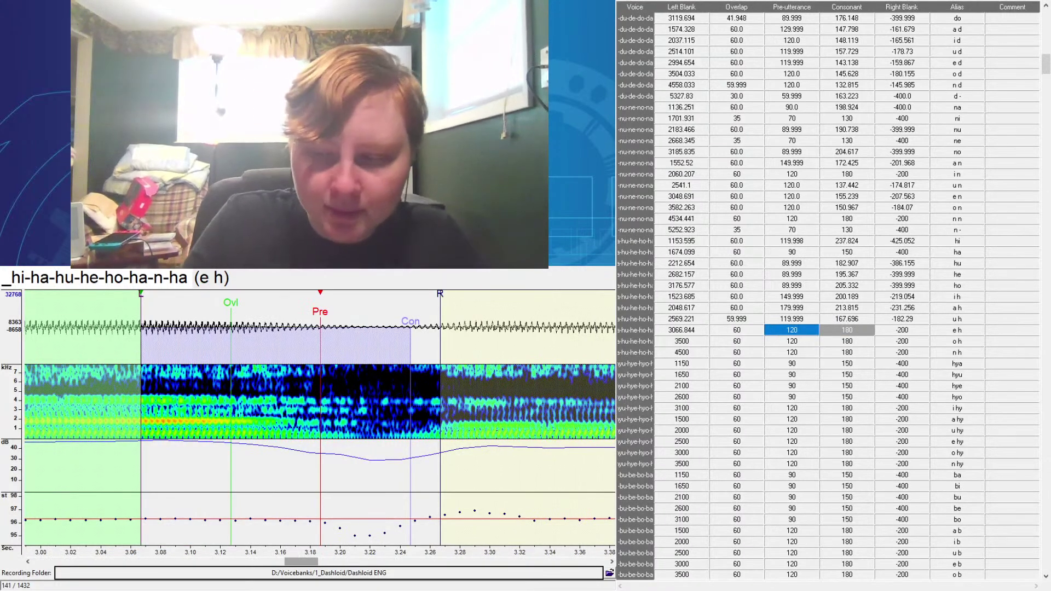
type("150")
key("Return")
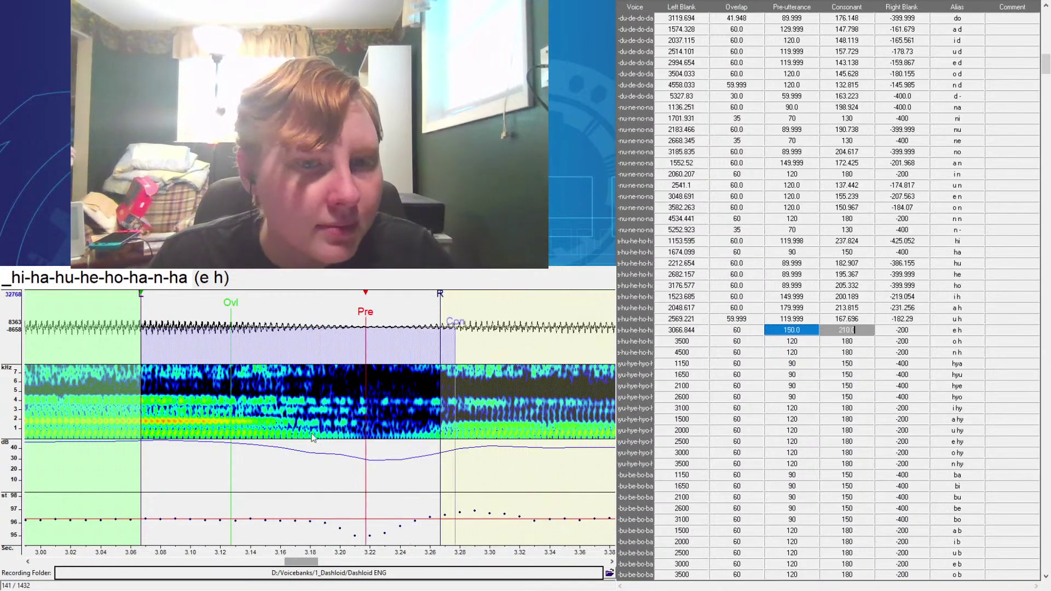
left_click(329, 438)
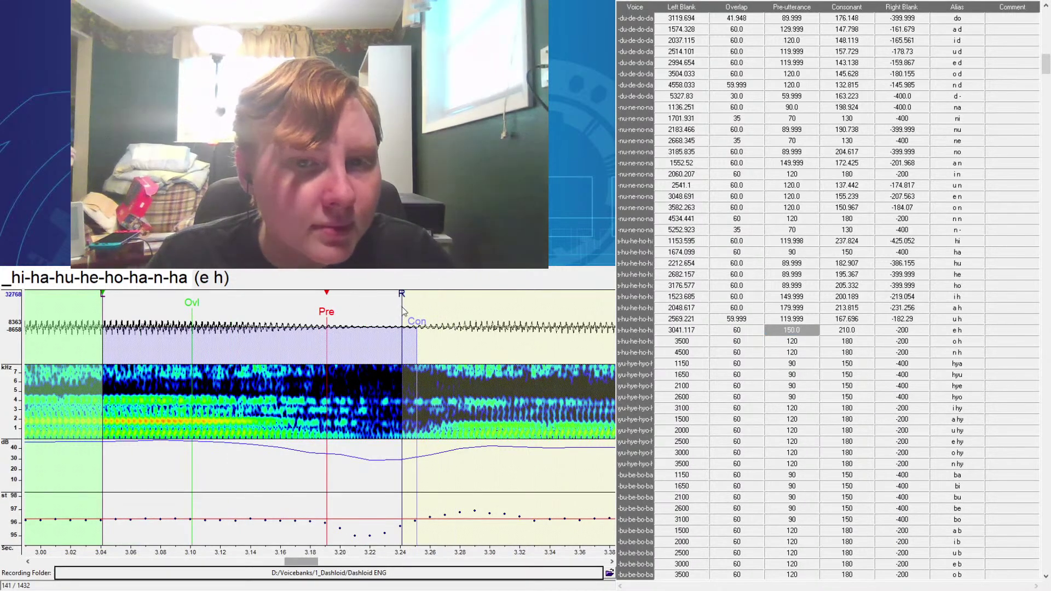
mouse_move(404, 311)
left_mouse_down()
mouse_move(390, 312)
mouse_move(412, 312)
left_mouse_up()
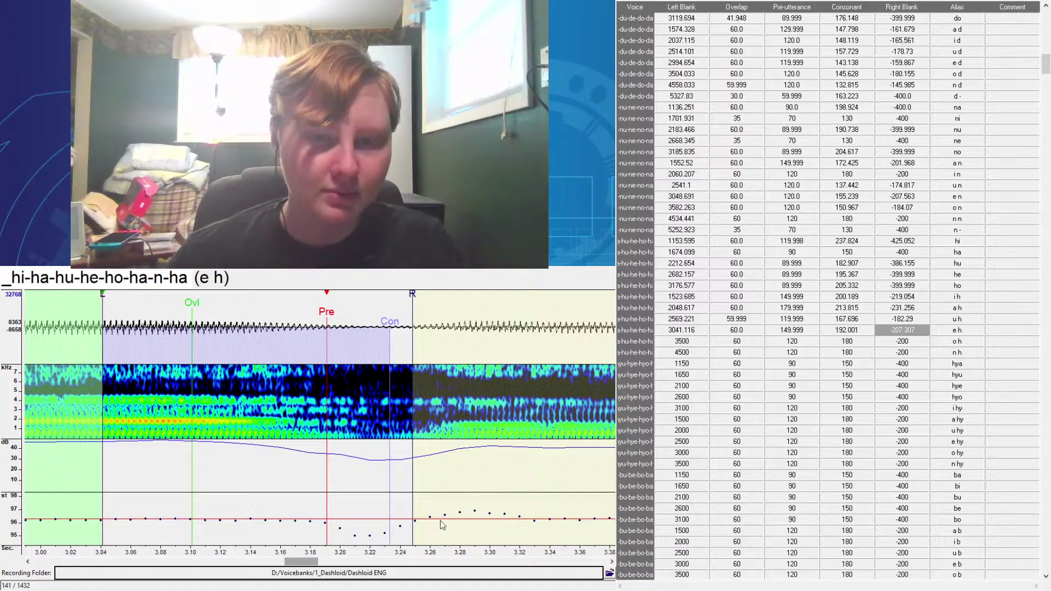
- Align "o h" and "n h" with the vowel endings, using left blanks of about 3534.9 and 4507.0
scroll(442, 525, "up", 3)
key("Down")
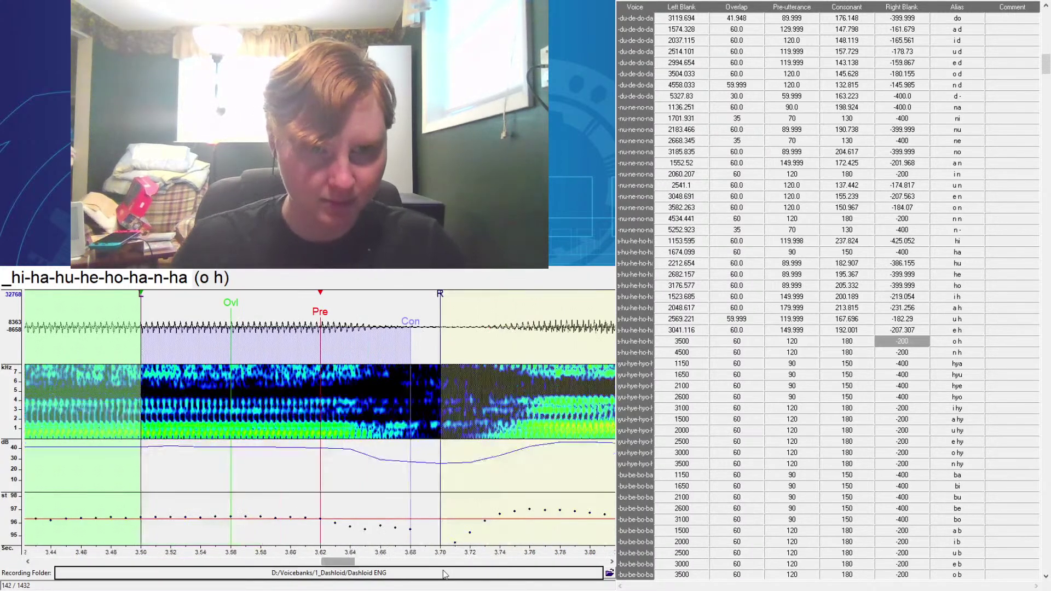
left_click_drag(342, 452, 372, 451)
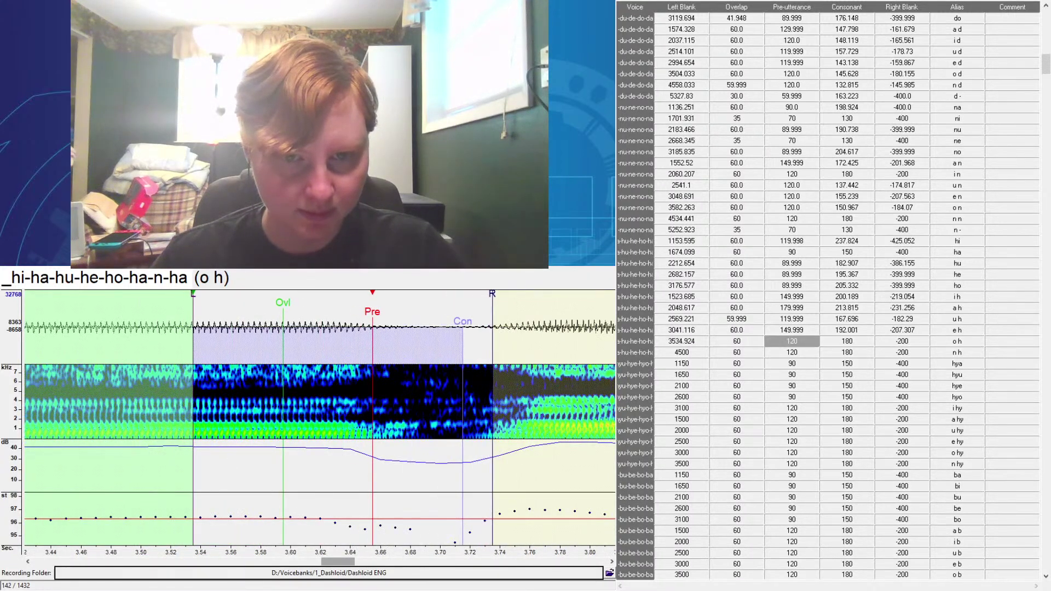
key("Down")
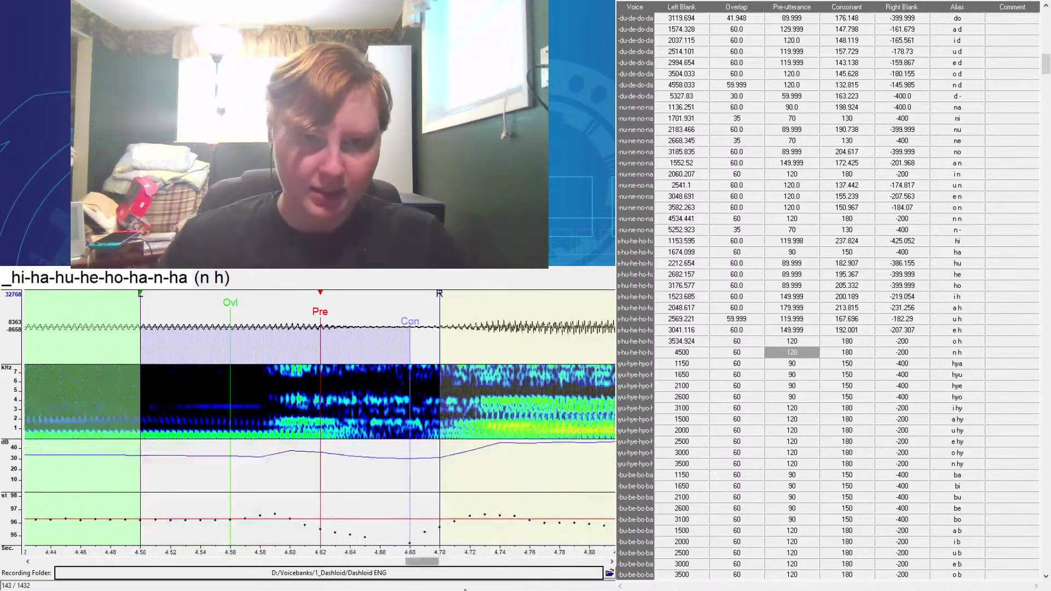
left_click_drag(316, 451, 332, 448)
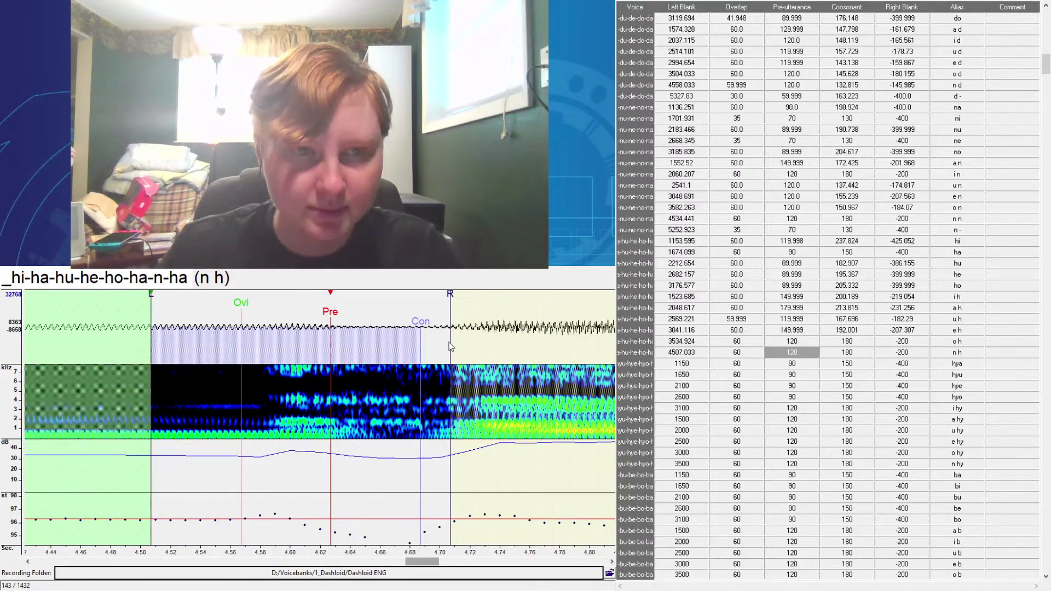
- Try placing "hya" on the first syllable's vowel onset with left blank about 1159.7 and overlap 60
key("Down")
left_click_drag(321, 450, 337, 456)
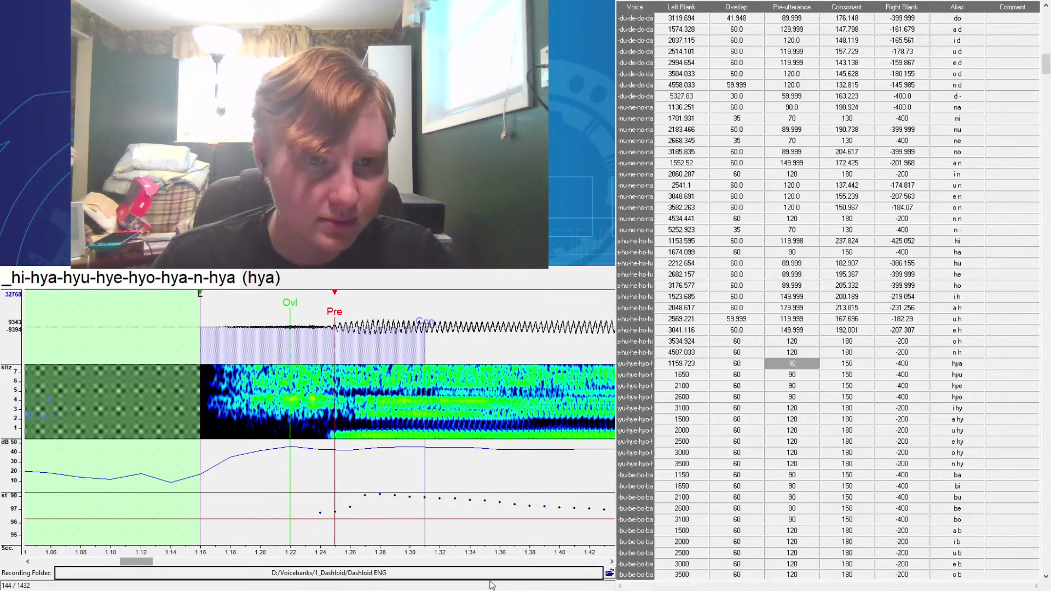
key("Down")
key("Down")
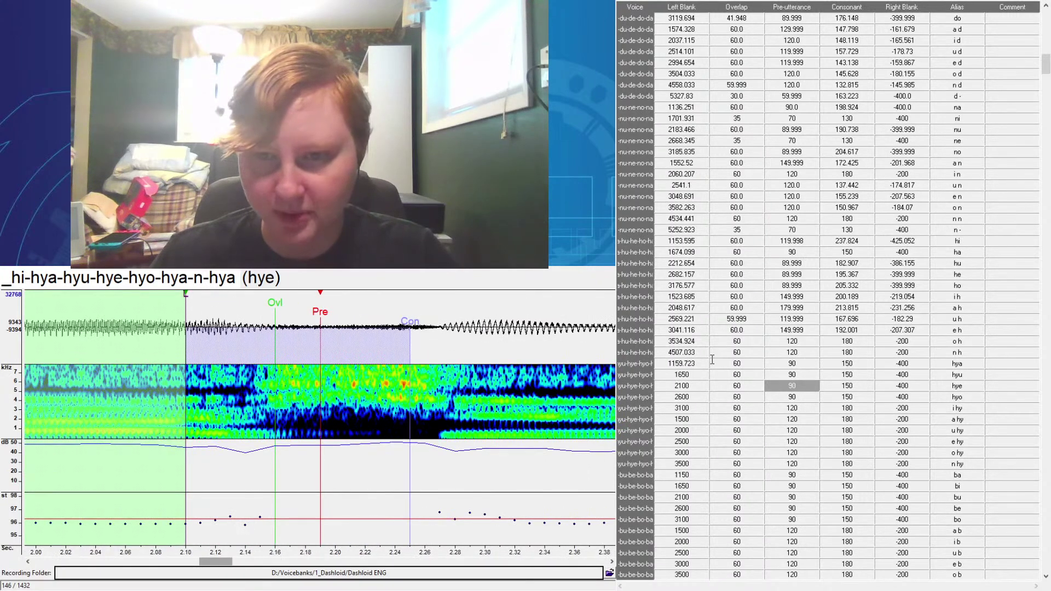
left_click(712, 362)
type("6")
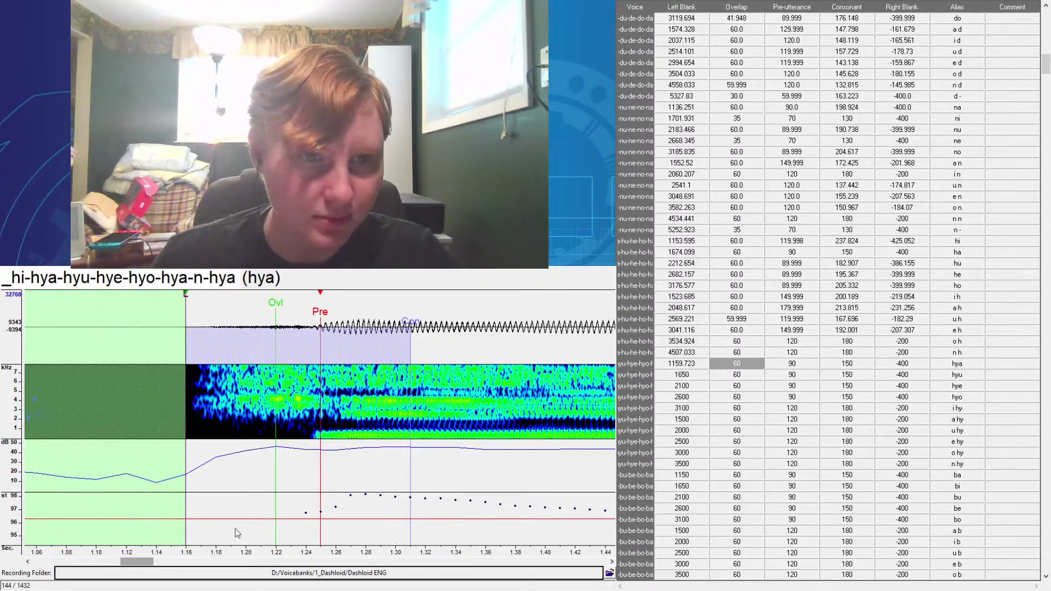
type("0")
key("Return")
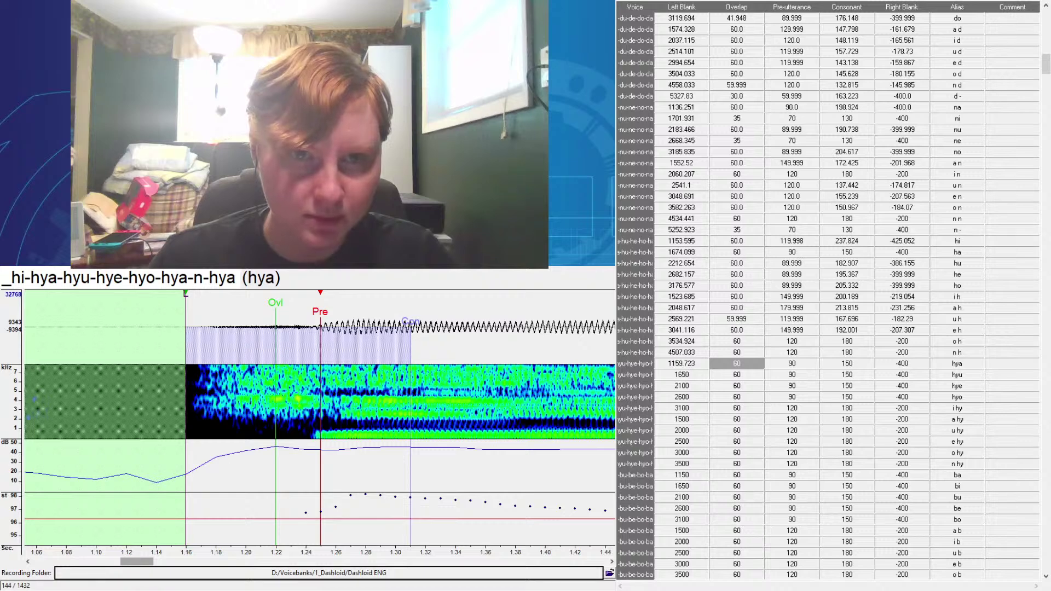
- Try overlap 35, pre-utterance 70 and consonant 130 on "hya" with left blank about 1176.5, and undo these changes
left_click(869, 363, "shift")
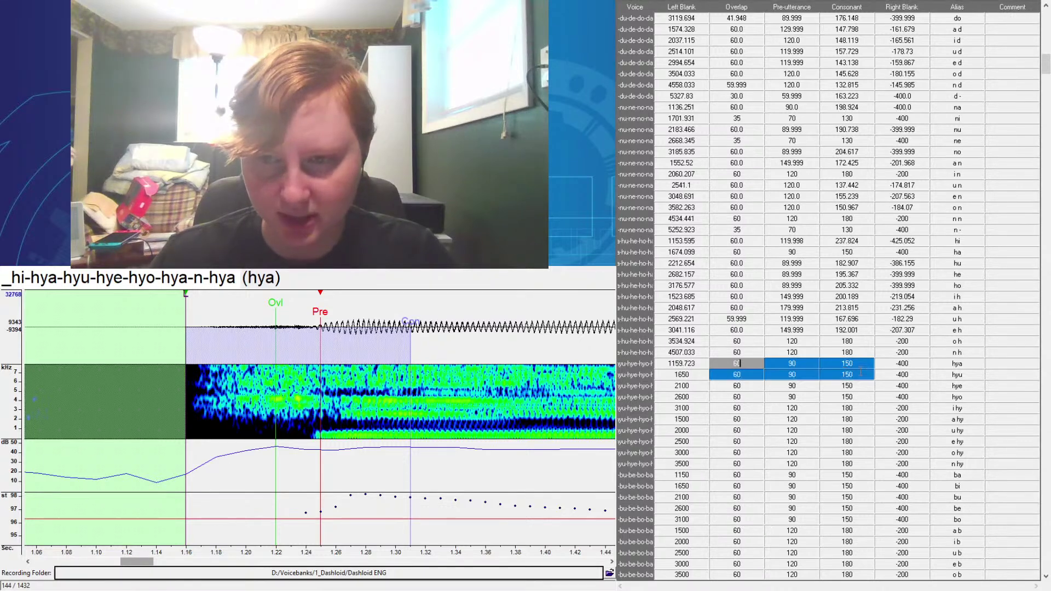
type("35\t70\t130")
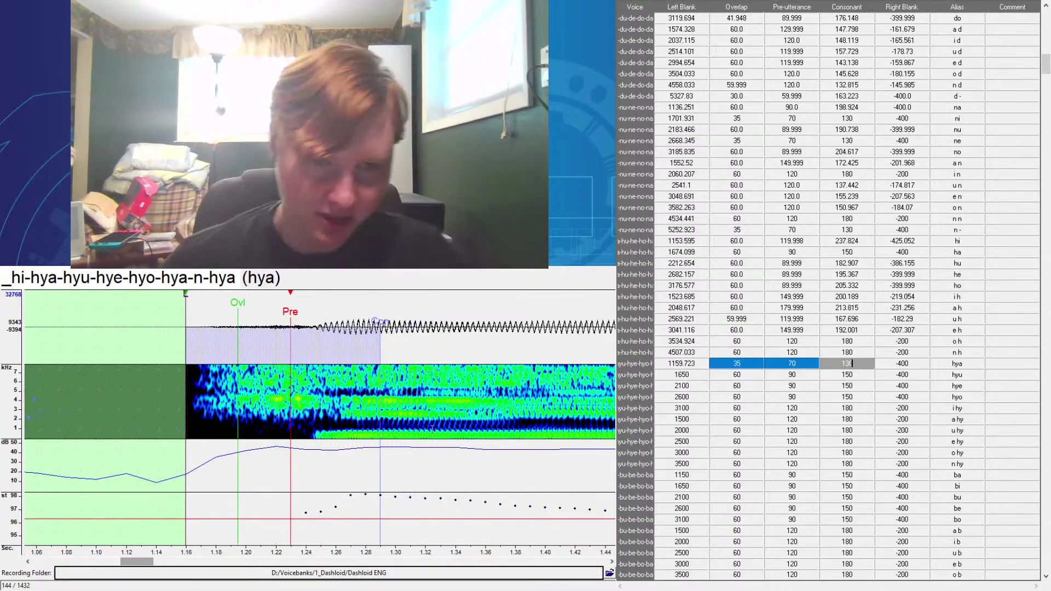
left_click(317, 442)
scroll(364, 580, "right", 5)
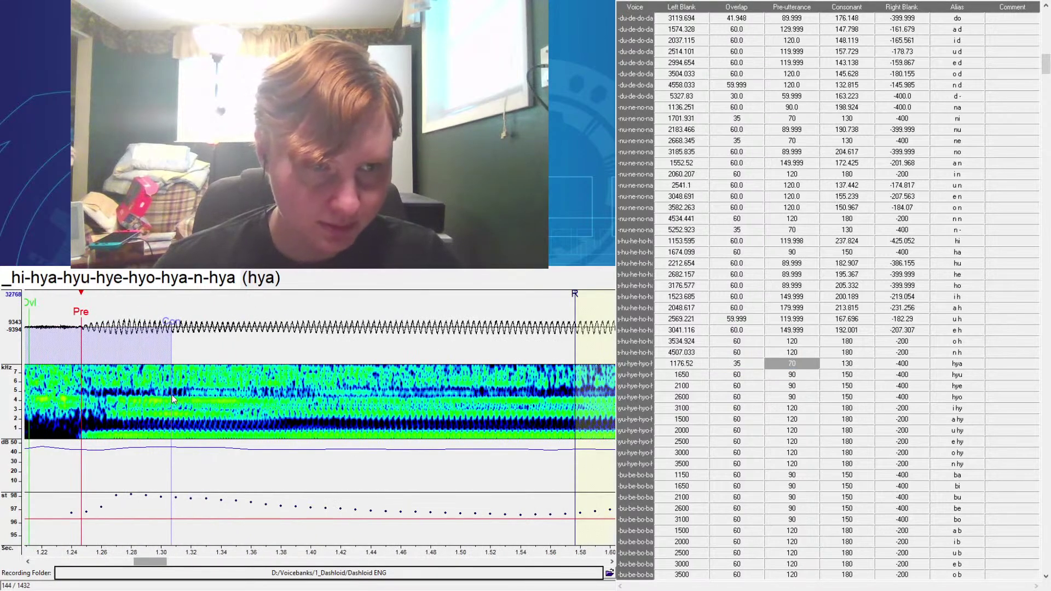
key("ctrl+z")
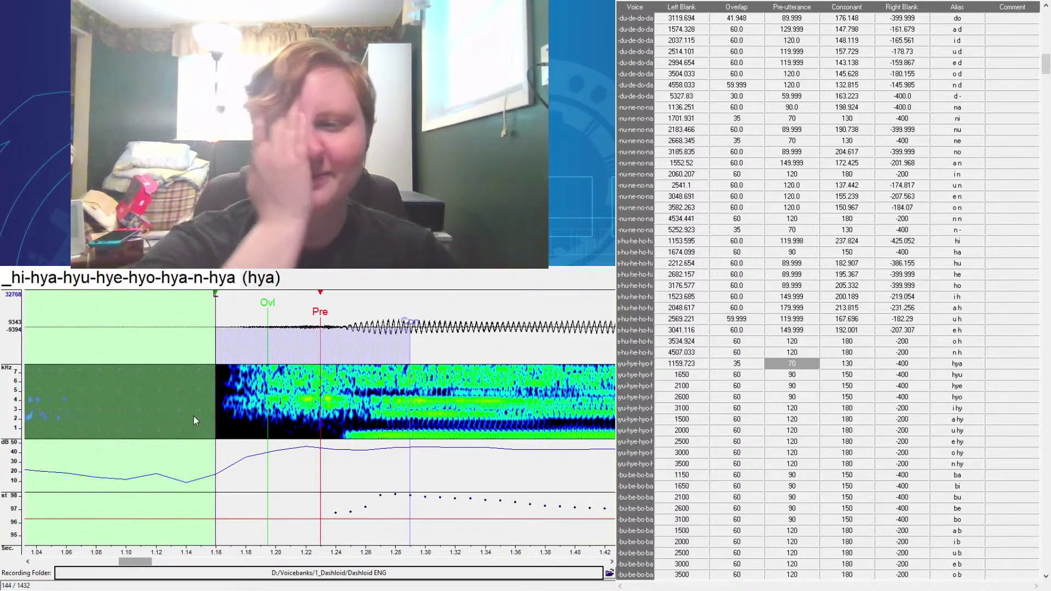
key("ctrl+z")
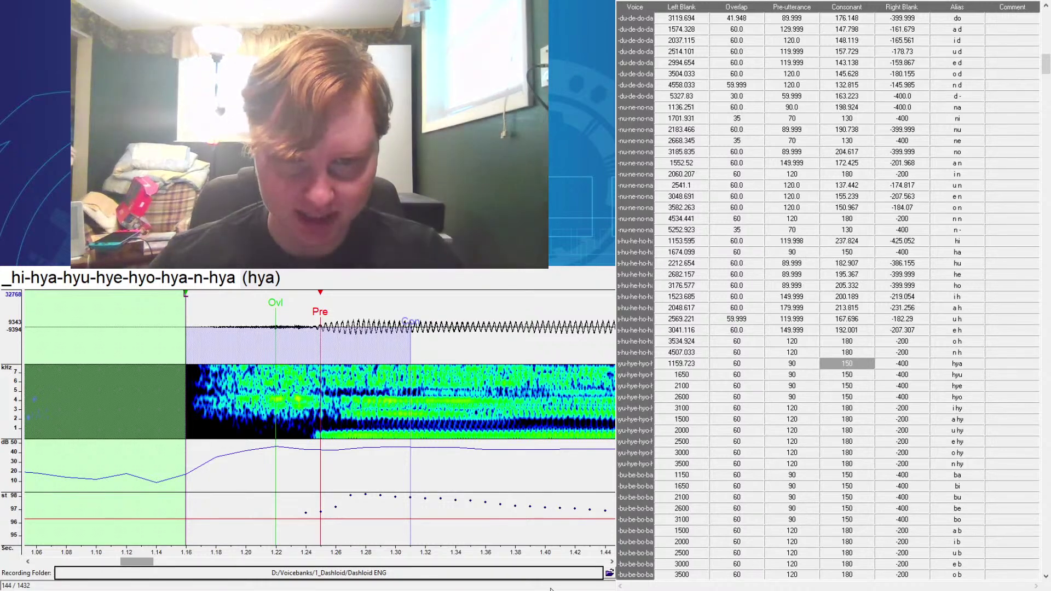
- Try moving "hya" onto the recording's second syllable with left blank about 1689.7
scroll(552, 587, "down", 3)
key("F3")
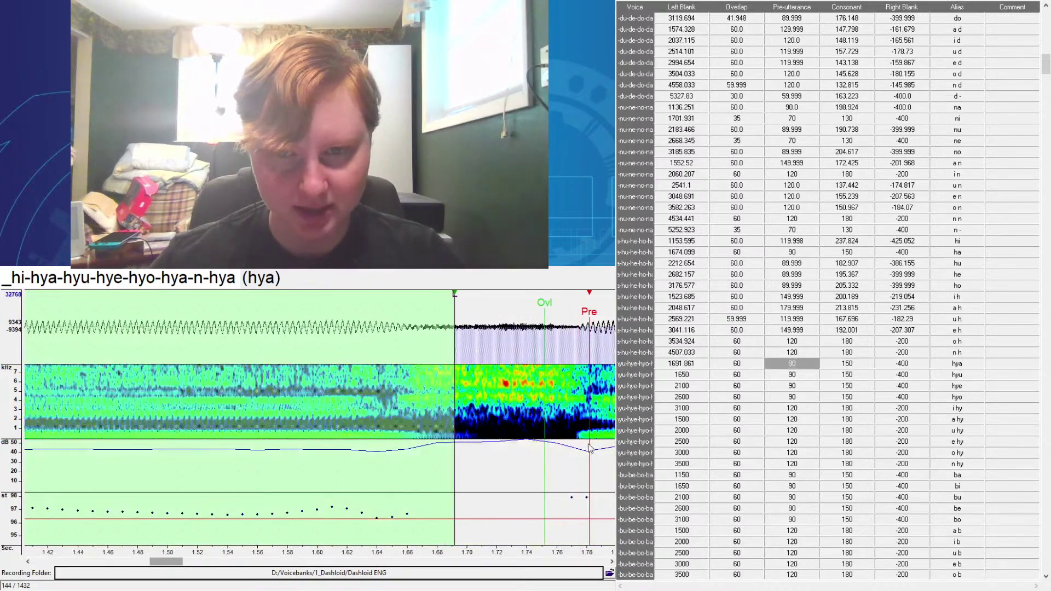
key("F3")
scroll(573, 565, "down", 1)
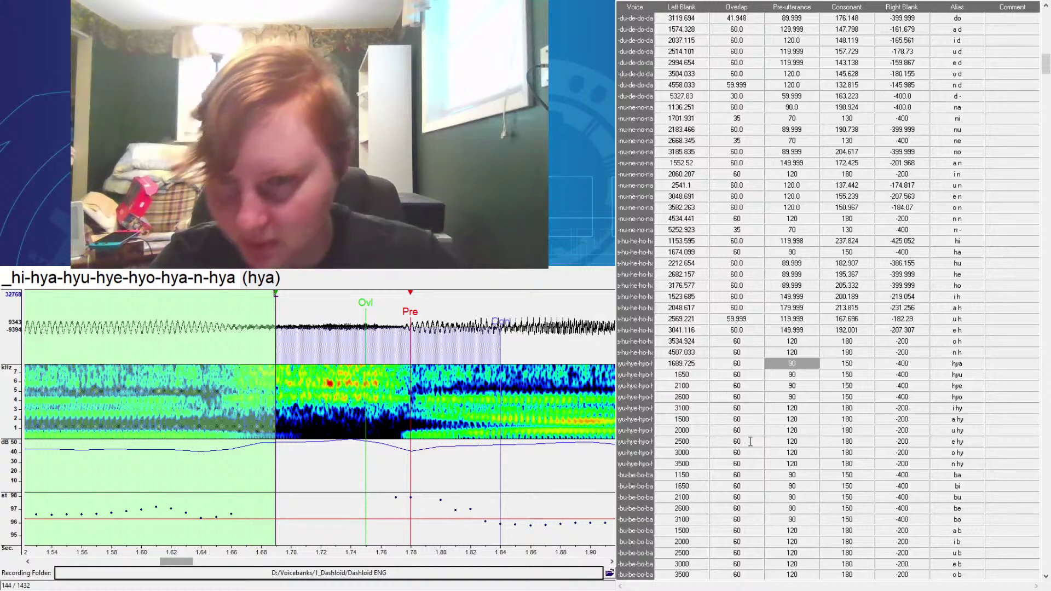
- Copy the left blanks of "bi" to "bo" (1650, 2100, 2600, 3100) onto "hya", "hyu", "hye" and "hyo"
left_click_drag(705, 487, 699, 519)
key("ctrl+c")
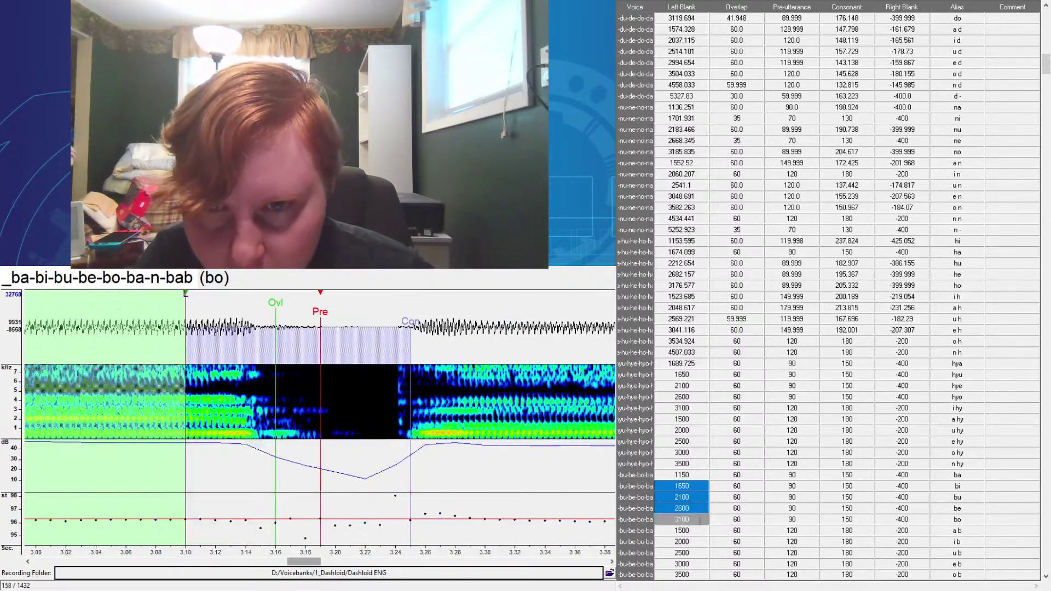
left_click_drag(682, 365, 689, 399)
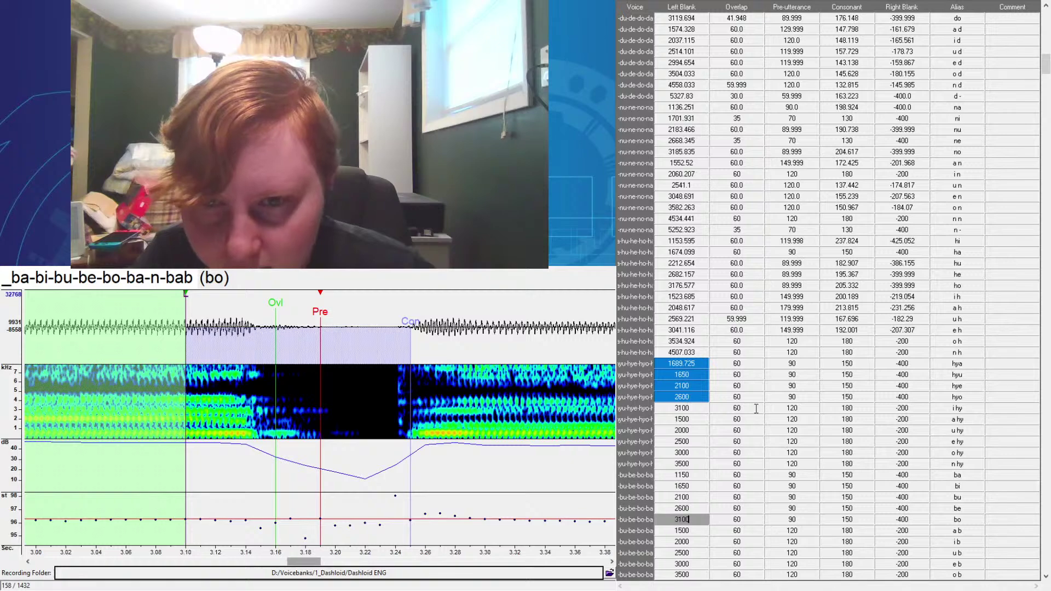
key("ctrl+v")
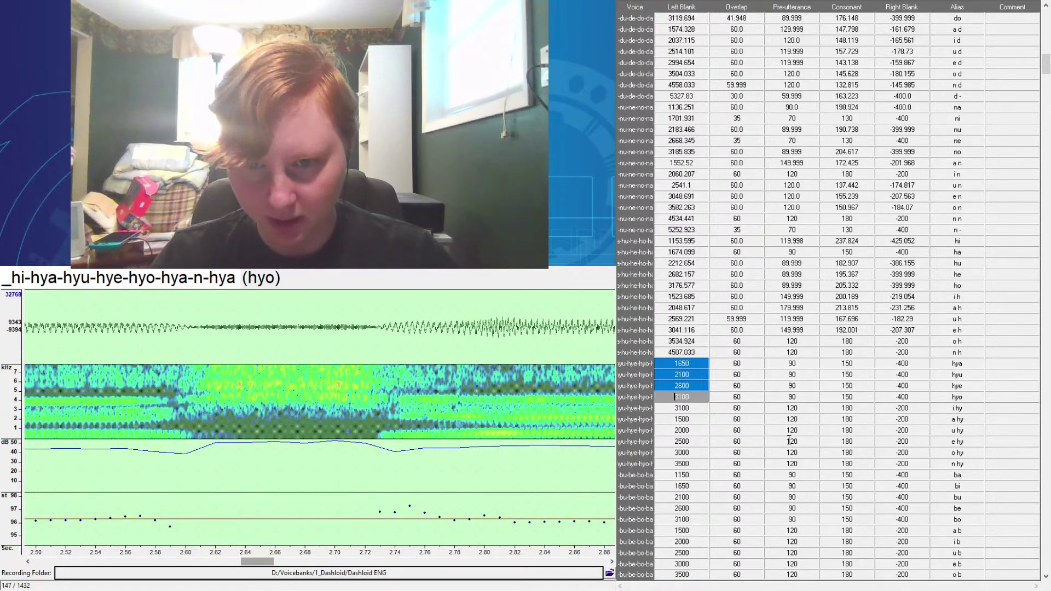
left_click(725, 473)
key("Down")
key("Down")
key("Down")
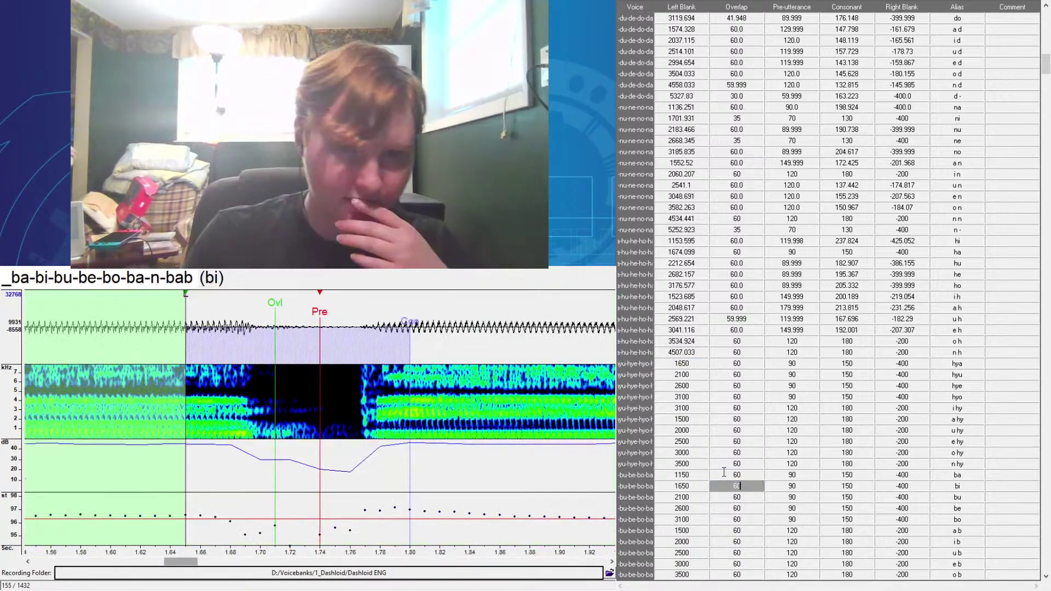
left_click(735, 352)
left_click(736, 363)
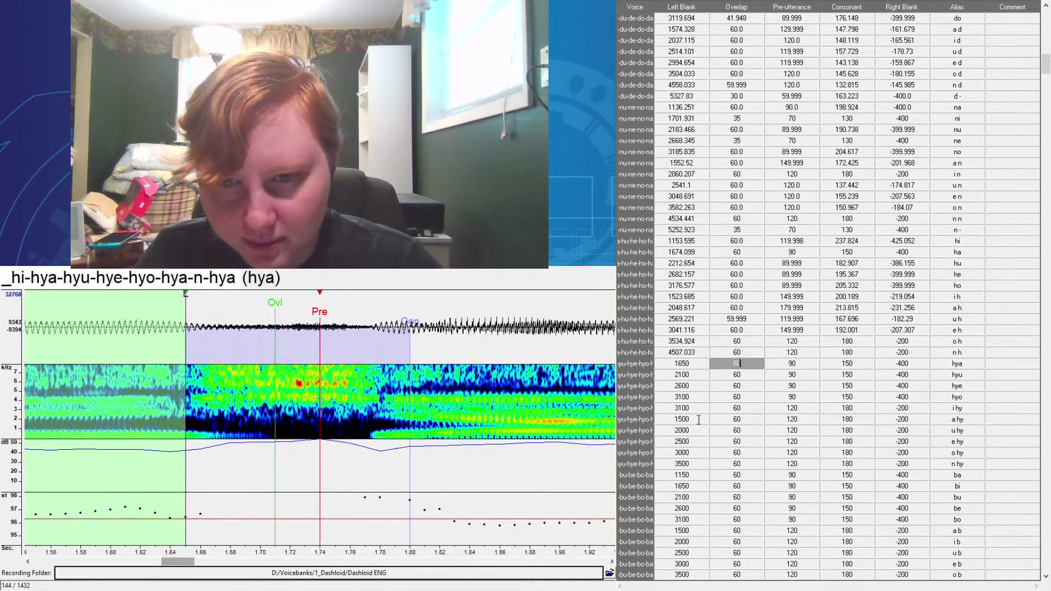
left_click_drag(699, 420, 699, 464)
left_click(701, 363)
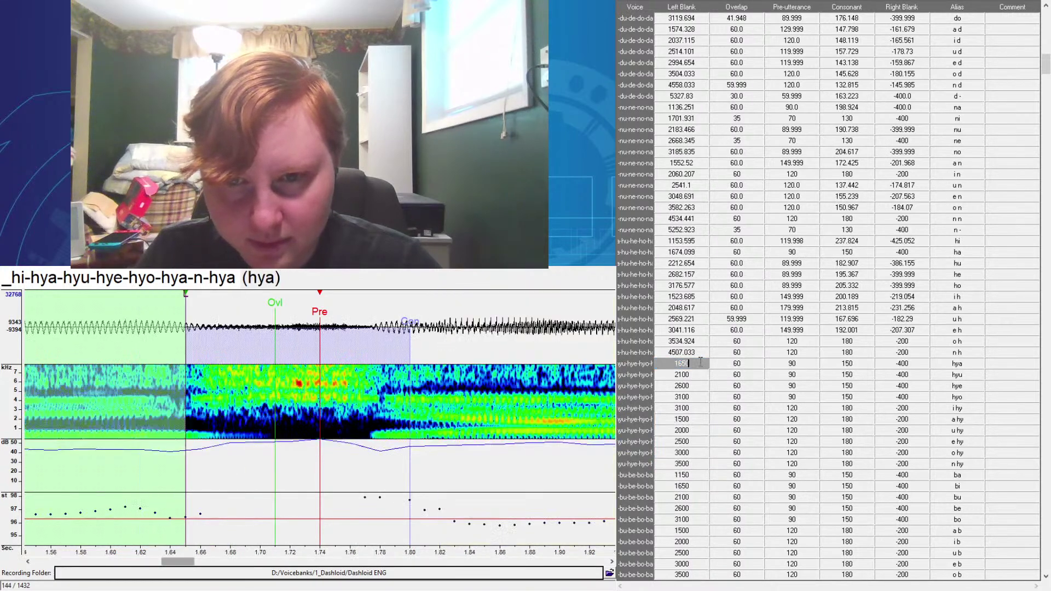
left_click(720, 364)
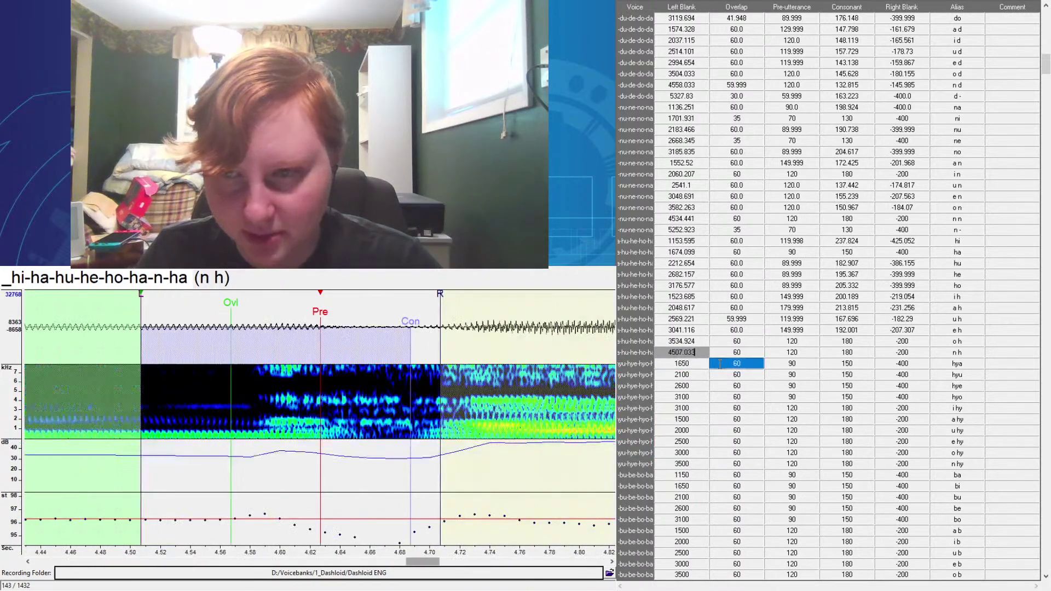
- Set pre-utterance 120 and consonant 180 for "hya", "hyu", "hye" and "hyo", and shift "hyo" to left blank about 3124.8
mouse_move(321, 436)
left_mouse_down()
mouse_move(401, 437)
mouse_move(326, 438)
left_mouse_up()
left_click_drag(813, 364, 840, 394)
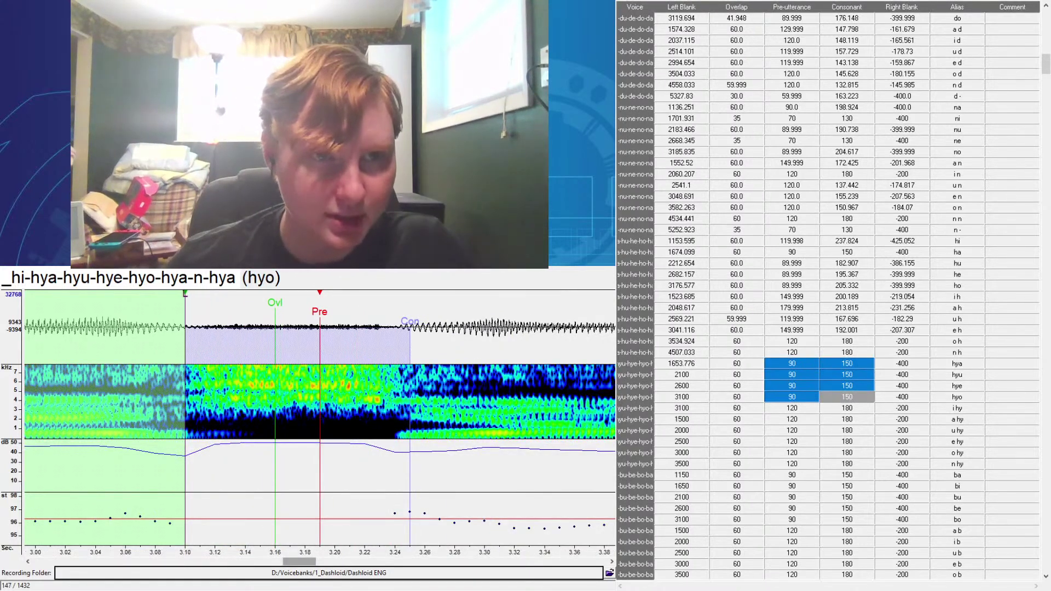
type("120.0\t180.0 120.0\t180.0 120.0\t180.0 120.0\t180.0")
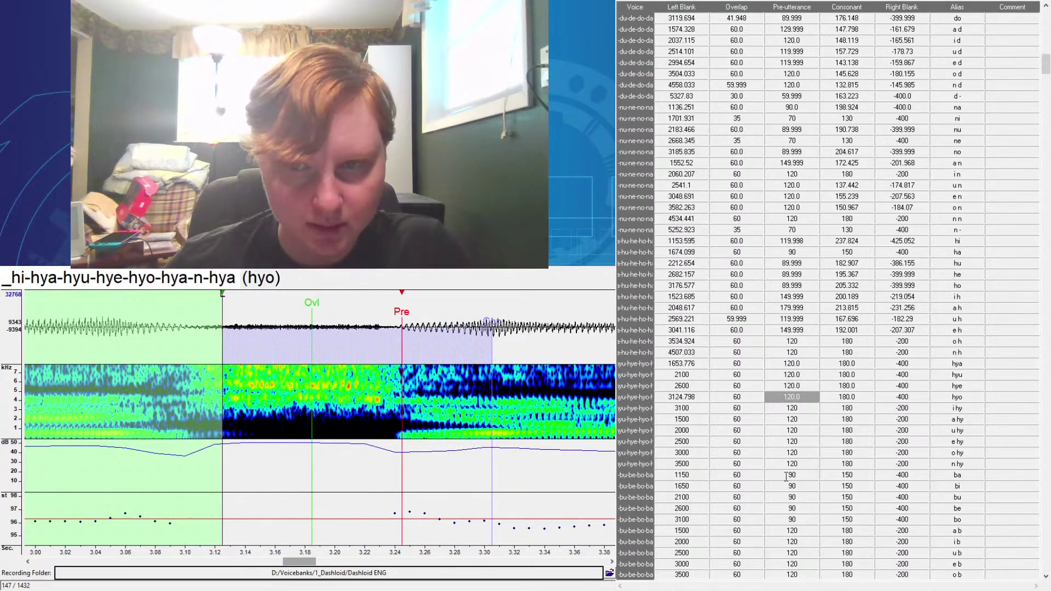
- Fit "hya" to its vowel onset with left blank about 1659.7, and extend its consonant to about 264.9
left_click(782, 375)
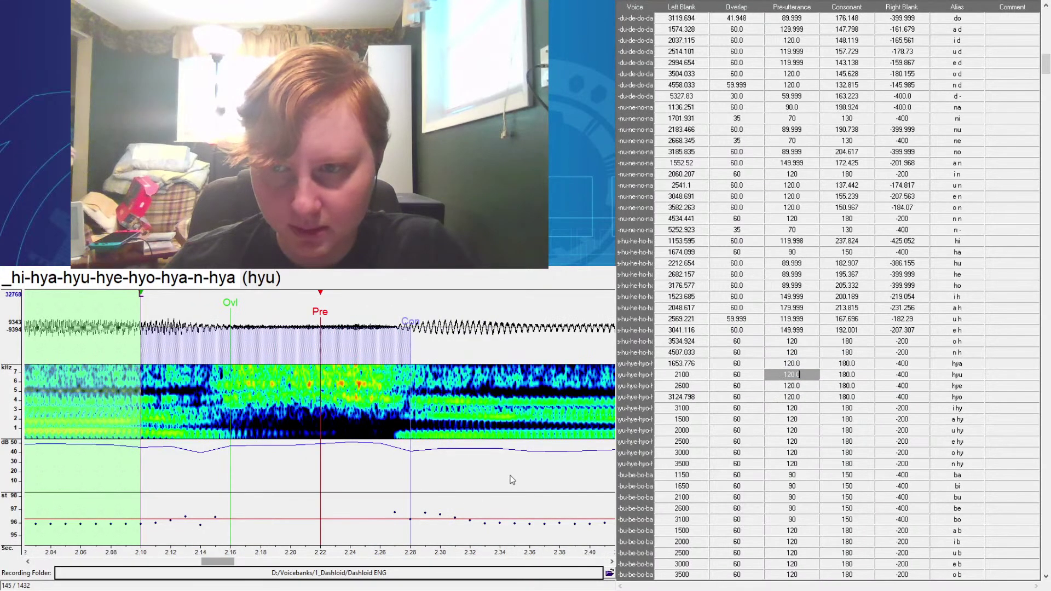
left_click(733, 360)
left_click_drag(320, 459, 329, 459)
scroll(415, 580, "down", 2)
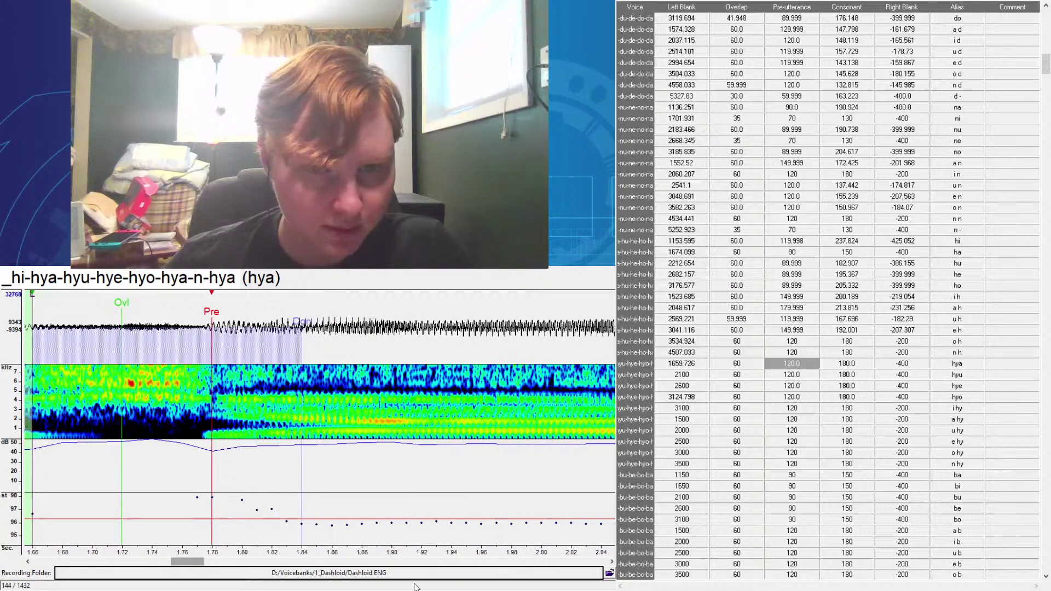
scroll(415, 588, "down", 2)
mouse_move(185, 416)
left_mouse_down()
mouse_move(335, 419)
mouse_move(313, 420)
left_mouse_up()
scroll(459, 583, "up", 2)
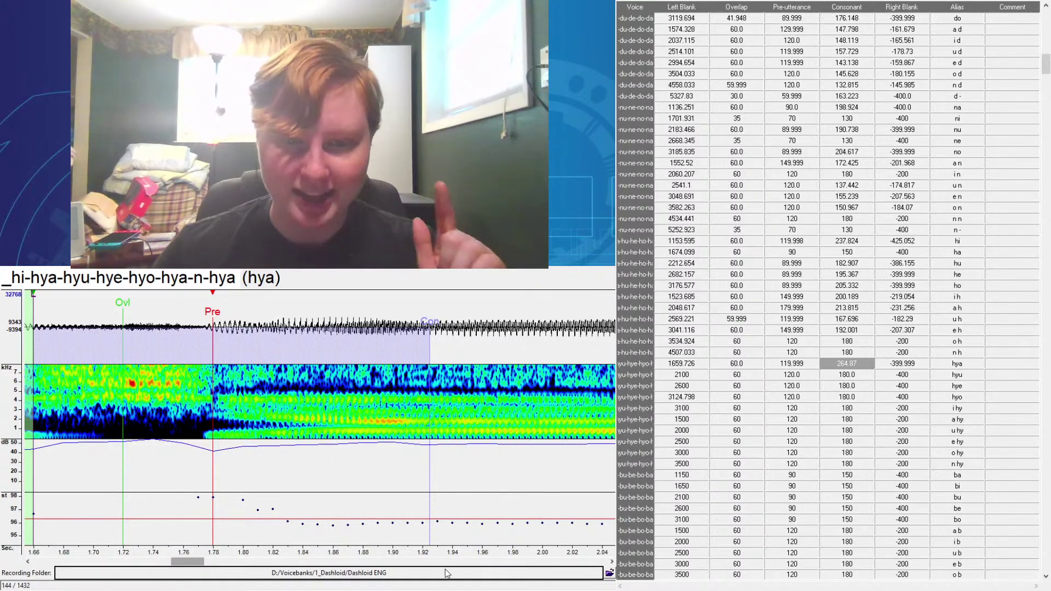
- Fine-tune the "hya" left blank to about 1660.8 and check the right blank's position in the vowel
scroll(437, 561, "up", 2)
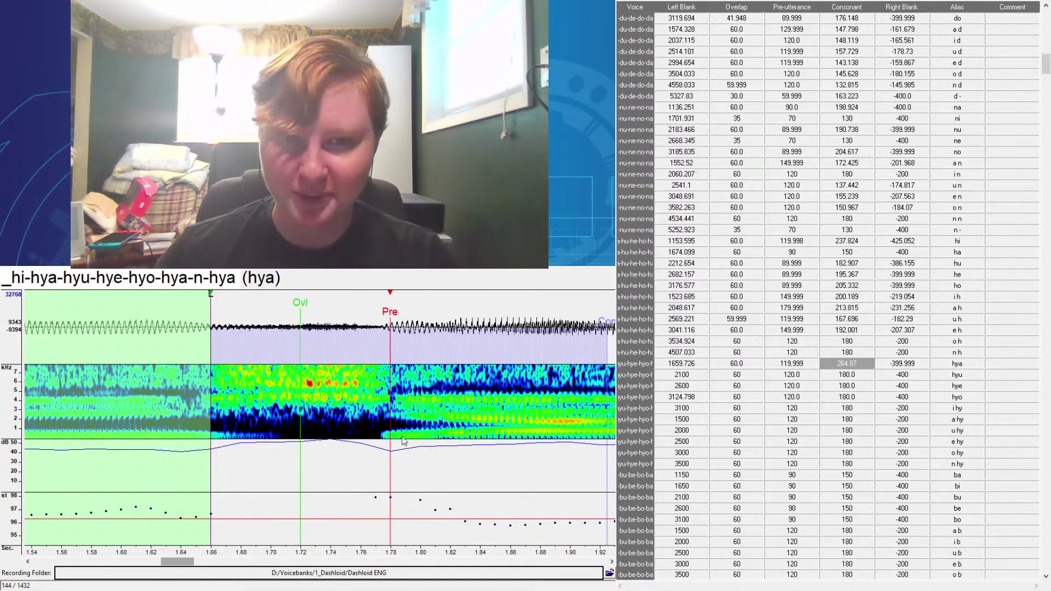
left_click_drag(398, 435, 403, 434)
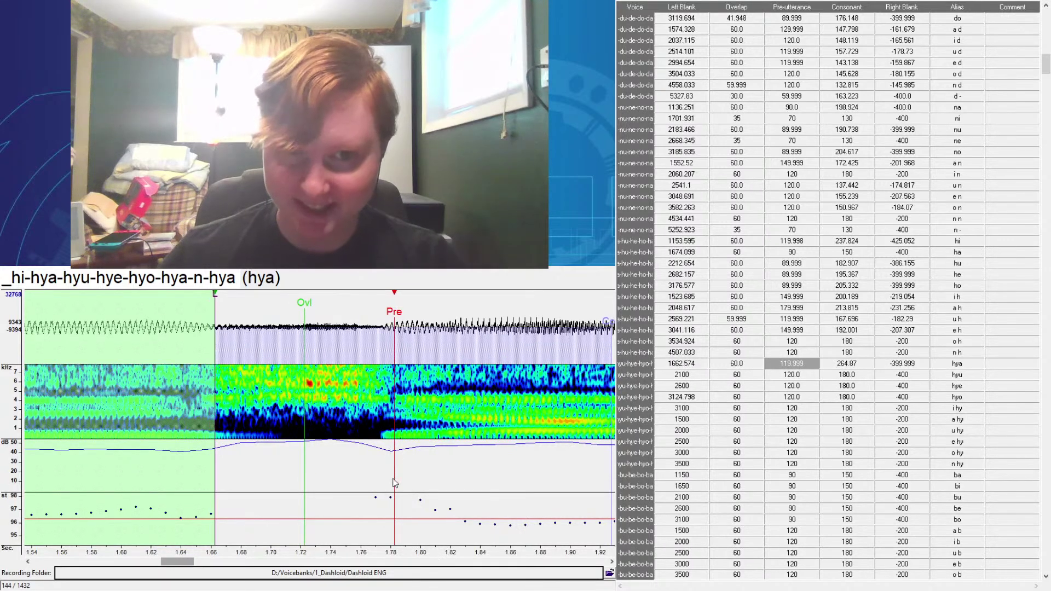
left_click_drag(396, 483, 394, 458)
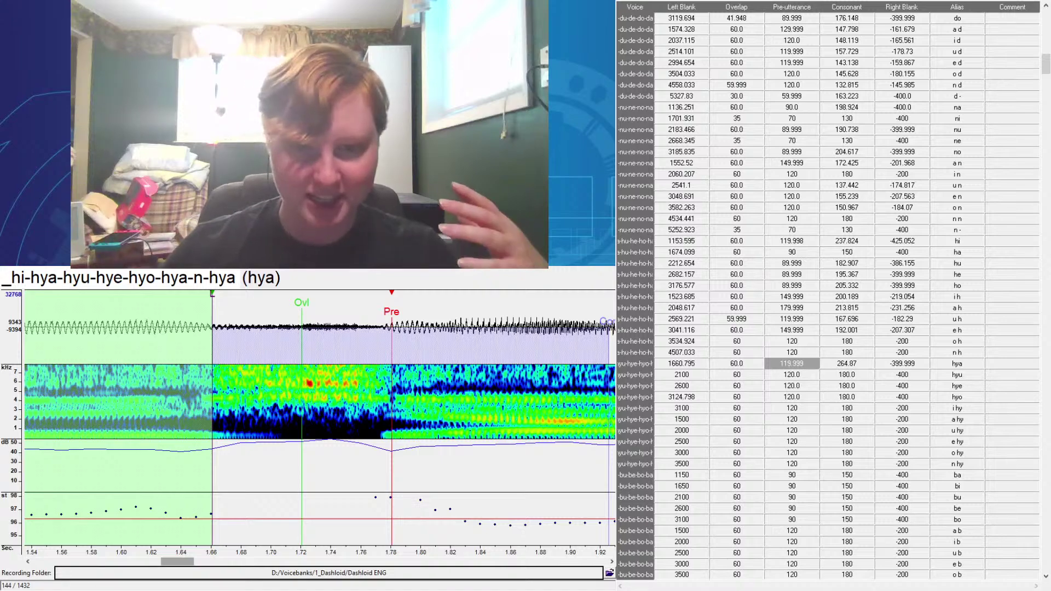
scroll(340, 581, "left", 1)
scroll(346, 587, "right", 3)
scroll(346, 587, "right", 1)
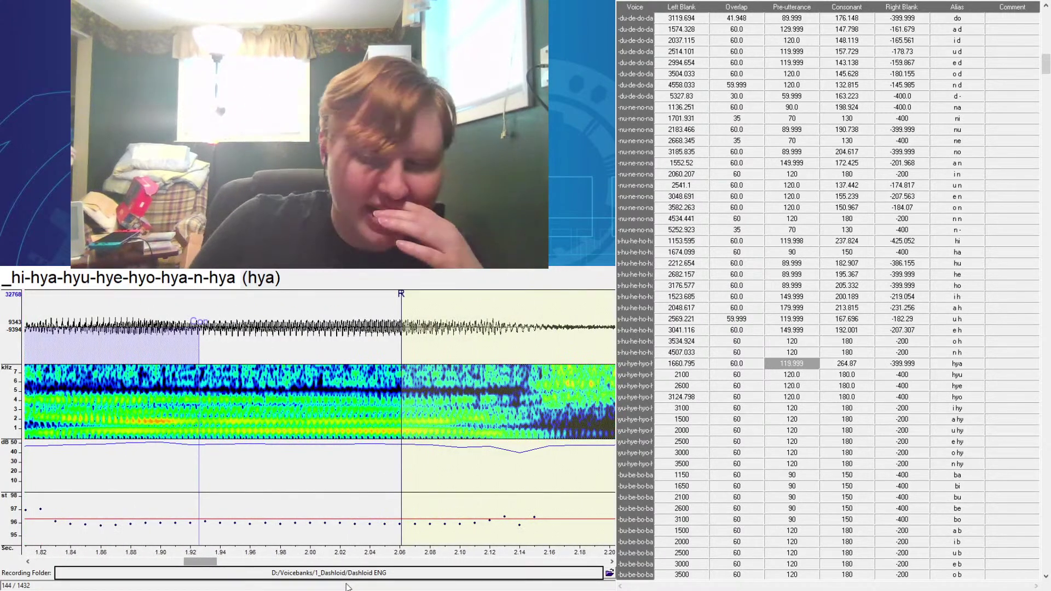
- Align "hyu" with its vowel onset, using a left blank of about 2156.6
key("Down")
left_click(408, 434)
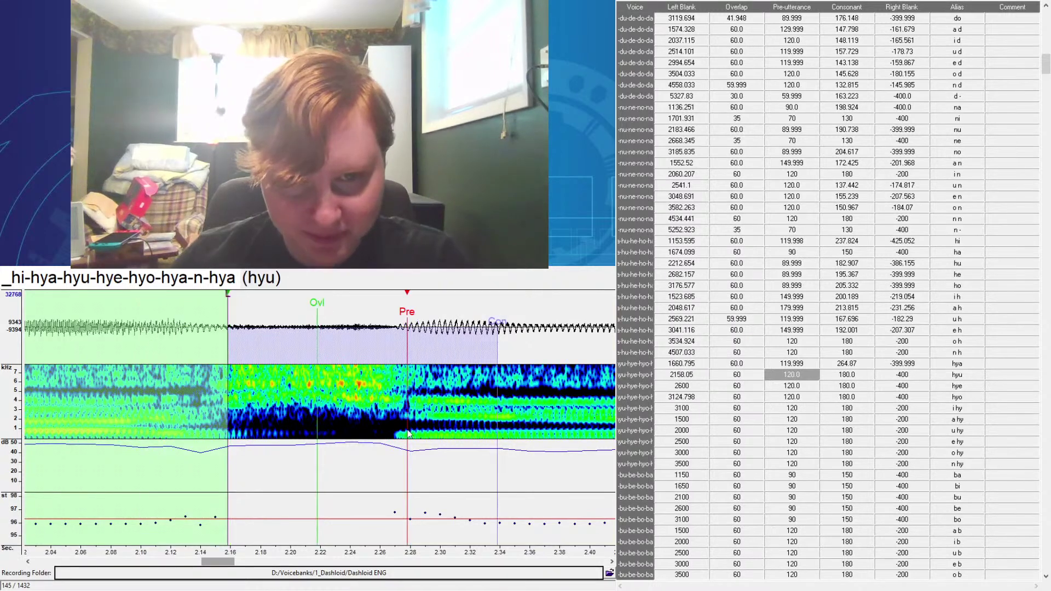
scroll(430, 590, "right", 4)
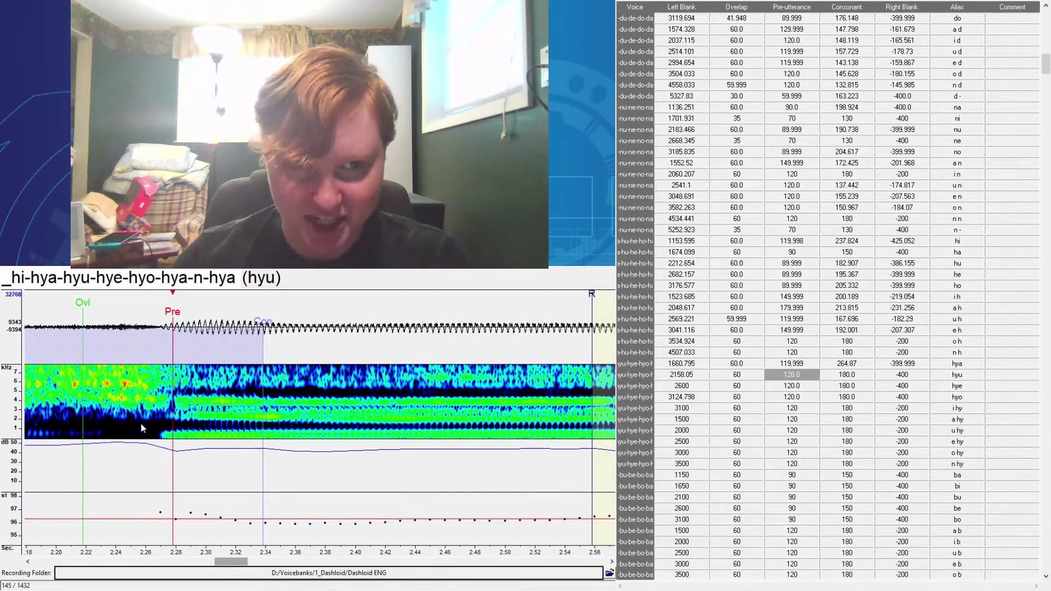
left_click(266, 426)
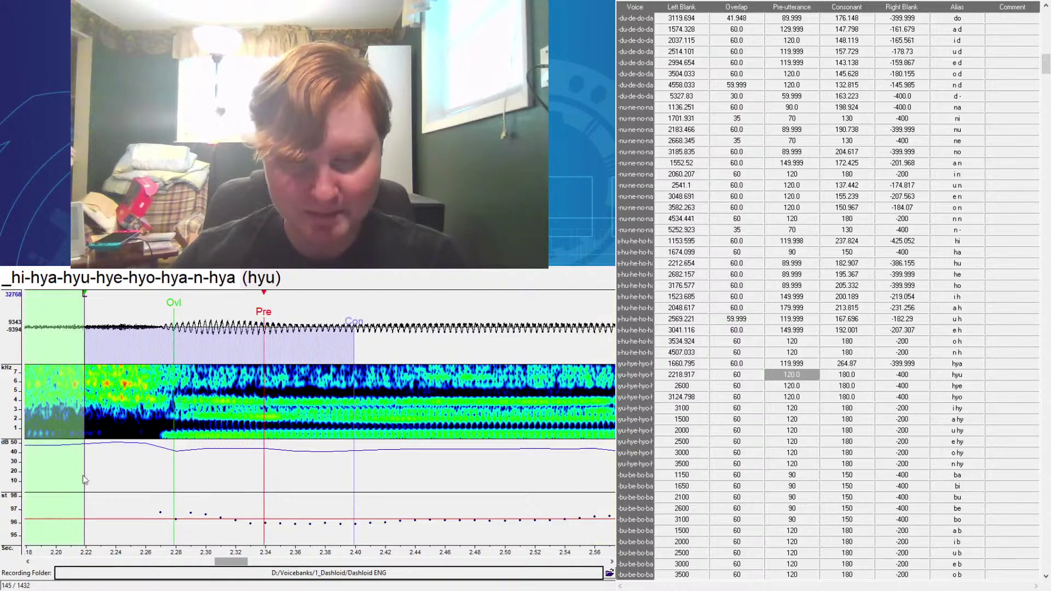
left_click(172, 429)
scroll(258, 564, "left", 3)
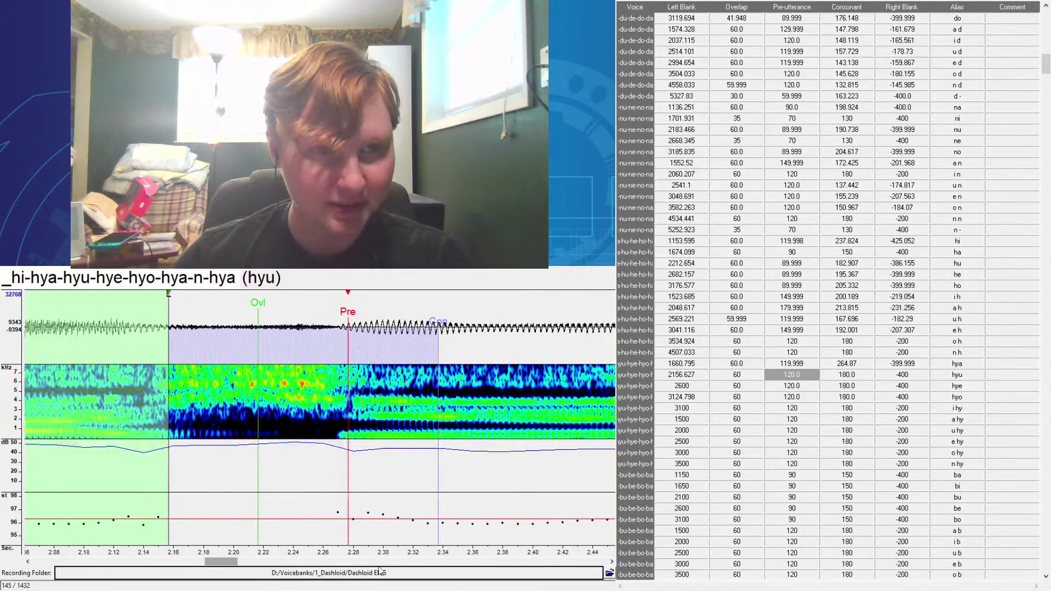
- Extend the "hyu" consonant to about 232.1 and pull its right blank in to about -379.1
scroll(380, 571, "right", 4)
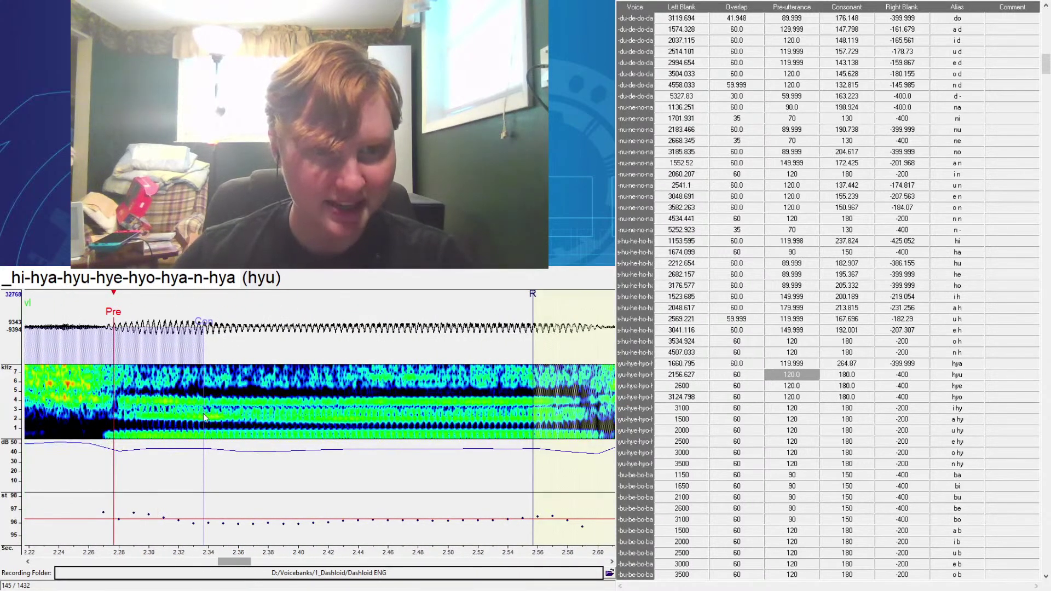
mouse_move(206, 419)
left_mouse_down()
mouse_move(255, 468)
mouse_move(281, 463)
left_mouse_up()
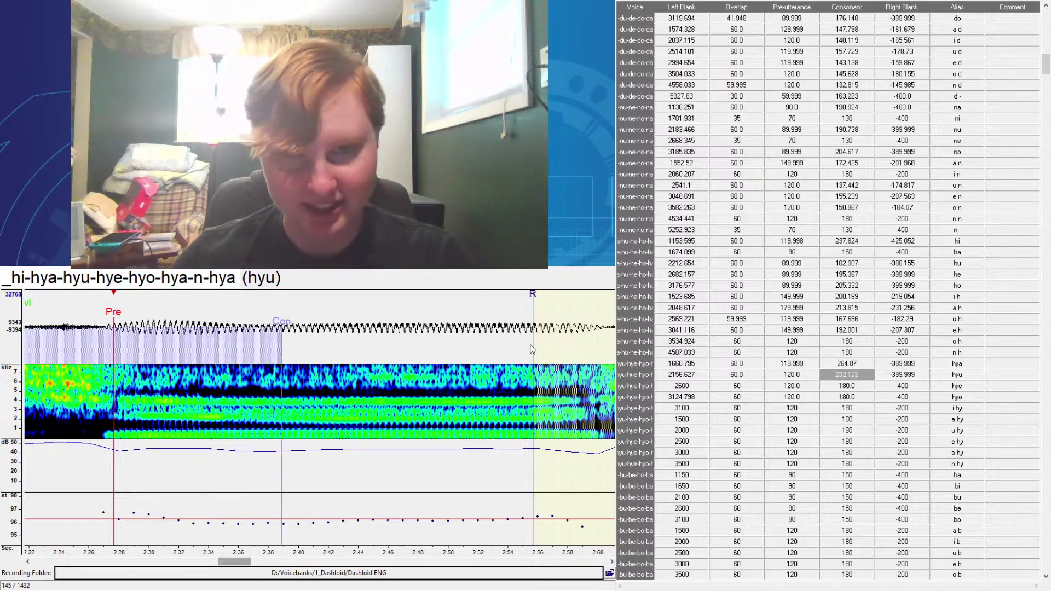
left_click_drag(536, 351, 502, 352)
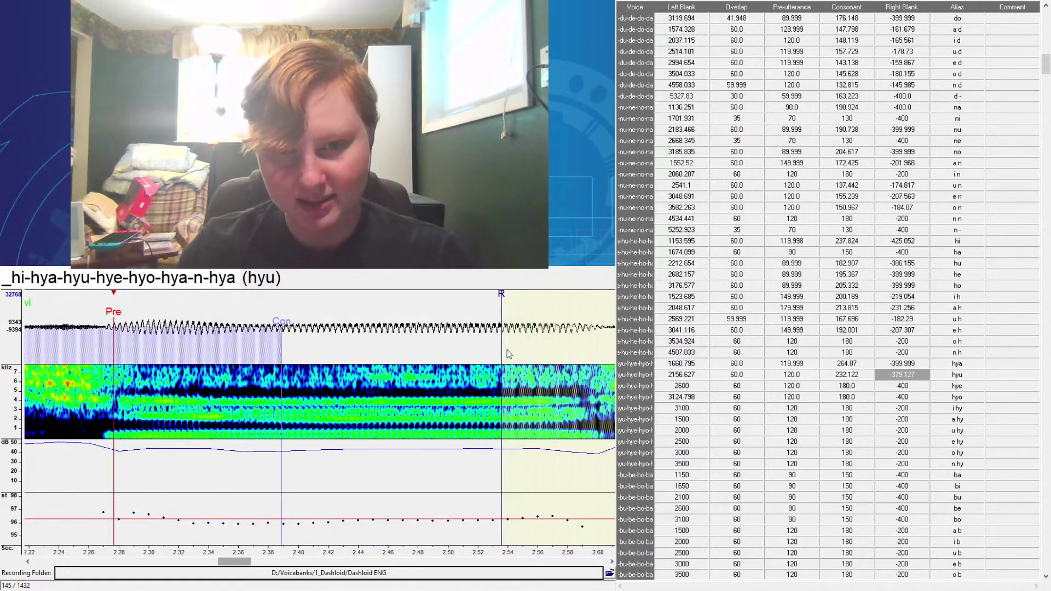
- Align "hye" with its vowel onset at left blank about 2615.8, and extend the "hyo" consonant to about 270.2
key("Down")
left_click_drag(320, 443, 345, 449)
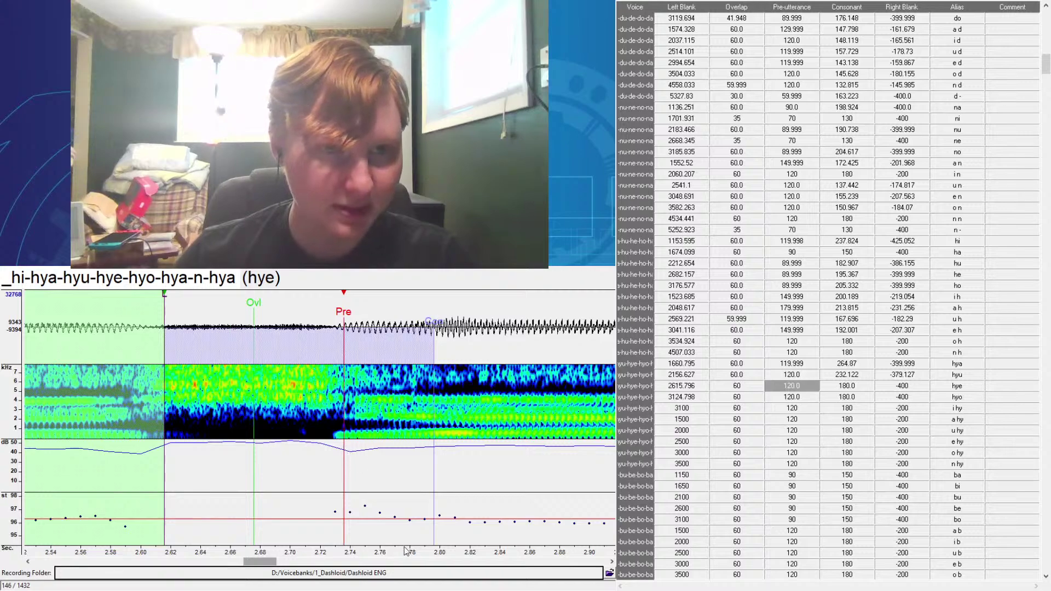
key("Down")
double_click(757, 402)
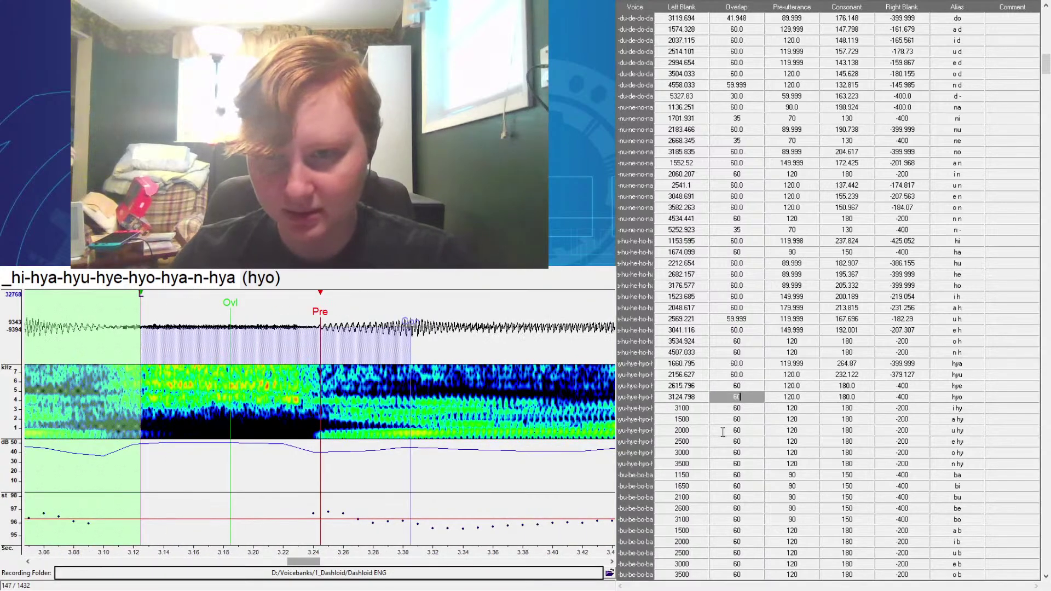
scroll(275, 480, "down", 2)
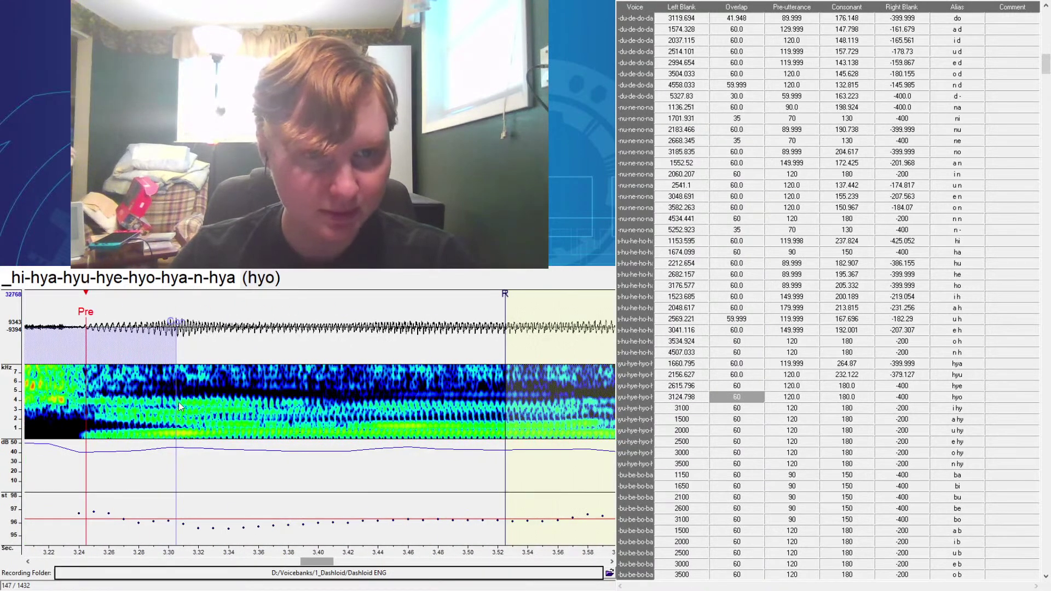
mouse_move(176, 399)
left_mouse_down()
mouse_move(394, 432)
mouse_move(312, 441)
left_mouse_up()
scroll(408, 576, "down", 1)
key("Down")
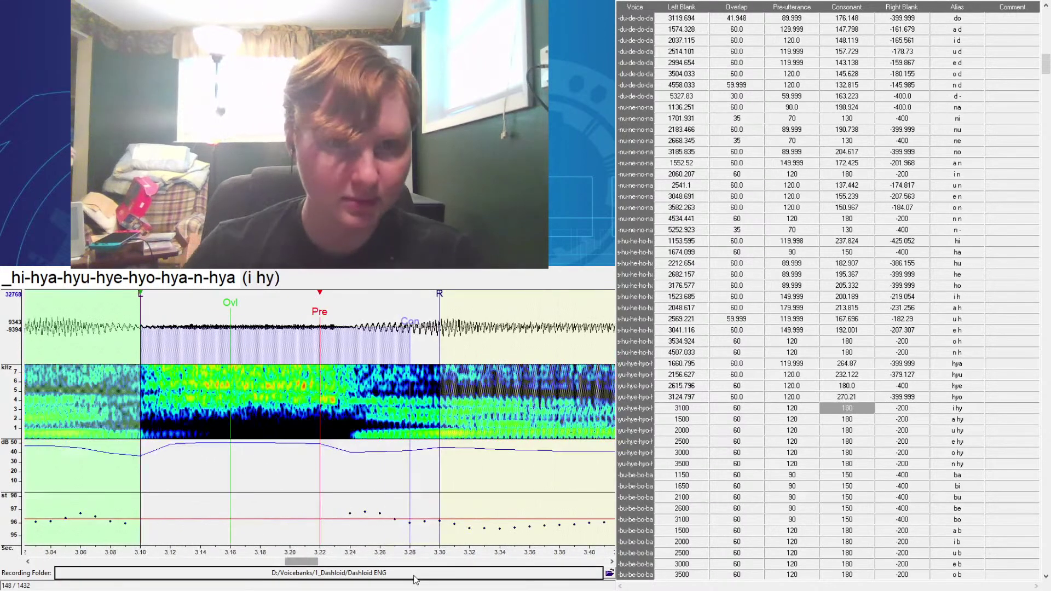
mouse_move(380, 435)
left_mouse_down()
mouse_move(371, 454)
mouse_move(143, 459)
left_mouse_up()
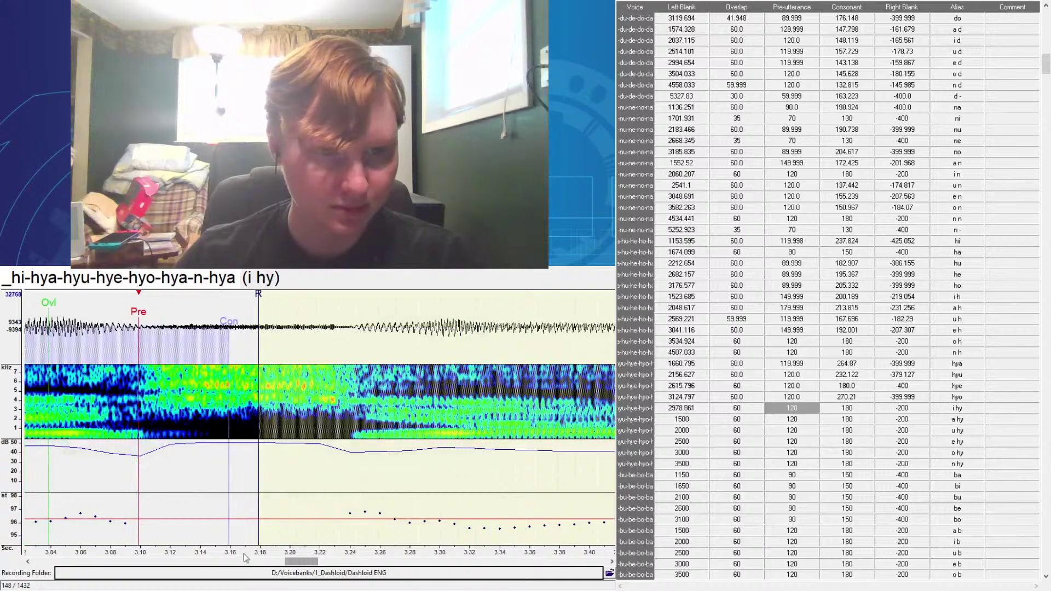
left_click(243, 564)
scroll(245, 567, "up", 5)
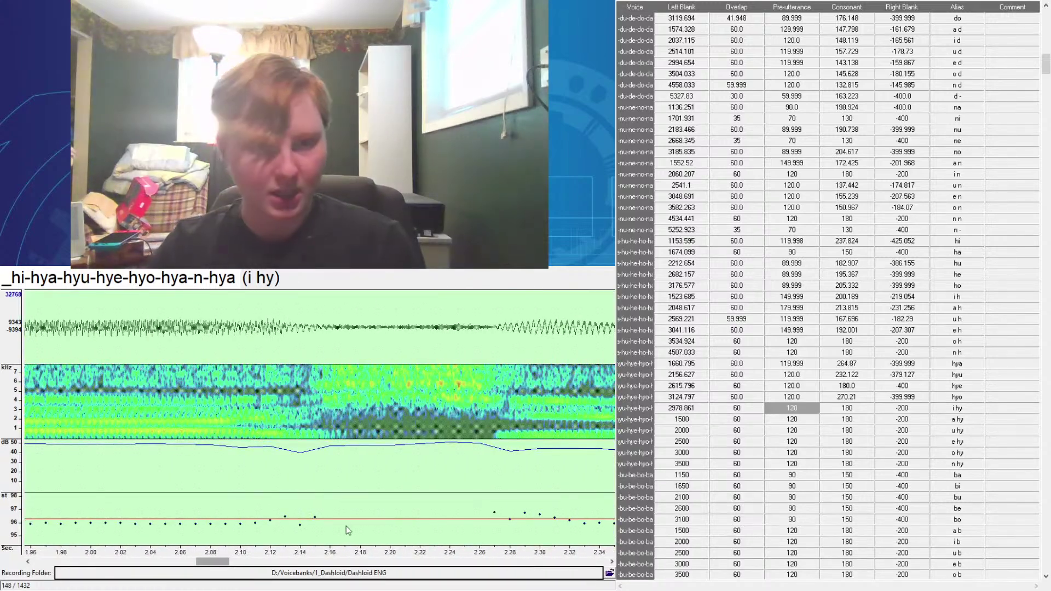
key("Up")
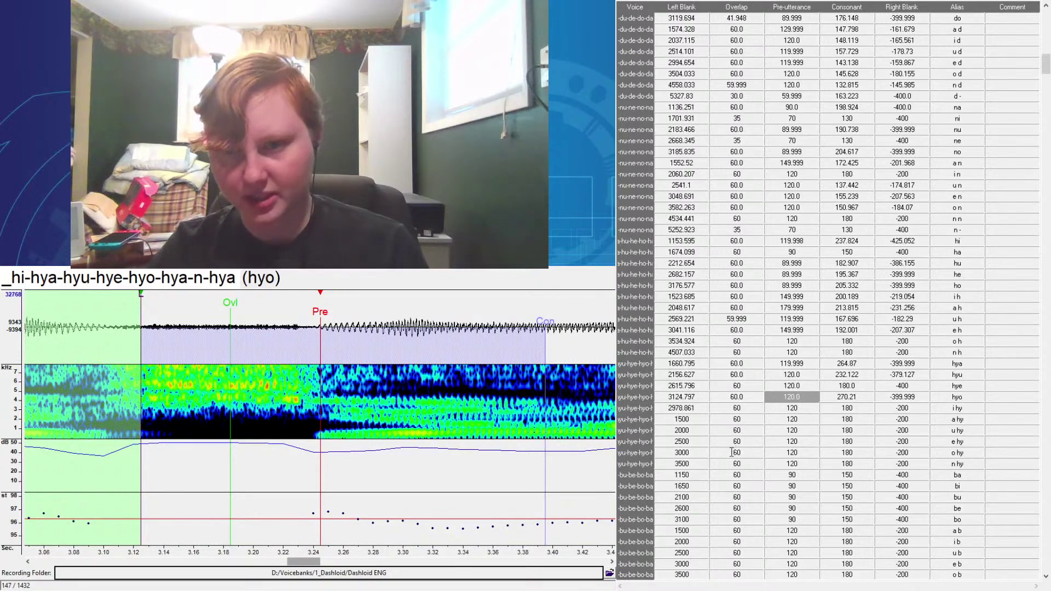
key("Down")
key("Down")
key("Down")
key("Down")
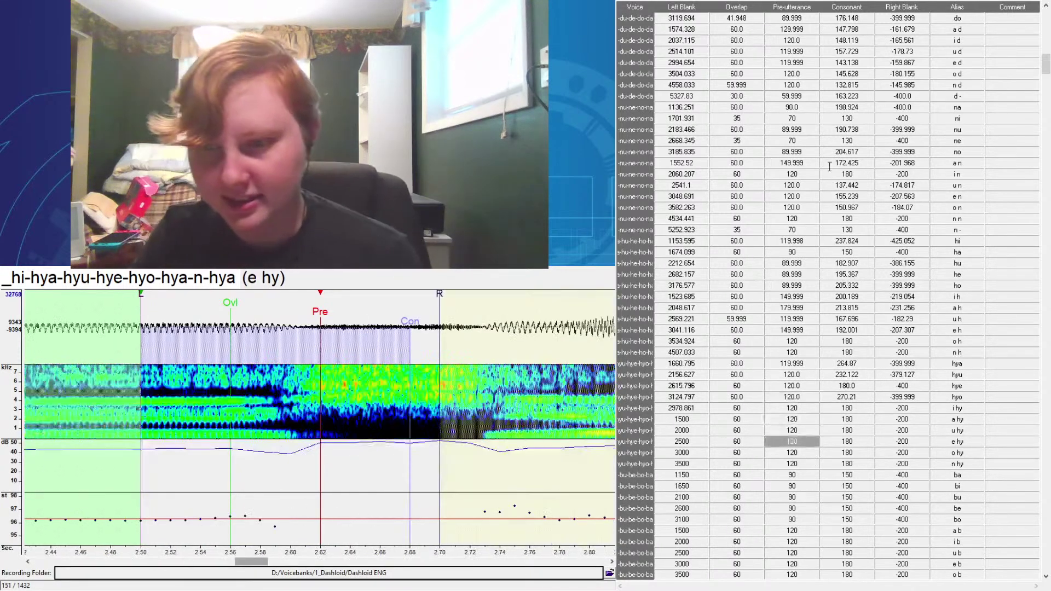
- Copy the left blanks 1500, 2000, 2500, 3000, 3500 and 4500 from "a b" through "n b" onto "i hy" through "n hy"
mouse_move(703, 533)
left_mouse_down()
mouse_move(695, 581)
mouse_move(694, 531)
left_mouse_up()
key("ctrl+c")
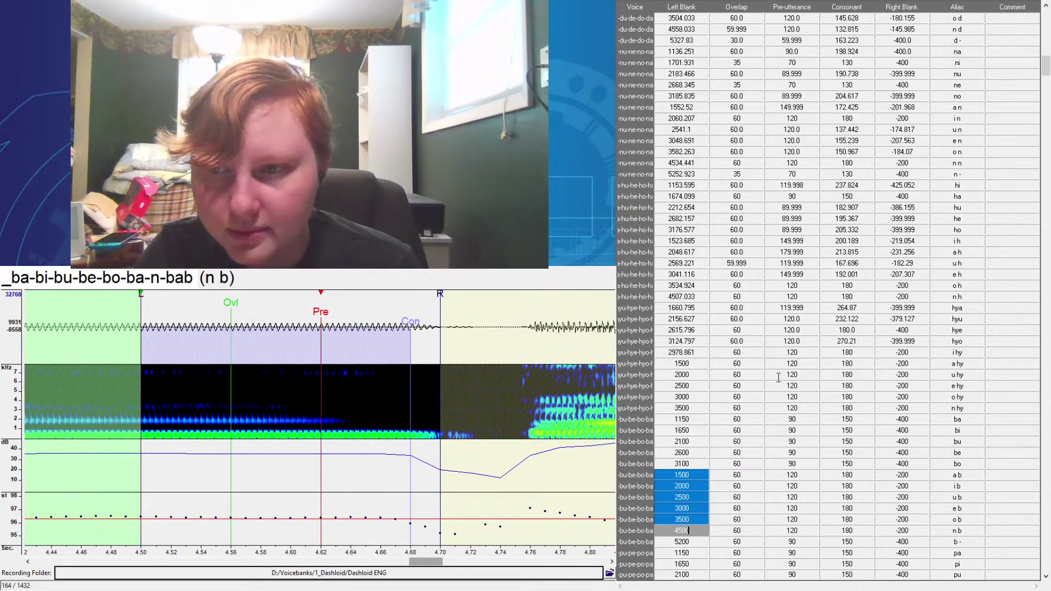
left_click_drag(691, 353, 695, 408)
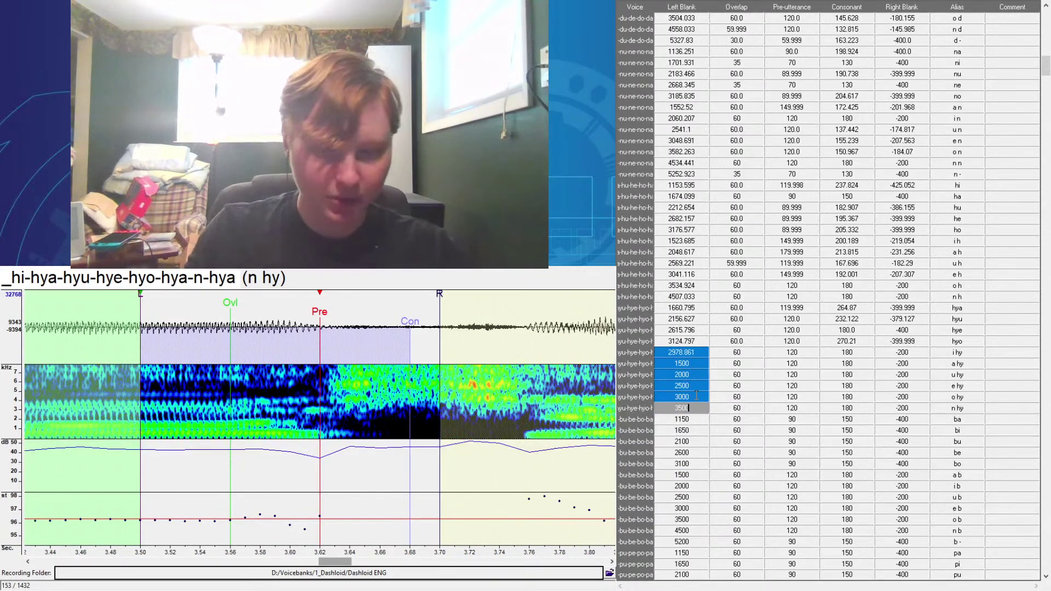
key("ctrl+v")
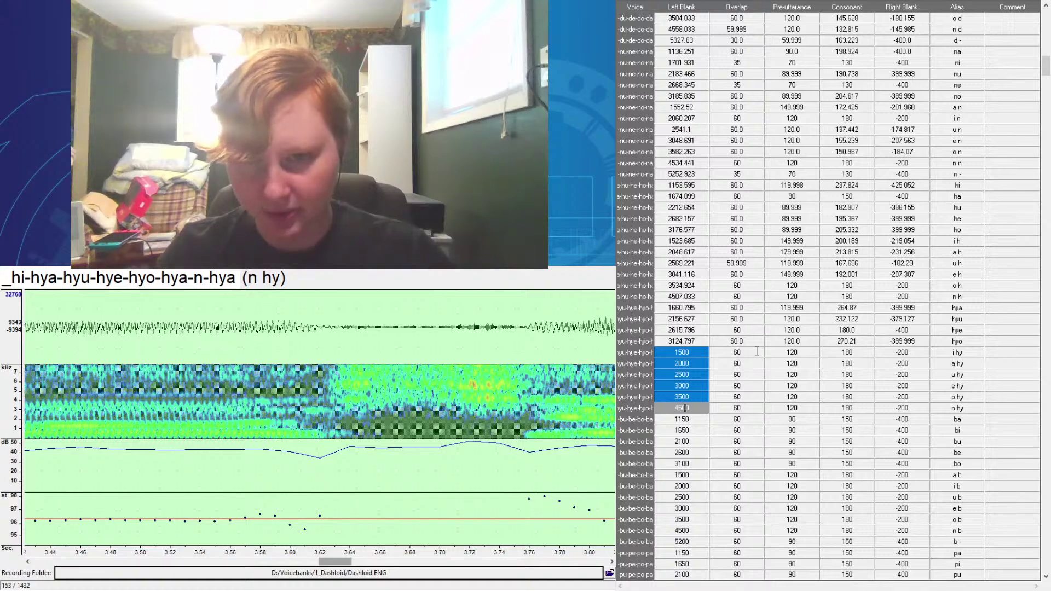
- Fit "i hy" with left blank about 1489.4, pre-utterance 180, consonant 240 and right blank -270
left_click(757, 352)
left_click_drag(792, 352, 847, 352)
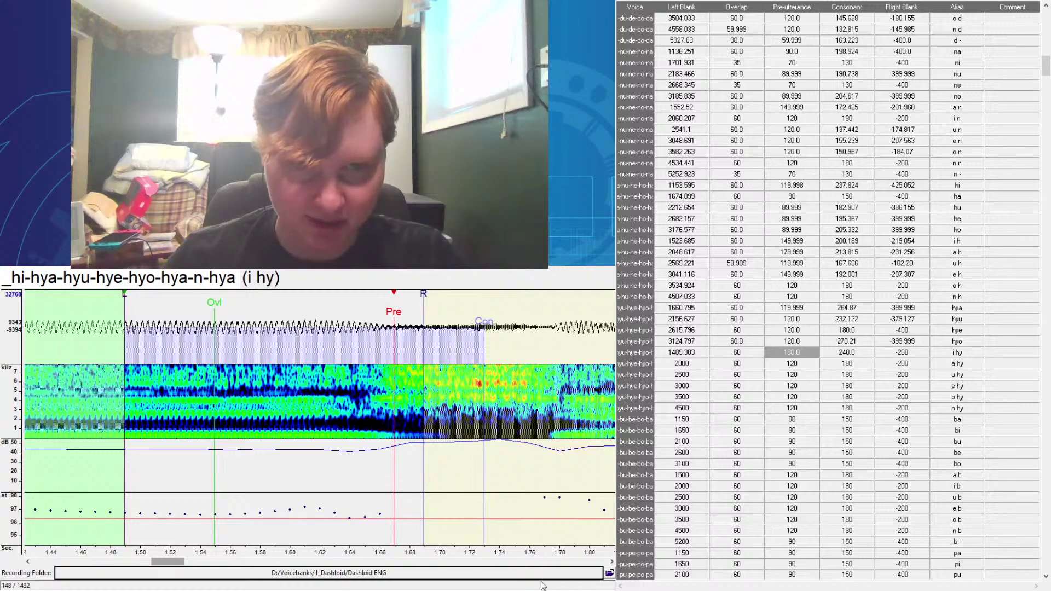
scroll(542, 584, "right", 2)
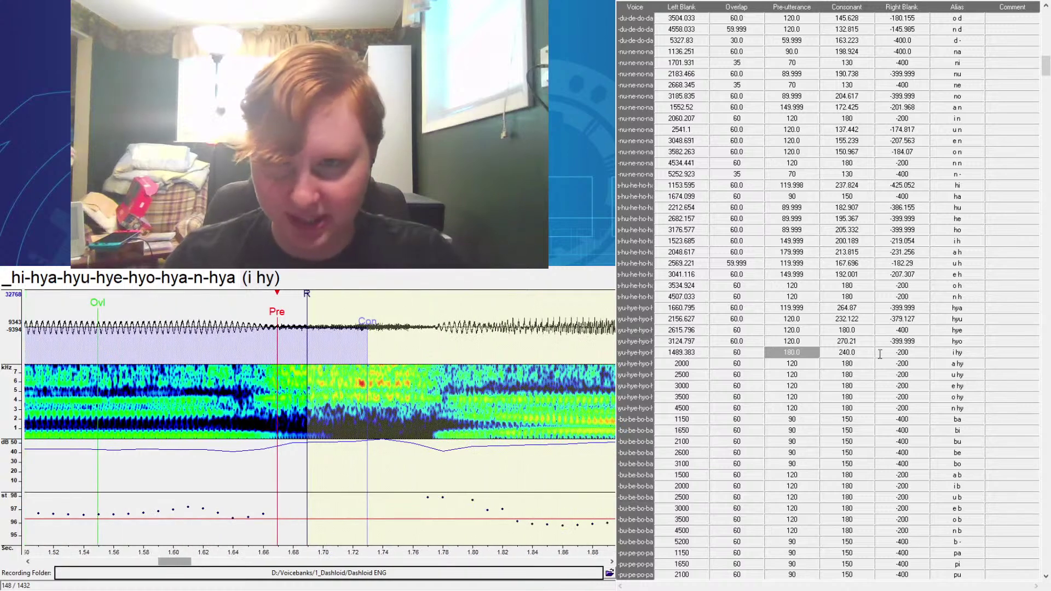
left_click(880, 354)
type("-2")
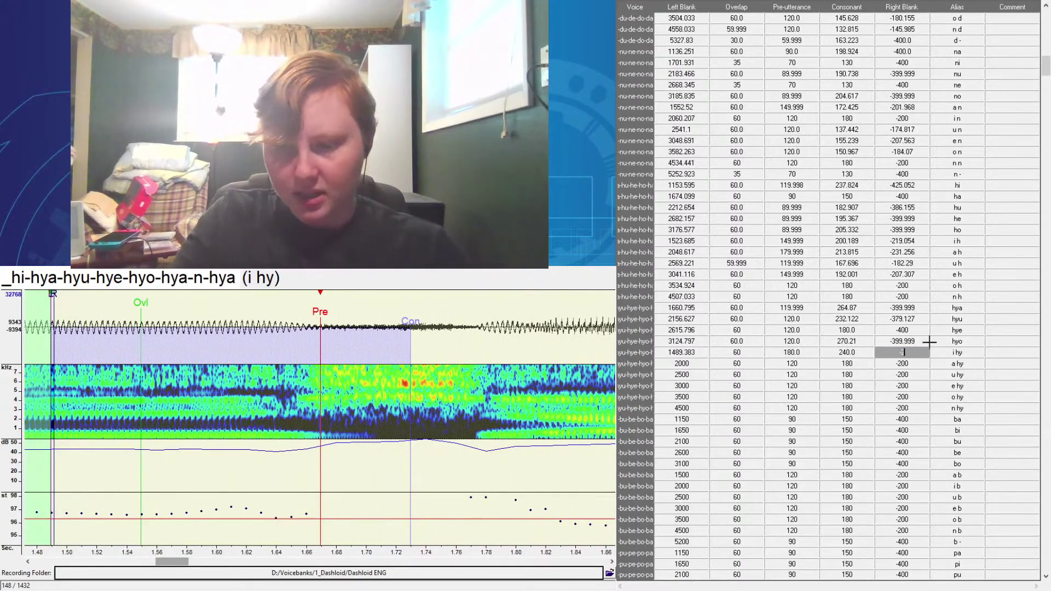
type("70")
key("Return")
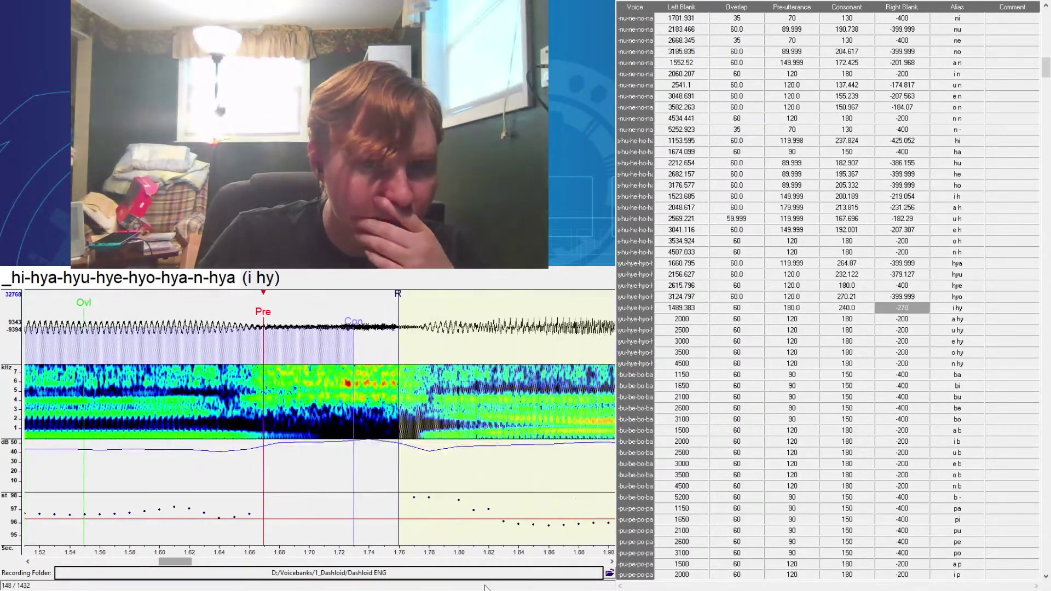
- Set "a hy" to pre-utterance 180, consonant 240 and right blank -270, with left blank about 1978.5
key("Down")
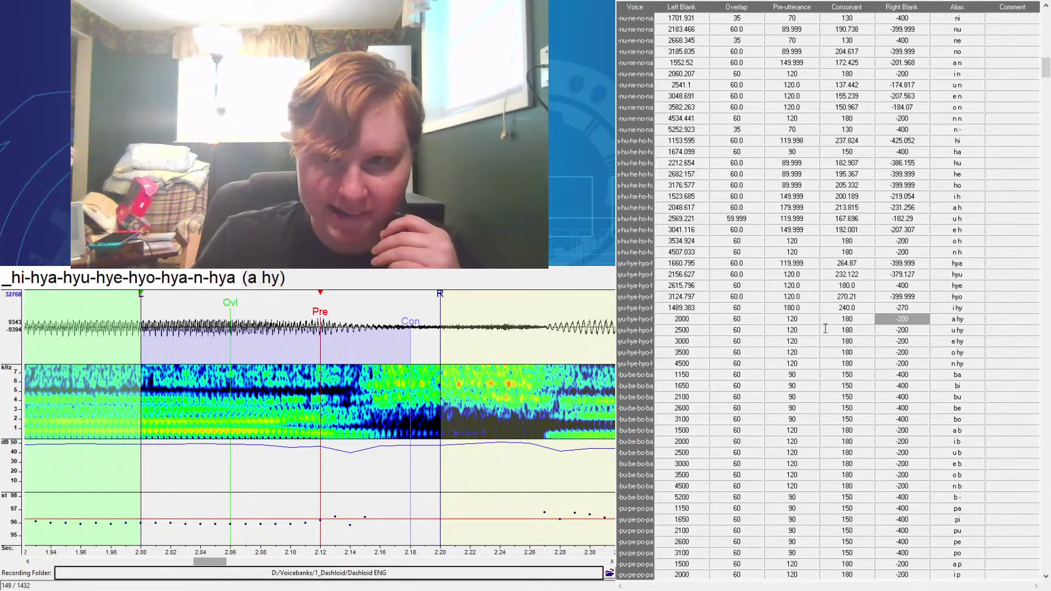
left_click(844, 319)
left_click(844, 319)
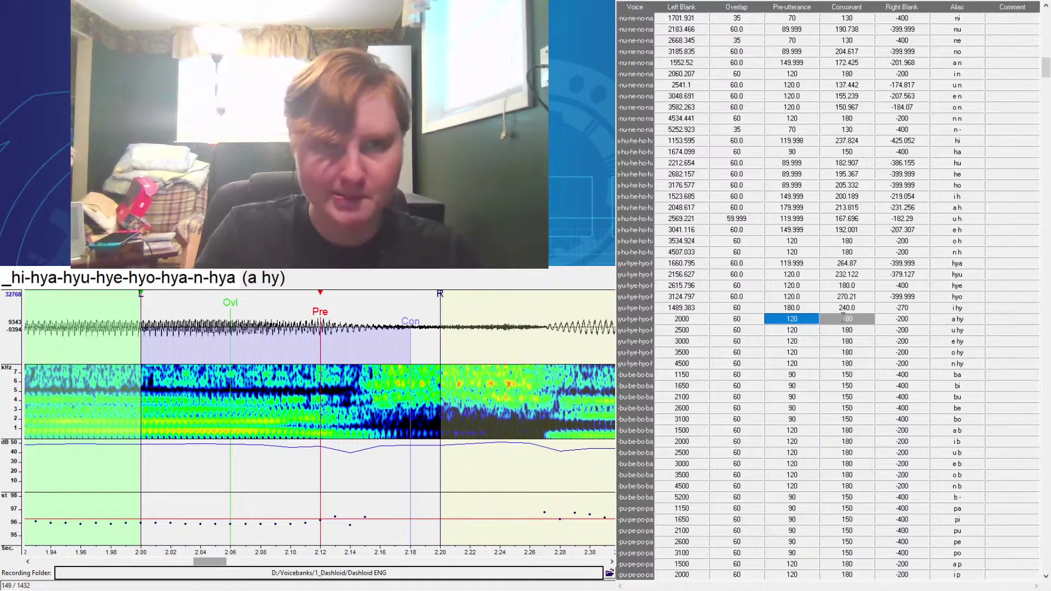
type("180.0\t240.0")
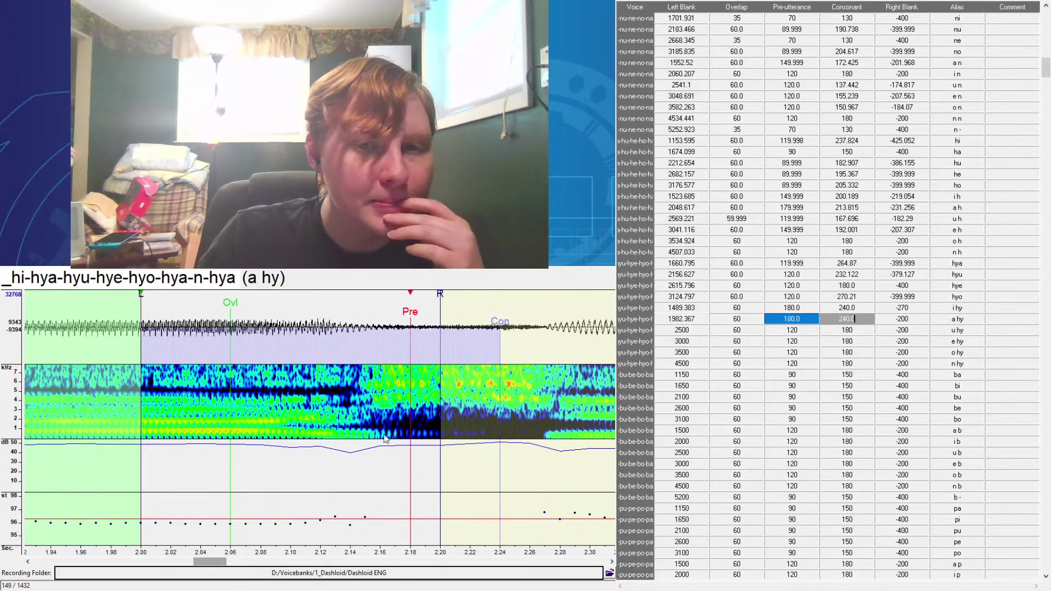
scroll(377, 527, "down", 2)
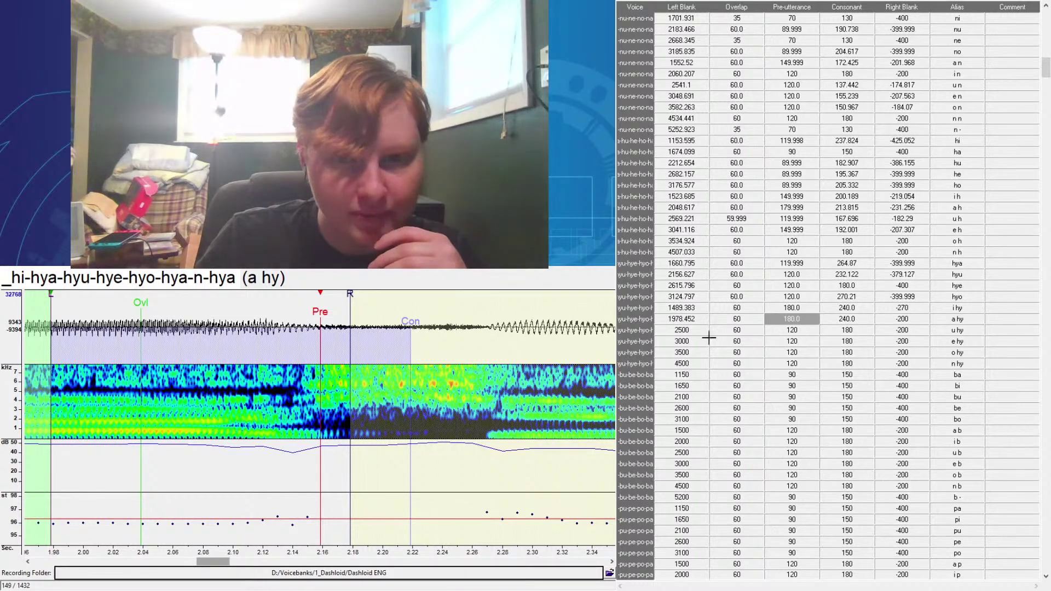
left_click(912, 319)
type("-270")
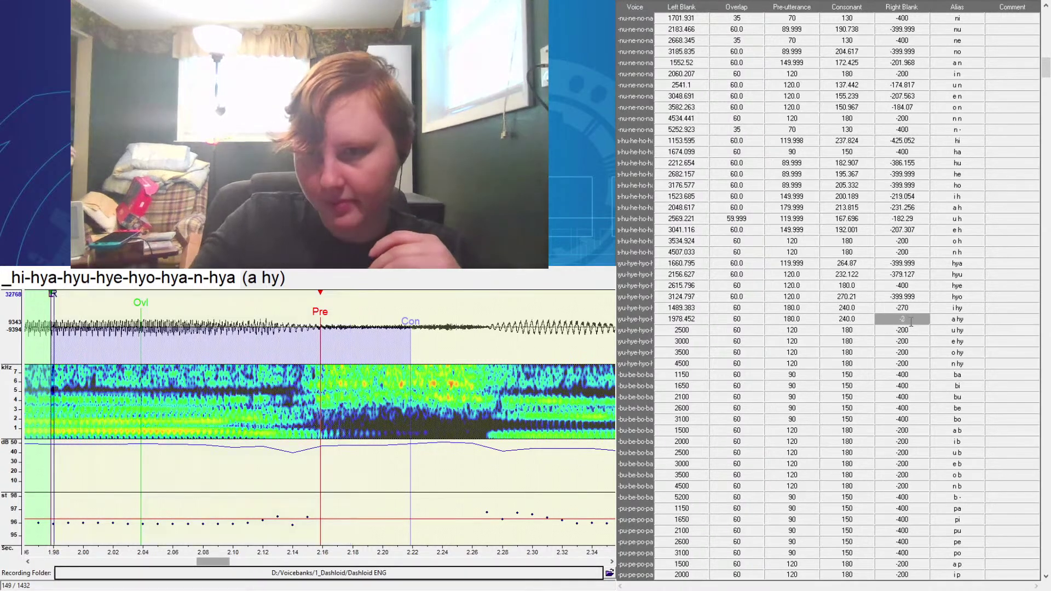
type("0")
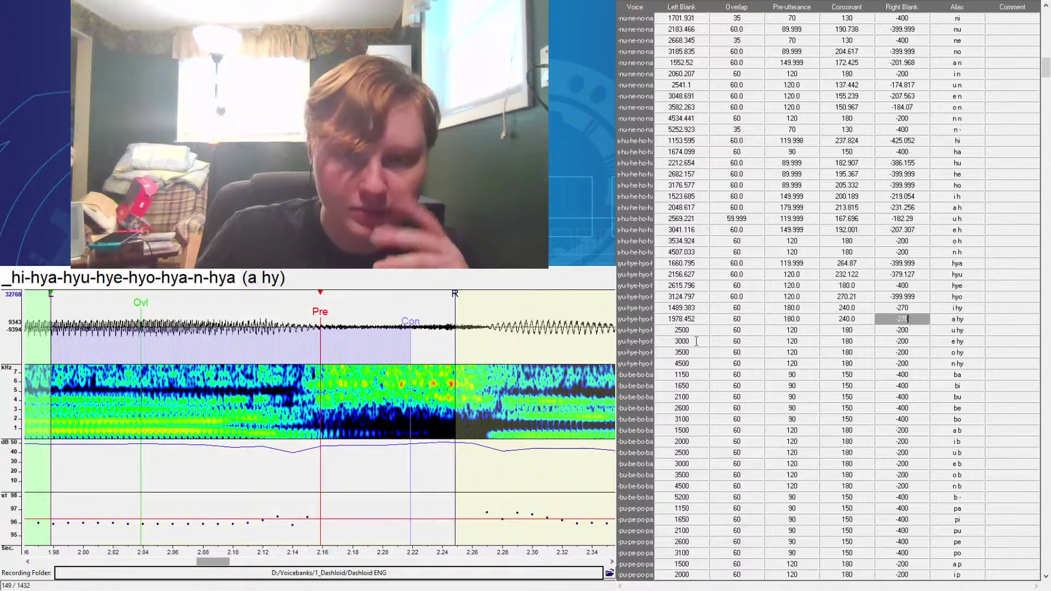
- Fine-tune the "a hy" left blank to about 1977.0 so the pre-utterance meets the consonant's start
left_click(327, 441)
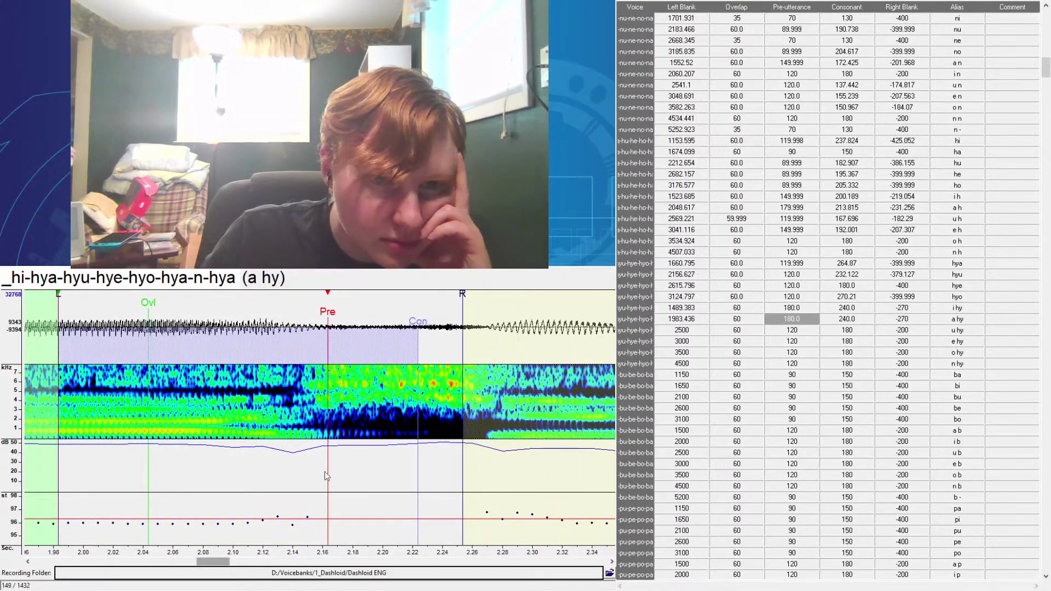
left_click(318, 448)
scroll(361, 515, "up", 2)
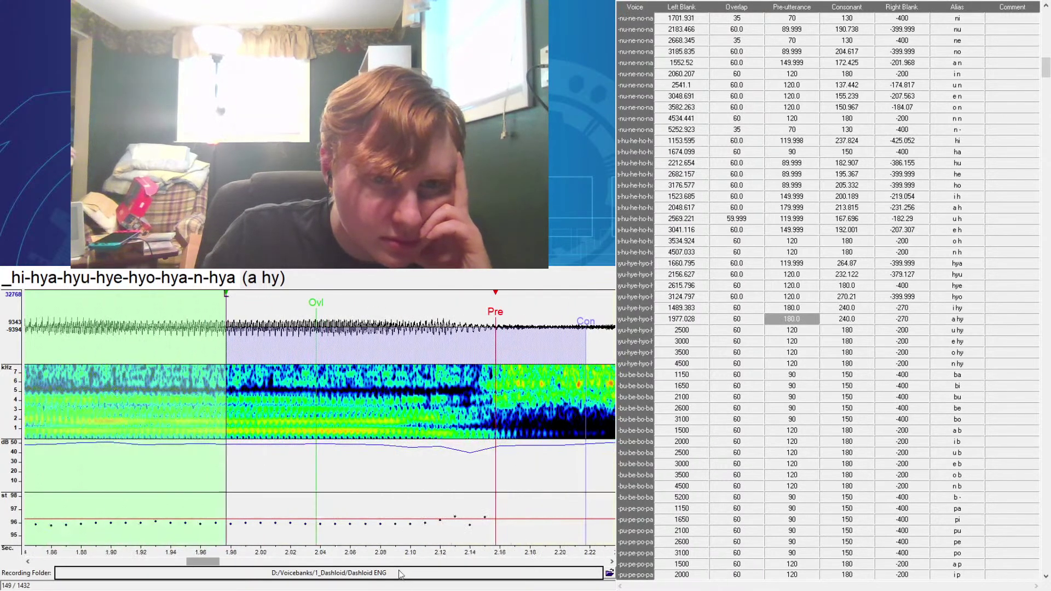
scroll(400, 575, "down", 2)
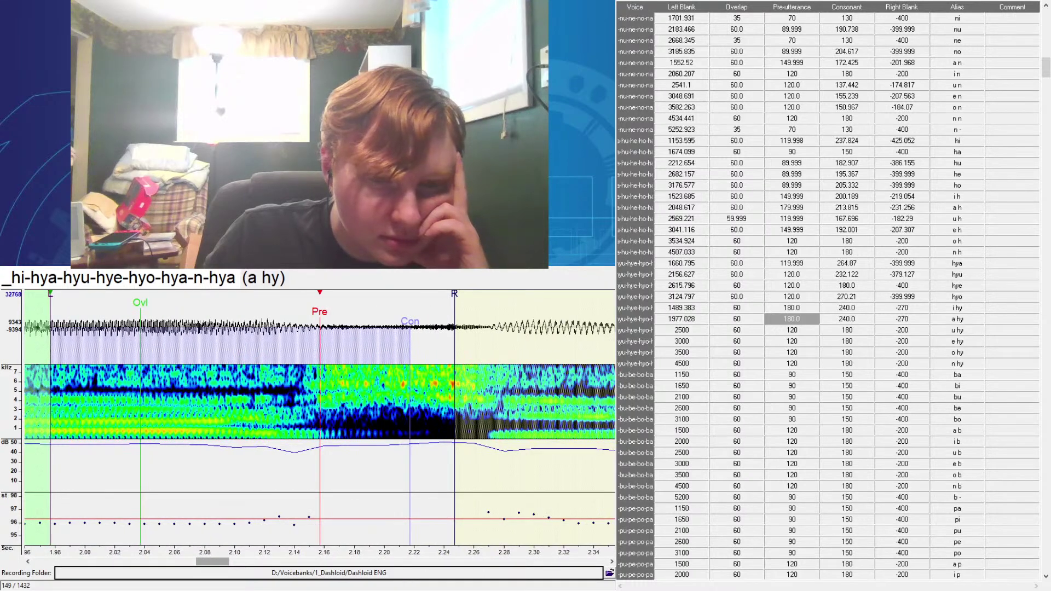
- Fit "u hy" to its consonant with left blank about 2484.1, consonant about 229.3 and right blank about -241.7
key("Down")
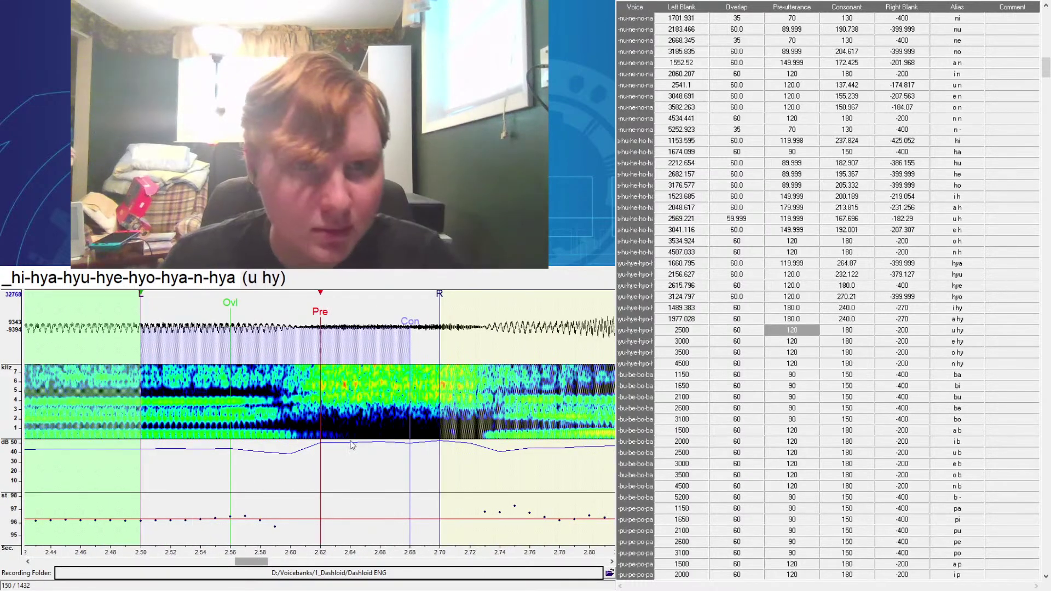
left_click_drag(352, 445, 329, 455)
scroll(413, 524, "up", 2)
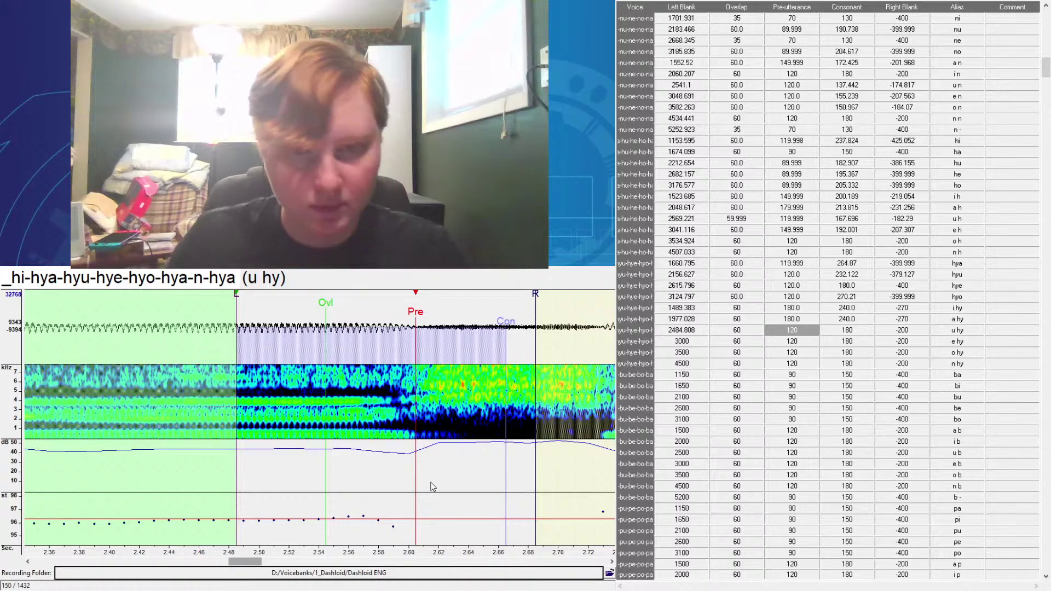
left_click_drag(417, 446, 416, 445)
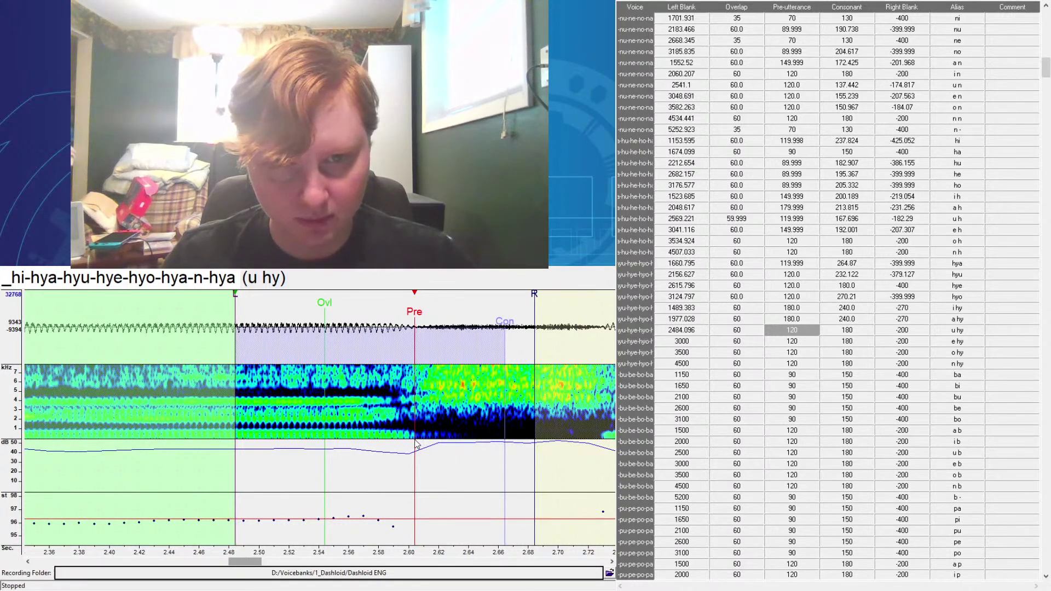
left_click_drag(536, 345, 596, 350)
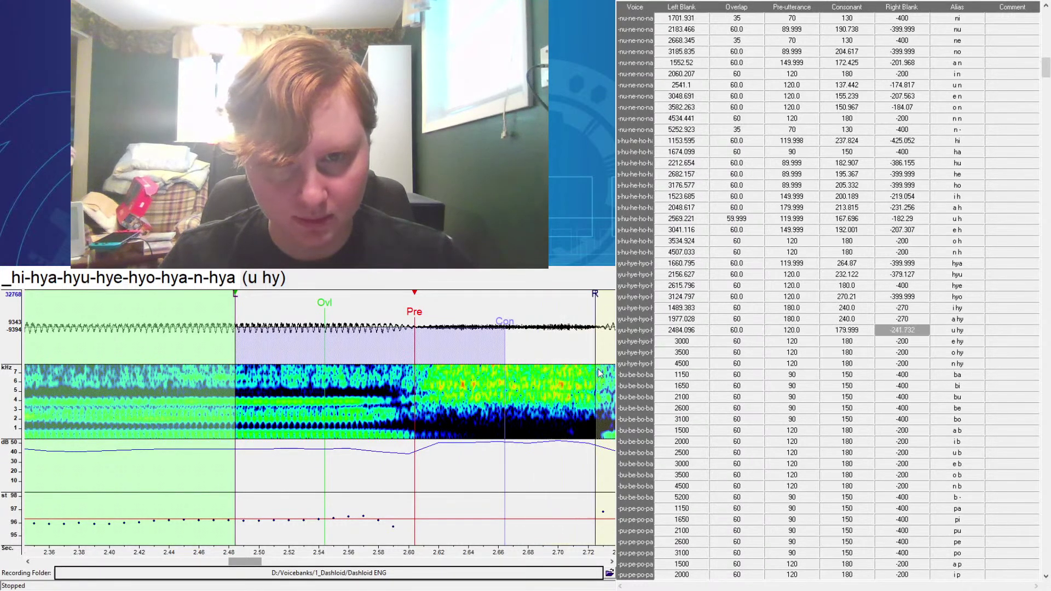
left_click_drag(506, 402, 569, 416)
- Set "e hy" to pre-utterance 150 and consonant 210, with left blank about 2952.1 placing the pre-utterance at the consonant's start
key("Down")
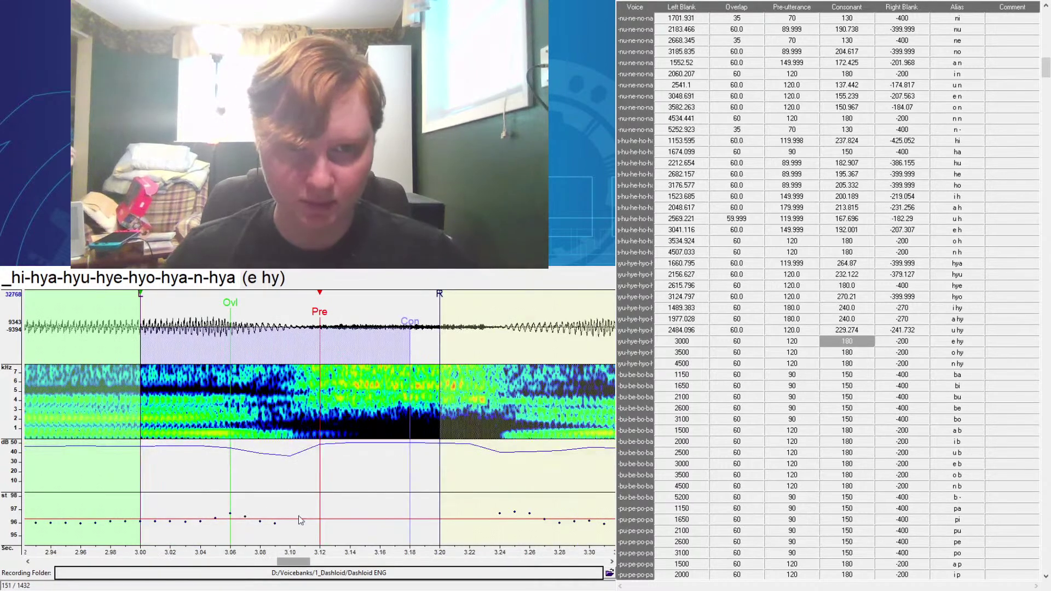
left_click_drag(320, 493, 293, 452)
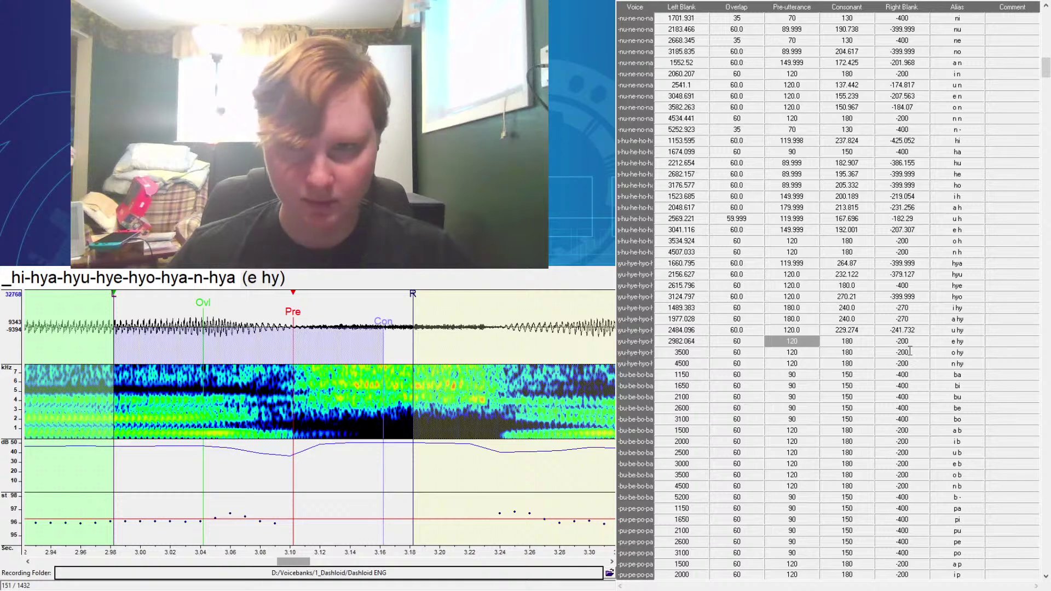
left_click(848, 341)
scroll(850, 368, "down", 9)
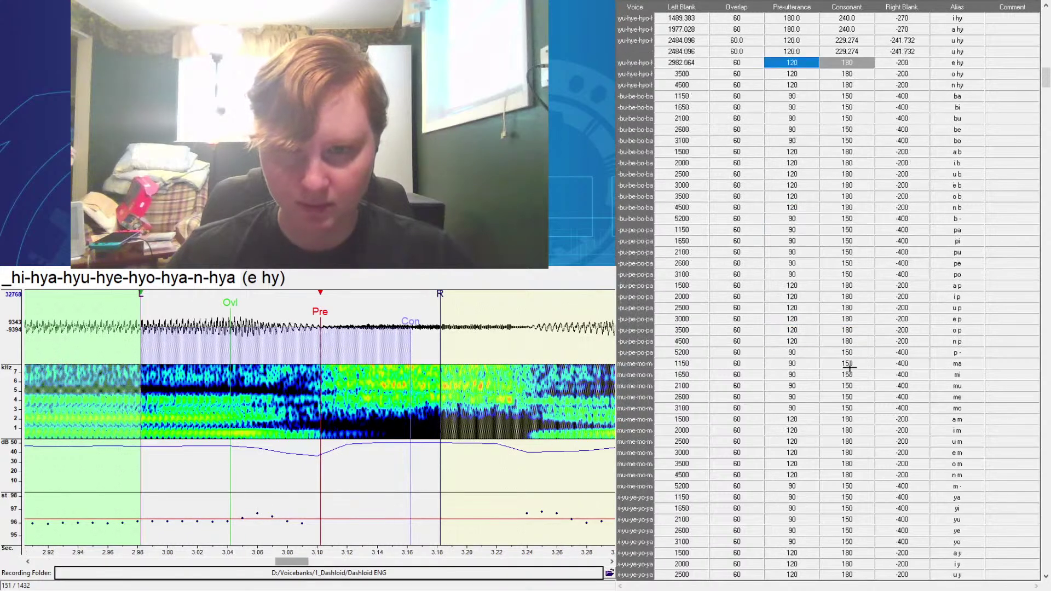
scroll(850, 368, "down", 1)
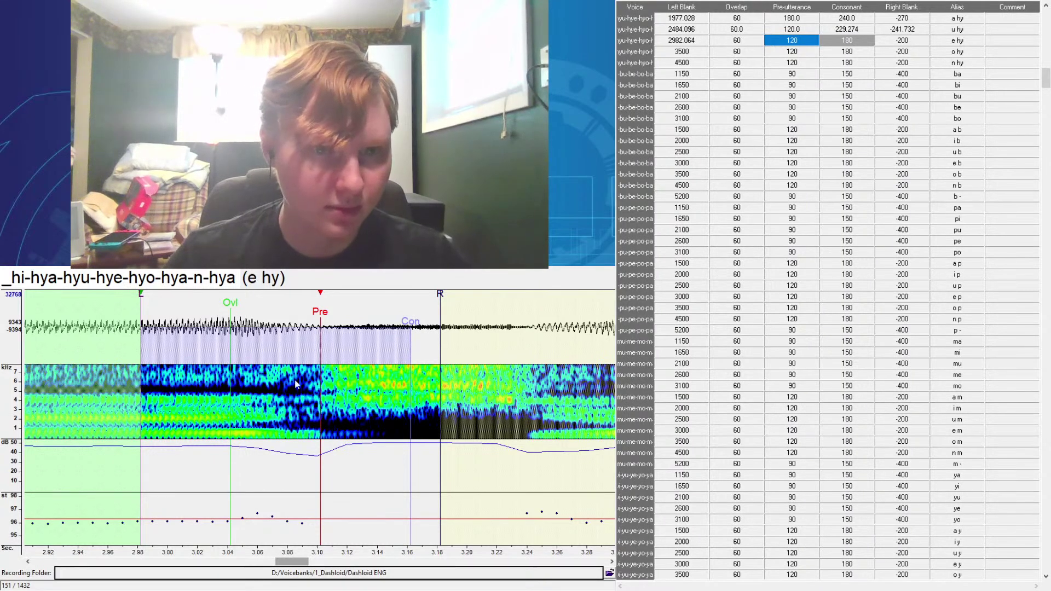
key("ctrl+Up")
scroll(383, 585, "up", 2)
scroll(383, 584, "down", 3)
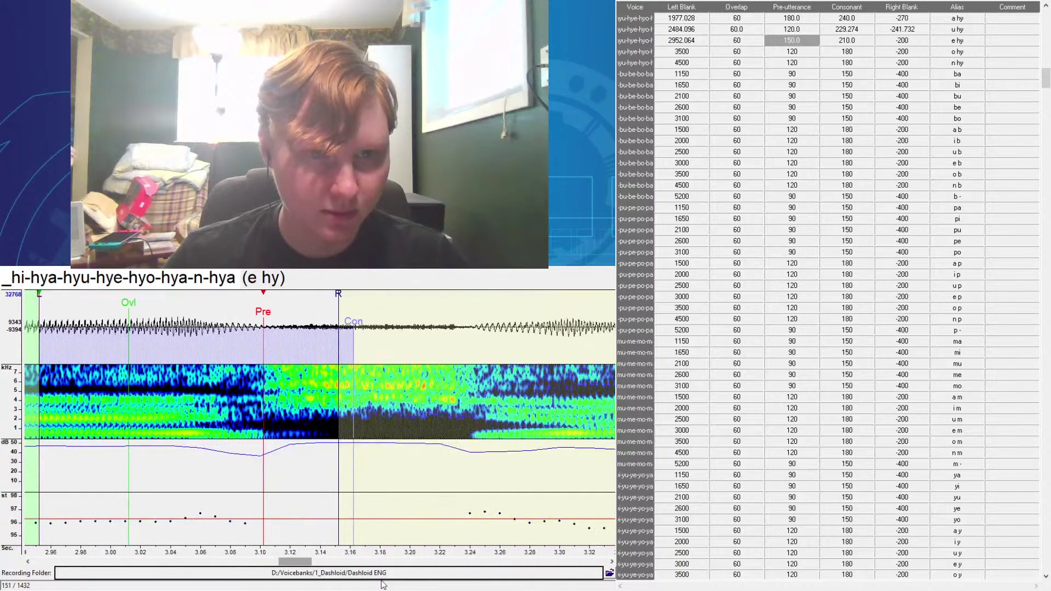
- Extend the "e hy" right blank to about -282.1 at the consonant's end and its consonant marker to about 260.3
left_click_drag(338, 320, 461, 344)
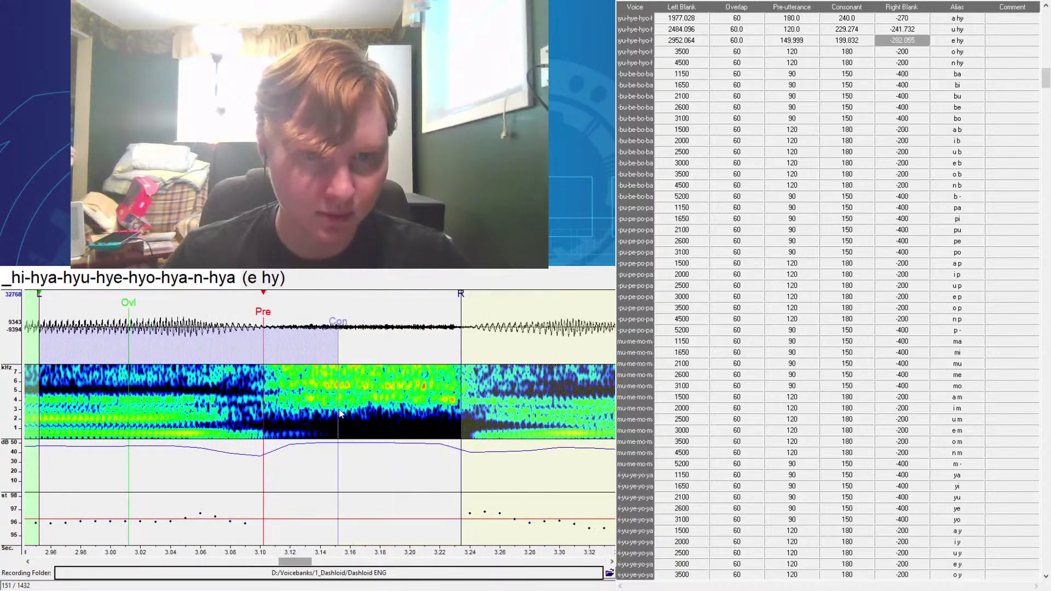
left_click_drag(340, 410, 430, 416)
scroll(355, 585, "up", 3)
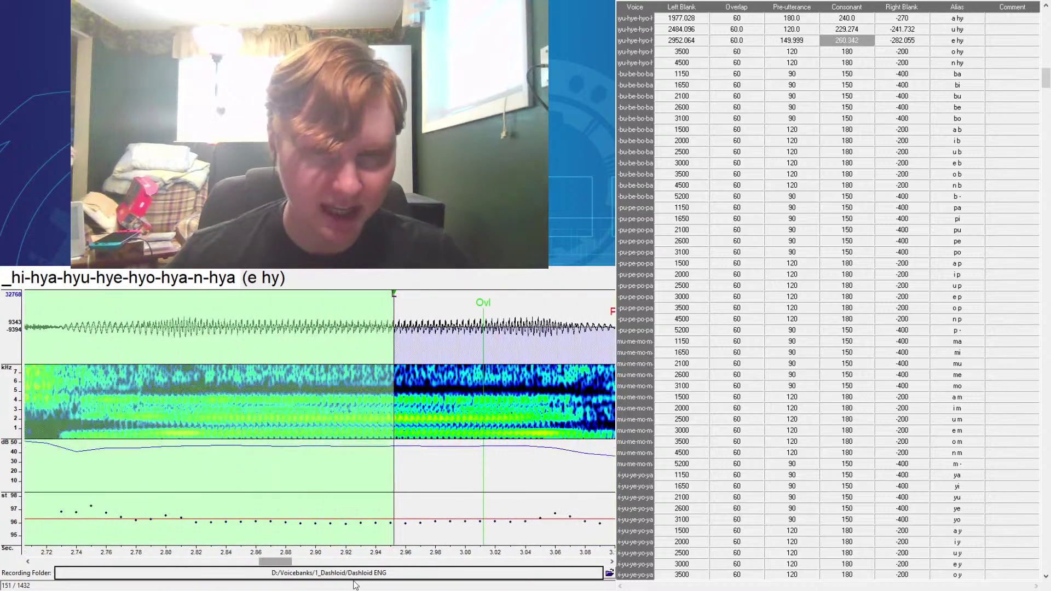
scroll(374, 552, "down", 3)
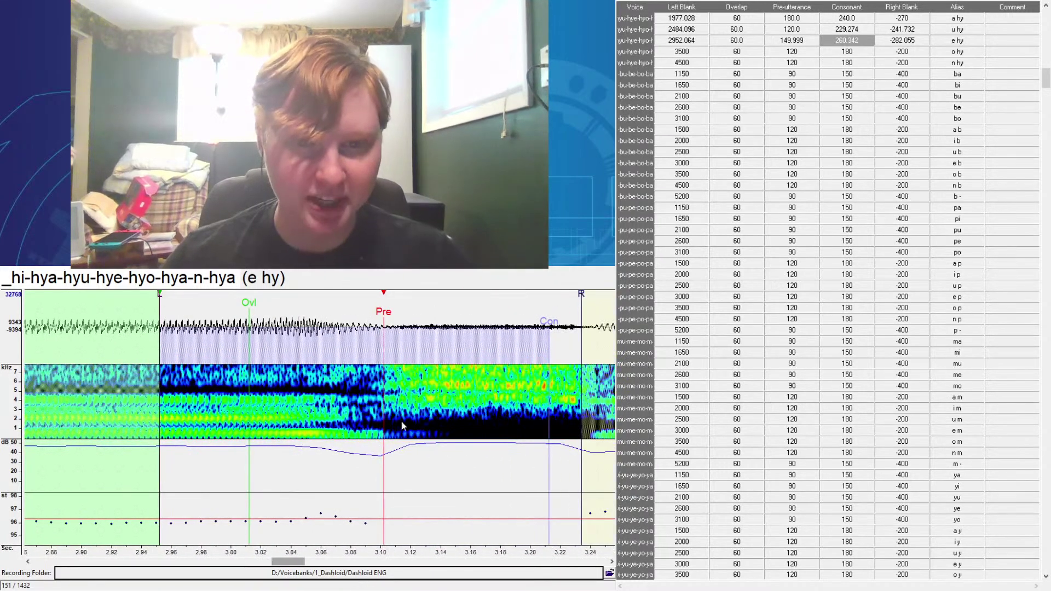
left_click(385, 426)
scroll(427, 585, "up", 2)
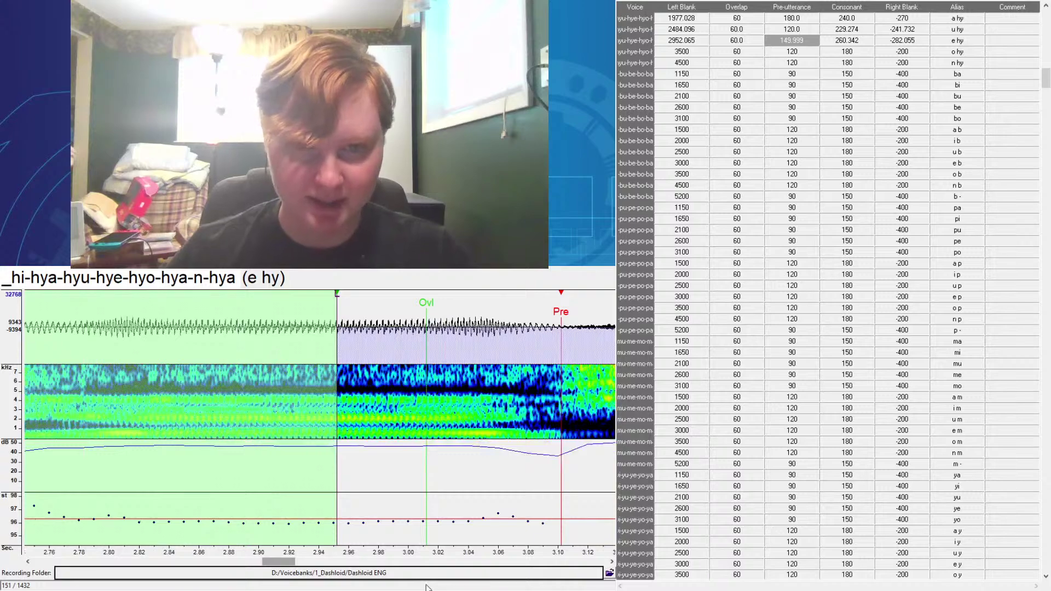
- Set the "o hy" pre-utterance to 150 and align it with the consonant's start using left blank about 3475.7
key("Down")
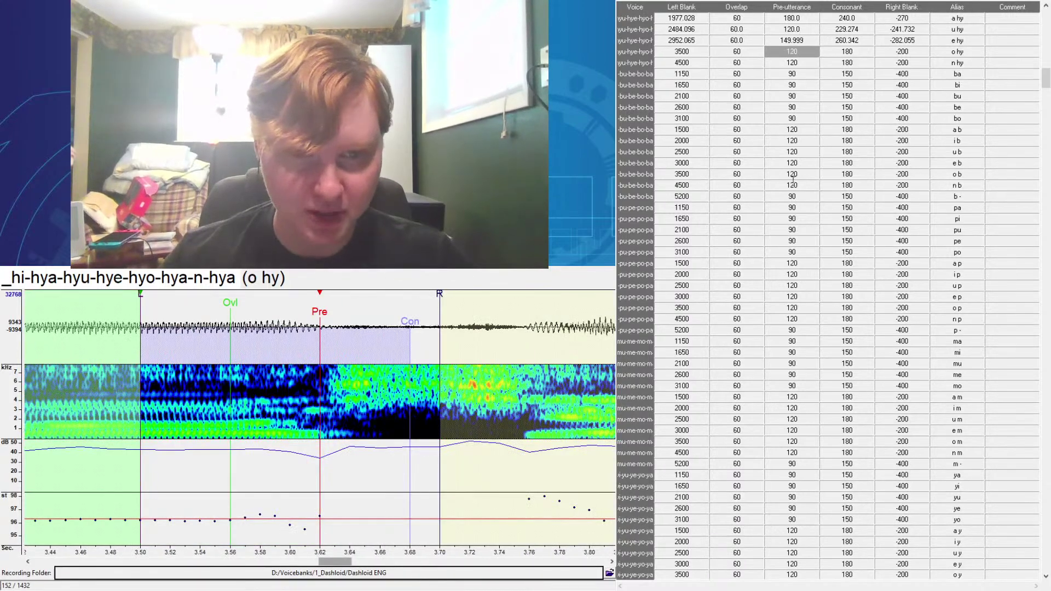
key("BackSpace")
key("BackSpace")
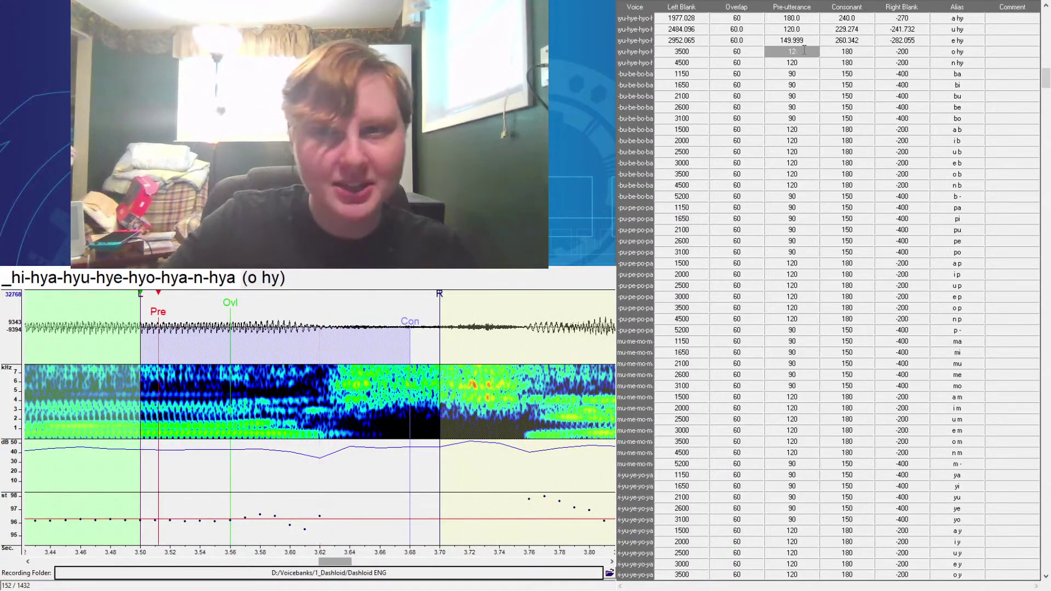
type("50")
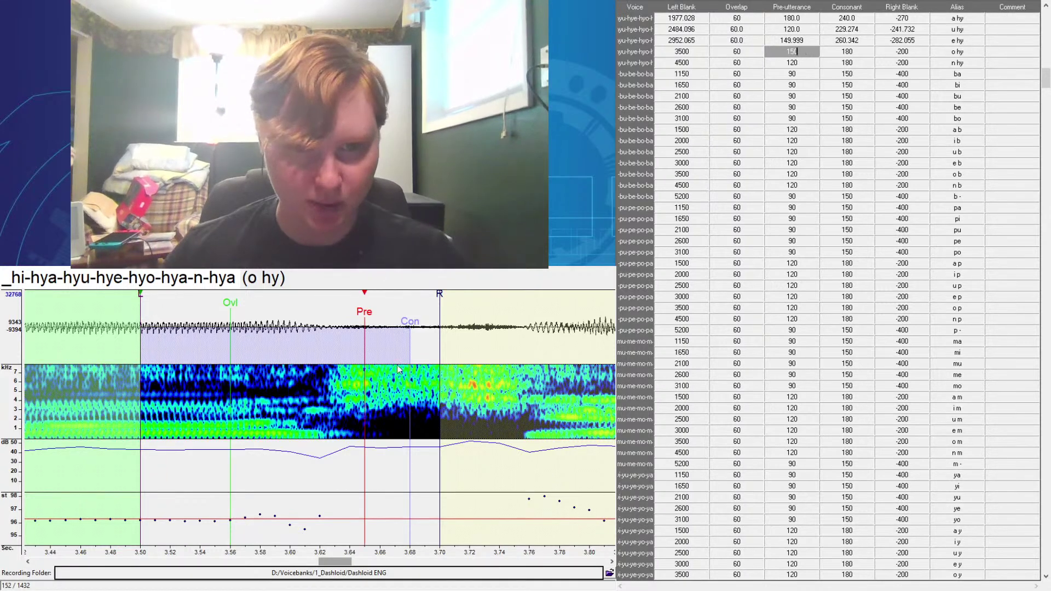
left_click_drag(363, 466, 326, 462)
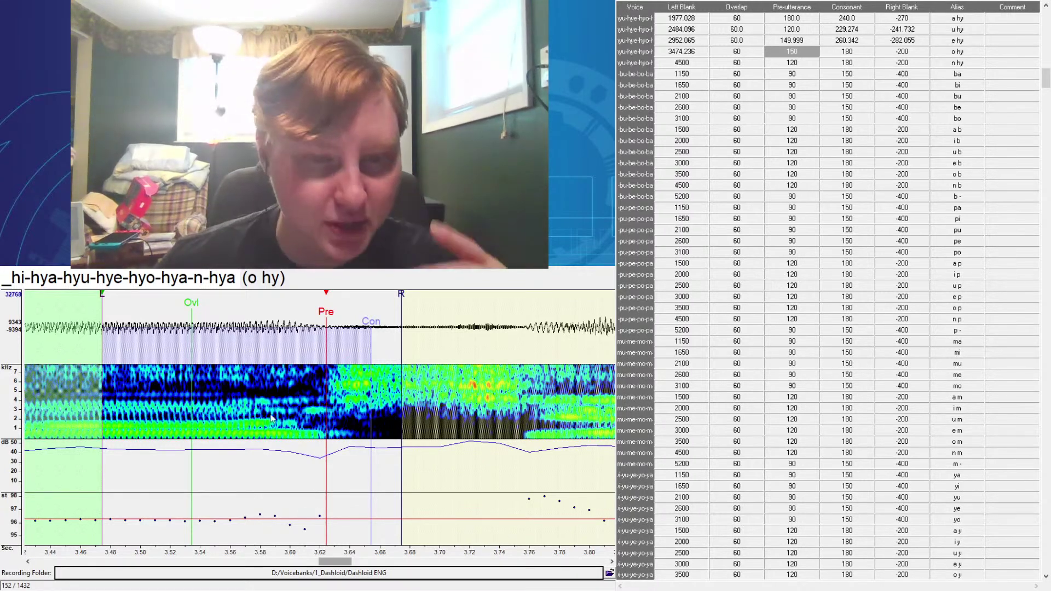
left_click_drag(326, 443, 328, 443)
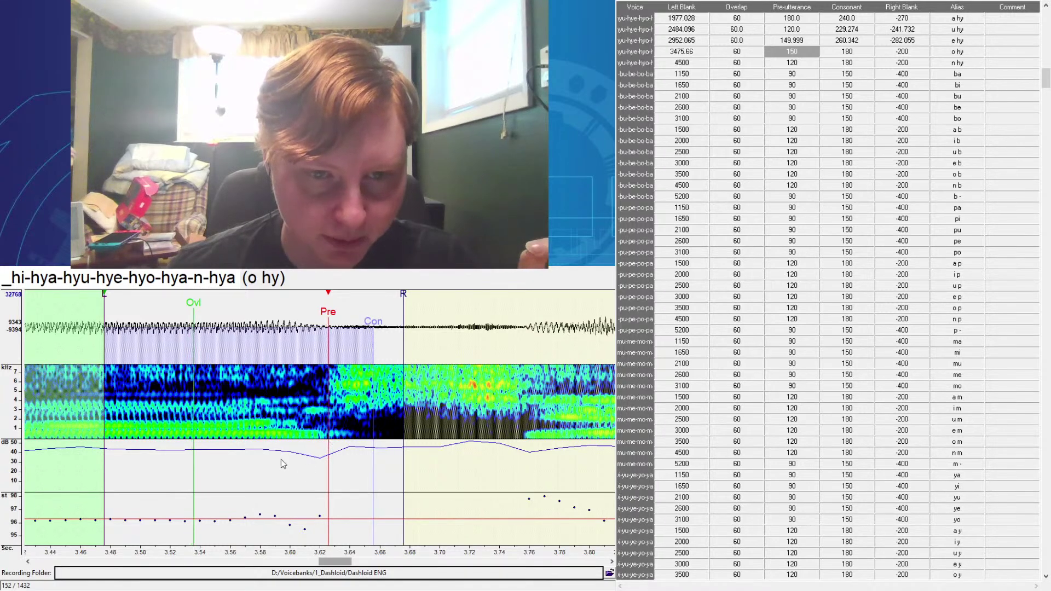
- Extend the "o hy" right blank to about -279.2 and its consonant marker to about 257.9
left_click(612, 562)
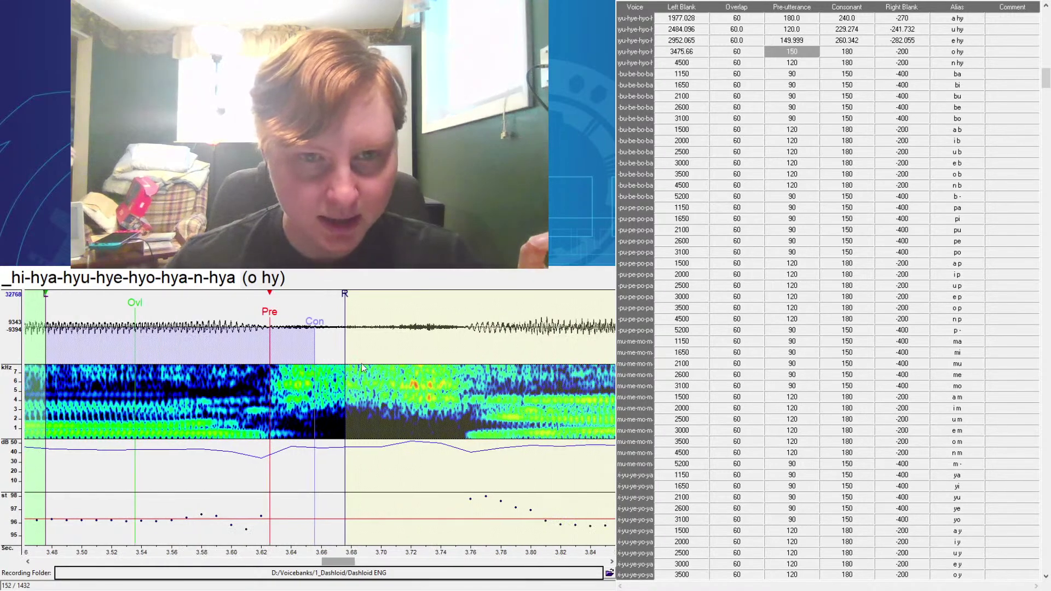
left_click_drag(346, 348, 463, 383)
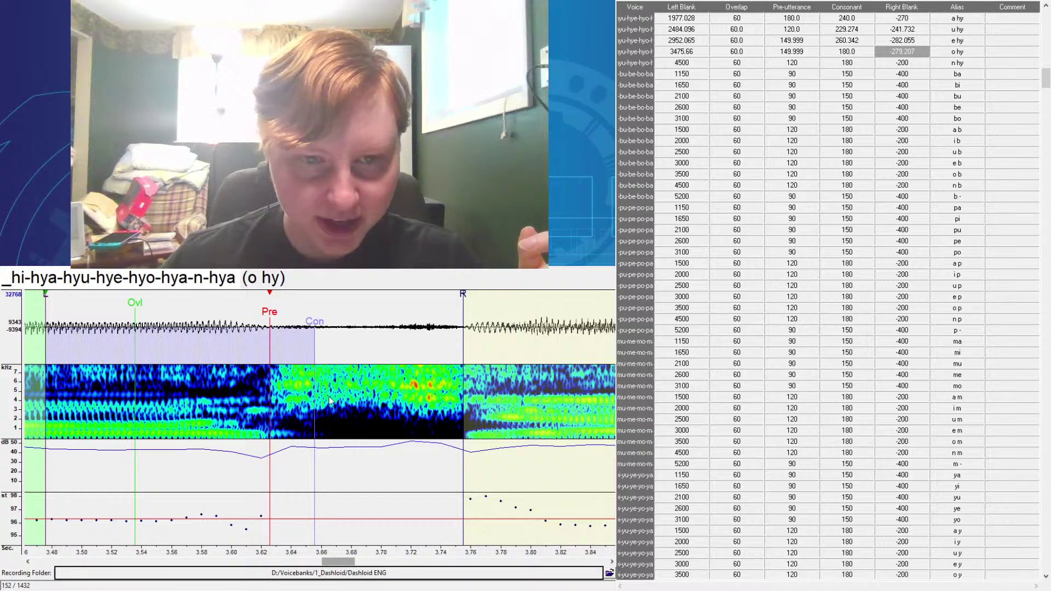
left_click_drag(315, 398, 432, 422)
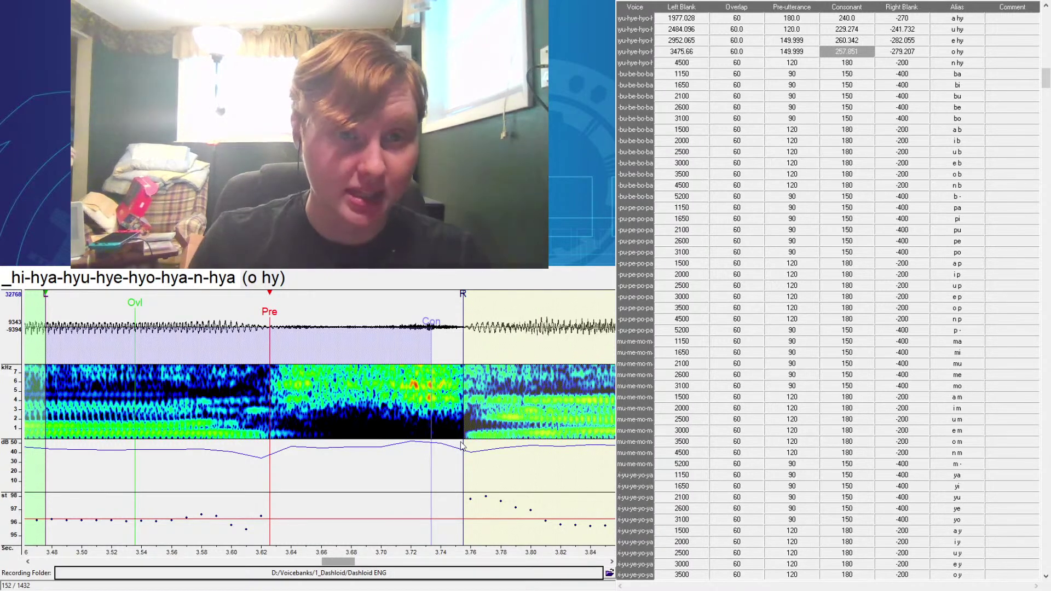
- Fit "n hy" to its consonant with pre-utterance 150, left blank about 4488.7 and right blank about -248.2
key("Down")
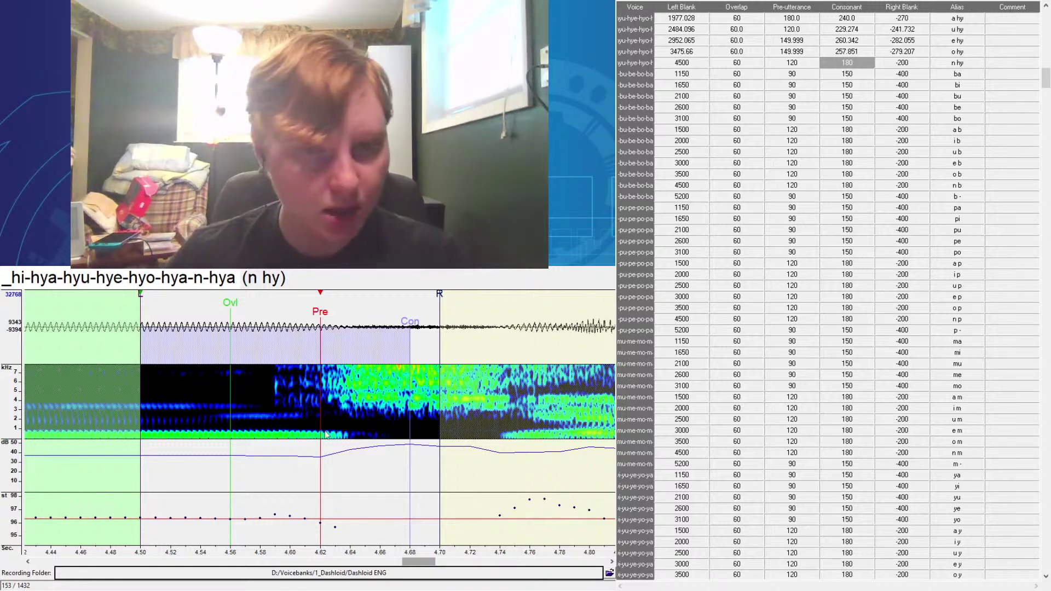
left_click_drag(338, 449, 333, 449)
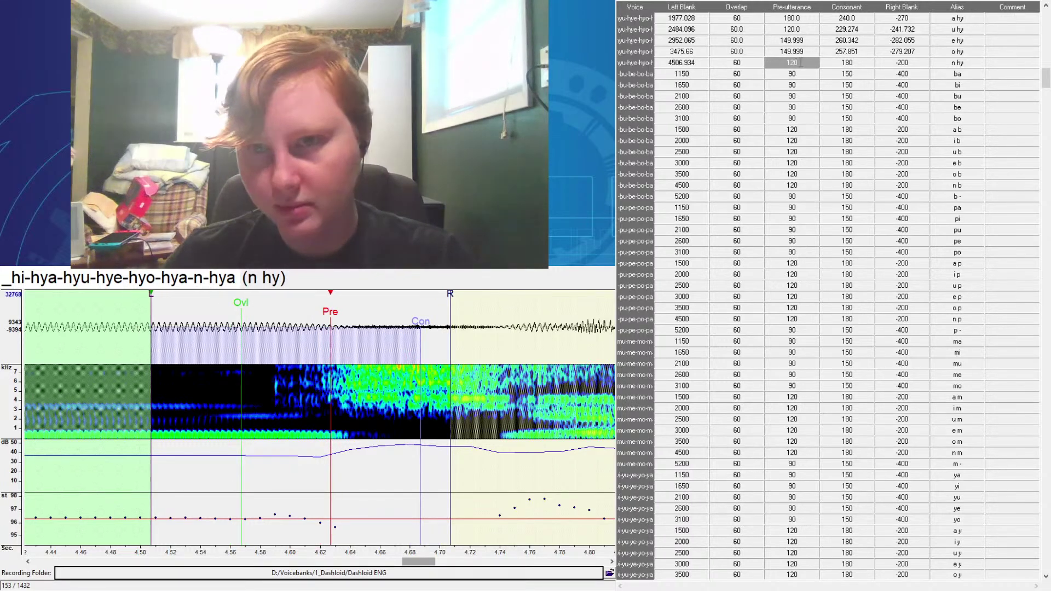
left_click(824, 63)
key("Left")
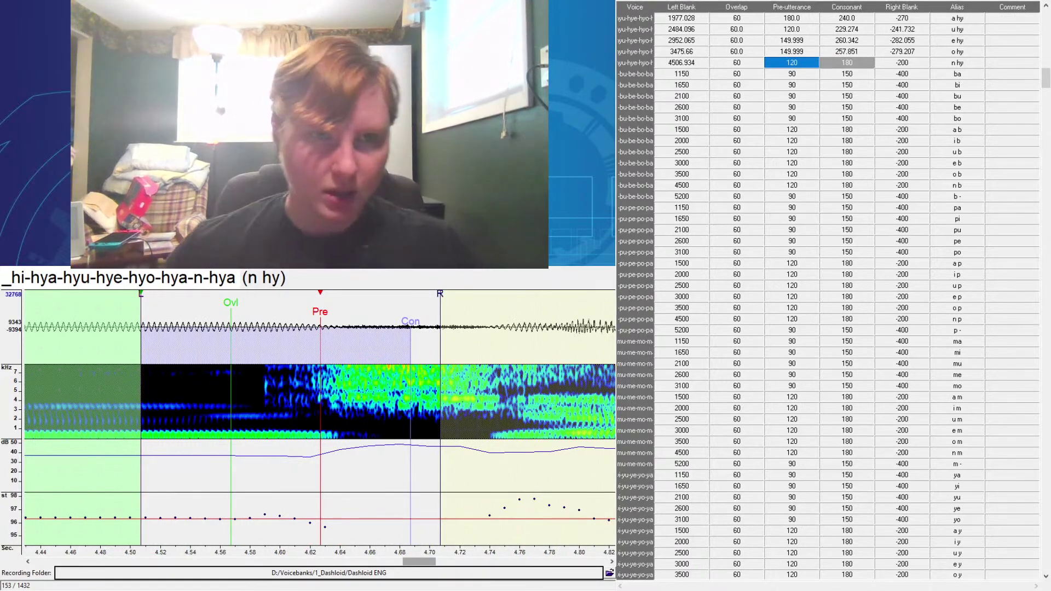
left_click(341, 444)
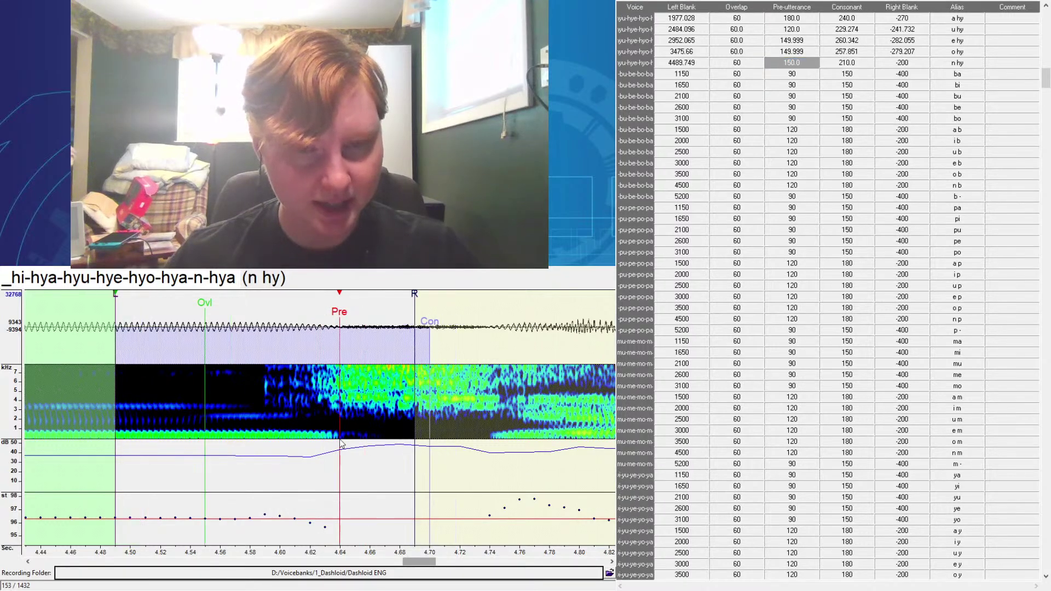
left_click_drag(341, 443, 340, 442)
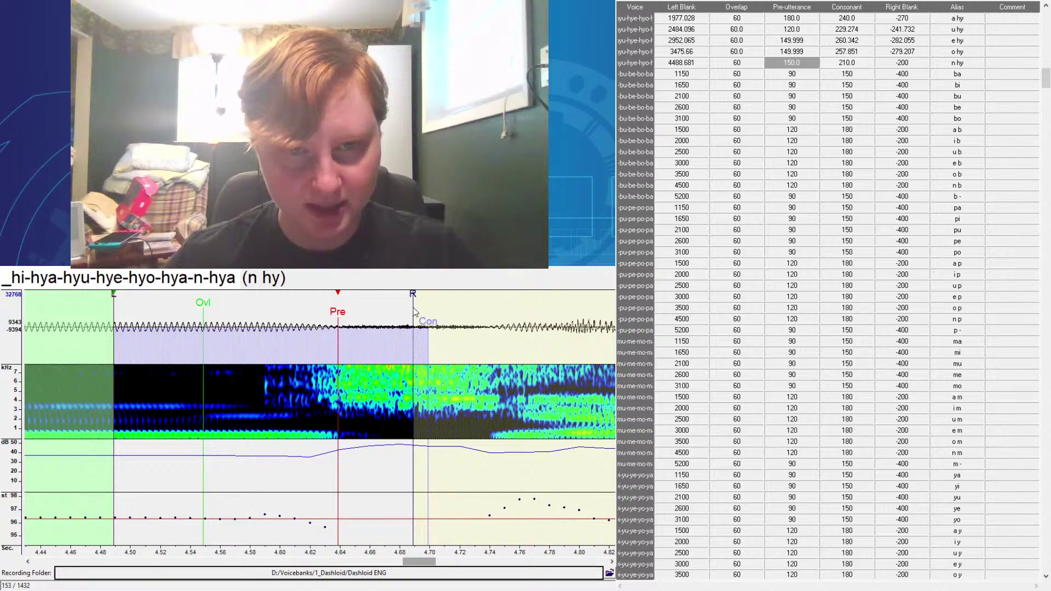
mouse_move(414, 312)
left_mouse_down()
mouse_move(490, 340)
mouse_move(484, 356)
left_mouse_up()
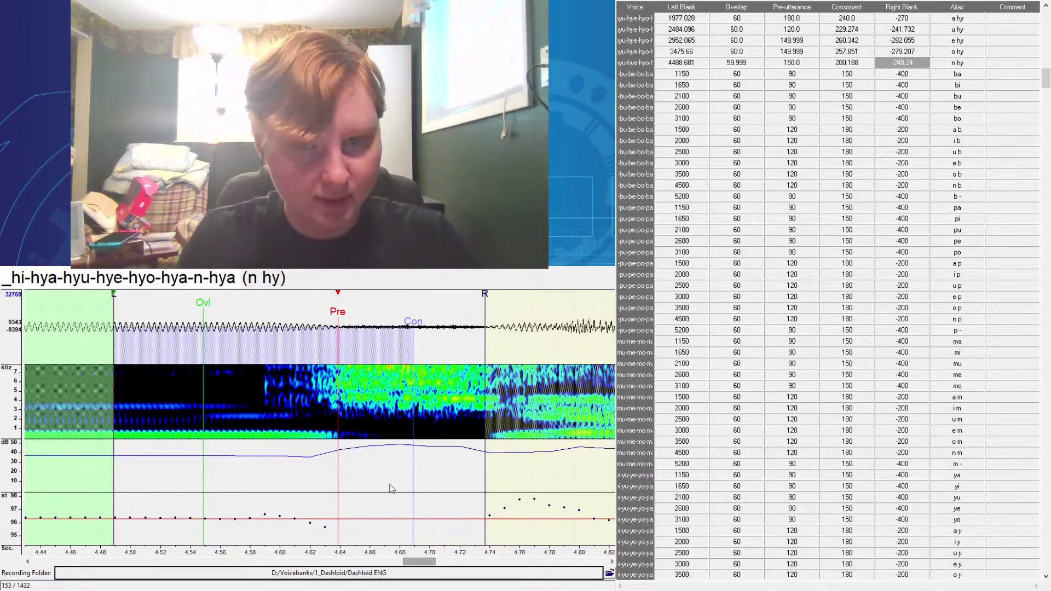
- Align the "ba" pre-utterance with the vowel's onset by moving its left blank to about 1127.0
key("Down")
left_click(288, 449)
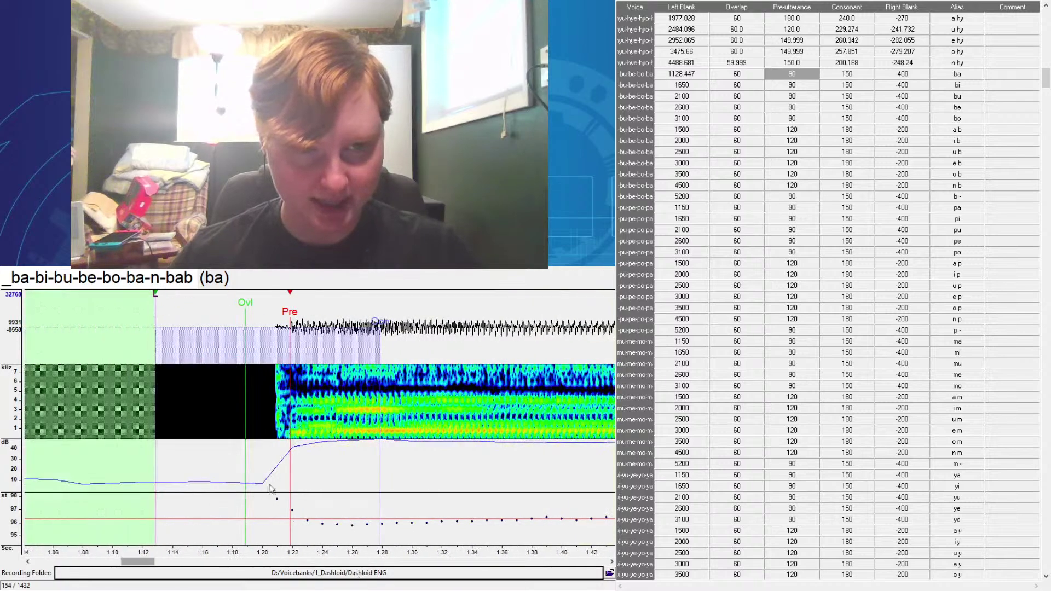
left_click(288, 438)
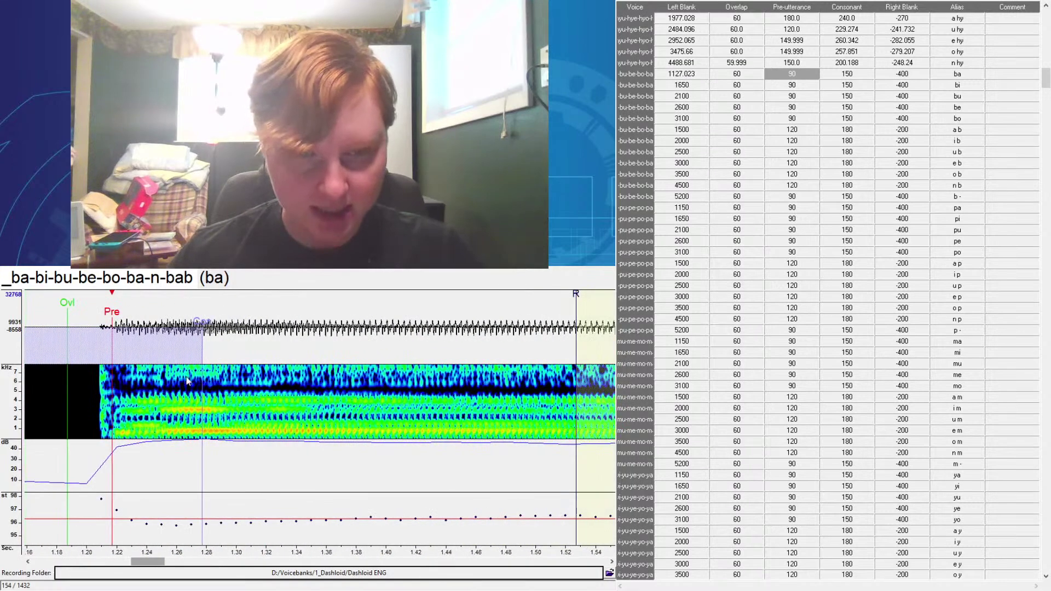
- Return to "n hy" and set its consonant marker to about 231.9, just before the consonant's end
left_click(809, 63)
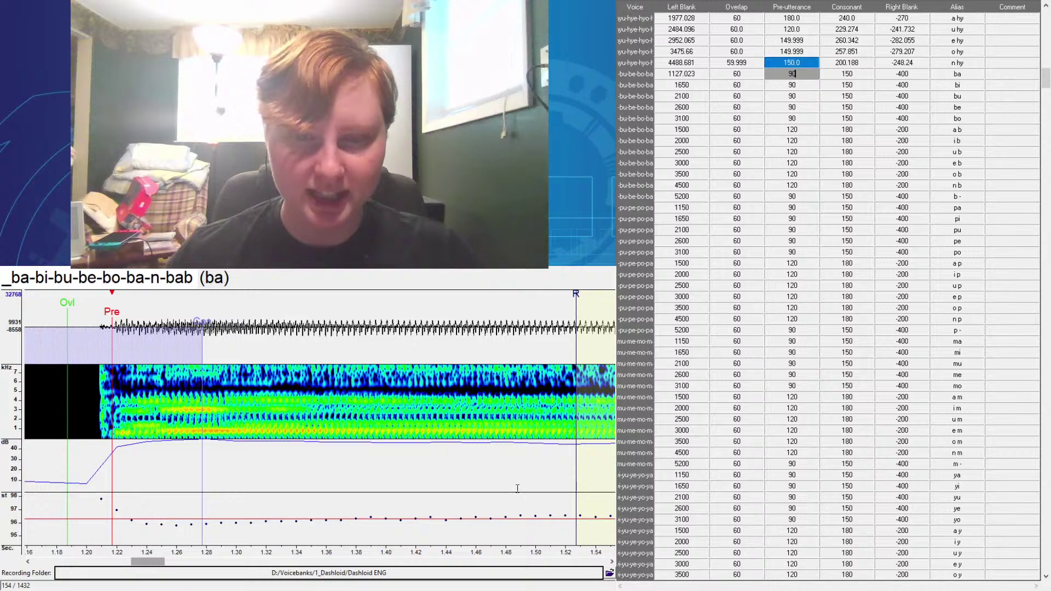
left_click_drag(397, 437, 361, 421)
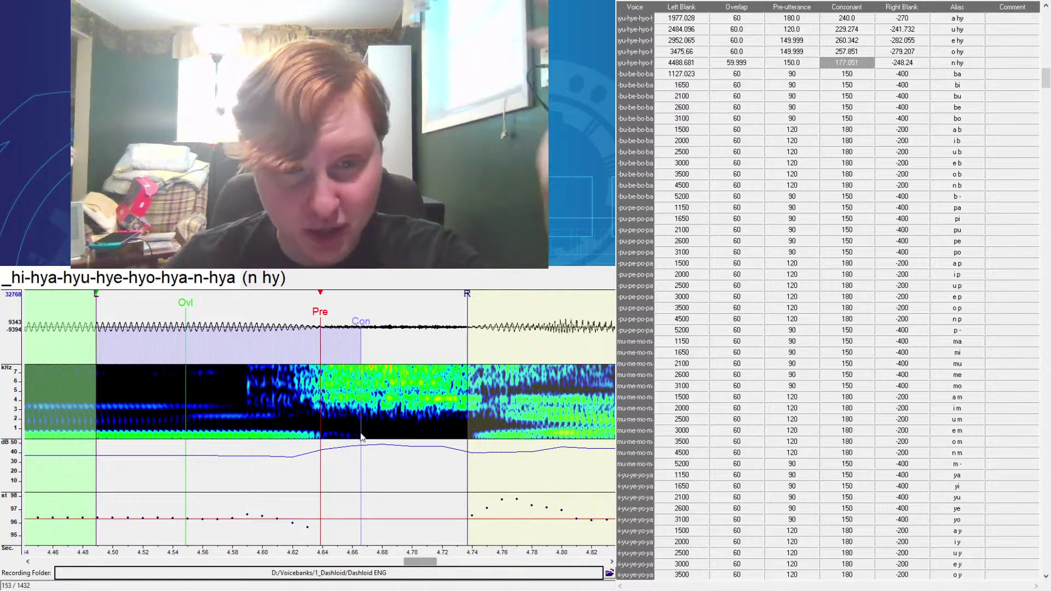
left_click_drag(364, 436, 443, 436)
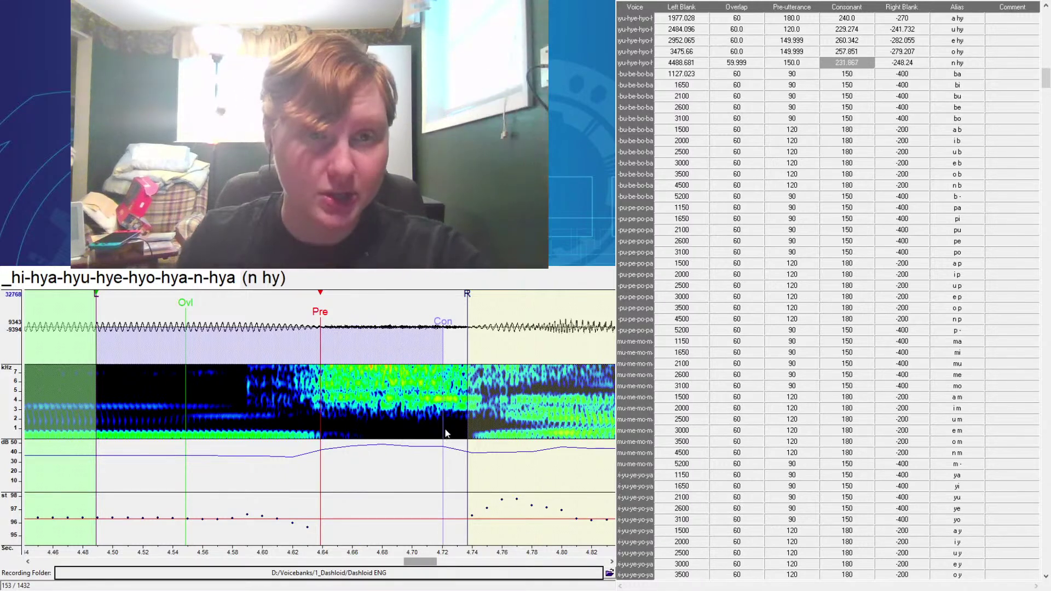
- Extend the "ba" consonant to about 213.5 and its right blank to about -480.1 within the steady vowel
key("Down")
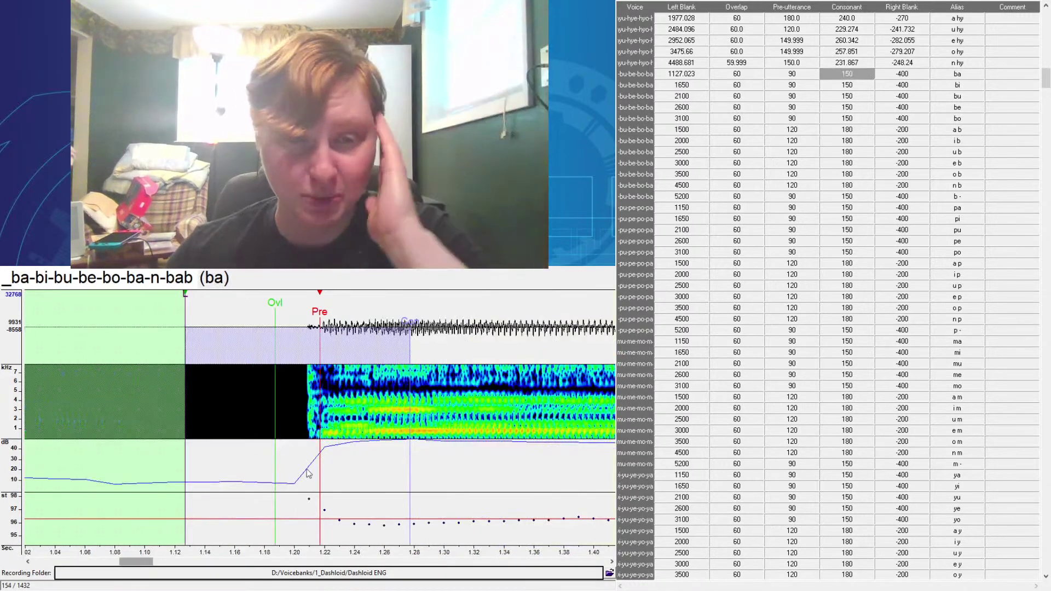
scroll(307, 482, "down", 3)
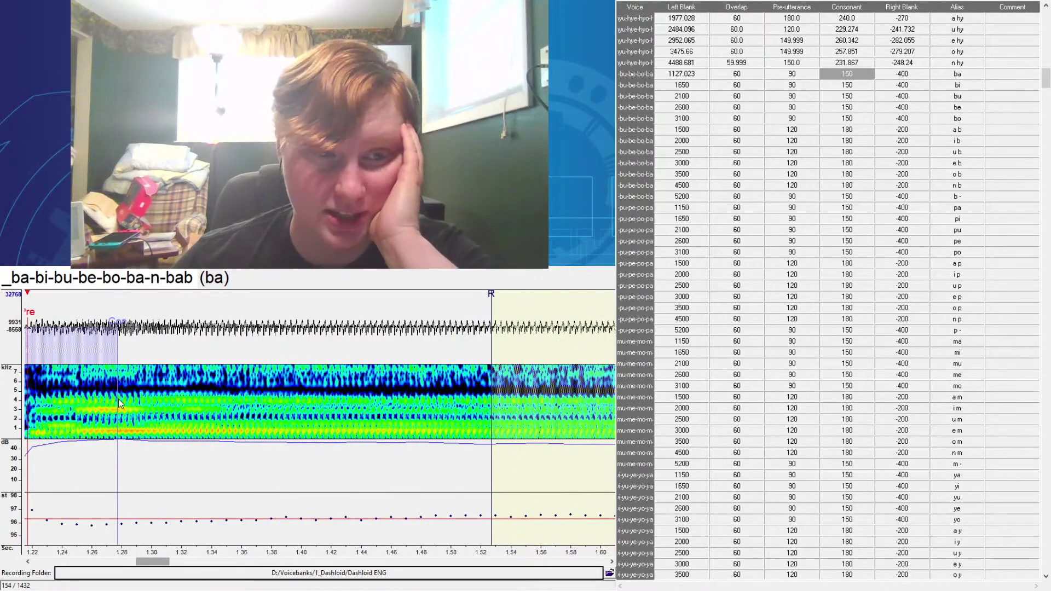
left_click_drag(118, 399, 218, 449)
scroll(274, 493, "down", 3)
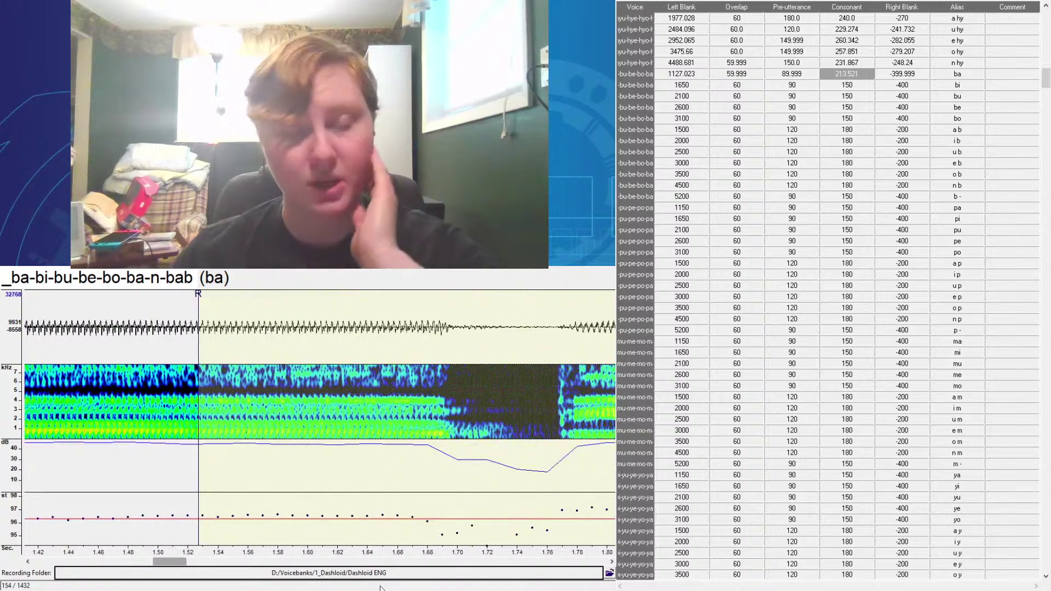
scroll(379, 585, "up", 4)
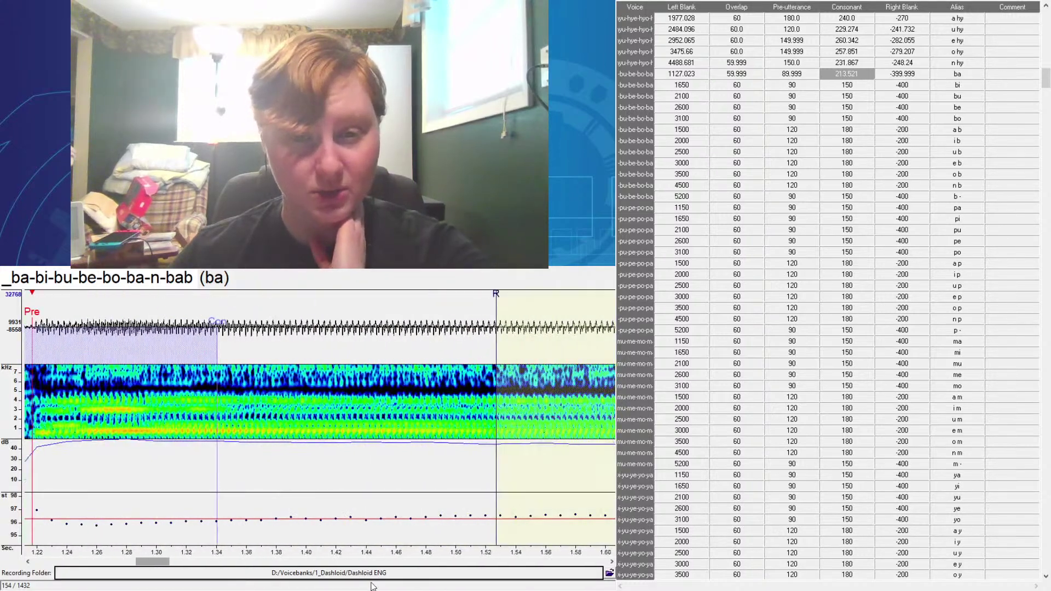
scroll(372, 586, "down", 2)
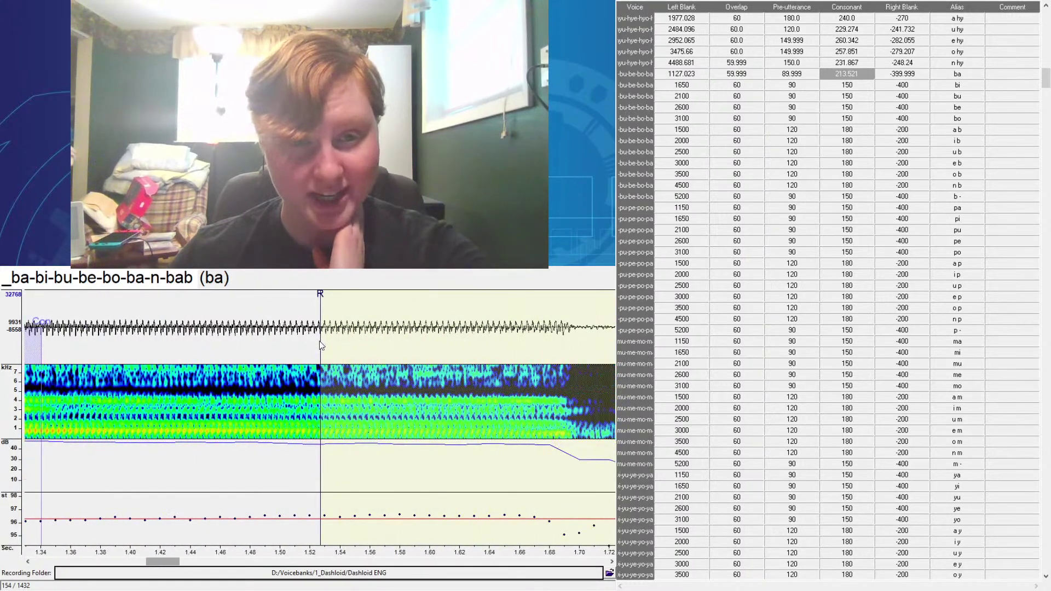
left_click_drag(323, 346, 442, 394)
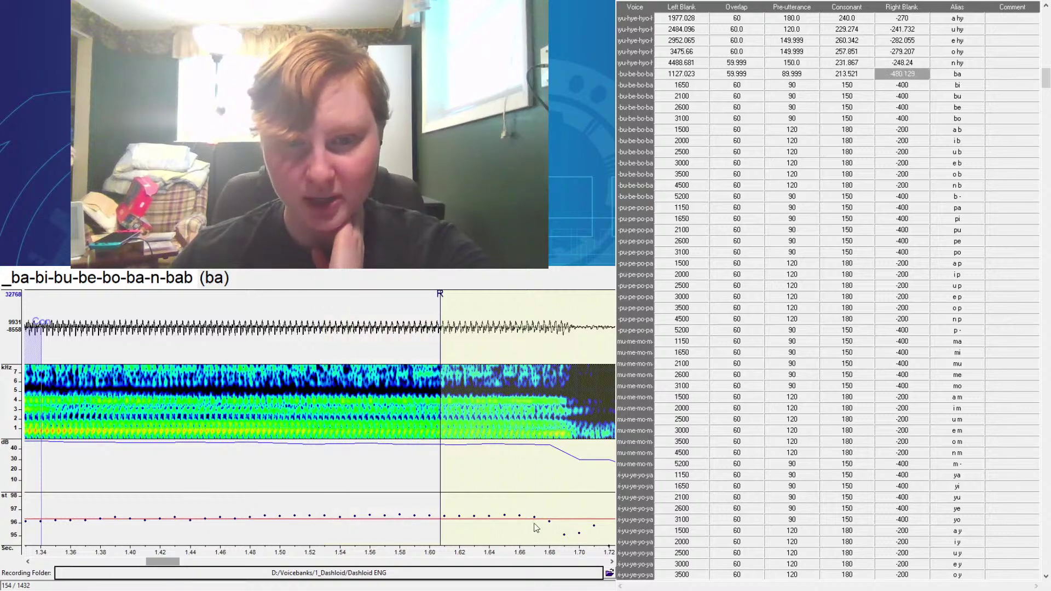
left_click(792, 73)
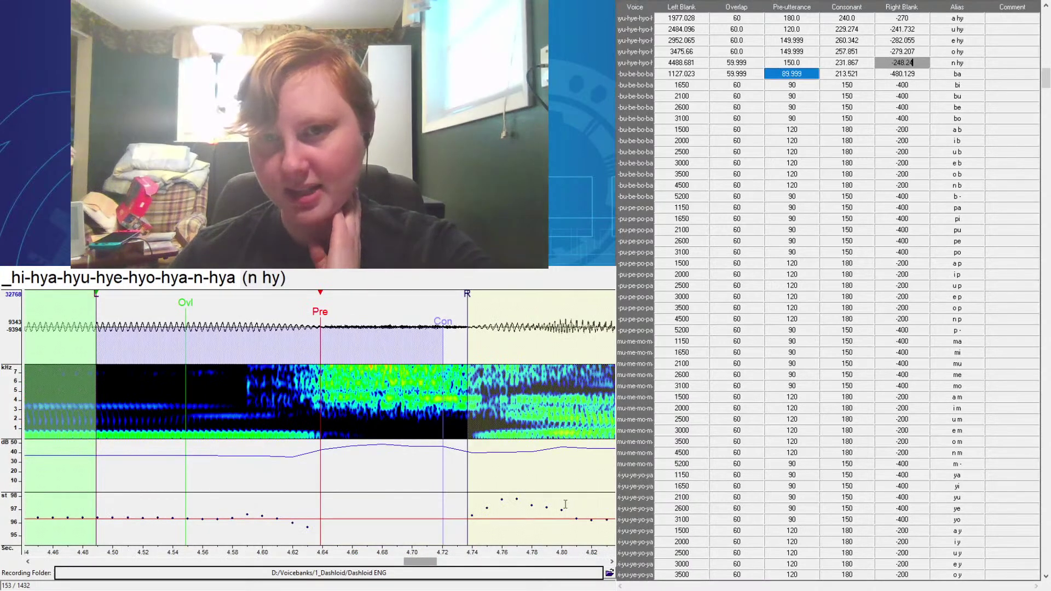
- Fit "bi" to its vowel onset with left blank about 1697.3, overlap 40, pre-utterance 80 and consonant 140
scroll(500, 574, "up", 1)
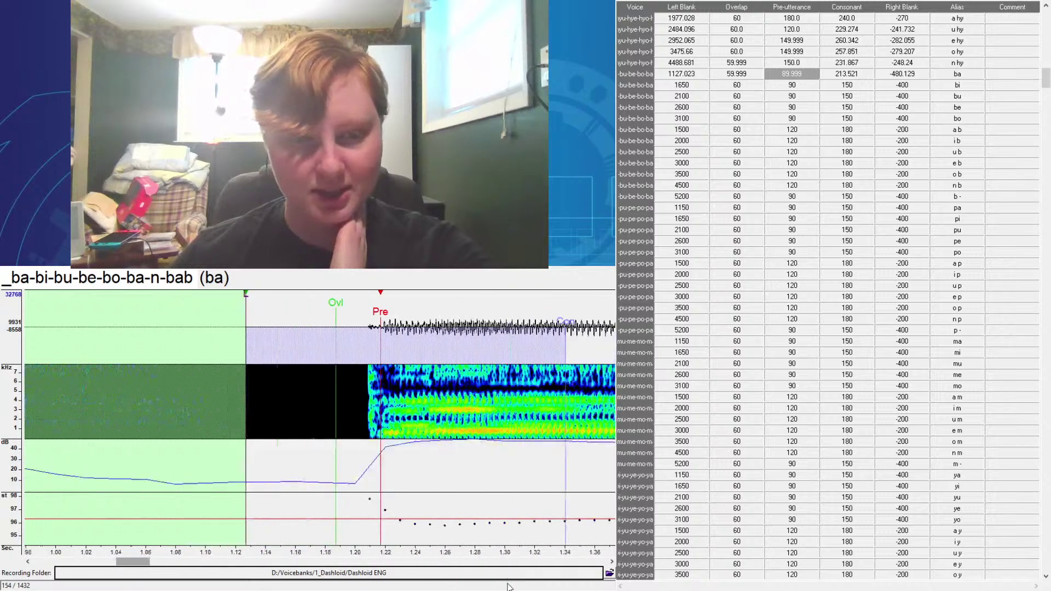
scroll(507, 573, "down", 4)
key("Down")
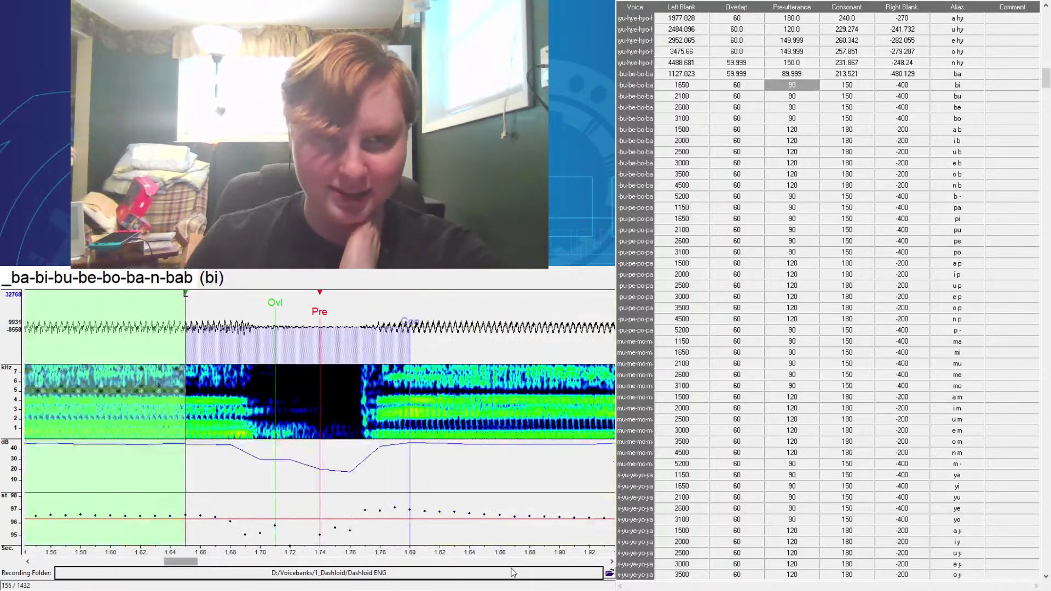
left_click_drag(382, 419, 404, 430)
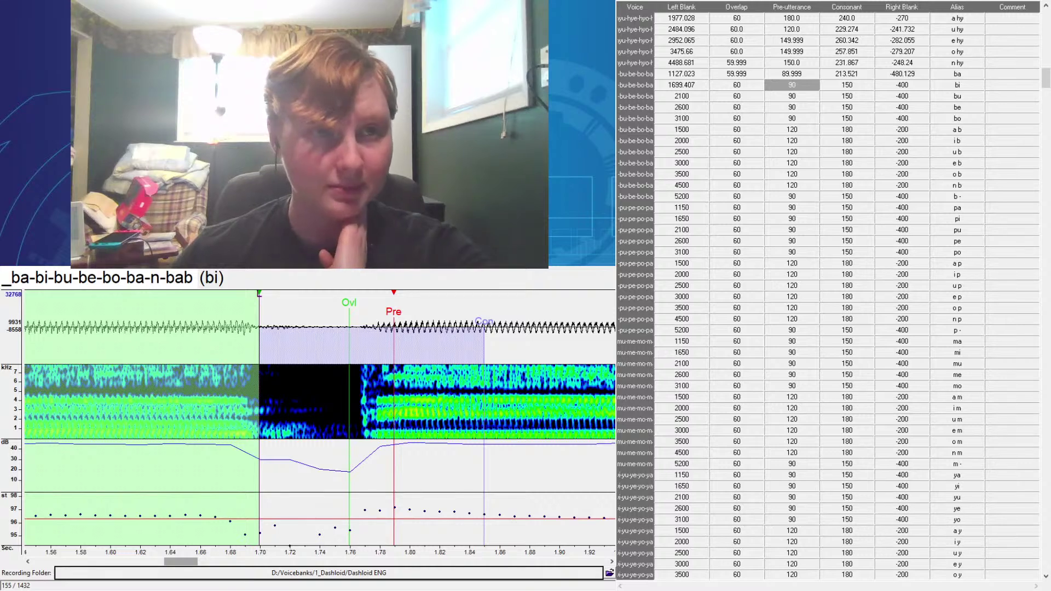
left_click_drag(736, 85, 835, 83)
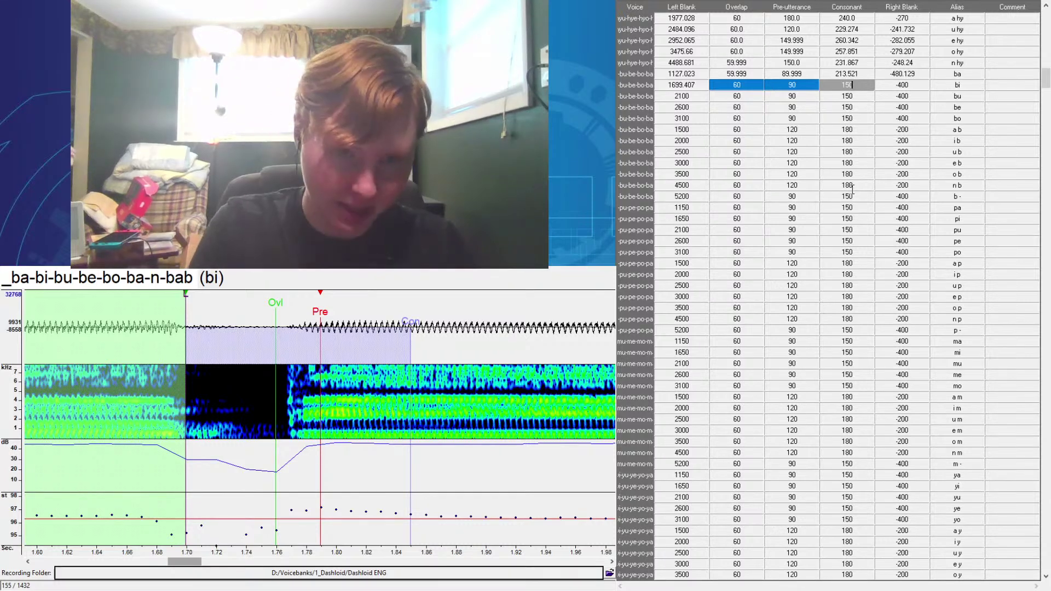
key("BackSpace")
key("BackSpace")
type("40")
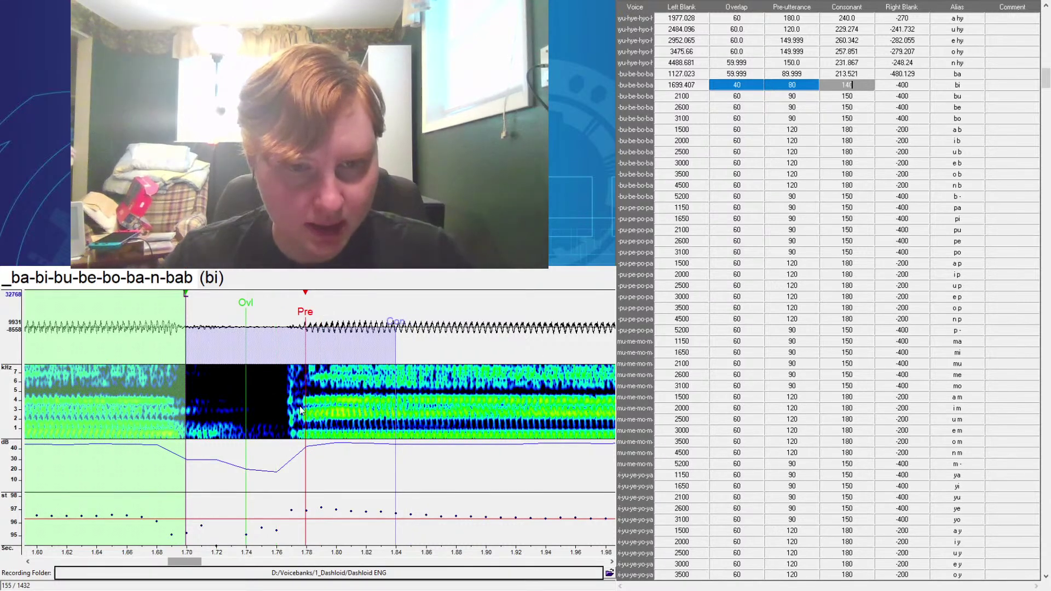
key("Left")
scroll(438, 580, "down", 5)
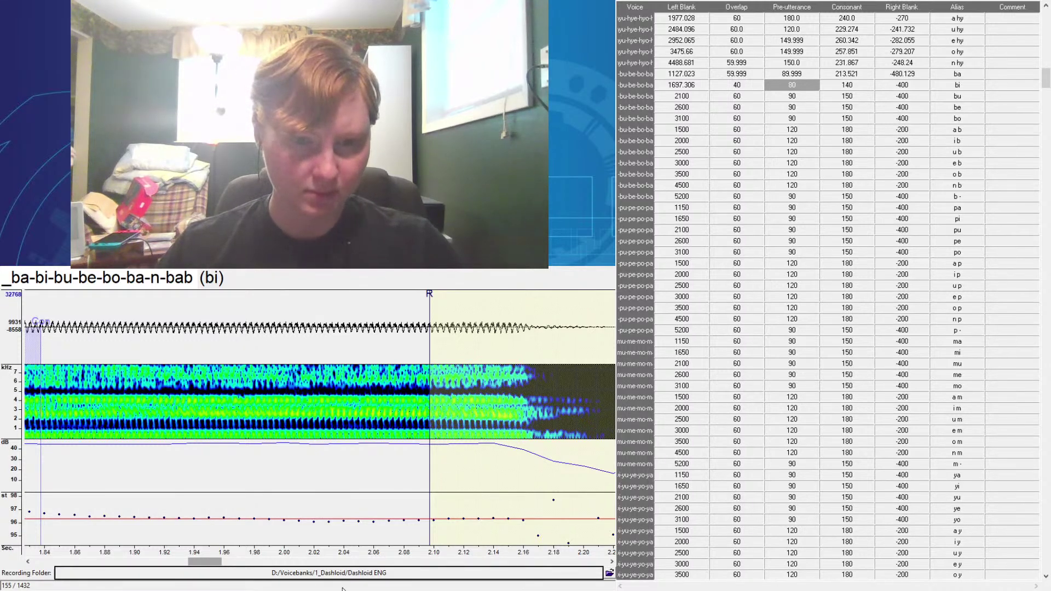
- Fit "bu" to its vowel onset with left blank about 2173.2, overlap 40, pre-utterance 80 and consonant 140
key("Down")
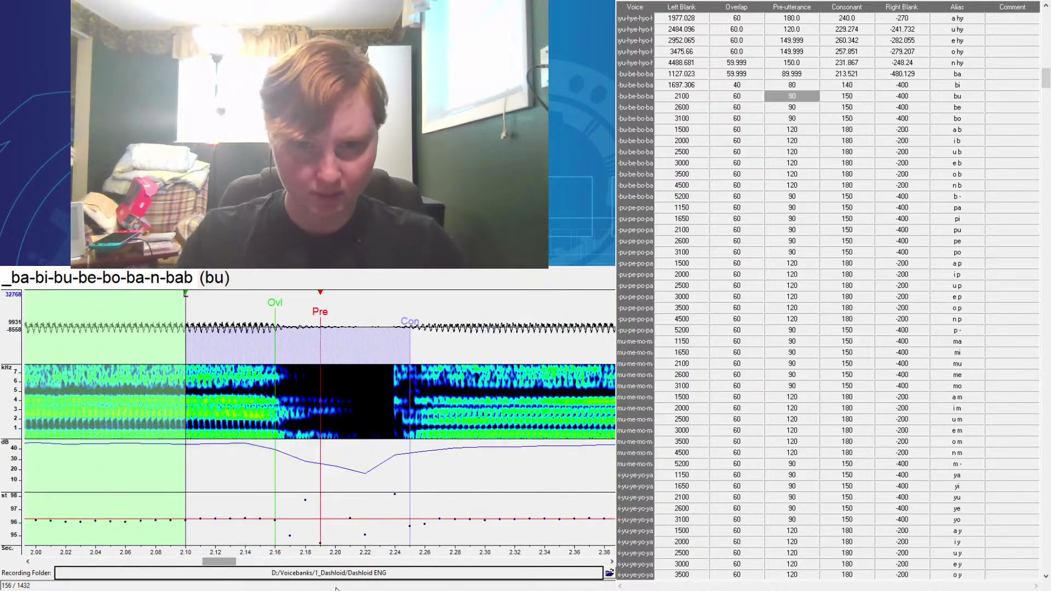
left_click_drag(317, 502, 417, 437)
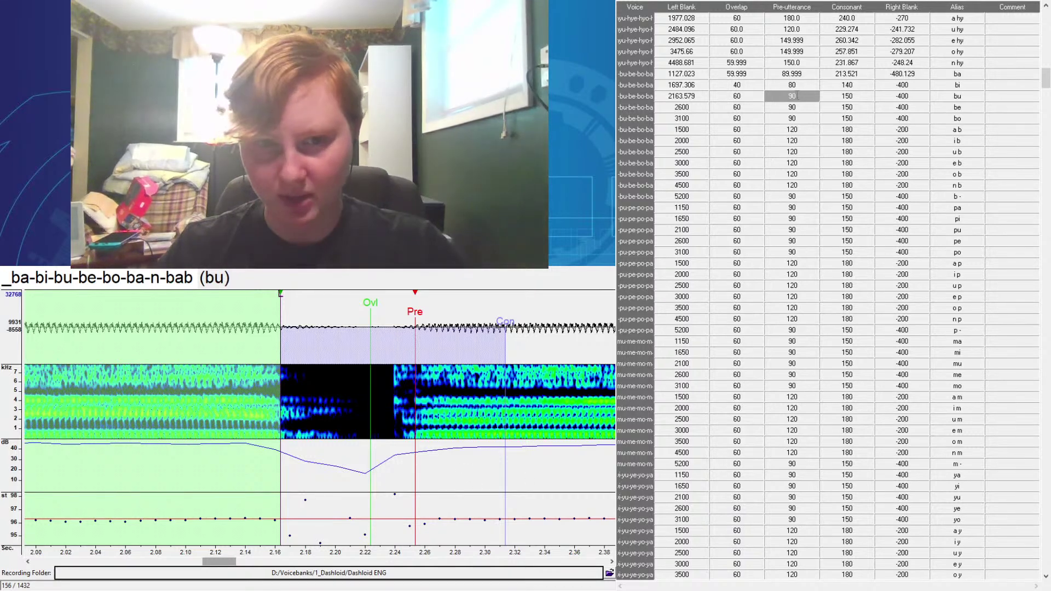
left_click_drag(754, 95, 840, 94)
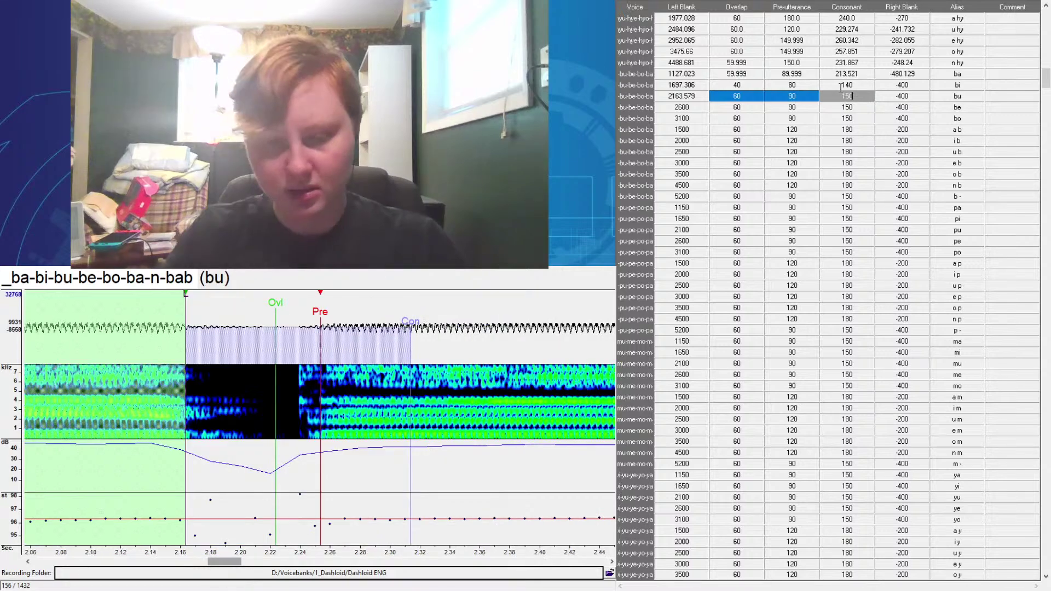
type("40\t80\t140")
left_click_drag(192, 430, 206, 430)
key("Down")
key("Down")
left_click(739, 95)
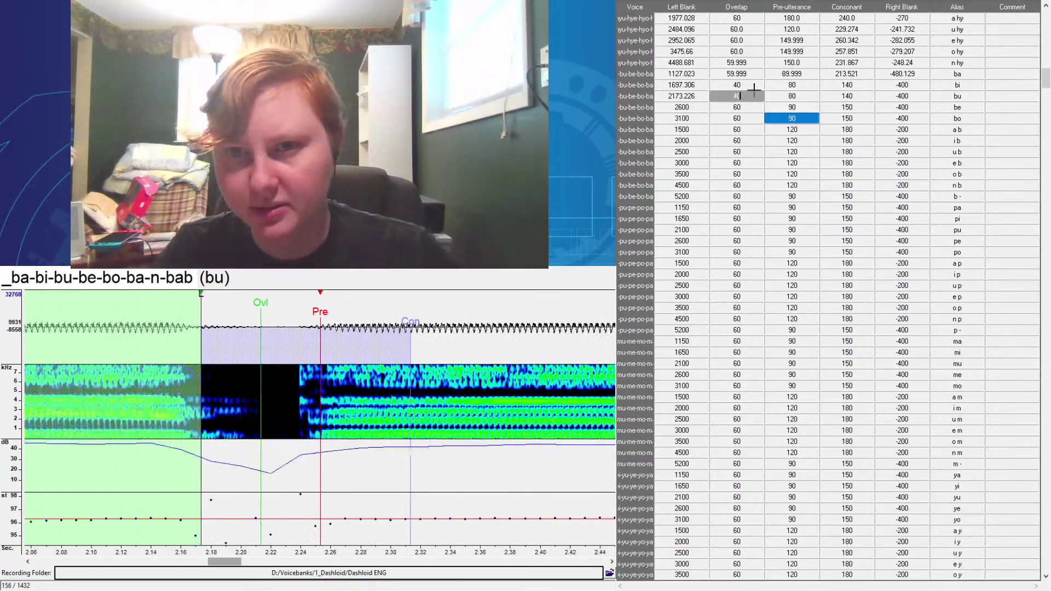
- Set "be" to left blank about 2655.2 and consonant about 196.4, and move the "bo" left blank to about 3160.6
key("Down")
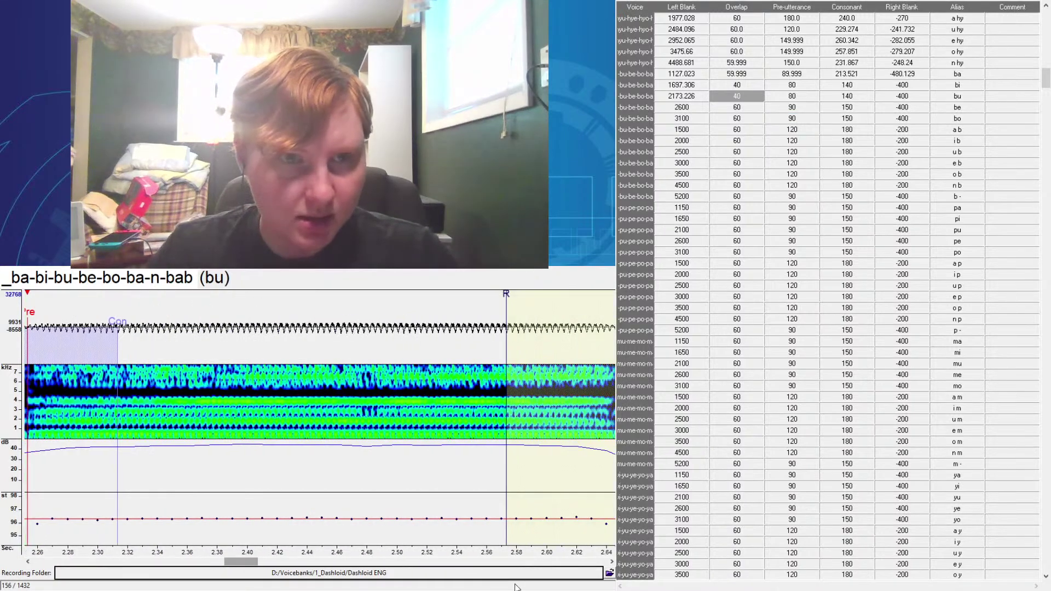
left_click_drag(186, 430, 269, 430)
scroll(320, 418, "right", 3)
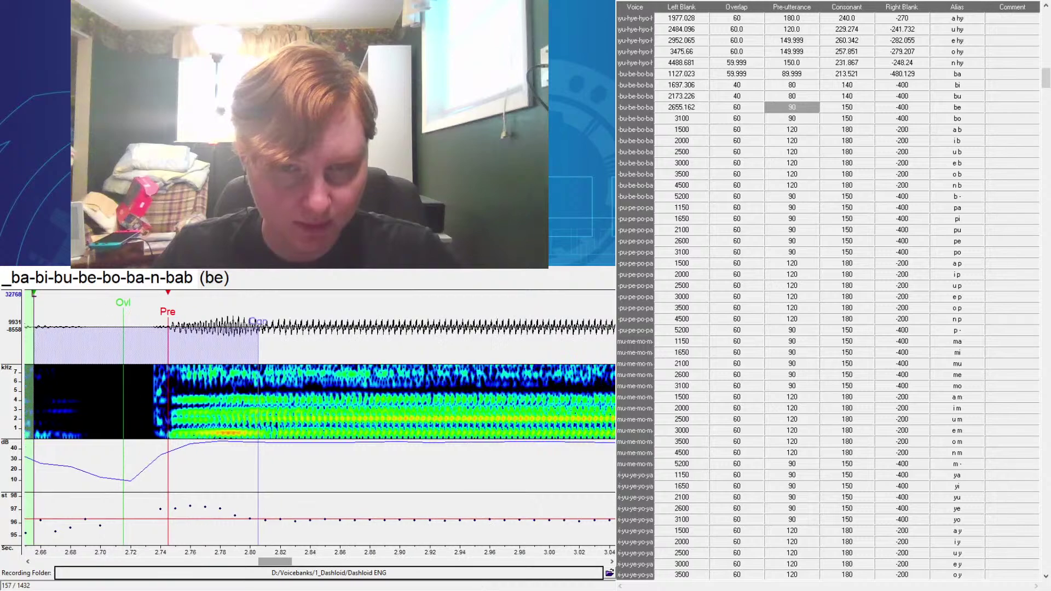
left_click_drag(258, 390, 327, 390)
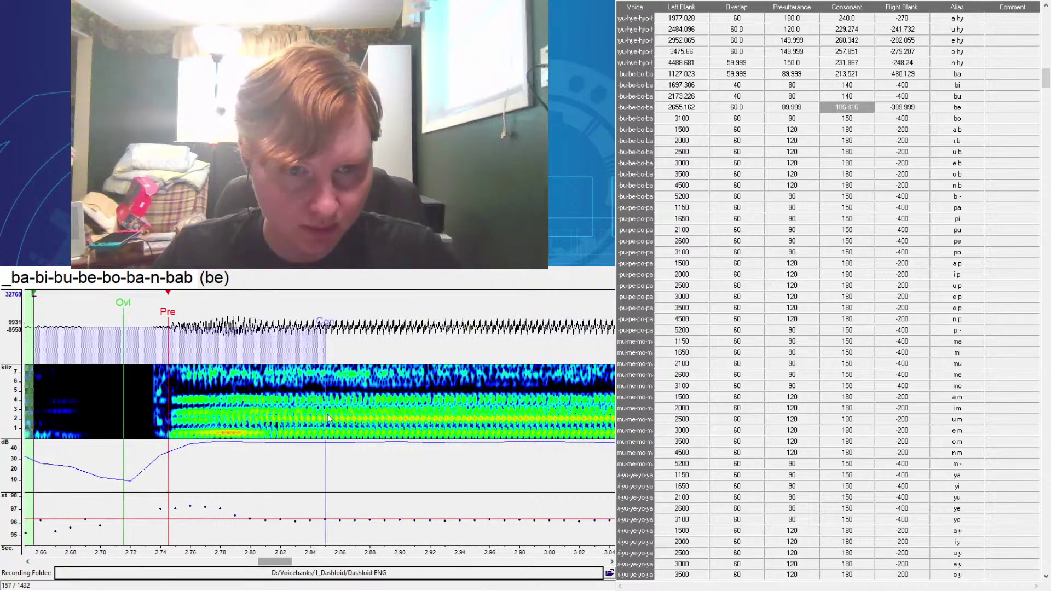
scroll(328, 395, "right", 6)
key("Down")
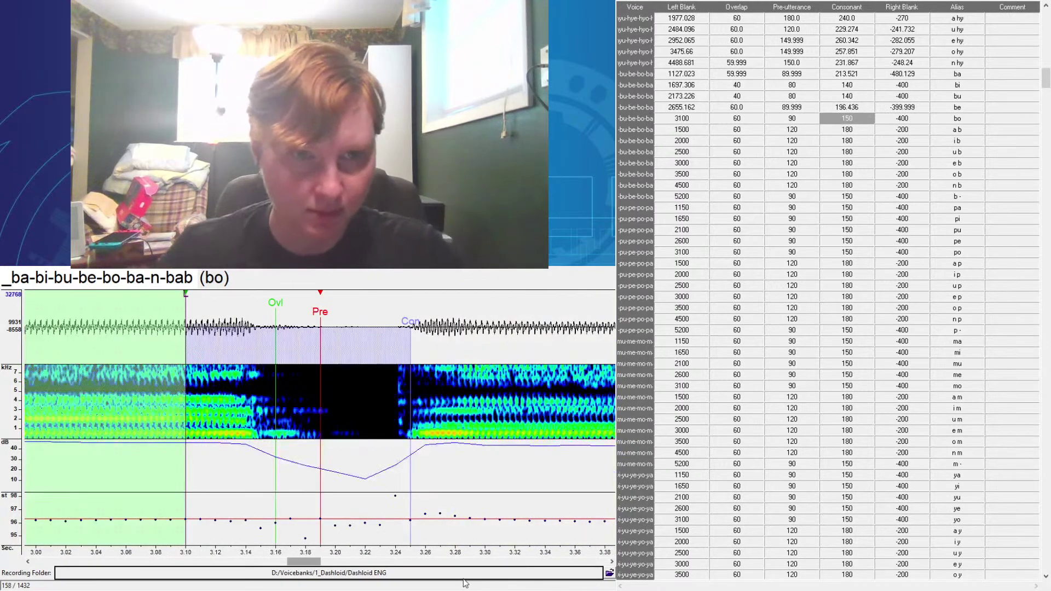
left_click_drag(323, 460, 413, 460)
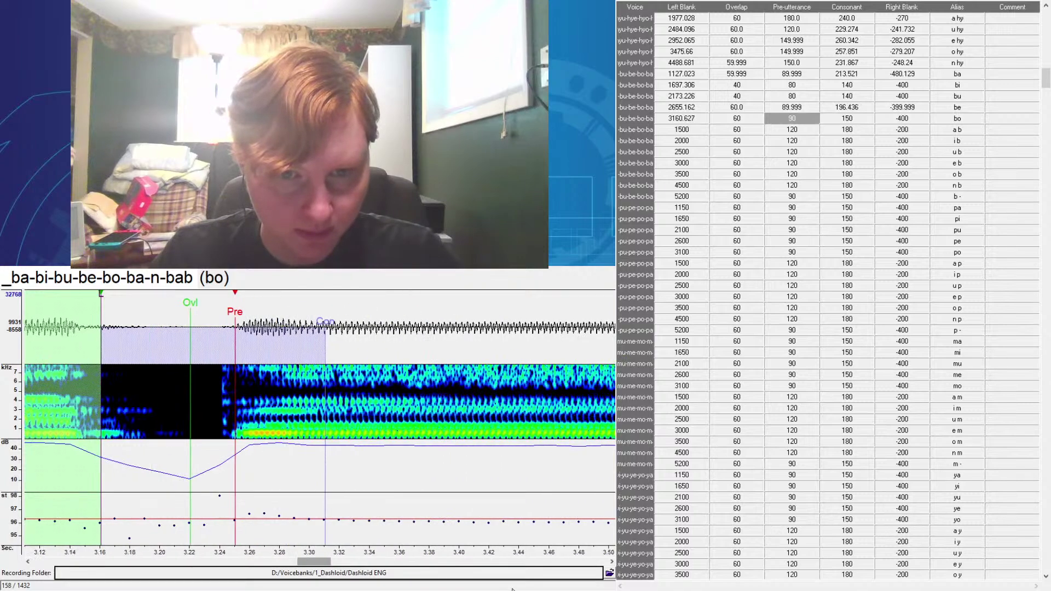
- Set "a b" to left blank 1578.6, consonant 148.8, right blank -173.4, and "i b" to 2045.3, 168.1, -186.6, fitting each closure
key("Down")
scroll(329, 394, "right", 5)
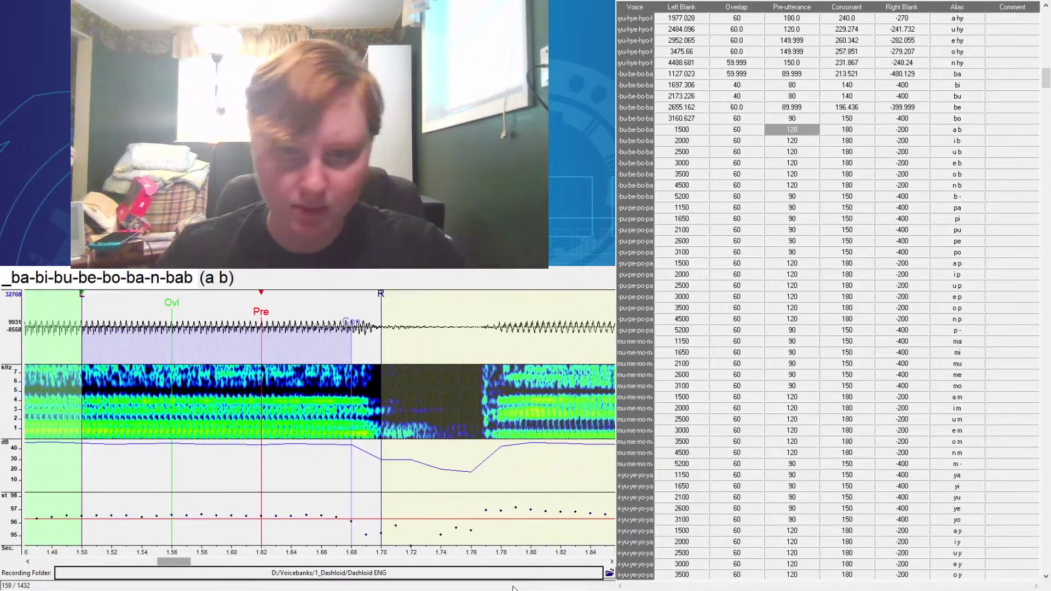
left_click_drag(145, 454, 264, 455)
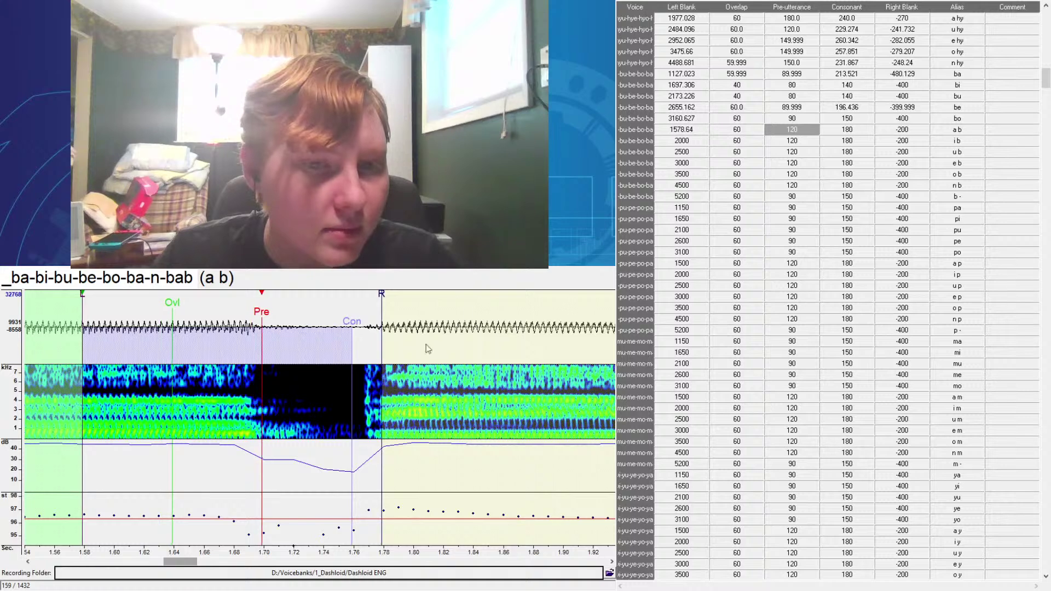
mouse_move(384, 354)
left_mouse_down()
mouse_move(307, 346)
mouse_move(408, 338)
left_mouse_up()
key("Down")
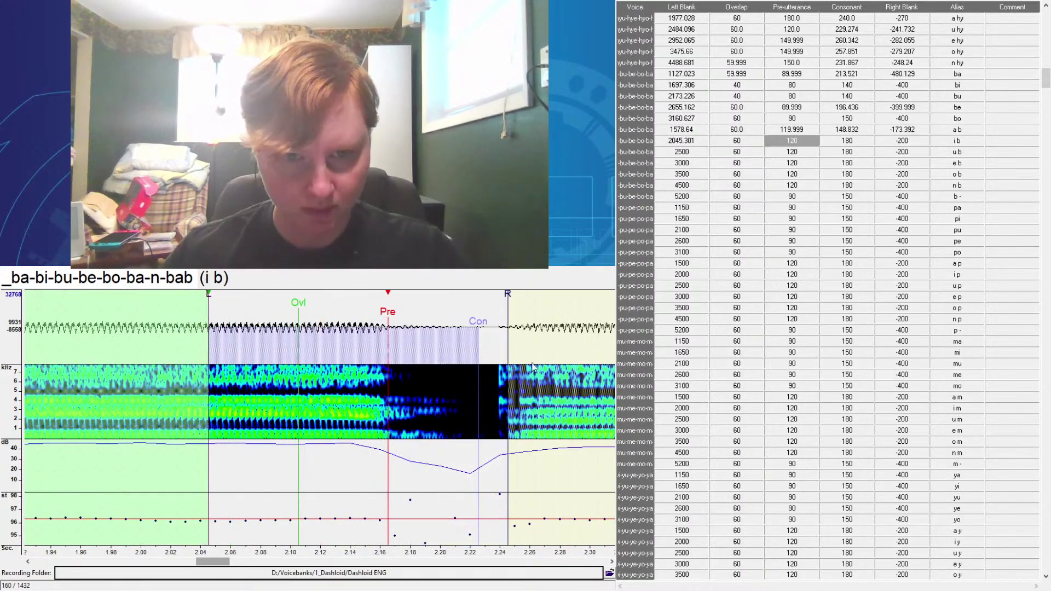
mouse_move(507, 346)
left_mouse_down()
mouse_move(473, 348)
mouse_move(489, 348)
left_mouse_up()
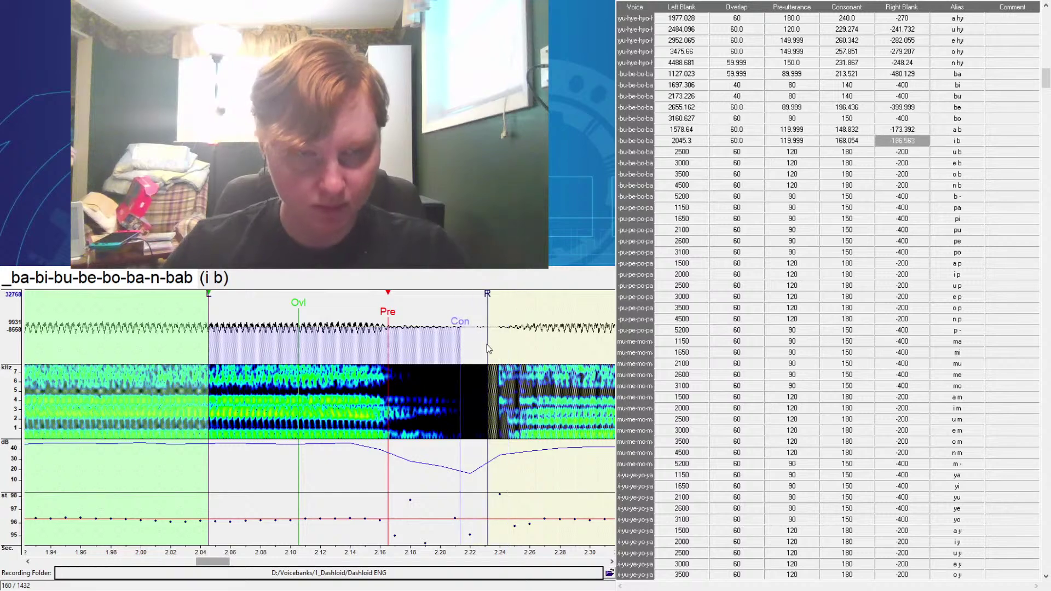
- Align "u b", "e b", "o b" and "n b" at left blanks about 2532.6, 3028.8, 3515.4 and 4575.8, with "n b" consonant 149.2 and right blank -165.2
key("Down")
left_click_drag(405, 410, 454, 411)
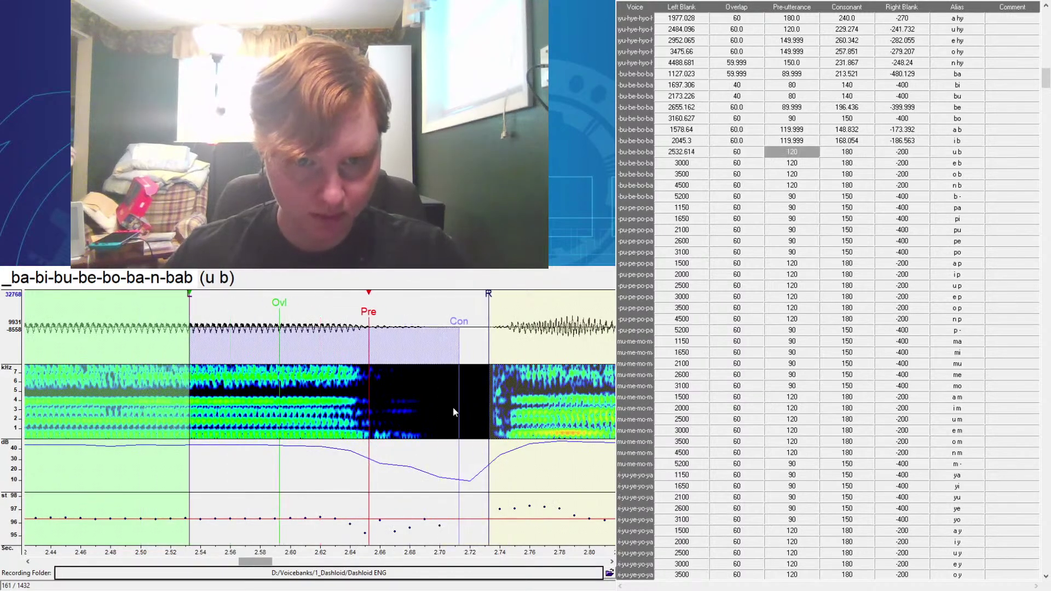
key("Down")
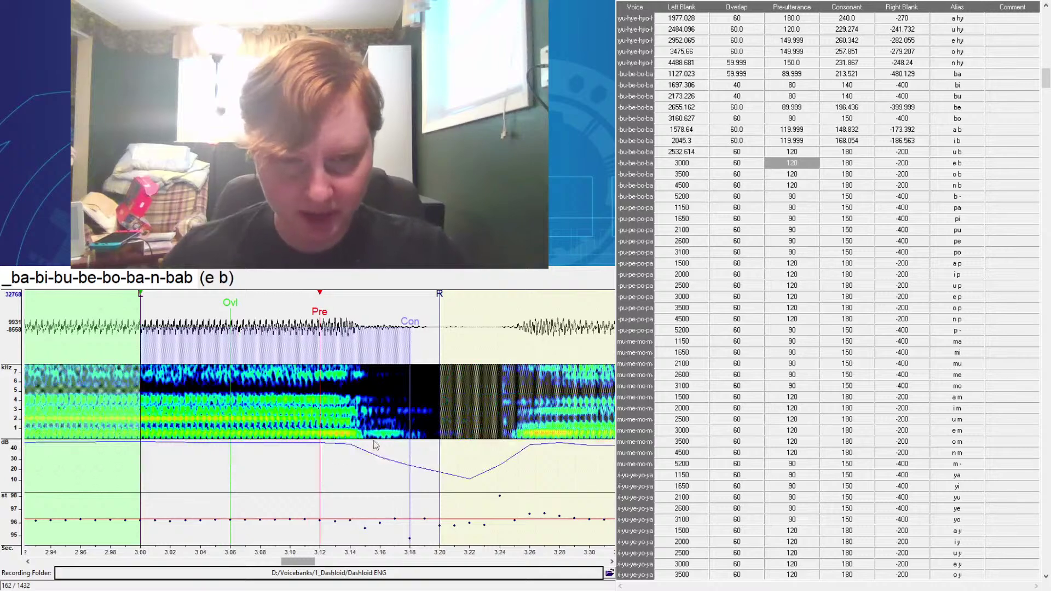
left_click_drag(311, 454, 435, 453)
key("Down")
key("Down")
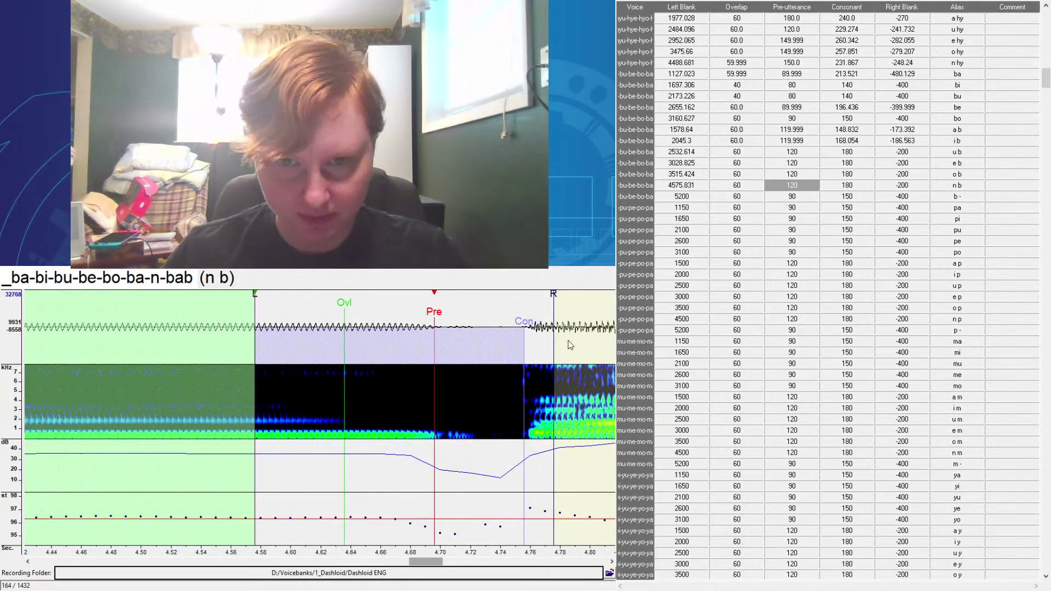
mouse_move(556, 343)
left_mouse_down()
mouse_move(478, 351)
mouse_move(502, 353)
left_mouse_up()
- Fit the ending "b -" to its release with left blank about 5254.5, overlap 30, pre-utterance 60 and consonant 120
key("Down")
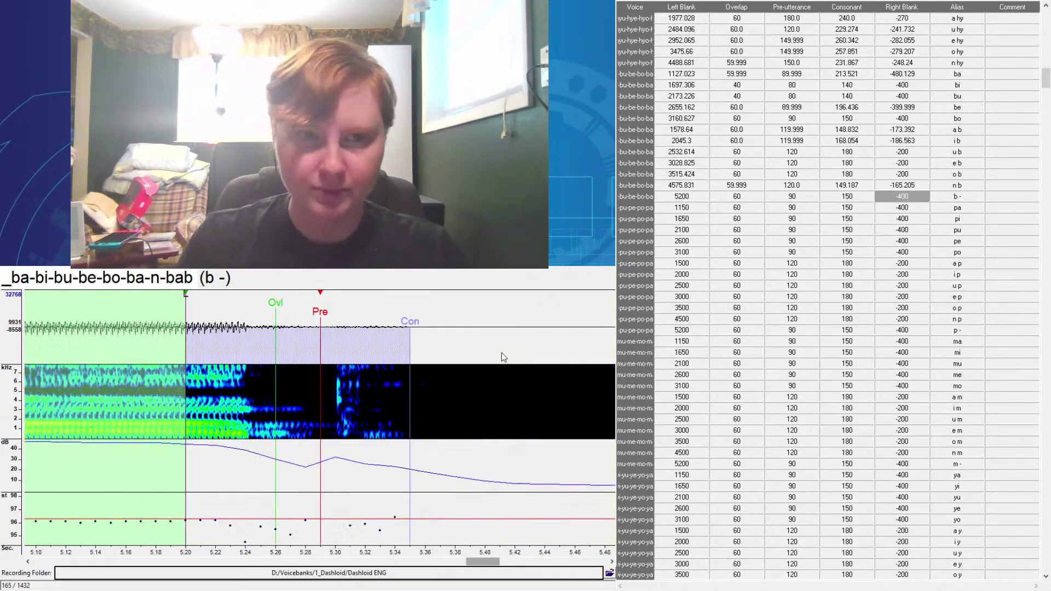
left_click_drag(337, 447, 408, 446)
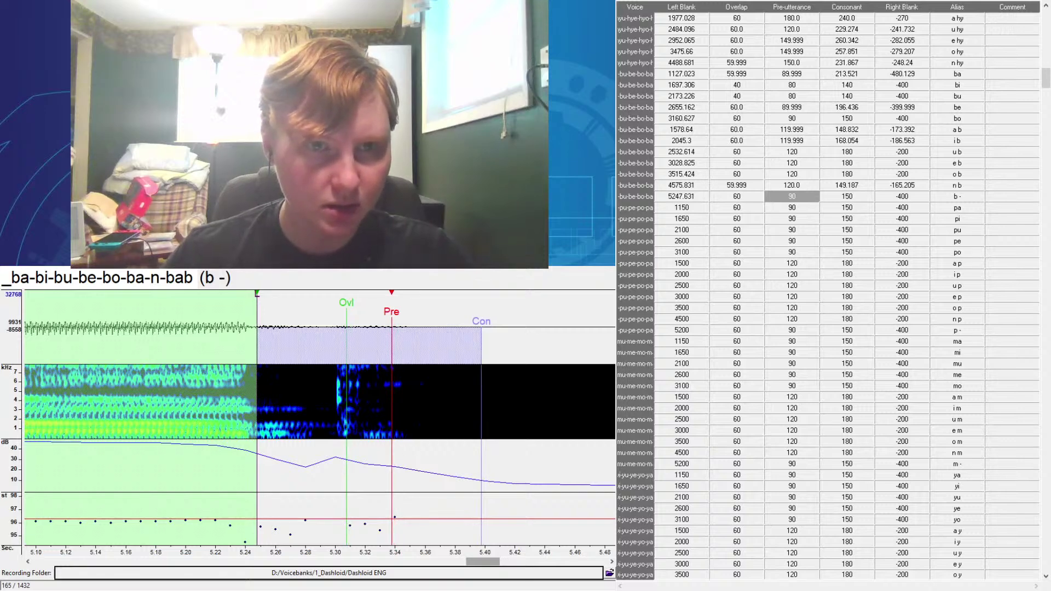
left_click_drag(739, 196, 864, 194)
type("30\t60\t120")
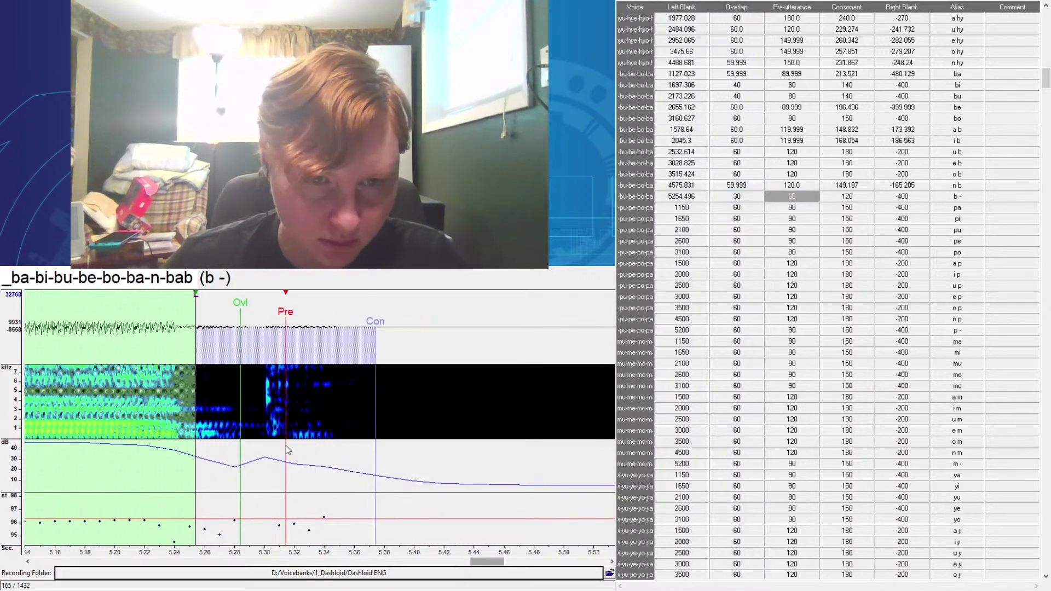
left_click_drag(286, 446, 296, 445)
scroll(351, 573, "down", 2)
scroll(351, 572, "down", 1)
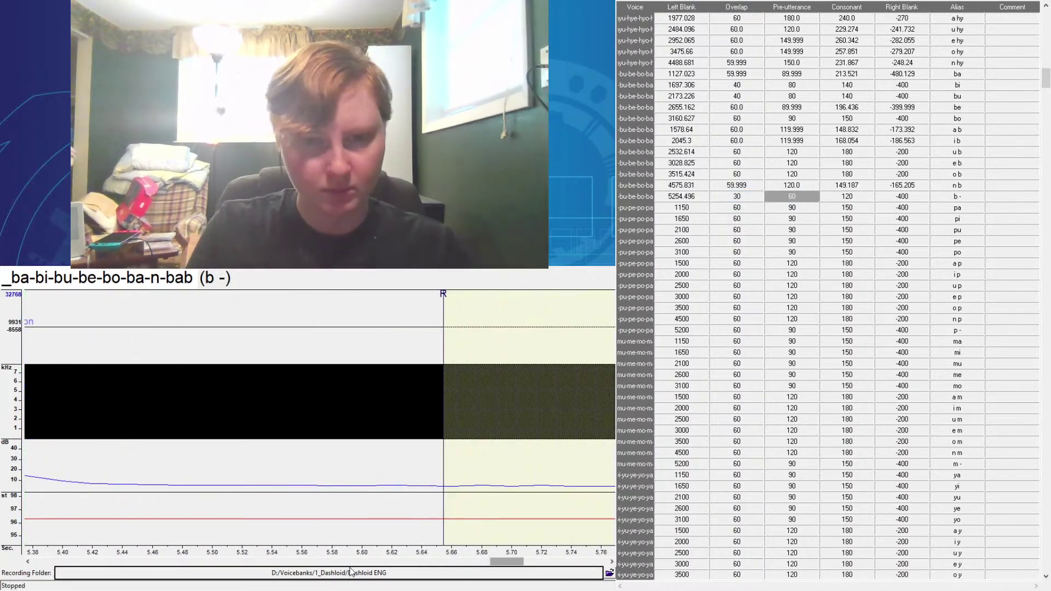
- Align "pa" with its vowel onset at left blank about 1145.2 and extend its consonant to about 206.8
key("Down")
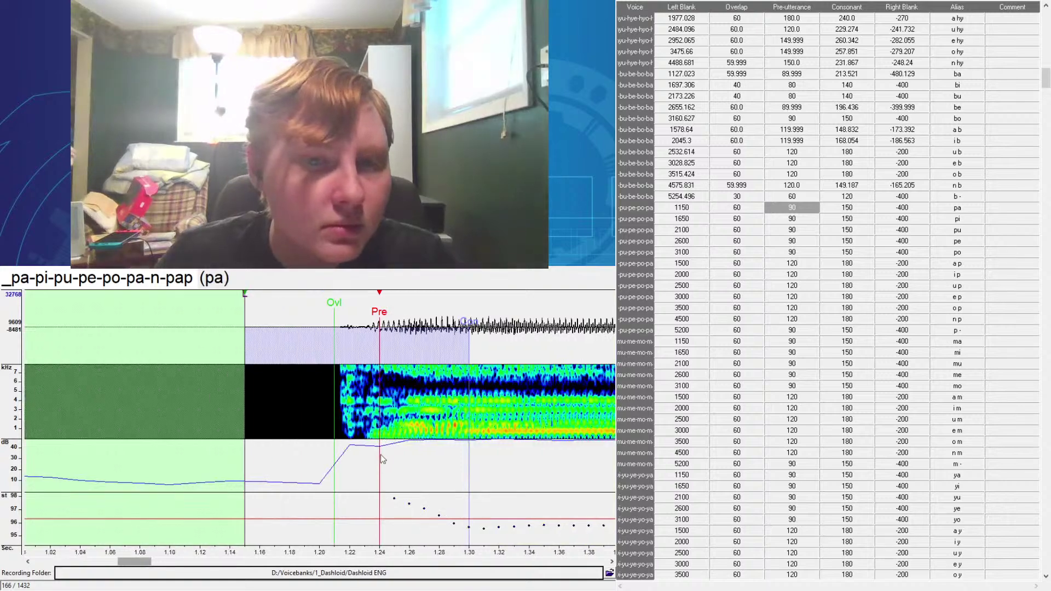
left_click_drag(380, 454, 365, 455)
scroll(485, 587, "down", 4)
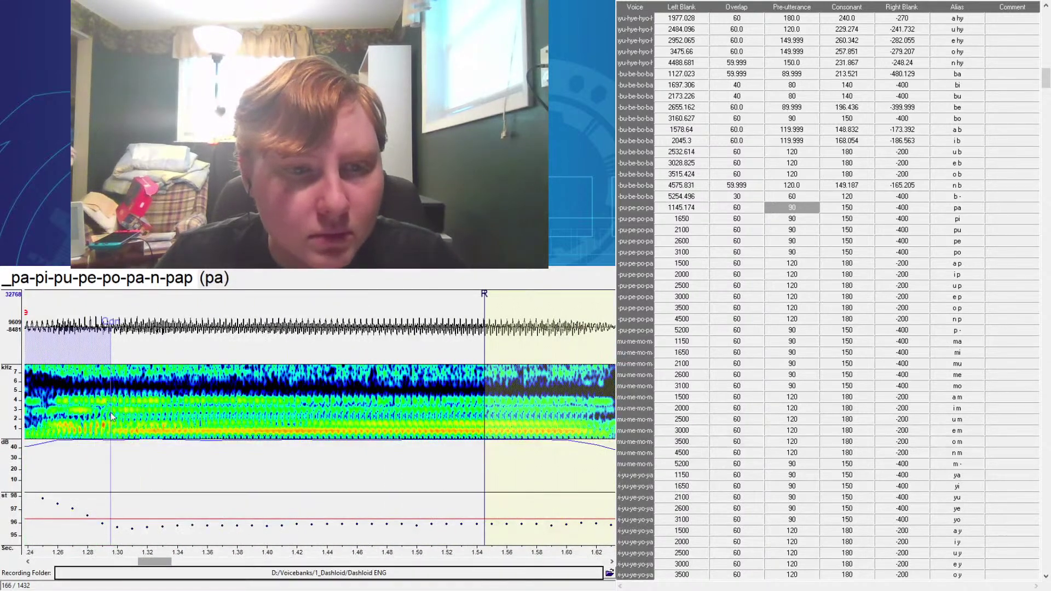
left_click_drag(111, 417, 196, 417)
left_click(827, 240)
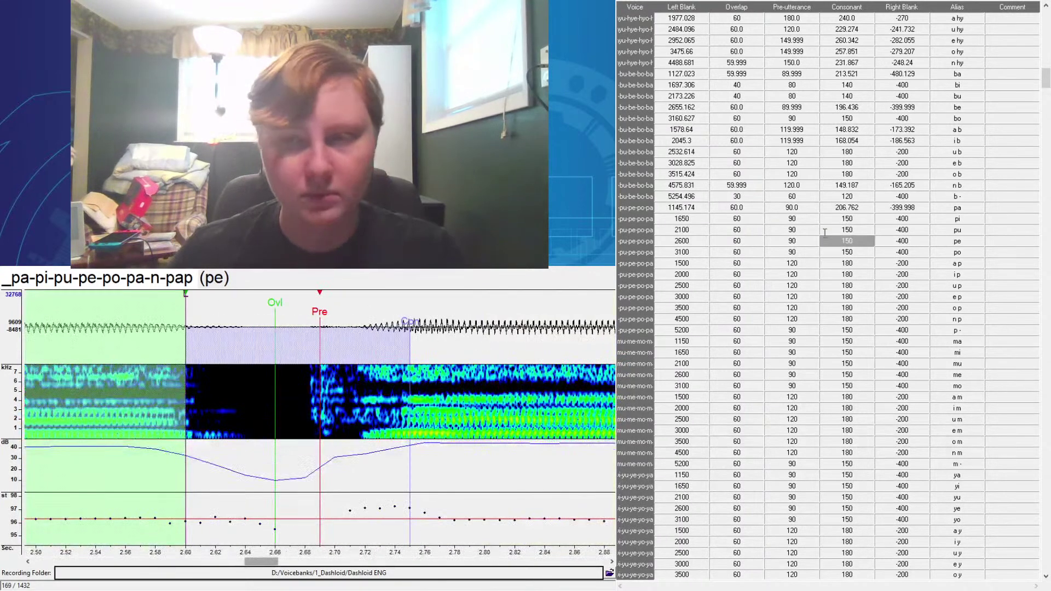
double_click(737, 207)
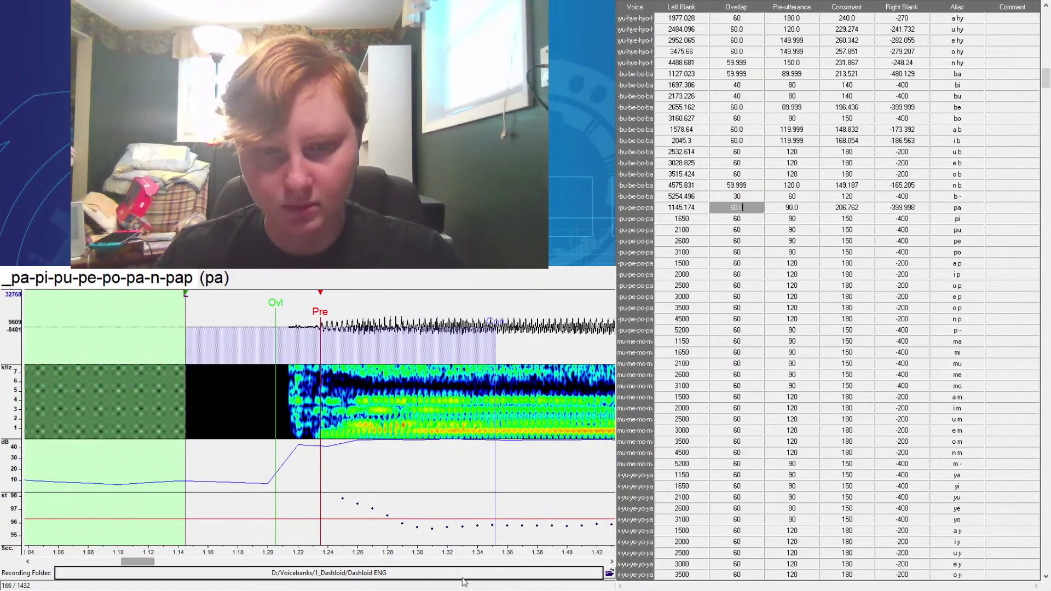
- Set the "pi" pre-utterance to 100, its left blank to about 1649.2 and its consonant to about 183.7
key("Down")
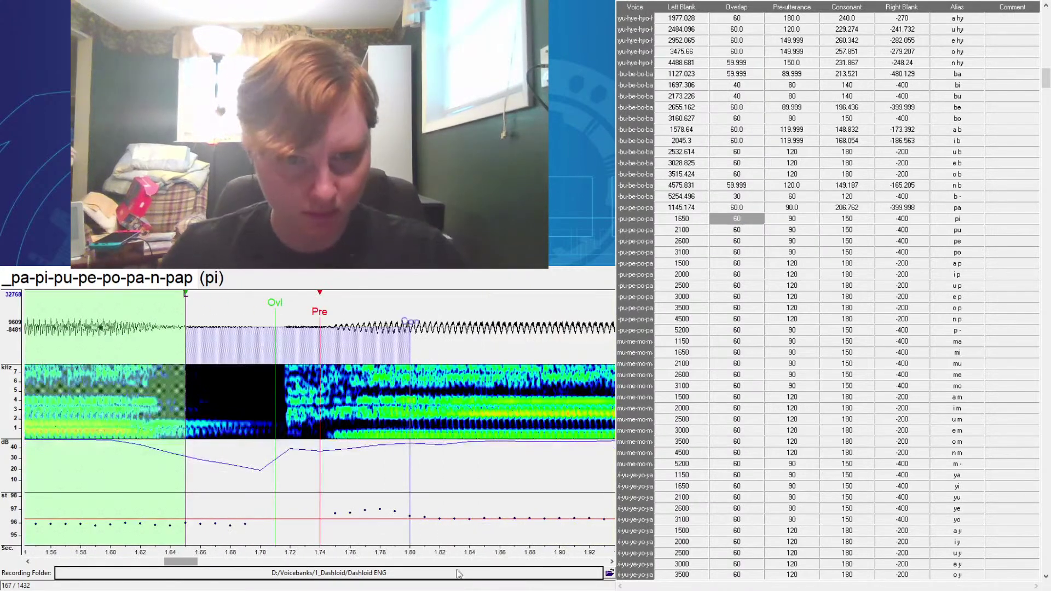
left_click(802, 219)
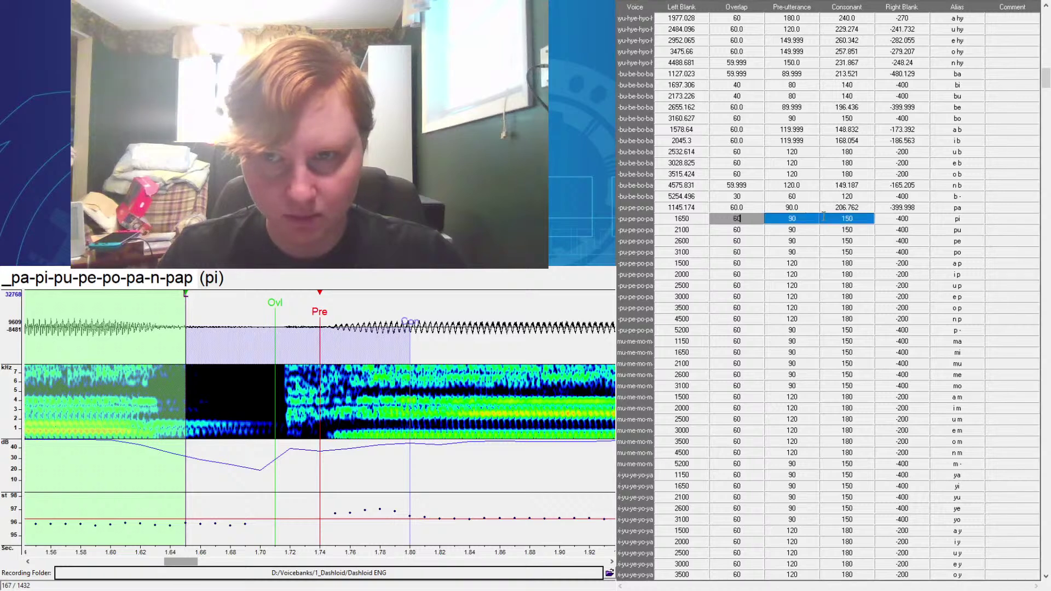
type("100")
key("Return")
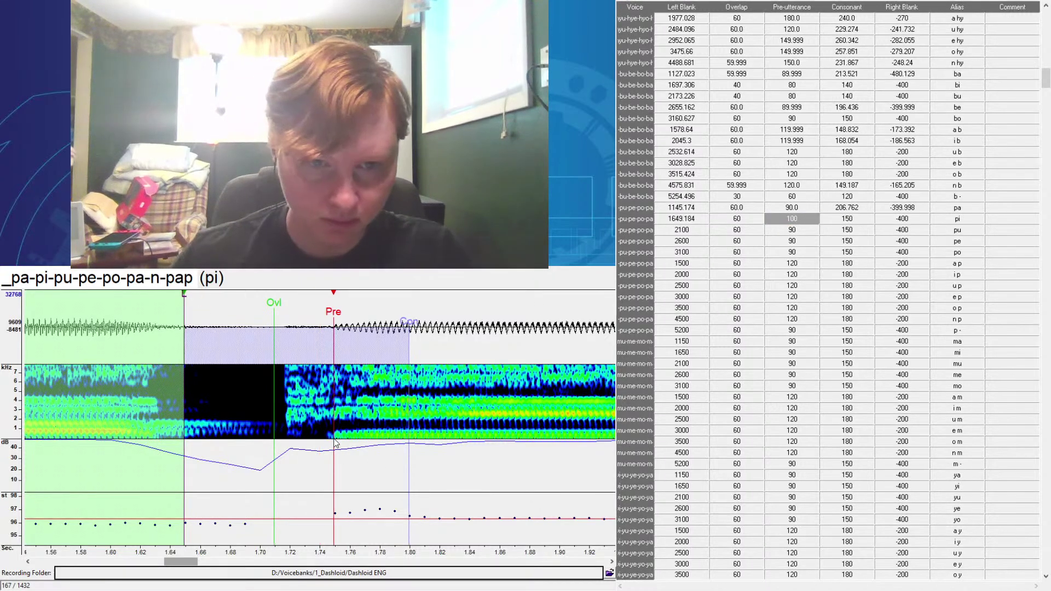
left_click(403, 564)
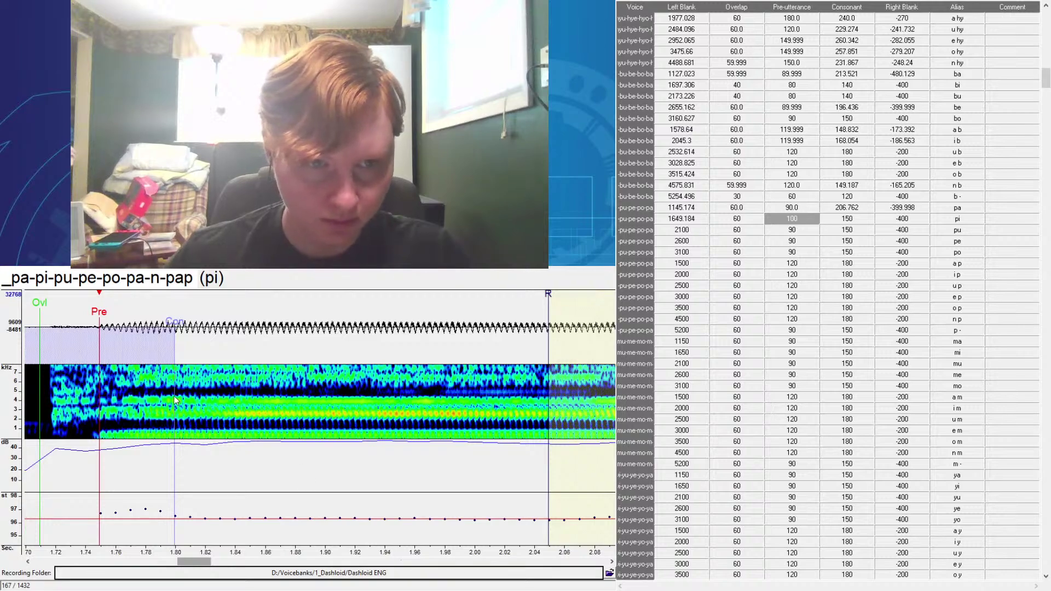
left_click_drag(175, 401, 224, 450)
scroll(302, 571, "down", 1)
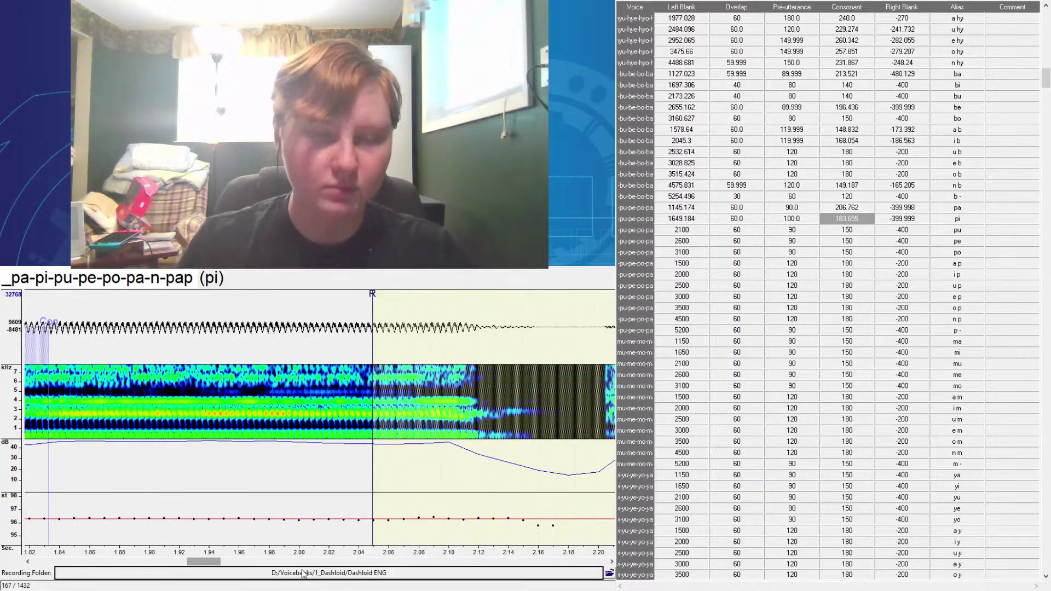
- Set the "pu" pre-utterance to 120, its left blank to about 2128.6 and its consonant to about 206.2
key("Down")
left_click_drag(315, 498, 366, 499)
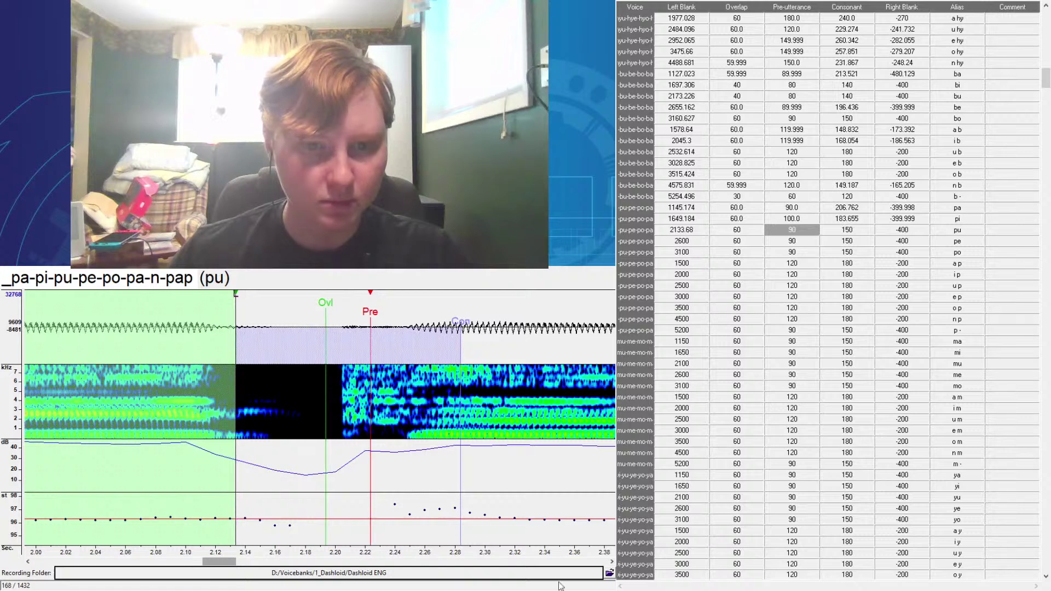
left_click(836, 227)
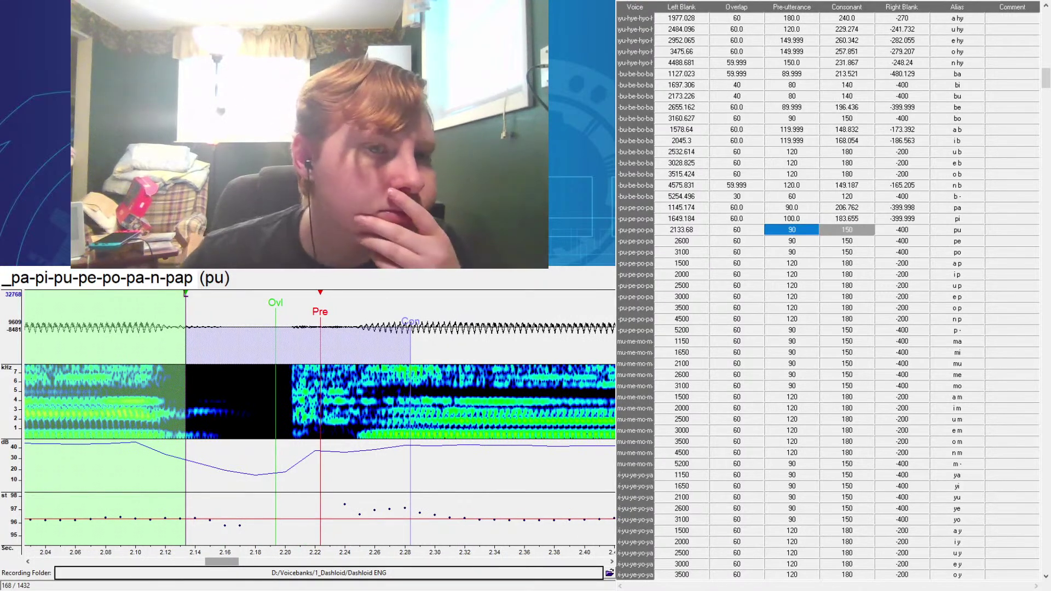
left_click_drag(349, 467, 394, 467)
left_click(359, 441)
scroll(328, 504, "down", 5)
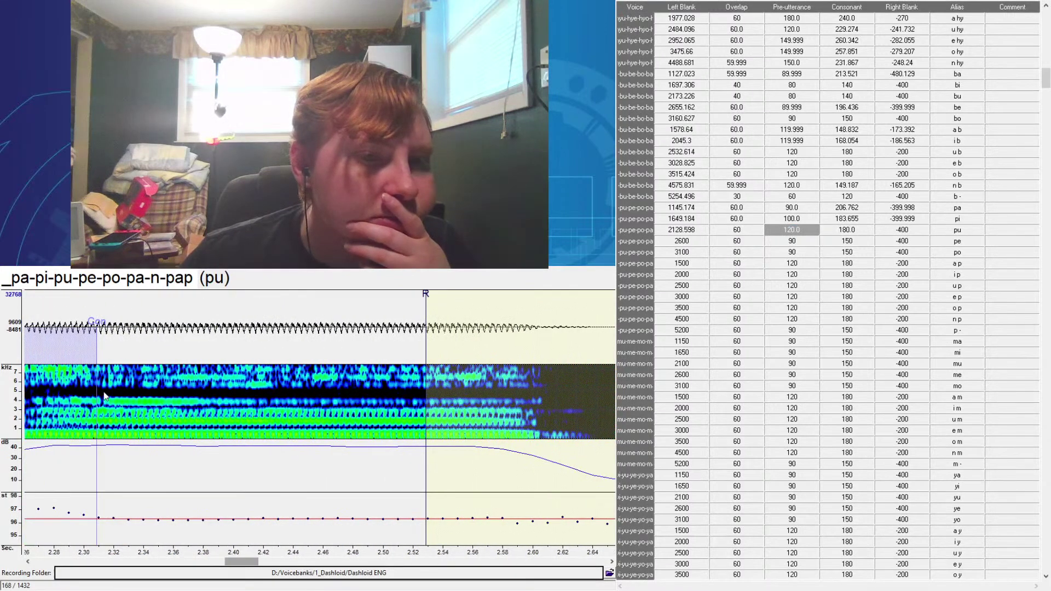
left_click_drag(97, 388, 136, 390)
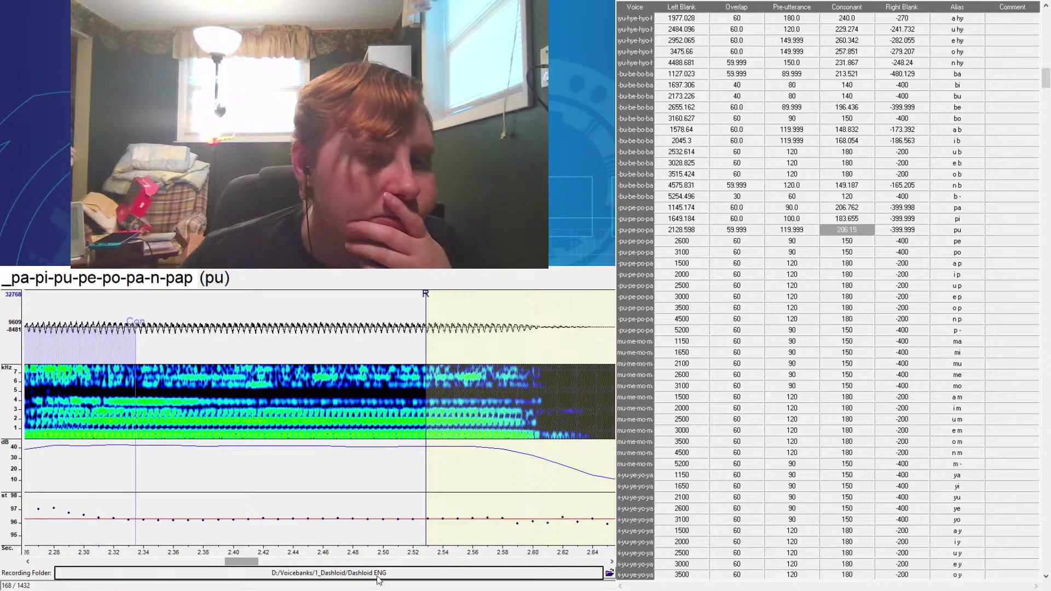
scroll(377, 580, "down", 2)
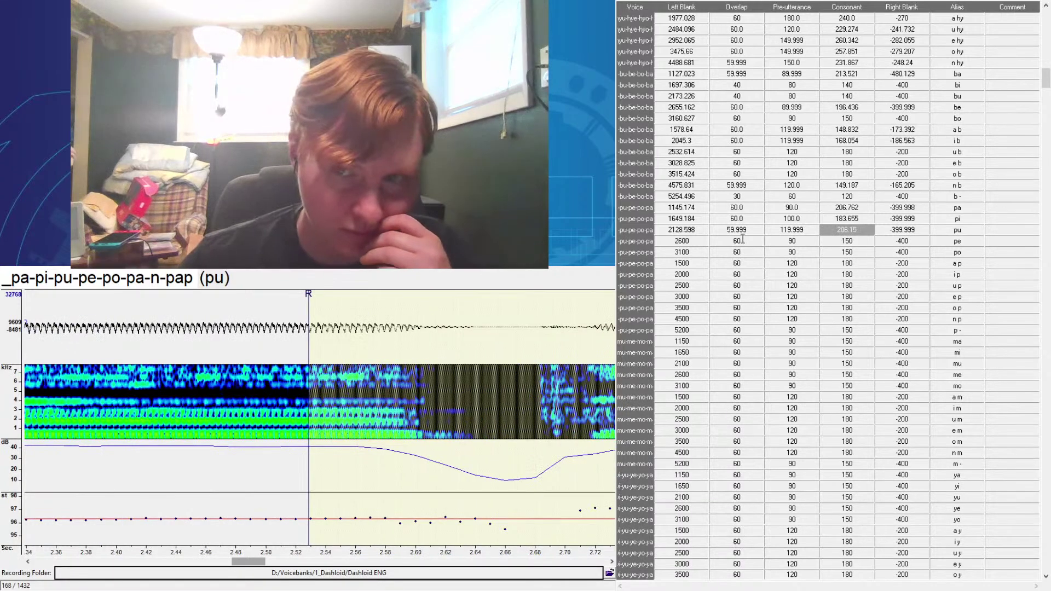
- Set the "pe" pre-utterance to 100, its left blank to about 2618.1 and its consonant to about 179.7
left_click(755, 241)
left_click_drag(359, 449, 365, 447)
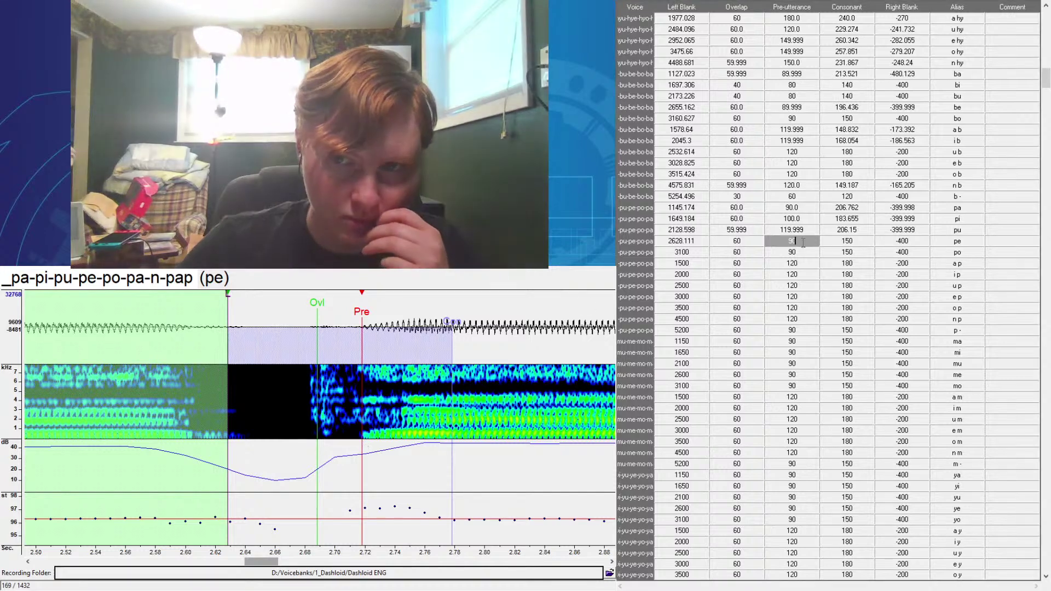
type("100")
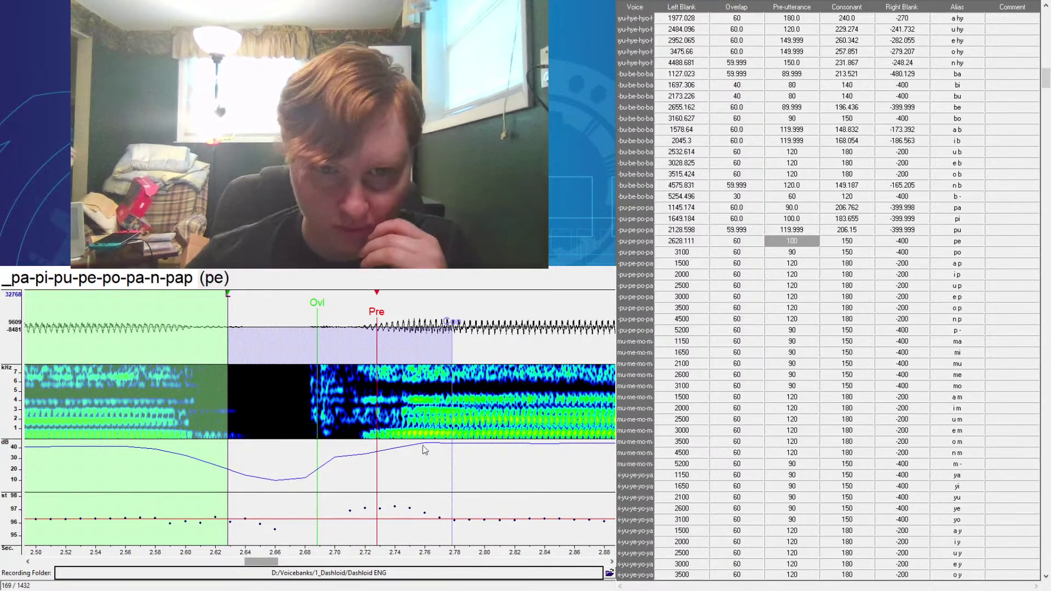
left_click_drag(379, 461, 365, 462)
scroll(364, 462, "down", 5)
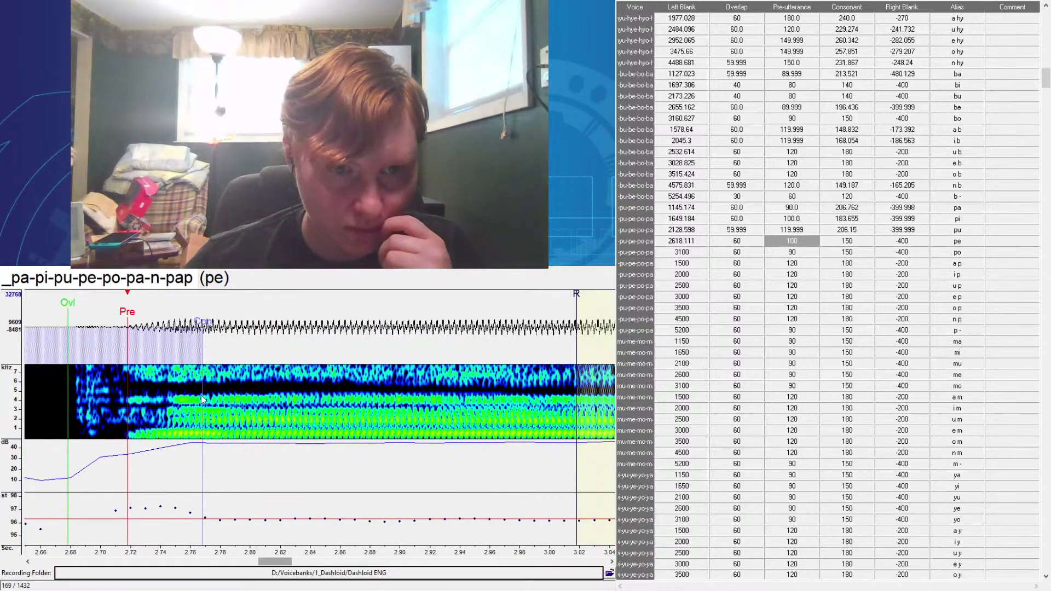
left_click_drag(206, 403, 250, 402)
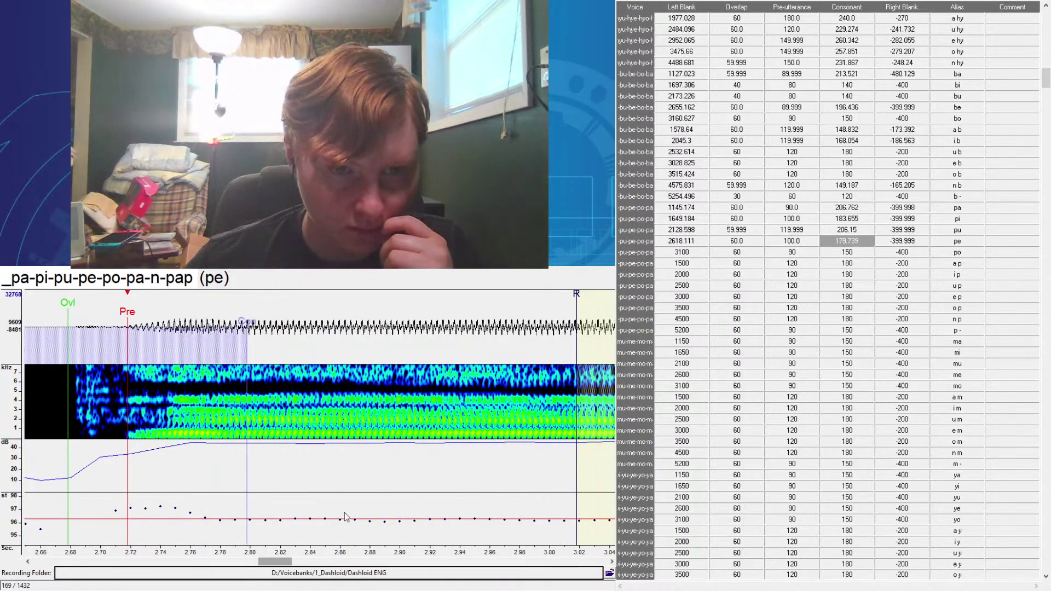
scroll(347, 518, "down", 5)
- Set the "po" pre-utterance to 110, its left blank to about 3136.7 and its consonant to about 203.6
key("Down")
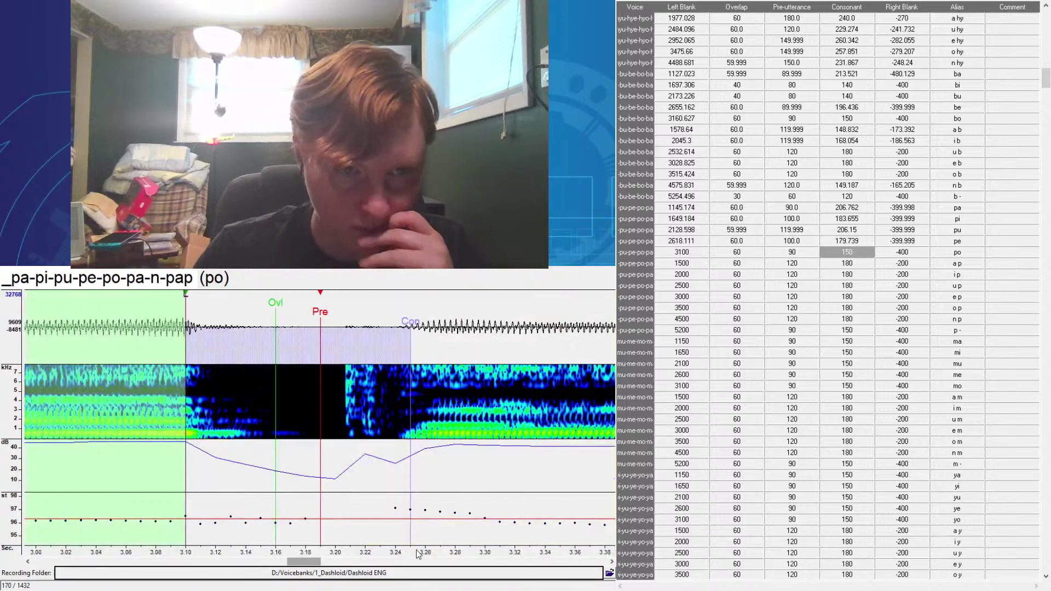
left_click(384, 477)
left_click(382, 477)
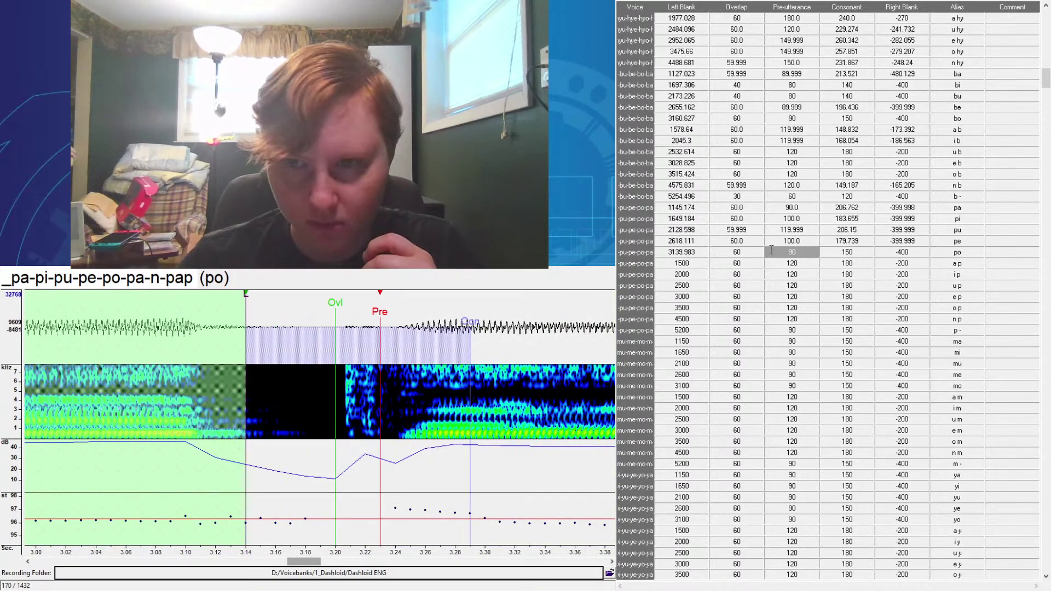
left_click(835, 254)
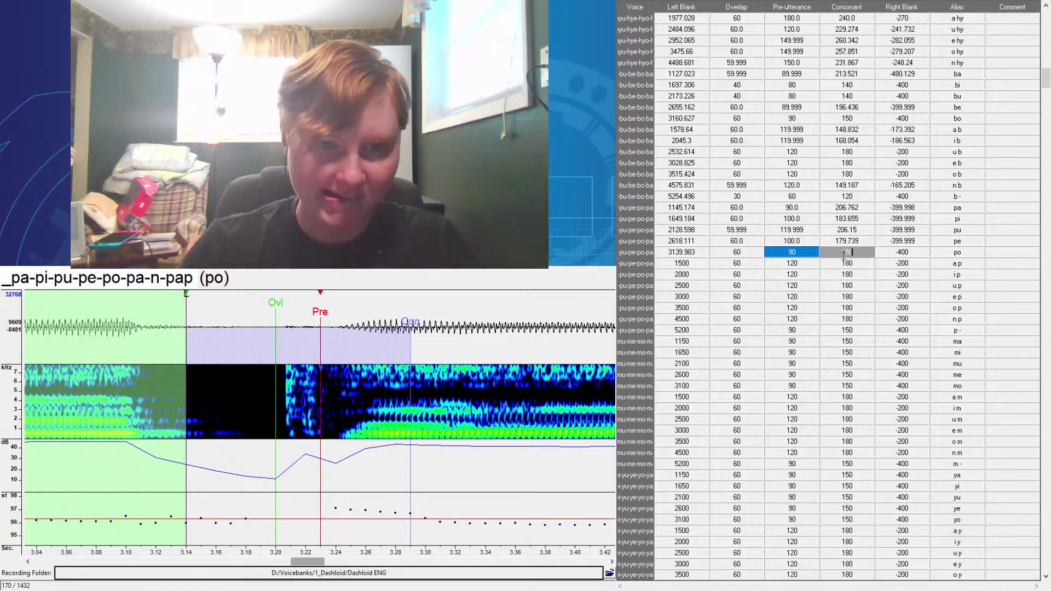
left_click(803, 255)
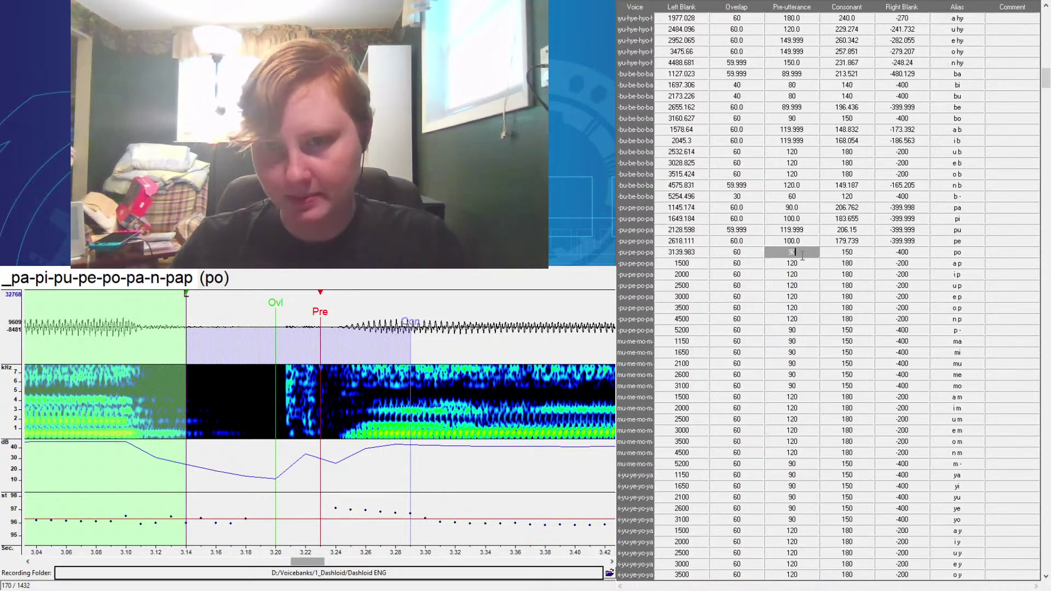
key("BackSpace")
type("110")
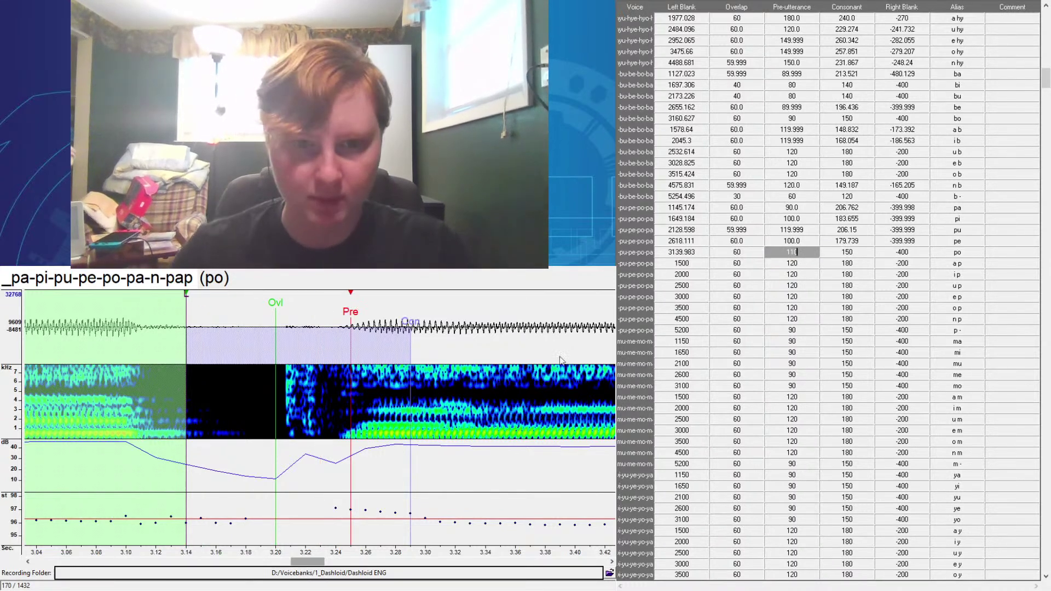
key("Return")
scroll(458, 580, "up", 2)
scroll(457, 580, "down", 6)
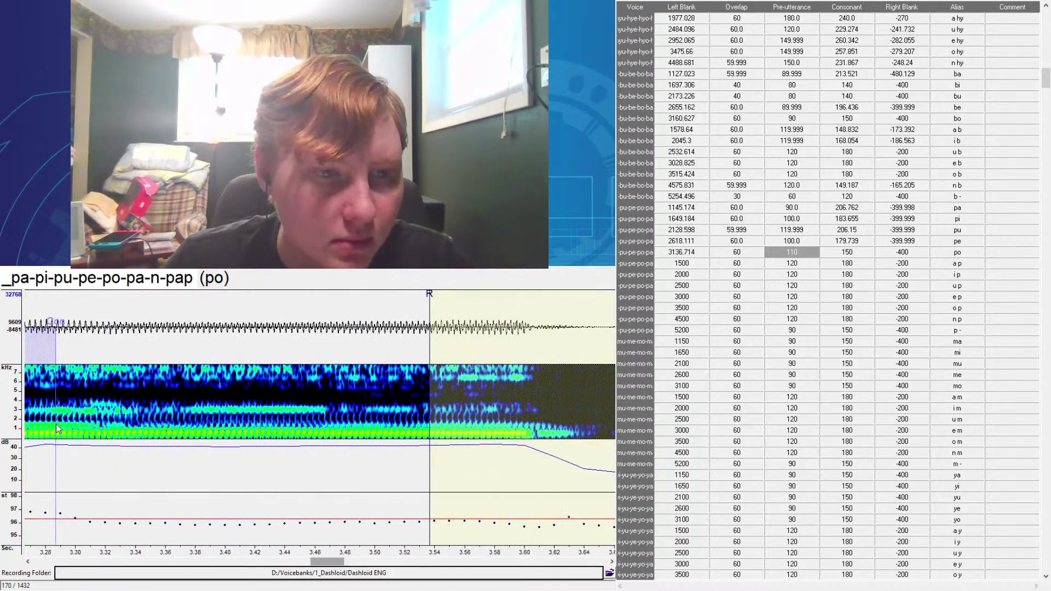
left_click_drag(59, 430, 137, 464)
scroll(268, 573, "down", 2)
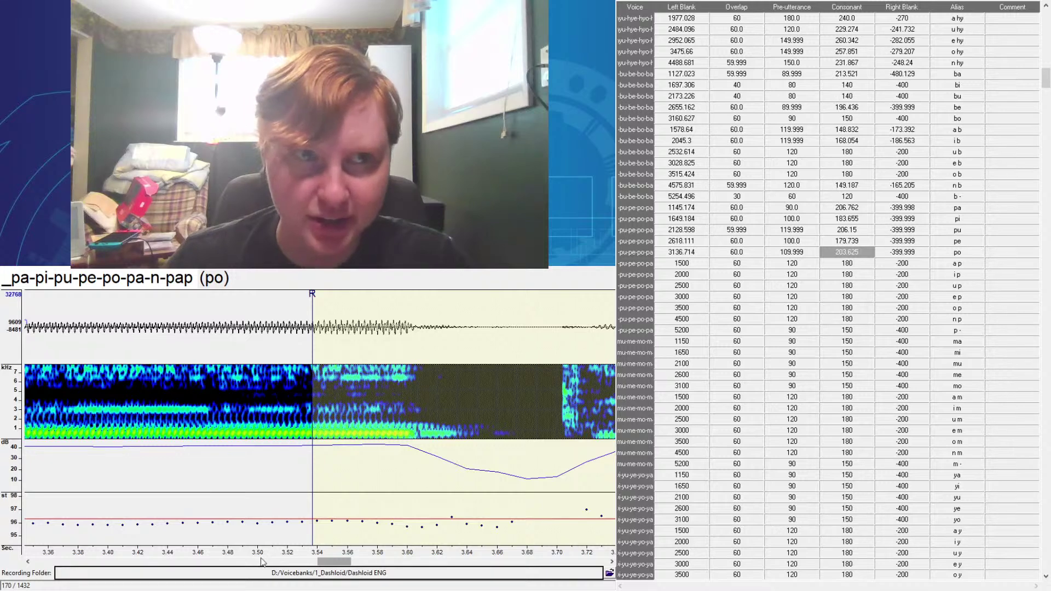
- Align "a p" and "i p" with the ends of their vowels at left blanks about 1511.7 and 2000.1
key("Down")
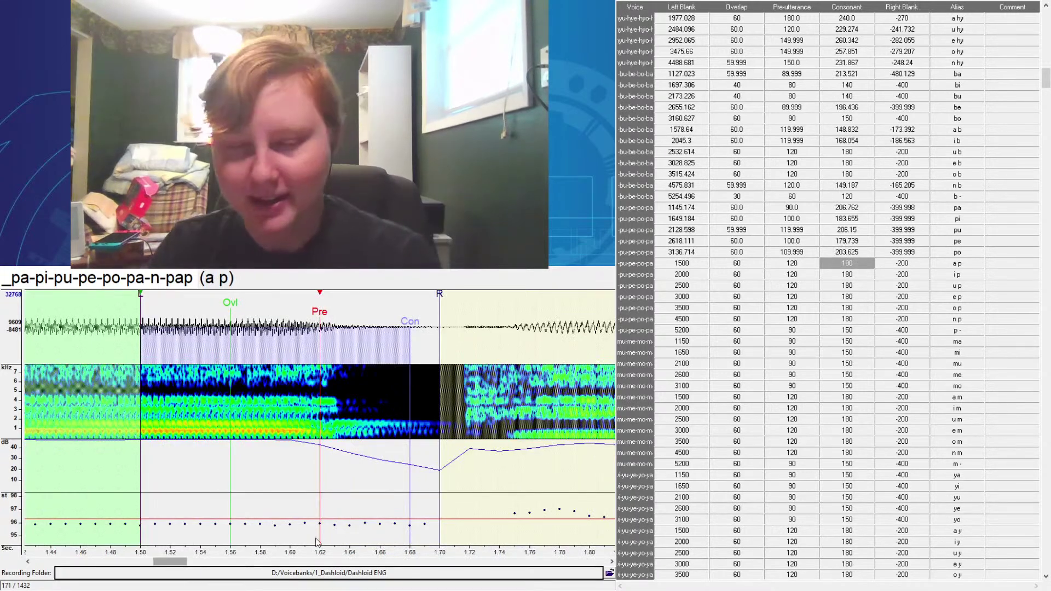
left_click_drag(323, 449, 339, 442)
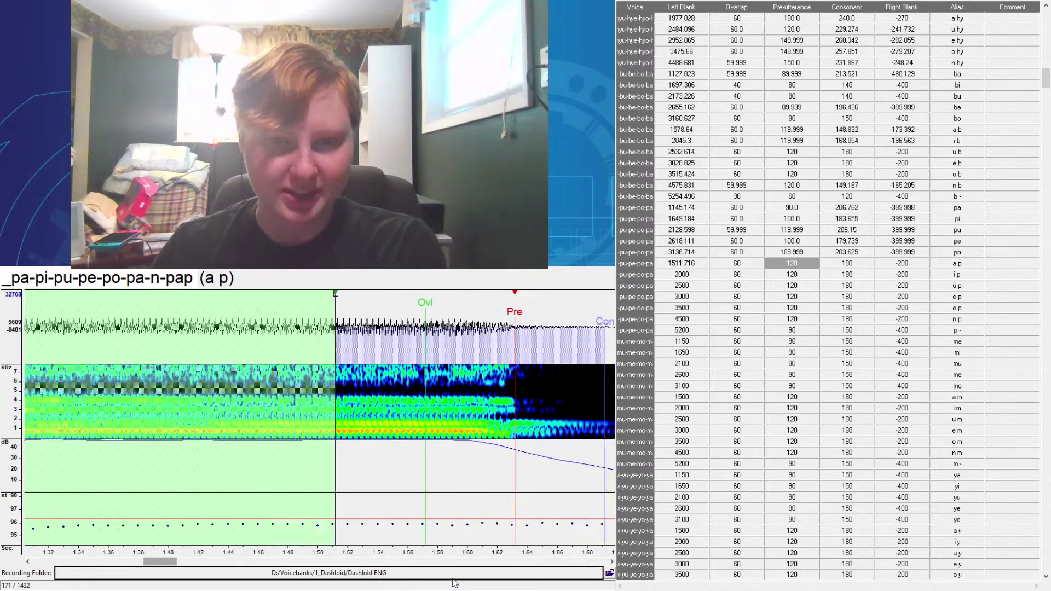
key("Down")
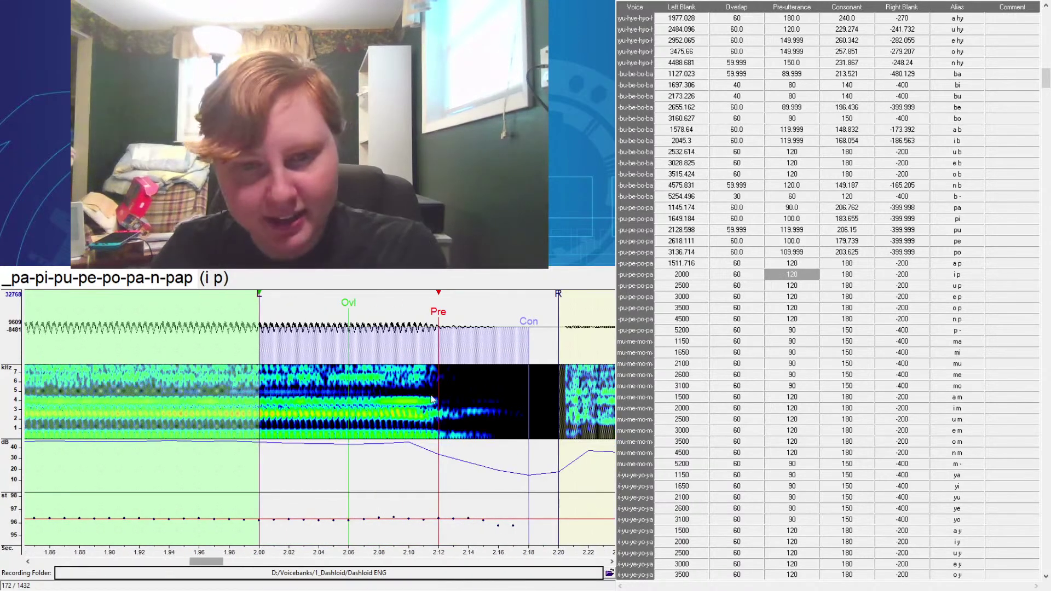
left_click_drag(441, 443, 439, 442)
left_click_drag(438, 439, 439, 440)
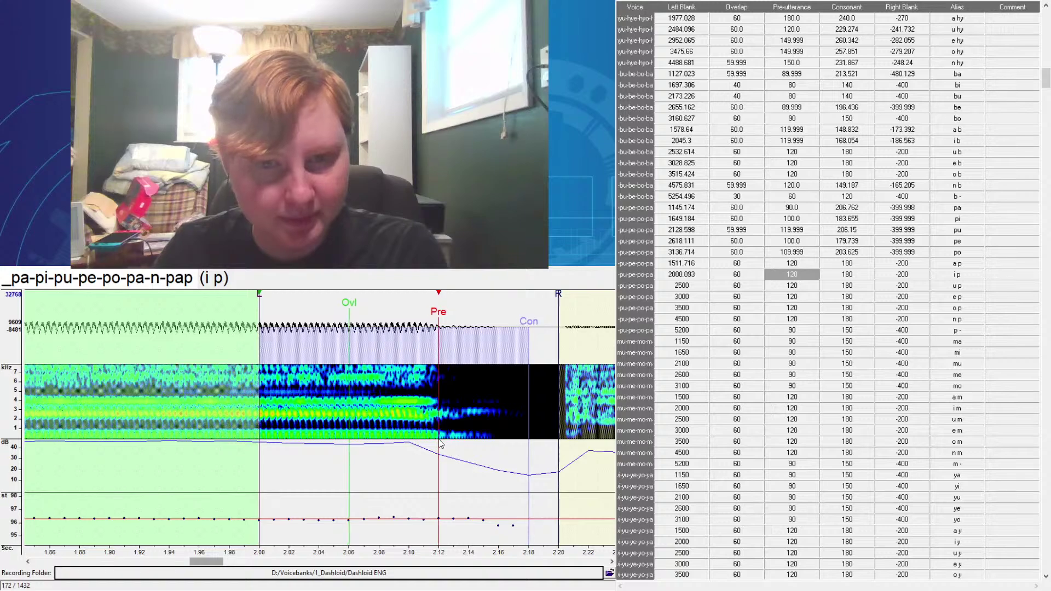
scroll(504, 589, "up", 3)
- Fit "u p" before the p burst with left blank about 2484.6, consonant about 161.3 and right blank about -191.5
key("Down")
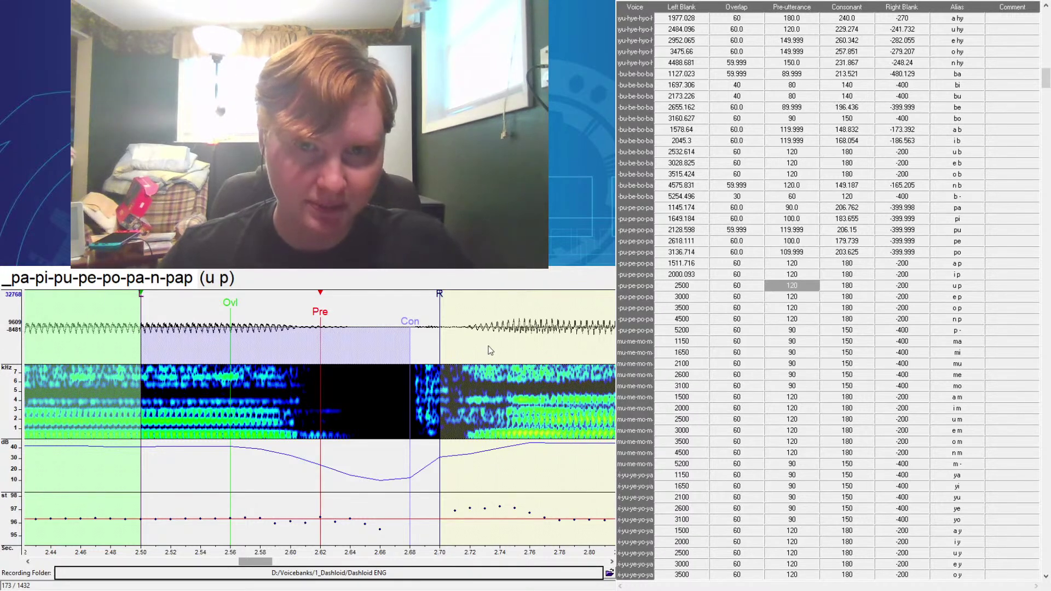
left_click_drag(322, 452, 299, 451)
scroll(282, 482, "up", 3)
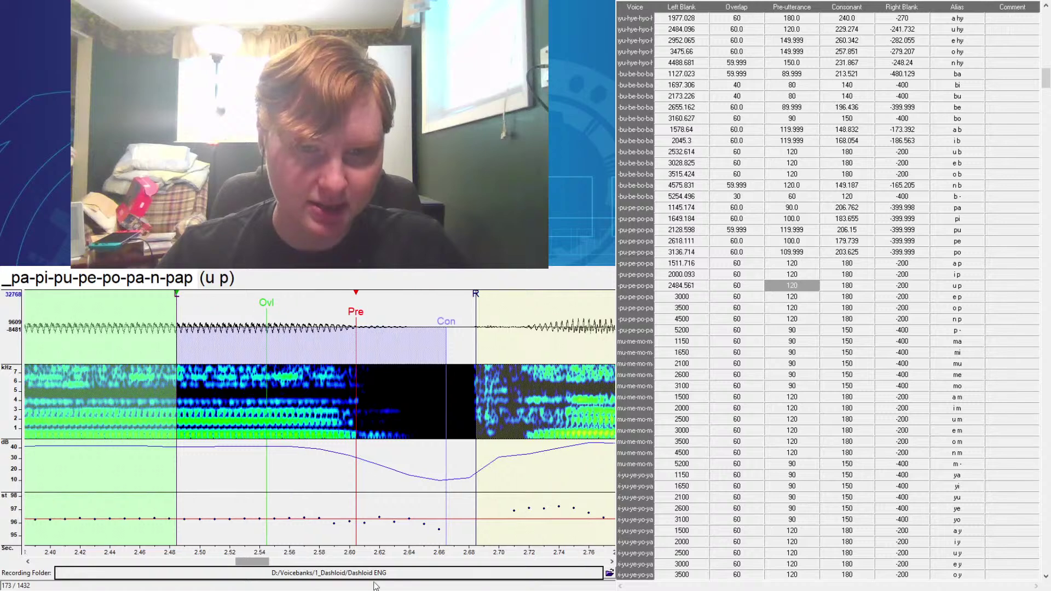
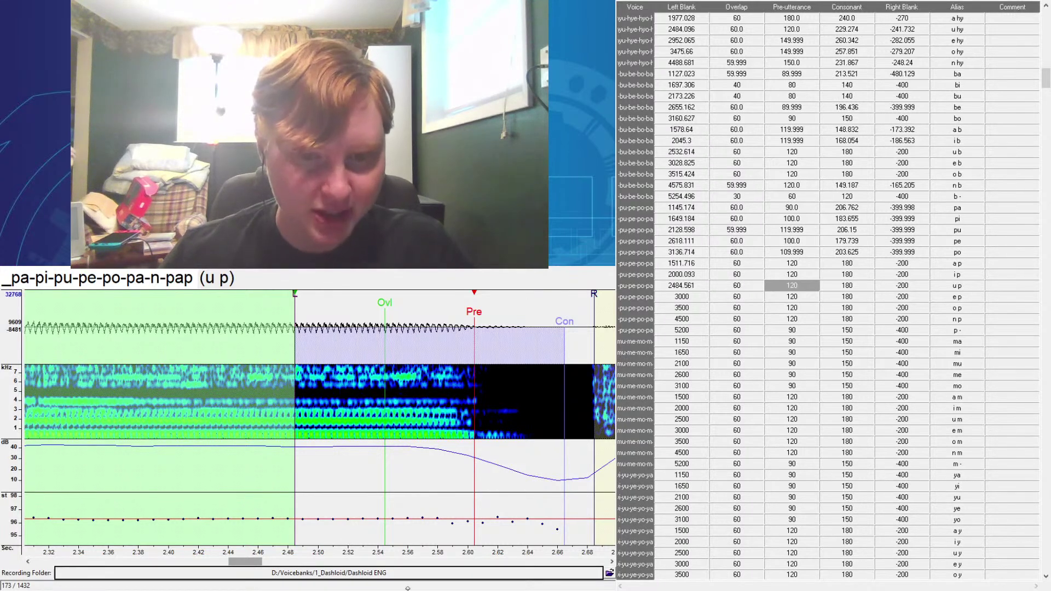
scroll(408, 587, "down", 2)
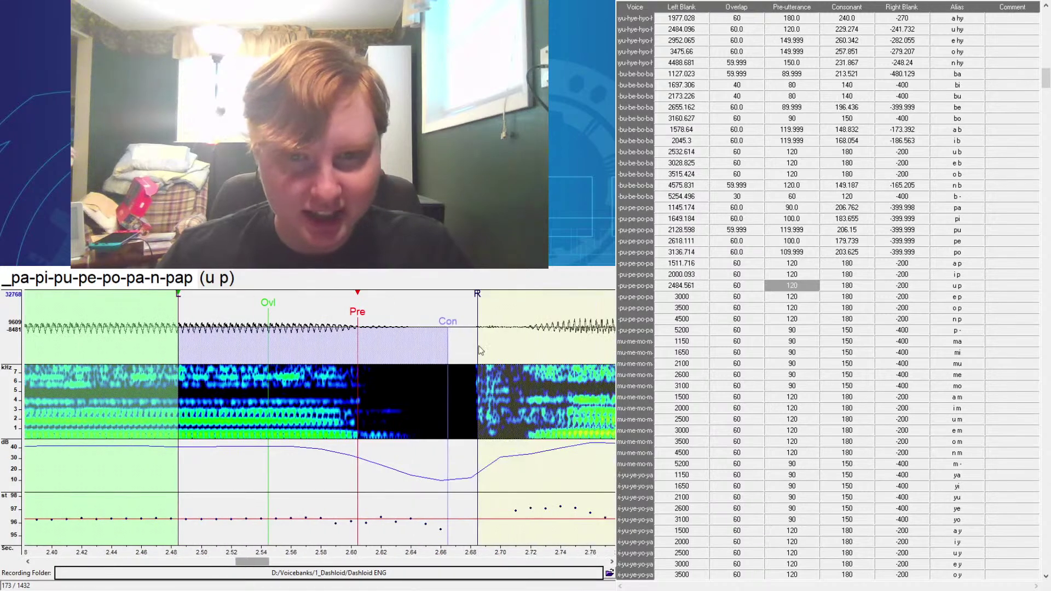
mouse_move(479, 347)
left_mouse_down()
mouse_move(416, 350)
mouse_move(465, 349)
left_mouse_up()
- Align "e p", "o p" and "n p" with the starts of their closures at left blanks about 2992.2, 3487.7 and 4501.4
key("Down")
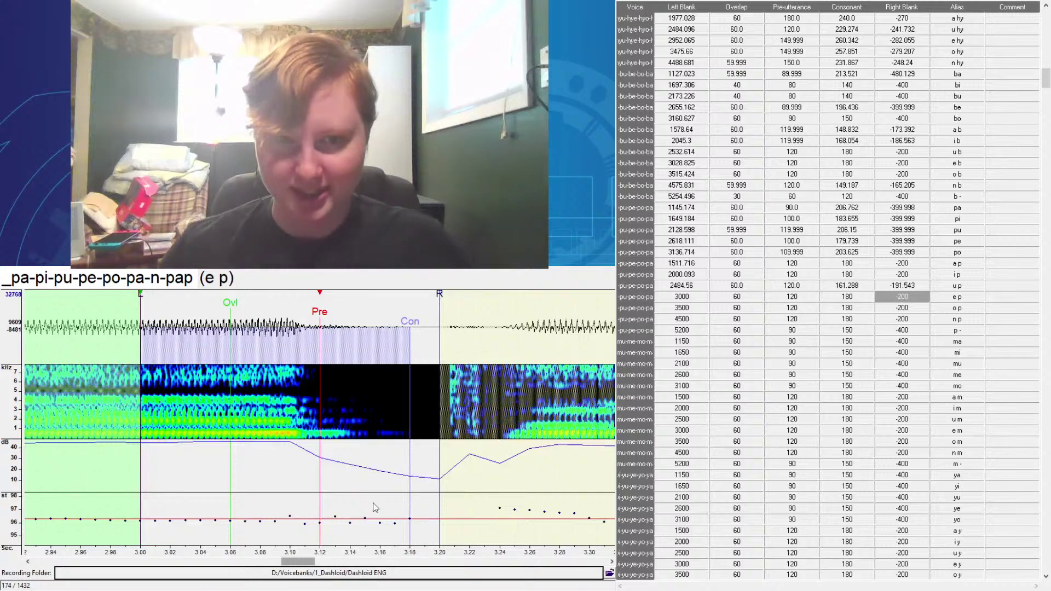
mouse_move(314, 447)
left_mouse_down()
mouse_move(271, 449)
mouse_move(323, 442)
left_mouse_up()
key("Down")
key("Down")
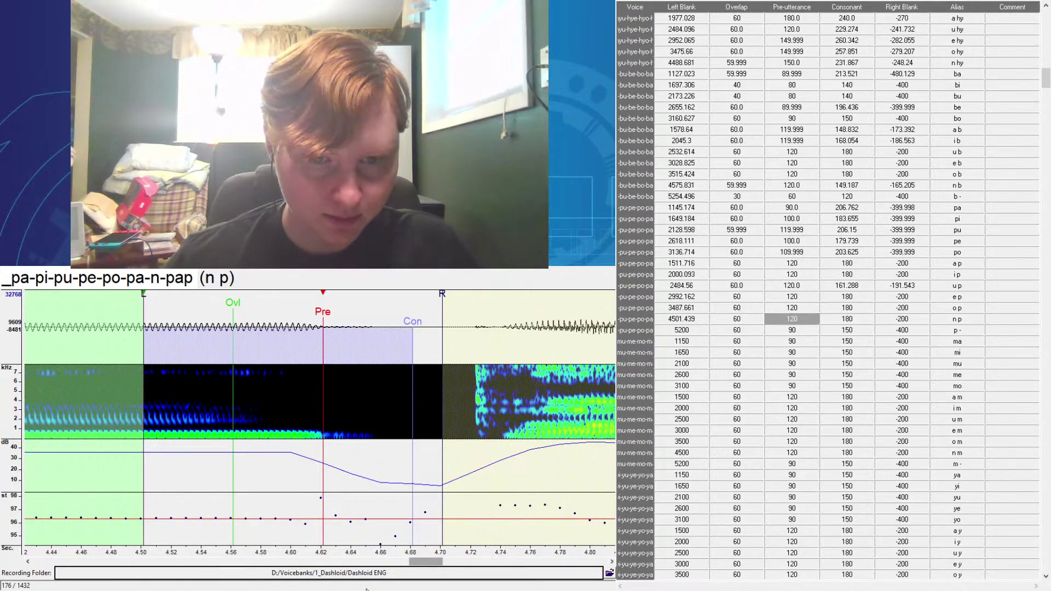
- Move the ending "p -" to a left blank of about 5151.9
key("Down")
left_click_drag(321, 449, 245, 449)
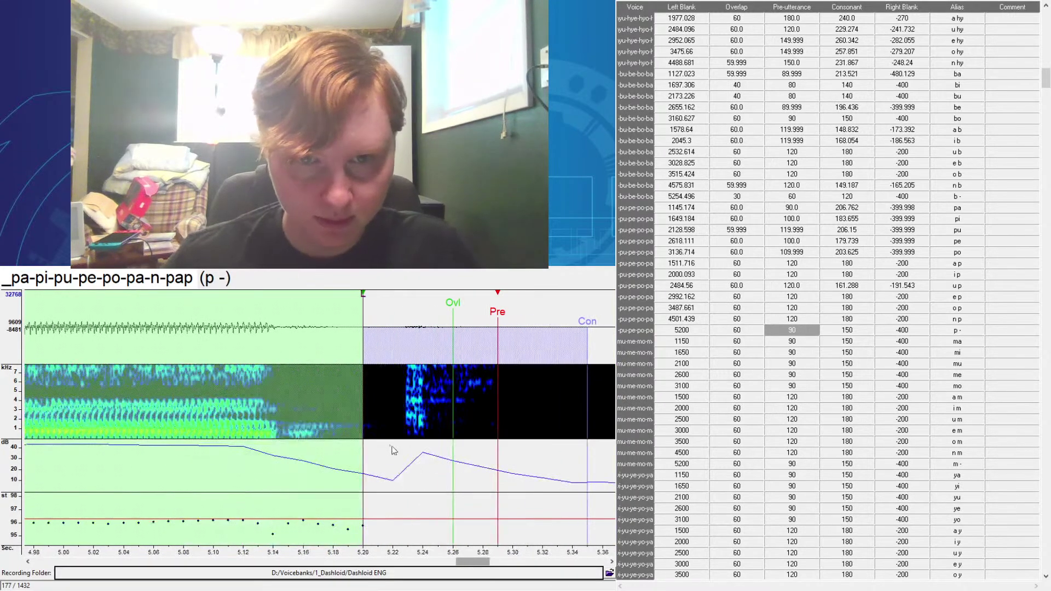
left_click(536, 562)
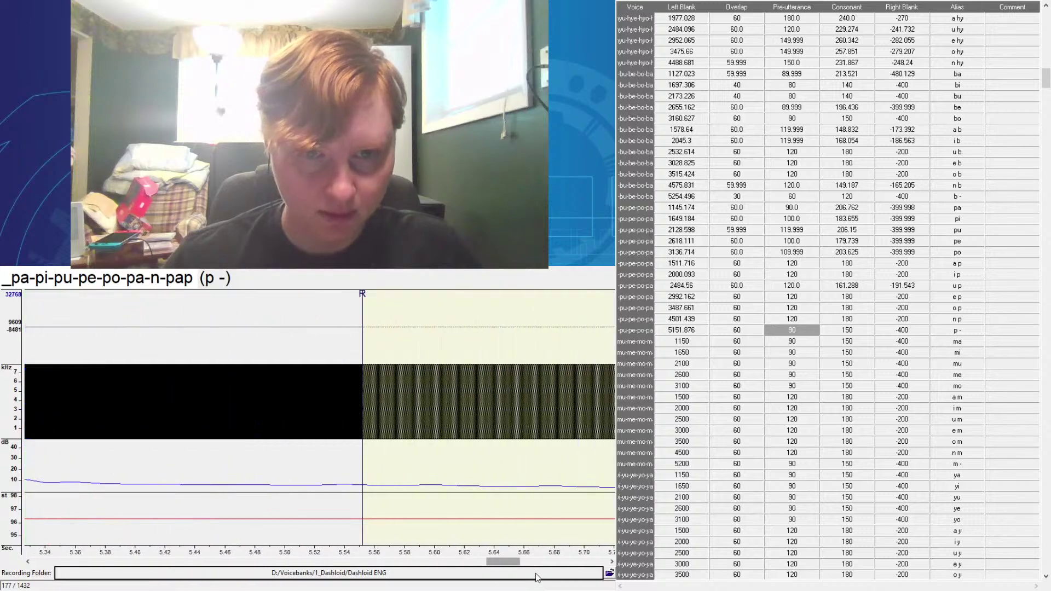
- Align "ma", "mi" and "mu" with their vowel onsets at left blanks about 1138.4, 1687.6 and 2184.9
key("Down")
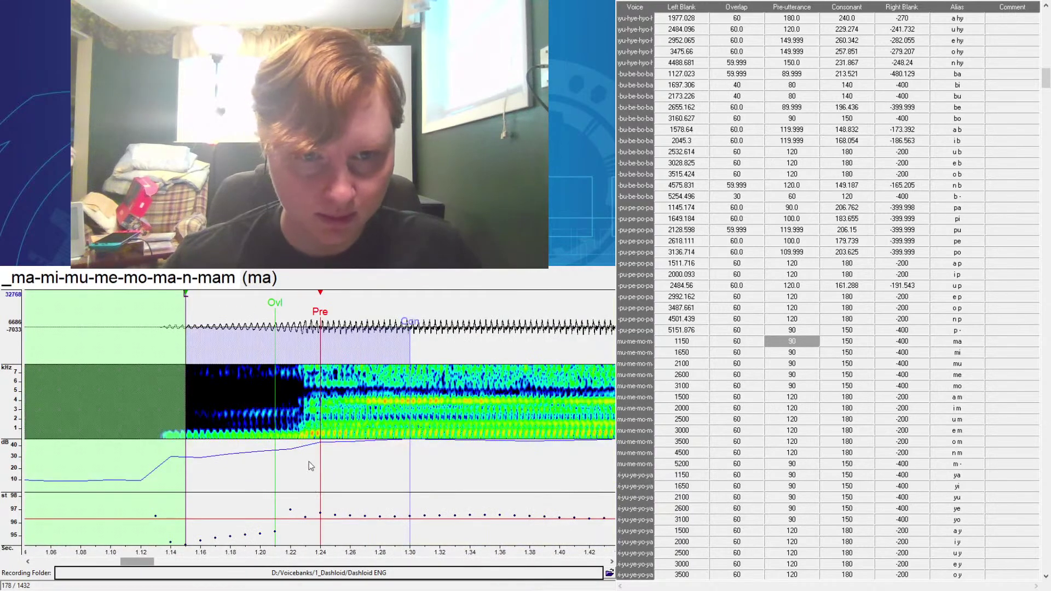
left_click_drag(321, 463, 304, 459)
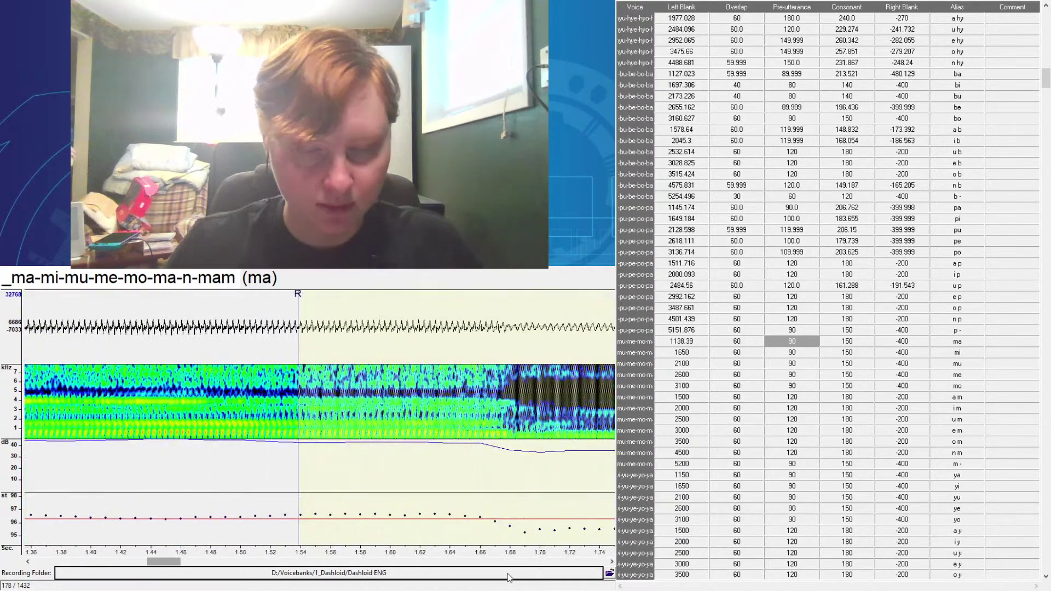
key("Down")
left_click_drag(316, 483, 372, 482)
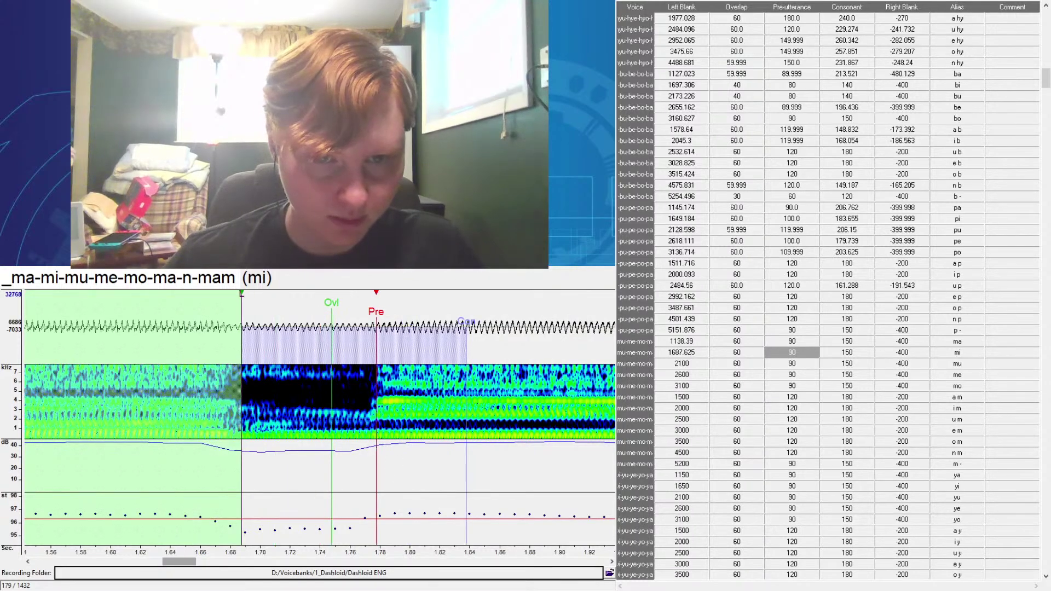
scroll(372, 482, "down", 5)
key("Down")
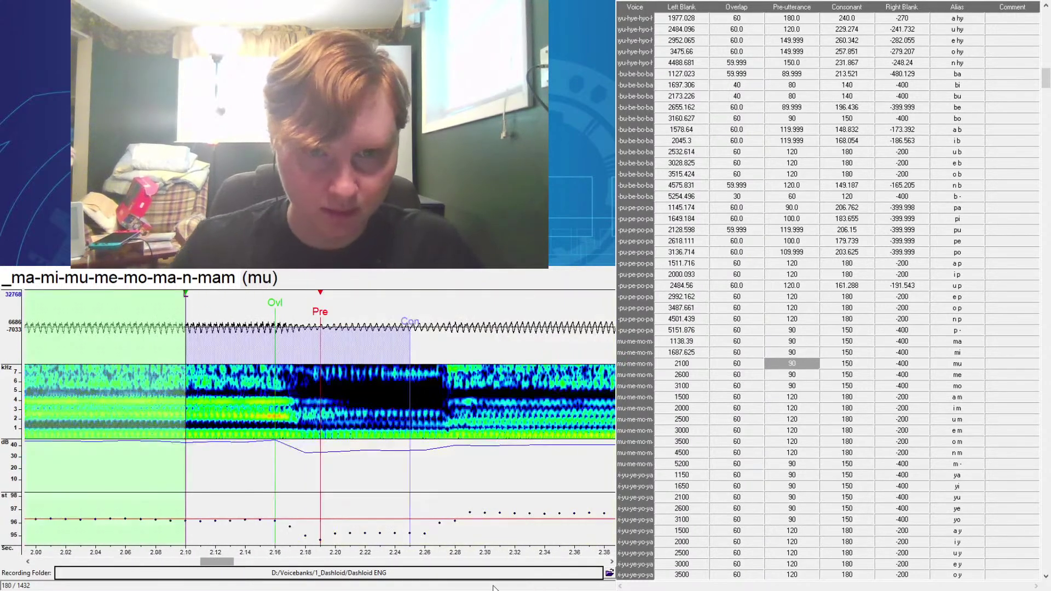
left_click_drag(429, 419, 554, 419)
key("Down")
key("Down")
key("Down")
key("Down")
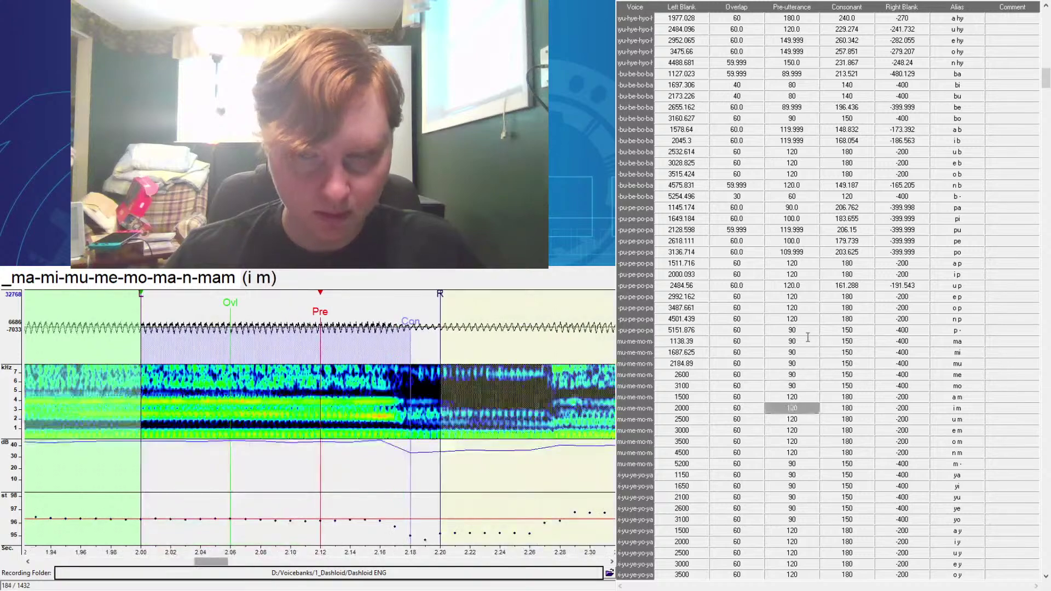
key("Up")
key("Up")
key("Up")
key("Up")
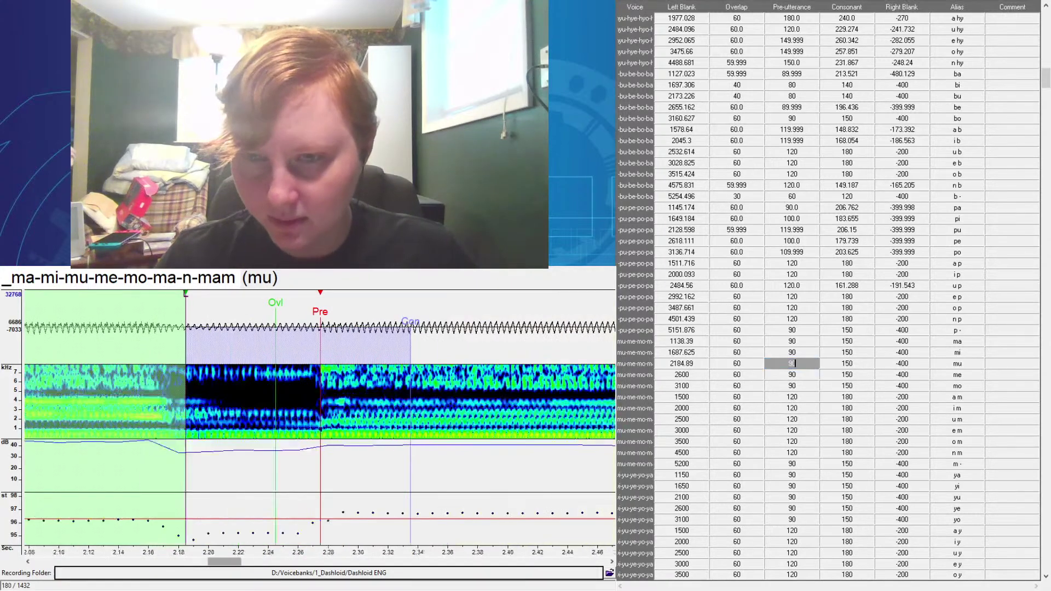
scroll(437, 589, "down", 5)
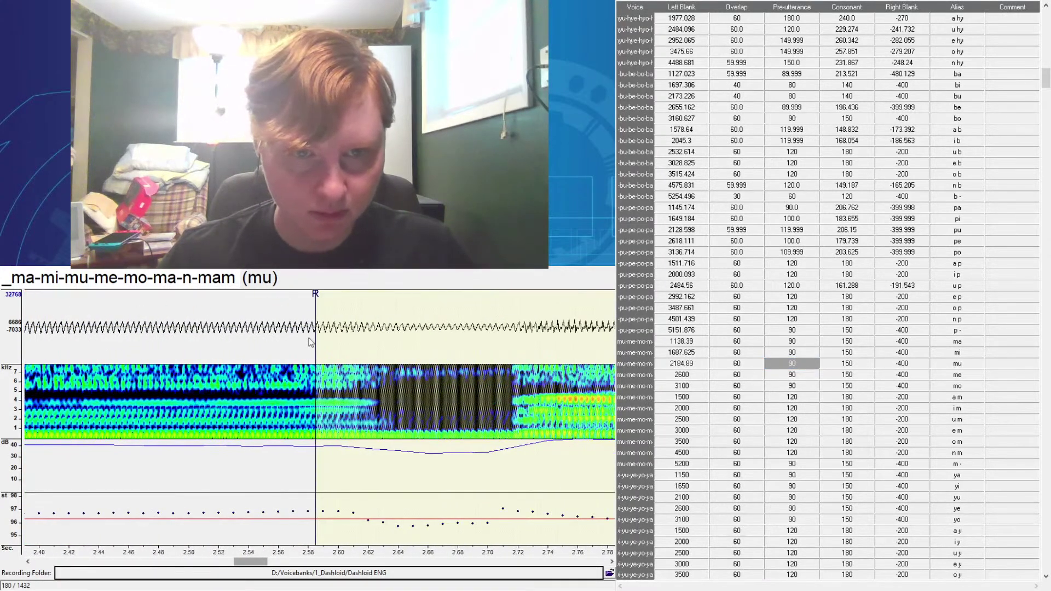
- Set the right blank of "mu" to about -366.2 and align "me" and "mo" with their vowel onsets at left blanks about 2633.0 and 3160.6
left_click_drag(317, 347, 266, 346)
scroll(405, 579, "up", 3)
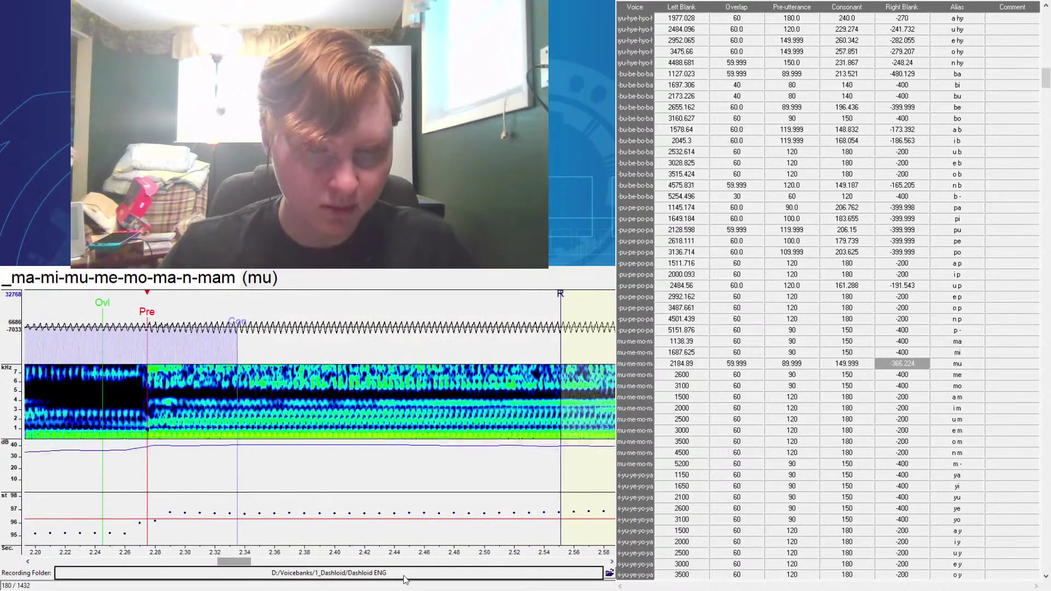
key("Down")
left_click_drag(381, 433, 371, 445)
scroll(431, 584, "down", 3)
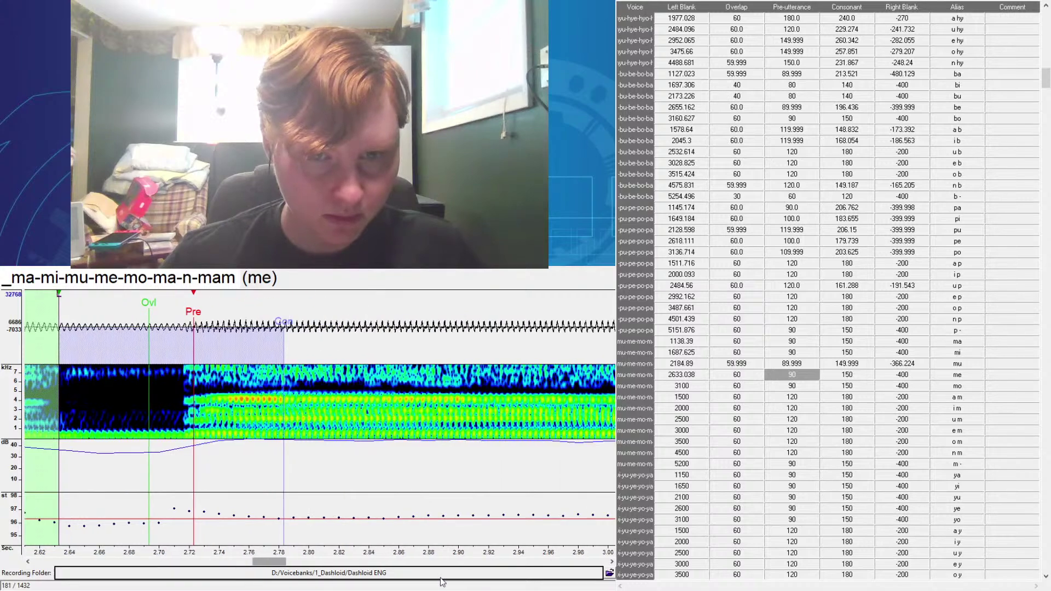
key("Down")
left_click_drag(379, 361, 416, 460)
scroll(536, 588, "down", 5)
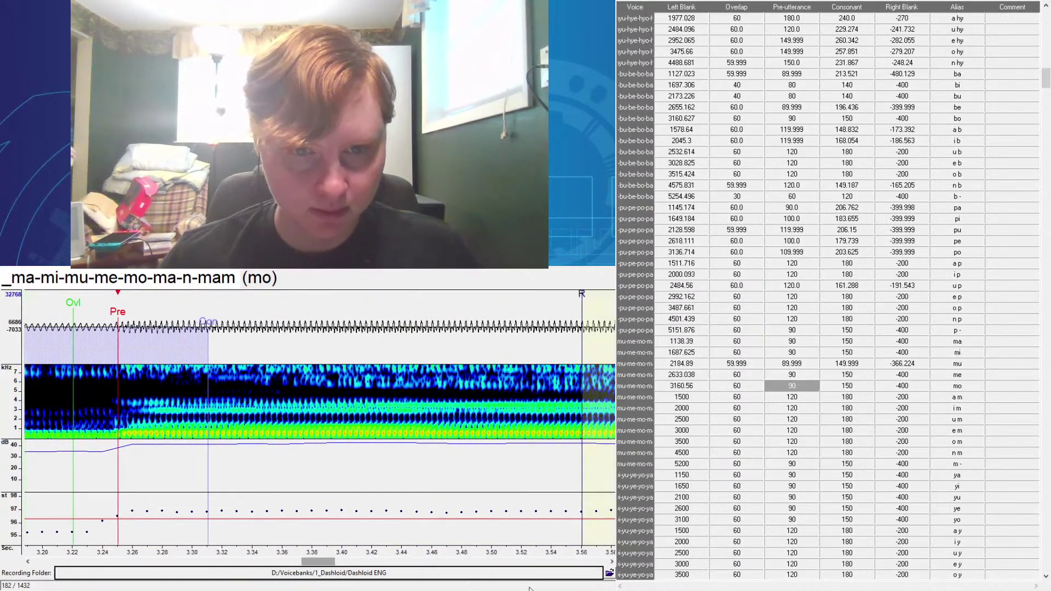
- Align "a m" and "i m" with the starts of their m sounds at left blanks about 1561.9 and 2057.7
key("Down")
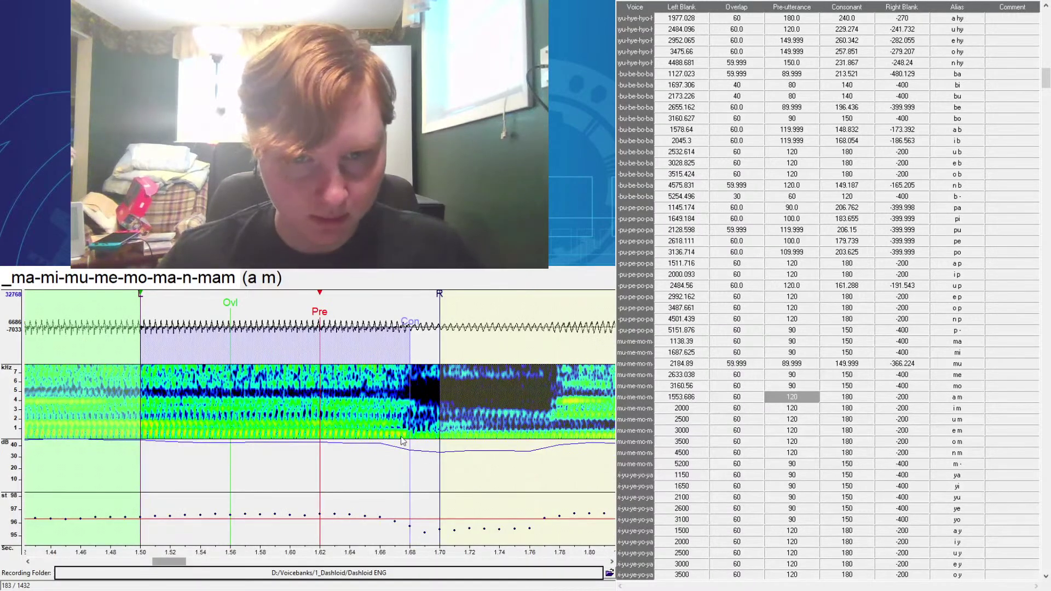
left_click_drag(406, 441, 414, 442)
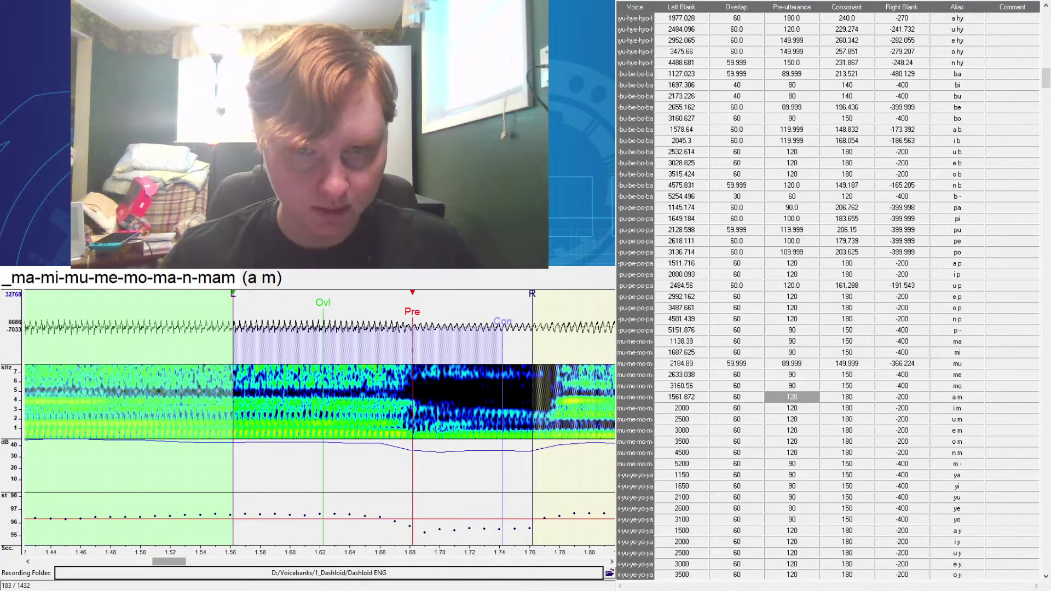
key("Down")
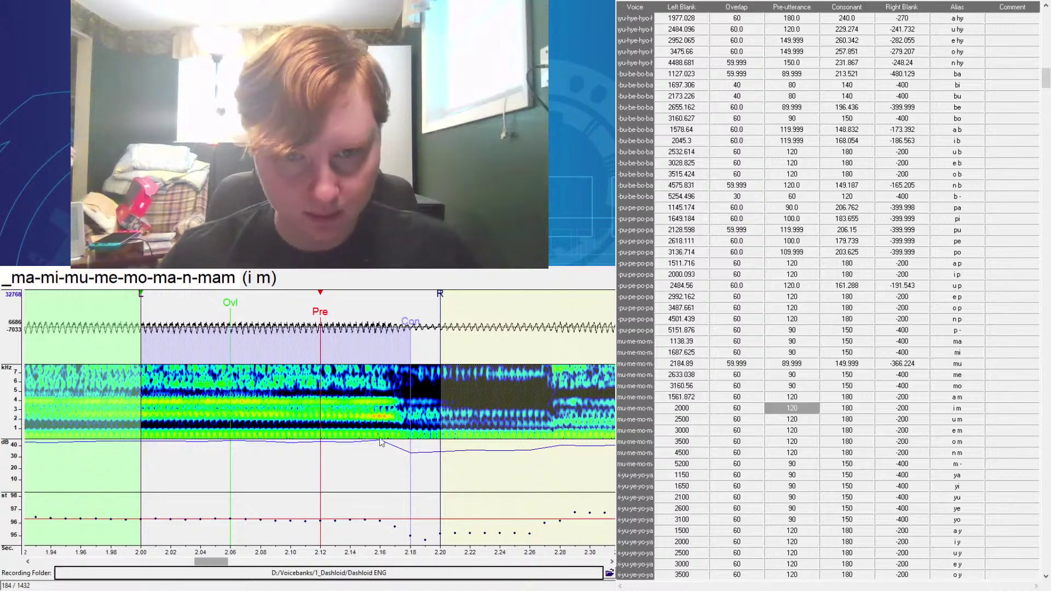
left_click_drag(382, 442, 409, 449)
scroll(425, 585, "up", 2)
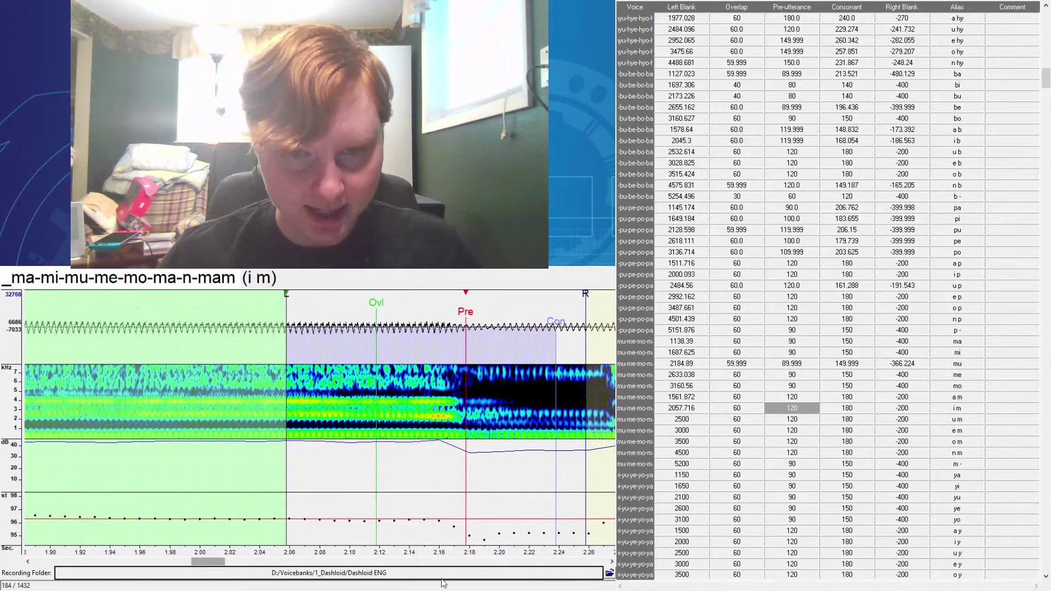
scroll(443, 584, "down", 2)
- Align "u m" and "e m" with the starts of their m sounds at left blanks about 2510.1 and 3011.3
key("Down")
mouse_move(321, 450)
left_mouse_down()
mouse_move(337, 452)
mouse_move(337, 431)
left_mouse_up()
scroll(485, 583, "down", 2)
key("Down")
scroll(511, 586, "down", 2)
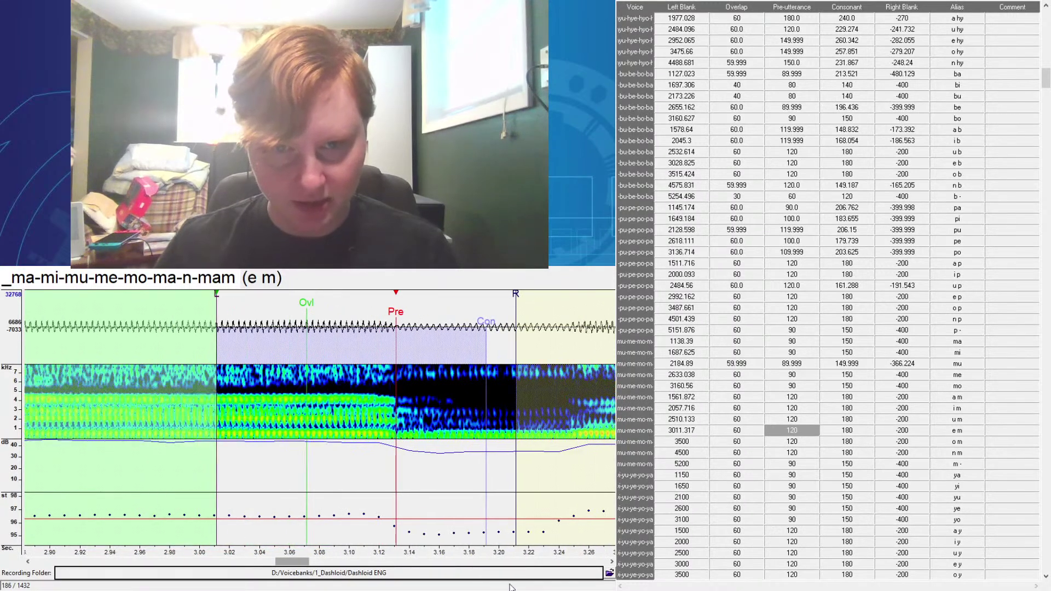
- Align "o m" and "n m" with their m transitions at left blanks about 3517.8 and 4549.7
key("Down")
left_click_drag(322, 470, 348, 432)
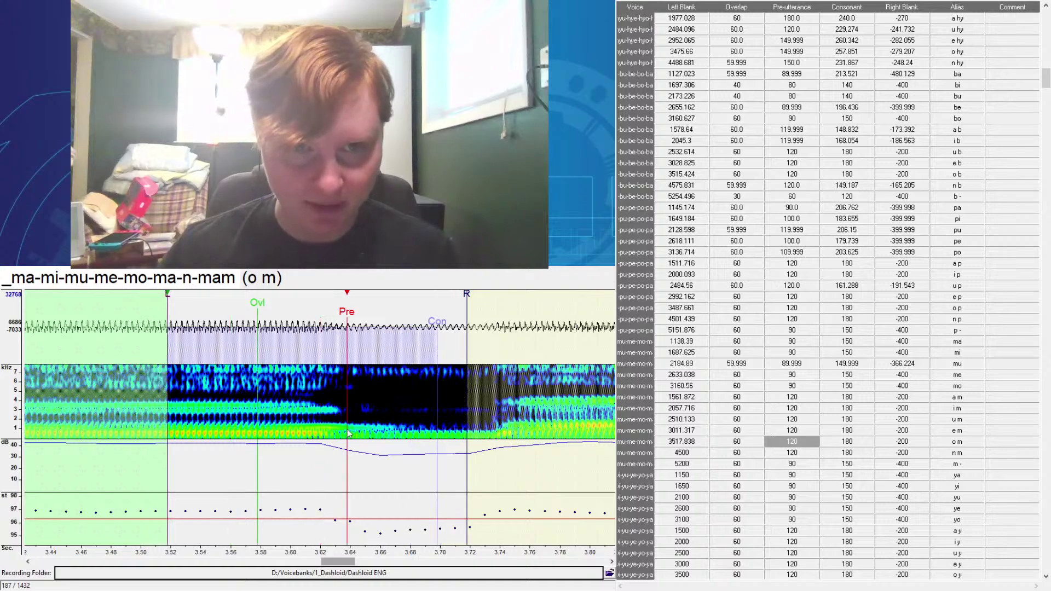
scroll(398, 575, "up", 2)
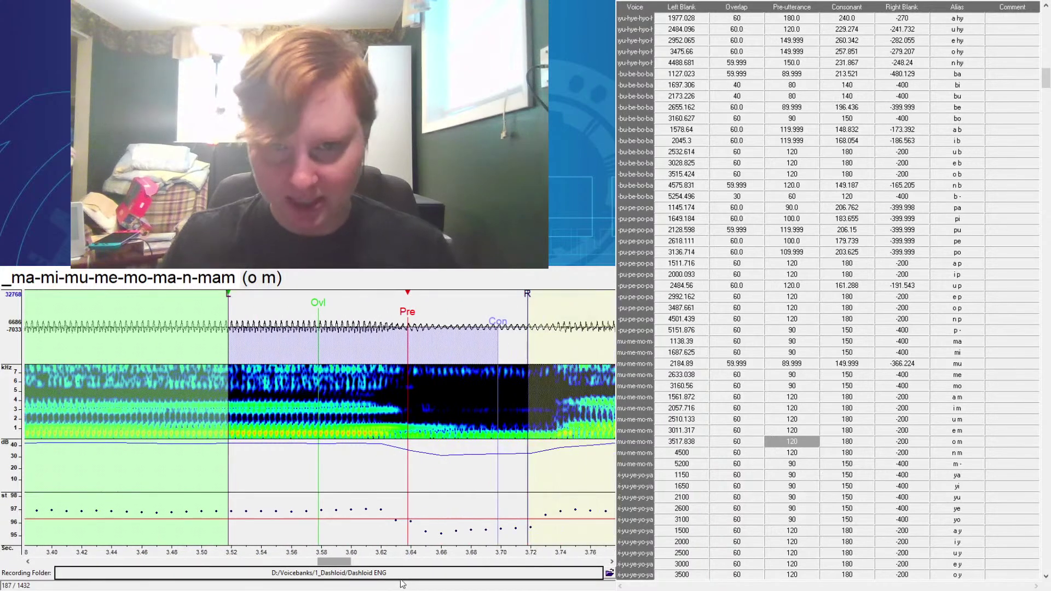
key("Down")
left_click_drag(330, 371, 398, 462)
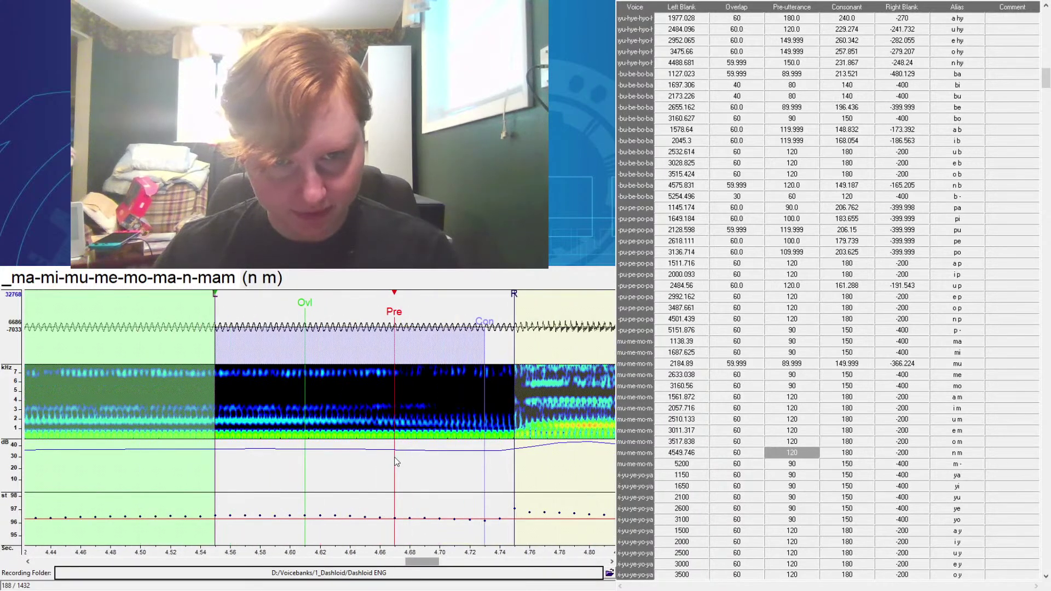
scroll(423, 571, "up", 2)
- Set the ending "m -" to overlap 25, pre-utterance 50 and consonant 110, with a left blank of about 5199.6
key("Down")
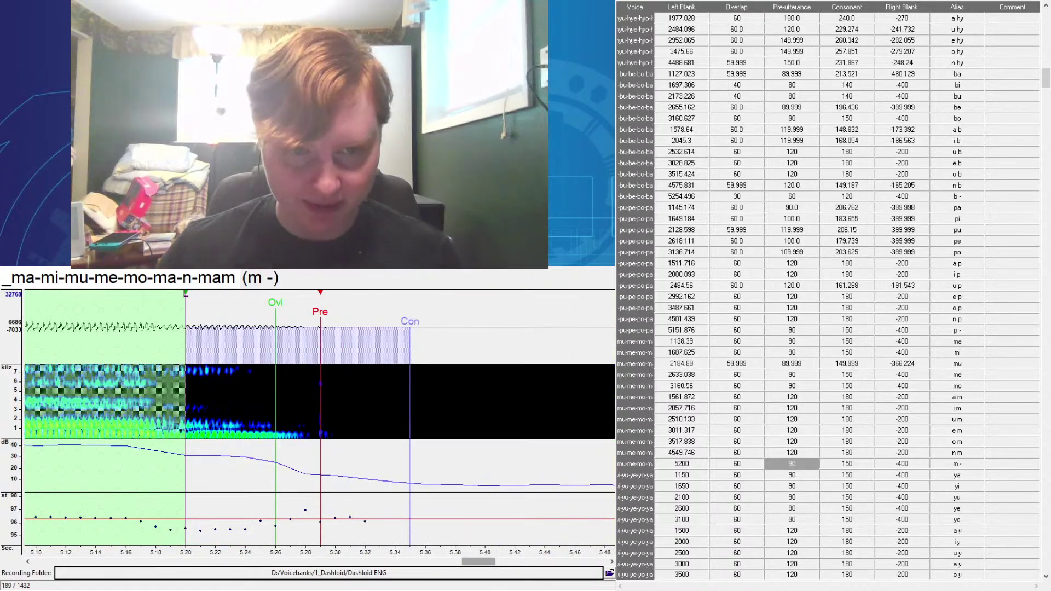
scroll(496, 586, "up", 3)
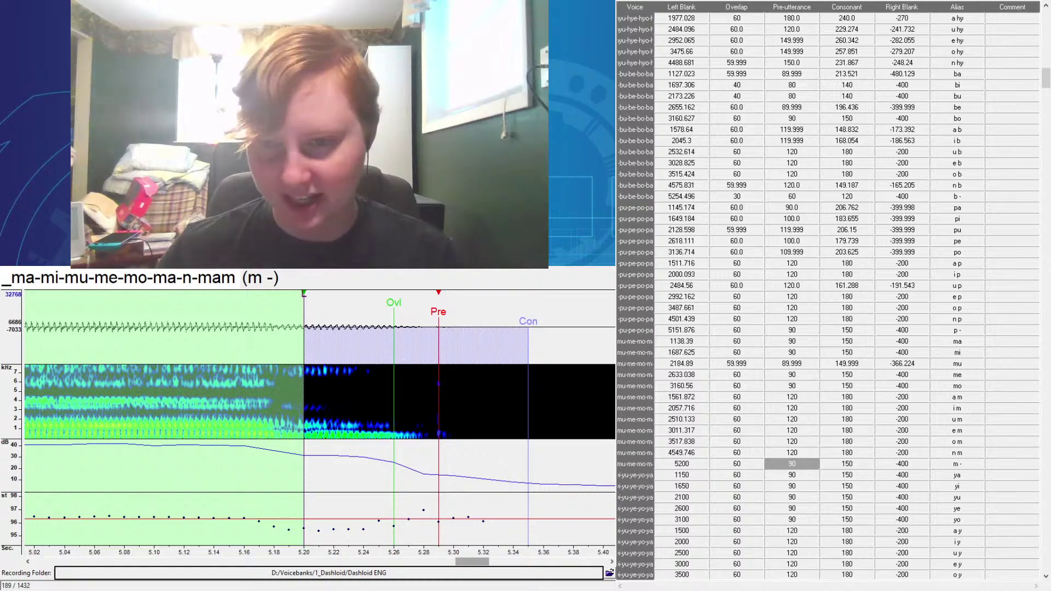
left_click_drag(823, 460, 775, 456)
left_click(833, 471)
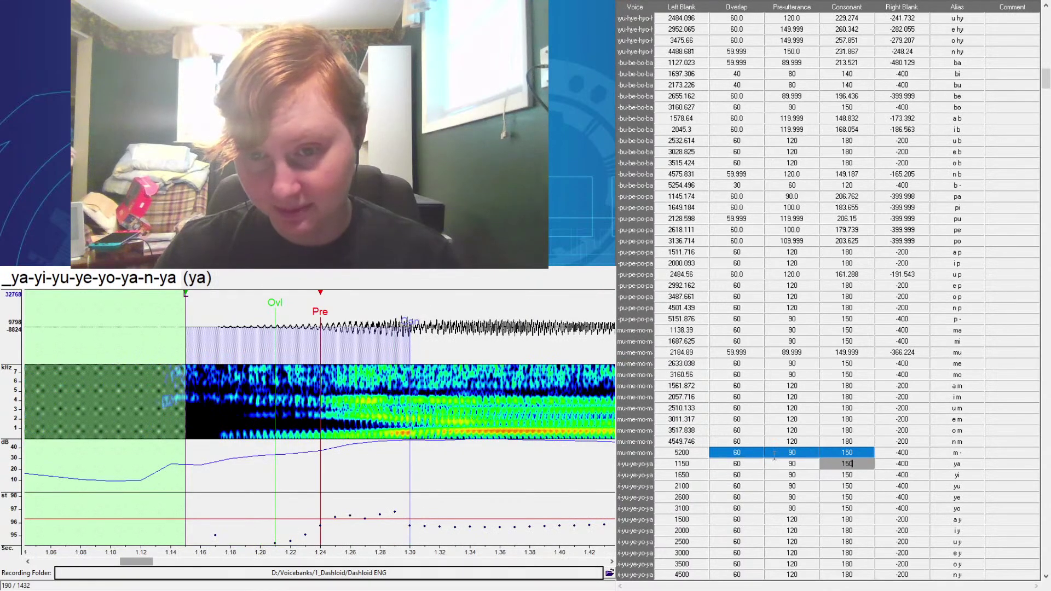
scroll(784, 466, "down", 11)
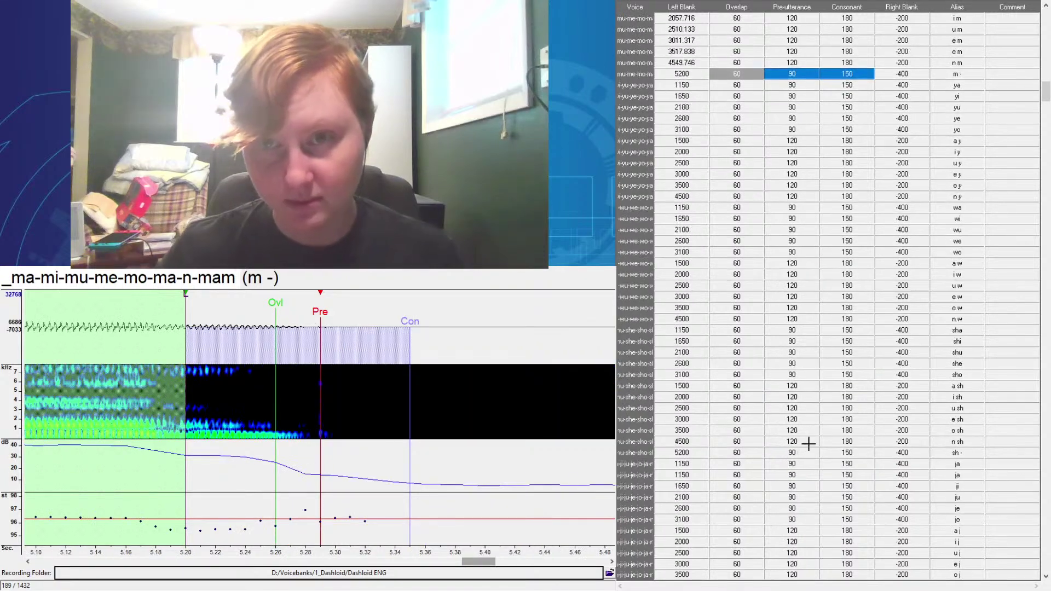
type("25\t50\t110")
left_click_drag(261, 440, 260, 440)
scroll(338, 575, "right", 5)
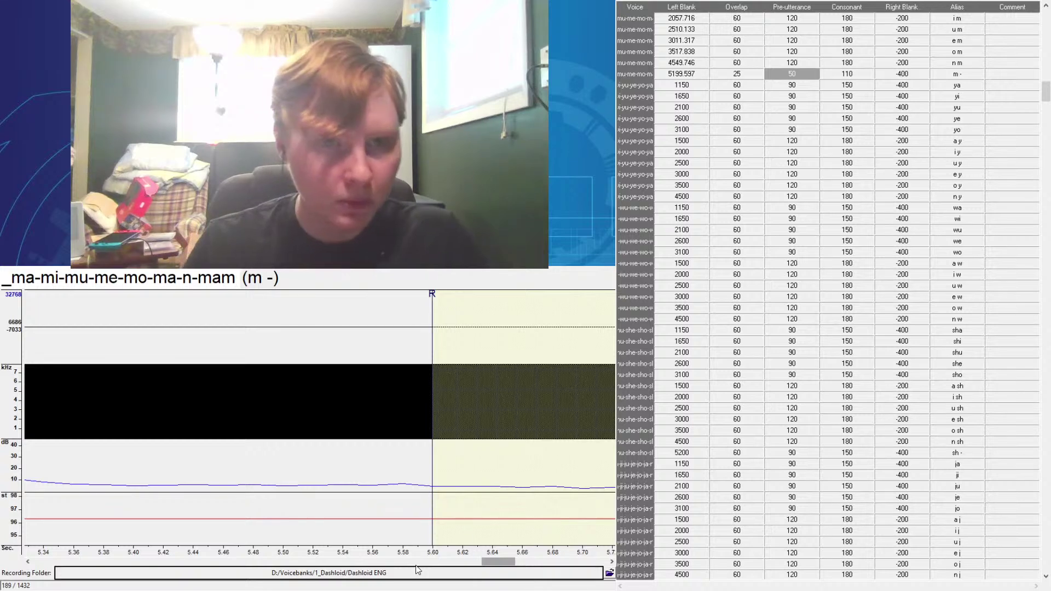
- Move "ya" to a left blank of about 1191.0 and set pre-utterance 120 and consonant 180 for "ya" through "yo"
key("Down")
key("Left")
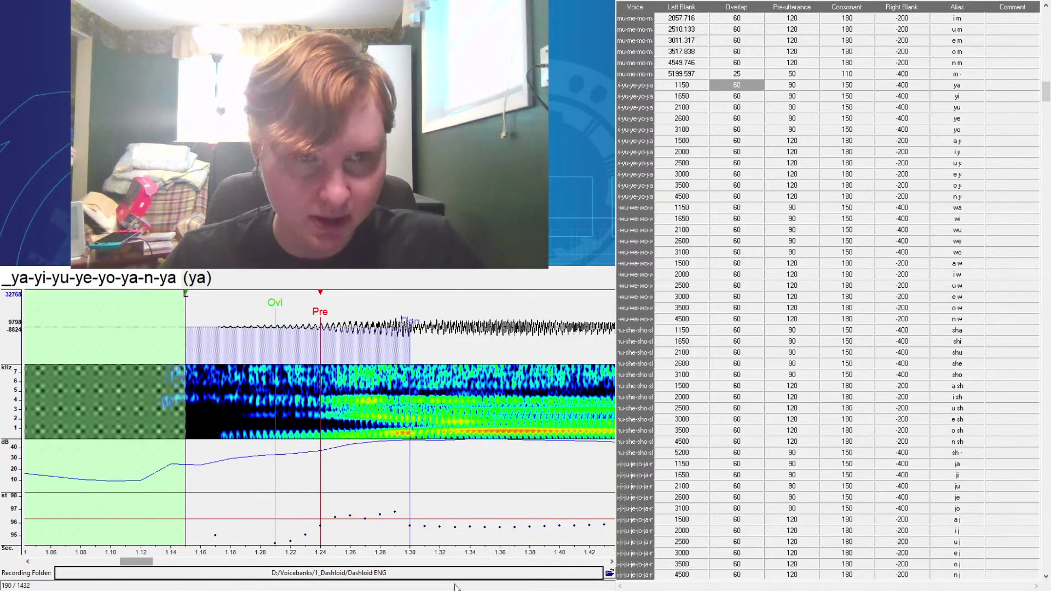
scroll(458, 580, "left", 2)
key("F3")
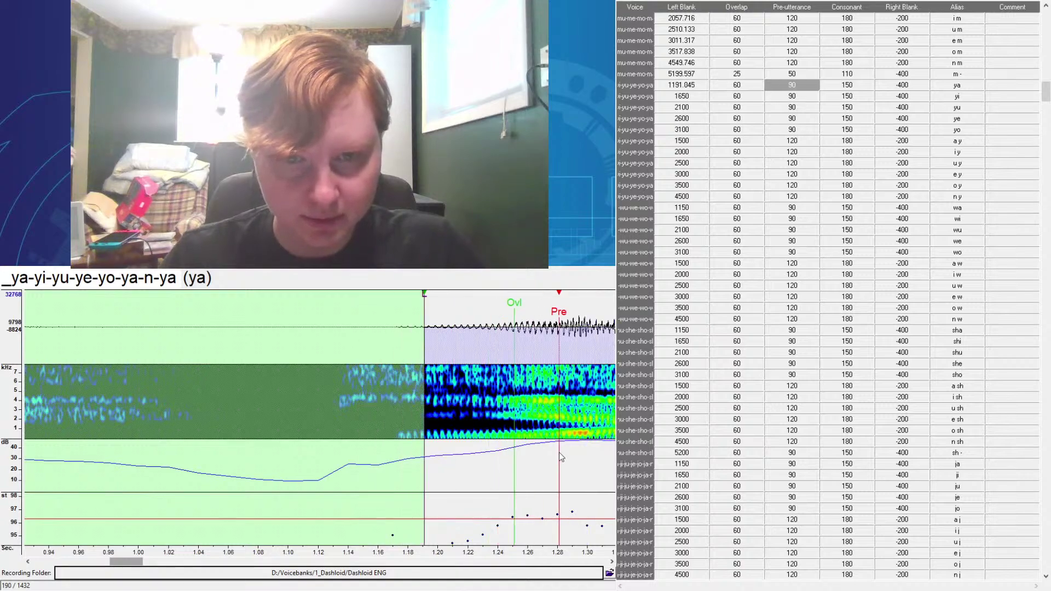
scroll(319, 419, "right", 1)
left_click_drag(788, 86, 843, 130)
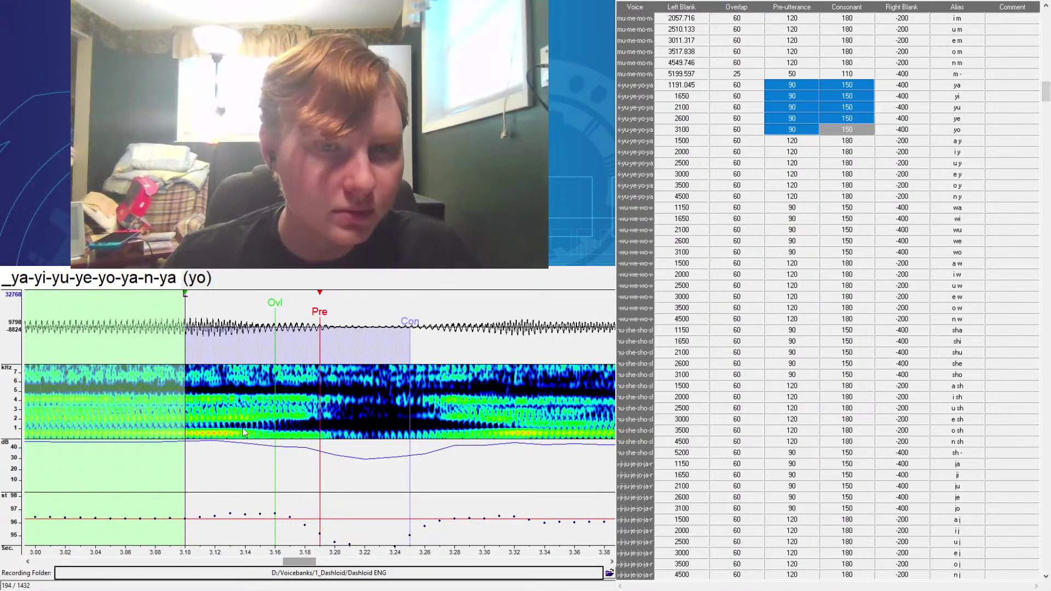
type("120.0\t180.0 120.0\t180.0 120.0\t180.0 120.0\t180.0 120.0\t180.0")
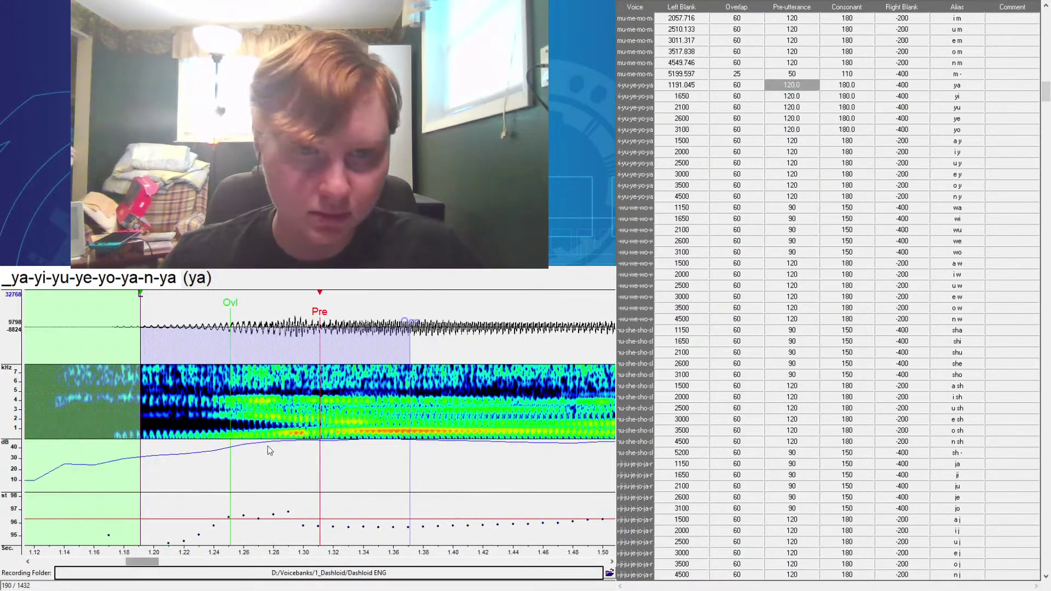
- Fit "ya" to its vowel onset with a left blank of about 1181.7 and a consonant of about 199.0
left_click_drag(320, 434, 305, 437)
scroll(331, 581, "right", 2)
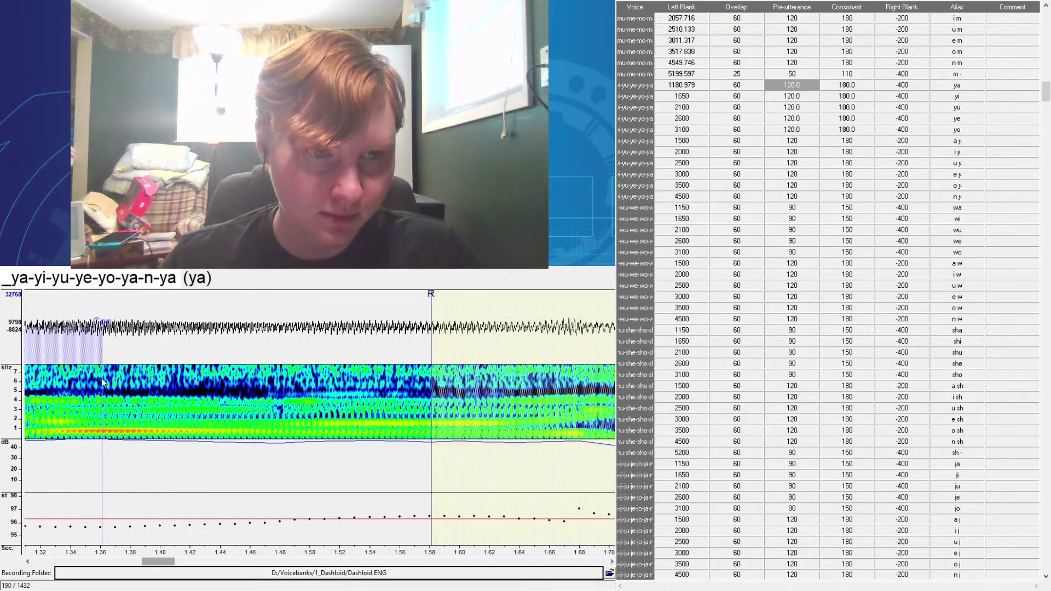
left_click_drag(104, 383, 130, 383)
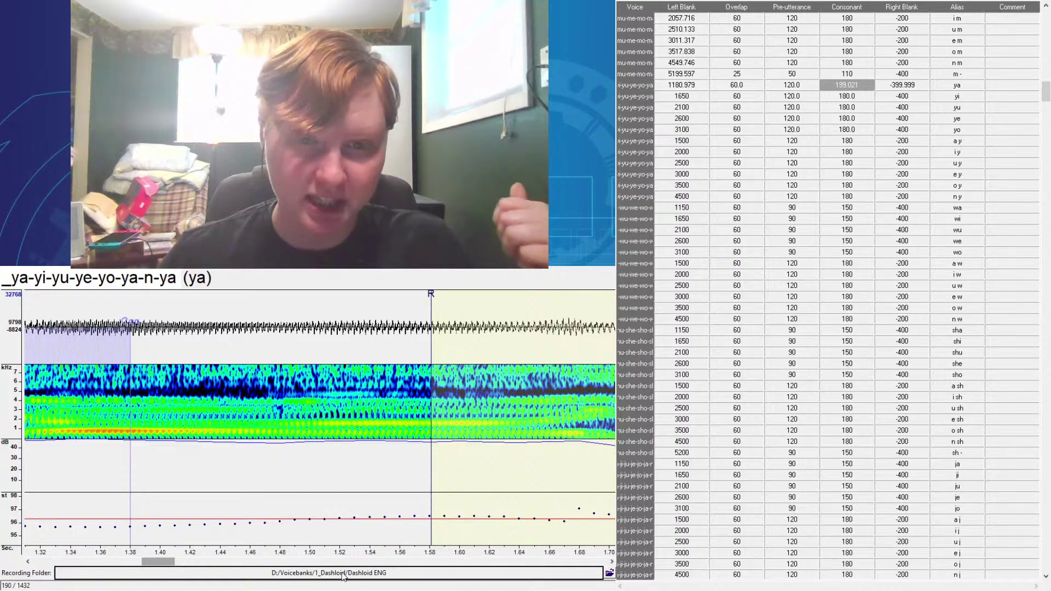
scroll(348, 576, "left", 1)
scroll(347, 576, "left", 4)
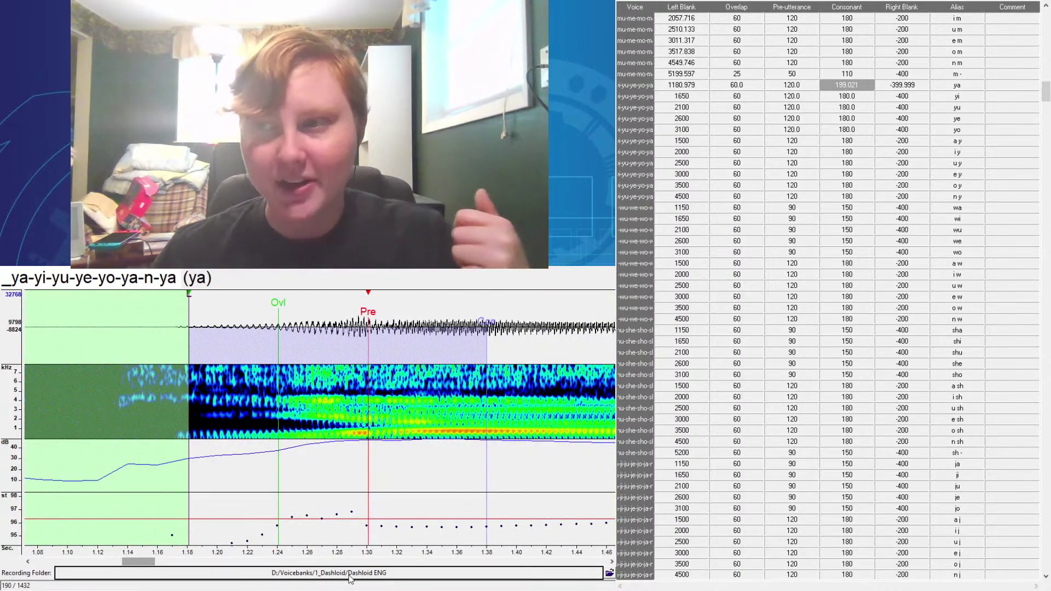
scroll(350, 579, "right", 7)
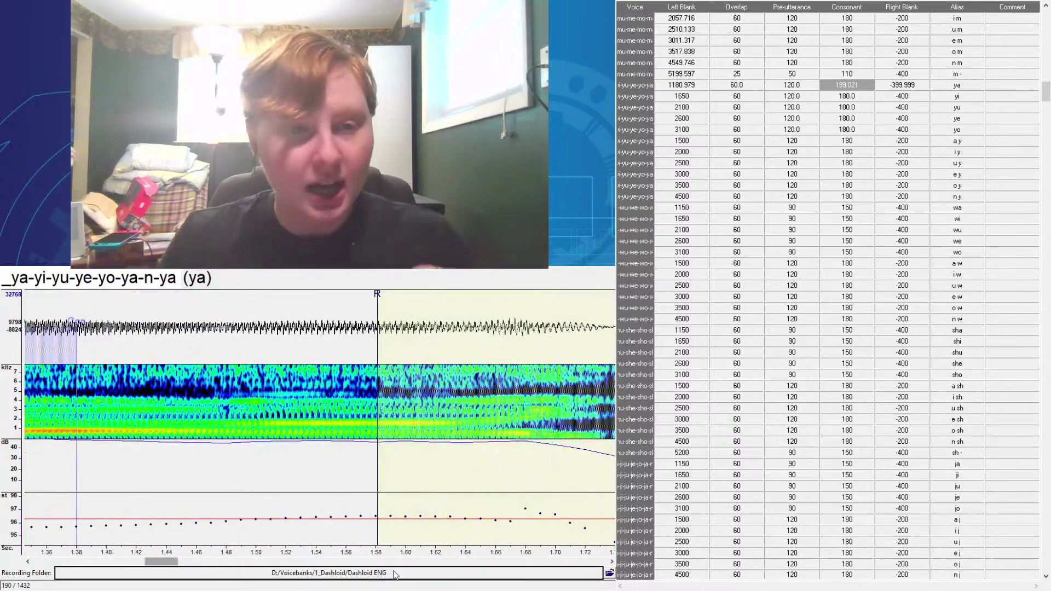
scroll(395, 574, "left", 6)
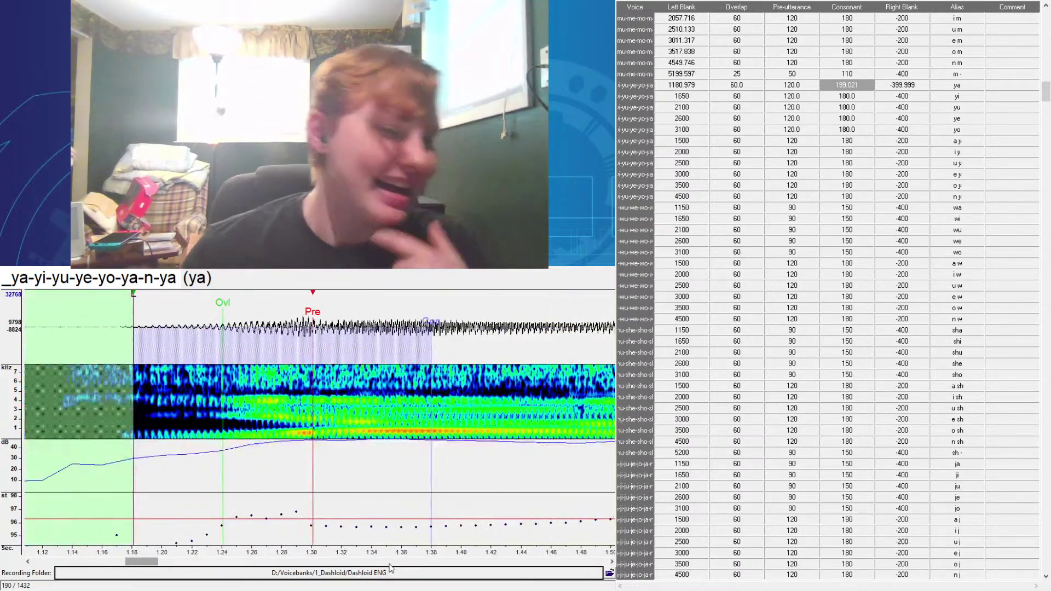
key("Left")
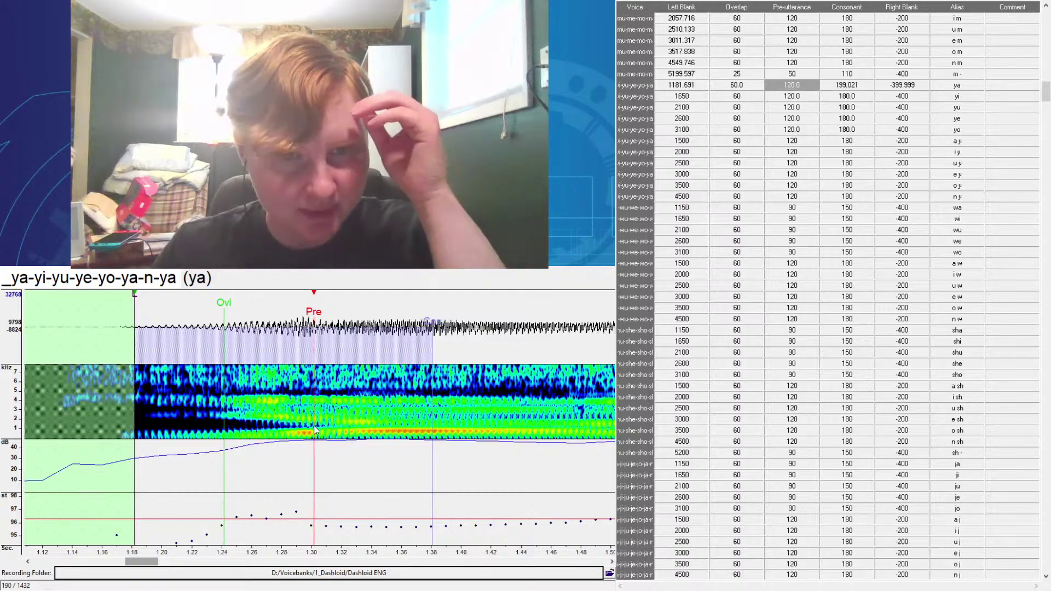
scroll(348, 586, "left", 2)
scroll(348, 587, "right", 6)
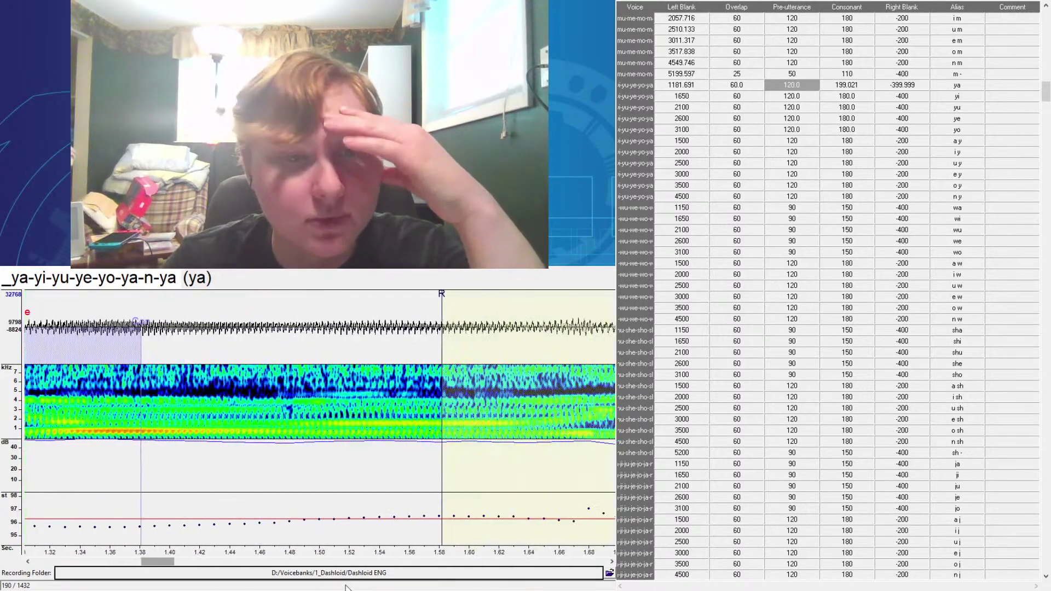
- Set the pre-utterance of "yi" to 110 and align it with the vowel onset at a left blank of about 1713.9
key("Down")
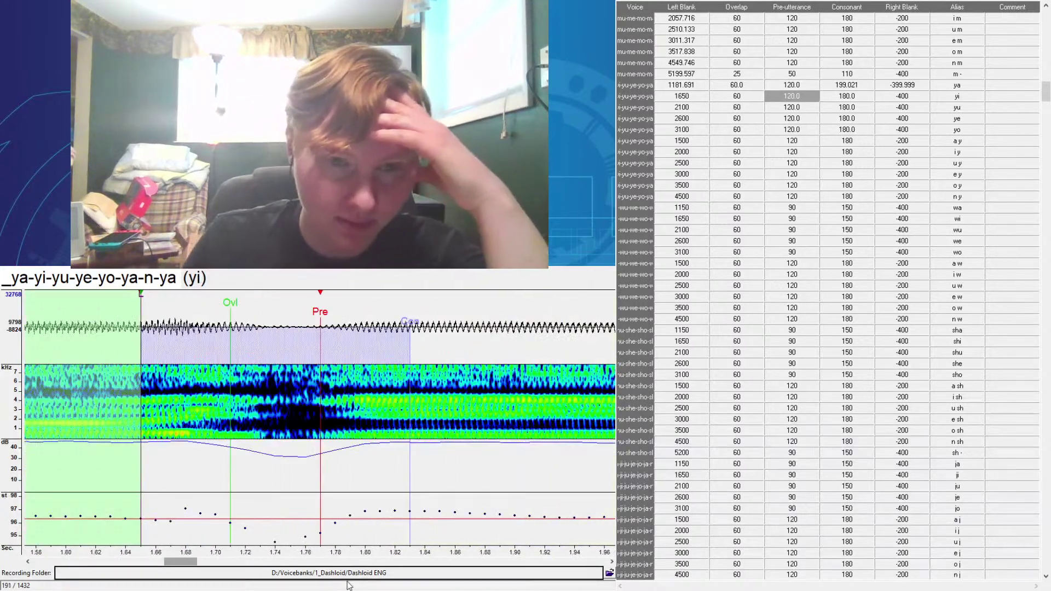
left_click_drag(319, 450, 402, 450)
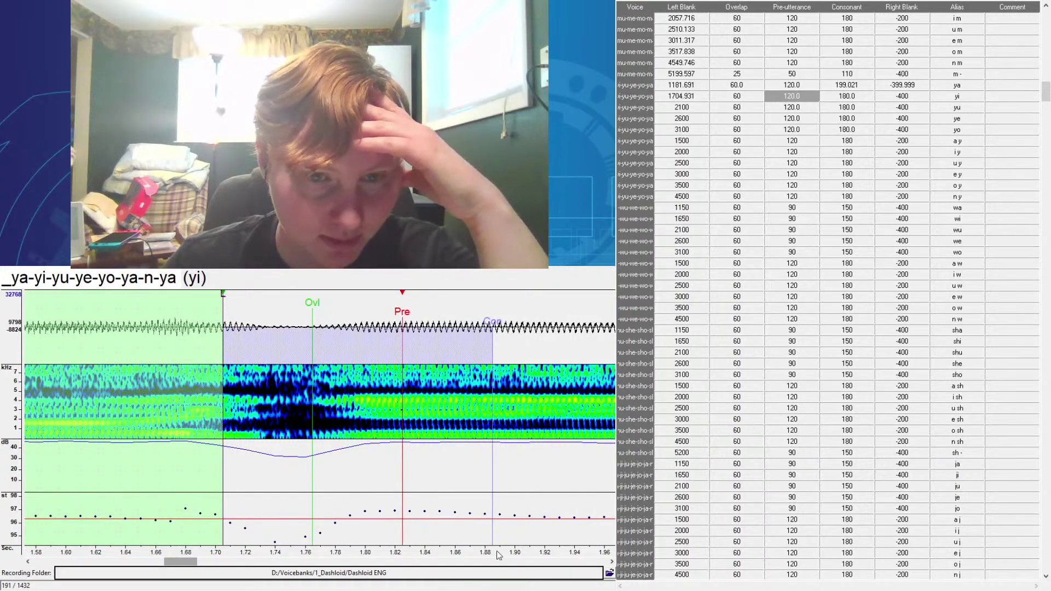
left_click(813, 92)
type("1")
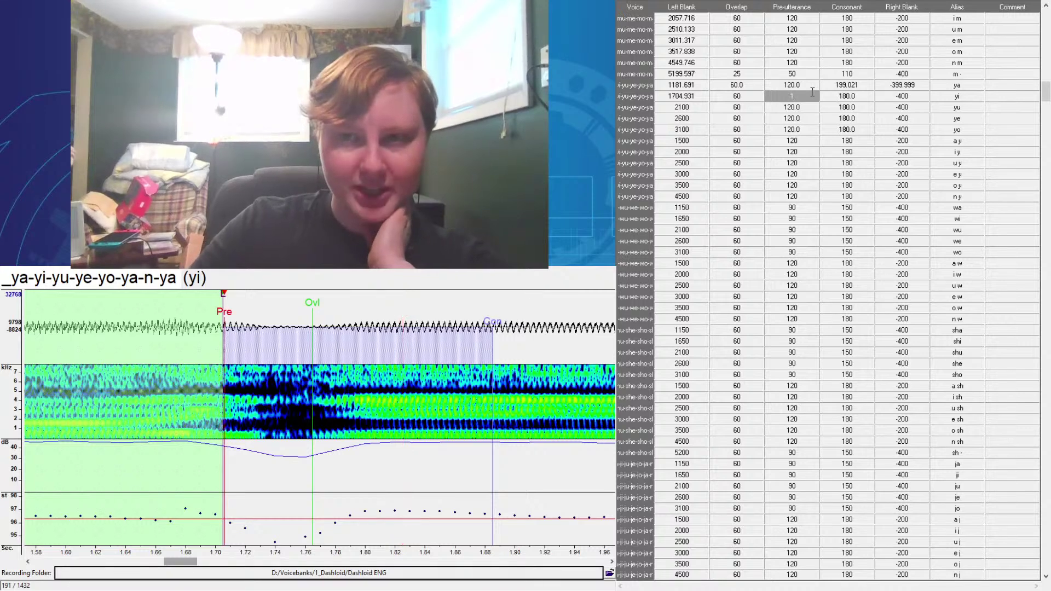
type("10")
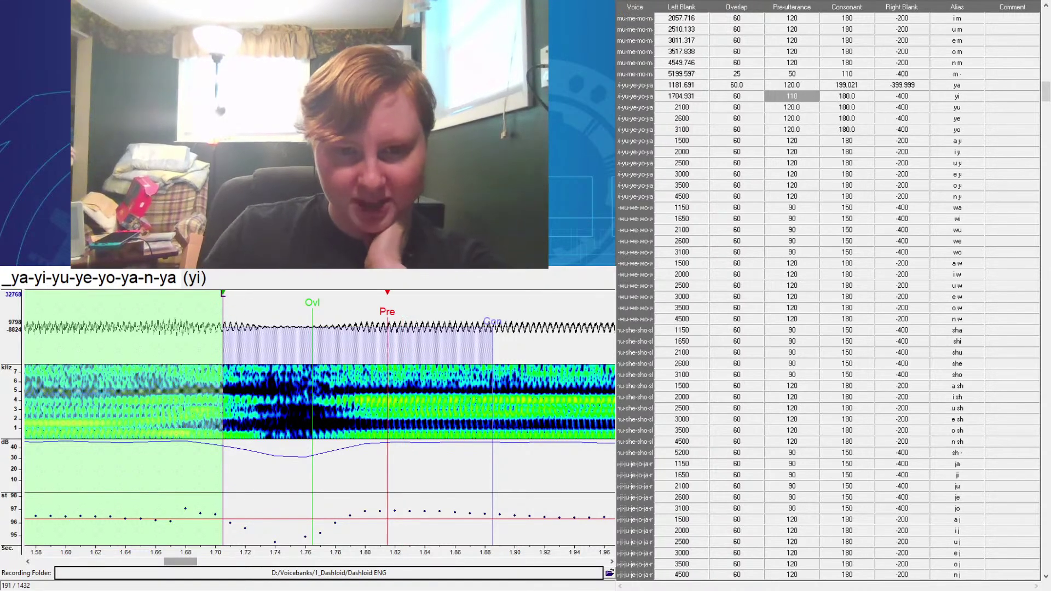
left_click_drag(388, 448, 402, 448)
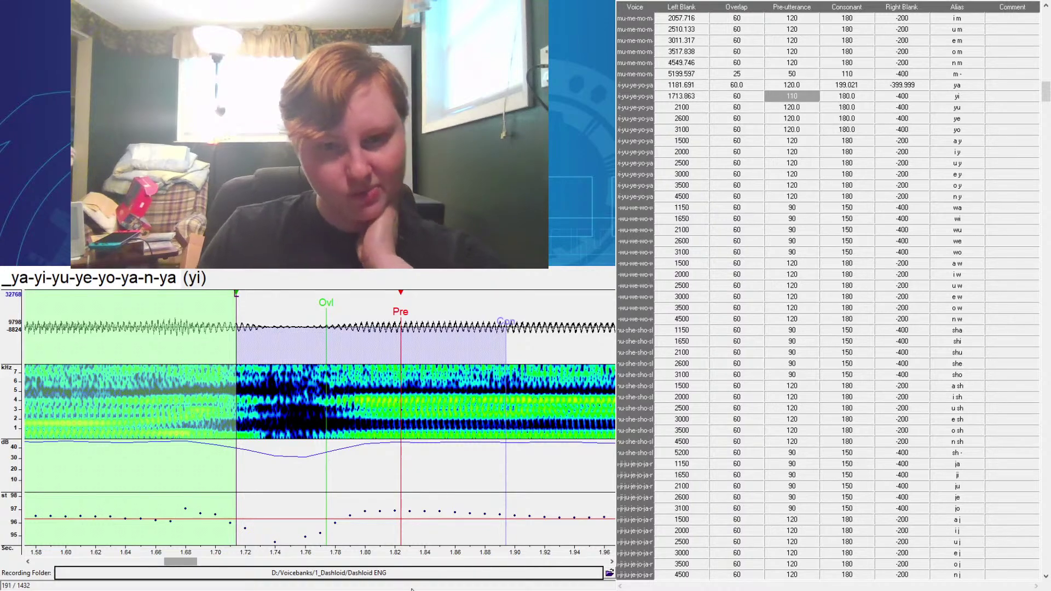
scroll(414, 588, "down", 5)
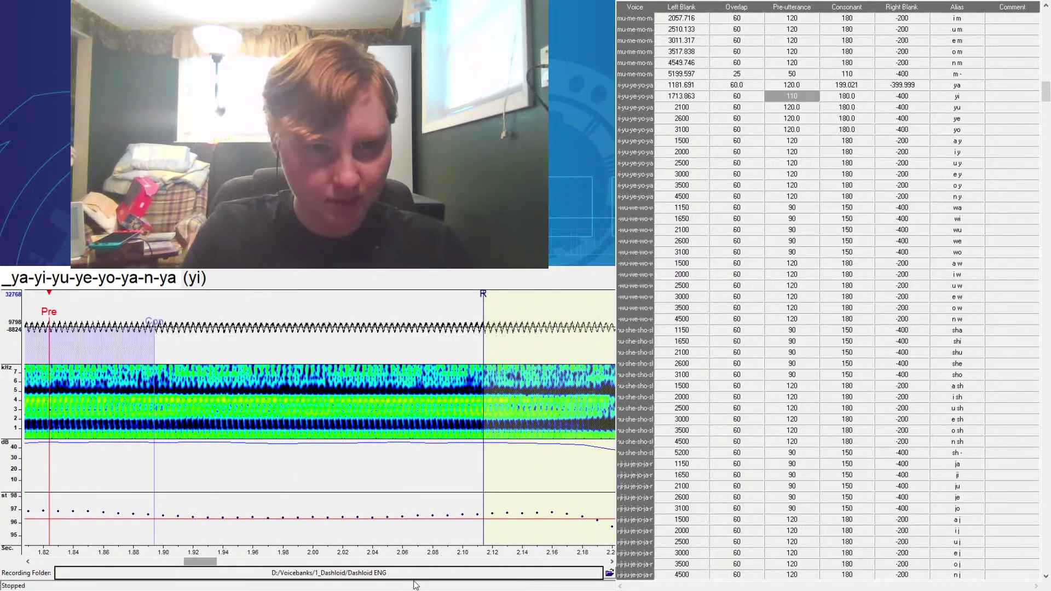
- Align "yu" with its vowel onset at a left blank of about 2210.7 and select the "i y" entry
key("Down")
left_click_drag(462, 446, 631, 446)
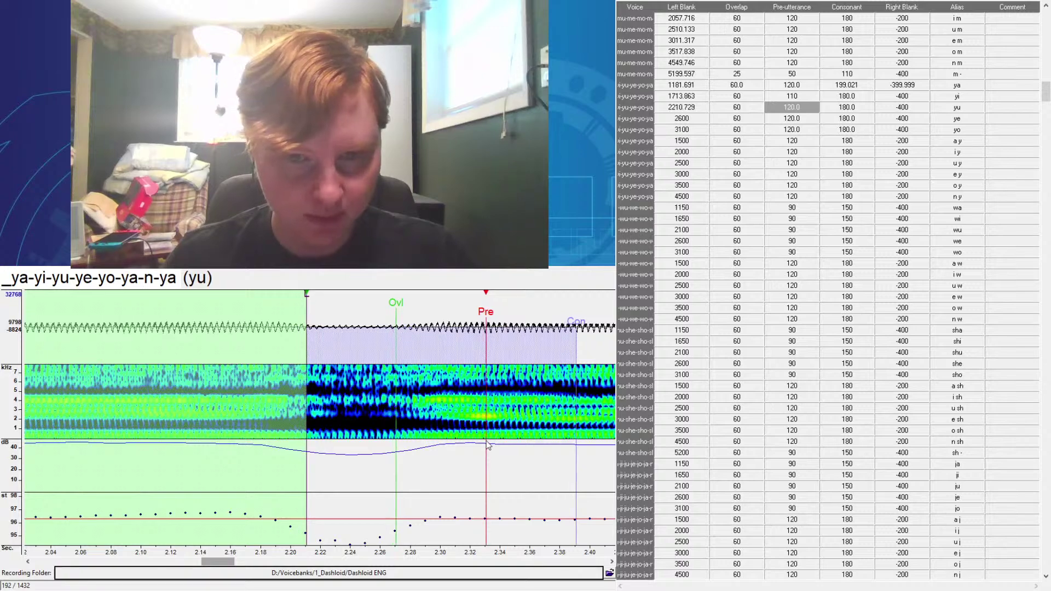
left_click(792, 152)
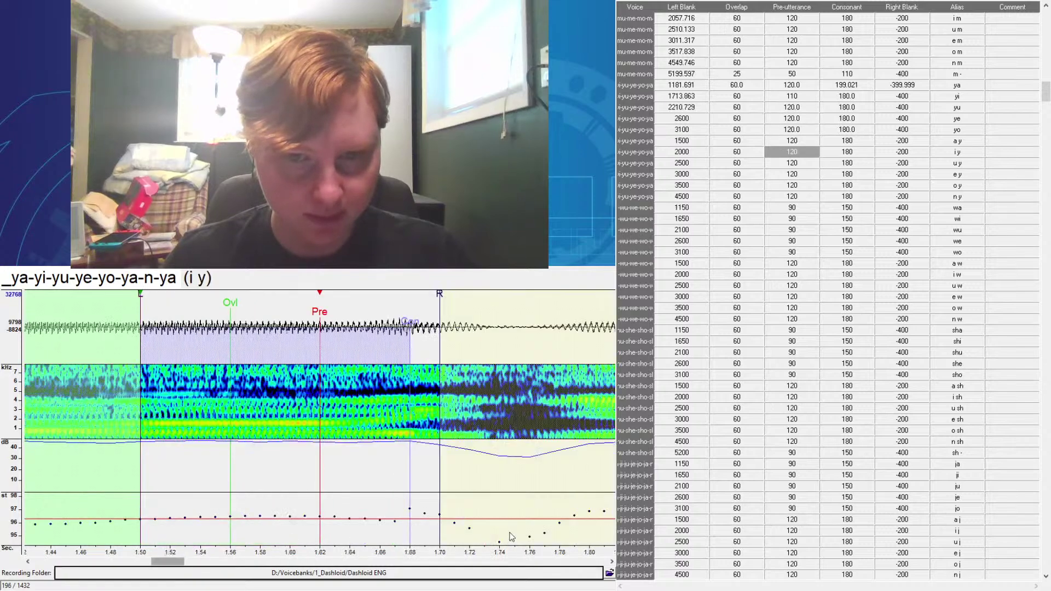
- Realign "yu" with its vowel onset at a left blank of about 2222.1
double_click(737, 108)
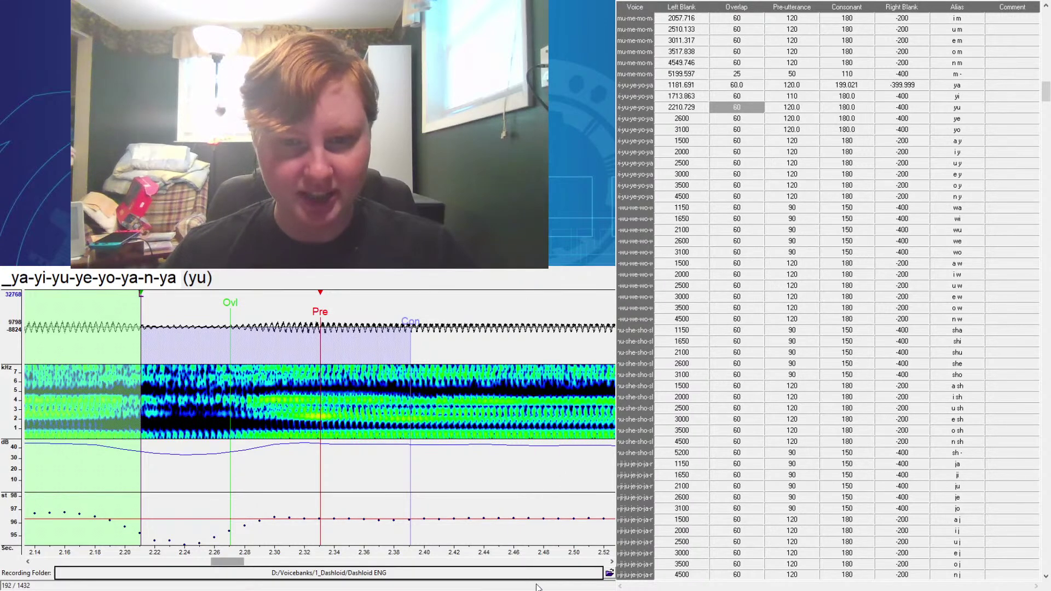
scroll(576, 586, "up", 3)
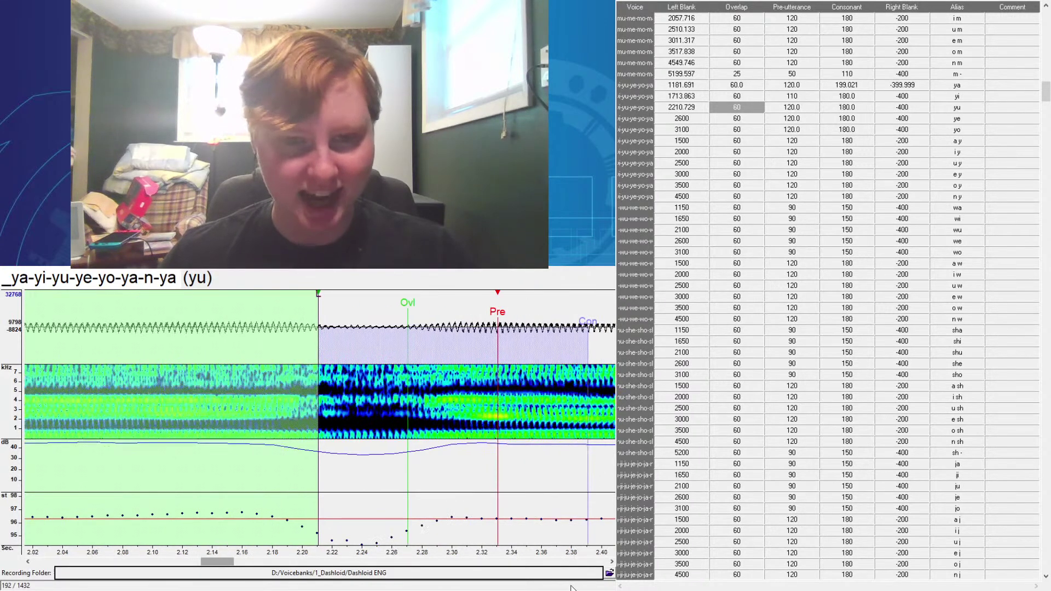
left_click_drag(513, 436, 515, 445)
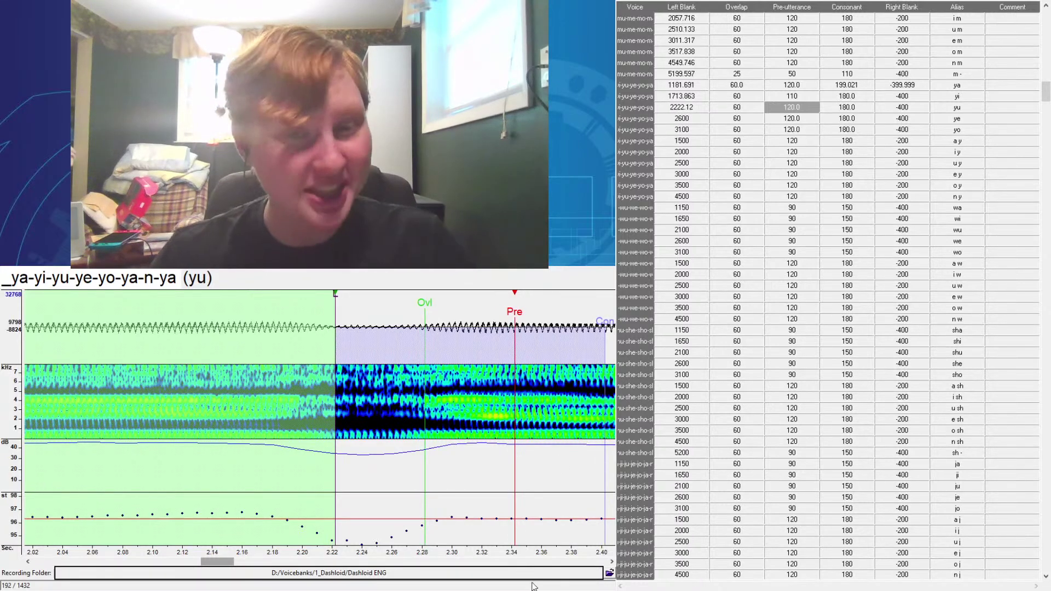
scroll(534, 585, "down", 11)
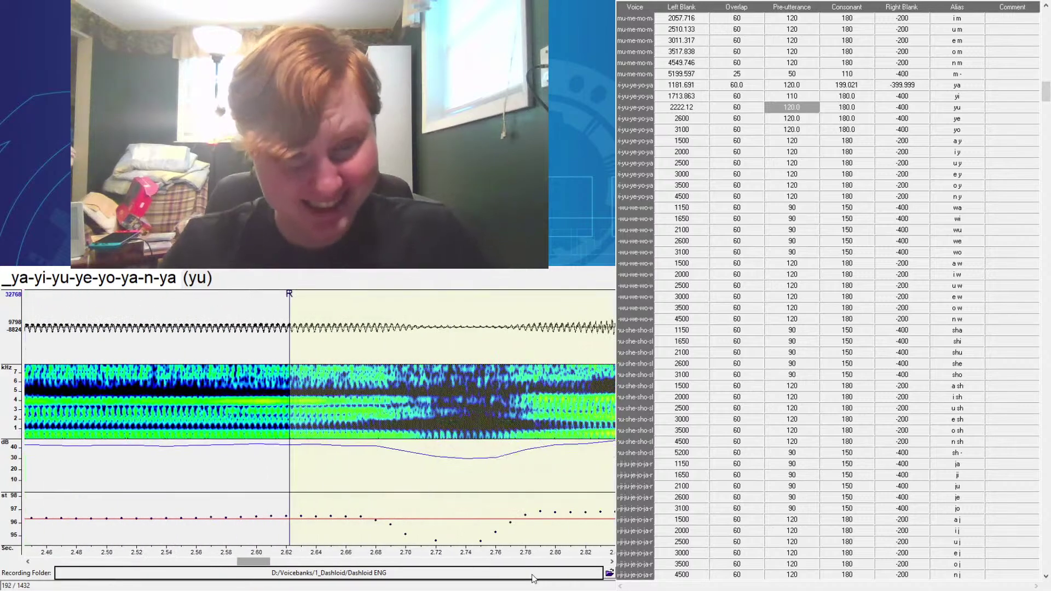
- Align "ye" with its vowel onset at a left blank of about 2723.3 and shorten its right blank to about -345.0
key("Down")
left_click(507, 448)
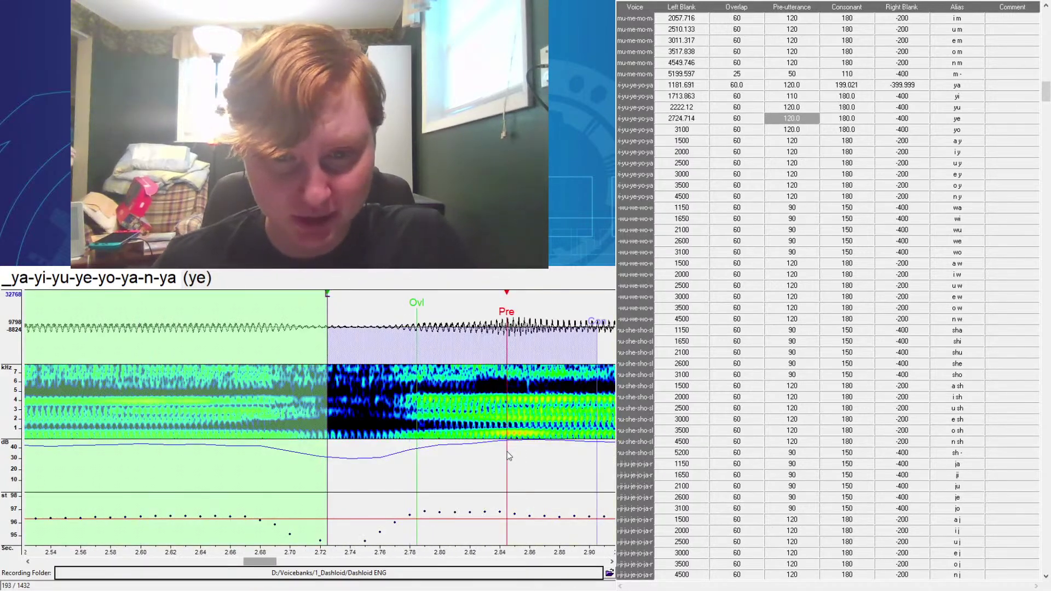
left_click(509, 457)
scroll(505, 585, "down", 10)
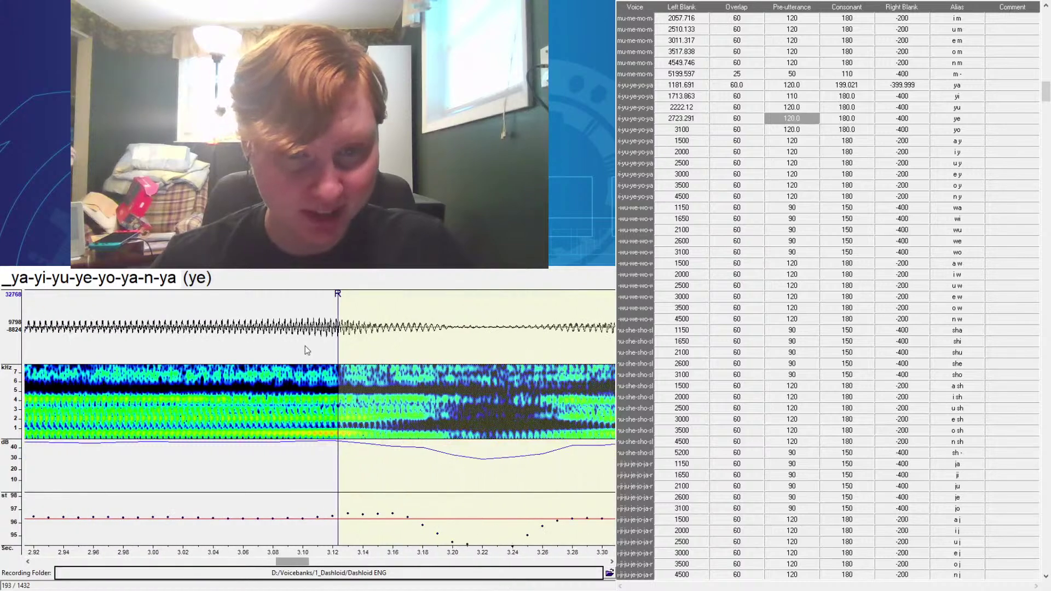
left_click_drag(337, 345, 262, 355)
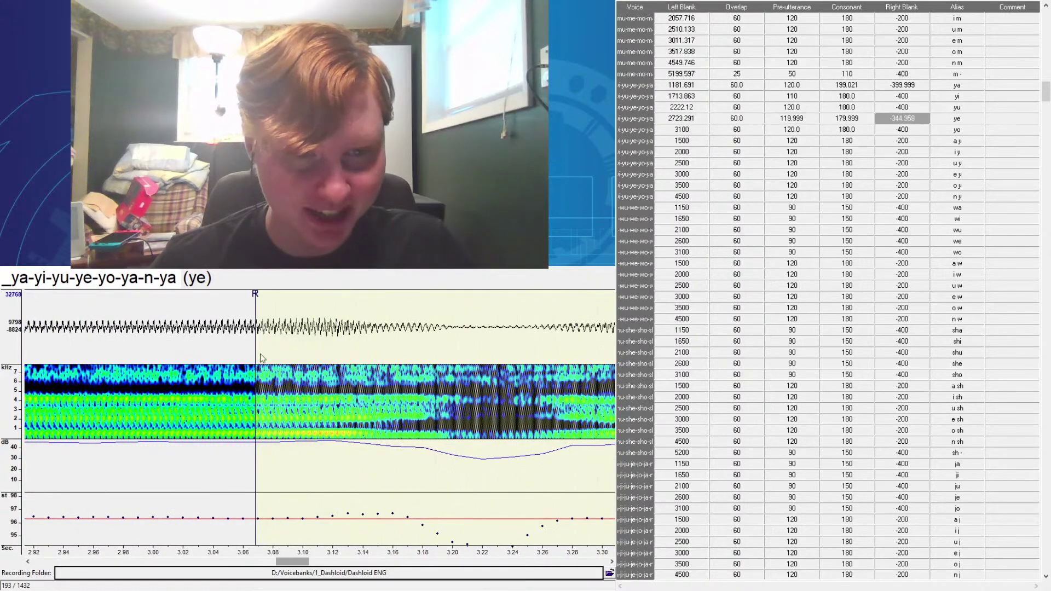
scroll(376, 581, "up", 5)
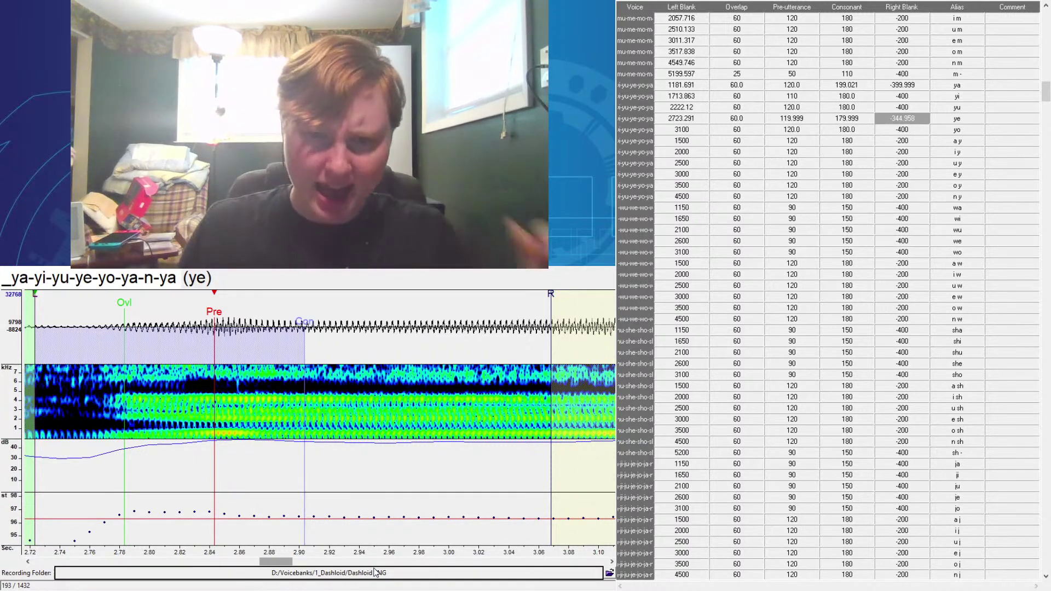
- Align "yo" at a left blank of about 3207.4 and "a y" at about 1564.3
key("Down")
left_click_drag(458, 438, 482, 437)
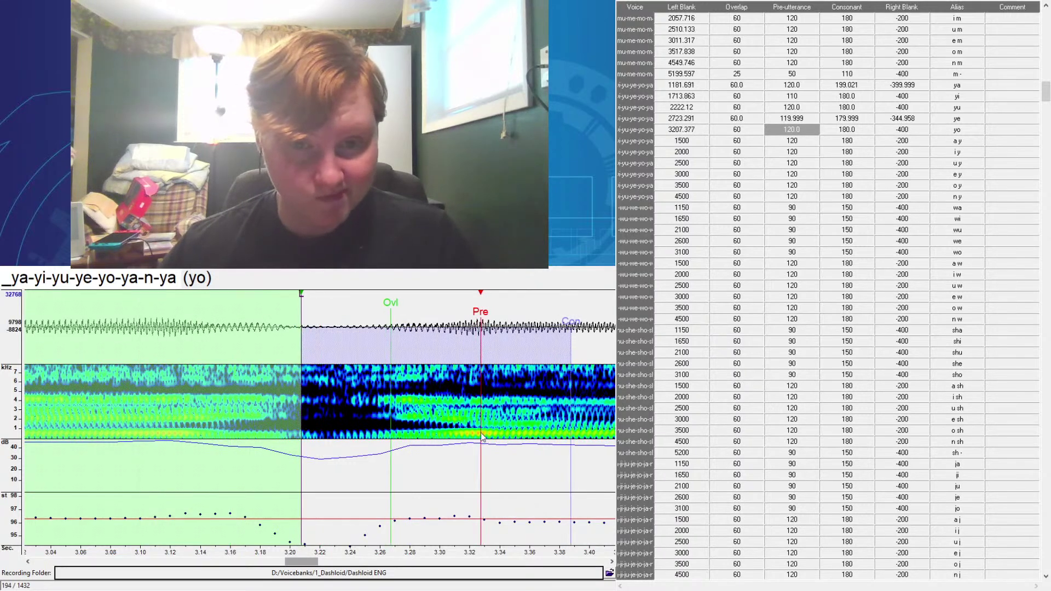
key("Down")
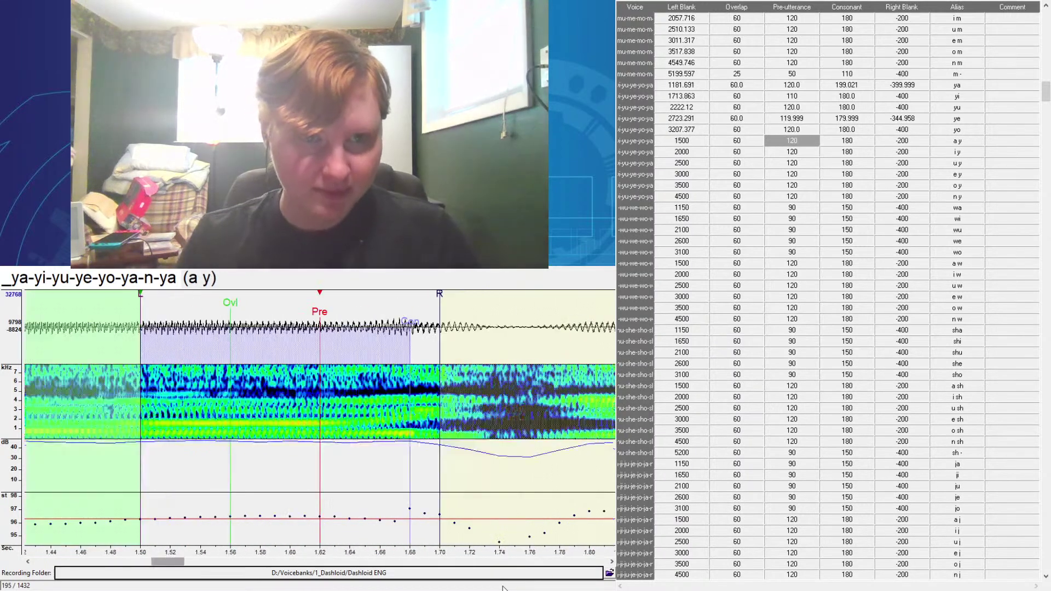
scroll(504, 590, "down", 2)
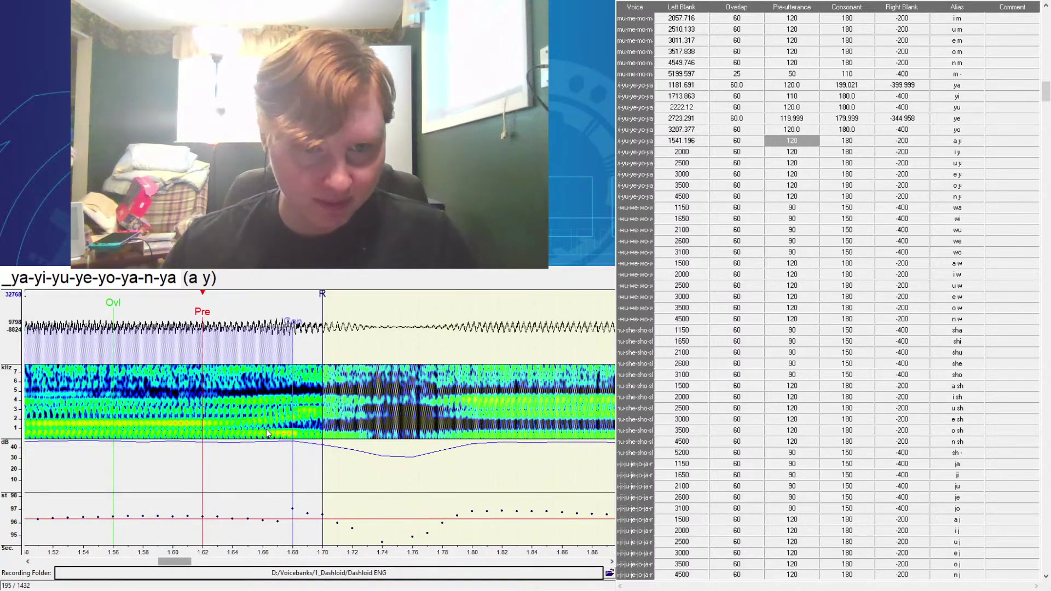
left_click_drag(269, 436, 436, 451)
- Fit "i y" to the vowel's end with left blank about 2078.7, consonant about 154.5 and right blank about -185.9
key("Down")
scroll(436, 450, "down", 2)
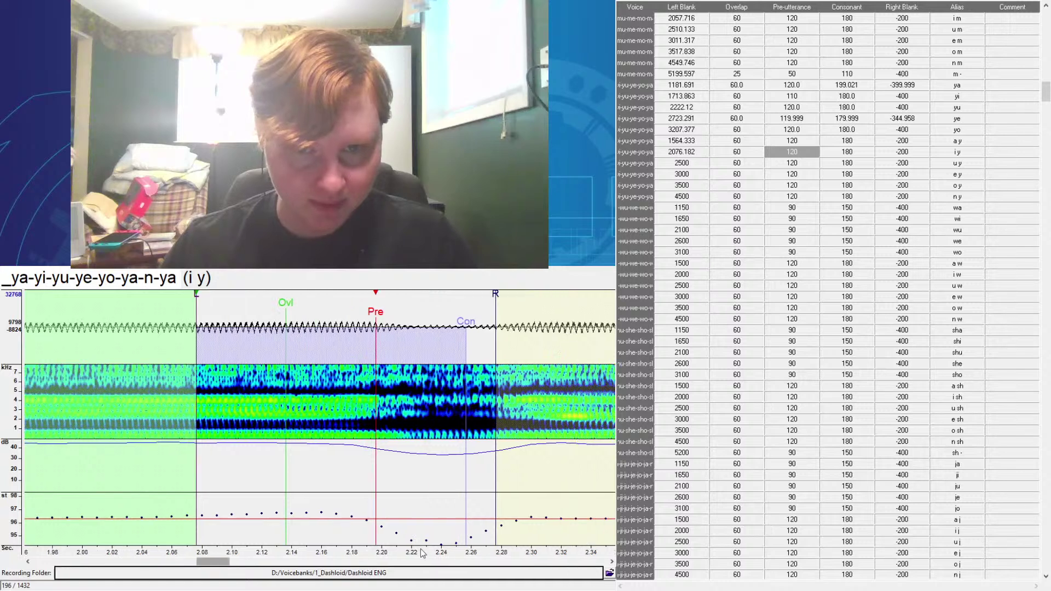
left_click_drag(319, 436, 322, 436)
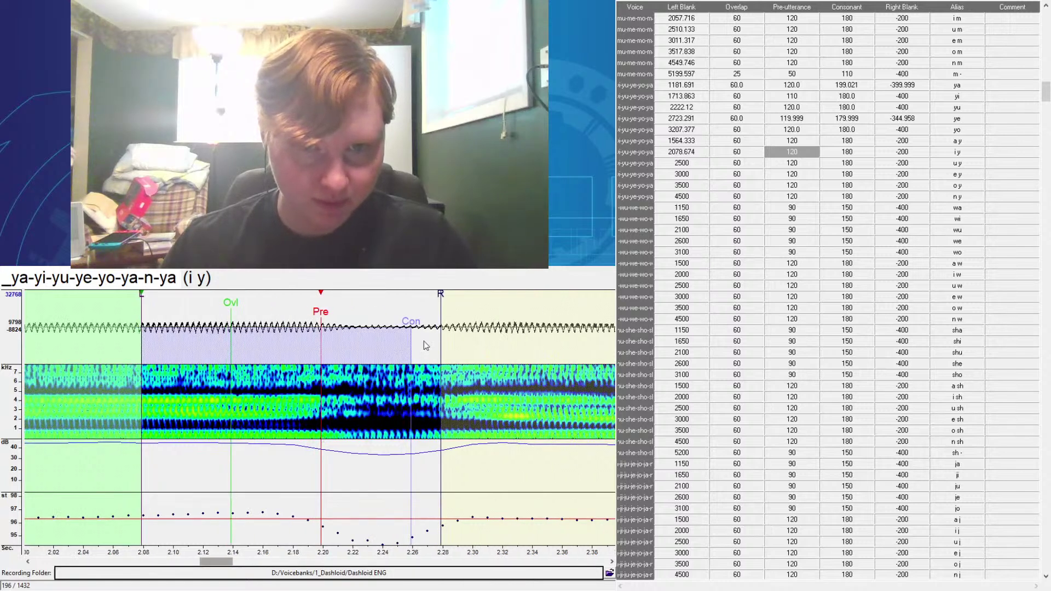
mouse_move(441, 341)
left_mouse_down()
mouse_move(373, 345)
mouse_move(421, 348)
left_mouse_up()
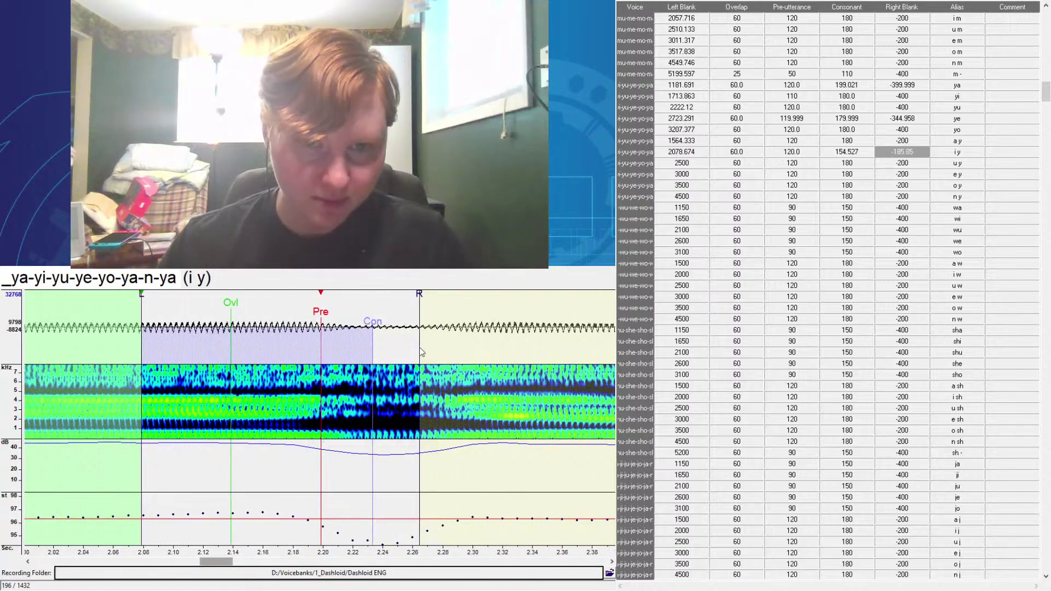
- Fit "u y" with left blank about 2577.7, consonant about 152.7 and right blank about -178.4, and move "e y" to about 3048.3
key("Down")
left_click_drag(322, 437, 438, 442)
scroll(439, 442, "down", 1)
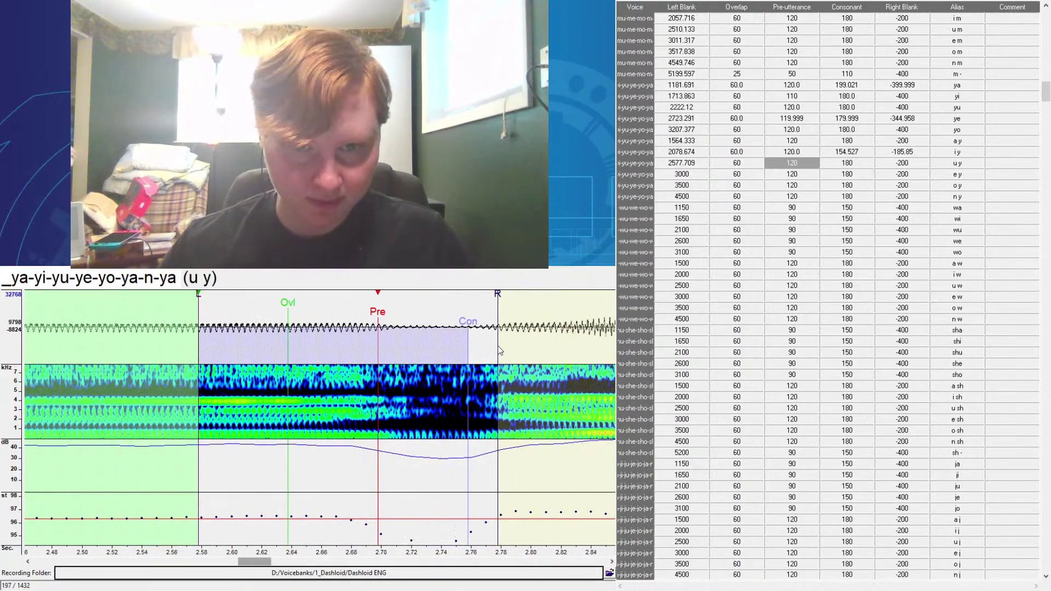
mouse_move(499, 347)
left_mouse_down()
mouse_move(428, 340)
mouse_move(466, 349)
left_mouse_up()
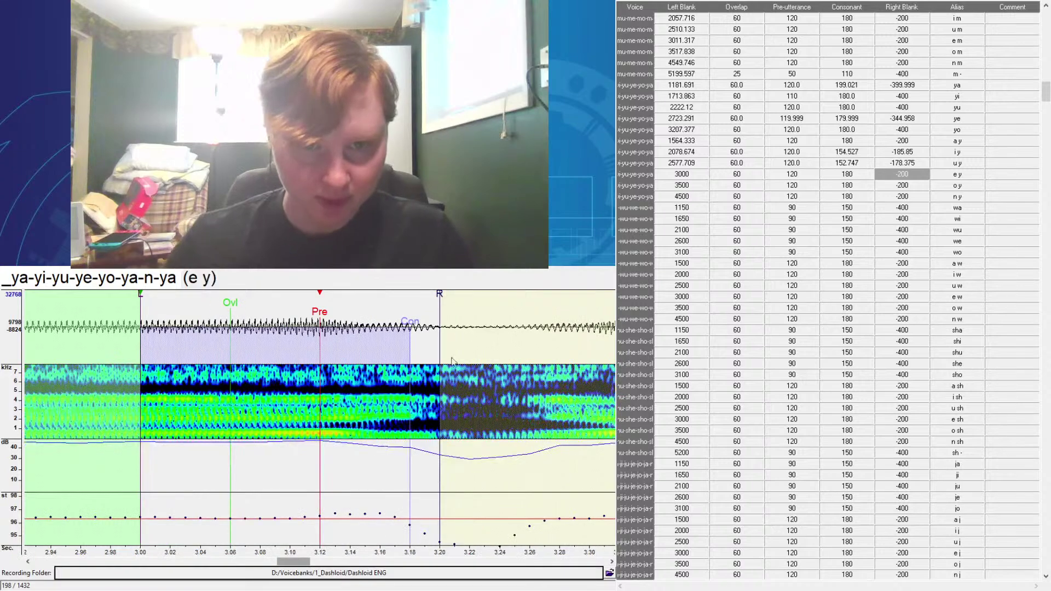
left_click_drag(329, 447, 395, 450)
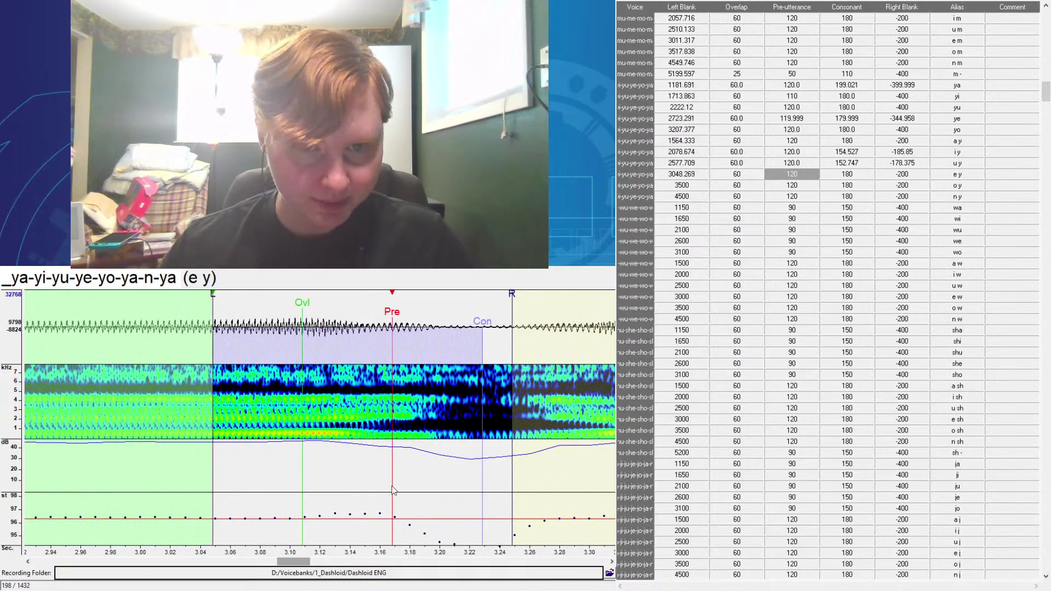
- Set the pre-utterance of "o y" to 130 and align it with the vowel's end at a left blank of about 3553.7
key("Down")
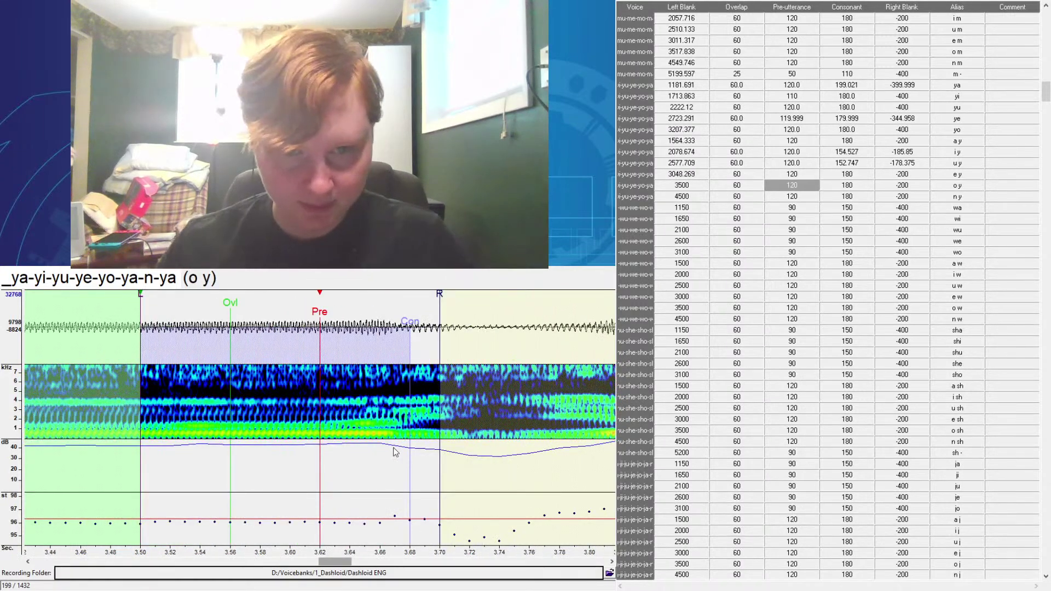
mouse_move(308, 447)
left_mouse_down()
mouse_move(423, 451)
mouse_move(429, 439)
left_mouse_up()
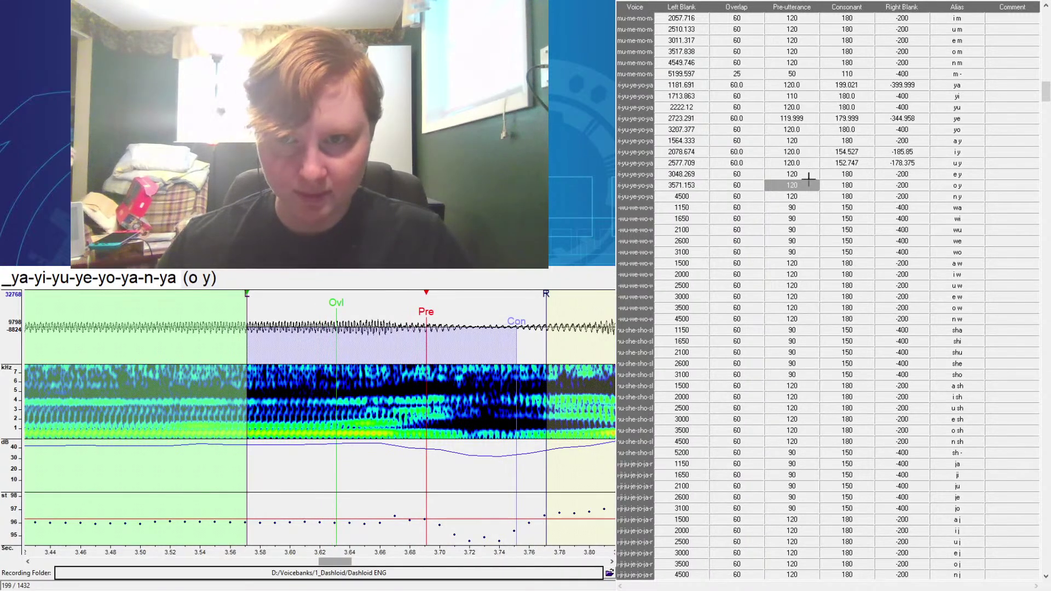
type("10")
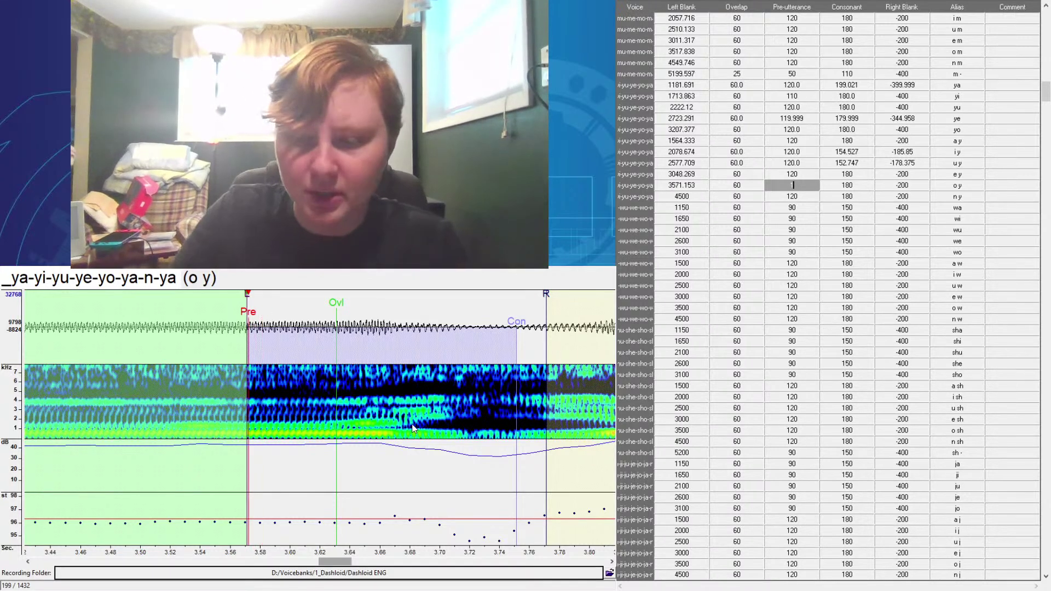
key("BackSpace")
type("30")
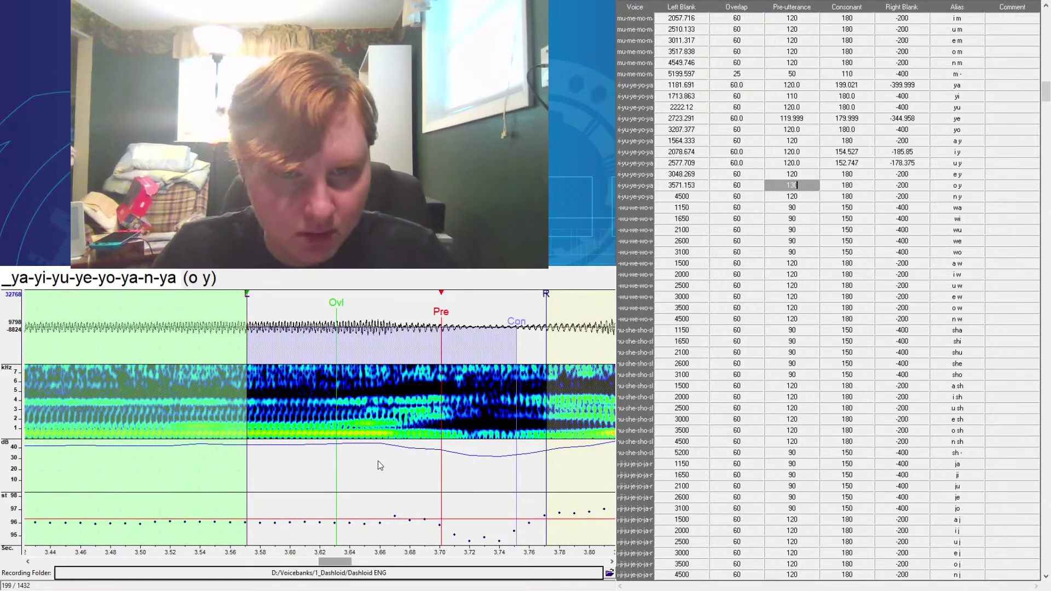
left_click_drag(442, 461, 416, 462)
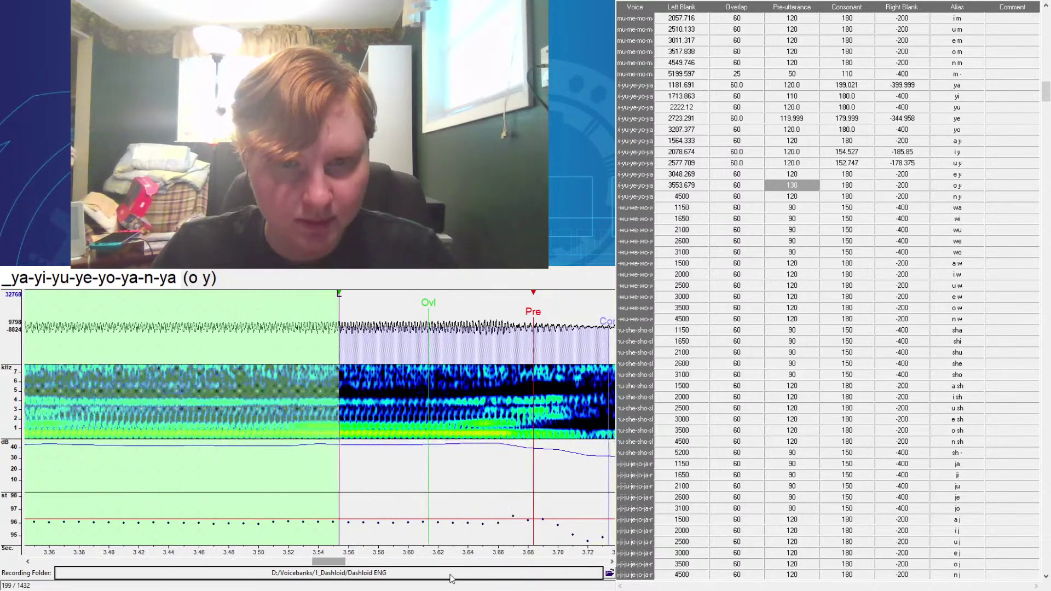
- Align "n y" with the start of its consonant transition at a left blank of about 4578.8
key("Down")
scroll(427, 561, "right", 1)
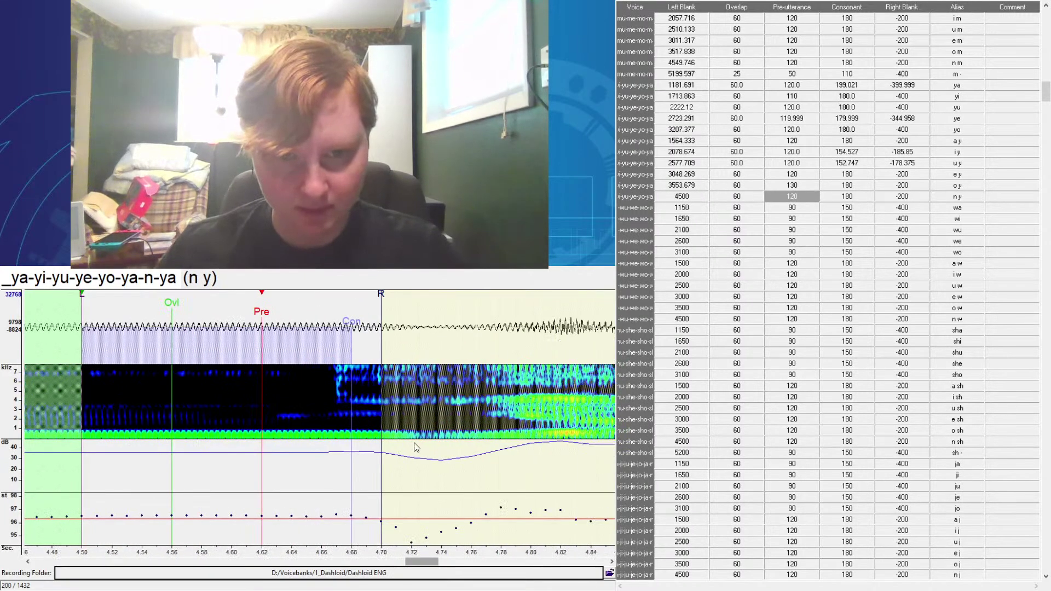
left_click_drag(257, 548, 398, 562)
left_click_drag(377, 445, 356, 445)
scroll(427, 562, "right", 2)
- Align "wa" and "wi" with their vowel onsets at left blanks of about 1163.3 and 1709.3
key("Down")
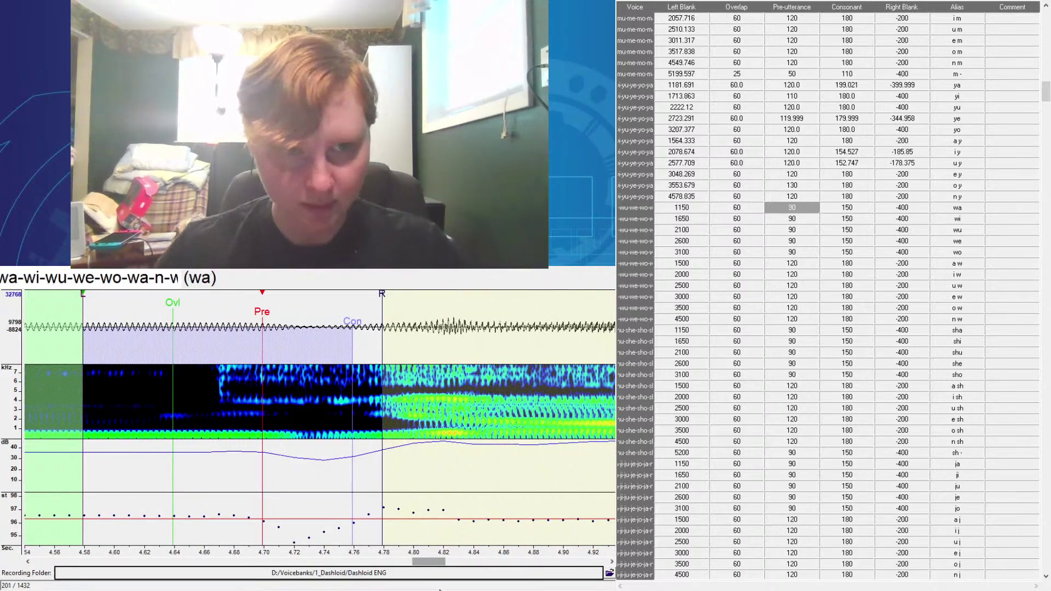
left_click_drag(465, 459, 484, 459)
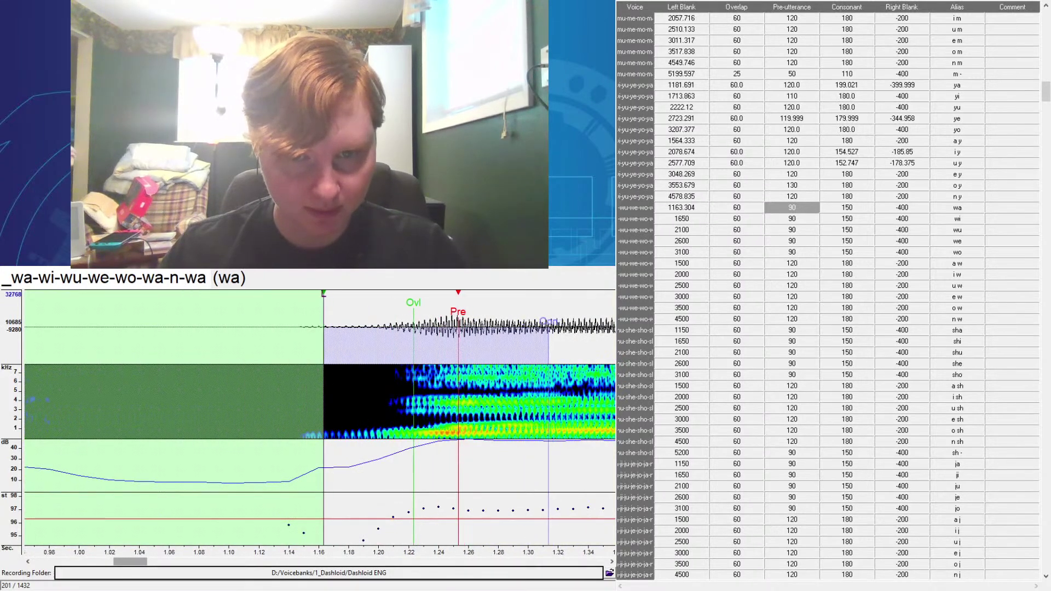
scroll(475, 568, "right", 7)
key("Down")
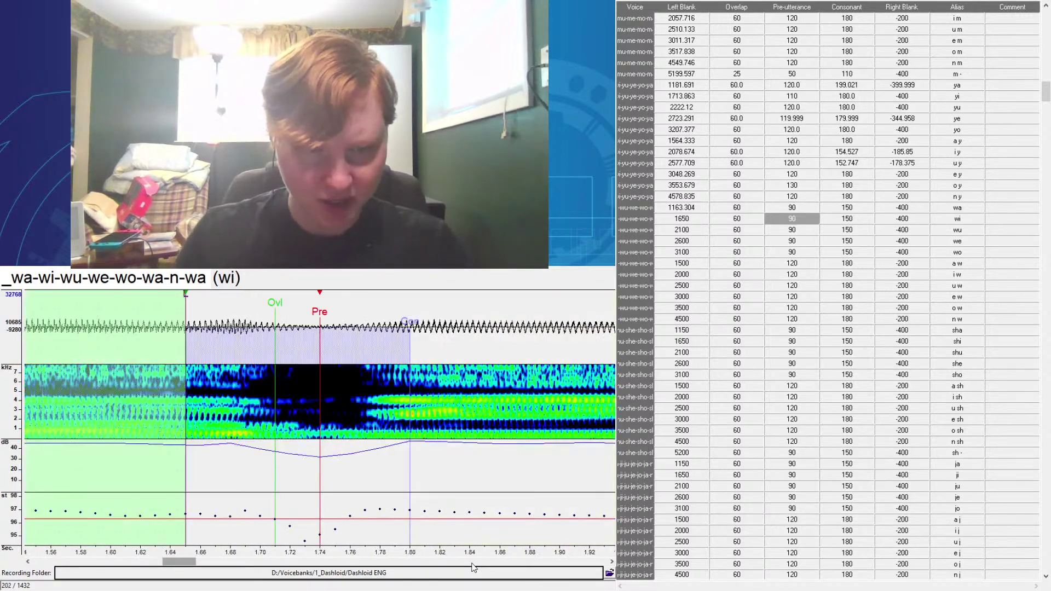
left_click_drag(322, 438, 406, 443)
scroll(463, 581, "right", 6)
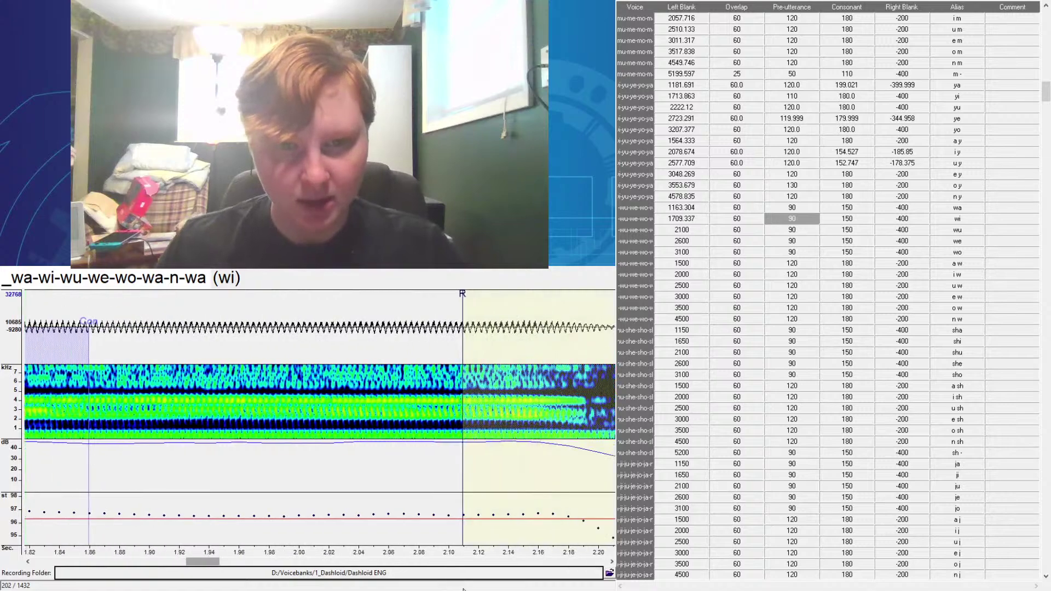
- Align "wu" with its vowel onset at a left blank of about 2204.8
key("Down")
left_click_drag(320, 444, 483, 456)
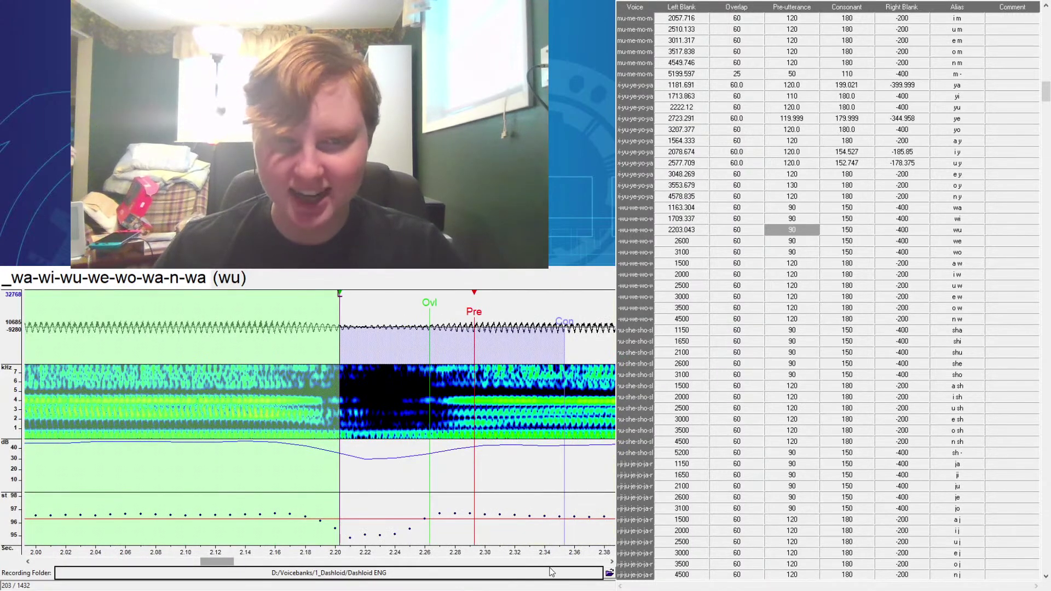
scroll(523, 587, "right", 2)
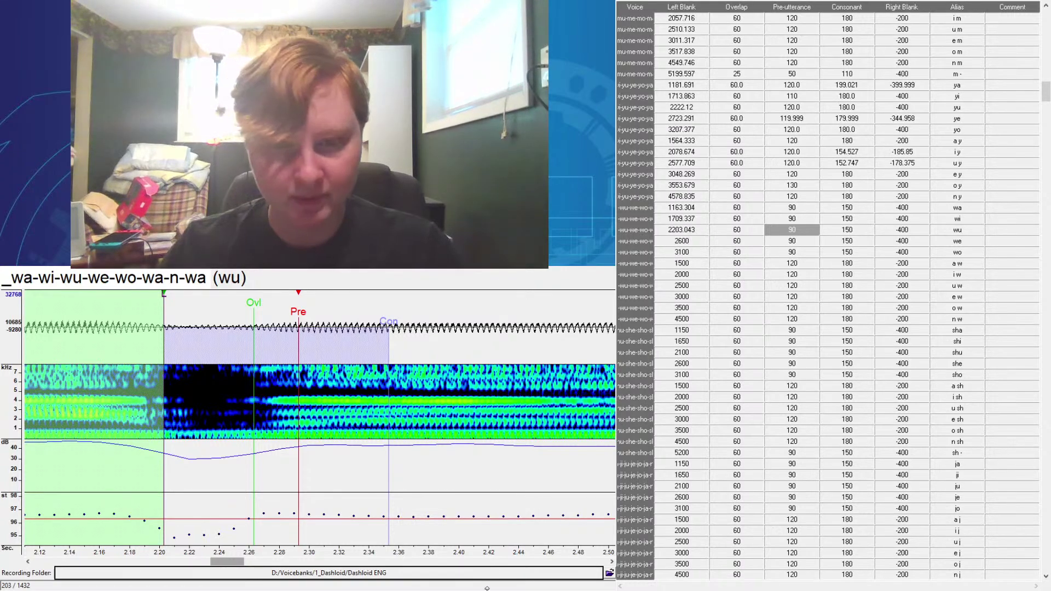
scroll(489, 589, "left", 2)
scroll(489, 588, "right", 2)
left_click_drag(301, 438, 303, 438)
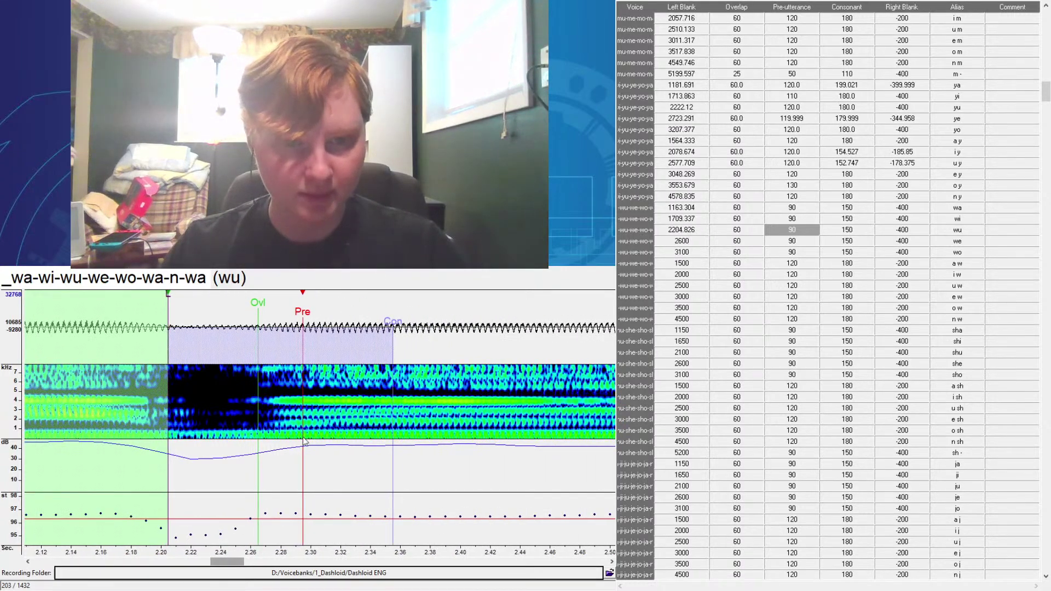
scroll(328, 438, "right", 7)
- Set "we" to pre-utterance 120 and consonant 180, align it at a left blank of about 2688.1, and select the "wo" entry
key("Down")
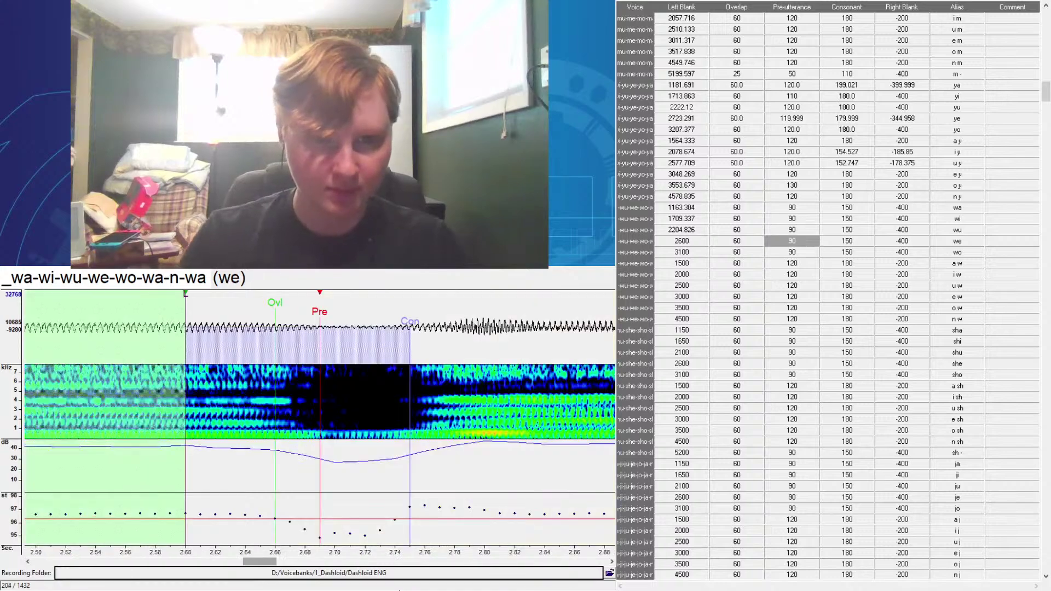
left_click(486, 431)
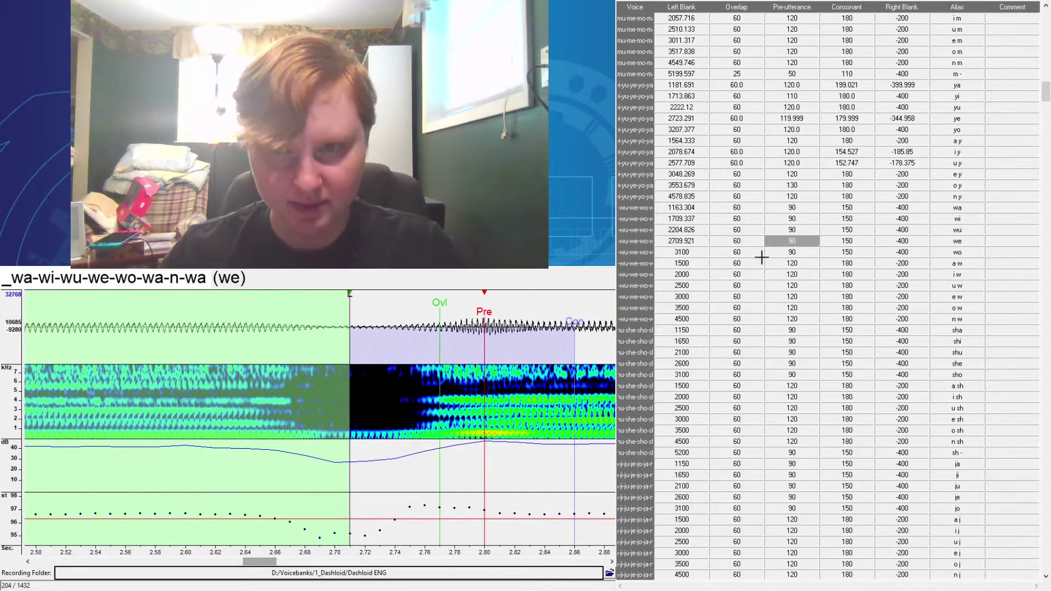
left_click(809, 243)
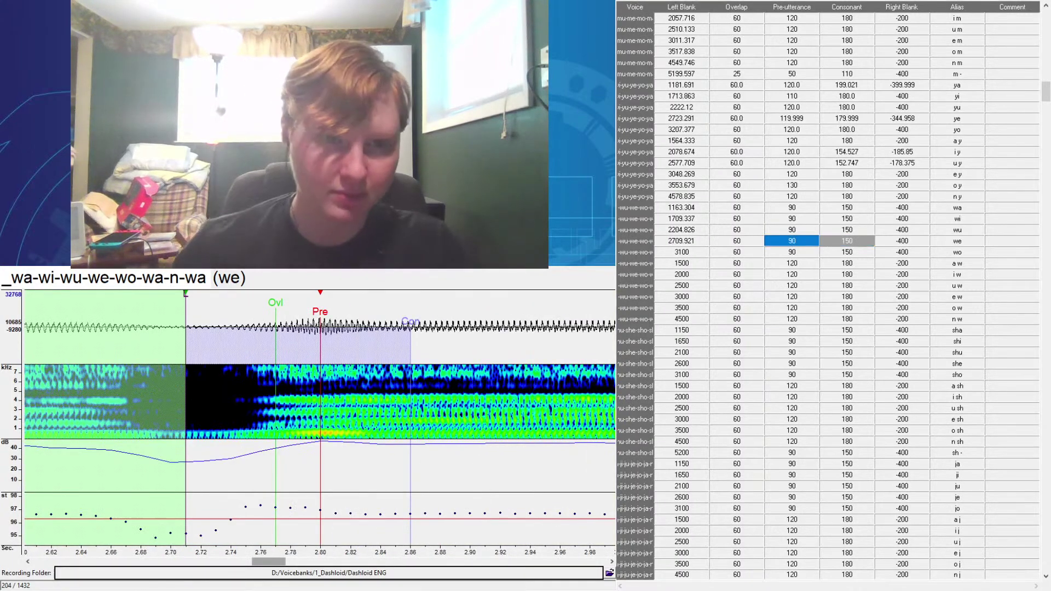
type("120")
left_click_drag(365, 444, 335, 444)
left_click(395, 562)
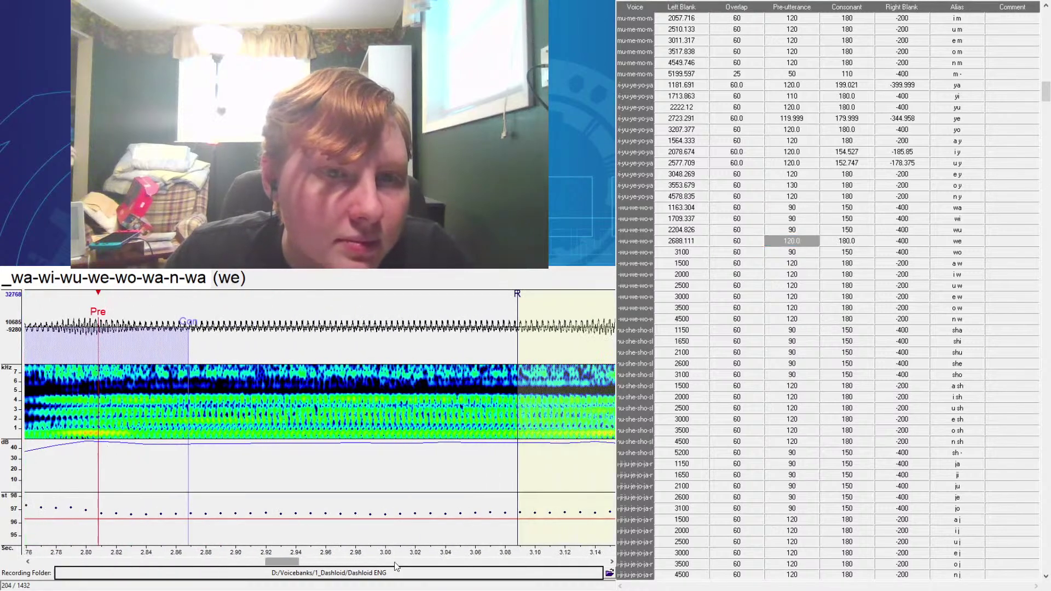
key("Down")
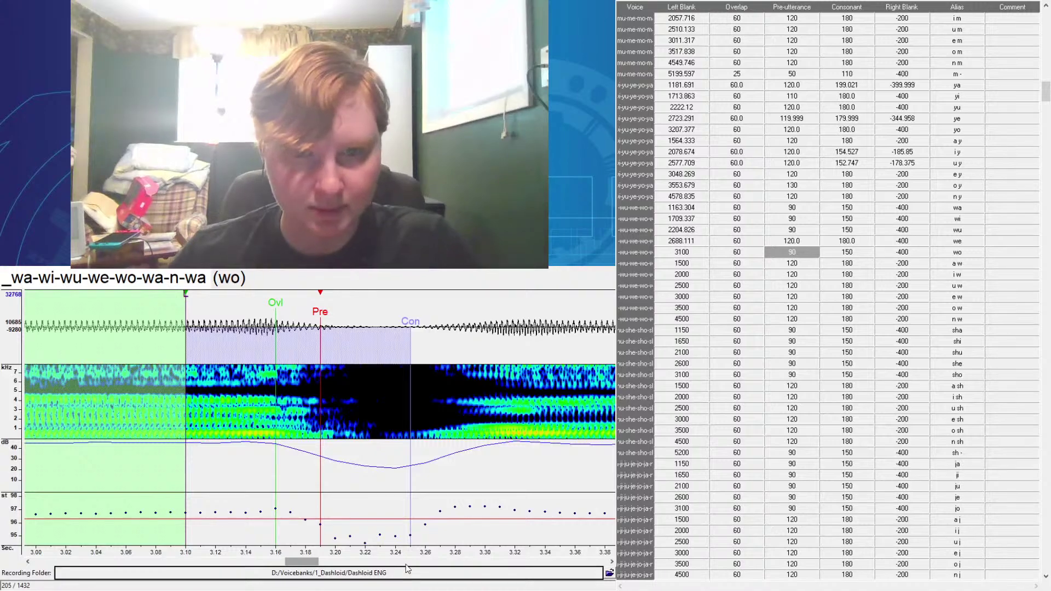
- Set "wo" to pre-utterance 120 and consonant 180, and align it with its vowel onset at a left blank of about 3200.0
left_click(430, 448)
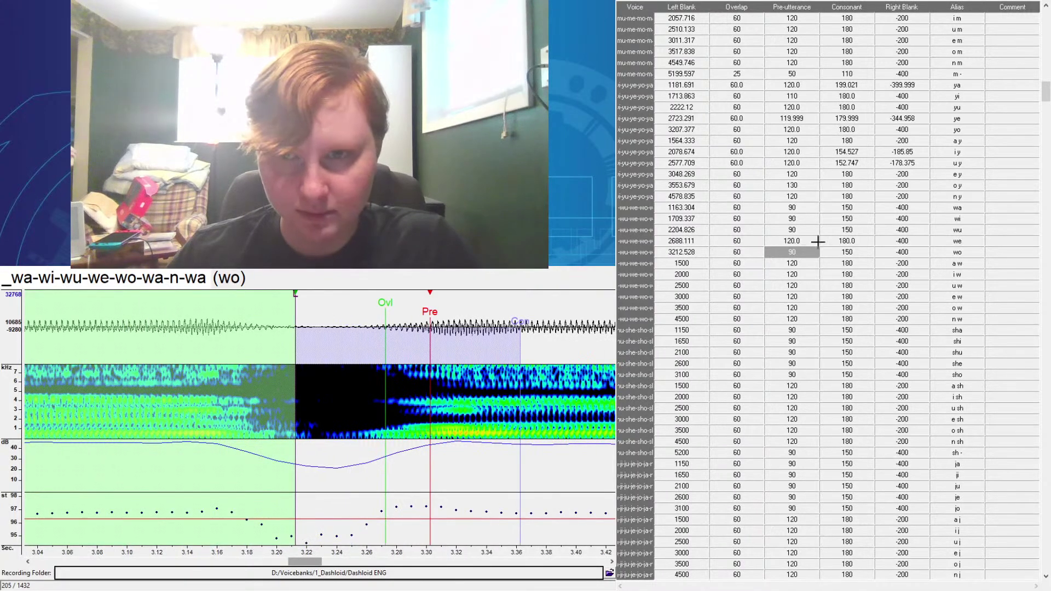
left_click(838, 252)
left_click(794, 252, "shift")
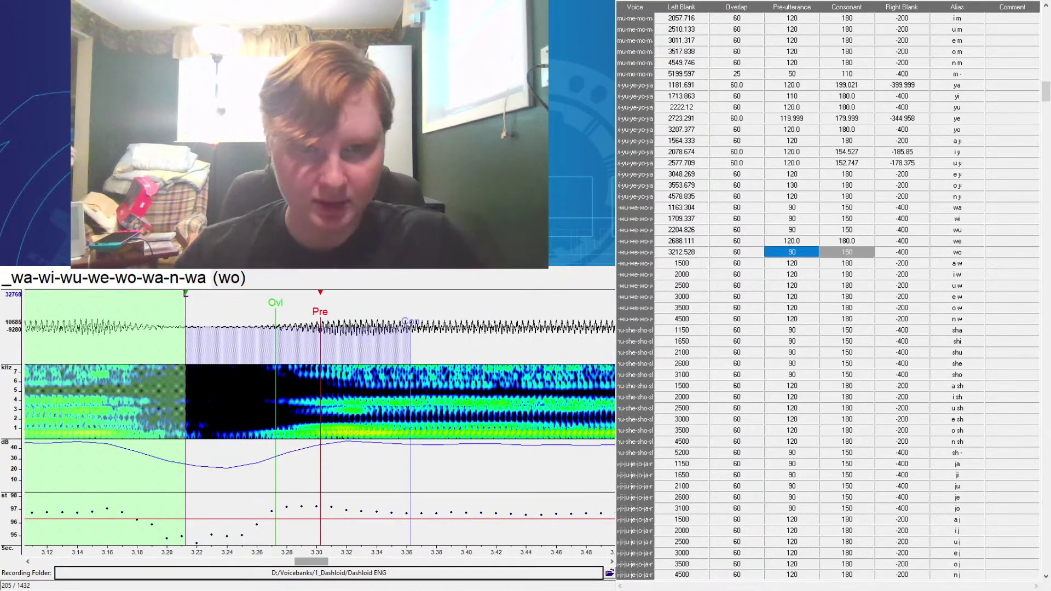
type("120.0\t180.0")
left_click(348, 442)
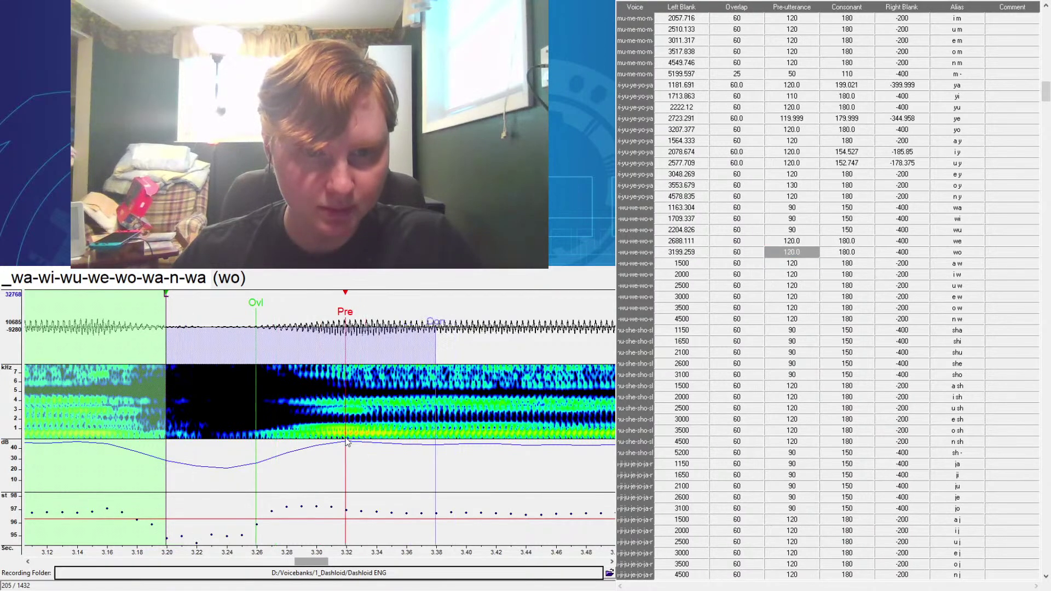
- Align "a w" with its consonant transition at a left blank of about 1573.3, and shorten its consonant to about 151.0 and right blank to about -169.8
key("Down")
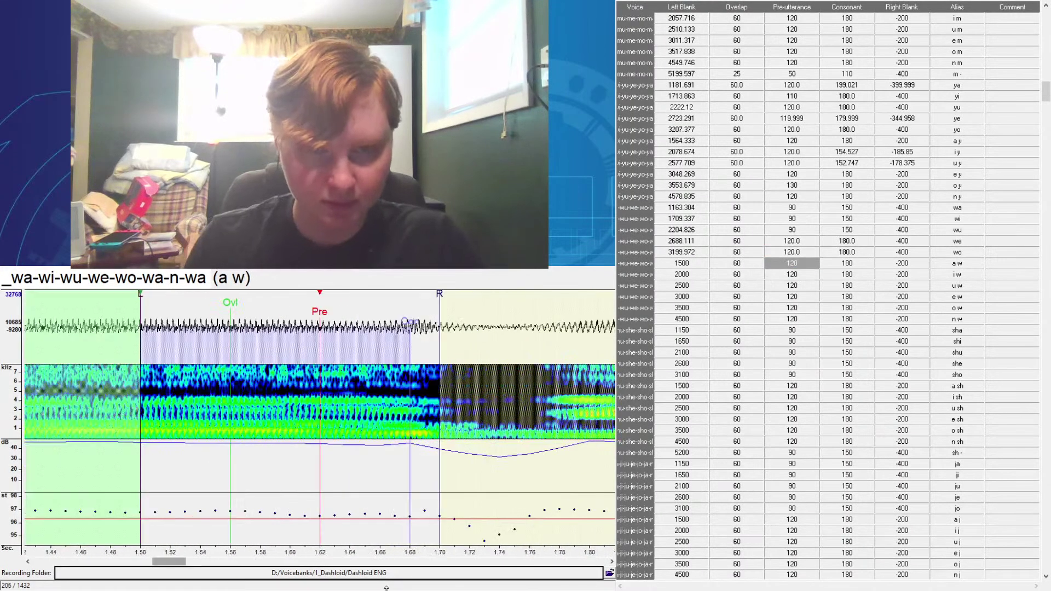
key("ctrl+v")
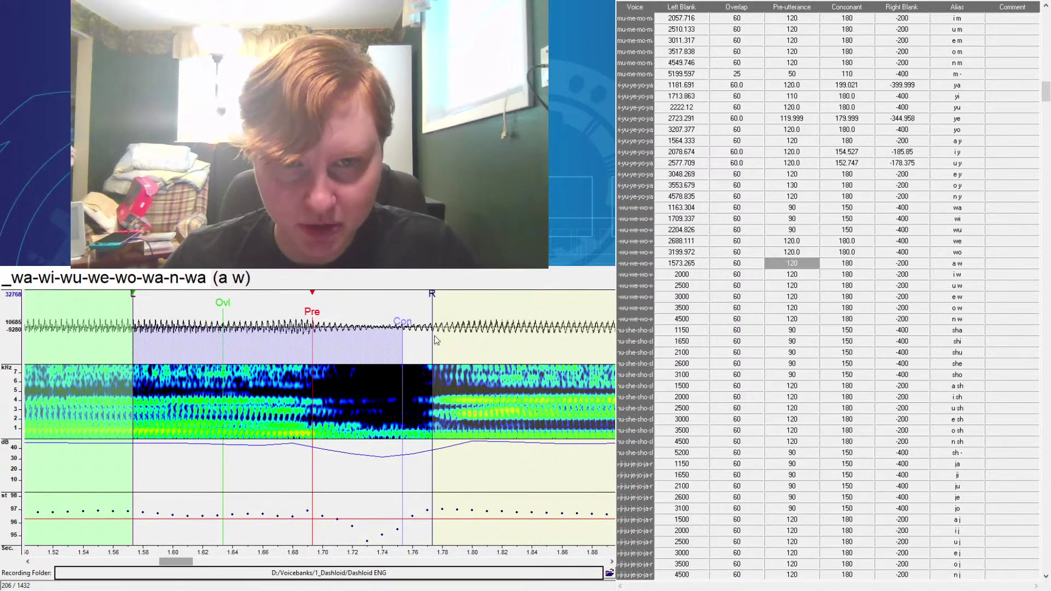
mouse_move(434, 339)
left_mouse_down()
mouse_move(362, 353)
mouse_move(386, 358)
left_mouse_up()
- Align "i w" with its consonant transition at a left blank of about 2074.4, with consonant about 145.6 and right blank about -165.9
key("Down")
left_click_drag(320, 356, 431, 356)
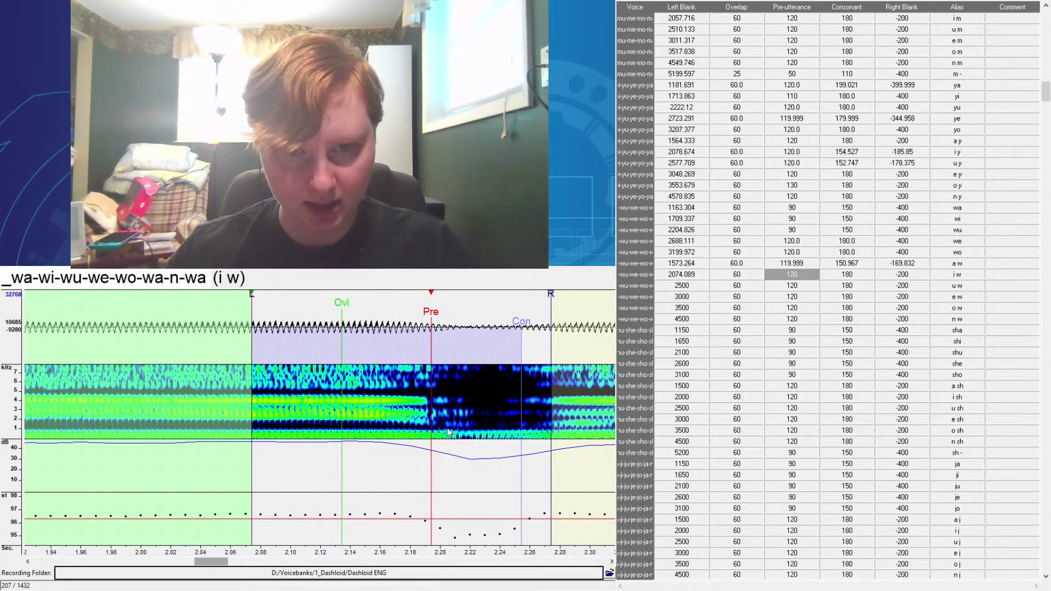
left_click_drag(429, 448, 375, 436)
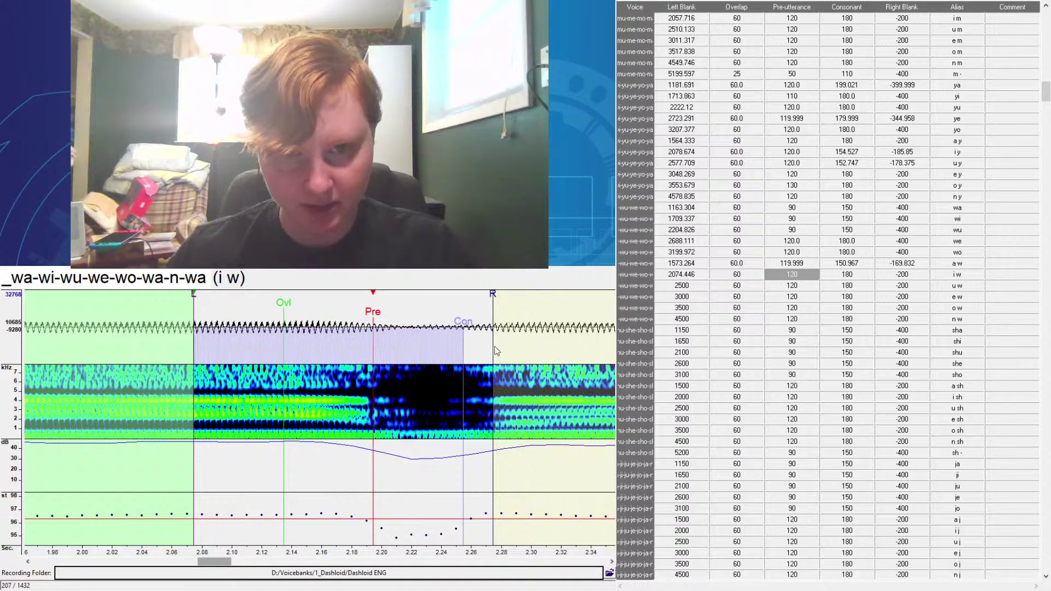
mouse_move(495, 356)
left_mouse_down()
mouse_move(416, 337)
mouse_move(442, 340)
left_mouse_up()
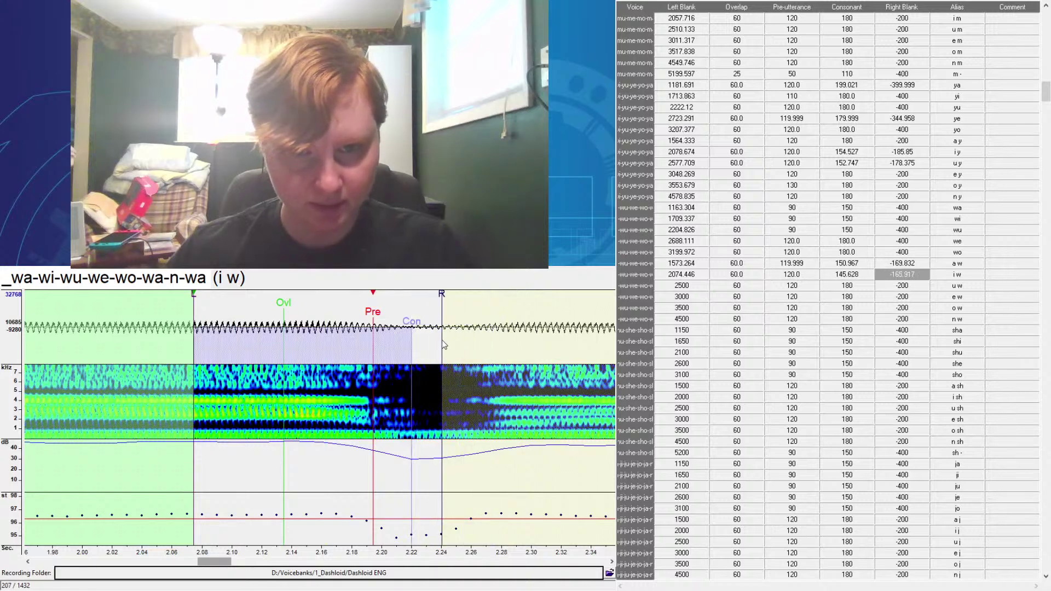
- Align "u w" at a left blank of about 2553.2 with consonant about 148.1 and right blank about -174.8, and "e w" at about 3067.6
key("Down")
left_click_drag(351, 495, 429, 497)
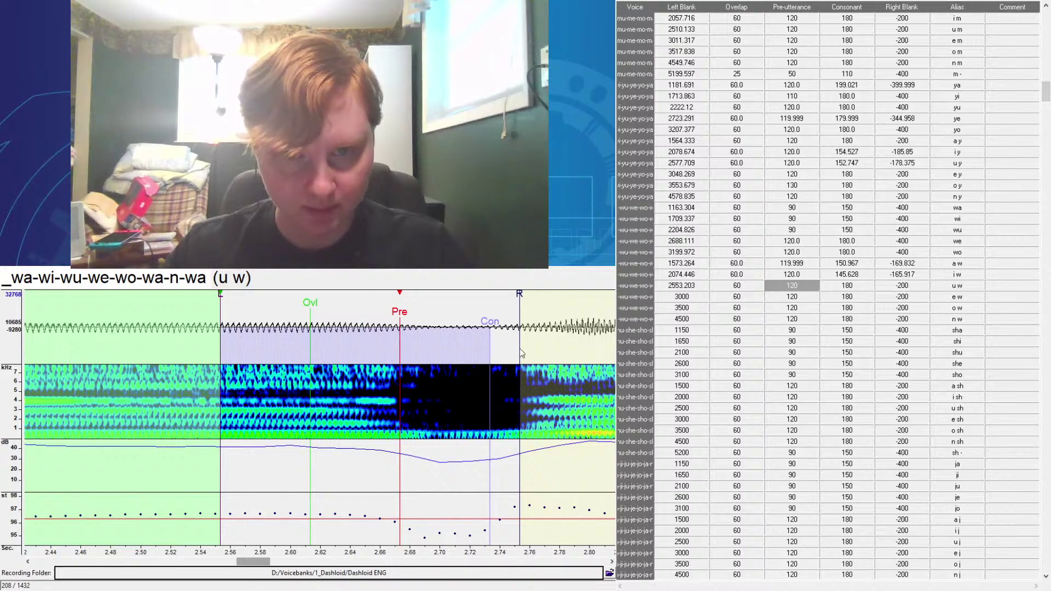
mouse_move(521, 353)
left_mouse_down()
mouse_move(441, 346)
mouse_move(482, 362)
left_mouse_up()
key("Down")
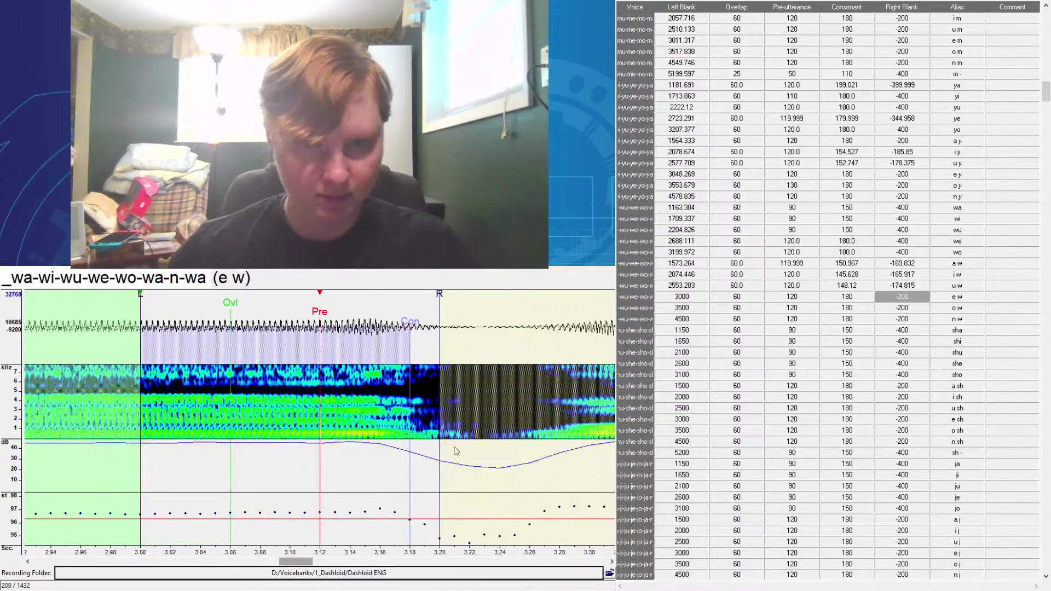
left_click_drag(428, 460, 530, 460)
- Set the pre-utterance of "o w" to 160 and align it with the consonant transition at a left blank of about 3514.1
key("Down")
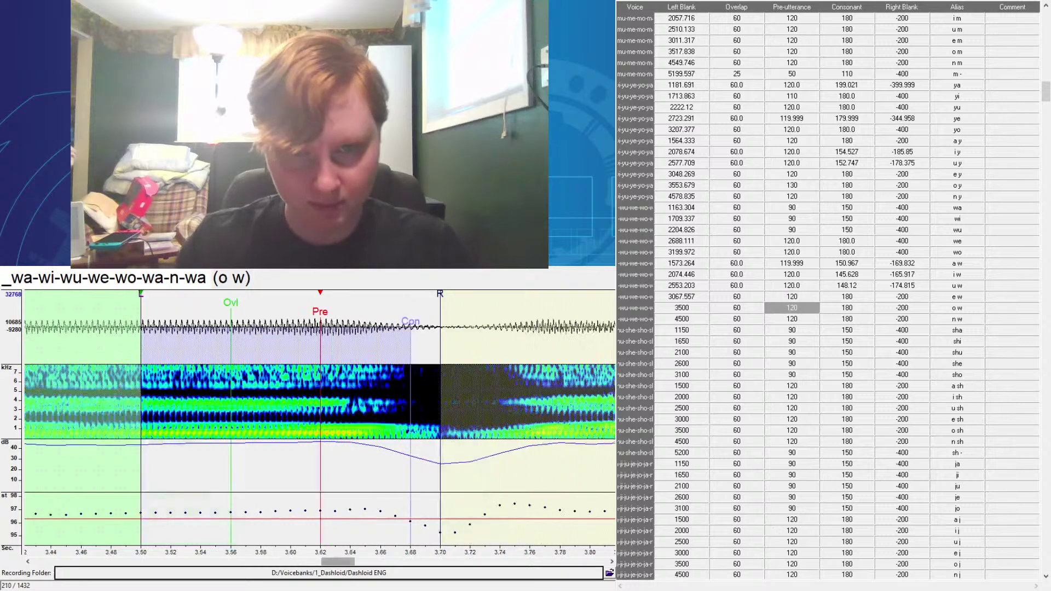
left_click_drag(322, 429, 403, 428)
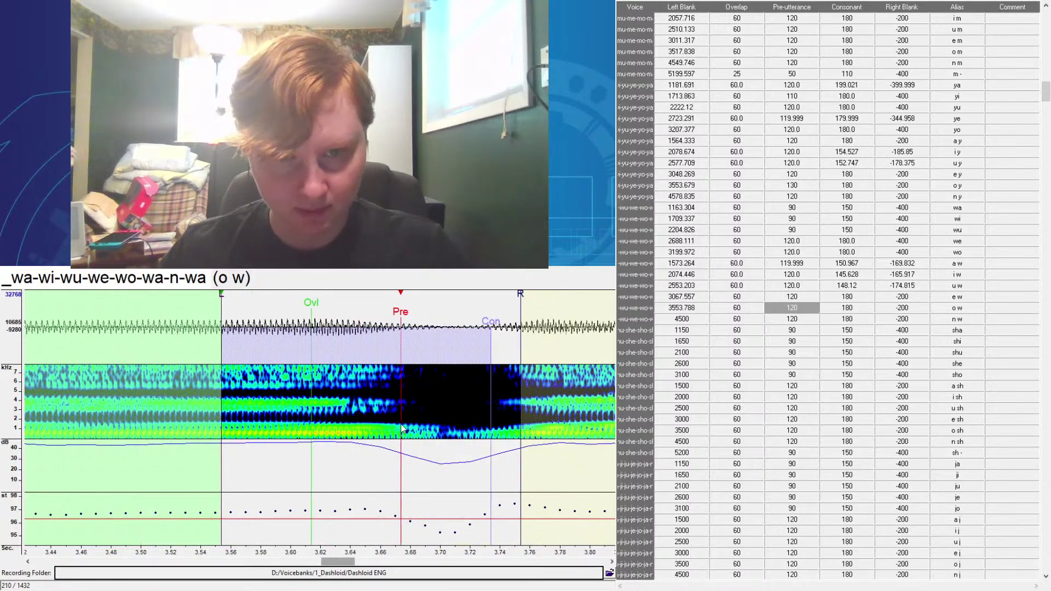
left_click(804, 308)
type("1")
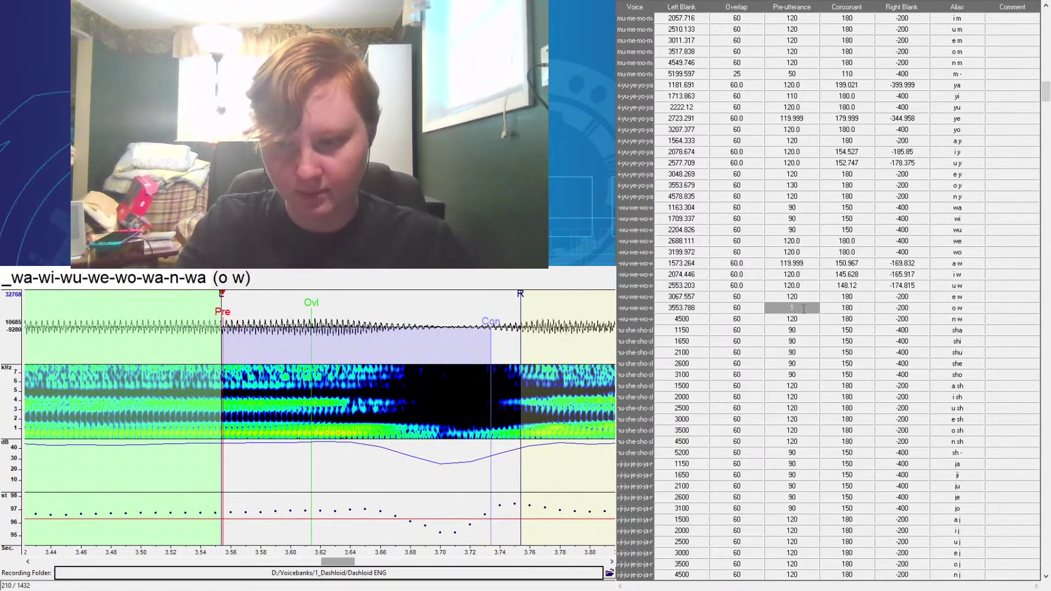
type("60")
key("Return")
left_click_drag(464, 442, 404, 442)
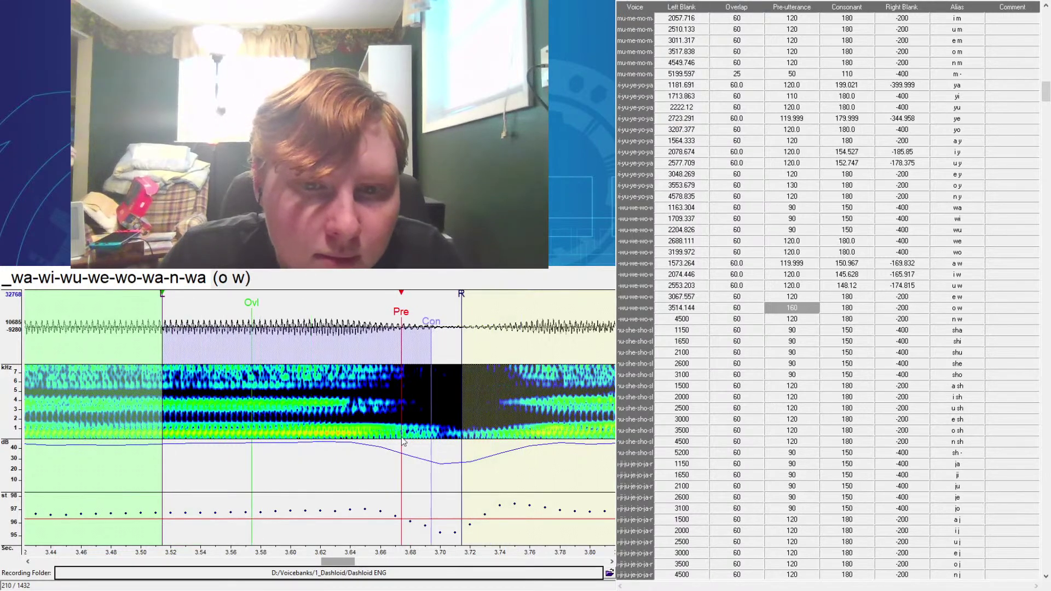
- Align "n w" with its consonant transition at a left blank of about 4592.8, with consonant about 158.8 and right blank about -174.5
key("Down")
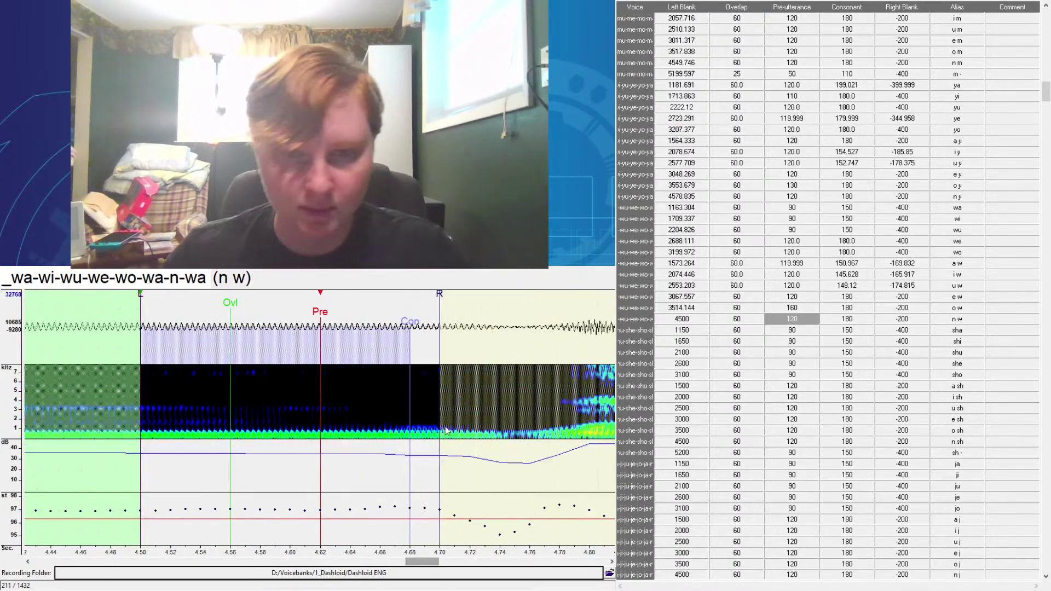
left_click_drag(460, 523, 457, 531)
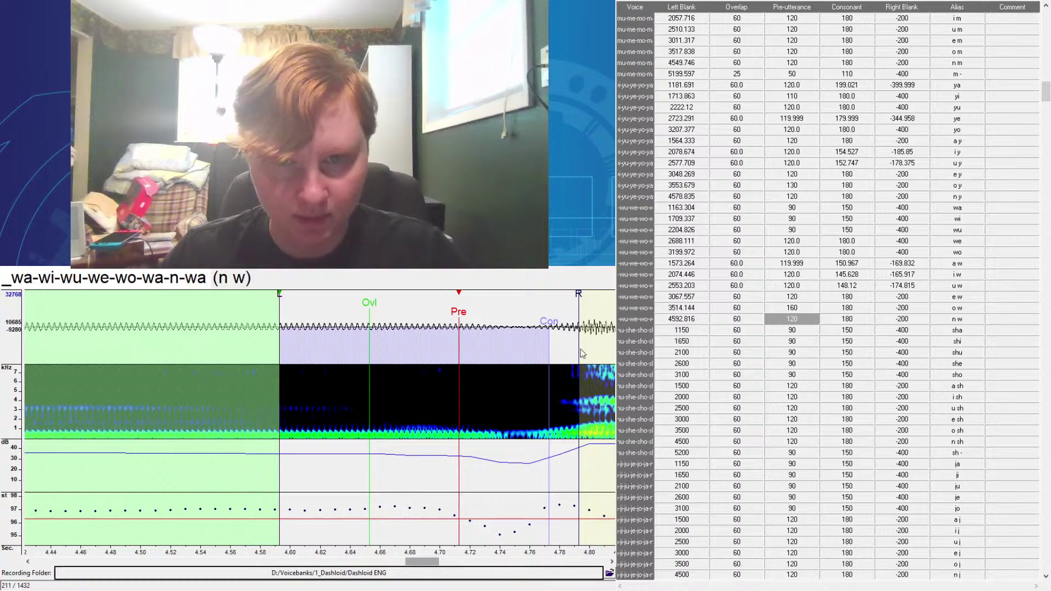
mouse_move(582, 352)
left_mouse_down()
mouse_move(519, 356)
mouse_move(542, 359)
left_mouse_up()
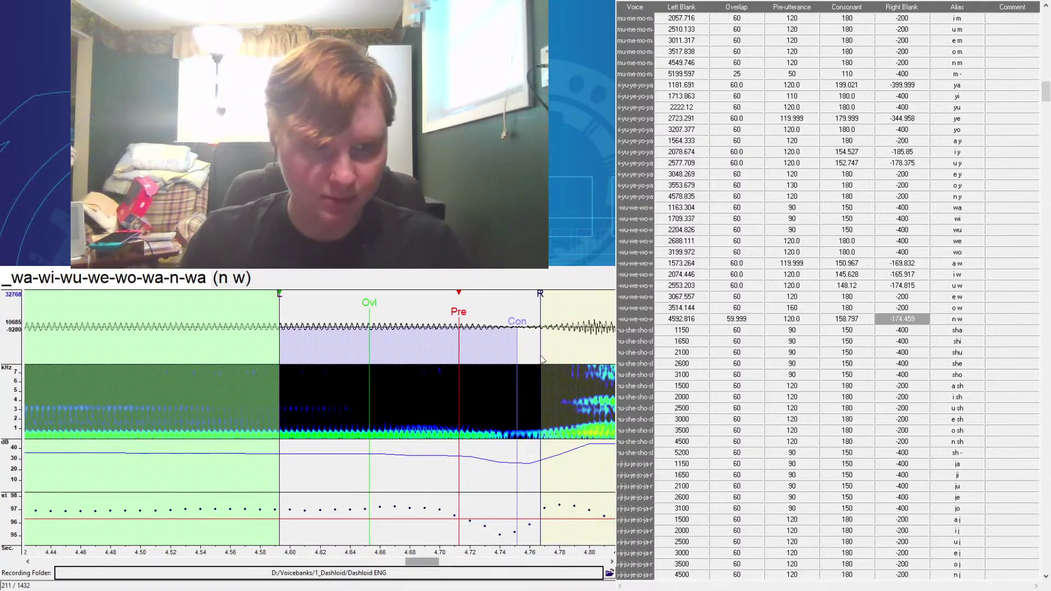
- Set the pre-utterance to 120 and the consonant to 180 for all entries from "sha" to "sho"
key("Down")
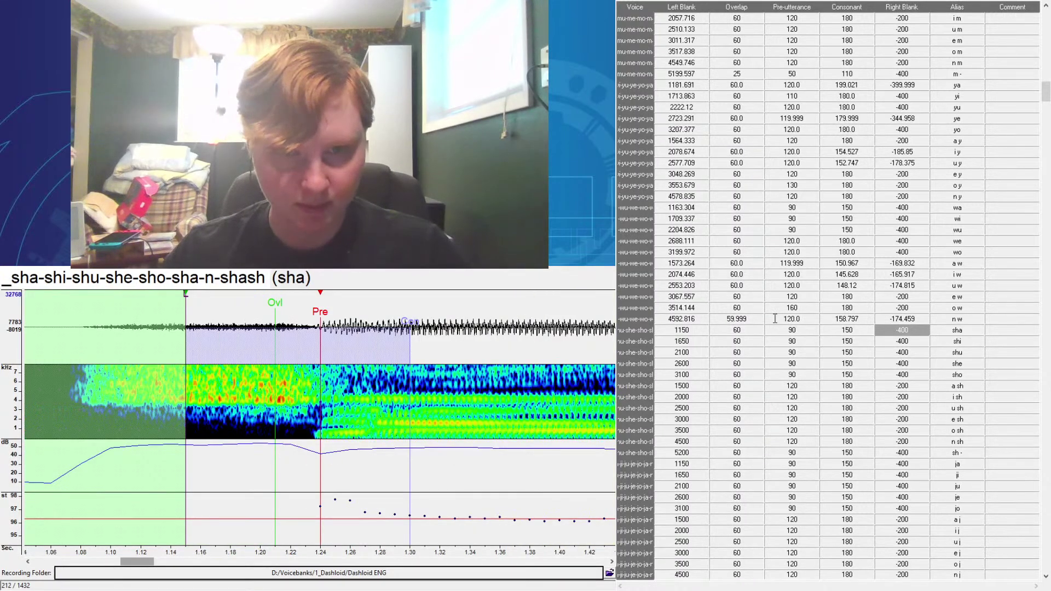
left_click_drag(789, 331, 836, 373)
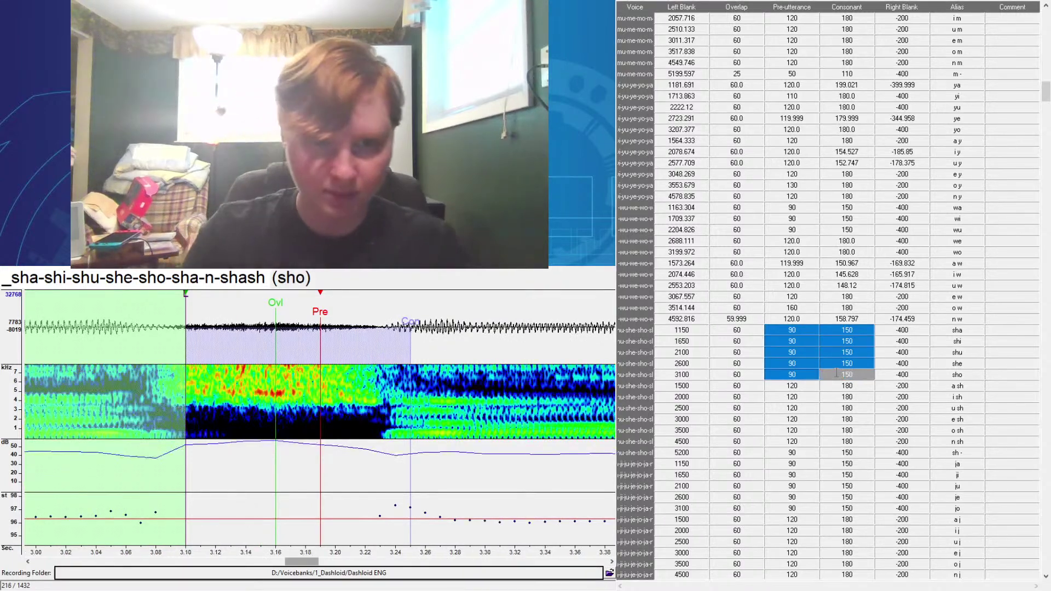
left_click(436, 452)
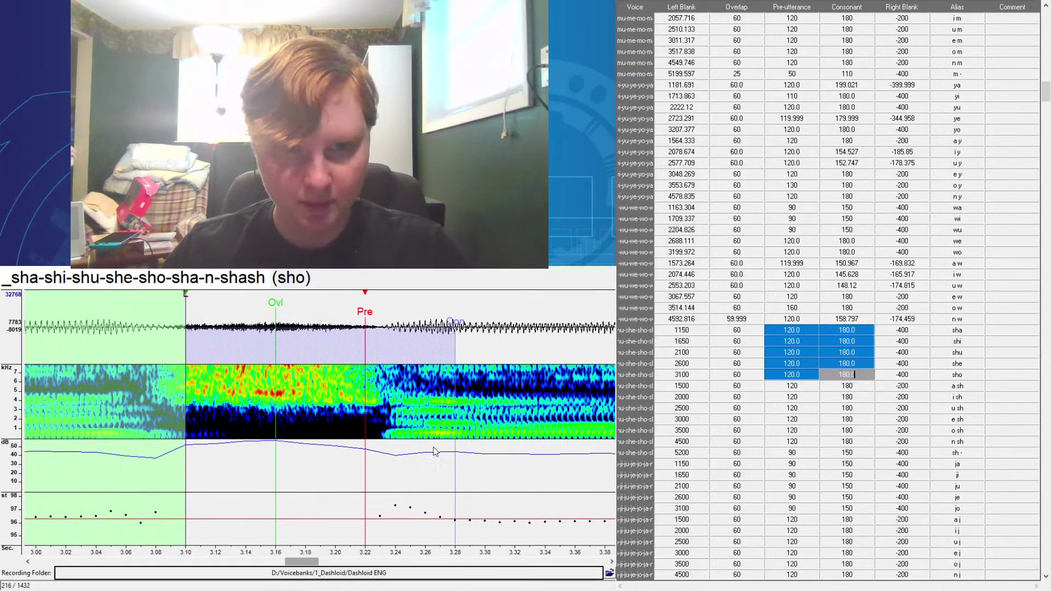
- Align "sha" with its vowel onset at a left blank of about 1115.9 and extend its consonant to about 215.0
left_click(792, 330)
left_click_drag(141, 339, 90, 339)
scroll(231, 443, "right", 2)
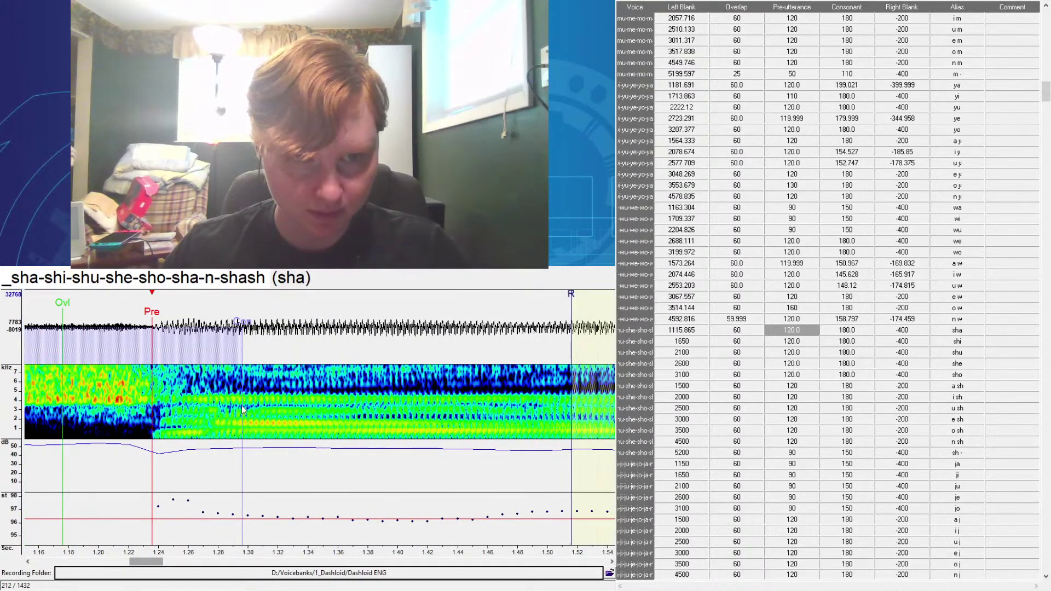
left_click_drag(243, 411, 295, 411)
scroll(296, 411, "right", 2)
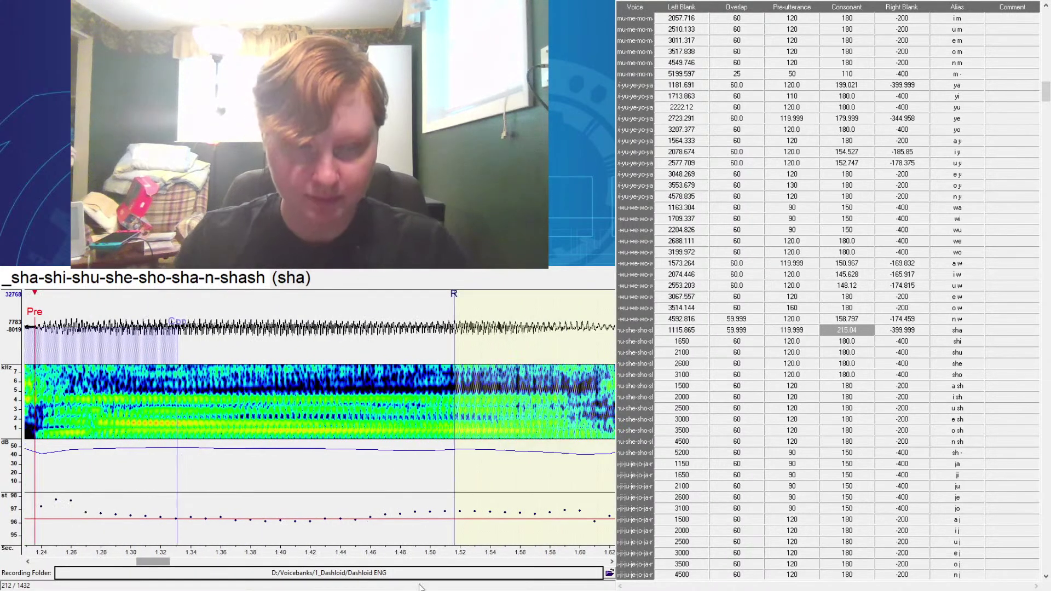
- Align "shi" and "shu" with their vowel onsets at left blanks of about 1649.1 and 2150.6
key("Down")
scroll(420, 587, "left", 1)
left_click_drag(381, 429, 379, 429)
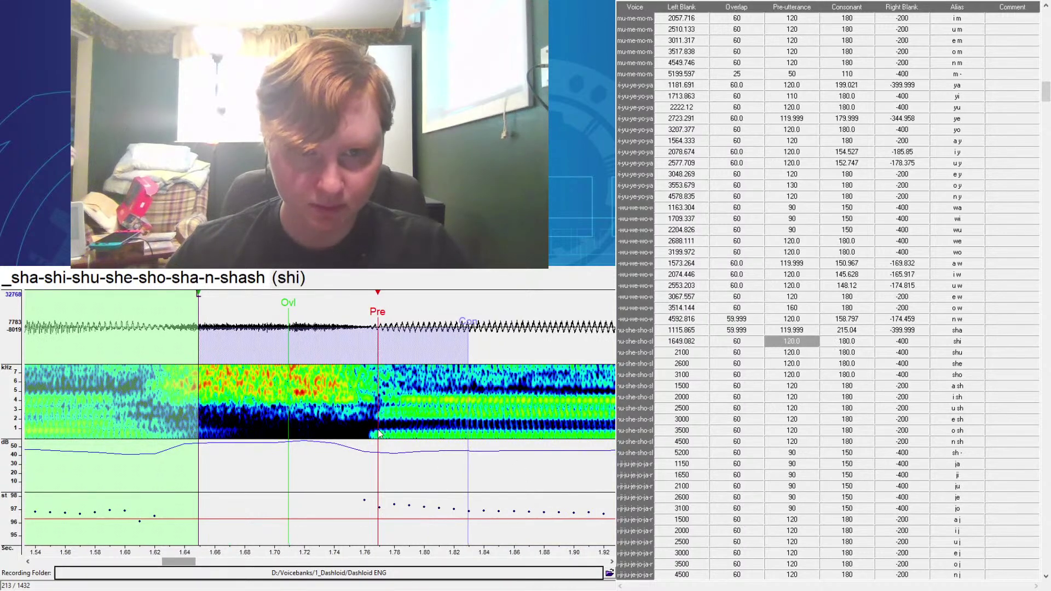
scroll(401, 578, "right", 7)
key("Down")
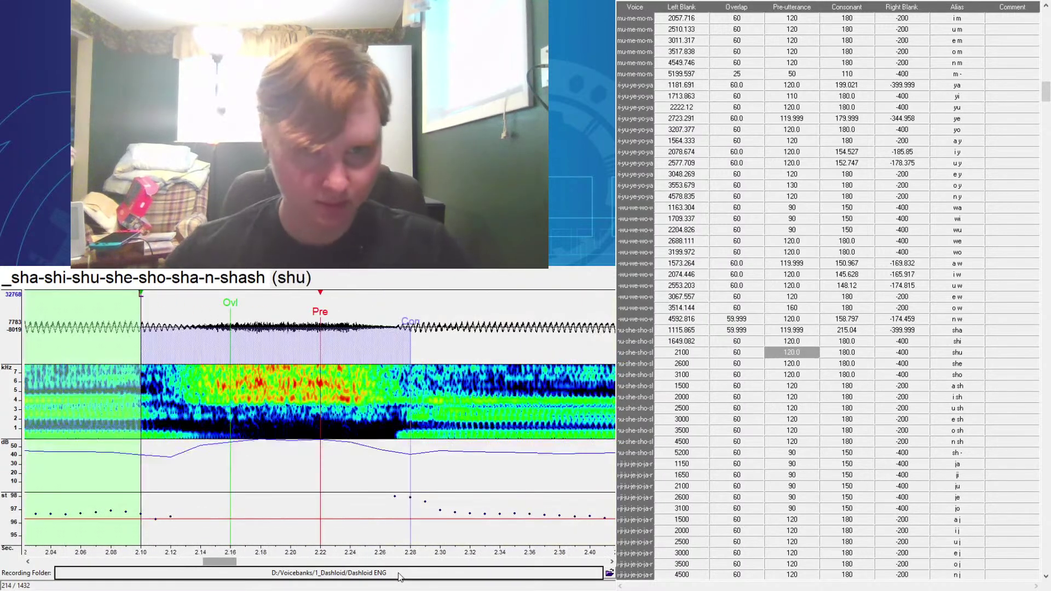
left_click_drag(141, 411, 216, 410)
scroll(416, 589, "right", 2)
scroll(416, 590, "right", 6)
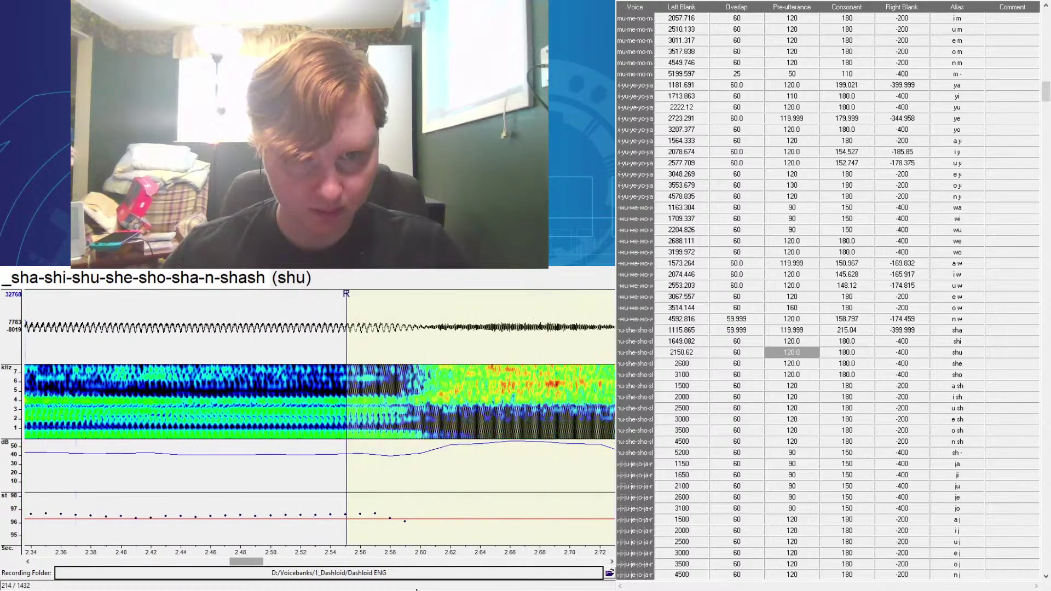
- Align "she" with its vowel onset at a left blank of about 2626.9, with consonant about 211.5 and right blank about -379.1
key("Down")
scroll(416, 590, "right", 4)
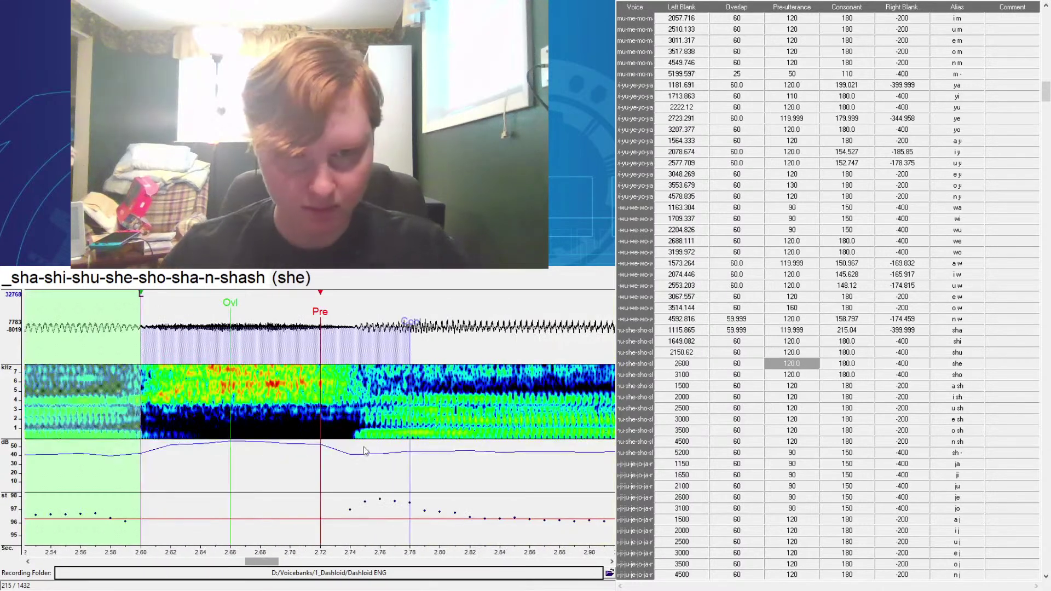
left_click_drag(366, 450, 406, 450)
scroll(456, 574, "right", 5)
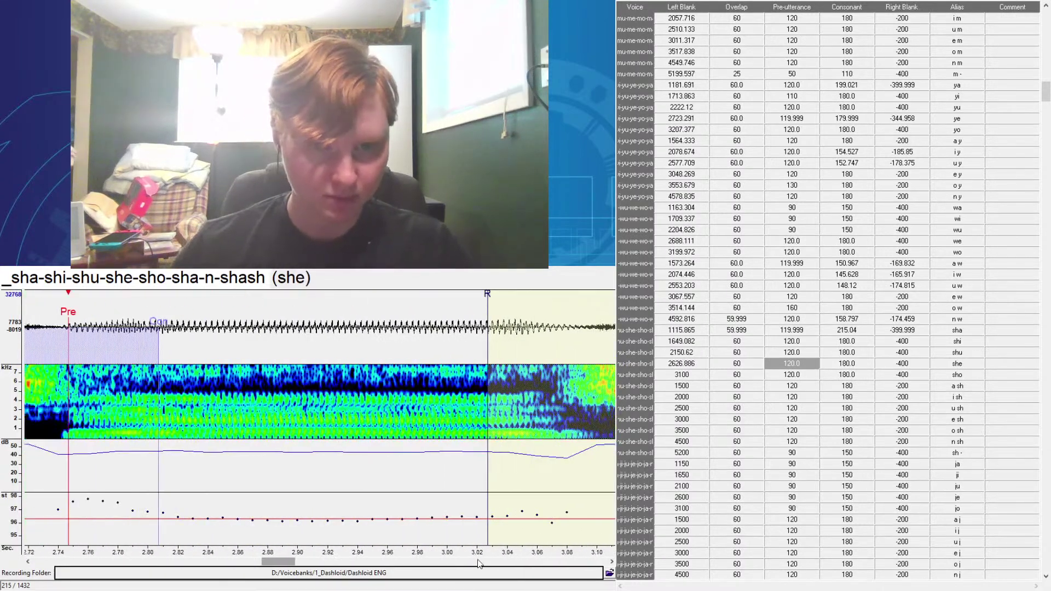
left_click_drag(161, 409, 205, 410)
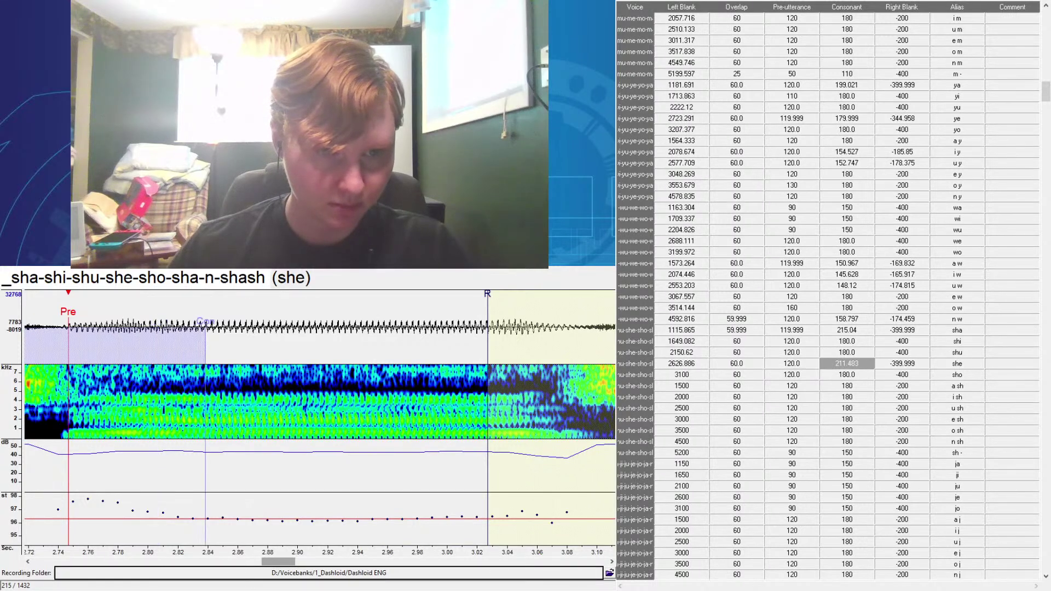
left_click_drag(489, 351, 458, 355)
scroll(473, 578, "left", 2)
- Align "sho" at a left blank of about 3112.8 with consonant about 215.0 and right blank about -376.3, and select the "a sh" entry
key("Down")
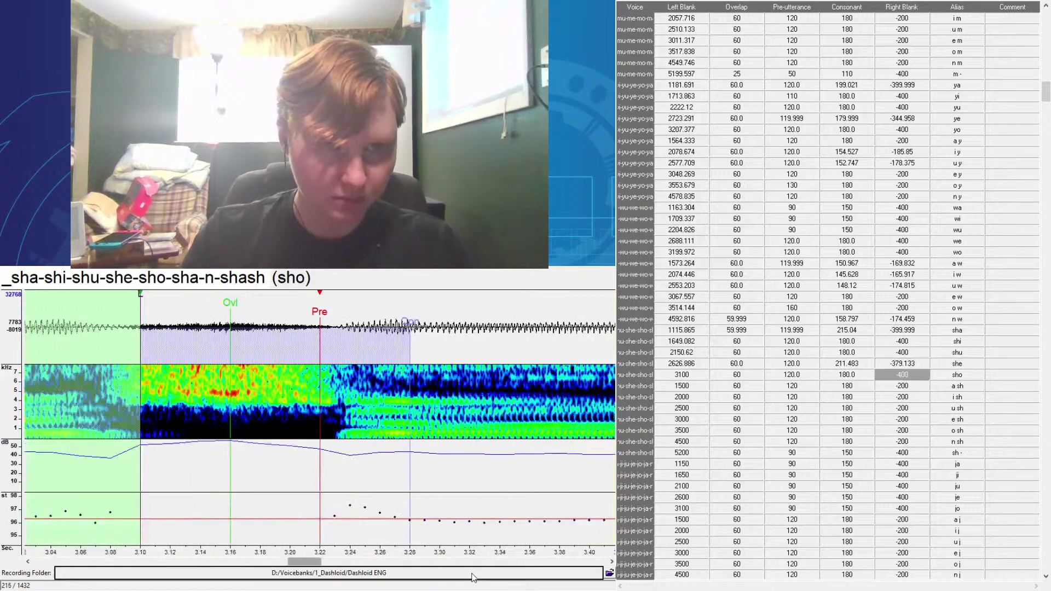
left_click_drag(320, 445, 339, 446)
scroll(560, 583, "right", 2)
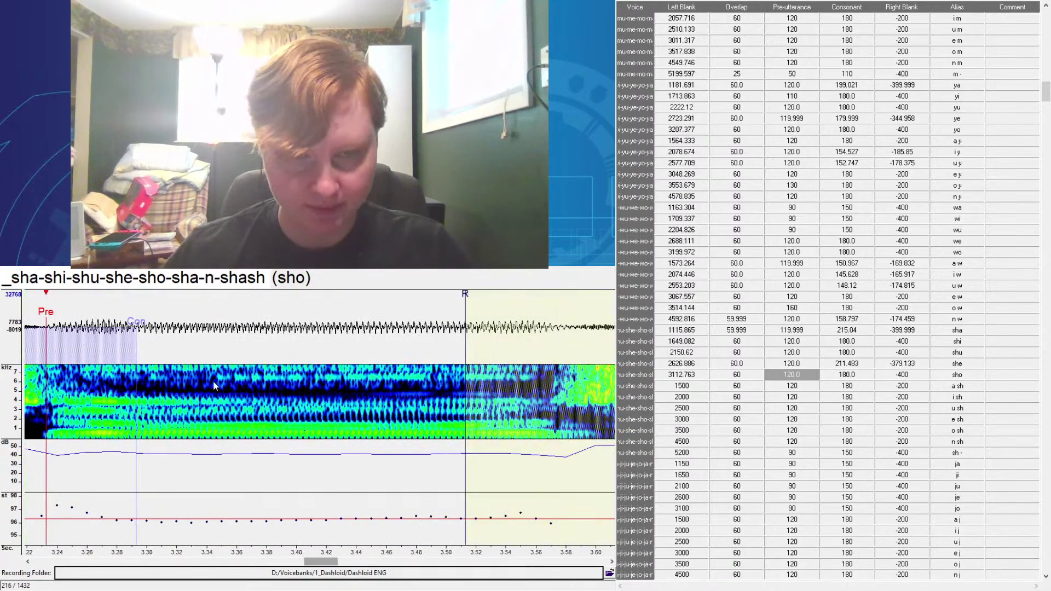
left_click_drag(137, 377, 189, 378)
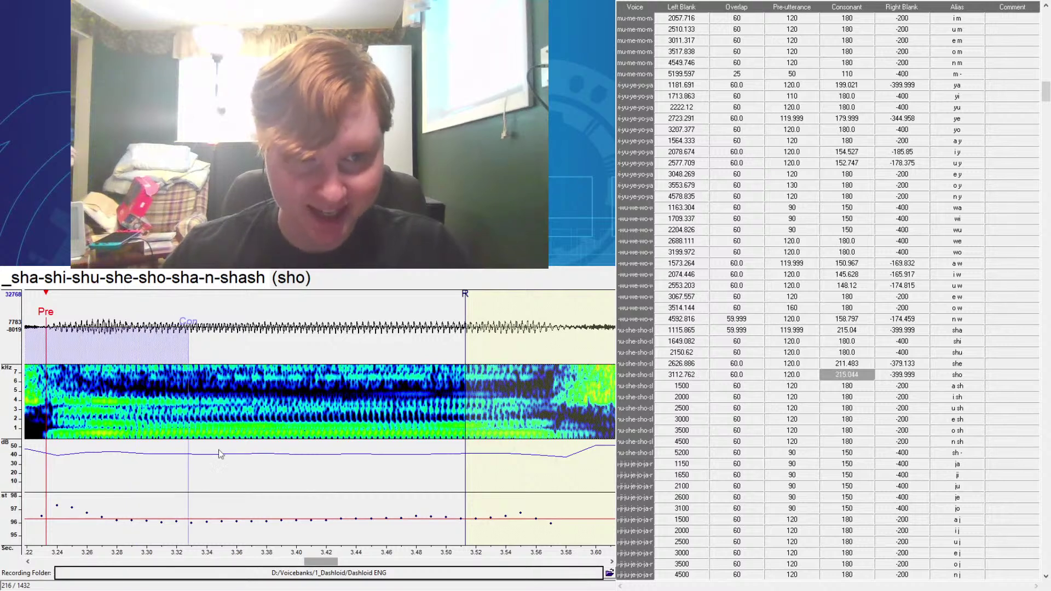
scroll(320, 579, "right", 3)
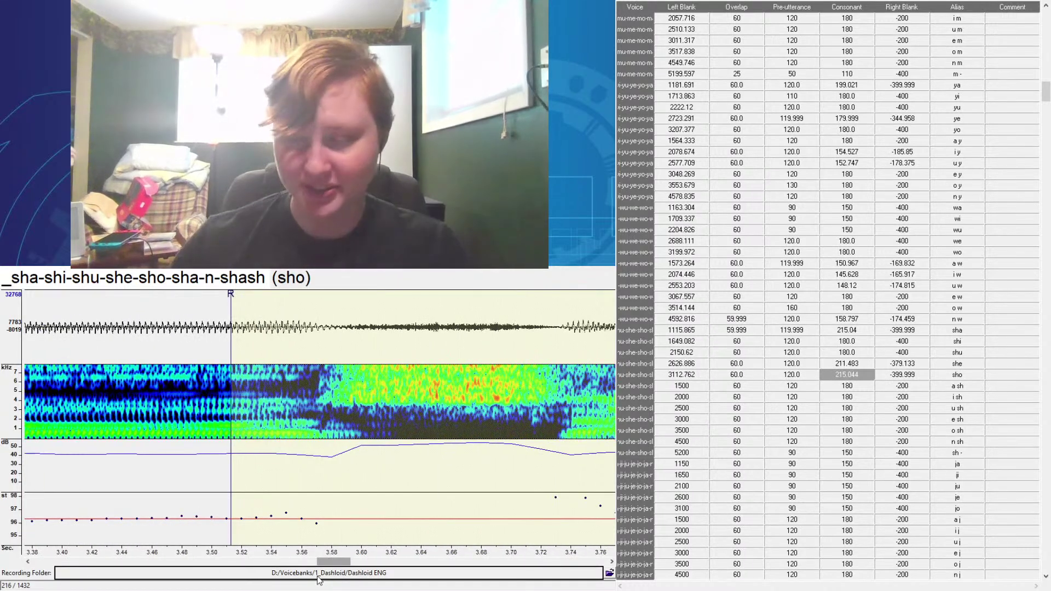
left_click_drag(232, 351, 195, 351)
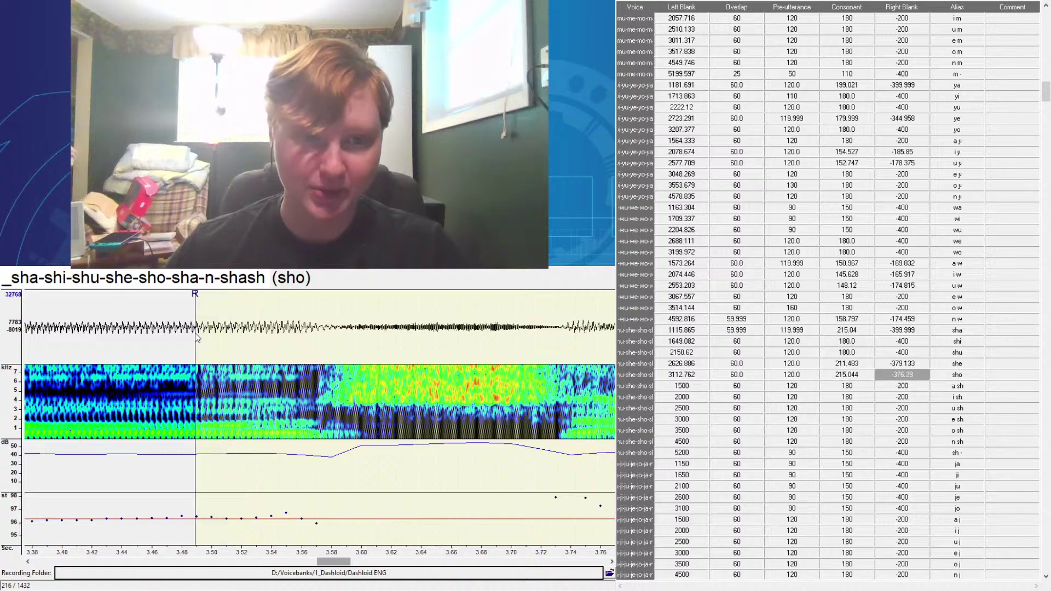
scroll(272, 587, "left", 2)
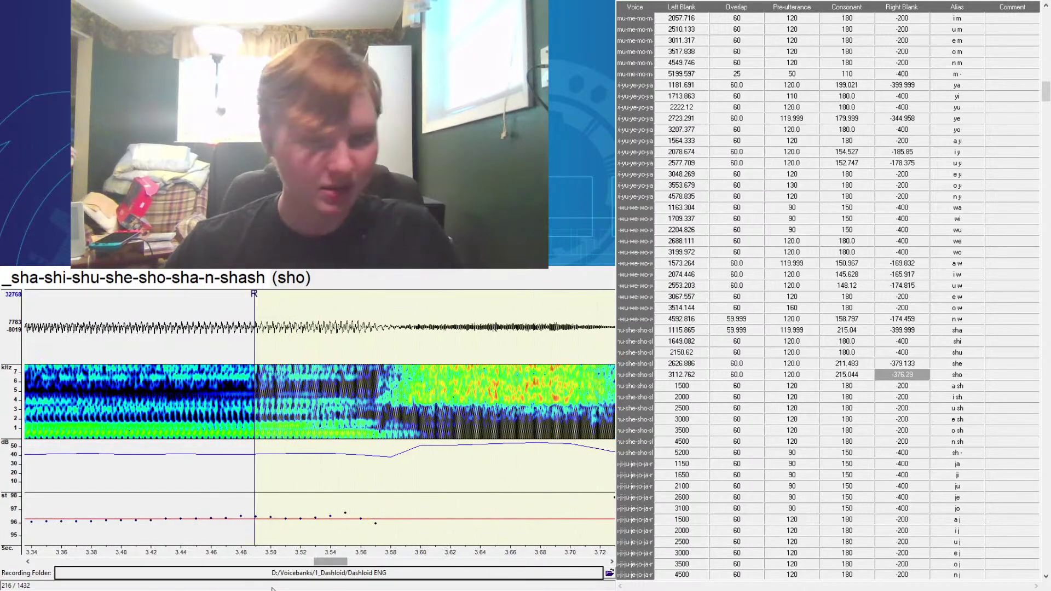
scroll(272, 587, "left", 3)
key("Down")
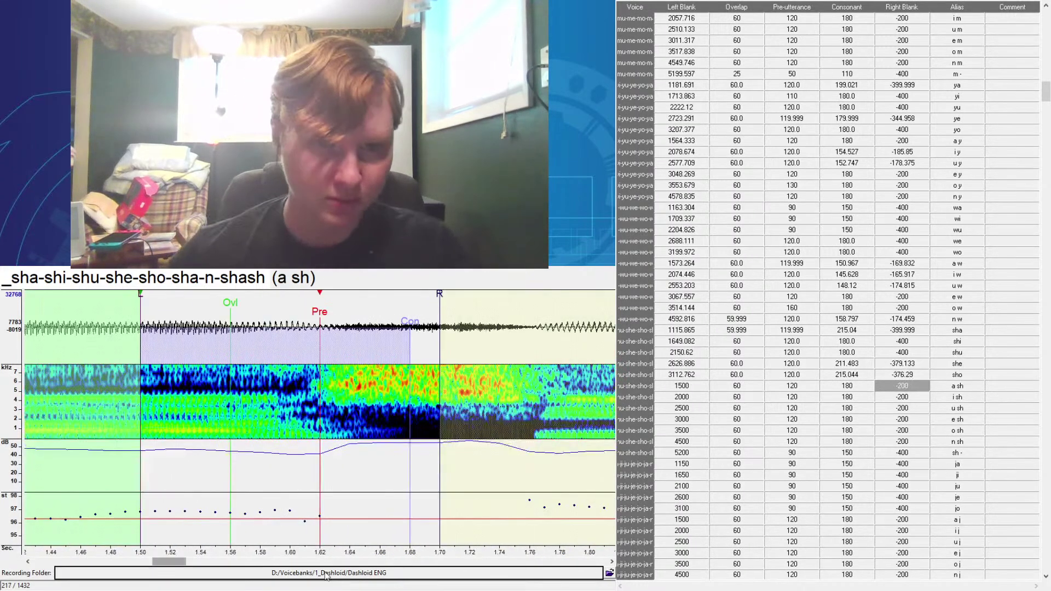
- Set the pre-utterance of "a sh" to 150 and align it with the consonant onset at a left blank of about 1473.9
scroll(327, 576, "left", 1)
left_click(781, 387)
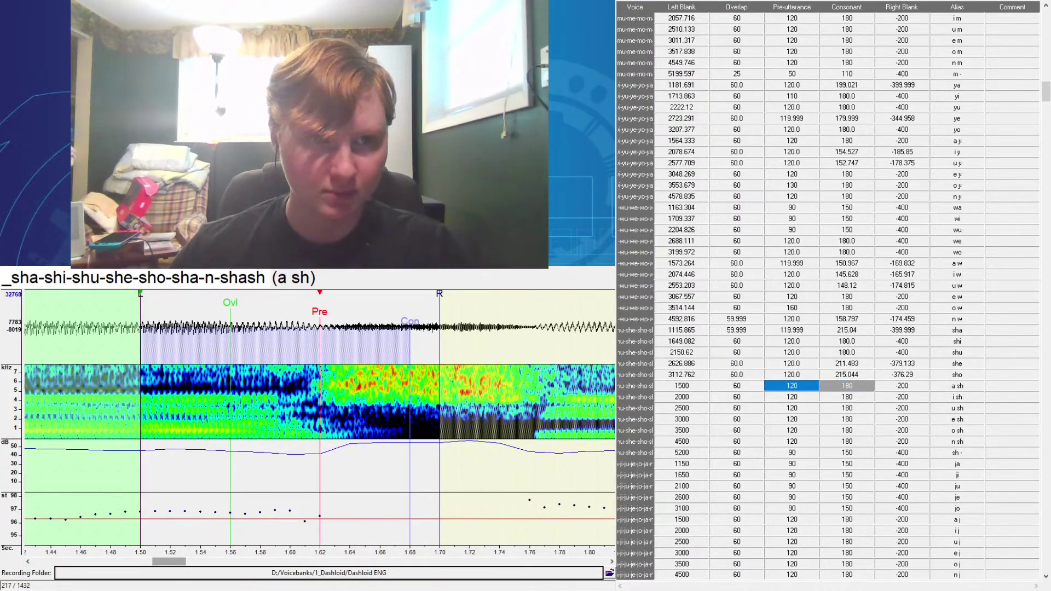
key("F3")
left_click_drag(360, 469, 328, 451)
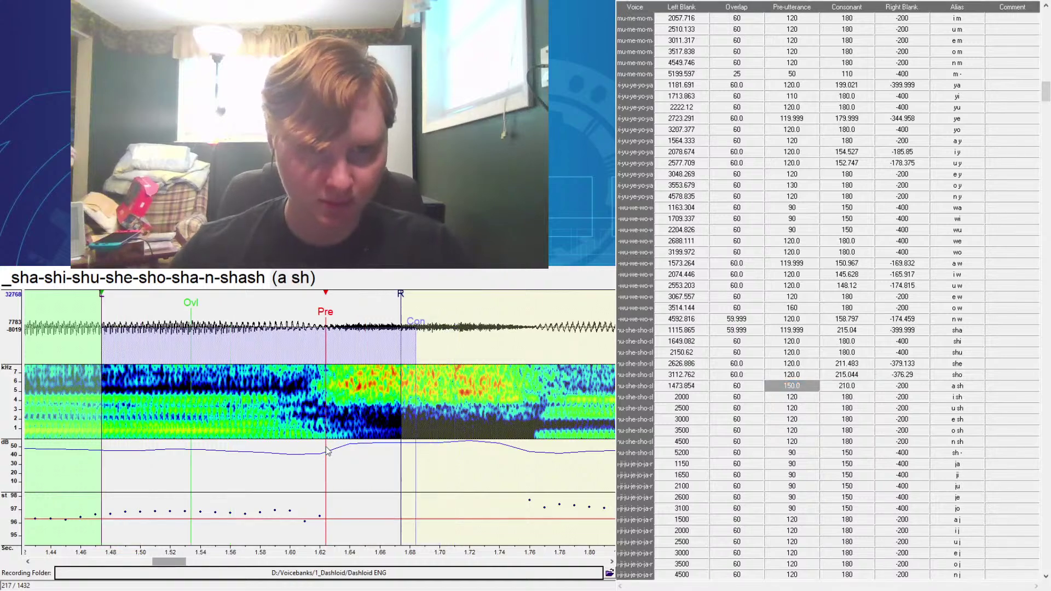
scroll(328, 450, "up", 1)
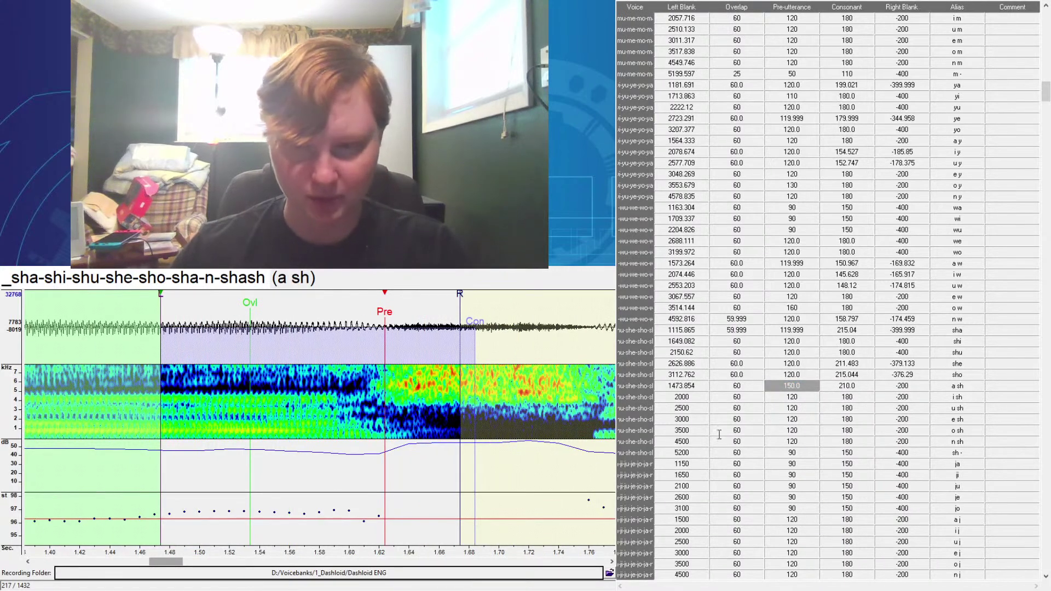
key("Up")
key("Down")
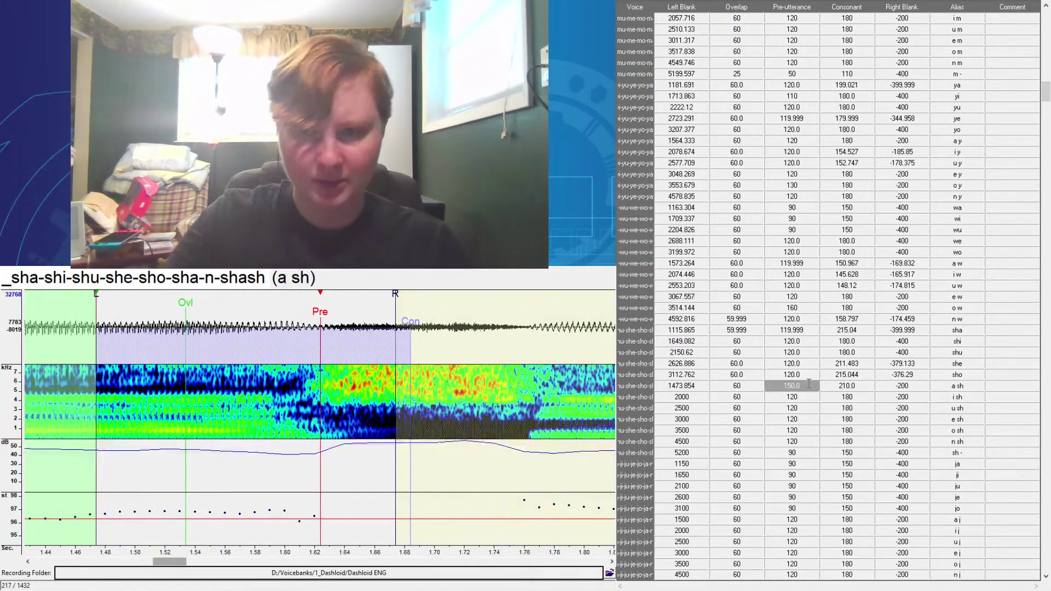
- Set the pre-utterance of "a sh" to 160 and realign it with the "sh" onset at a left blank of about 1463.5
key("BackSpace")
type("1")
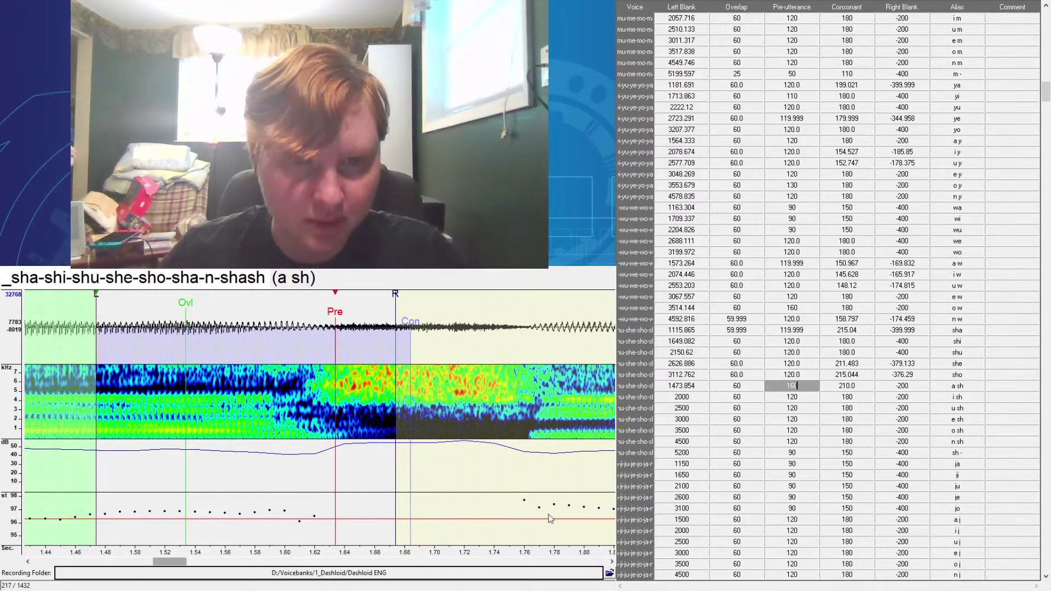
type("60")
key("Return")
left_click_drag(324, 441, 321, 442)
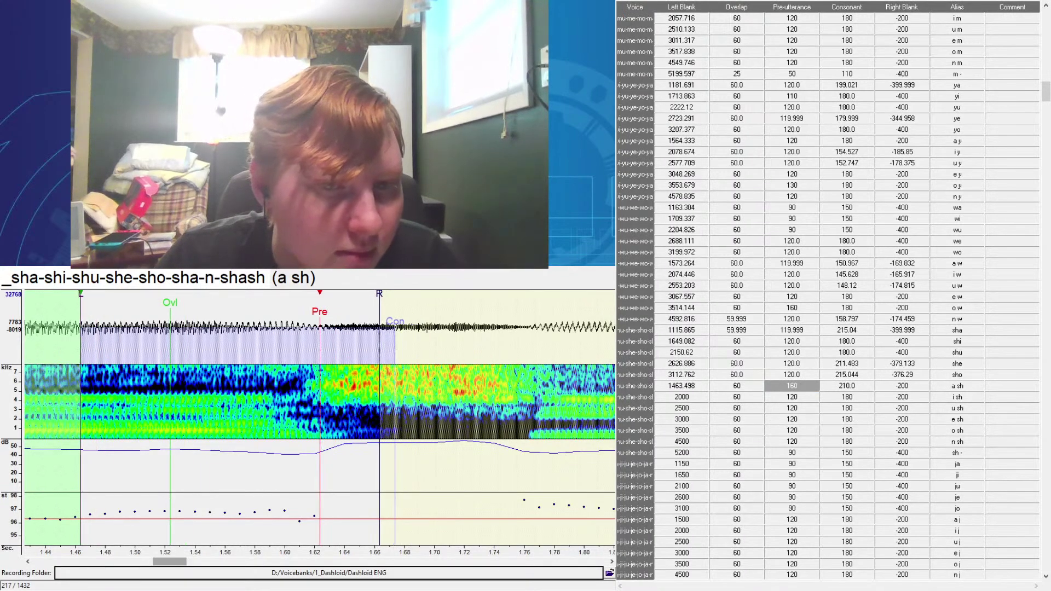
scroll(350, 565, "up", 1)
scroll(348, 563, "down", 3)
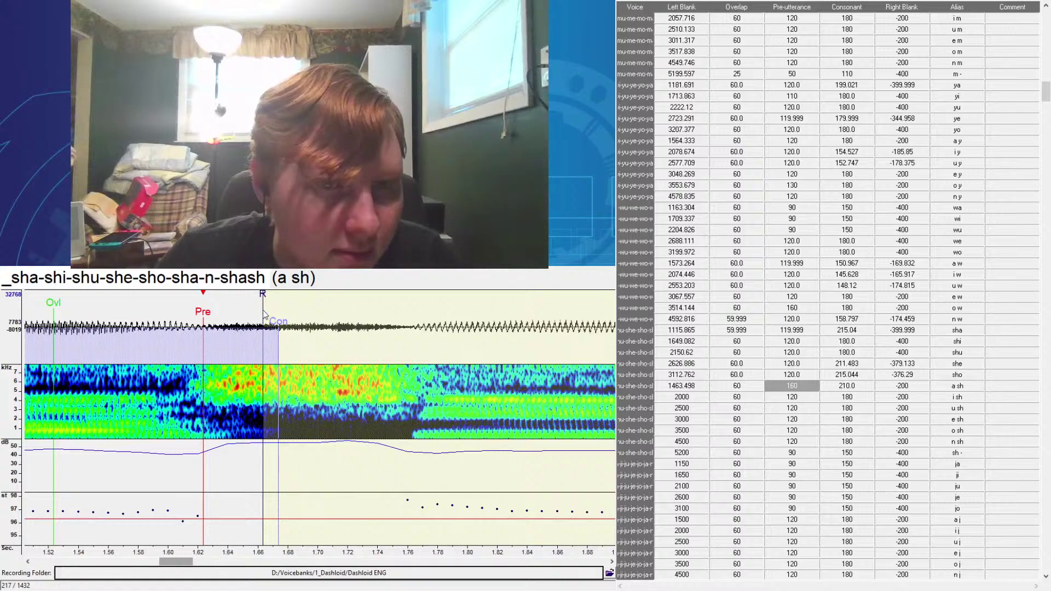
- Extend "a sh" to a right blank of about -295.3 and consonant of about 276.8, fine-tuning its left blank to about 1464.6
left_click_drag(265, 316, 407, 382)
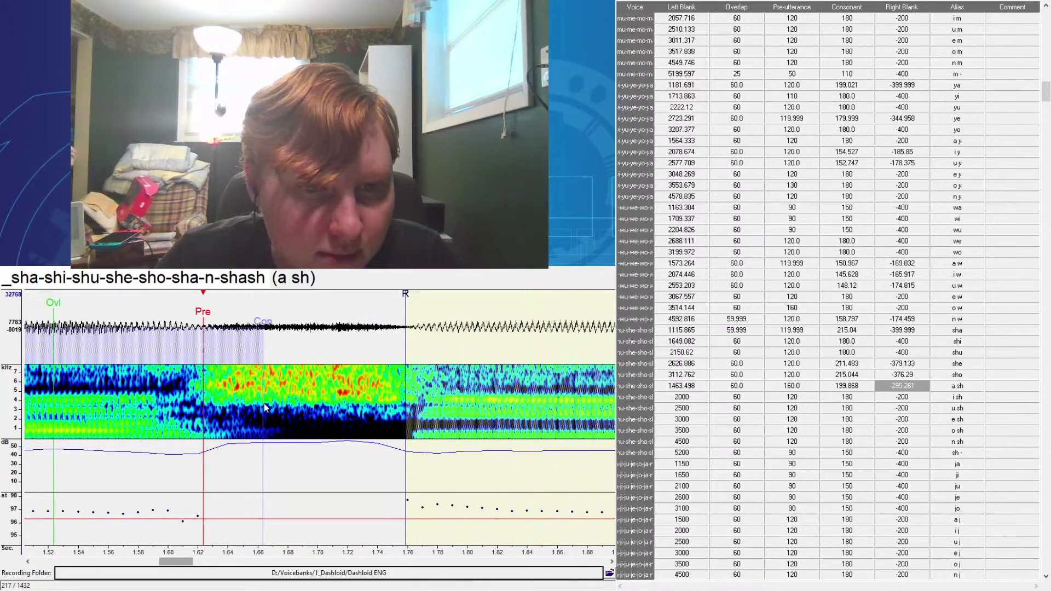
left_click_drag(266, 408, 381, 408)
scroll(389, 509, "up", 2)
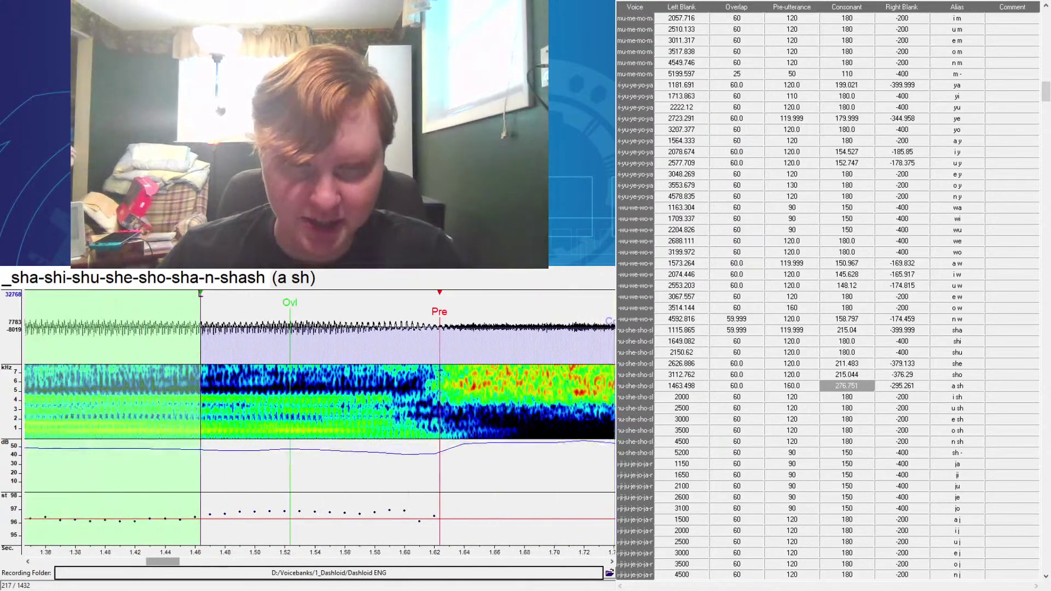
left_click_drag(439, 446, 443, 446)
scroll(413, 587, "up", 1)
scroll(413, 586, "down", 4)
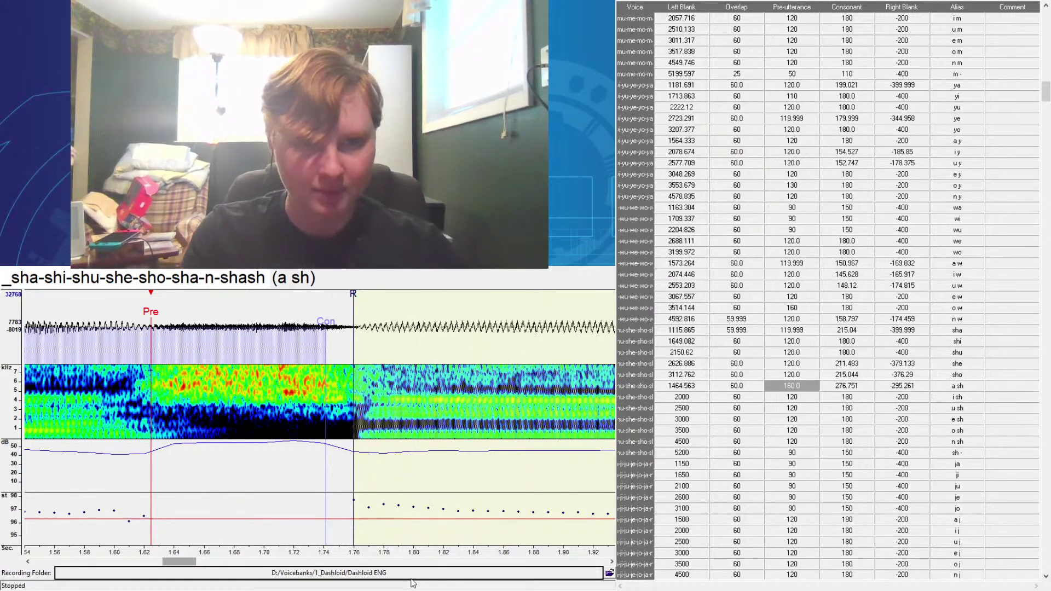
- Align "i sh" at a left blank of about 1997.9 with pre-utterance 130, right blank about -263.1 and consonant about 236.1
key("Down")
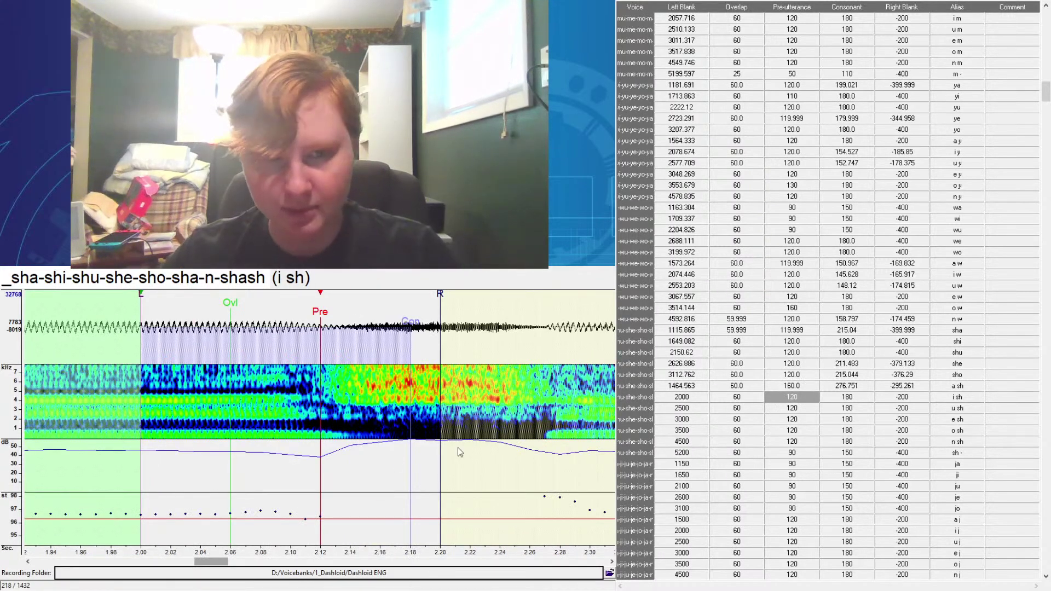
left_click_drag(335, 443, 348, 566)
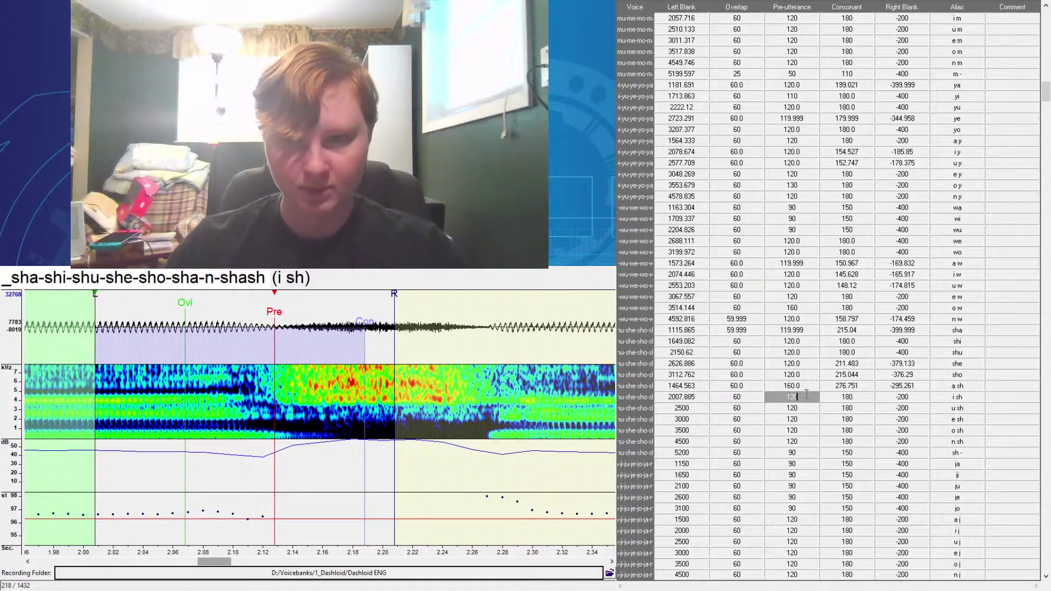
type("130")
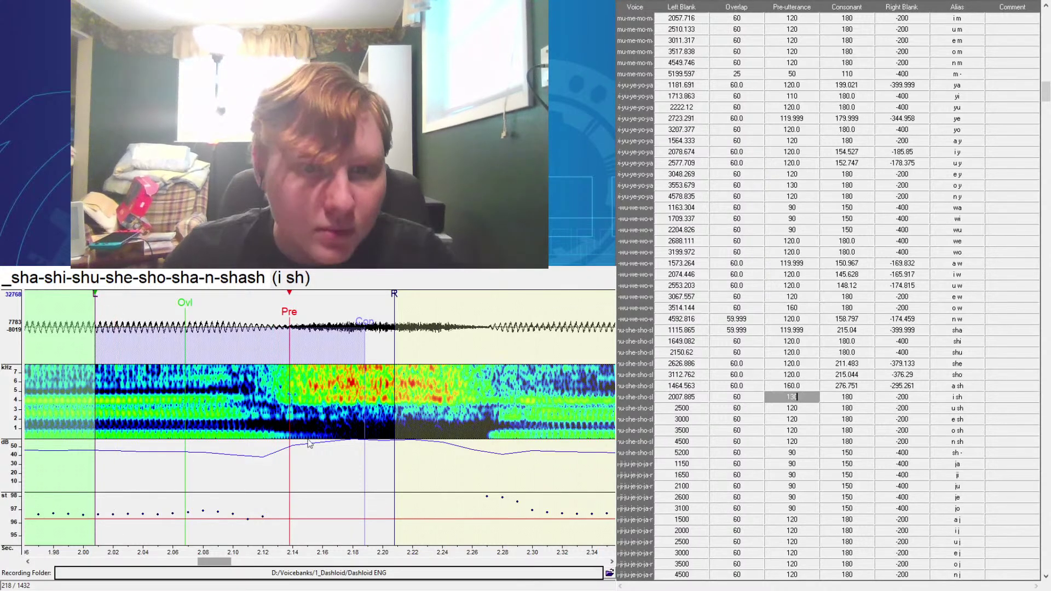
left_click_drag(290, 436, 277, 436)
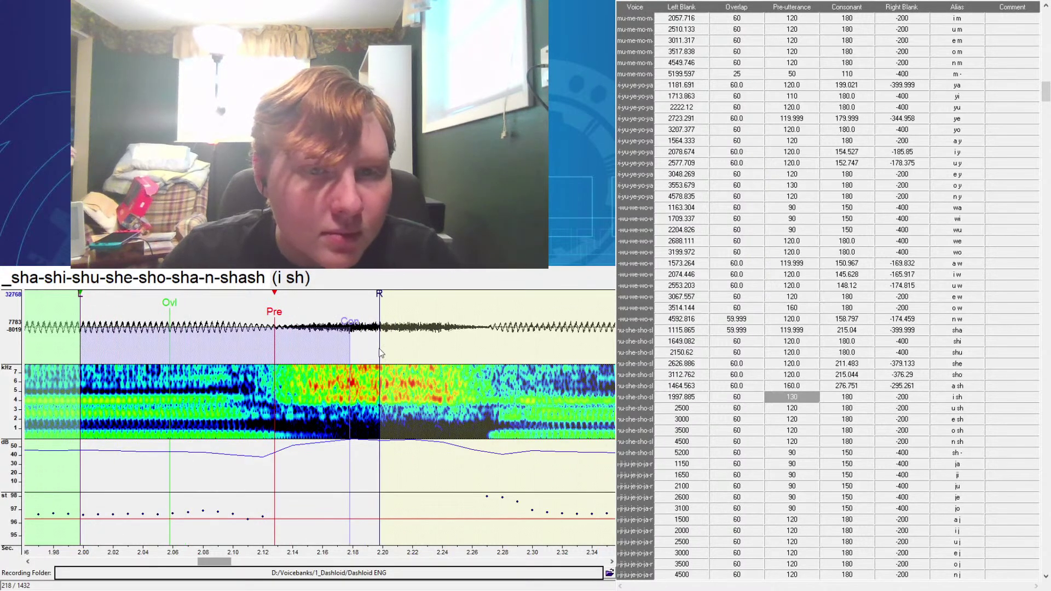
left_click_drag(381, 354, 473, 354)
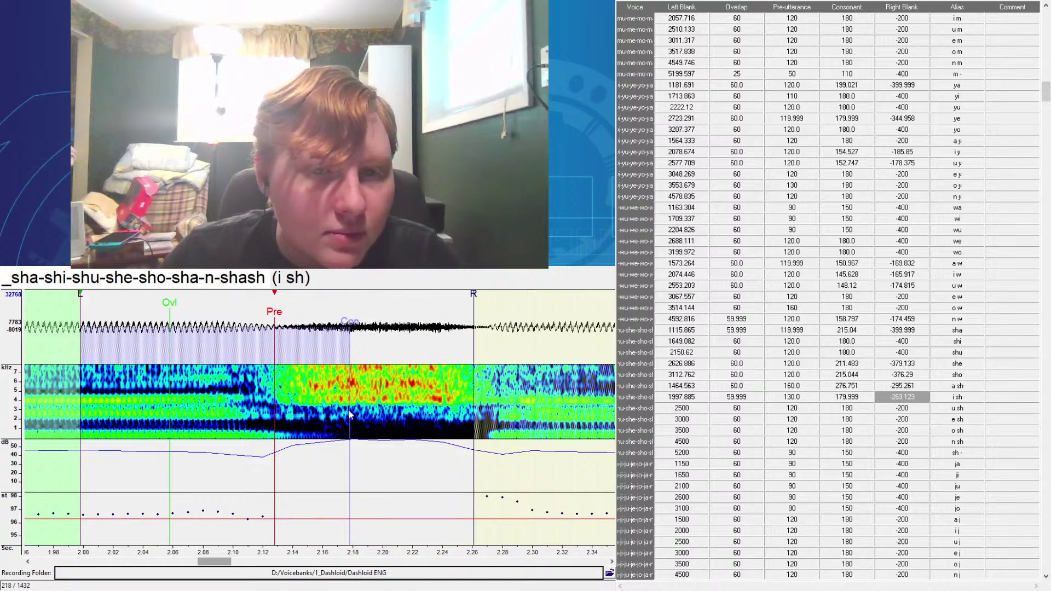
left_click_drag(350, 414, 433, 417)
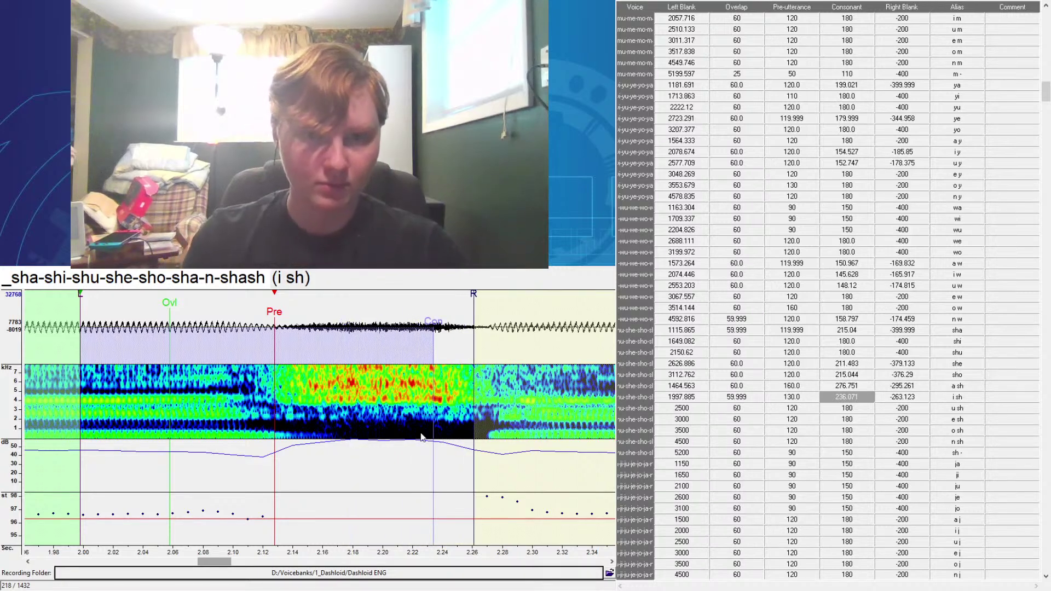
- Align "u sh" at a left blank of about 2481.3 with right blank about -256.3 and consonant about 240.0
left_click(794, 408)
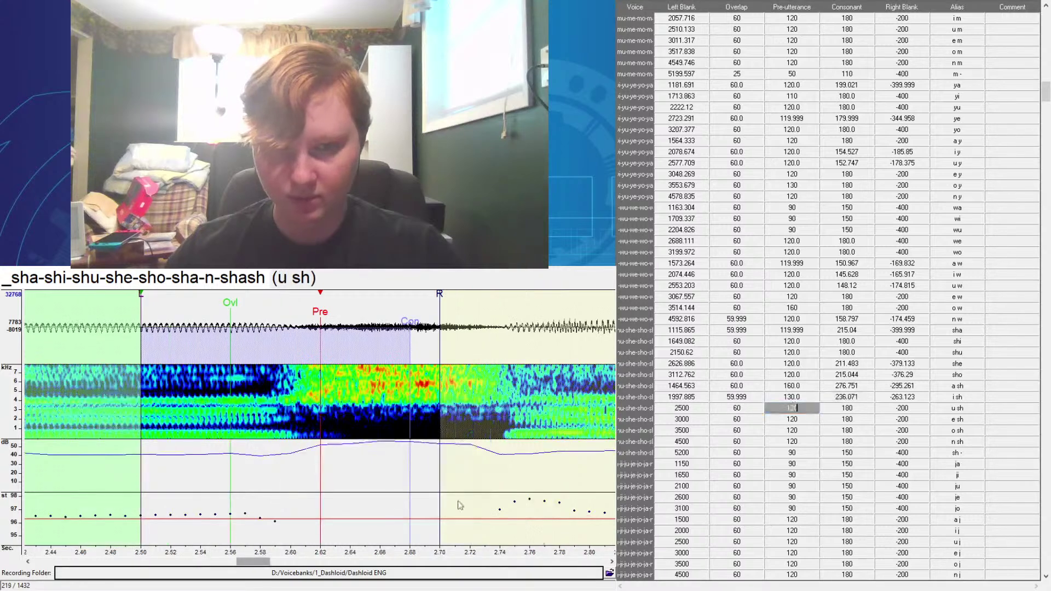
left_click_drag(322, 442, 294, 443)
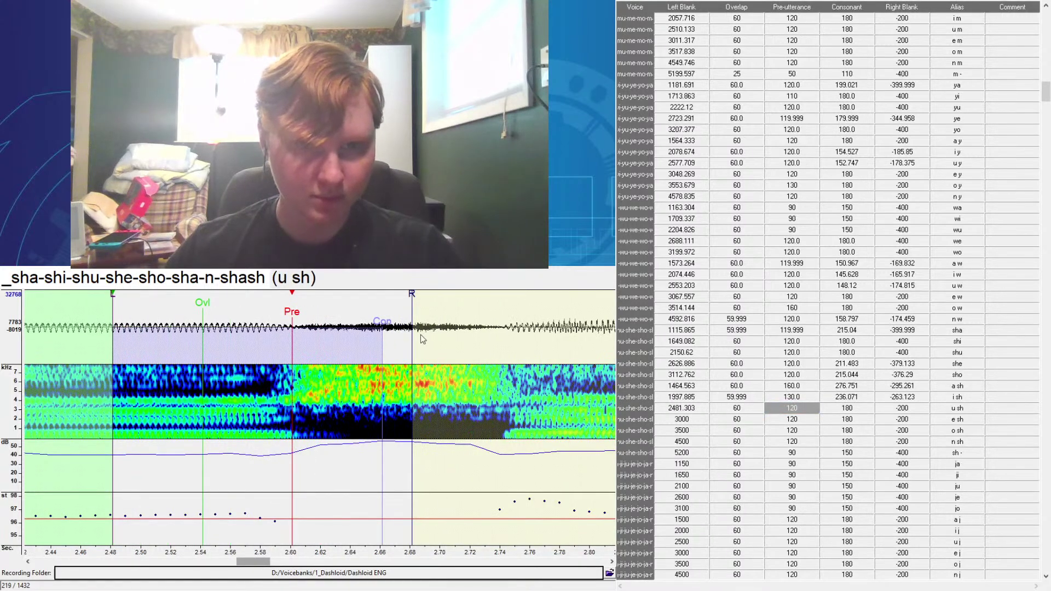
mouse_move(414, 344)
left_mouse_down()
mouse_move(515, 383)
mouse_move(496, 416)
left_mouse_up()
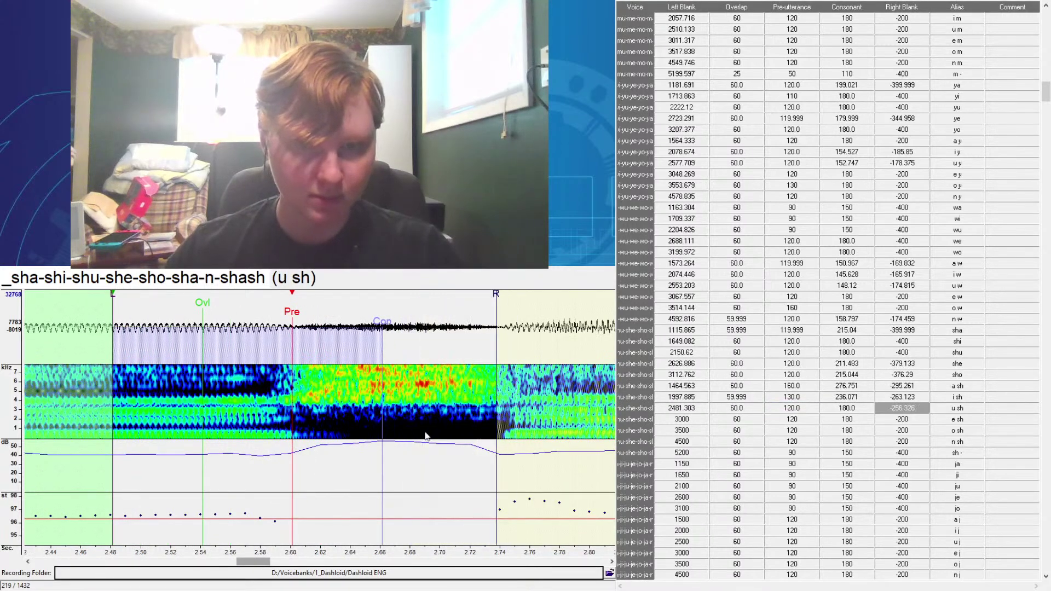
mouse_move(384, 410)
left_mouse_down()
mouse_move(484, 409)
mouse_move(471, 410)
left_mouse_up()
scroll(459, 590, "up", 3)
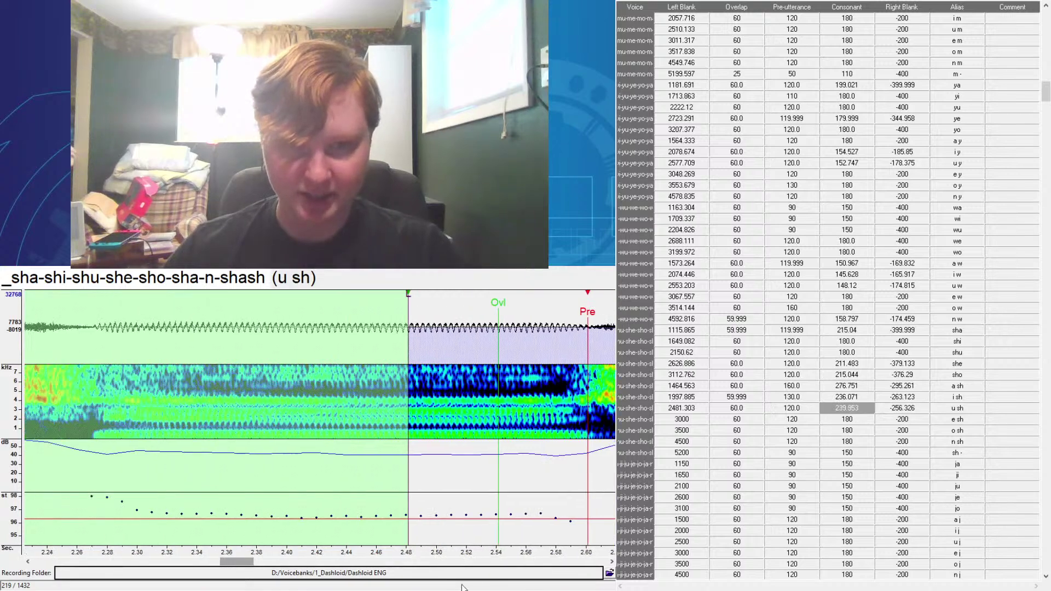
scroll(461, 589, "down", 7)
- Align the pre-utterance of "e sh" with the "sh" onset at a left blank of about 2957.9
key("Down")
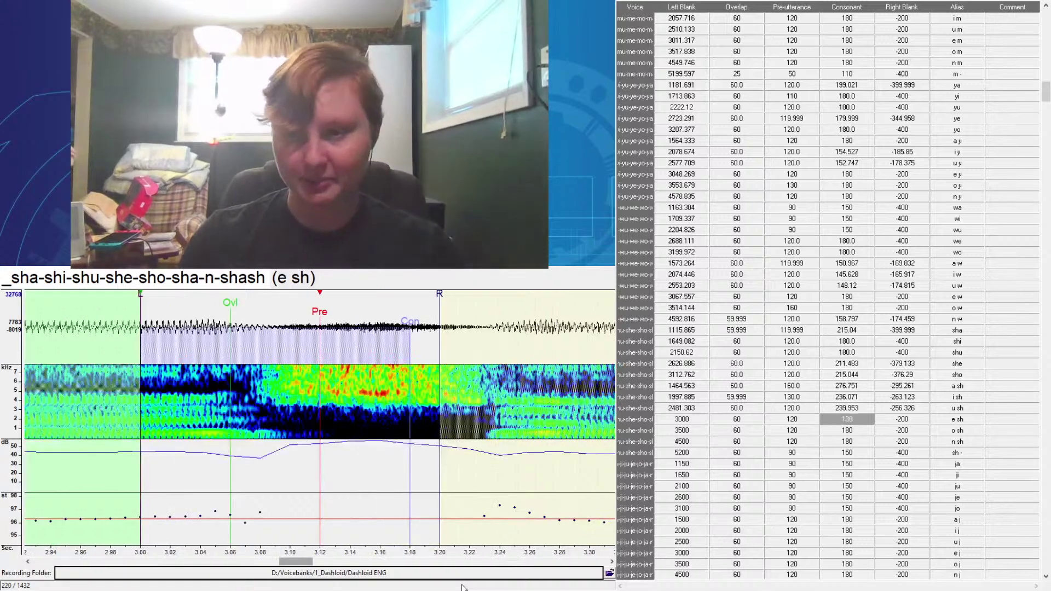
scroll(462, 585, "up", 3)
left_click_drag(498, 444, 434, 443)
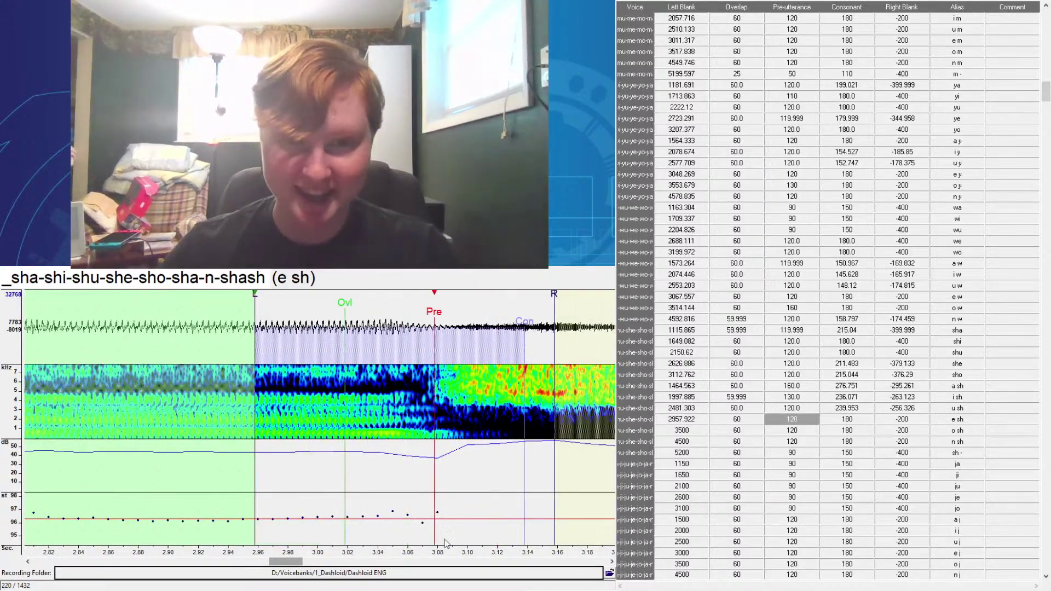
scroll(451, 581, "up", 1)
scroll(454, 586, "down", 5)
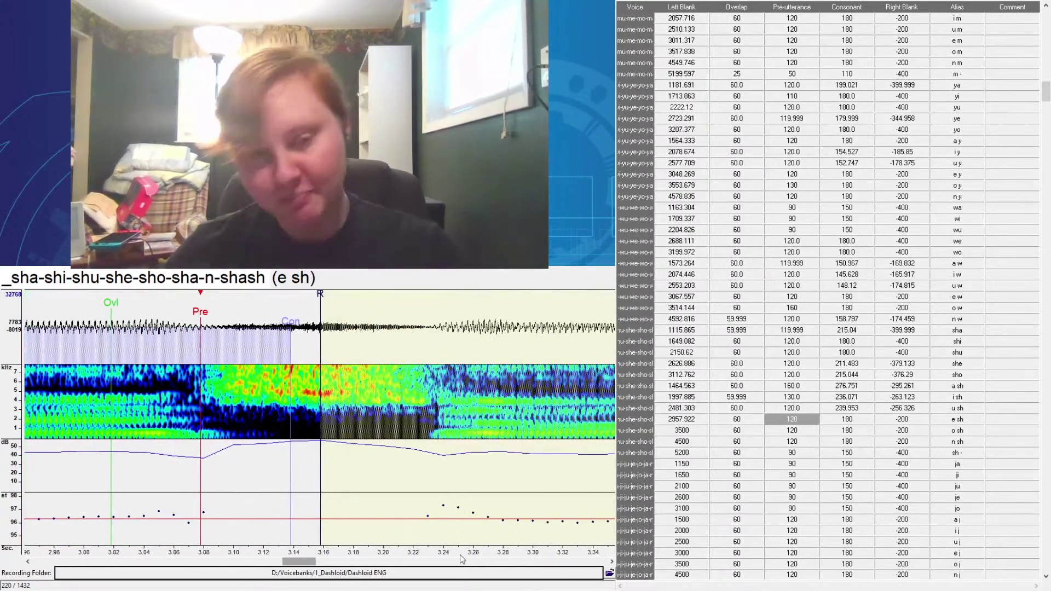
scroll(496, 571, "up", 2)
scroll(496, 571, "up", 1)
scroll(489, 573, "down", 2)
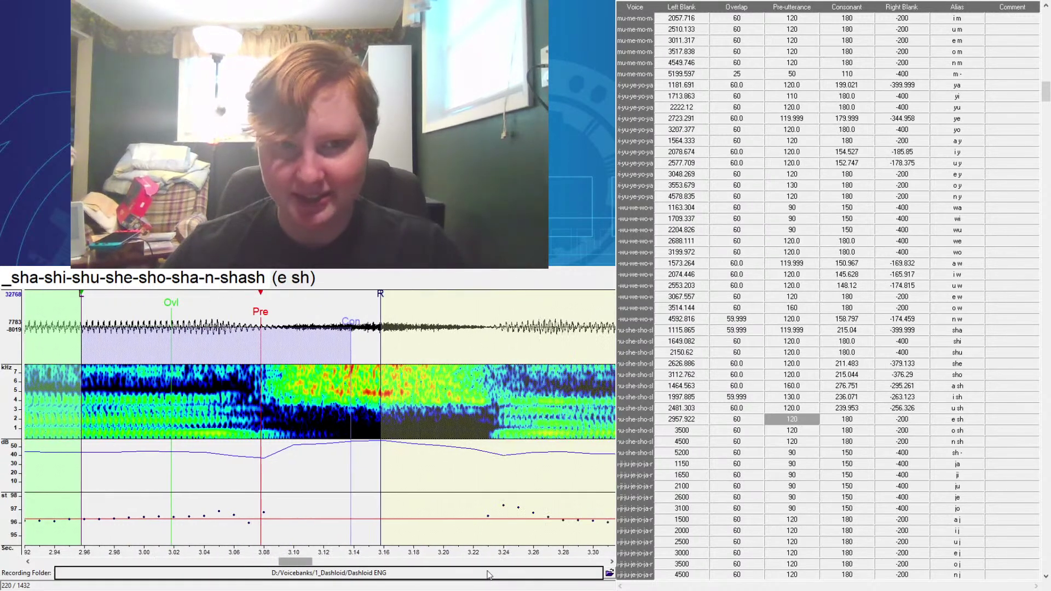
- Extend "e sh" to a right blank of about -272.0 and consonant of about 253.8, fine-tuning its left blank to about 2959.0
left_click_drag(382, 349, 488, 408)
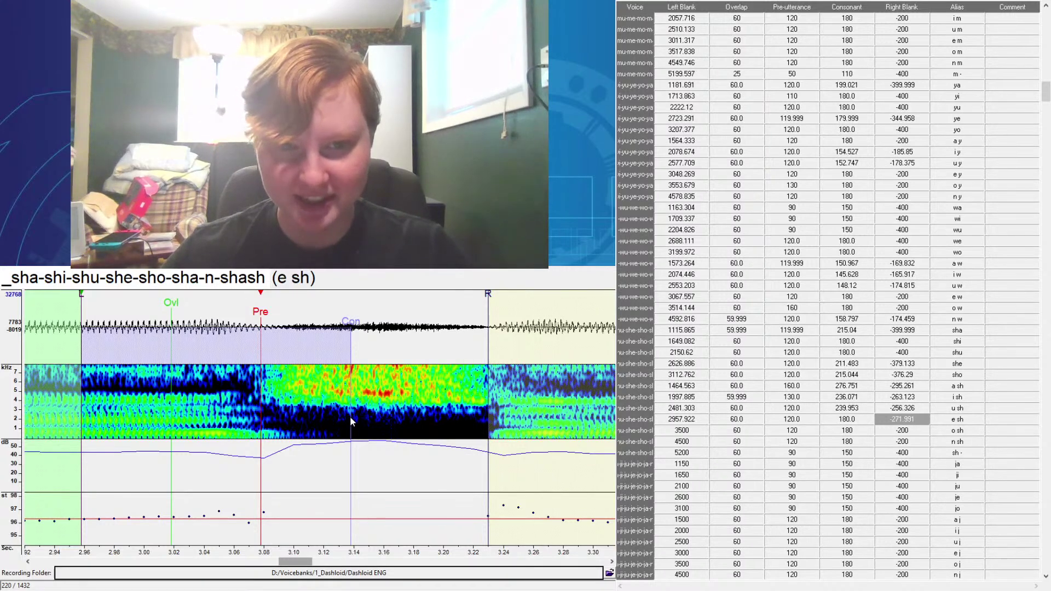
mouse_move(350, 415)
left_mouse_down()
mouse_move(430, 455)
mouse_move(464, 456)
left_mouse_up()
scroll(502, 586, "up", 2)
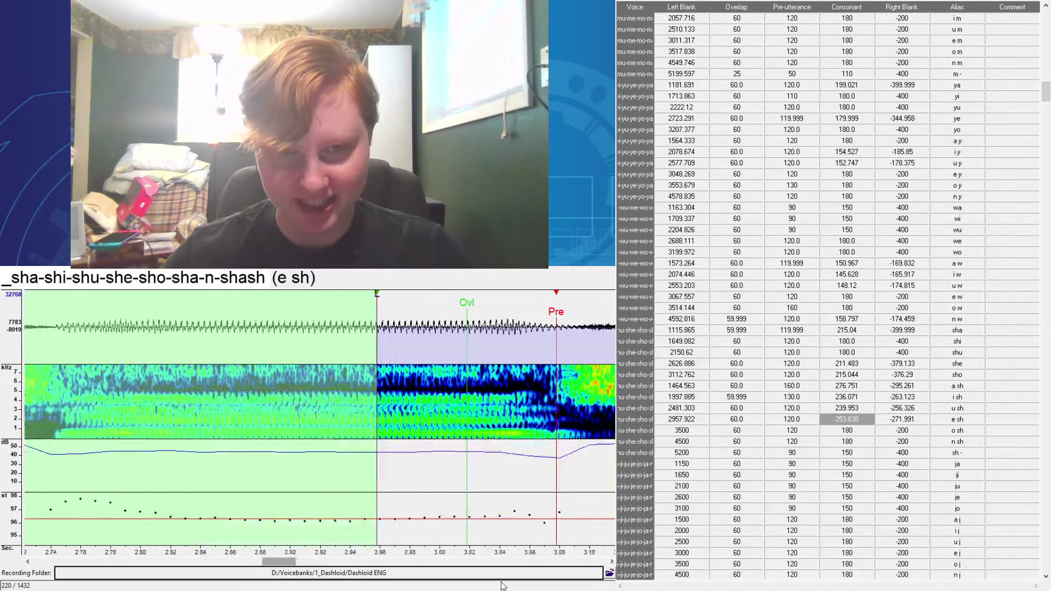
left_click(556, 436)
scroll(495, 554, "down", 2)
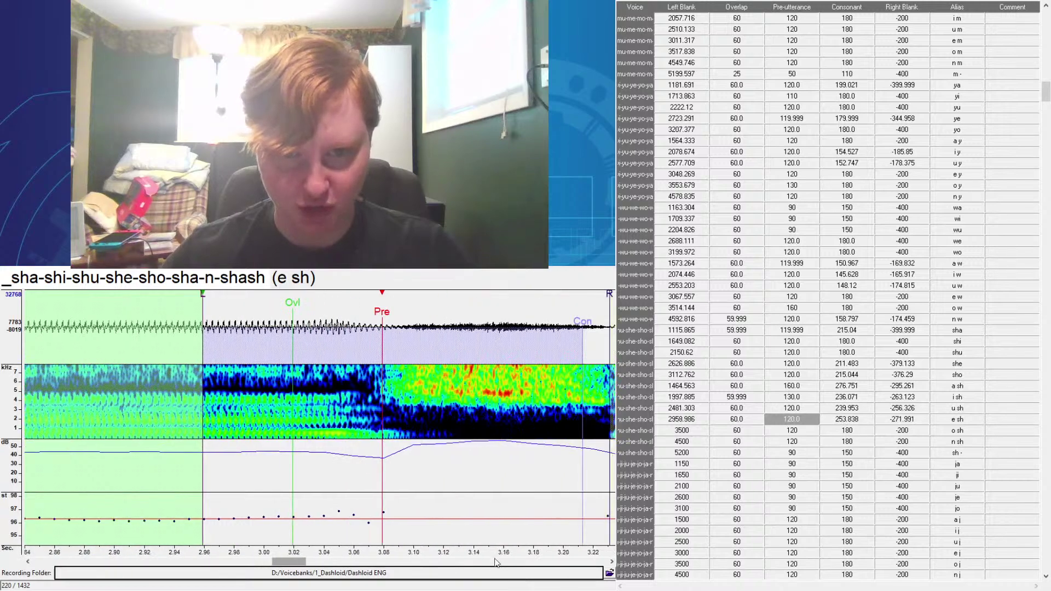
- Set the pre-utterance of "o sh" to 150 and align it with the "sh" onset at a left blank of about 3426.6
key("Down")
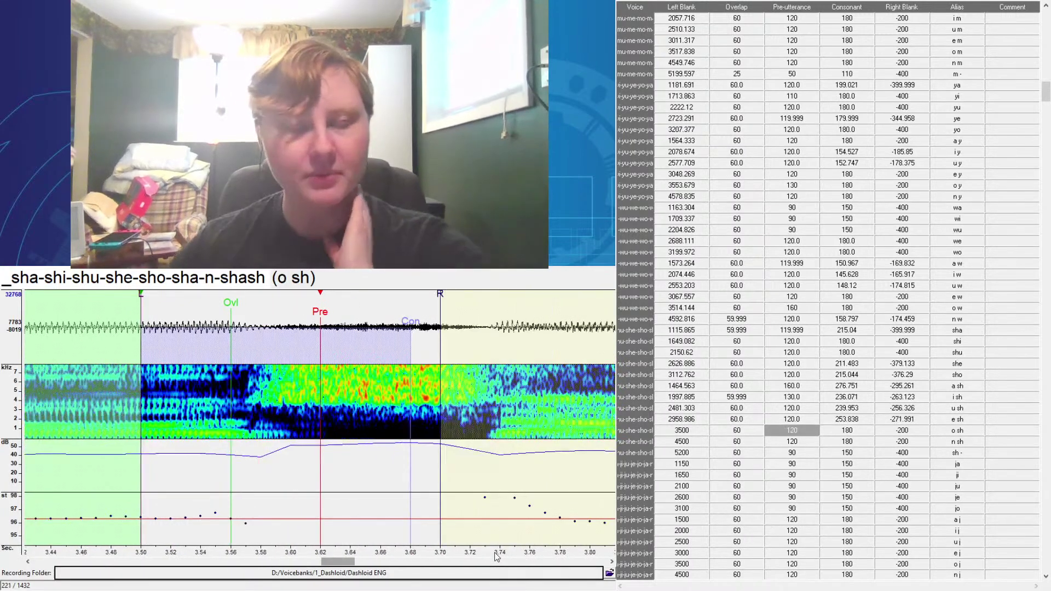
scroll(495, 553, "up", 2)
left_click(434, 433)
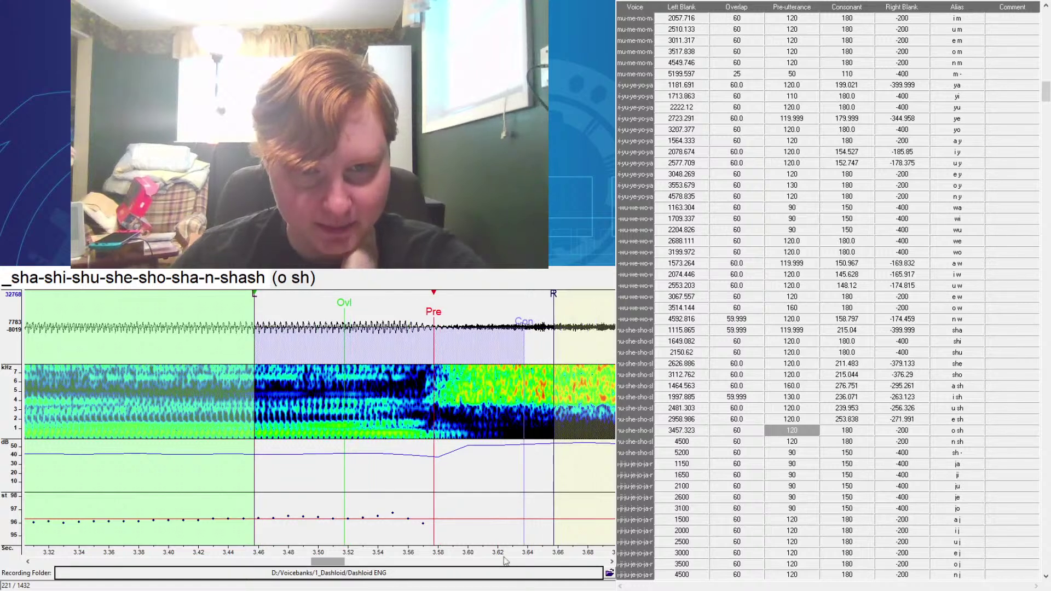
left_click(811, 431)
type("150")
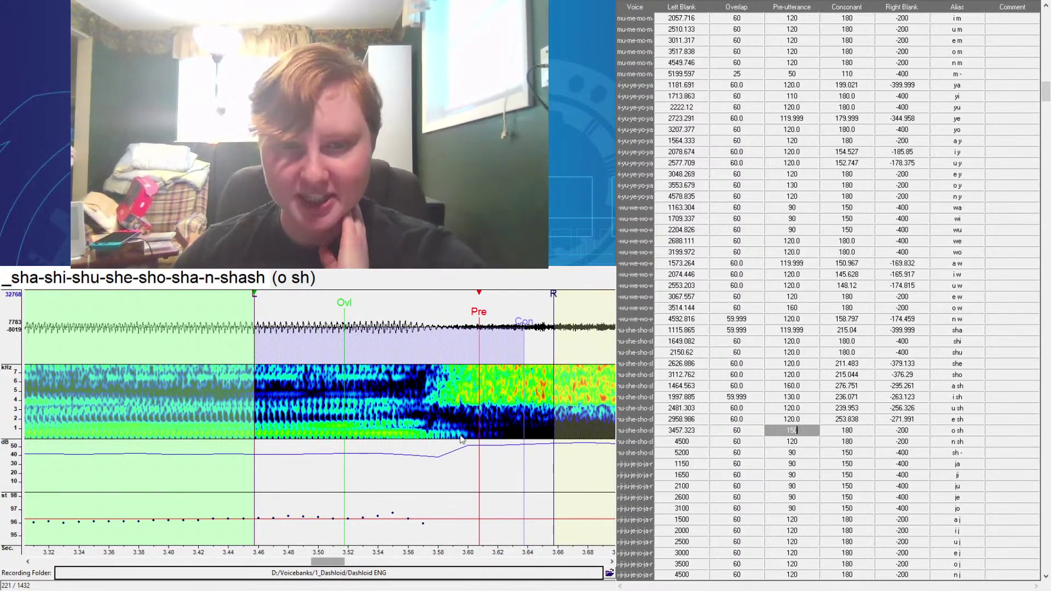
left_click(437, 445)
left_click_drag(431, 448, 433, 448)
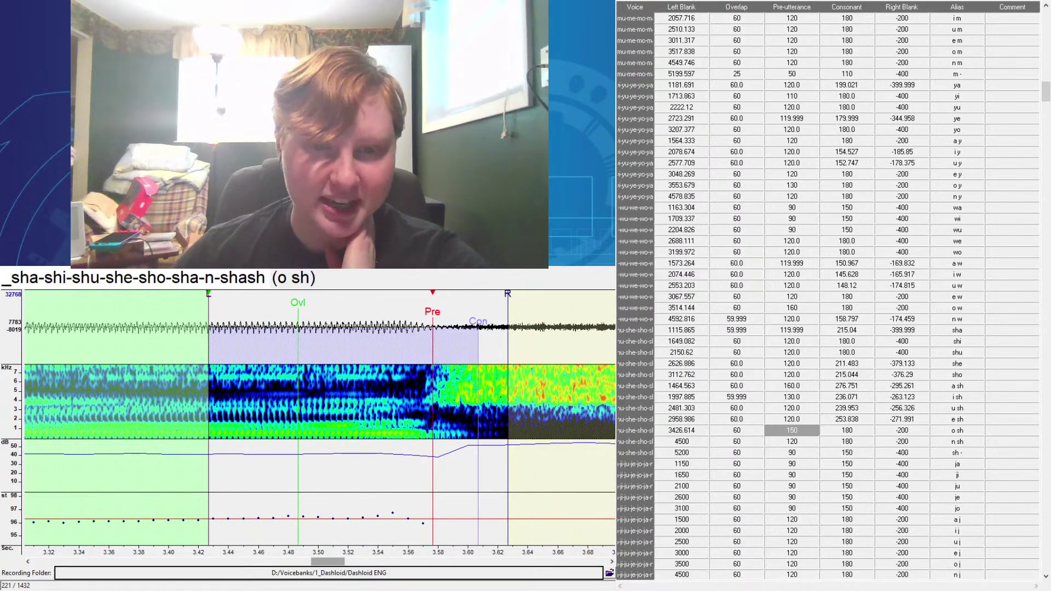
- Extend "o sh" to a right blank of about -301.6 and consonant of about 277.8, fine-tuning its left blank to about 3427.7
scroll(470, 590, "right", 3)
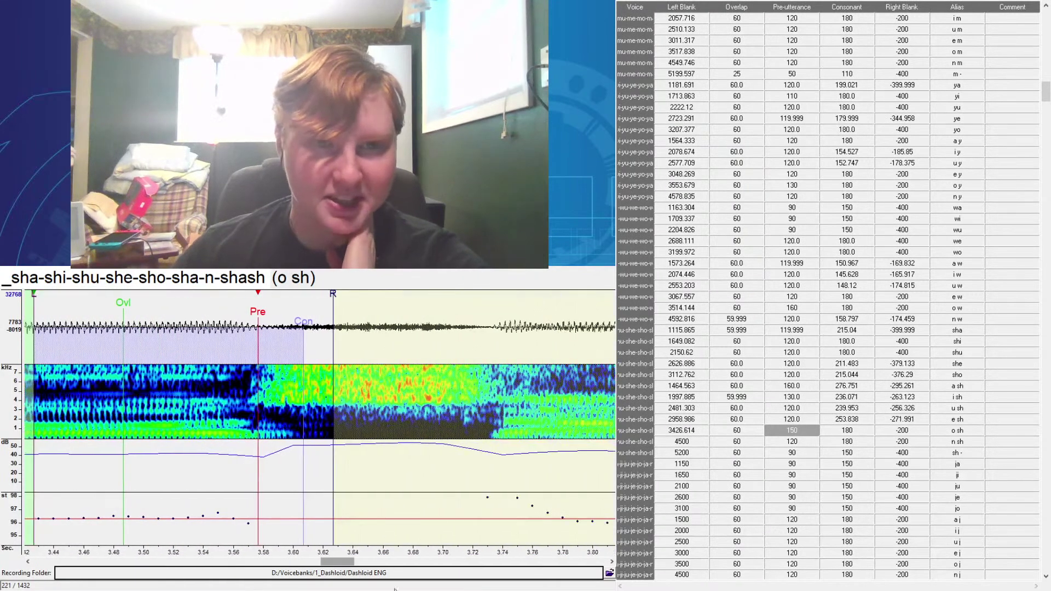
left_click_drag(260, 449, 261, 449)
left_click_drag(337, 343, 486, 342)
left_click_drag(305, 380, 452, 476)
- Set the pre-utterance of "n sh" to 150 and align it with the "sh" onset at a left blank of about 4443.6
key("Down")
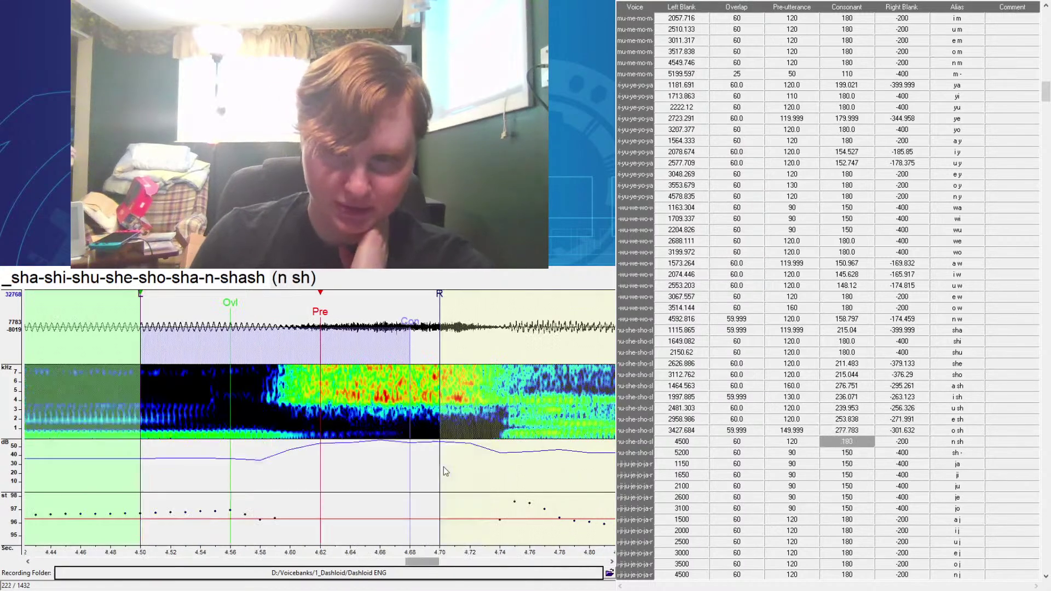
left_click_drag(313, 446, 276, 441)
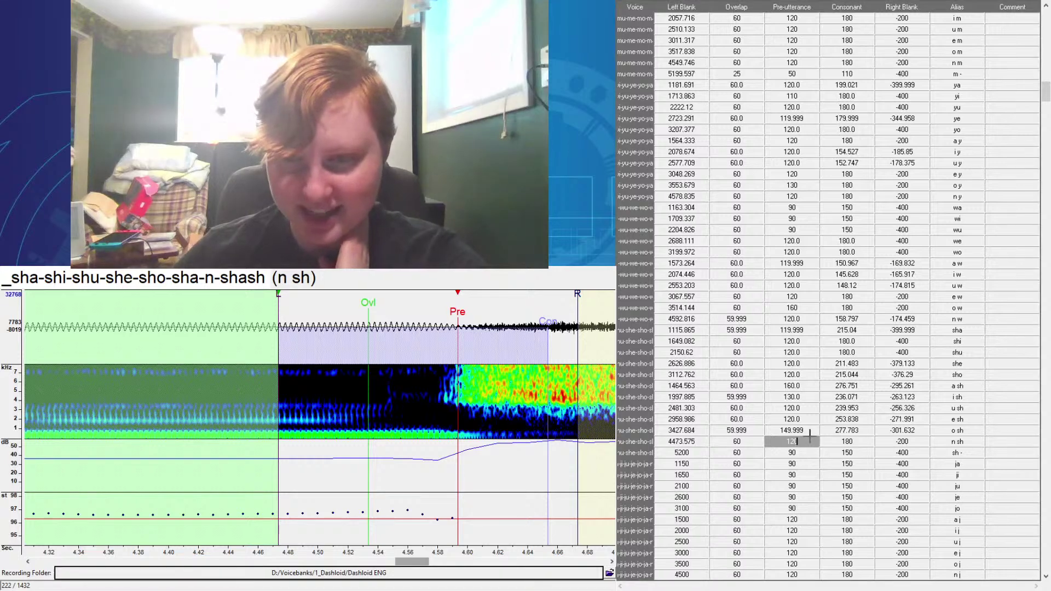
key("BackSpace")
key("BackSpace")
key("BackSpace")
type("150")
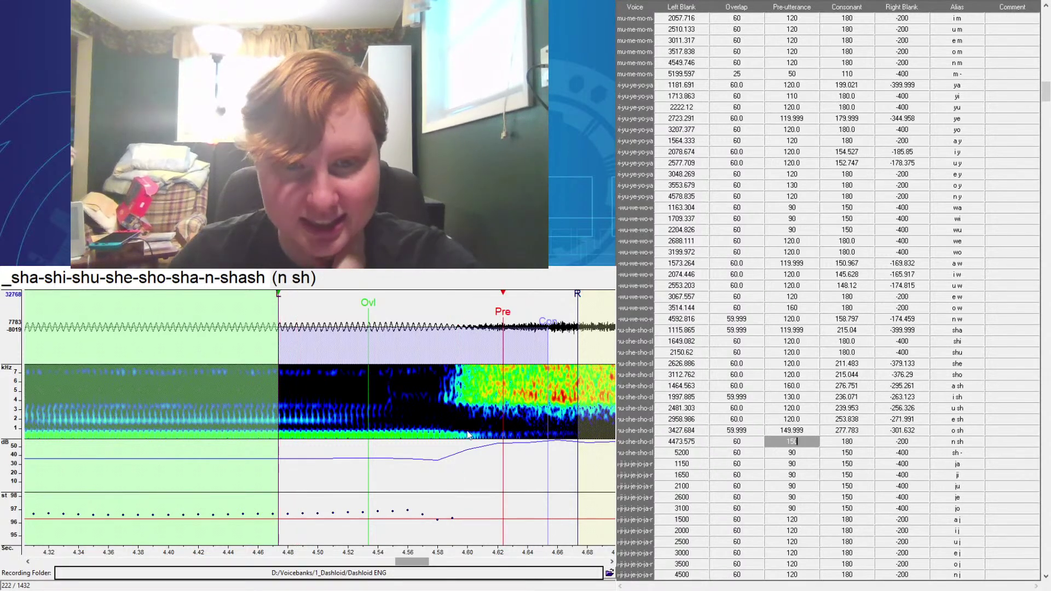
left_click_drag(449, 460, 404, 461)
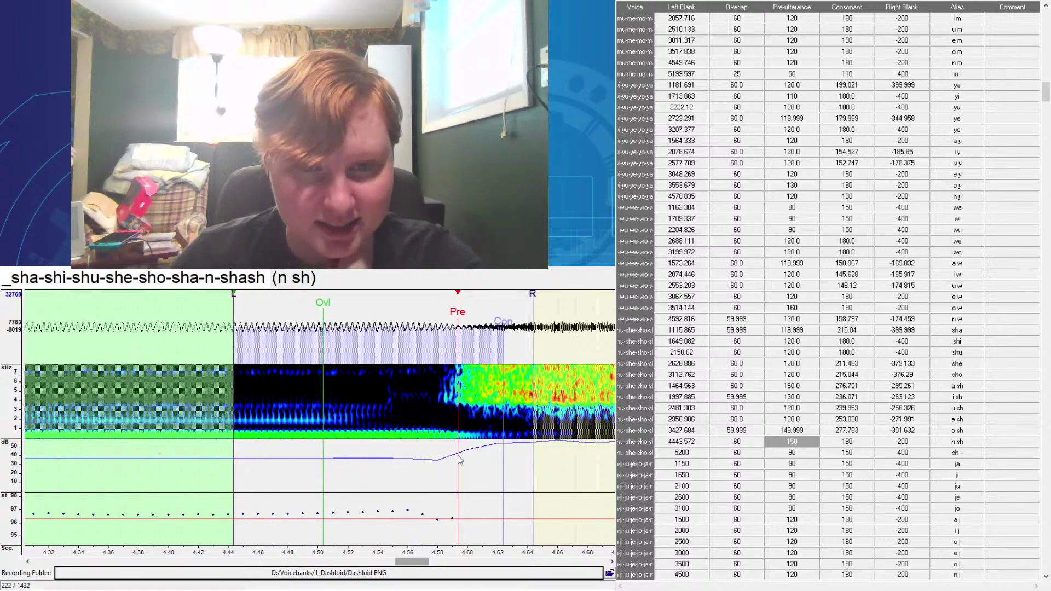
- Extend "n sh" to a right blank of about -293.1 and a consonant of about 271.7
left_click_drag(416, 561, 430, 561)
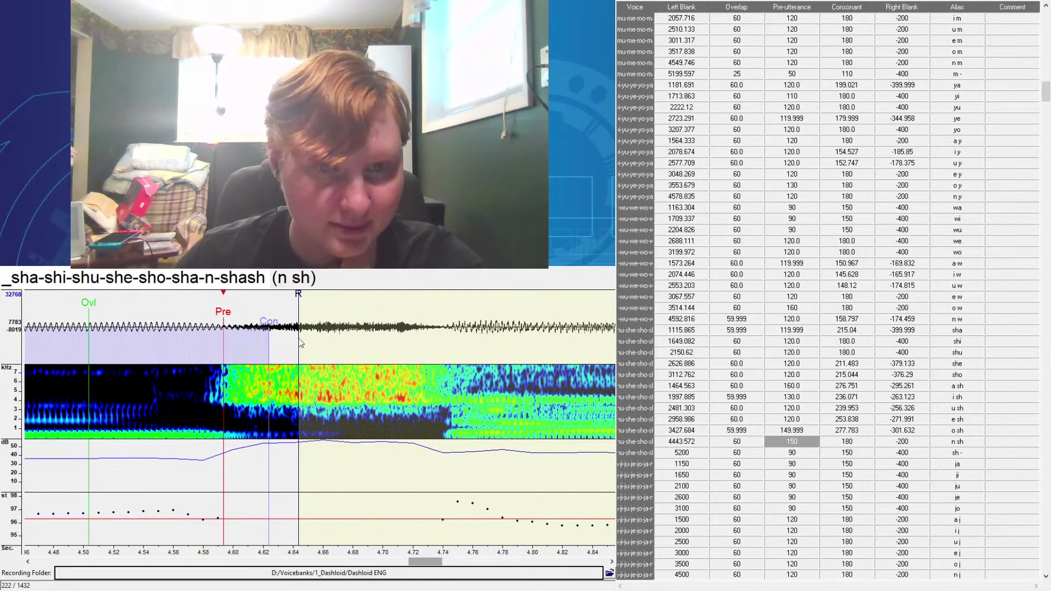
left_click_drag(299, 395, 443, 403)
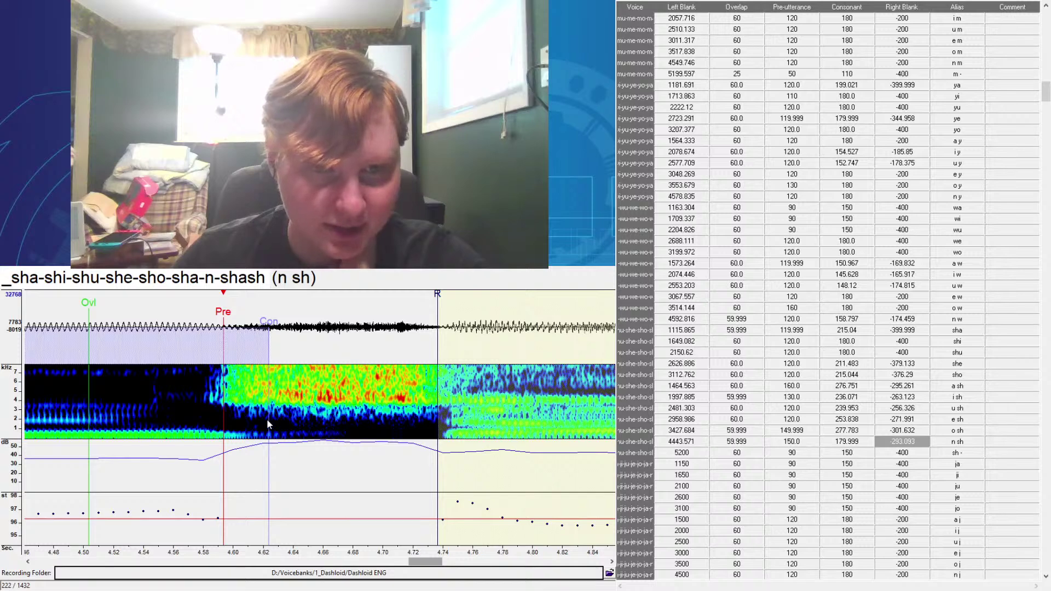
mouse_move(267, 419)
left_mouse_down()
mouse_move(404, 465)
mouse_move(406, 482)
left_mouse_up()
- Shift "sh -" to a left blank of about 5215.1 and set its pre-utterance to 120 and consonant to 180
key("Down")
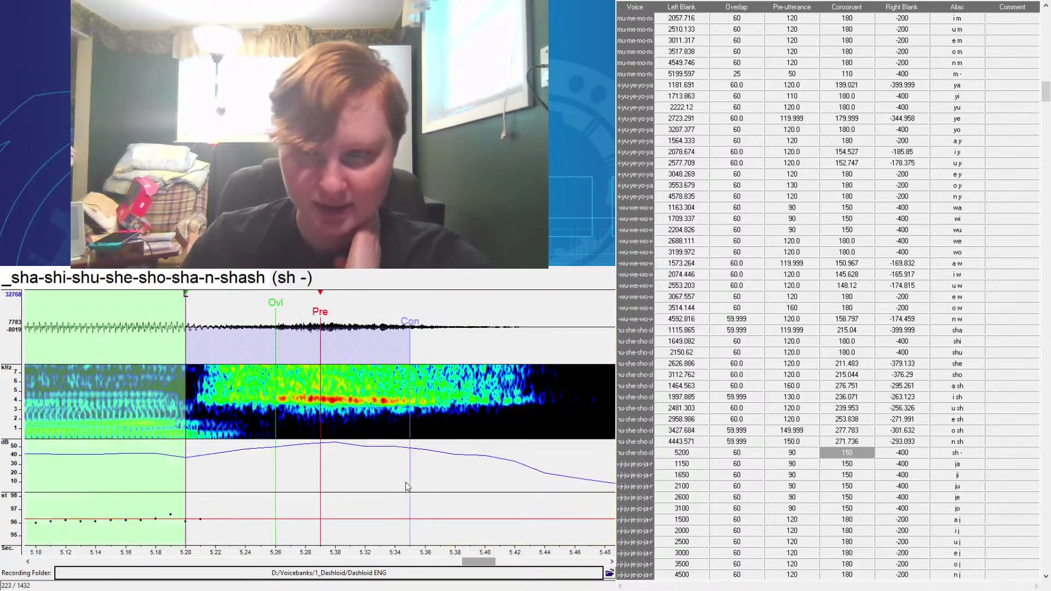
left_click_drag(320, 413, 343, 415)
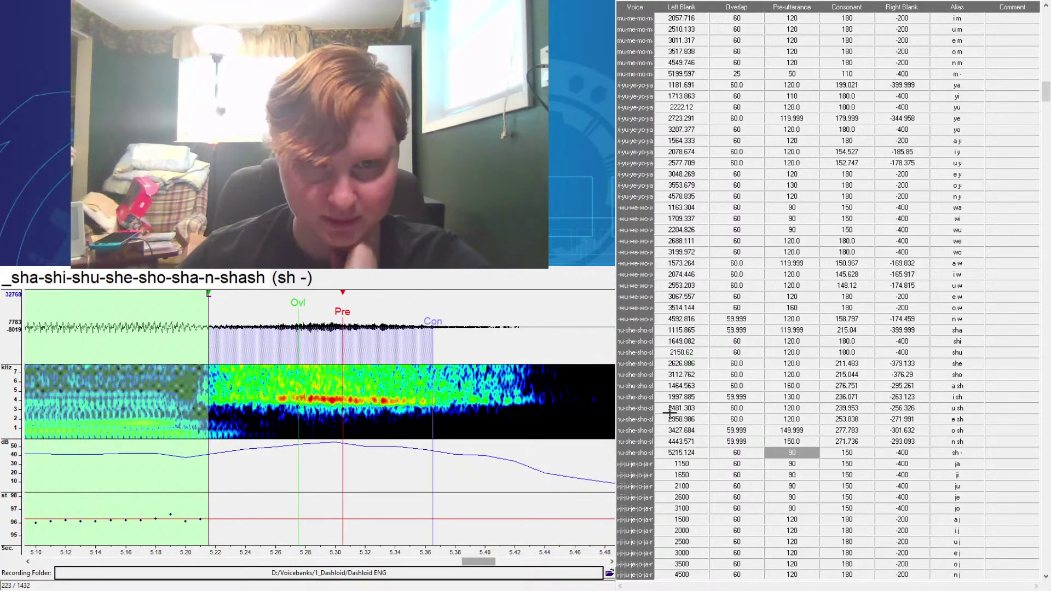
left_click(864, 453)
scroll(865, 451, "down", 8)
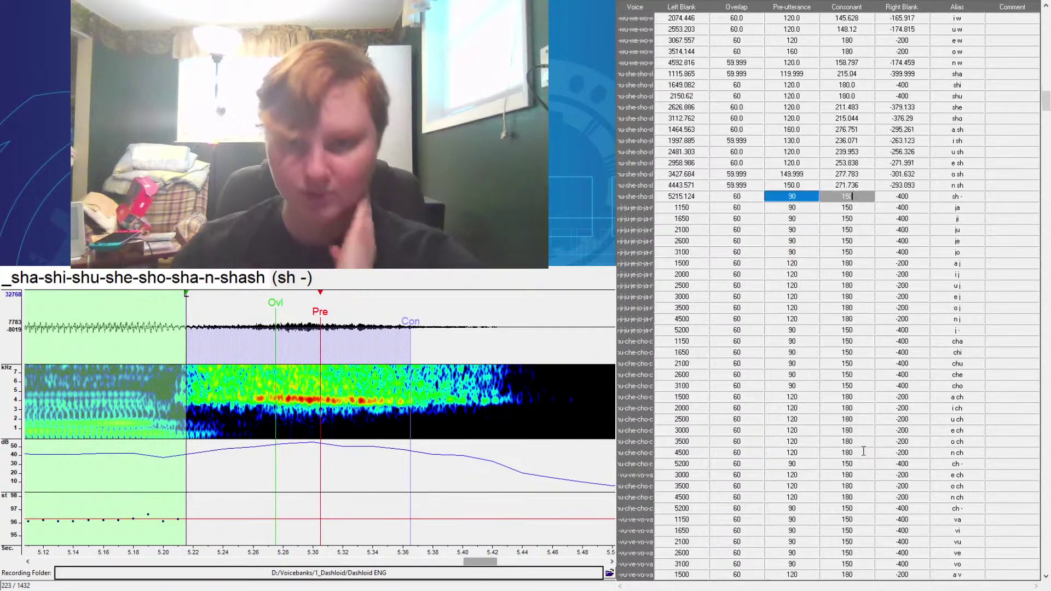
scroll(864, 451, "down", 2)
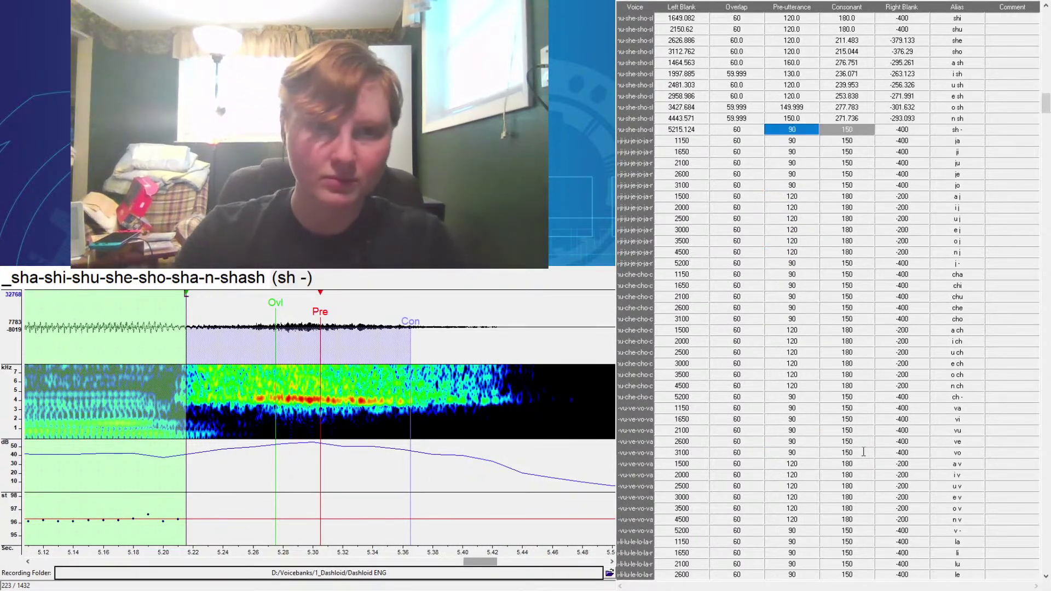
type("120")
key("Return")
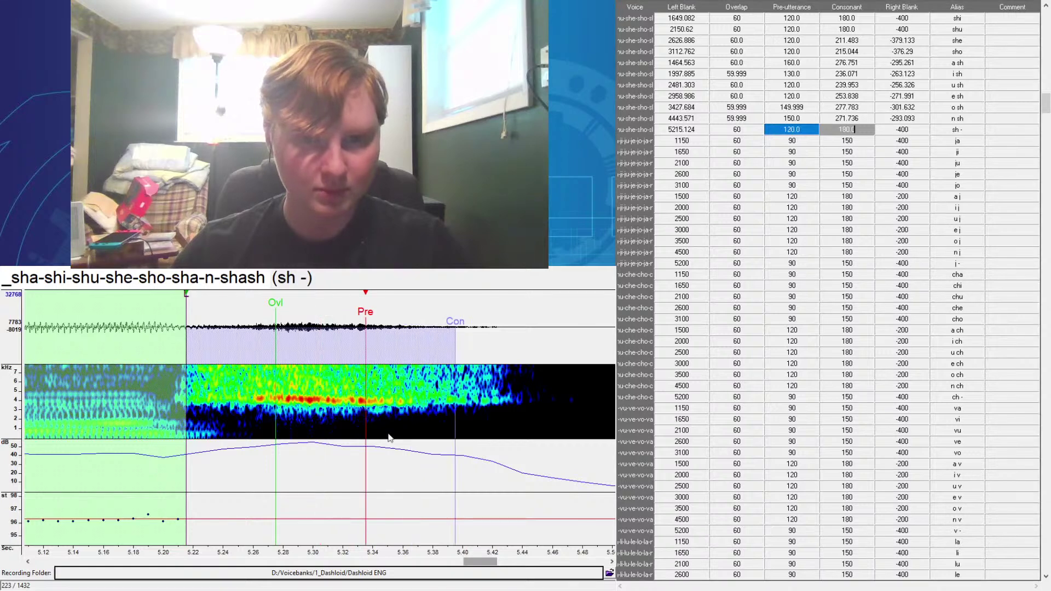
- Extend the "sh -" alias's consonant marker to about 253 and set its right blank to about -620 past the fricative's end
mouse_move(381, 438)
left_mouse_down()
mouse_move(430, 409)
mouse_move(525, 412)
left_mouse_up()
left_click(523, 561)
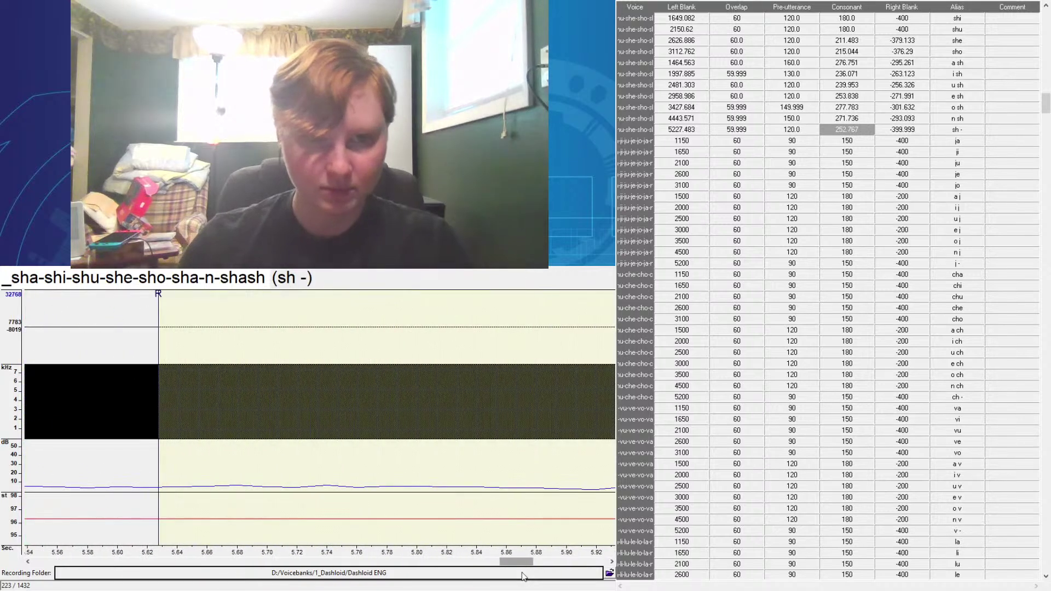
left_click_drag(161, 359, 492, 452)
- Time the "ja" alias with left blank about 1180, pre-utterance 120 and consonant about 231
key("Down")
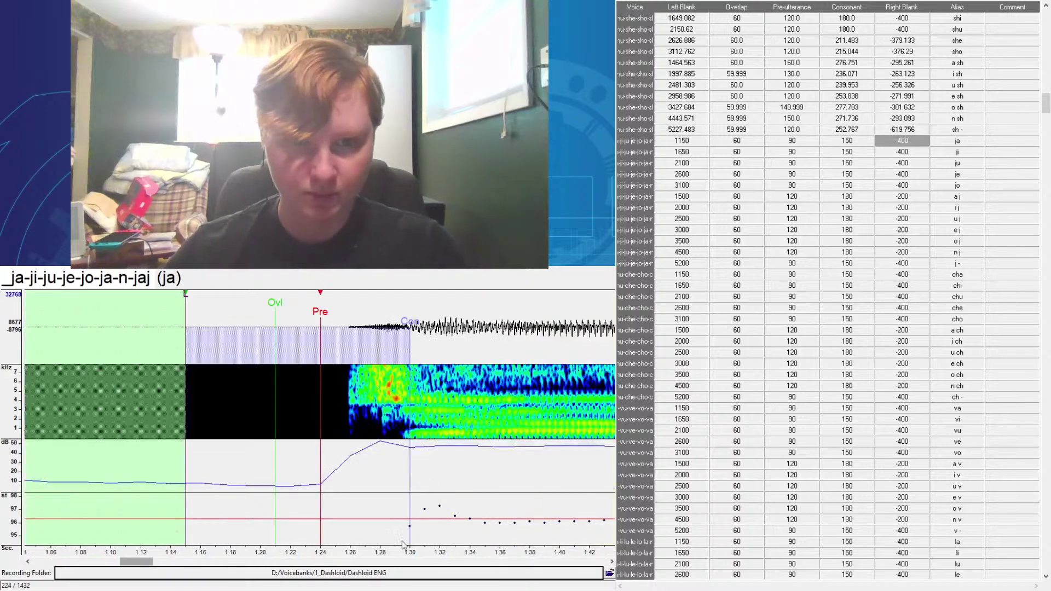
left_click_drag(338, 458, 373, 439)
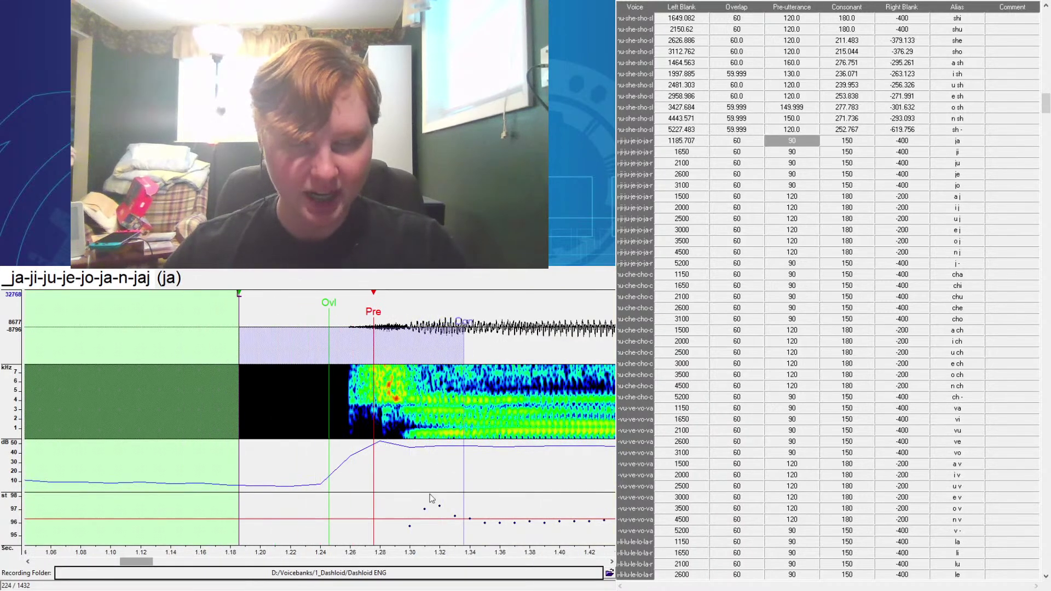
left_click(834, 143)
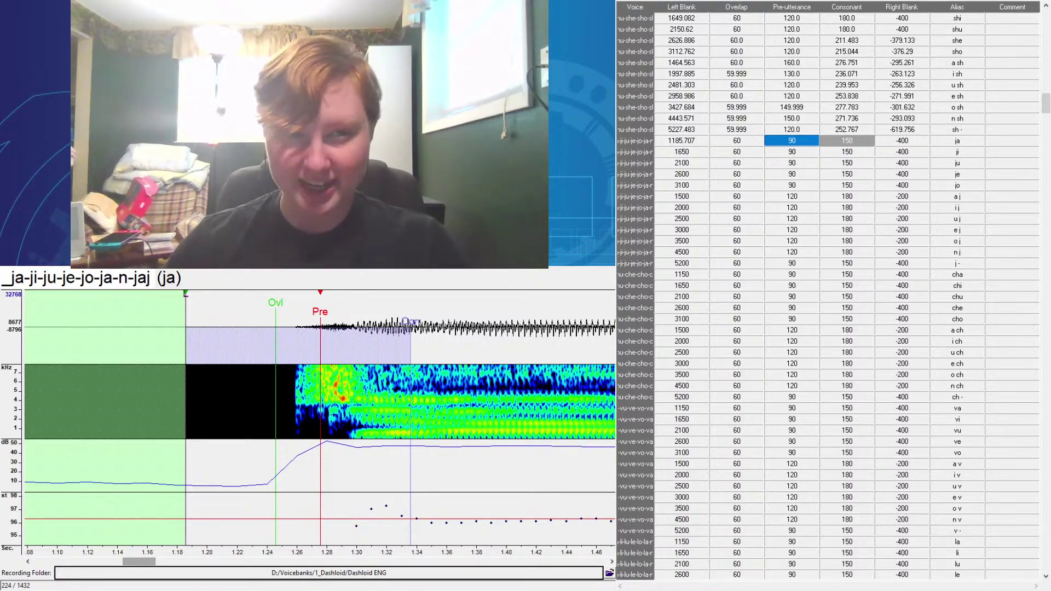
left_click_drag(312, 498, 358, 443)
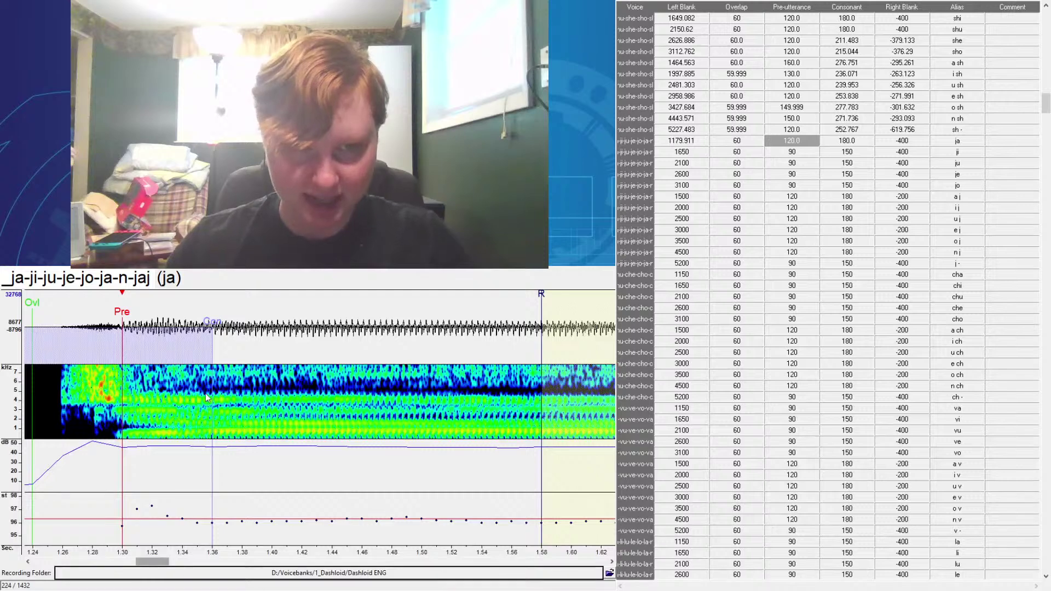
left_click_drag(214, 402, 289, 411)
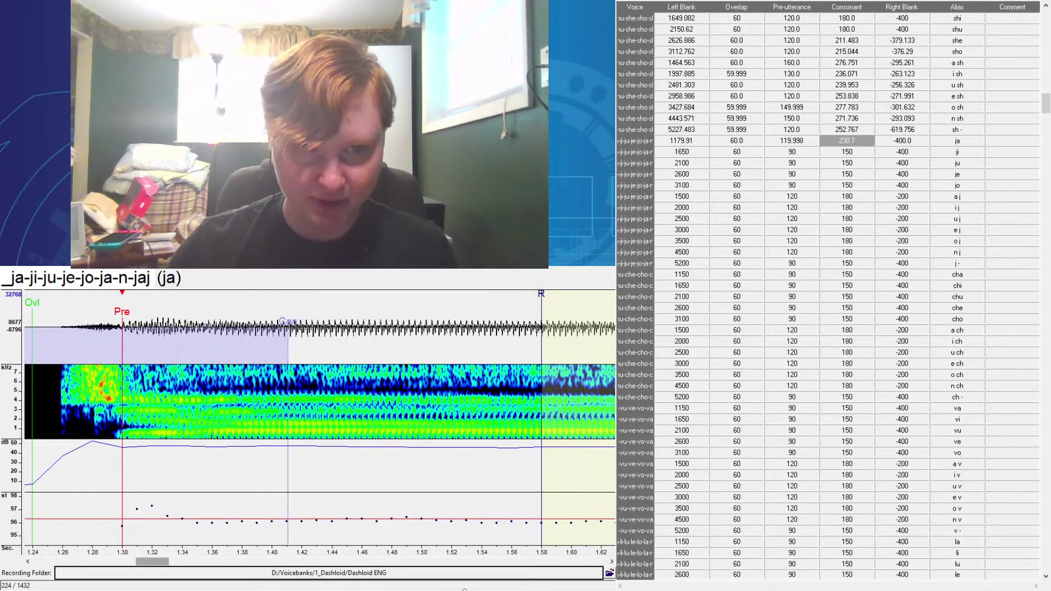
- Shift the "ji" alias's markers to a left blank of about 1710 and reduce its overlap to about 39
key("Down")
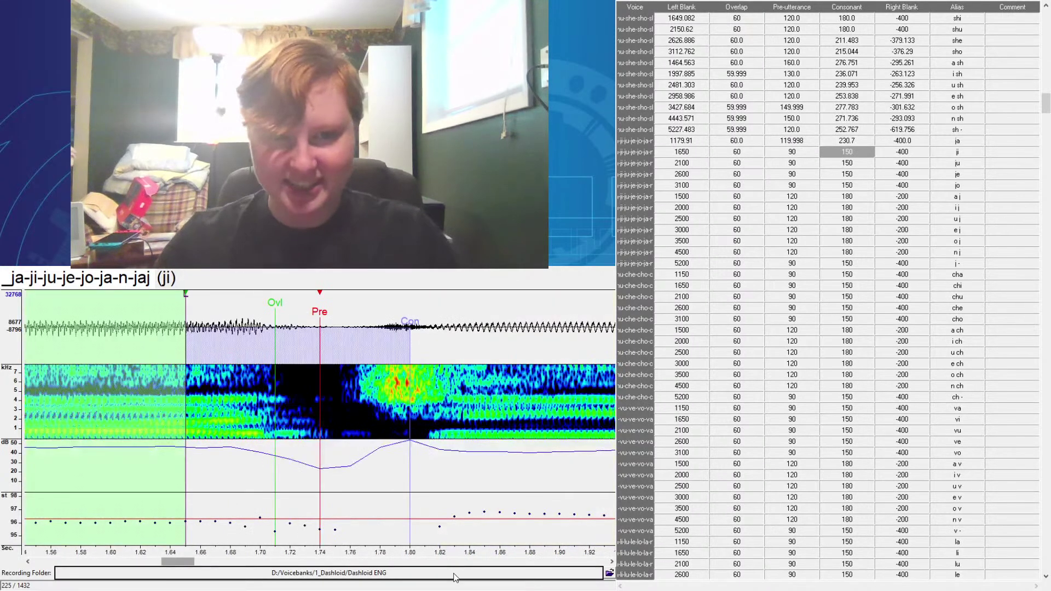
left_click_drag(318, 470, 413, 466)
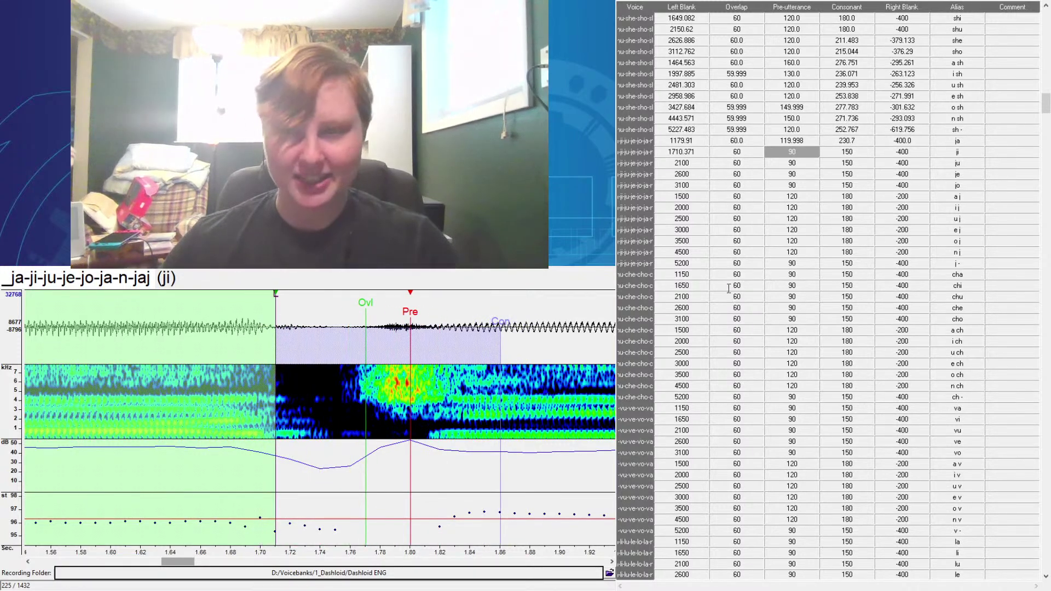
left_click(754, 152)
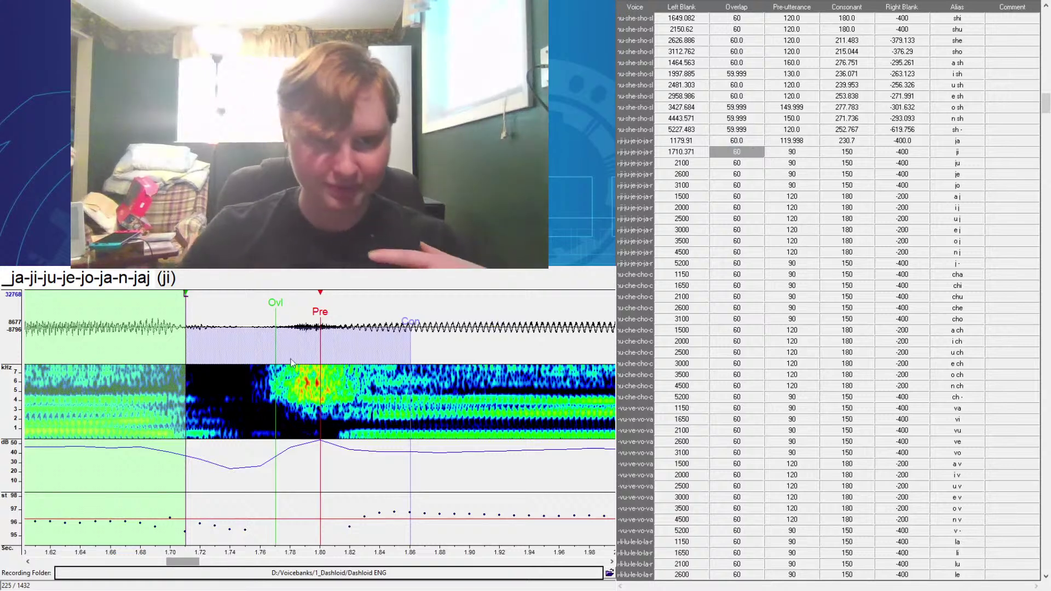
left_click_drag(275, 406, 245, 405)
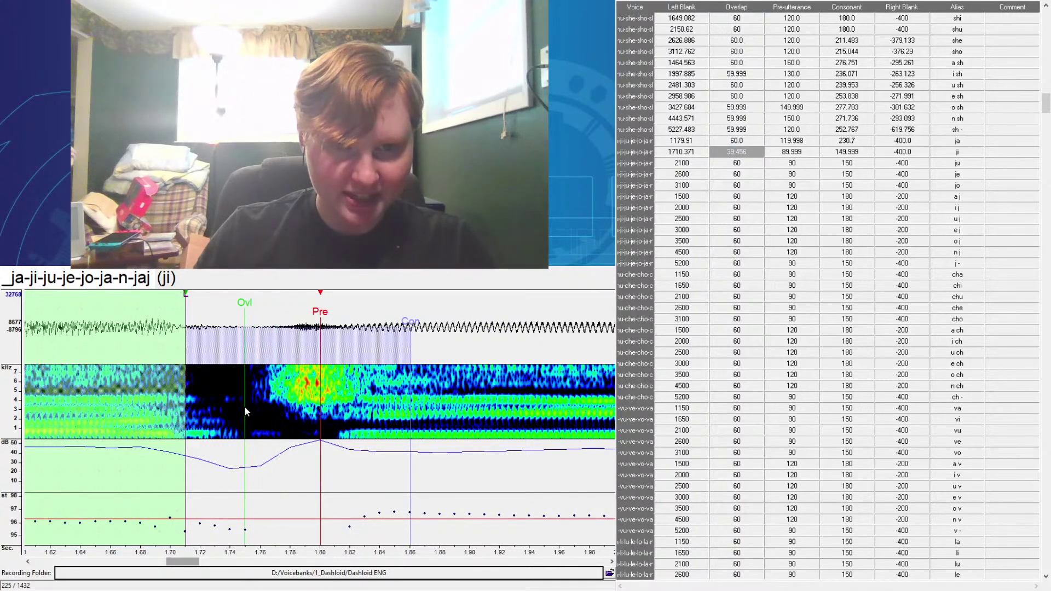
- Set the "ji" alias's pre-utterance to 110
left_click(810, 155)
key("BackSpace")
key("BackSpace")
key("BackSpace")
key("BackSpace")
key("BackSpace")
key("BackSpace")
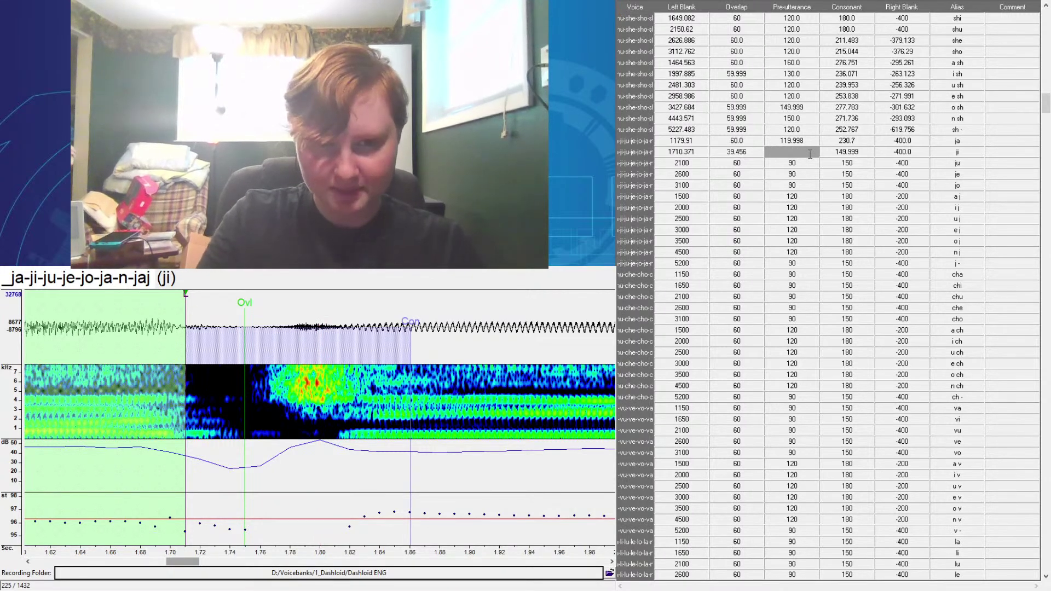
type("110")
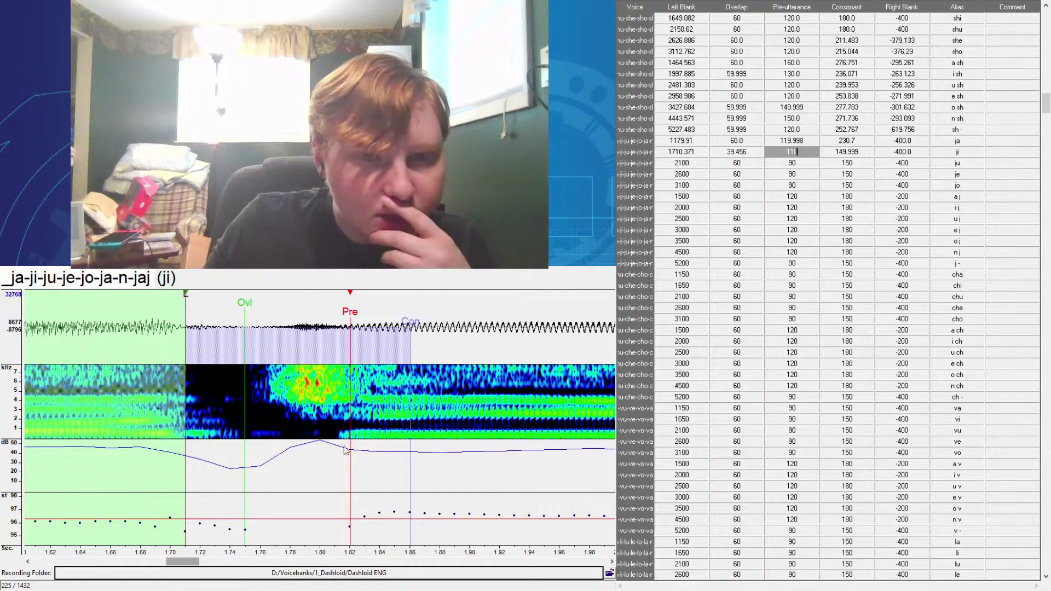
key("Return")
- Nudge the "ji" alias's markers to a left blank of about 1715 and extend its consonant to about 214
left_click_drag(365, 449, 357, 449)
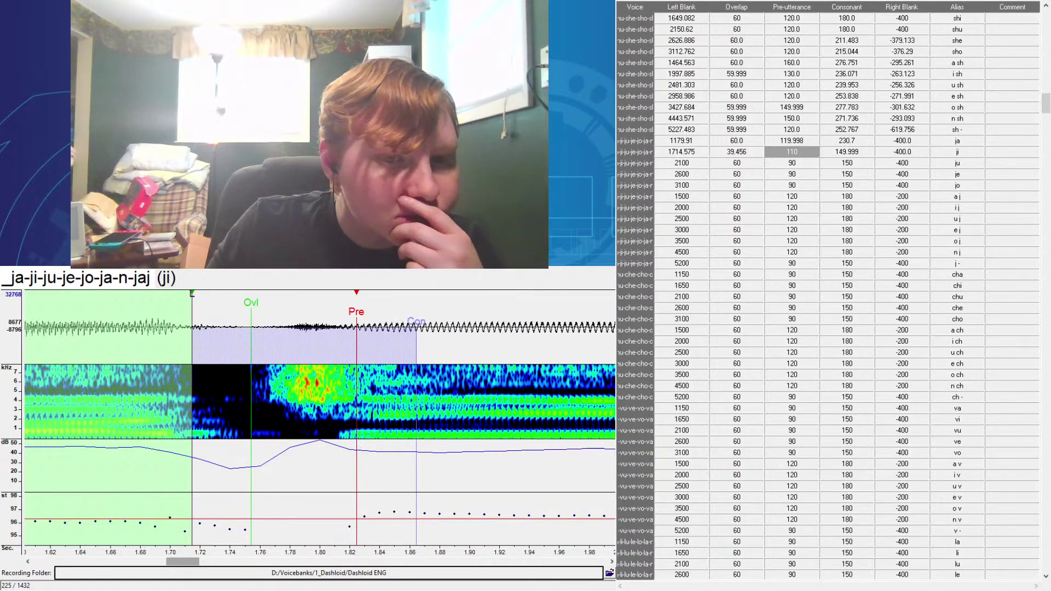
scroll(383, 493, "down", 3)
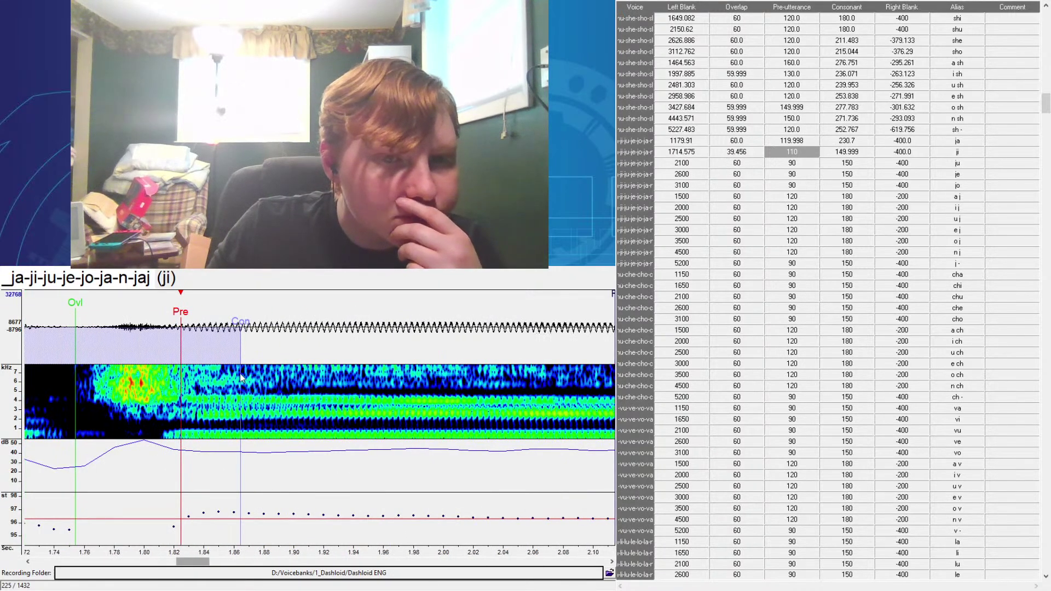
left_click_drag(239, 373, 340, 374)
scroll(400, 583, "down", 3)
- Set the "ju" alias's left blank to about 2184, with pre-utterance 120.0 and consonant 180.0
key("Down")
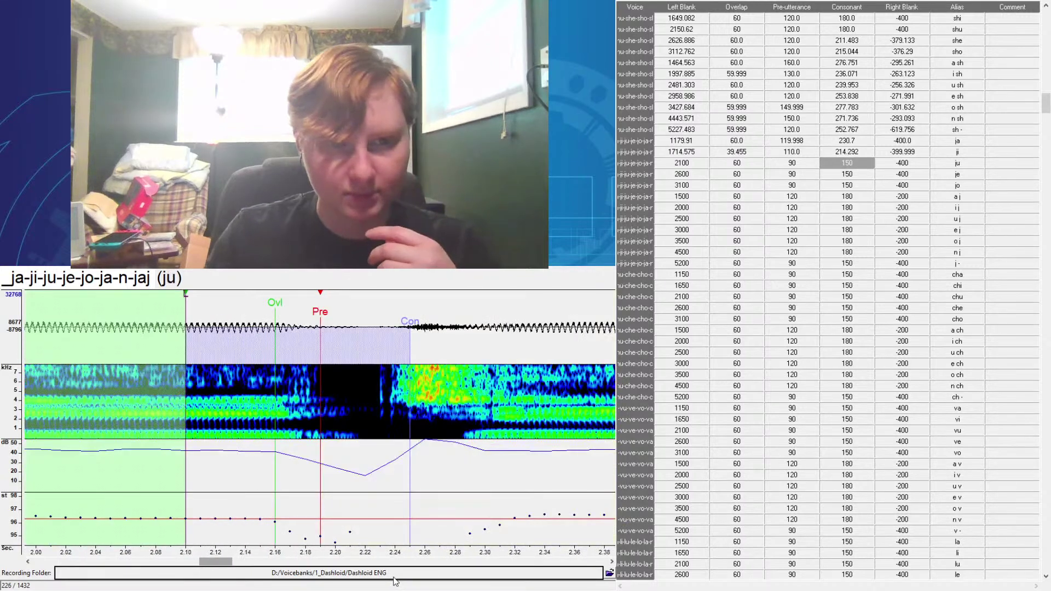
left_click_drag(317, 446, 450, 446)
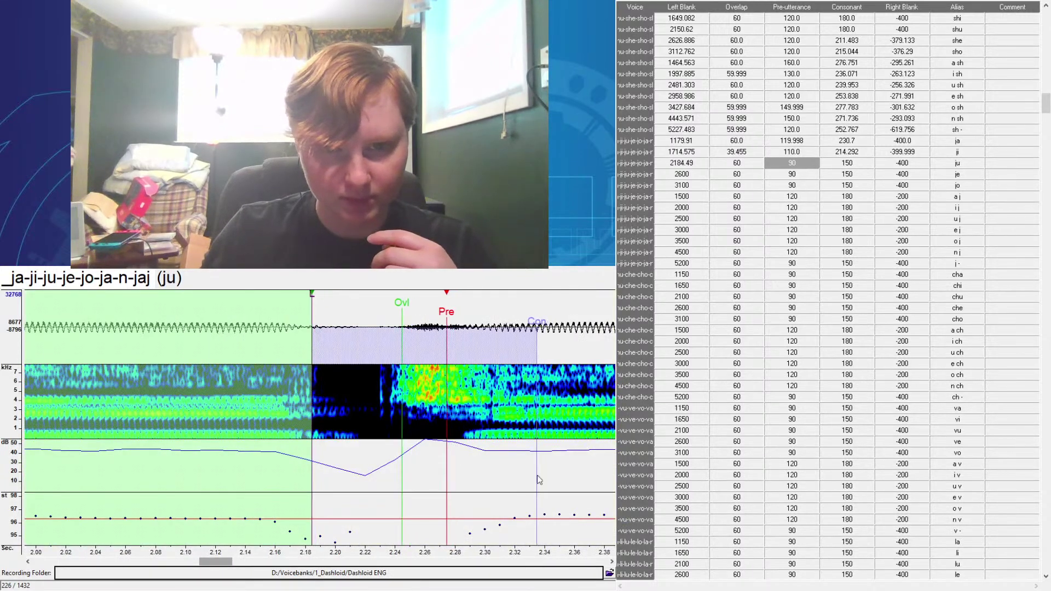
left_click_drag(804, 158, 819, 157)
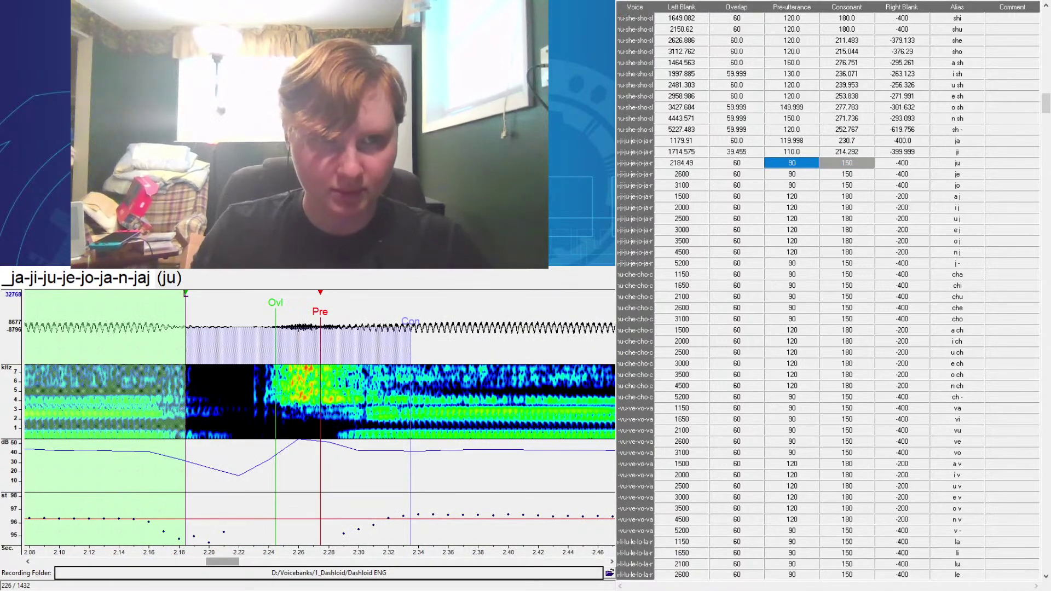
type("120.0\t180.0")
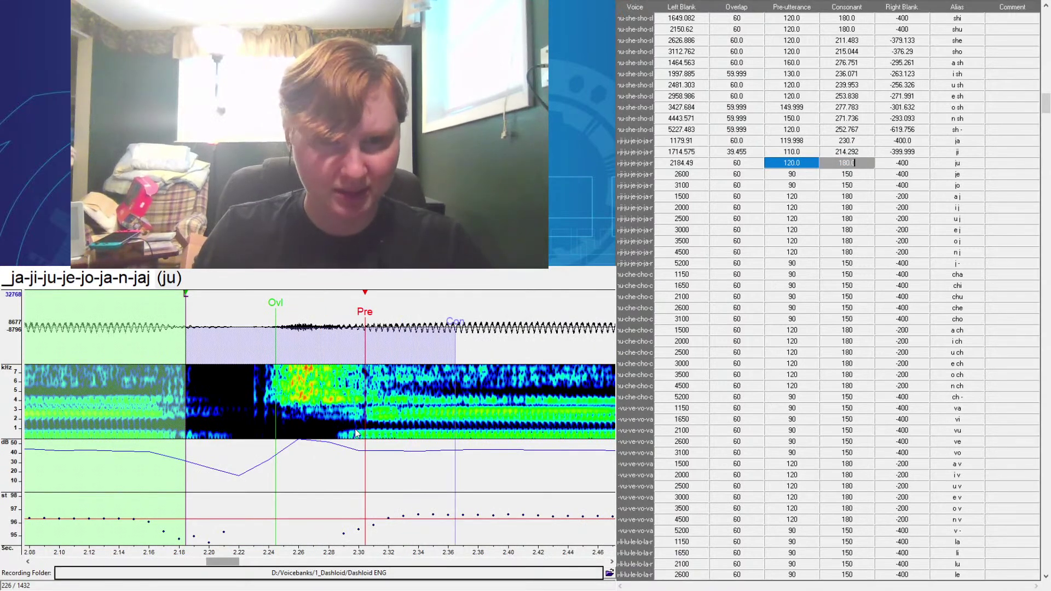
left_click(354, 429)
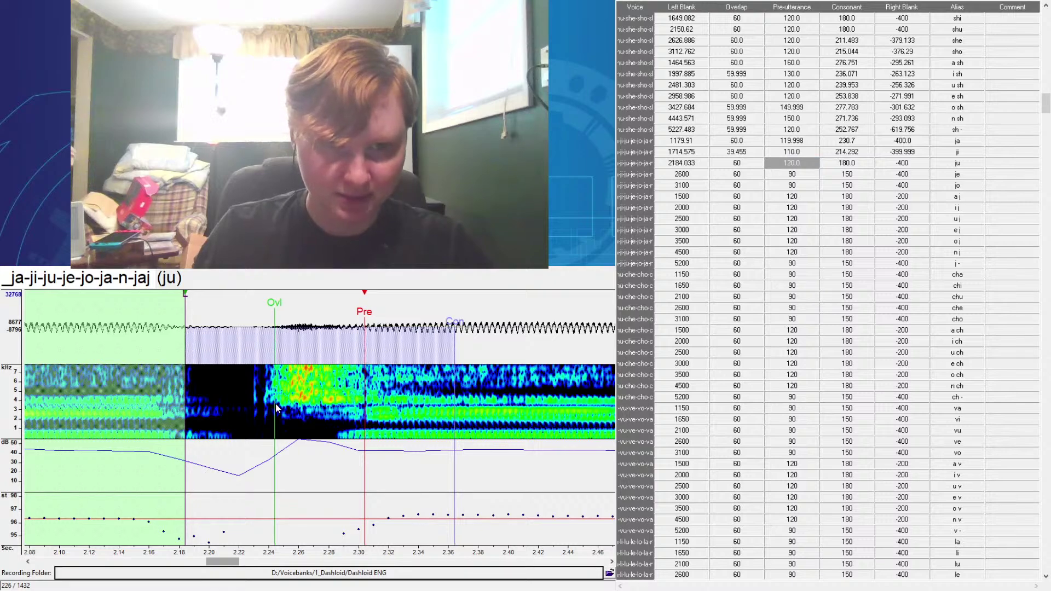
- Reduce the "ju" alias's overlap to about 43 and extend its consonant to about 198
left_click_drag(275, 403, 249, 403)
scroll(329, 411, "down", 4)
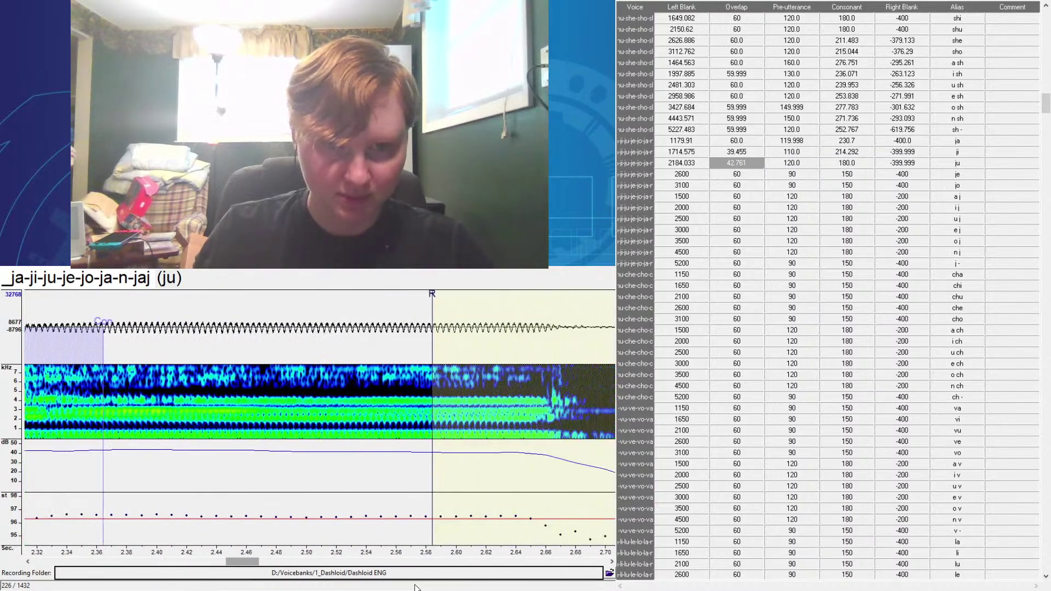
left_click_drag(103, 381, 129, 382)
scroll(129, 381, "down", 3)
- Set the "je" alias's pre-utterance to 100 and shift its markers to a left blank of about 2684
key("Down")
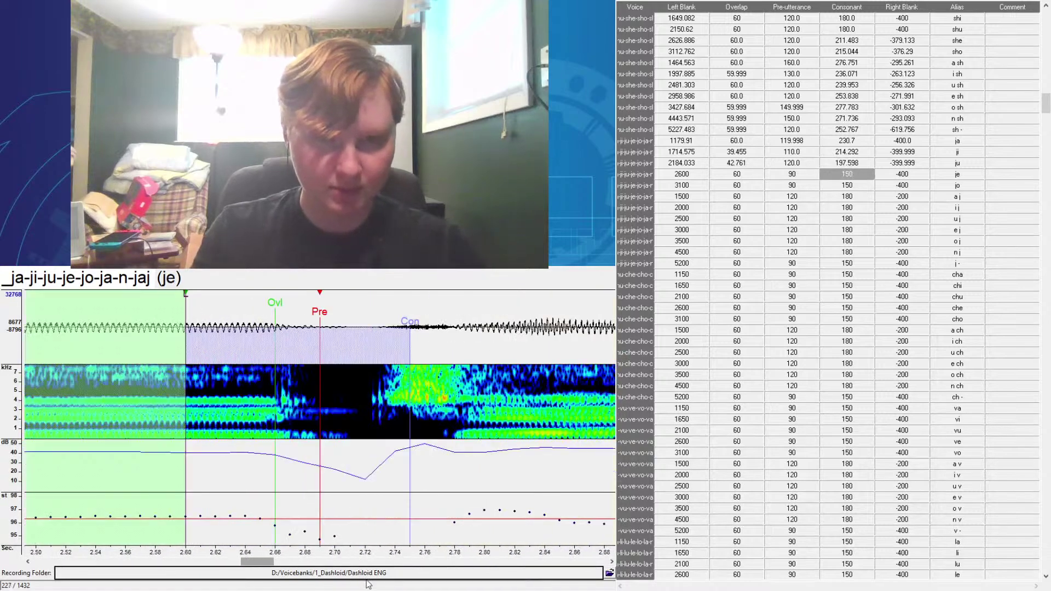
mouse_move(459, 447)
left_mouse_down()
mouse_move(448, 454)
mouse_move(446, 445)
left_mouse_up()
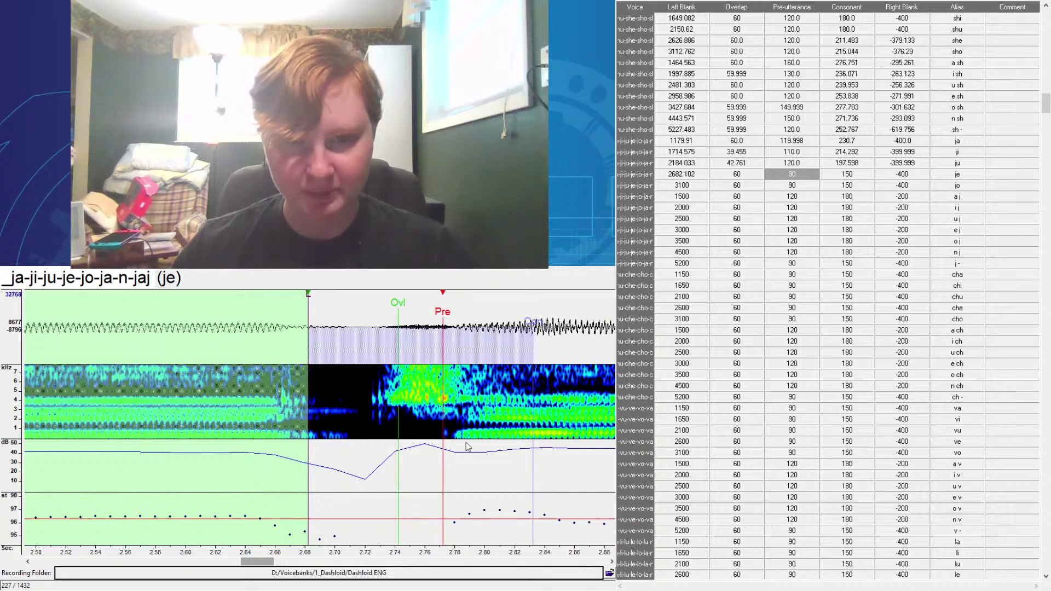
left_click(803, 174)
type("100")
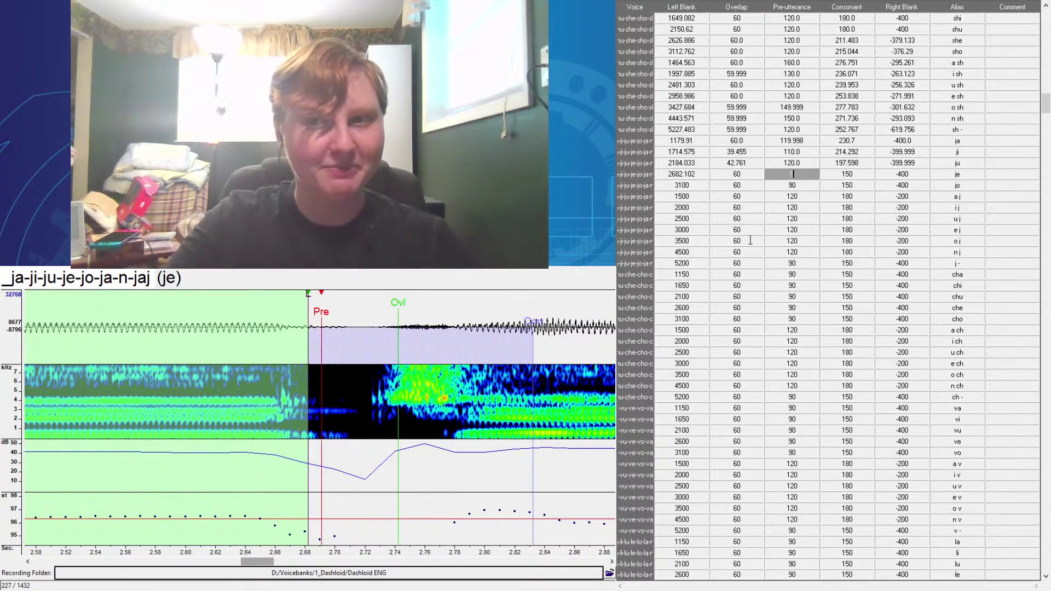
key("Return")
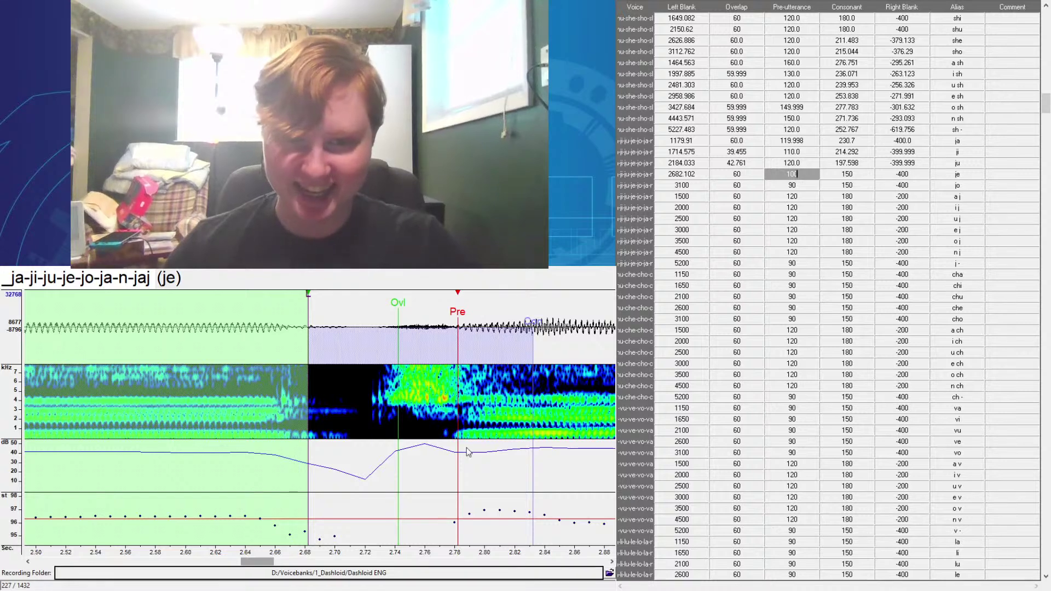
left_click_drag(389, 433, 374, 454)
left_click_drag(466, 451, 460, 440)
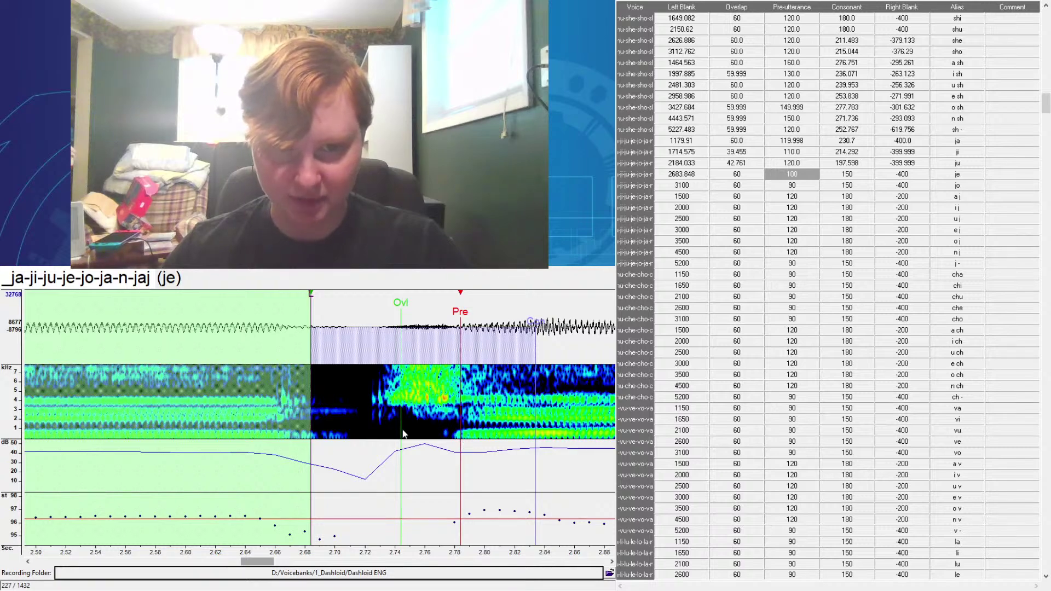
- Adjust the "je" alias's overlap to about 36, consonant to about 203 and right blank to about -384
left_click_drag(400, 428, 367, 443)
scroll(175, 389, "down", 3)
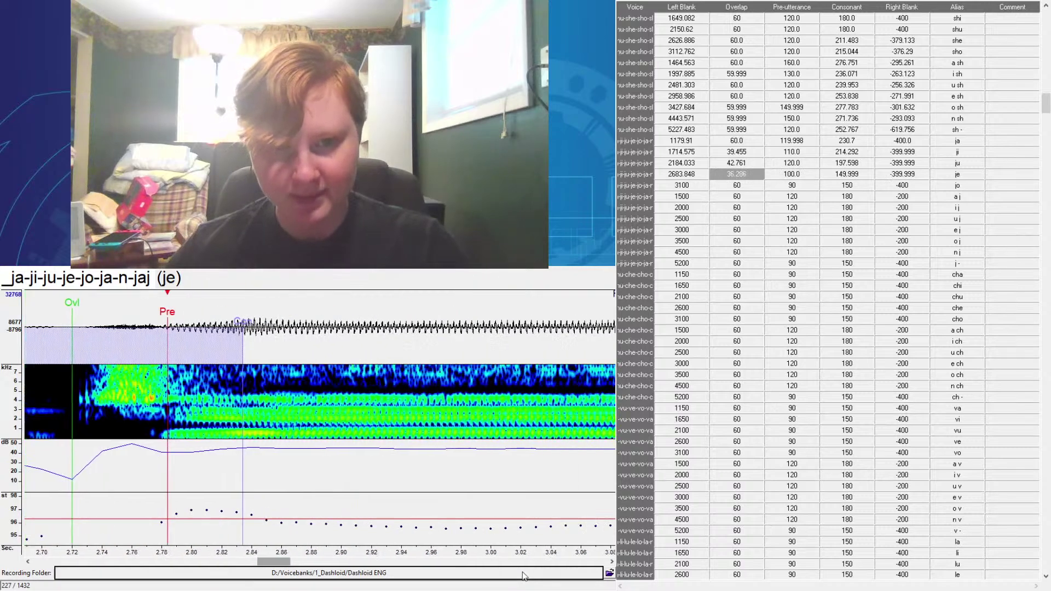
left_click_drag(126, 396, 204, 441)
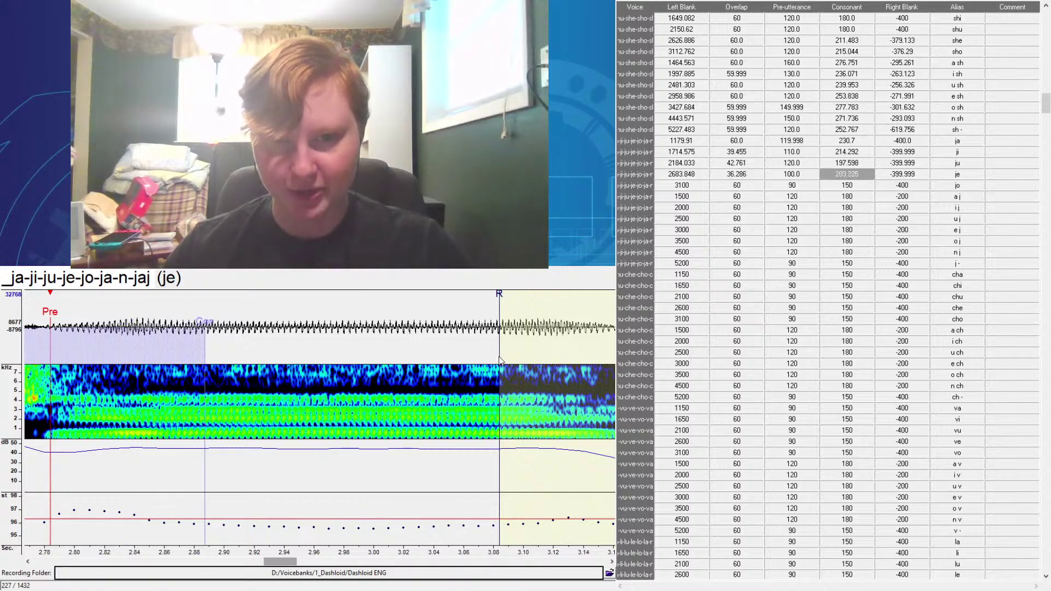
left_click_drag(500, 358, 475, 360)
scroll(493, 416, "up", 2)
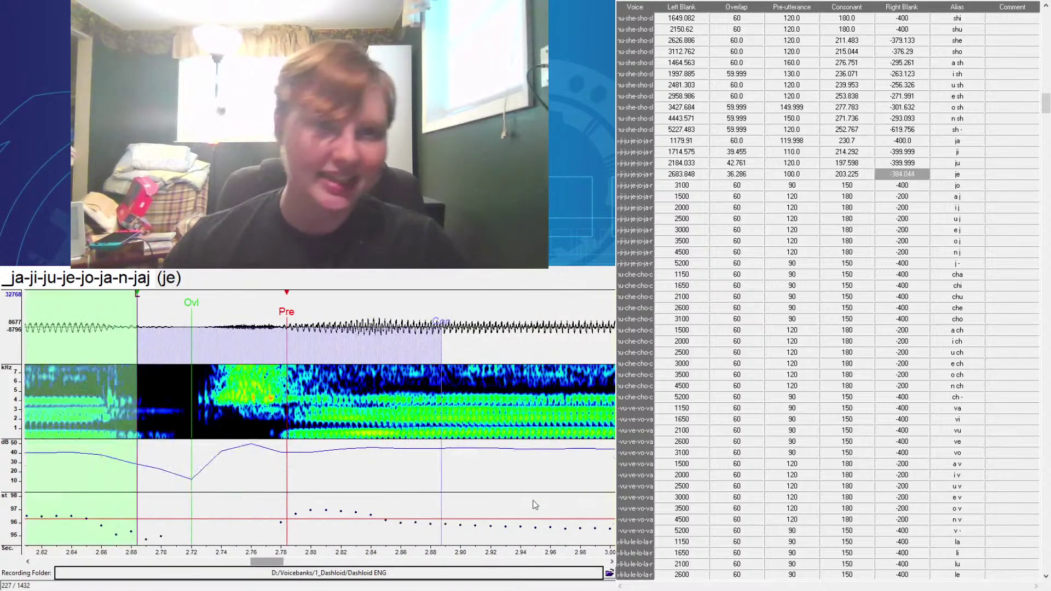
- Set the "jo" alias's pre-utterance to 120.0 and consonant to 180.0, with its left blank at about 3173
key("Down")
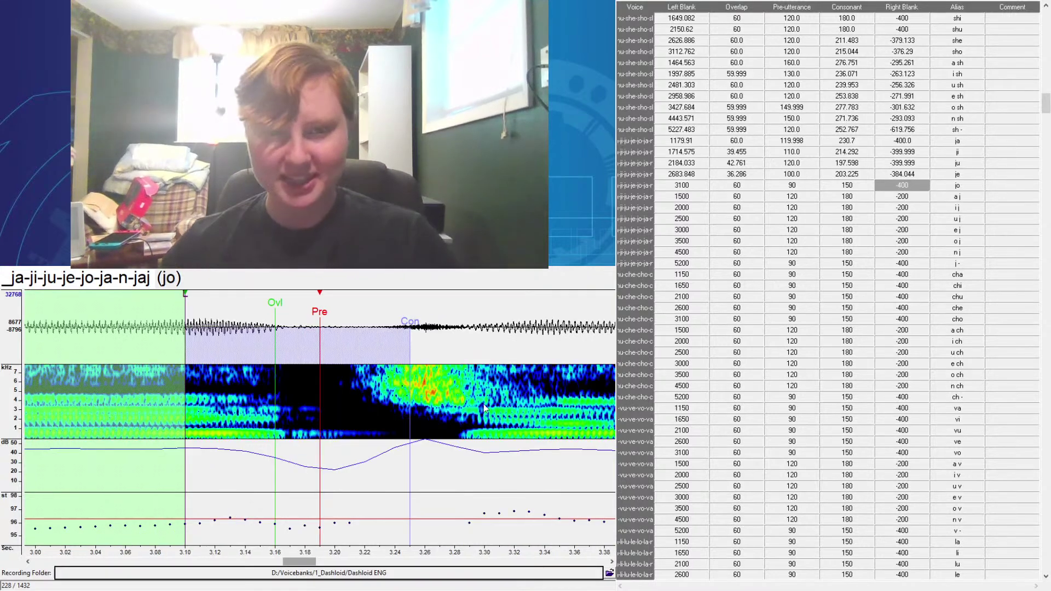
mouse_move(320, 438)
left_mouse_down()
mouse_move(471, 438)
mouse_move(399, 439)
mouse_move(426, 439)
left_mouse_up()
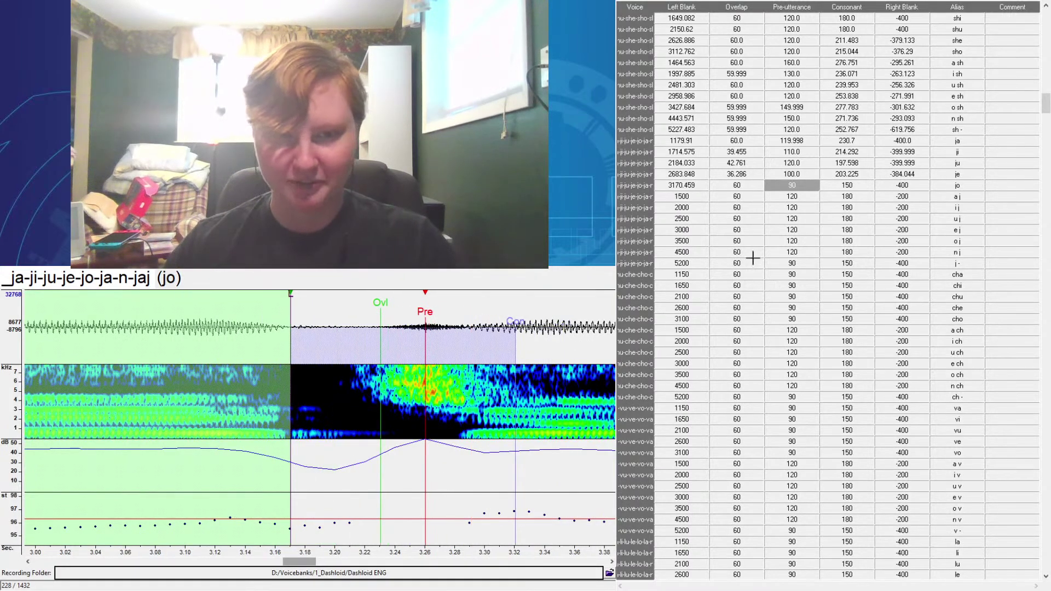
left_click(831, 186)
key("Return")
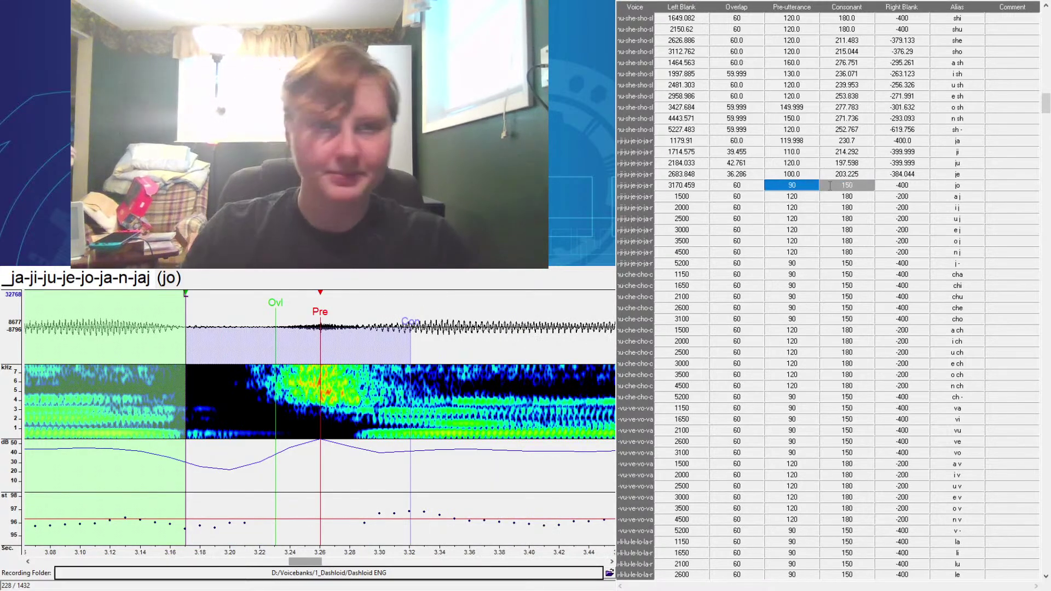
left_click_drag(305, 465, 371, 445)
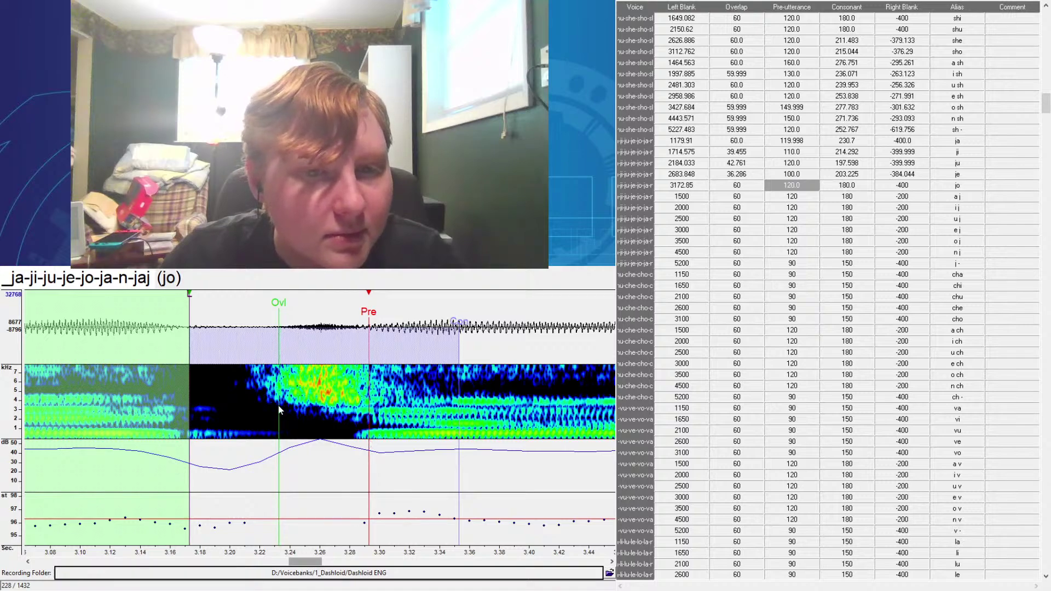
- Reduce the "jo" alias's overlap to about 34 and extend its consonant to about 221
mouse_move(278, 408)
left_mouse_down()
mouse_move(232, 416)
mouse_move(241, 416)
left_mouse_up()
scroll(397, 580, "right", 1)
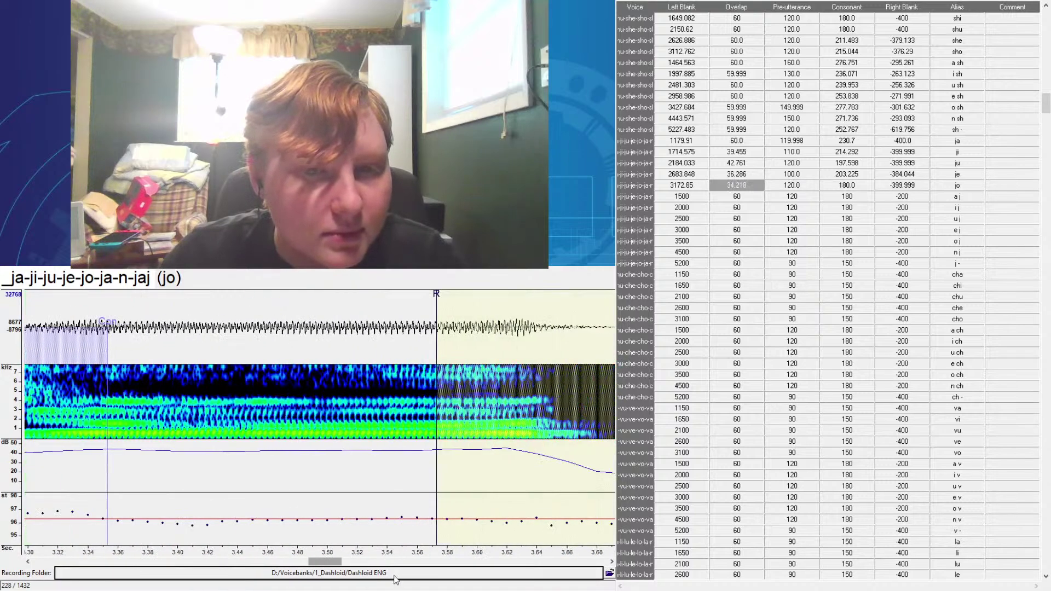
left_click_drag(108, 401, 169, 471)
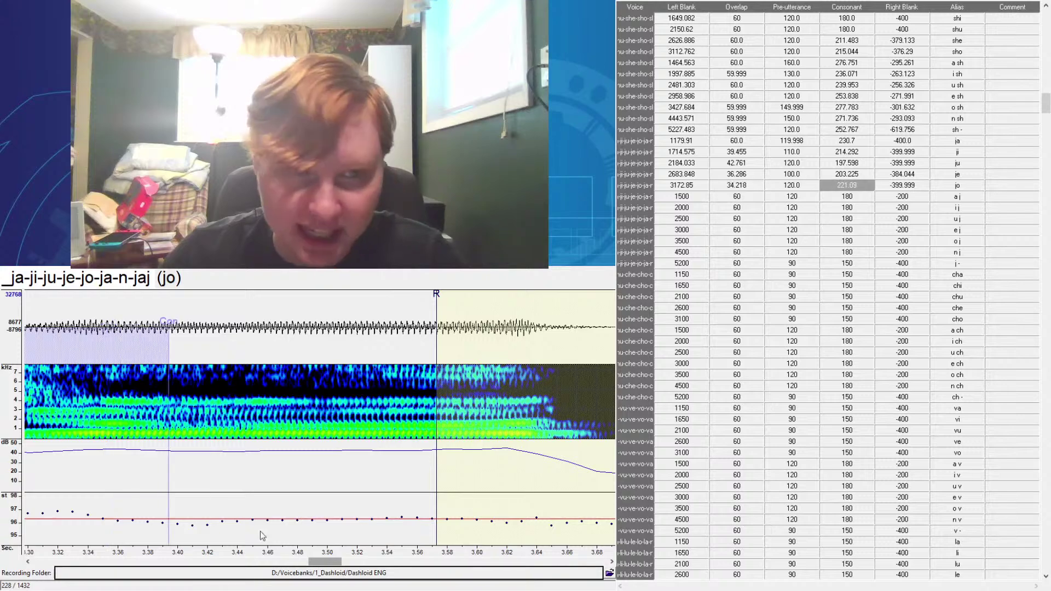
scroll(305, 561, "left", 1)
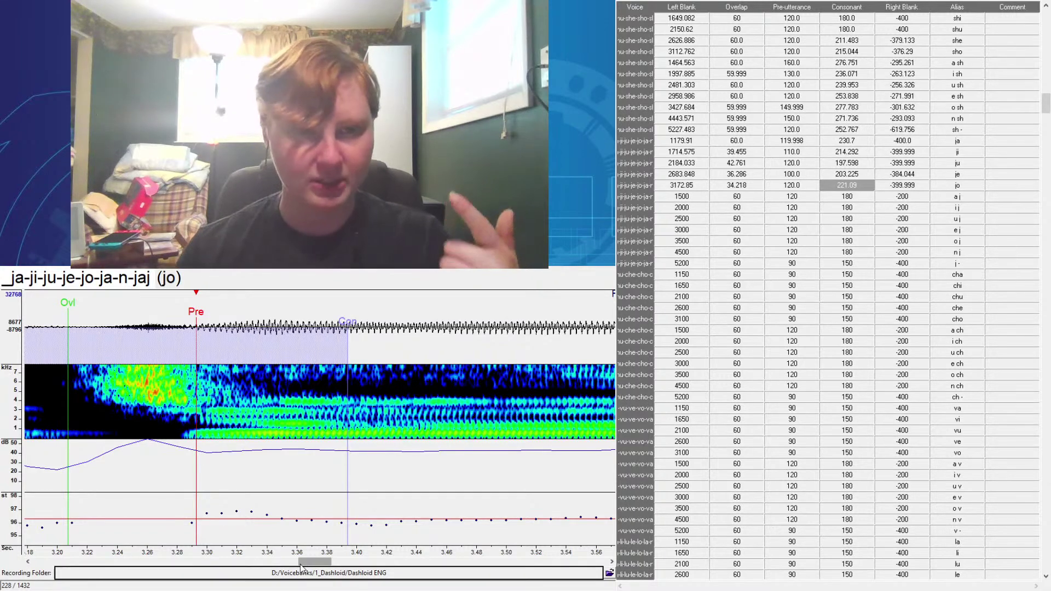
- Set the "a j" alias's pre-utterance to 150 and shift its markers to a left blank of about 1556
scroll(302, 567, "left", 2)
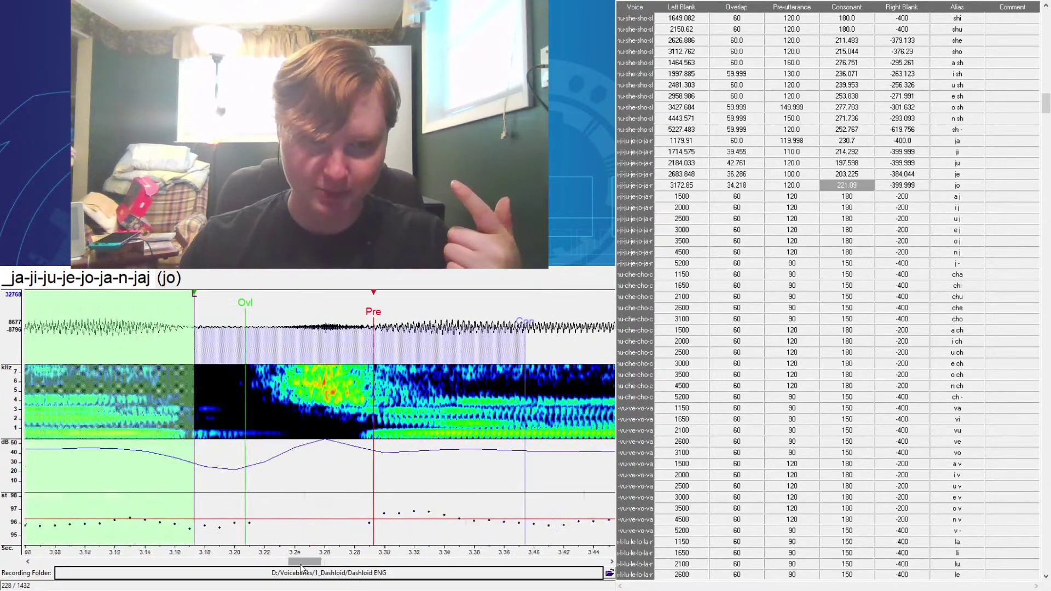
scroll(305, 570, "right", 1)
scroll(305, 570, "right", 3)
key("Down")
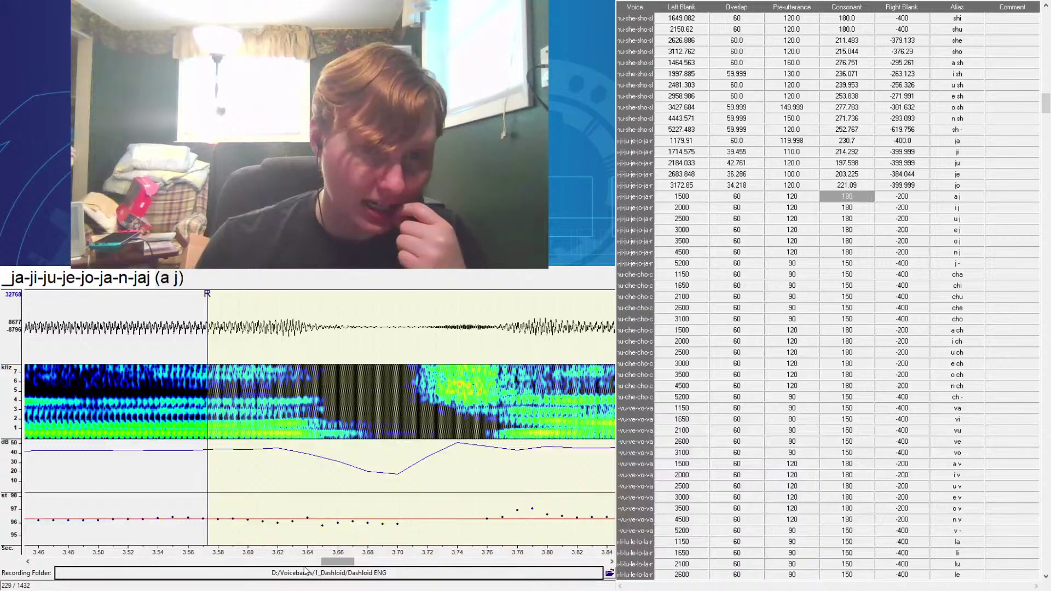
left_click(273, 328)
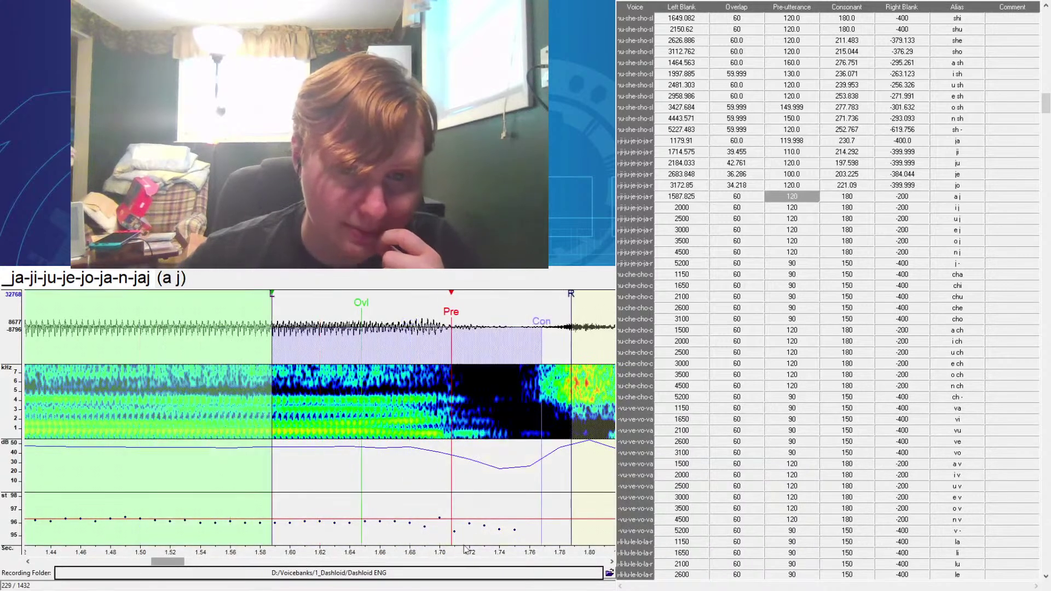
double_click(811, 196)
key("BackSpace")
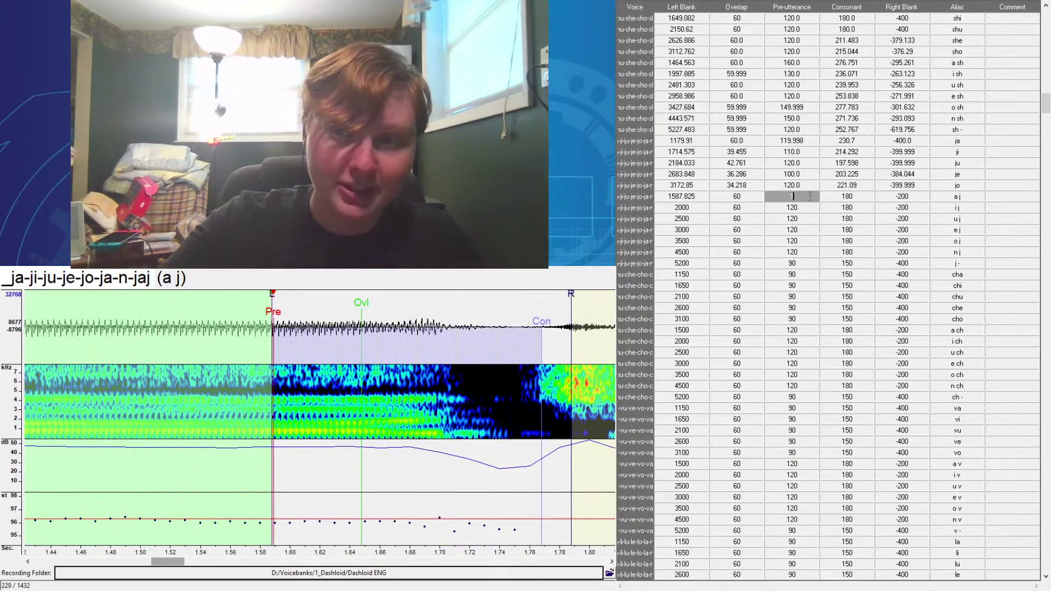
type("150")
key("Return")
left_click_drag(500, 417, 450, 433)
scroll(497, 588, "up", 2)
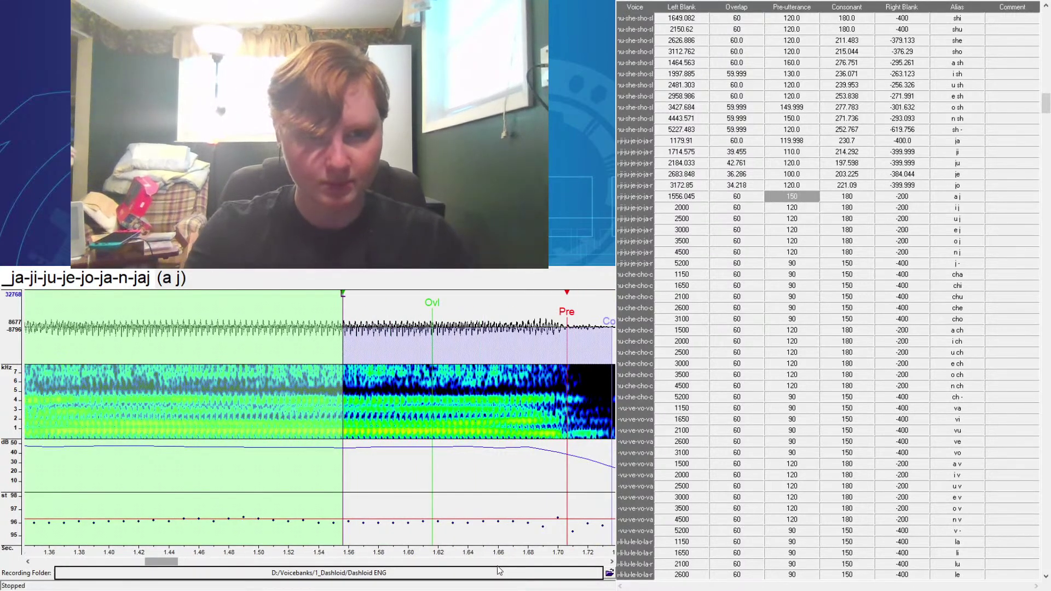
- Adjust "i j" to a left blank of about 2057, consonant 139 and right blank -164, and "u j" to about 2551, 145 and -165
key("Down")
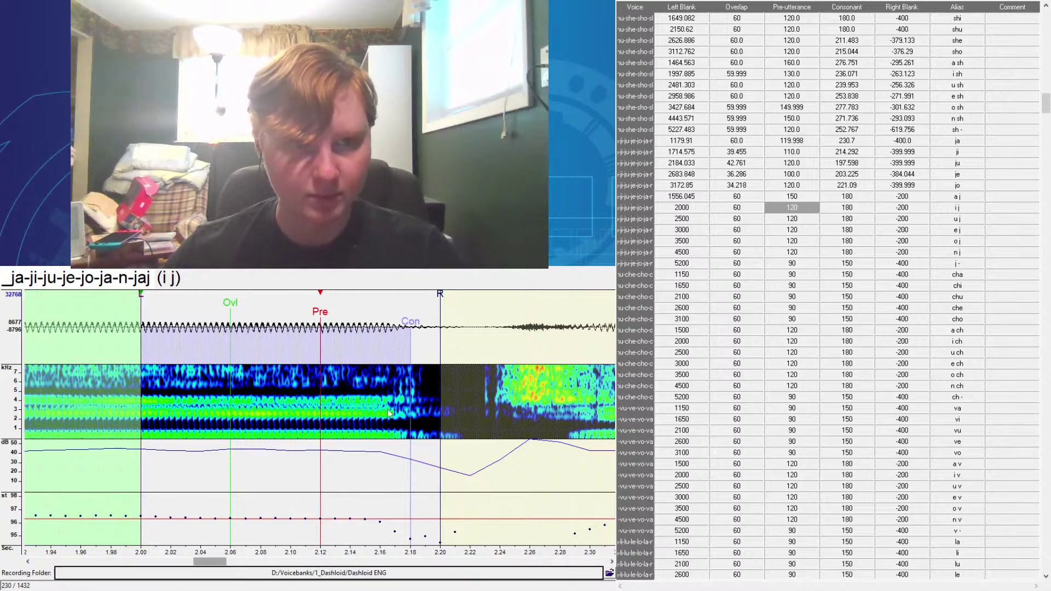
left_click_drag(389, 414, 408, 436)
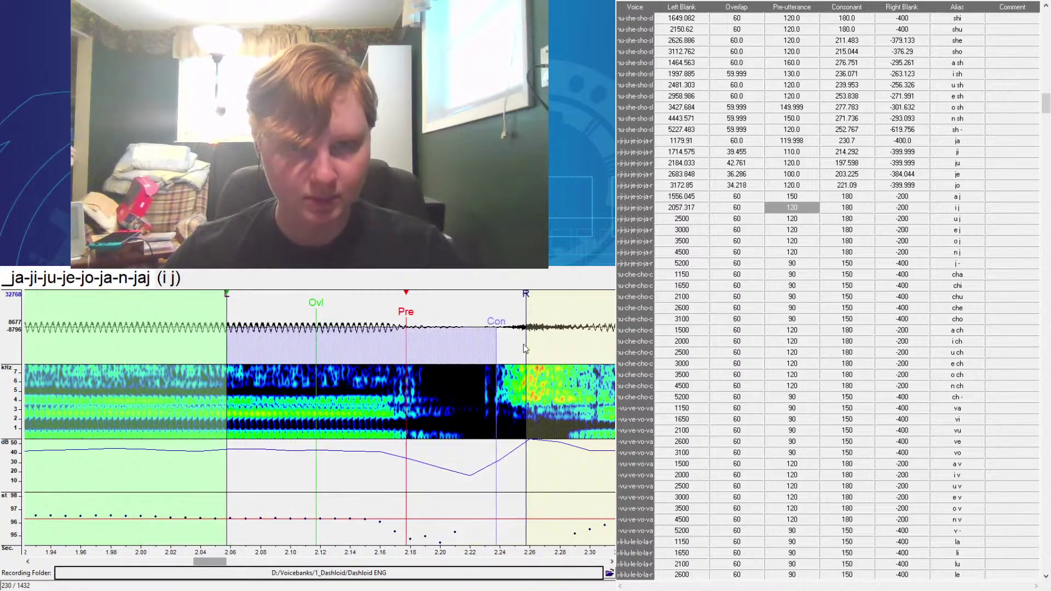
mouse_move(527, 346)
left_mouse_down()
mouse_move(440, 349)
mouse_move(400, 473)
left_mouse_up()
key("Down")
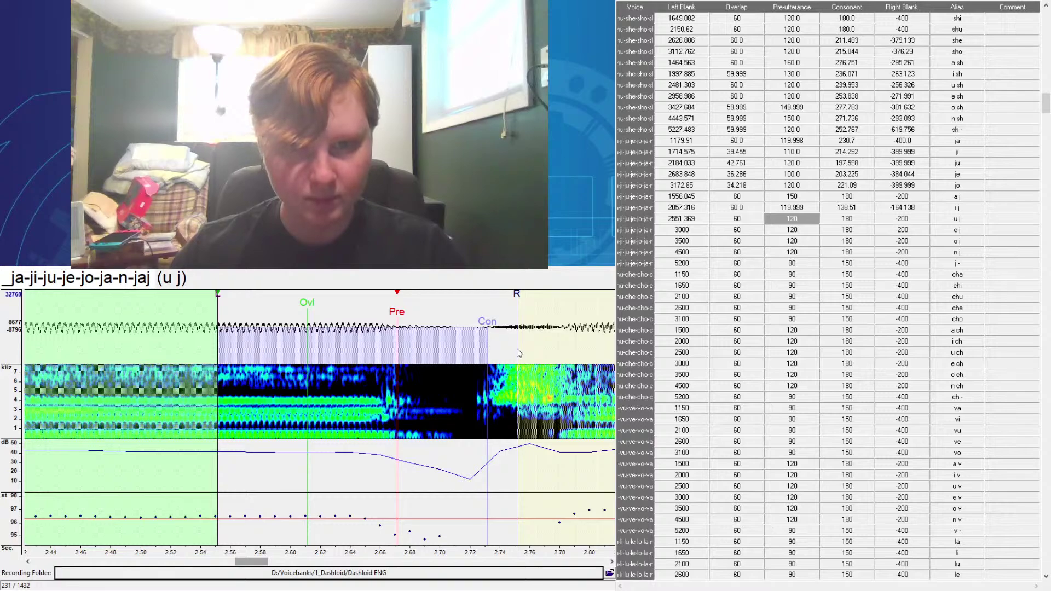
mouse_move(520, 353)
left_mouse_down()
mouse_move(433, 345)
mouse_move(464, 340)
left_mouse_up()
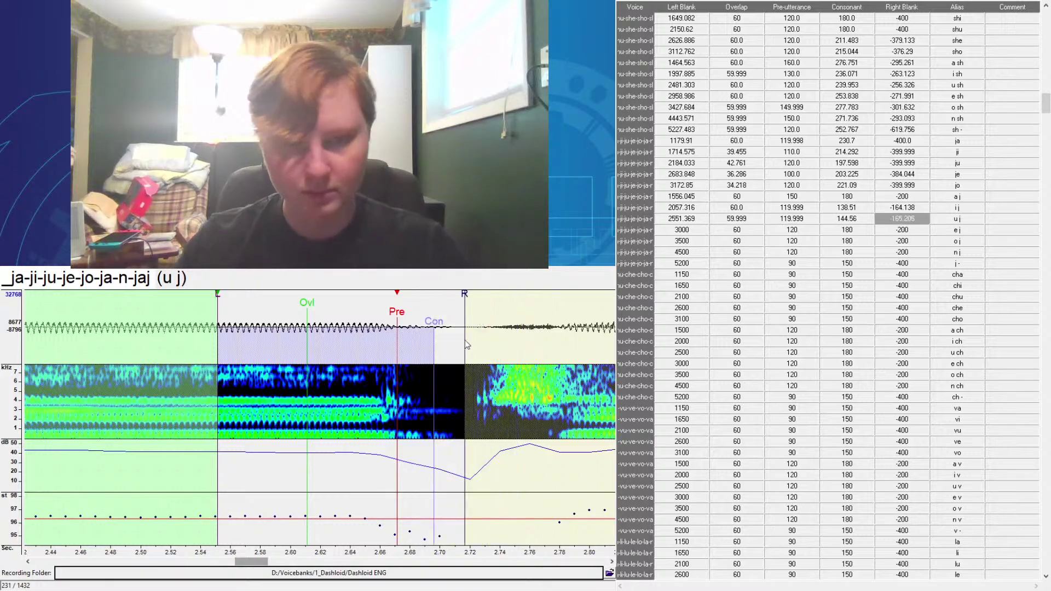
- Set the "e j" alias's pre-utterance to 150, left blank to about 3017, consonant to about 170 and right blank to about -187
key("Down")
key("F3")
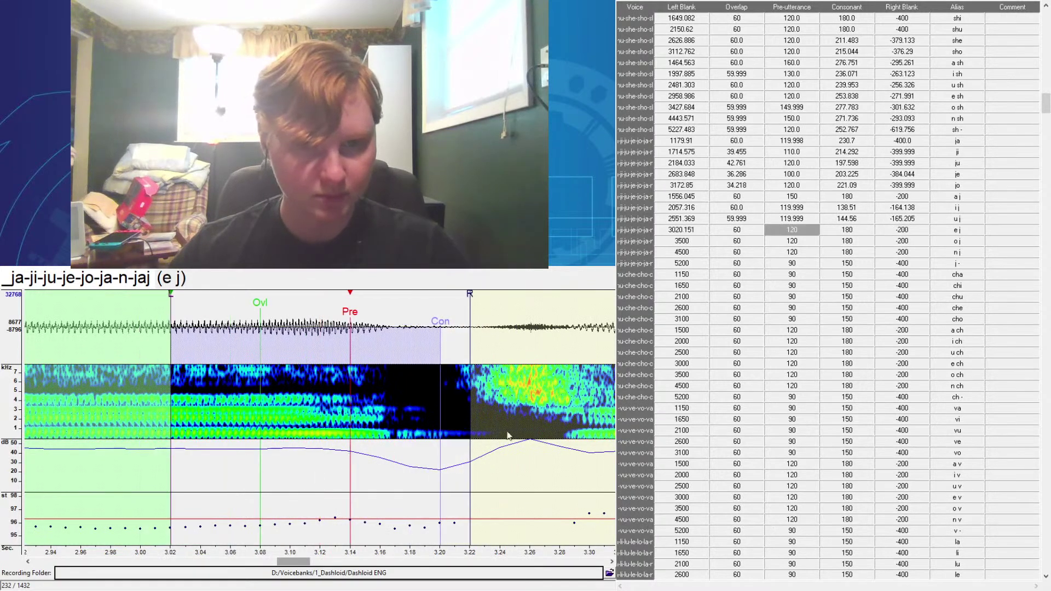
left_click(814, 226)
key("BackSpace")
key("BackSpace")
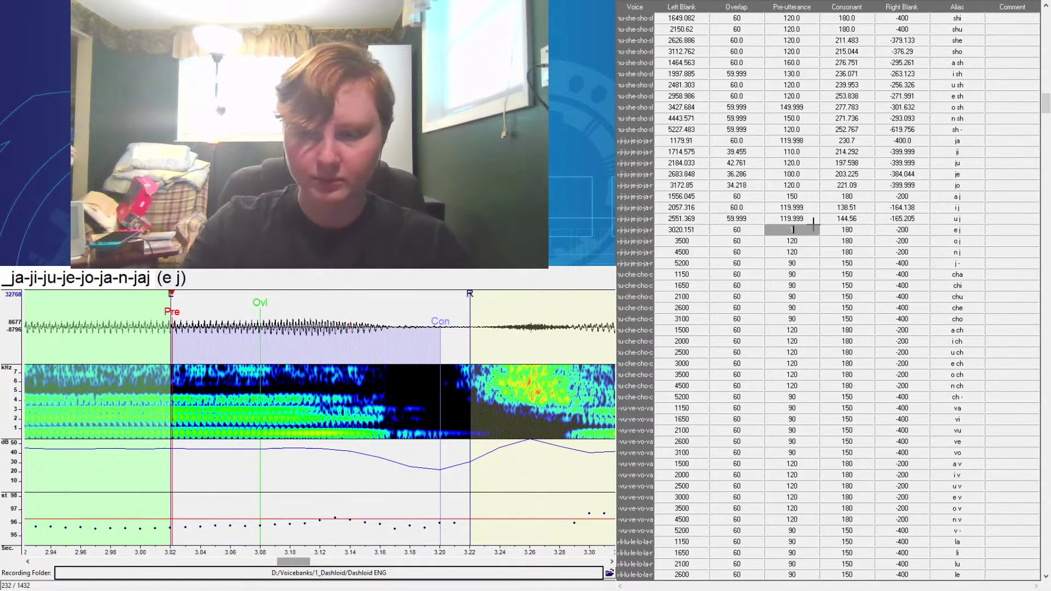
type("50")
key("F3")
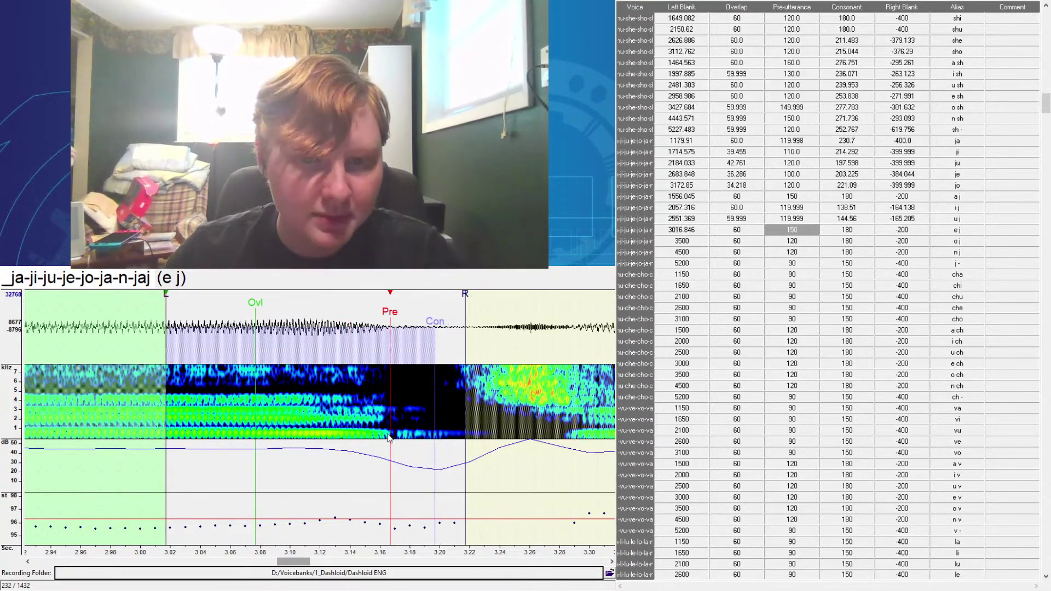
key("F5")
left_click_drag(423, 338, 446, 340)
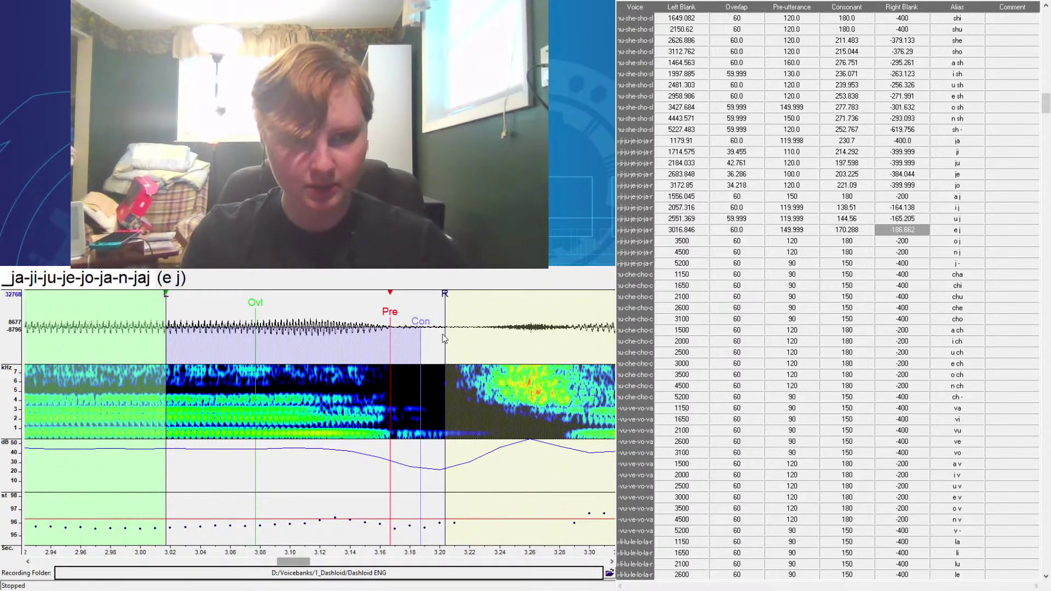
- Set the "o j" alias's pre-utterance to 130, left blank to about 3520, consonant to about 157 and right blank to about -179
key("Down")
left_click_drag(323, 418, 343, 415)
left_click(805, 241)
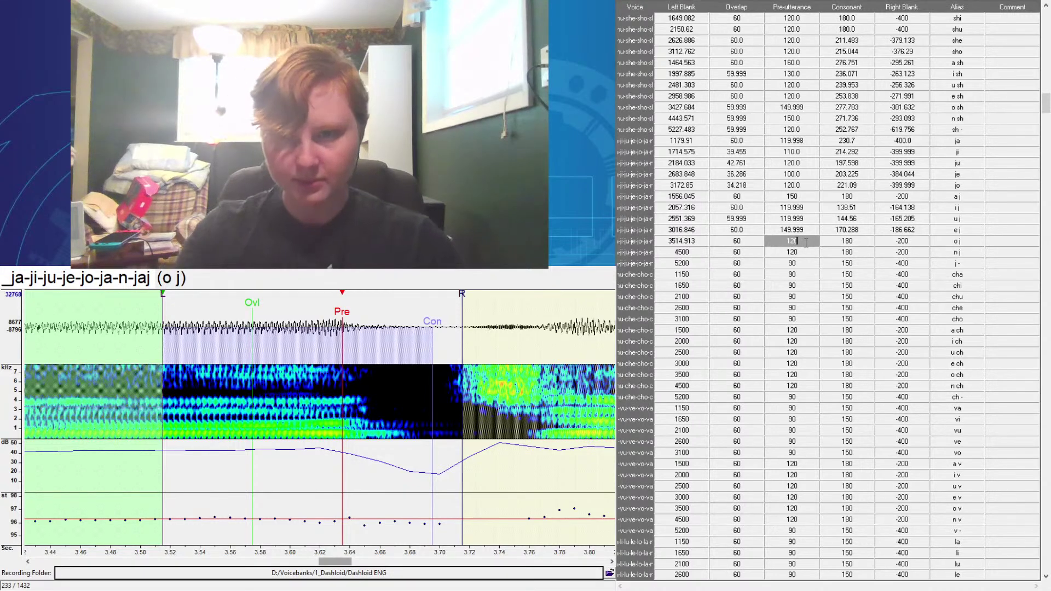
key("BackSpace")
key("BackSpace")
type("30")
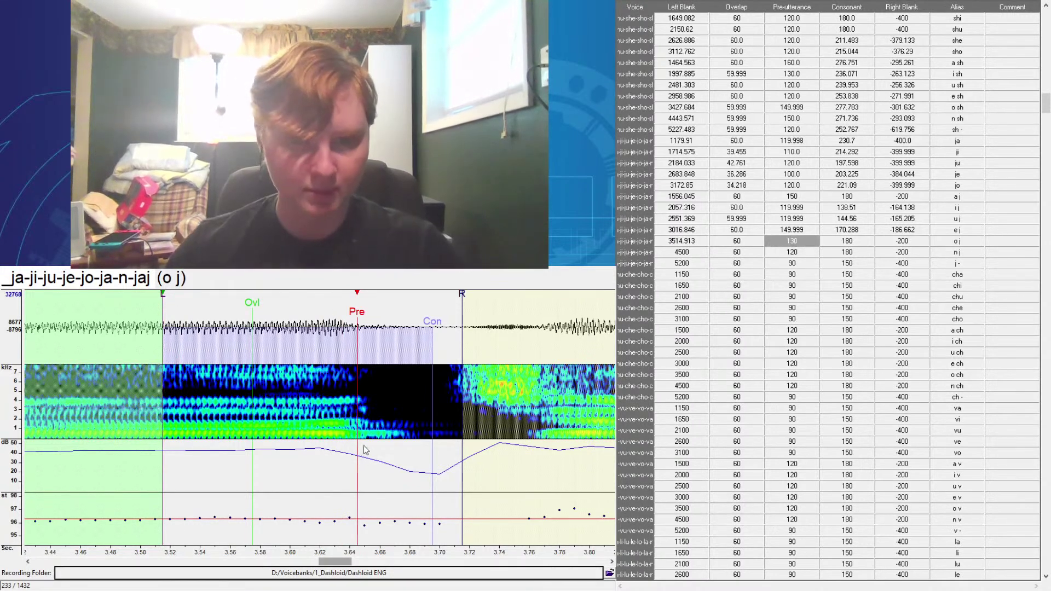
key("Return")
mouse_move(465, 341)
left_mouse_down()
mouse_move(400, 343)
mouse_move(440, 337)
left_mouse_up()
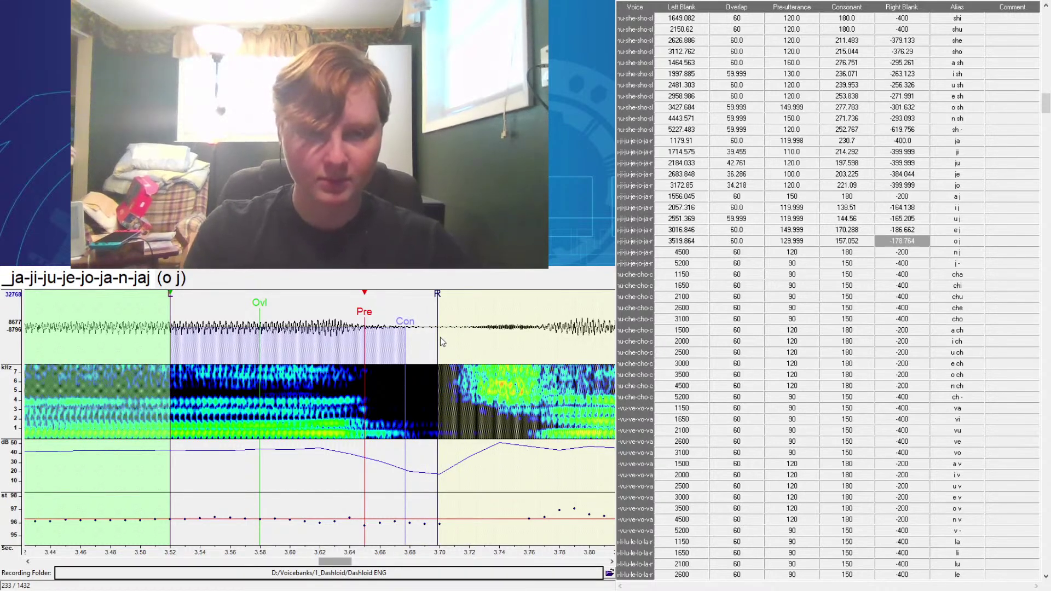
- Shift the "n j" markers to a left blank of about 4594 and shorten its consonant to about 133 and right blank to about -146
key("Down")
left_click_drag(322, 435, 463, 434)
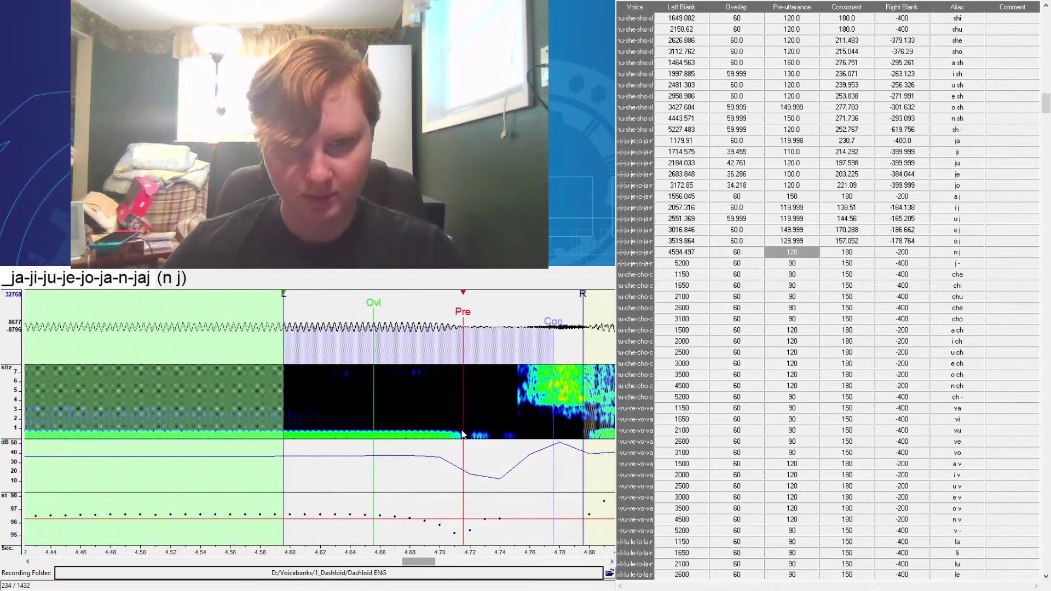
scroll(387, 353, "right", 2)
mouse_move(408, 351)
left_mouse_down()
mouse_move(301, 351)
mouse_move(324, 359)
left_mouse_up()
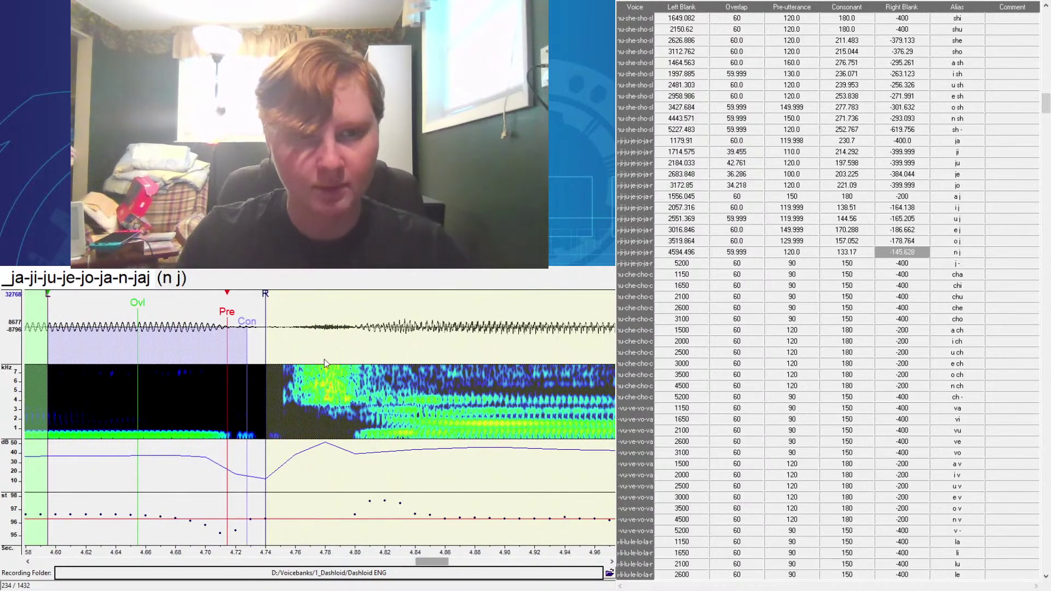
- Try a pre-utterance of 150.0 and a consonant of 210.0 for the "j -" alias
key("Down")
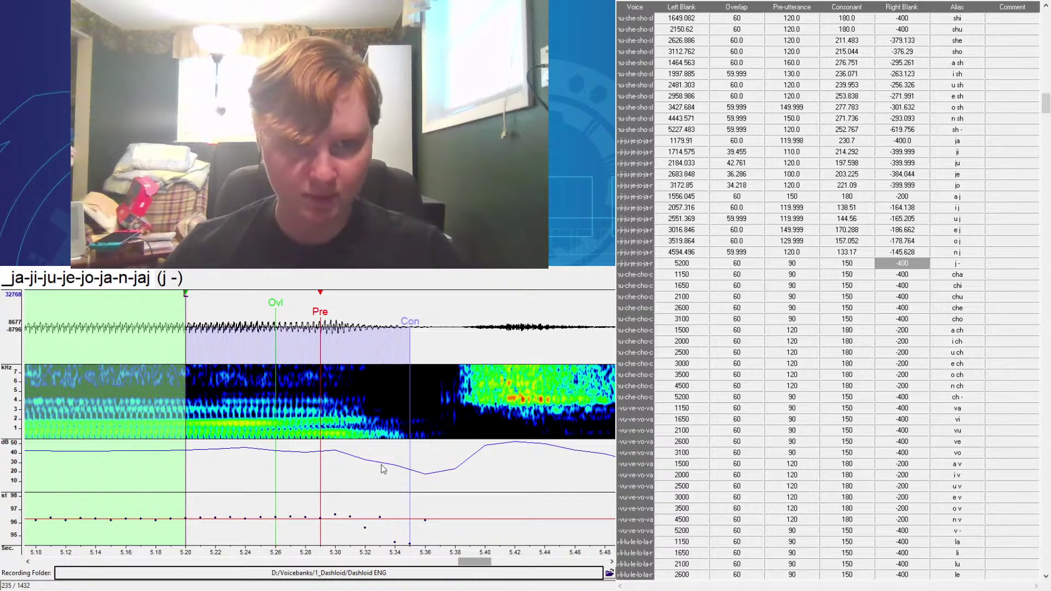
left_click_drag(792, 263, 825, 263)
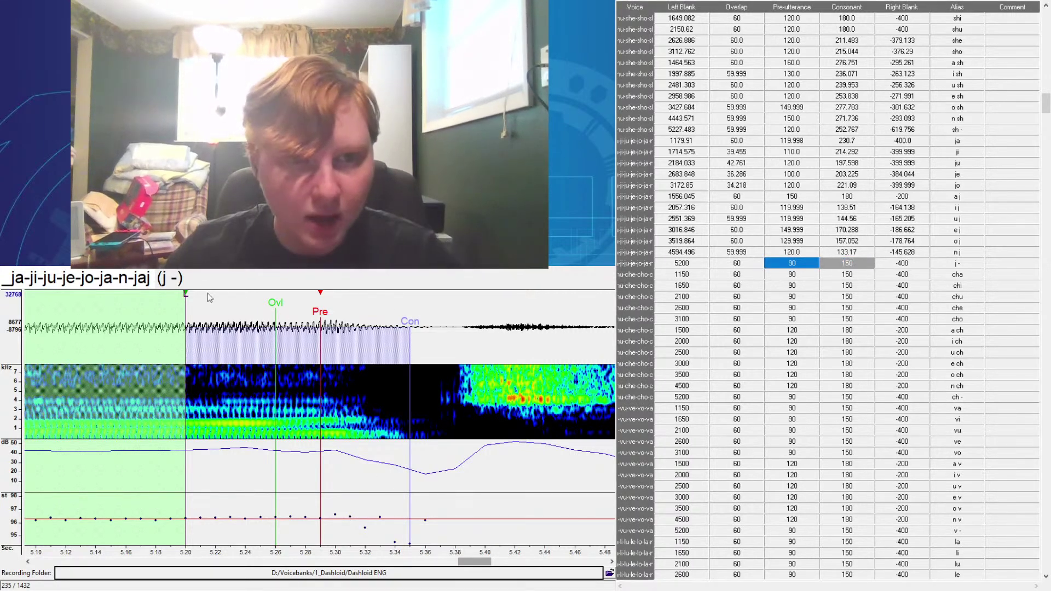
key("Return")
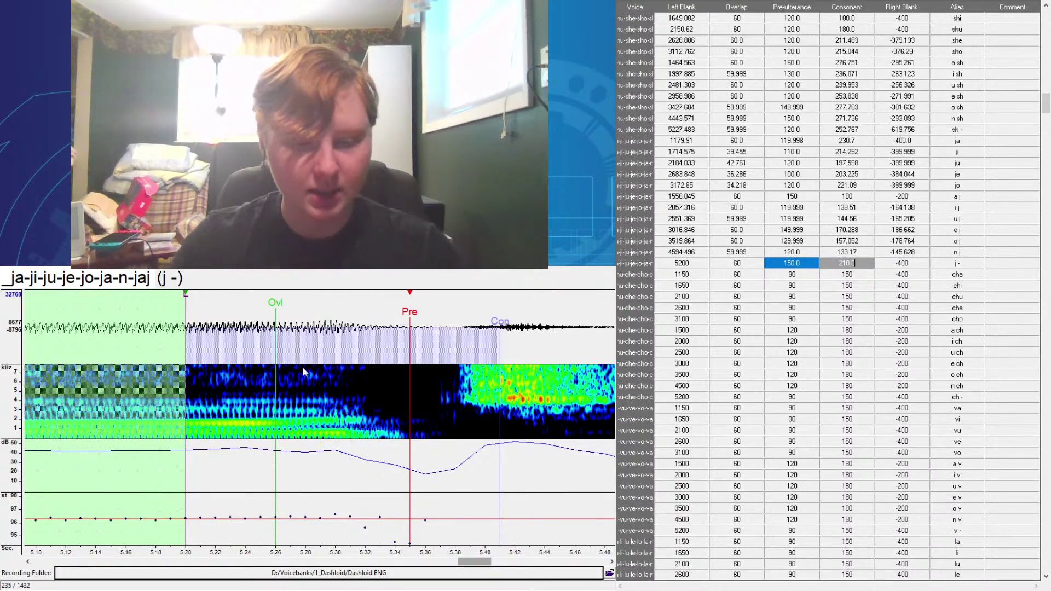
key("ctrl+z")
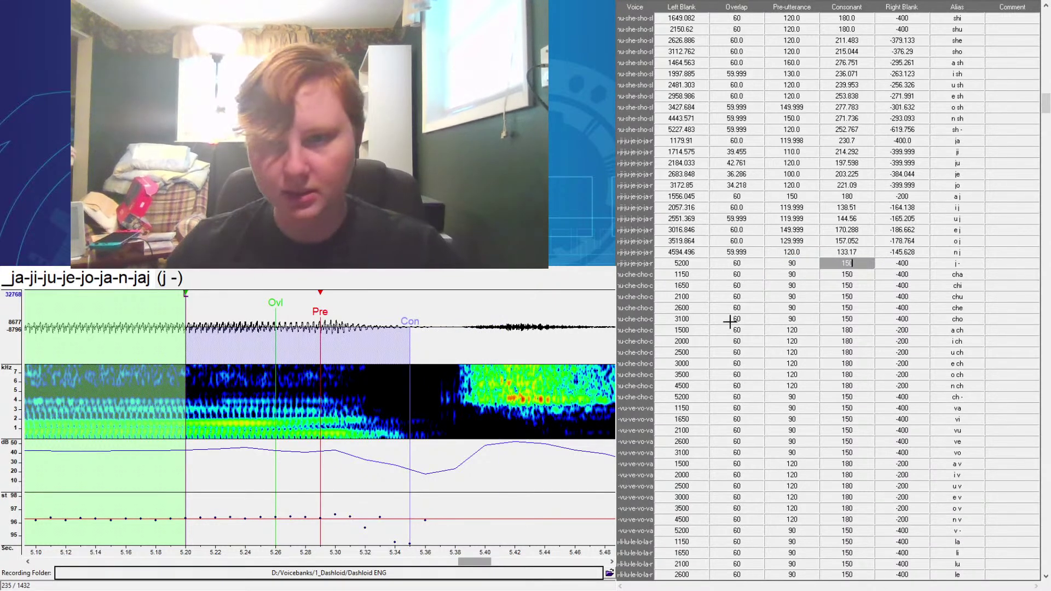
- Set the "j -" alias's pre-utterance to 120.0 and consonant to 180.0, with its left blank at about 5334
left_click_drag(185, 328, 334, 329)
left_click_drag(479, 452, 511, 457)
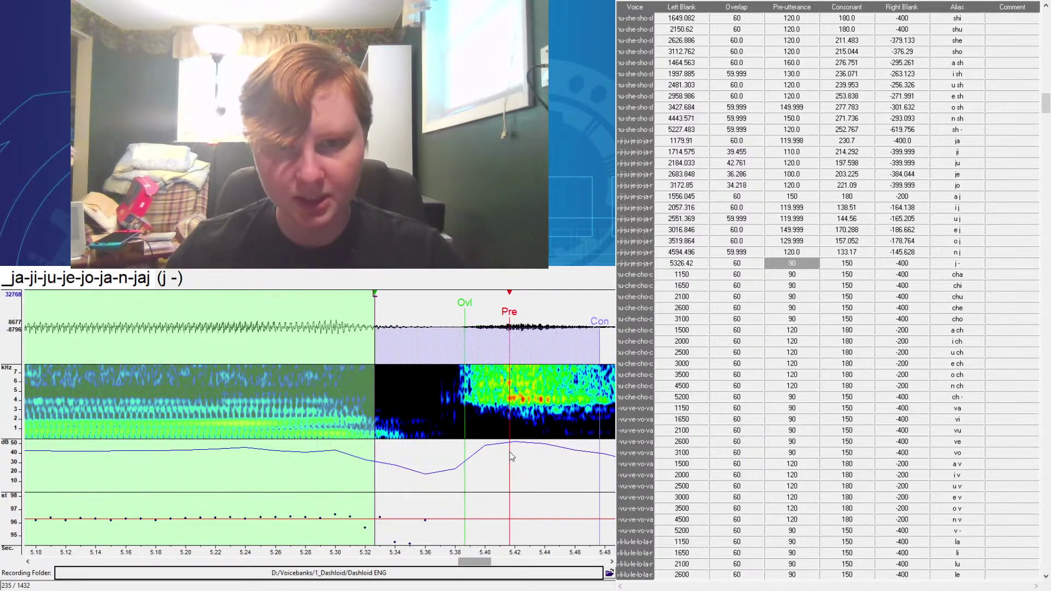
left_click(804, 263)
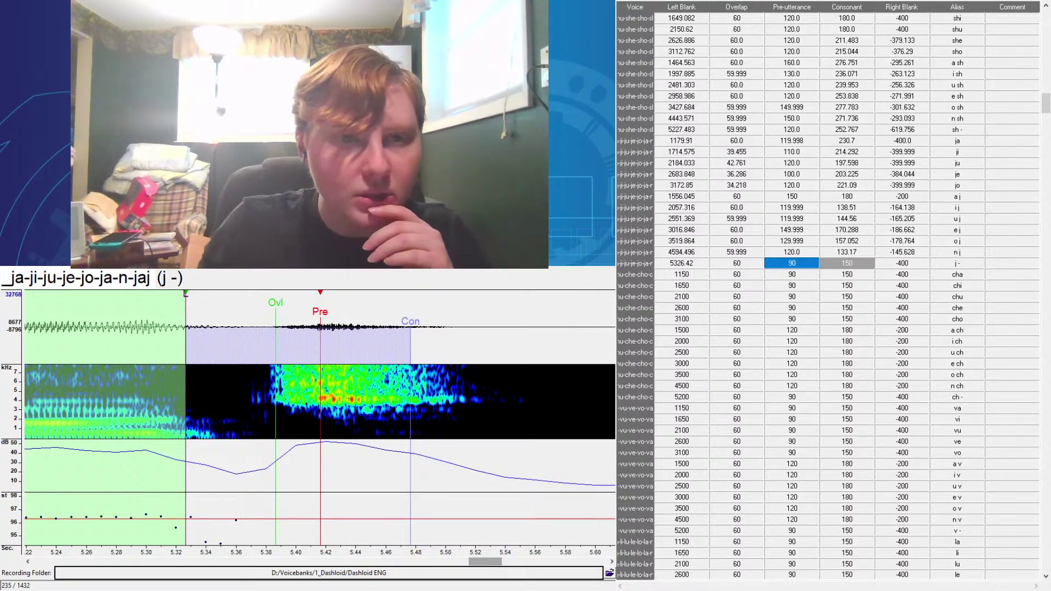
left_click(378, 449)
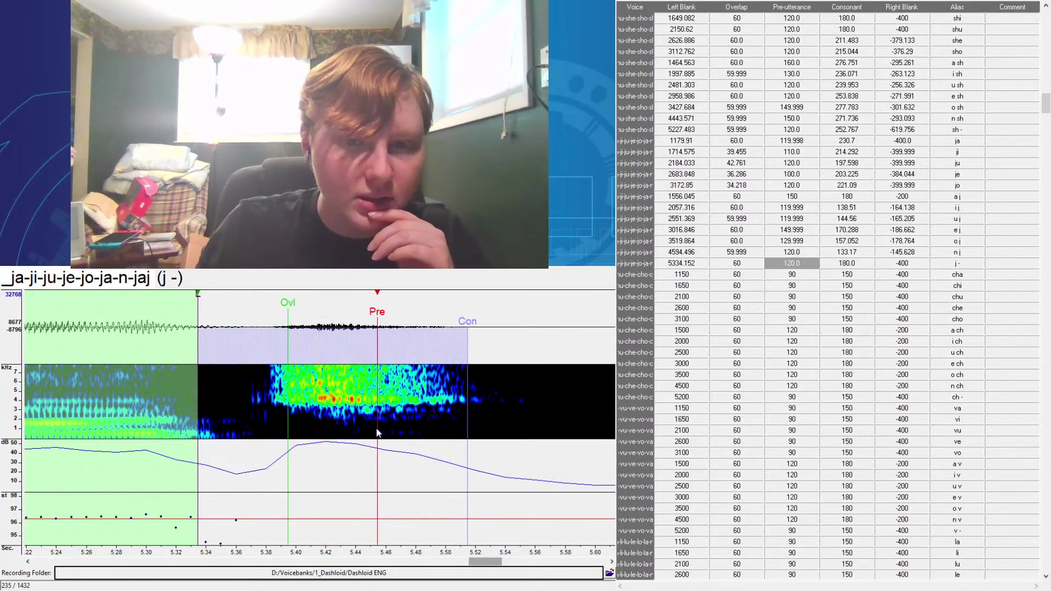
- Adjust the "j -" alias's overlap to about 36, consonant to about 238 and right blank to about -507, with its left blank at about 5336
left_click_drag(285, 427, 248, 416)
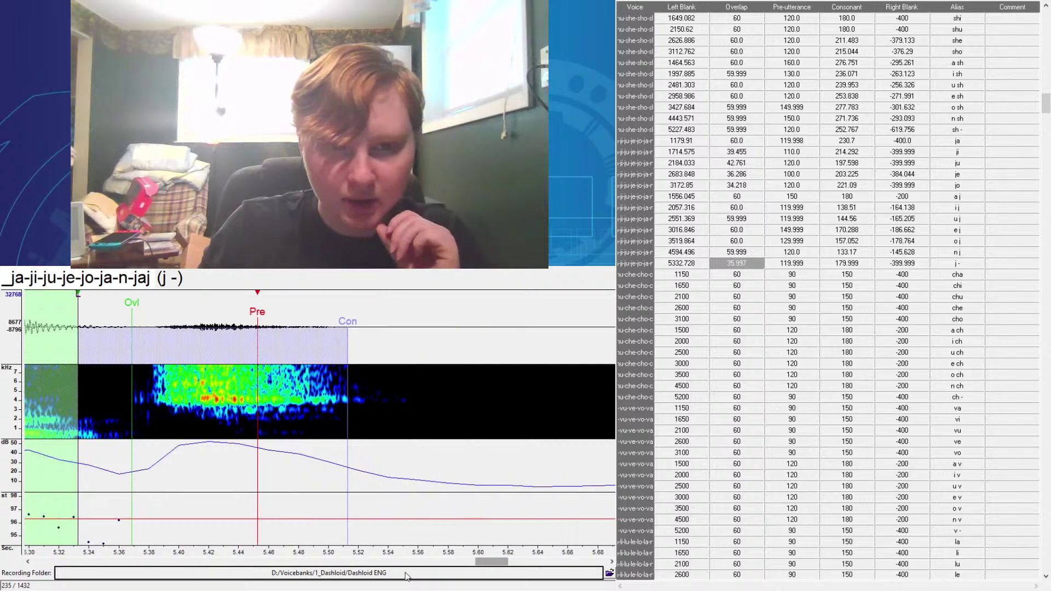
left_click(203, 417)
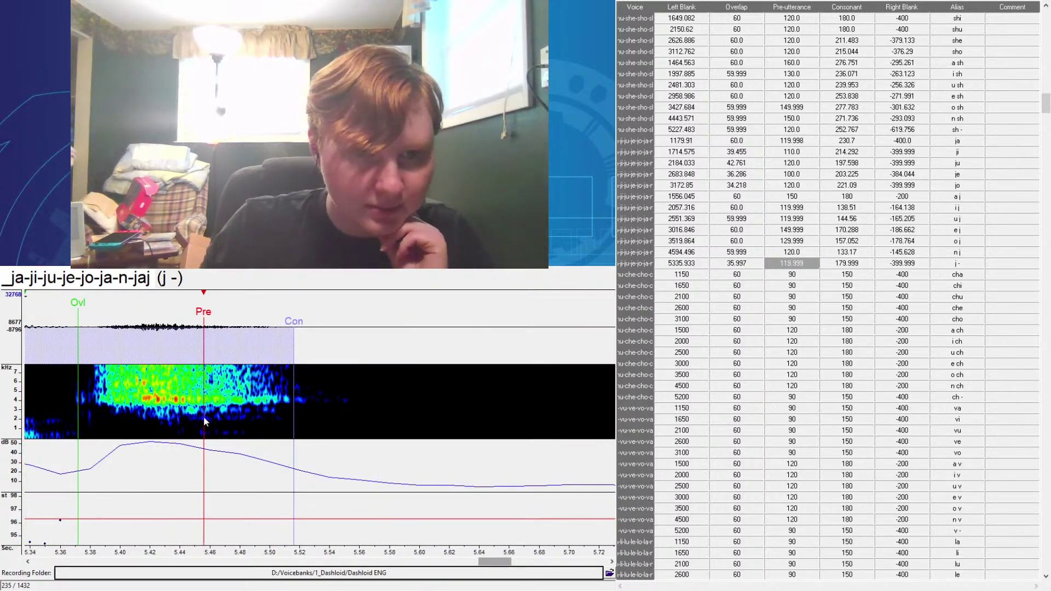
left_click_drag(292, 408, 378, 471)
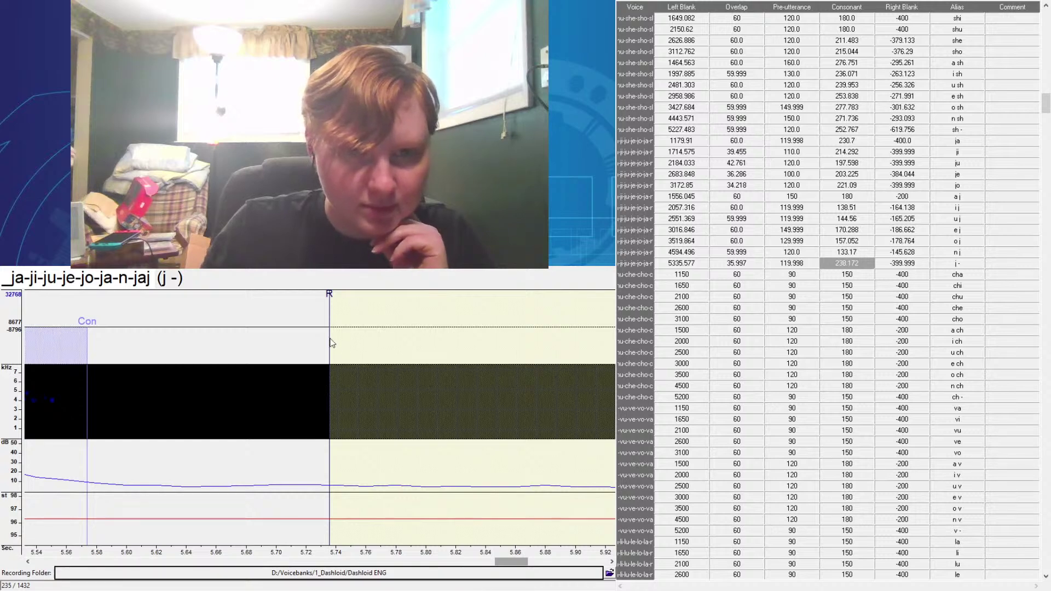
left_click_drag(333, 343, 486, 347)
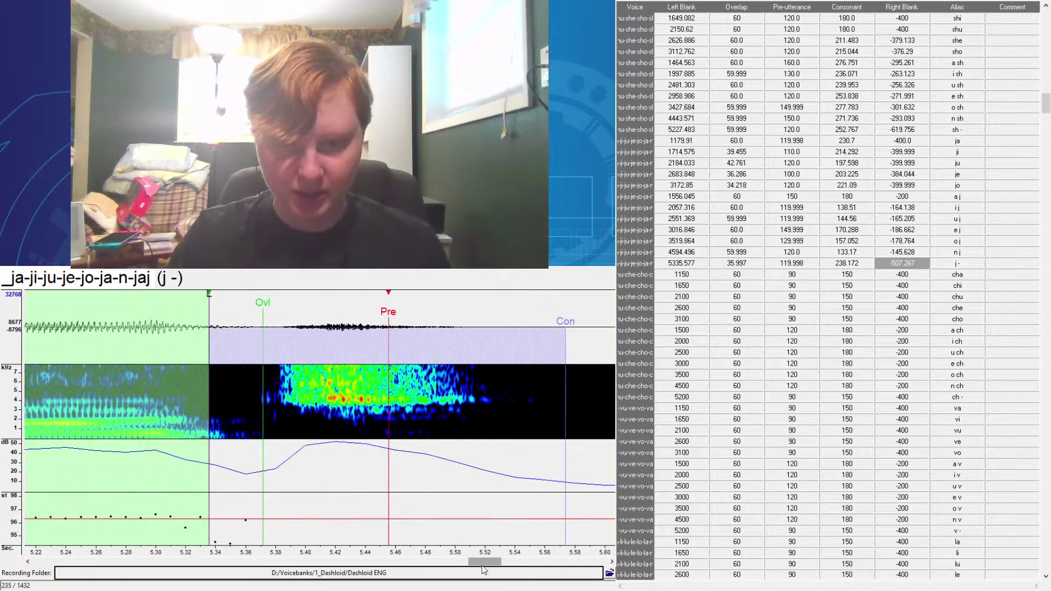
left_click_drag(484, 569, 123, 564)
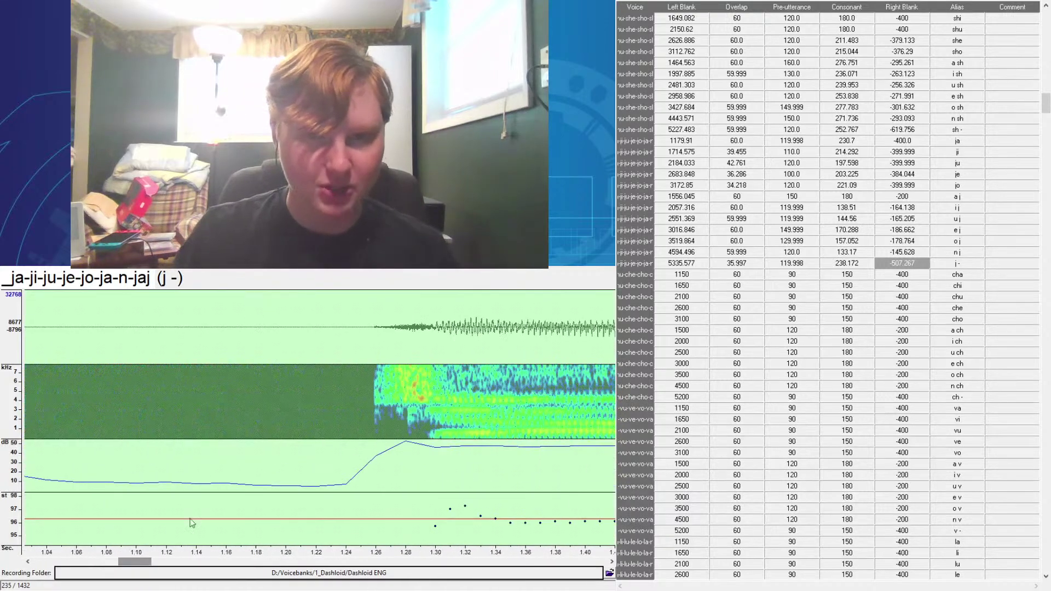
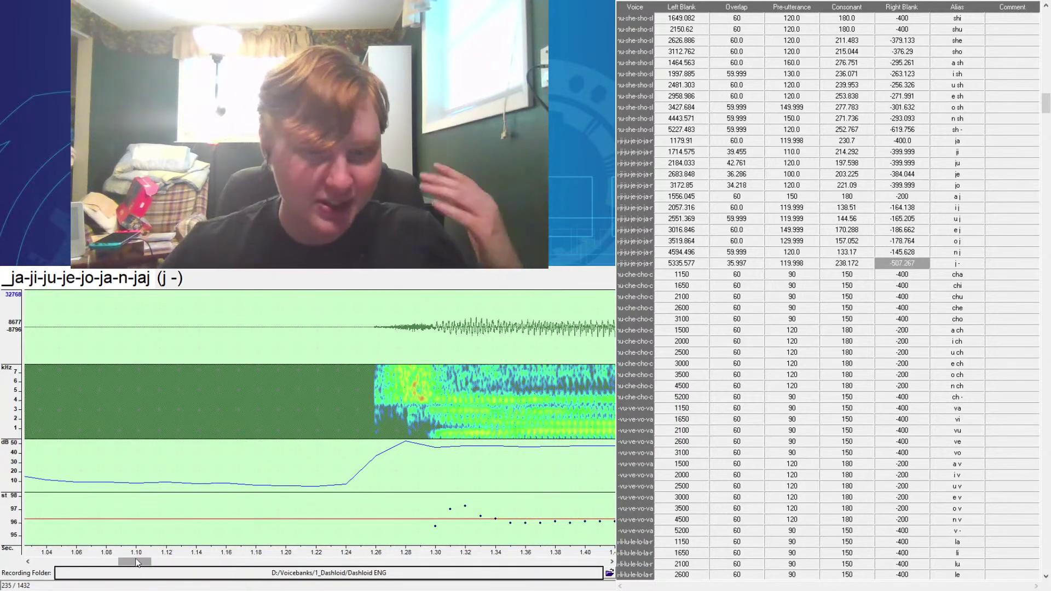
left_click_drag(137, 563, 485, 548)
left_click(419, 435)
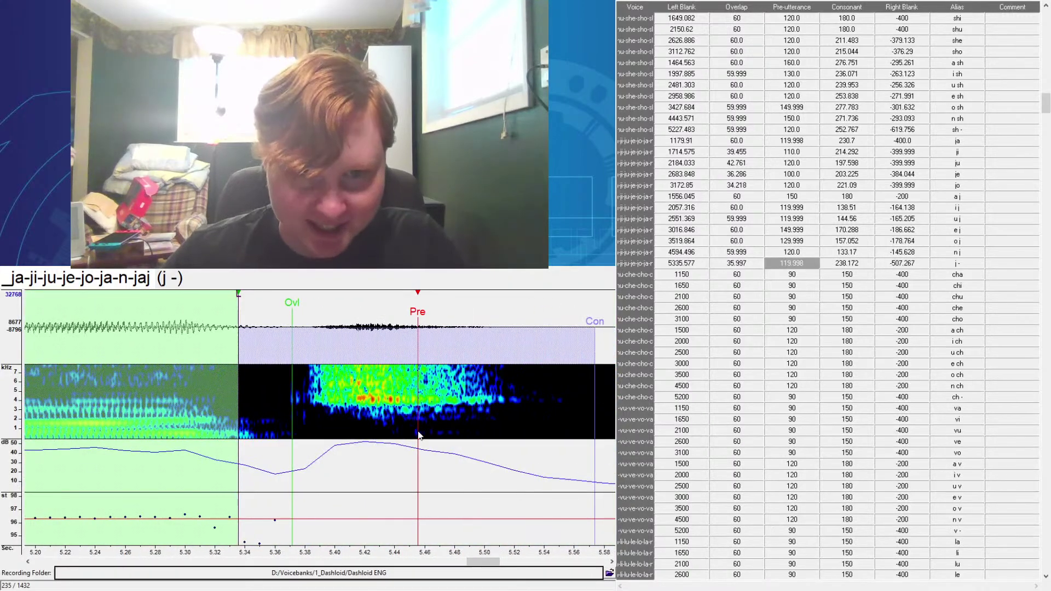
scroll(426, 575, "down", 5)
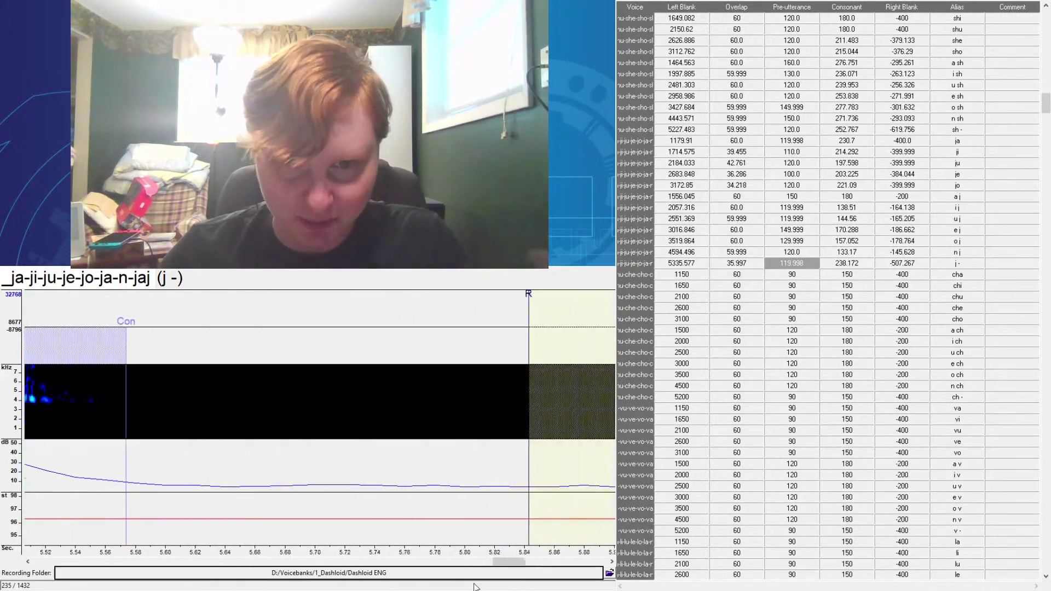
- Shift the "cha" markers to a left blank of about 1140 and go on to the "cho" alias
key("Down")
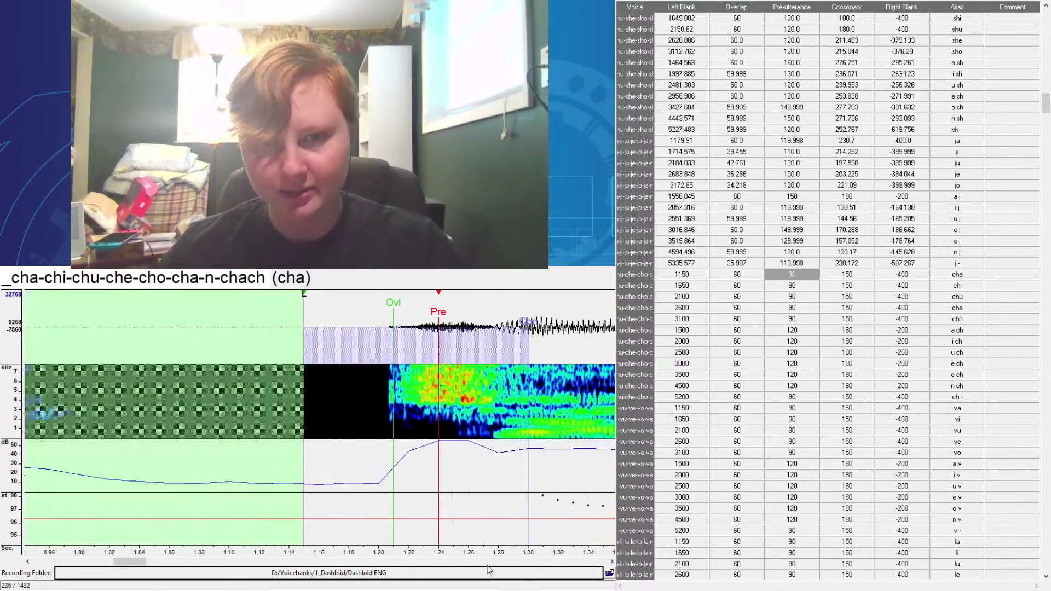
left_click_drag(363, 468, 349, 468)
key("Down")
key("Down")
key("Down")
key("Down")
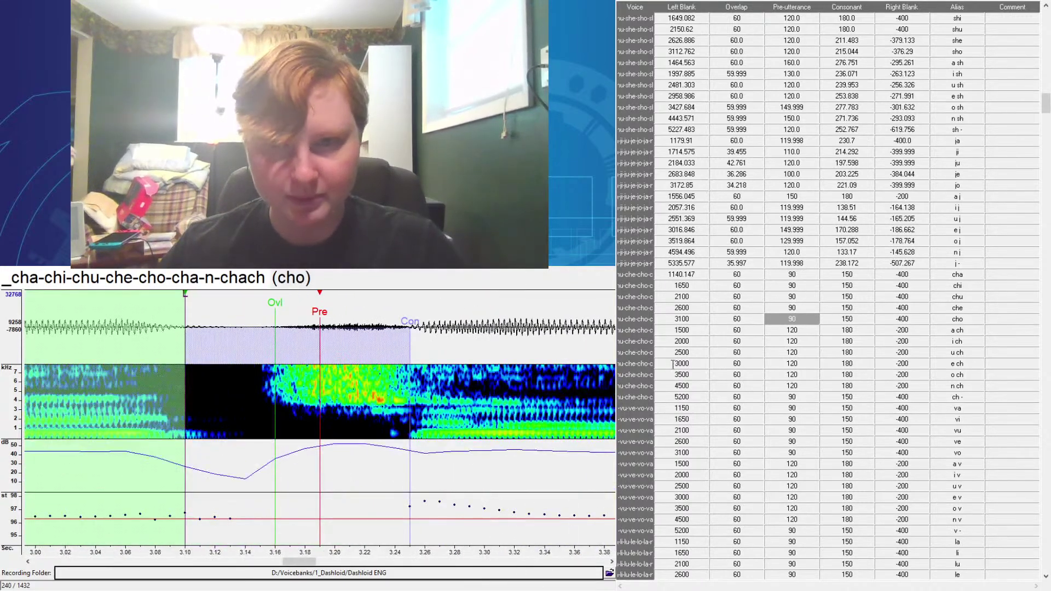
- Set the "cha" alias's pre-utterance to 150.0, its left blank to about 1133 and its consonant to about 261
left_click(792, 275)
left_click(834, 279)
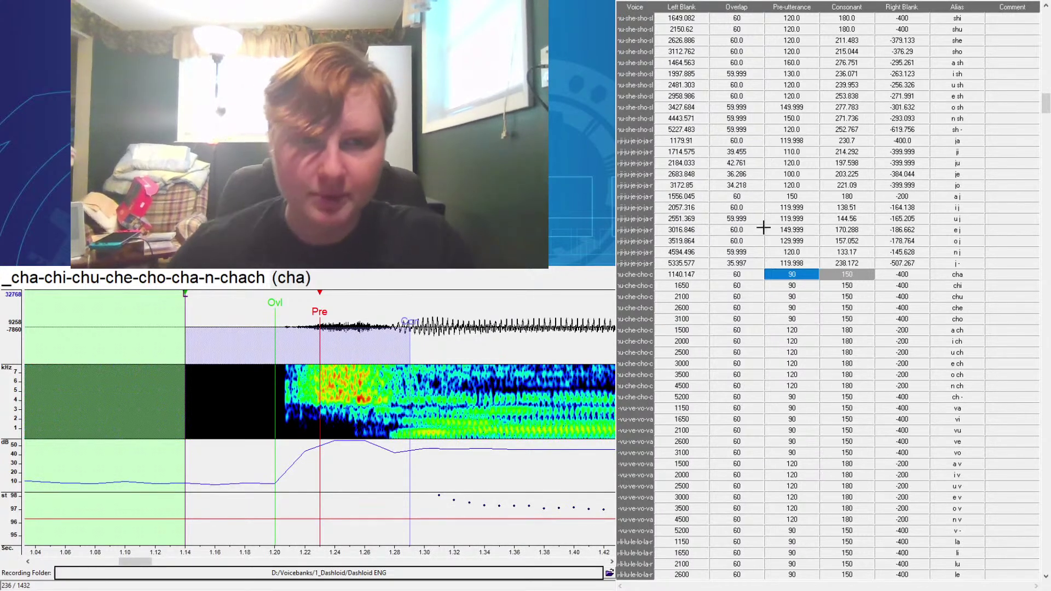
left_click(400, 441)
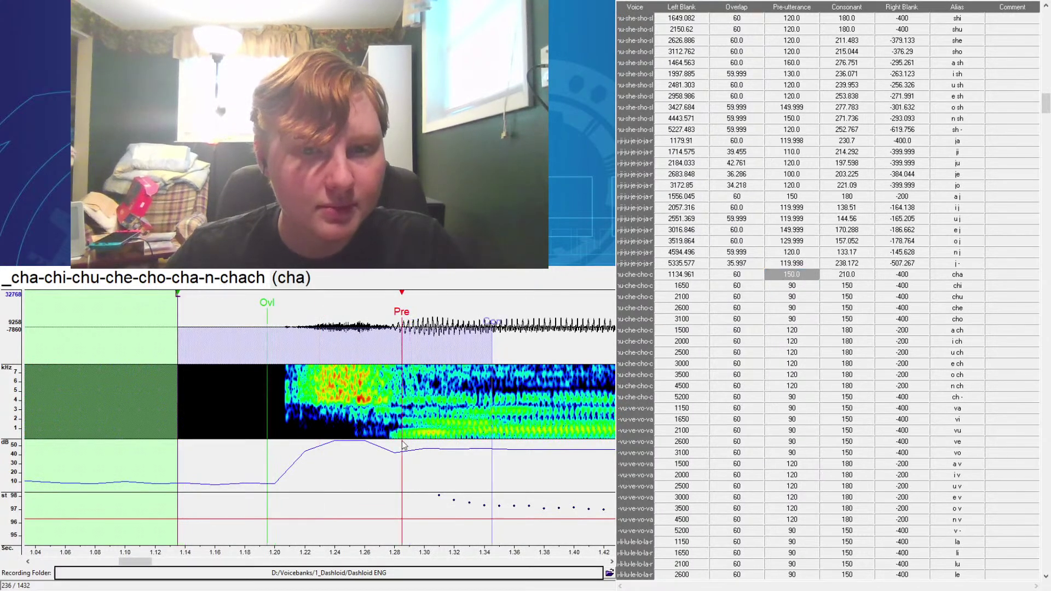
scroll(157, 408, "down", 5)
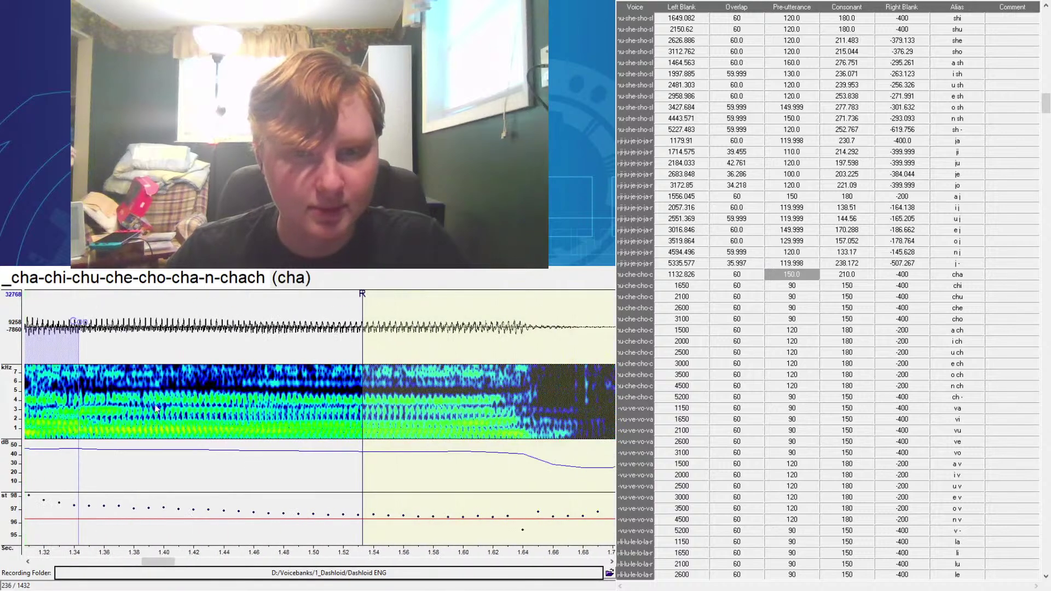
left_click_drag(79, 390, 156, 390)
scroll(165, 417, "down", 1)
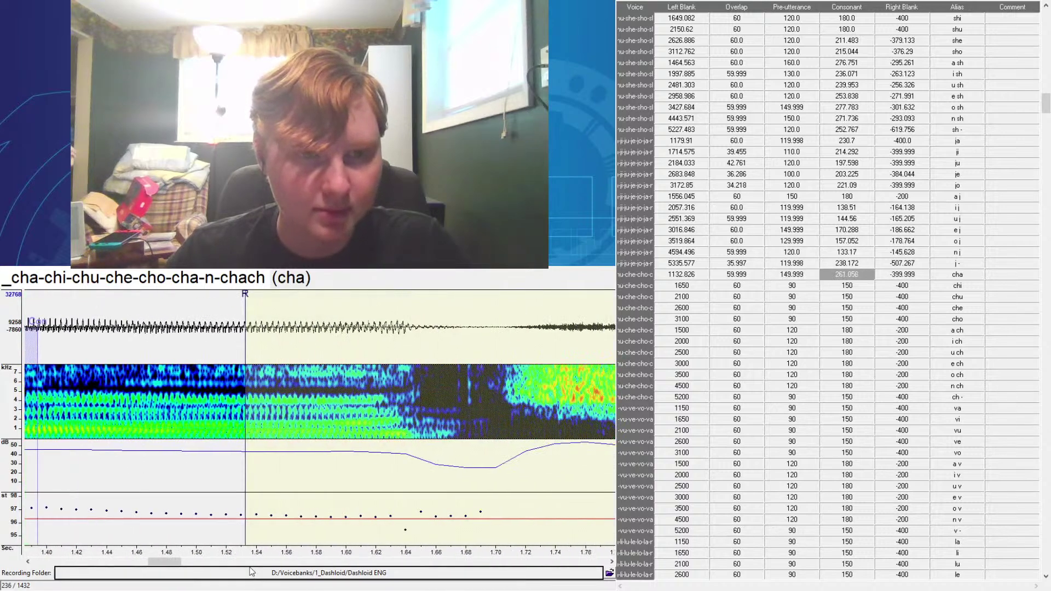
- Shift the "chi" markers to a left blank of about 1654 and reduce the overlap to about 42
left_click(728, 286)
mouse_move(320, 435)
left_mouse_down()
mouse_move(270, 432)
mouse_move(355, 434)
mouse_move(323, 434)
left_mouse_up()
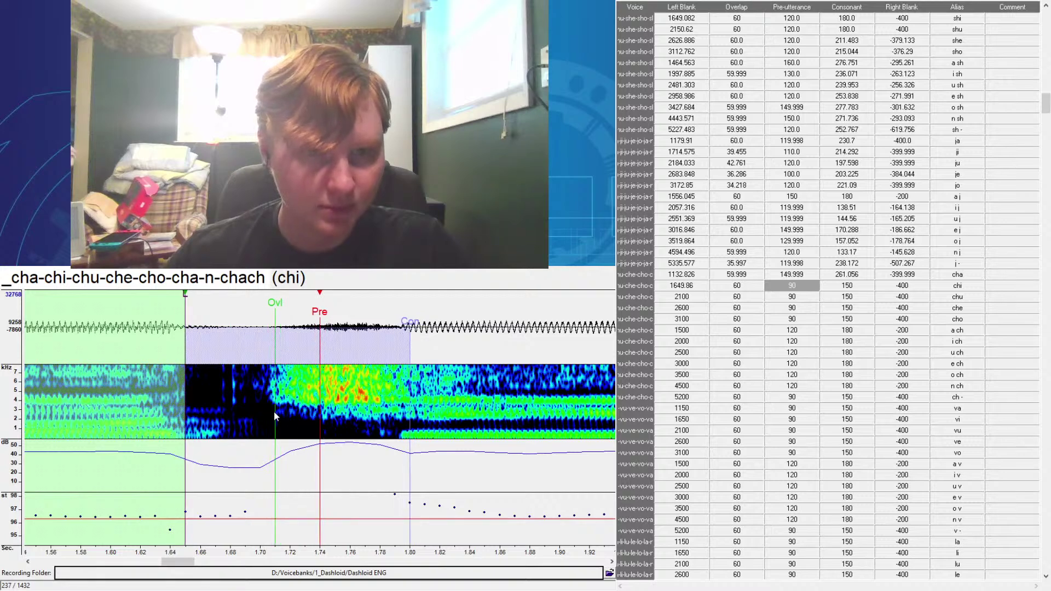
mouse_move(273, 412)
left_mouse_down()
mouse_move(220, 410)
mouse_move(269, 416)
mouse_move(242, 401)
mouse_move(327, 436)
left_mouse_up()
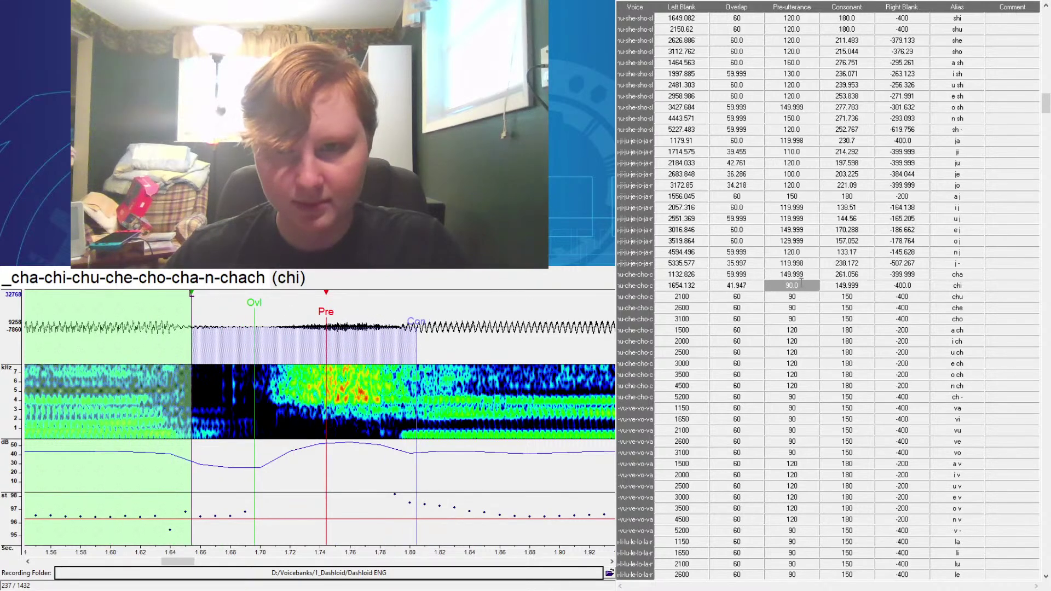
- Set the "chi" alias's pre-utterance to 140, with its left blank at about 1656 and its consonant at about 243
key("BackSpace")
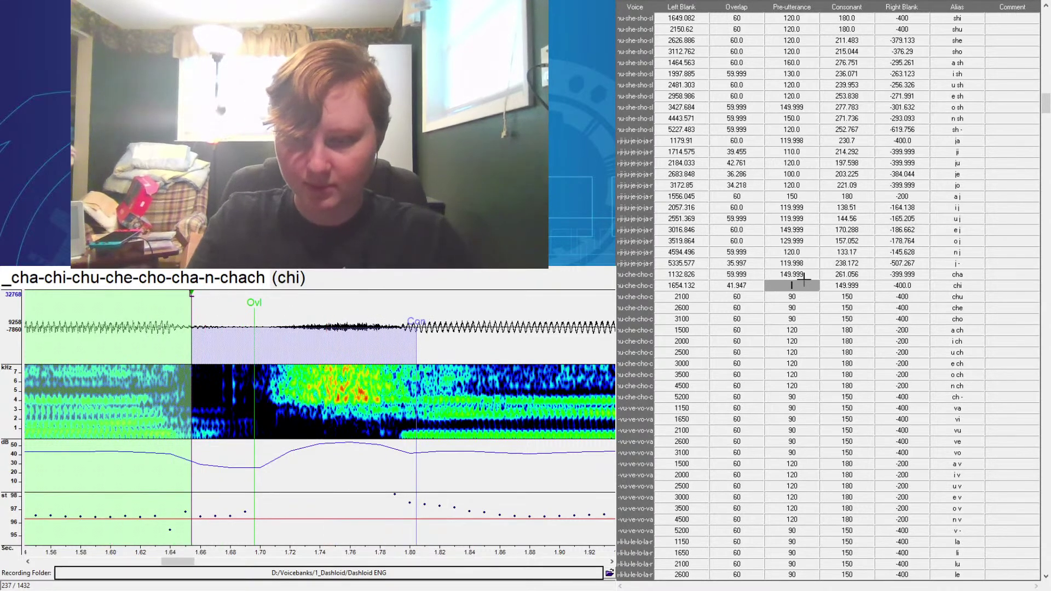
type("140")
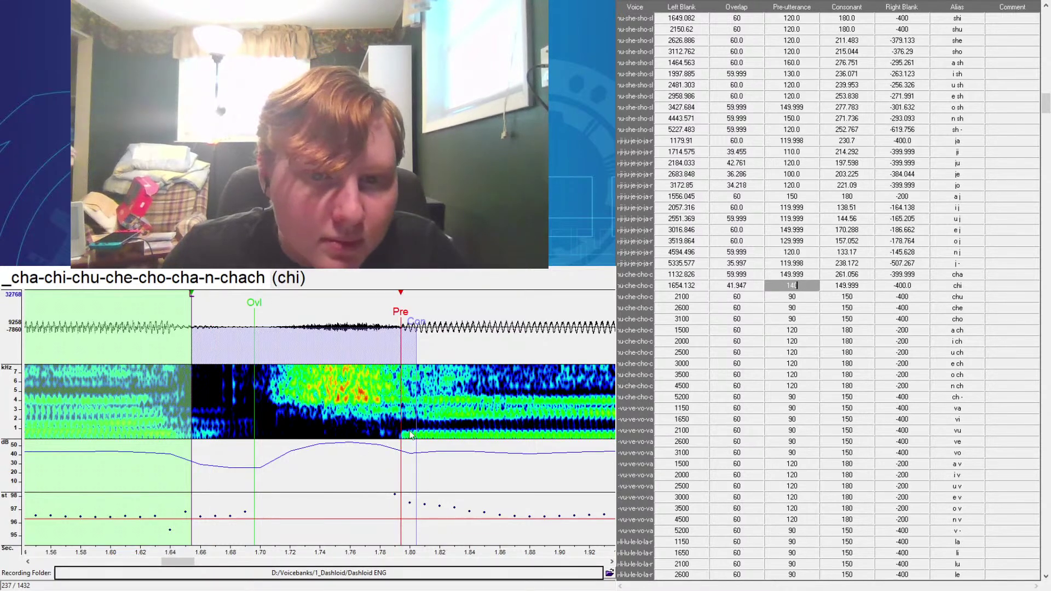
mouse_move(411, 434)
left_mouse_down()
mouse_move(422, 415)
mouse_move(558, 438)
left_mouse_up()
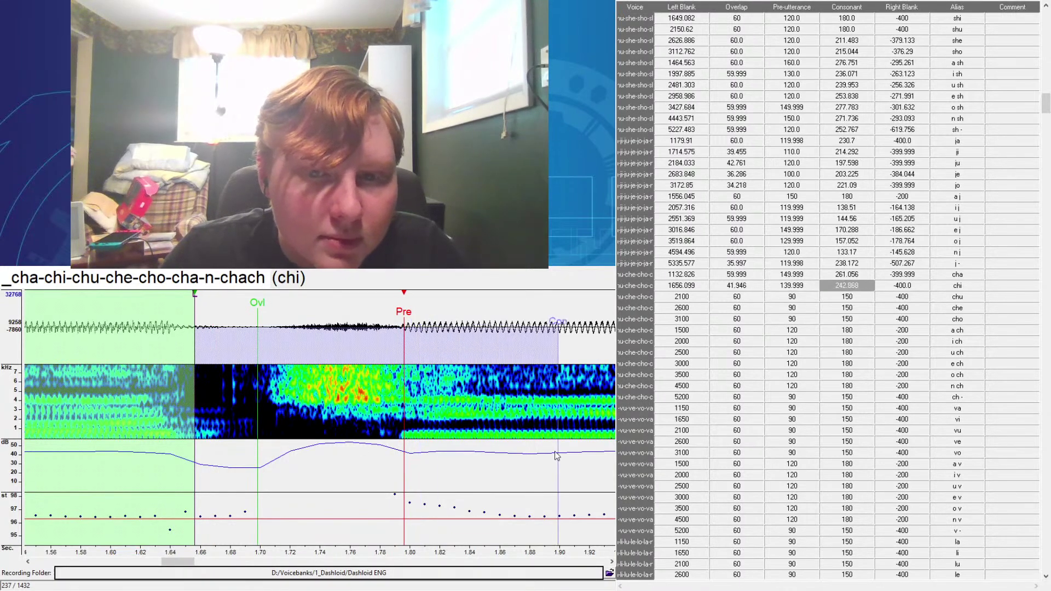
scroll(519, 570, "right", 5)
scroll(499, 571, "left", 3)
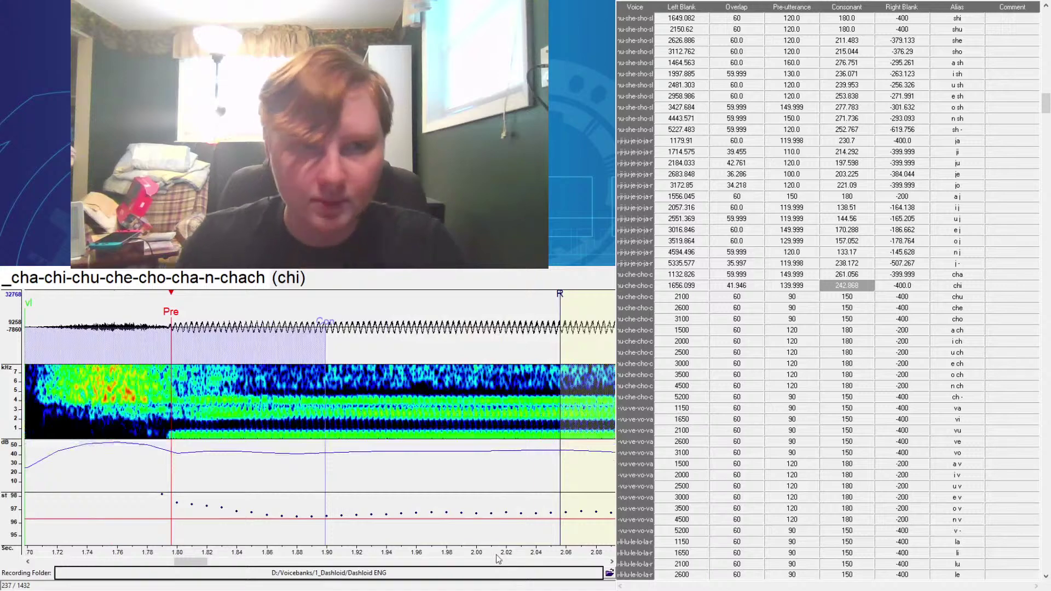
- Adjust the "chu" alias to a left blank of about 2136, an overlap of about 49 and a consonant of about 238
key("Down")
scroll(497, 554, "left", 2)
mouse_move(437, 471)
left_mouse_down()
mouse_move(517, 475)
mouse_move(490, 470)
left_mouse_up()
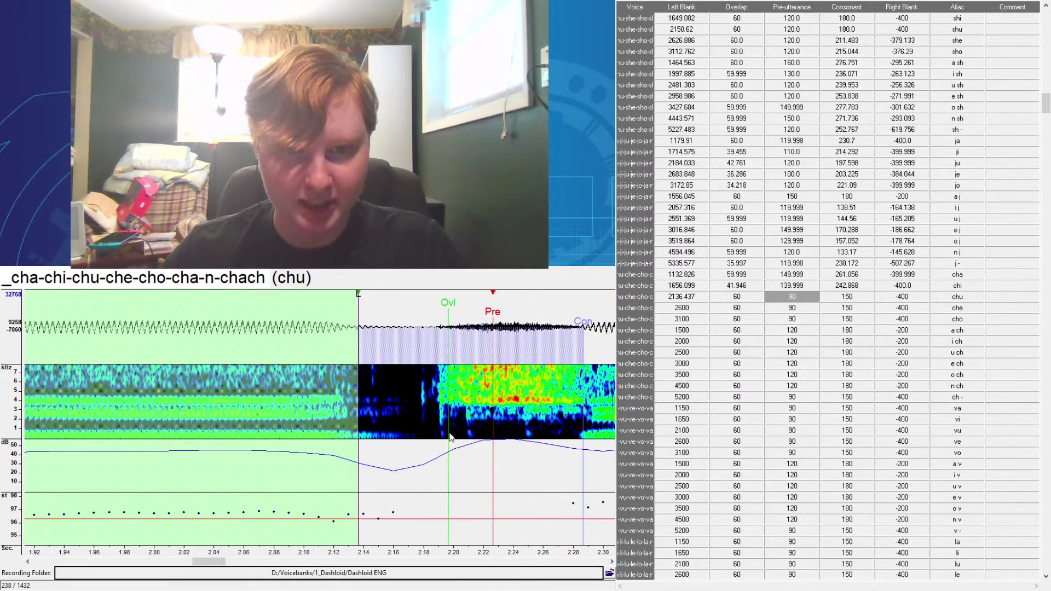
left_click_drag(449, 436, 433, 436)
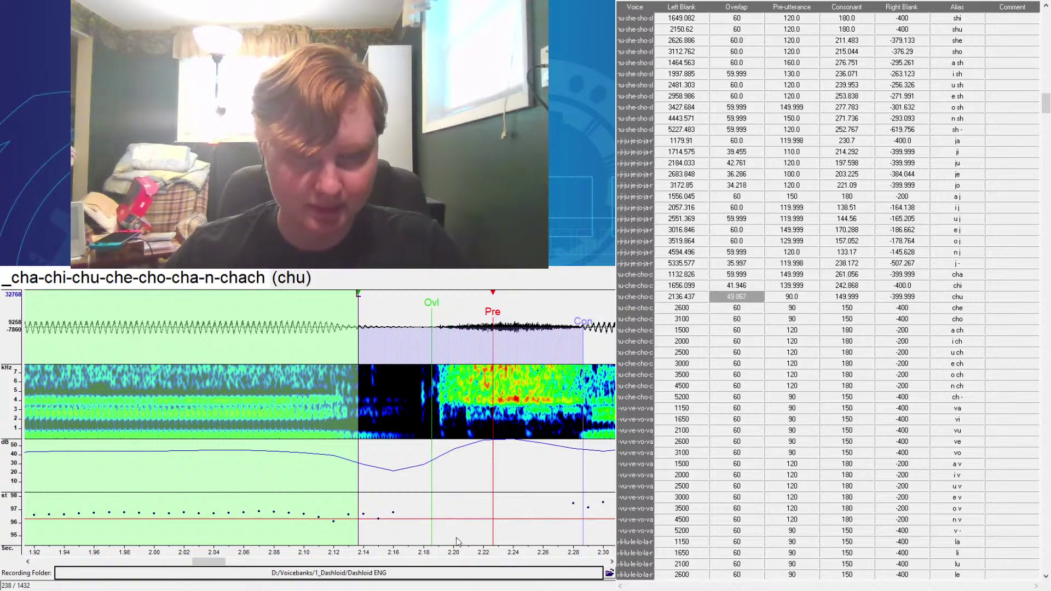
scroll(485, 571, "right", 3)
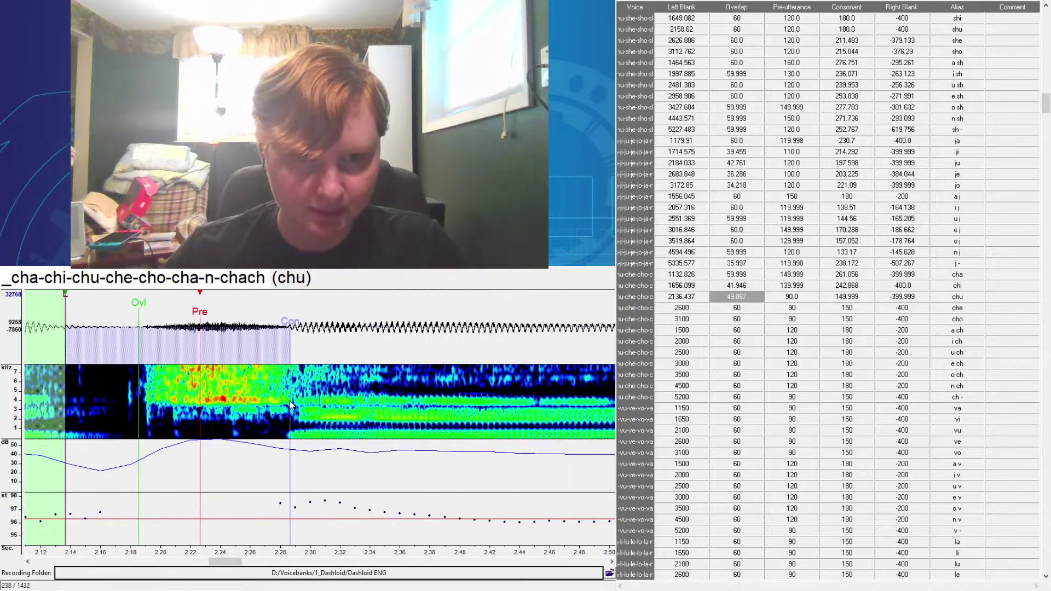
left_click_drag(292, 406, 422, 459)
scroll(499, 582, "right", 3)
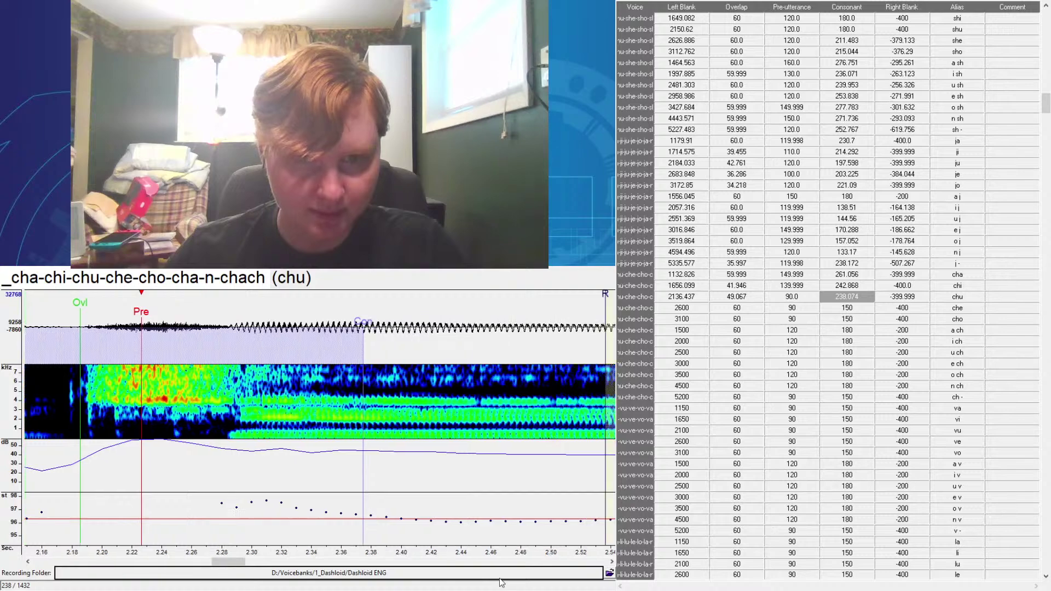
- Set the "chu" alias's pre-utterance to 150 and shift its markers to a left blank of about 2139
left_click(808, 296)
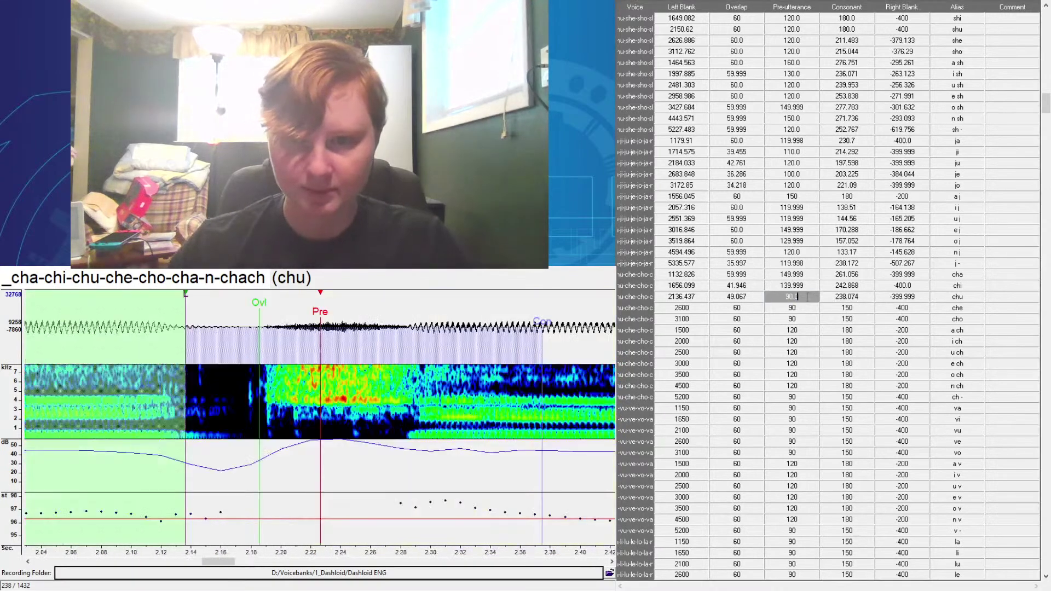
type("150")
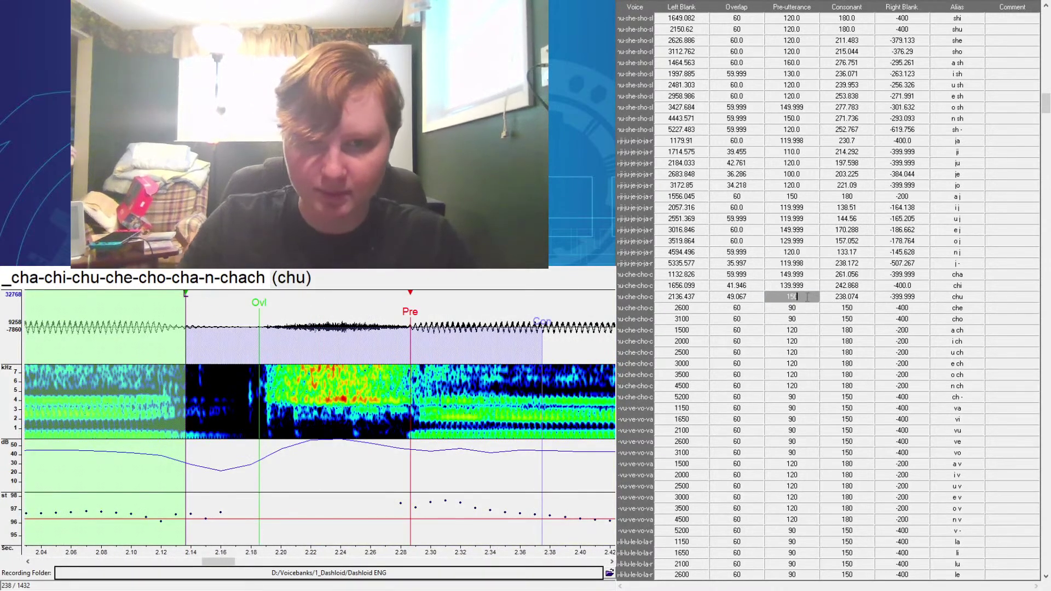
left_click_drag(410, 444, 415, 447)
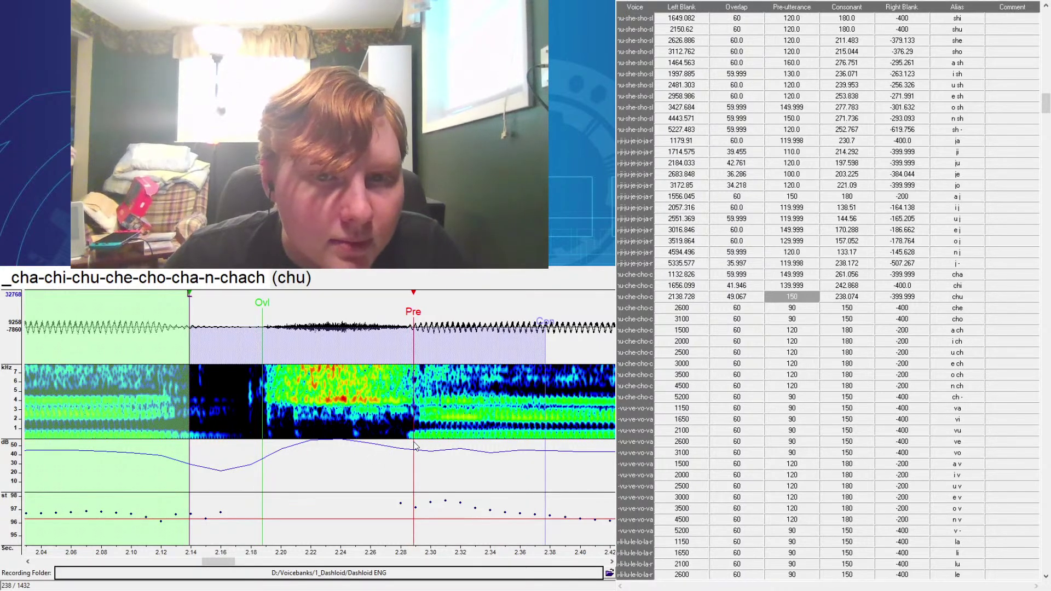
scroll(275, 423, "right", 5)
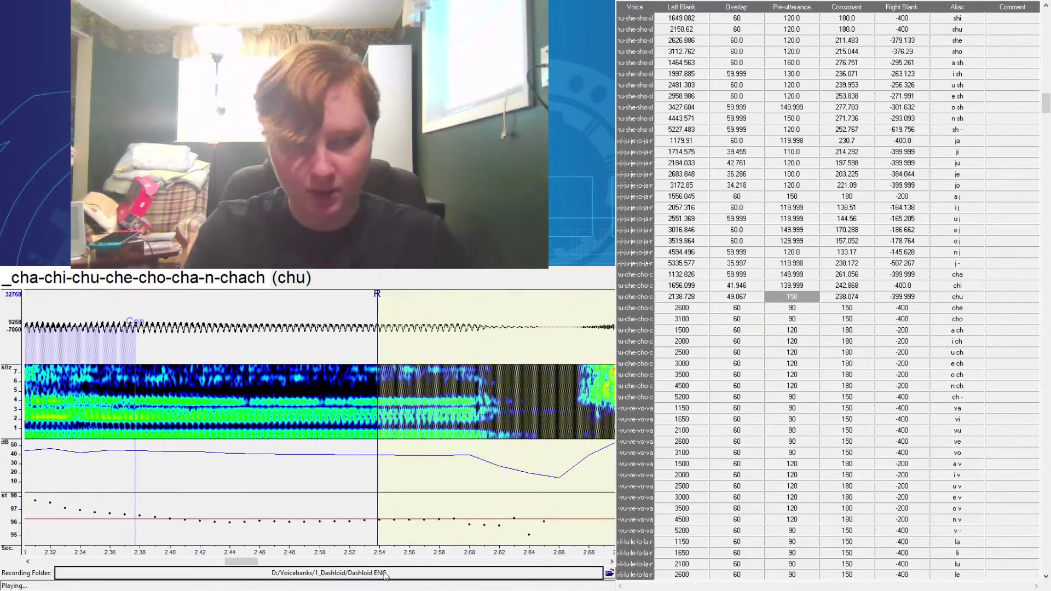
- Set the "che" alias's pre-utterance to 130 and align its markers at a left blank of about 2628
key("Down")
left_click_drag(320, 463, 356, 469)
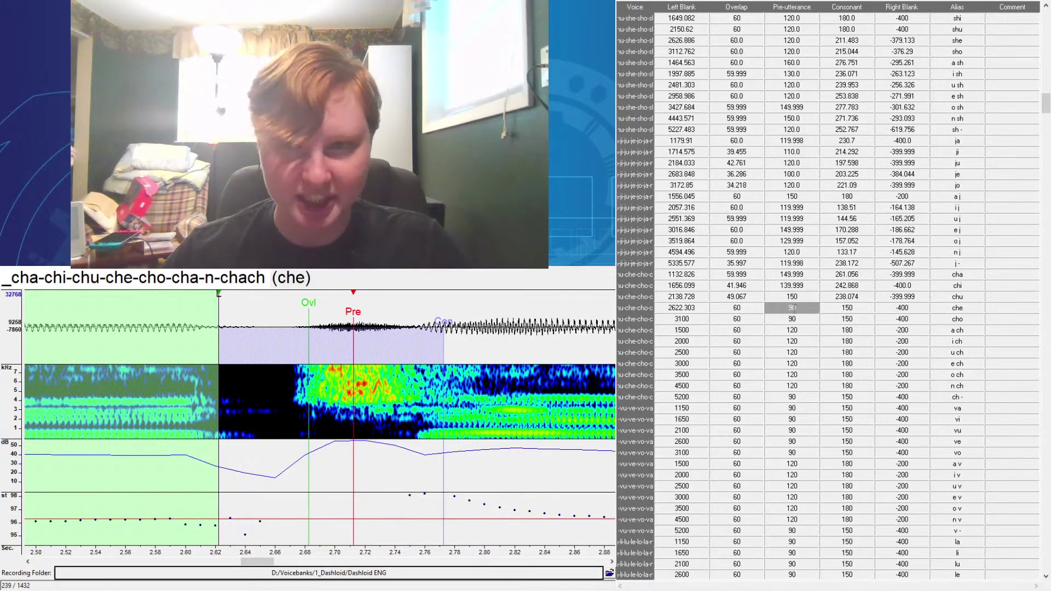
key("BackSpace")
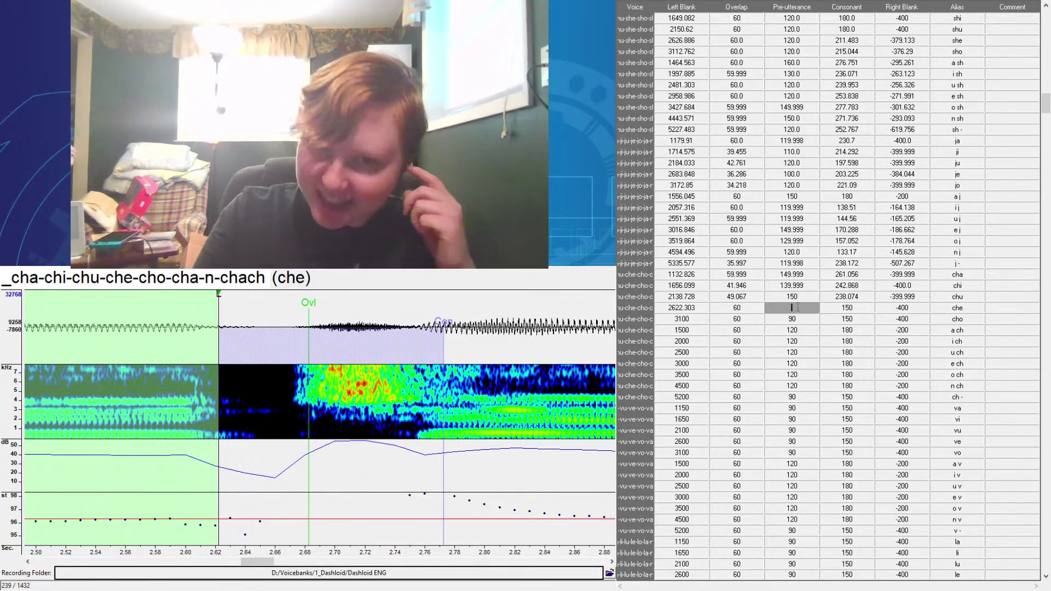
type("130")
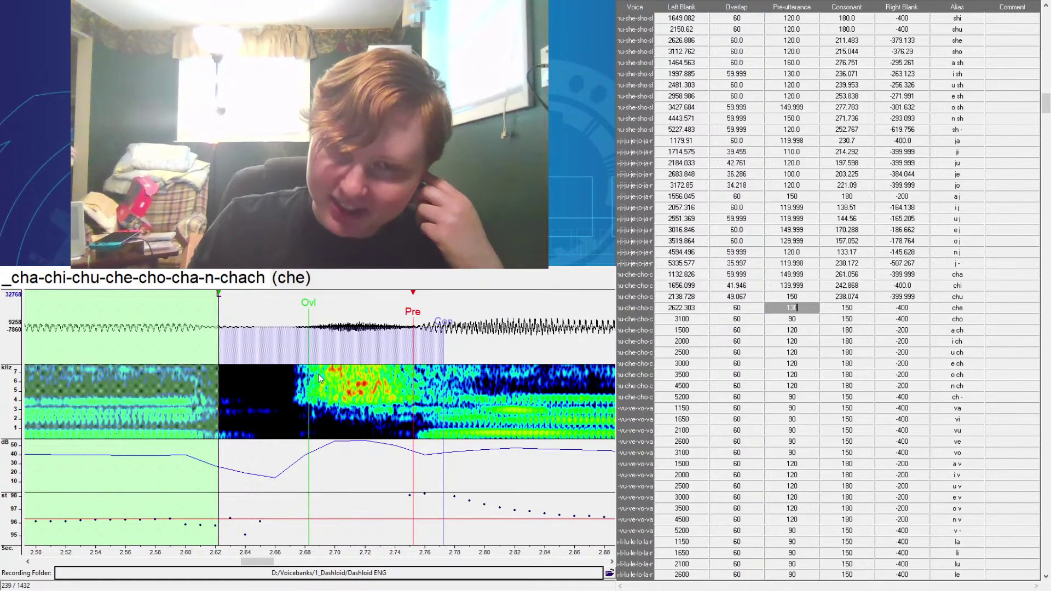
left_click_drag(422, 438, 423, 440)
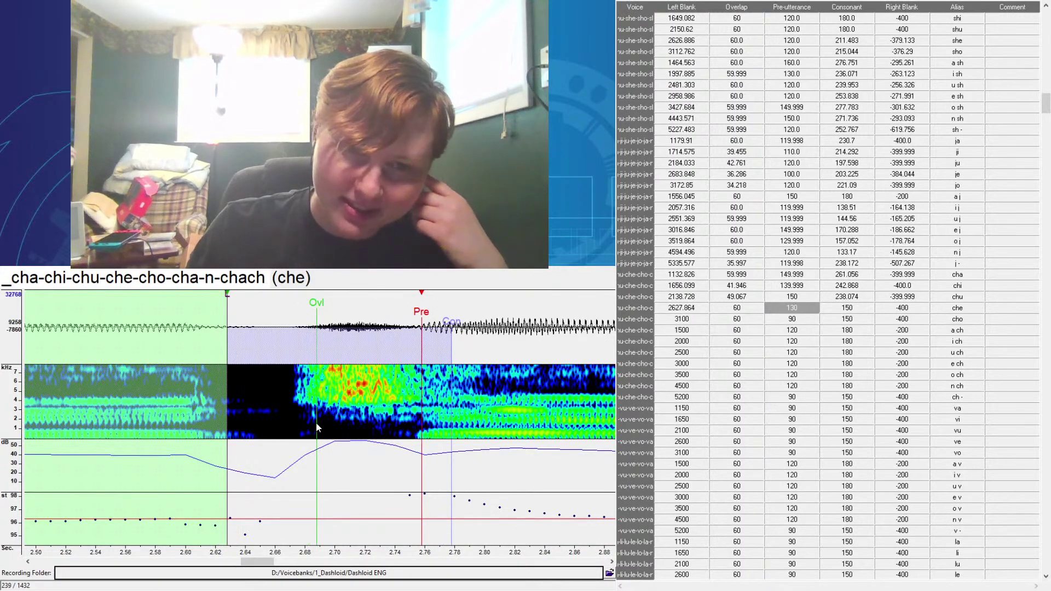
- Adjust the "che" alias's overlap to about 39 and its consonant to about 244
left_click_drag(317, 428, 286, 425)
scroll(391, 412, "right", 3)
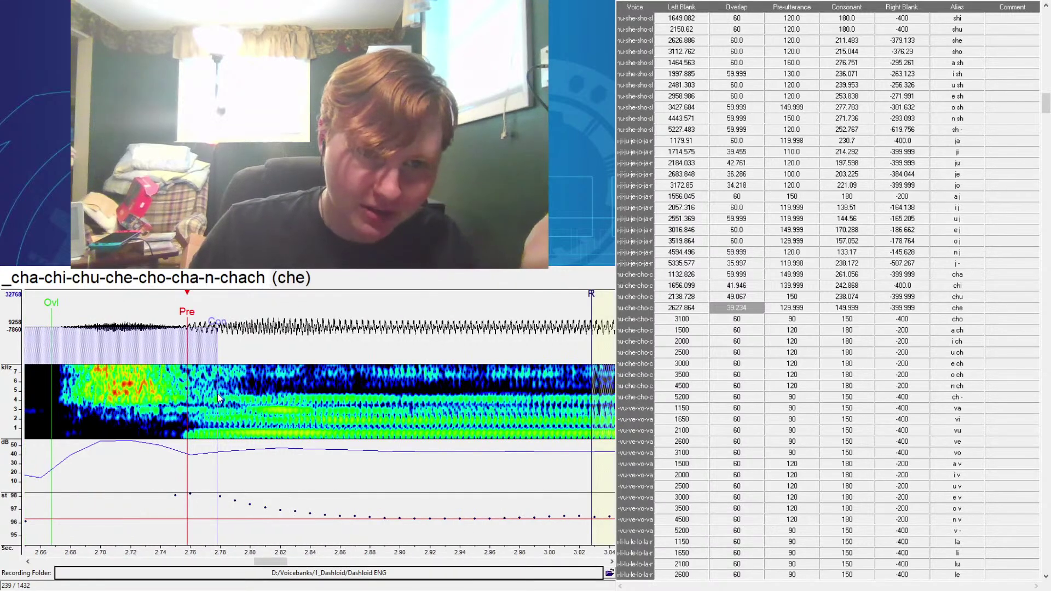
left_click_drag(218, 398, 357, 398)
scroll(357, 399, "right", 3)
- Set the "cho" alias's pre-utterance to 150.0 and consonant to 210.0, with its left blank at about 3105
key("Down")
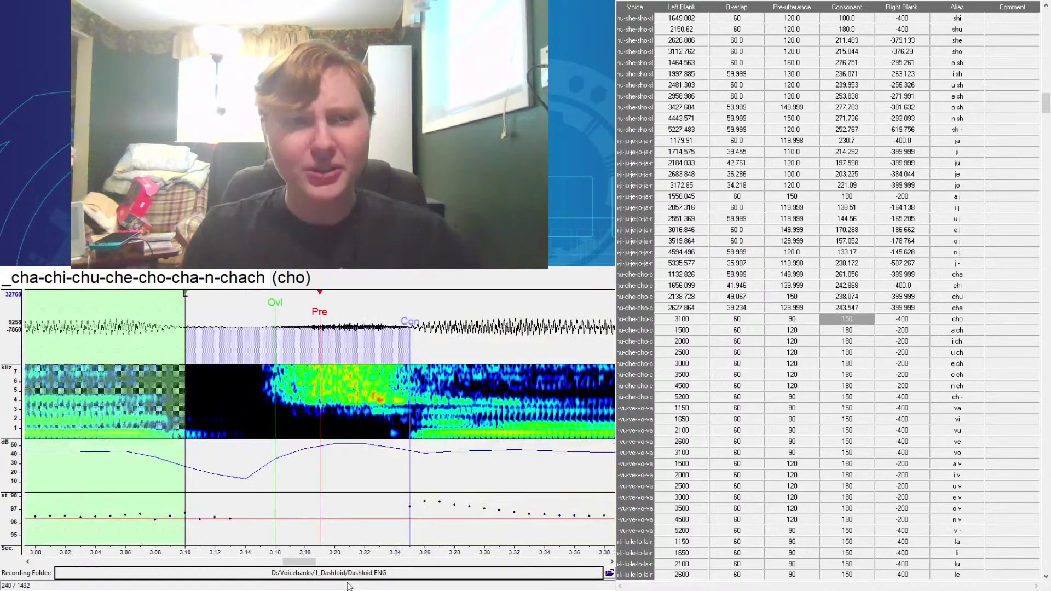
left_click_drag(318, 458, 322, 461)
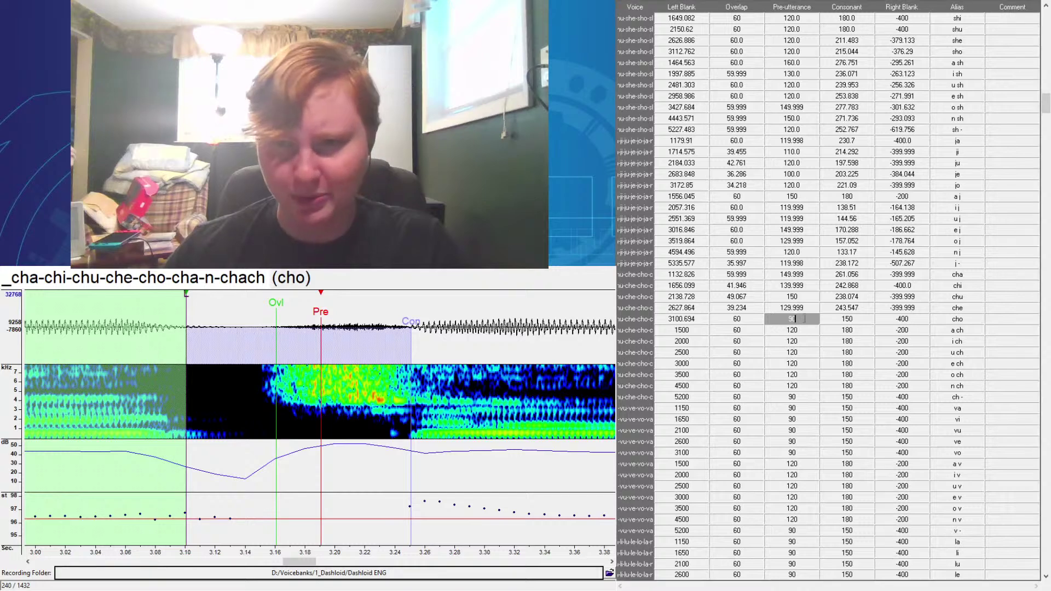
left_click(847, 318)
scroll(859, 372, "down", 5)
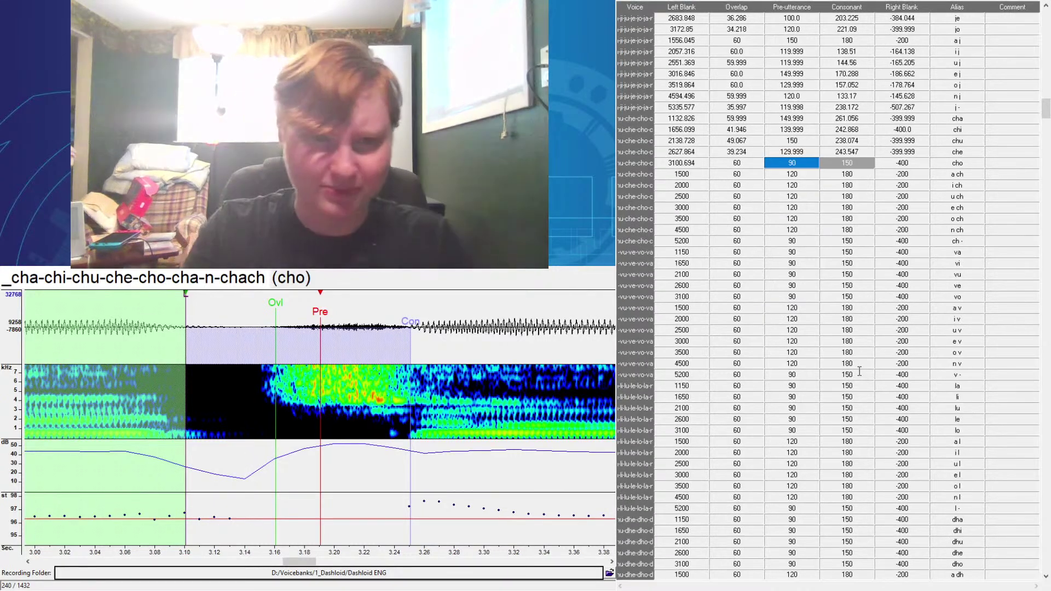
left_click_drag(323, 353, 422, 354)
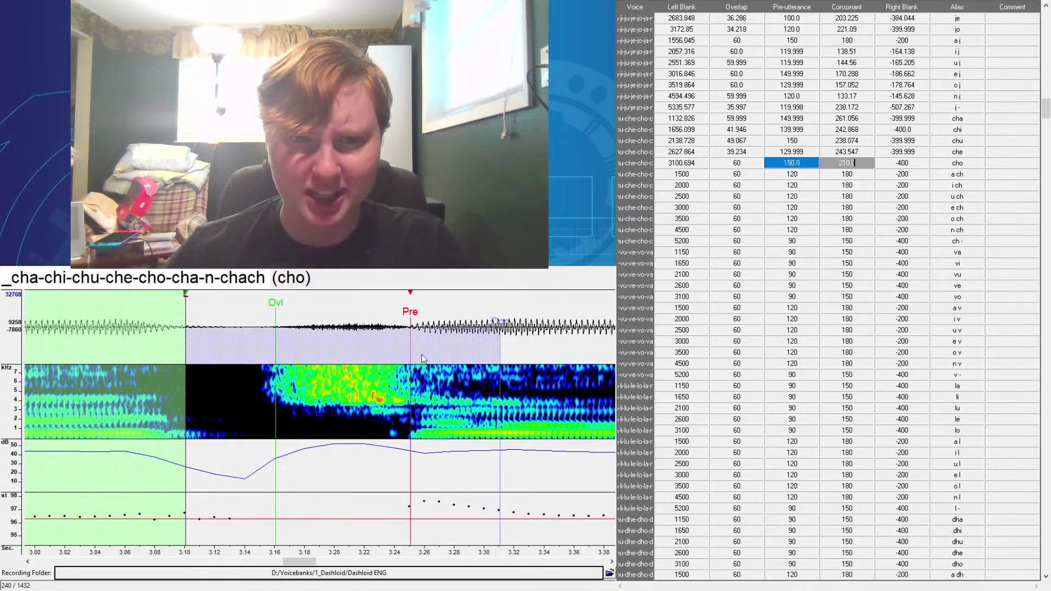
left_click_drag(410, 442, 416, 442)
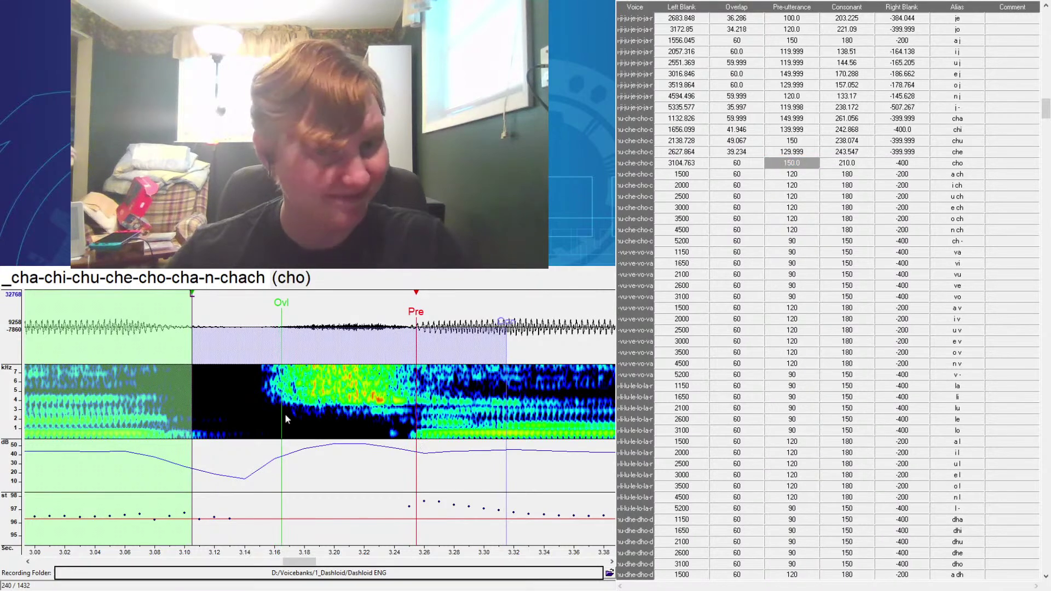
- Adjust the "cho" alias's overlap to about 38 and its consonant to about 245
left_click_drag(283, 413, 250, 413)
scroll(549, 556, "right", 2)
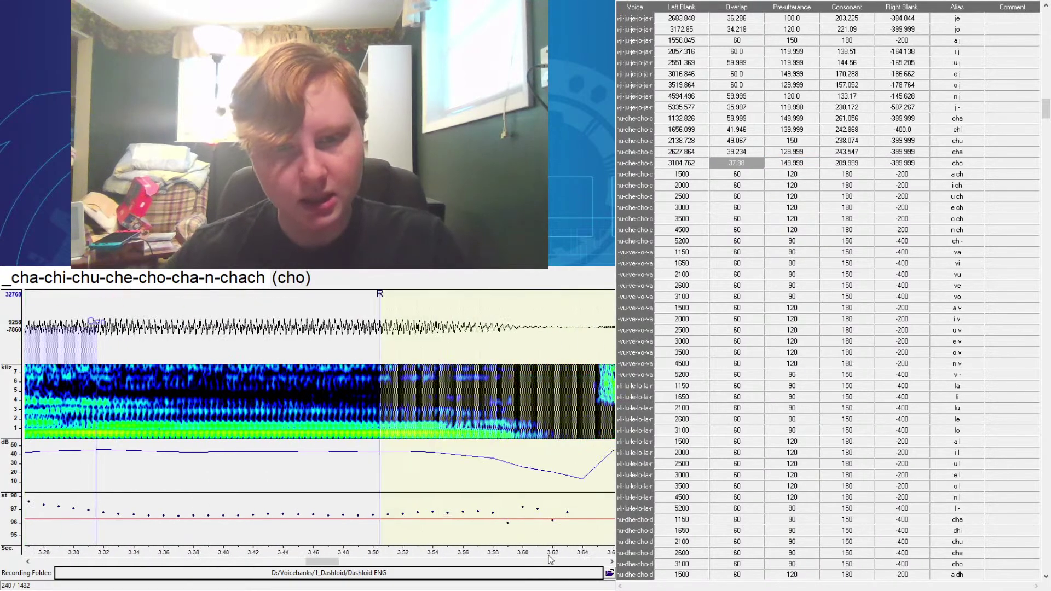
left_click_drag(97, 389, 148, 391)
- Set the "a ch" alias's pre-utterance to 140, left blank to about 1506, consonant to about 165 and right blank to about -187
key("Down")
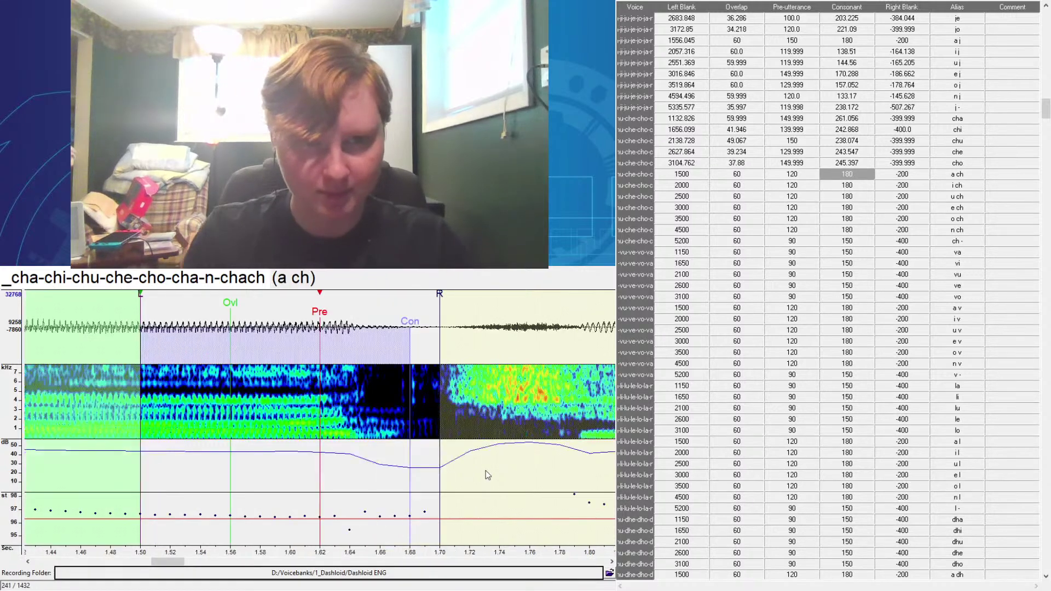
left_click_drag(316, 380, 358, 449)
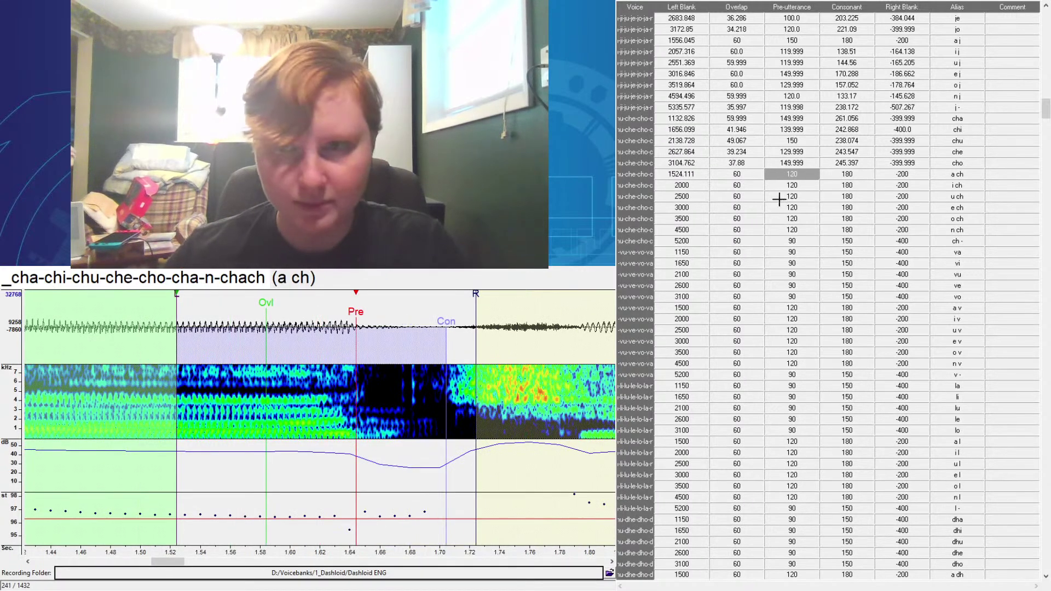
type("140")
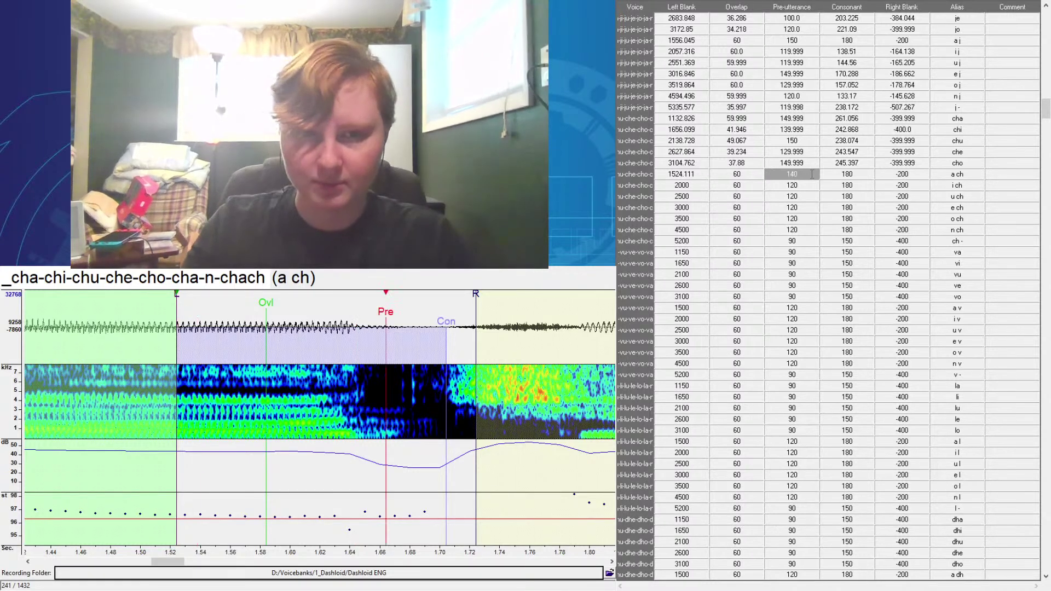
left_click_drag(388, 445, 361, 445)
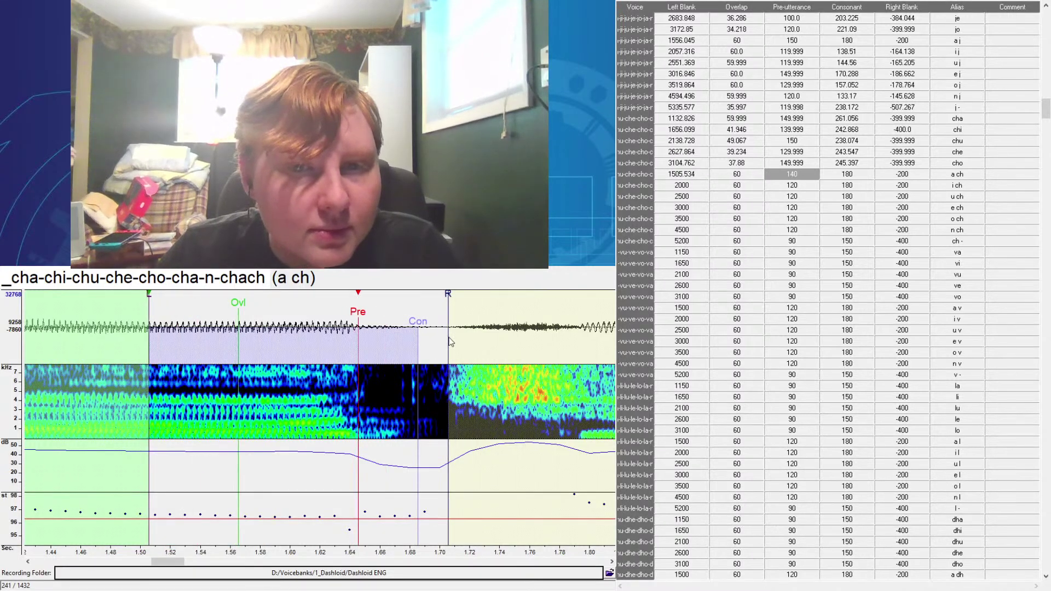
mouse_move(450, 341)
left_mouse_down()
mouse_move(404, 345)
mouse_move(431, 347)
left_mouse_up()
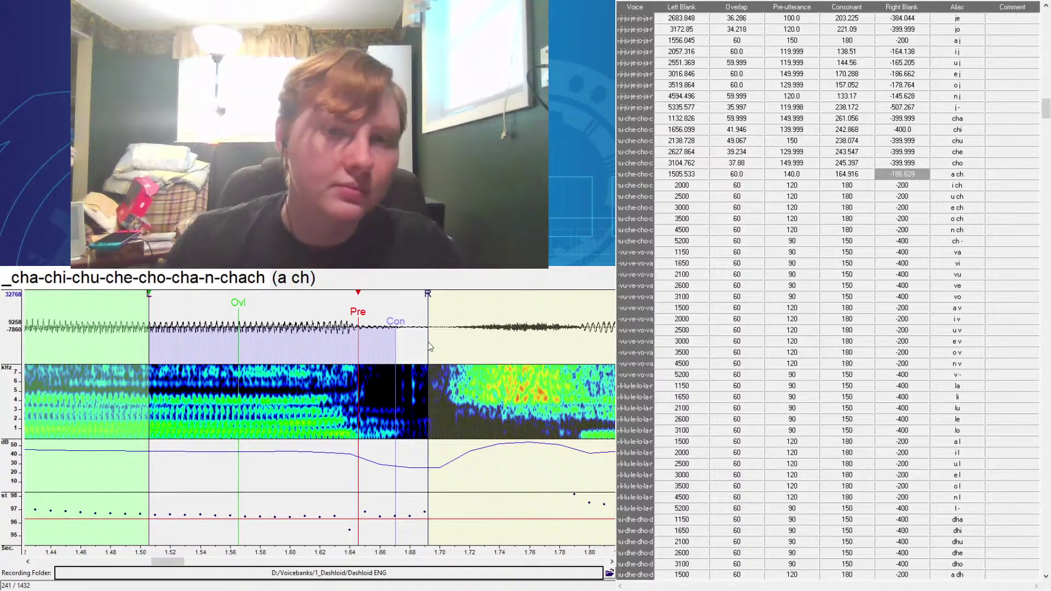
- Set the "i ch" alias's left blank to about 2012, consonant to about 146 and right blank to about -162
key("Down")
left_click_drag(306, 448, 323, 448)
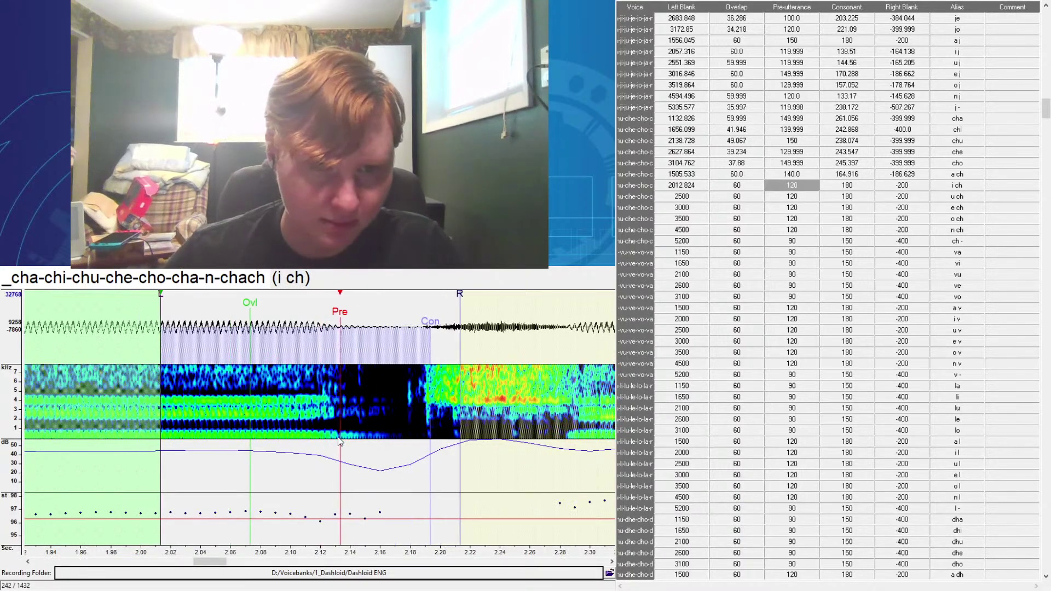
mouse_move(459, 352)
left_mouse_down()
mouse_move(379, 340)
mouse_move(402, 346)
left_mouse_up()
- Set the "u ch" alias's left blank to about 2491, consonant to about 148 and right blank to about -167
key("Down")
left_click_drag(321, 435, 307, 436)
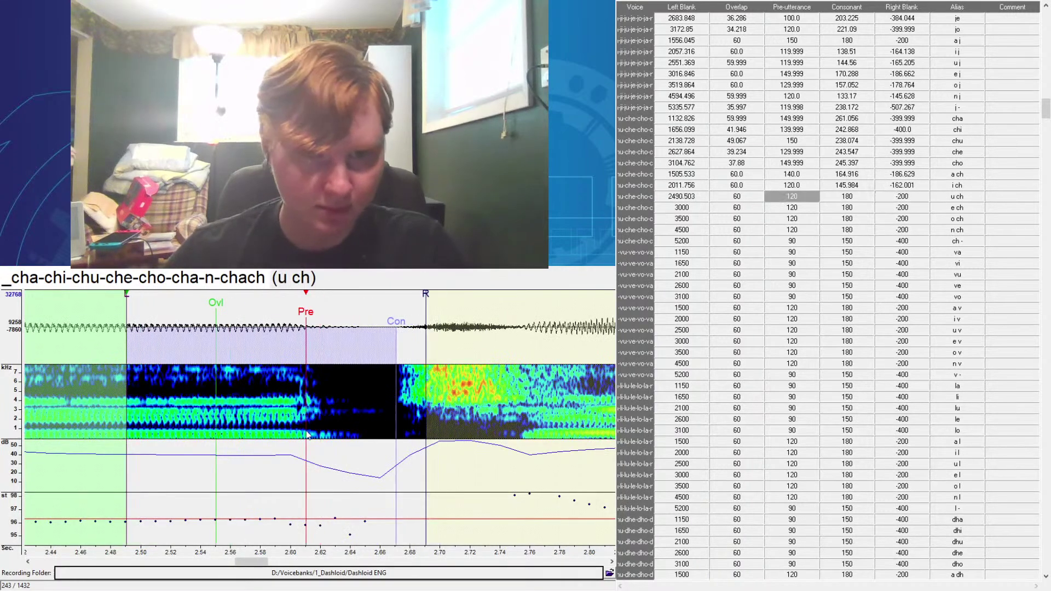
mouse_move(428, 348)
left_mouse_down()
mouse_move(348, 345)
mouse_move(377, 341)
left_mouse_up()
- Set the "e ch" alias's left blank to about 2966, consonant to about 148 and right blank to about -167
key("Down")
left_click(268, 447)
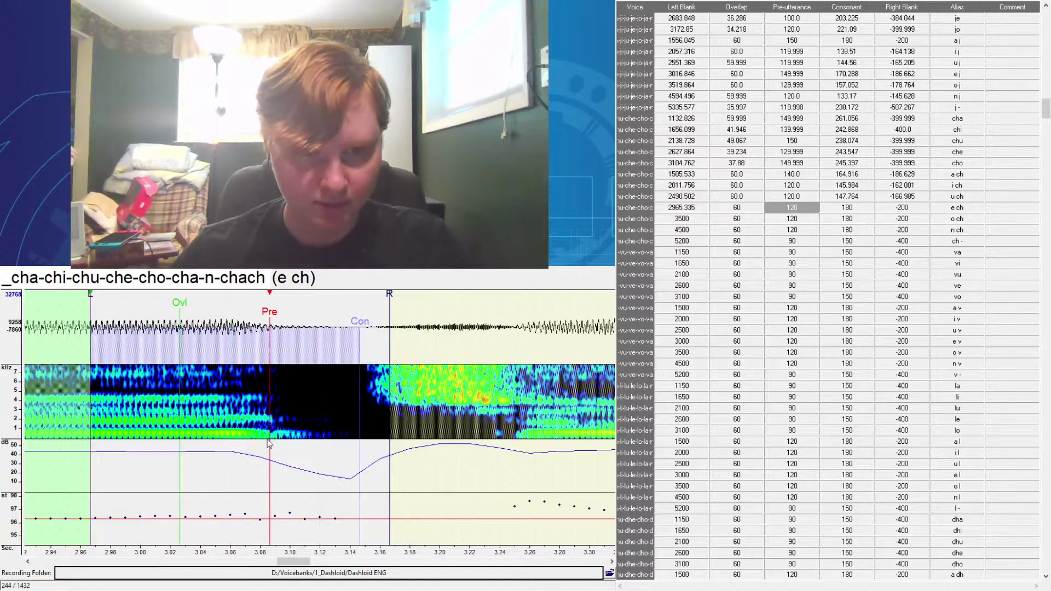
mouse_move(391, 350)
left_mouse_down()
mouse_move(313, 344)
mouse_move(340, 335)
left_mouse_up()
- Set the "o ch" alias's pre-utterance to 160 and its left blank to about 3435
key("Down")
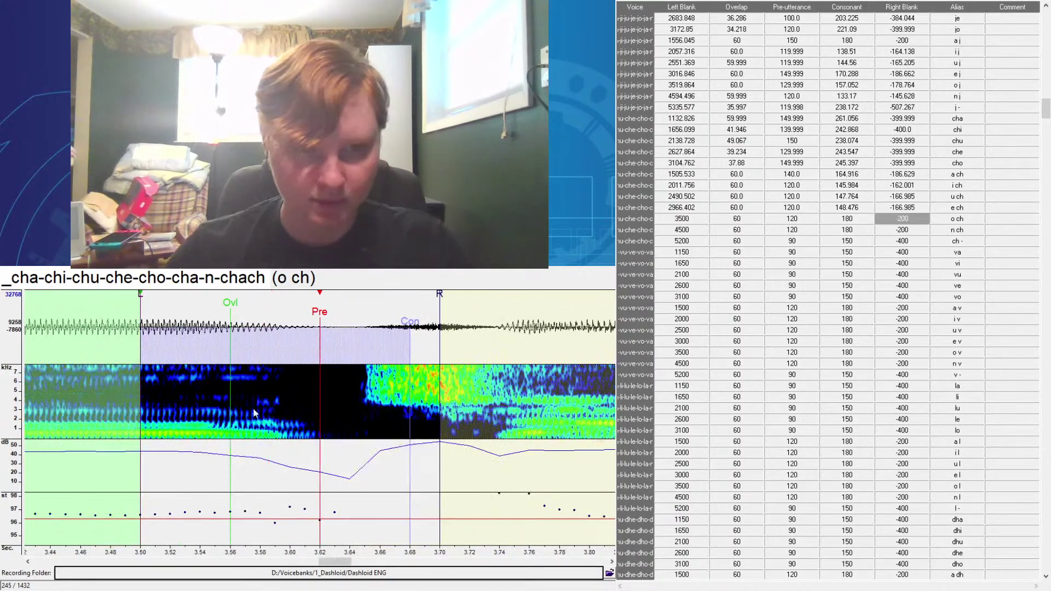
left_click(270, 445)
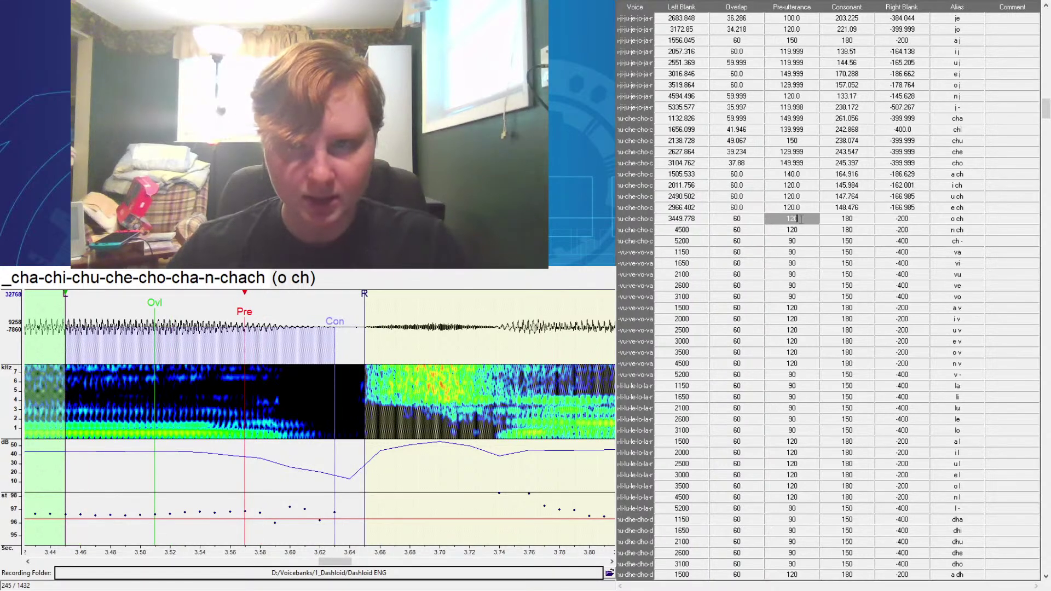
type("6")
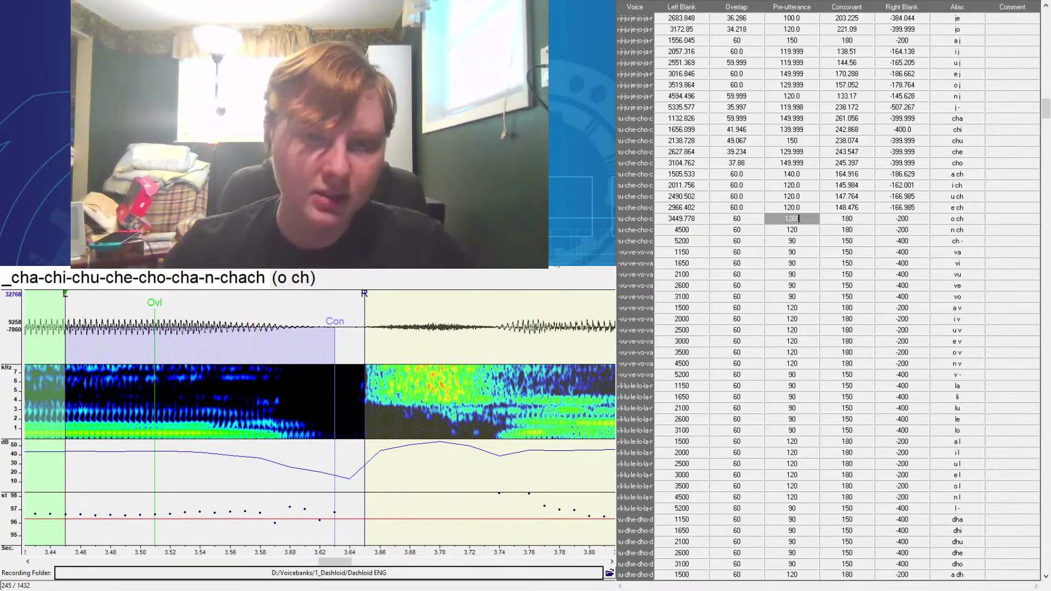
key("Left")
key("BackSpace")
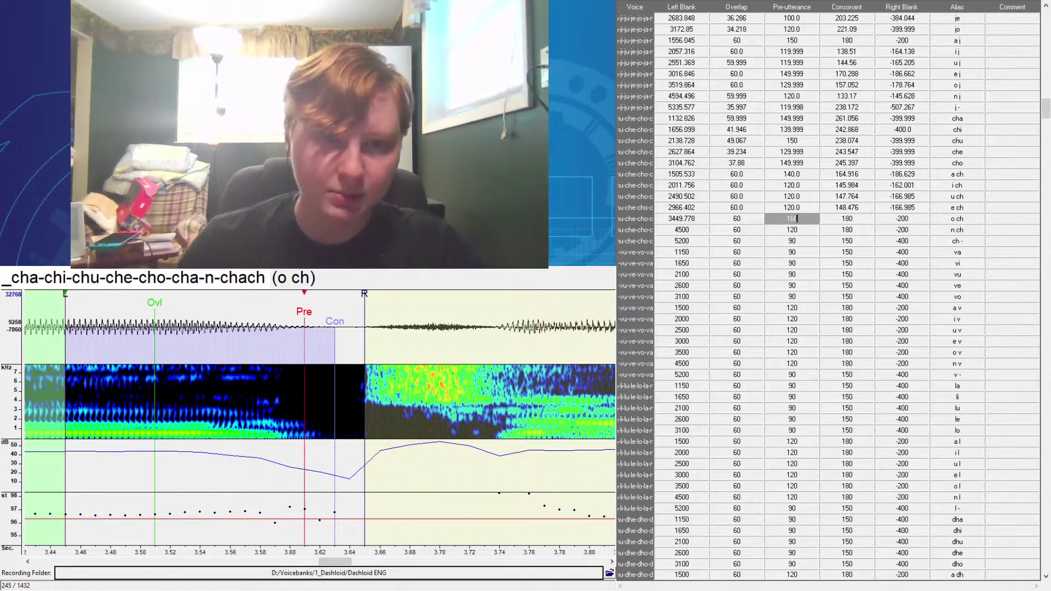
left_click_drag(304, 454, 283, 440)
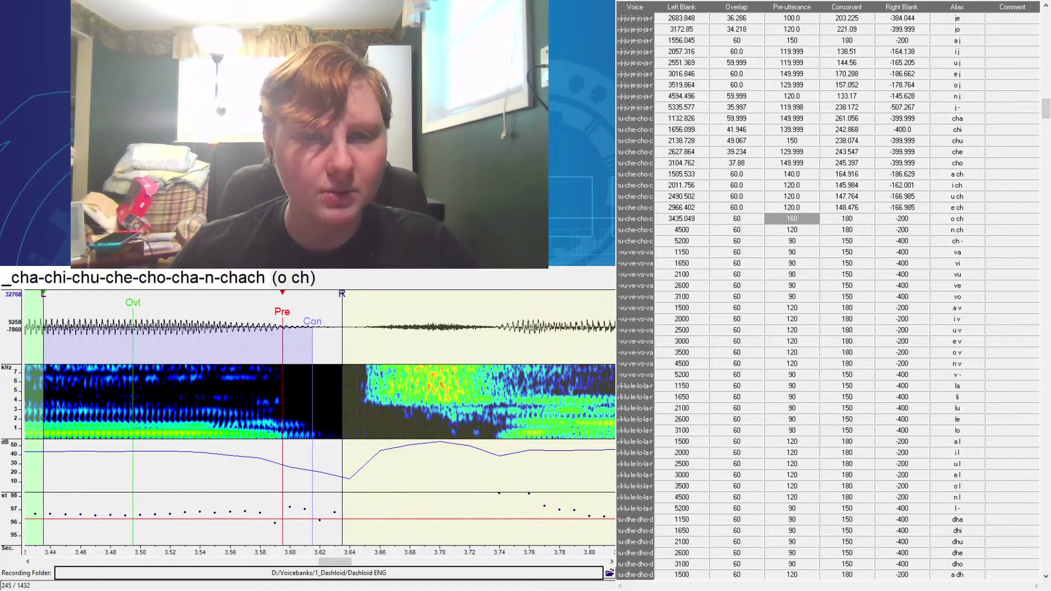
scroll(298, 587, "left", 3)
- Set the "n ch" alias's pre-utterance to 140, left blank to about 4517, consonant to about 156 and right blank to about -168
key("Down")
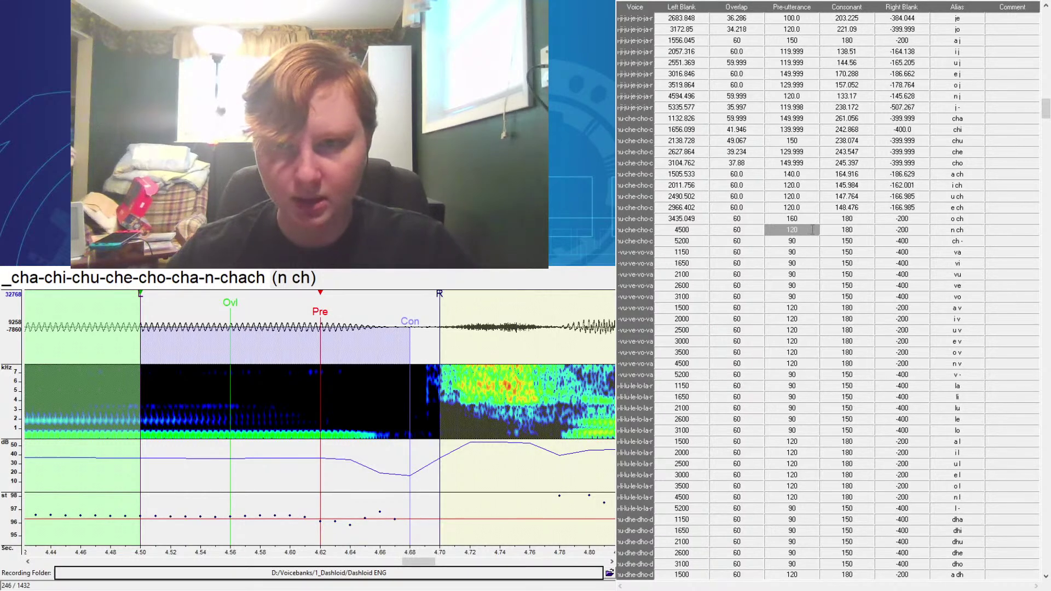
type("140")
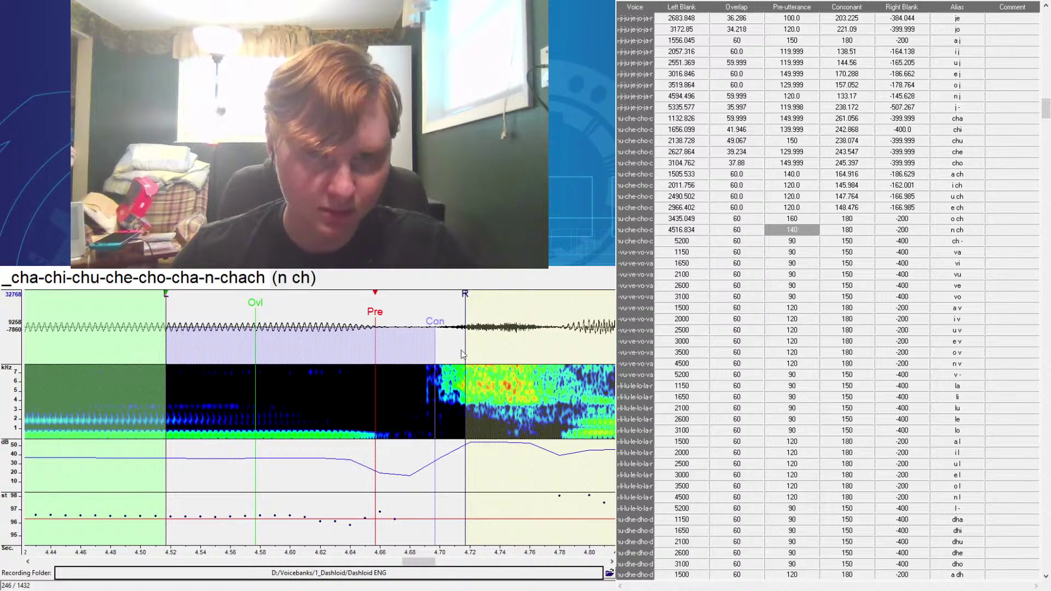
mouse_move(461, 350)
left_mouse_down()
mouse_move(405, 349)
mouse_move(418, 349)
left_mouse_up()
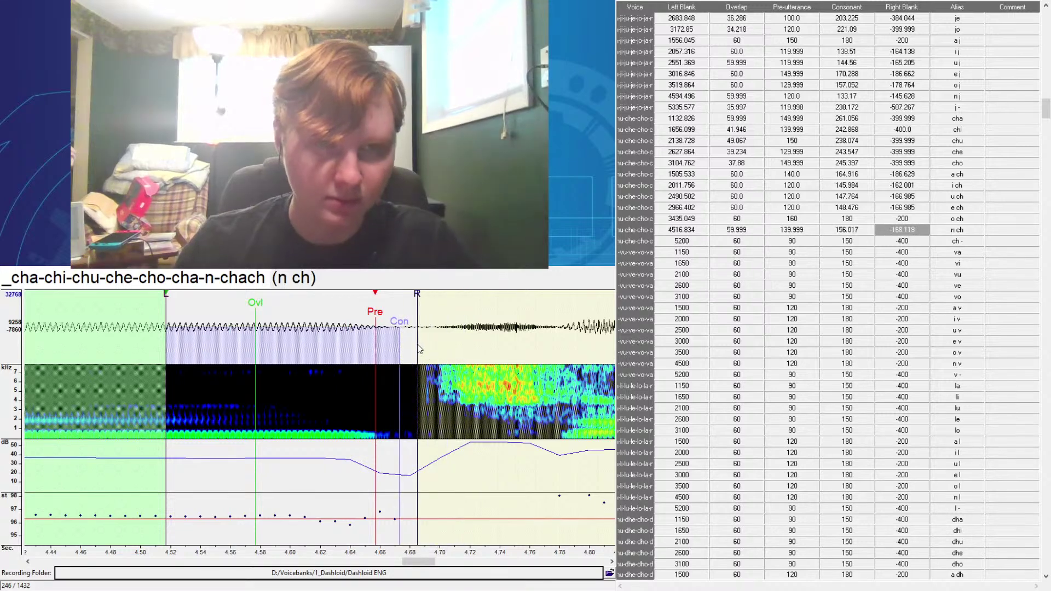
- Set the "ch -" alias's pre-utterance to 120 and its left blank to about 5209
key("Down")
left_click_drag(322, 435, 340, 436)
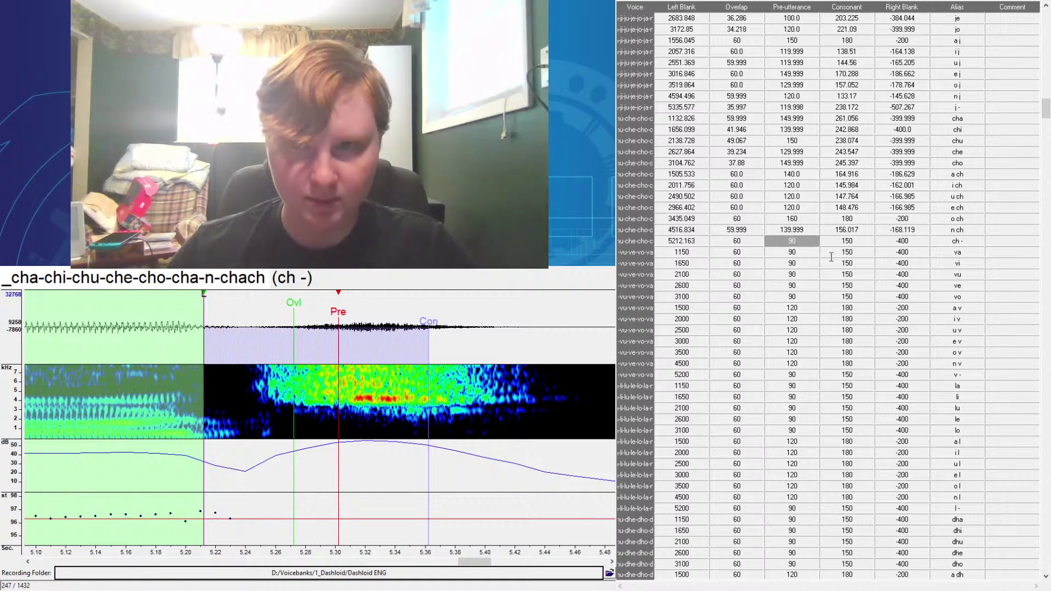
left_click(811, 246)
type("120")
key("Return")
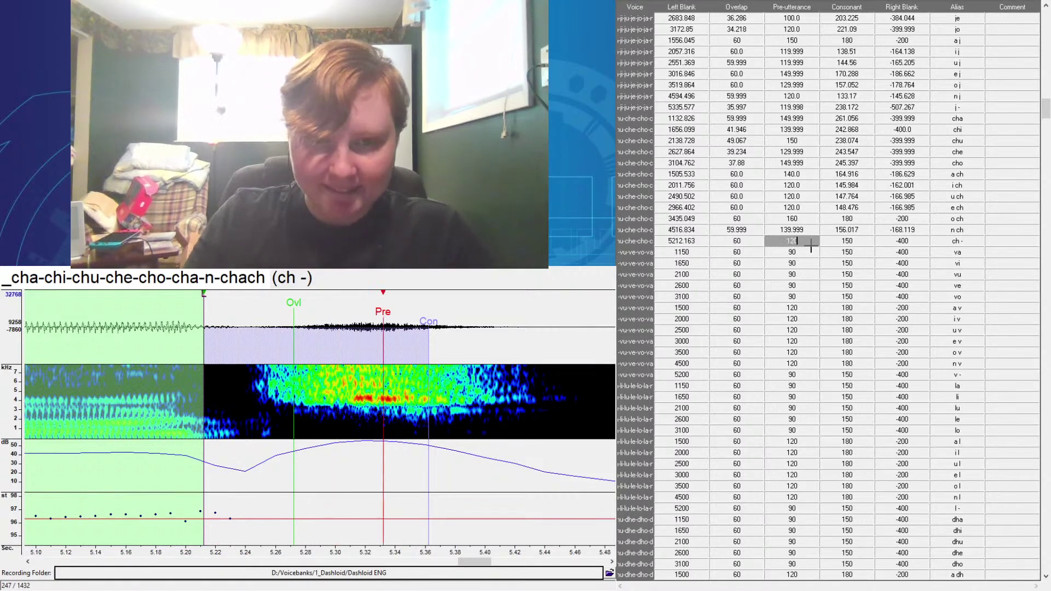
mouse_move(382, 448)
left_mouse_down()
mouse_move(389, 441)
mouse_move(379, 426)
left_mouse_up()
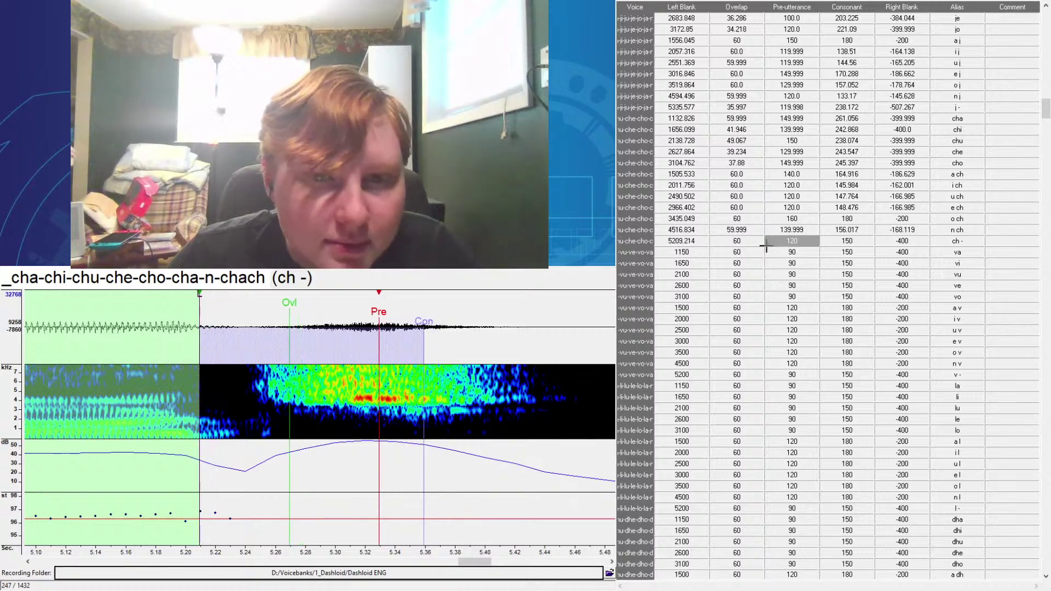
- Set the "ch -" alias's pre-utterance to 150 and consonant to 180, with left blank about 5208 and overlap about 32
left_click(827, 241)
key("Return")
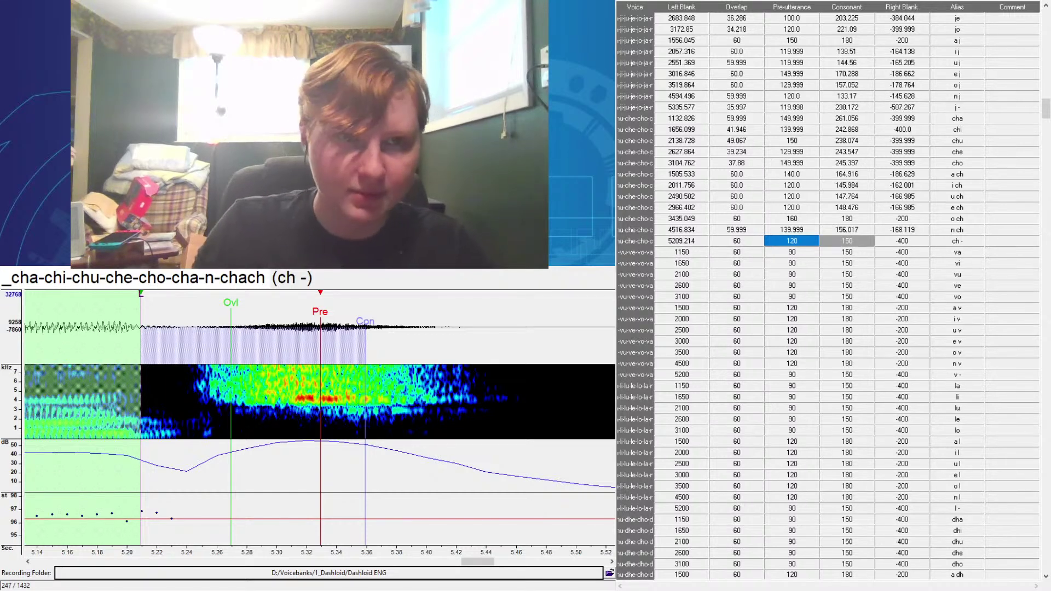
key("F2")
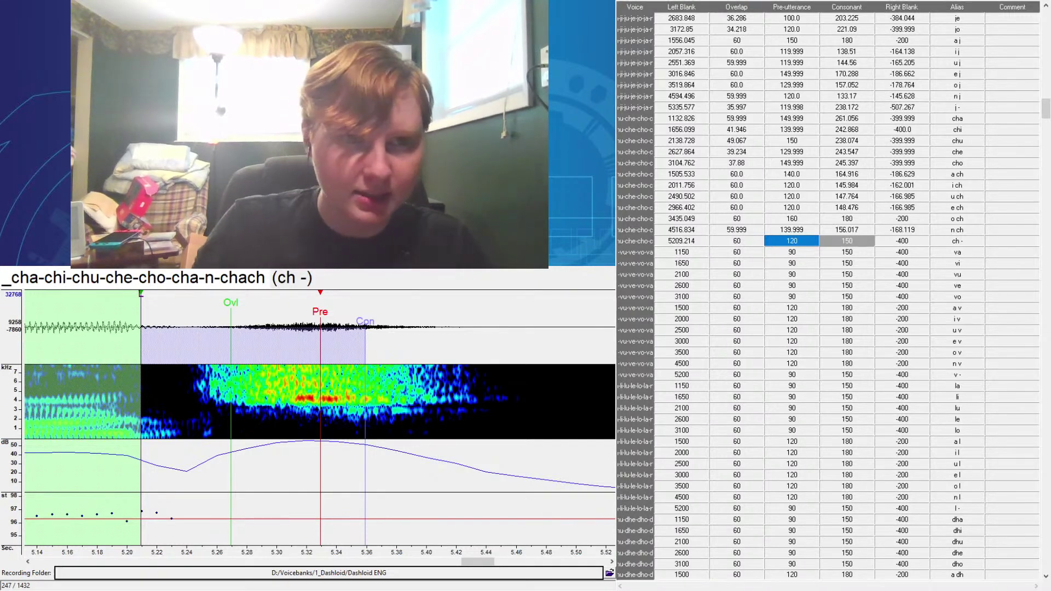
left_click_drag(320, 422, 363, 422)
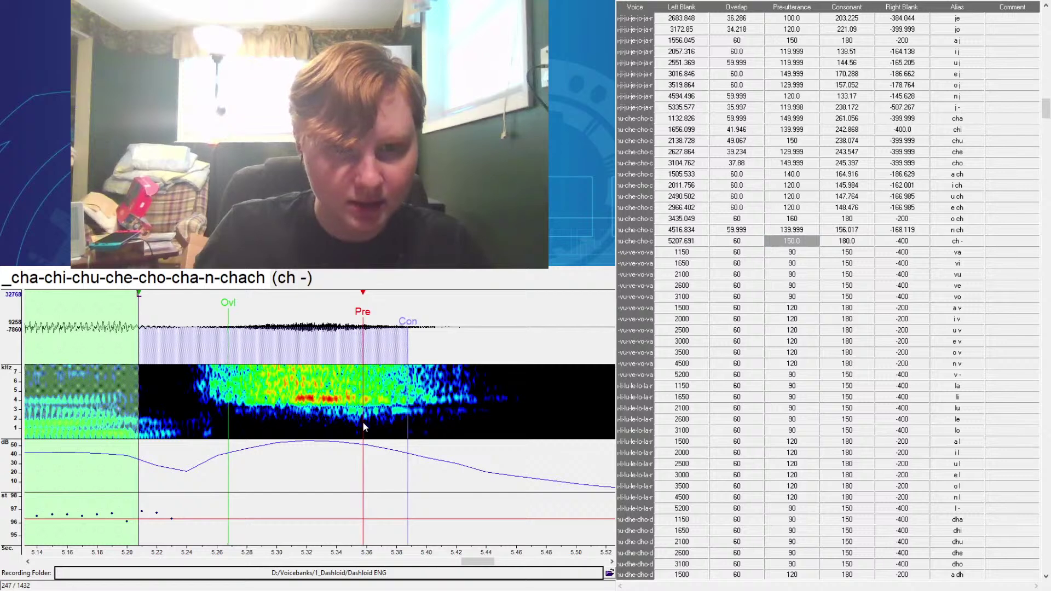
left_click_drag(228, 415, 186, 403)
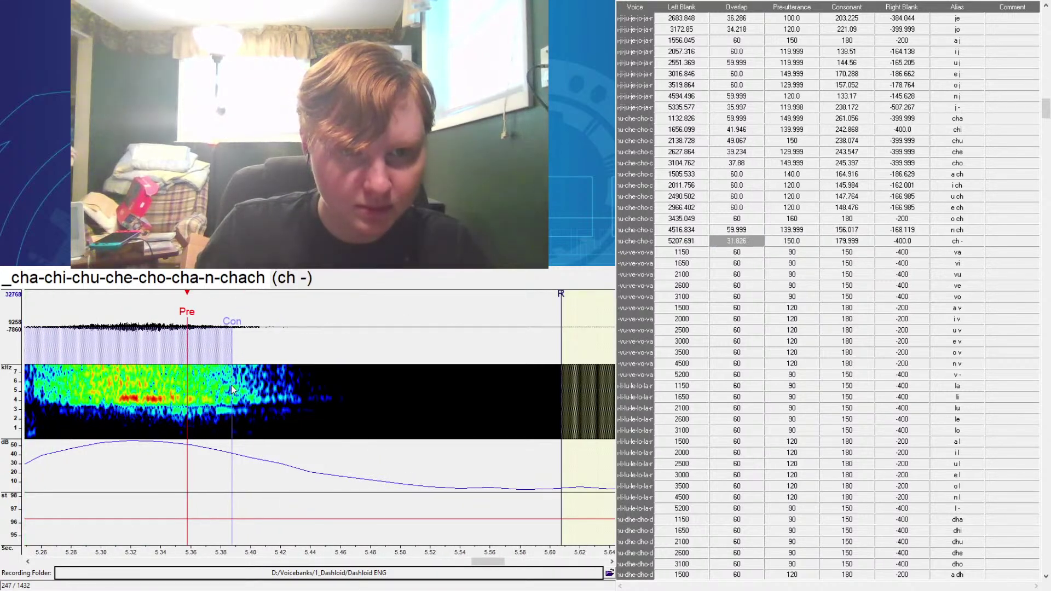
- Extend the "ch -" alias's consonant to about 265 and its right blank to about -539
left_click_drag(231, 385, 351, 444)
scroll(406, 510, "right", 2)
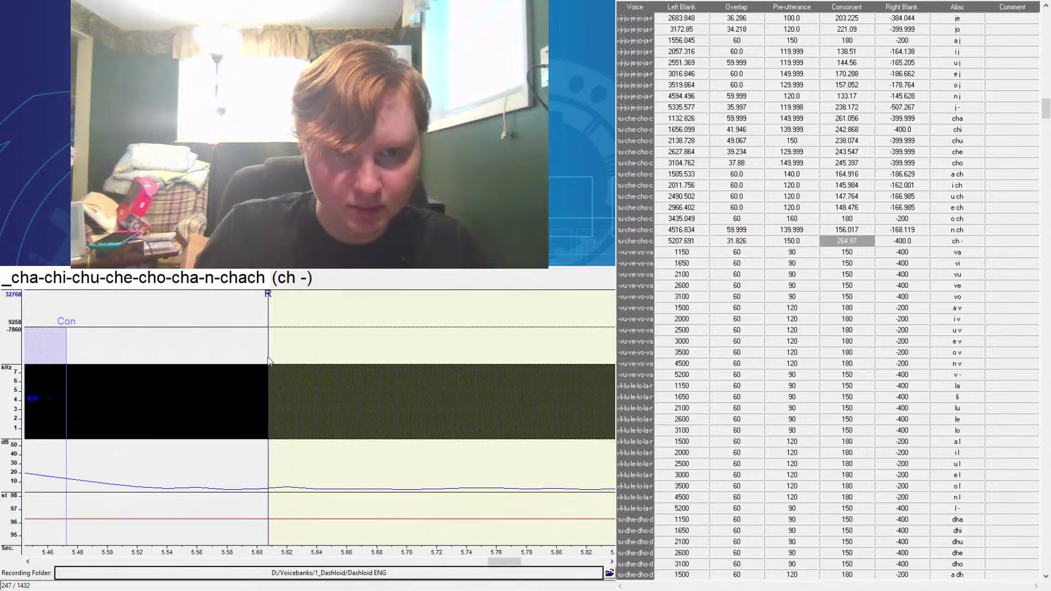
left_click_drag(269, 360, 478, 383)
scroll(539, 567, "left", 4)
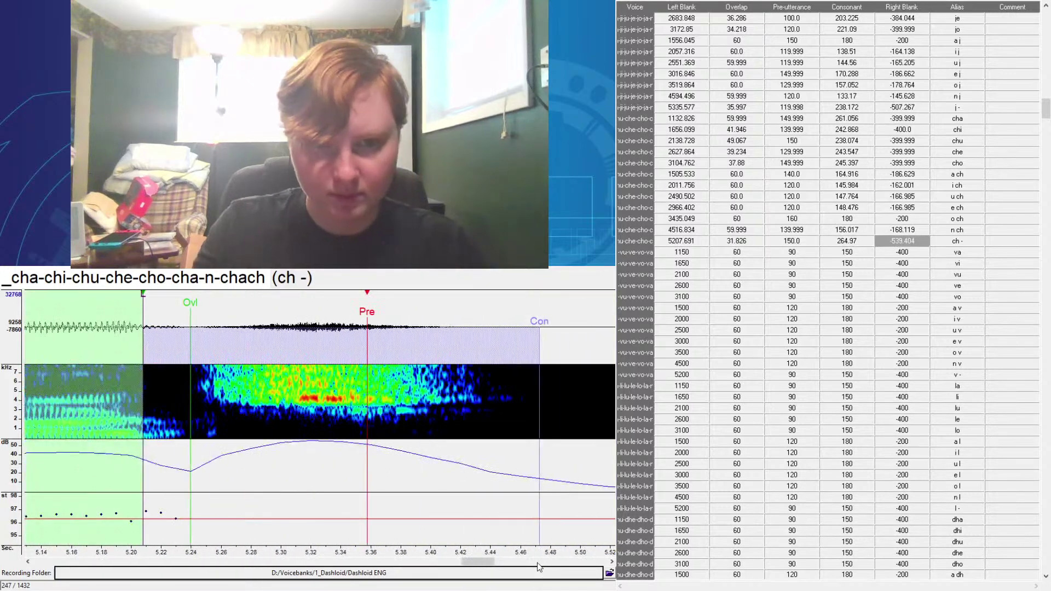
- Set the "va" alias's left blank to about 1163 and check the rest of its vowel
key("Down")
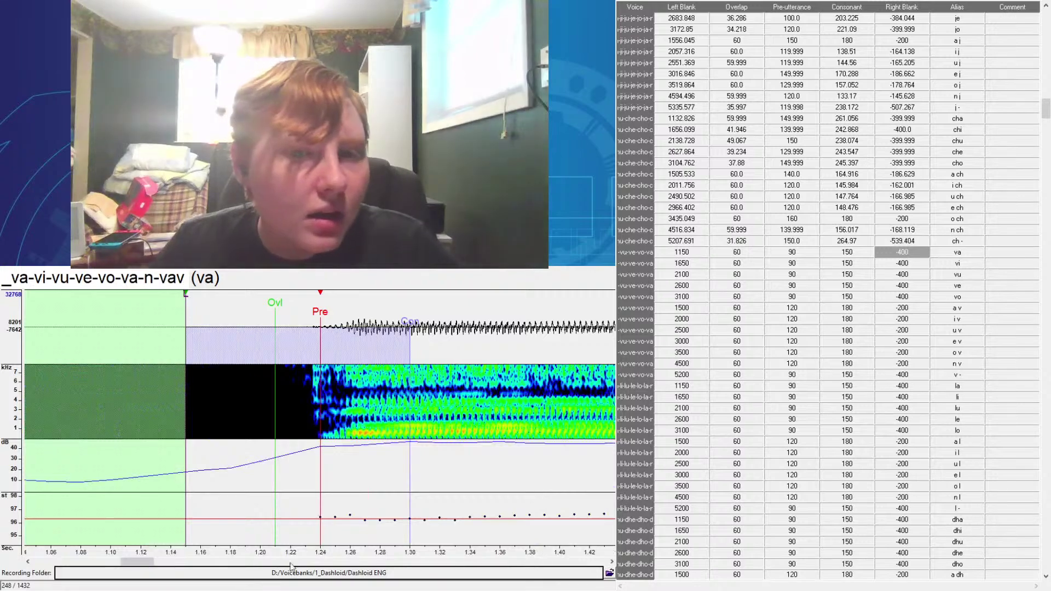
left_click(340, 468)
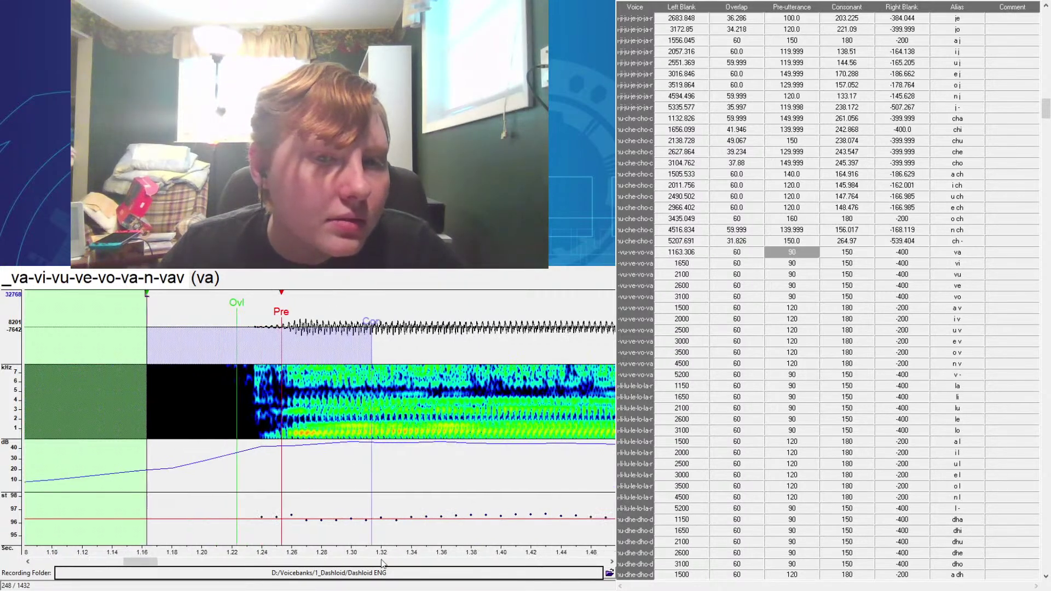
scroll(382, 564, "right", 2)
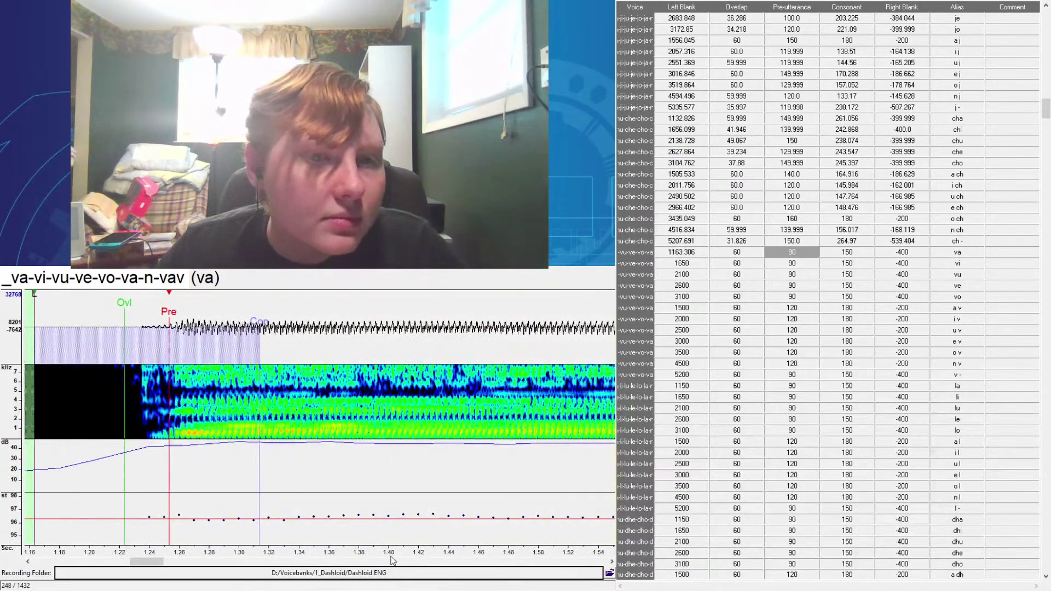
- Set the "vi" alias's overlap to 35, pre-utterance to 70, left blank to about 1710 and consonant to about 158
key("Down")
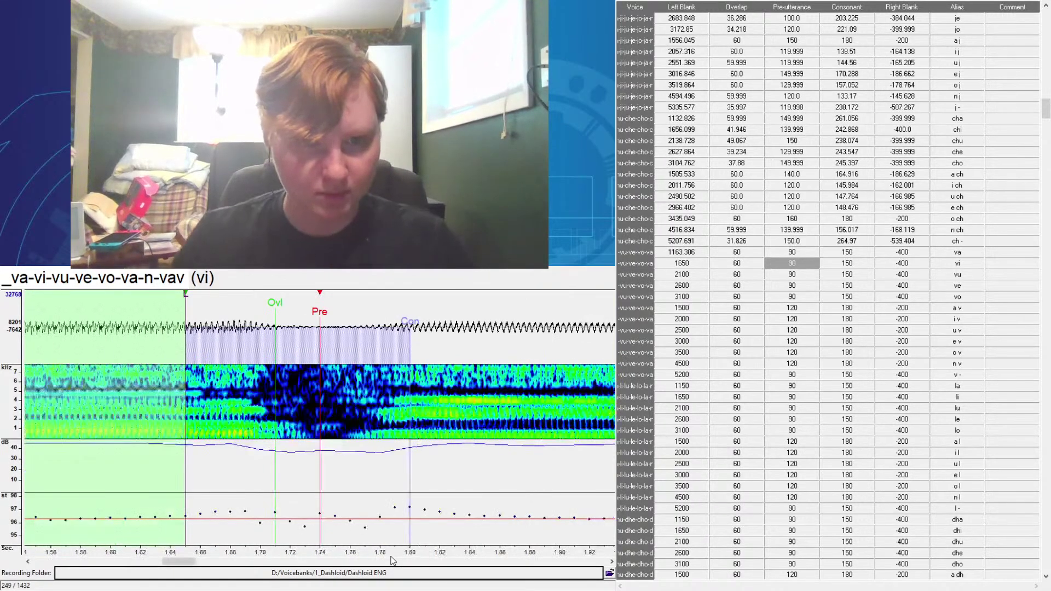
left_click(406, 478)
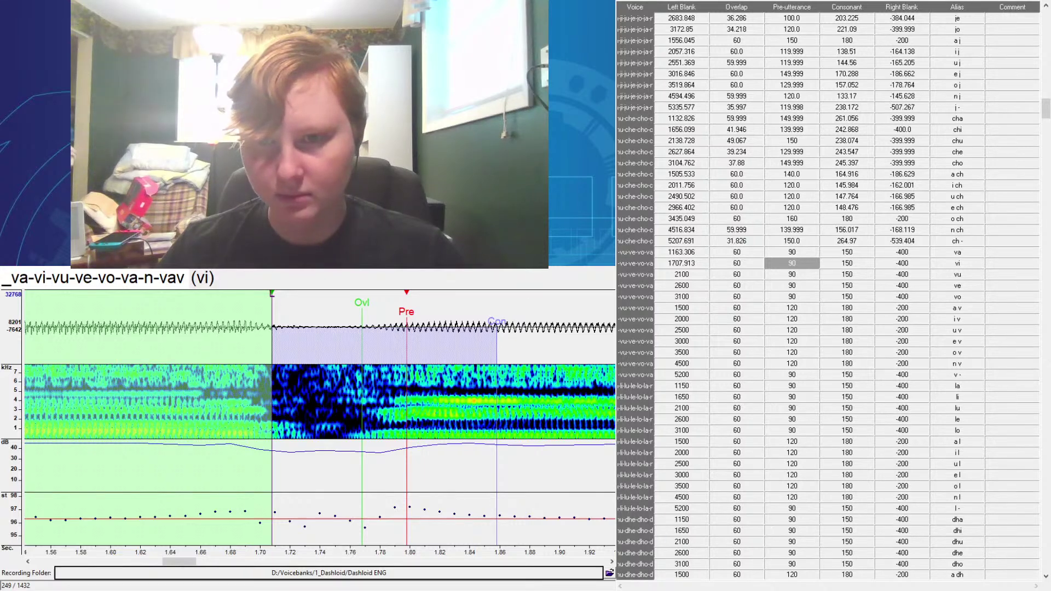
left_click_drag(737, 264, 848, 264)
scroll(880, 323, "down", 2)
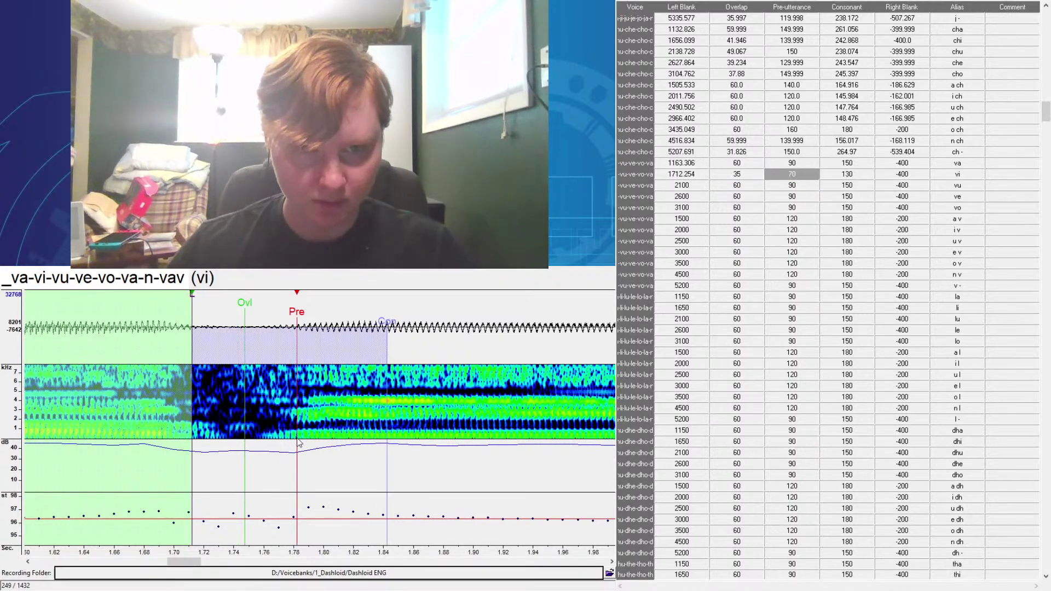
left_click_drag(299, 515, 294, 517)
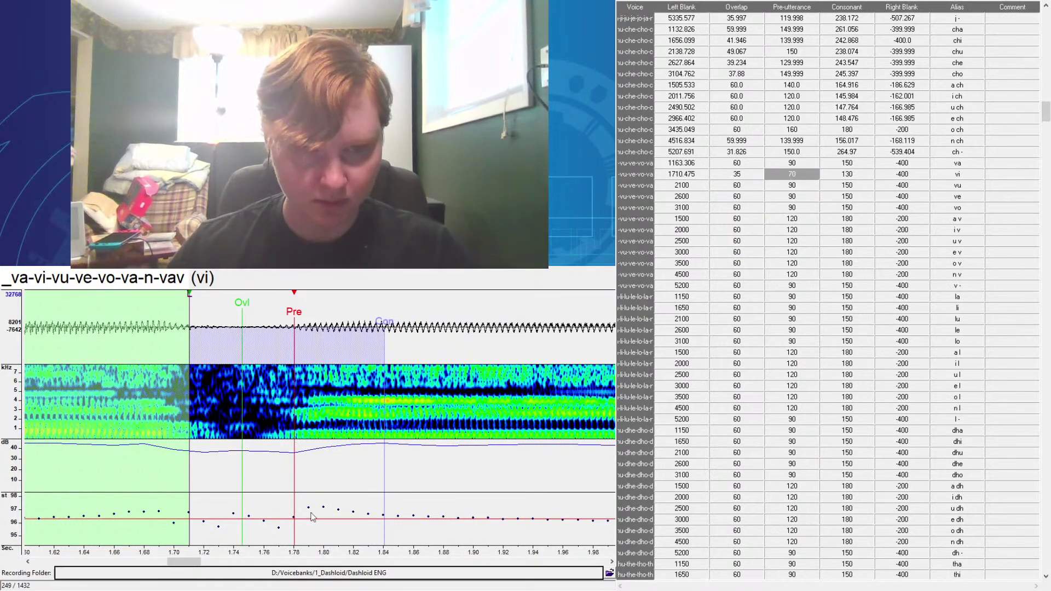
scroll(311, 517, "right", 2)
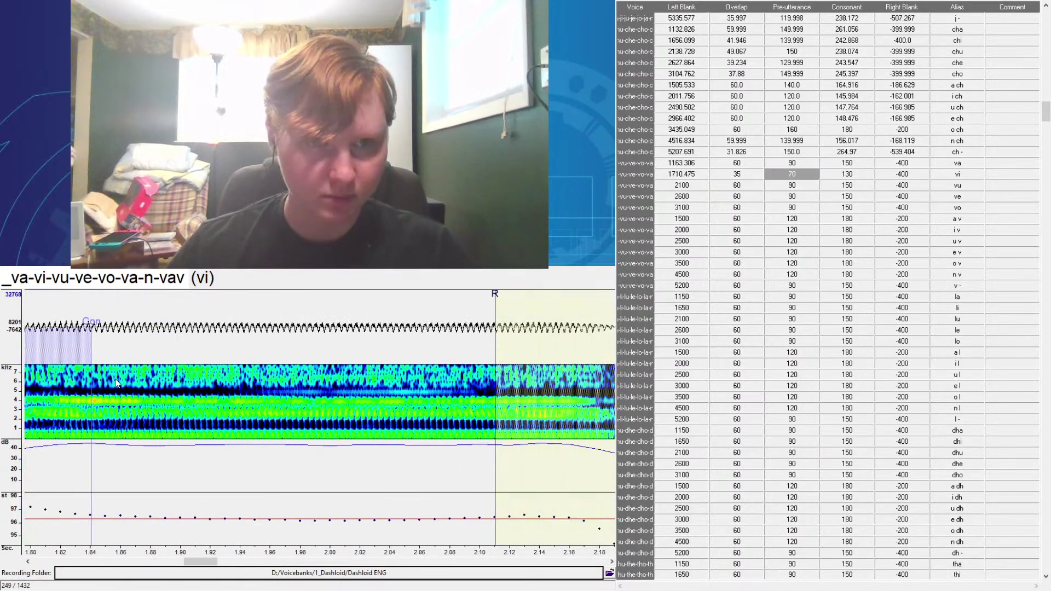
left_click_drag(92, 379, 329, 394)
scroll(230, 492, "right", 2)
- Set the "vu" alias's left blank to about 2196 and check its vowel up to the right blank
key("Down")
scroll(438, 586, "right", 2)
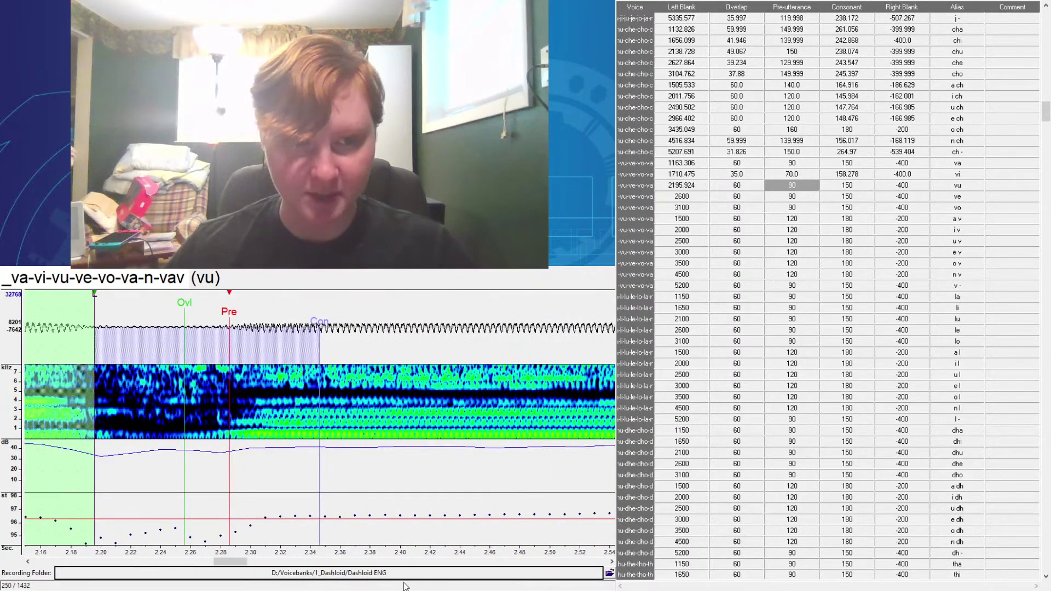
scroll(421, 582, "right", 2)
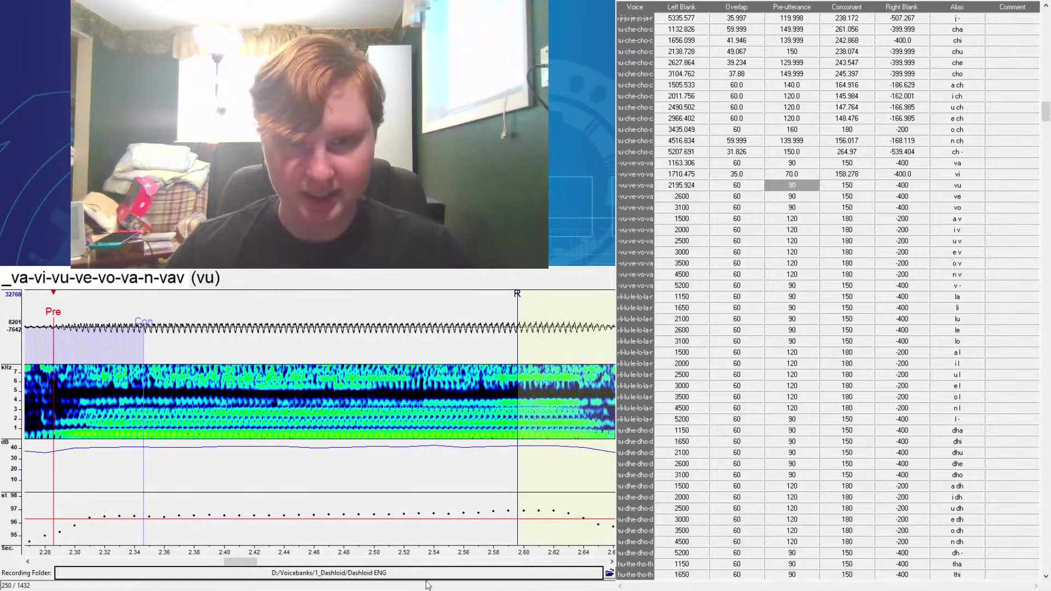
- Align the "ve" alias's pre-utterance marker with the vowel onset, placing its left blank at about 2657
key("Down")
left_click_drag(323, 471, 407, 450)
scroll(408, 585, "right", 2)
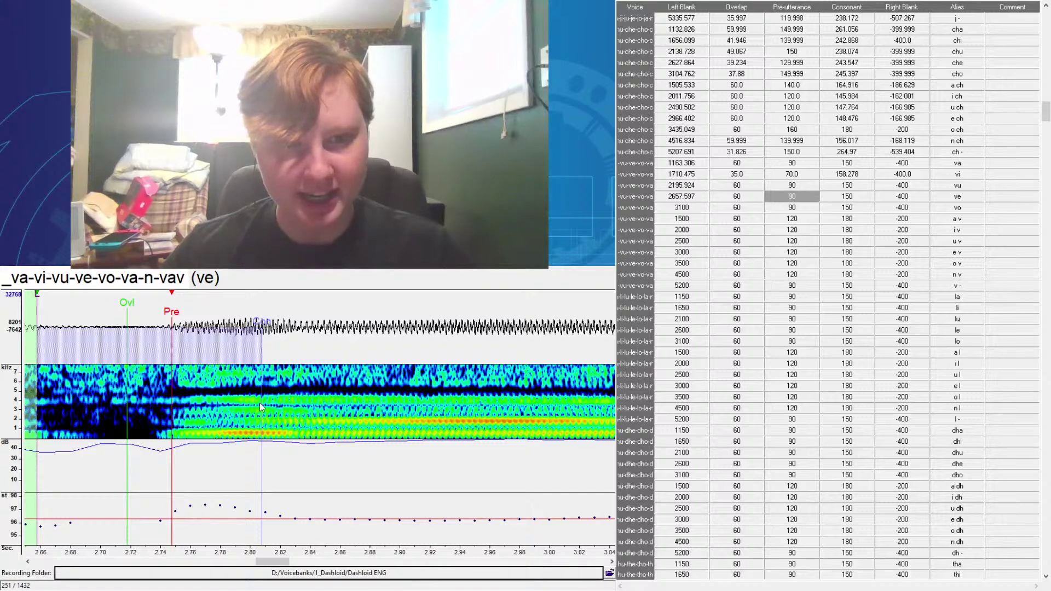
key("F3")
key("F3")
key("F3")
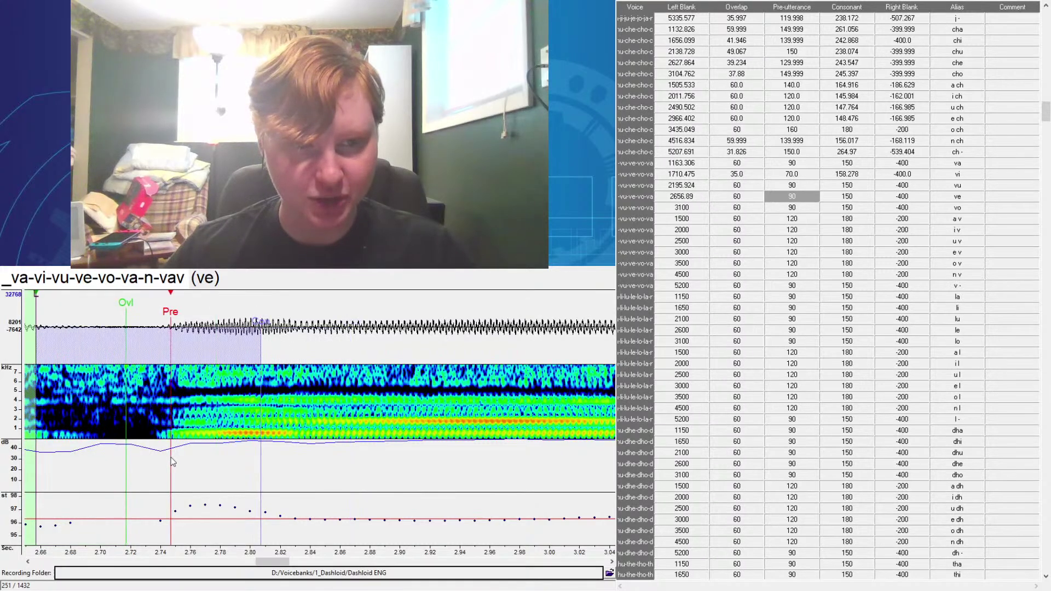
scroll(247, 553, "left", 1)
scroll(247, 557, "left", 1)
key("F3")
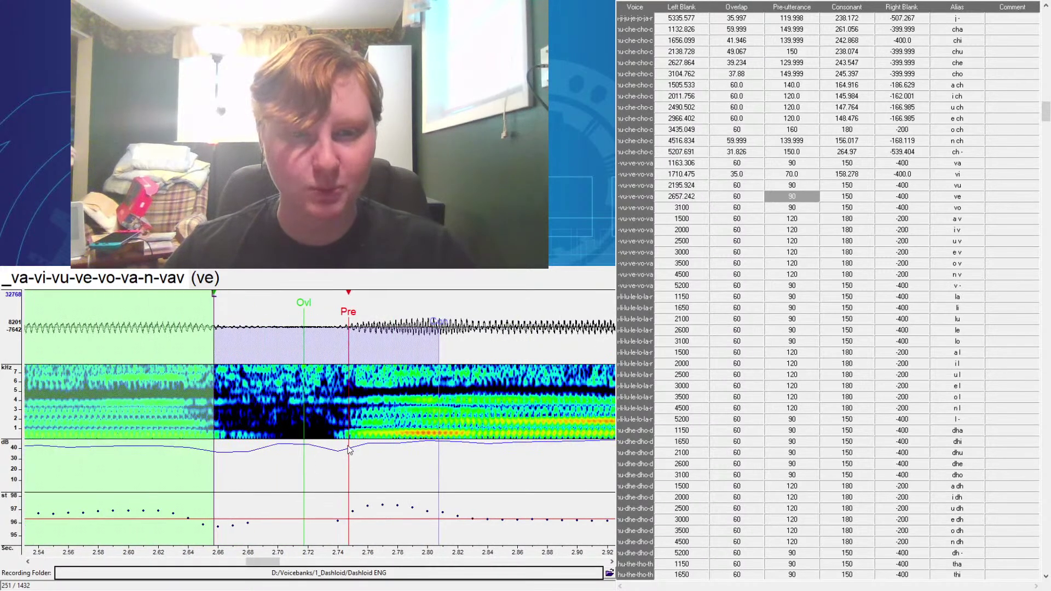
- Extend the "ve" alias's consonant to about 225 and check its right blank position
scroll(330, 441, "right", 1)
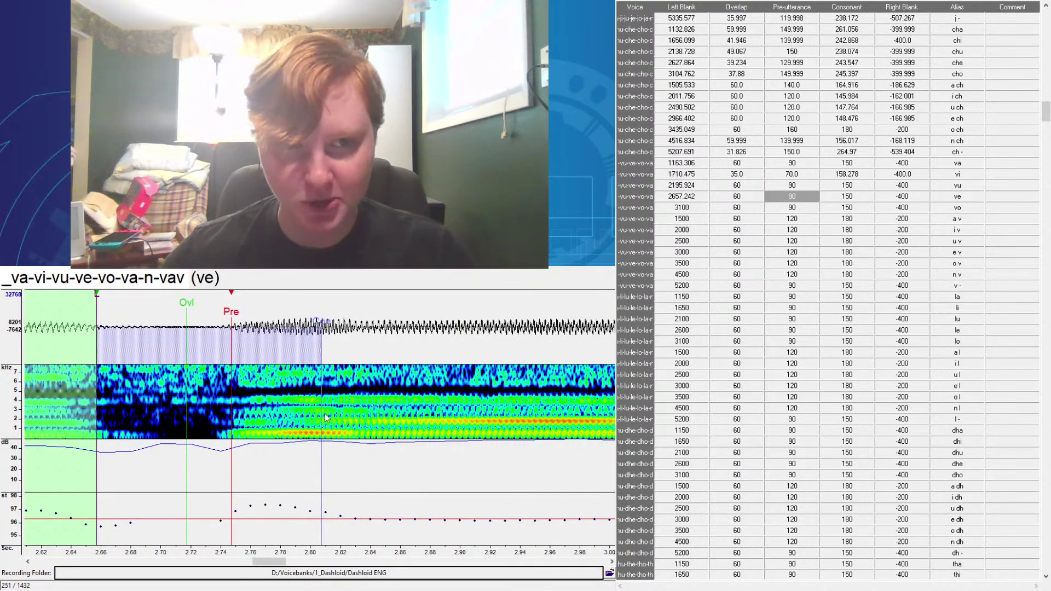
left_click_drag(323, 418, 417, 438)
scroll(443, 585, "right", 2)
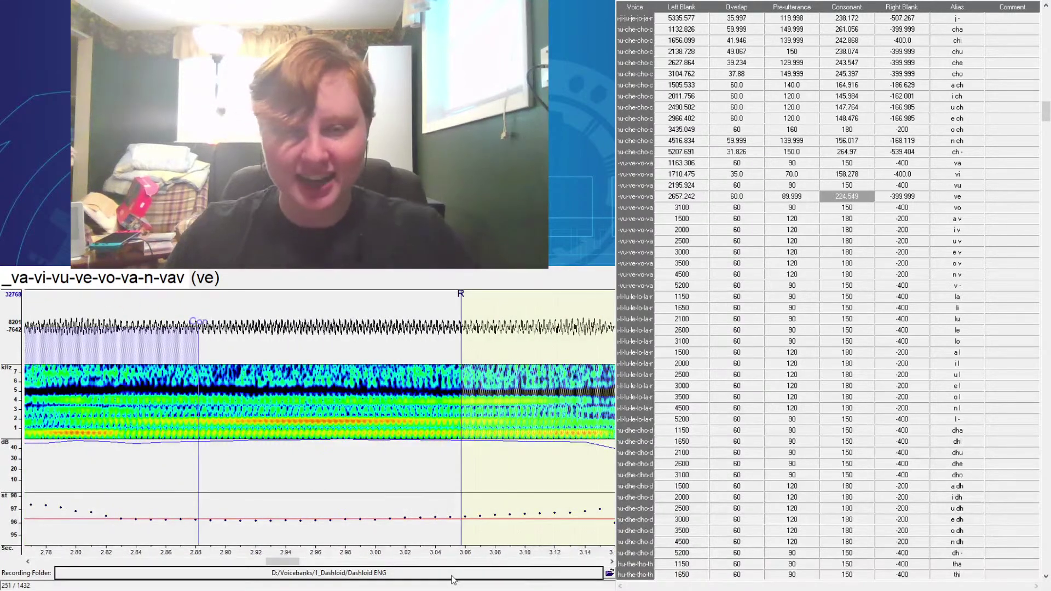
- Set the "vo" alias's left blank to about 3176 and extend its consonant to about 184
key("Down")
left_click_drag(342, 528, 451, 565)
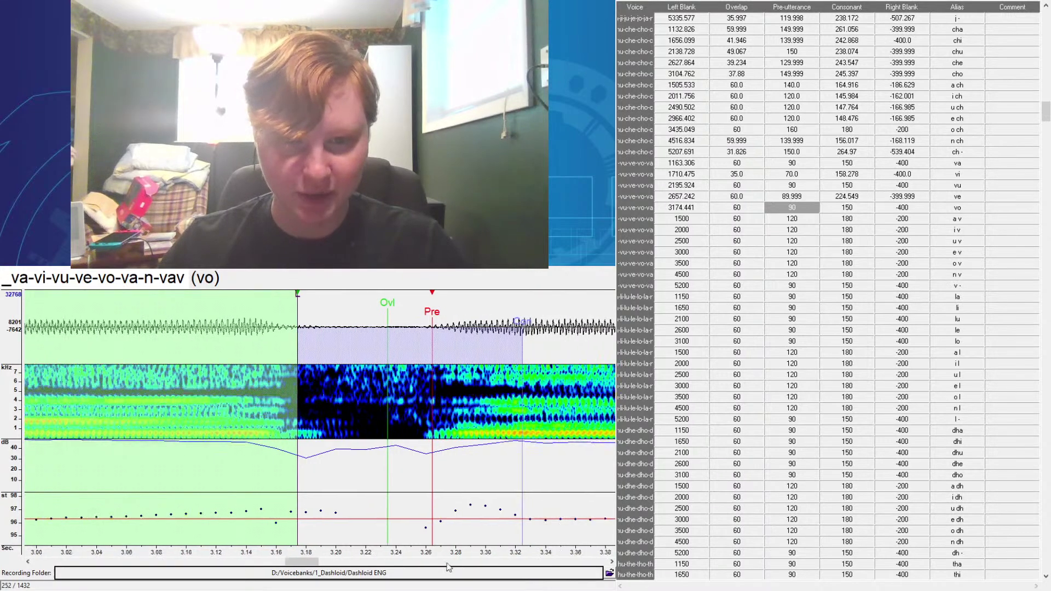
scroll(489, 582, "right", 3)
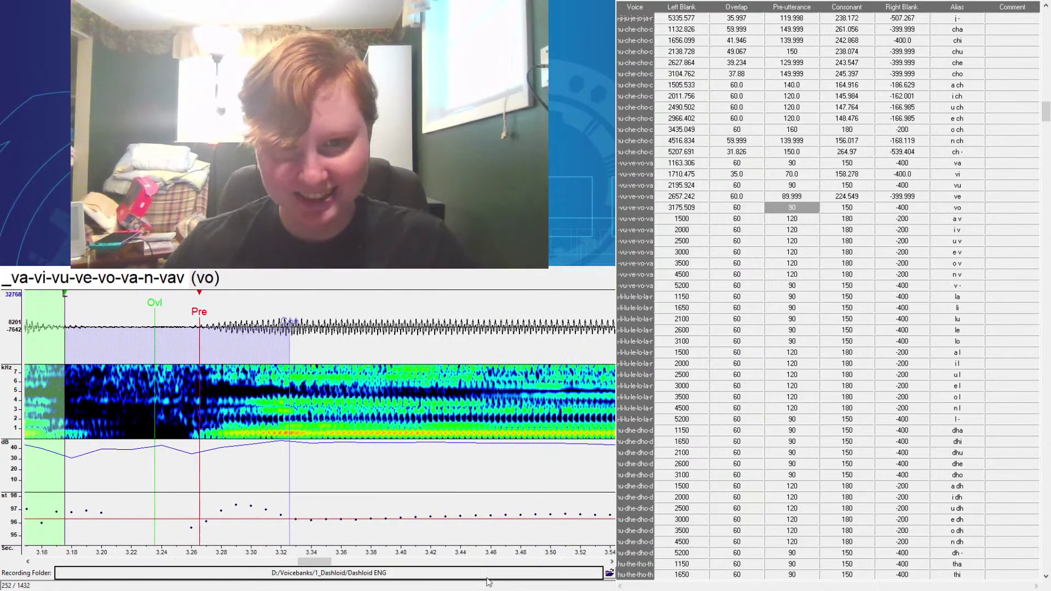
left_click_drag(291, 419, 341, 433)
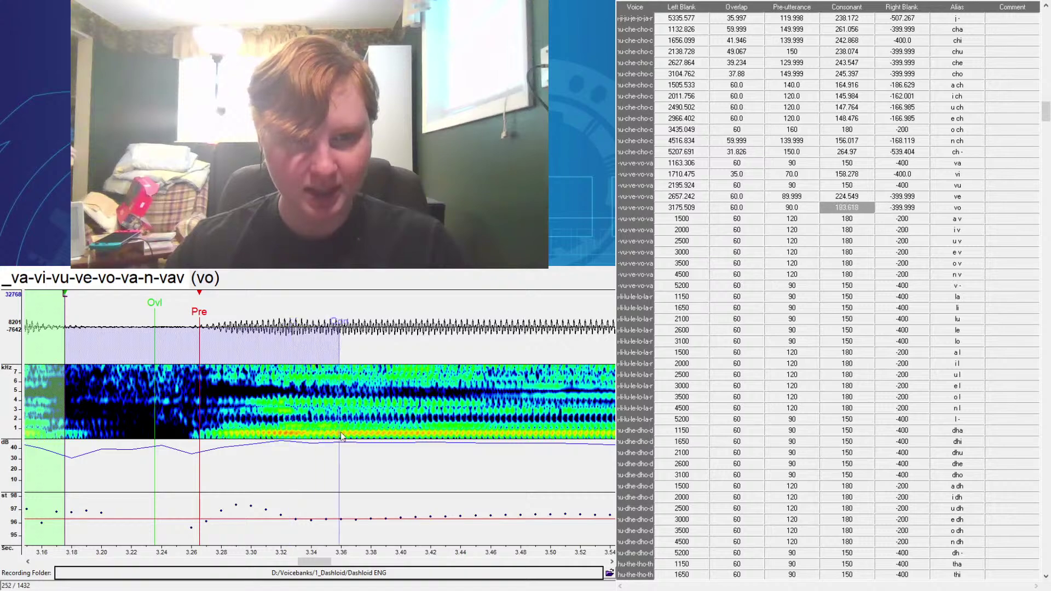
- Set the "a v" alias's left blank to about 1591, consonant to about 161 and right blank to about -183
key("Down")
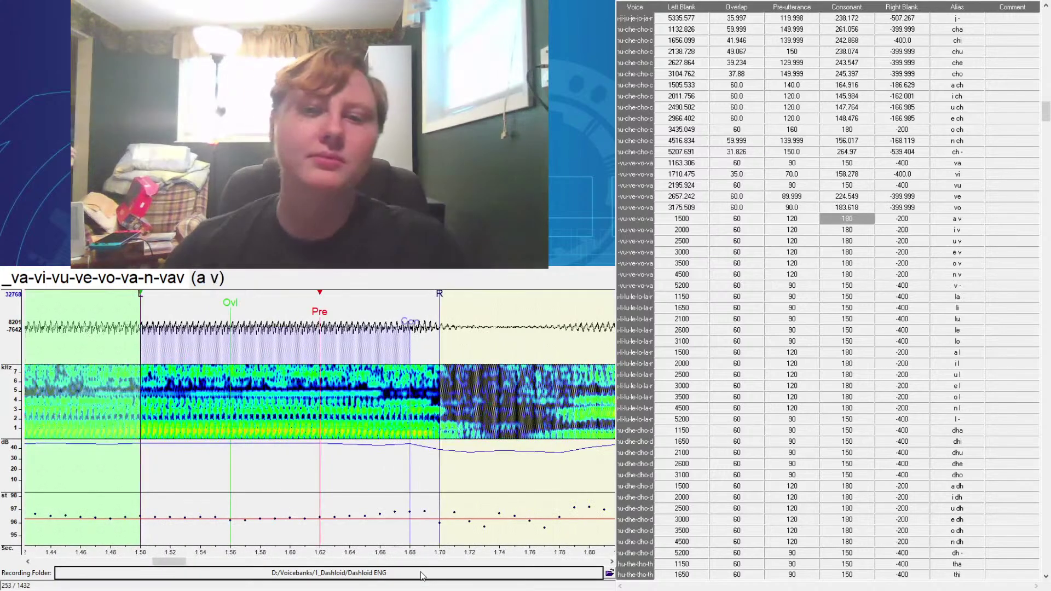
left_click(563, 427)
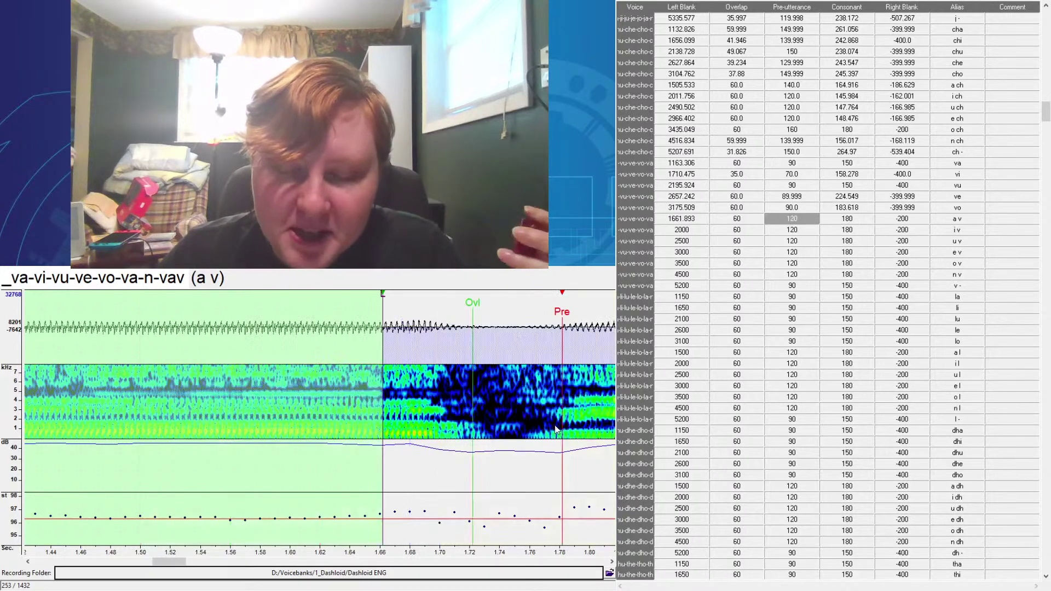
left_click_drag(523, 446, 451, 457)
scroll(457, 493, "up", 3)
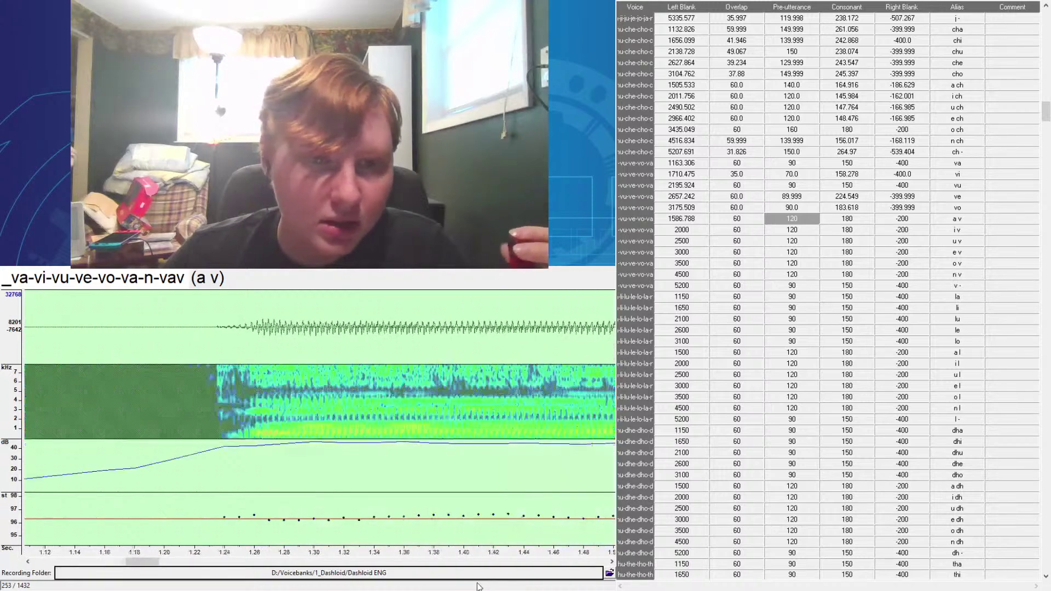
scroll(438, 493, "down", 3)
left_click_drag(421, 462, 406, 446)
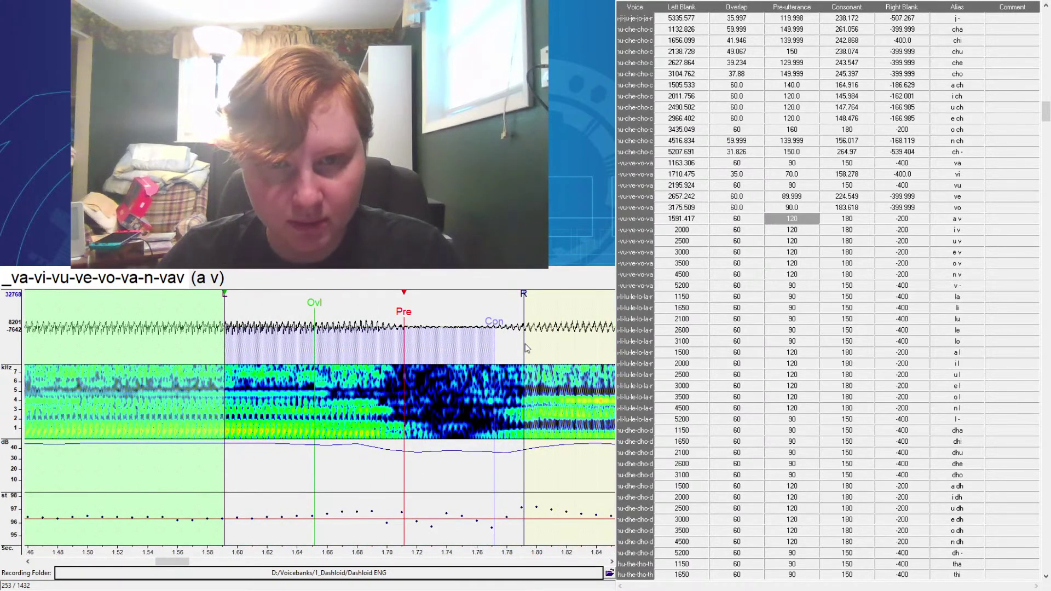
left_click_drag(525, 344, 497, 358)
- Align the "i v" alias's pre-utterance marker with the vowel's end, placing its left blank at about 2071
key("Down")
left_click_drag(320, 433, 424, 434)
scroll(434, 573, "up", 1)
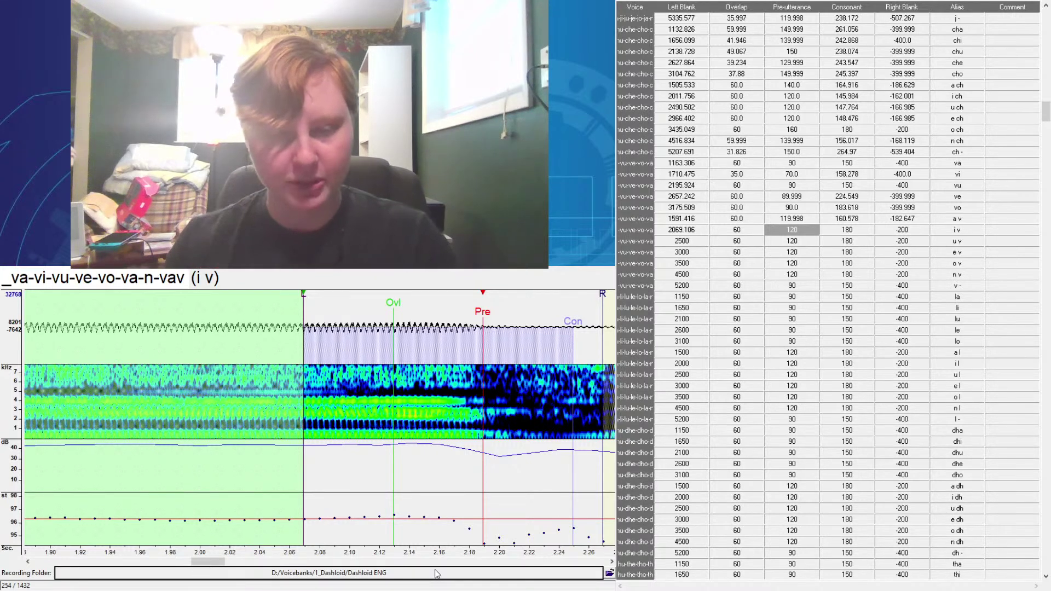
scroll(383, 471, "down", 3)
key("F3")
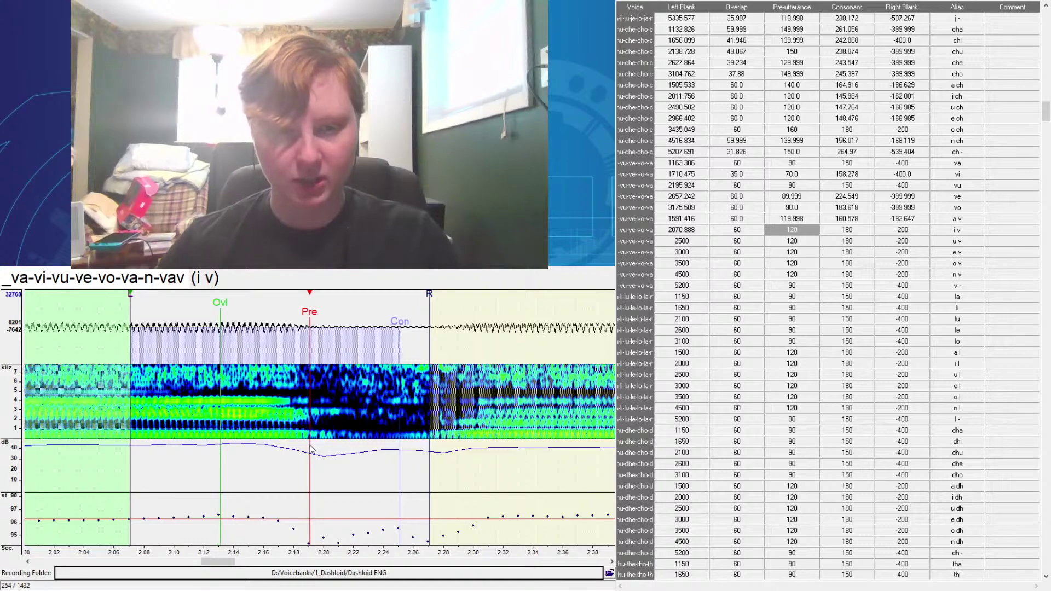
- Compare the "vu" alias's marker placement with that of the "i v" alias
key("Up")
key("Up")
key("Up")
key("Up")
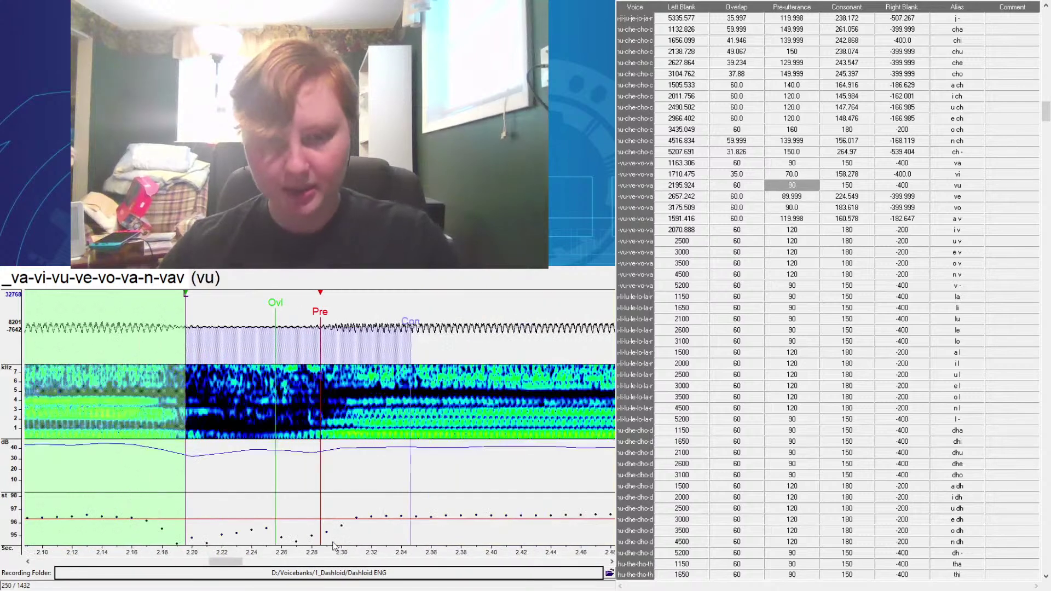
left_click(750, 230)
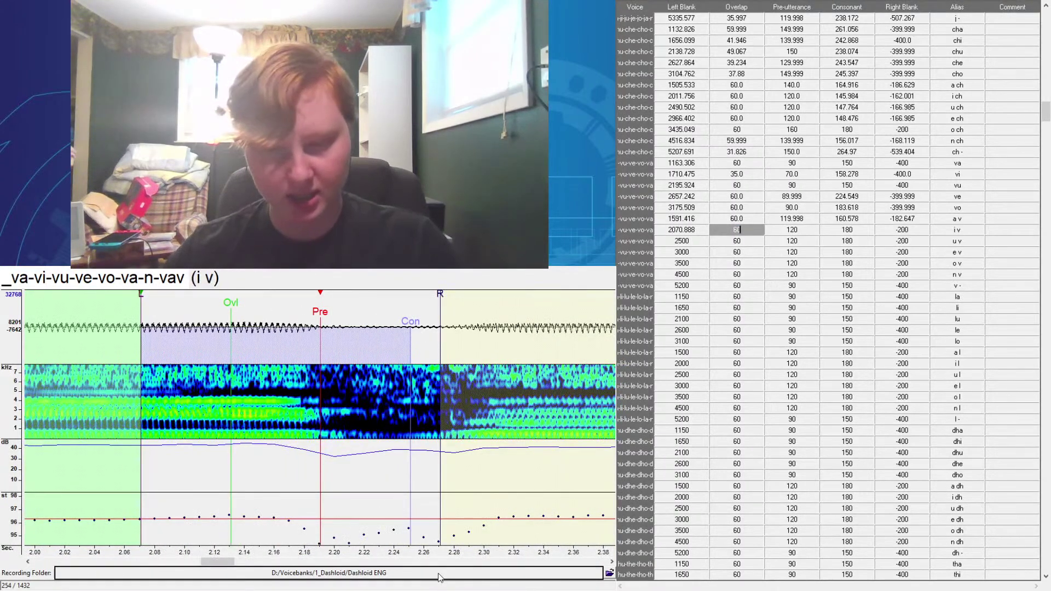
- Set the "u v" alias's pre-utterance to 130 and its left blank to about 2531
key("Down")
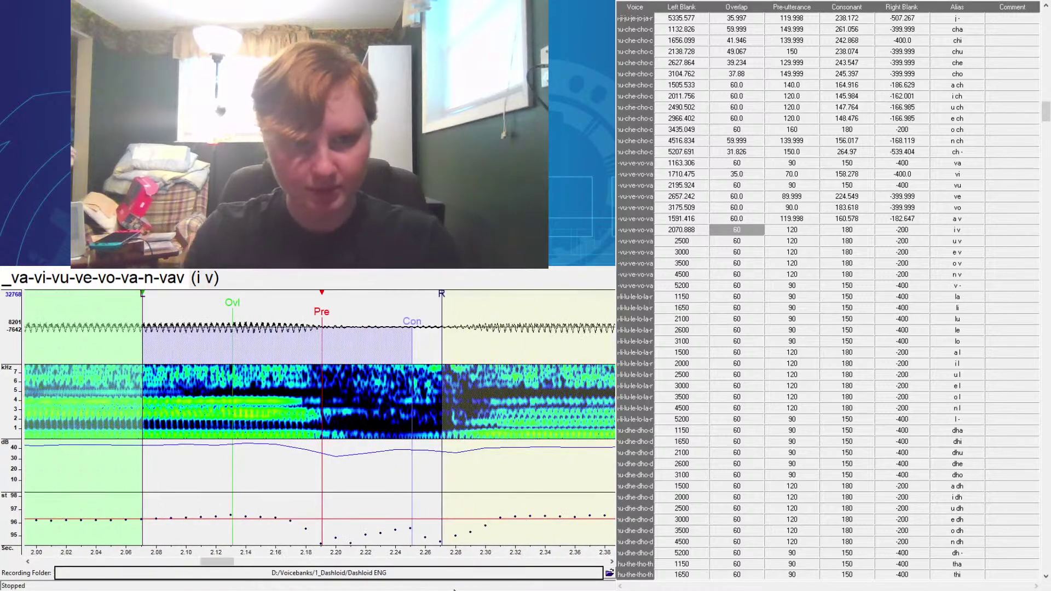
left_click(383, 450)
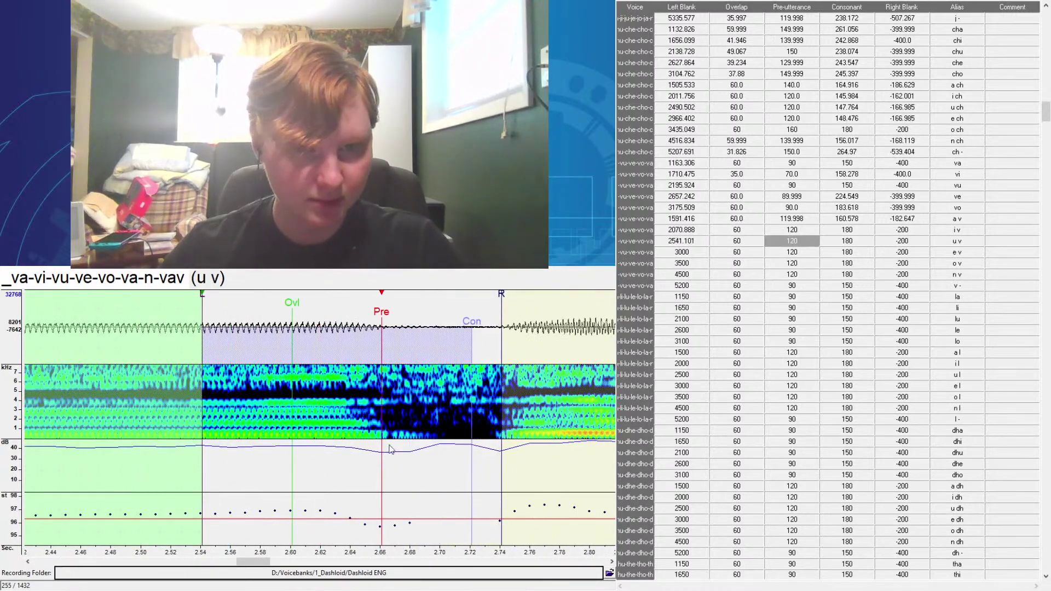
left_click(807, 240)
key("BackSpace")
key("BackSpace")
type("30")
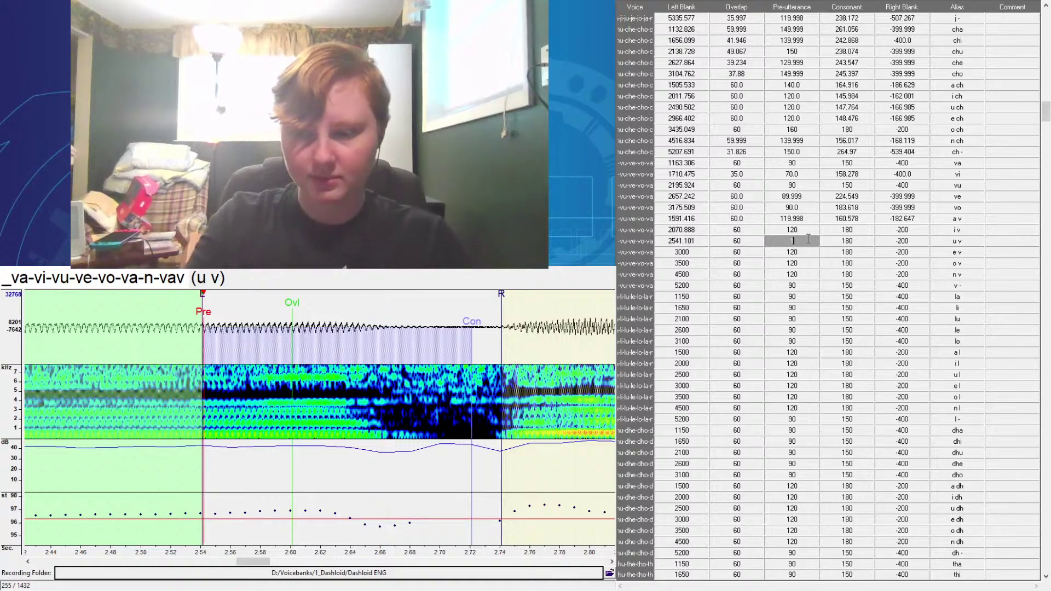
key("Return")
left_click_drag(397, 443, 453, 440)
- Place the left blanks of the "e v", "o v" and "n v" aliases at about 3047, 3527 and 4589
key("Down")
key("Down")
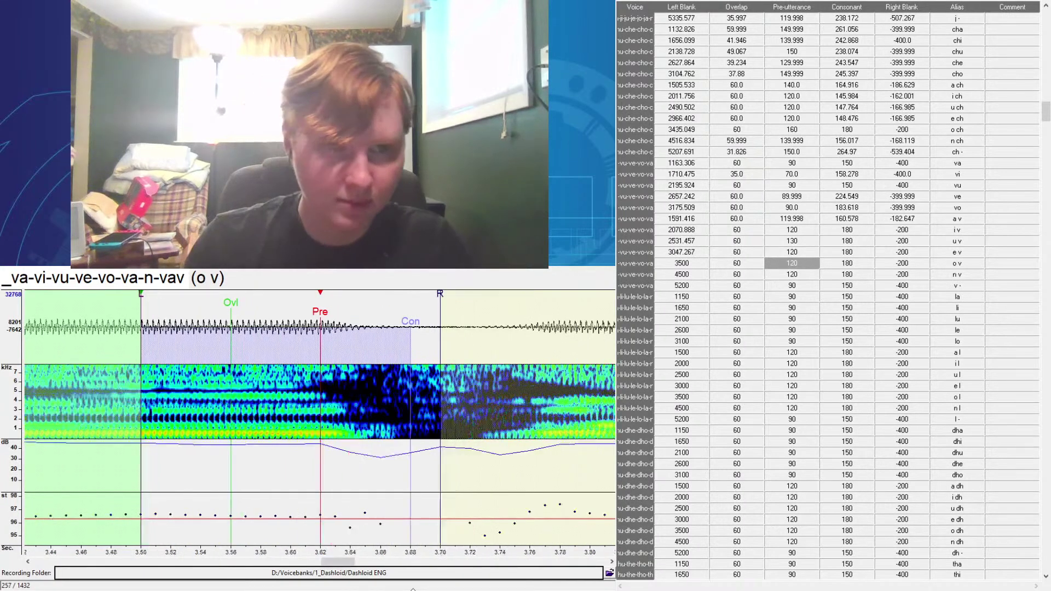
left_click_drag(322, 454, 508, 444)
key("Down")
left_click_drag(336, 451, 457, 482)
- Set the "v -" alias's pre-utterance to 120 and consonant to 180, with its left blank at about 5290
key("Down")
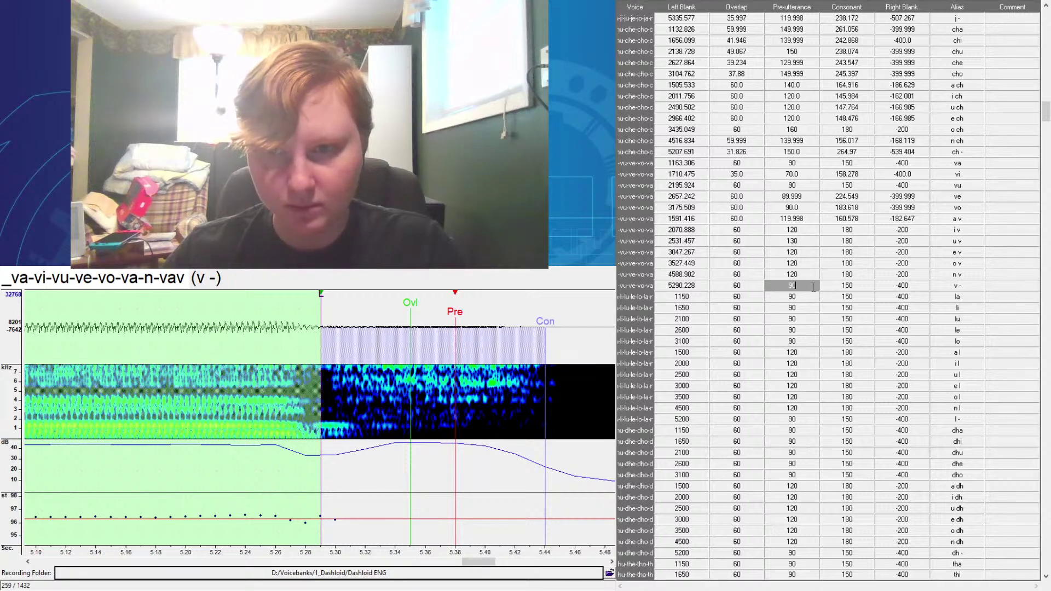
left_click(832, 288)
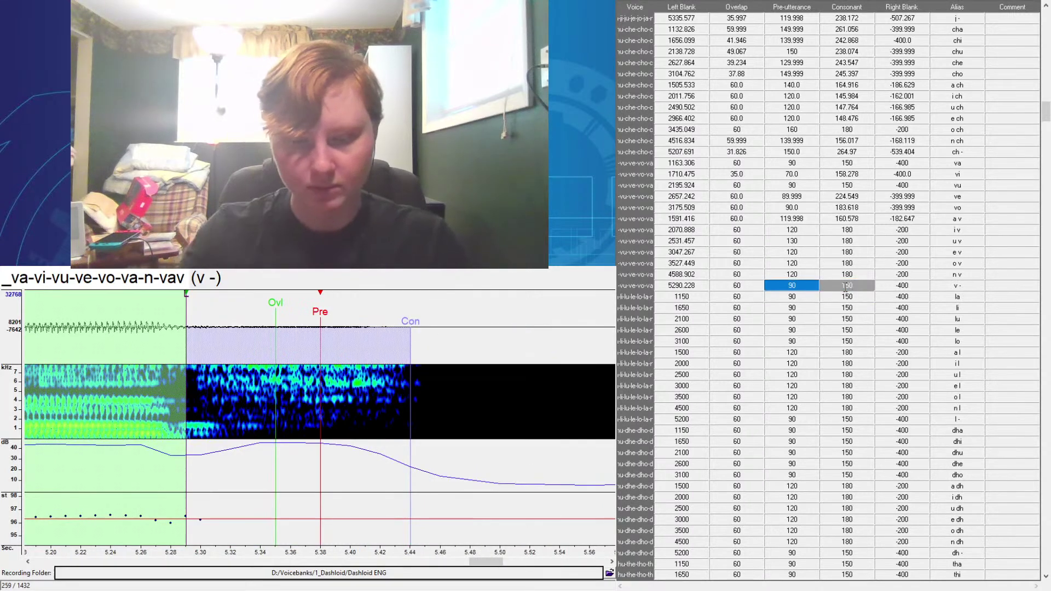
left_click_drag(321, 409, 360, 408)
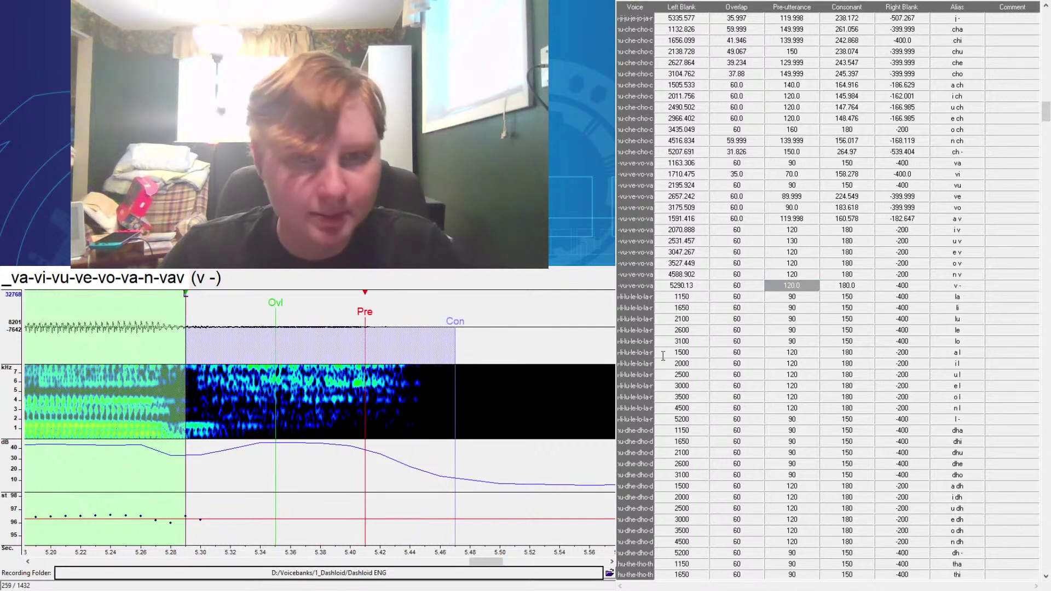
- Set the "v -" alias's pre-utterance to 110 and left blank to about 5292, and check its right blank position
left_click(808, 283)
type("110")
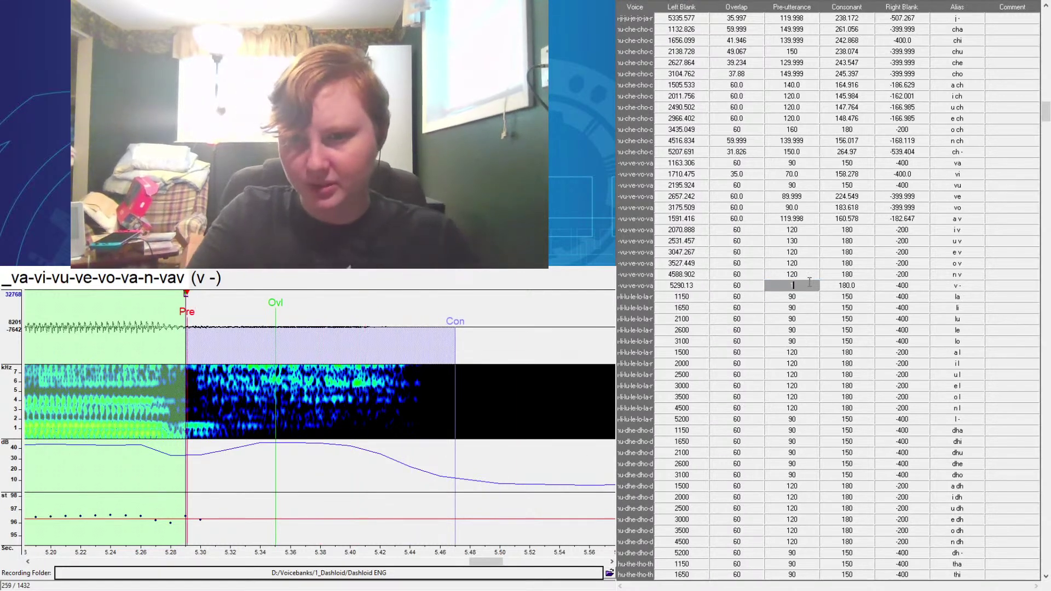
left_click_drag(350, 400, 352, 399)
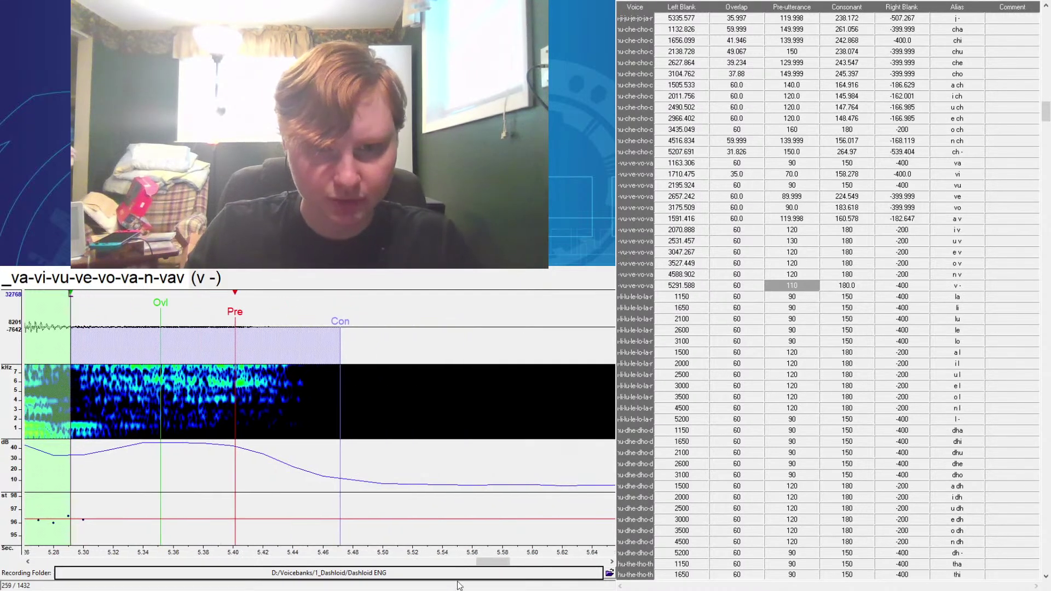
scroll(455, 564, "right", 3)
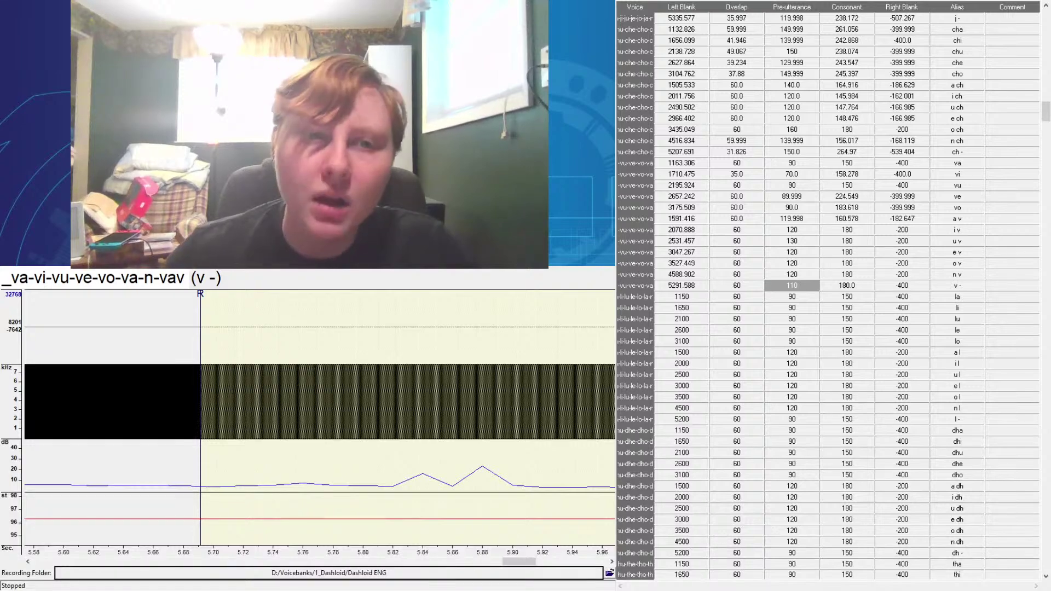
- Set the "la" alias's left blank to about 1202 and extend its consonant to about 218
key("Down")
left_click_drag(320, 462, 400, 463)
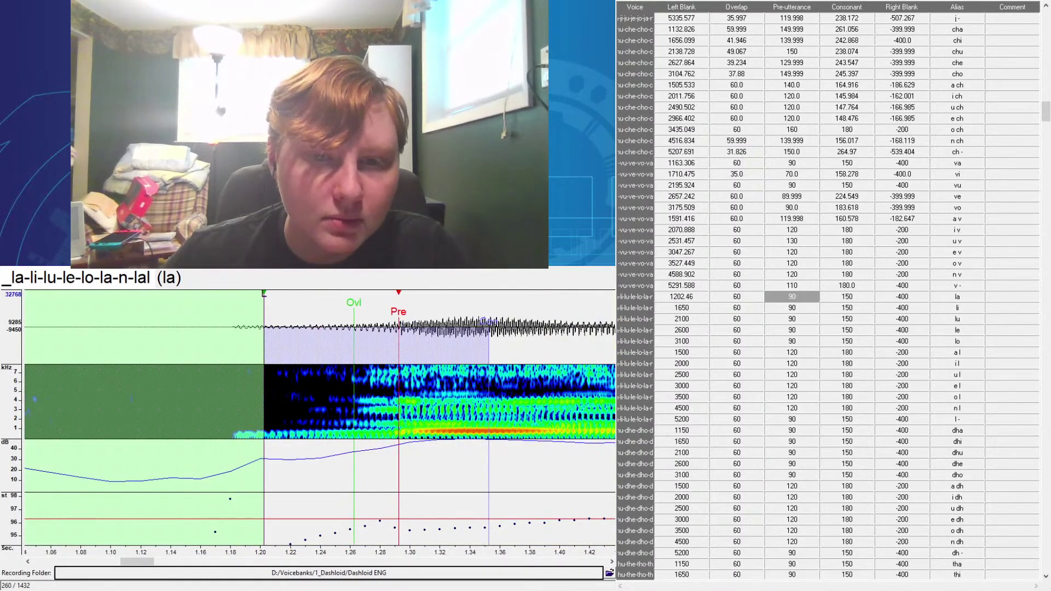
scroll(489, 570, "right", 2)
left_click_drag(197, 409, 297, 426)
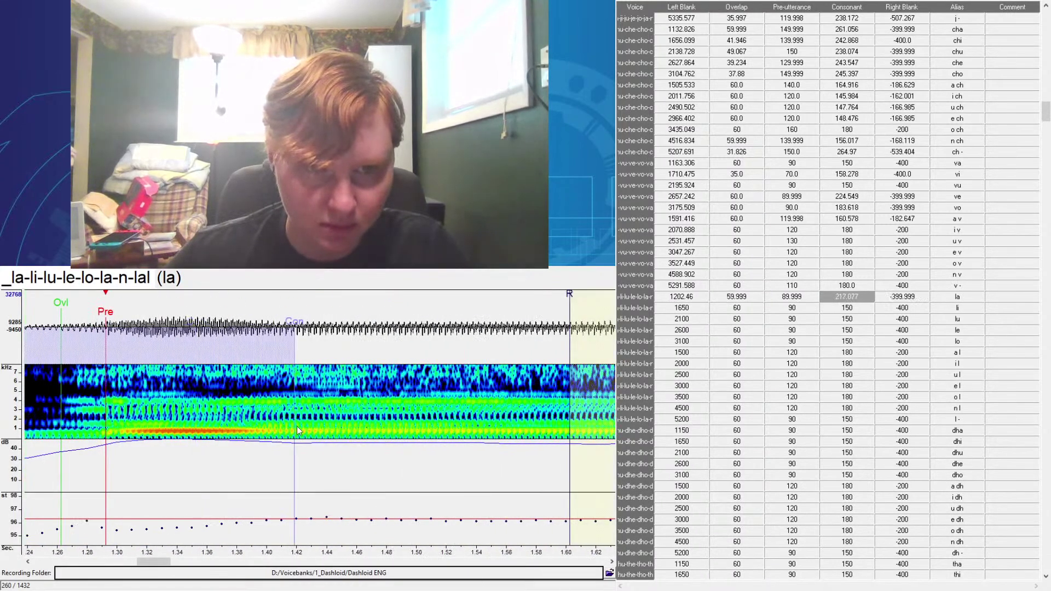
- Set the "li" alias's overlap to 40, pre-utterance to 80, consonant to 140 and left blank to about 1737
key("Down")
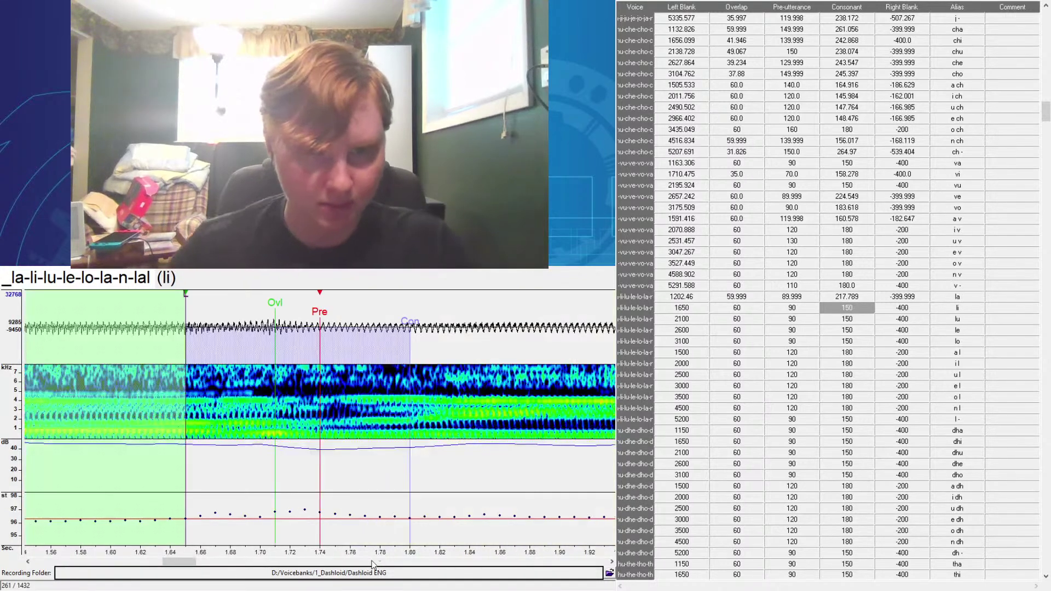
mouse_move(446, 438)
left_mouse_down()
mouse_move(423, 441)
mouse_move(452, 452)
mouse_move(442, 454)
left_mouse_up()
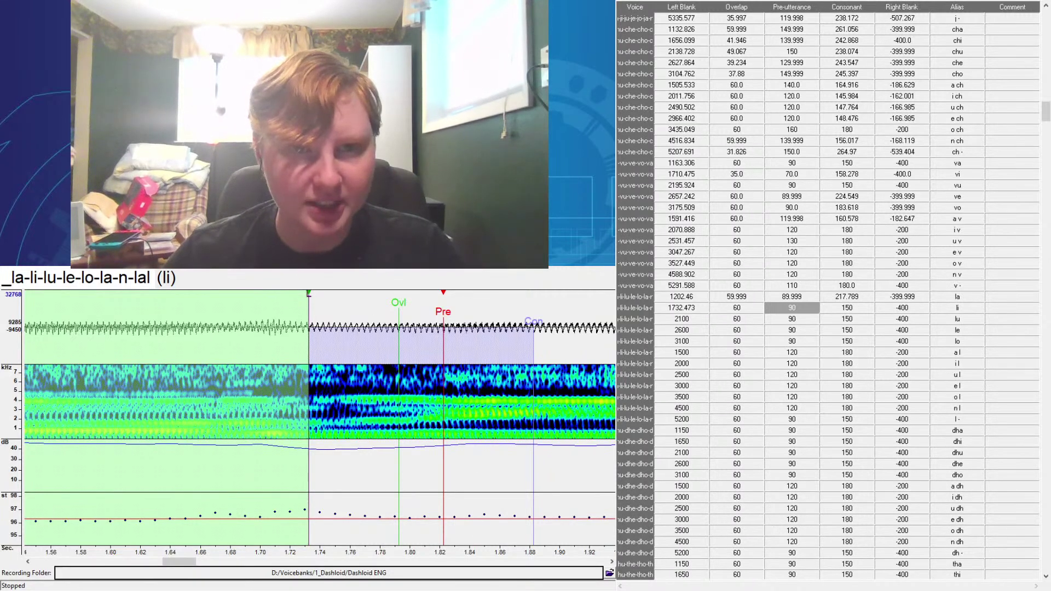
left_click_drag(738, 309, 851, 304)
type("40\t80\t140")
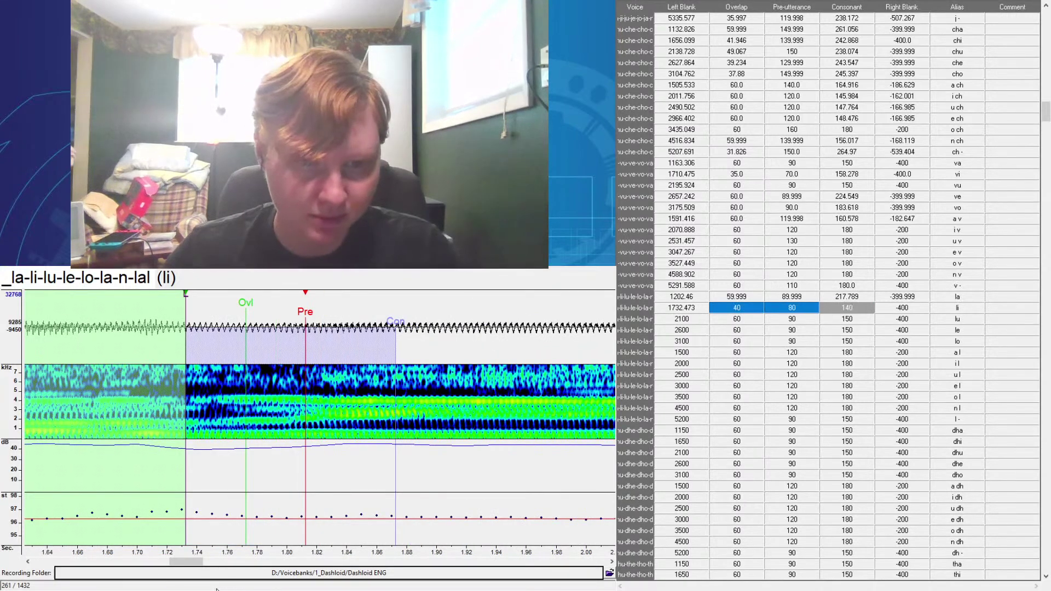
left_click(315, 443)
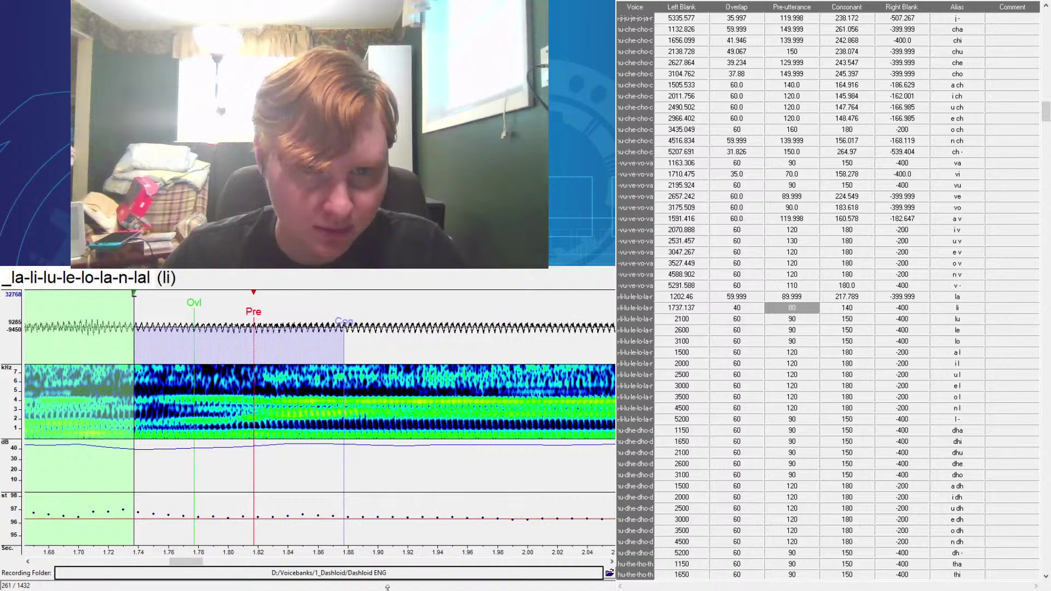
- Set the "lu" alias's left blank to about 2222 and check its vowel up to the right blank
key("Down")
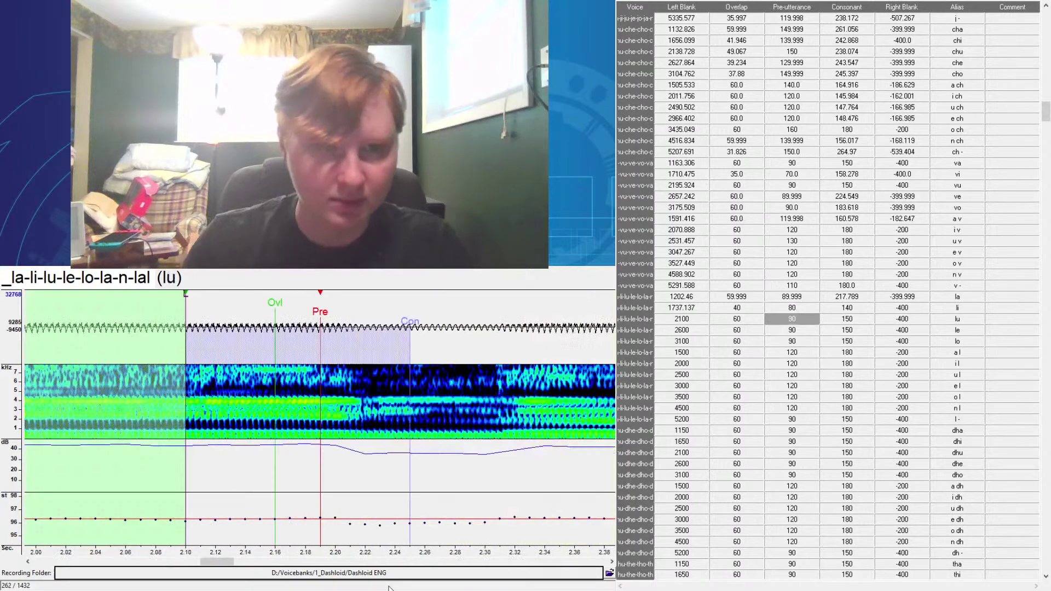
left_click(500, 435)
scroll(465, 554, "right", 5)
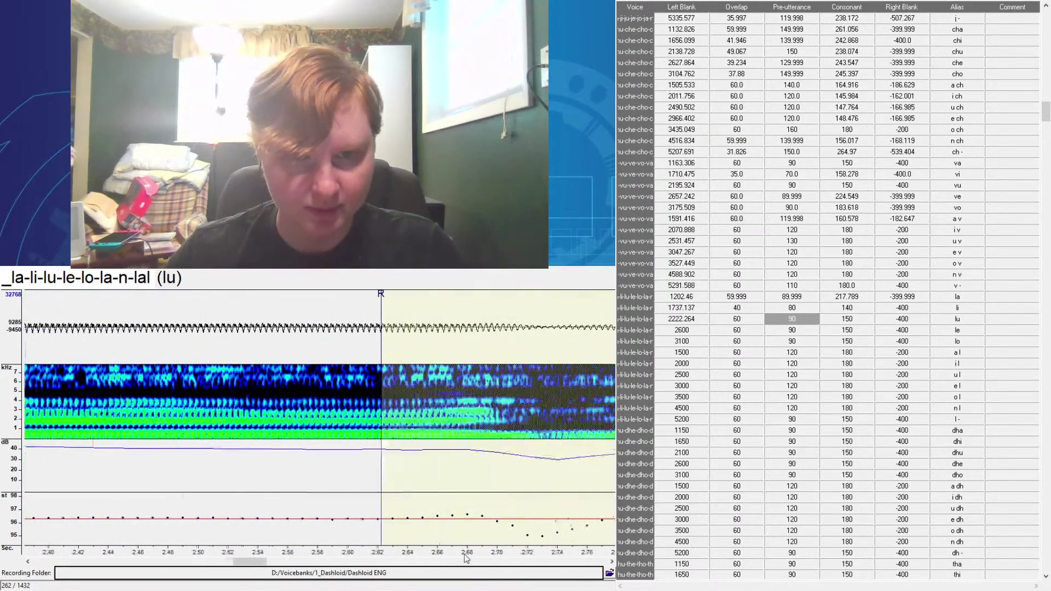
- Set the "le" alias's left blank to about 2734 and check its vowel up to the right blank
key("Down")
left_click(523, 459)
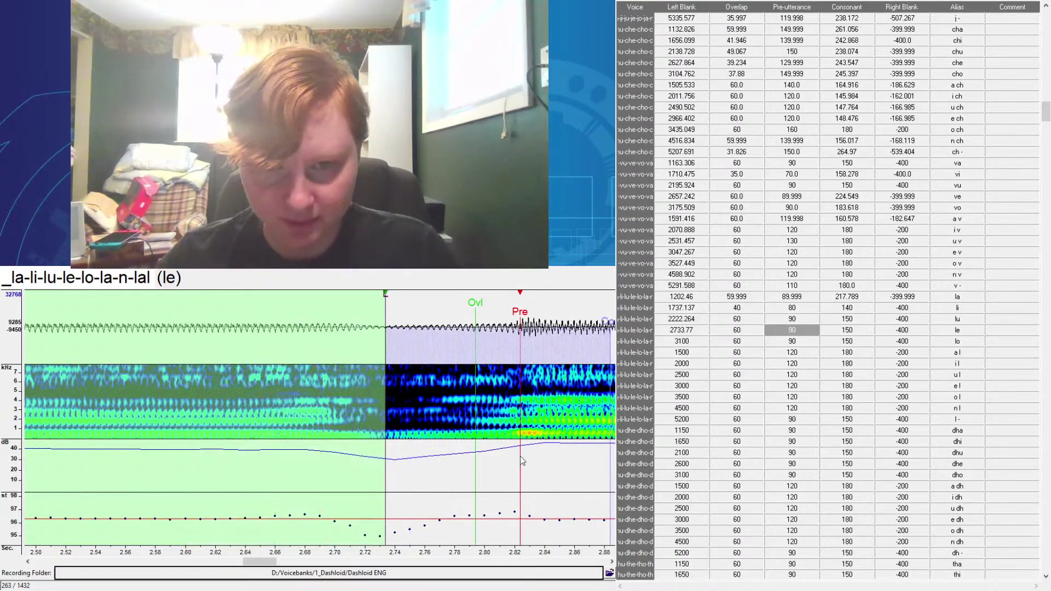
scroll(542, 553, "right", 5)
- Set the "lo" alias's left blank to about 3218 and check its vowel up to the right blank
key("Down")
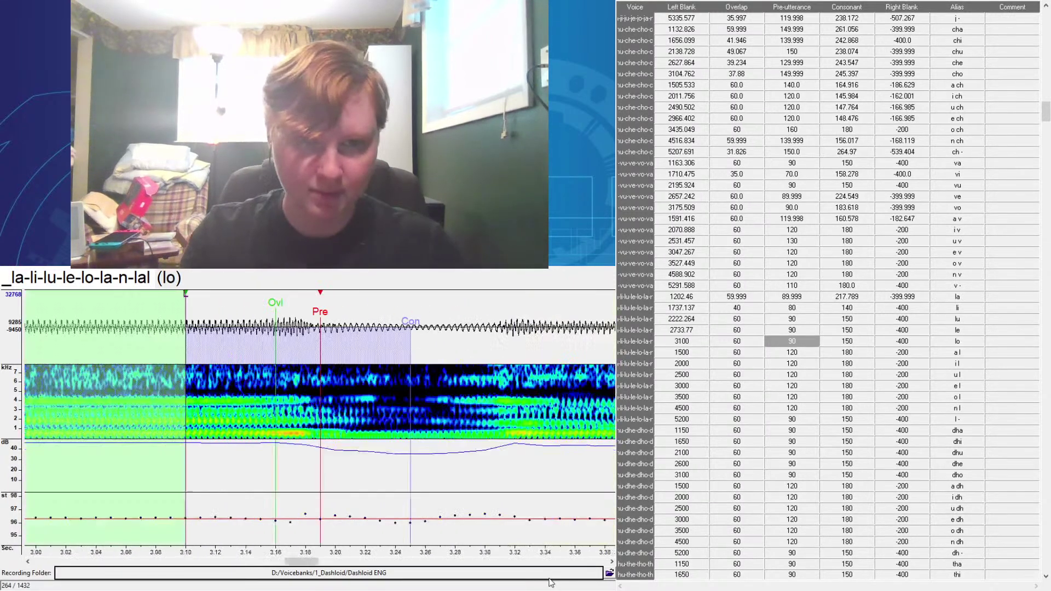
left_click(499, 431)
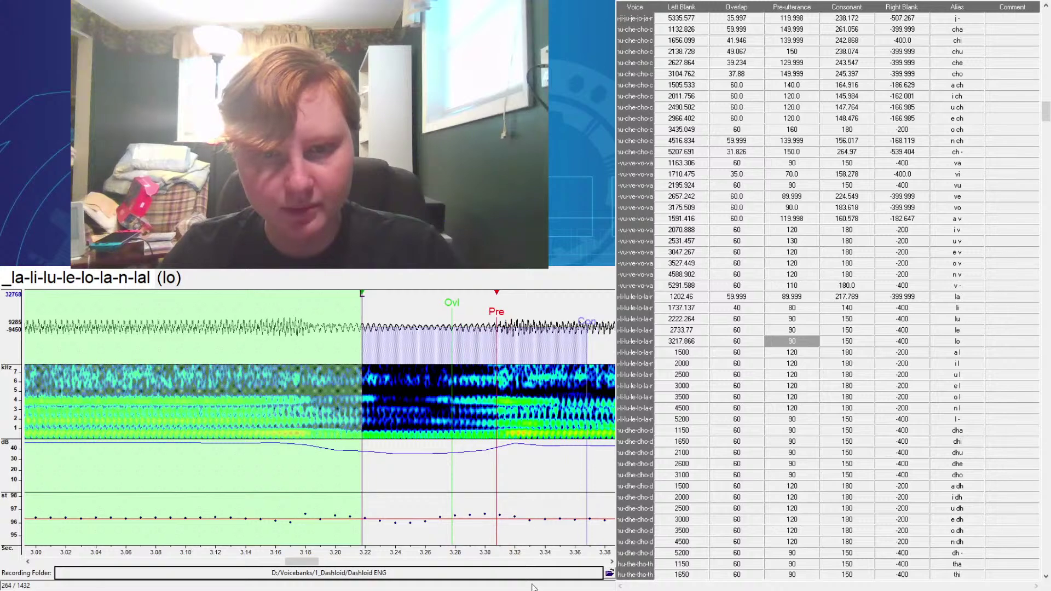
scroll(535, 582, "right", 5)
- Set the "a l" alias's left blank to about 1574, pre-utterance to 150, consonant to about 180 and right blank to about -205
key("Down")
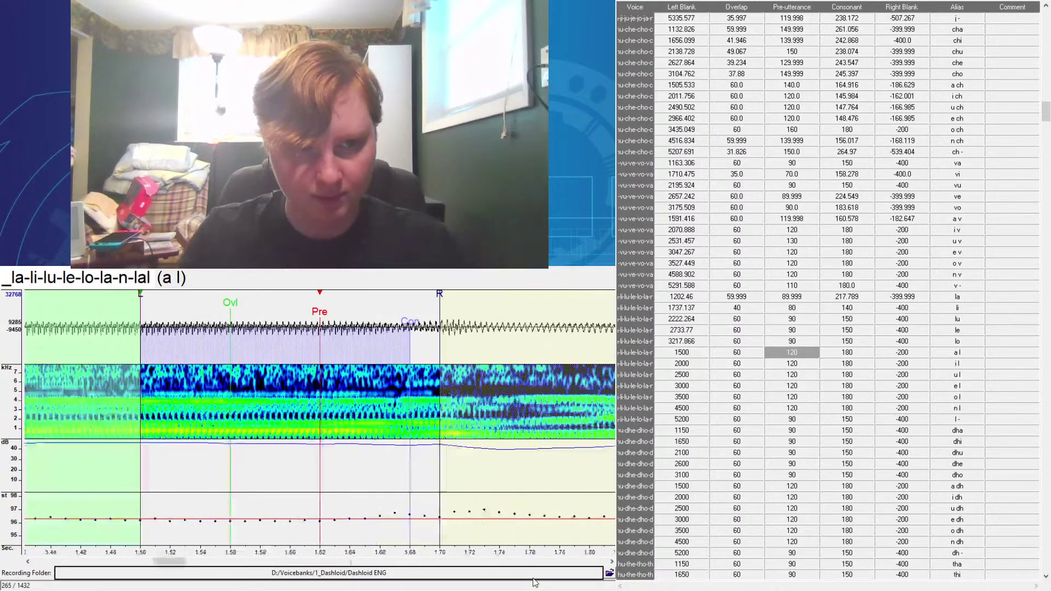
mouse_move(398, 454)
left_mouse_down()
mouse_move(459, 457)
mouse_move(430, 459)
left_mouse_up()
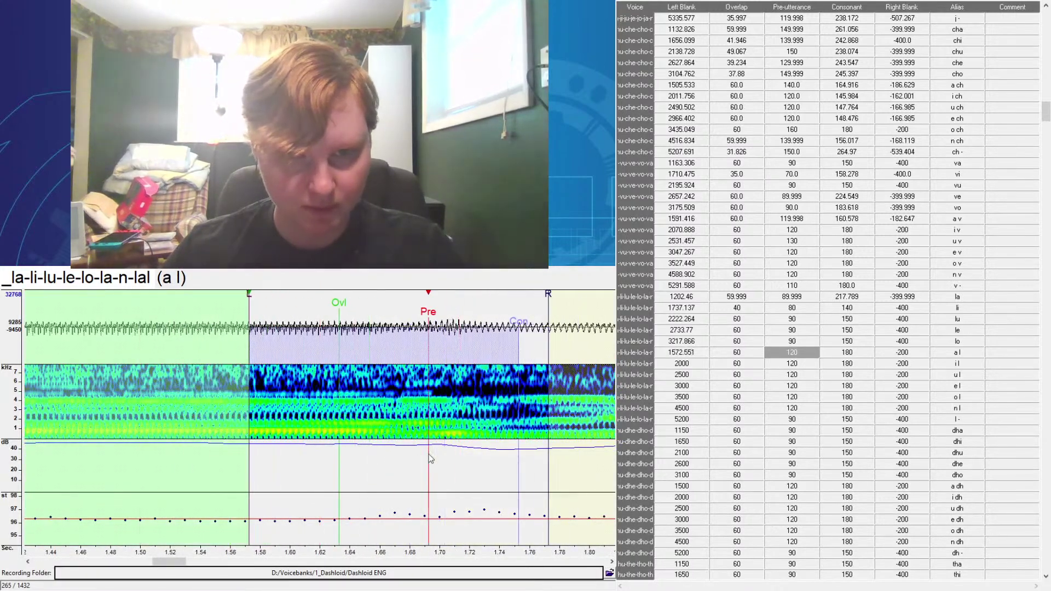
left_click(828, 351)
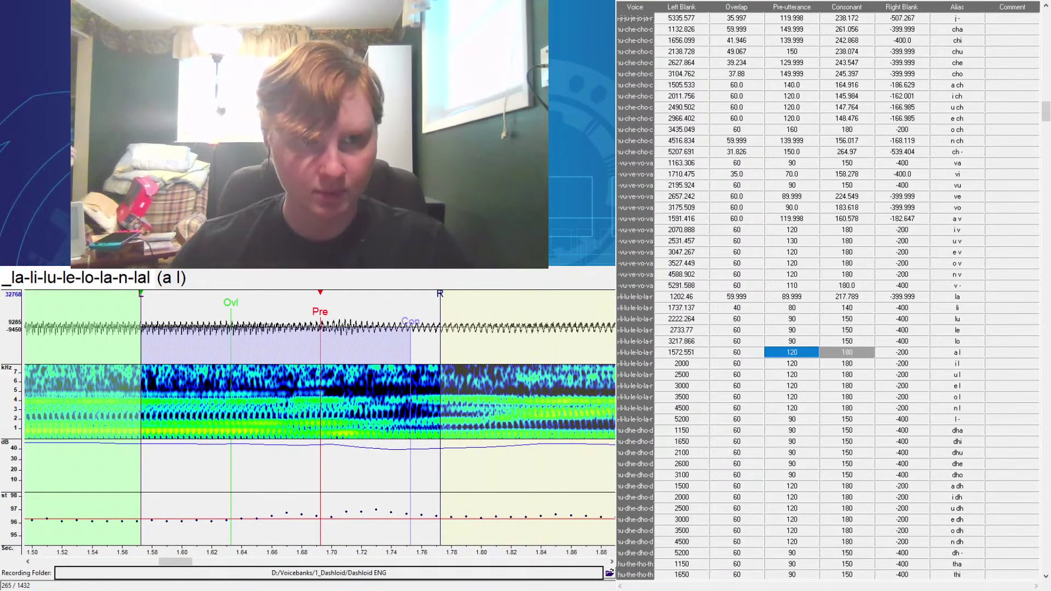
left_click_drag(321, 438, 372, 446)
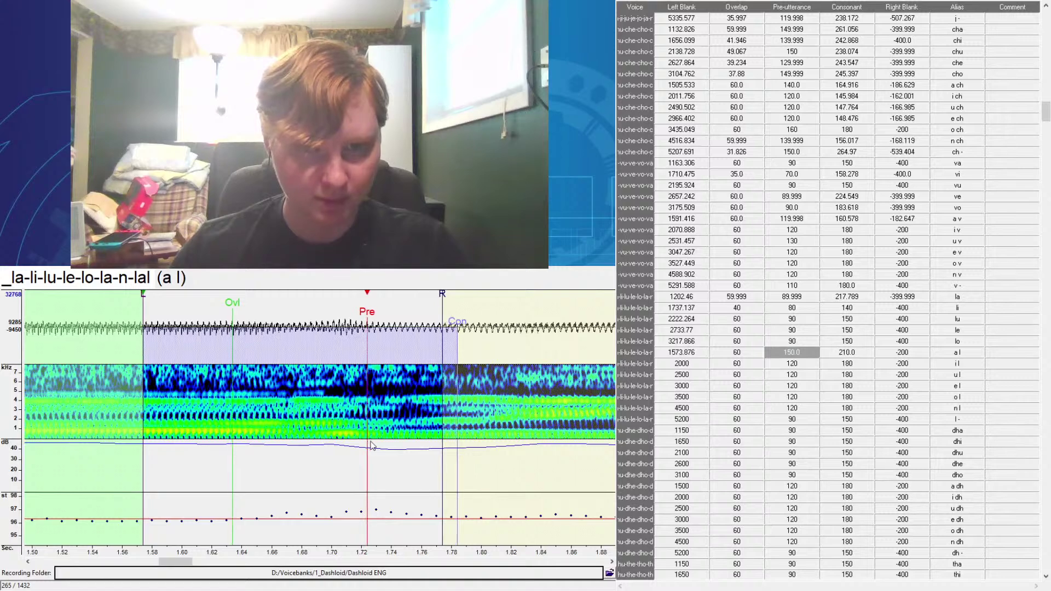
mouse_move(445, 309)
left_mouse_down()
mouse_move(417, 316)
mouse_move(450, 323)
left_mouse_up()
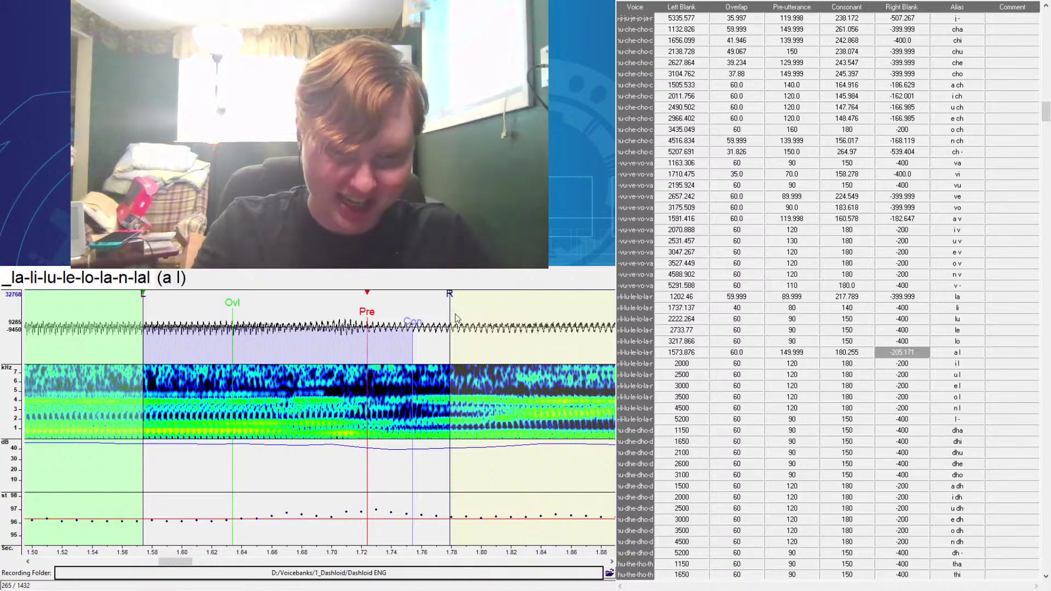
- Set the left blank of the "i l" alias to about 2098 and of the "u l" alias to about 2595
key("Down")
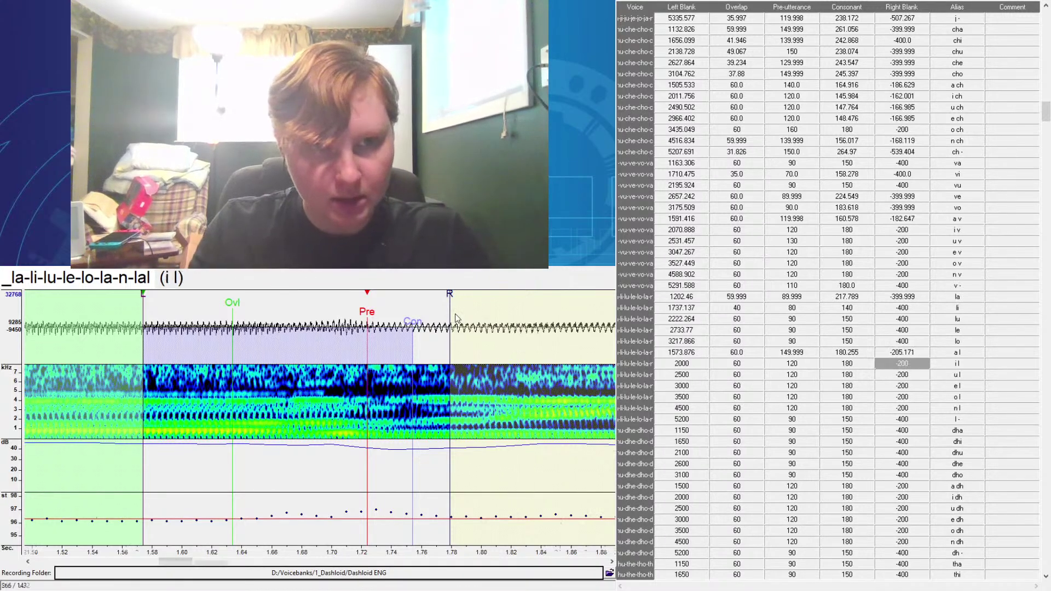
left_click(478, 474)
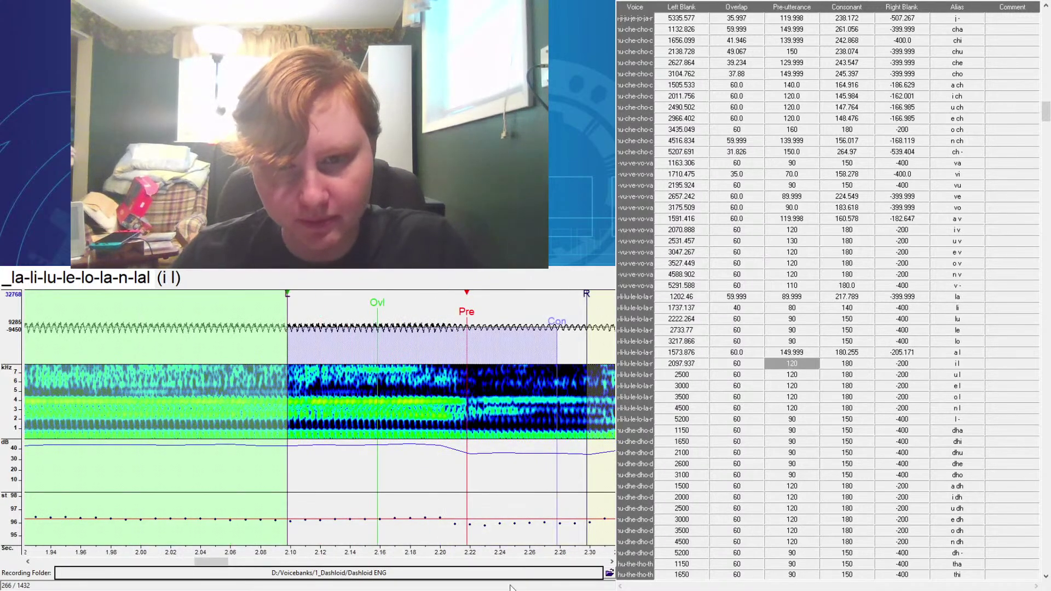
key("Down")
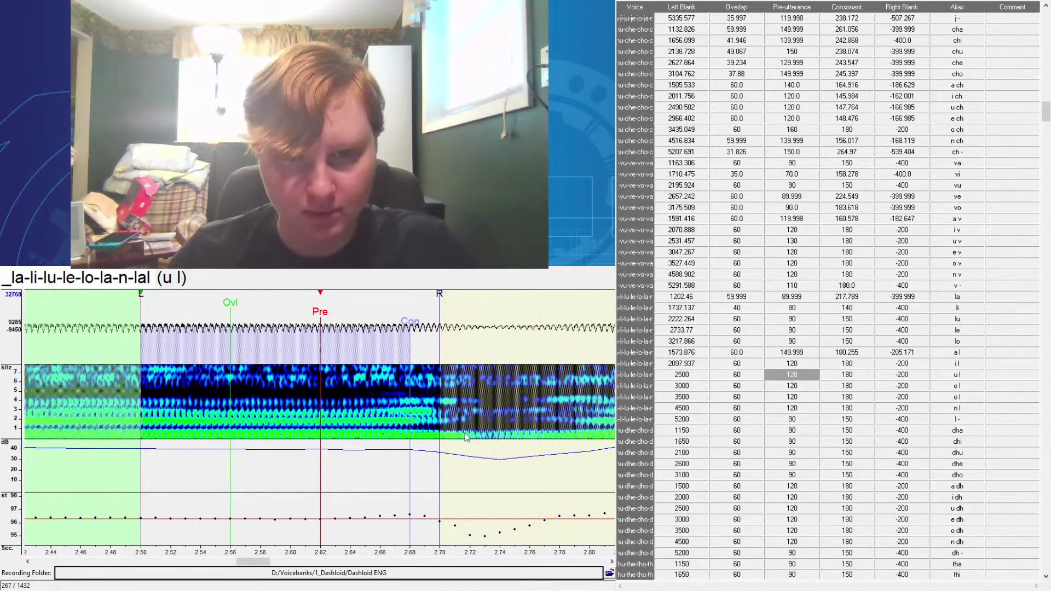
left_click(466, 436)
- Set the left blank of the "e l" alias to about 3068 and of the "o l" alias to about 3562
key("Down")
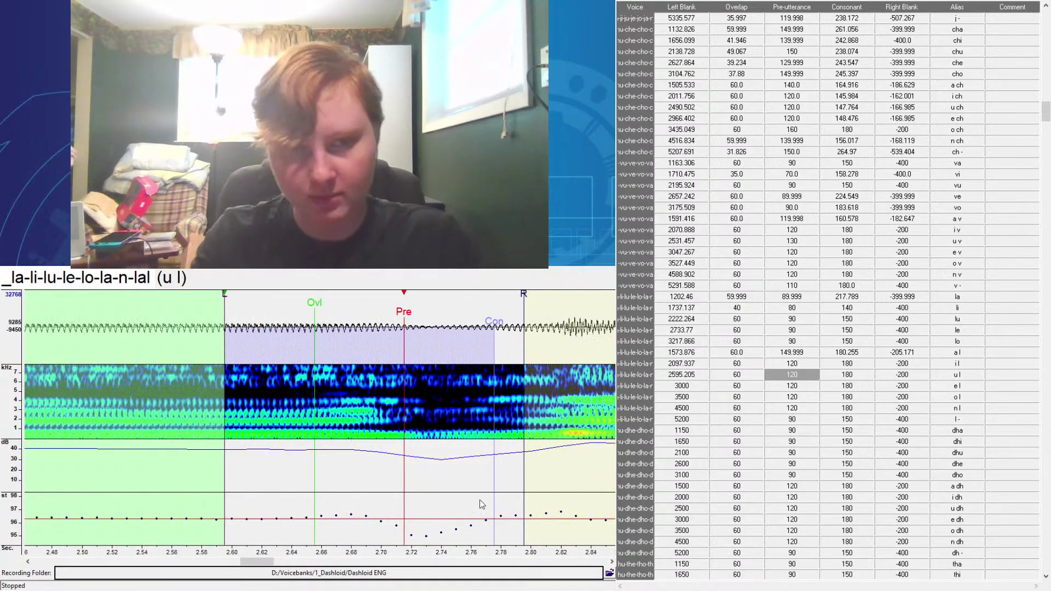
left_click(422, 443)
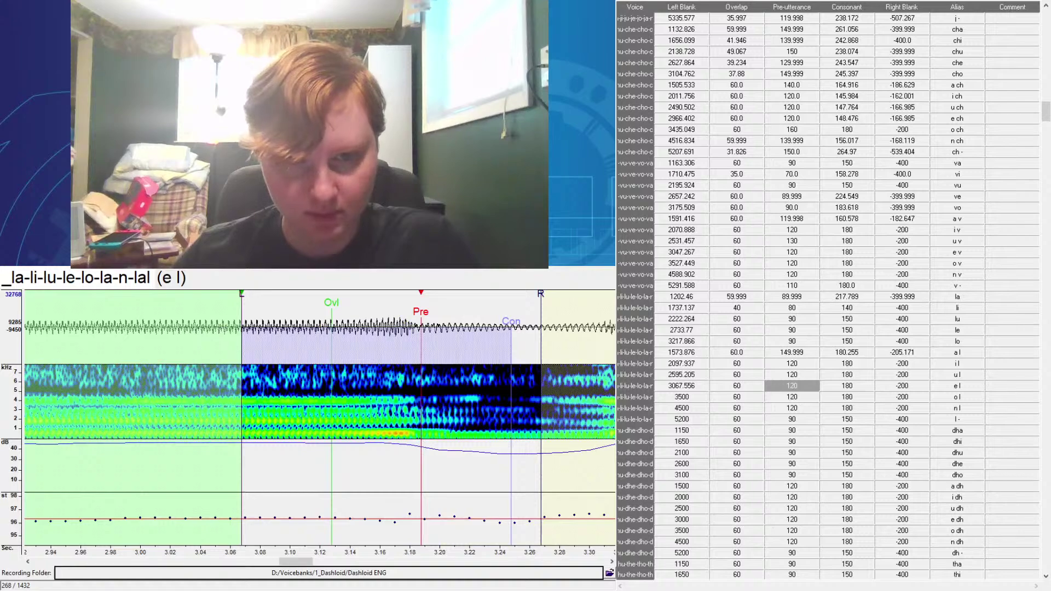
key("Down")
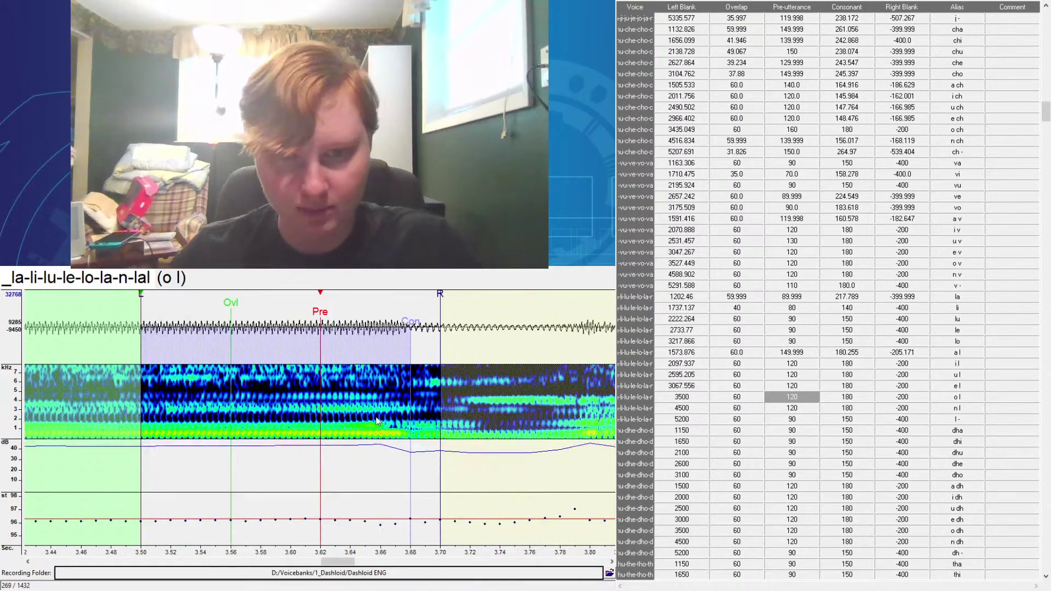
left_click(408, 440)
left_click(409, 441)
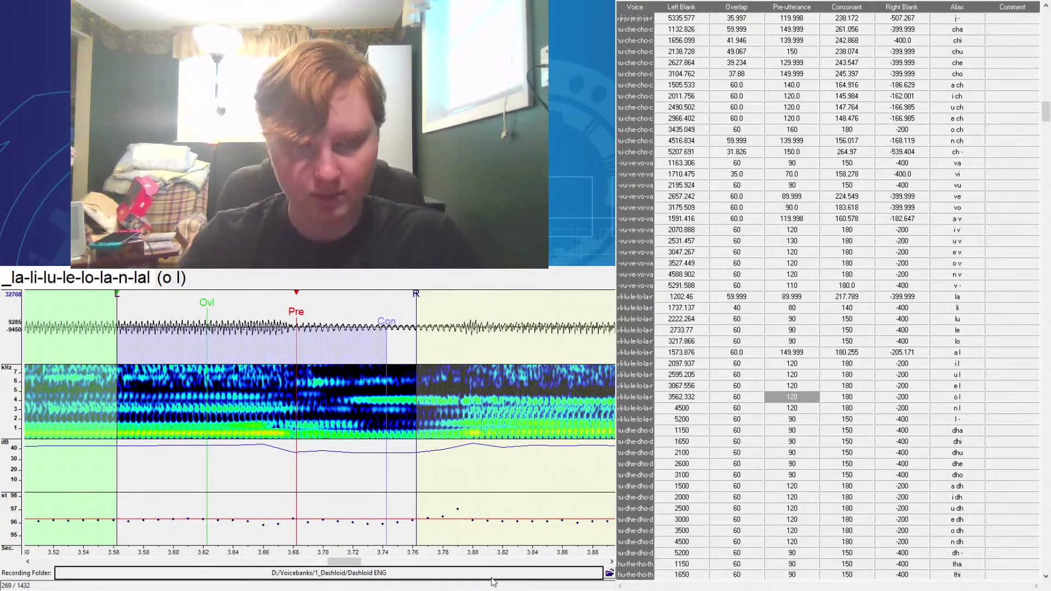
- Set the left blank of the "n l" alias to about 4571 and of the "l -" alias to about 5293
key("Down")
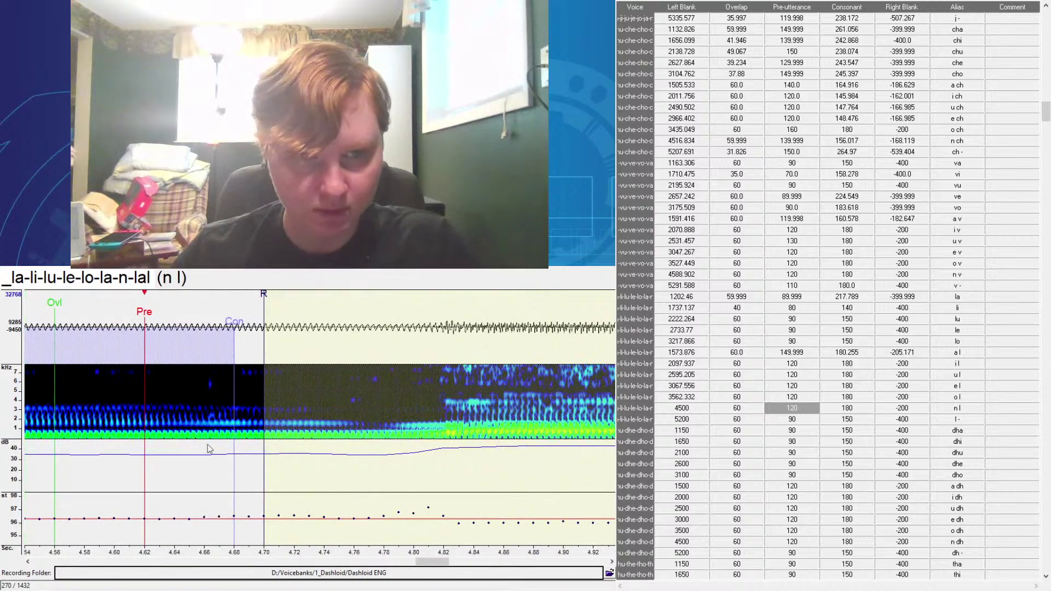
left_click(263, 436)
key("Down")
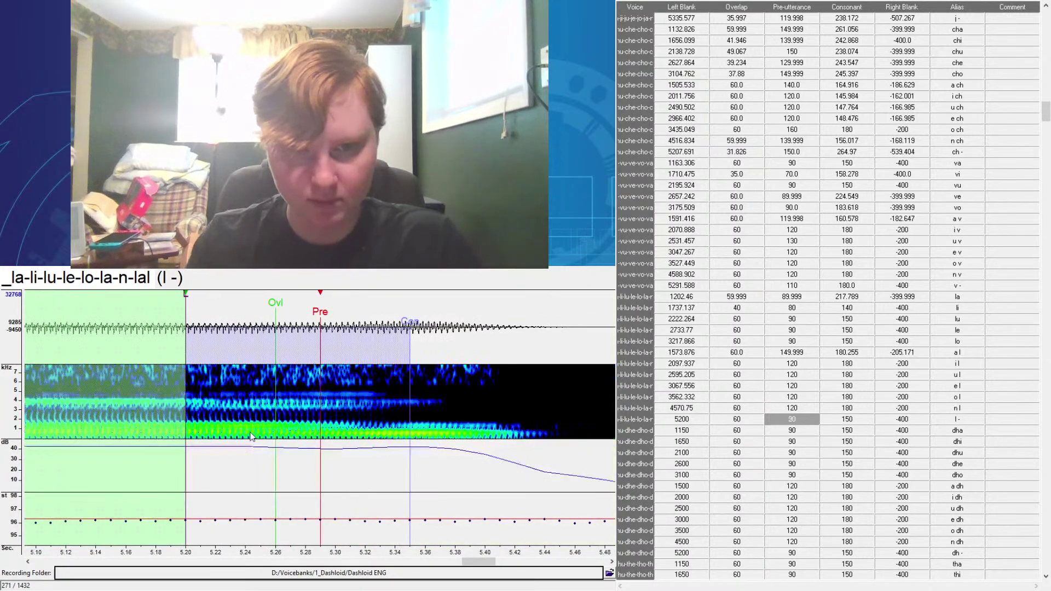
mouse_move(480, 453)
left_mouse_down()
mouse_move(452, 452)
mouse_move(460, 455)
left_mouse_up()
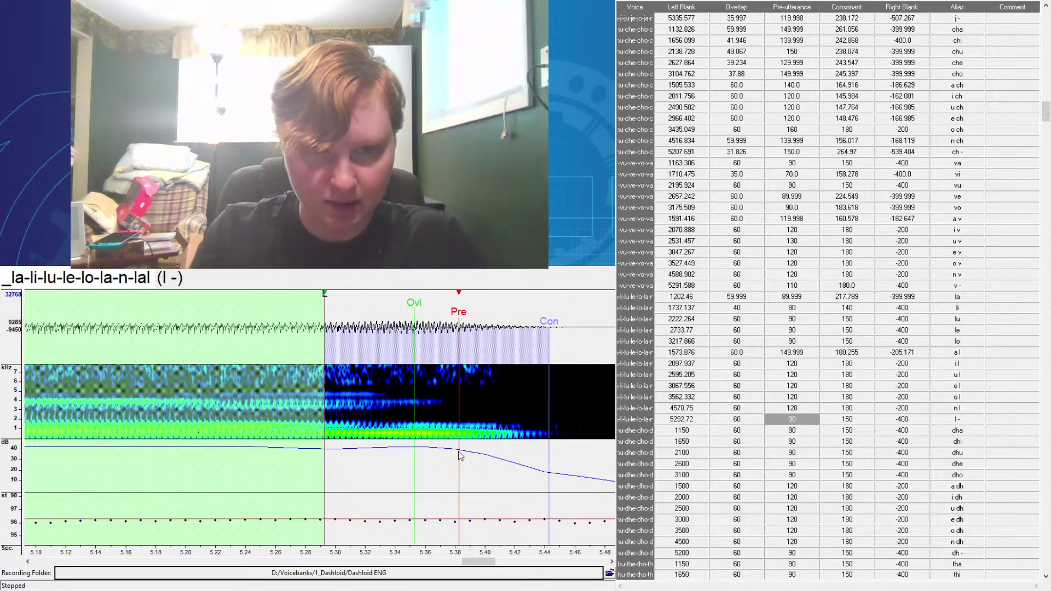
- Set the "dha" alias's left blank to about 1132 and its consonant to about 167
key("Down")
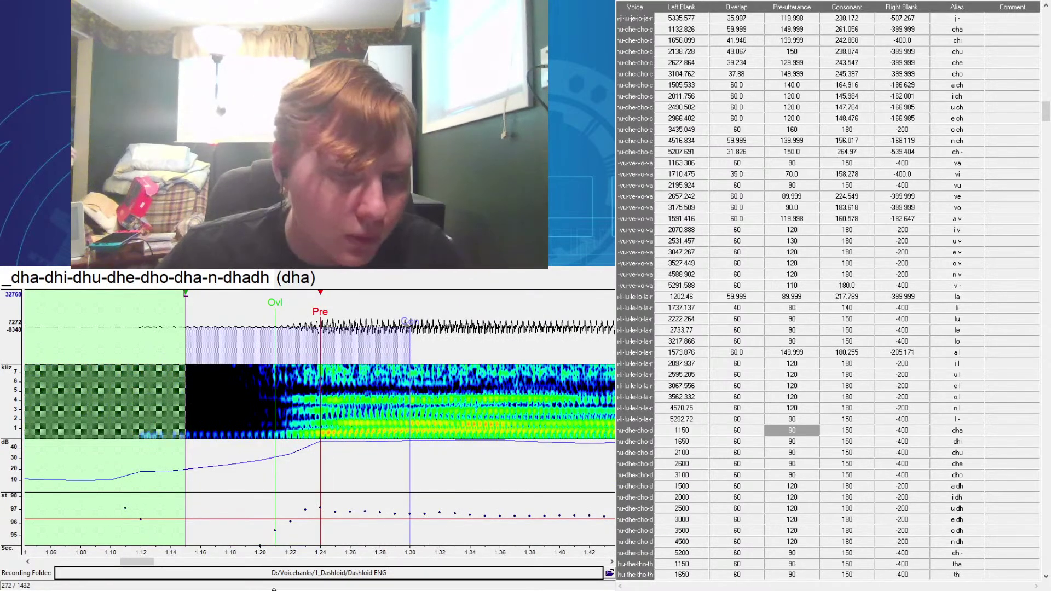
scroll(274, 589, "left", 3)
left_click_drag(304, 383, 277, 384)
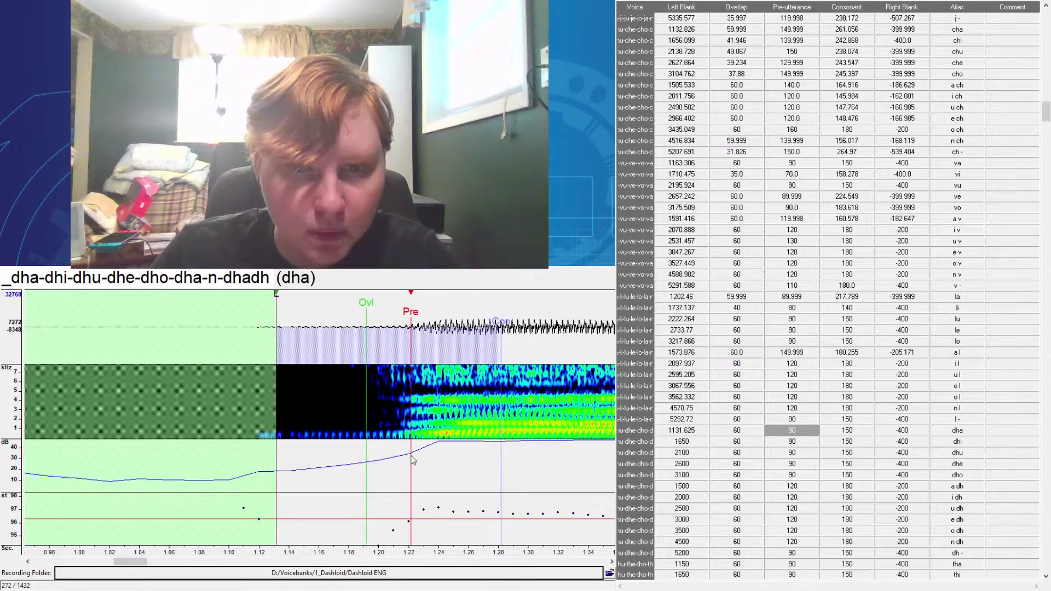
scroll(452, 585, "right", 6)
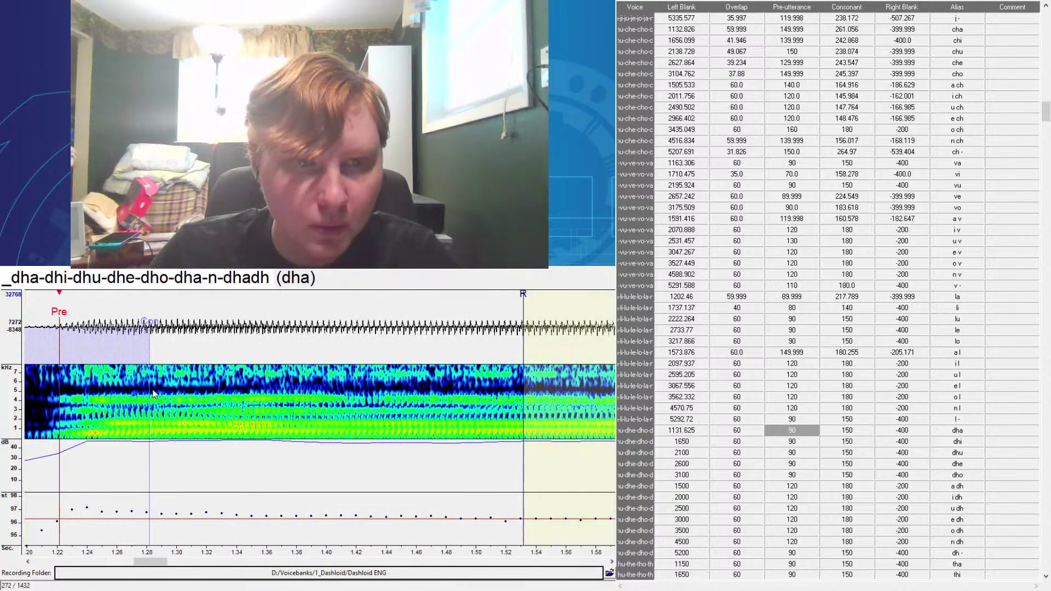
left_click_drag(150, 394, 175, 394)
- Set the "dhi" alias's left blank to about 1657, overlap to 30, pre-utterance to 60 and consonant to 120
key("Down")
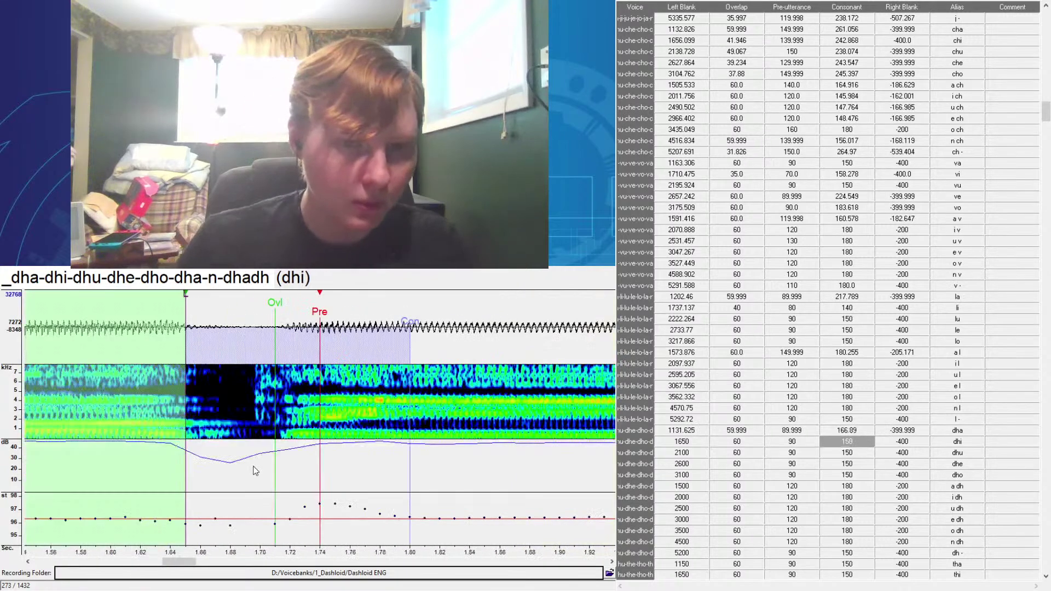
left_click_drag(337, 469, 331, 469)
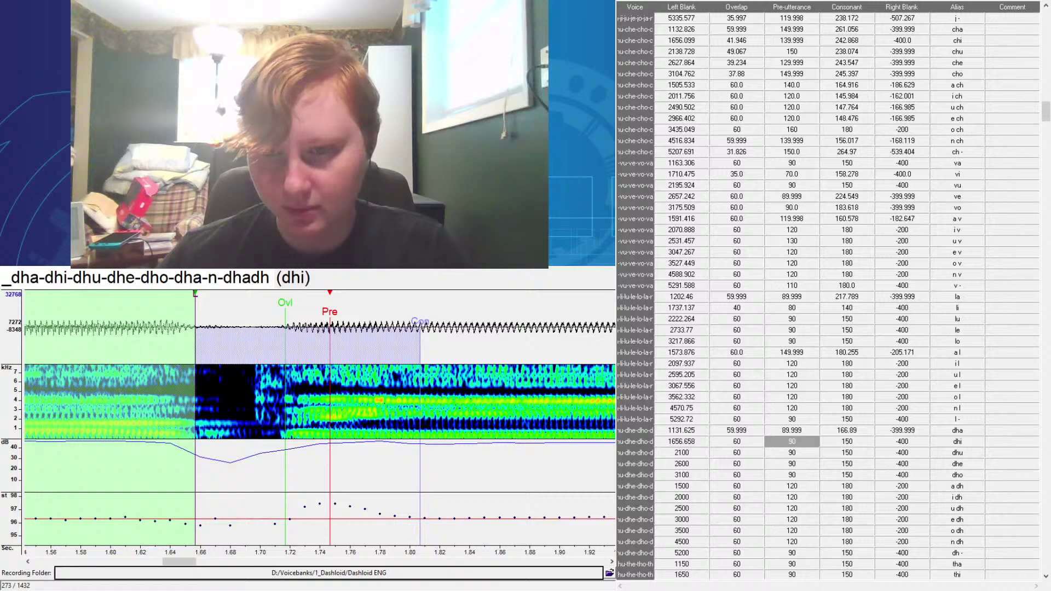
left_click(751, 439)
left_click_drag(815, 440, 838, 442)
scroll(826, 427, "down", 10)
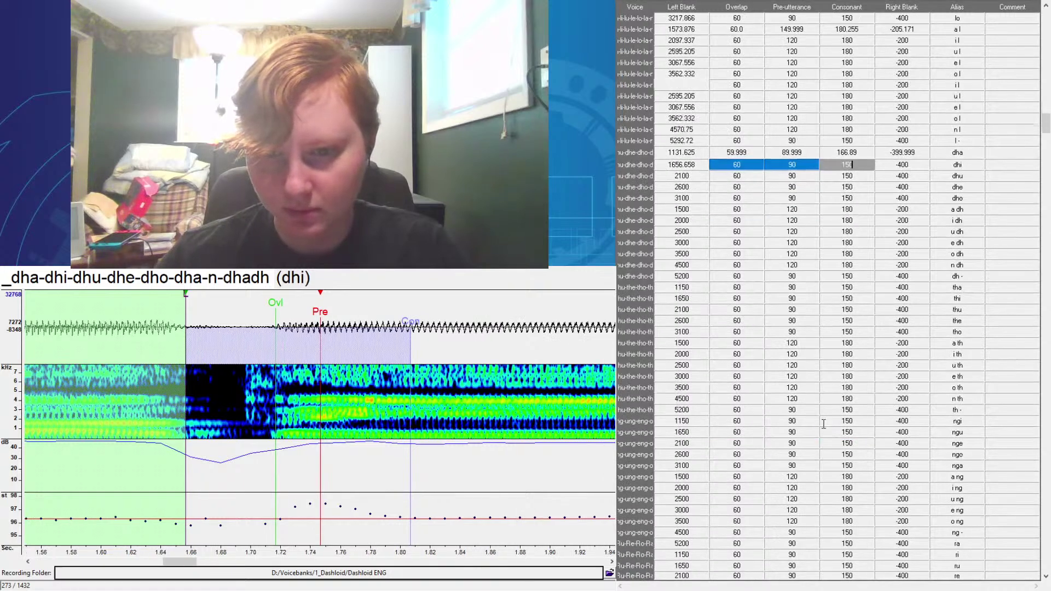
scroll(823, 424, "down", 10)
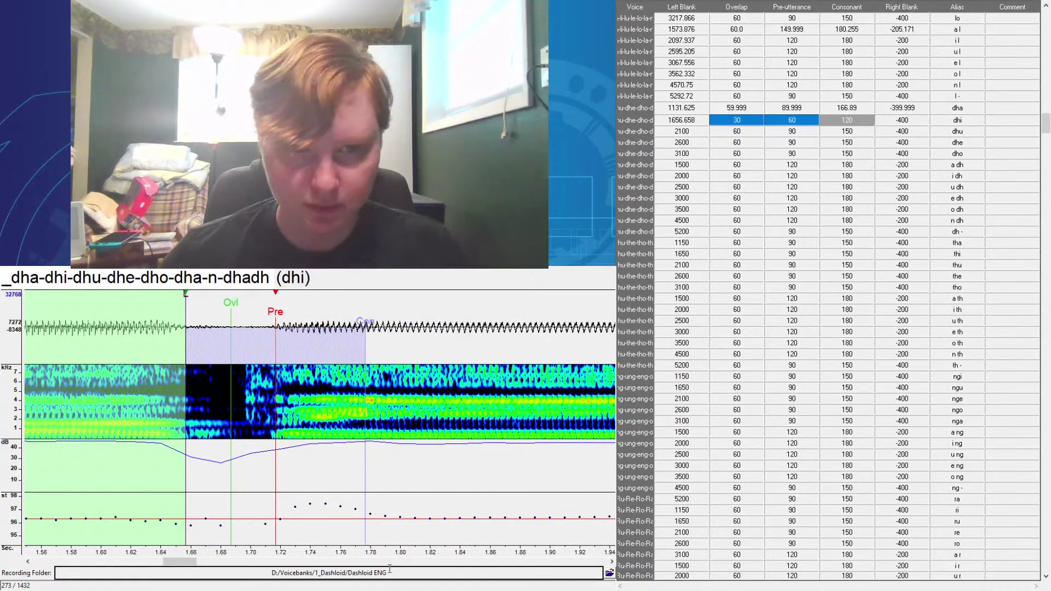
- Refine the "dhi" alias's left blank to about 1656, extend its consonant to about 164 and play it back
scroll(356, 562, "right", 4)
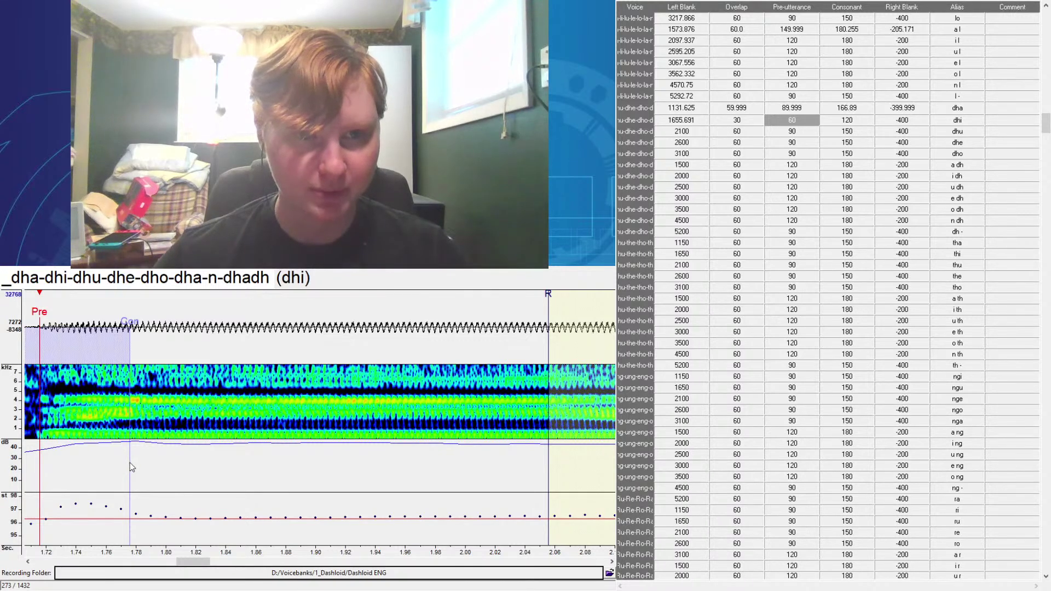
mouse_move(129, 463)
left_mouse_down()
mouse_move(195, 467)
mouse_move(195, 477)
left_mouse_up()
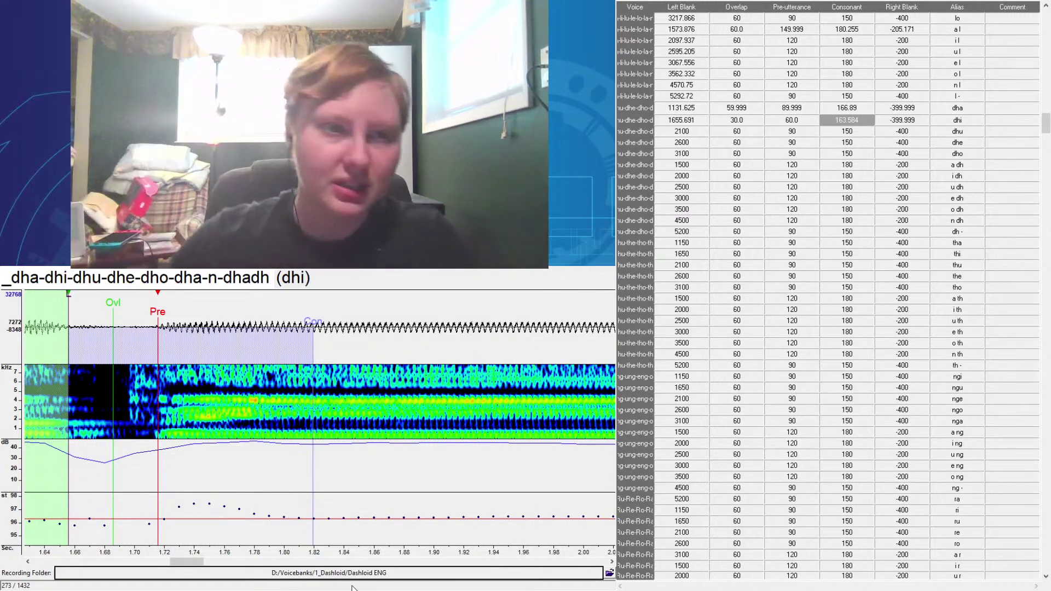
key("space")
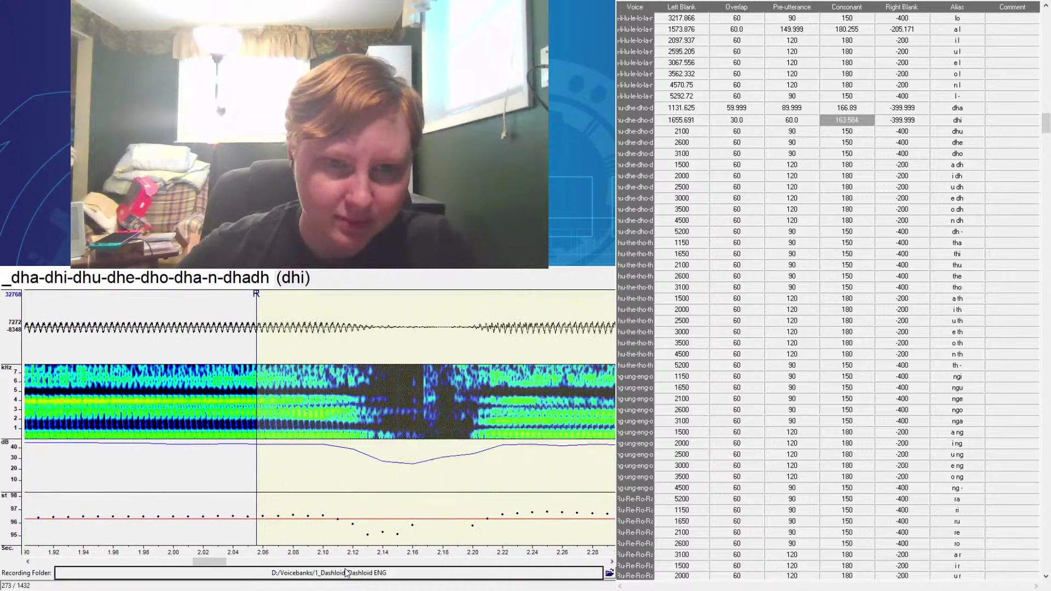
- Set the "dhu" alias's left blank to about 2131, overlap to 35, pre-utterance to 70 and consonant to 130
key("Down")
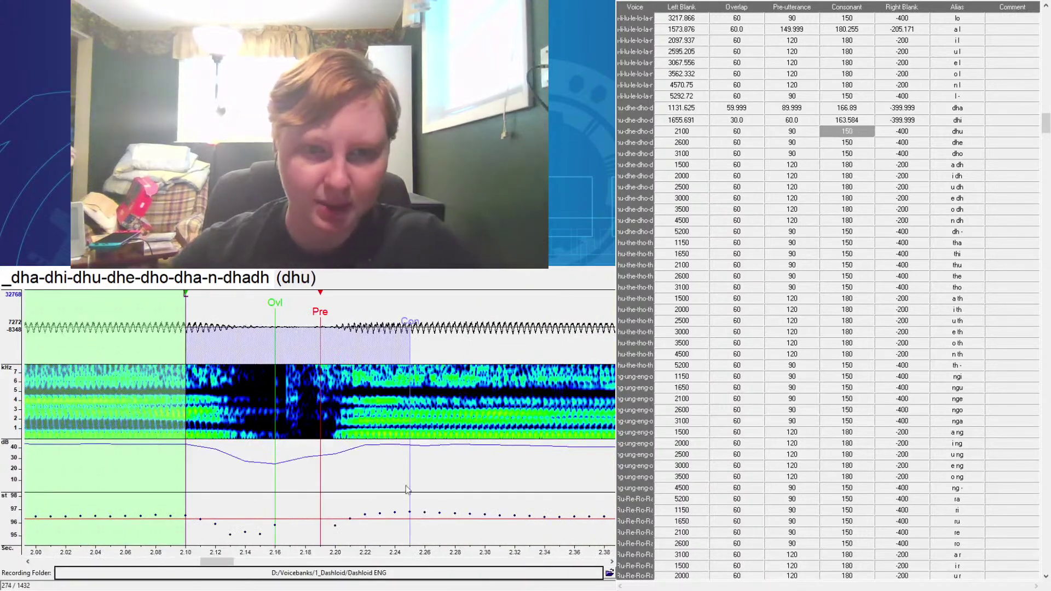
left_click(370, 438)
left_click(368, 438)
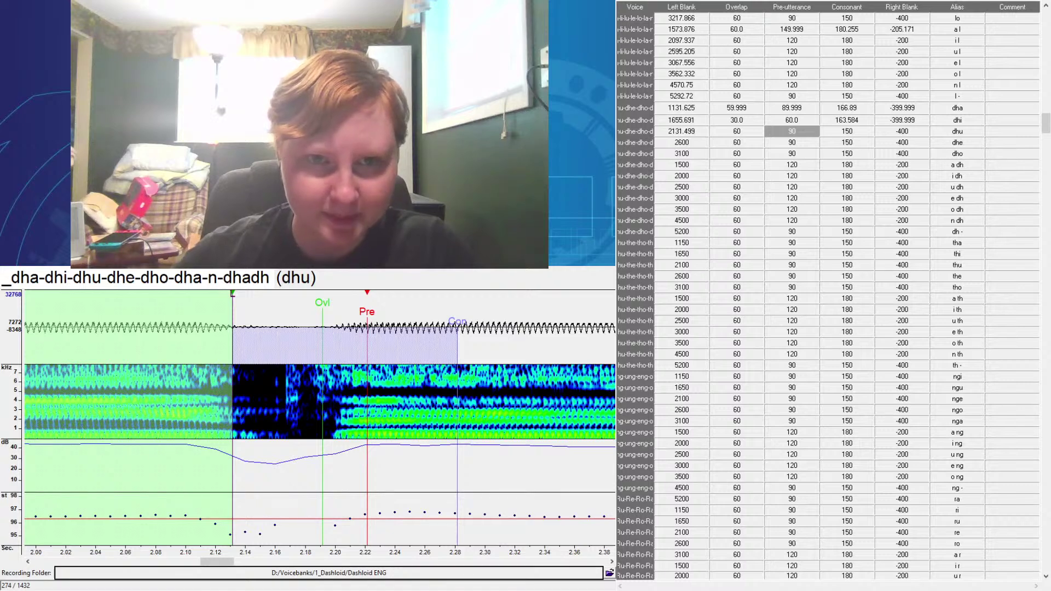
left_click_drag(737, 131, 838, 131)
type("35\t70\t130")
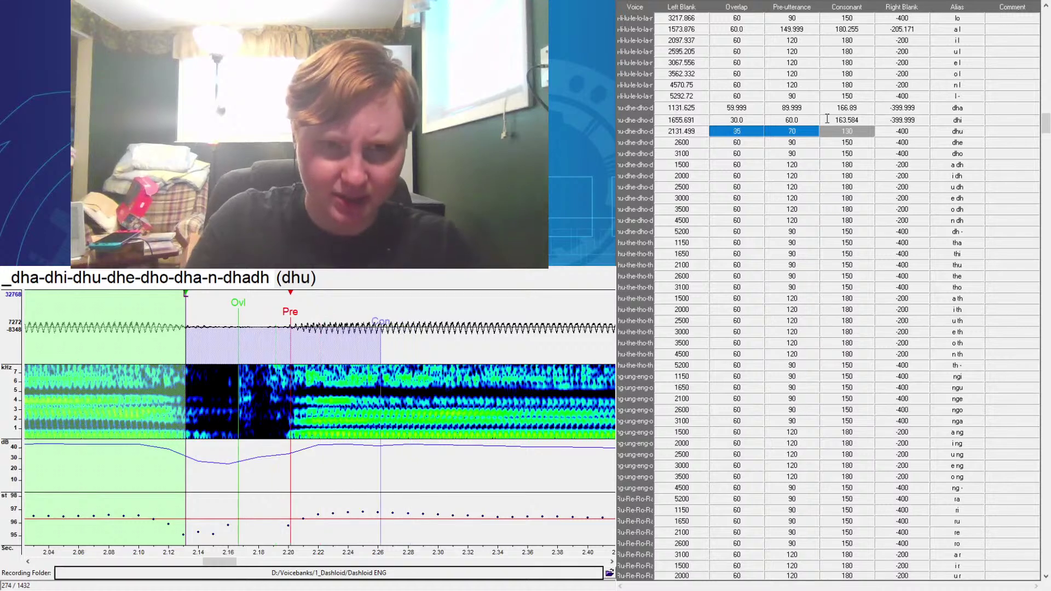
- Refine the "dhu" alias's left blank to about 2133, extend its consonant to about 160 and play it back
left_click(266, 464)
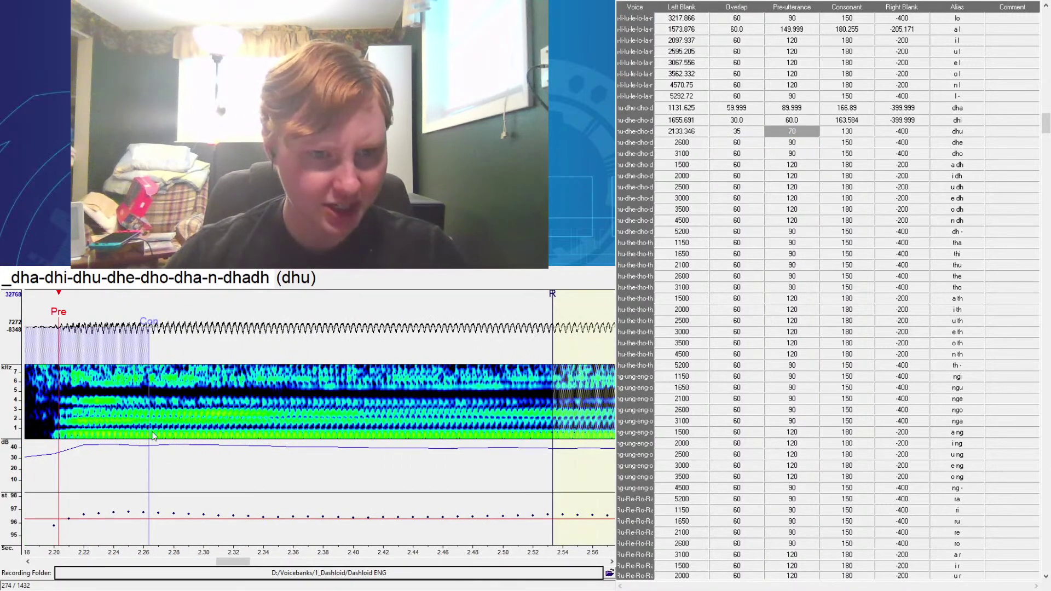
left_click_drag(150, 433, 194, 433)
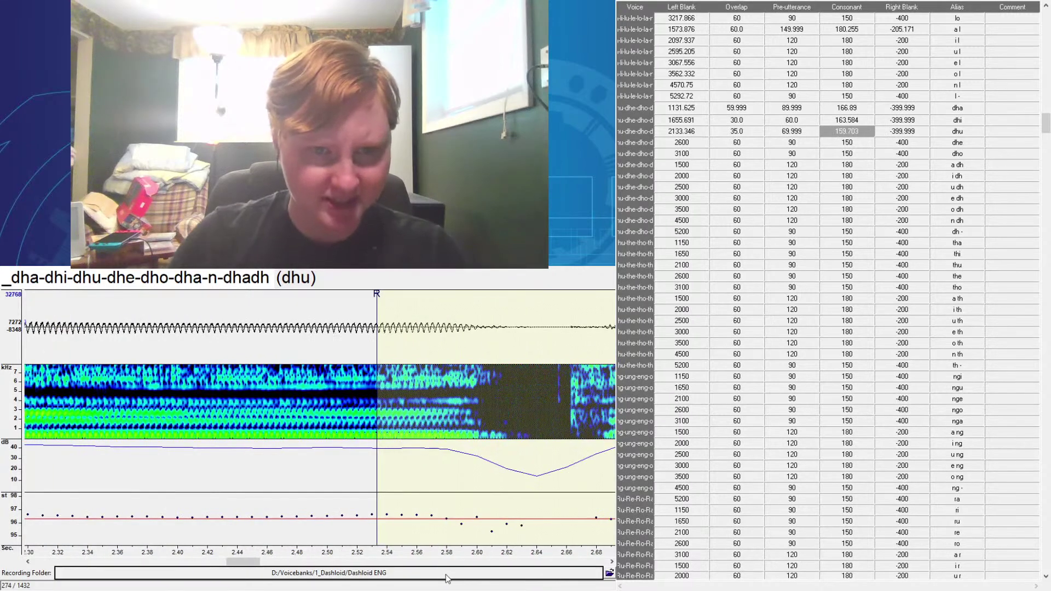
key("space")
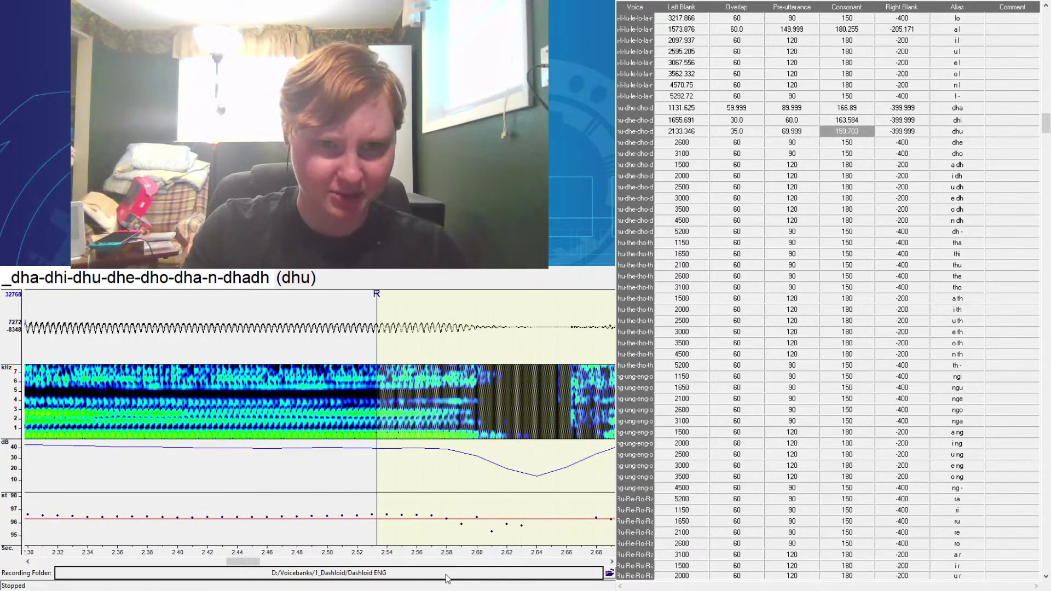
- Set the "dhe" alias's overlap to 40, pre-utterance to 80, consonant to 140 and left blank to about 2607
key("Down")
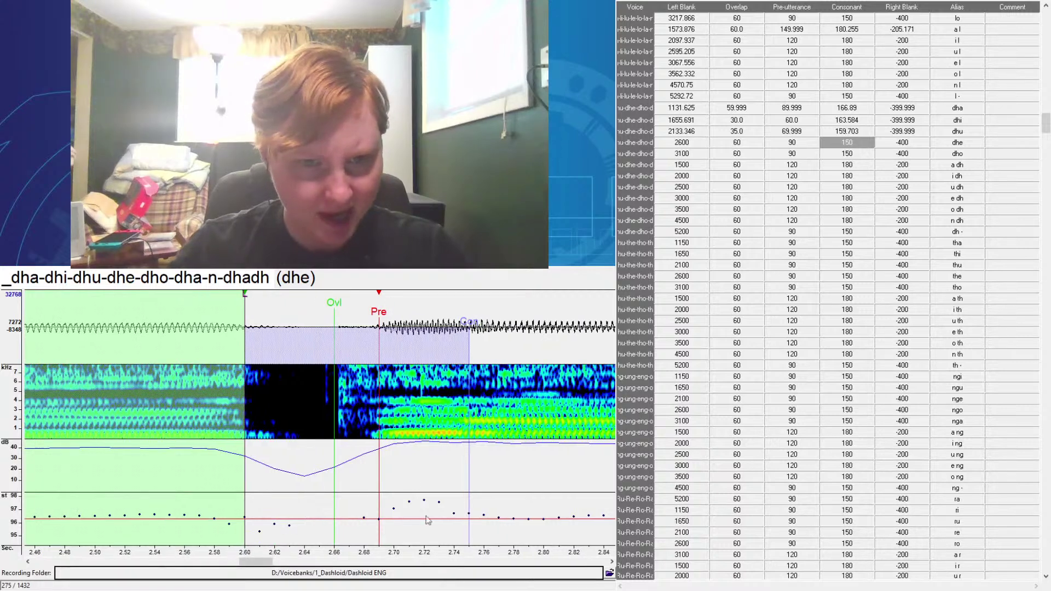
left_click_drag(379, 464, 388, 464)
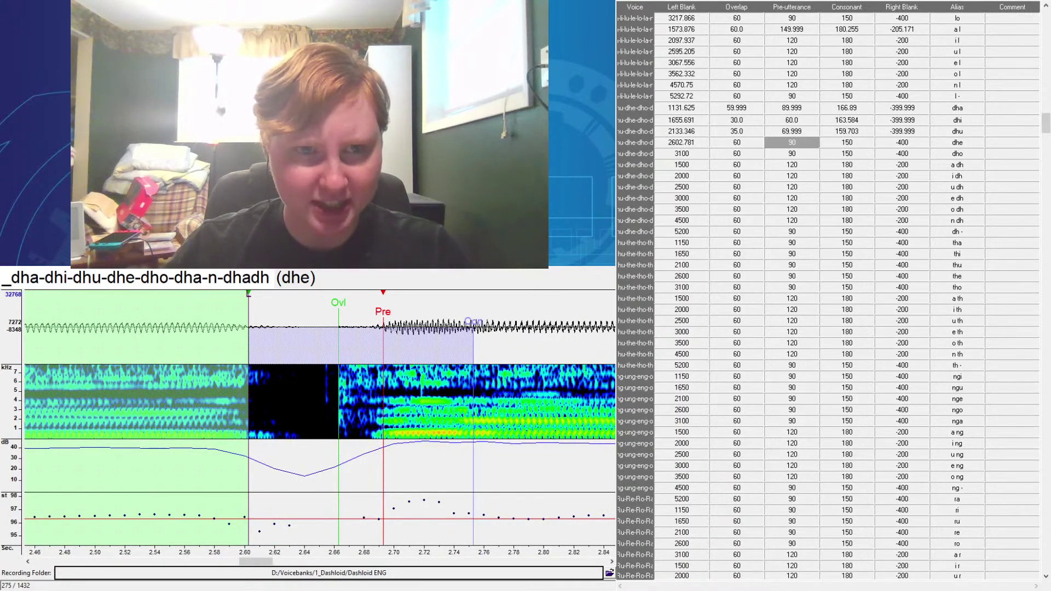
left_click_drag(740, 145, 823, 134)
type("40\t80\t140")
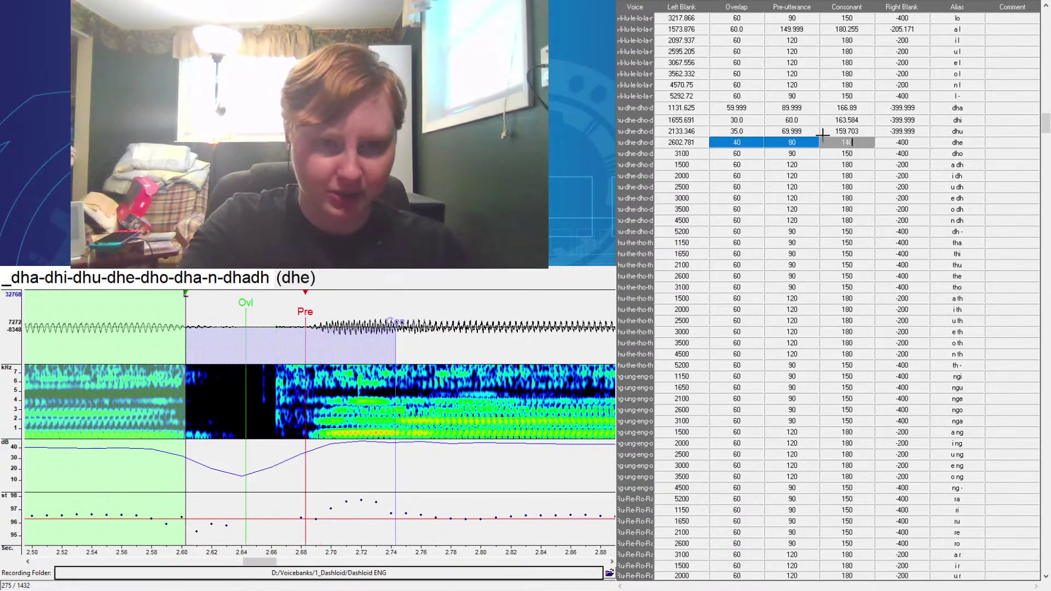
left_click_drag(310, 439, 323, 476)
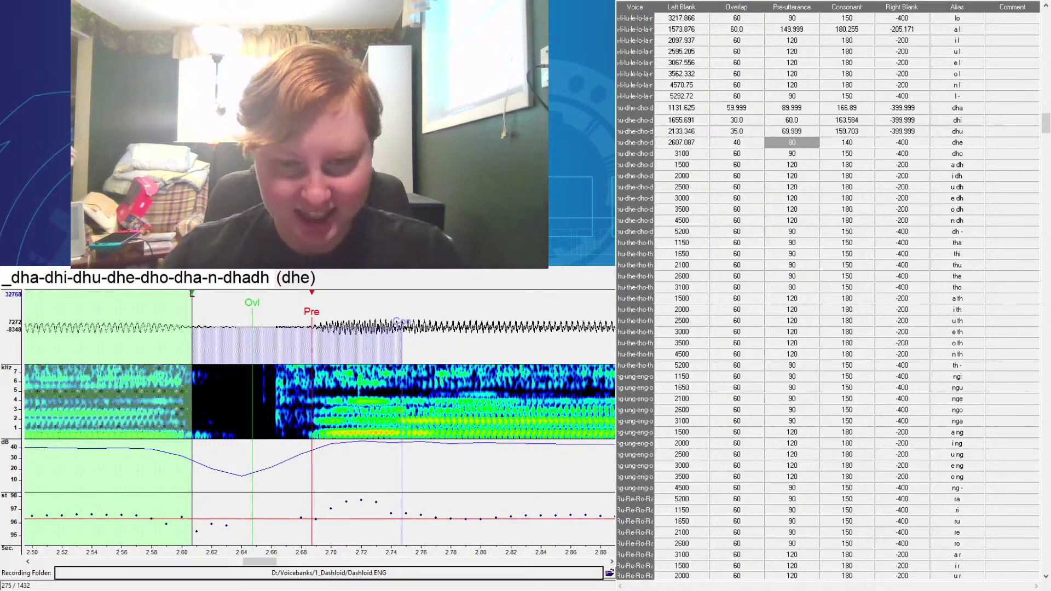
- Extend the "dhe" alias's consonant to about 175
scroll(393, 438, "down", 2)
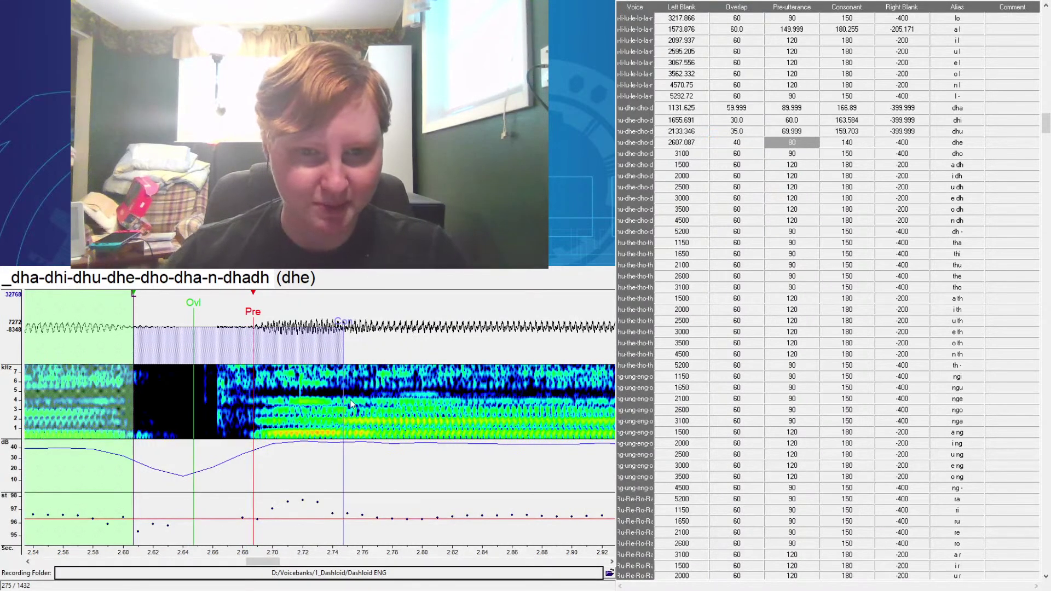
left_click_drag(344, 395, 395, 405)
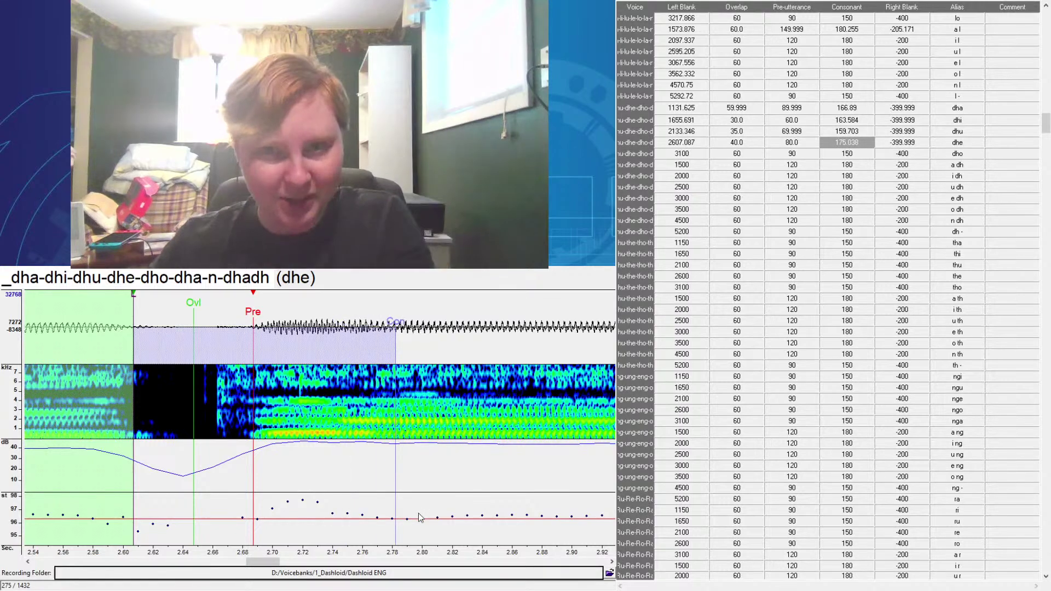
scroll(459, 584, "down", 10)
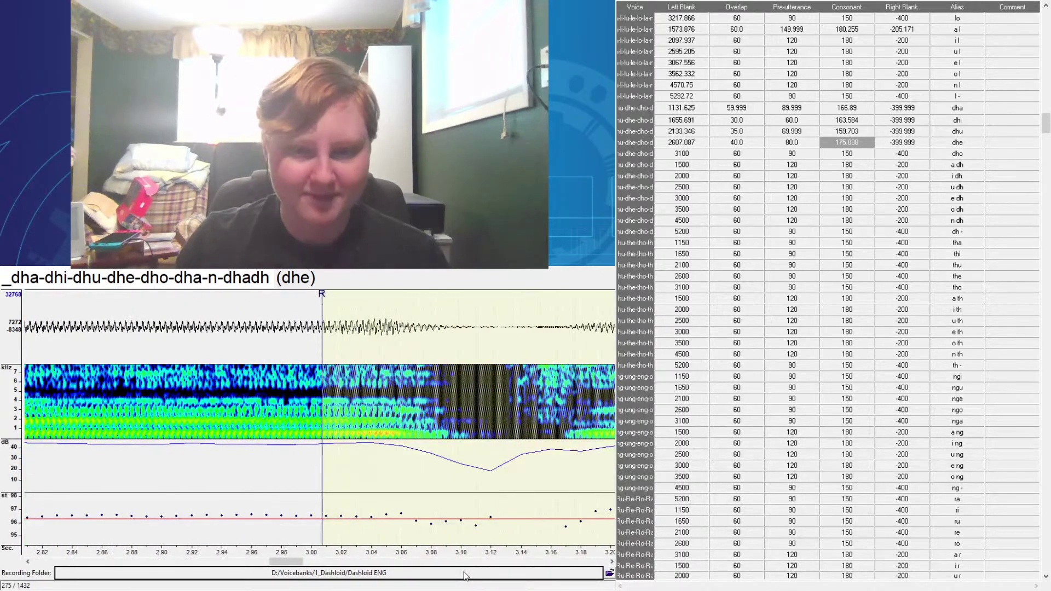
- Set the "dho" alias's overlap to 40, pre-utterance to 80, consonant to 140 and left blank to about 3096
key("Down")
scroll(464, 575, "up", 4)
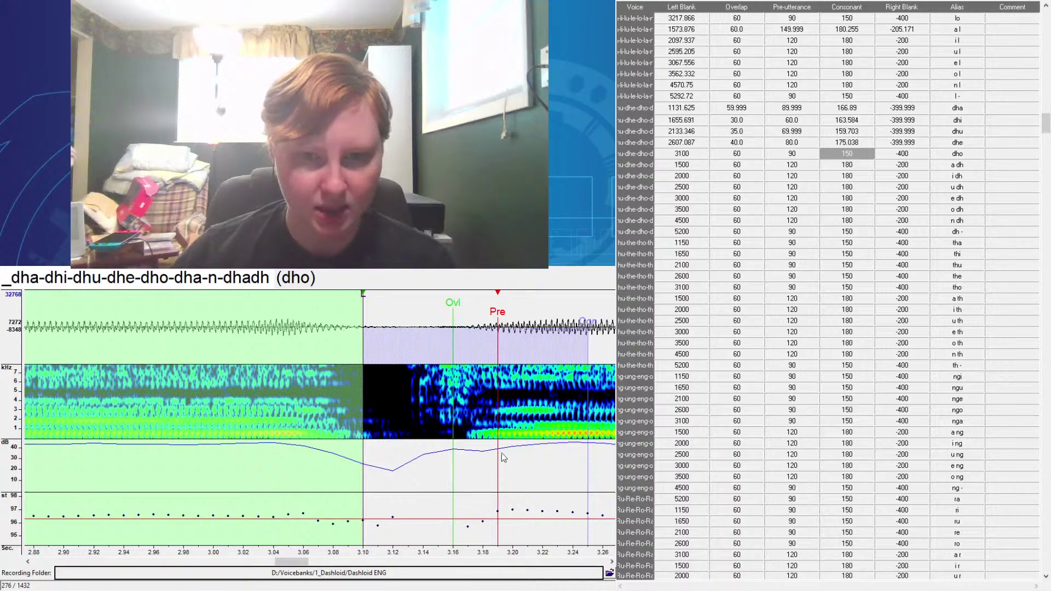
left_click_drag(504, 457, 489, 455)
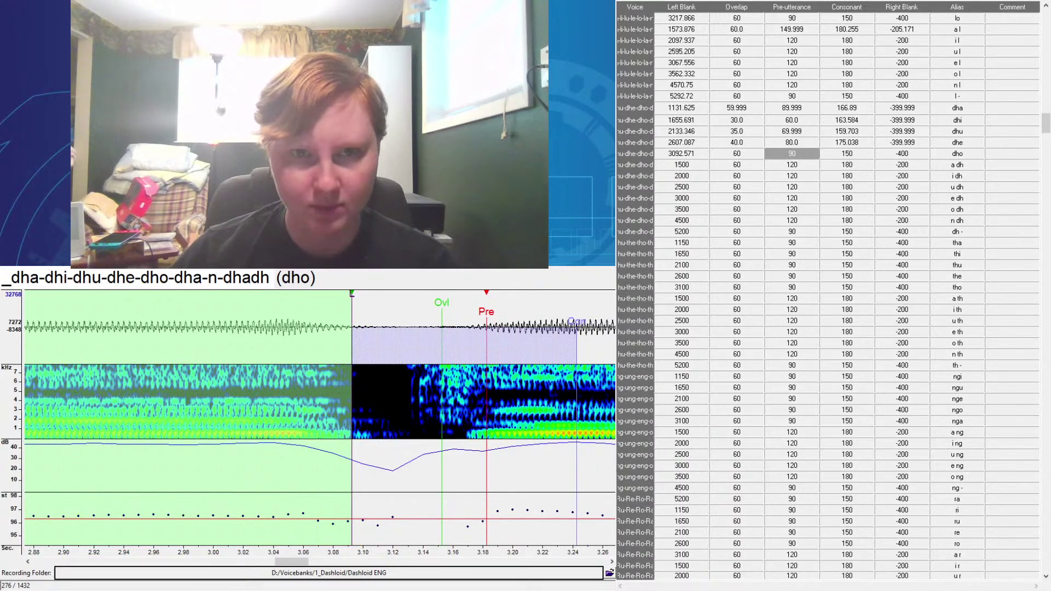
left_click(753, 156)
type("40")
key("Tab")
type("80")
key("Tab")
type("140")
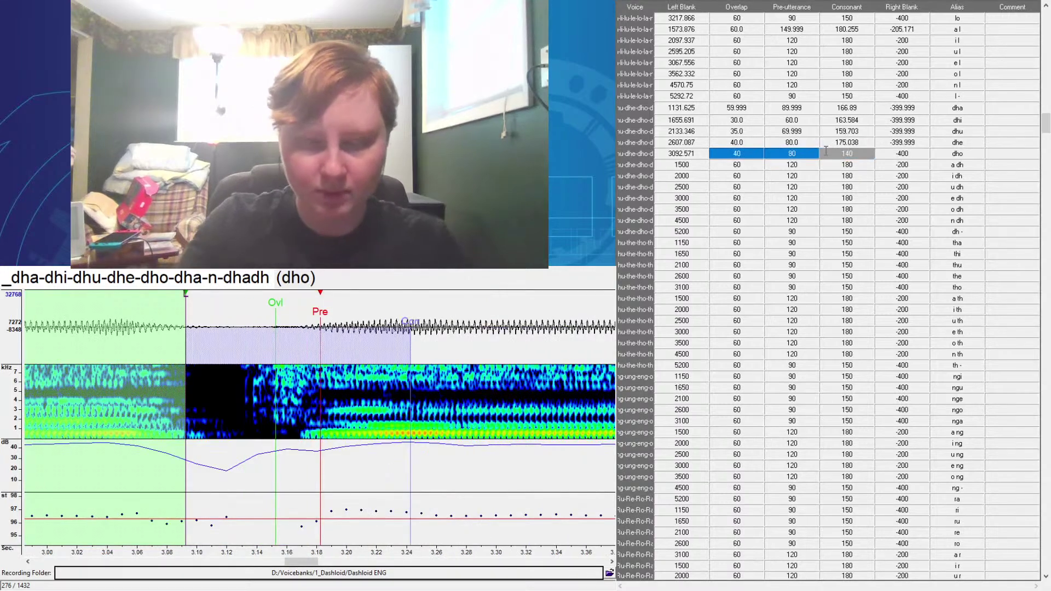
key("Return")
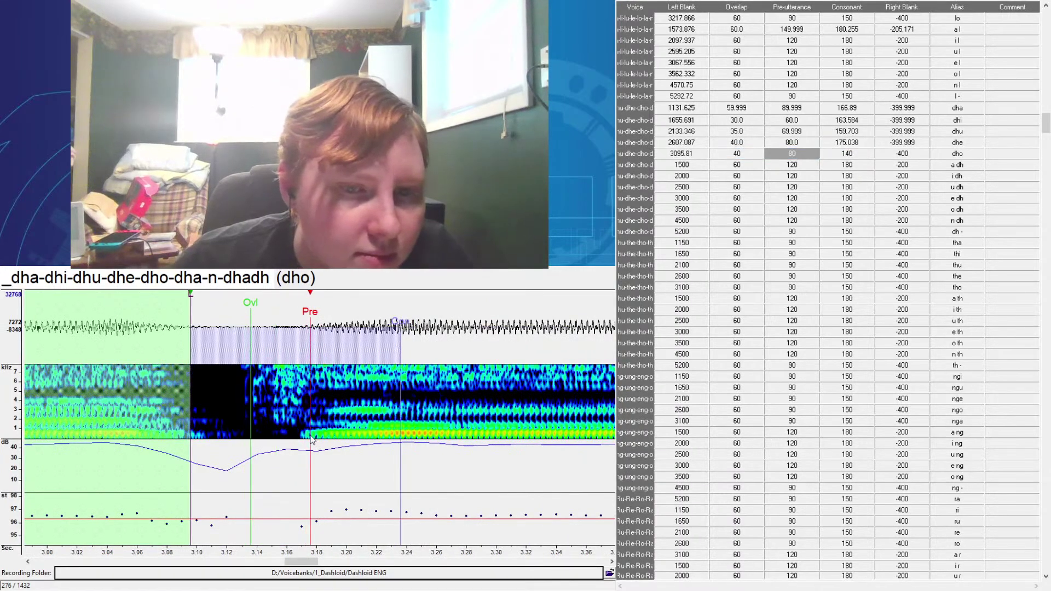
- Refine the "dho" alias's left blank to about 3095 and extend its consonant to about 218
scroll(168, 386, "right", 3)
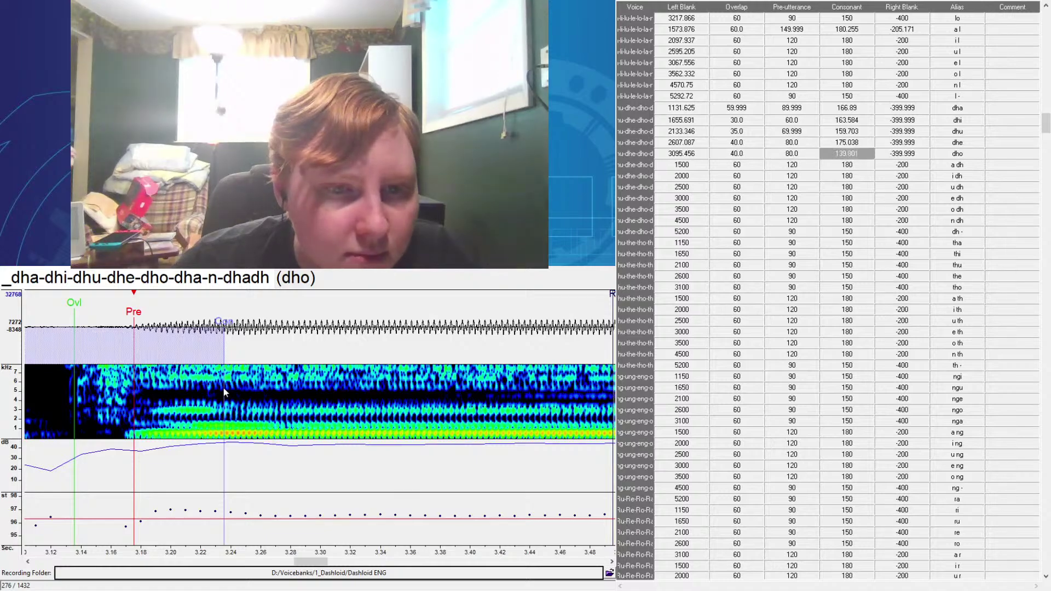
left_click_drag(222, 387, 340, 387)
scroll(416, 493, "right", 4)
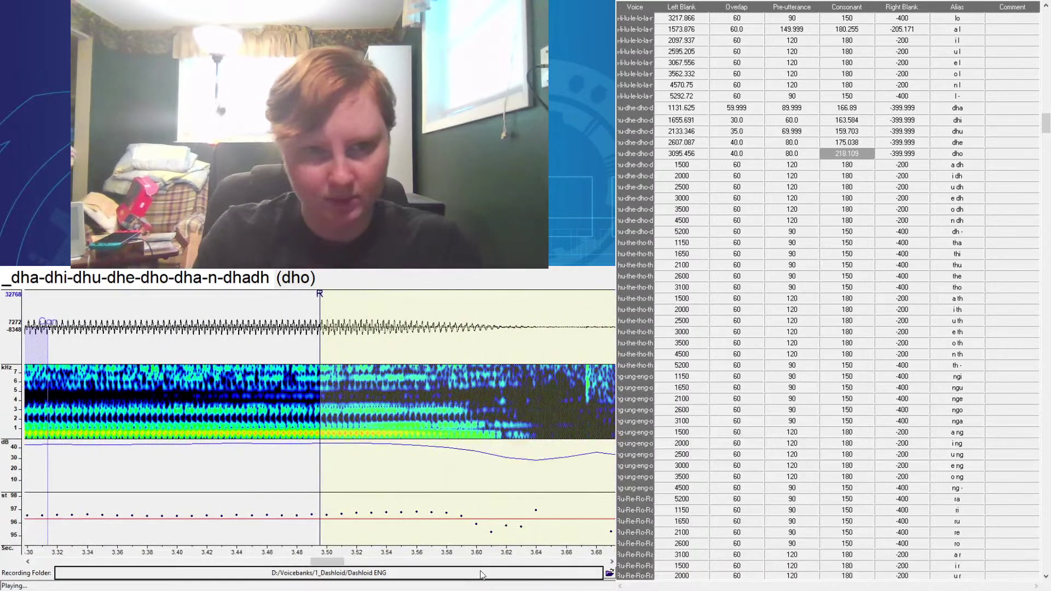
- Set the "a dh" alias's left blank to about 1537, consonant to about 145 and right blank to about -159
key("Down")
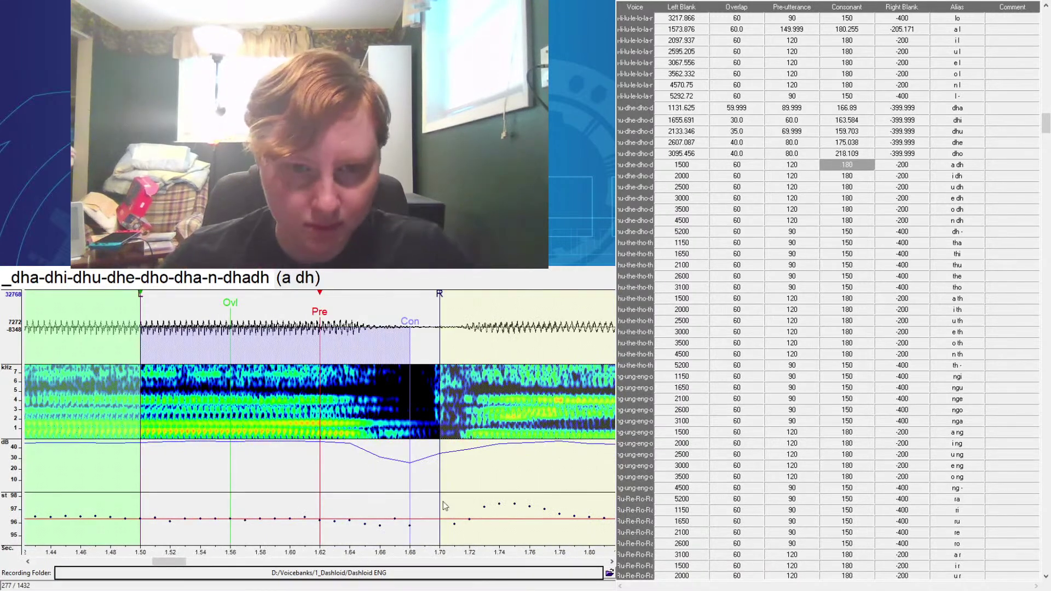
left_click(375, 433)
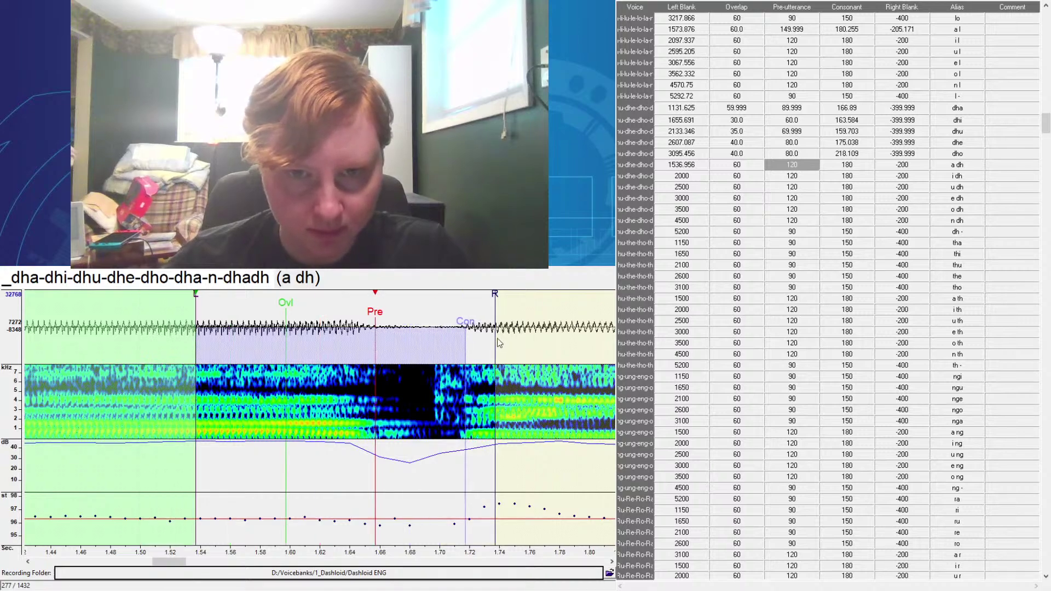
mouse_move(496, 342)
left_mouse_down()
mouse_move(413, 356)
mouse_move(435, 362)
left_mouse_up()
- Set the "i dh" alias's left blank to about 2009, consonant to about 147 and right blank to about -163
key("Down")
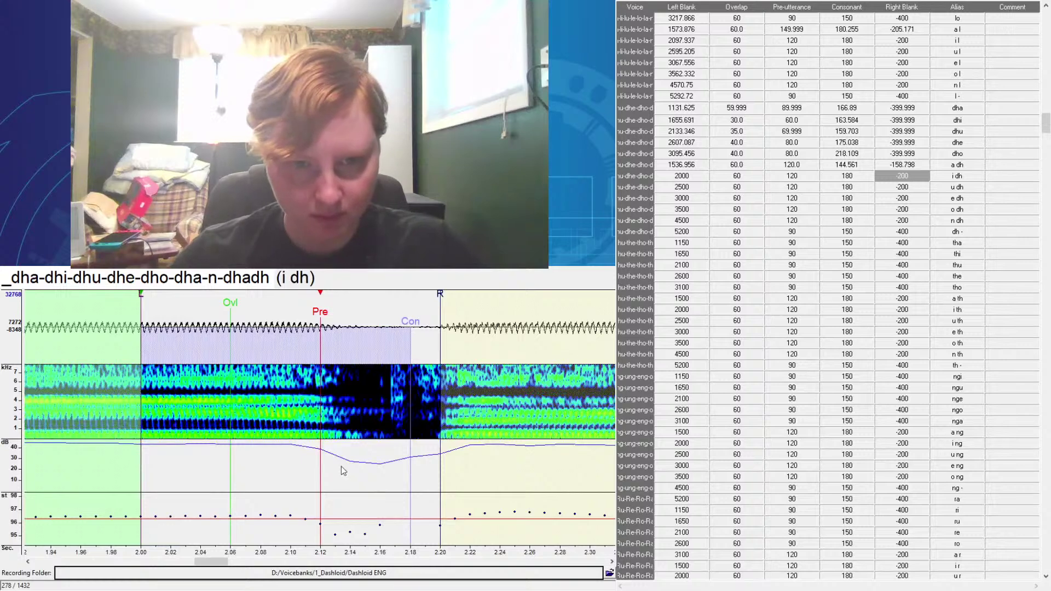
left_click(335, 442)
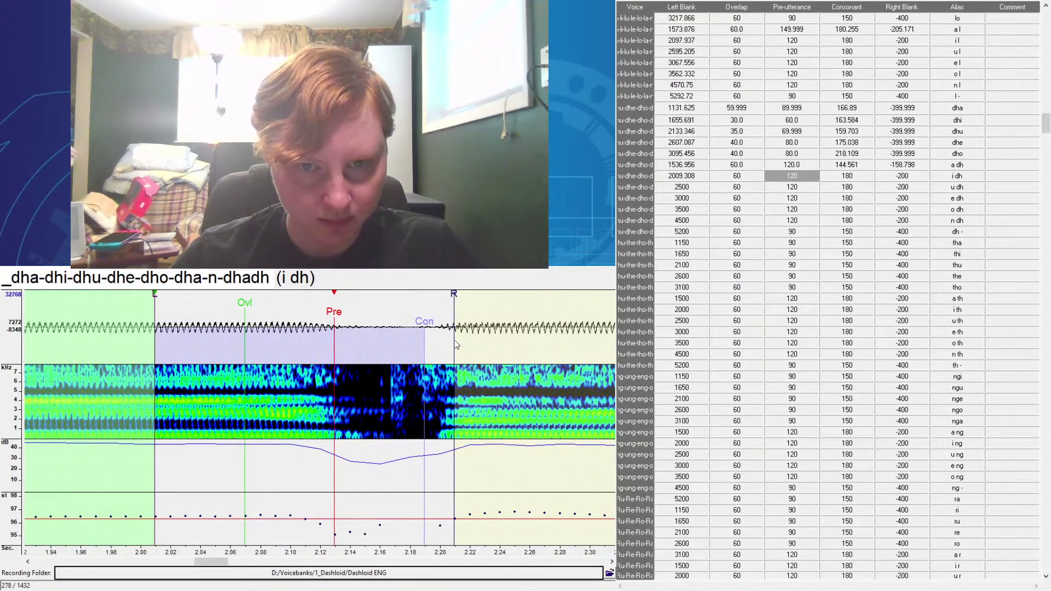
mouse_move(455, 342)
left_mouse_down()
mouse_move(373, 333)
mouse_move(398, 333)
left_mouse_up()
- Set the "u dh" alias's left blank to about 2481, consonant to about 150 and right blank to about -173
key("Down")
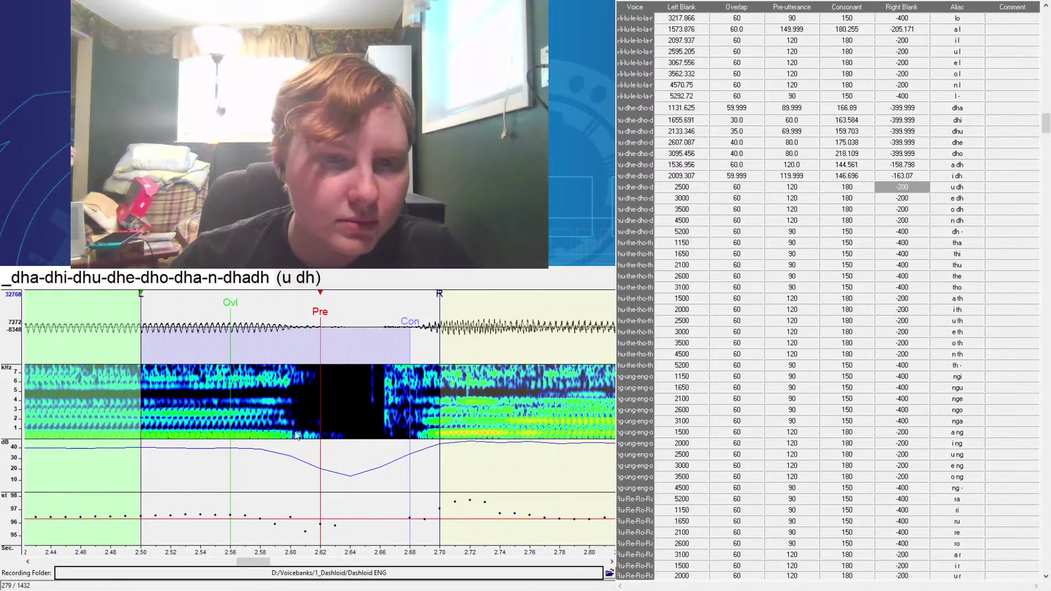
left_click_drag(296, 436, 293, 435)
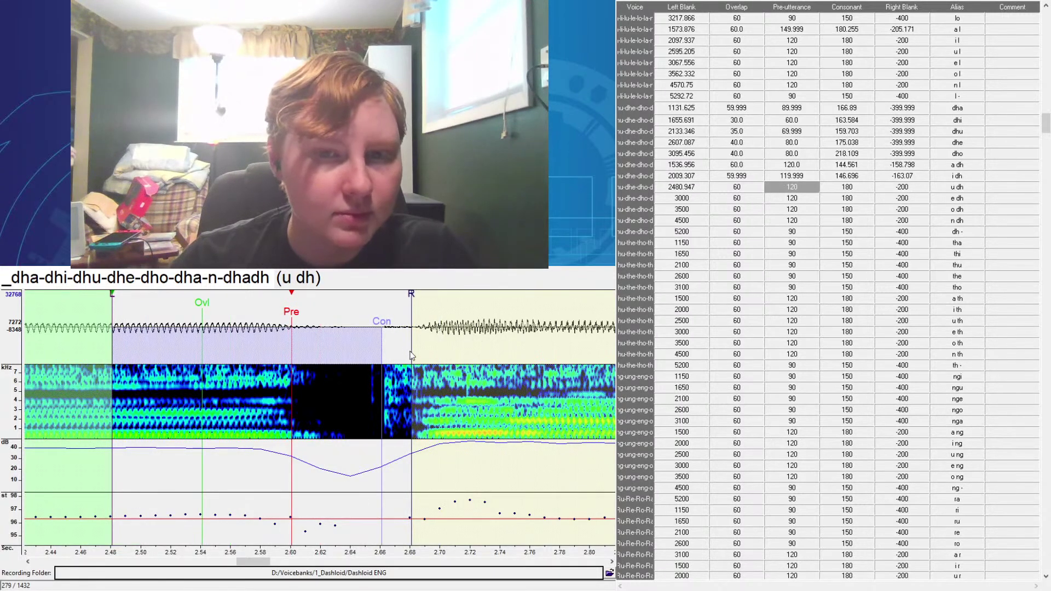
mouse_move(413, 356)
left_mouse_down()
mouse_move(342, 356)
mouse_move(372, 355)
left_mouse_up()
- Set the "e dh" alias's pre-utterance to 140 and shift its left blank to about 2947
key("Down")
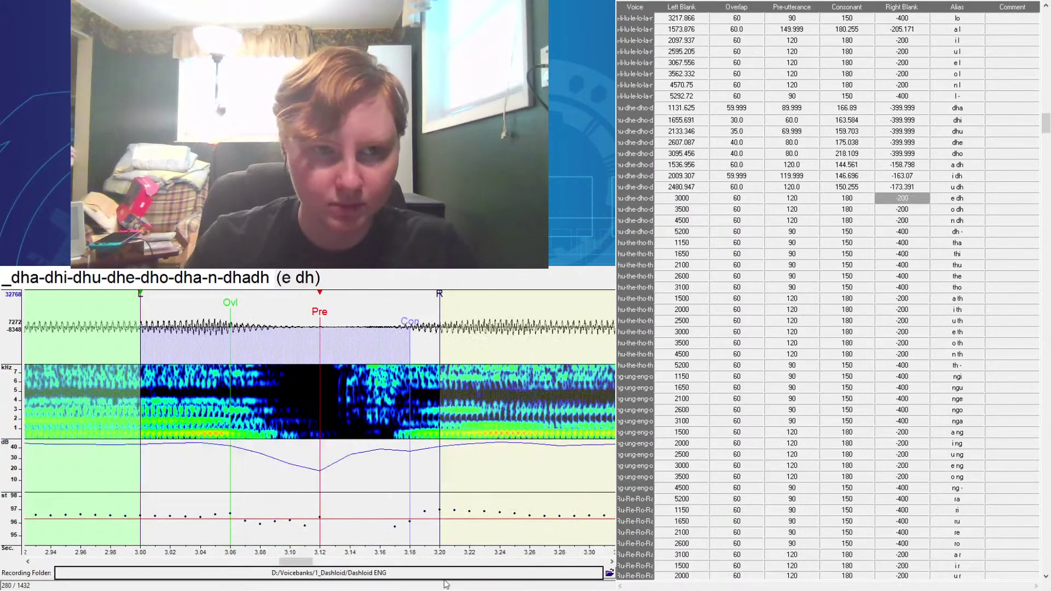
scroll(494, 451, "up", 2)
key("F3")
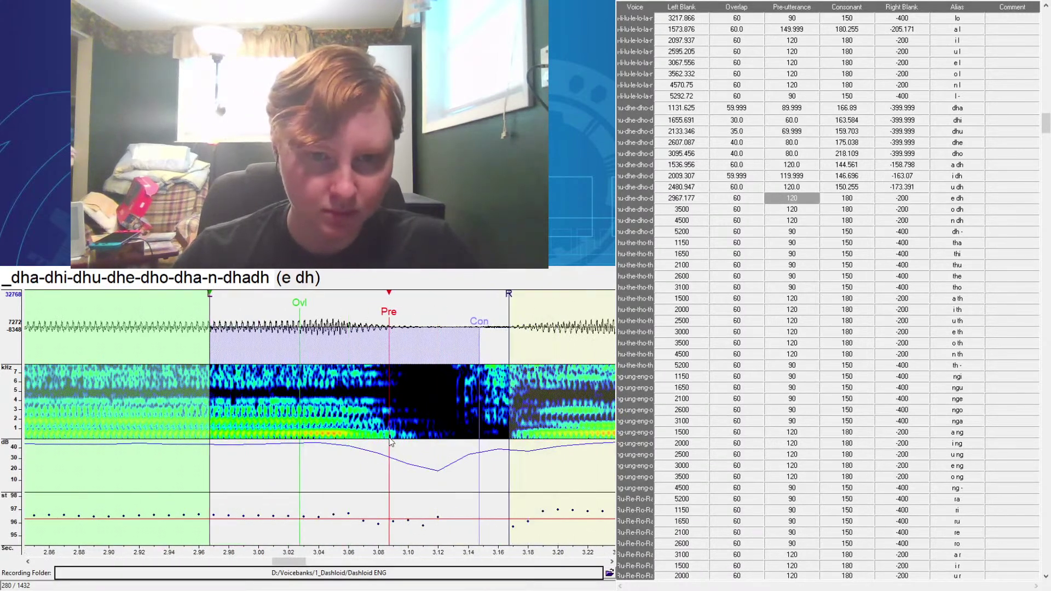
key("F3")
key("F3")
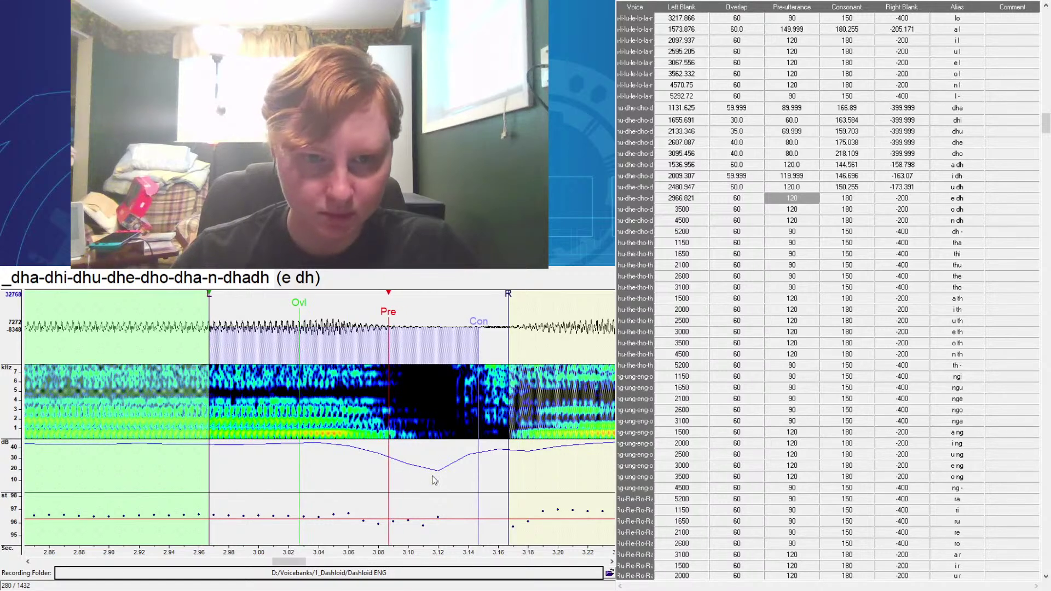
left_click(808, 200)
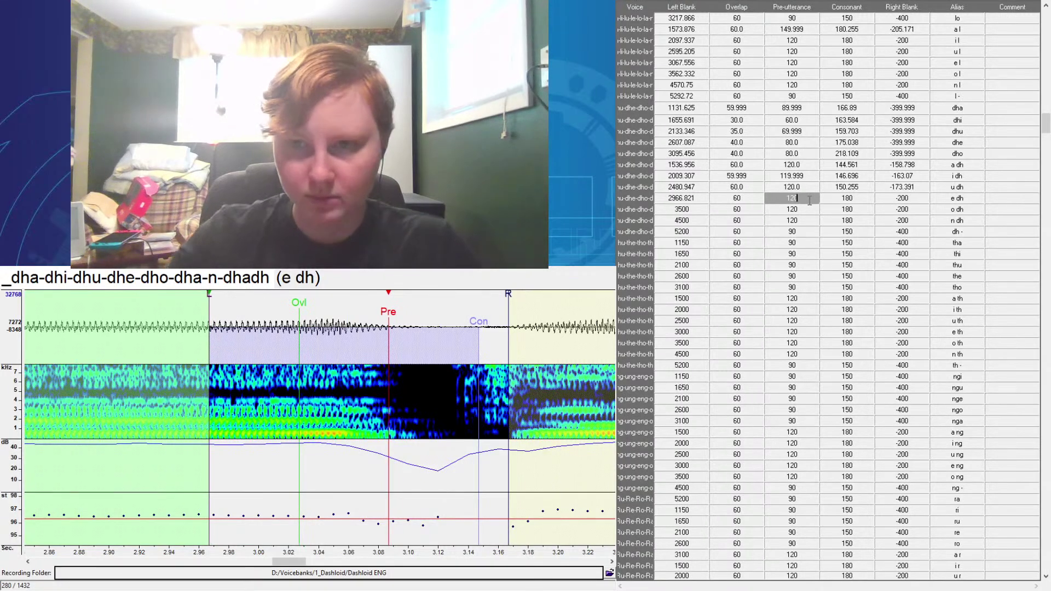
key("BackSpace")
key("BackSpace")
type("4")
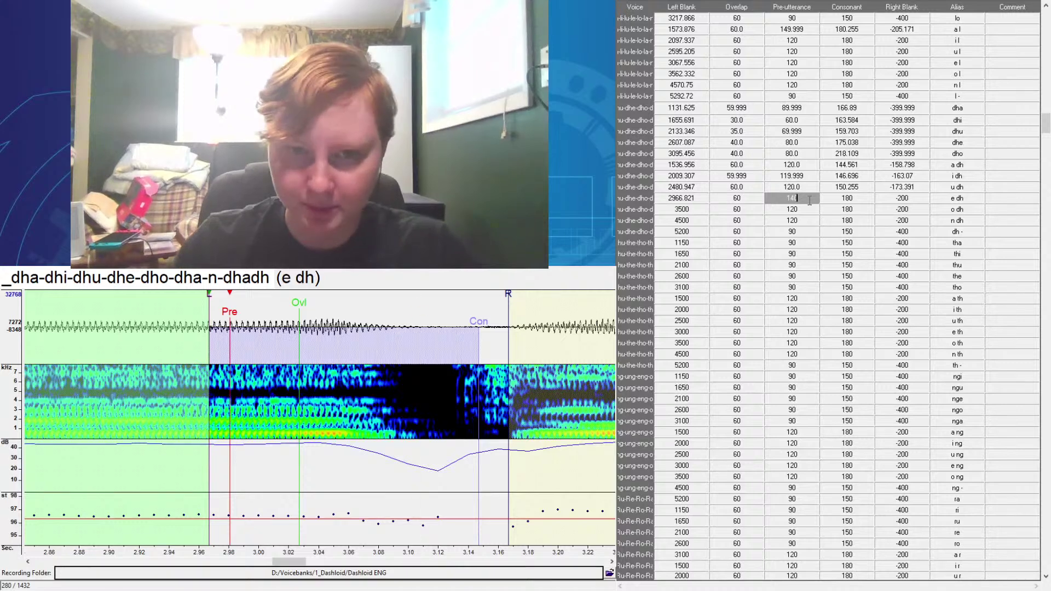
type("0")
left_click_drag(370, 487, 392, 442)
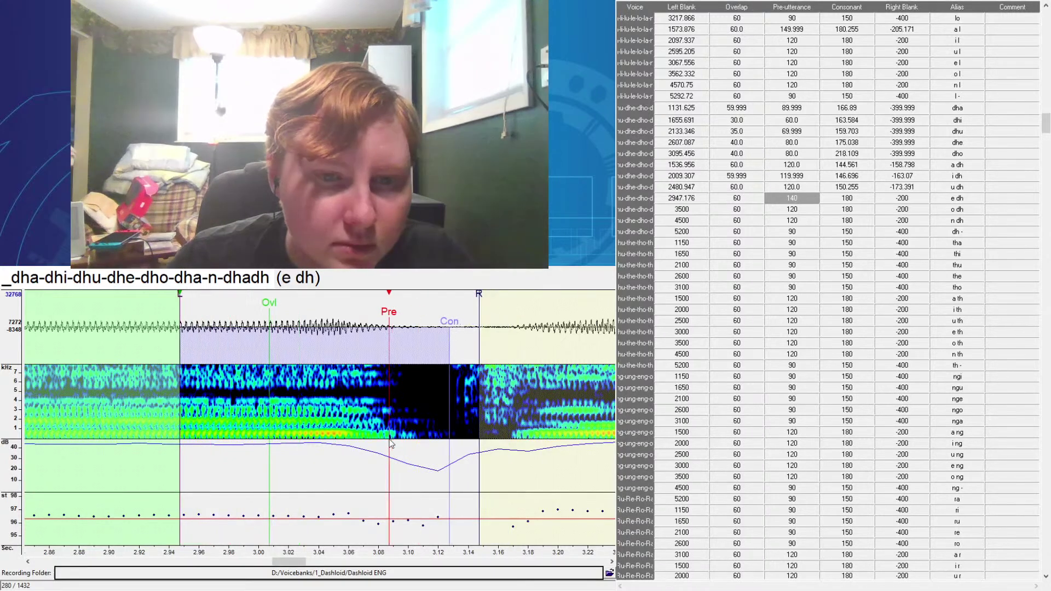
- Set the "o dh" alias's pre-utterance to 150 and shift its left blank to about 3467
key("Down")
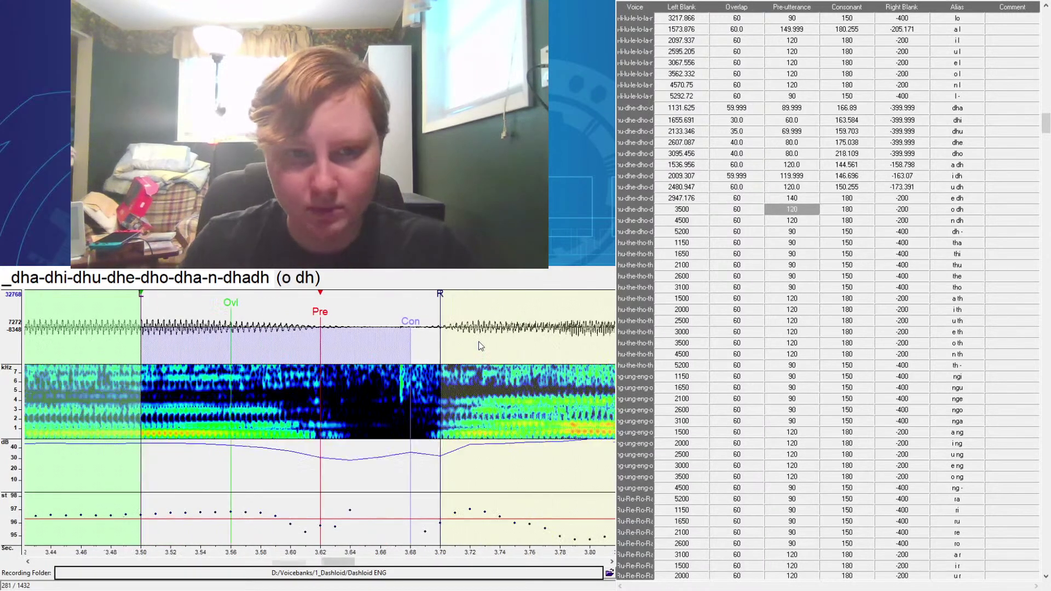
left_click_drag(321, 437, 310, 444)
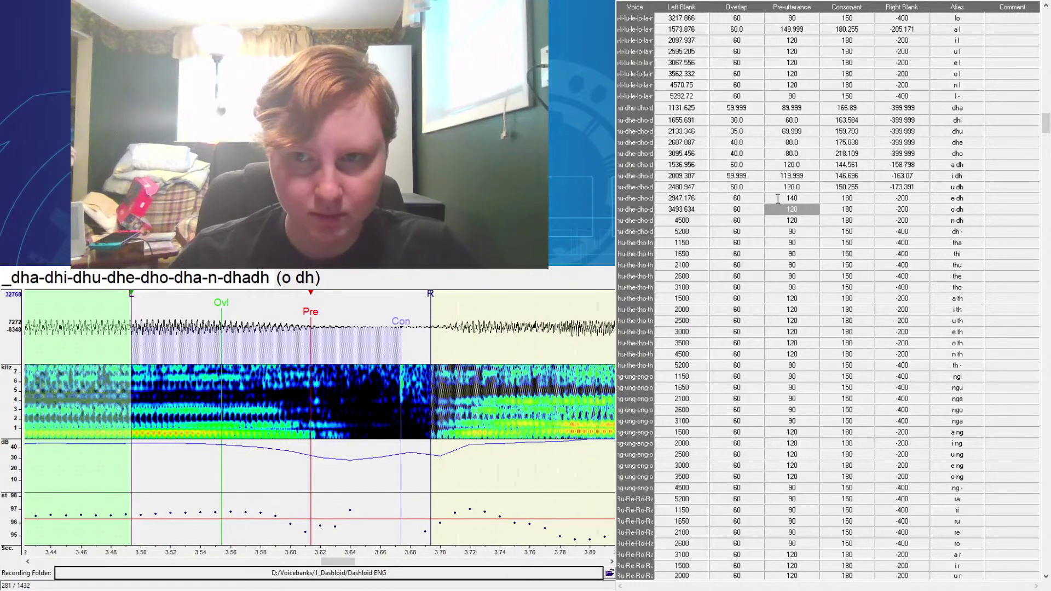
left_click(807, 209)
type("150")
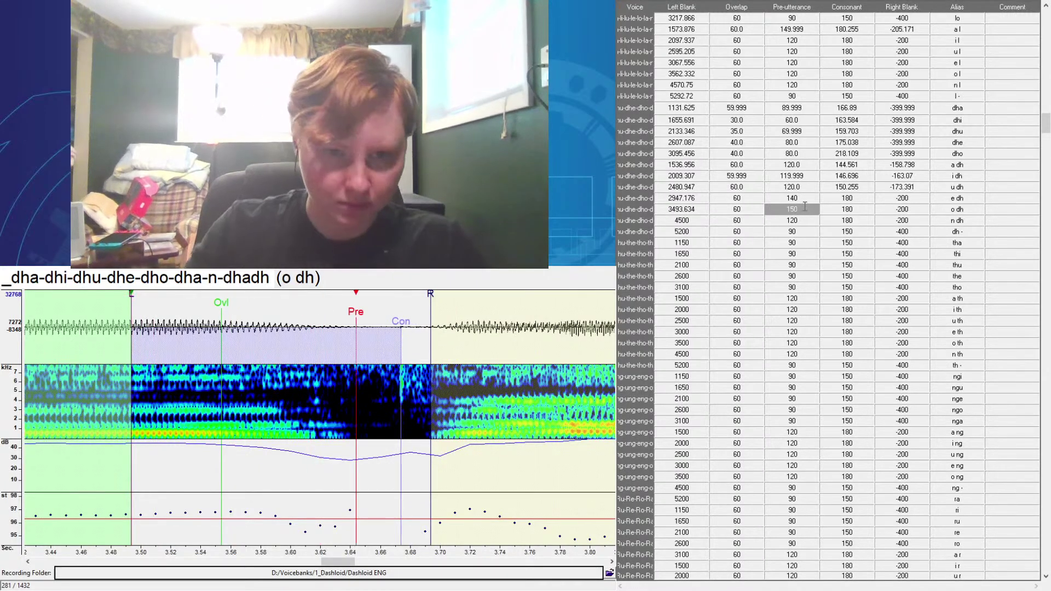
key("Return")
left_click_drag(318, 444, 277, 444)
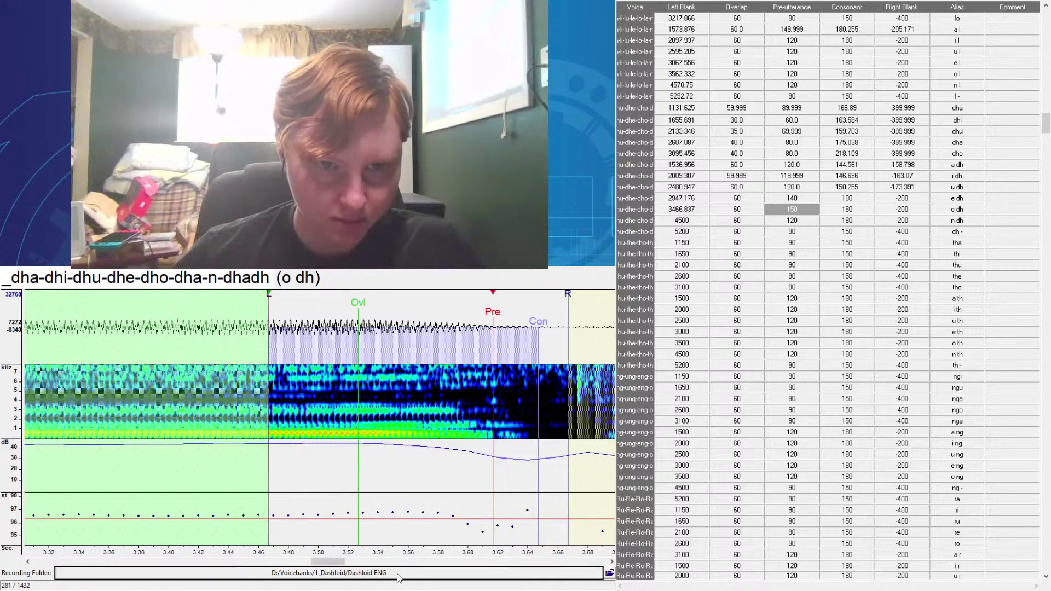
- Set the "n dh" alias's pre-utterance to 130 and left blank to about 4502, and the "dh -" alias's left blank to about 5261
key("Down")
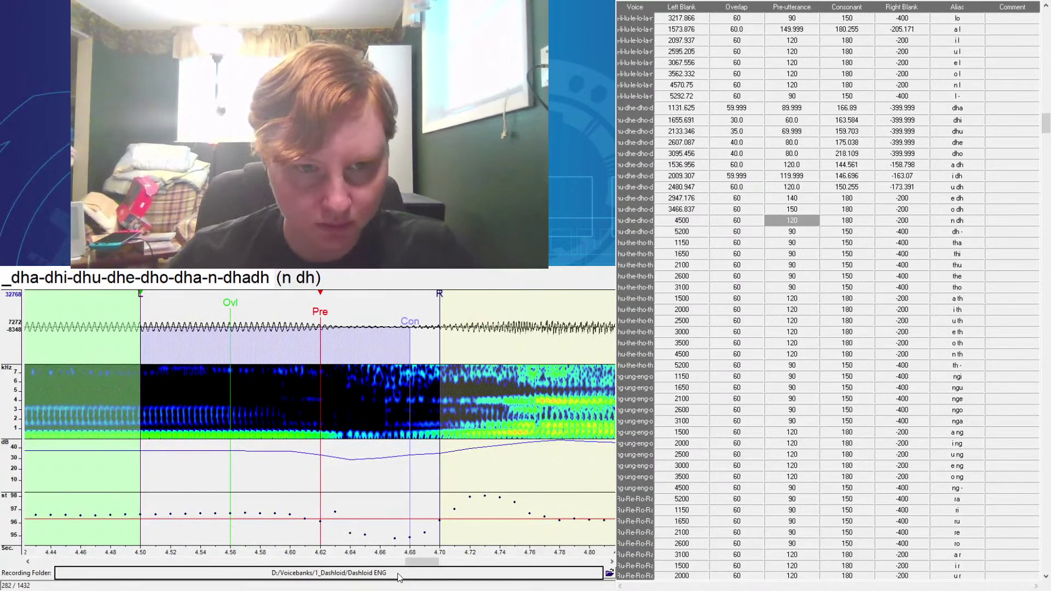
type("1")
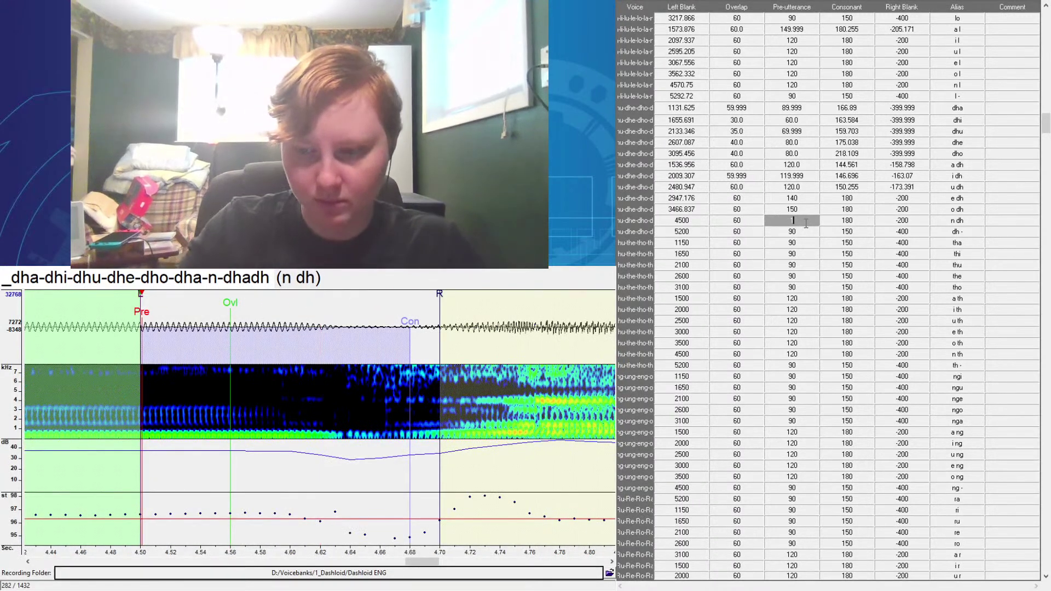
type("30")
key("Return")
left_click_drag(335, 440, 412, 449)
key("Down")
scroll(416, 465, "down", 2)
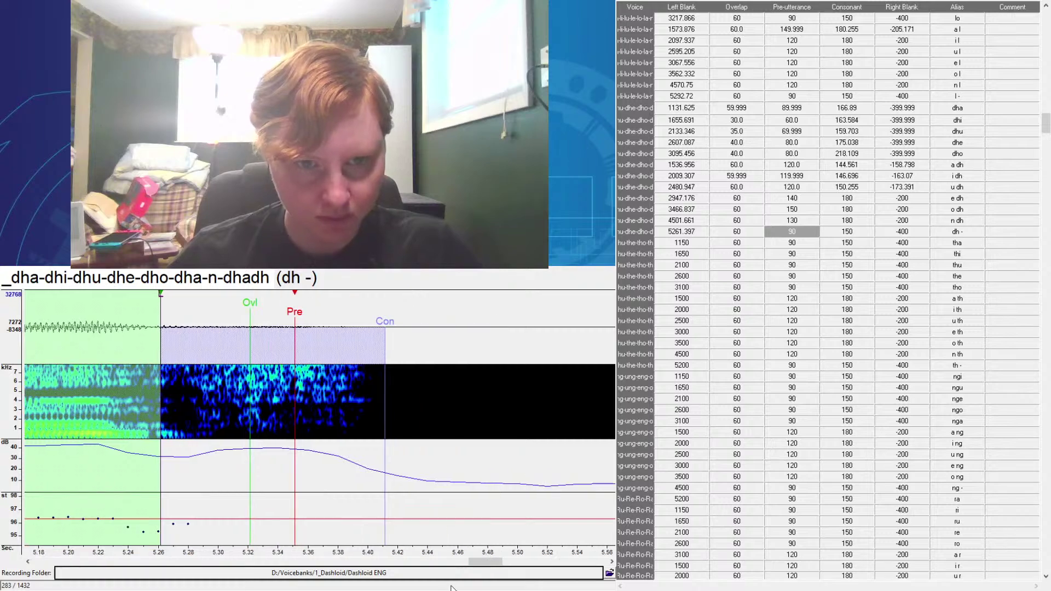
- Set the pre-utterance to 120 and consonant to 180 for all aliases from "tha" to "tho"
key("Down")
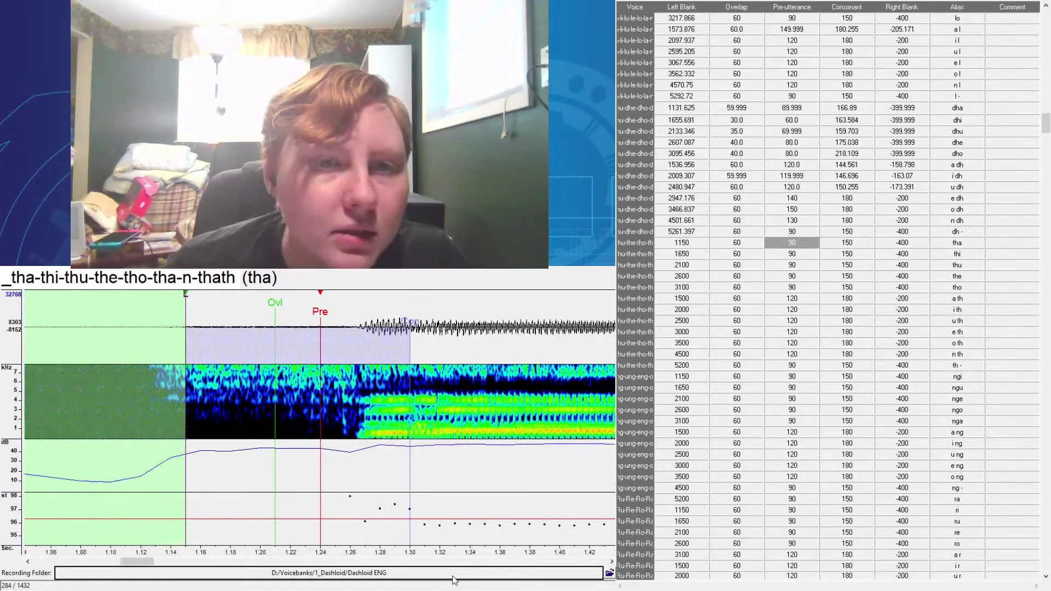
left_click_drag(809, 243, 852, 287)
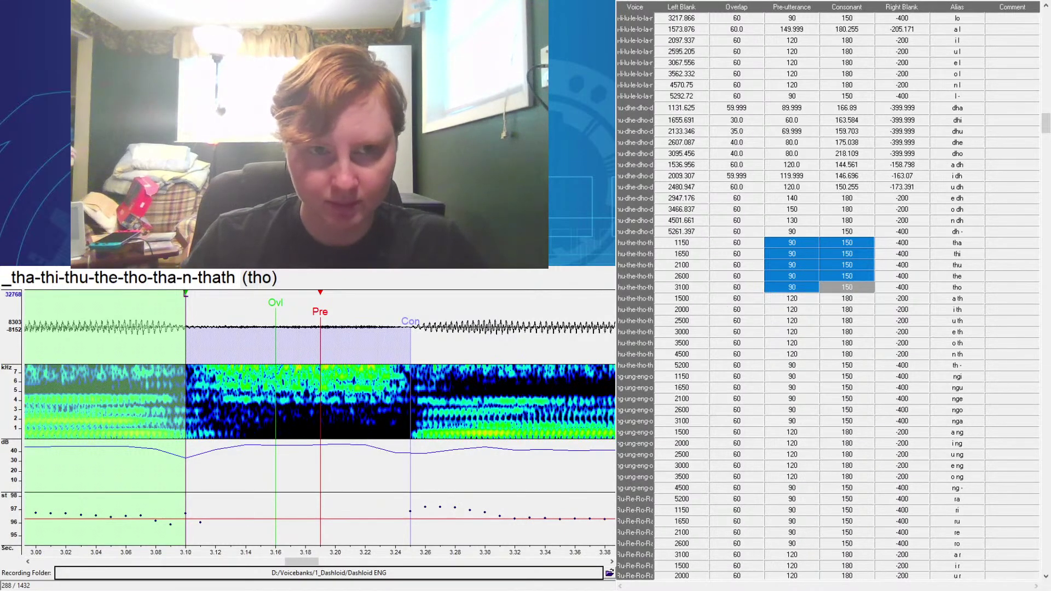
key("ctrl+v")
- Set the "tha" alias's left blank to about 1145 and extend its consonant to about 214
left_click(758, 241)
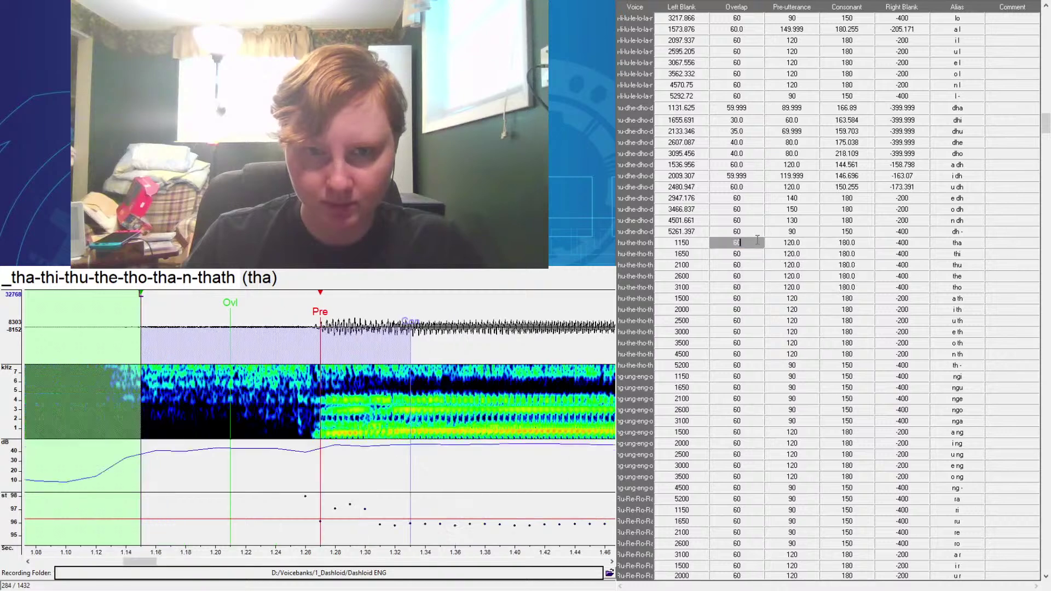
left_click(313, 432)
scroll(394, 581, "right", 3)
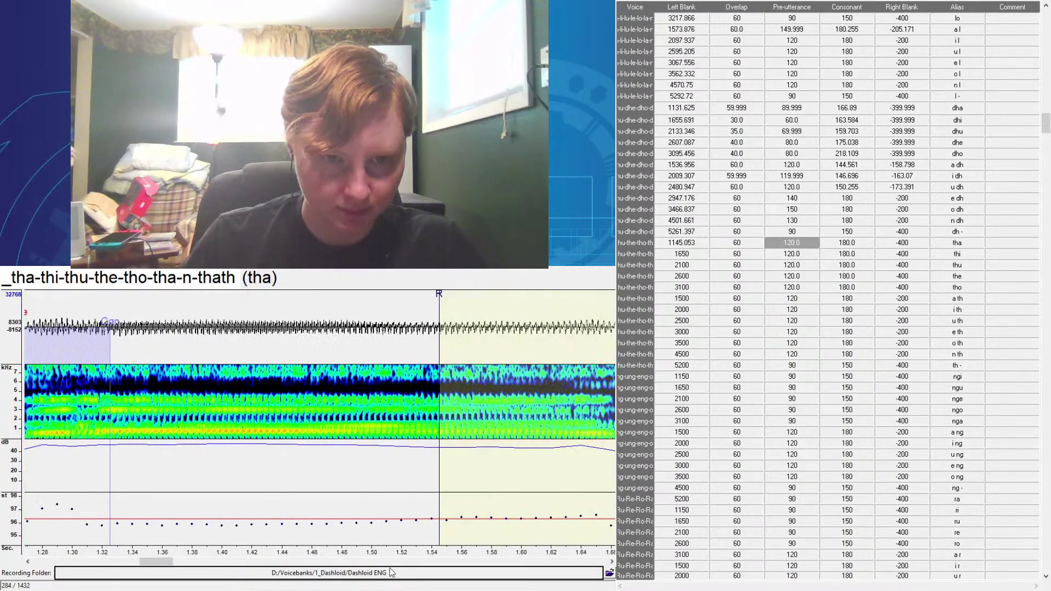
left_click_drag(112, 390, 160, 390)
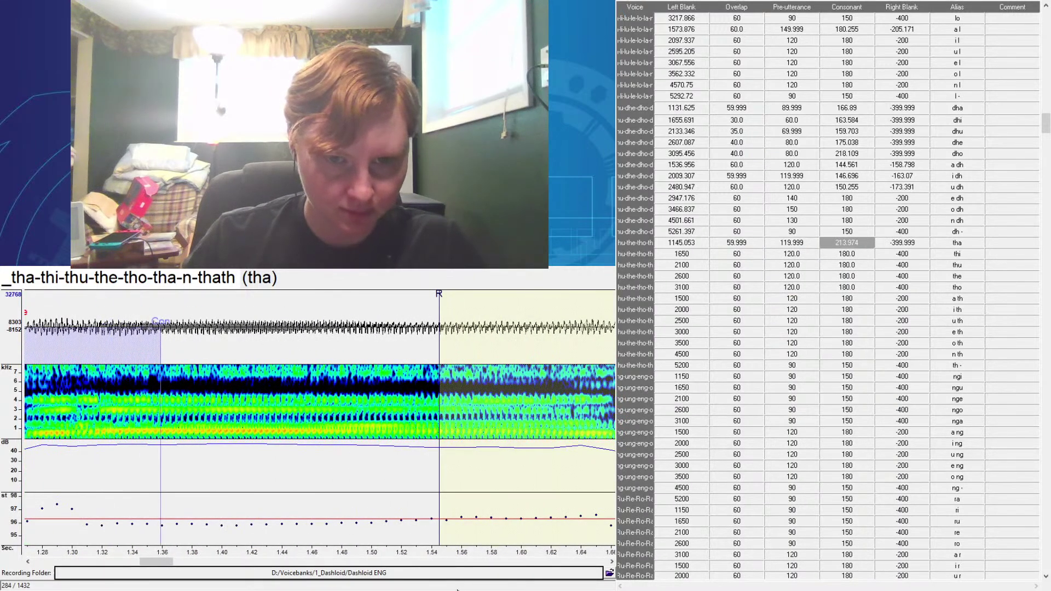
- Set the "thi" alias's left blank to about 1680, consonant to about 204 and right blank to about -387
key("Down")
left_click(365, 477)
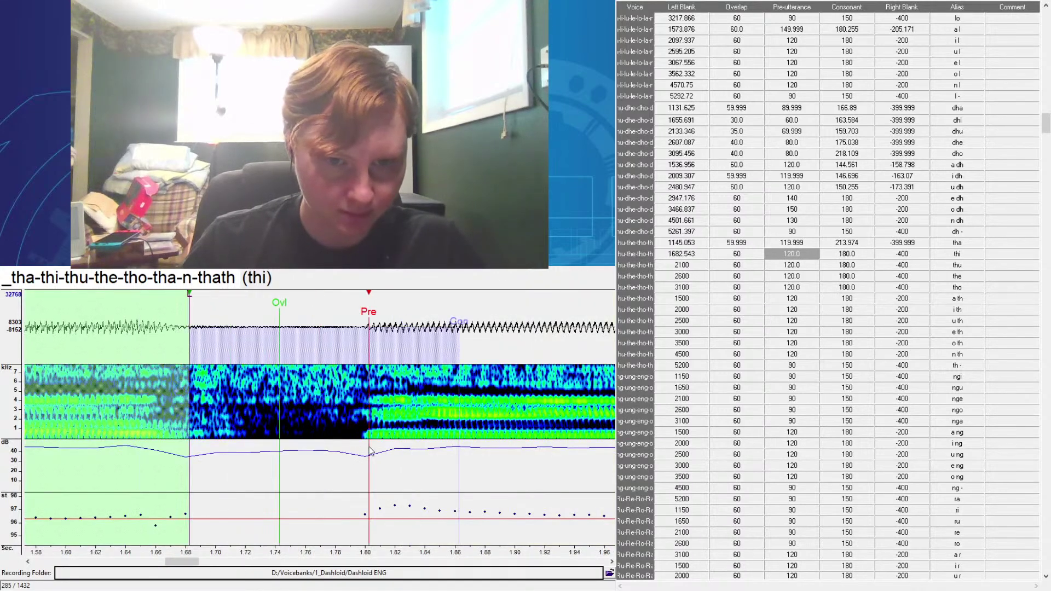
scroll(409, 576, "right", 3)
scroll(410, 576, "right", 1)
scroll(391, 571, "left", 1)
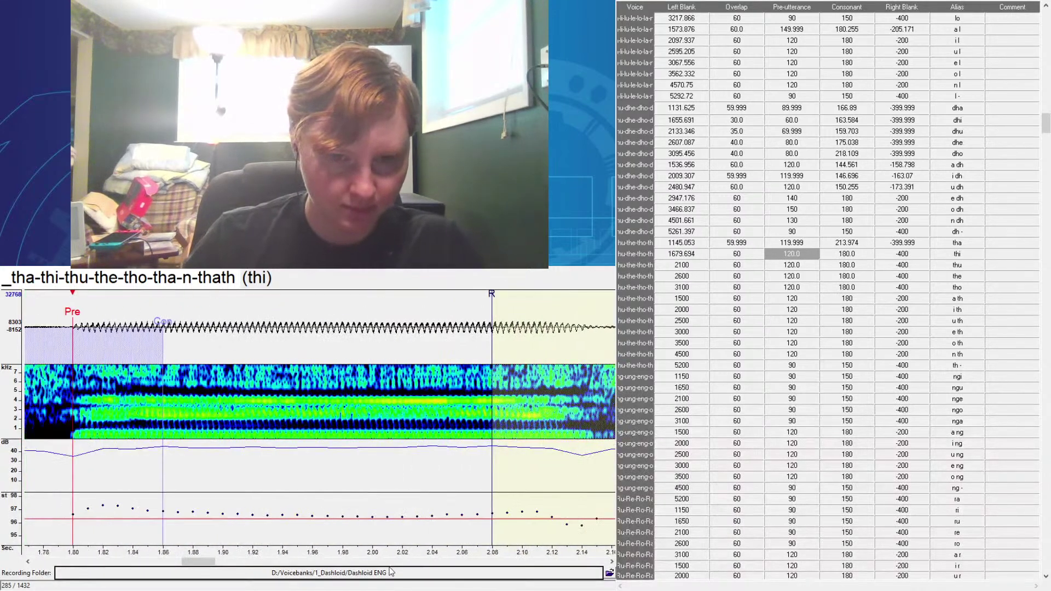
scroll(406, 450, "down", 1)
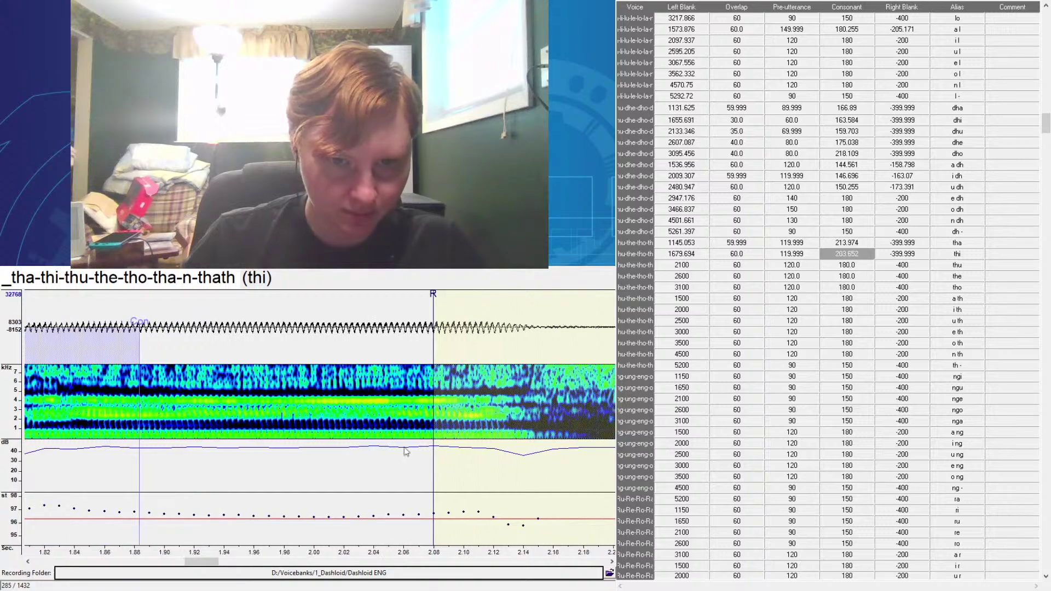
left_click_drag(434, 365, 415, 359)
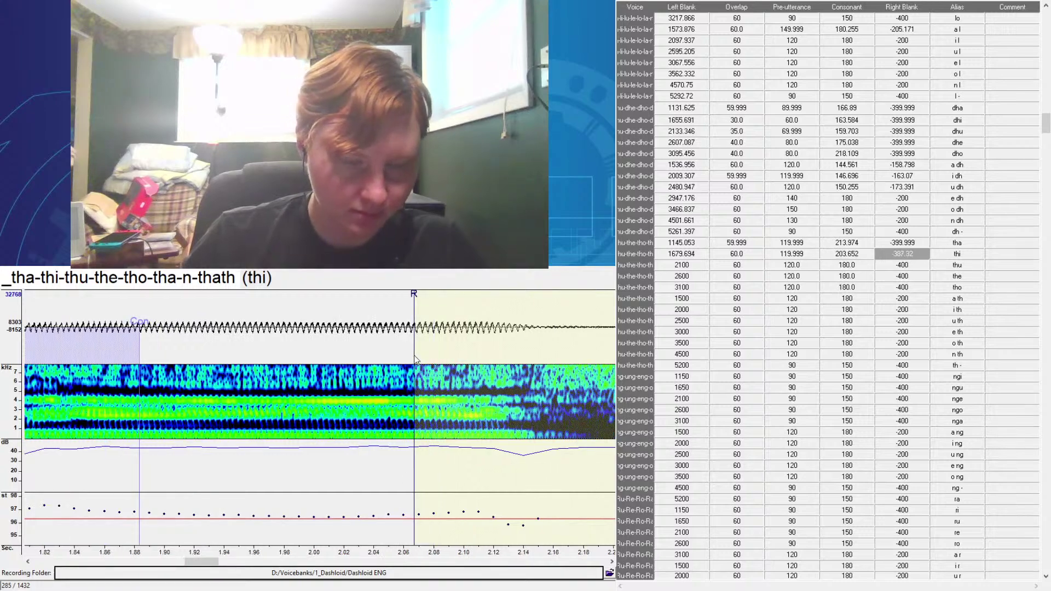
- Shift the "thu" alias's left blank to about 2153 so its pre-utterance meets the vowel onset
key("Down")
left_click(404, 467)
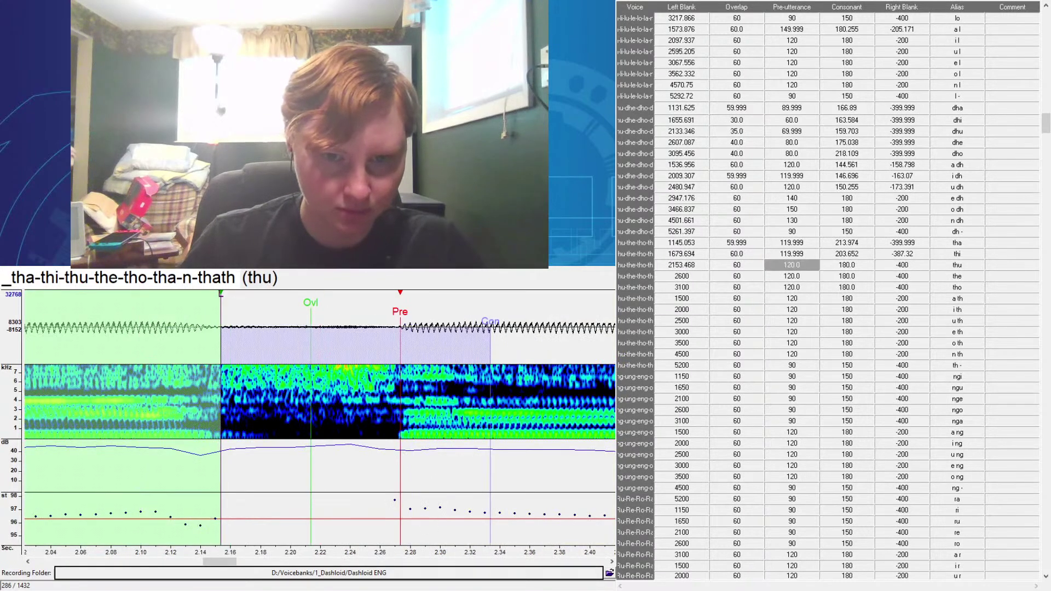
scroll(427, 525, "down", 7)
scroll(443, 420, "up", 2)
- Set the "the" alias's left blank to about 2638, consonant to about 212 and right blank to about -379
key("Down")
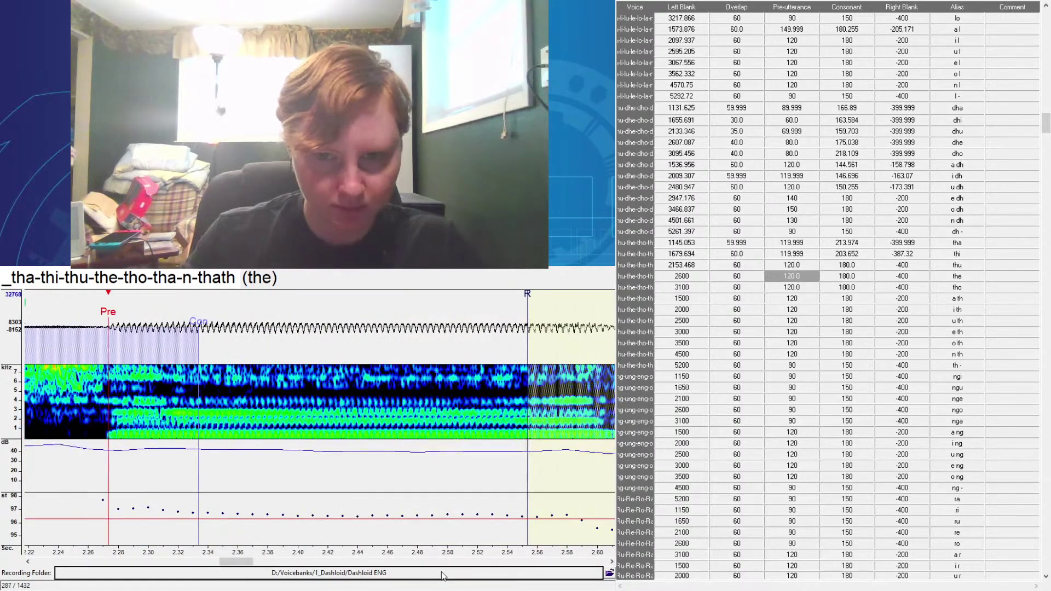
scroll(443, 421, "up", 1)
left_click(437, 432)
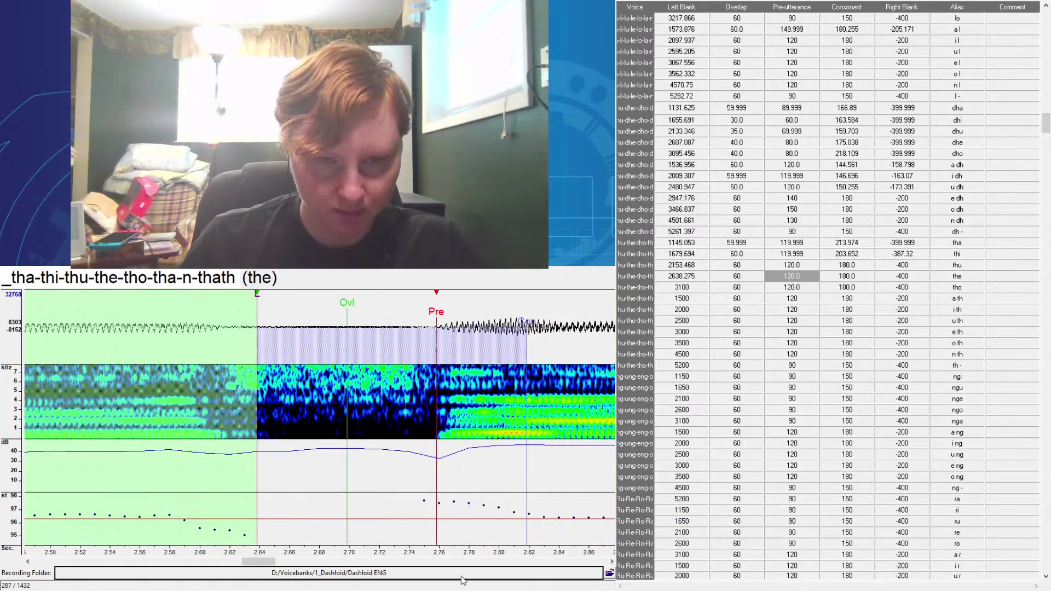
scroll(141, 352, "down", 4)
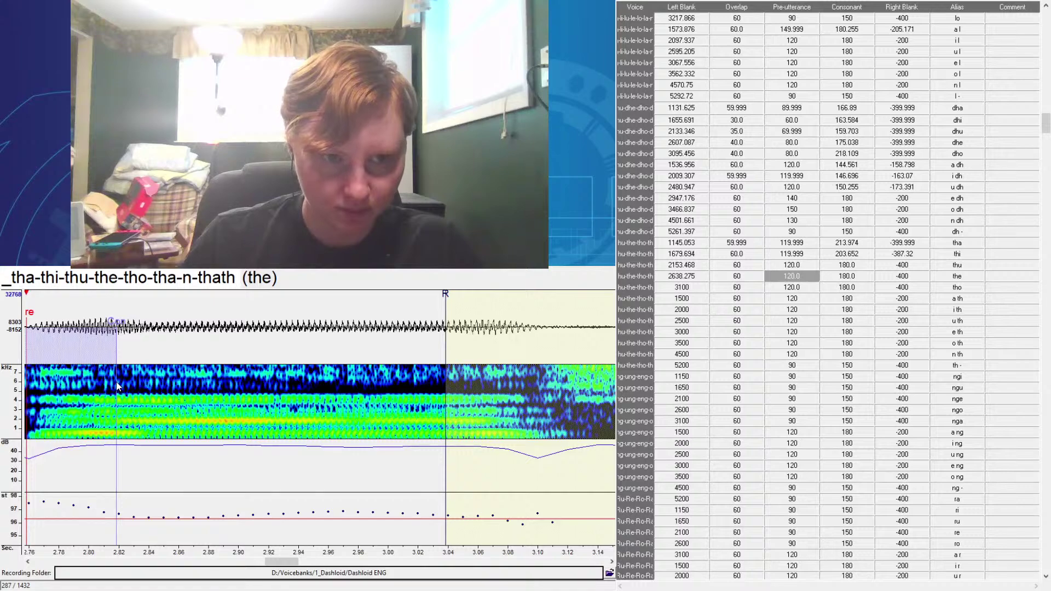
left_click_drag(117, 382, 165, 390)
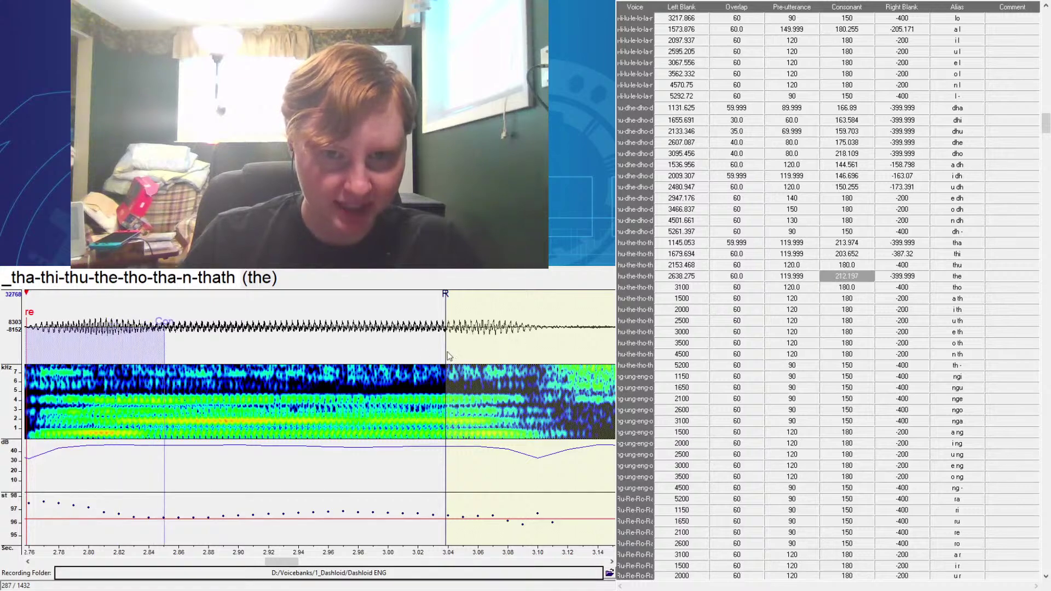
left_click_drag(448, 356, 414, 357)
- Set the "tho" alias's left blank to about 3133 and extend its consonant to about 228
key("Down")
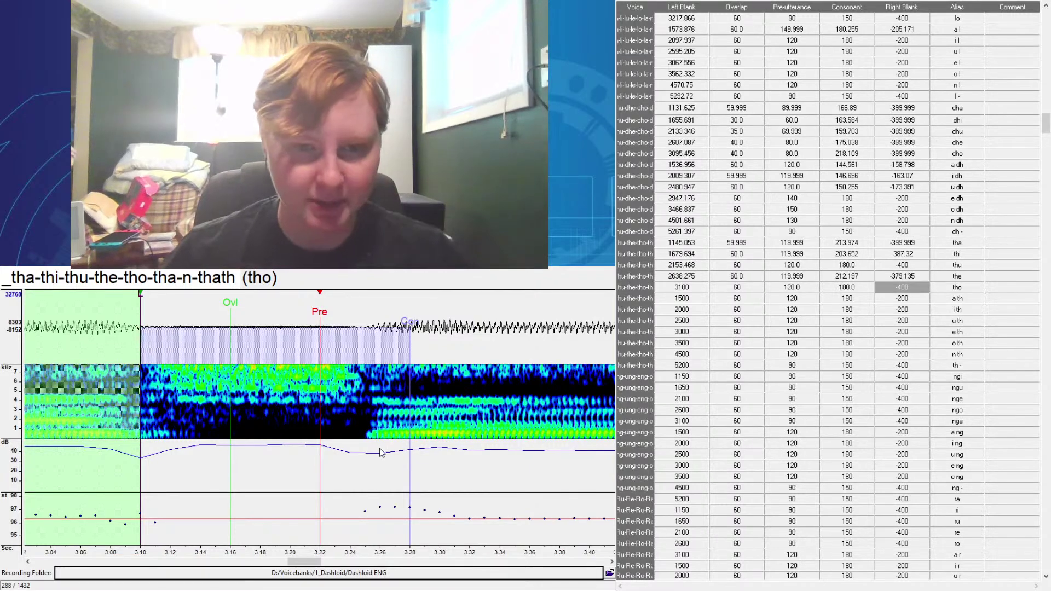
left_click(372, 455)
left_click(450, 562)
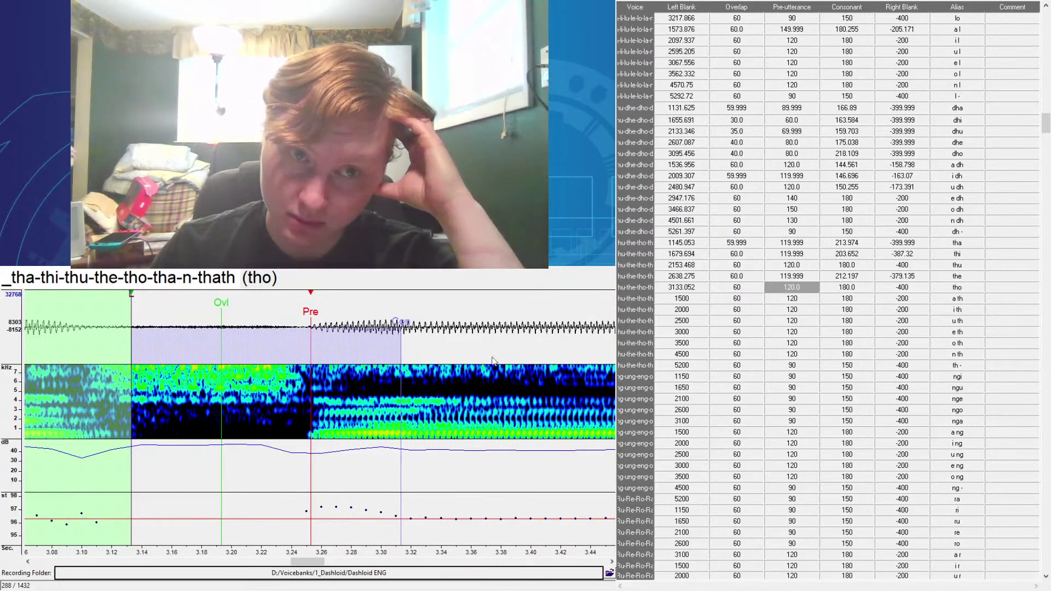
scroll(432, 588, "right", 1)
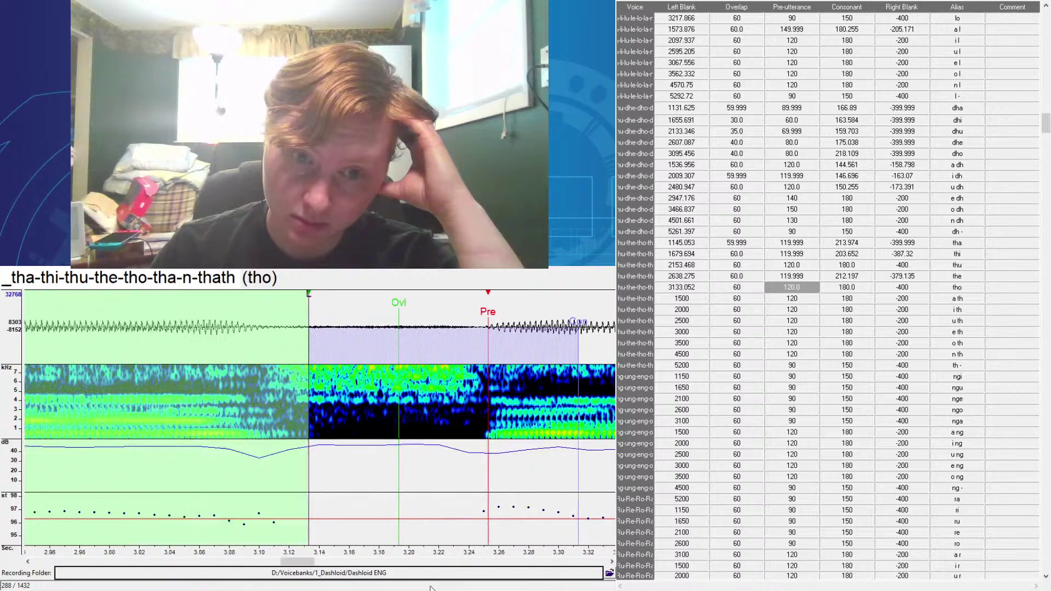
scroll(430, 580, "left", 2)
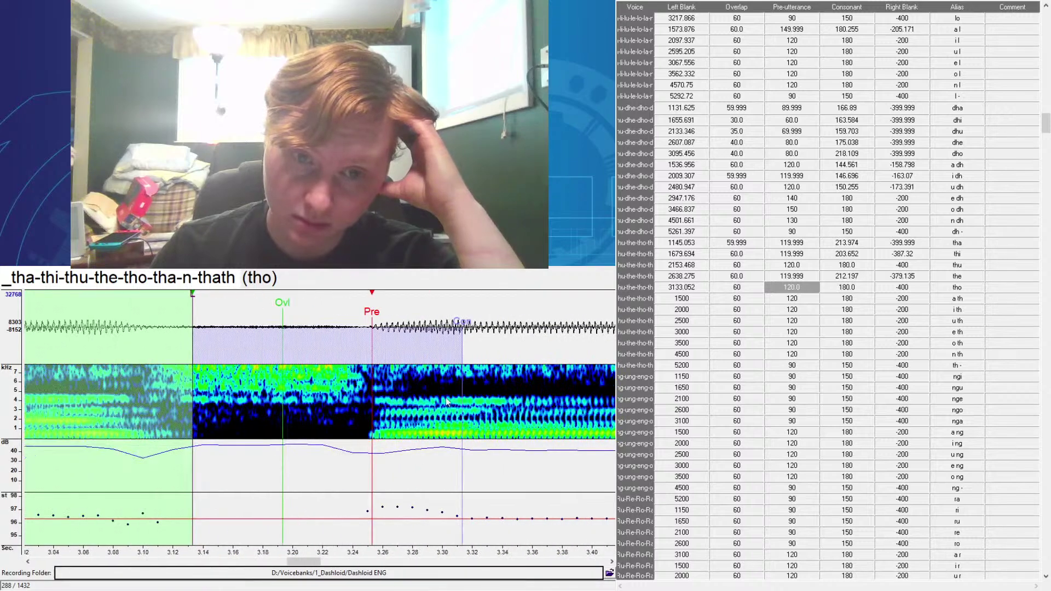
left_click_drag(464, 401, 532, 401)
scroll(504, 567, "right", 5)
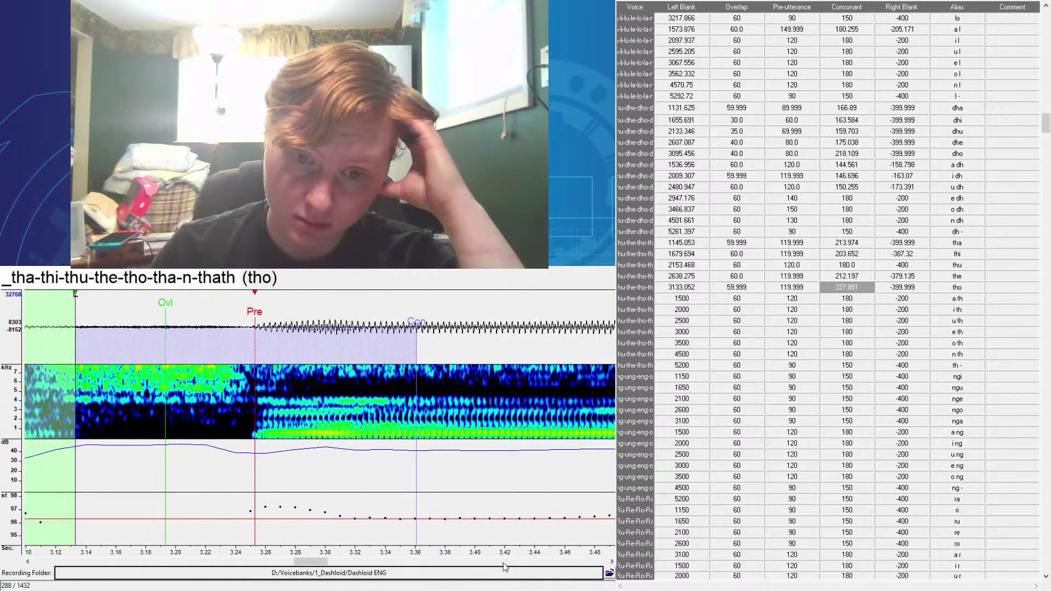
- Set the "a th" alias's left blank to about 1557, right blank to -227.5 and consonant to about 205
key("Down")
scroll(505, 567, "left", 5)
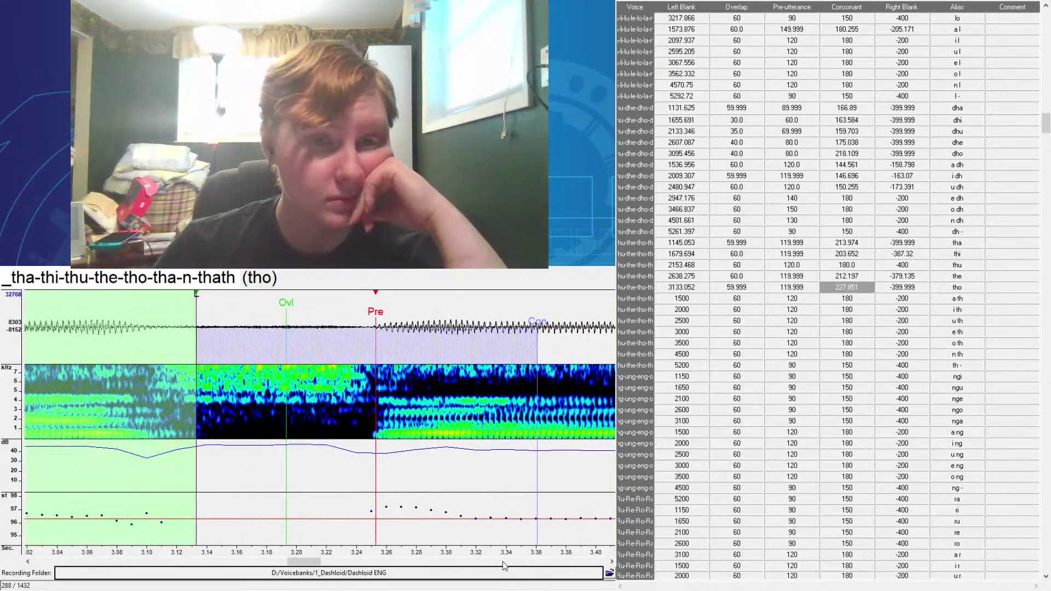
scroll(505, 567, "right", 1)
left_click_drag(320, 328, 404, 328)
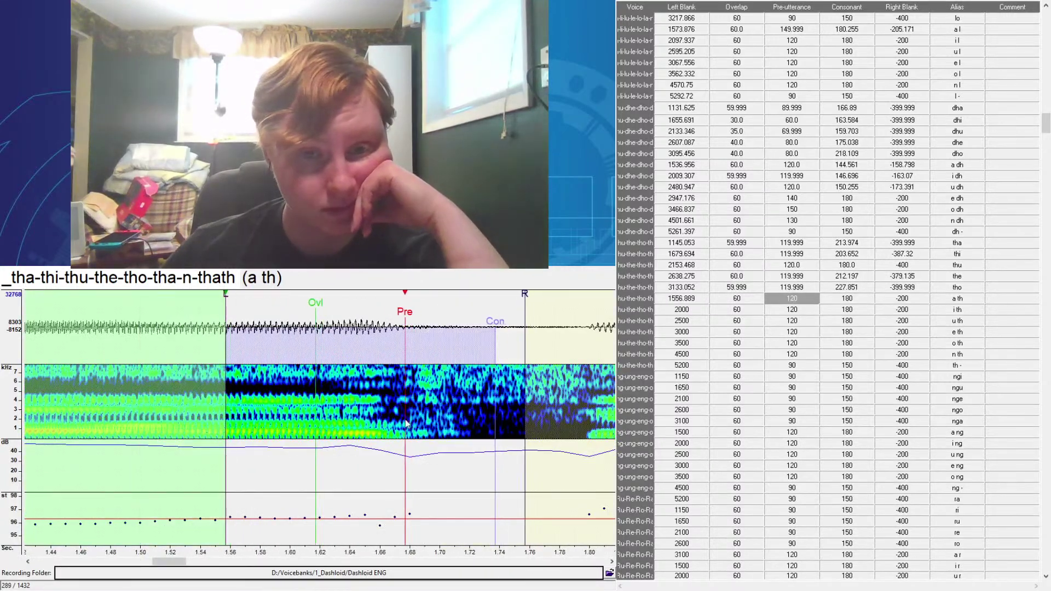
scroll(491, 571, "right", 4)
left_click_drag(292, 333, 332, 335)
left_click_drag(261, 374, 299, 375)
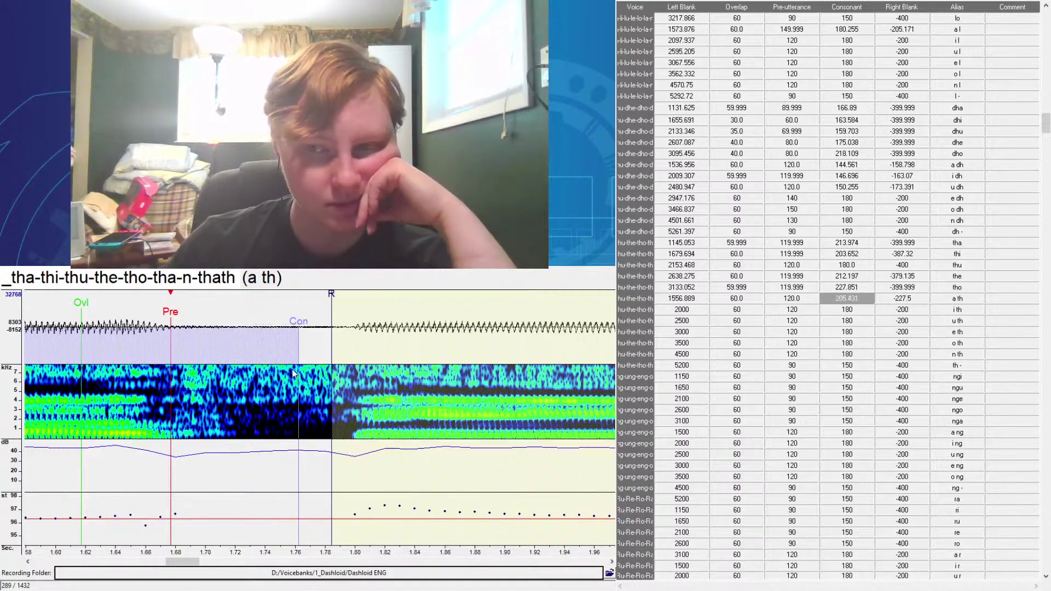
- Set the left blank to about 2030 for the "i th" alias and about 2497 for "u th"
key("Down")
mouse_move(318, 472)
left_mouse_down()
mouse_move(365, 453)
mouse_move(332, 462)
left_mouse_up()
scroll(447, 571, "right", 3)
key("Down")
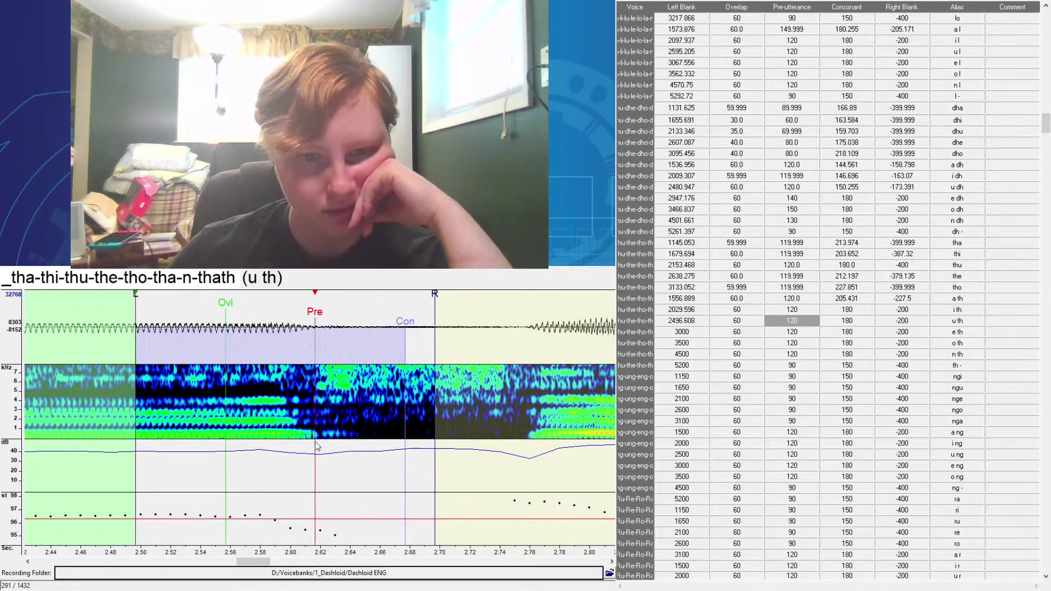
scroll(394, 572, "right", 3)
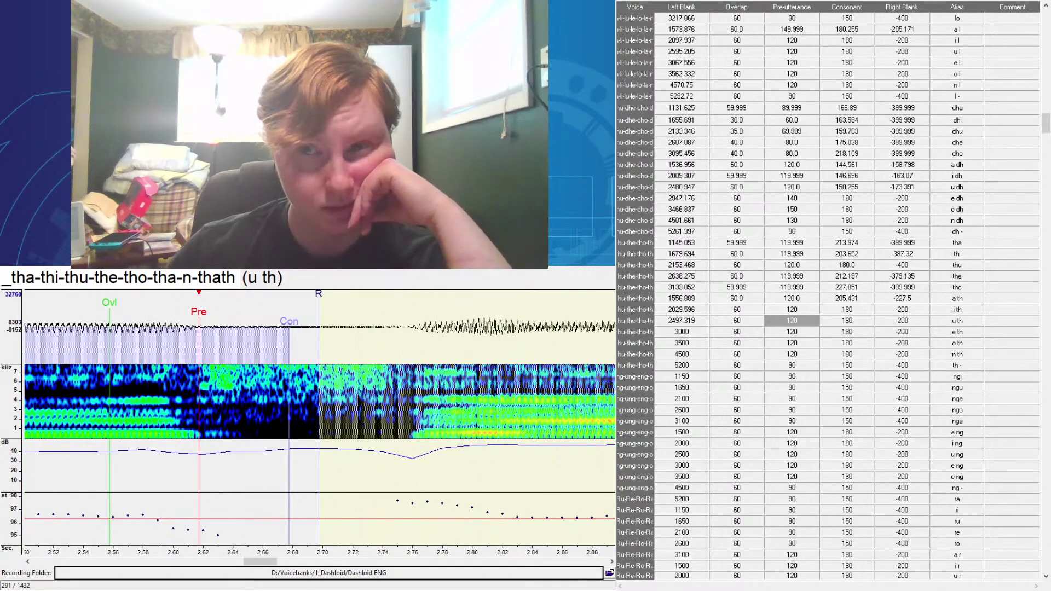
scroll(864, 308, "down", 10)
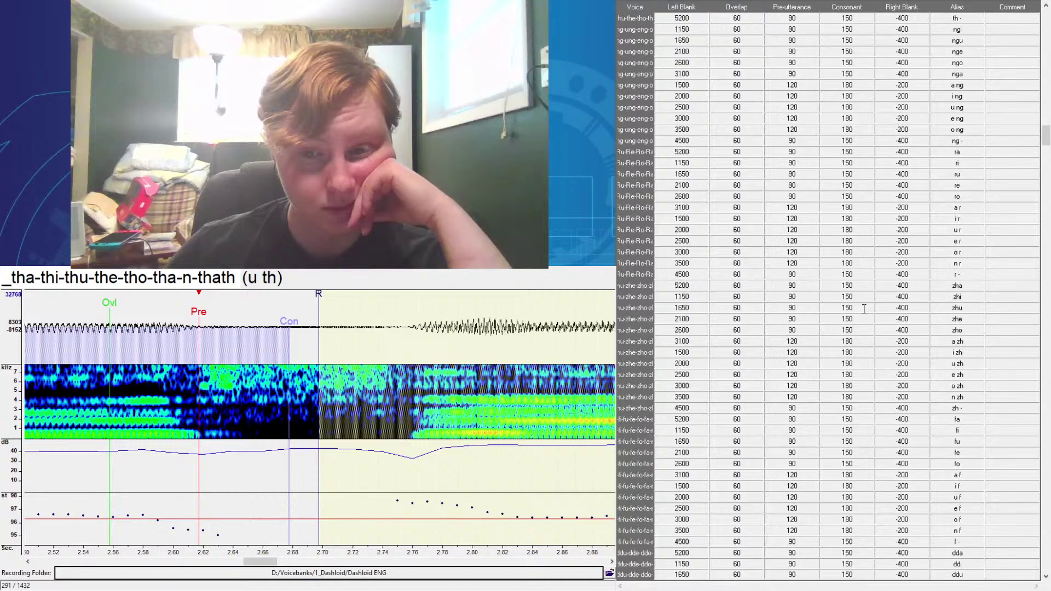
scroll(864, 309, "down", 2)
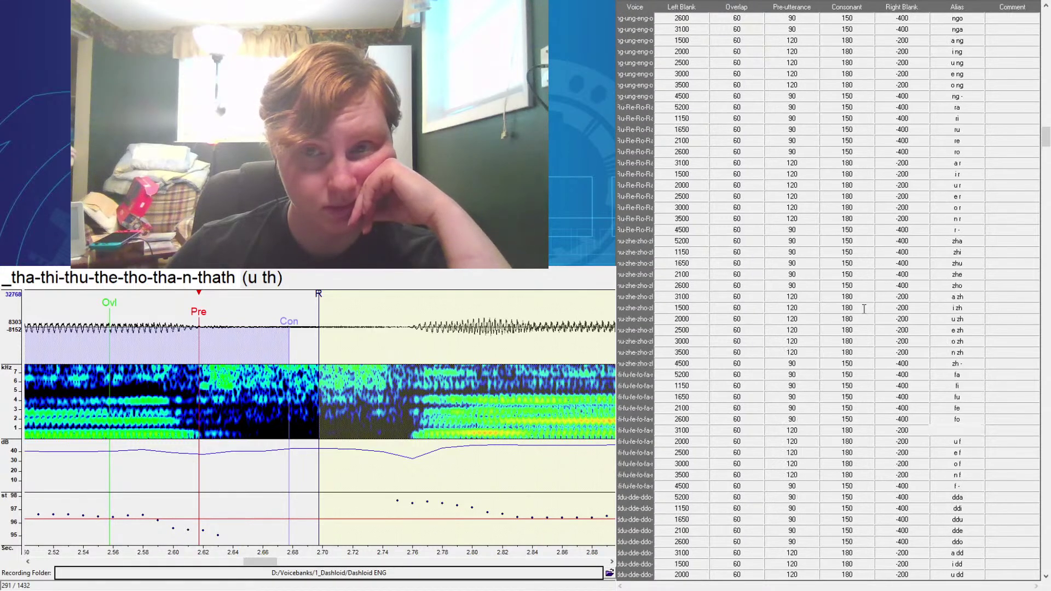
scroll(864, 308, "up", 7)
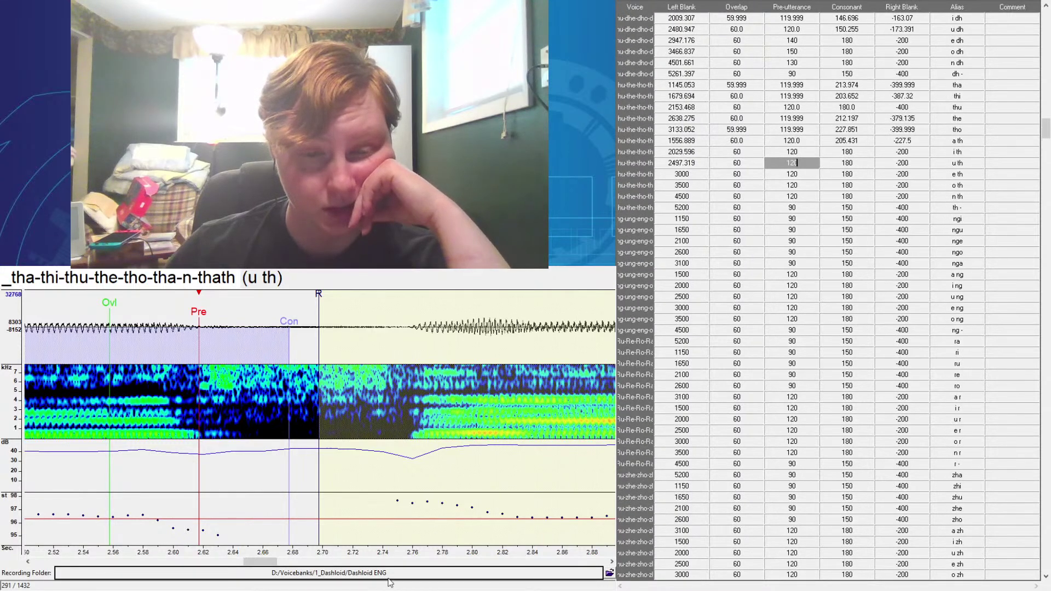
scroll(493, 590, "left", 3)
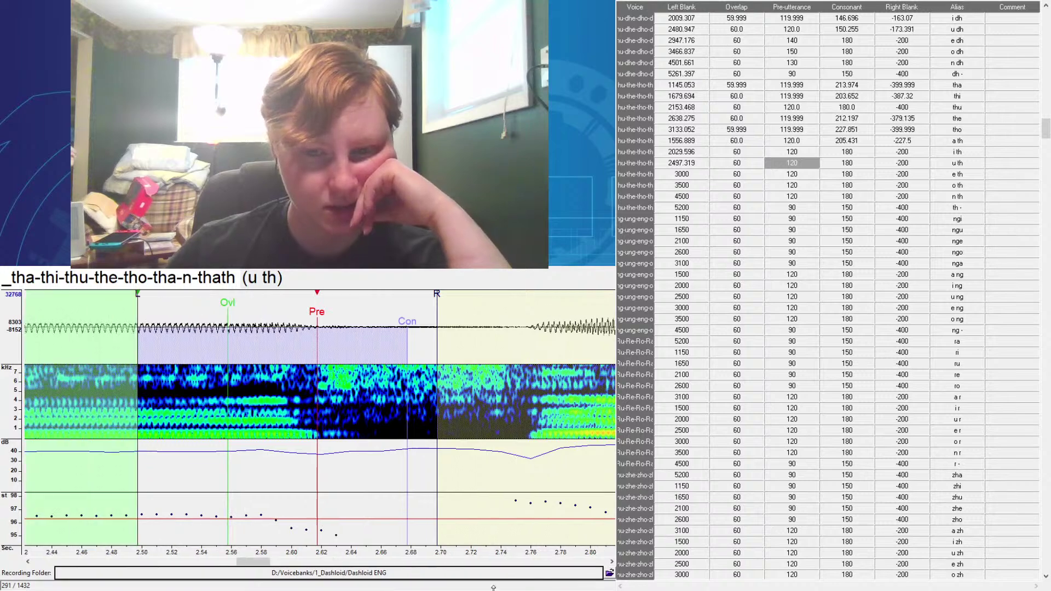
- Refine the "u th" alias's left blank to about 2496.6, right blank to about -254 and consonant to about 236
key("Down")
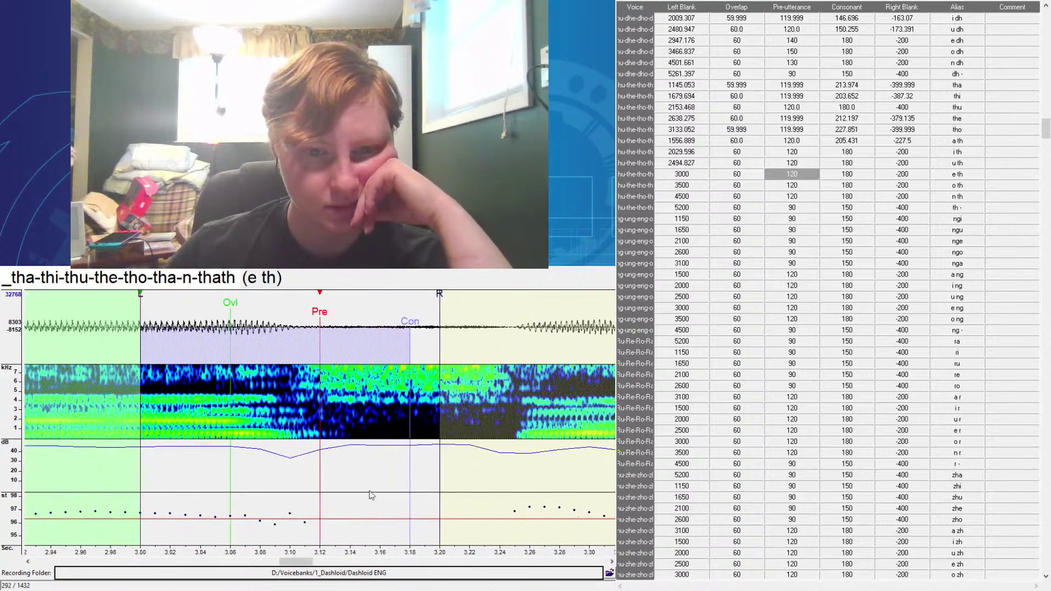
left_click(743, 160)
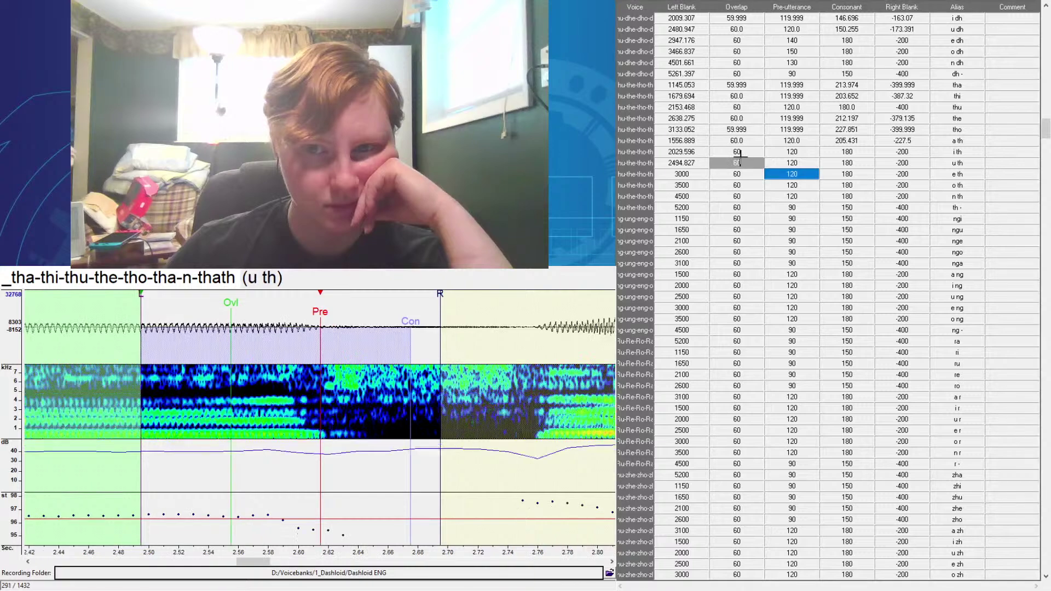
scroll(425, 529, "right", 1)
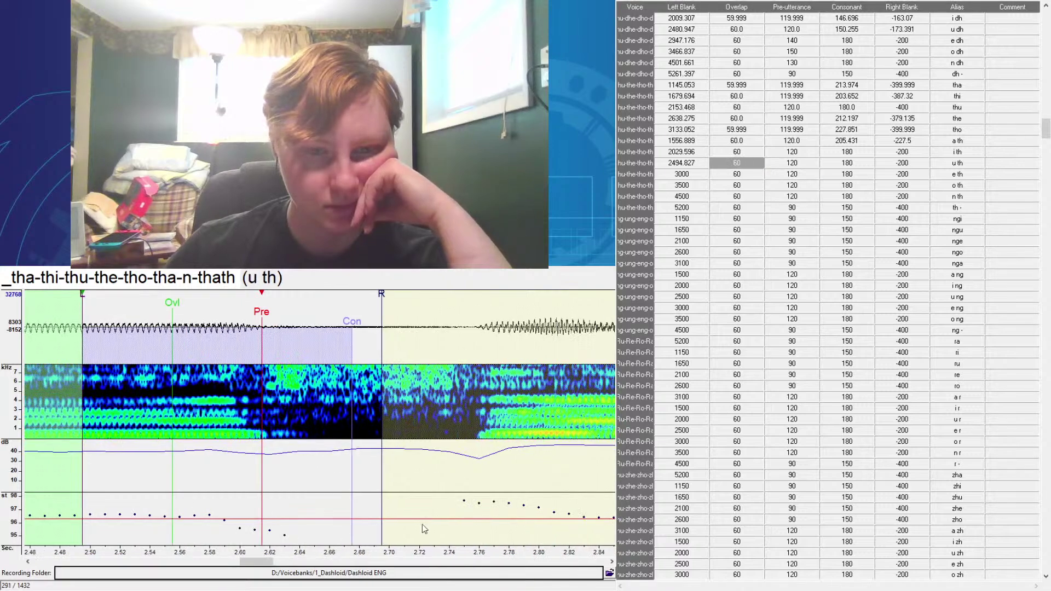
key("F3")
key("F3")
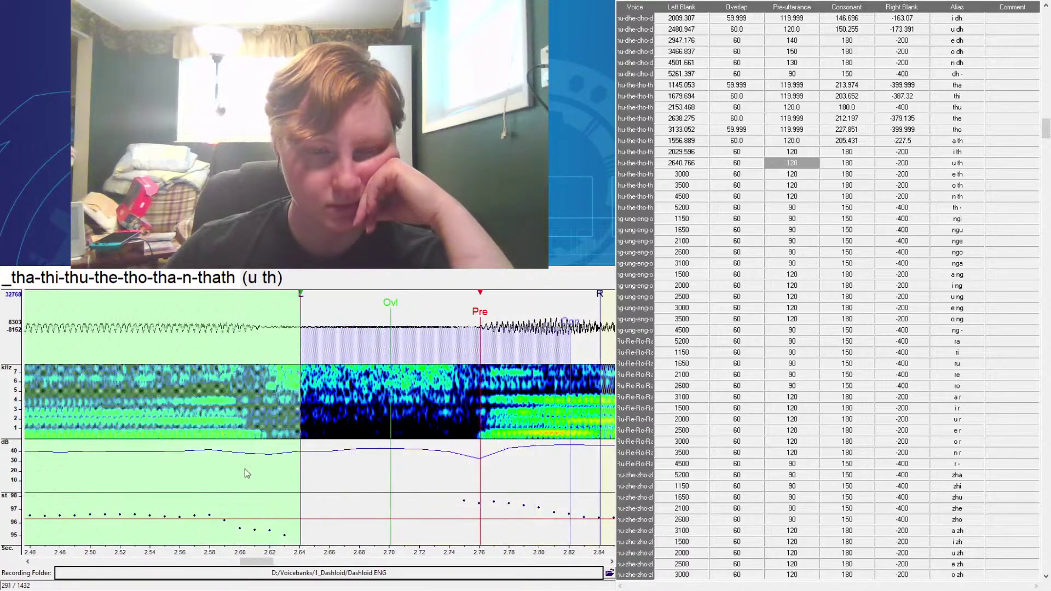
key("F3")
key("F3")
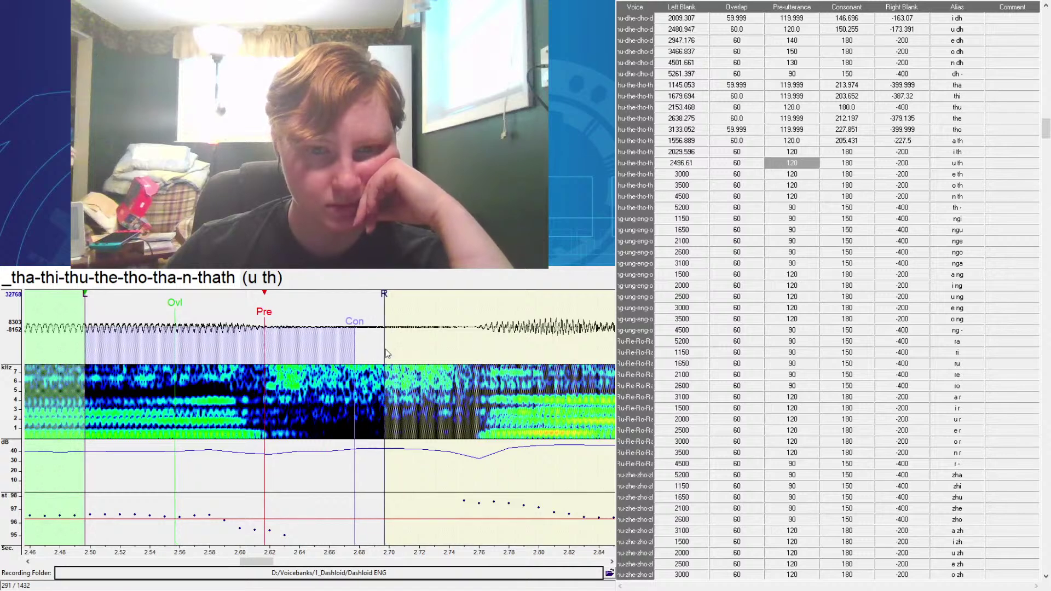
left_click_drag(386, 353, 466, 370)
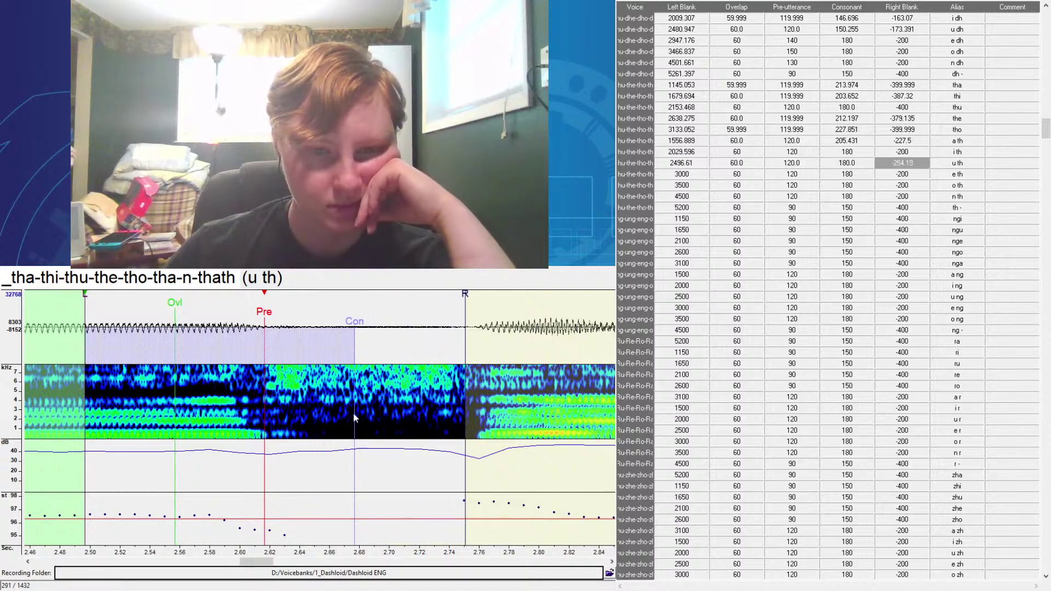
left_click_drag(354, 413, 427, 454)
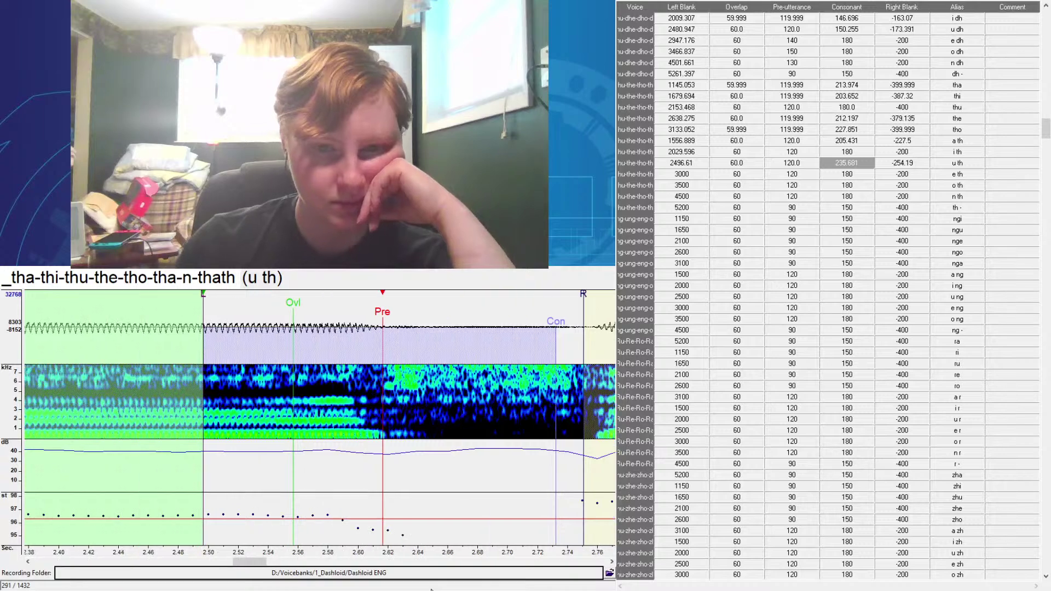
- Set the "e th" alias's pre-utterance to 130, left blank to about 2974 and right blank to about -273
key("Down")
key("F3")
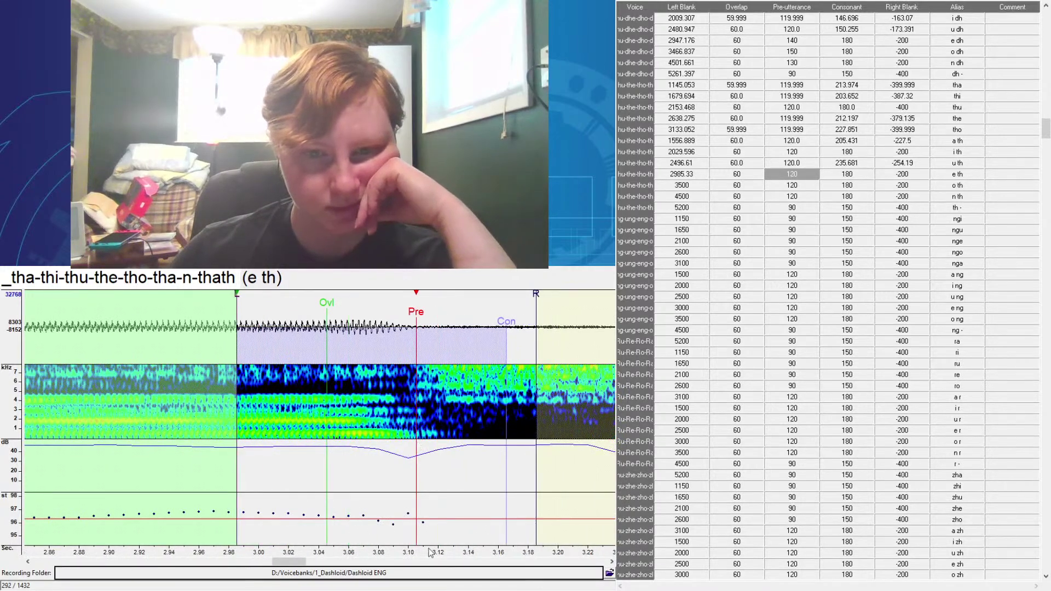
key("Down")
key("Down")
left_click(735, 174)
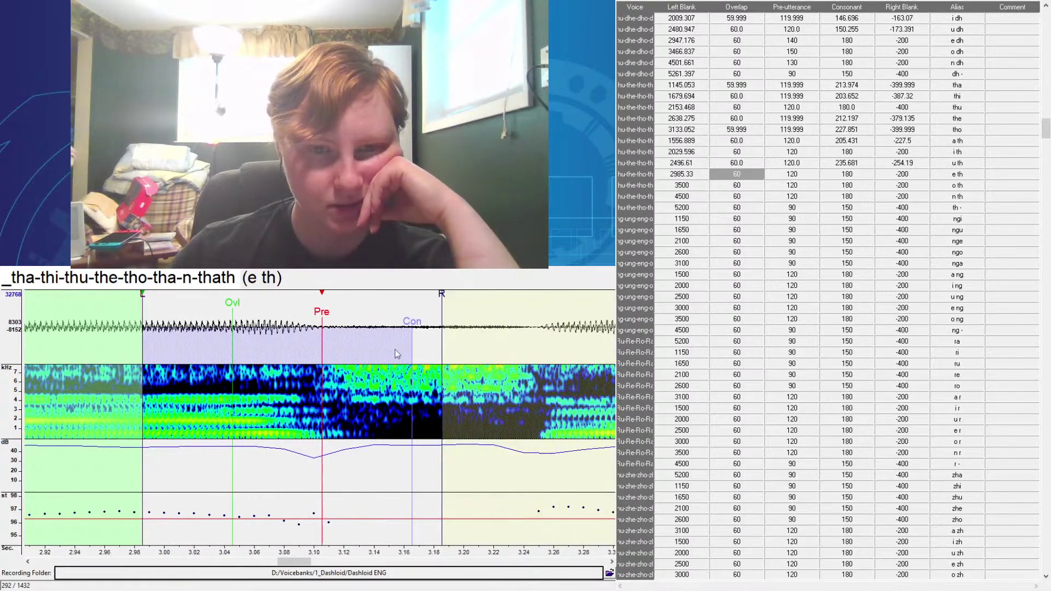
left_click(801, 173)
type("13")
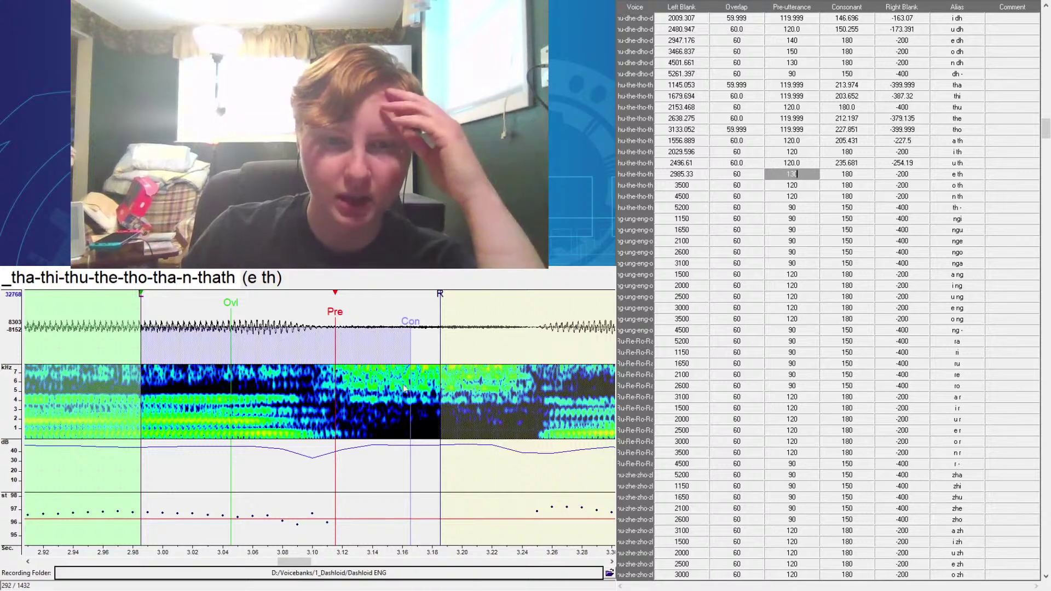
type("0")
key("Return")
scroll(402, 544, "down", 1)
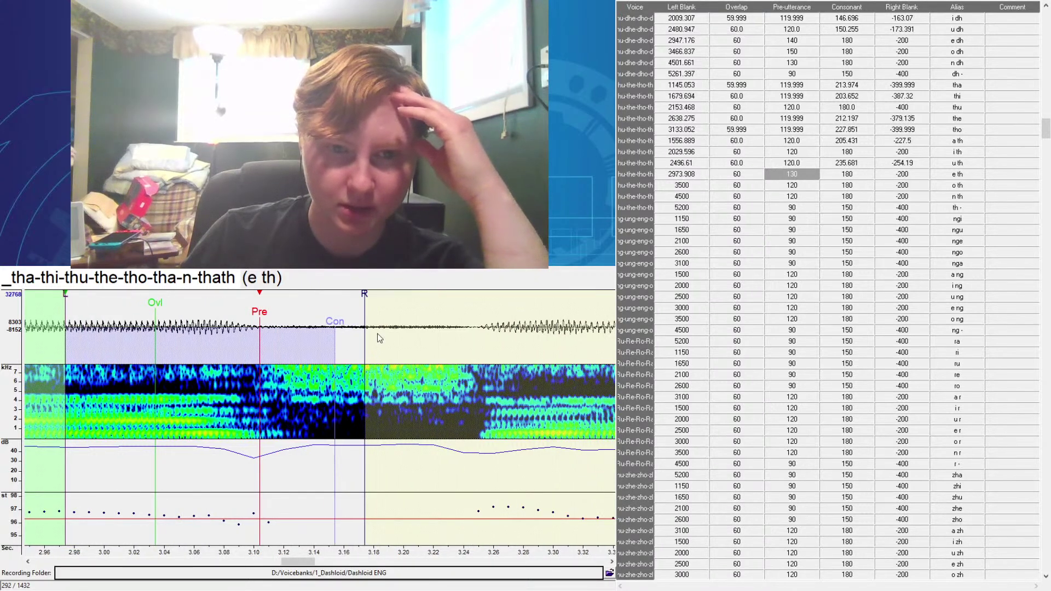
left_click_drag(366, 349, 473, 349)
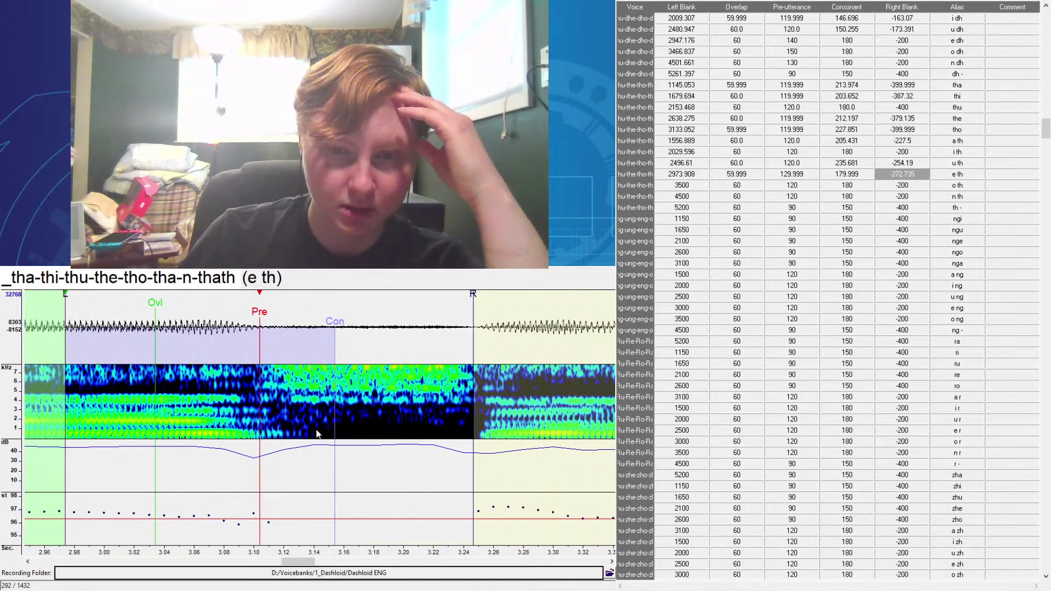
- Set the "e th" consonant to about 255, and the "o th" left blank to about 3480, right blank to -257.75 and consonant to about 246
mouse_move(335, 416)
left_mouse_down()
mouse_move(403, 422)
mouse_move(448, 442)
left_mouse_up()
key("Down")
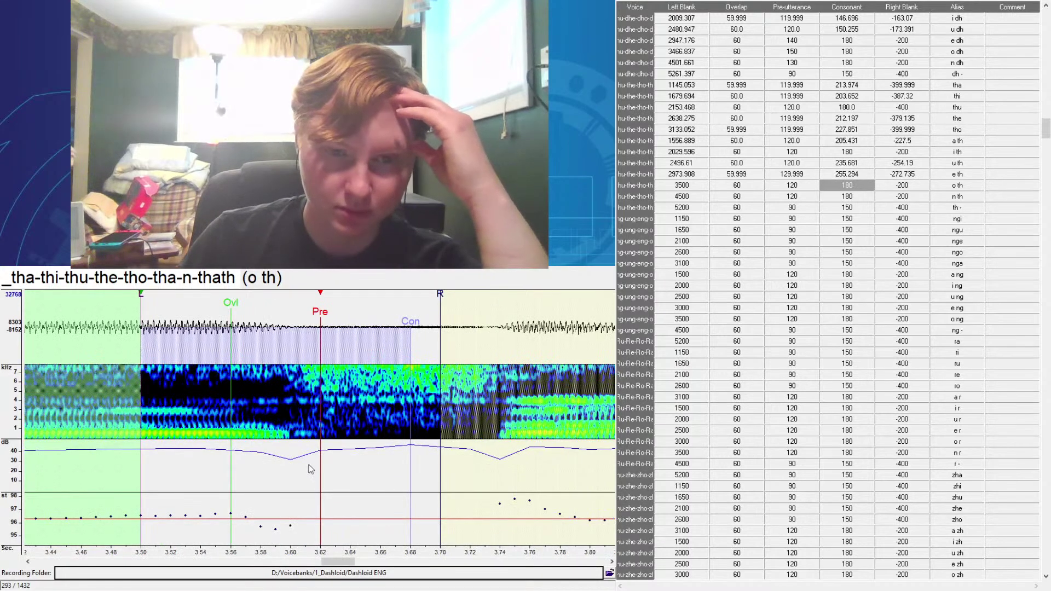
left_click_drag(311, 468, 292, 444)
scroll(340, 560, "up", 2)
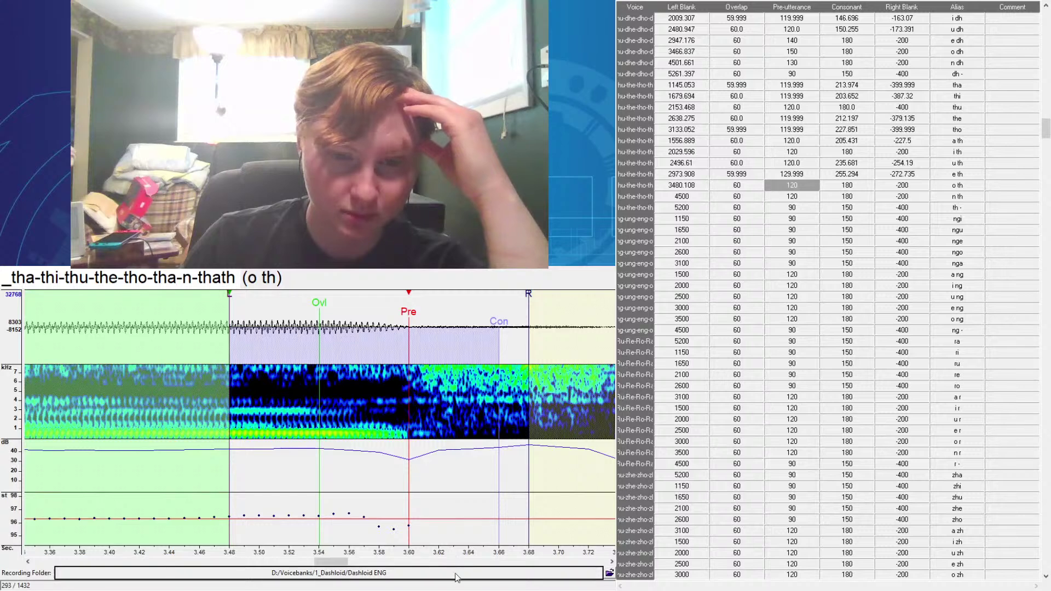
scroll(372, 408, "down", 2)
left_click_drag(413, 351, 499, 378)
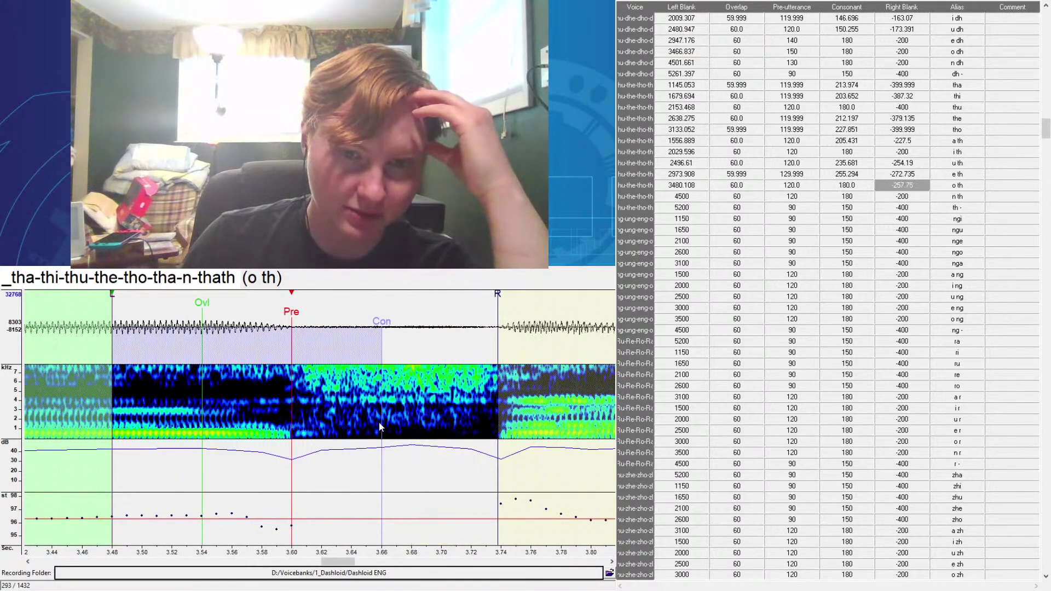
left_click_drag(382, 427, 476, 425)
- Set the "n th" alias's left blank to about 4458, right blank to about -265.6 and consonant to about 244
key("Down")
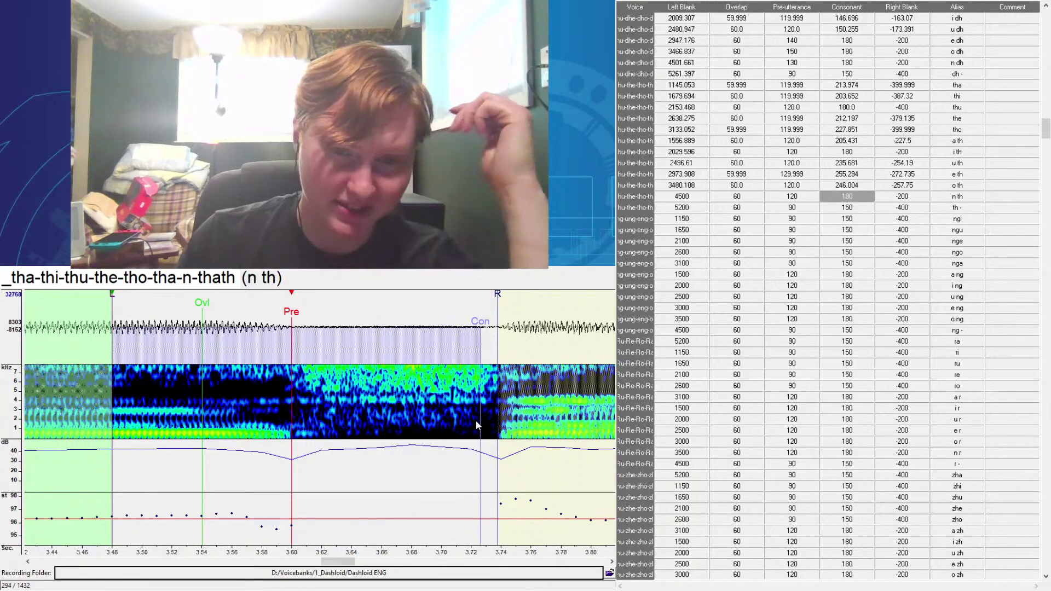
left_click_drag(322, 433, 259, 449)
scroll(243, 386, "right", 2)
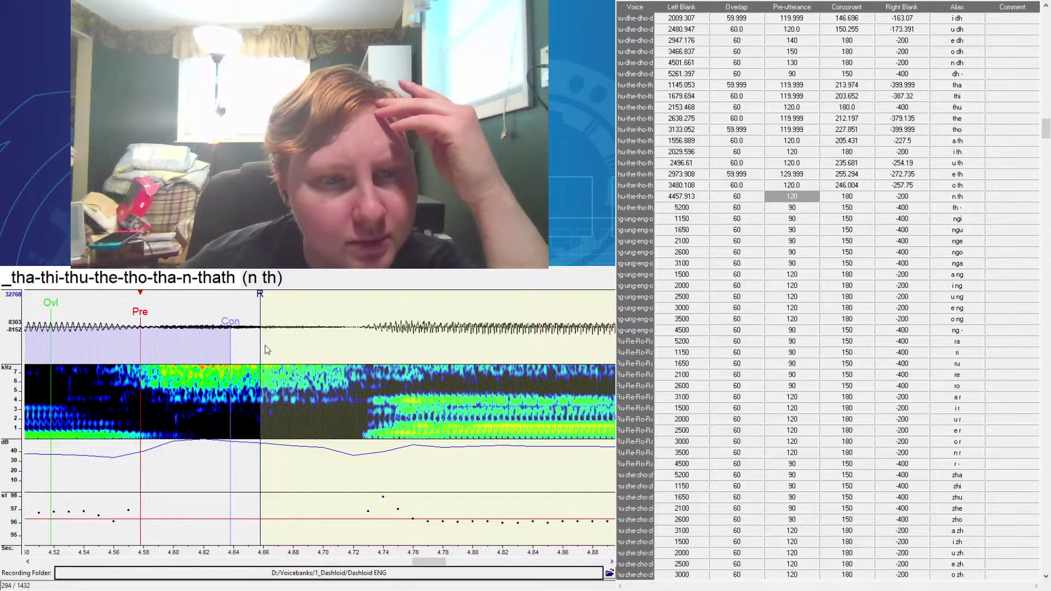
mouse_move(261, 350)
left_mouse_down()
mouse_move(368, 363)
mouse_move(359, 367)
left_mouse_up()
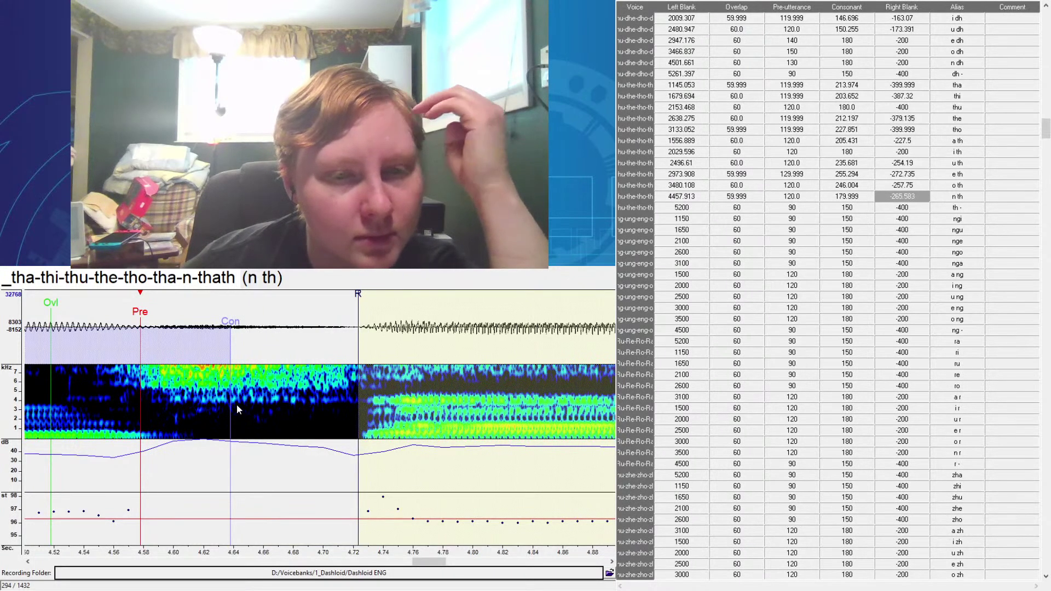
left_click_drag(232, 401, 327, 422)
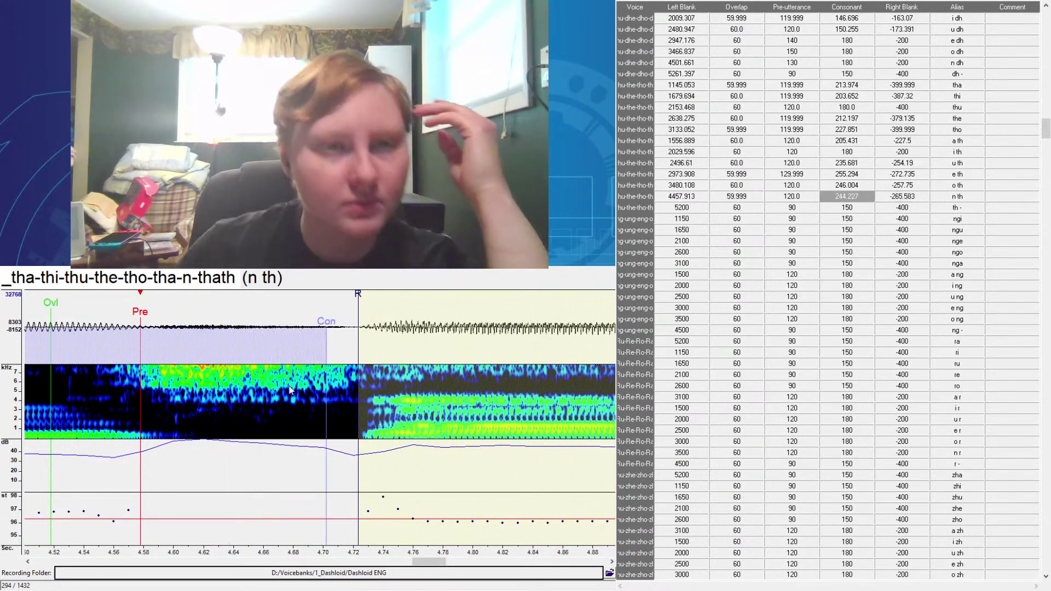
- Set the "th -" alias's left blank to about 5195 and check its right blank position
key("Down")
left_click_drag(323, 482, 316, 445)
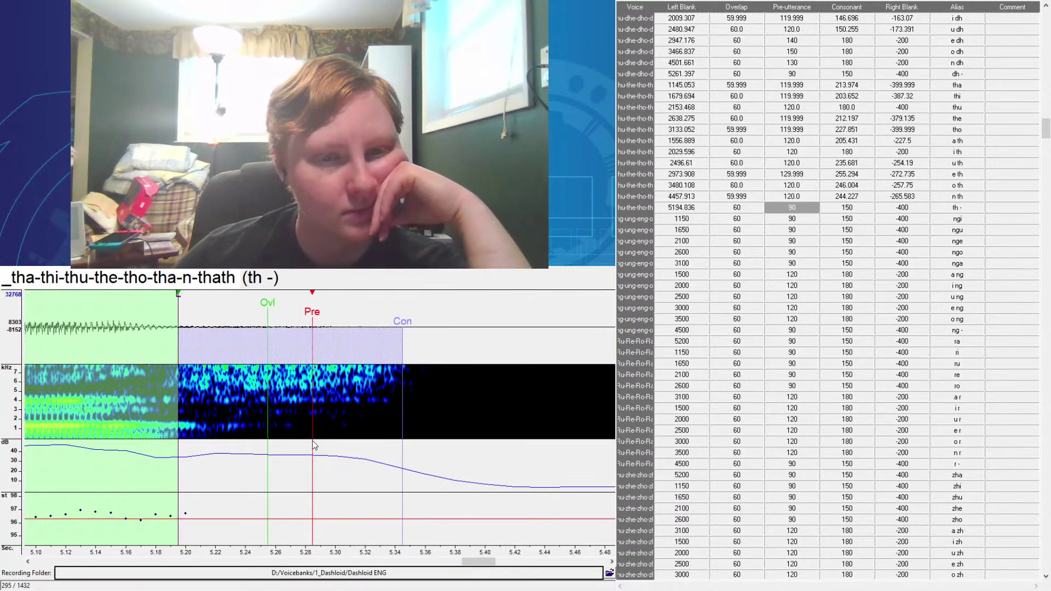
scroll(361, 562, "right", 3)
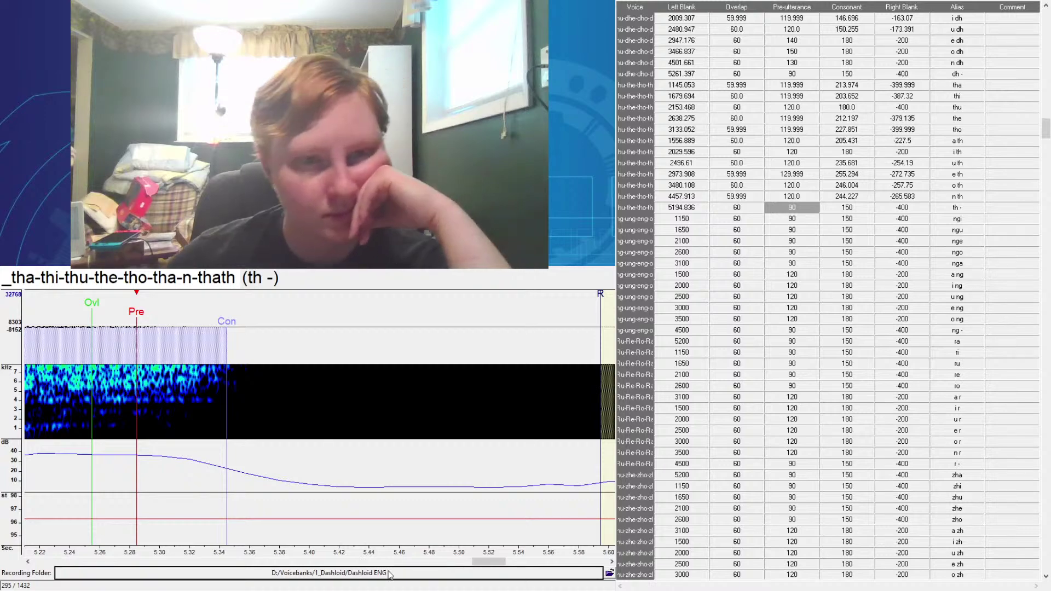
- Set the "ngi" alias's left blank to about 1719 so the pre-utterance falls on the start of the vowel
key("Down")
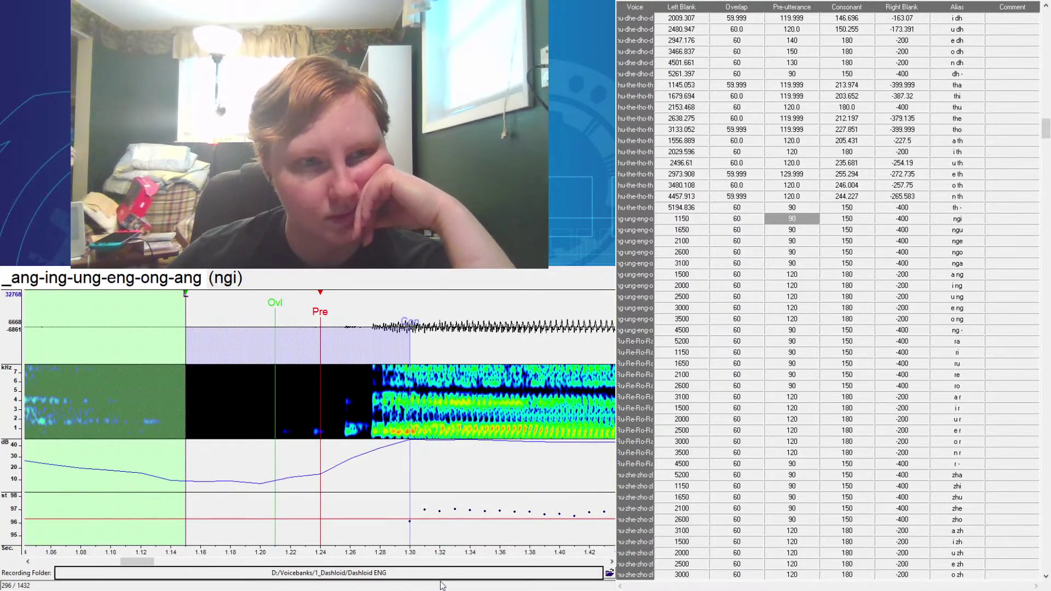
scroll(441, 585, "right", 5)
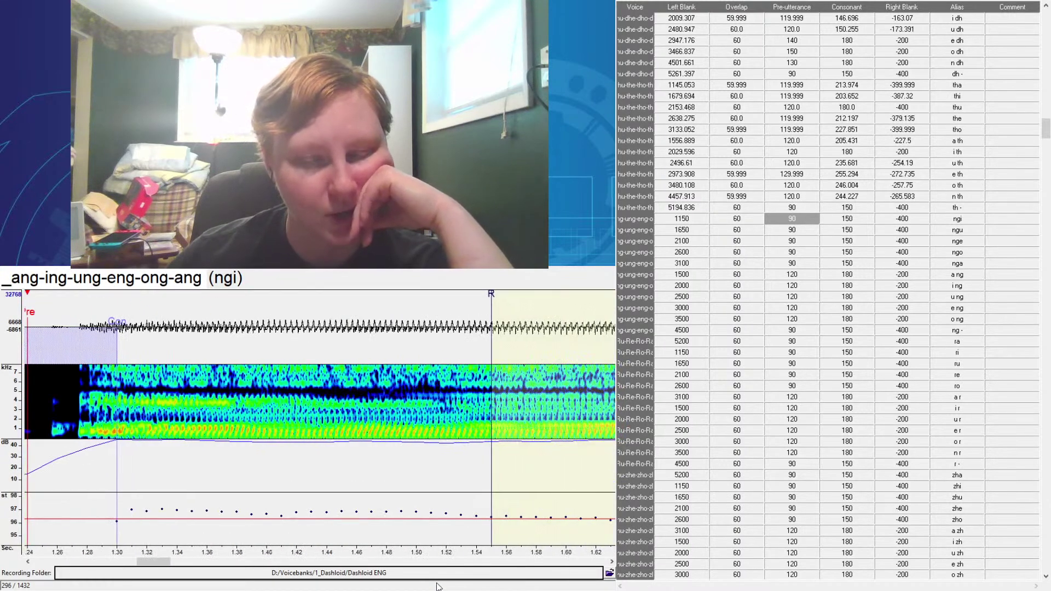
scroll(439, 584, "left", 3)
scroll(436, 585, "right", 3)
scroll(437, 585, "right", 5)
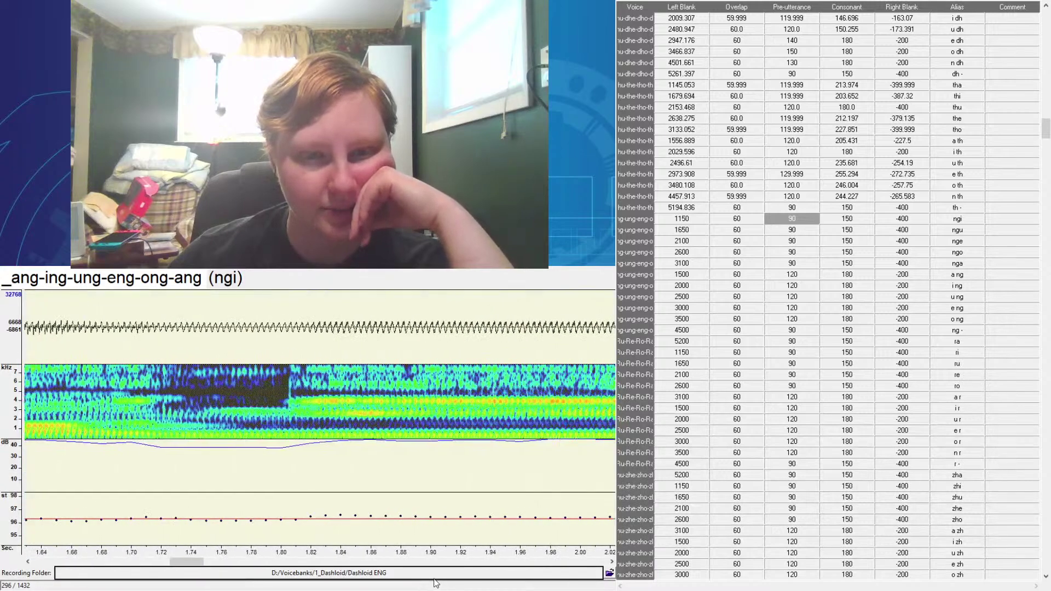
left_click(458, 436)
left_click_drag(460, 436, 469, 438)
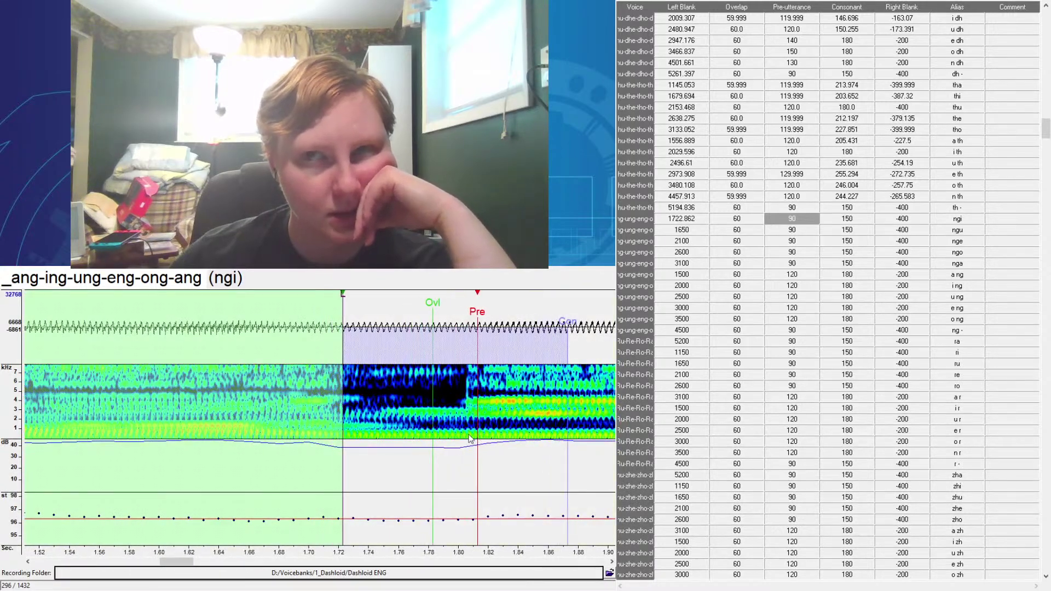
left_click(470, 438)
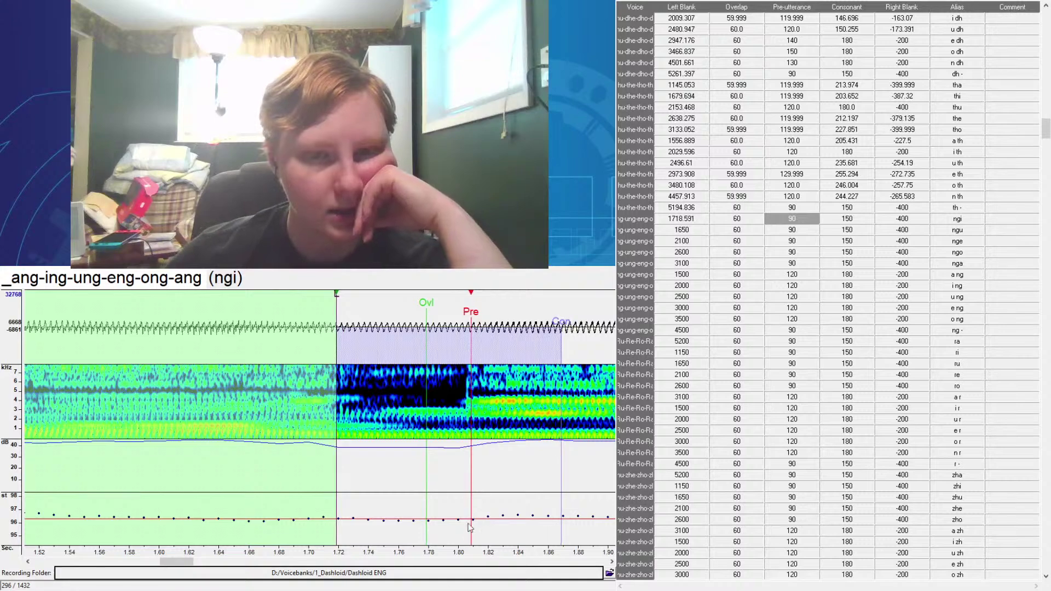
scroll(436, 589, "left", 3)
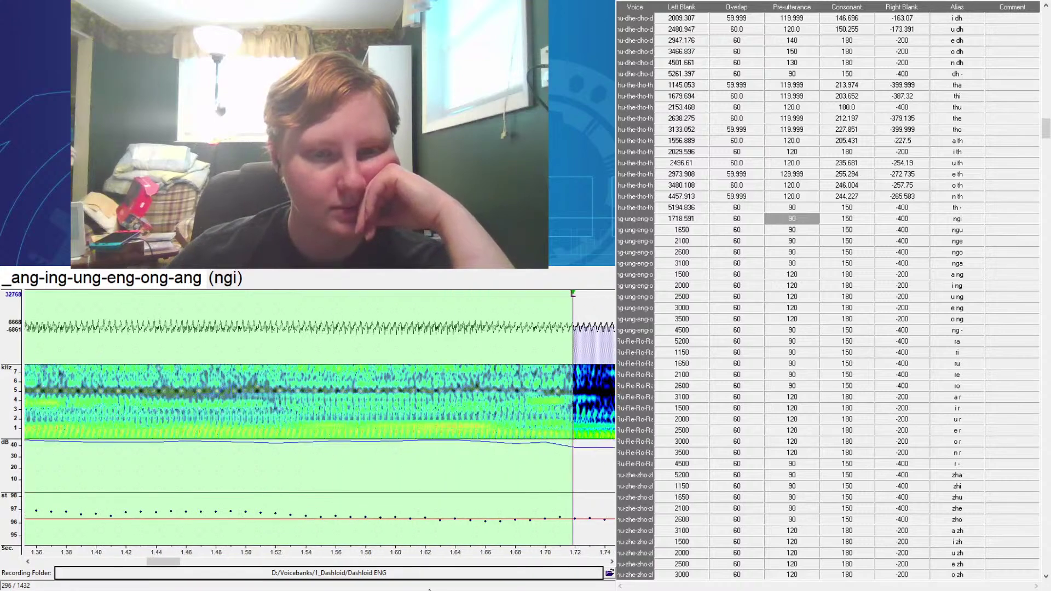
scroll(429, 589, "right", 5)
left_click(354, 419)
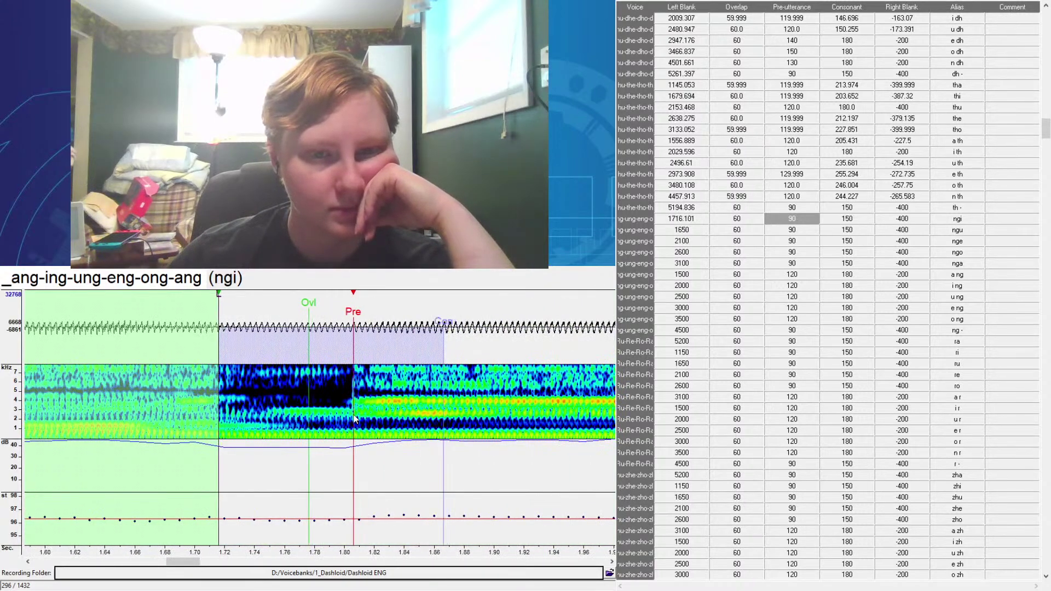
left_click(358, 419)
scroll(383, 586, "right", 7)
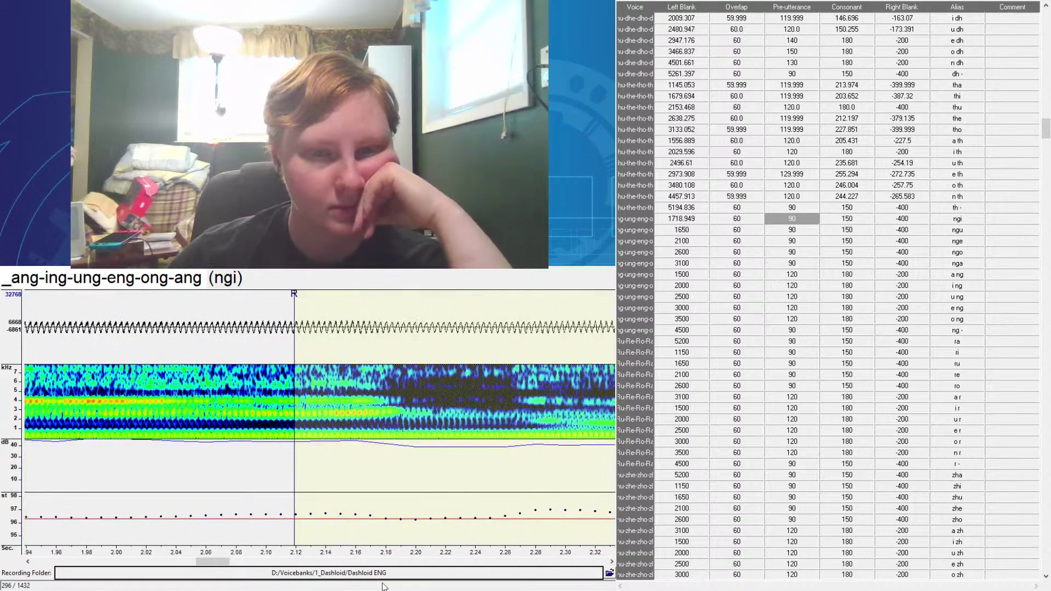
- Set the "ngu" alias's left blank to about 2189, aligning the pre-utterance with the vowel onset
key("Down")
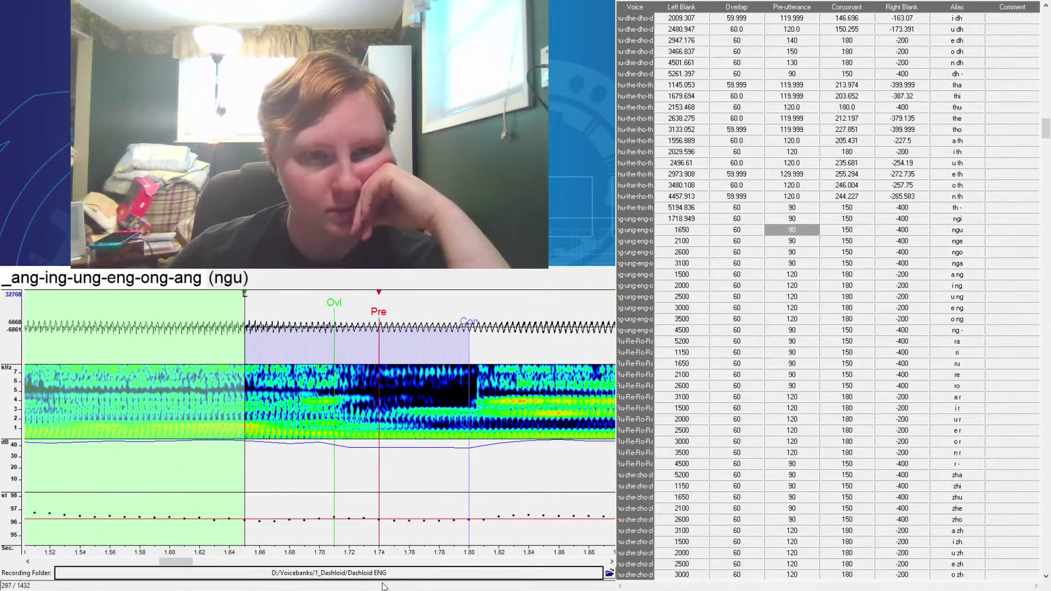
scroll(384, 587, "right", 11)
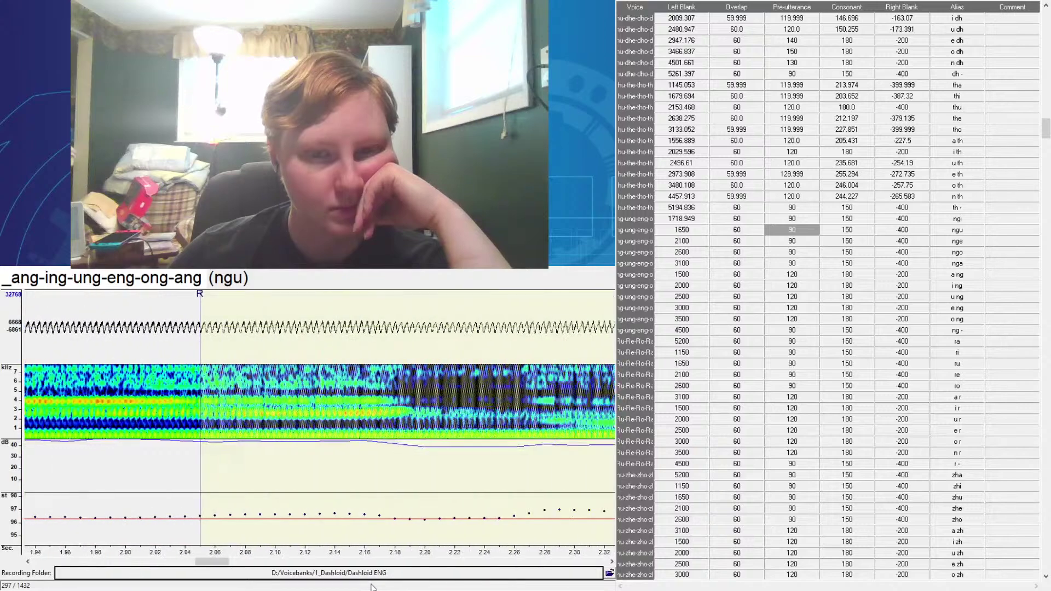
left_click_drag(362, 444, 372, 436)
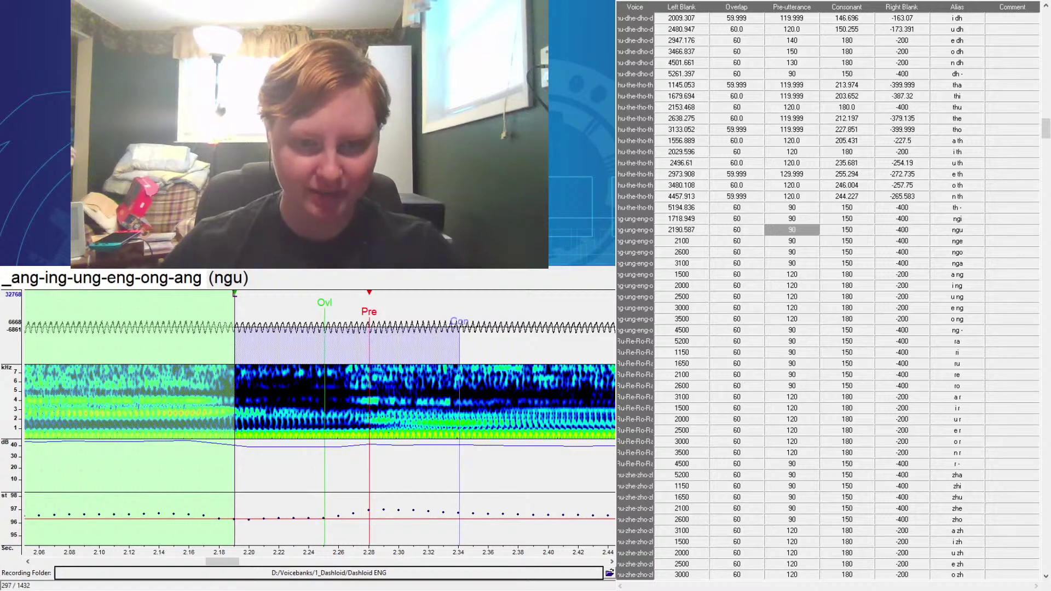
scroll(442, 550, "left", 5)
scroll(442, 550, "right", 5)
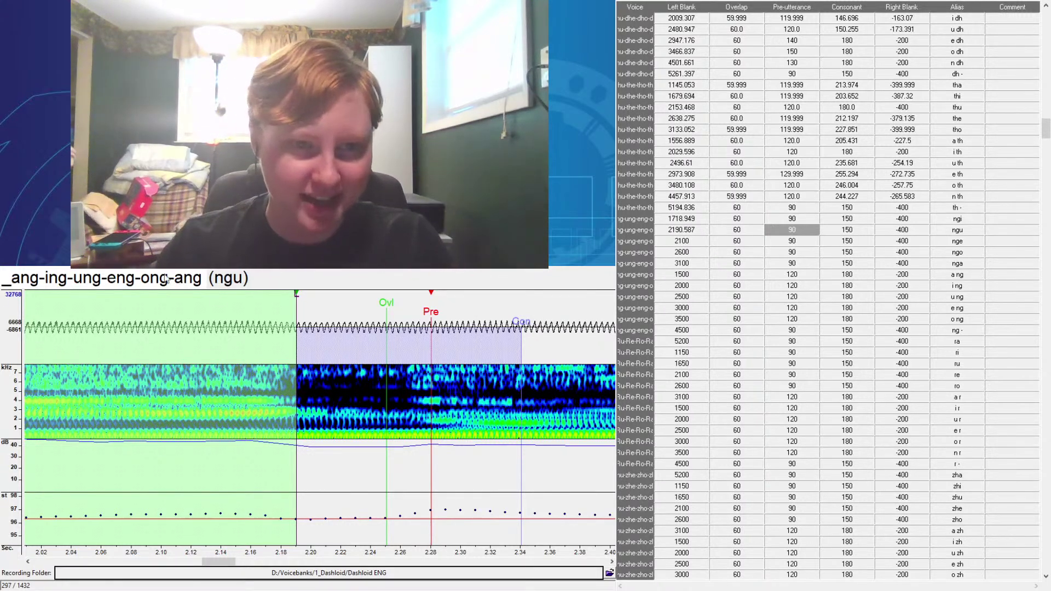
key("F3")
key("F3")
key("F3")
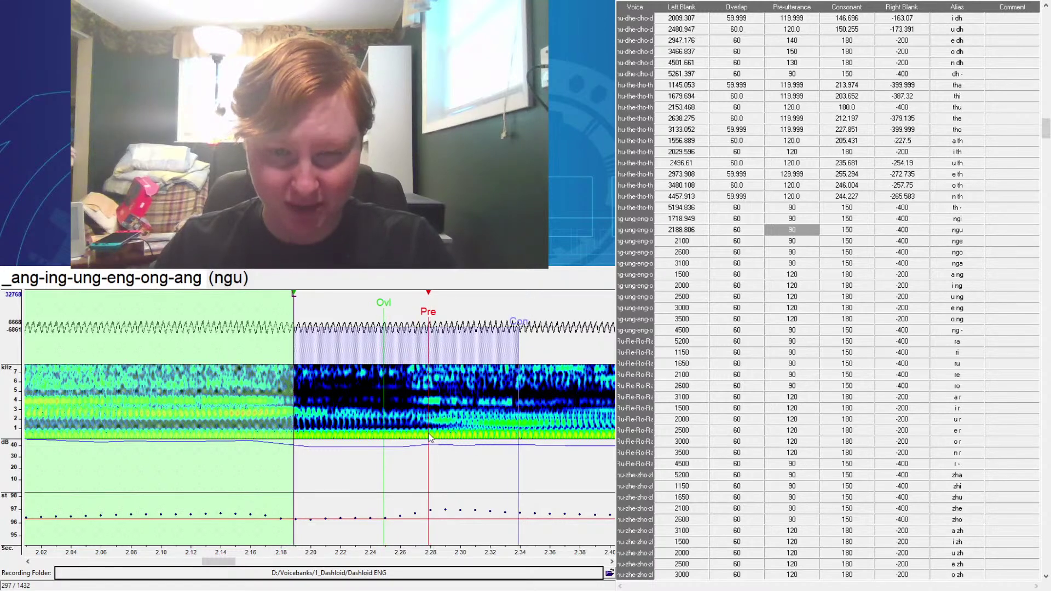
scroll(441, 570, "left", 2)
scroll(442, 570, "right", 6)
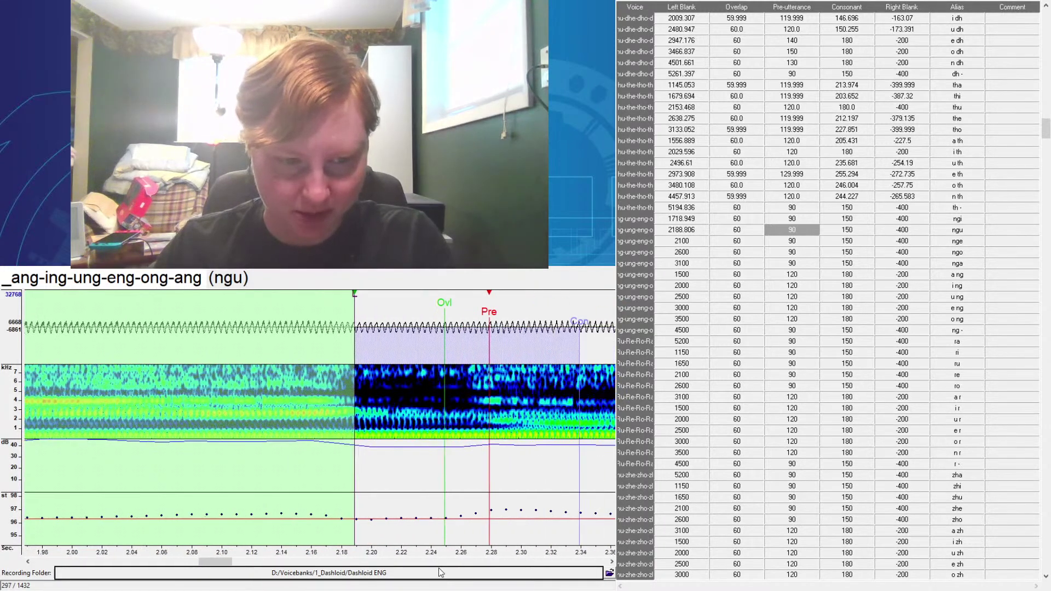
scroll(441, 569, "right", 2)
- Set the left blank to about 2670 for the "nge" alias and about 3144 for "ngo"
key("Down")
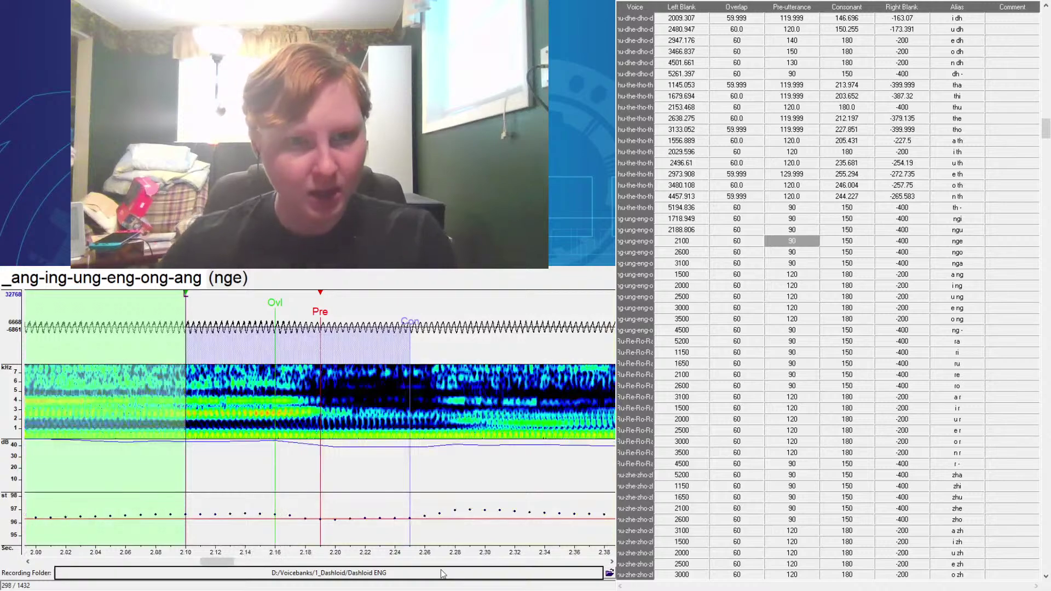
scroll(441, 570, "right", 1)
scroll(463, 554, "right", 10)
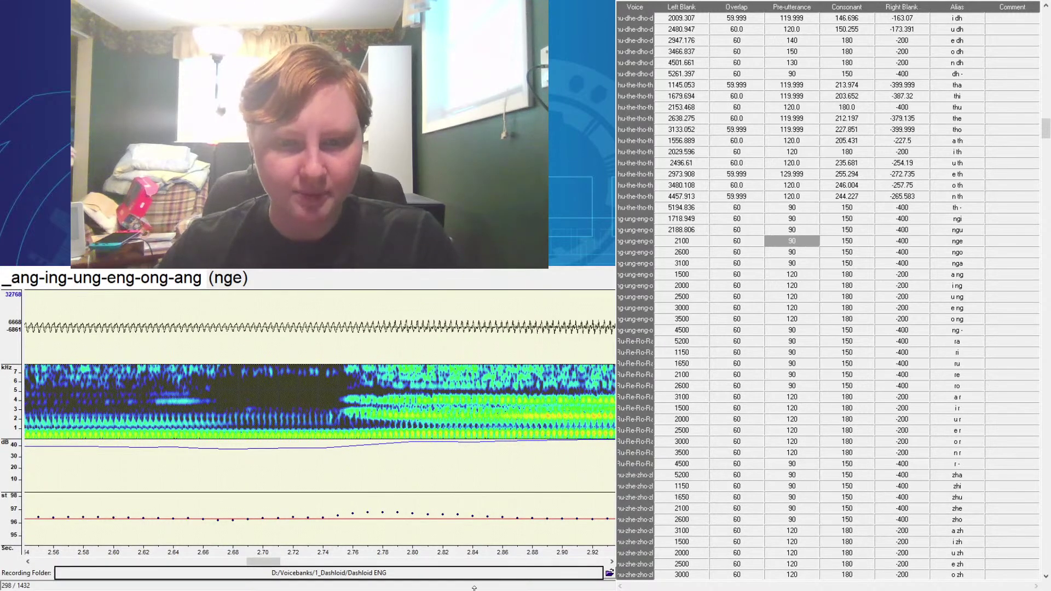
scroll(474, 470, "left", 3)
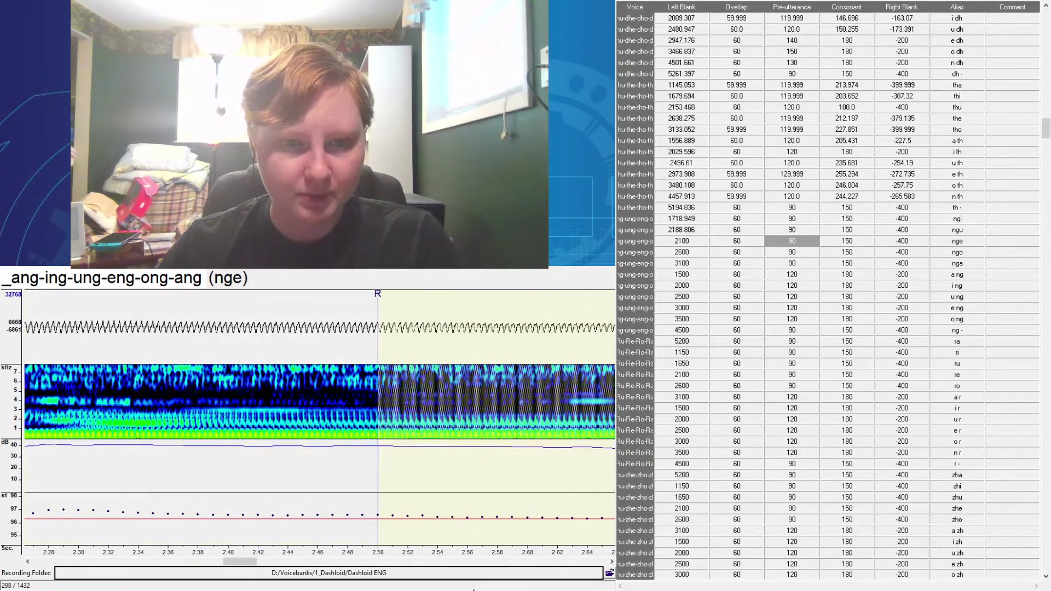
left_click(475, 470)
scroll(478, 470, "right", 4)
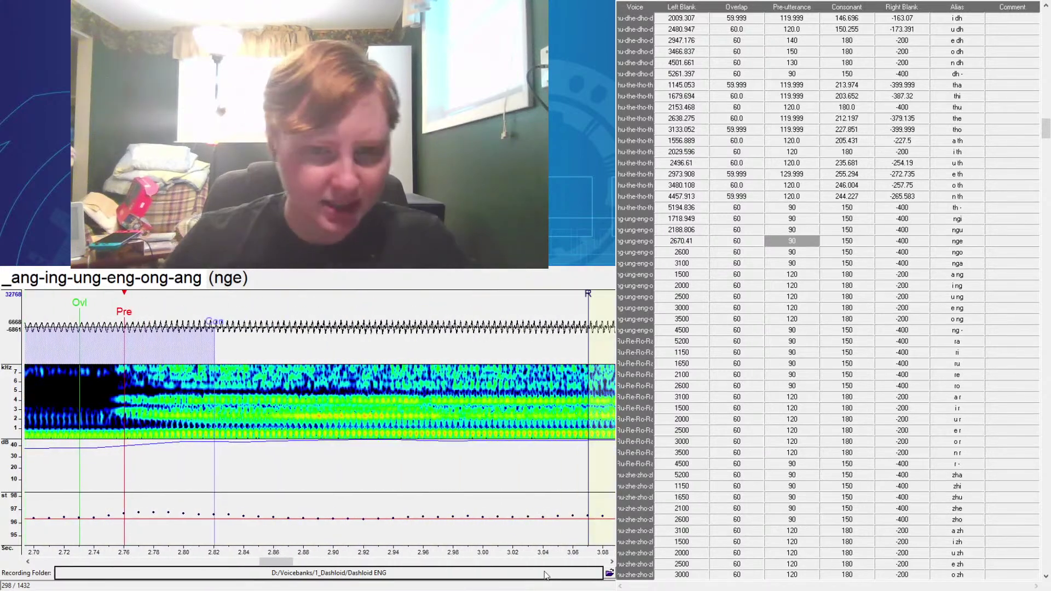
key("space")
key("Down")
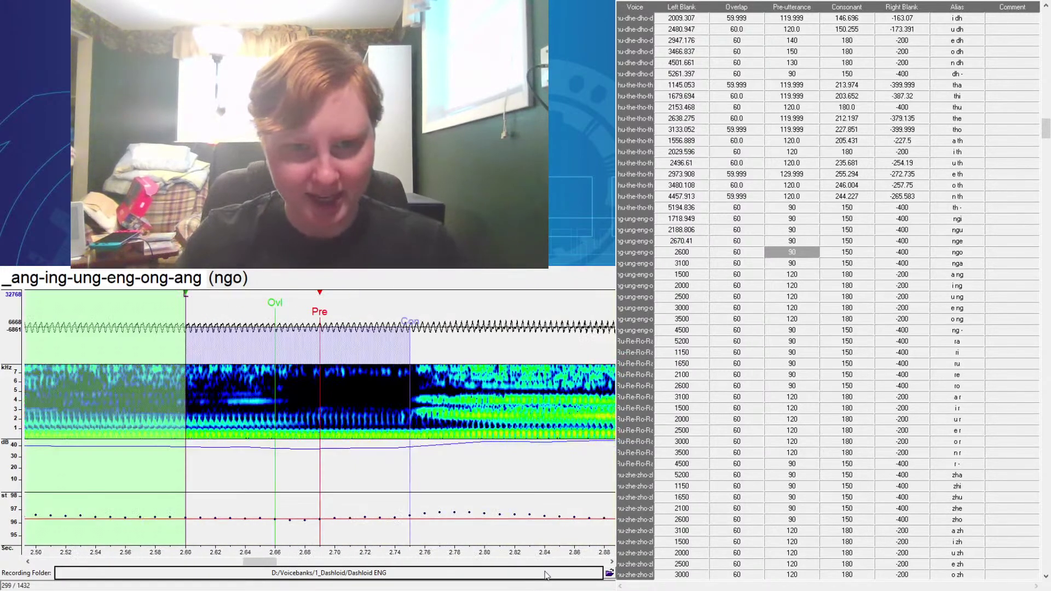
left_click(433, 457)
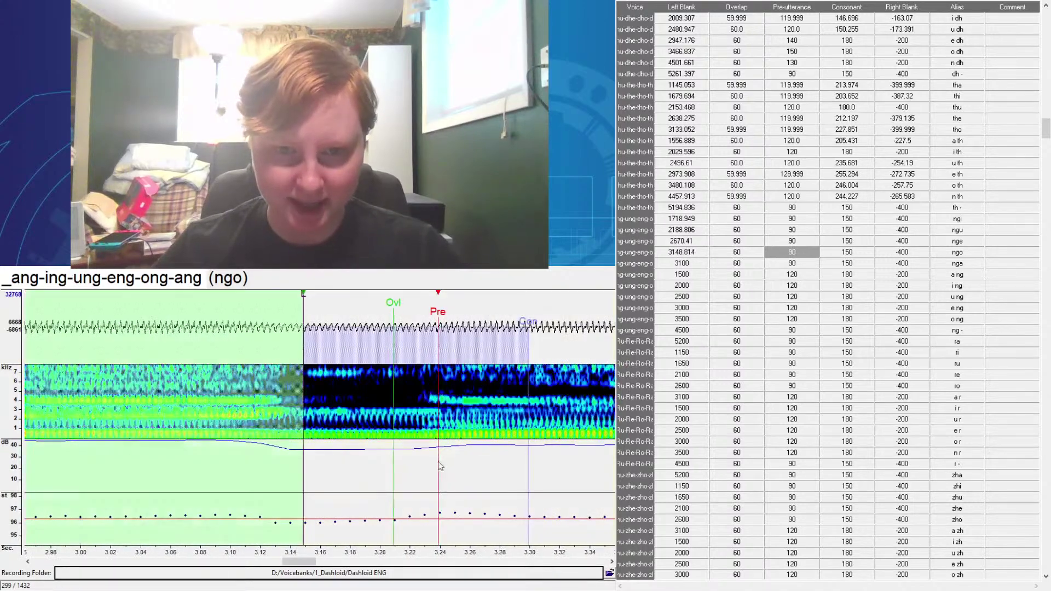
key("Down")
key("Down")
key("Down")
key("Down")
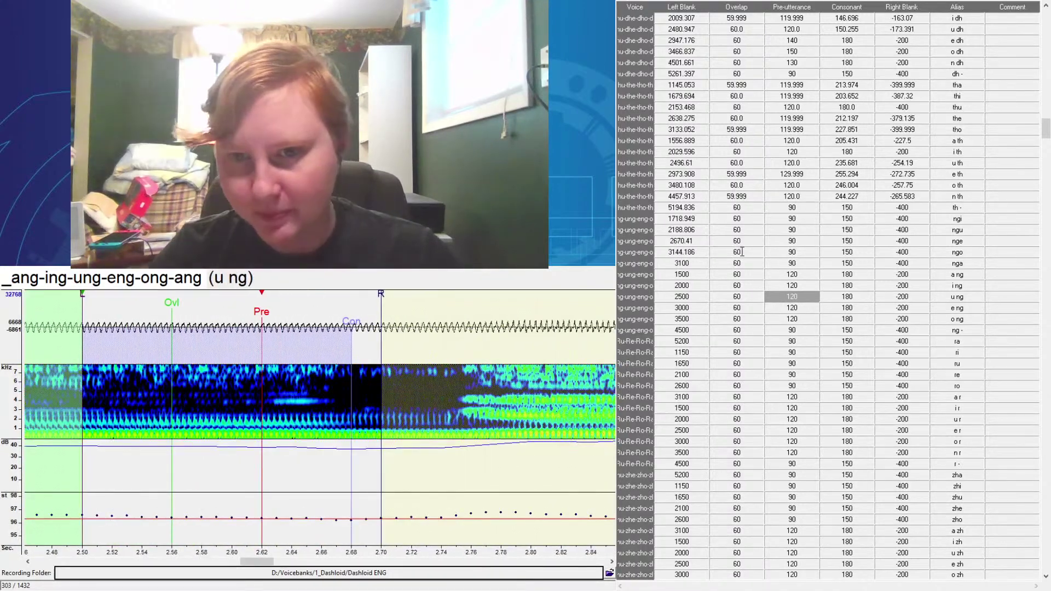
key("Up")
key("Up")
key("Up")
key("Up")
key("Left")
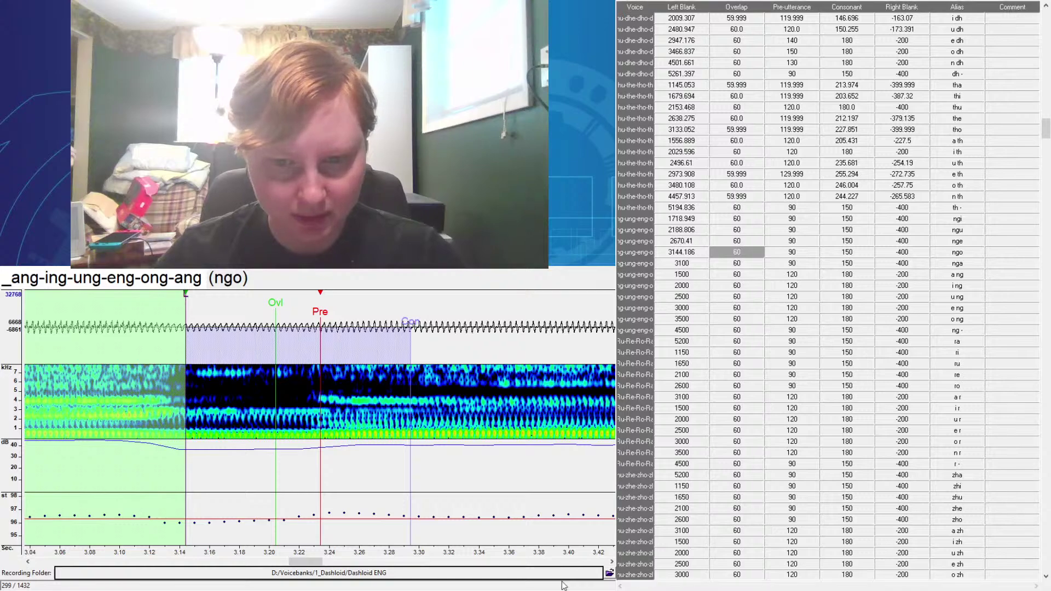
scroll(565, 585, "down", 5)
- Set the "nga" alias's left blank to about 3659 and review its right blank position
key("Down")
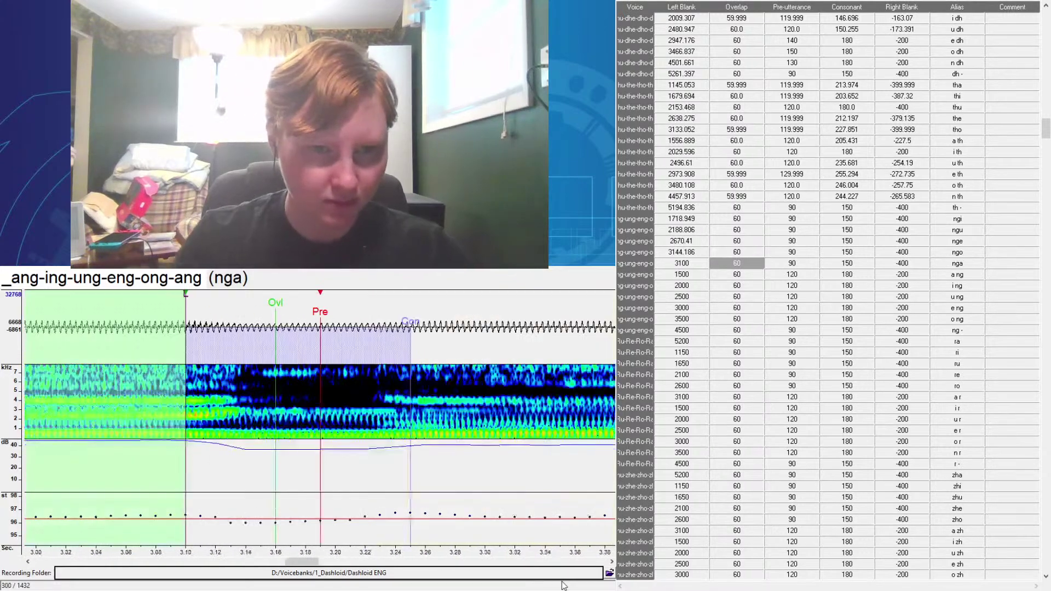
scroll(564, 585, "down", 5)
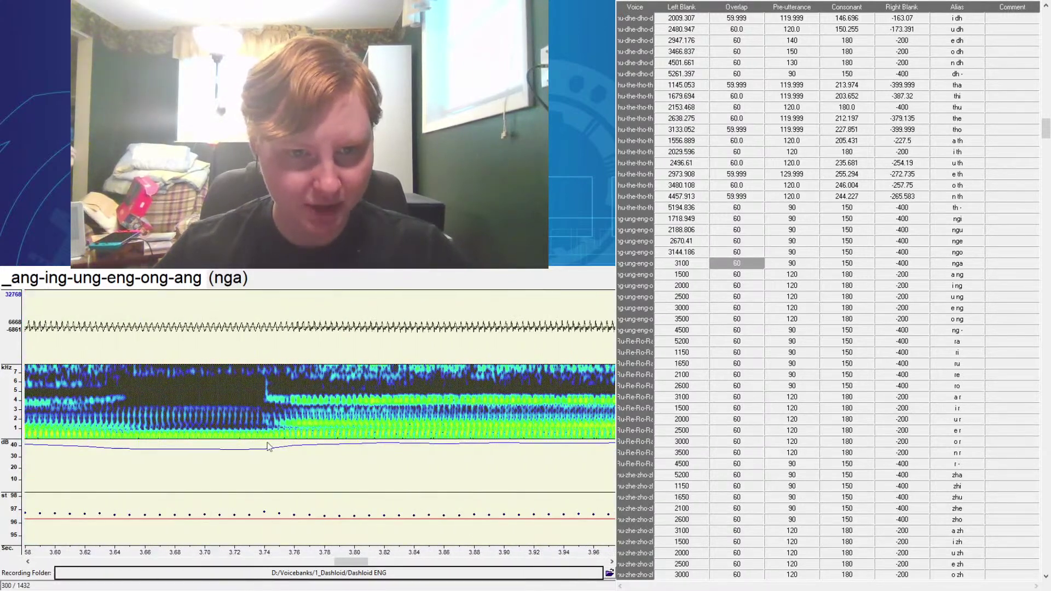
key("alt+F3")
scroll(370, 575, "down", 8)
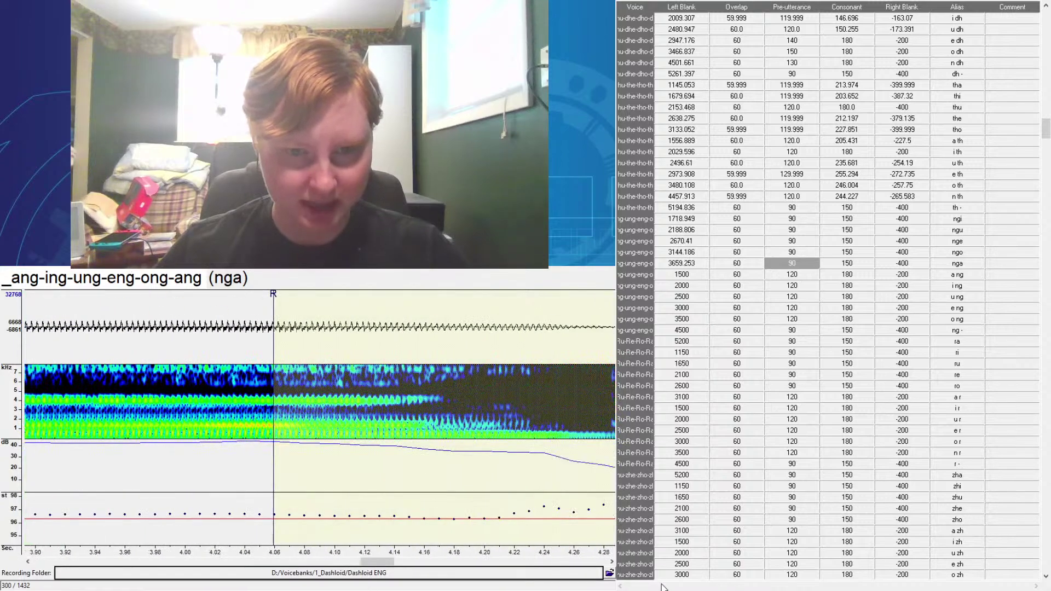
scroll(602, 580, "up", 4)
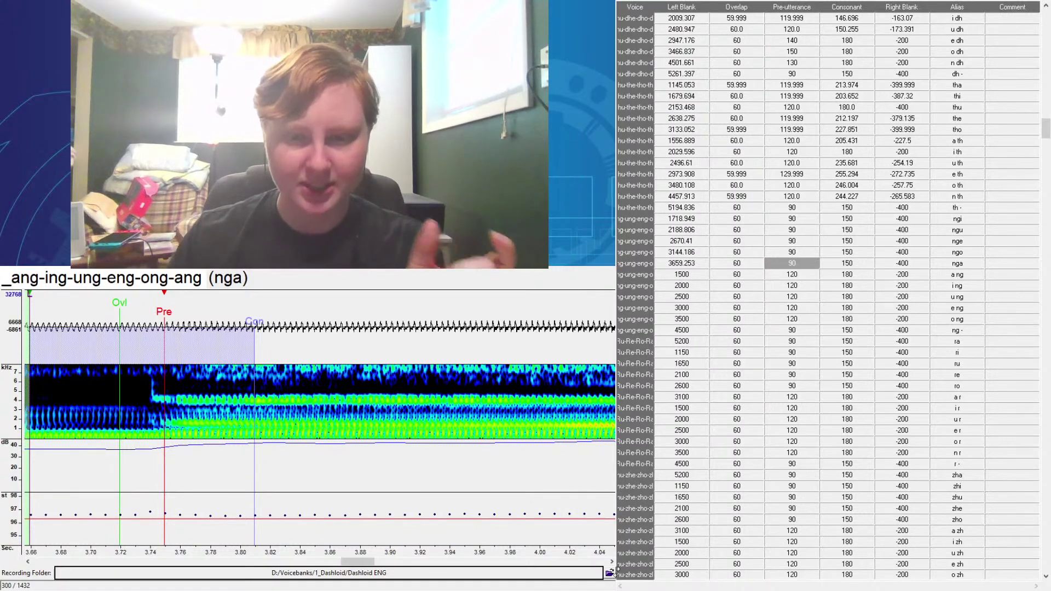
- Set the "a ng" alias's pre-utterance to 150, left blank to about 1570 and right blank to about -215
key("Down")
scroll(458, 472, "down", 3)
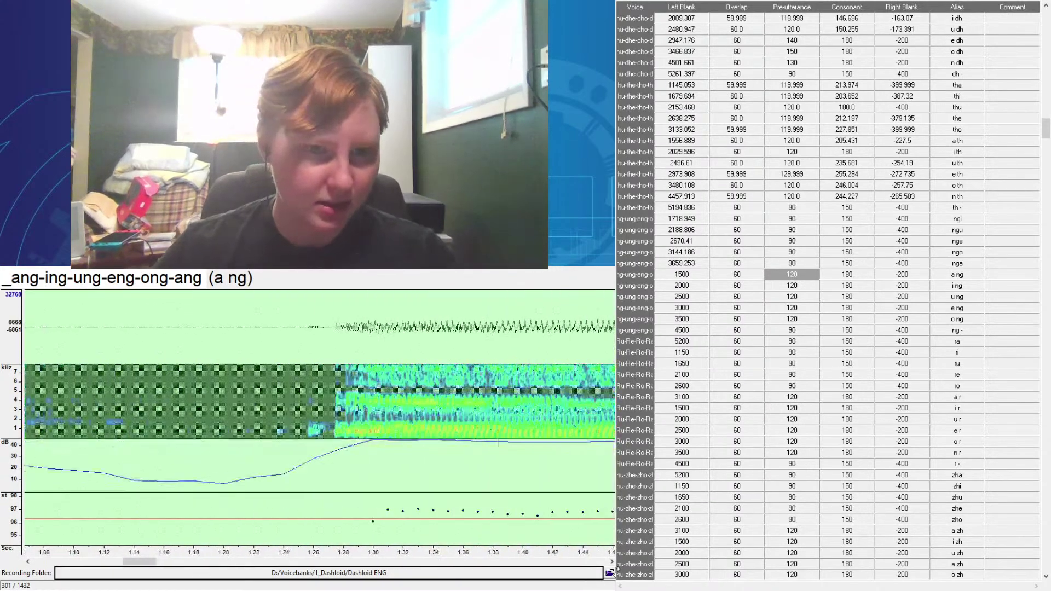
left_click_drag(262, 431, 342, 474)
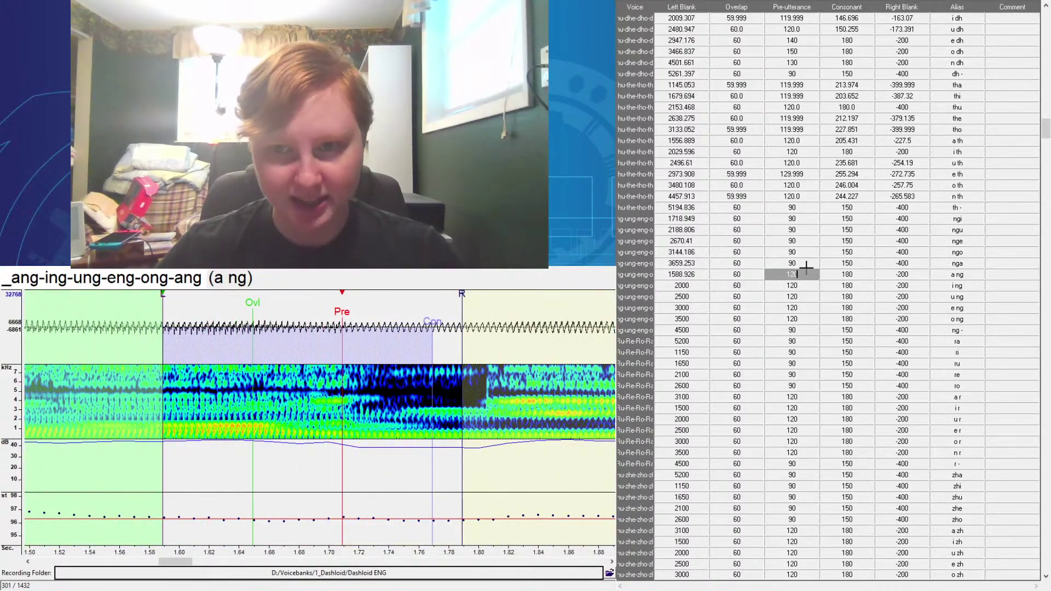
type("150")
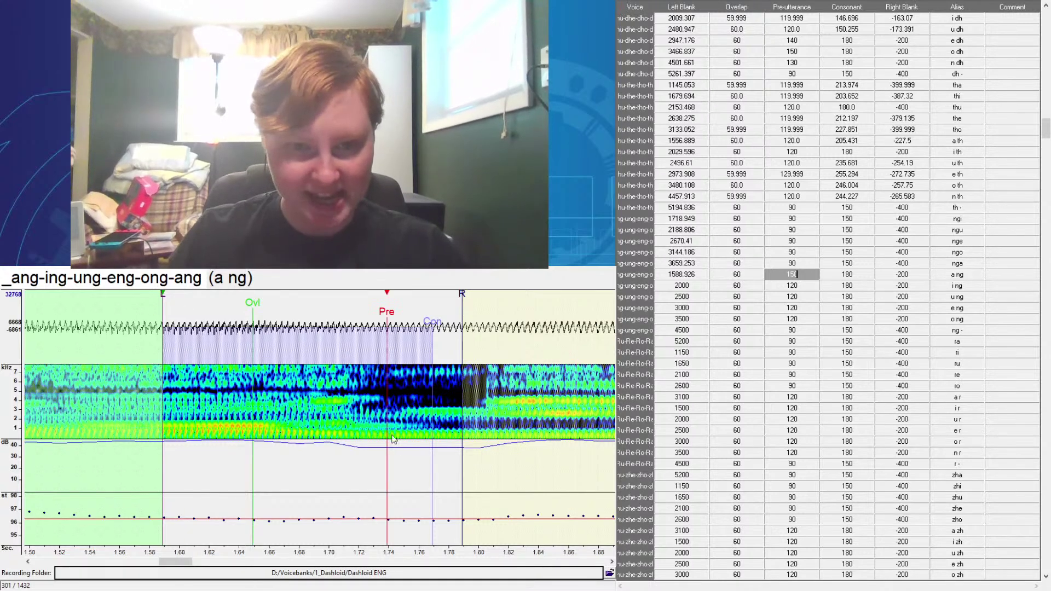
mouse_move(457, 372)
left_mouse_down()
mouse_move(430, 372)
mouse_move(460, 357)
left_mouse_up()
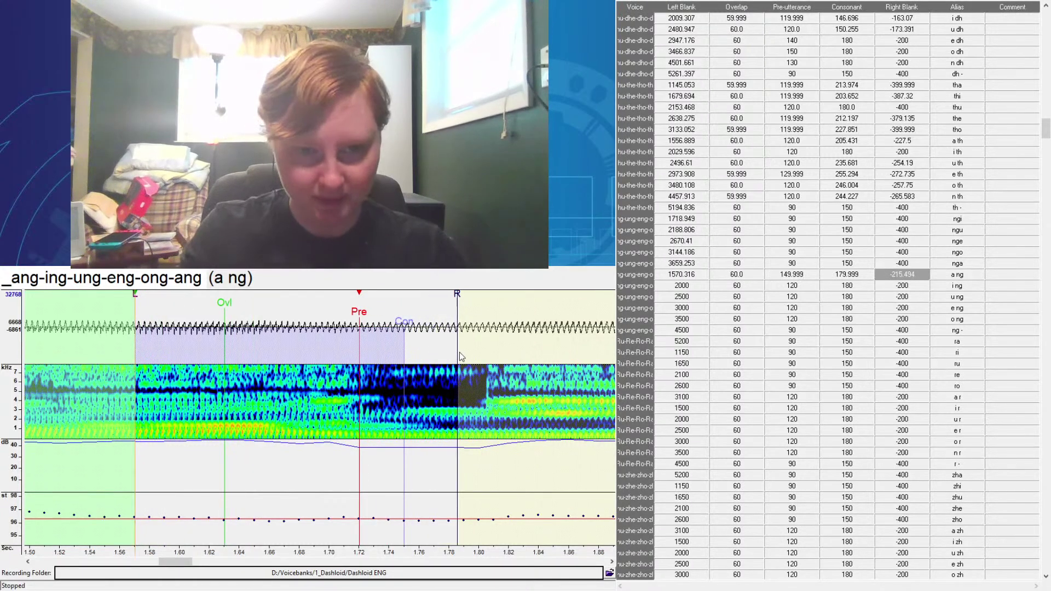
- Set the "i ng" alias's left blank to about 2073, consonant to about 156 and right blank to about -171
key("Down")
left_click_drag(445, 450, 433, 448)
mouse_move(552, 353)
left_mouse_down()
mouse_move(486, 363)
mouse_move(509, 366)
left_mouse_up()
- Set the left blank to about 2549 for the "u ng" alias and about 3020 for "e ng"
key("Down")
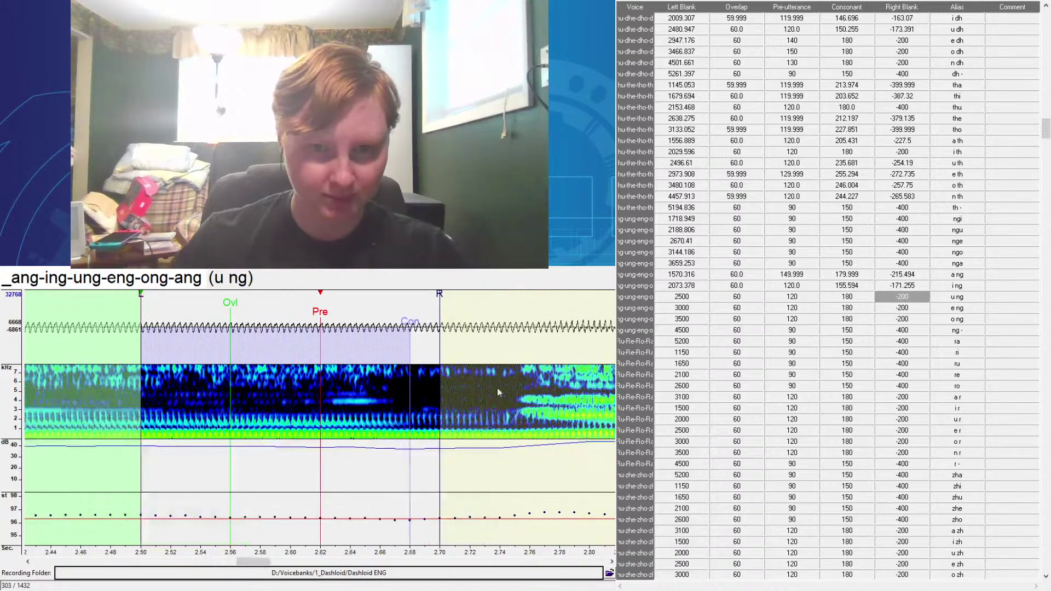
left_click(396, 448)
key("Down")
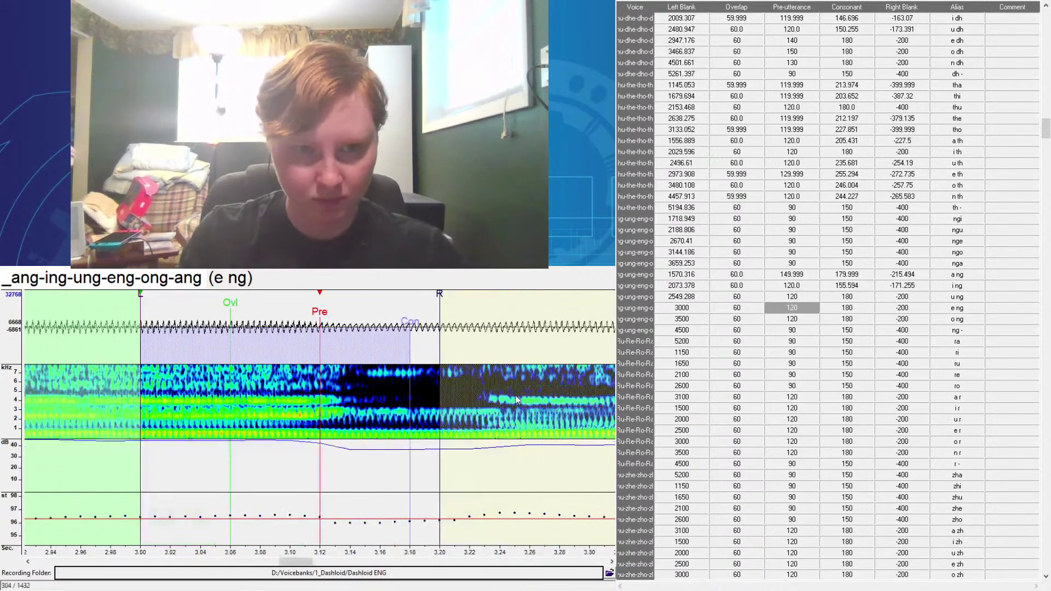
left_click(352, 435)
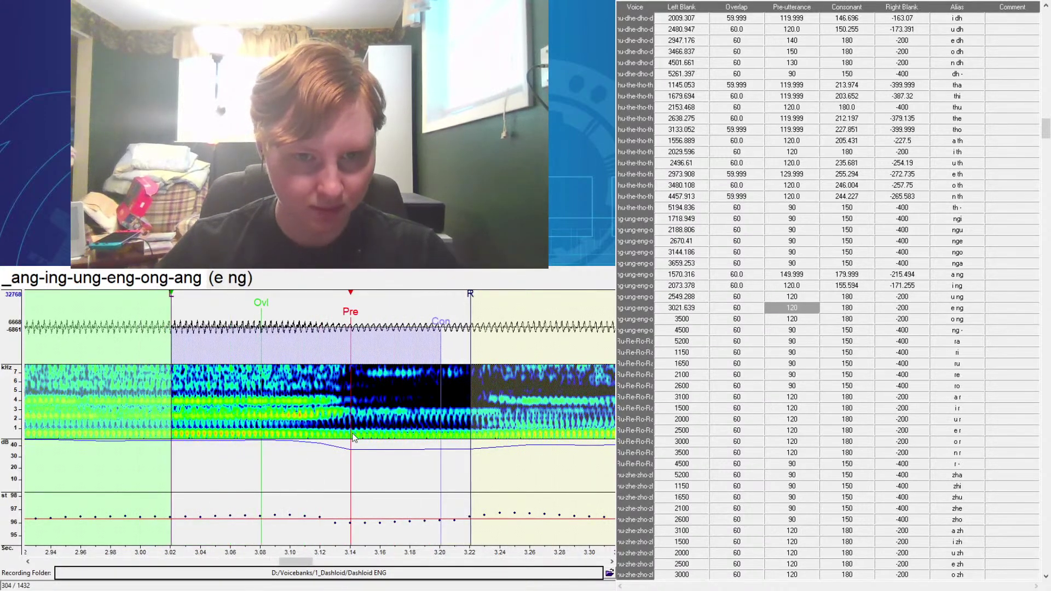
left_click(351, 435)
- Set the left blank to about 3524 for the "o ng" alias and about 4173 for "ng -"
key("Down")
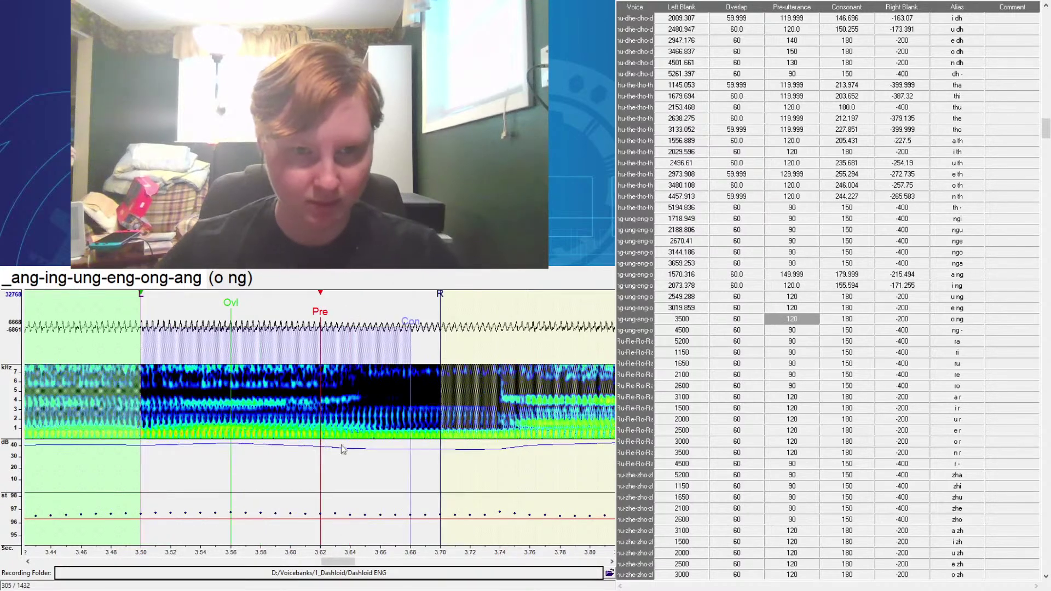
left_click(353, 454)
key("Down")
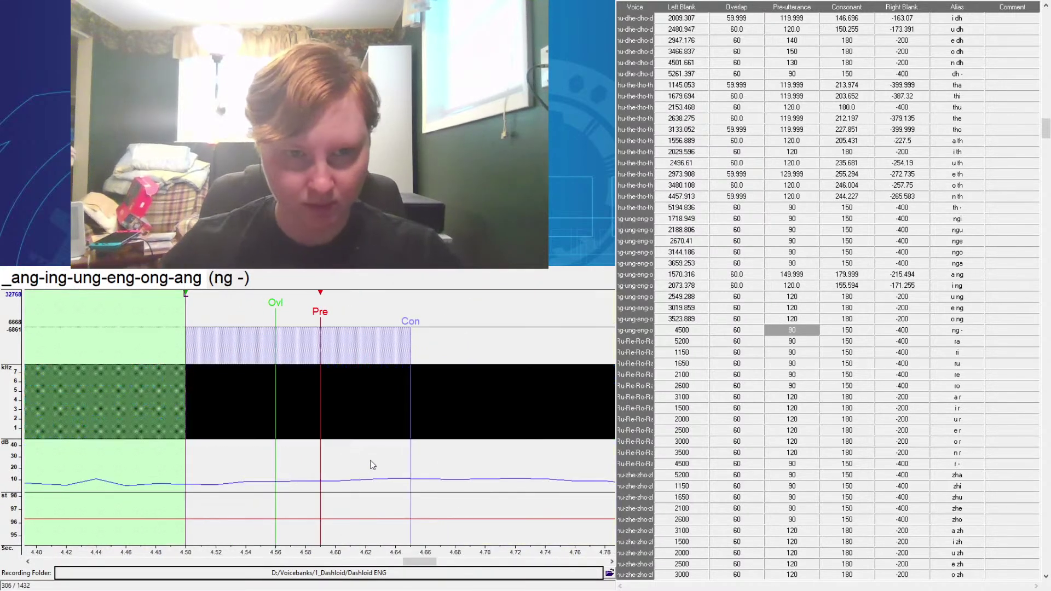
left_click(423, 475)
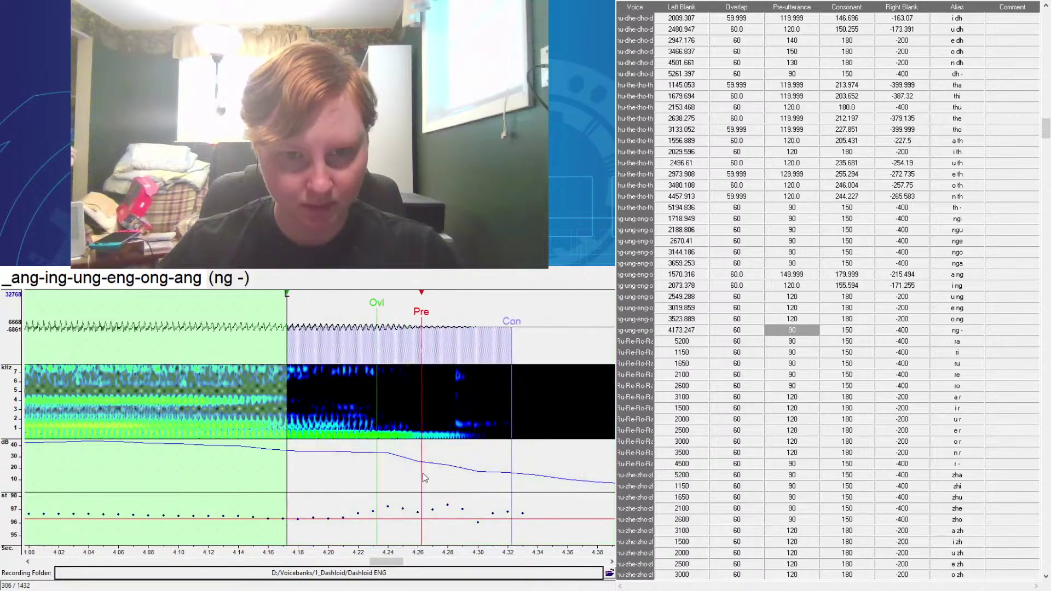
key("Down")
key("Down")
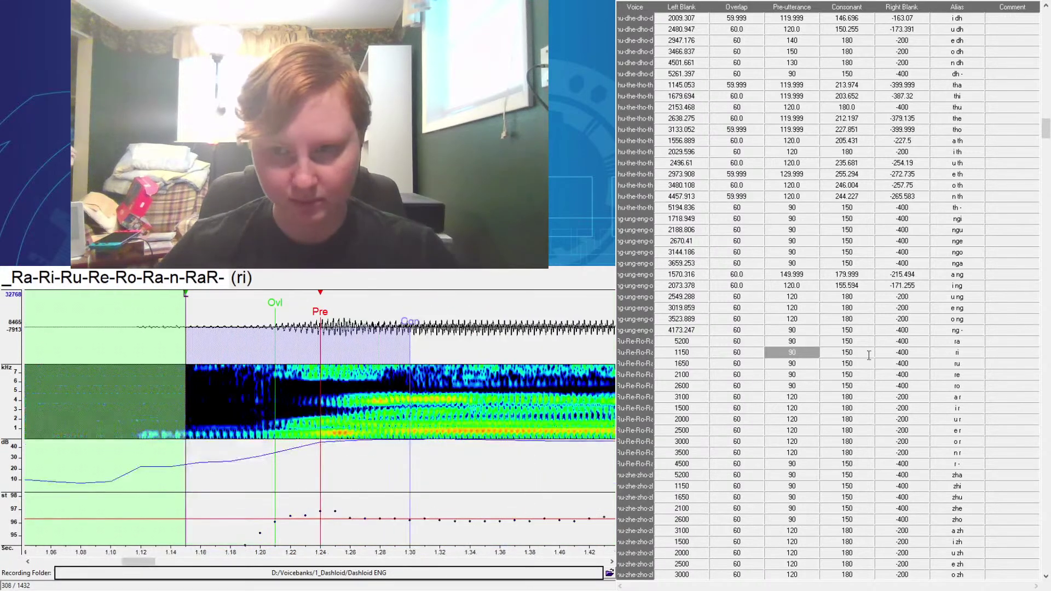
left_click(914, 330)
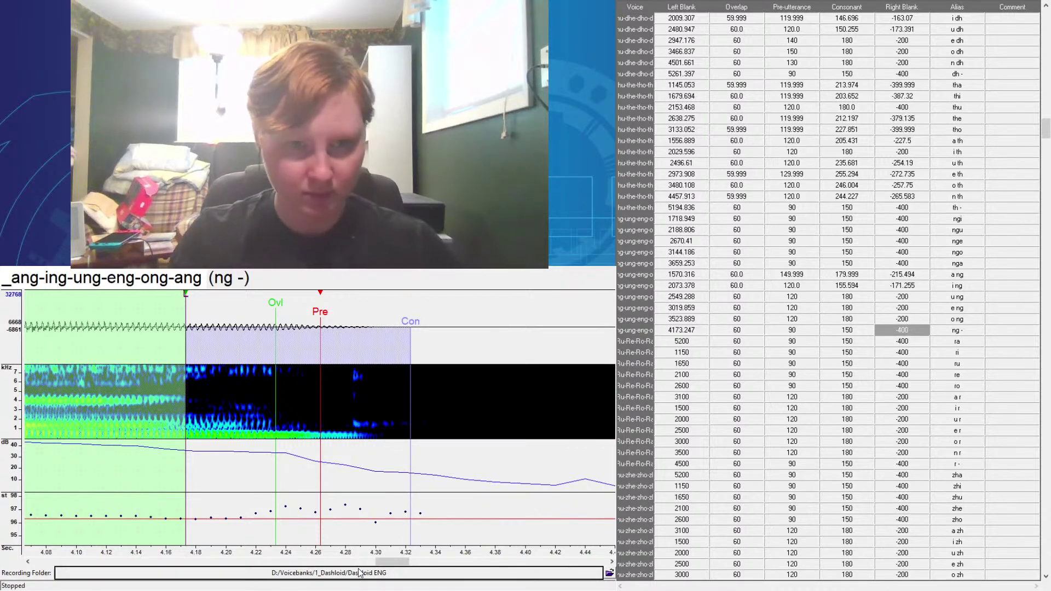
- Paste corrected left blanks over the rows from "ra" through "n dd", starting each consonant set with 1150, 1650, 2100, 2600 and 3100
key("Down")
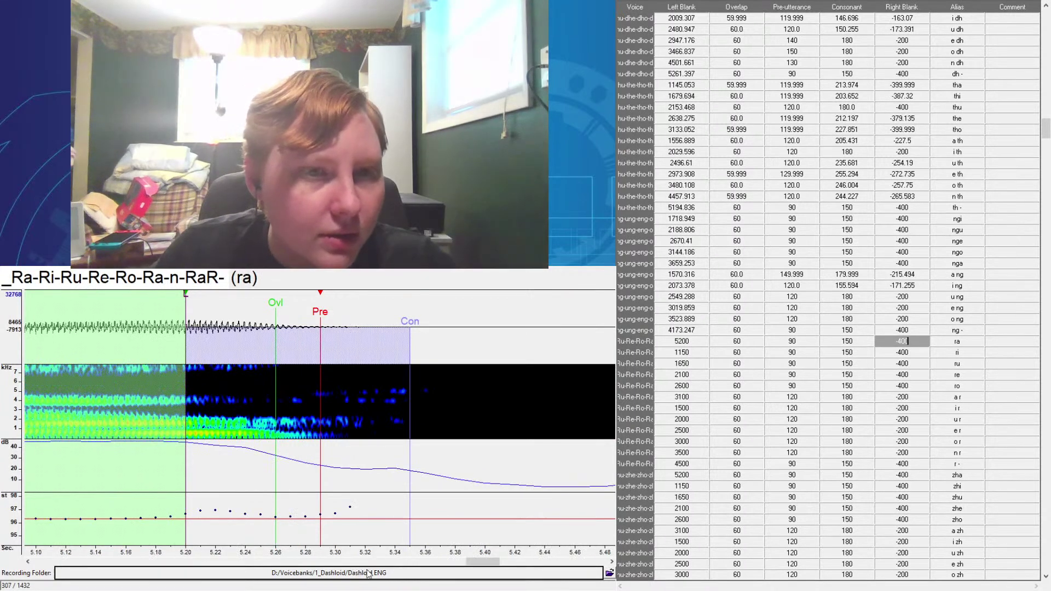
key("F2")
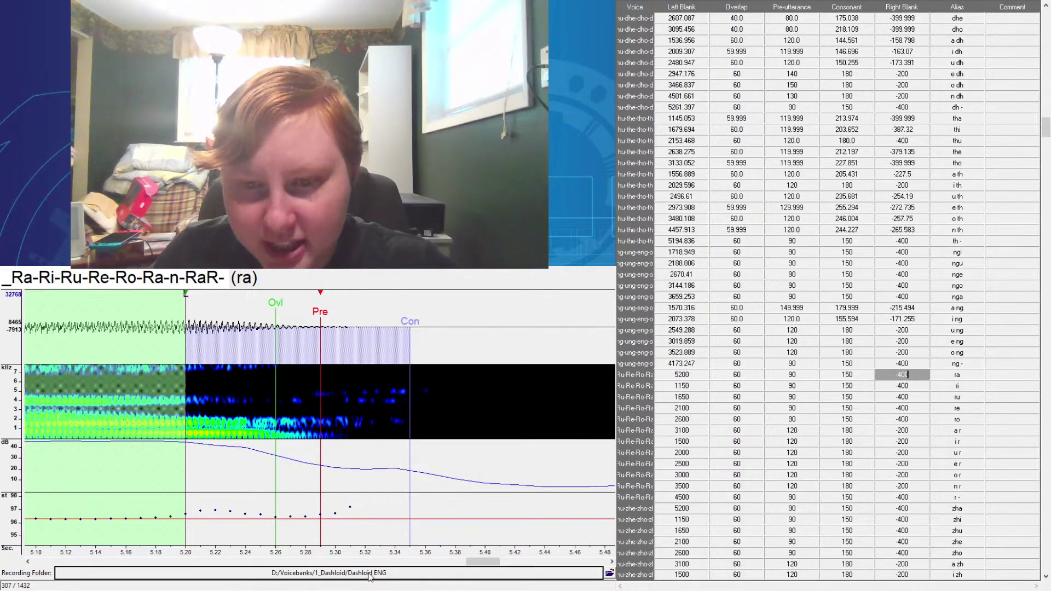
scroll(800, 387, "down", 9)
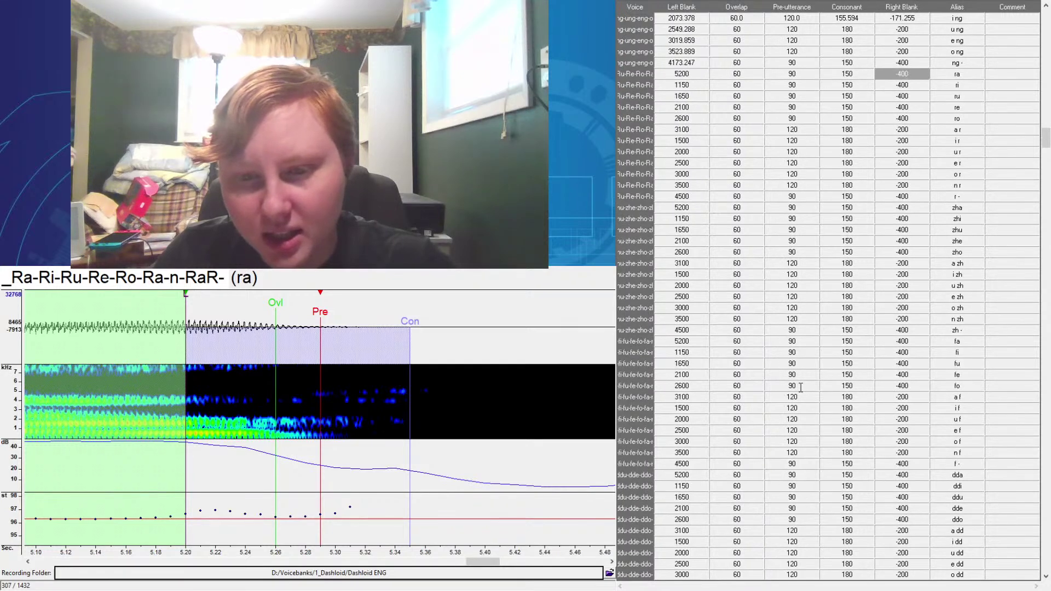
scroll(800, 387, "down", 4)
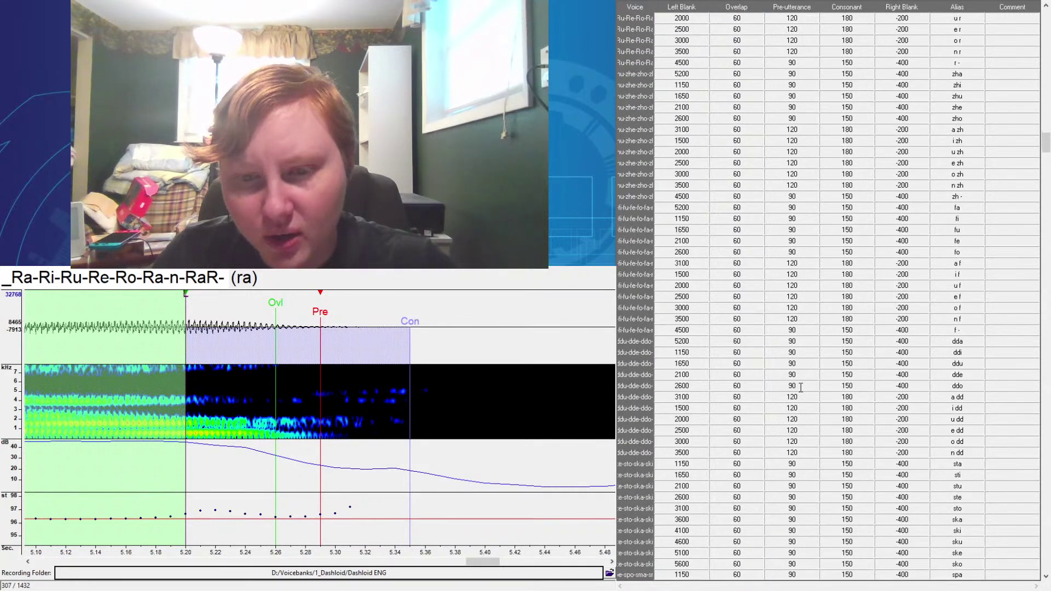
scroll(801, 379, "up", 8)
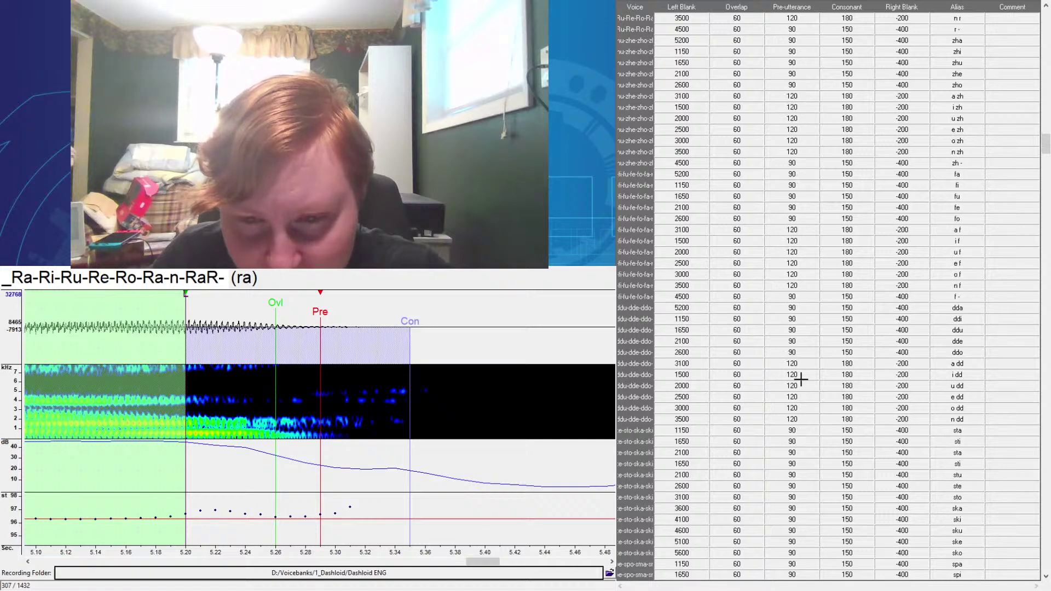
scroll(806, 334, "down", 4)
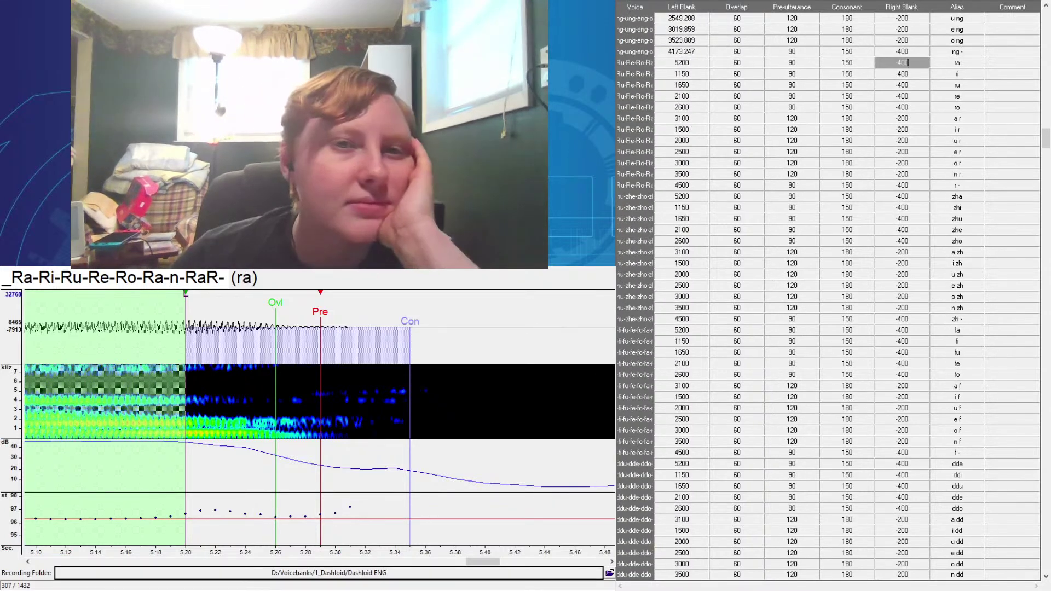
left_click(743, 62)
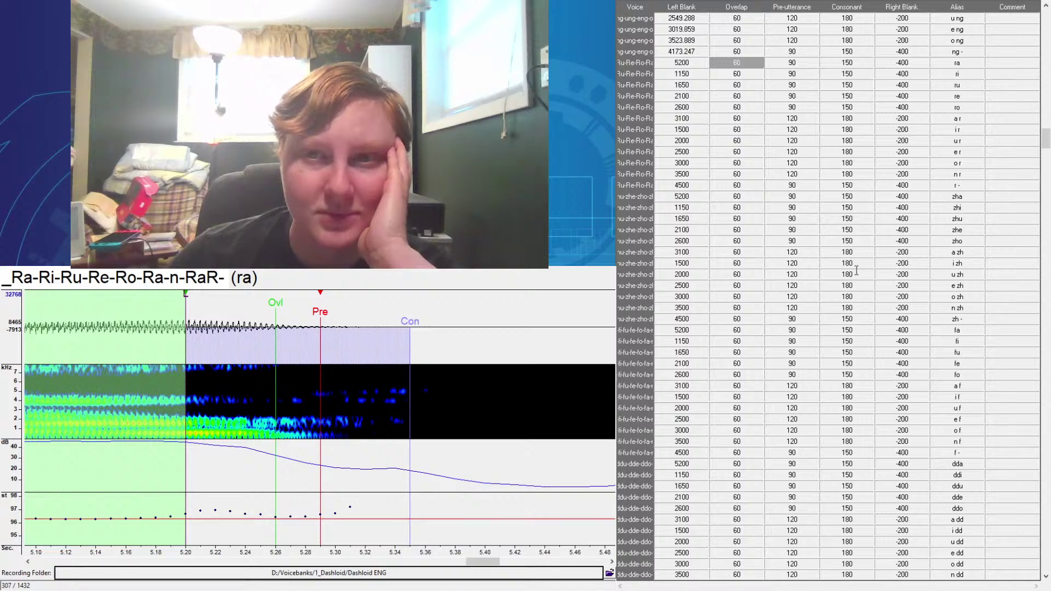
left_click(674, 73)
double_click(679, 62)
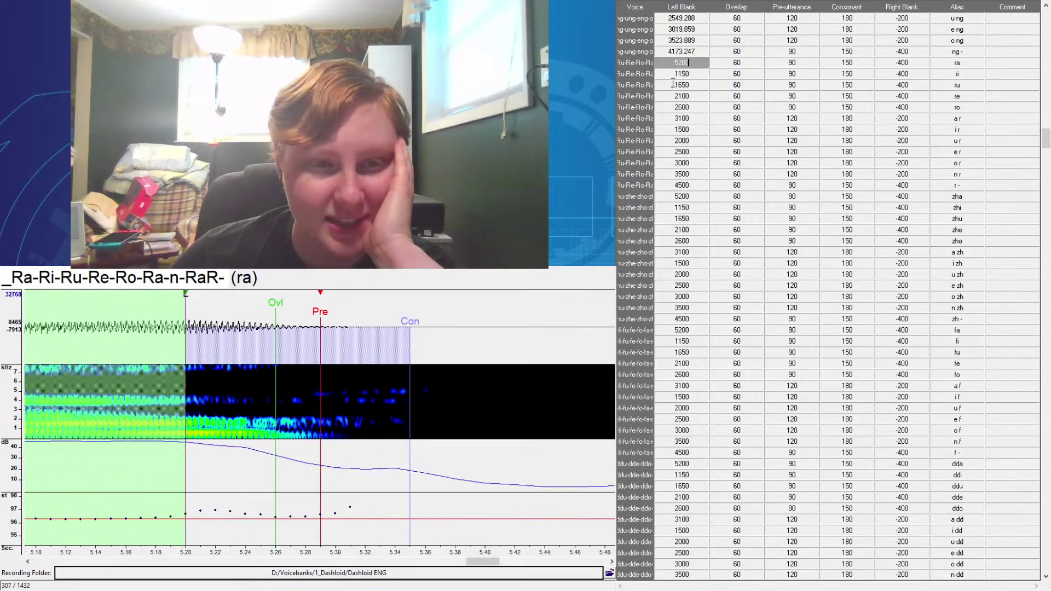
double_click(680, 73)
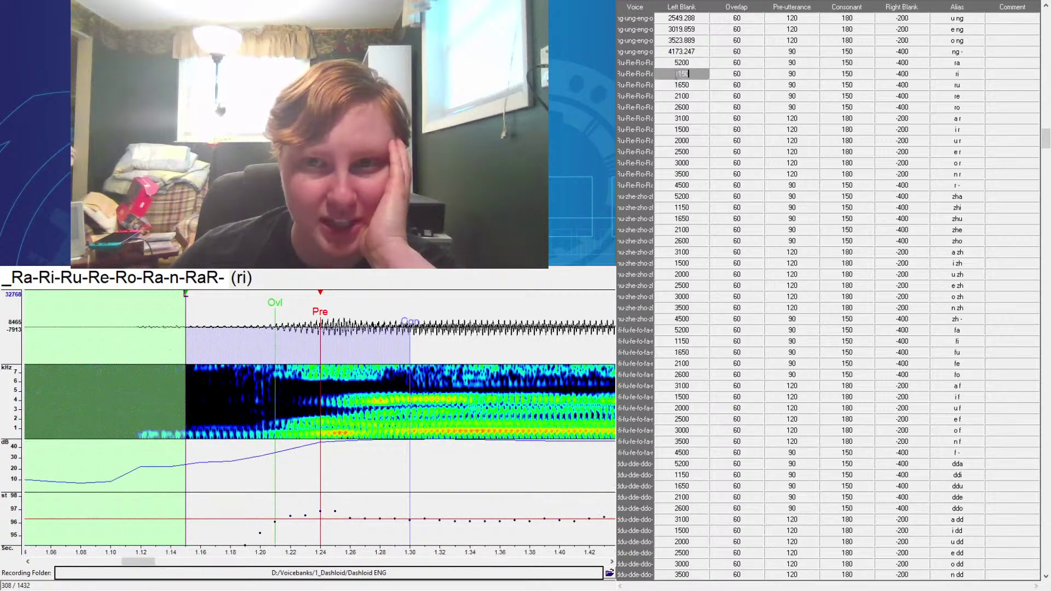
left_click_drag(679, 74, 700, 194)
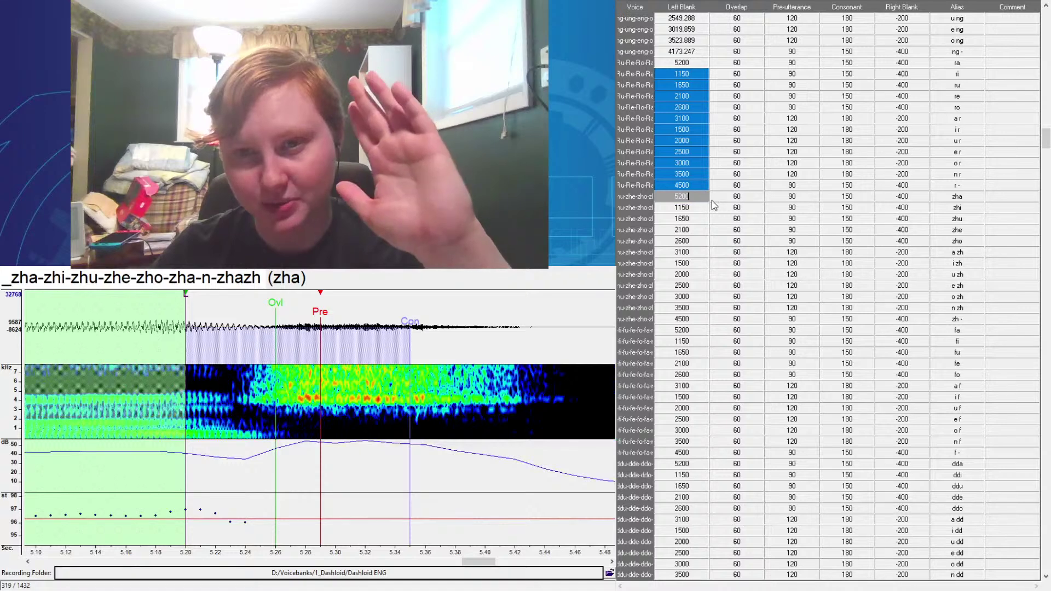
left_click_drag(678, 63, 688, 543)
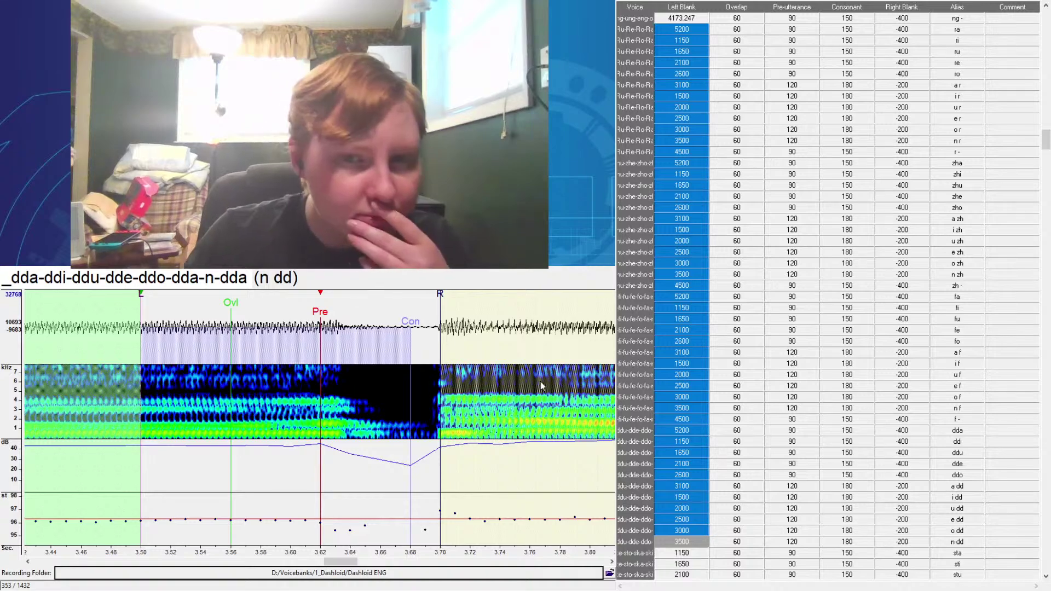
key("ctrl+v")
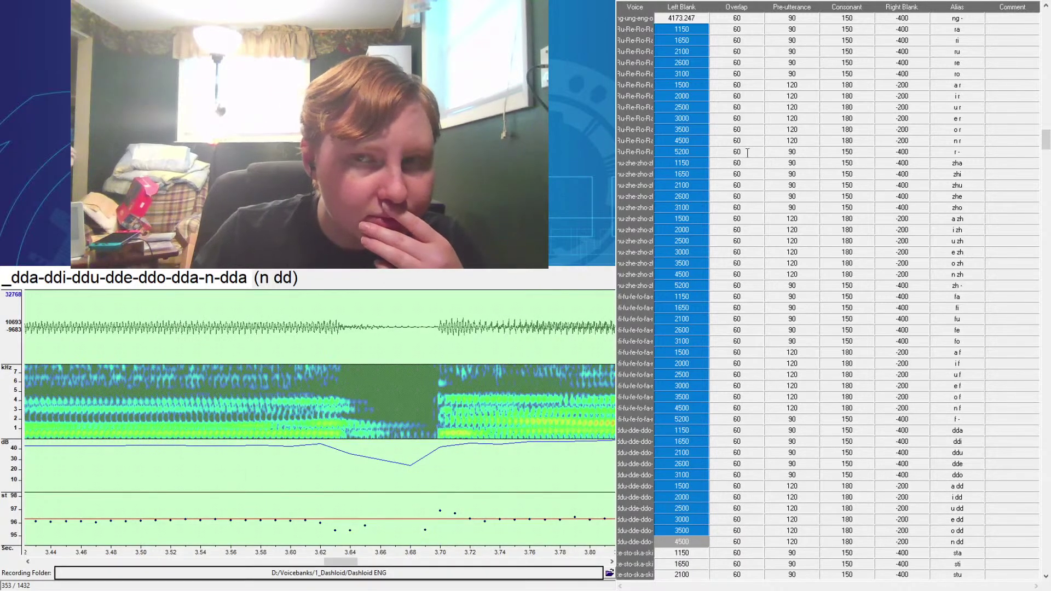
- Set the "ra" alias's left blank to about 1151, pre-utterance to 120 and consonant to 180
left_click(725, 30)
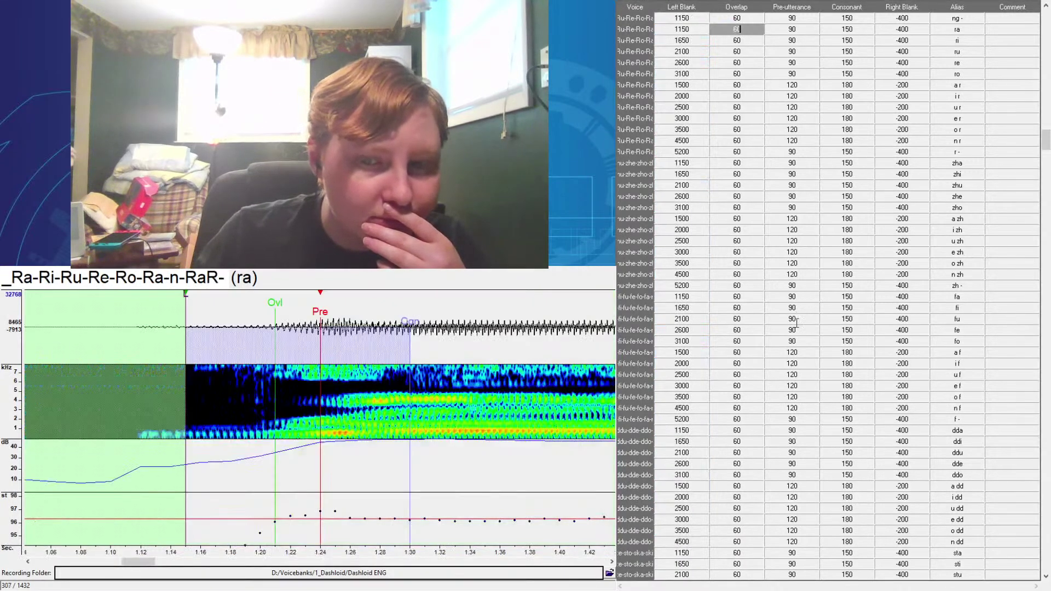
scroll(799, 296, "down", 10)
scroll(793, 324, "down", 2)
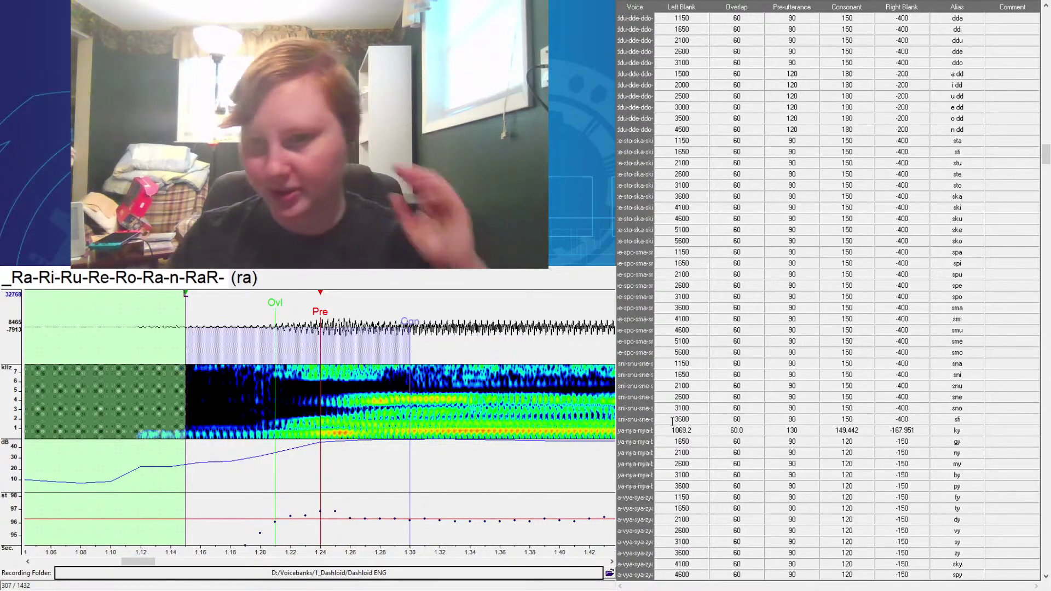
scroll(828, 390, "up", 3)
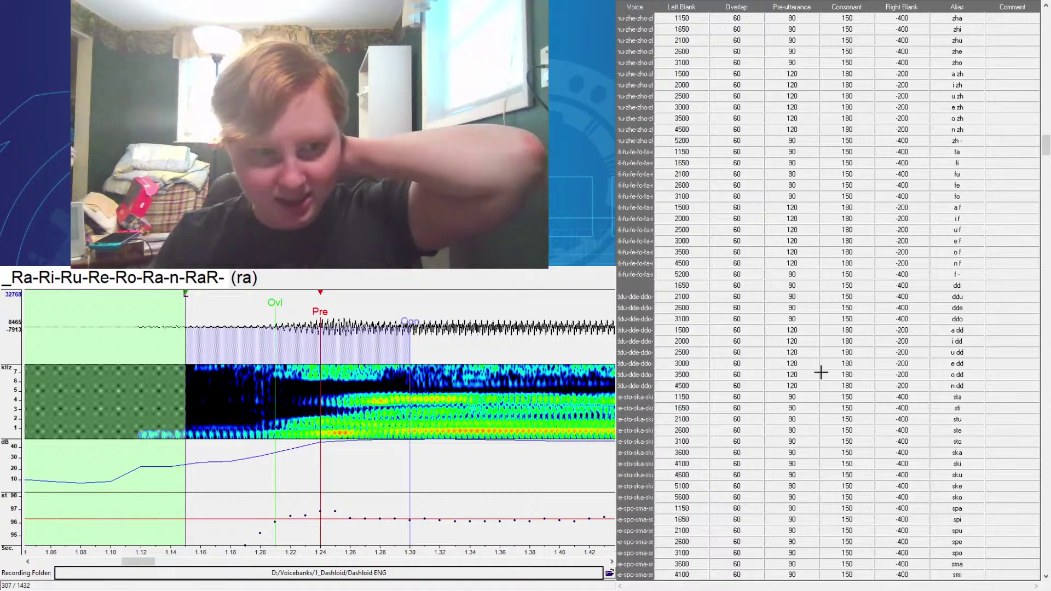
scroll(827, 378, "up", 12)
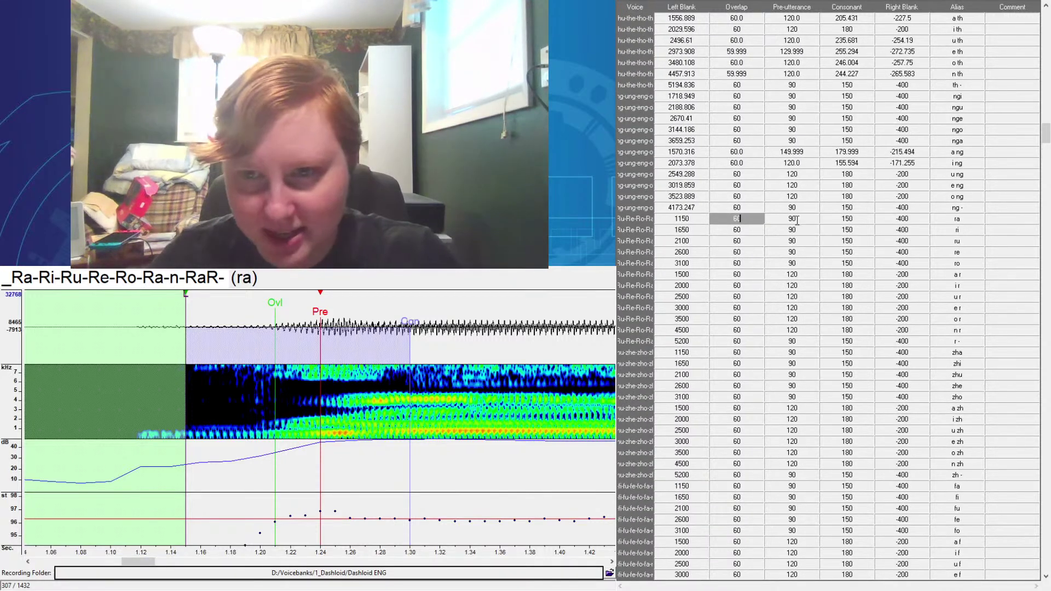
left_click_drag(792, 219, 848, 219)
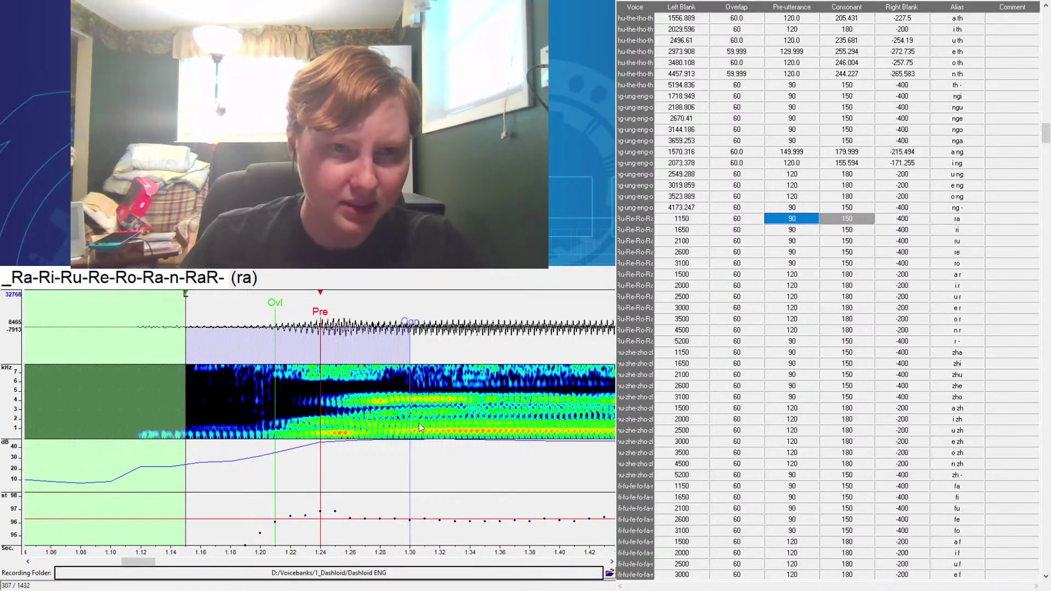
left_click(366, 443)
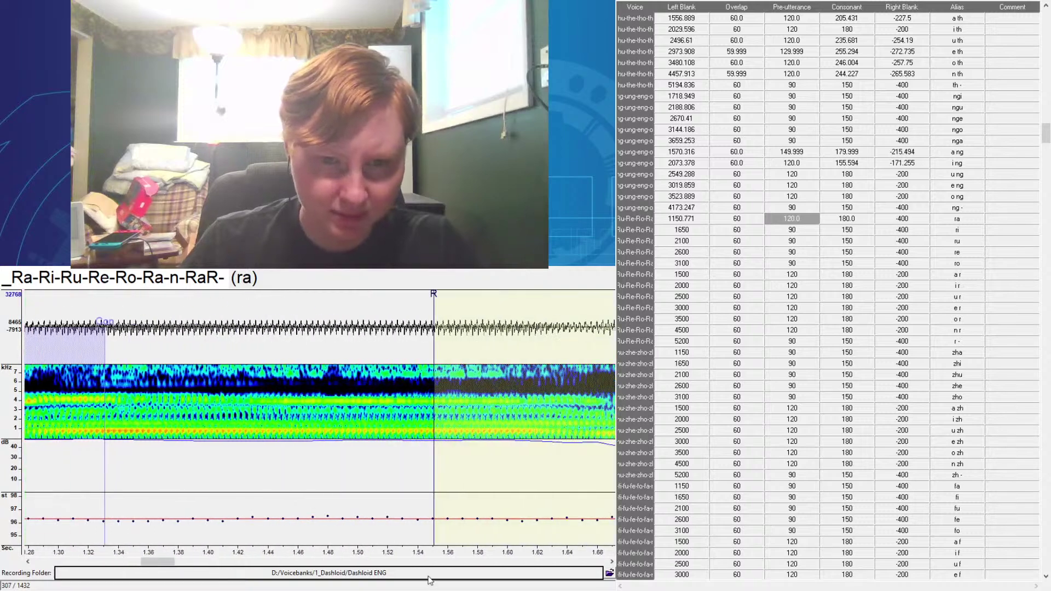
- Set the left blank to about 1694 for the "ri" alias and about 2193 for "ru", aligning the pre-utterance with the vowel onset
key("Down")
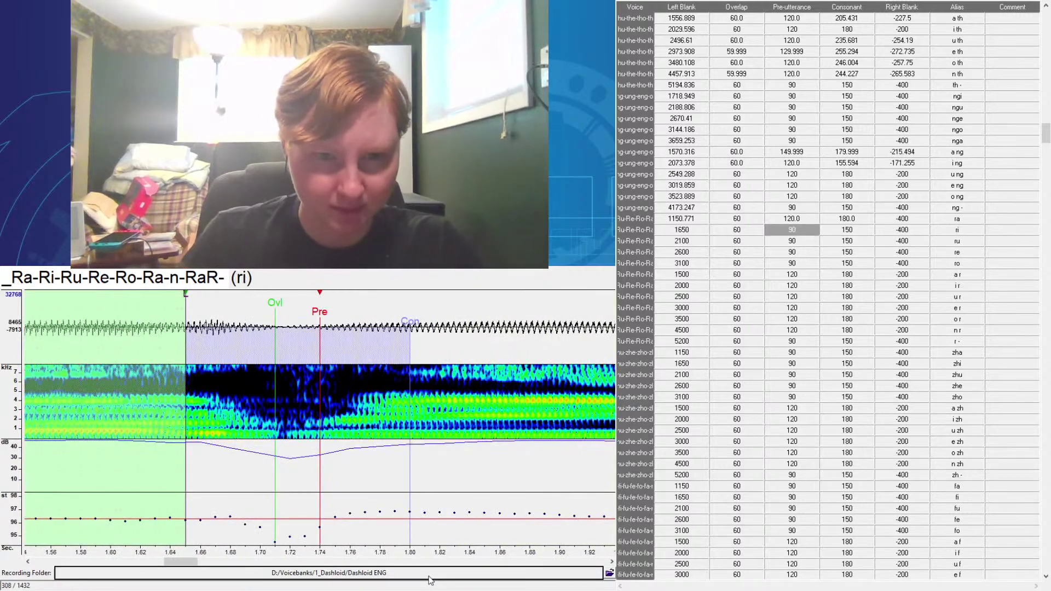
left_click(381, 449)
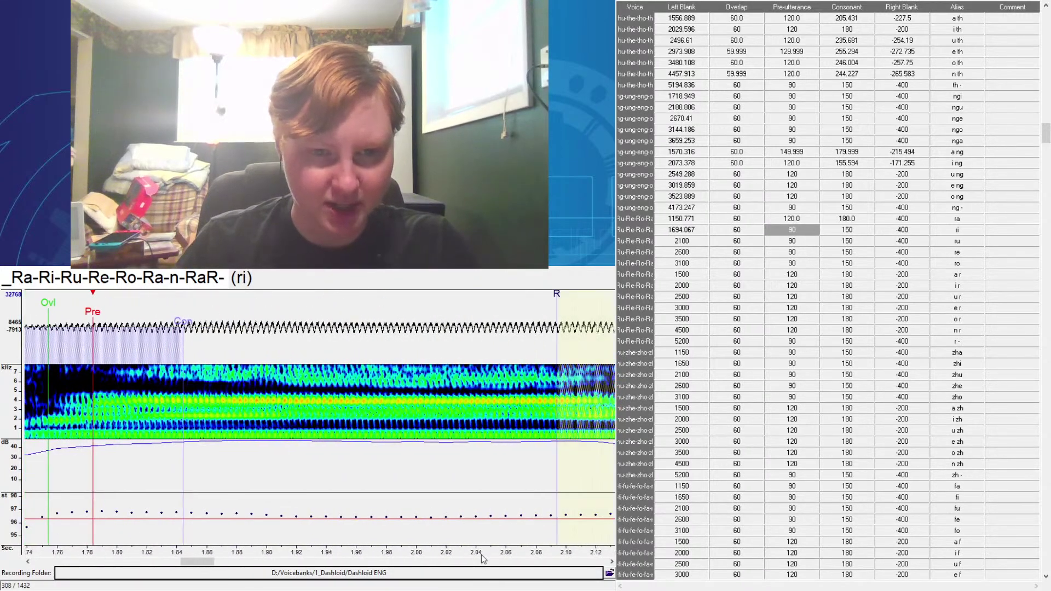
key("Down")
left_click(463, 441)
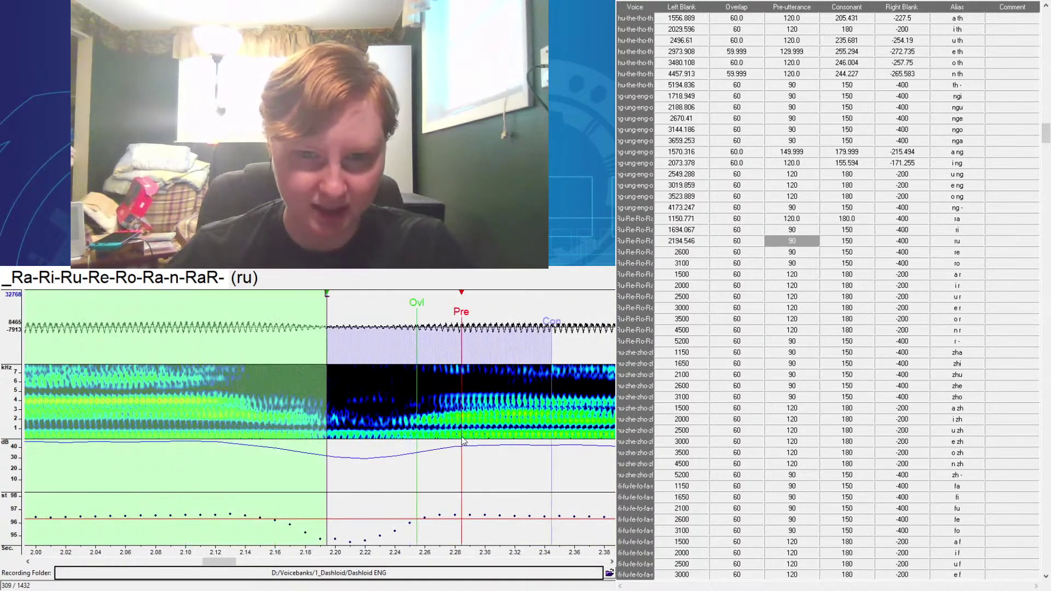
key("F3")
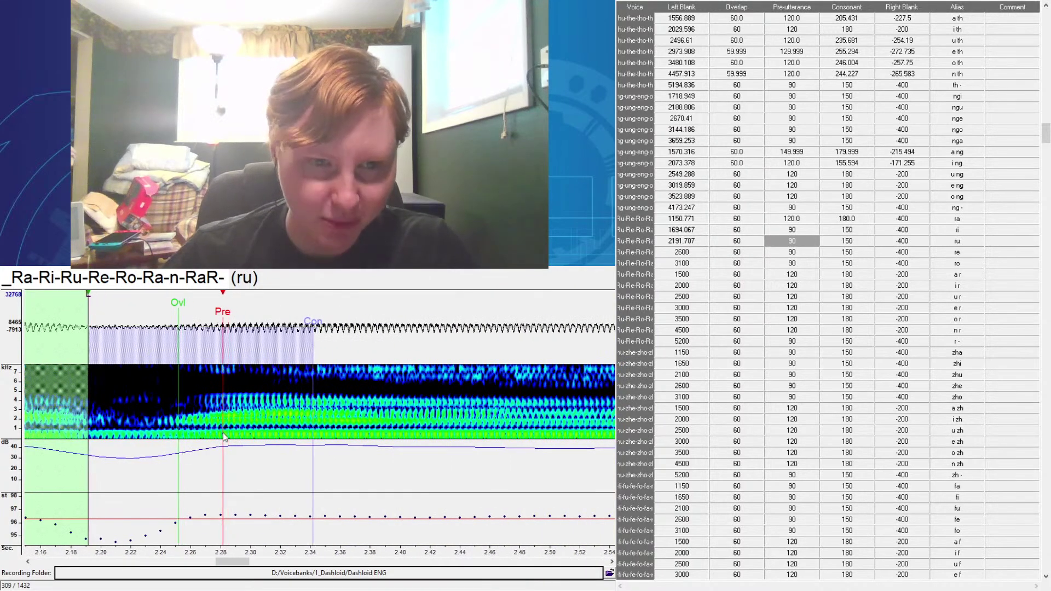
key("F3")
scroll(421, 570, "down", 4)
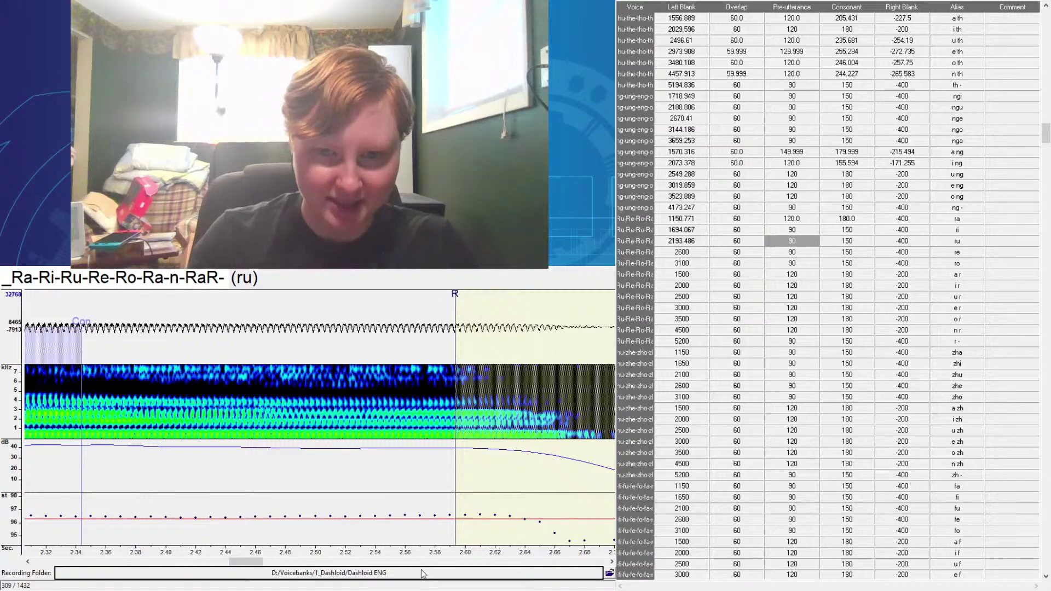
- Set the "re" alias's left blank to about 2698 and its right blank to about -364
key("Down")
left_click(466, 474)
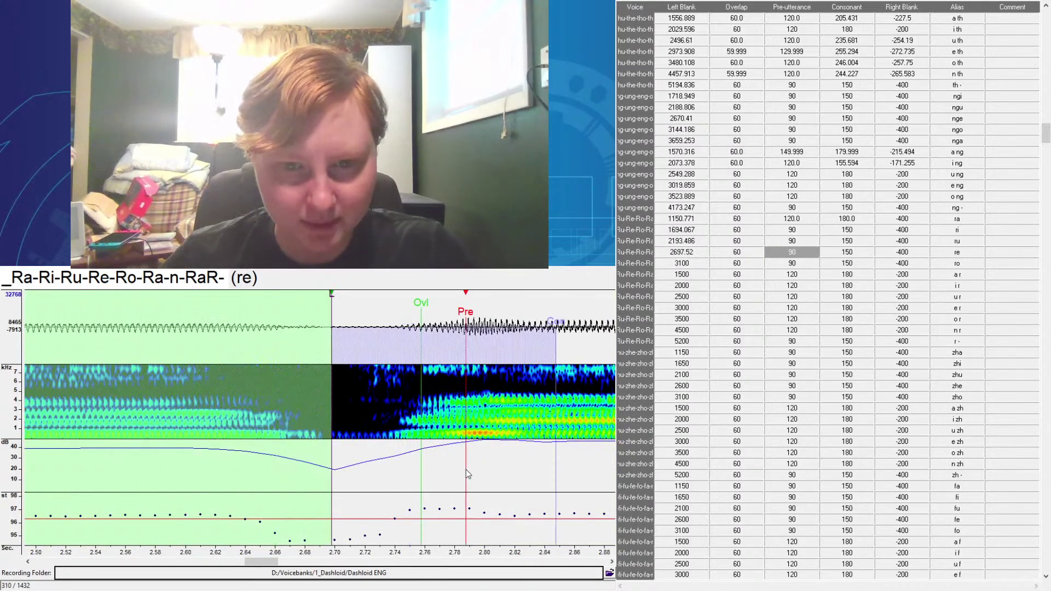
scroll(479, 579, "down", 3)
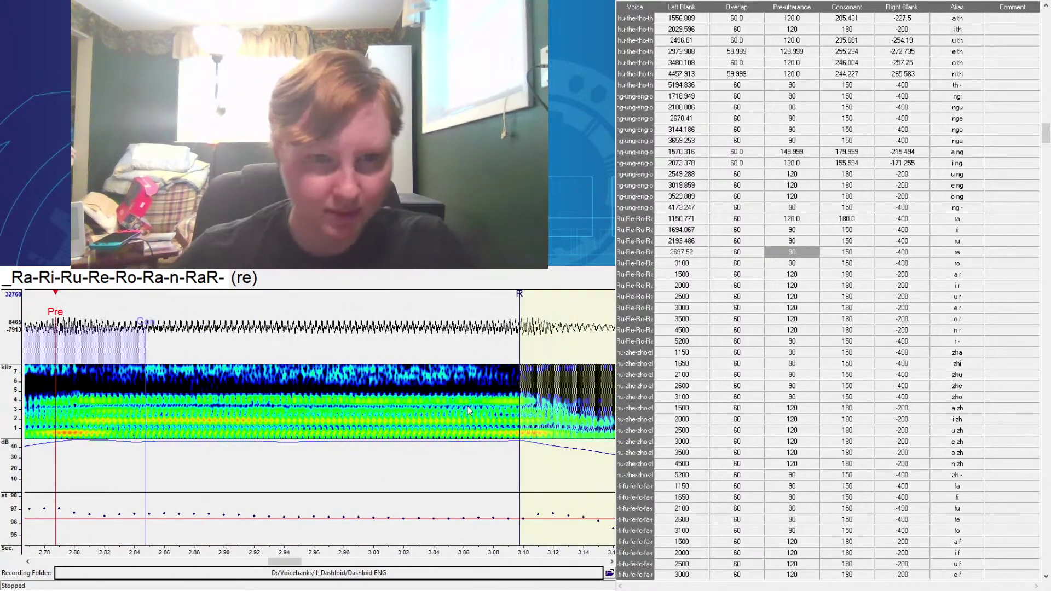
left_click(520, 348)
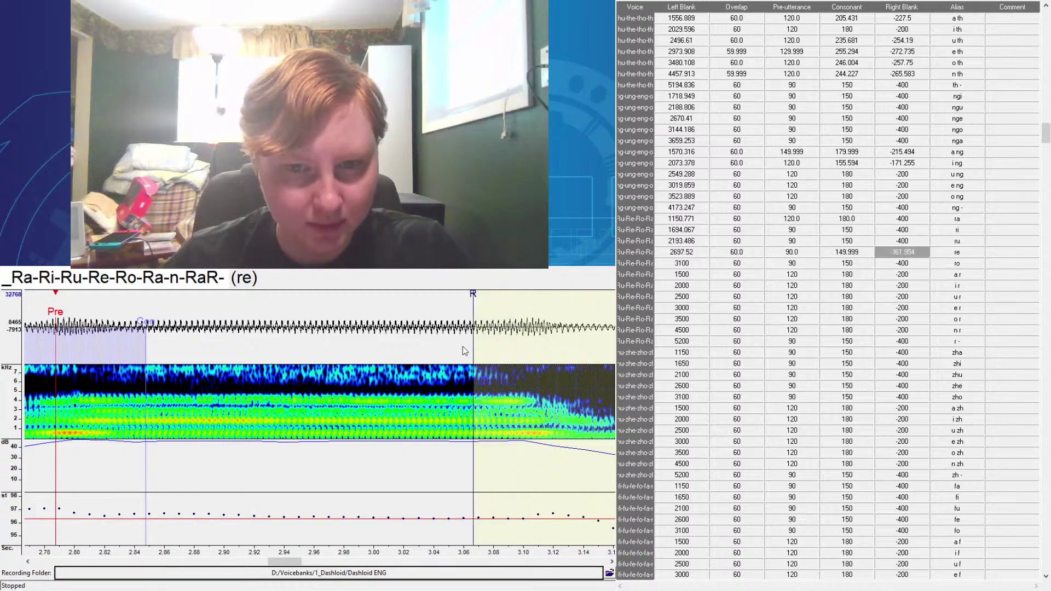
- Set the "ro" alias's left blank to about 3164, pre-utterance to 150 and consonant to 210
key("Down")
scroll(530, 573, "down", 3)
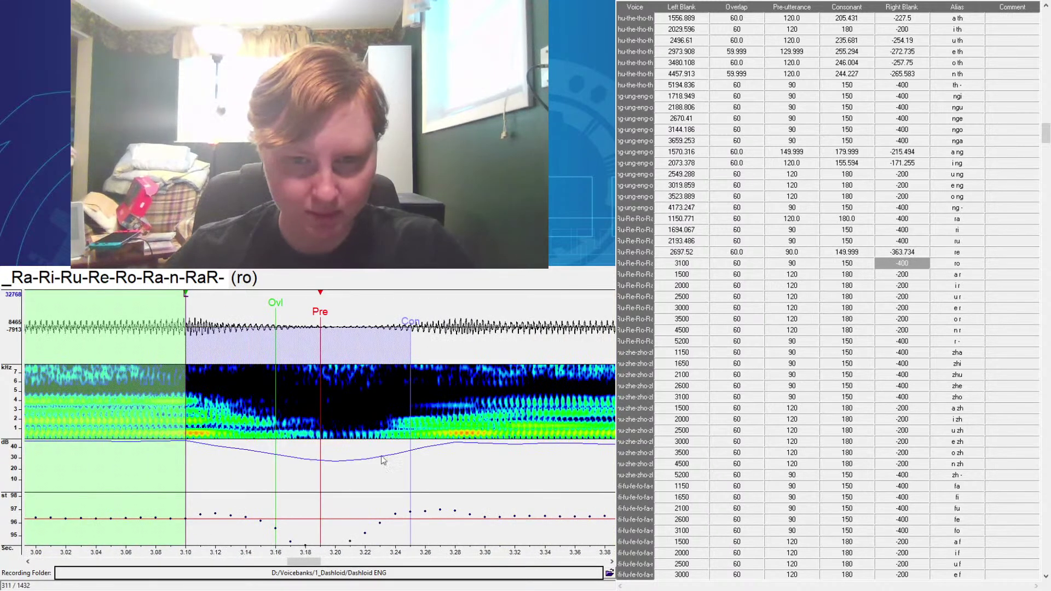
left_click(415, 474)
left_click(835, 263)
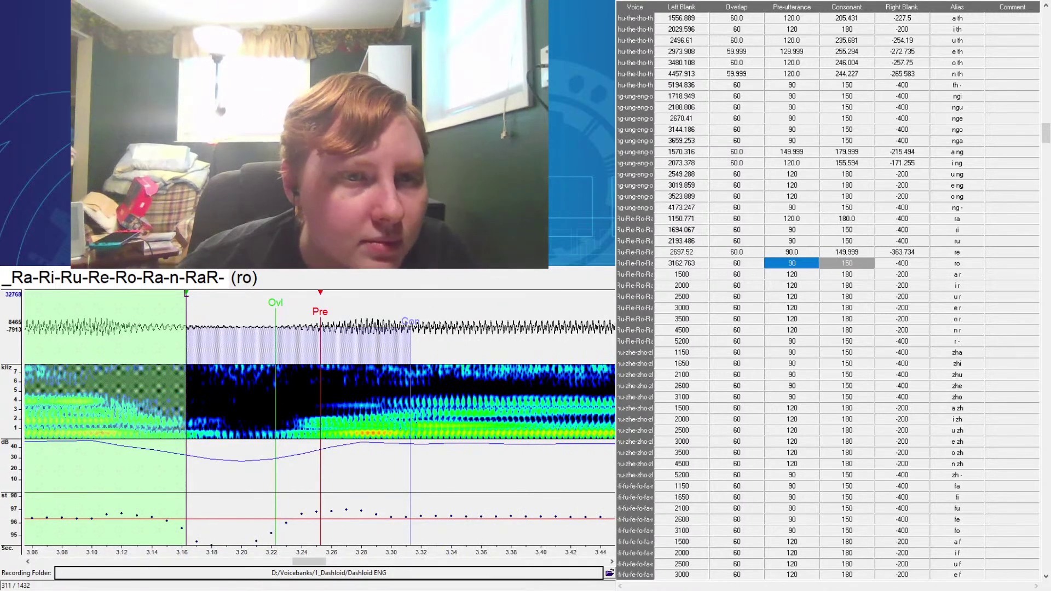
type("150")
key("Return")
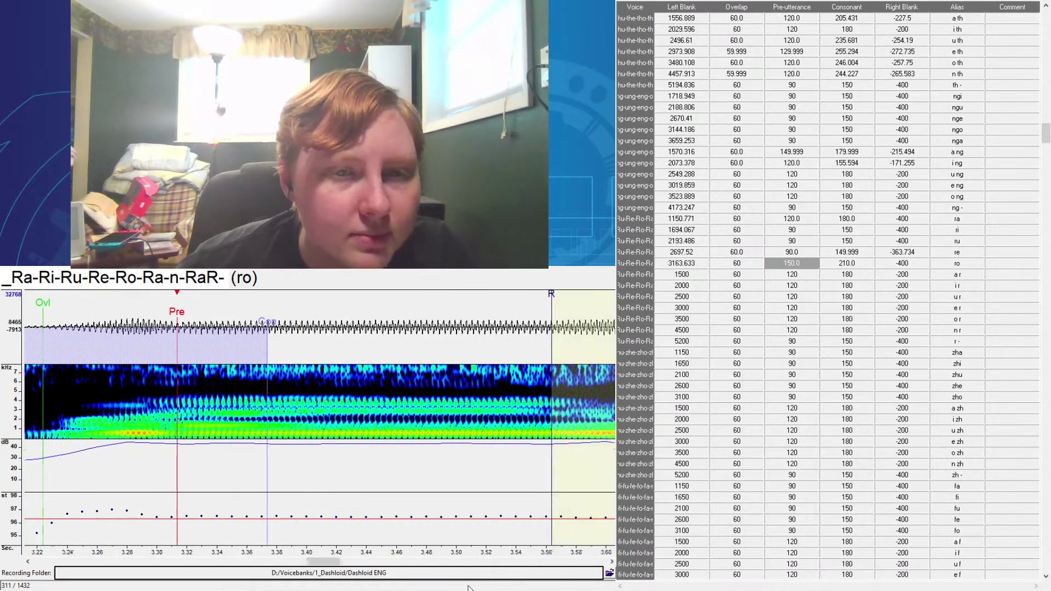
- Set the "re" alias's pre-utterance to 120, consonant to about 180 and left blank to about 2680
key("Up")
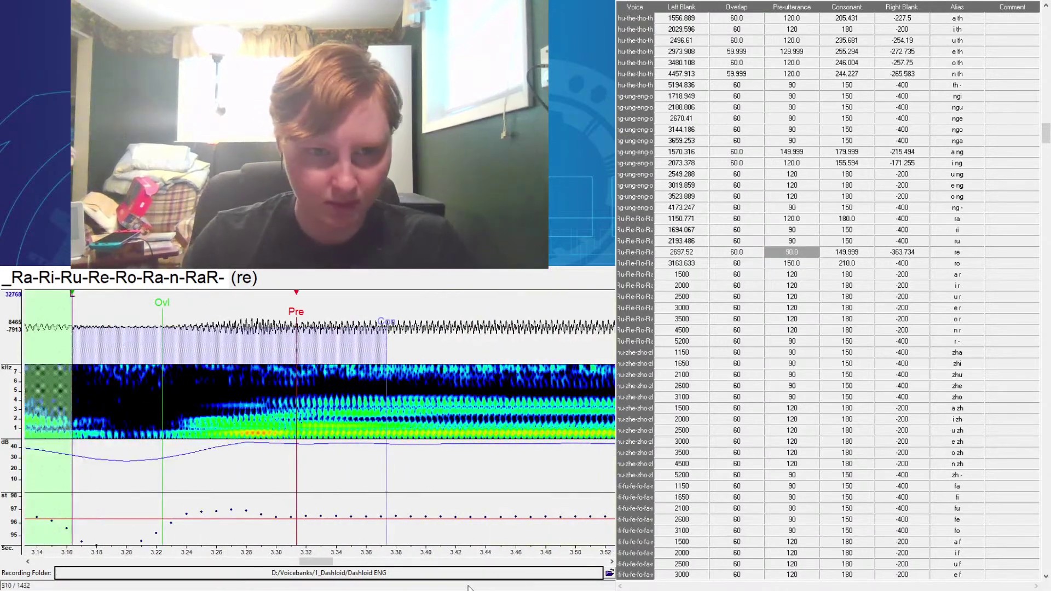
left_click(813, 253)
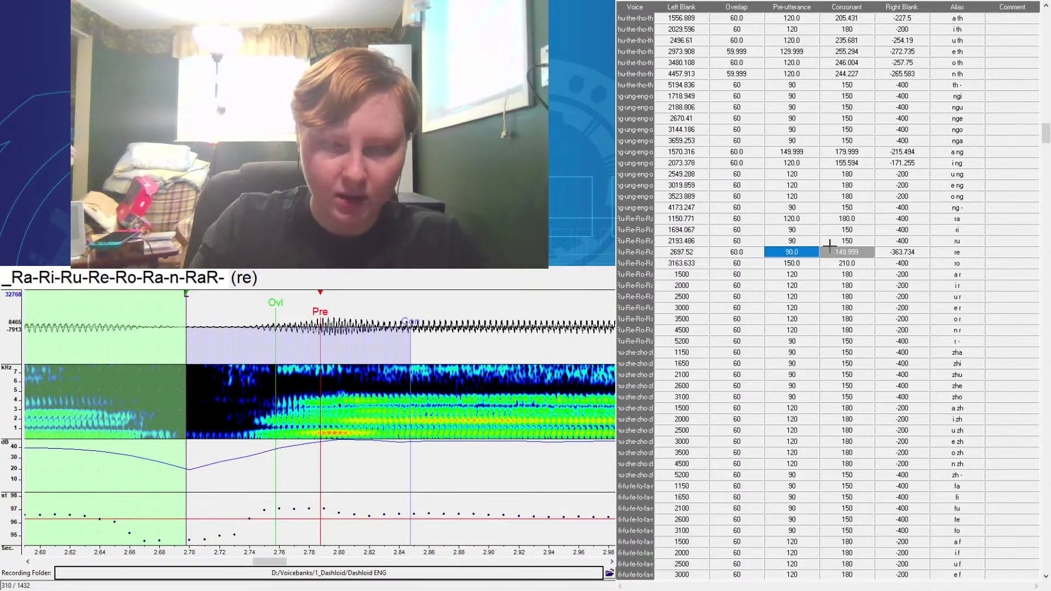
left_click(340, 447)
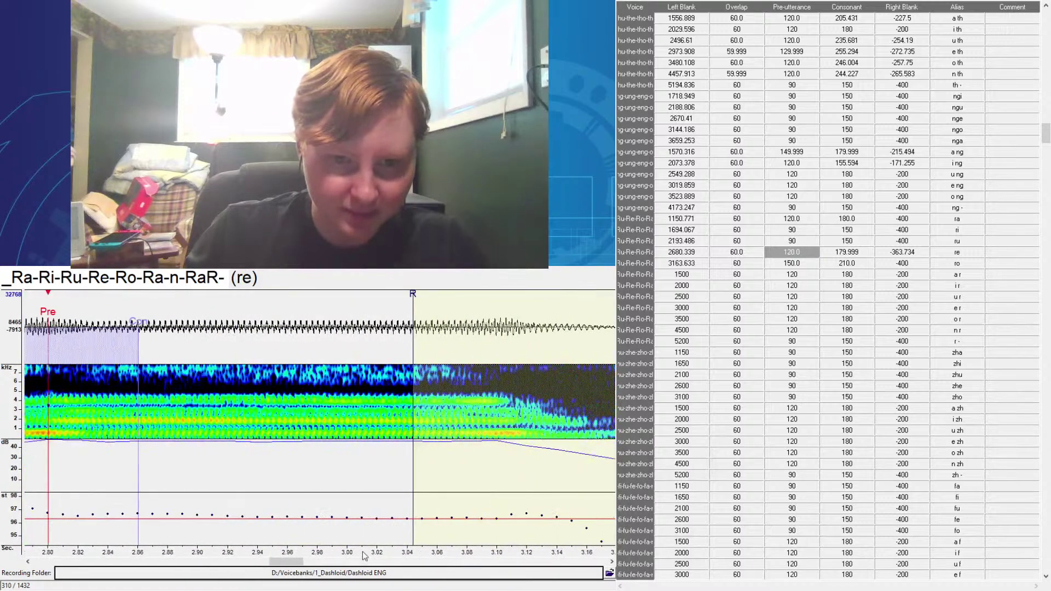
- Set the "a r" alias's left blank to about 1539, aligning the pre-utterance with the end of the vowel
key("Down")
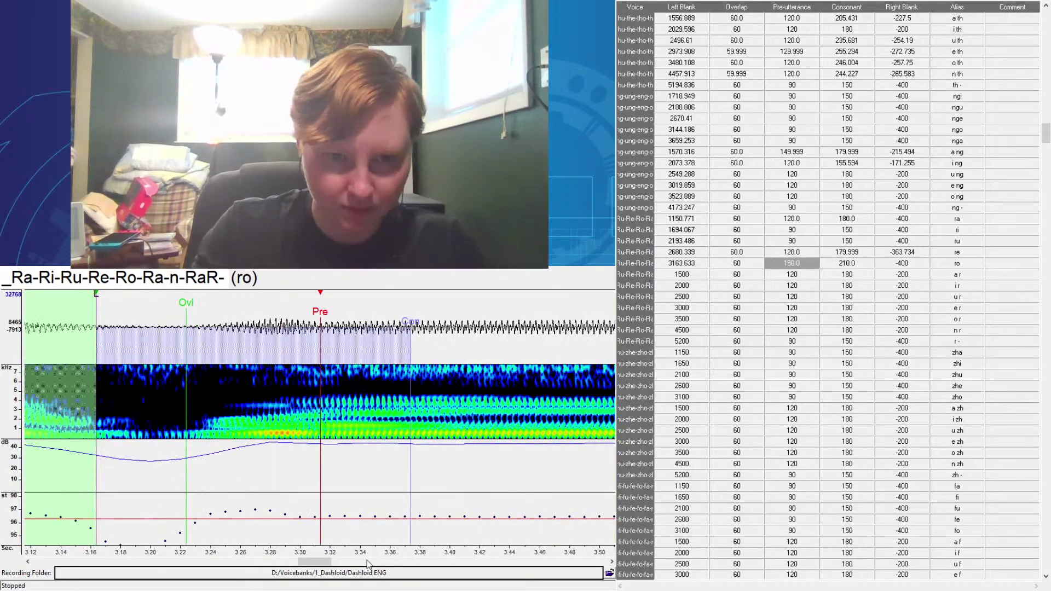
key("Down")
scroll(368, 563, "up", 10)
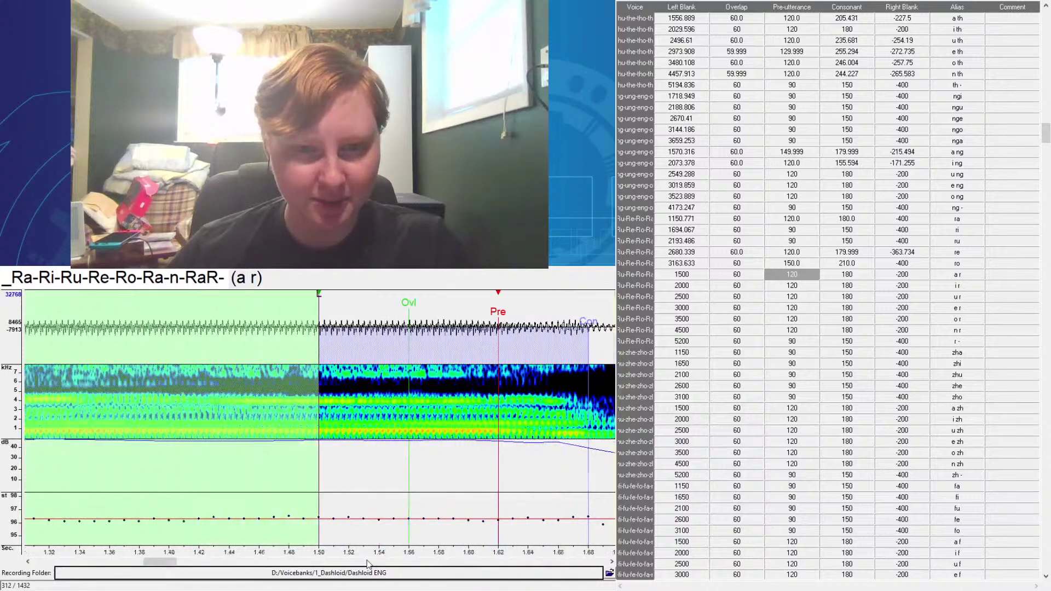
scroll(363, 557, "down", 8)
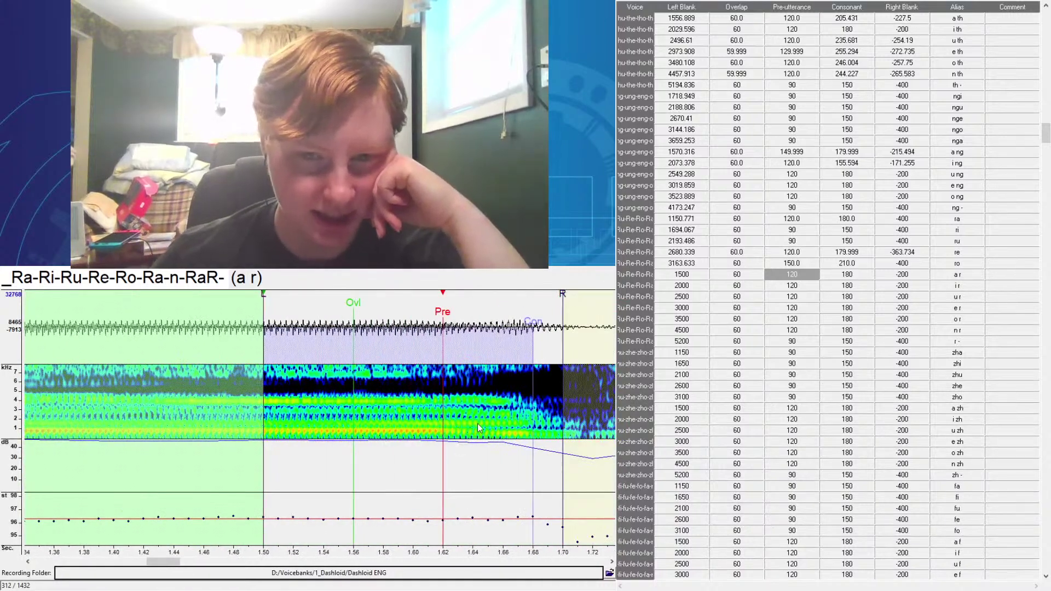
left_click_drag(263, 340, 324, 340)
scroll(491, 584, "down", 2)
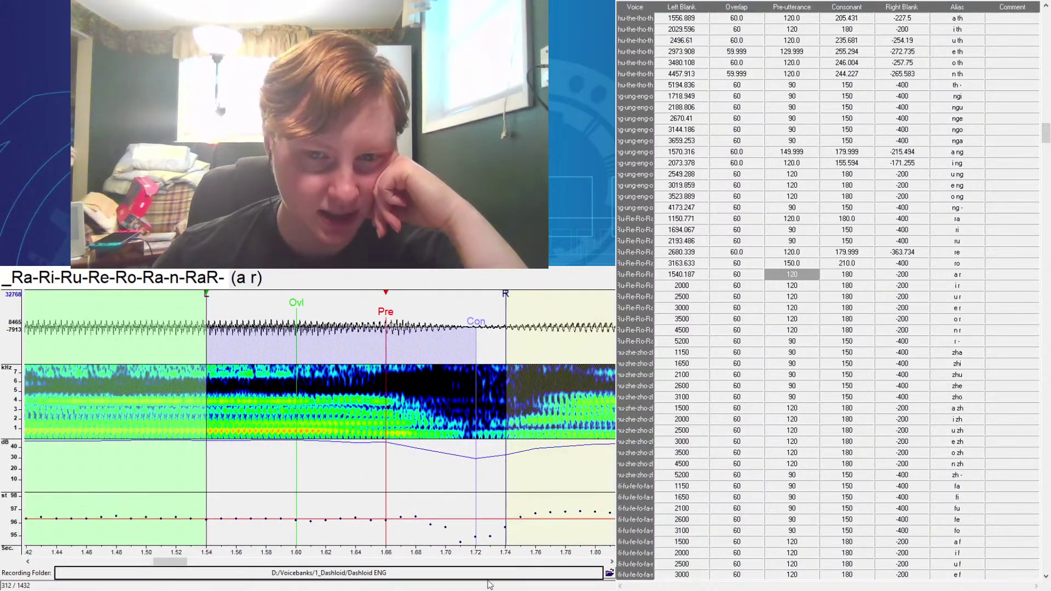
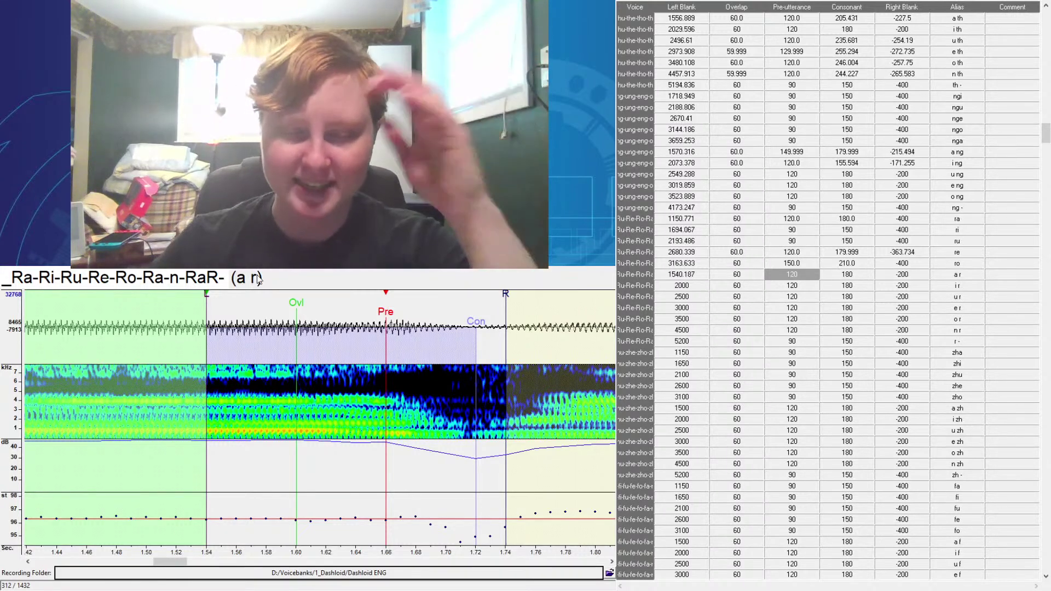
left_click_drag(391, 447, 386, 445)
scroll(320, 419, "left", 3)
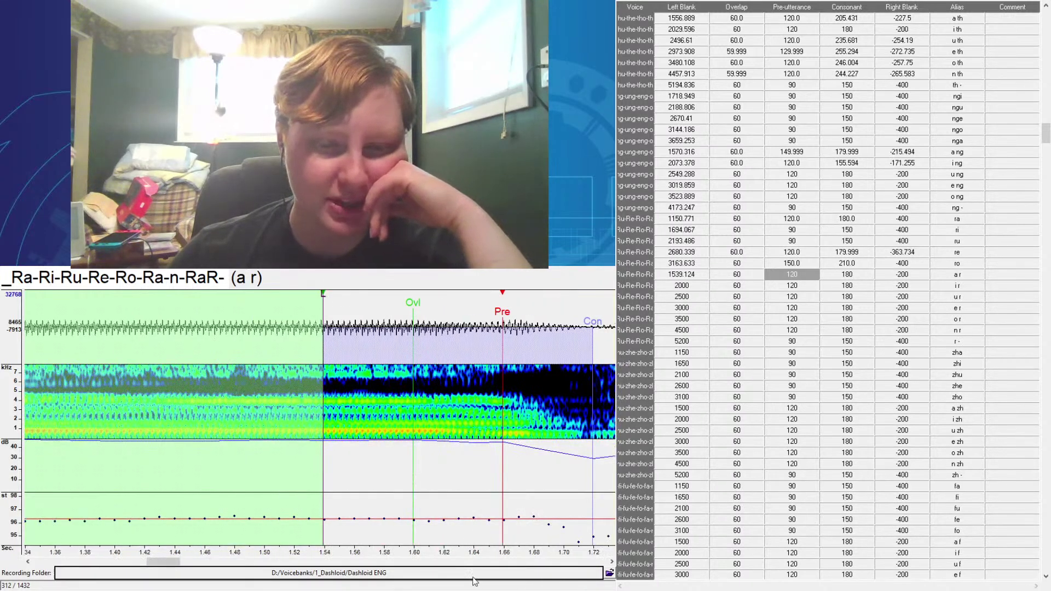
scroll(474, 582, "right", 7)
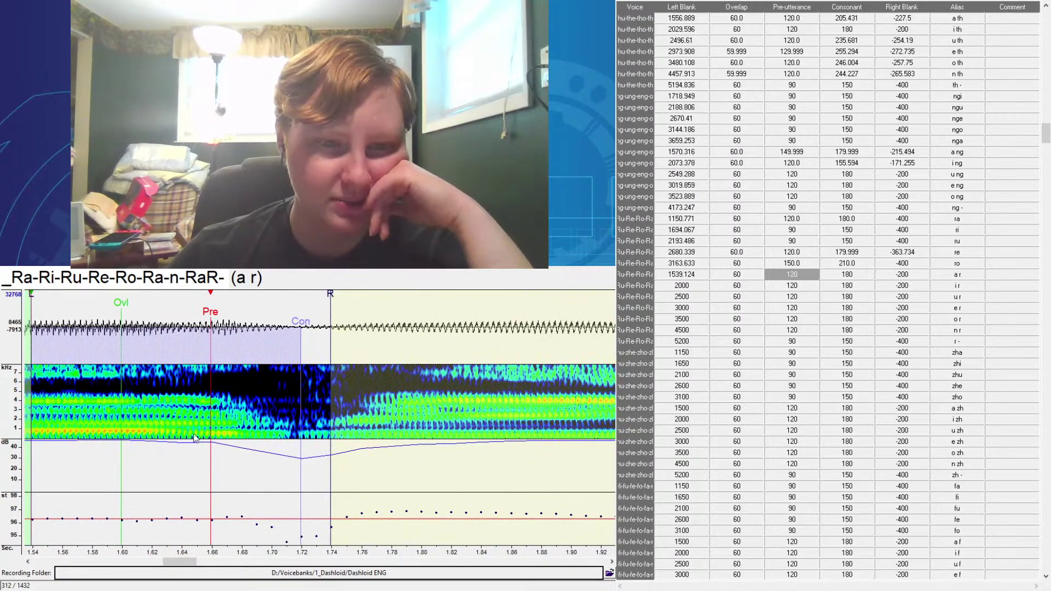
- Set the "a r" alias's pre-utterance to 150 and its left blank to about 1532
type("15")
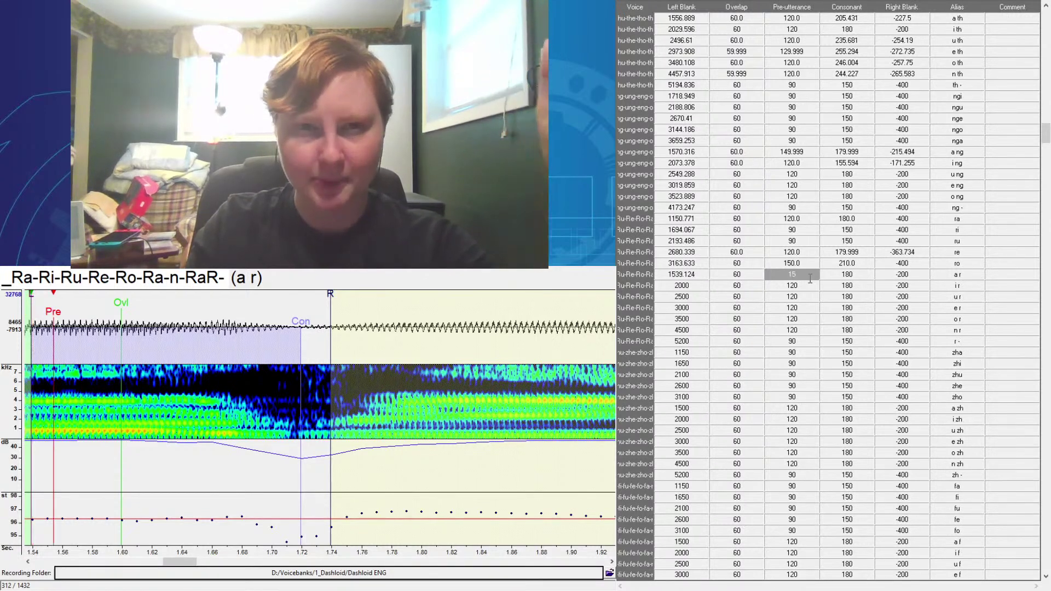
type("0")
key("Return")
left_click_drag(256, 441, 246, 444)
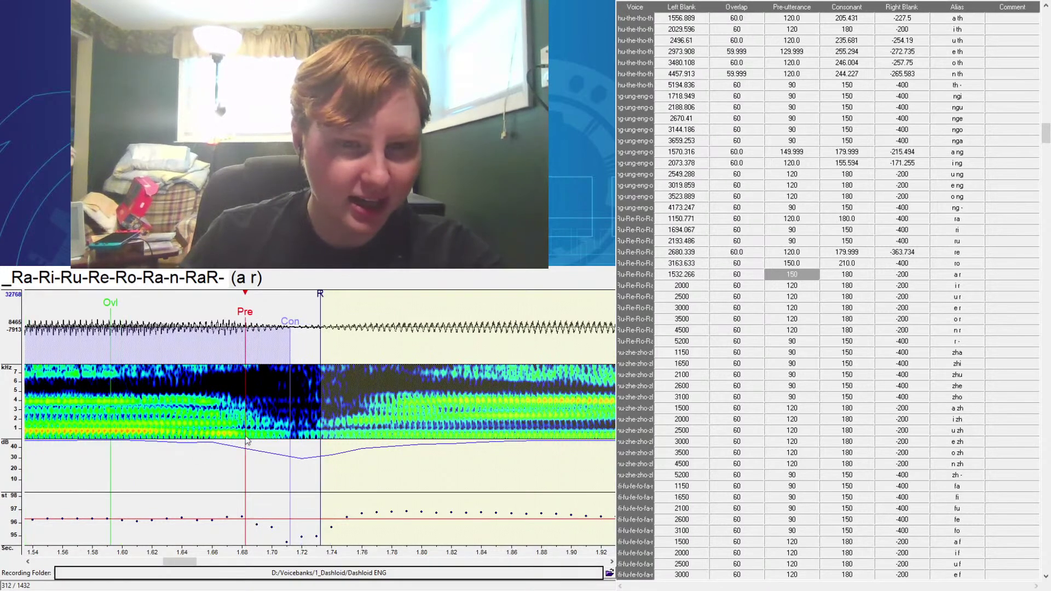
scroll(295, 553, "up", 3)
key("space")
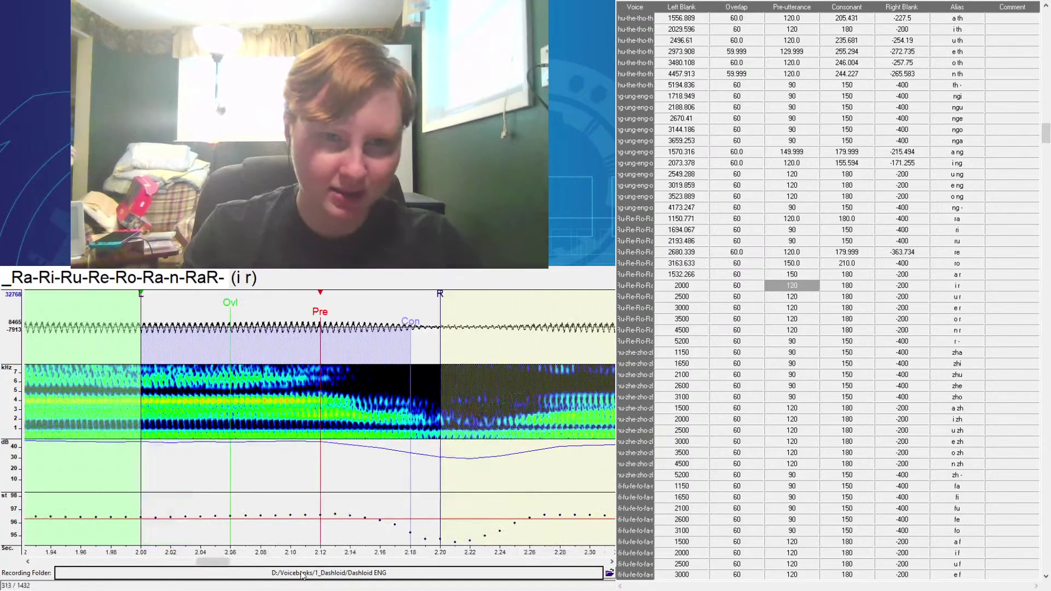
- Set the "i r" alias's left blank to about 2031, placing the pre-utterance where the vowel fades into the consonant
key("Down")
left_click_drag(323, 443, 373, 444)
scroll(411, 553, "up", 2)
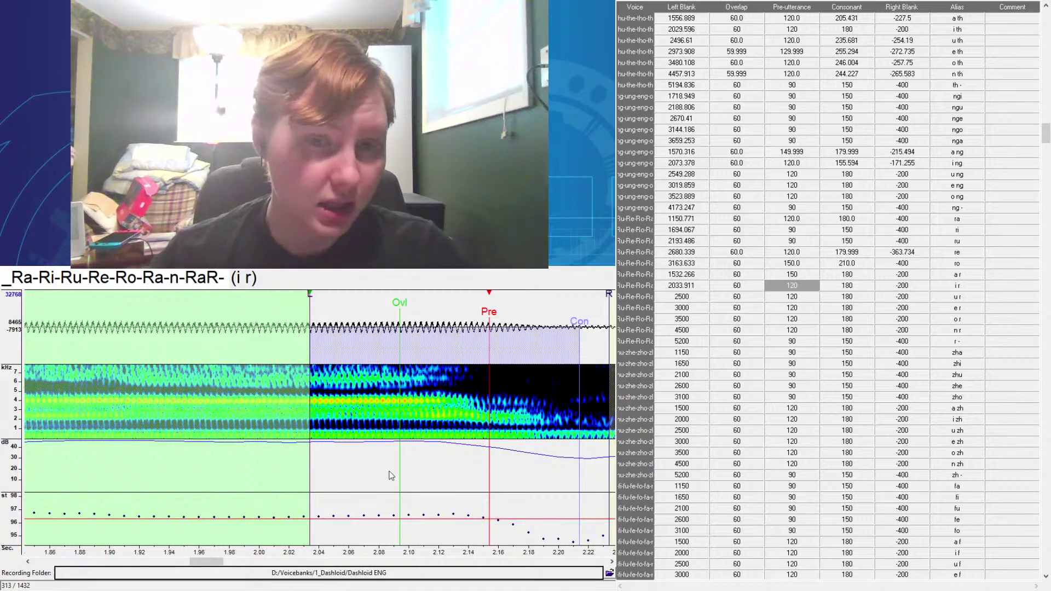
scroll(320, 417, "down", 2)
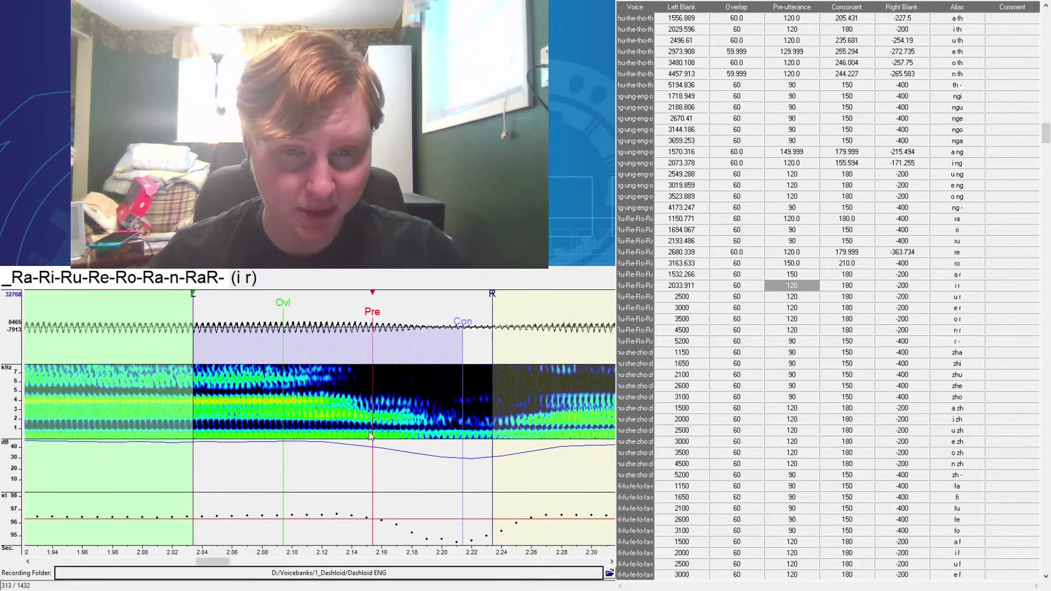
key("Left")
scroll(420, 576, "up", 2)
scroll(421, 576, "down", 5)
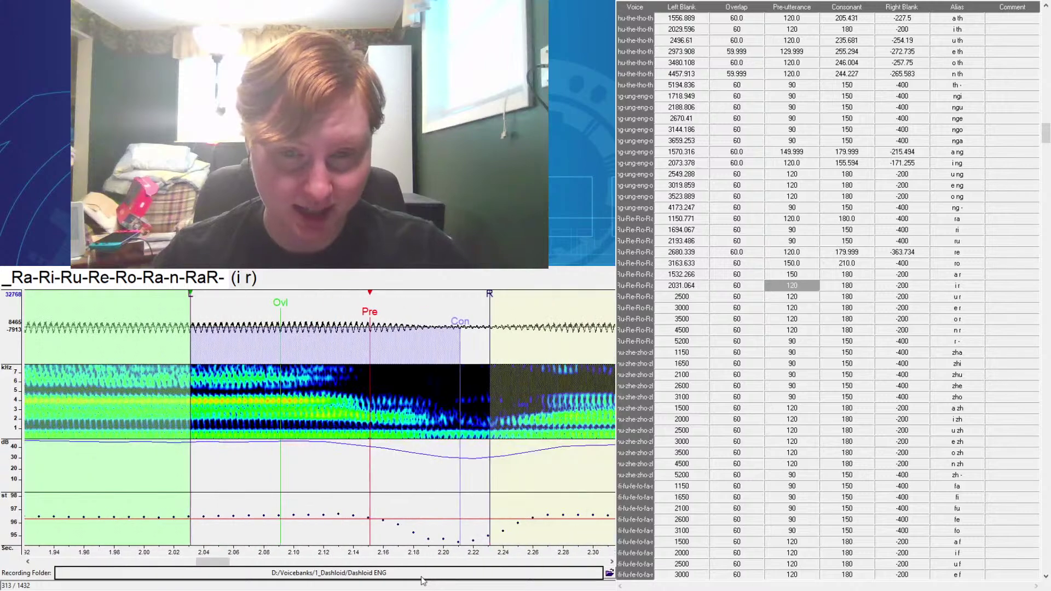
scroll(423, 579, "up", 3)
scroll(429, 582, "up", 4)
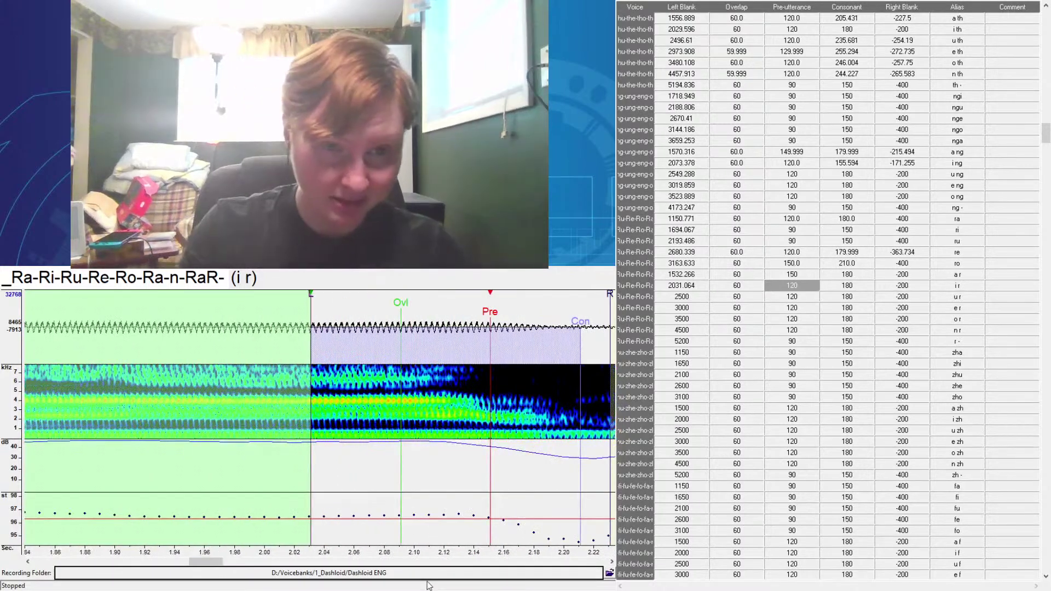
- Set the "u r" alias's left blank to about 2532, aligning the pre-utterance with the end of the vowel
key("Down")
key("Right")
key("Right")
key("Right")
key("Right")
key("Right")
key("Right")
key("Right")
key("Right")
key("Right")
key("Right")
key("Right")
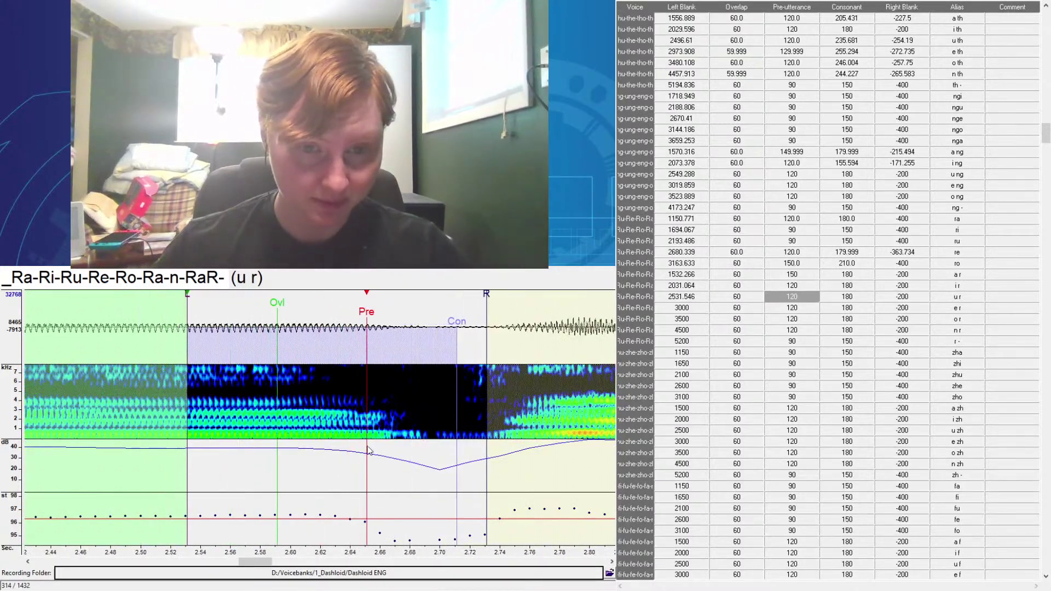
scroll(422, 570, "up", 3)
- Set the "e r" alias's left blank to about 3011, aligning the pre-utterance with the vowel's fade into the consonant
key("Down")
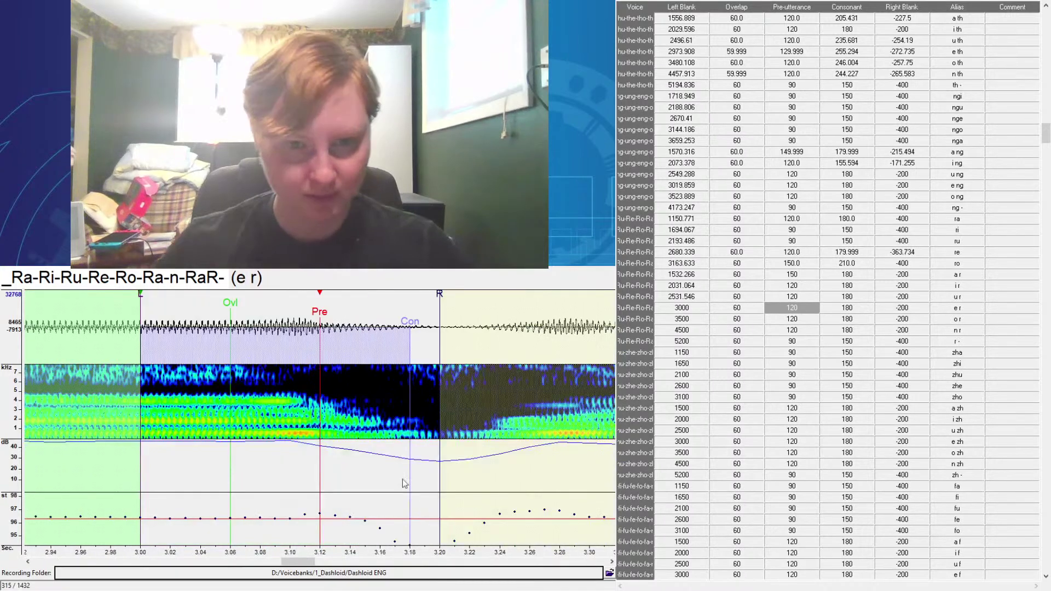
key("Right")
key("Right")
key("Right")
key("Right")
scroll(437, 590, "up", 2)
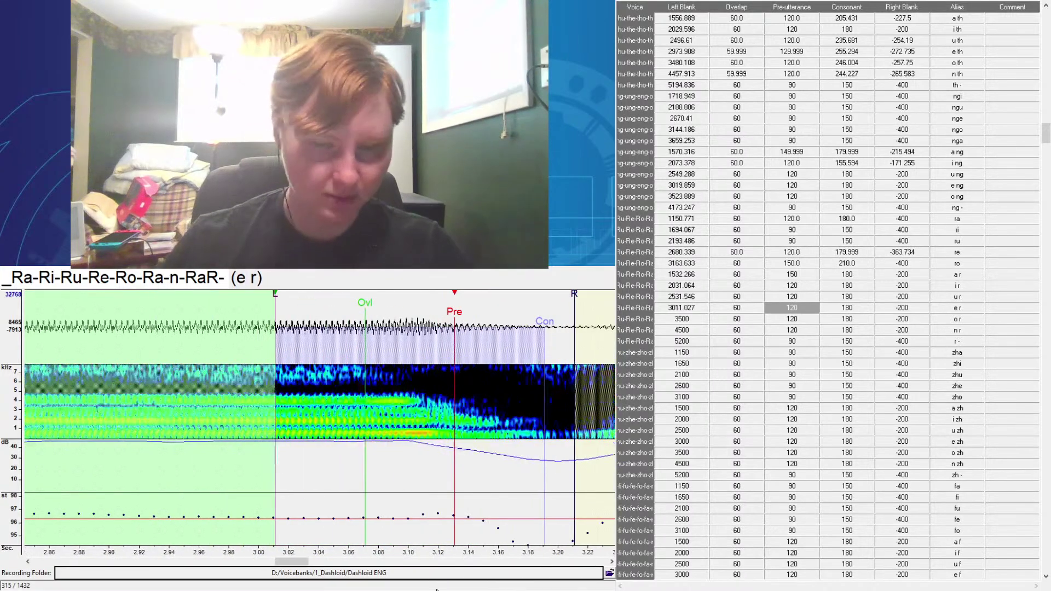
- Set the "o r" alias's pre-utterance to 130 and its left blank to about 3503
key("Down")
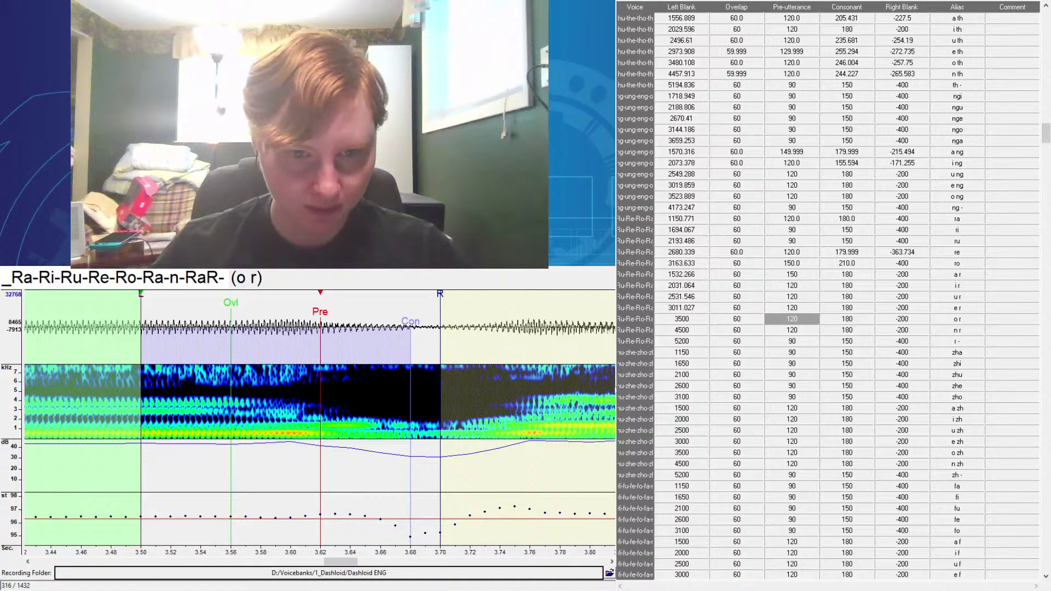
double_click(802, 323)
key("BackSpace")
key("BackSpace")
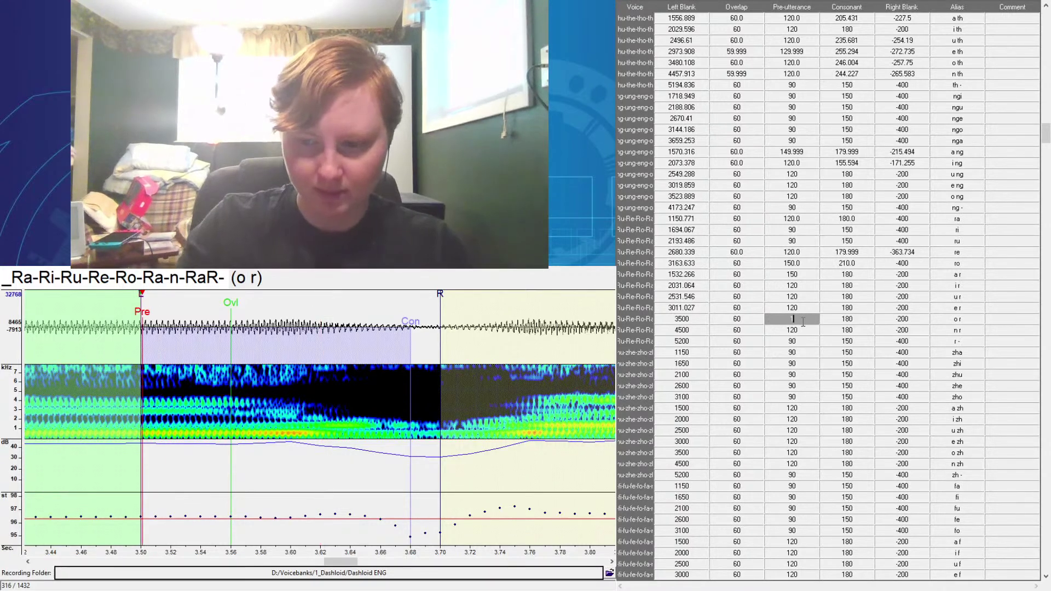
type("30")
key("F3")
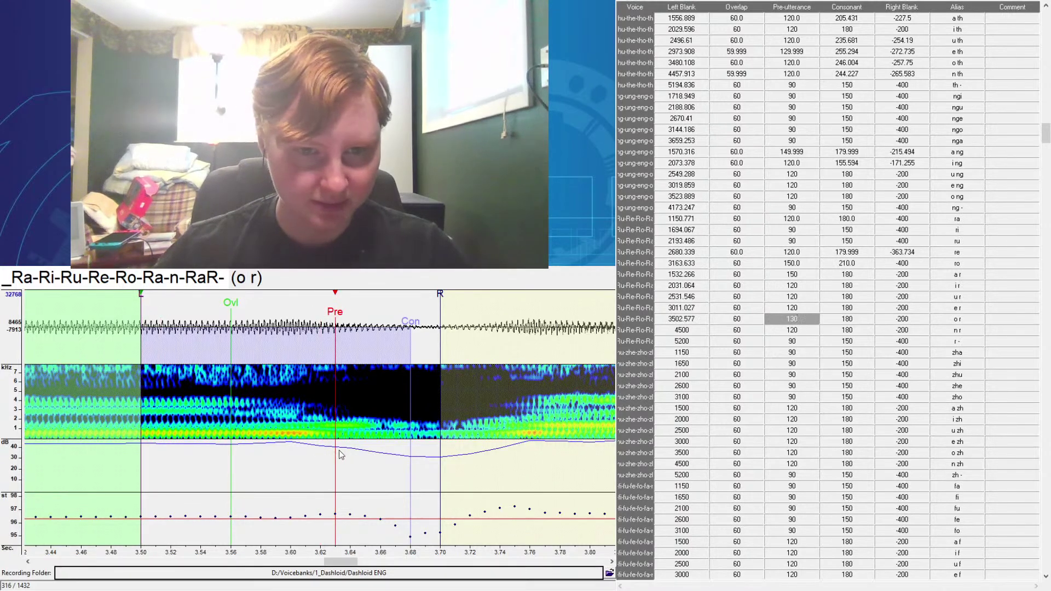
scroll(418, 589, "up", 2)
- Set the "n r" alias's left blank to about 4524, pre-utterance to 150 and consonant to 210
key("Down")
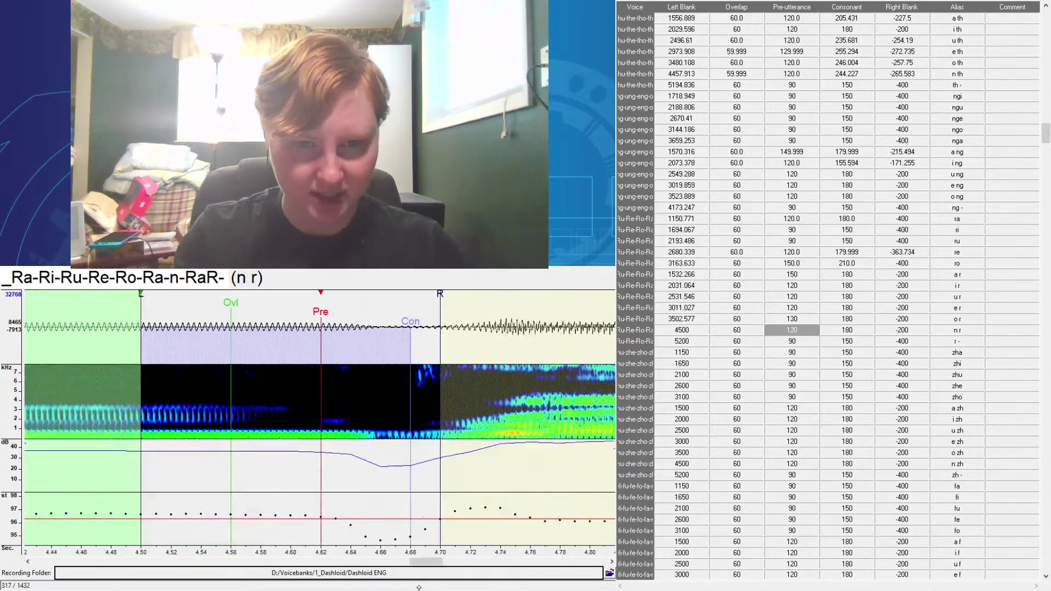
left_click_drag(333, 428, 369, 428)
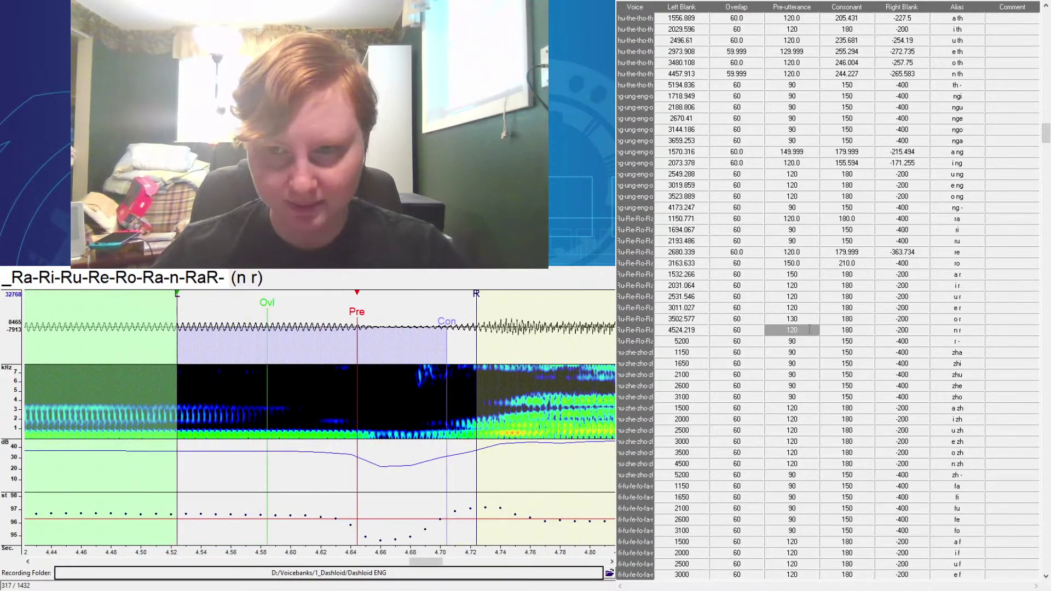
left_click(810, 329)
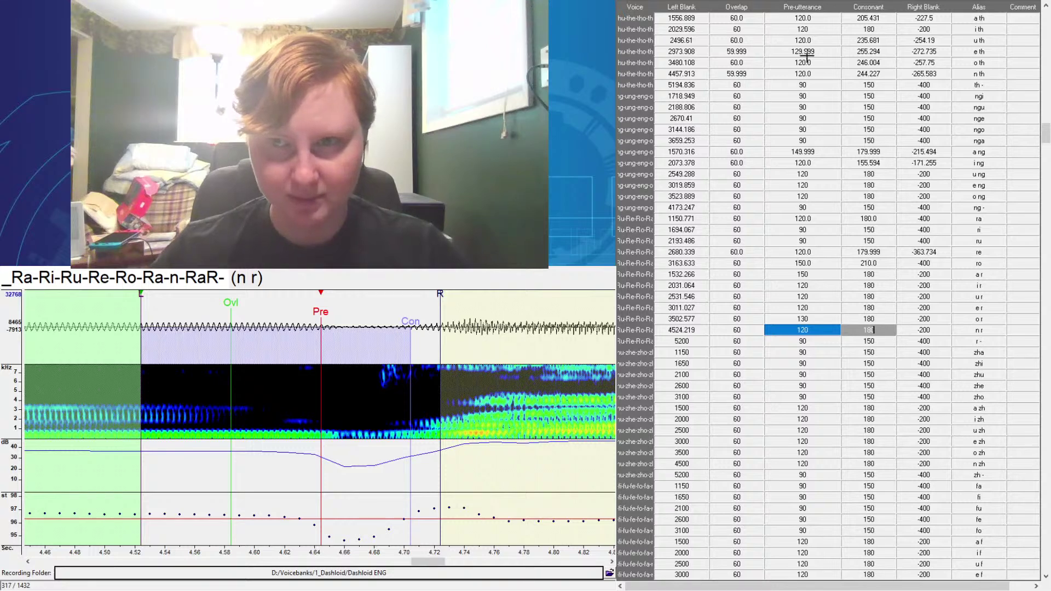
left_click_drag(841, 16, 822, 18)
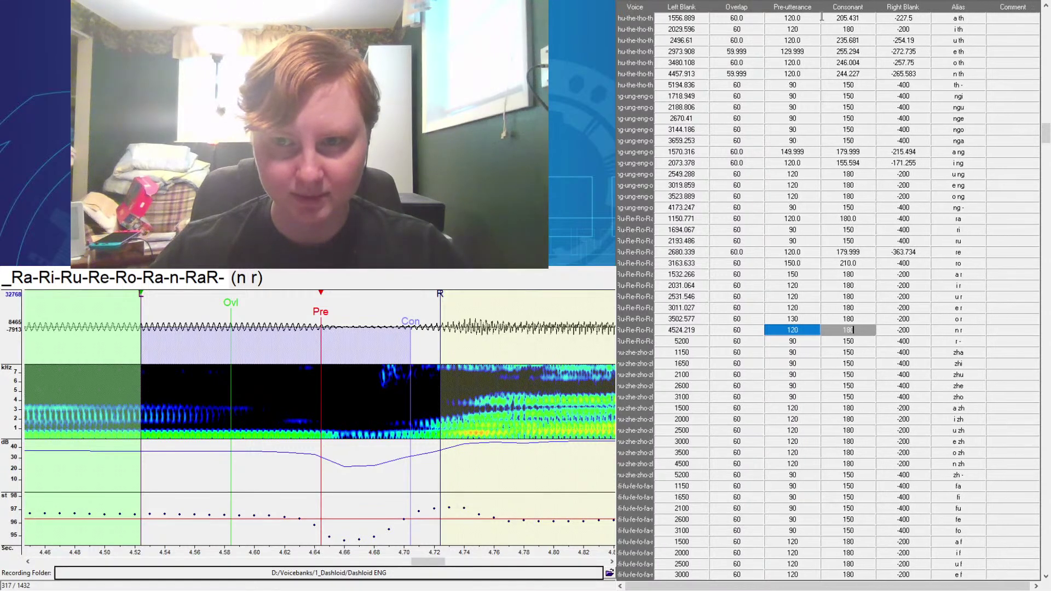
left_click(848, 18)
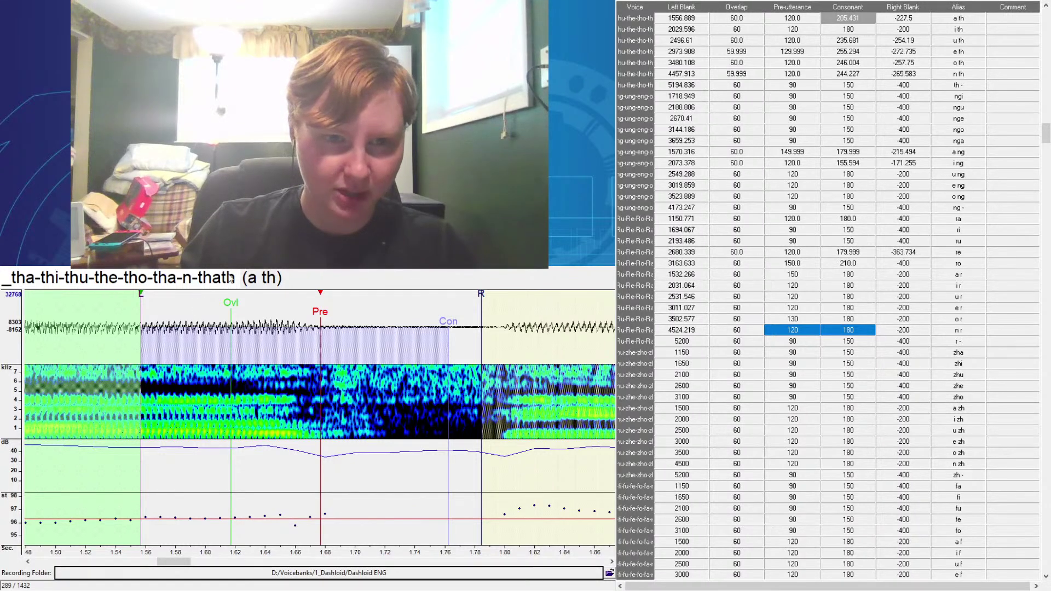
key("Return")
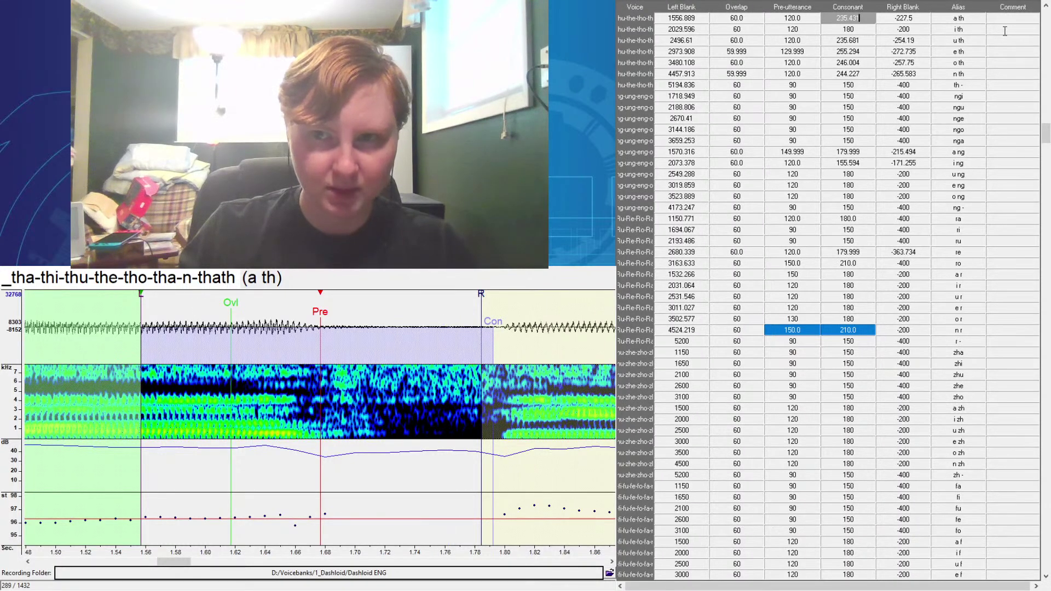
- Set the "a th" alias's consonant to about 221 and its right blank to about -232
mouse_move(482, 307)
left_mouse_down()
mouse_move(472, 306)
mouse_move(488, 307)
left_mouse_up()
- Shift the "n r" alias's left blank to about 4497, moving its whole region earlier in the recording
left_click(807, 327)
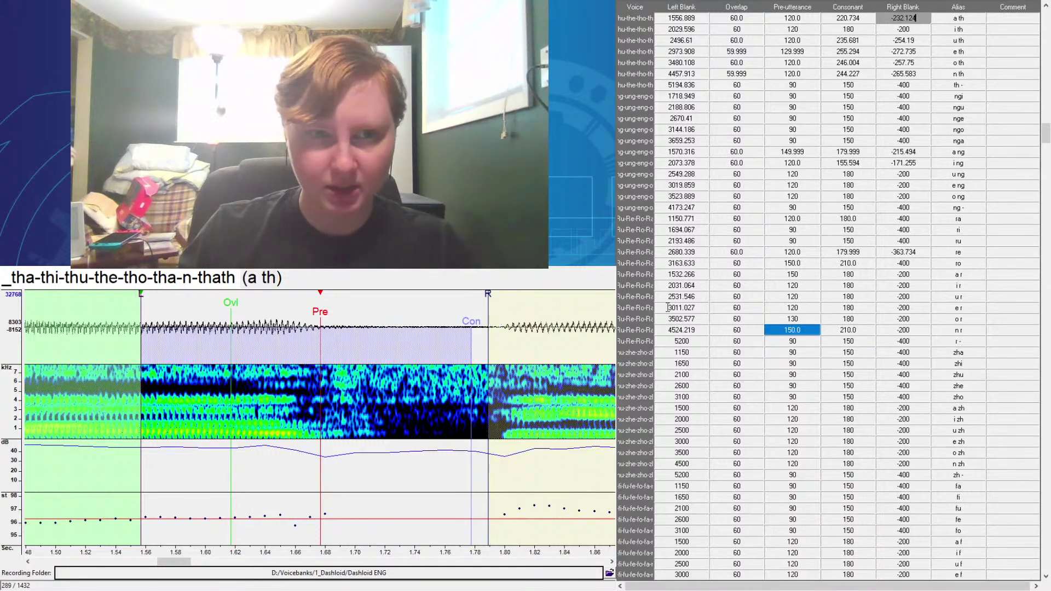
left_click_drag(321, 441, 280, 457)
scroll(354, 581, "up", 2)
key("space")
key("Down")
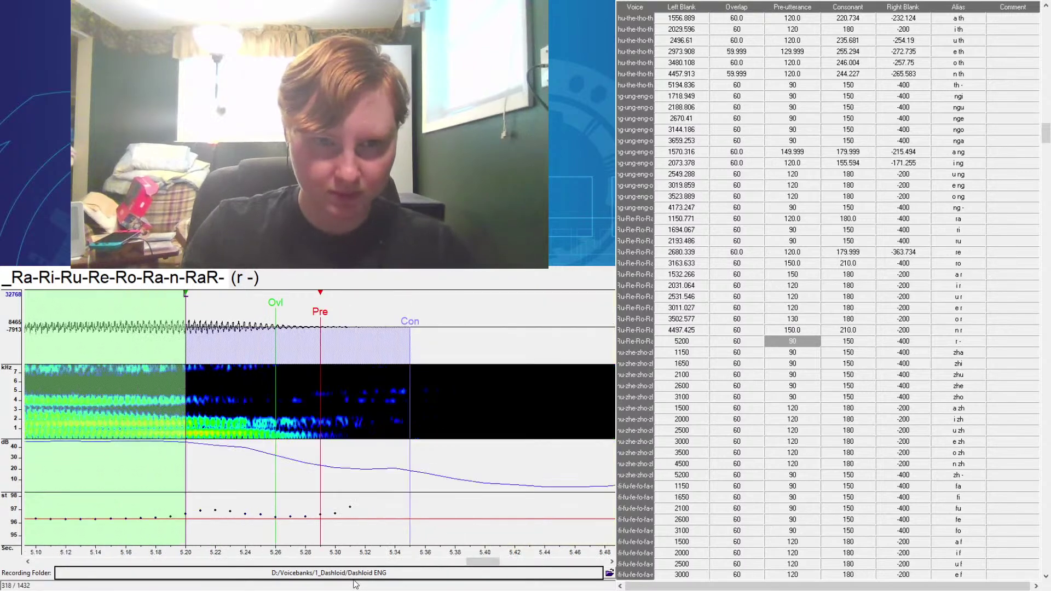
- Set the "r -" alias's left blank to about 5114.5, aligning the pre-utterance with the start of the final fade-out
scroll(355, 584, "up", 3)
mouse_move(453, 439)
left_mouse_down()
mouse_move(438, 438)
mouse_move(449, 426)
left_mouse_up()
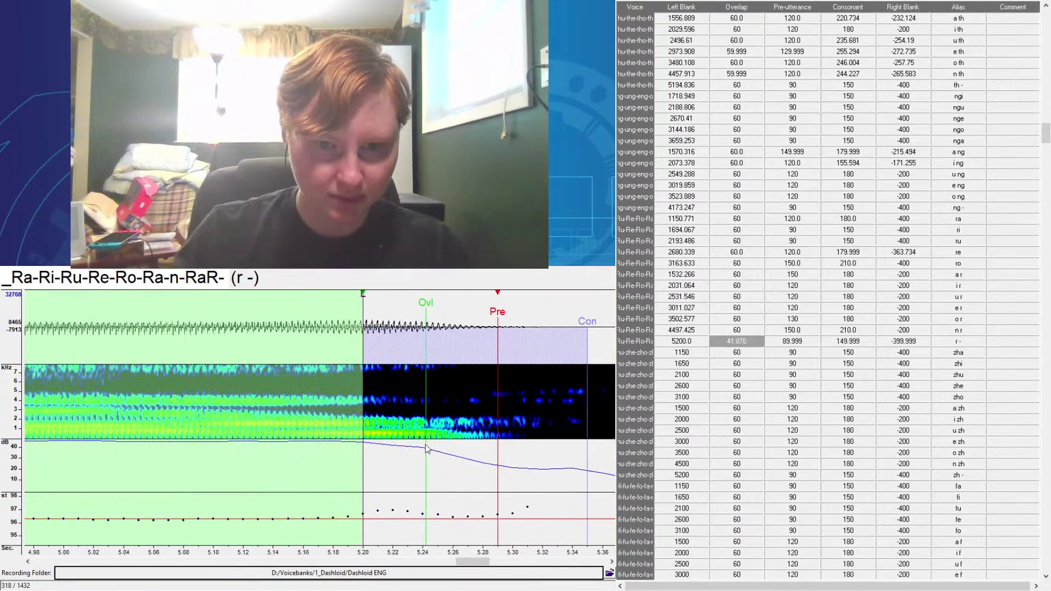
scroll(447, 426, "down", 2)
left_click(186, 457)
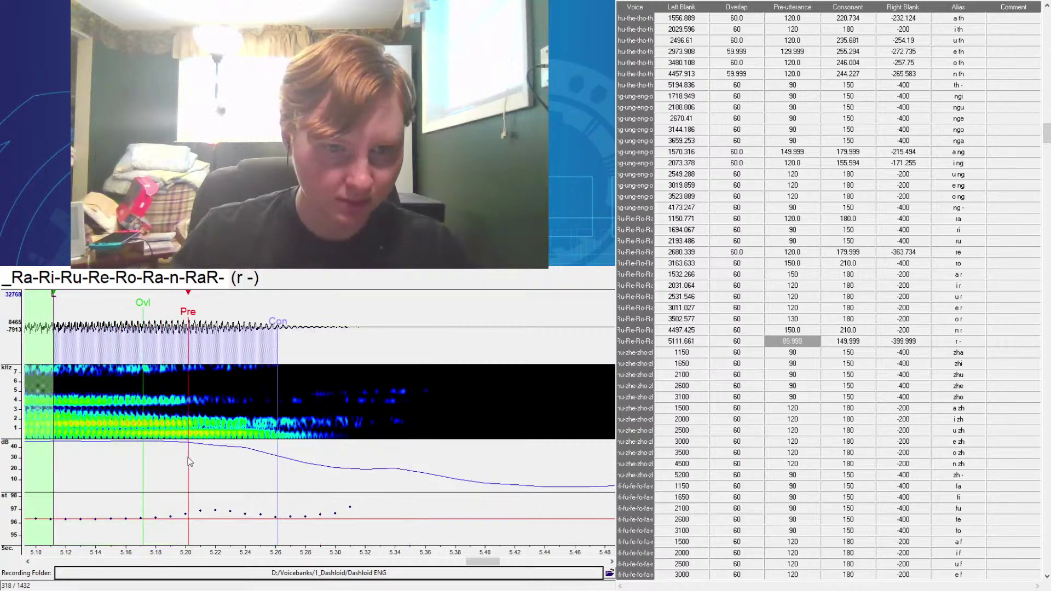
scroll(310, 425, "up", 2)
left_click_drag(309, 424, 311, 445)
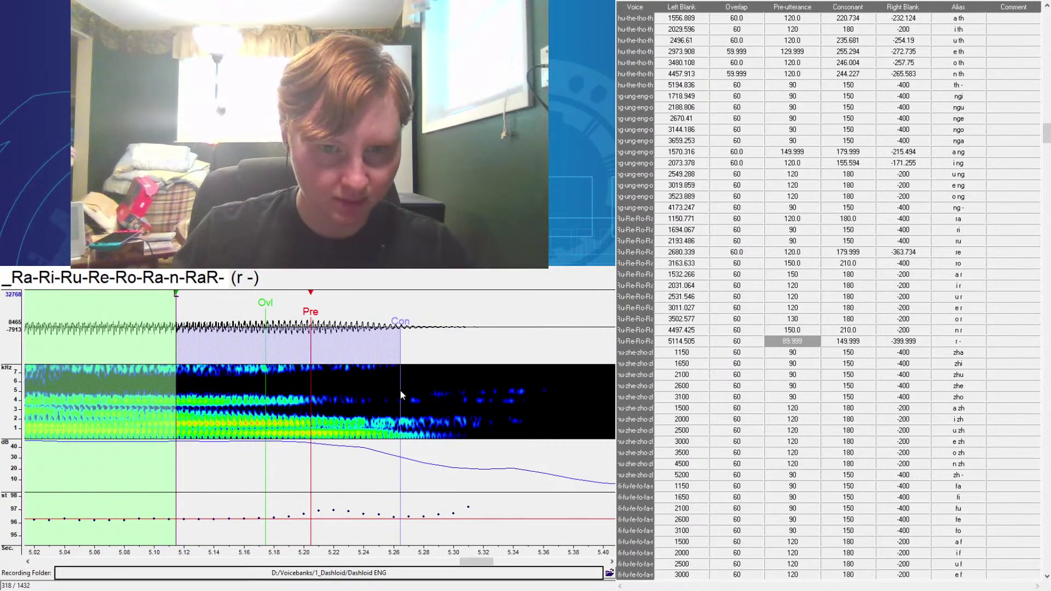
- Extend the "r -" alias's consonant to about 255 and its right blank to about -625, covering the trailing silence
mouse_move(400, 390)
left_mouse_down()
mouse_move(567, 404)
mouse_move(558, 404)
left_mouse_up()
scroll(530, 586, "down", 5)
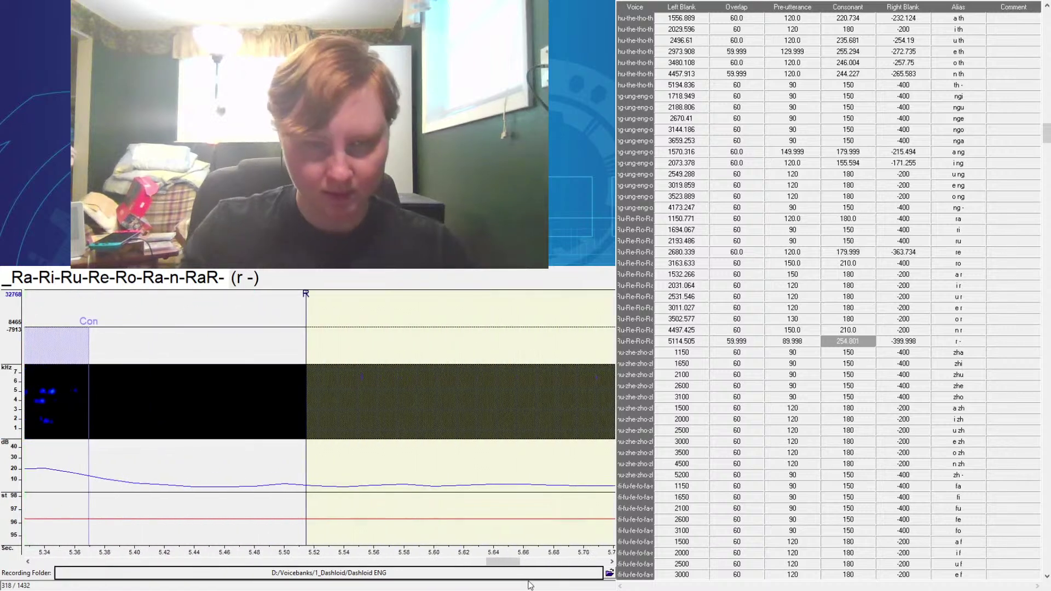
scroll(530, 586, "down", 3)
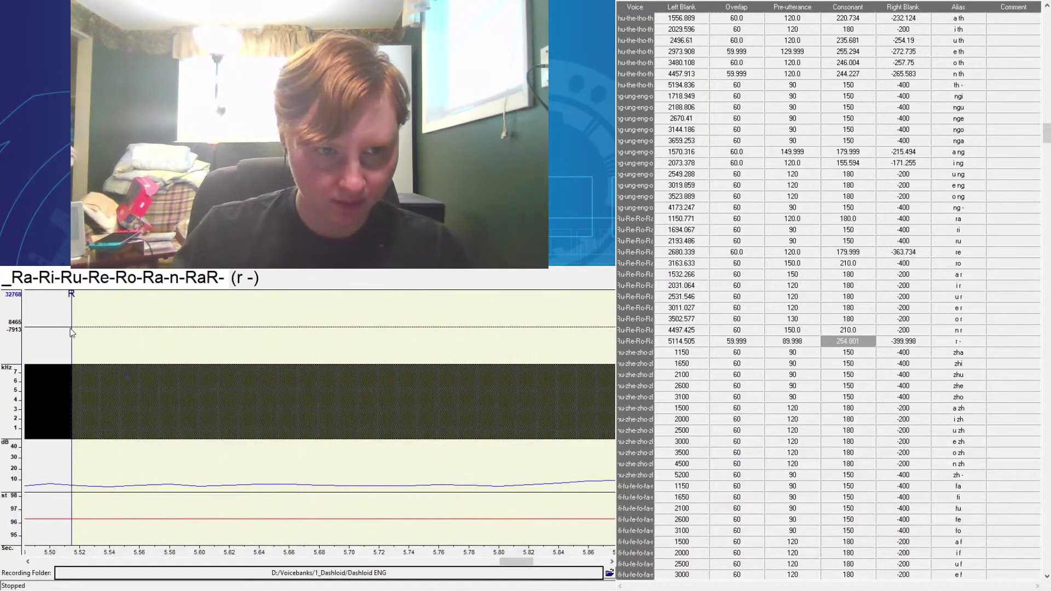
left_click_drag(72, 335, 408, 396)
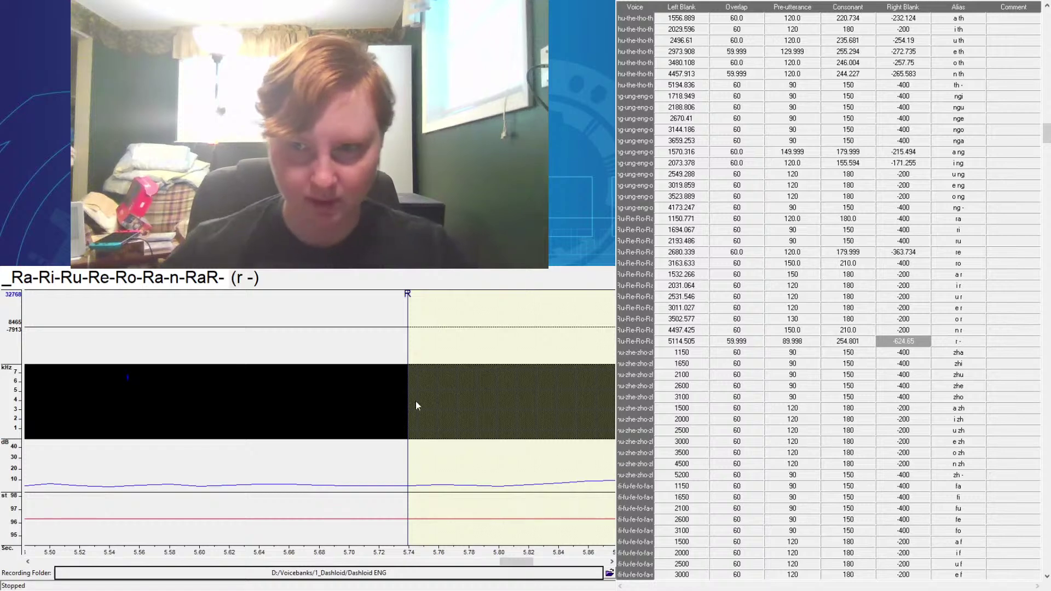
key("Down")
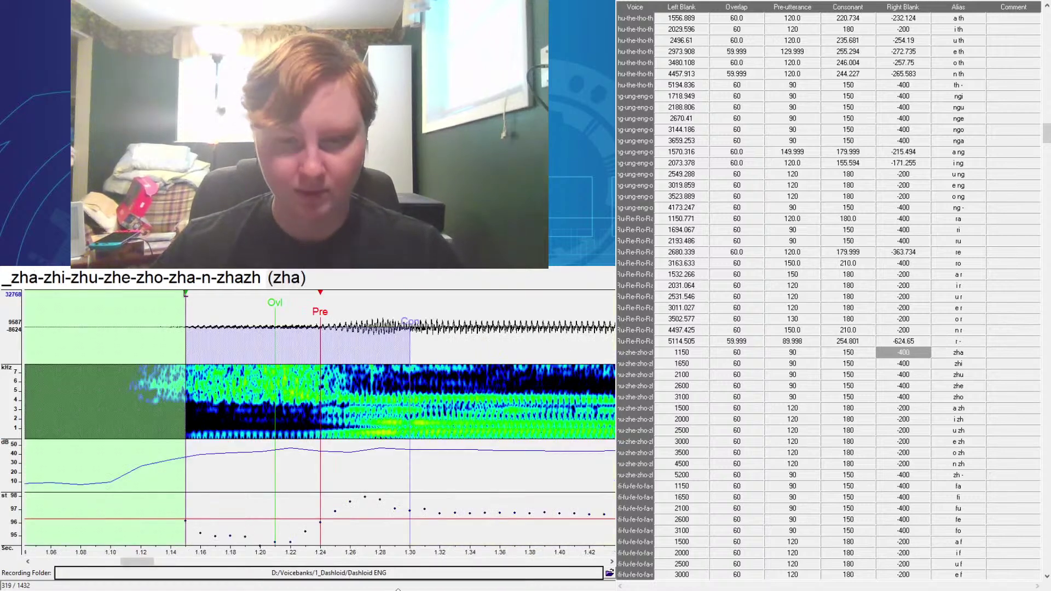